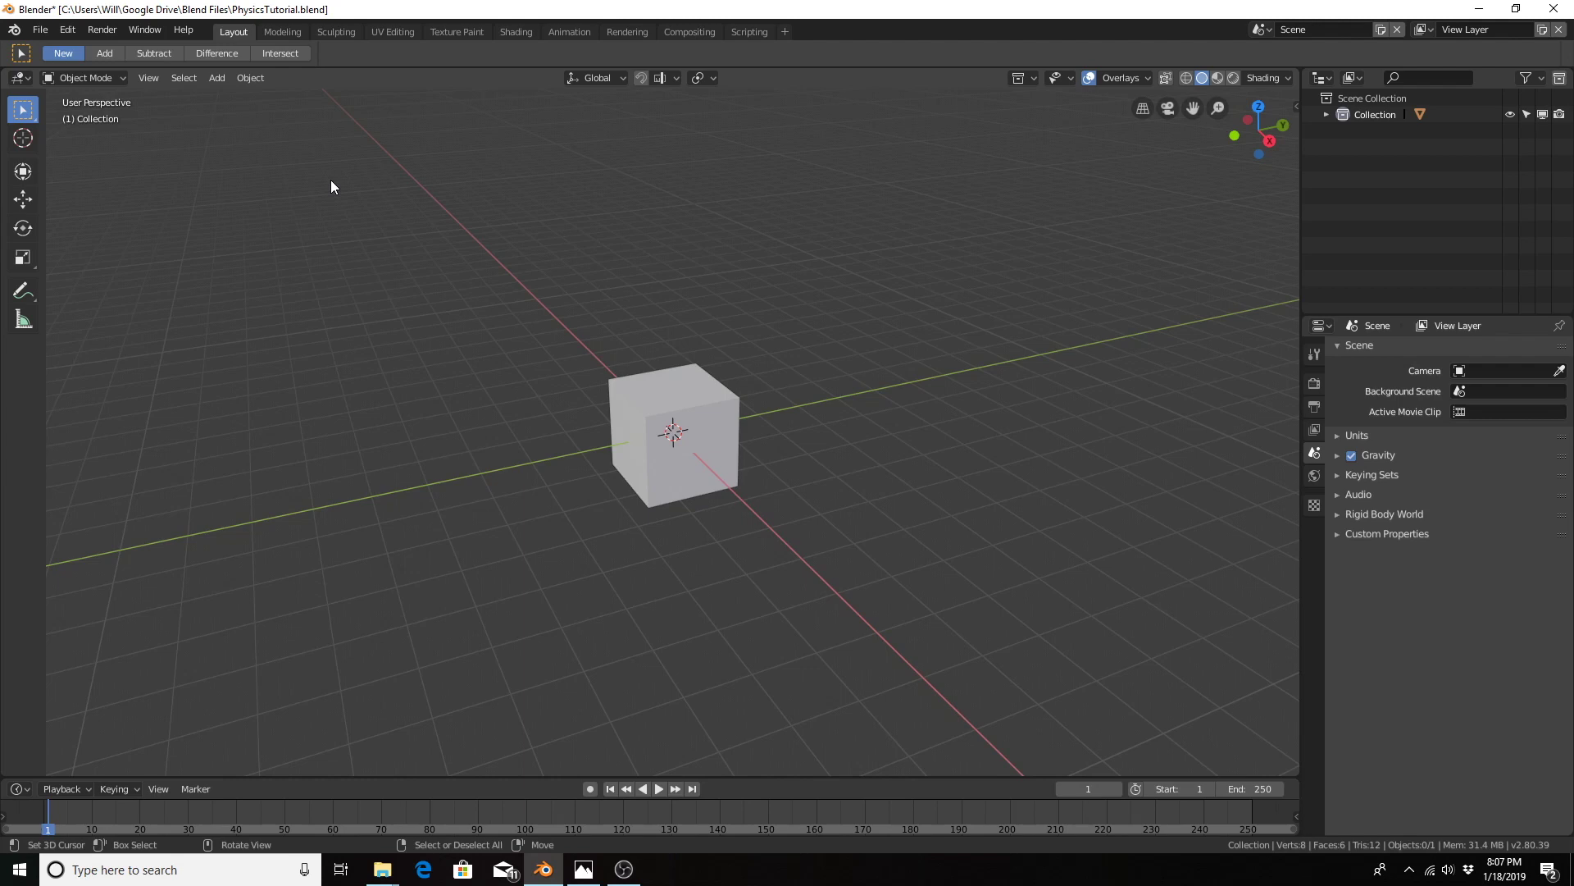
Step: Select the cube and rename its collection as Cubes
click(701, 400)
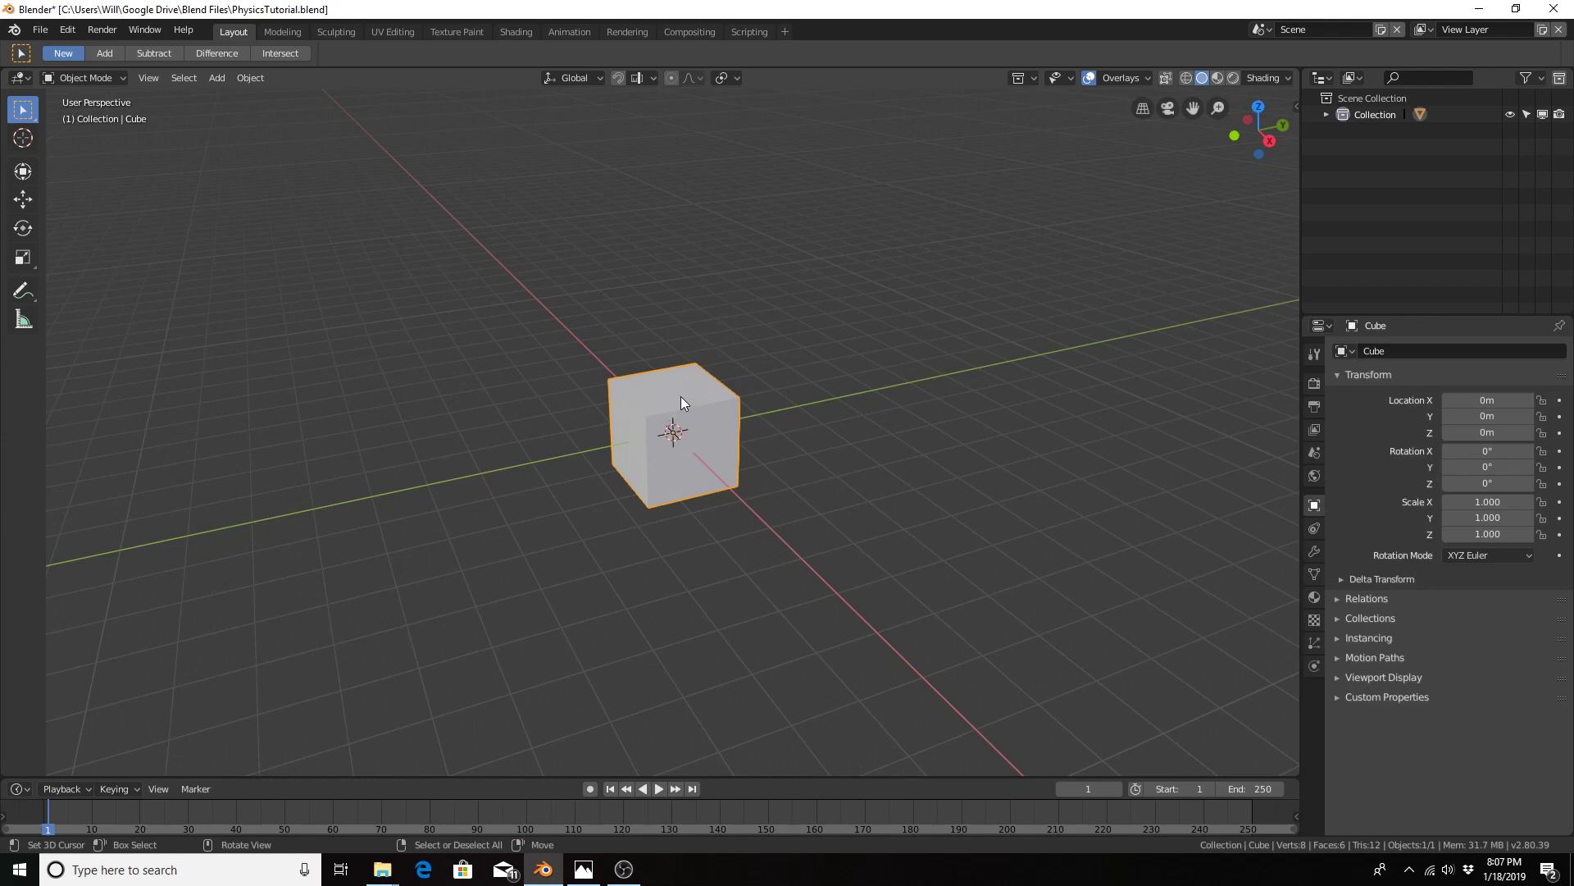
click(840, 271)
click(700, 389)
click(1381, 113)
double_click(1380, 113)
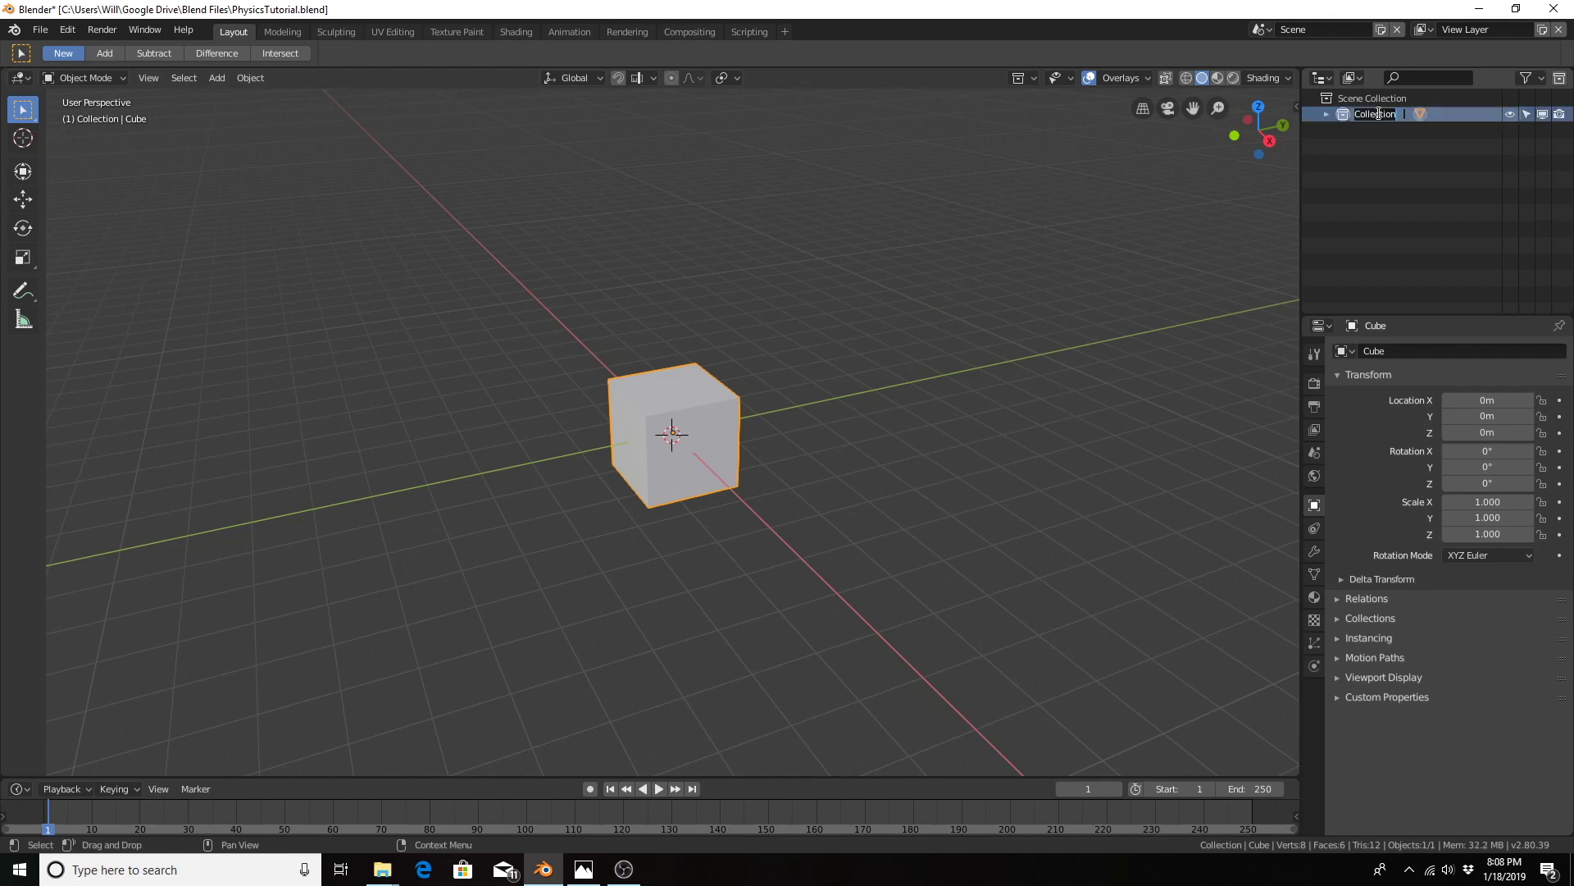
text(Cubes)
key(Return)
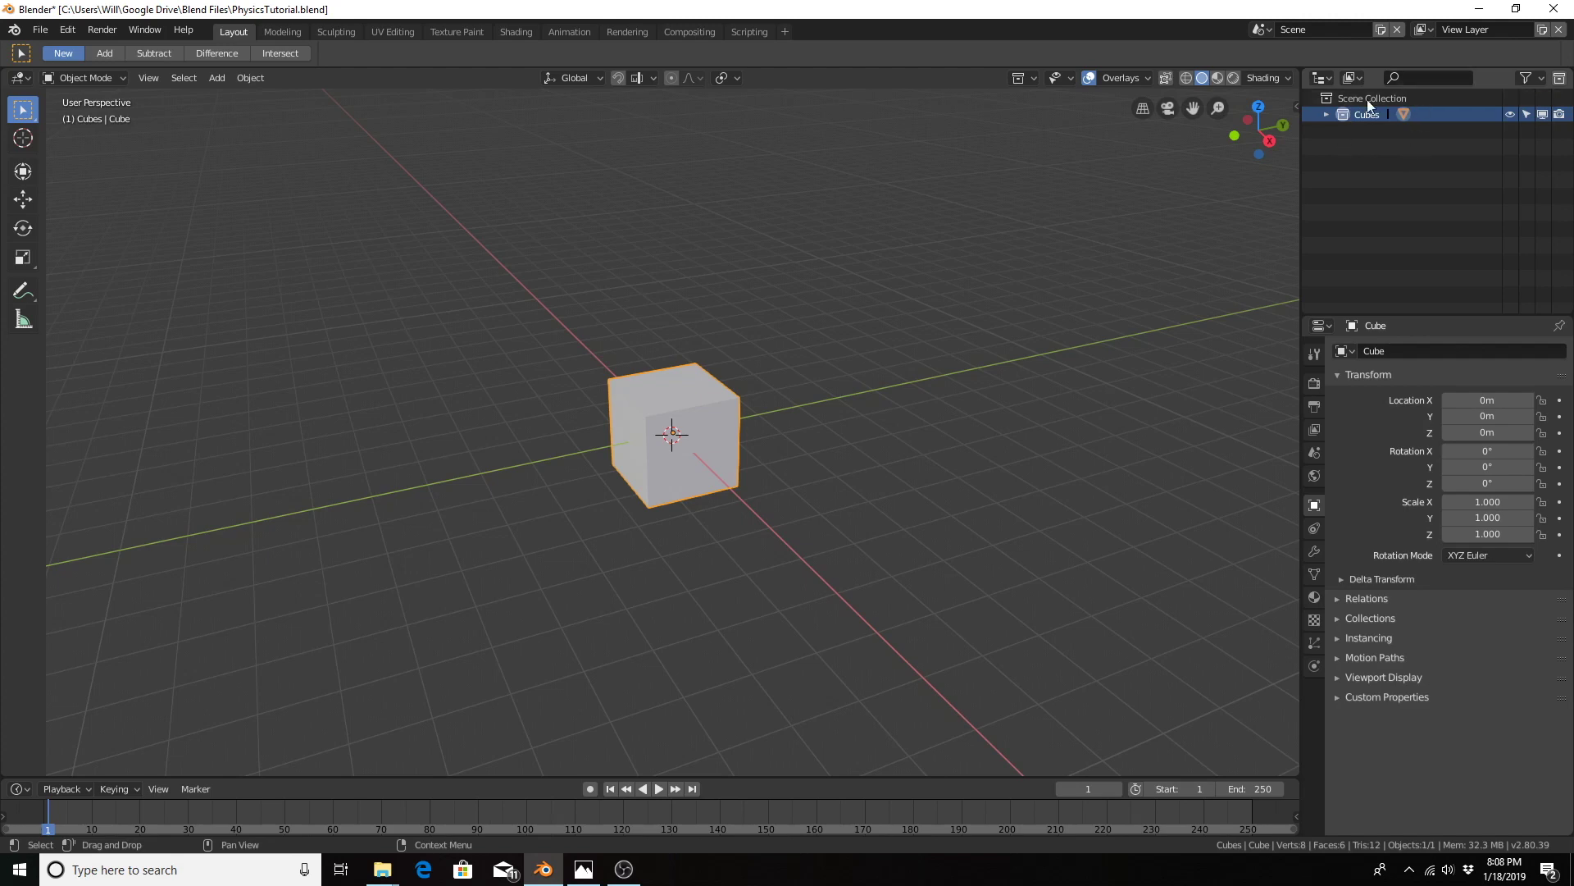
Step: Create a new collection and name it Wrecking Ball
right_click(1385, 158)
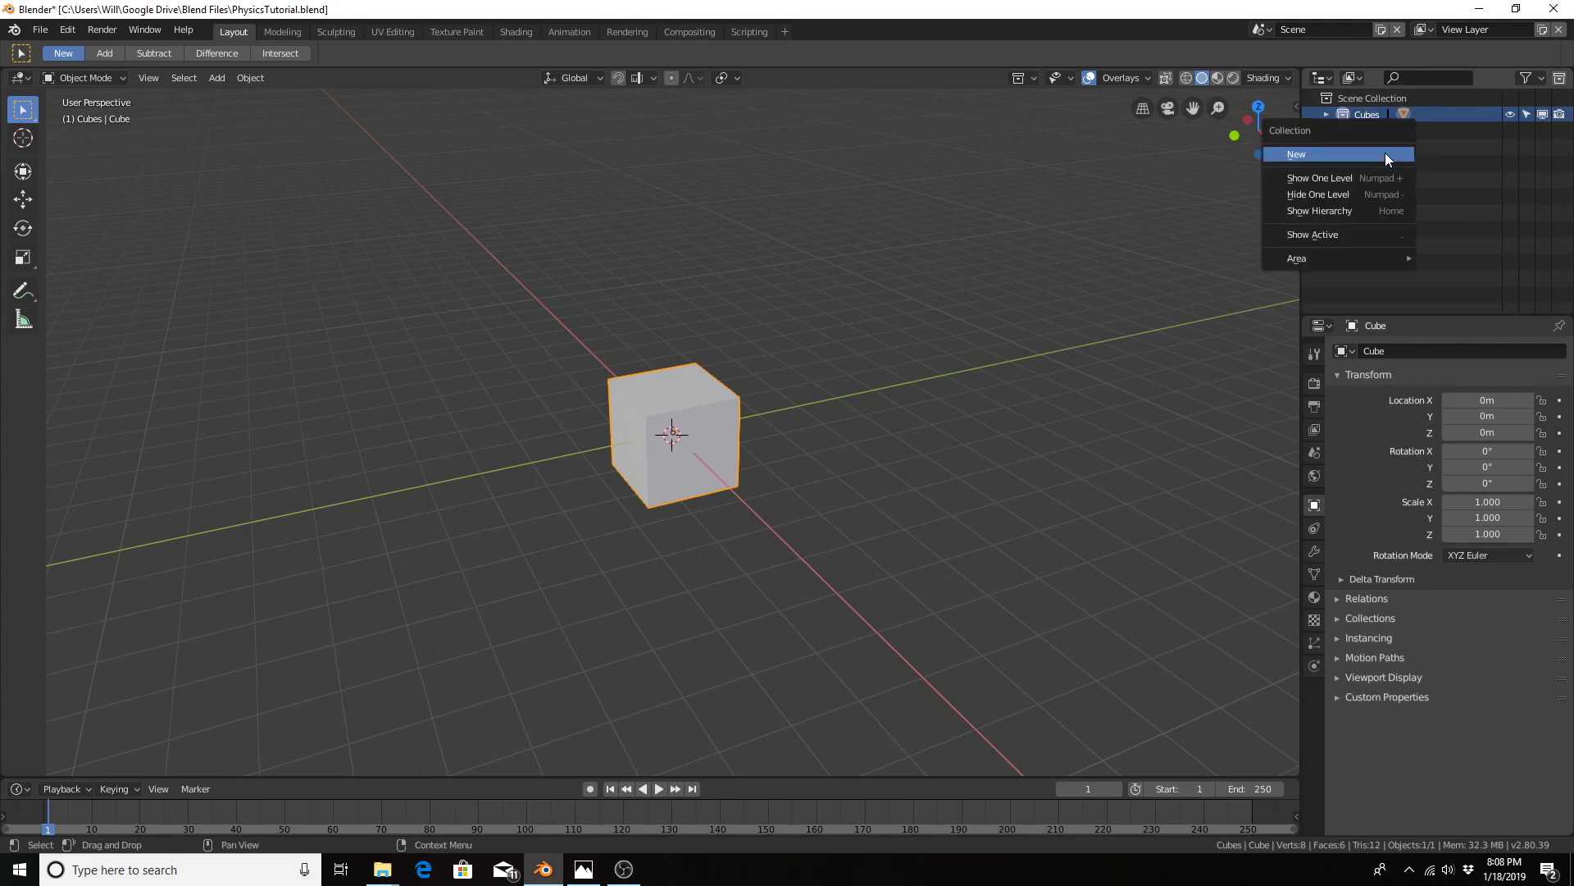
click(1327, 154)
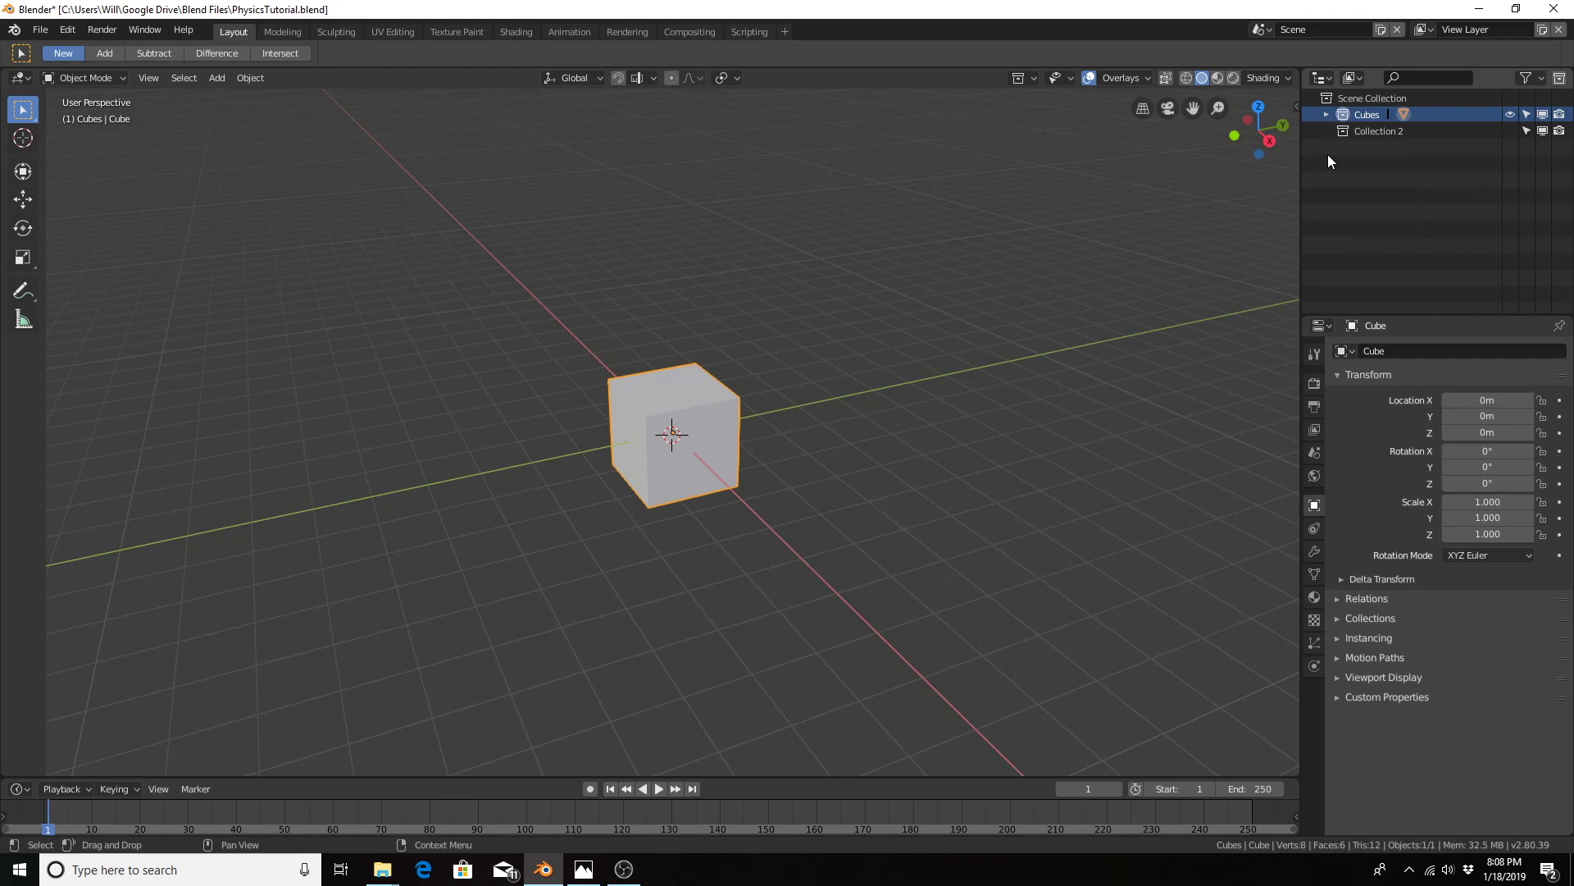
double_click(1386, 131)
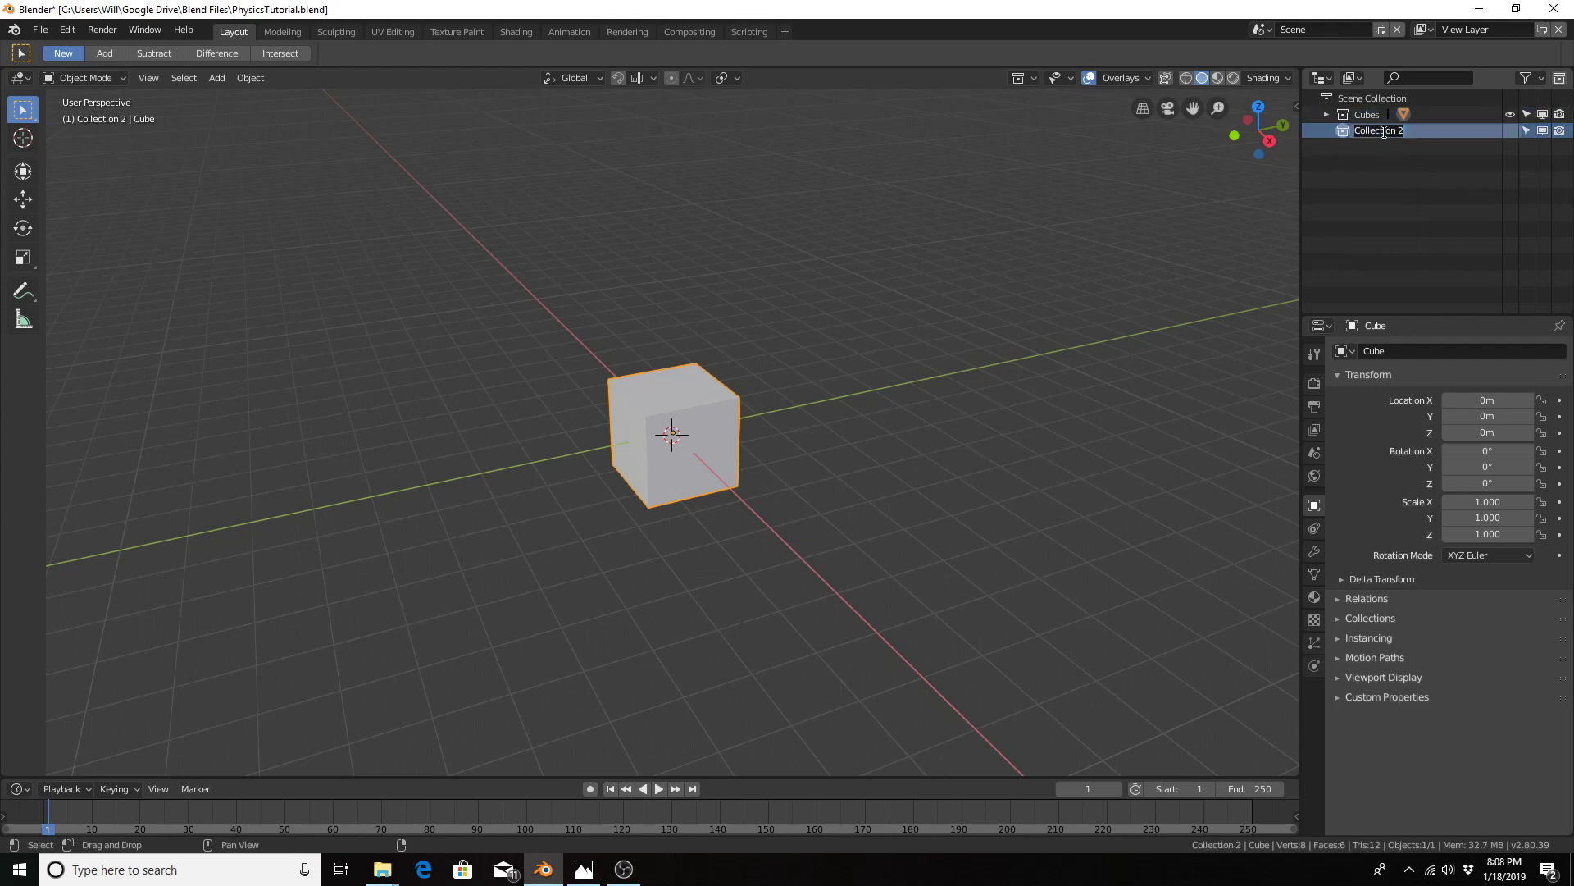
text(Wrecking Ball)
key(Return)
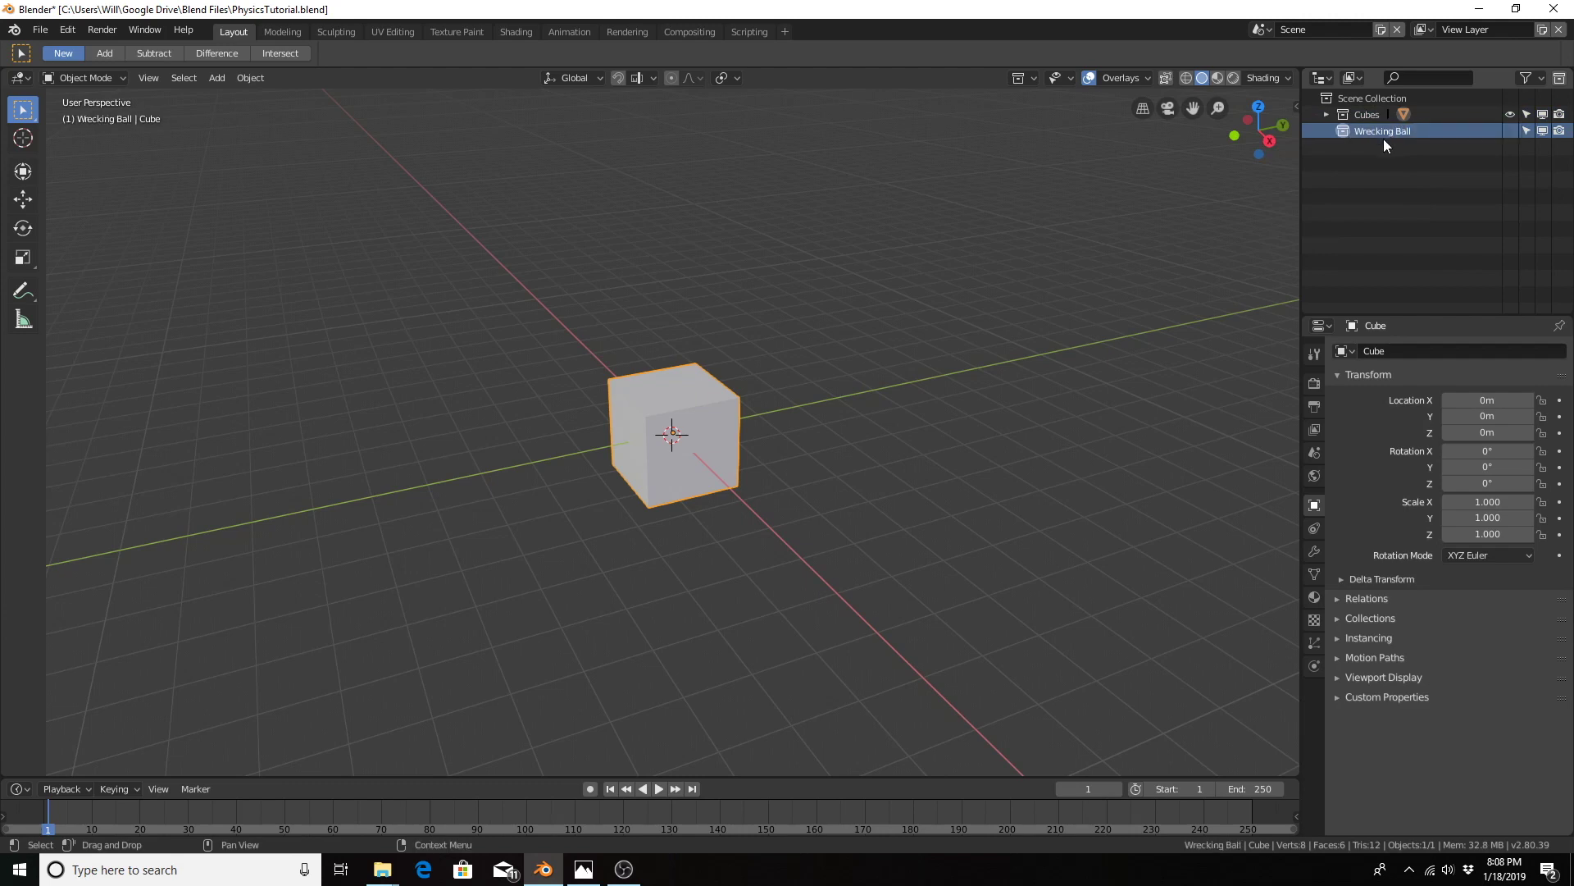
Step: Add another collection and name it Else
right_click(1355, 155)
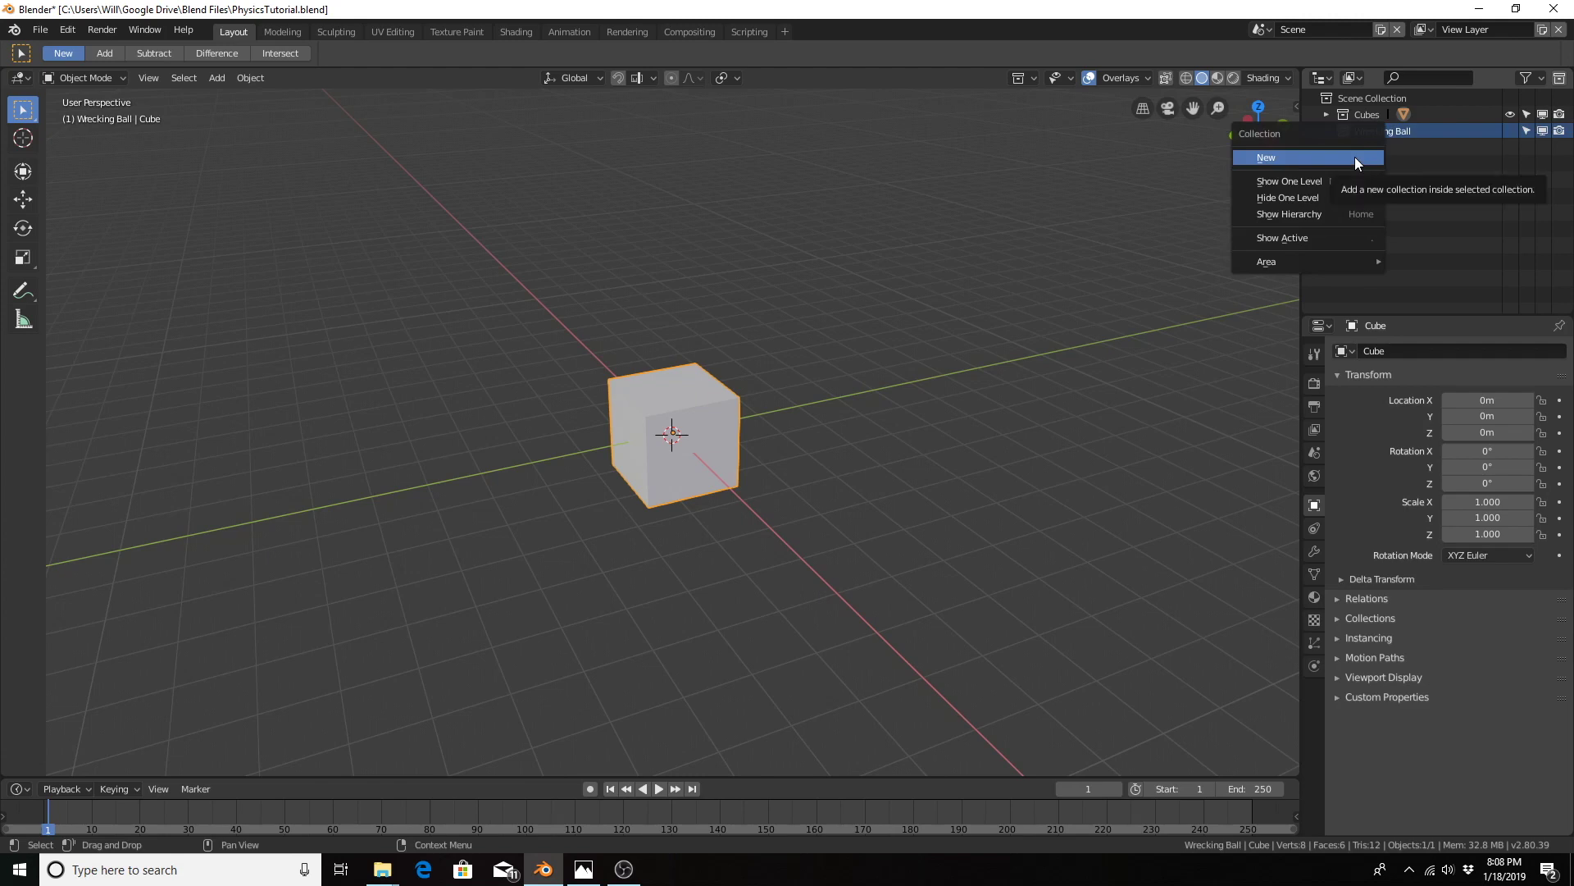
click(1320, 159)
double_click(1378, 149)
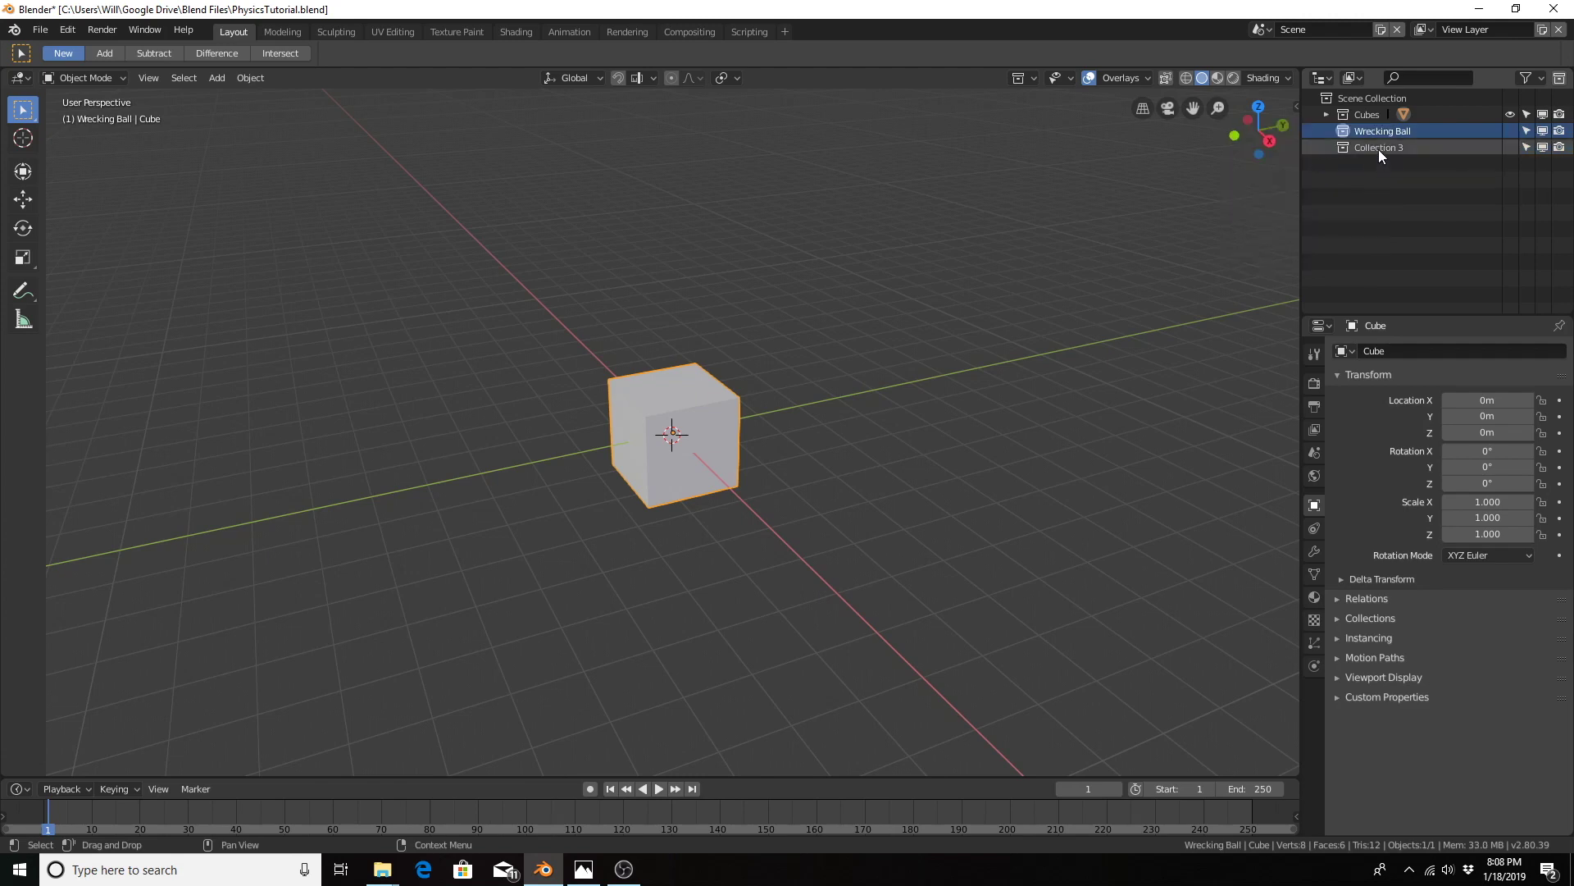
text(Else)
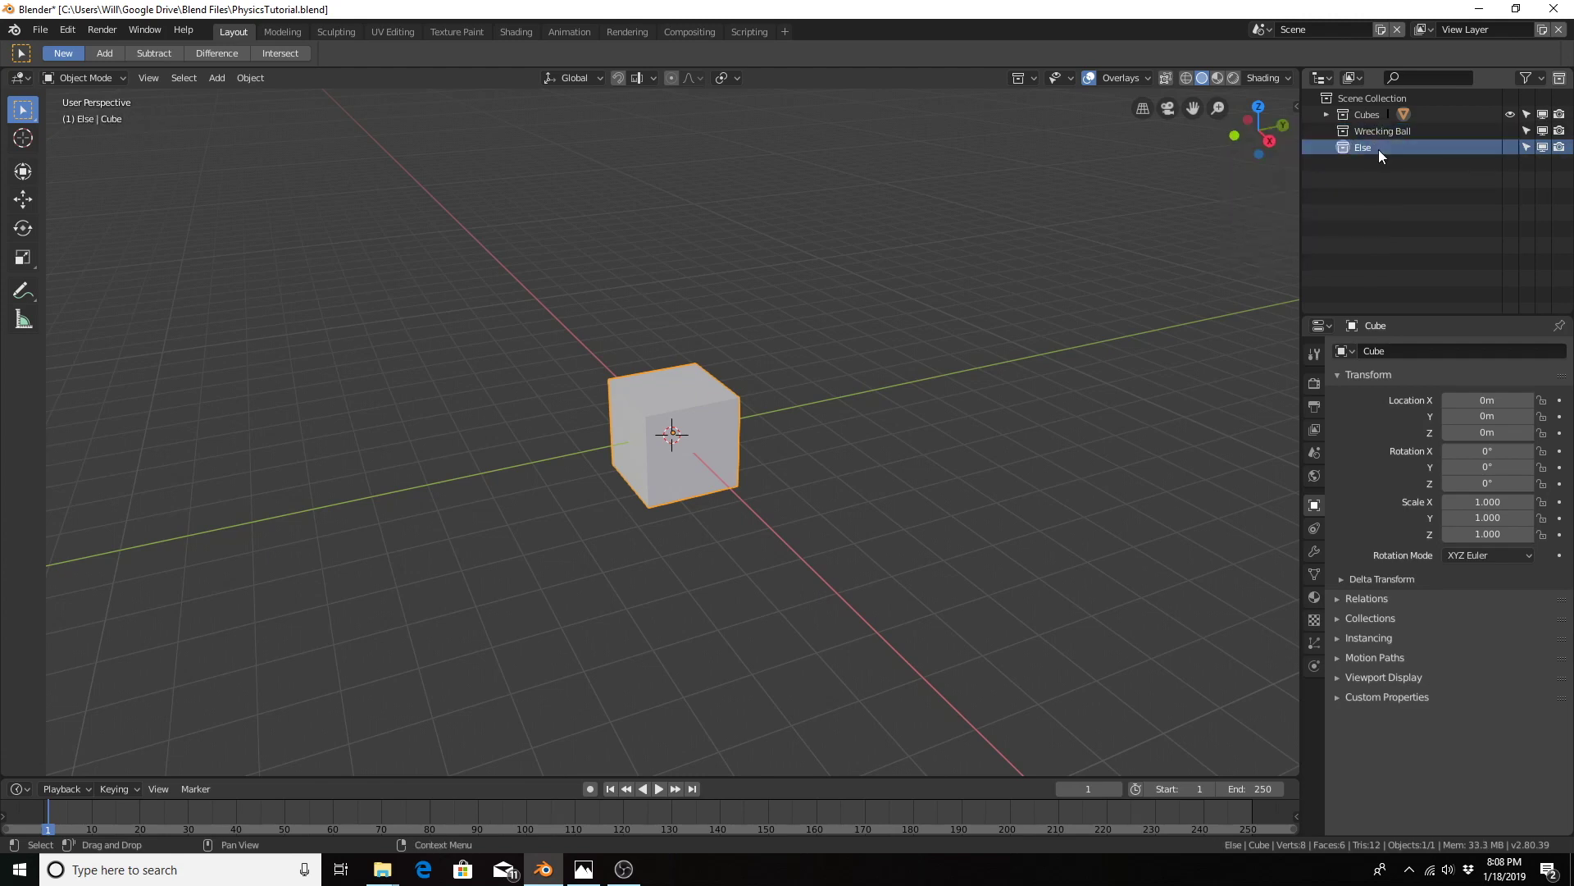
key(Return)
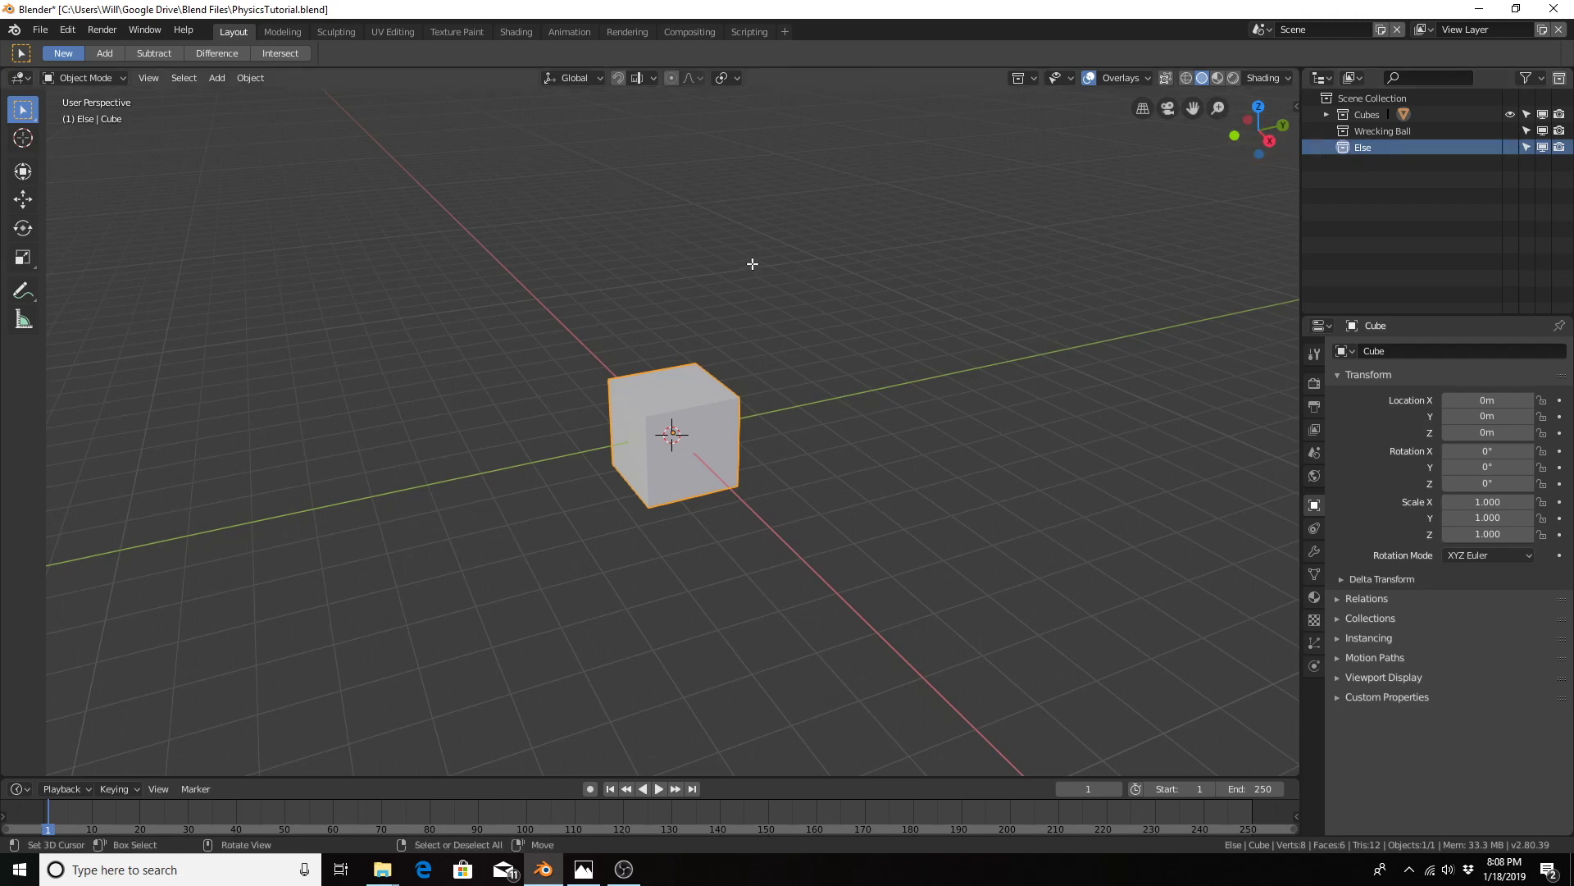
Step: Place the 3D cursor in empty space away from the cube and try to snap it to the world origin
middle_drag(626, 278, 720, 380)
scroll(715, 467, up, 3)
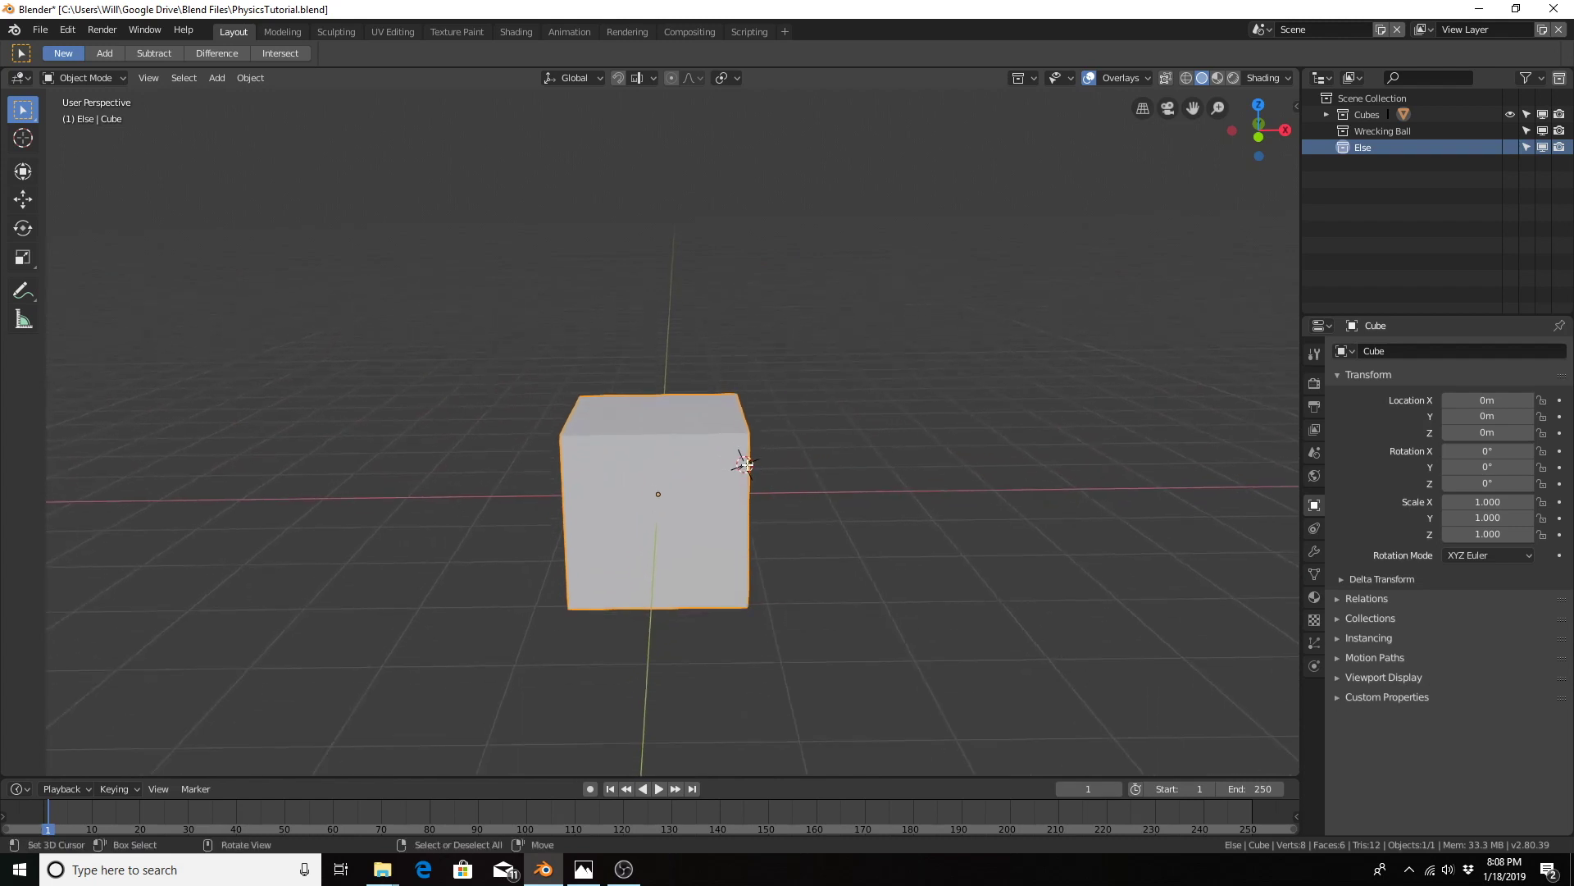
shift+right_click(890, 362)
middle_drag(892, 394, 833, 399)
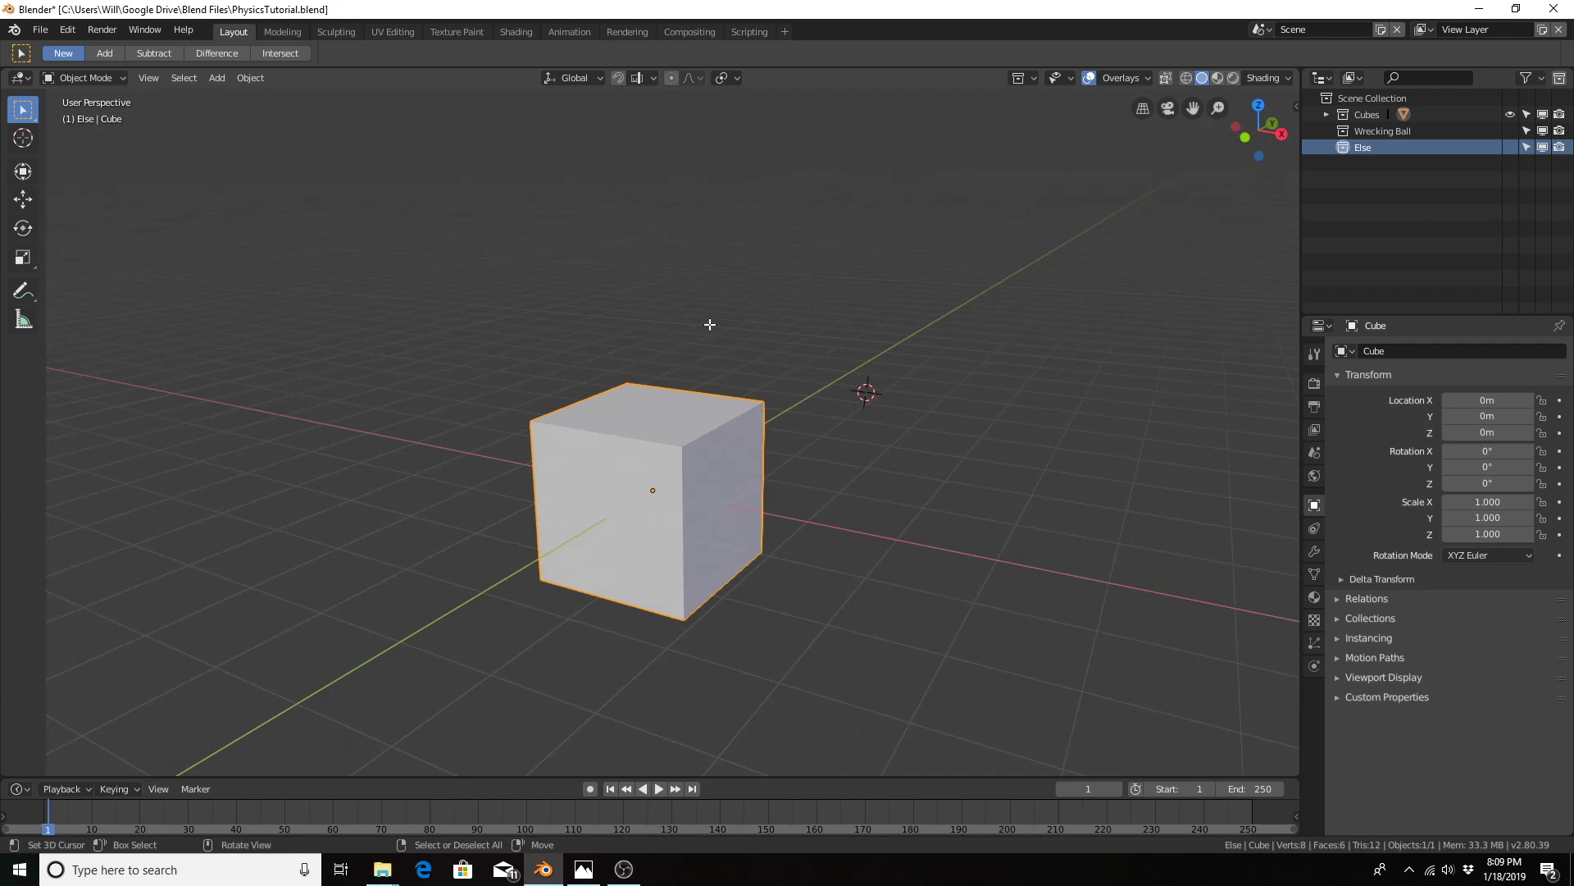
key(shift+s)
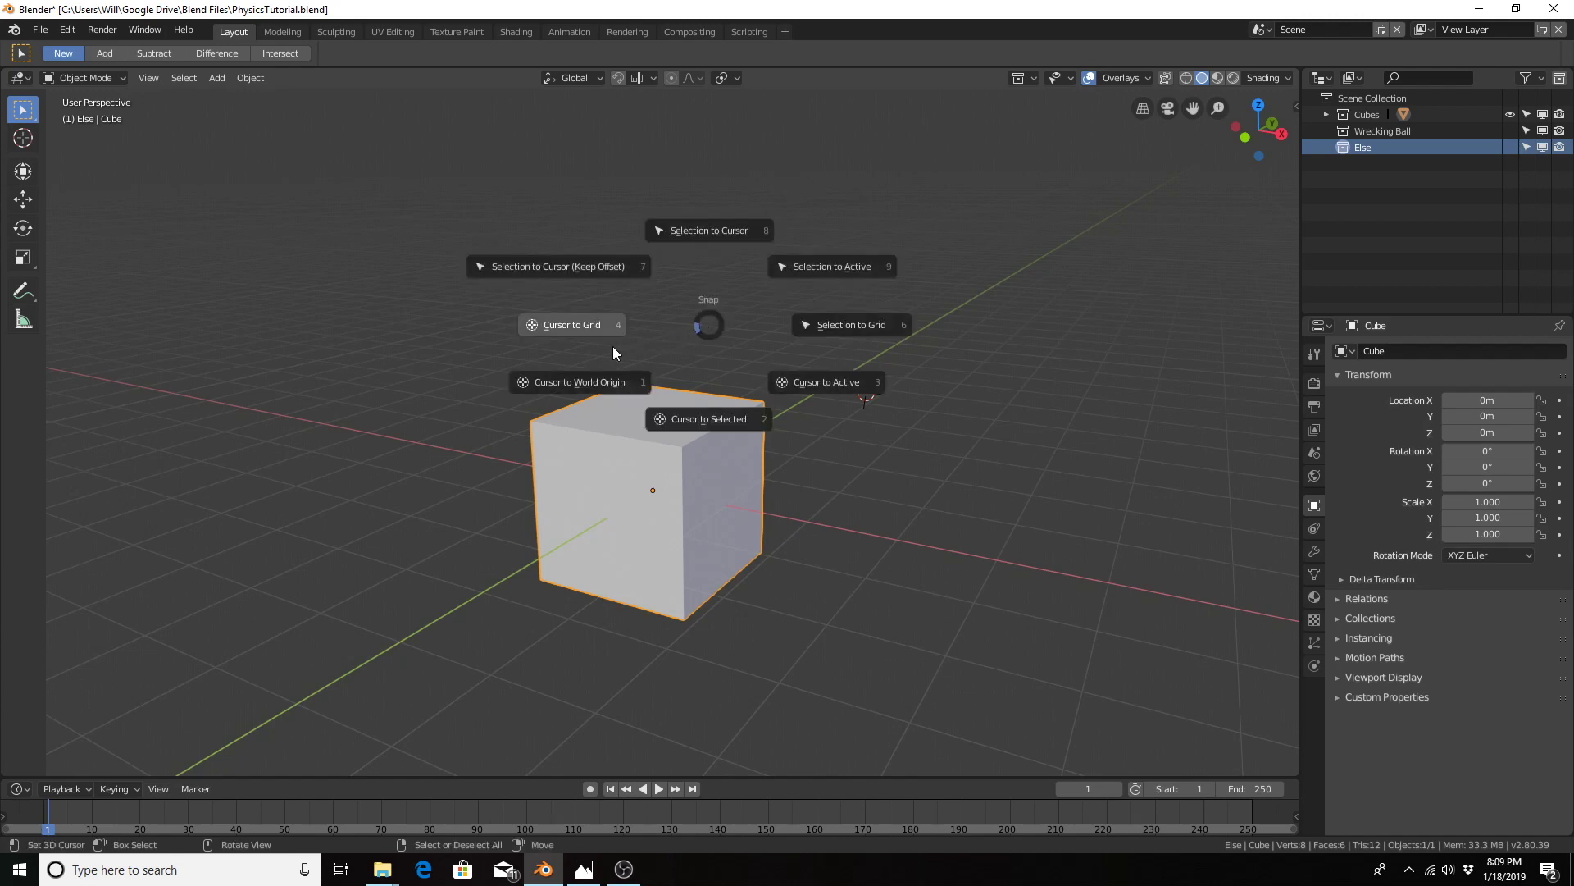
click(574, 380)
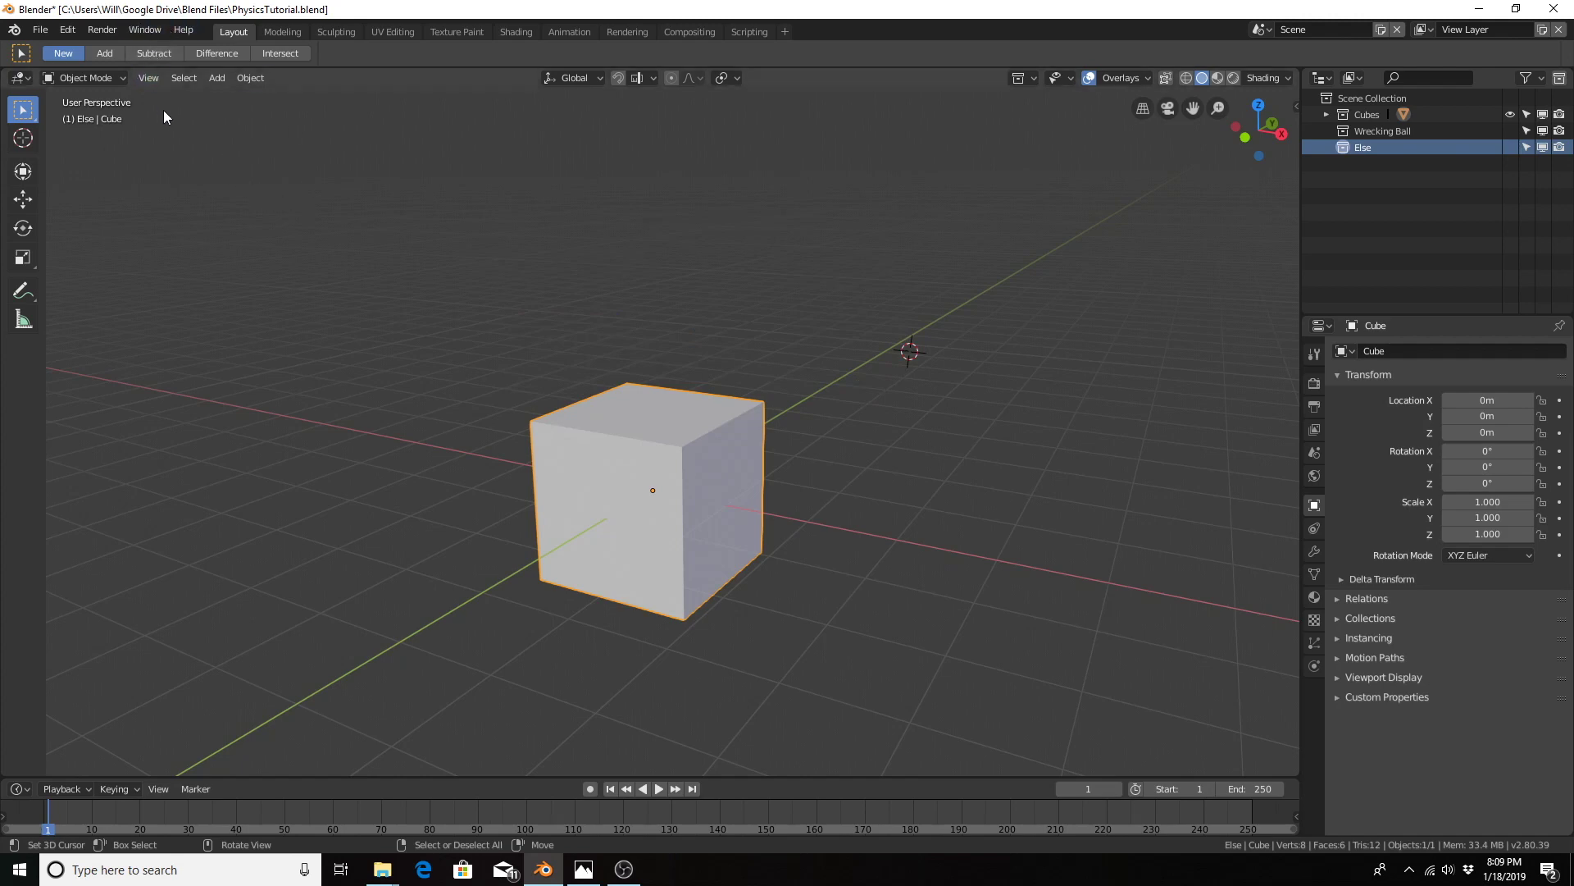
Step: Search the add-on preferences for "node" to check whether Node Wrangler is enabled
click(71, 28)
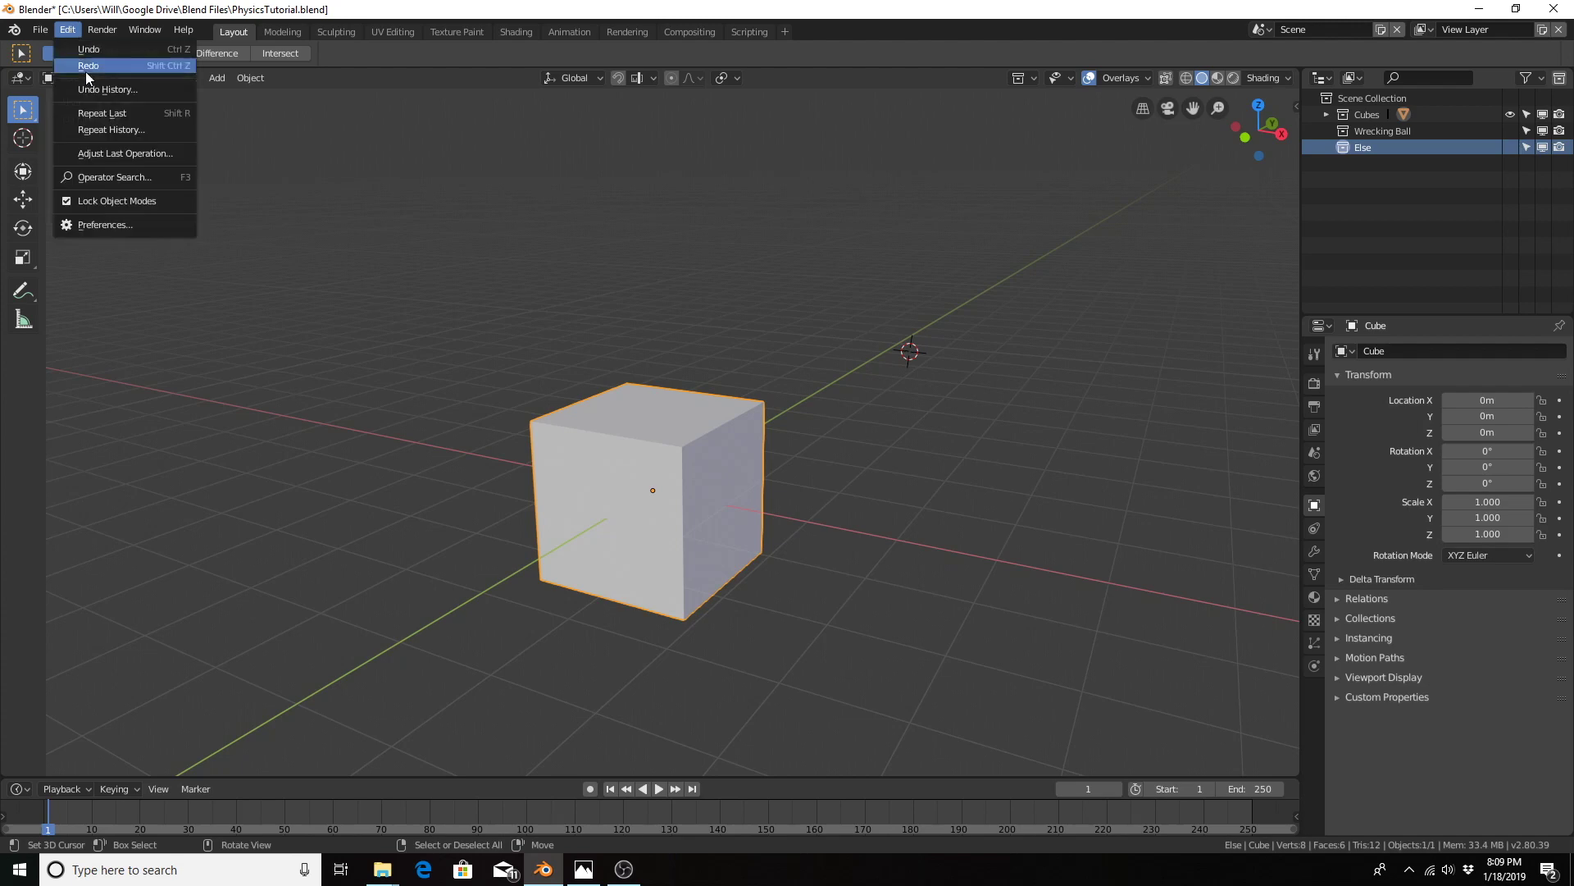
click(114, 220)
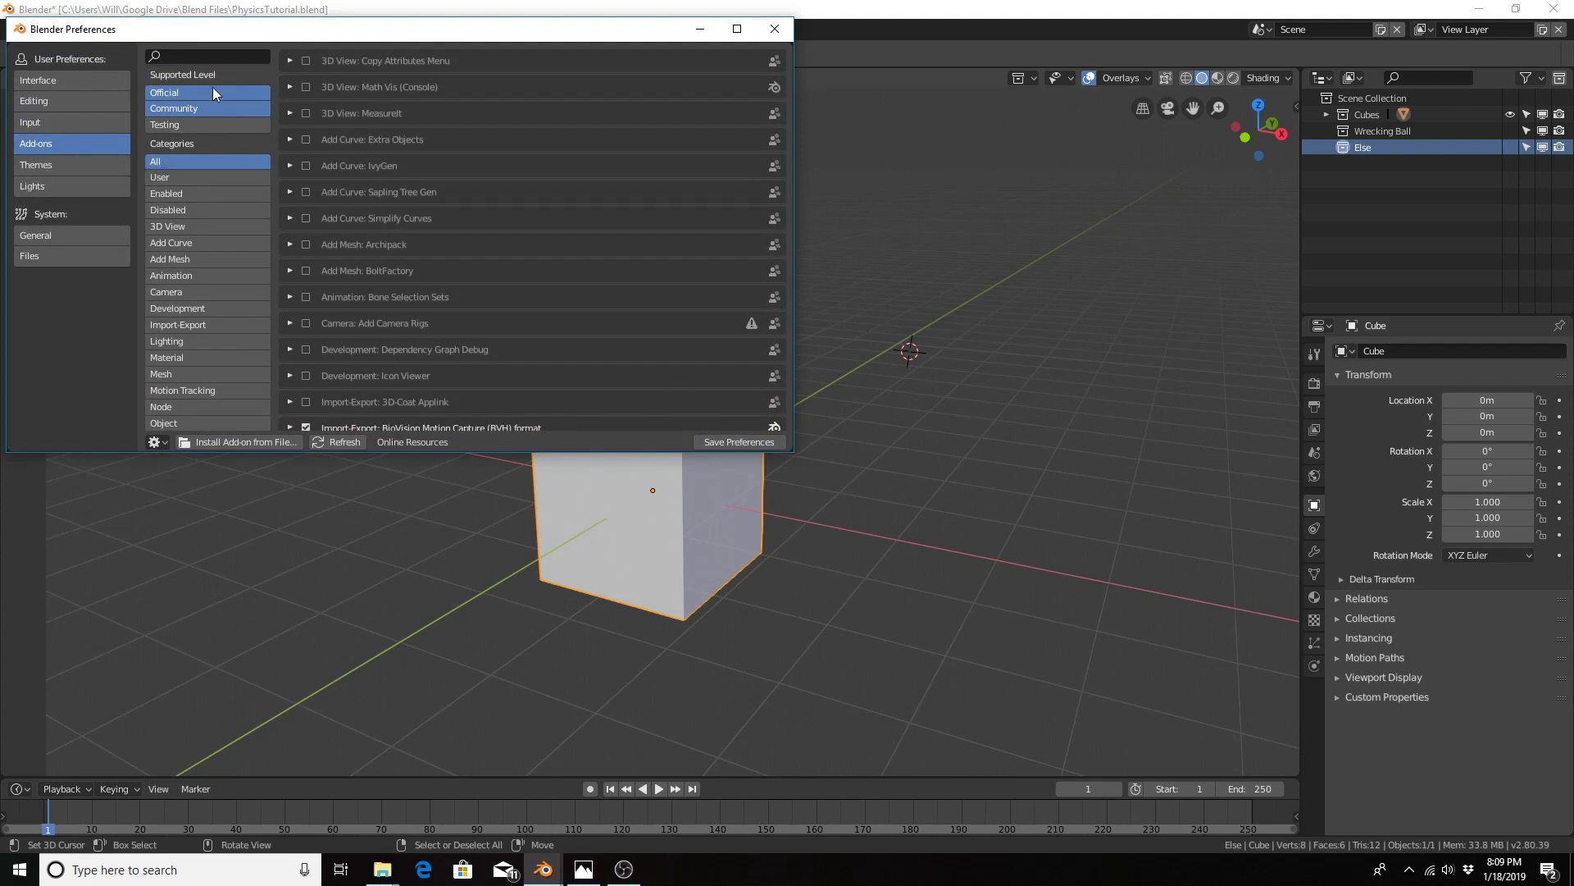
click(227, 56)
text(node)
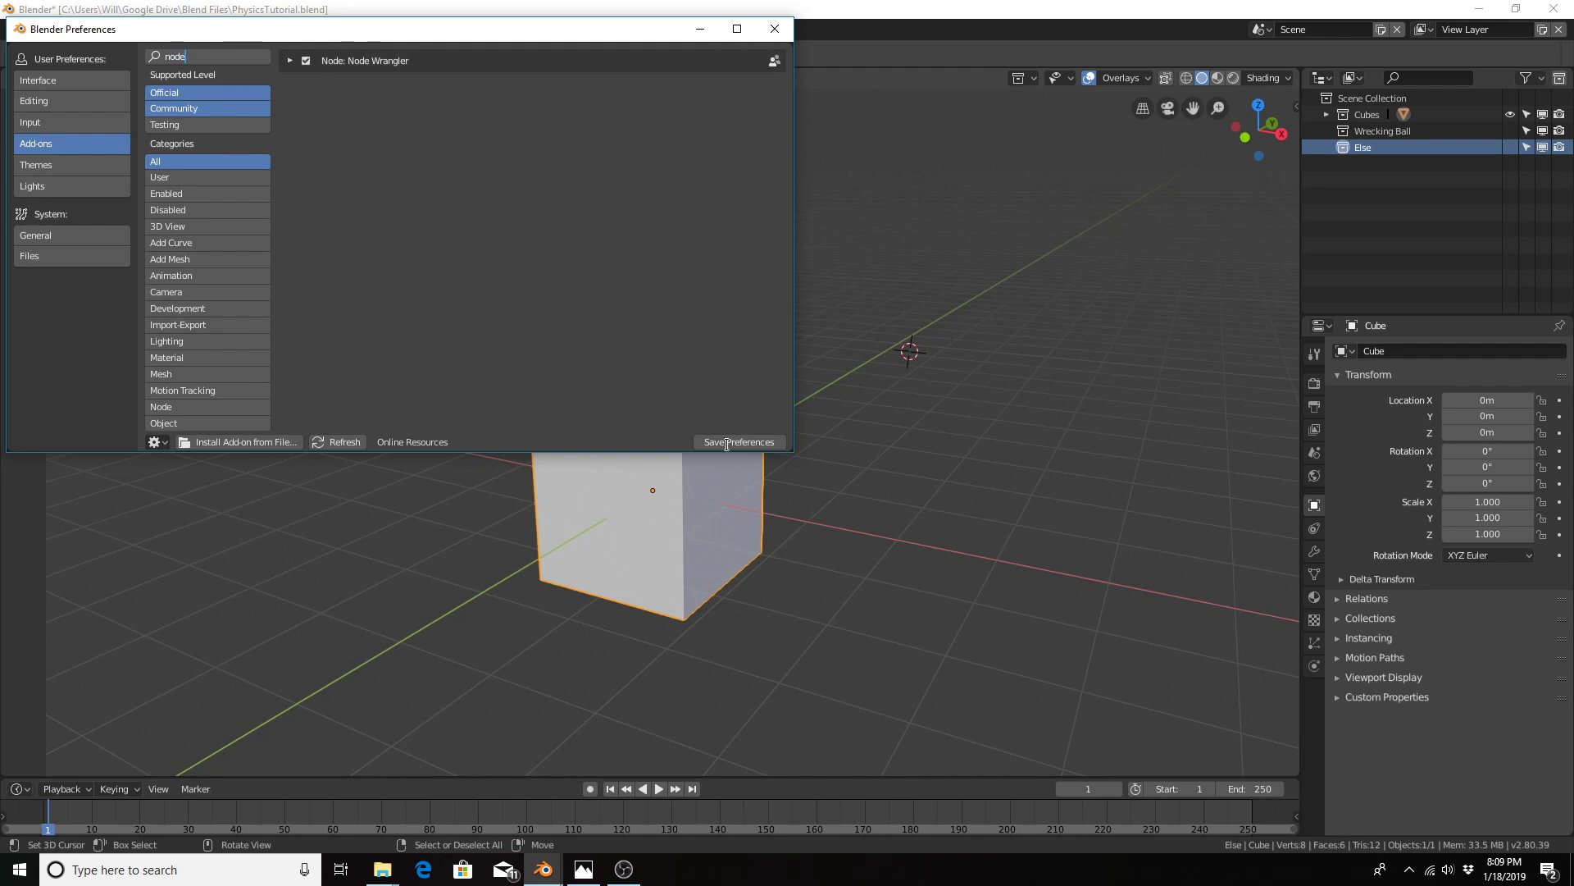
click(777, 31)
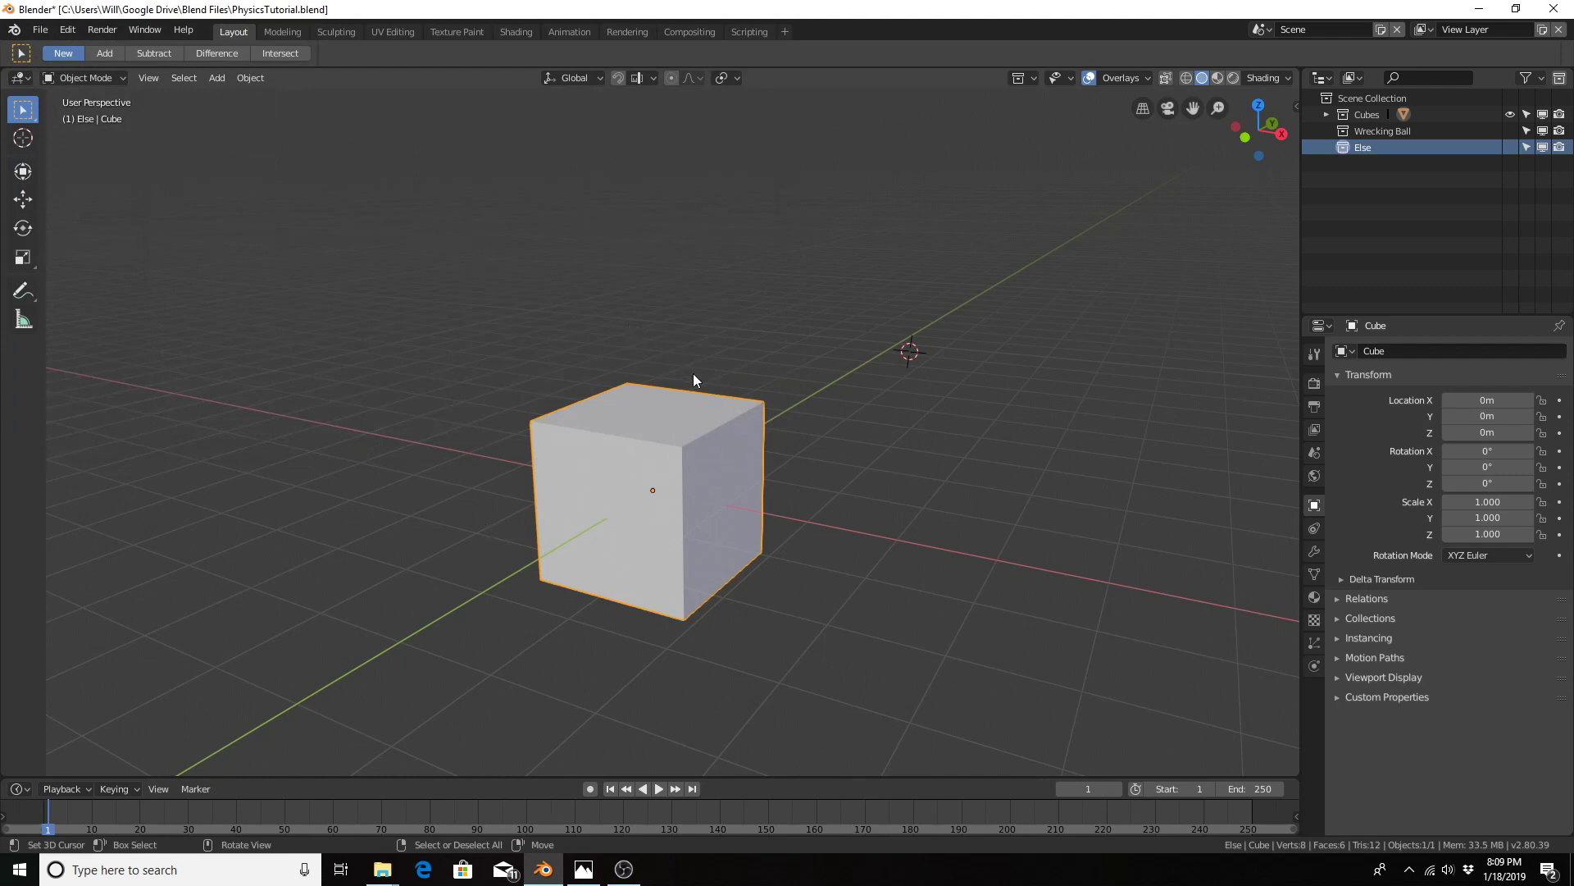
Step: Move the cube up 1 m along the global Z axis
middle_drag(692, 426, 726, 414)
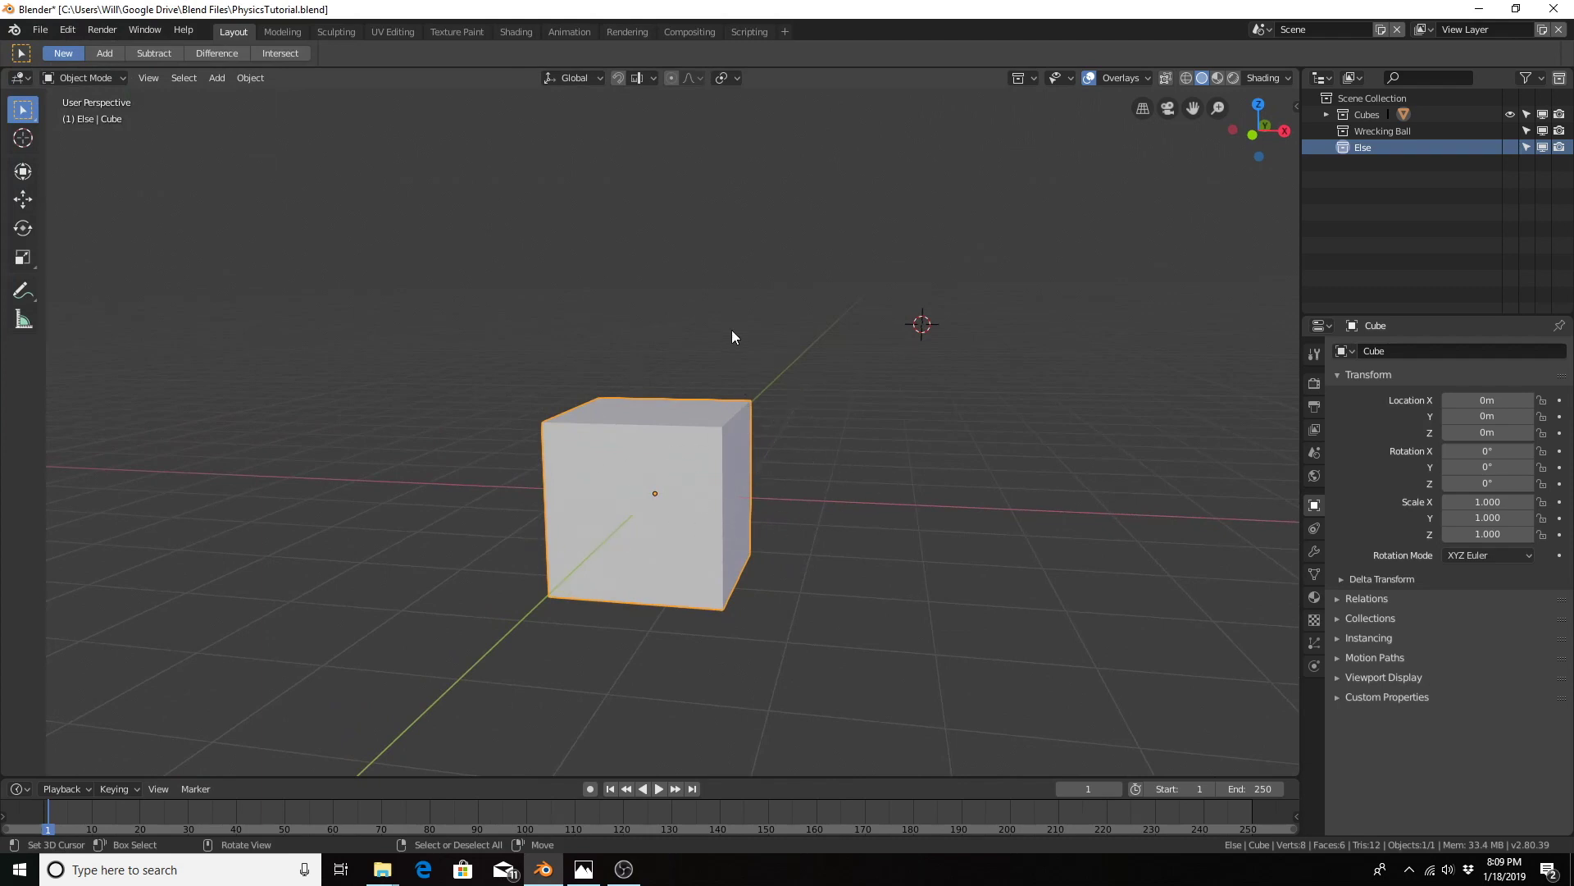
key(g)
key(z)
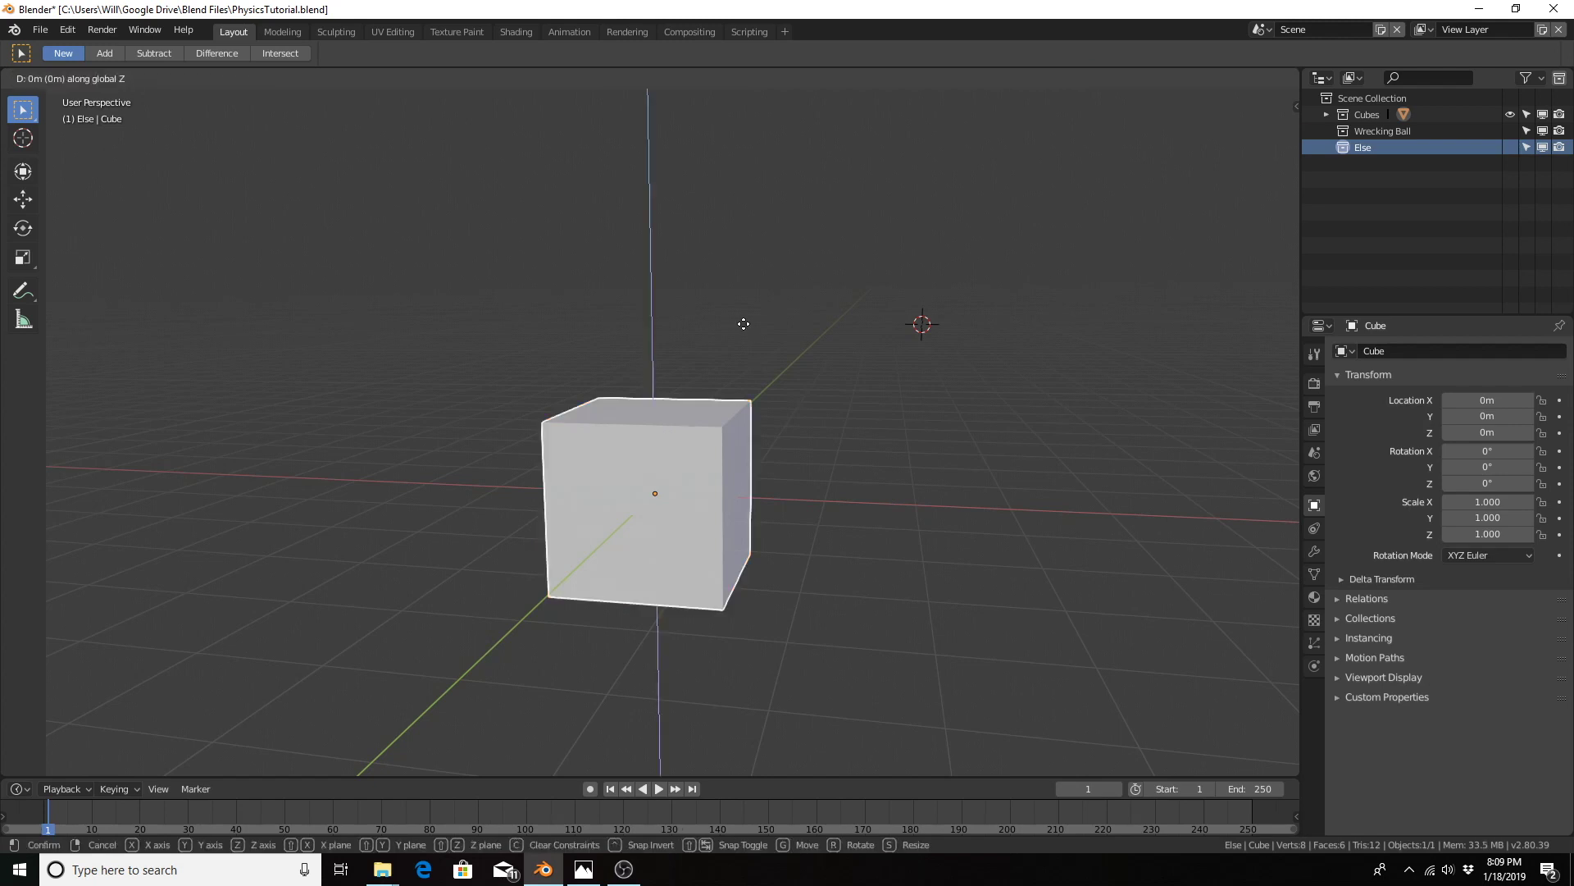
key(1)
key(Return)
middle_drag(629, 537, 675, 534)
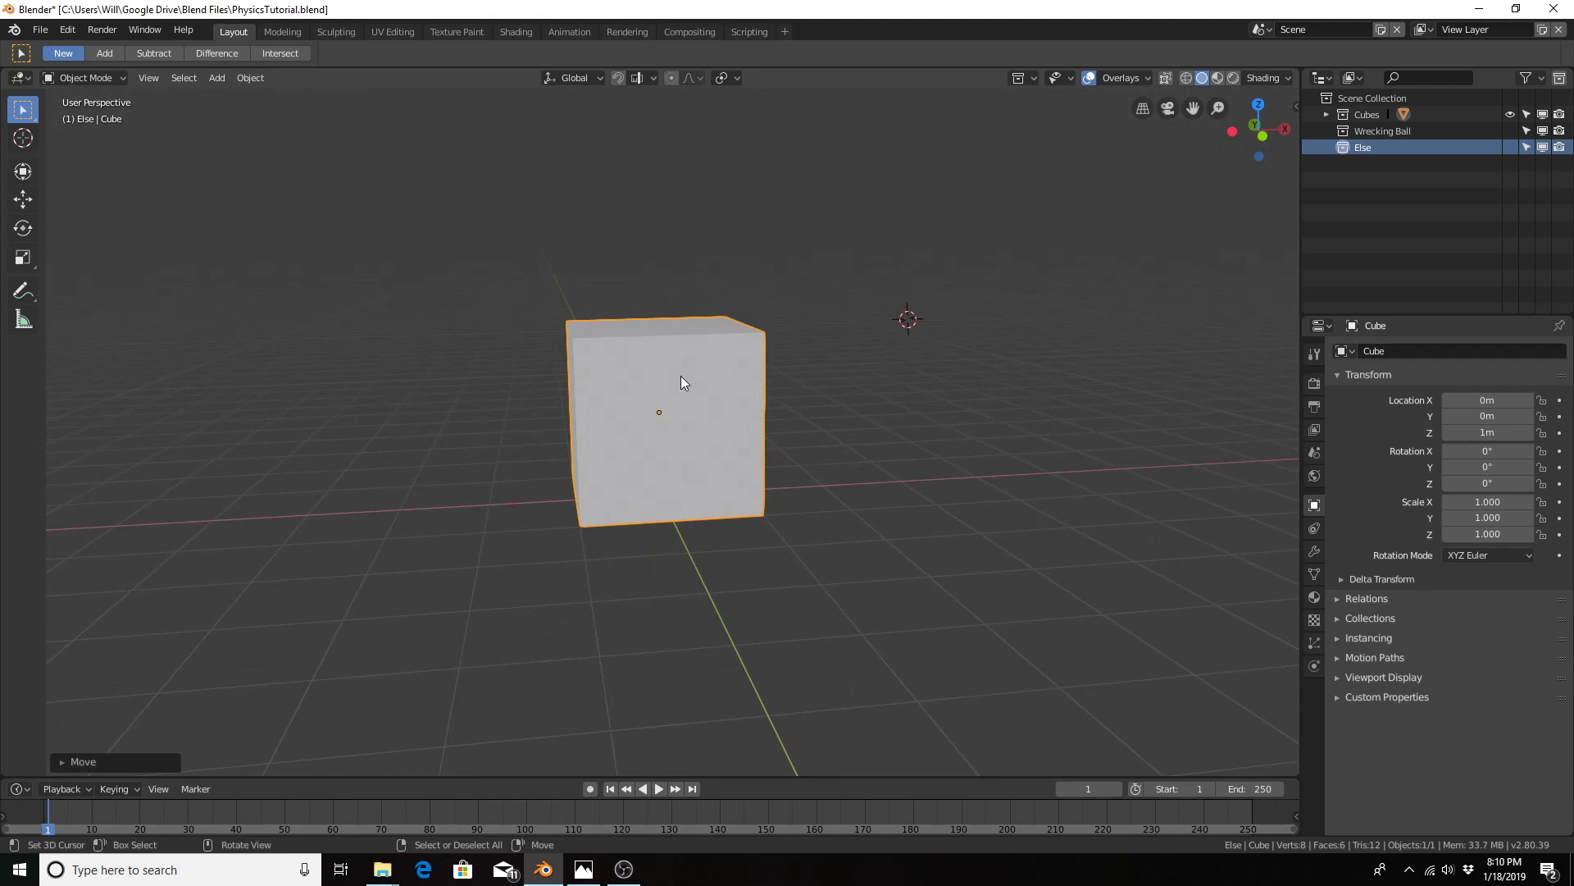
Step: Apply smooth shading to the cube
click(251, 78)
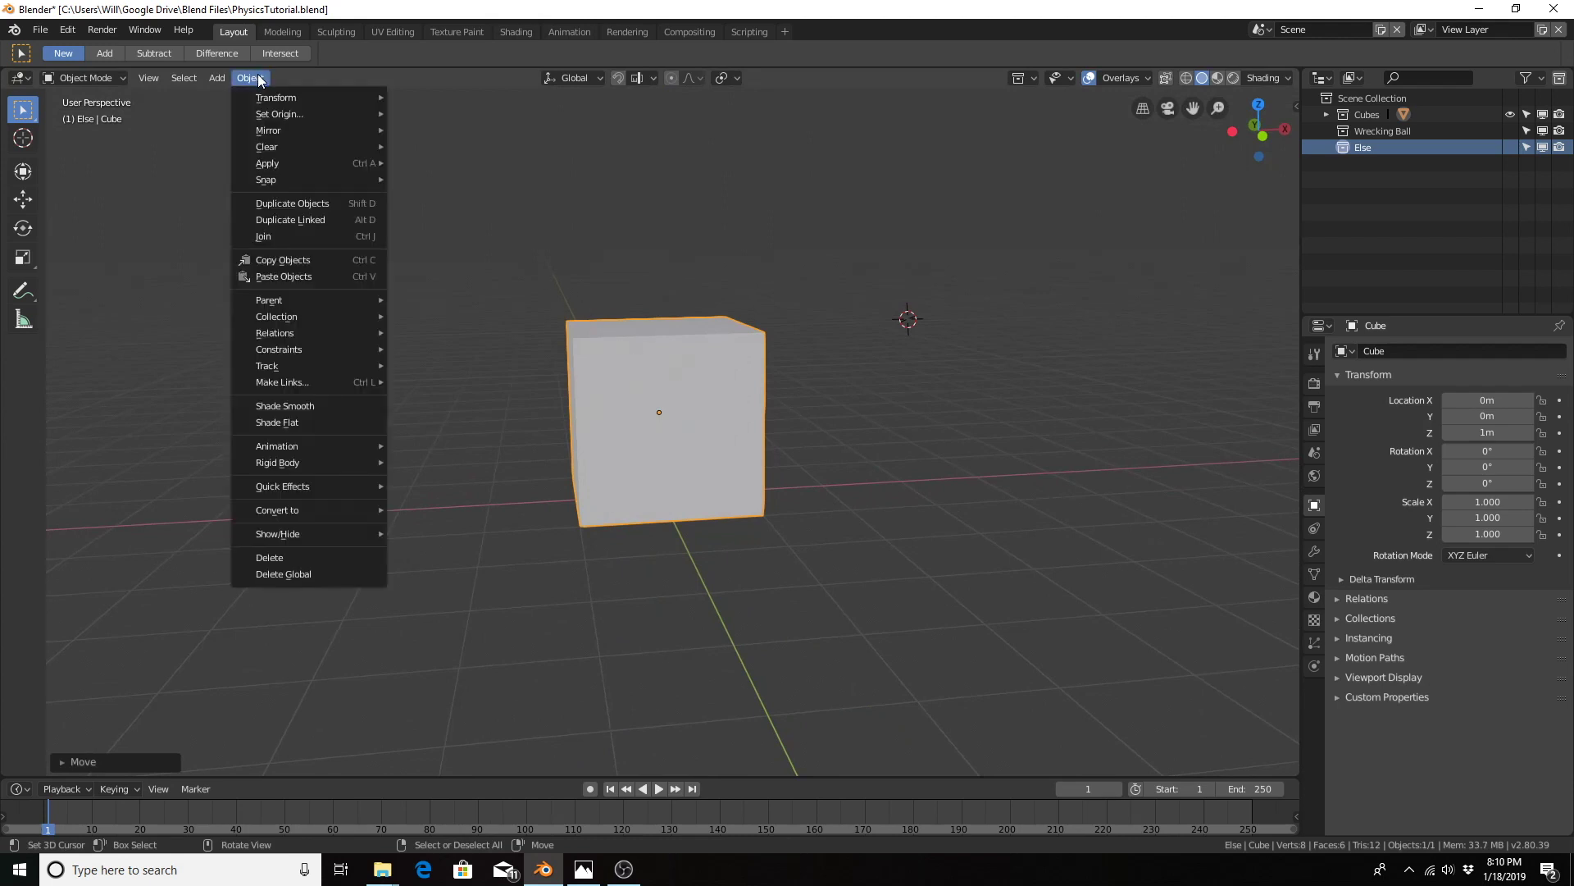
click(298, 406)
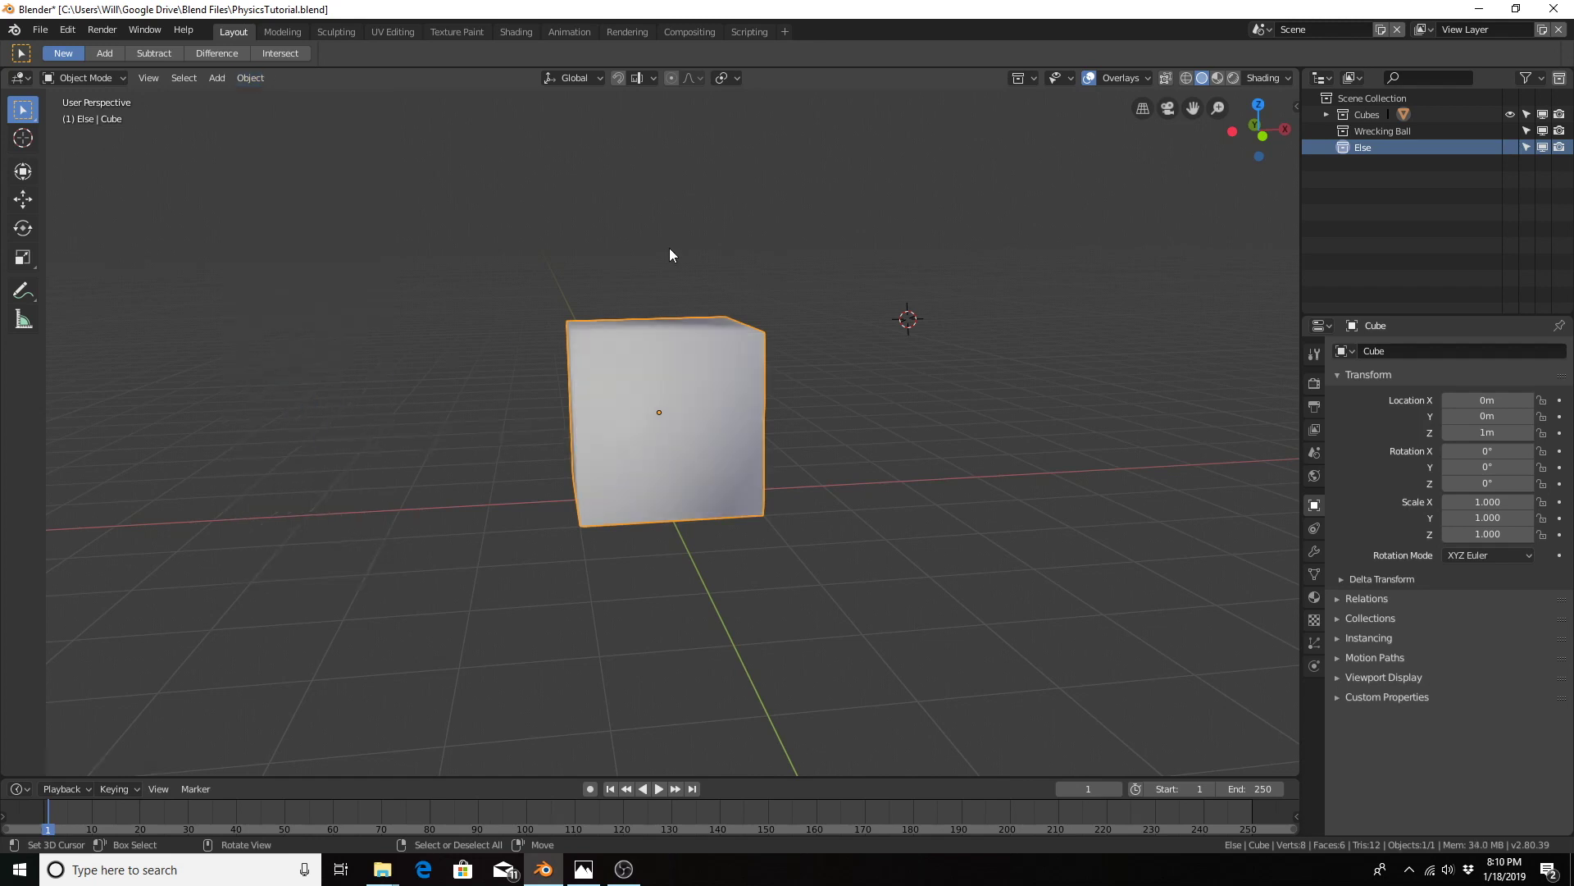
middle_drag(884, 408, 805, 476)
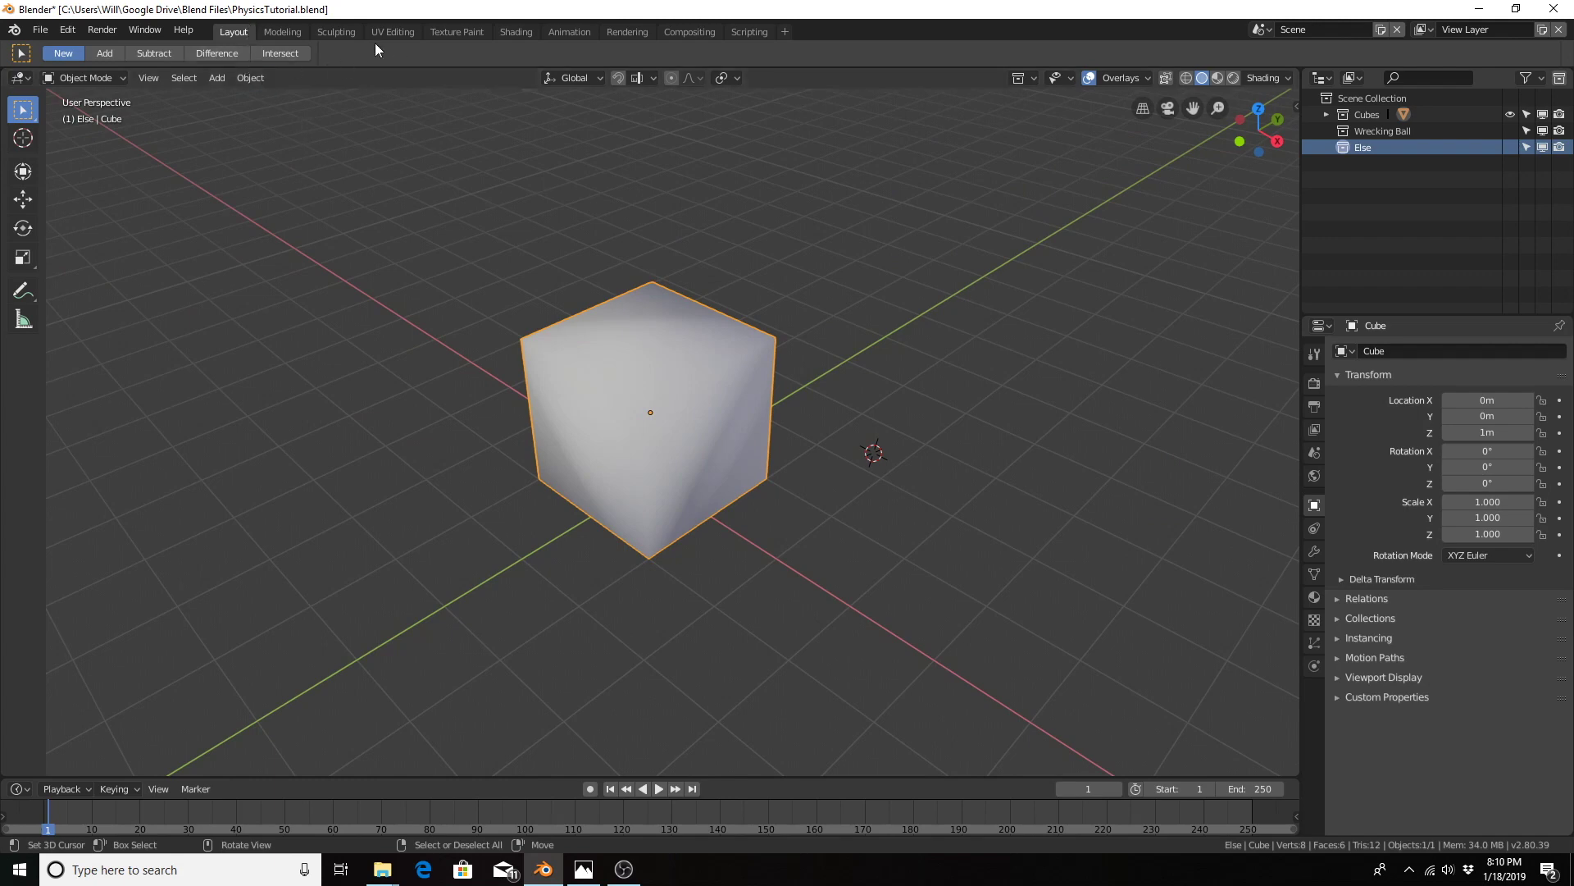
Step: Switch to the Modeling workspace and subdivide the whole cube mesh
click(283, 32)
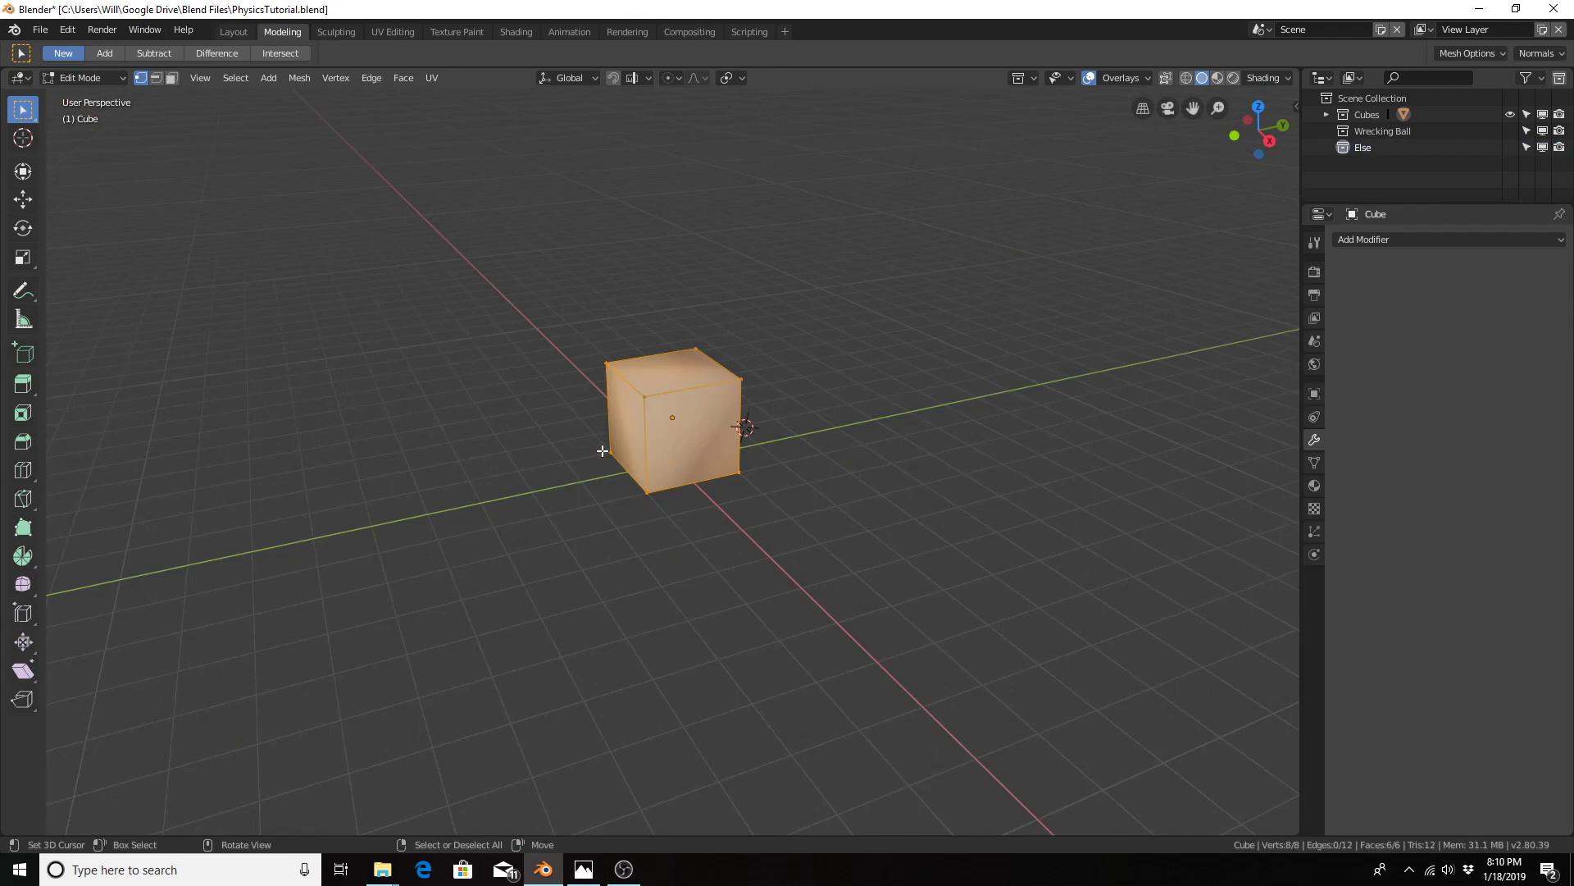
middle_drag(603, 451, 641, 509)
scroll(636, 453, up, 3)
scroll(633, 453, up, 2)
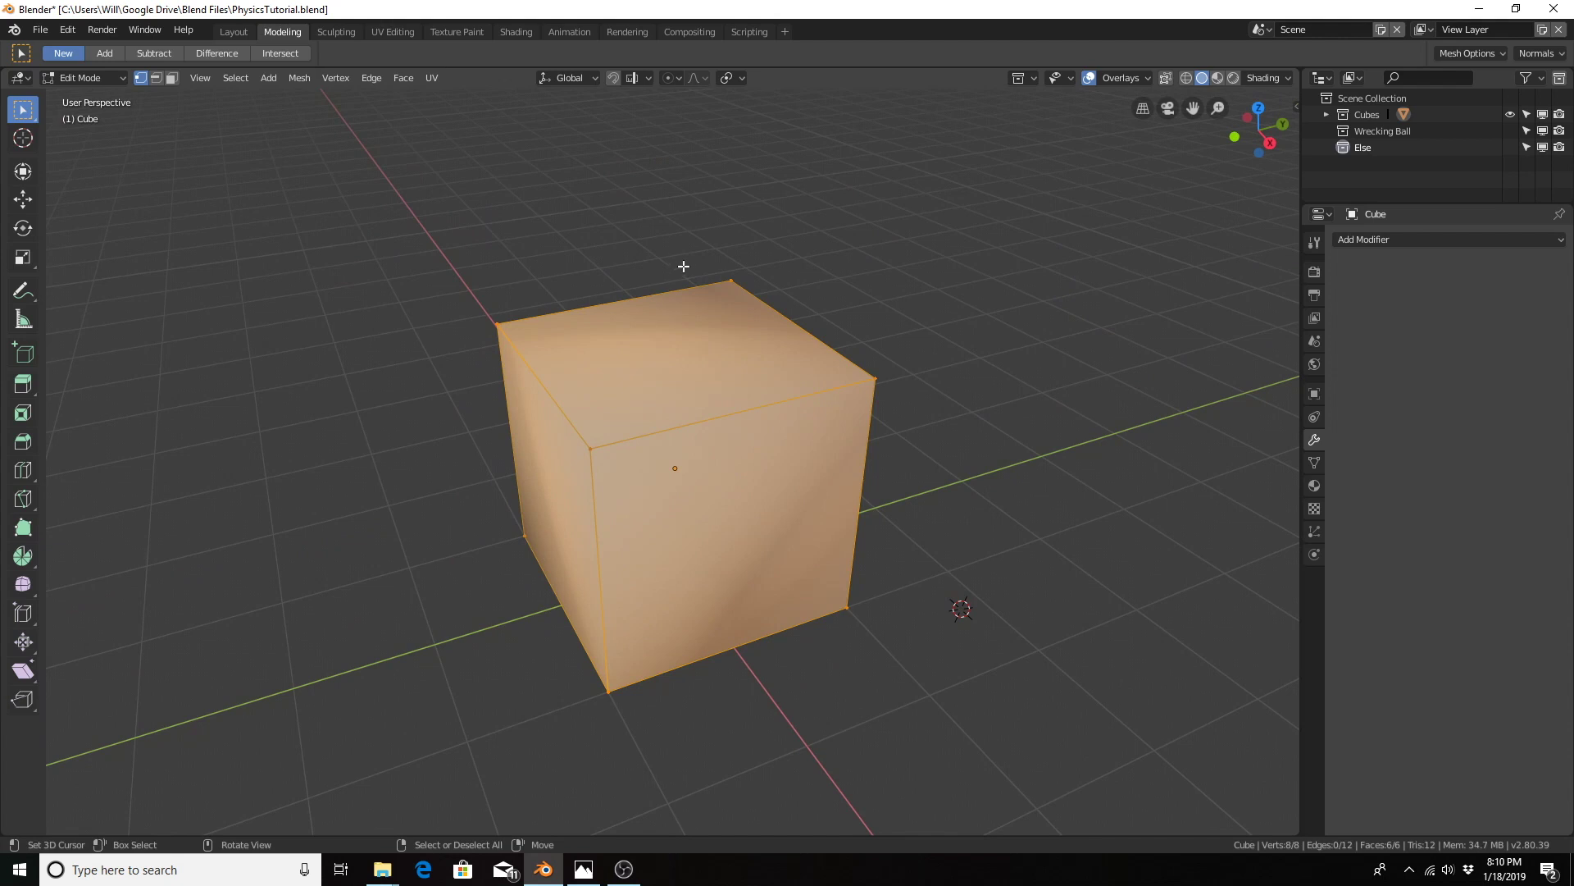
right_click(893, 213)
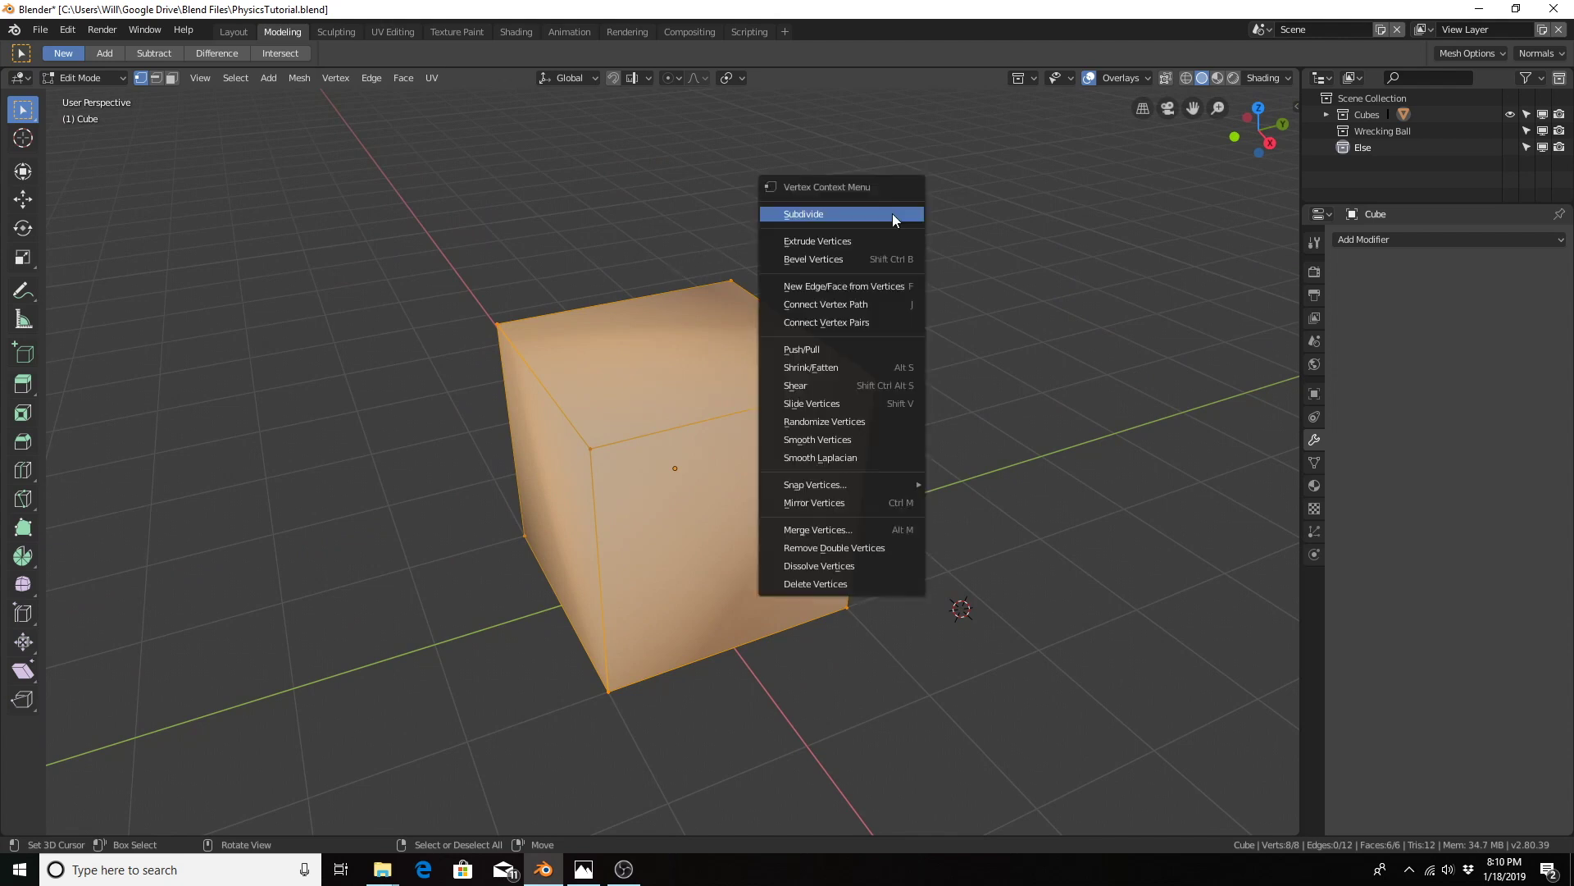
click(892, 213)
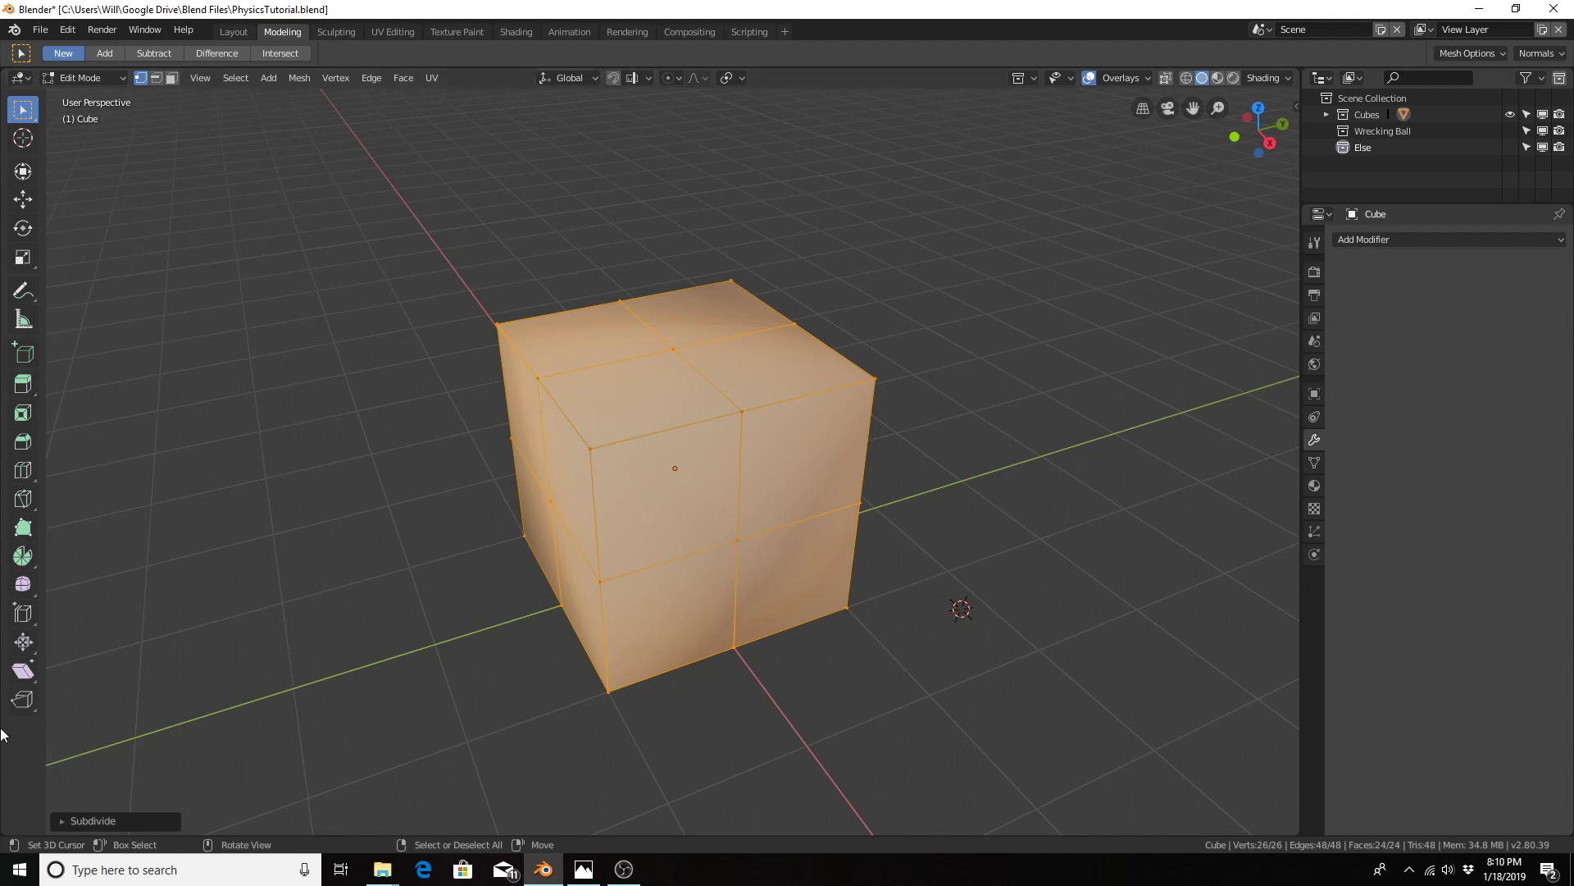
Step: Set the subdivision's number of cuts to 4
click(61, 820)
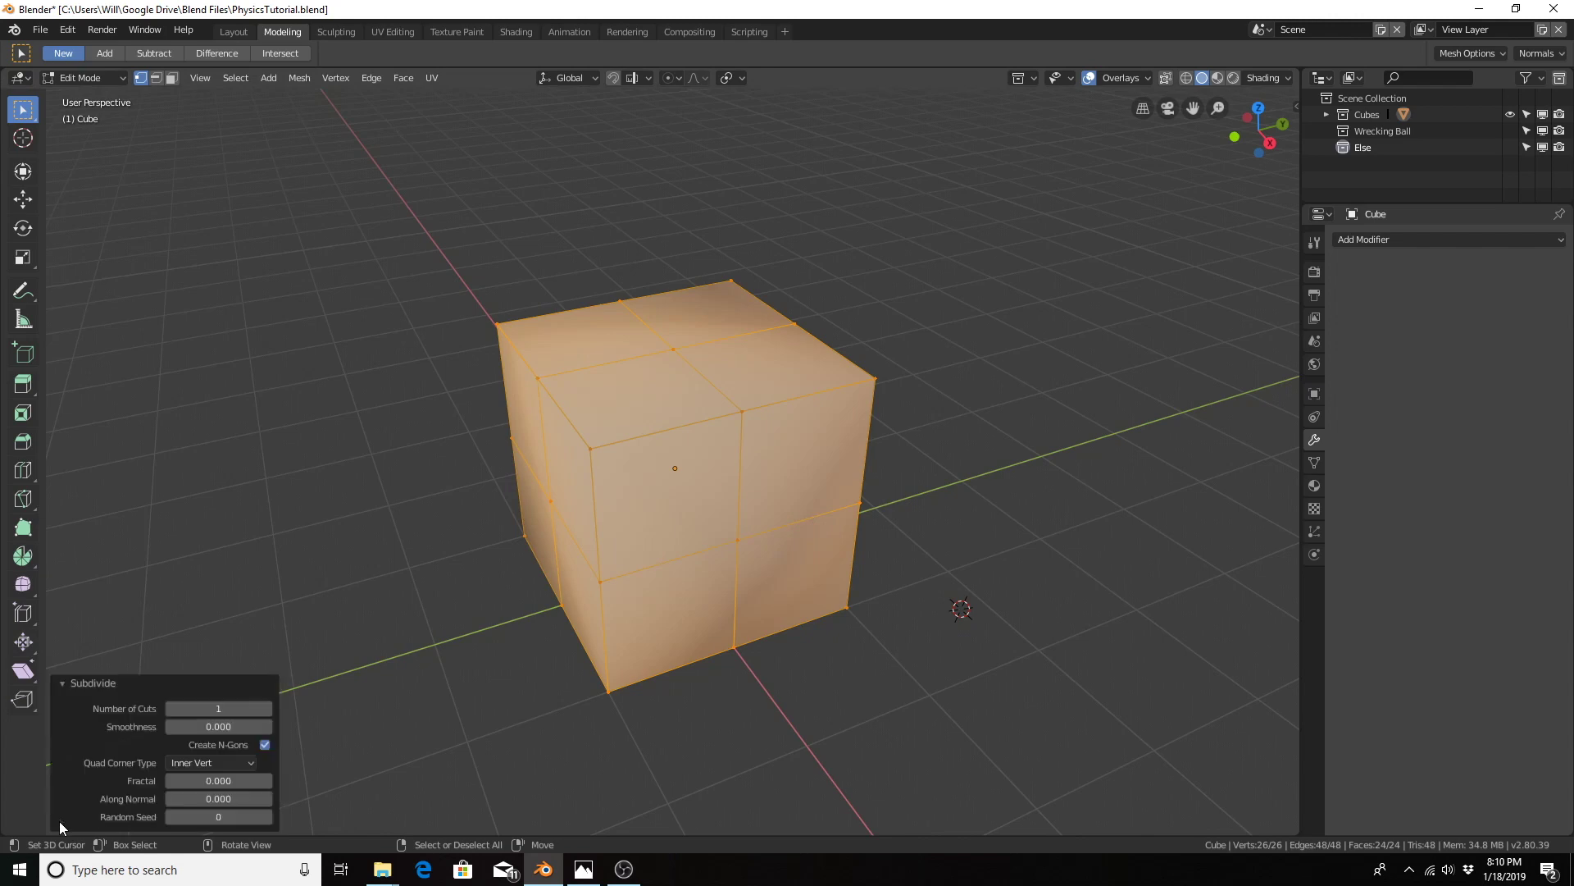
click(198, 712)
text(4)
key(Return)
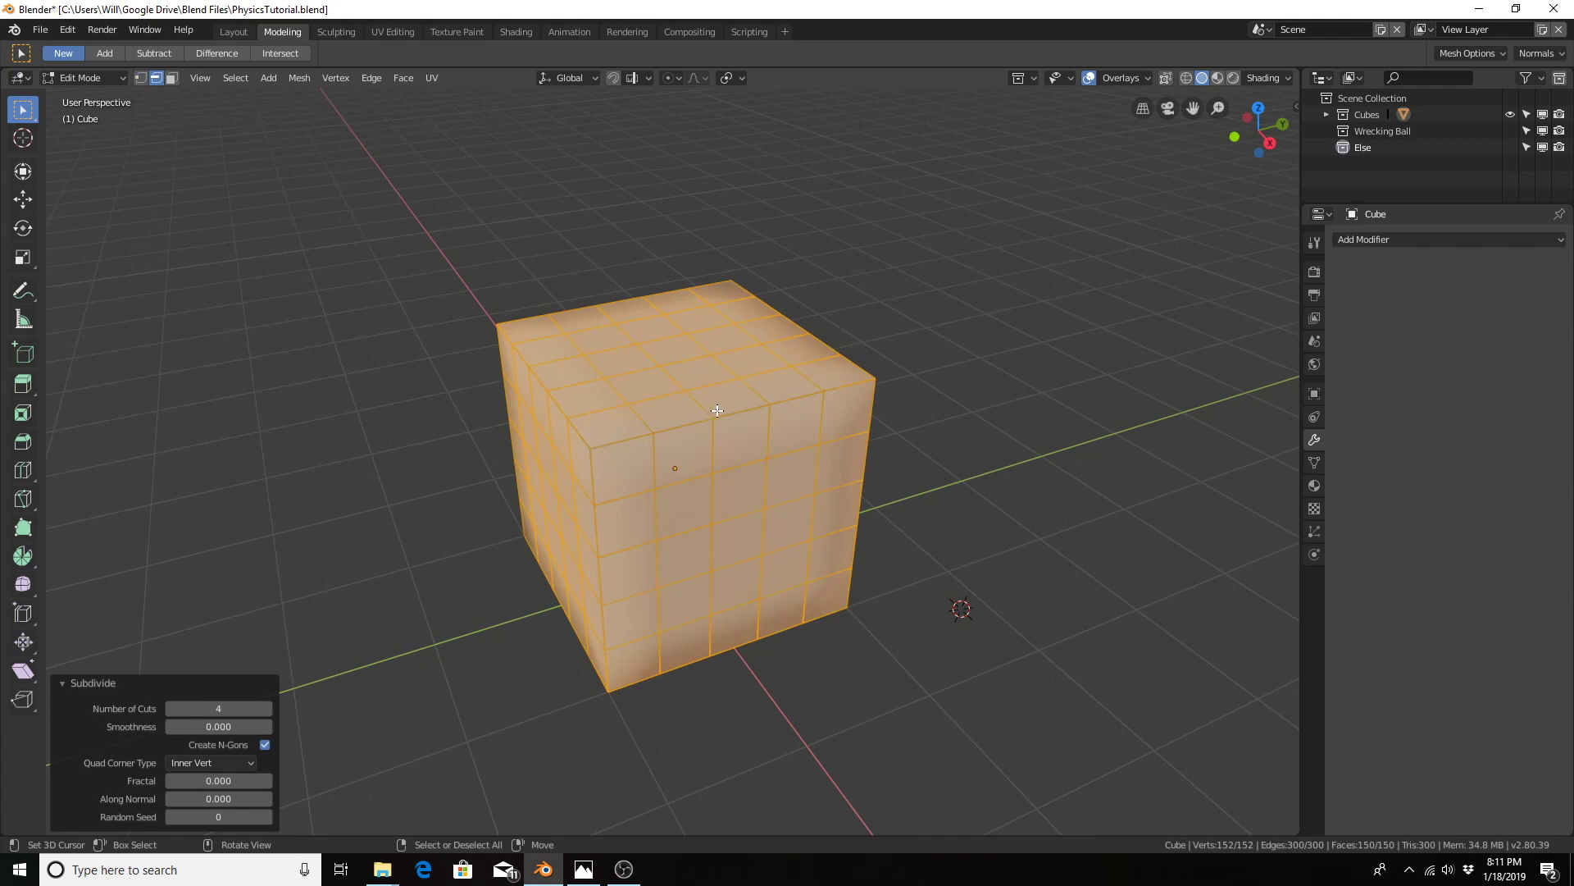
Step: Clear the selection and select the edge loops along the cube's four top edges and two of its vertical edges
key(alt+a)
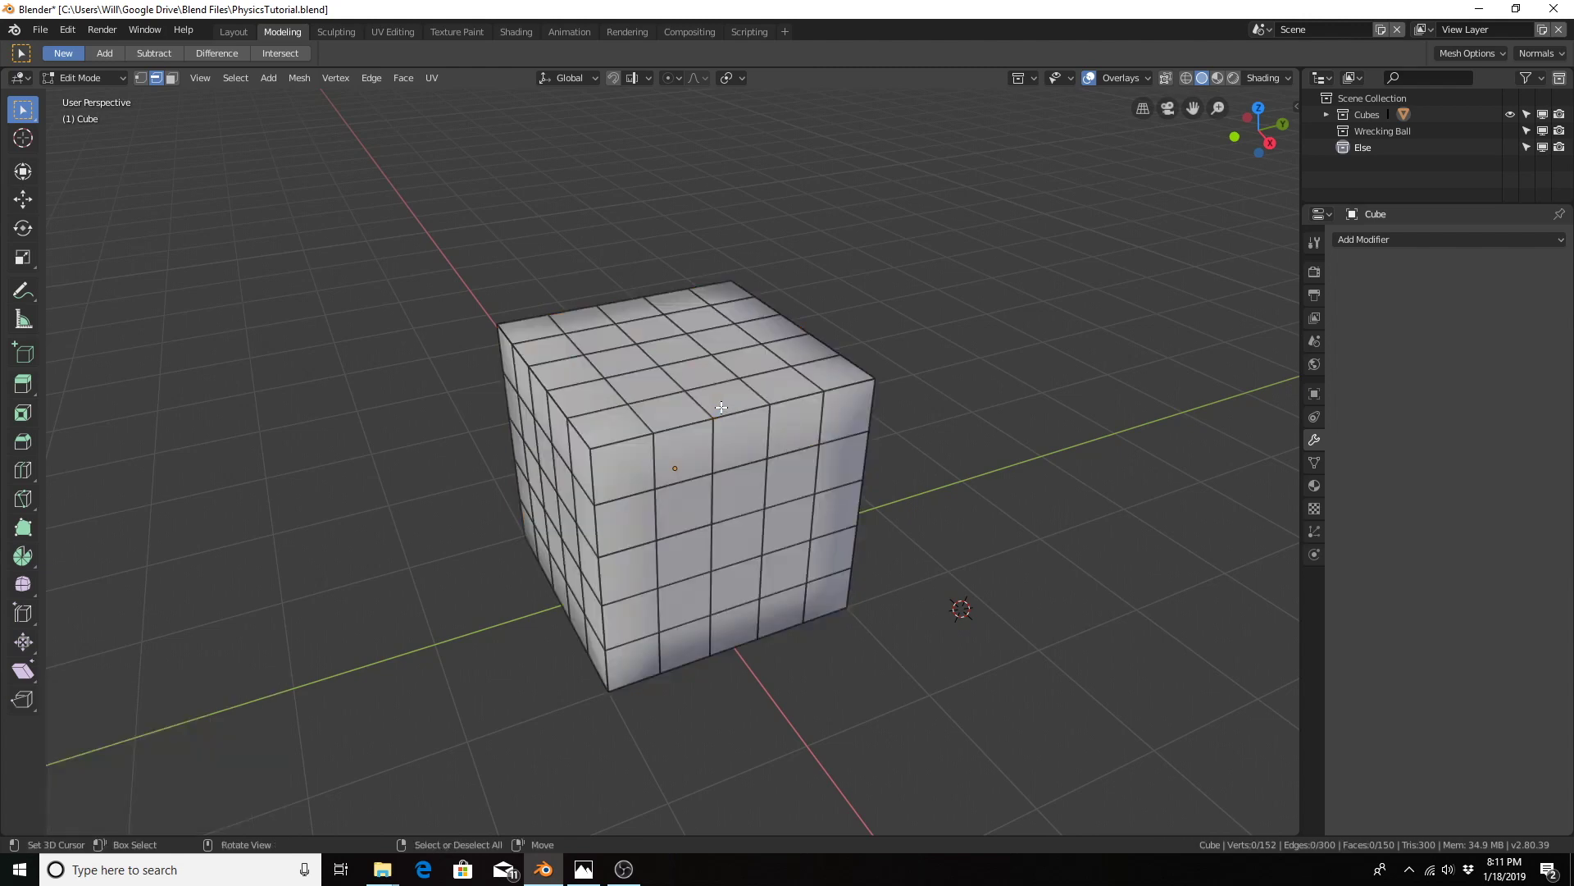
alt+click(678, 427)
middle_drag(611, 392, 761, 408)
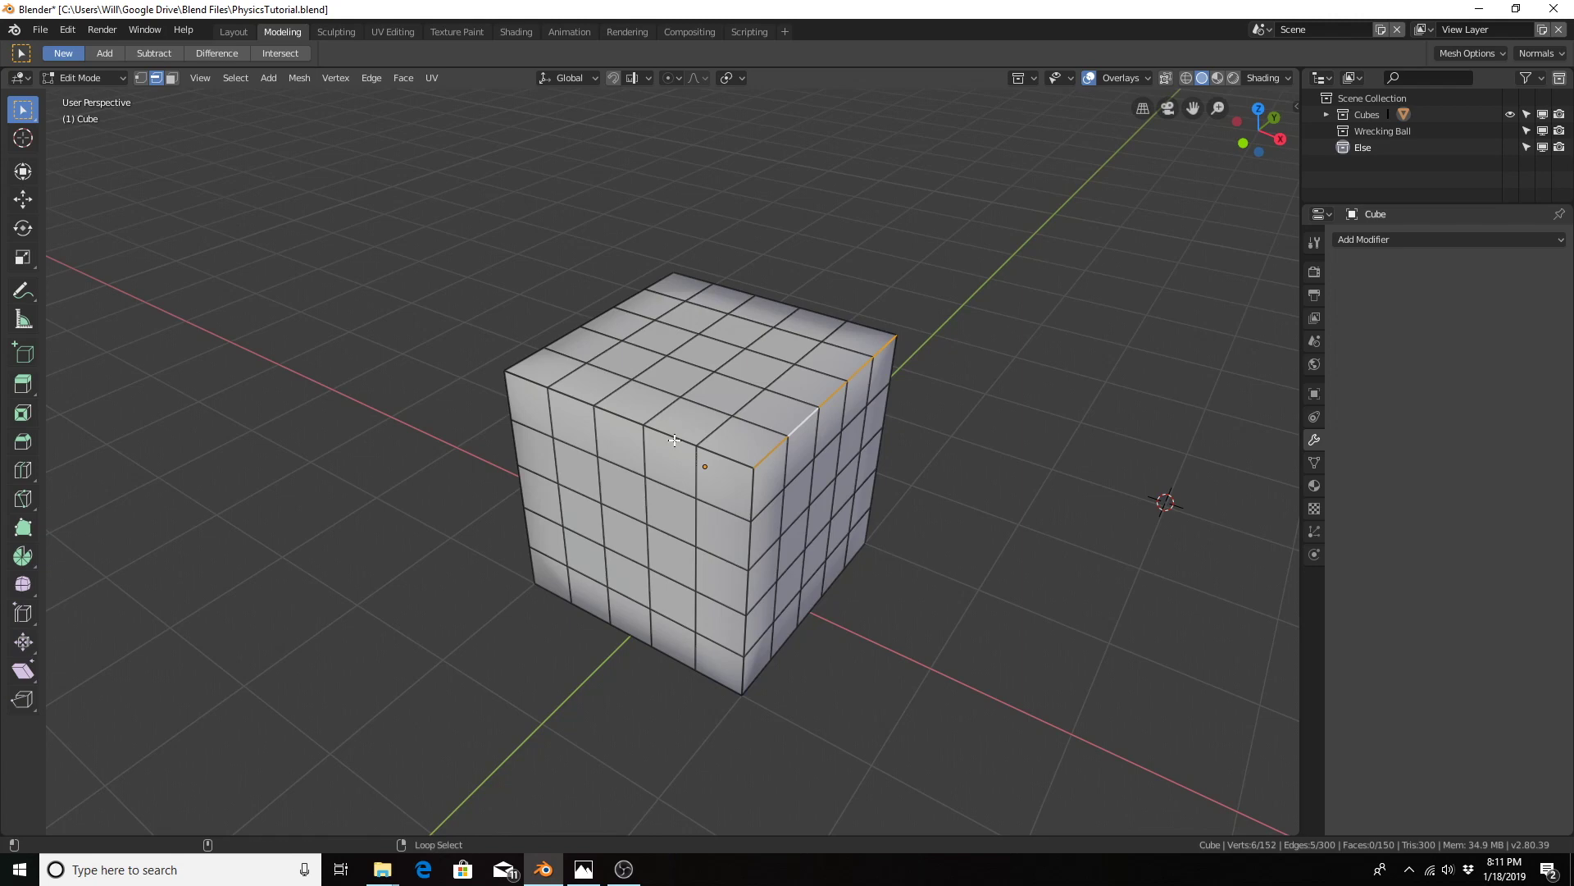
alt+shift+click(674, 434)
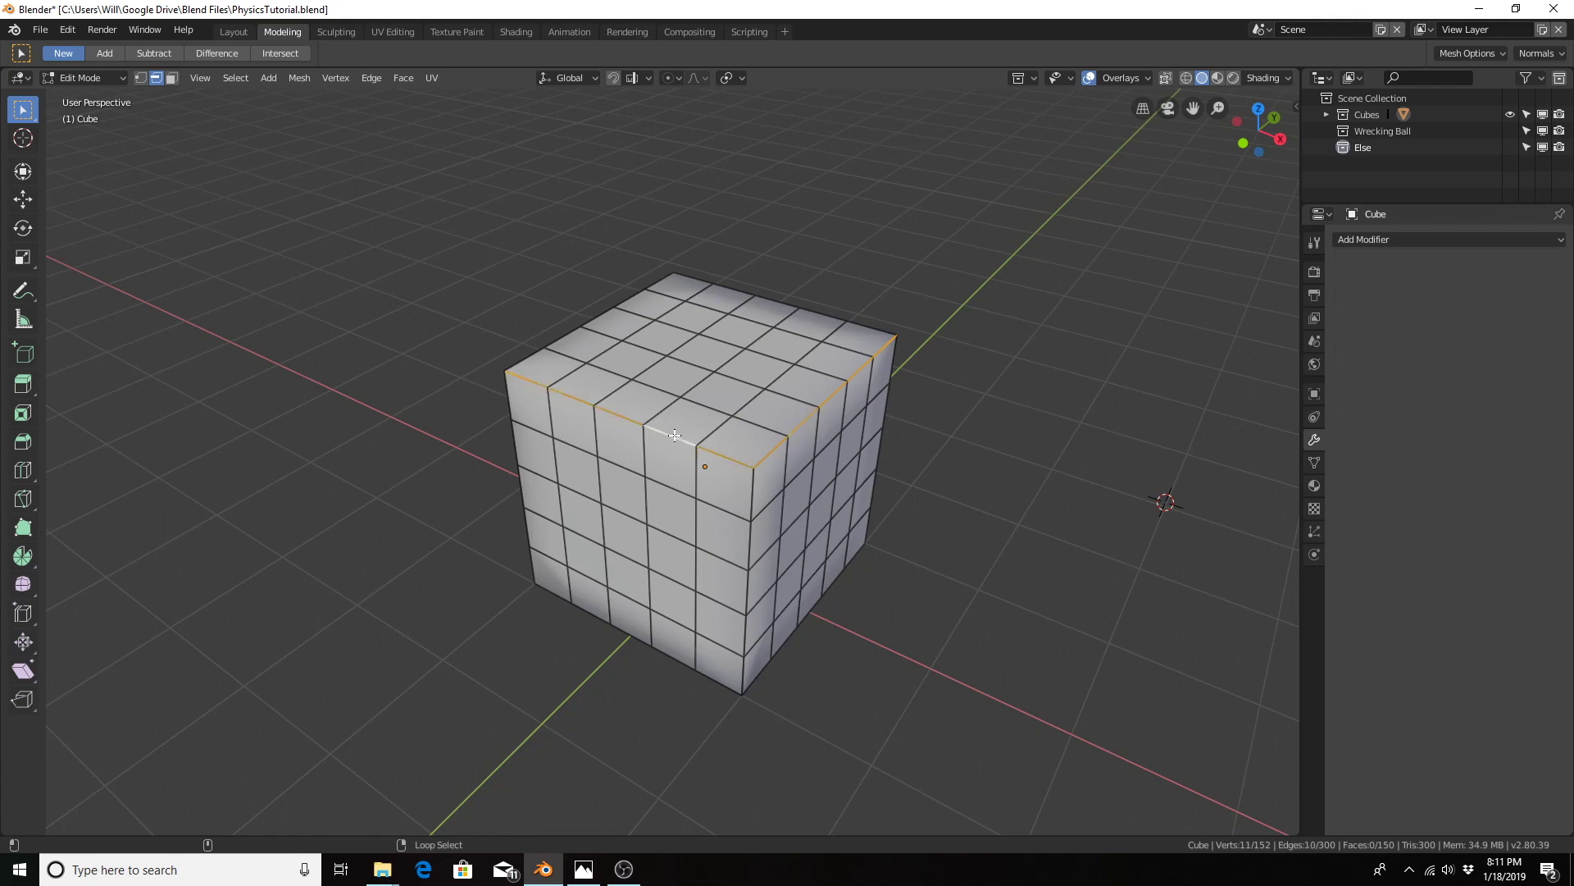
alt+shift+click(750, 546)
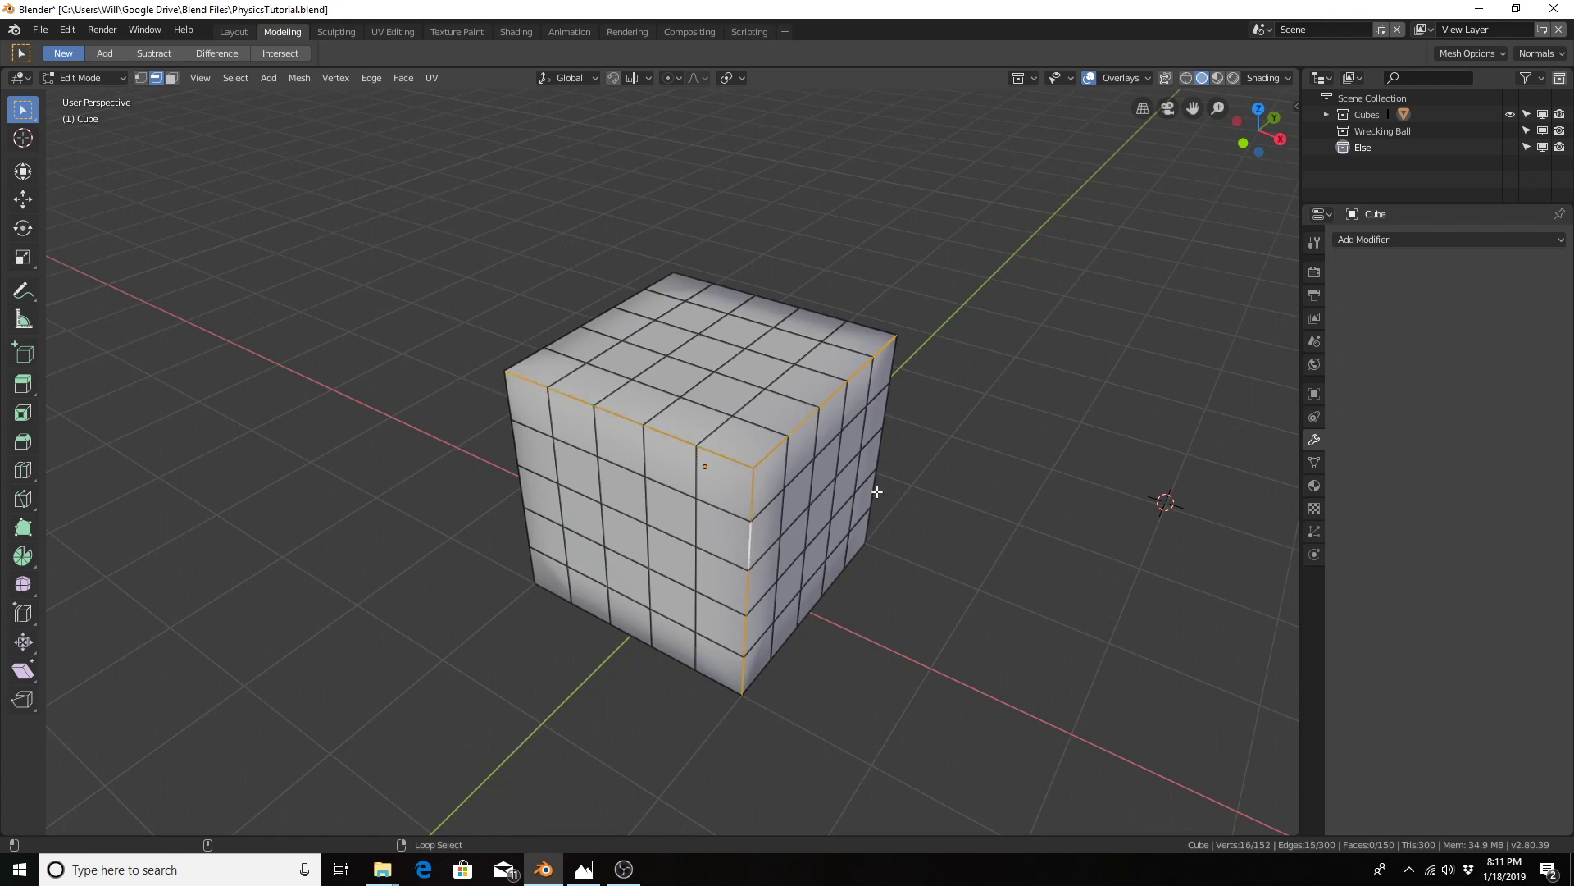
alt+shift+click(885, 410)
alt+shift+click(739, 294)
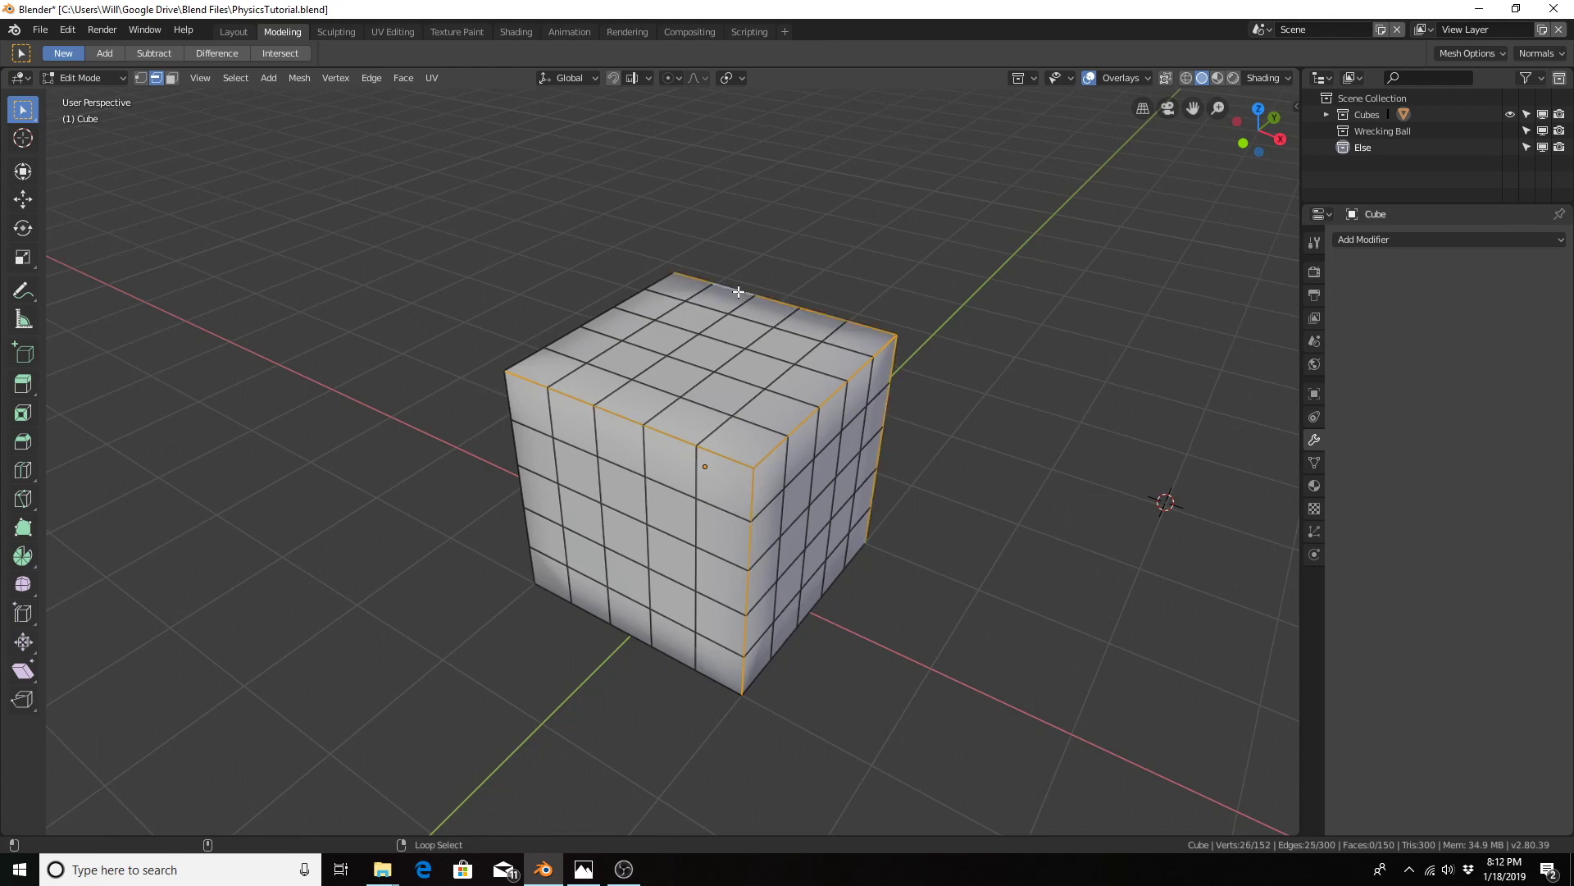
alt+shift+click(661, 287)
Step: Add the cube's four bottom edges and its two remaining vertical edges to the edge selection
middle_drag(661, 287, 646, 359)
alt+shift+click(687, 567)
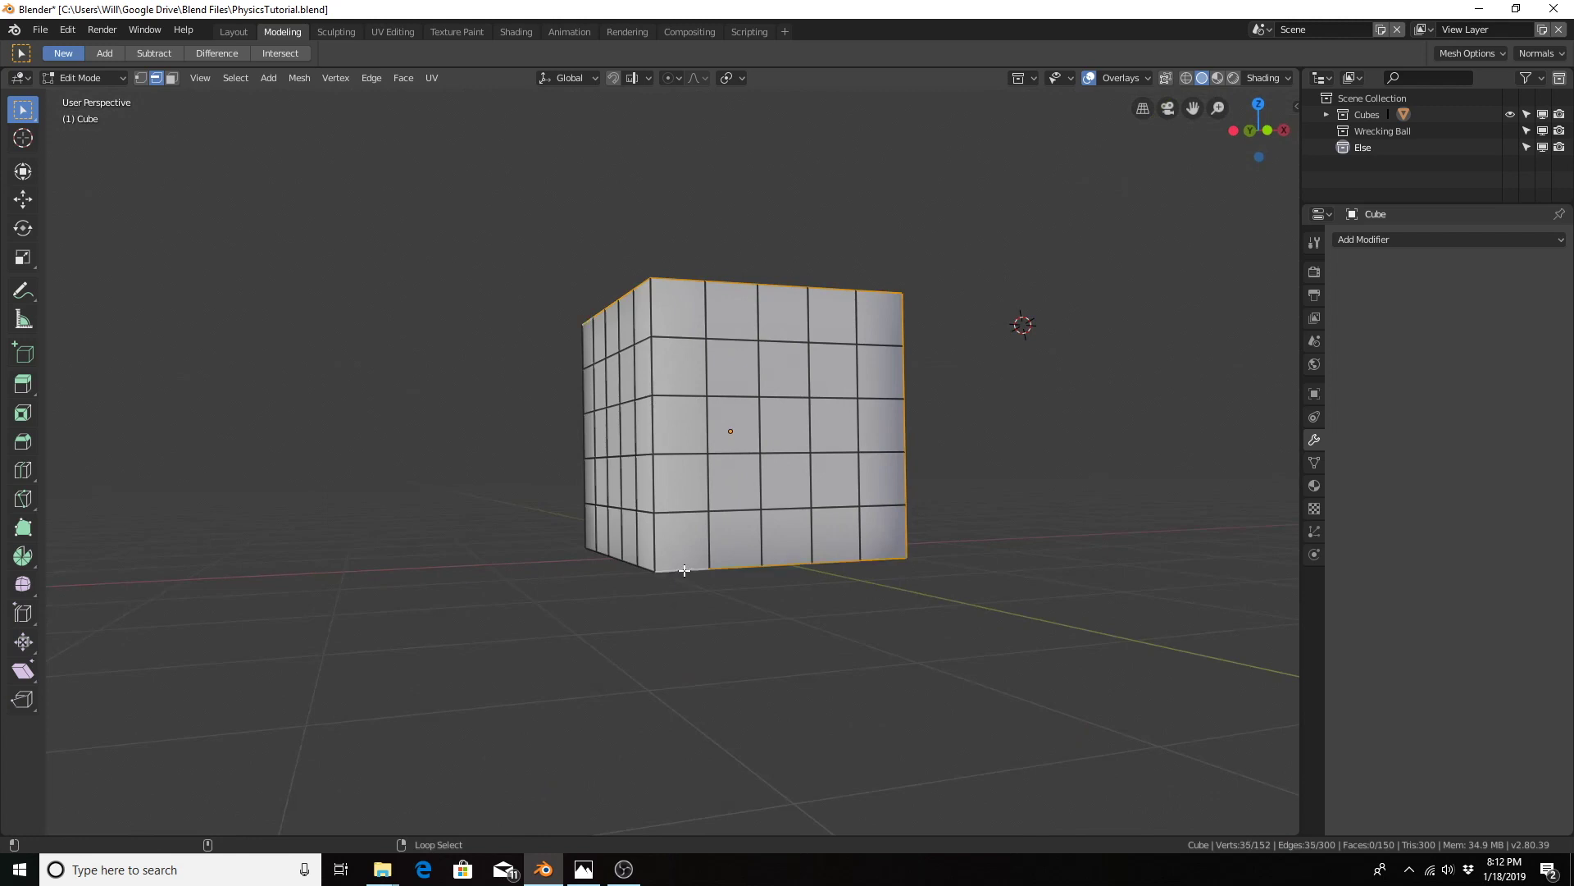
alt+shift+click(652, 486)
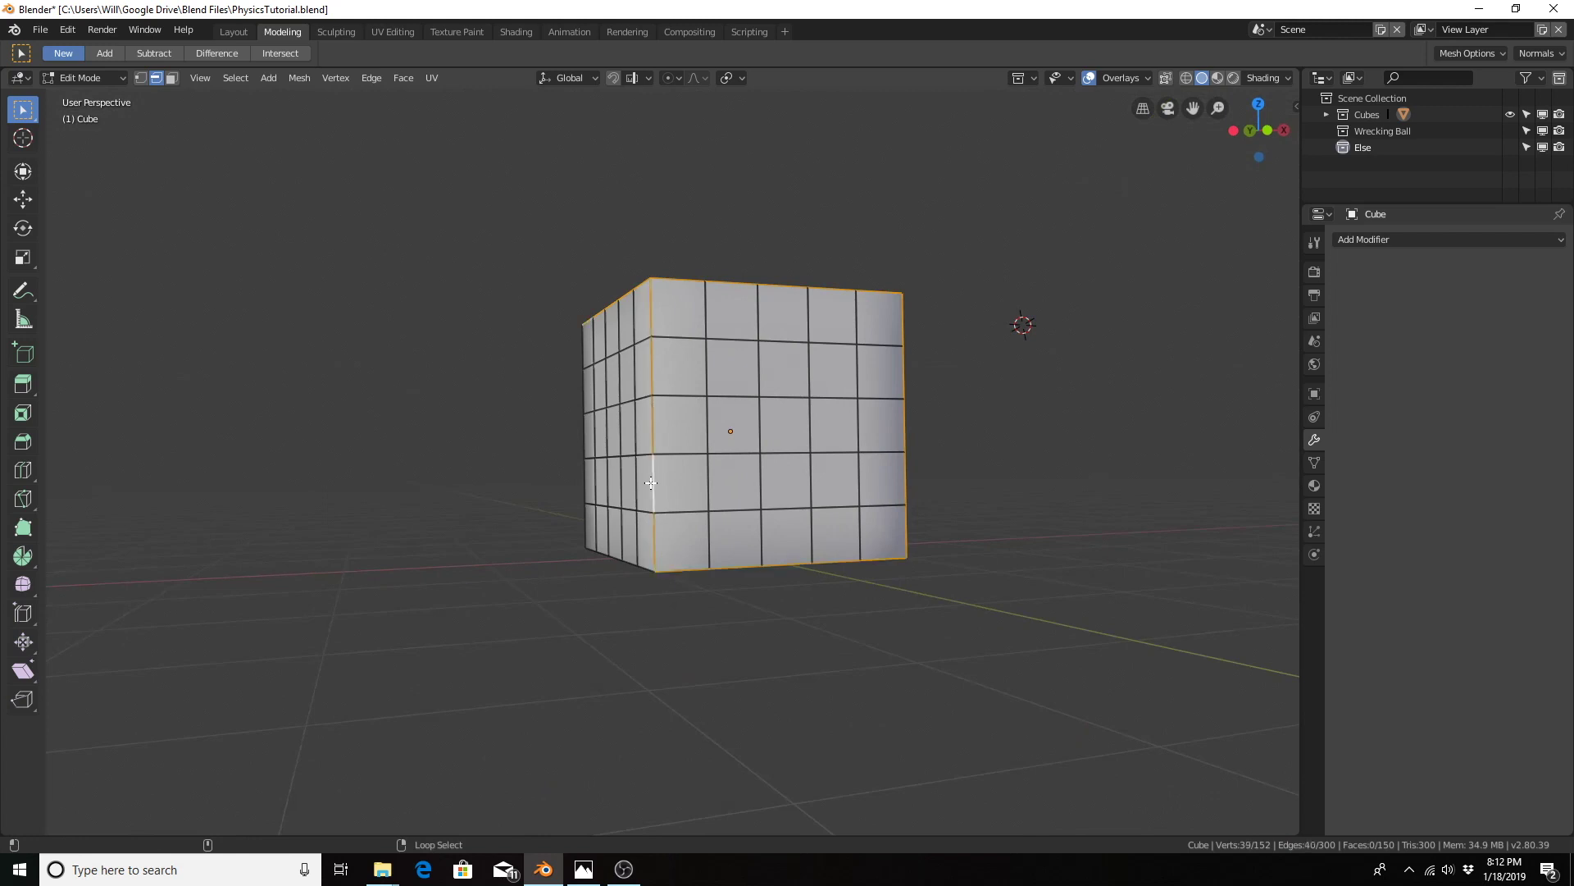
alt+shift+click(582, 479)
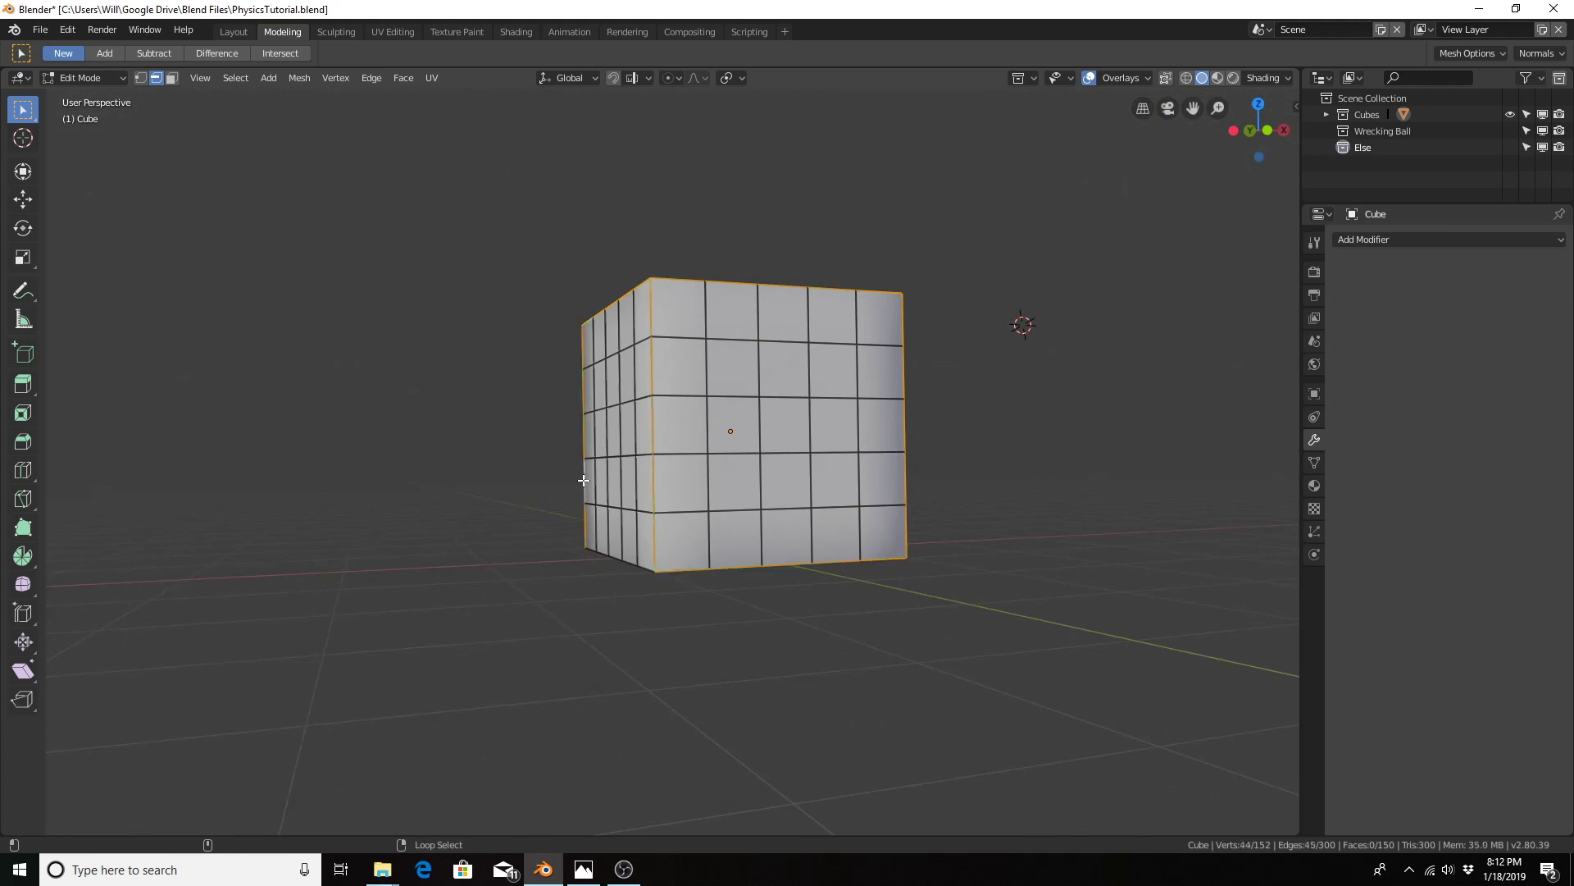
alt+shift+click(639, 564)
middle_drag(629, 613, 716, 522)
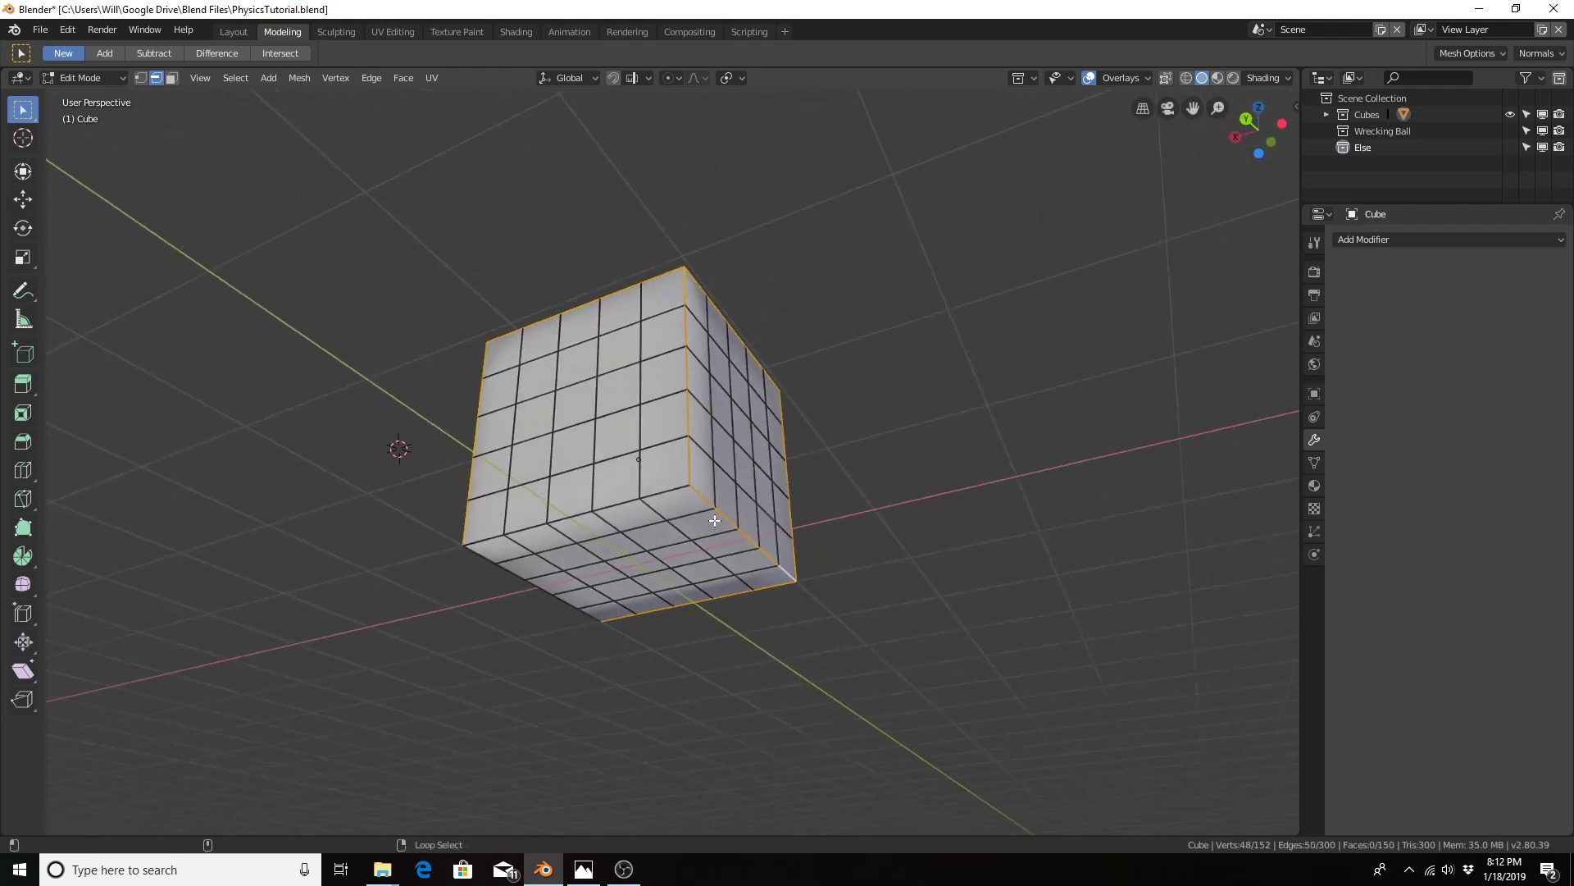
alt+shift+click(669, 489)
drag(1255, 128, 1219, 136)
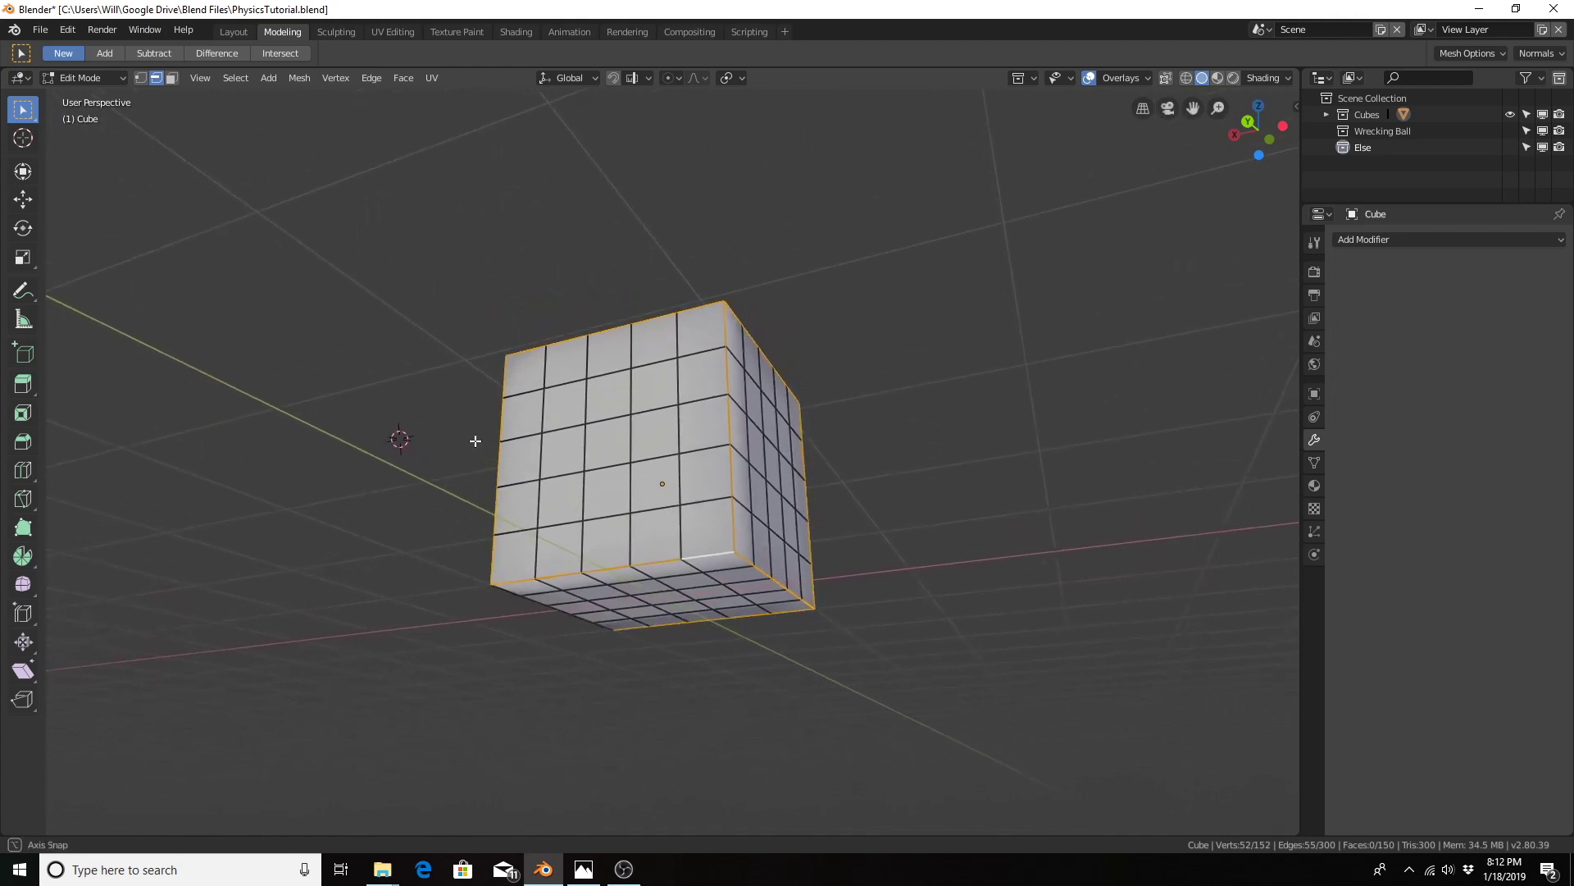
middle_drag(477, 433, 814, 298)
alt+shift+click(691, 480)
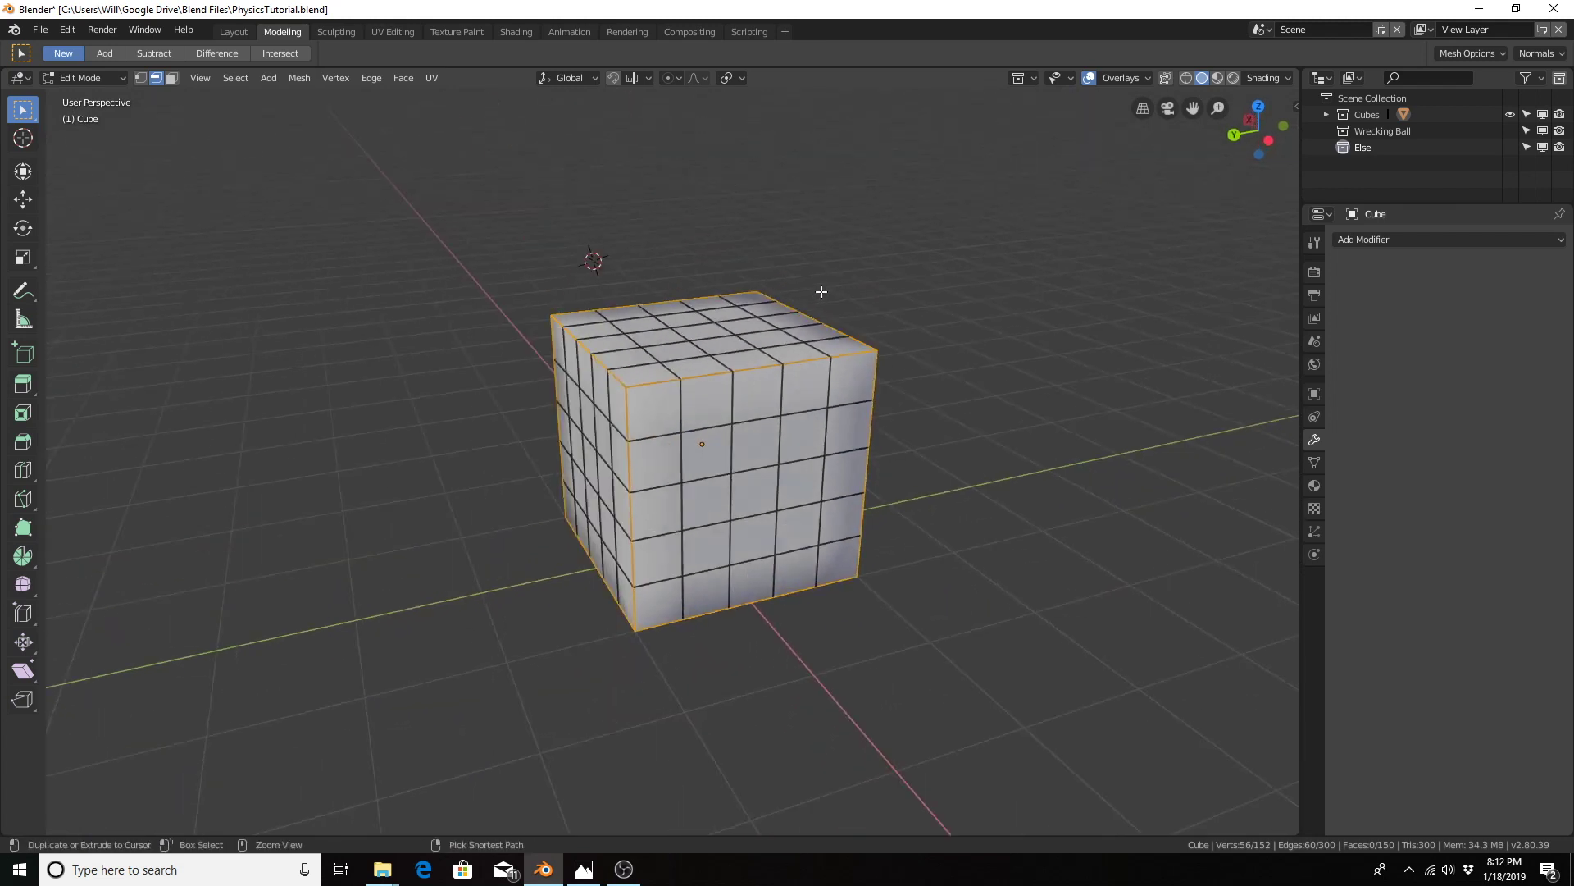
Step: Bevel the selected outer edges with an offset of about 0.128 and 4 segments
key(ctrl+b)
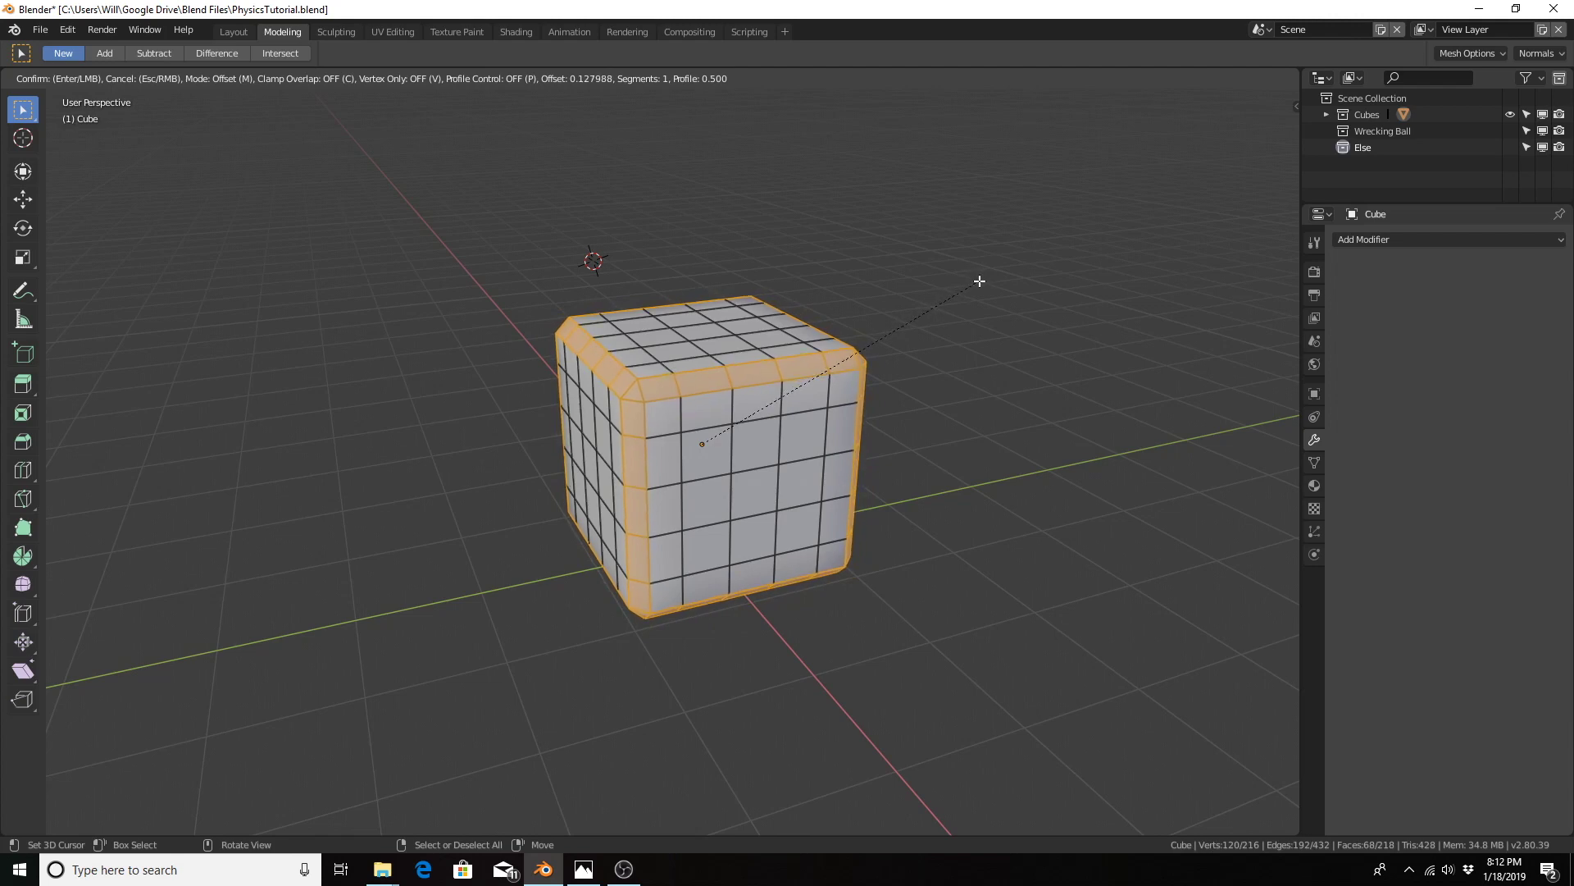
click(980, 282)
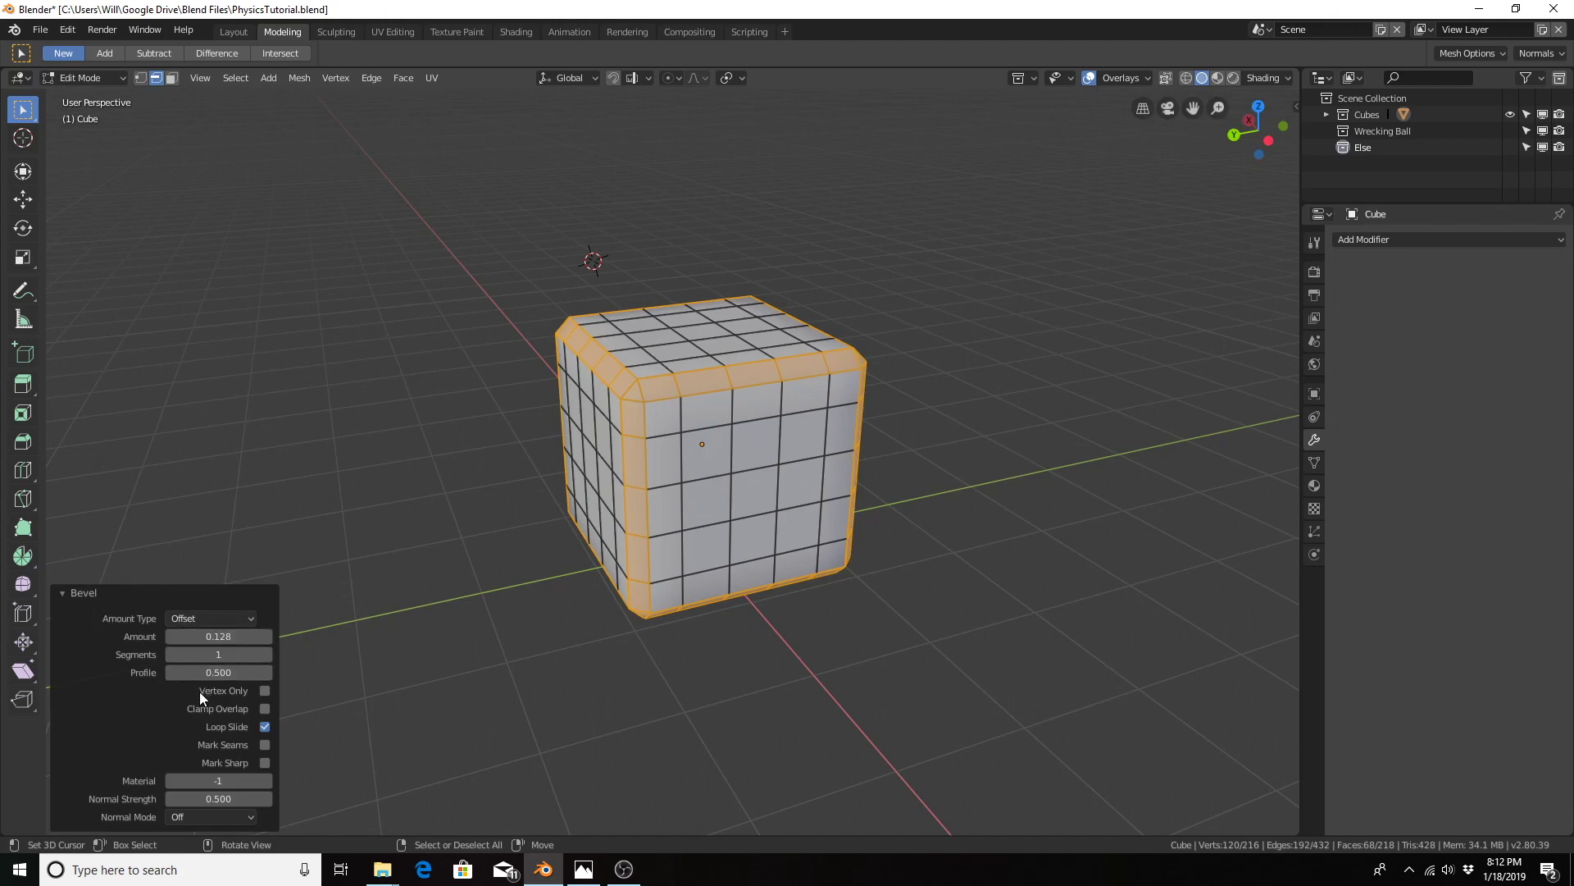
click(210, 654)
text(4)
key(Return)
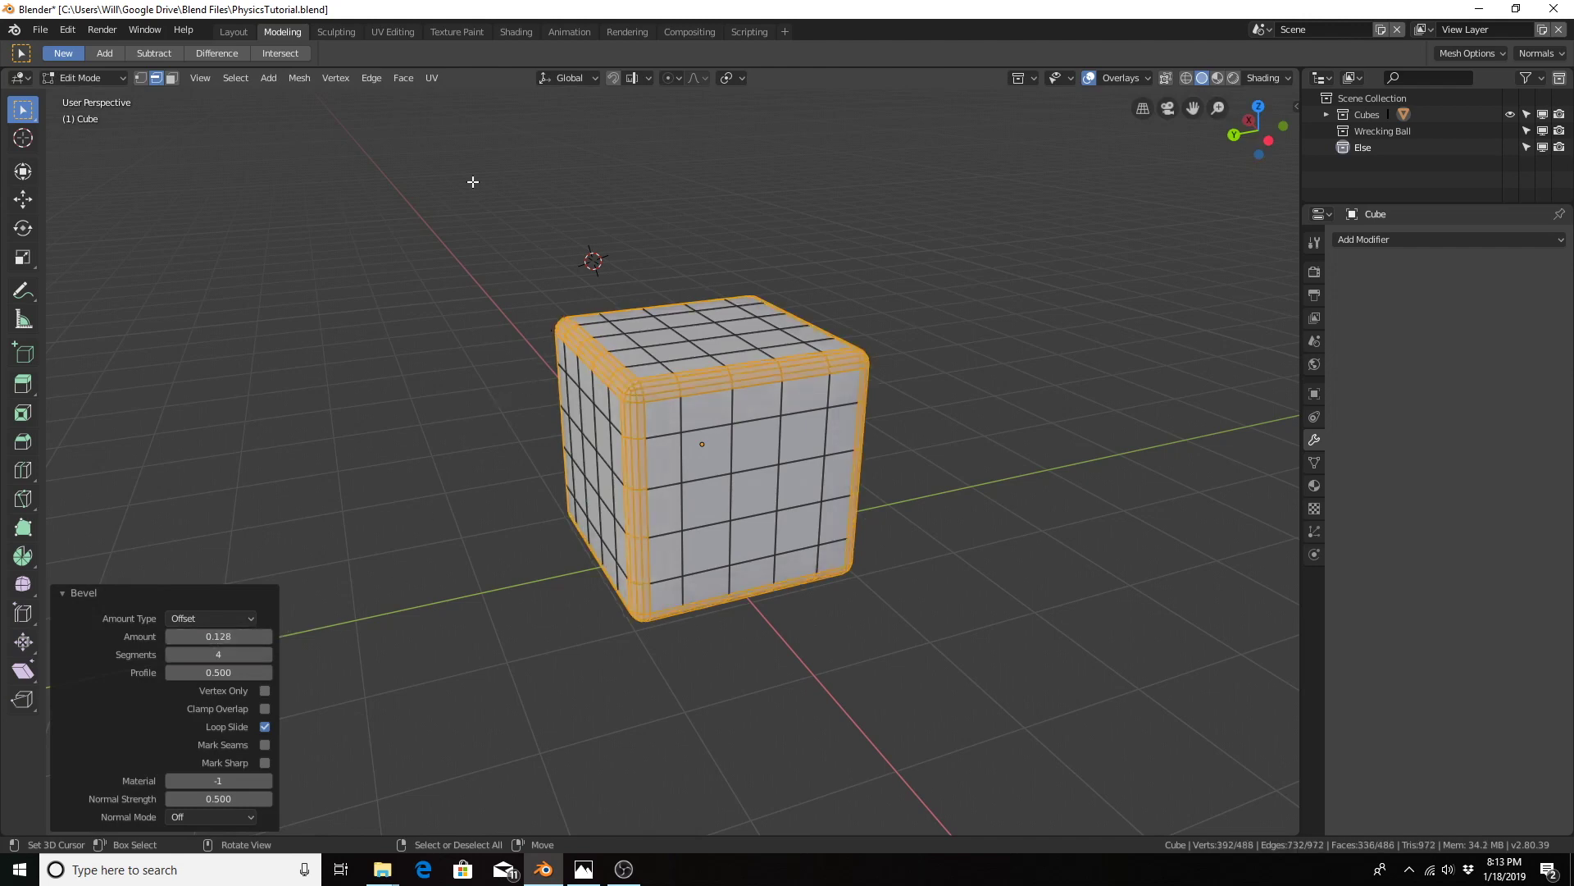
Step: Return to the Layout workspace and add a base shape key to the bevelled cube
click(234, 31)
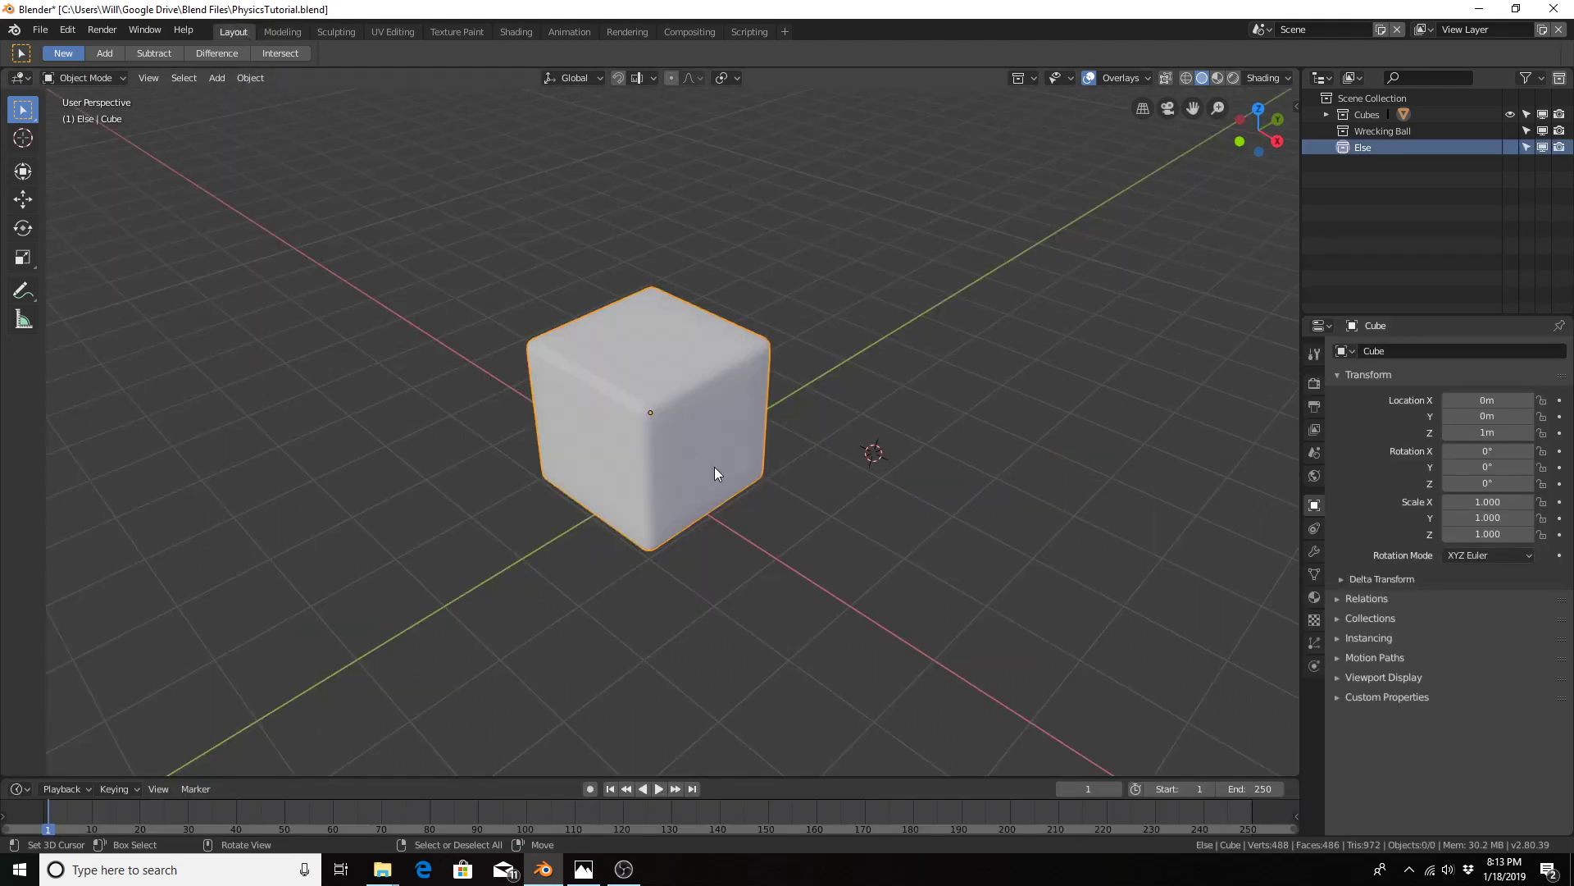
middle_drag(608, 395, 761, 397)
scroll(735, 387, up, 3)
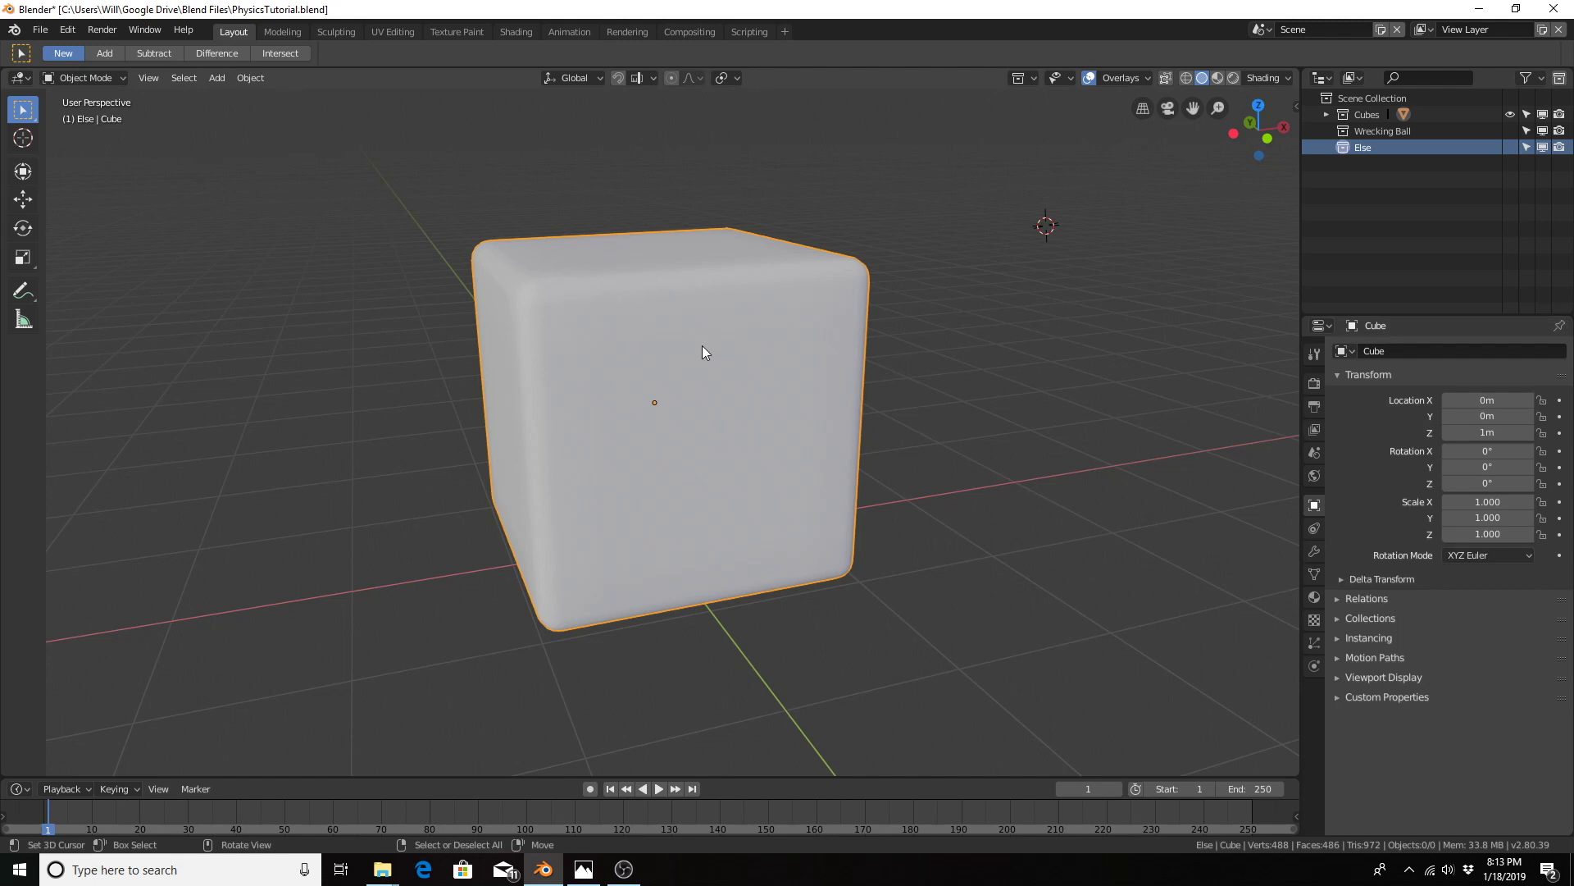
middle_drag(892, 383, 864, 362)
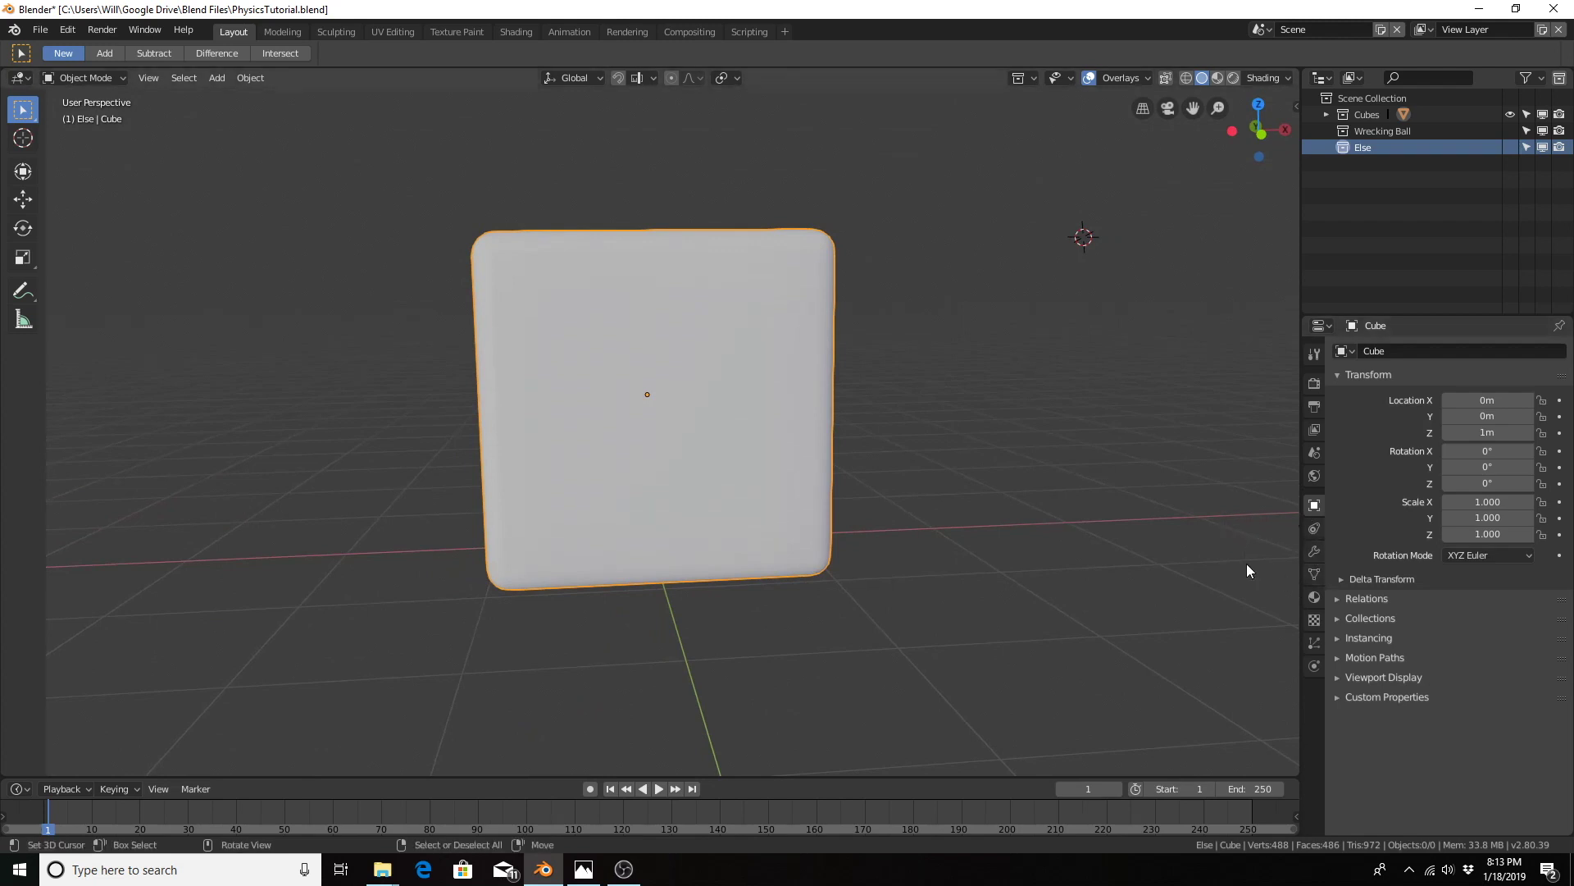
click(1316, 573)
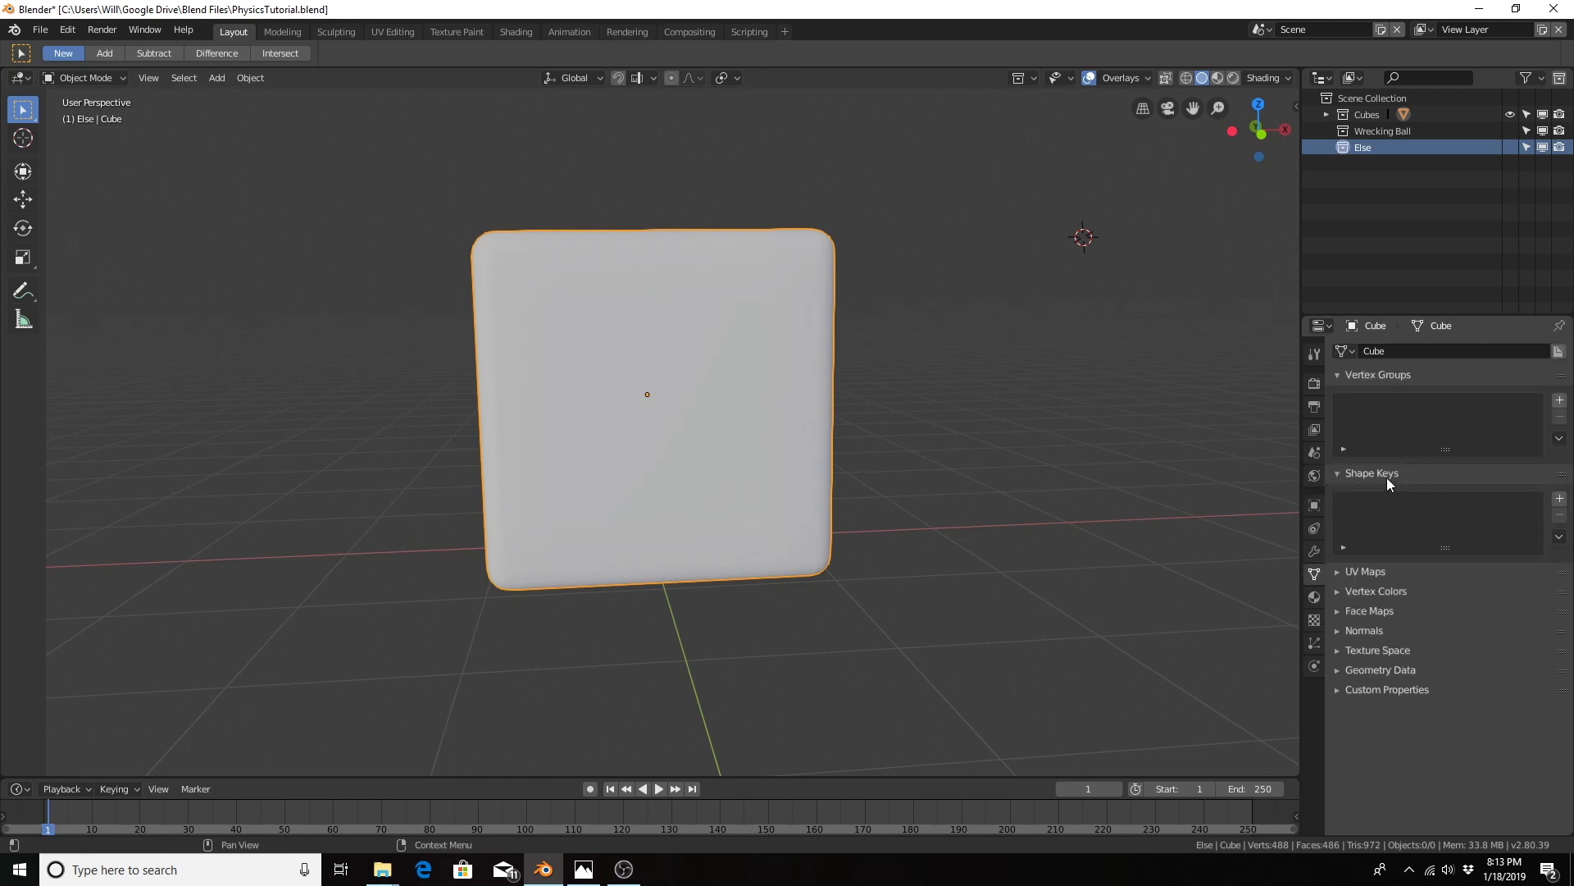
click(1559, 500)
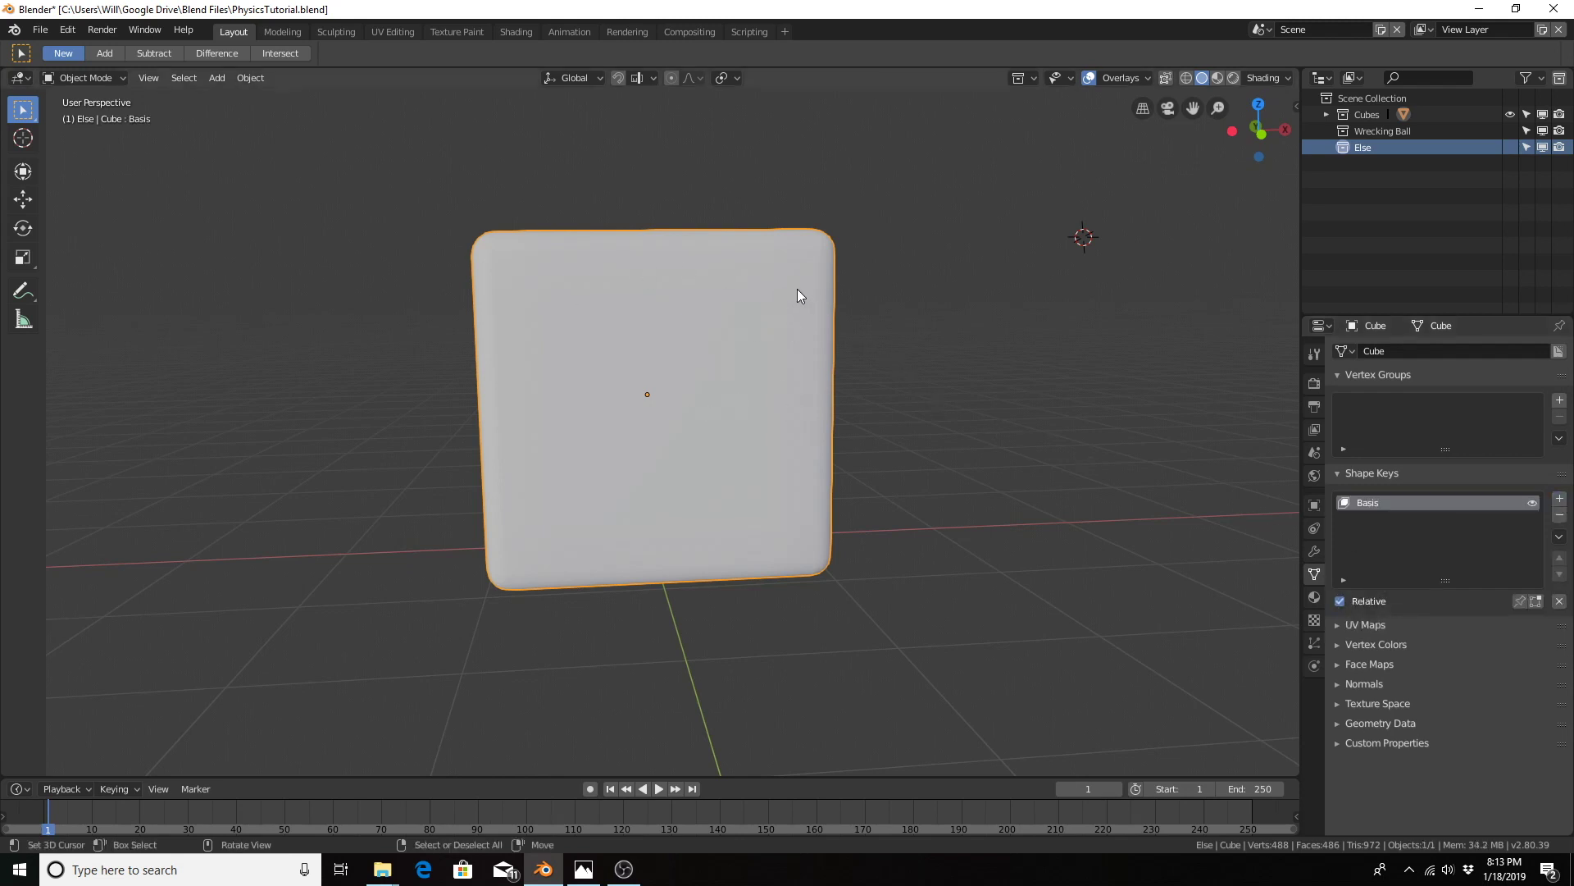
click(287, 30)
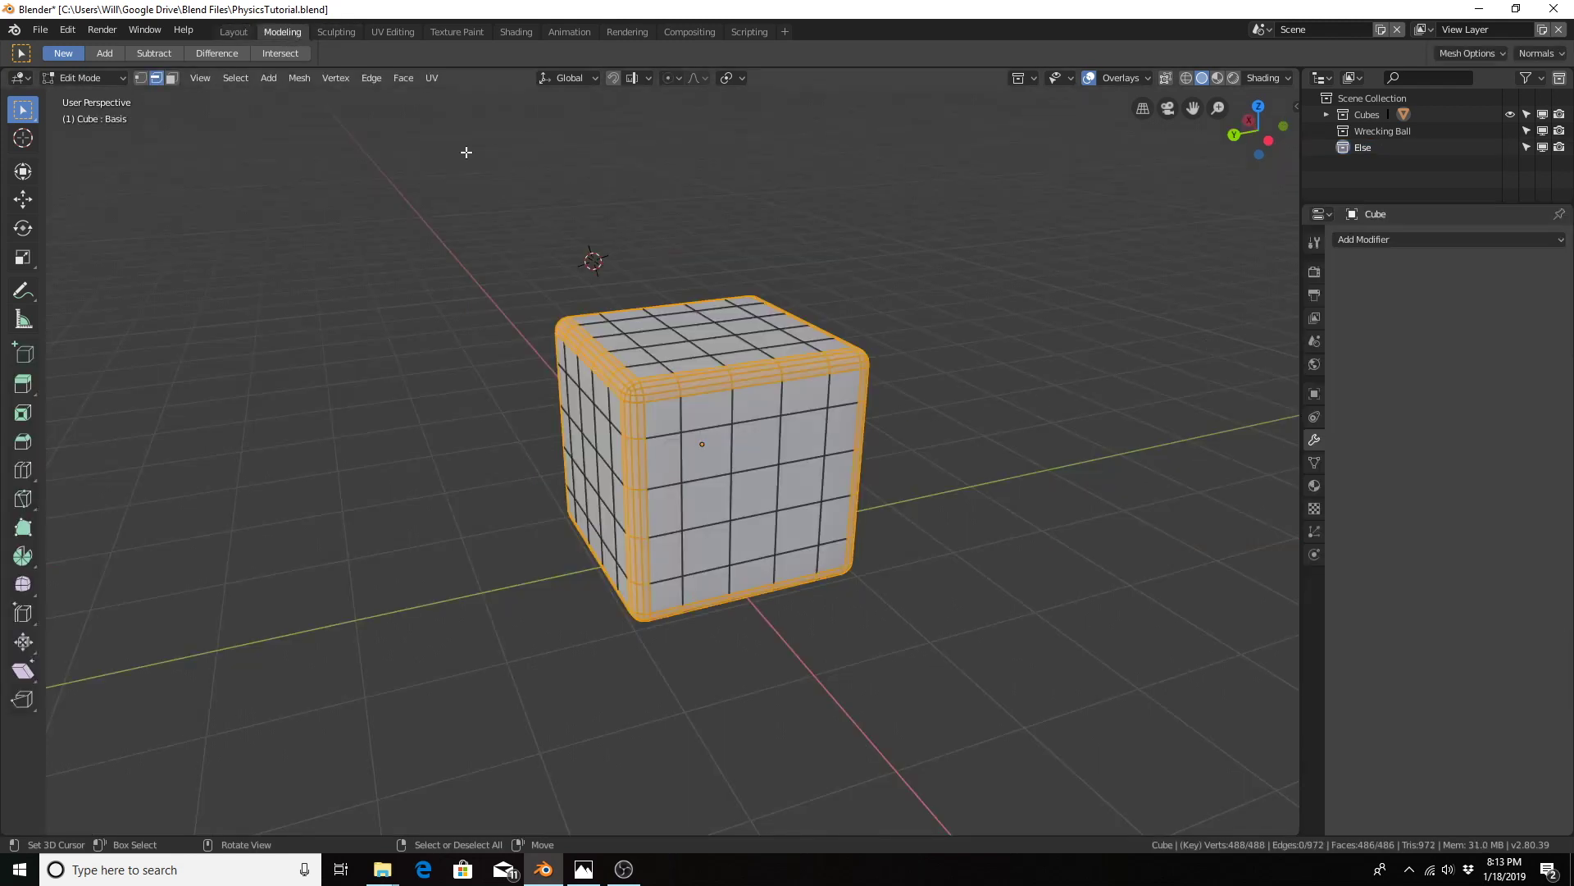
click(221, 33)
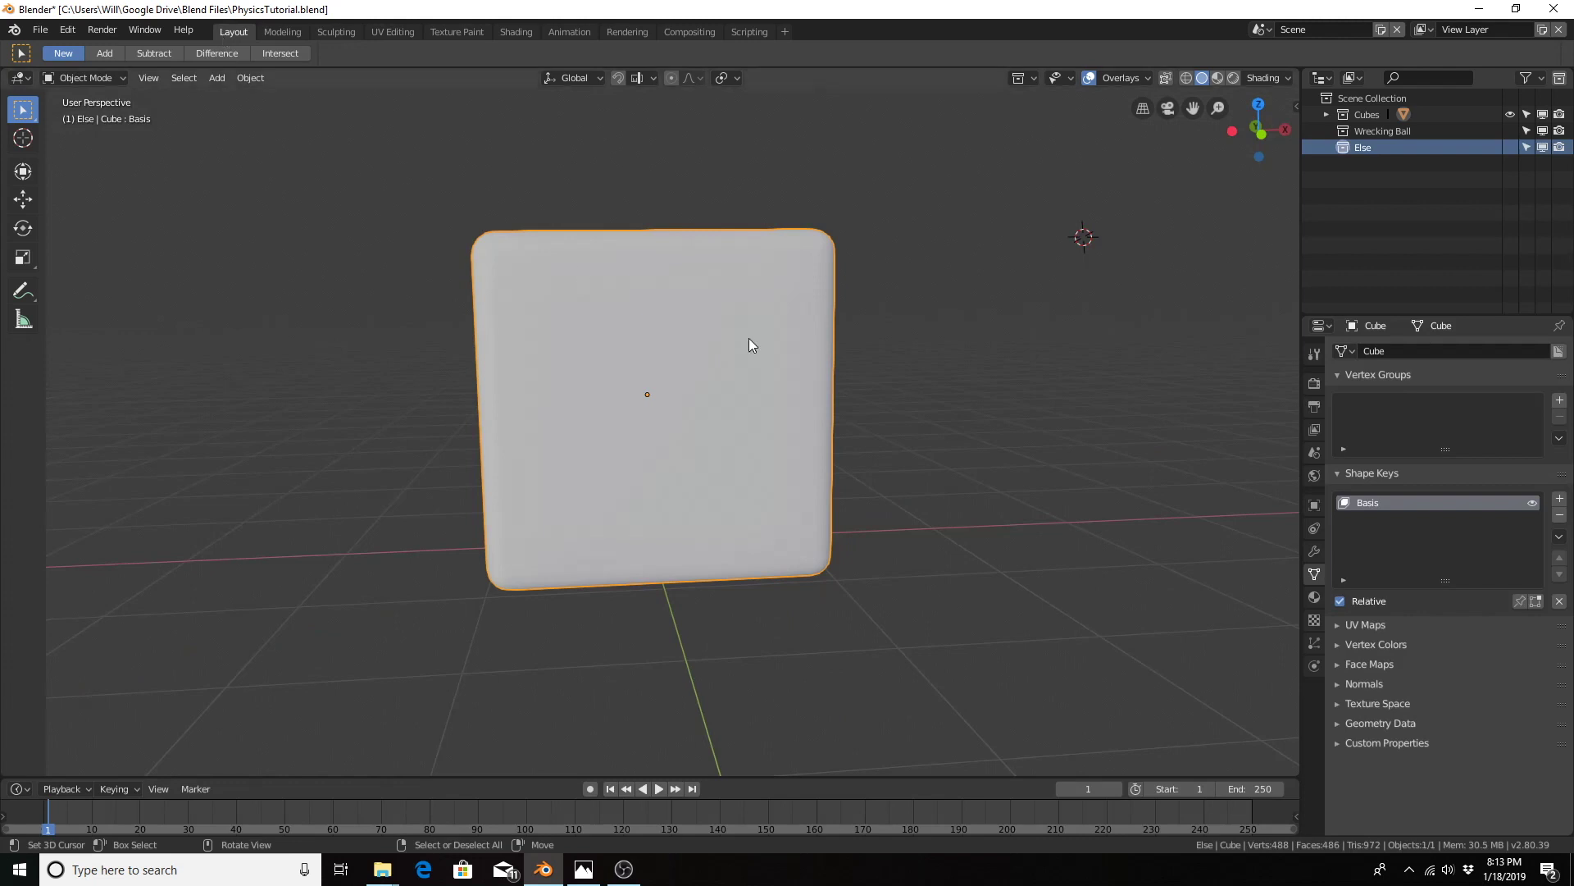
Step: Add a second shape key to the cube and name it Sphere
click(1559, 499)
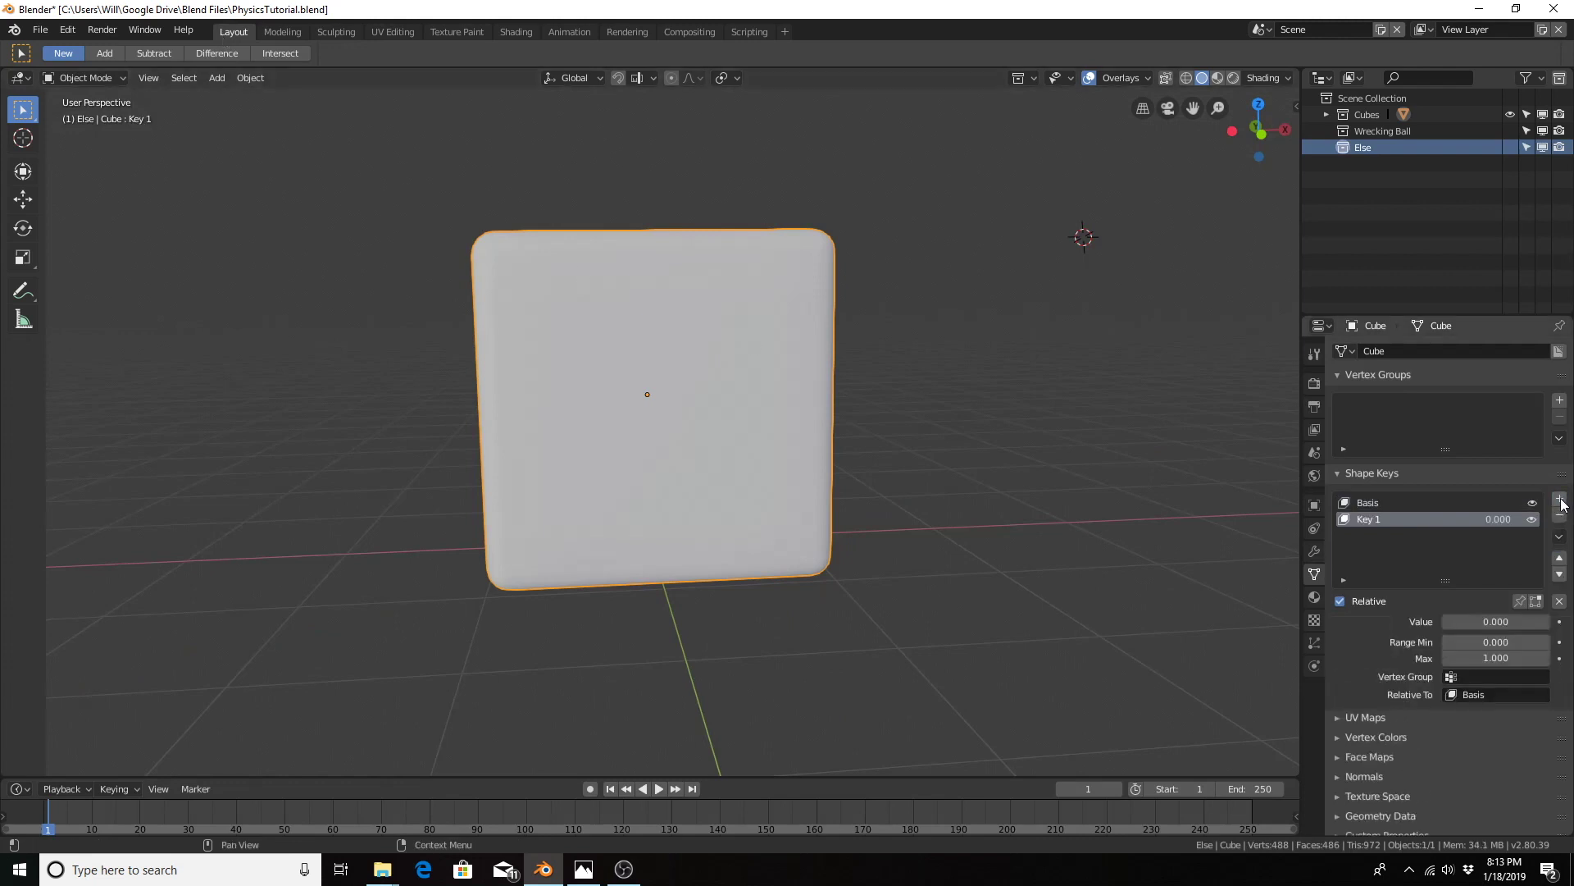
double_click(1370, 519)
text(Sphere)
key(Return)
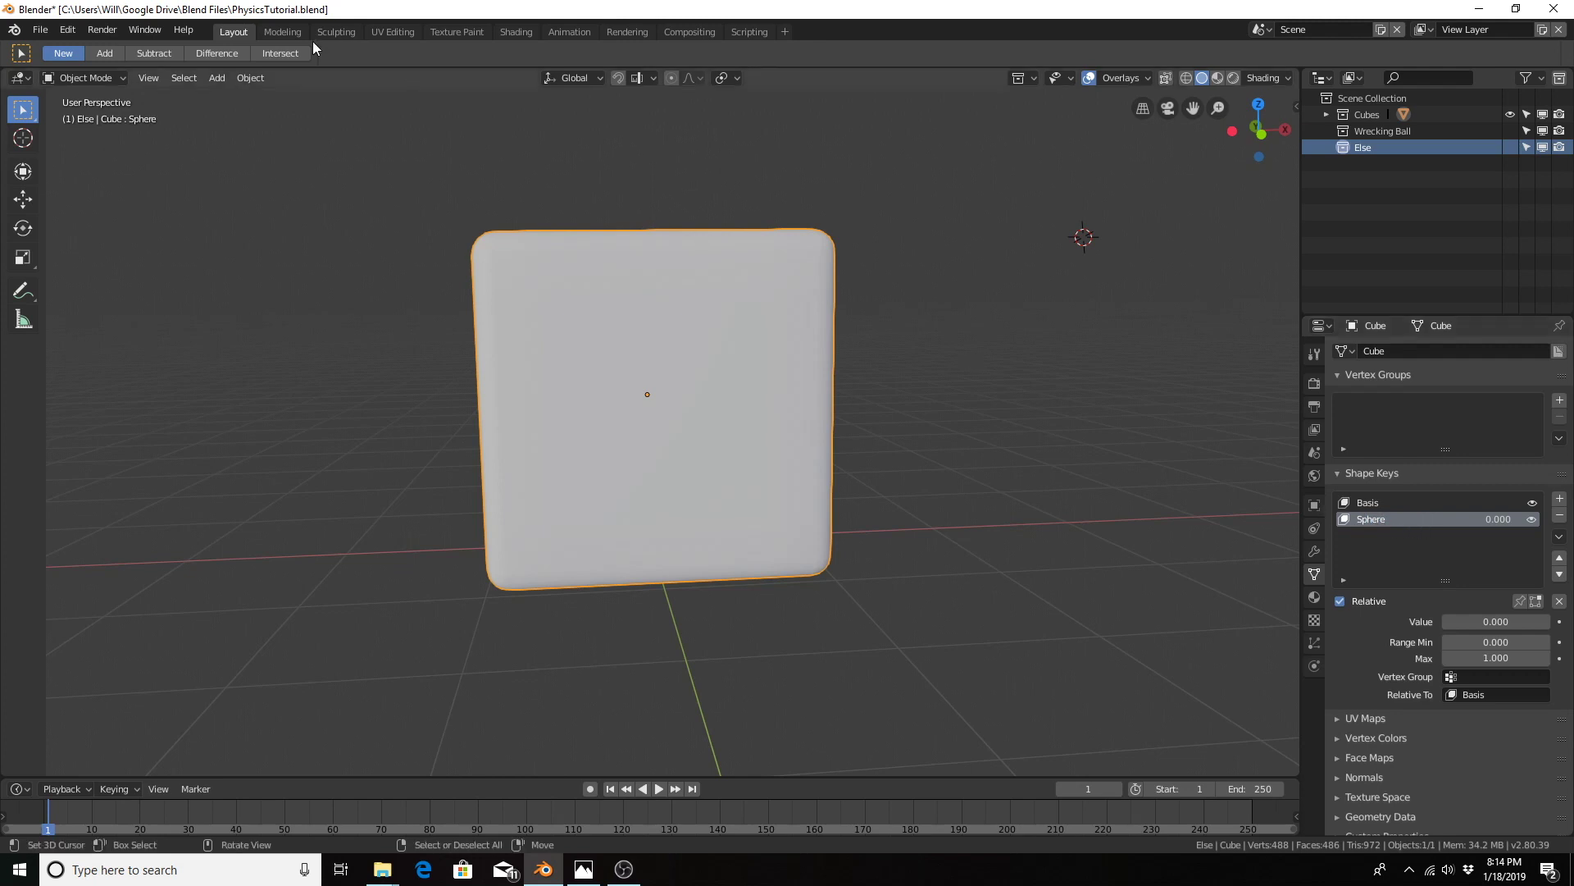
Step: In the Modeling workspace, select the whole mesh in vertex mode and apply To Sphere with a factor of 1
click(274, 32)
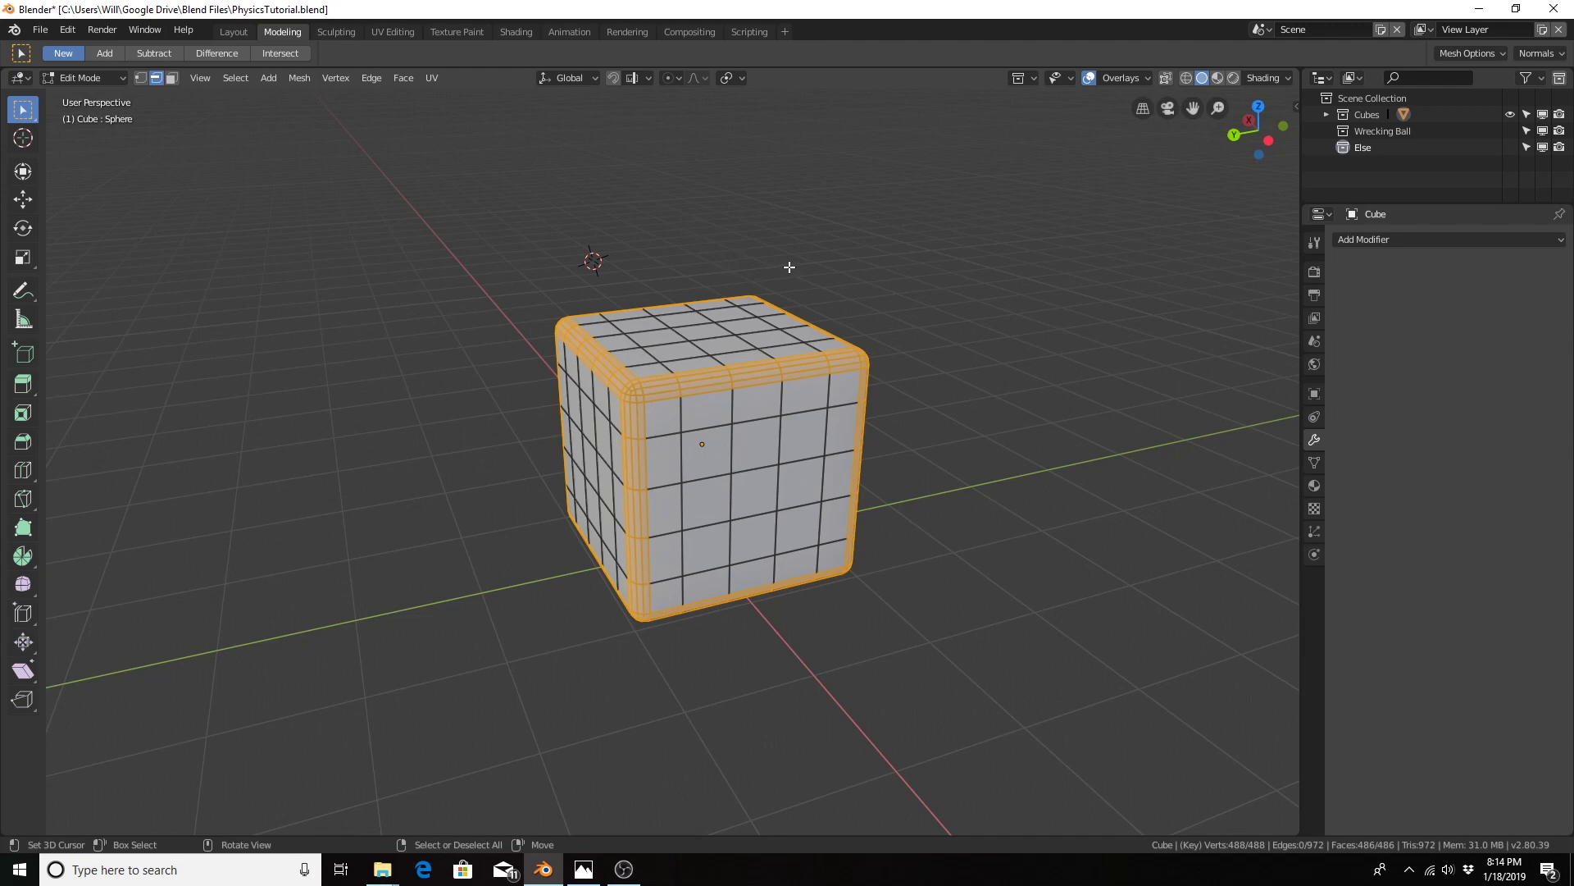
key(a)
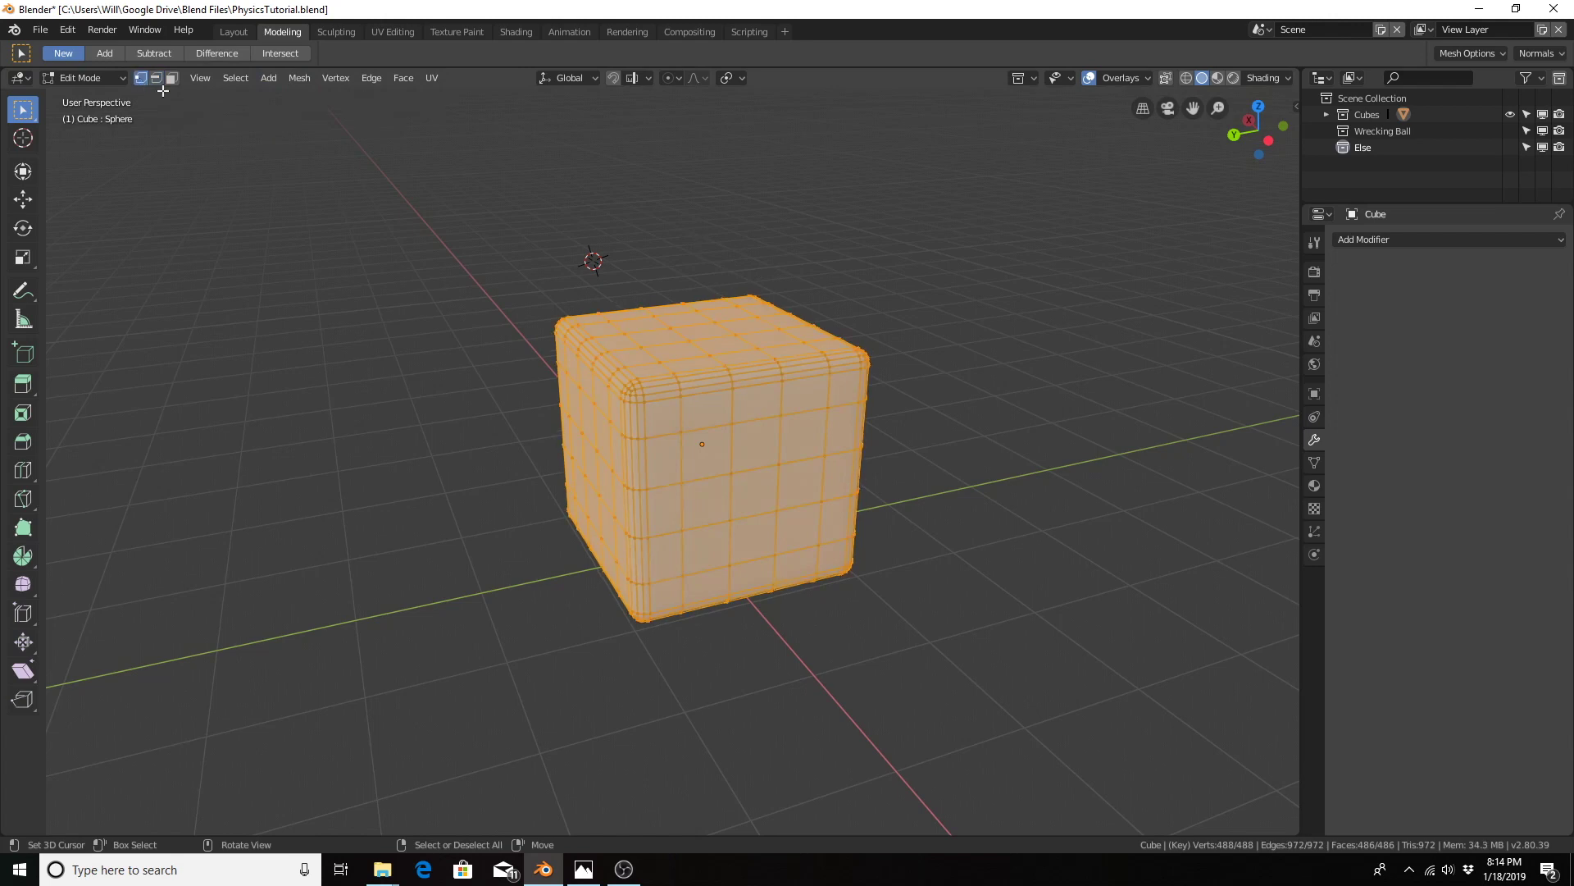
click(138, 79)
middle_drag(636, 443, 730, 457)
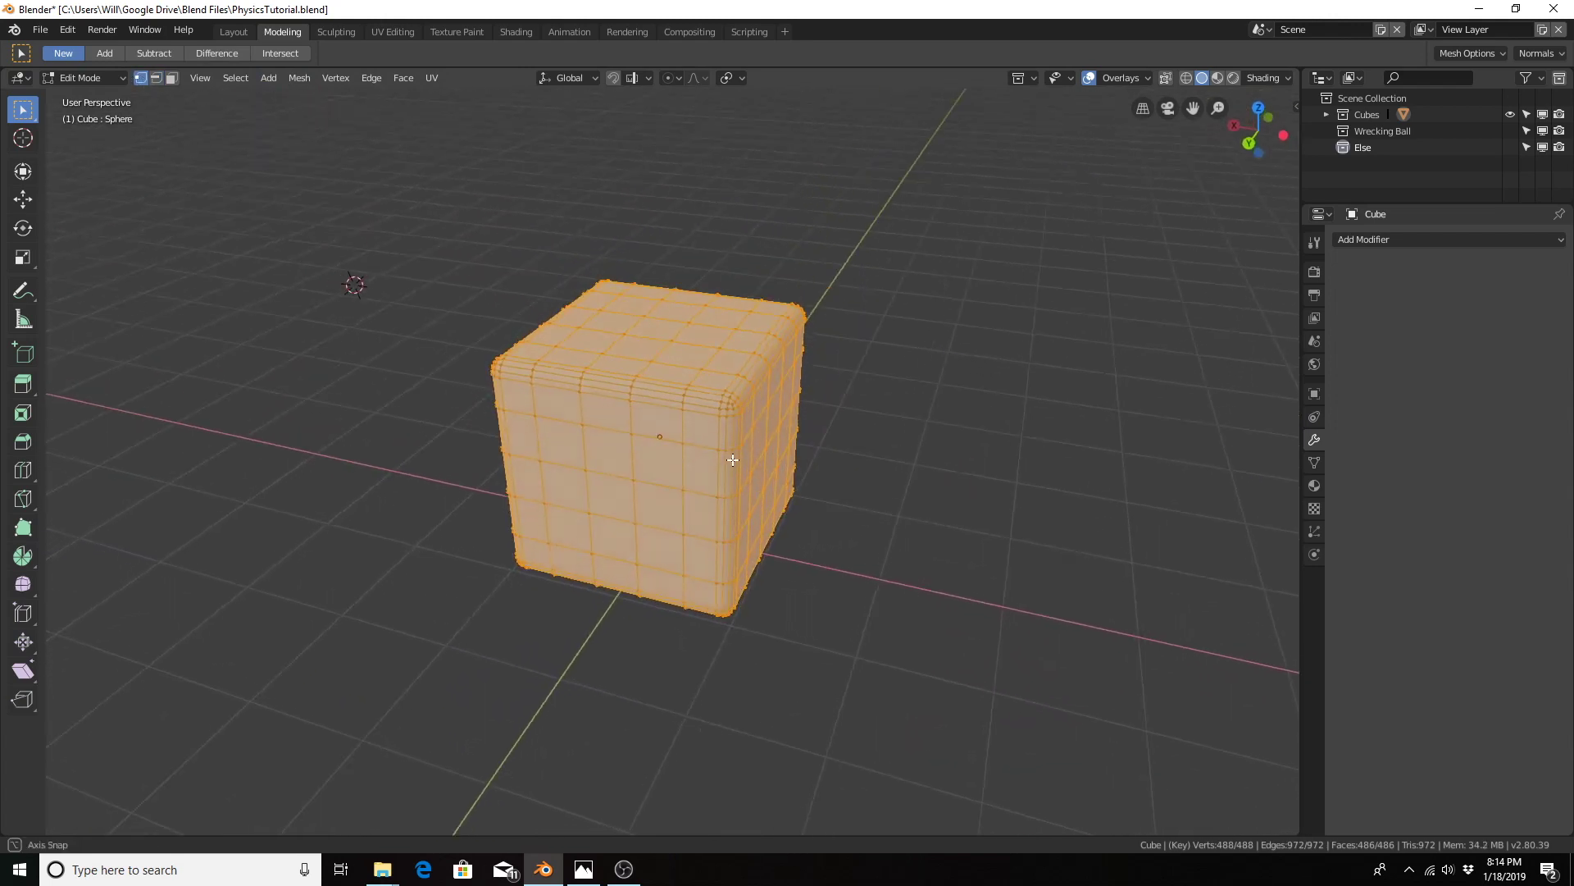
click(297, 79)
mouse_move(322, 100)
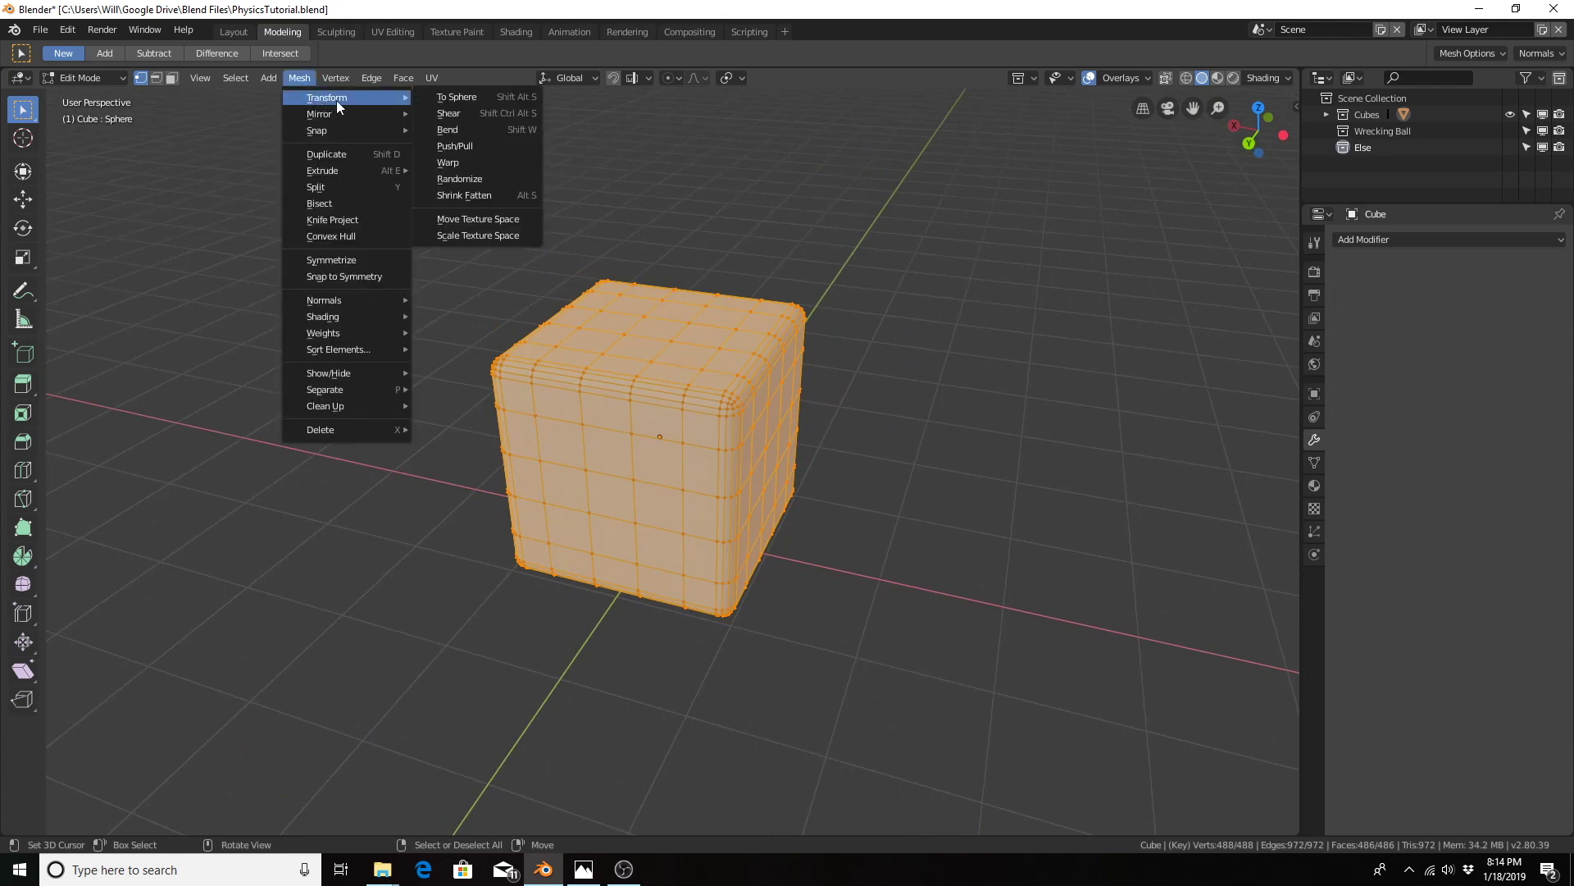
click(465, 97)
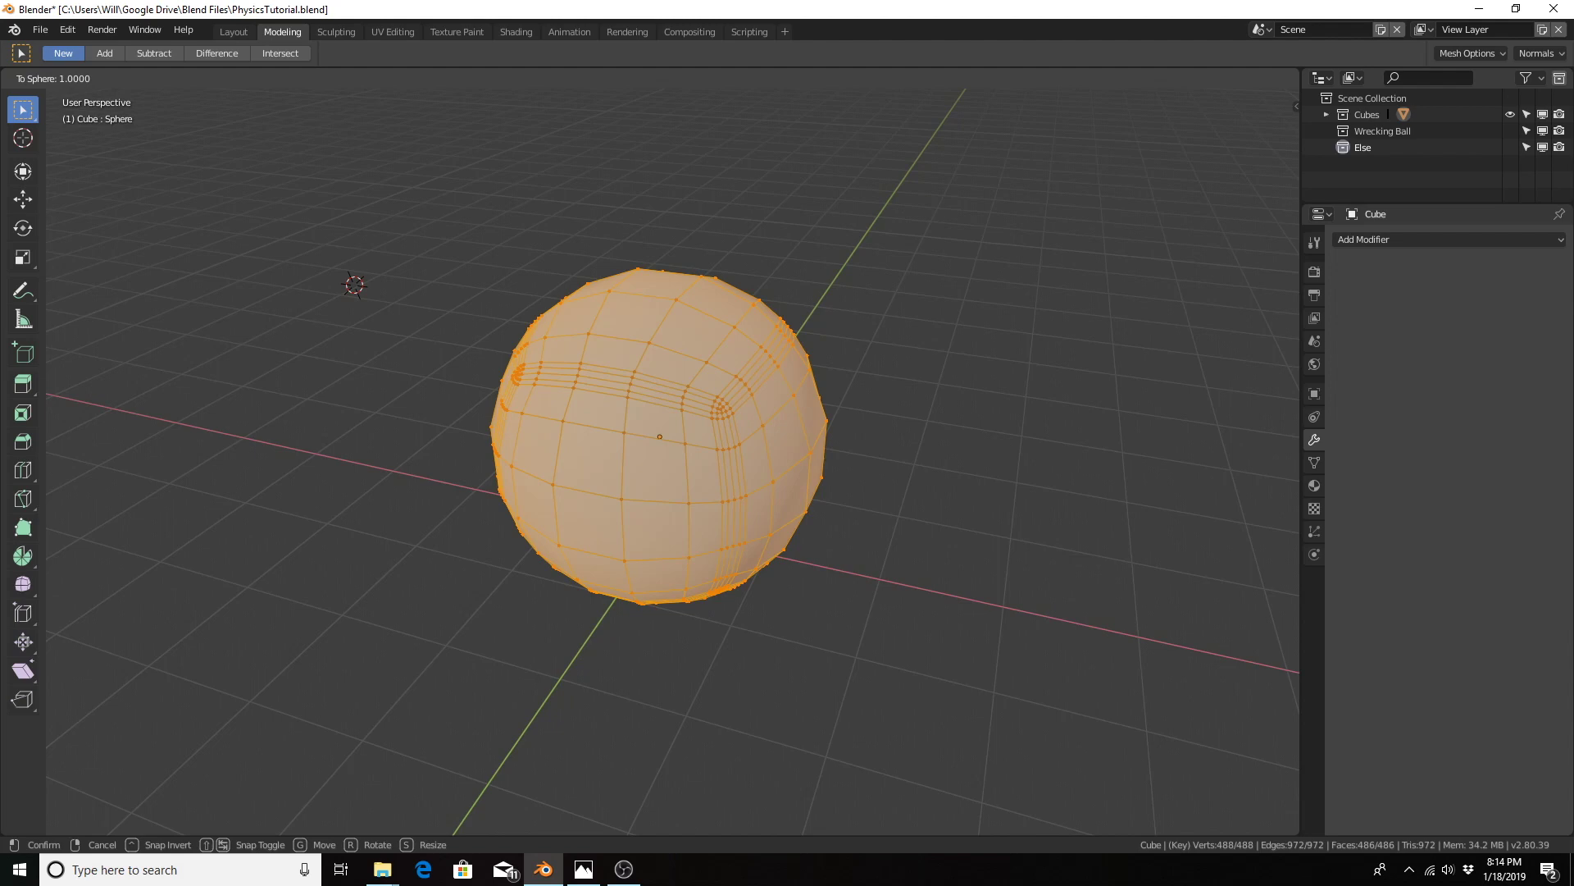
click(323, 552)
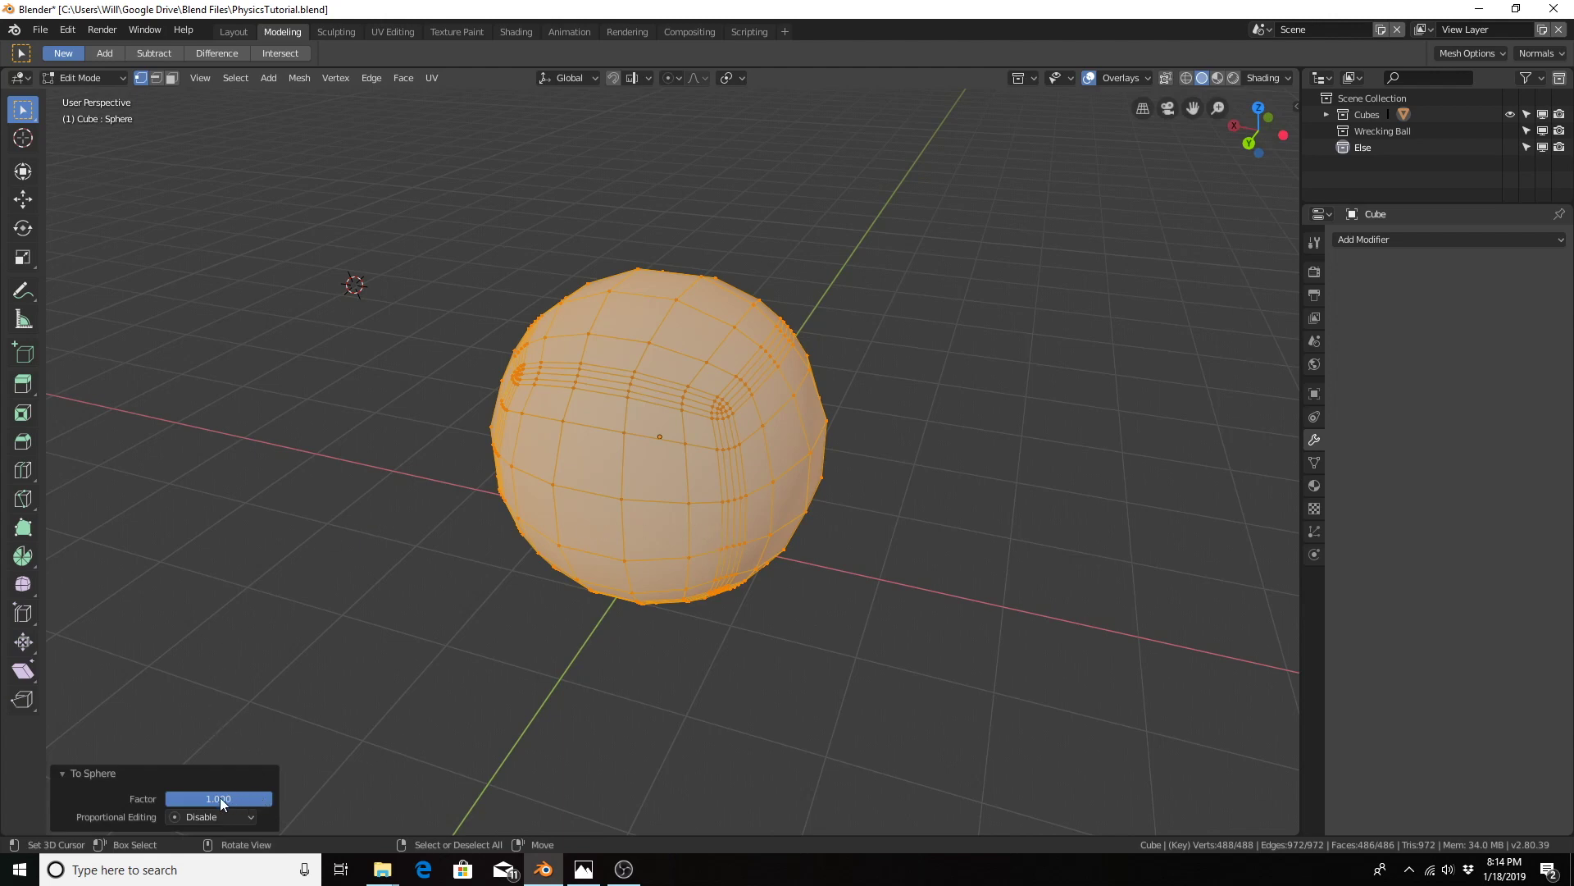
mouse_move(237, 799)
mouse_down()
mouse_move(127, 800)
mouse_move(238, 800)
mouse_up()
mouse_move(931, 446)
middle_down()
mouse_move(782, 469)
mouse_move(727, 362)
mouse_move(946, 400)
mouse_move(1001, 431)
mouse_move(956, 440)
middle_up()
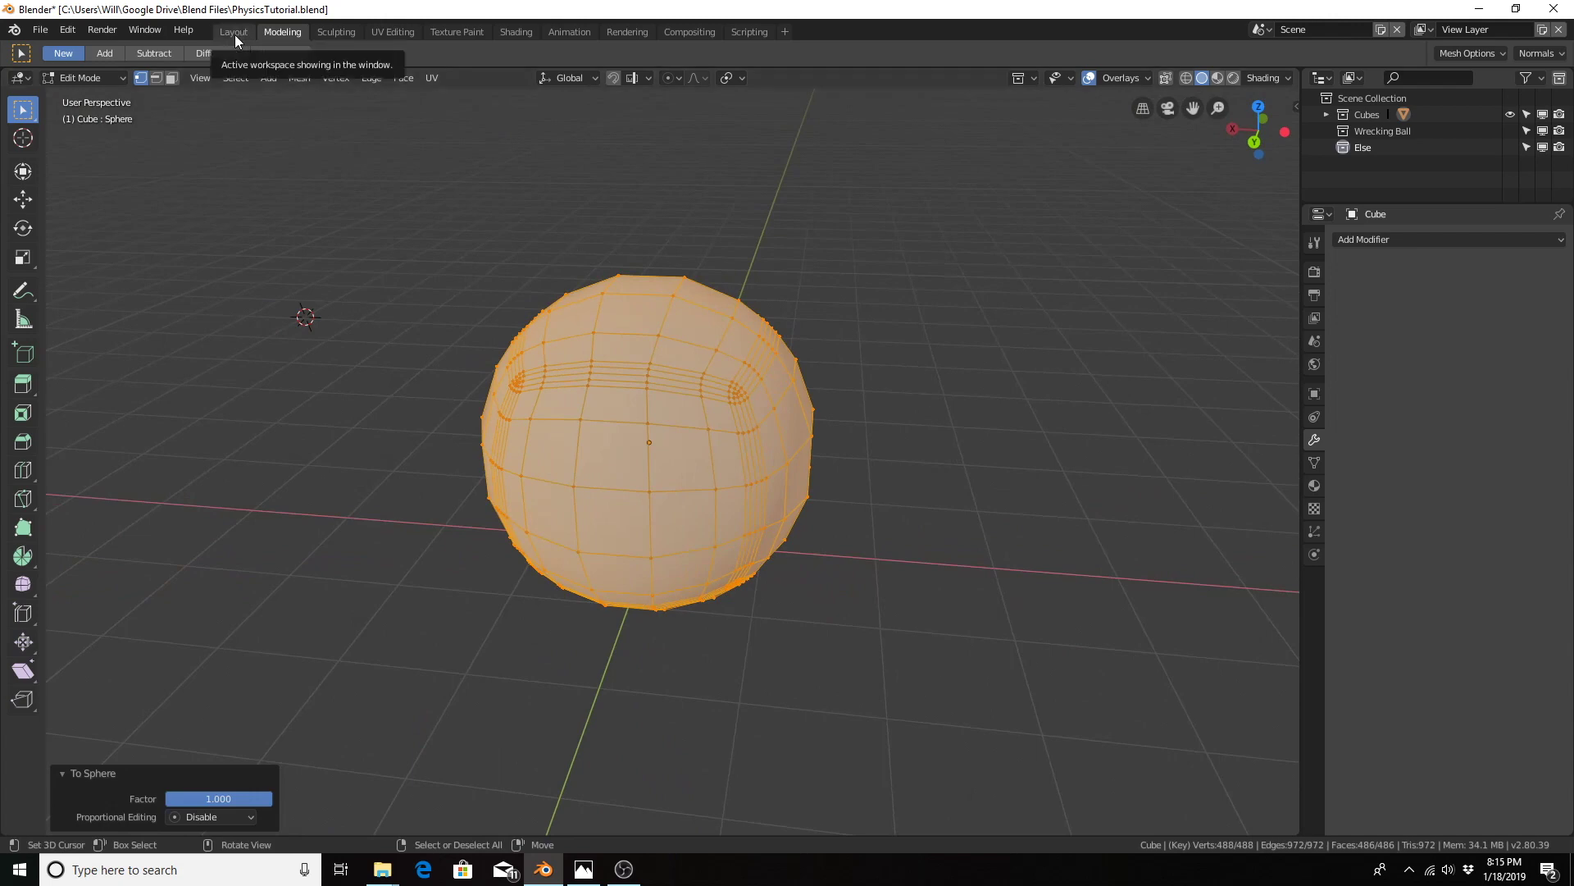
Step: In the Layout workspace, test the Sphere shape key's value and keyframe it at 0 on frame 70
click(235, 33)
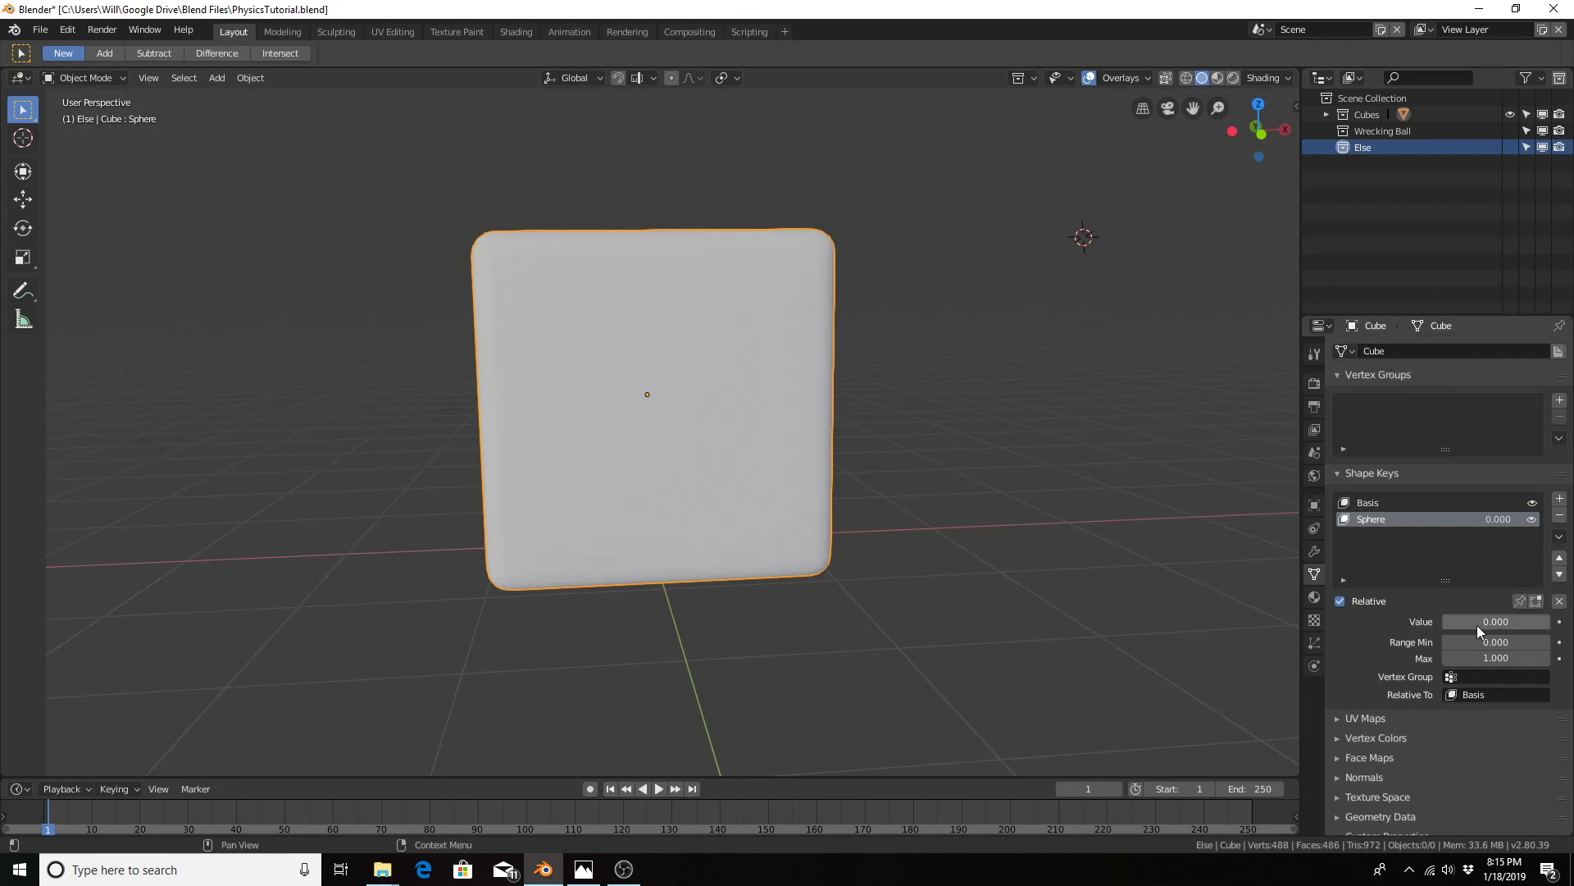
mouse_move(1476, 622)
mouse_down()
mouse_move(1550, 623)
mouse_move(1472, 623)
mouse_up()
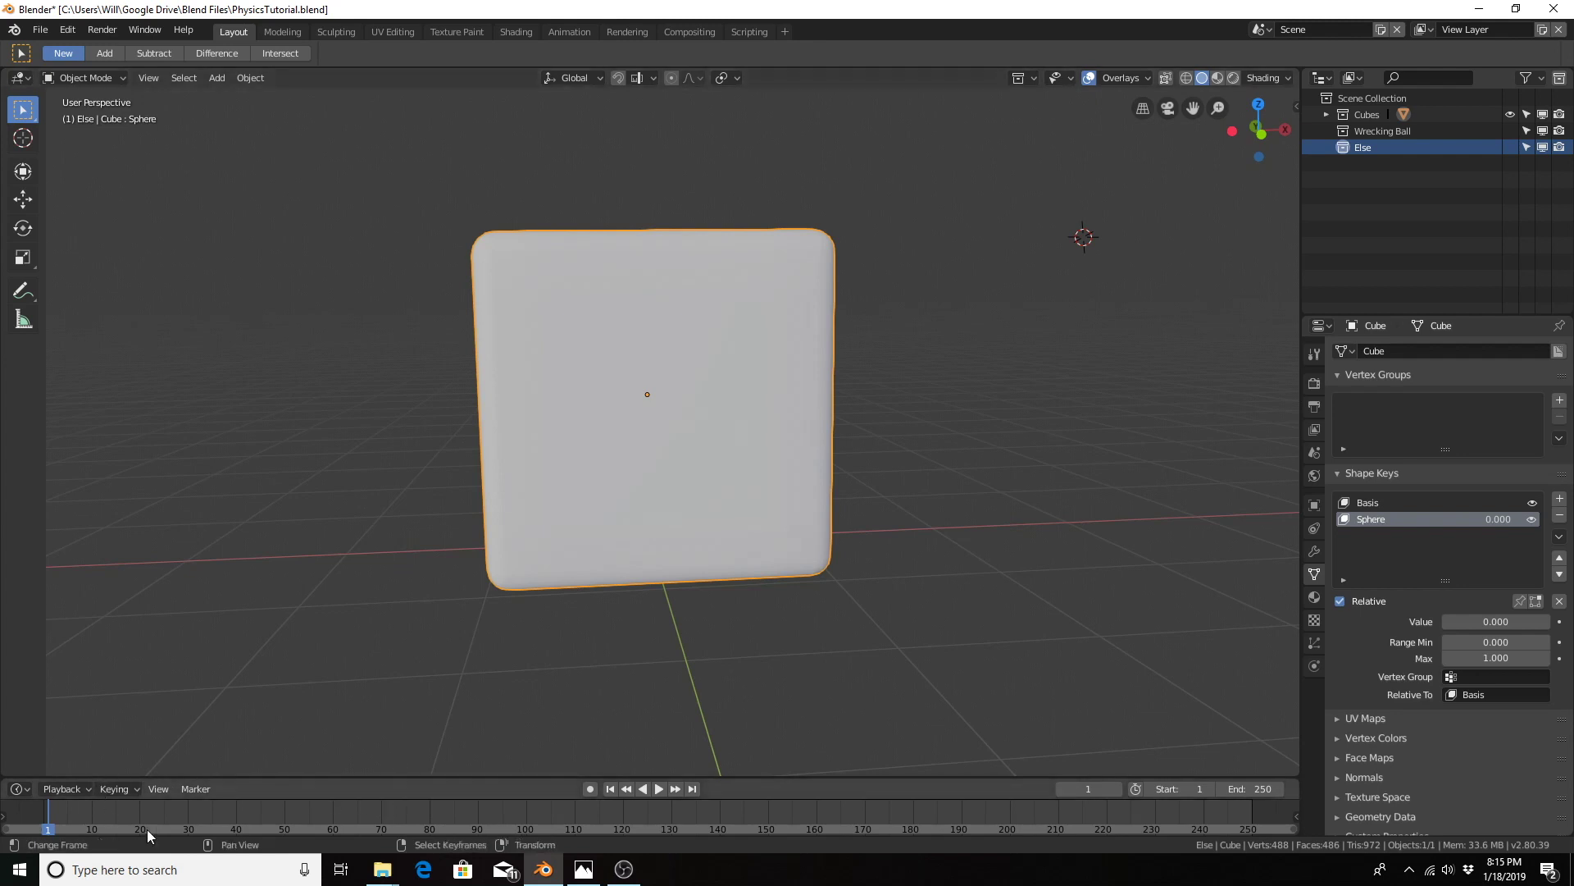
click(381, 810)
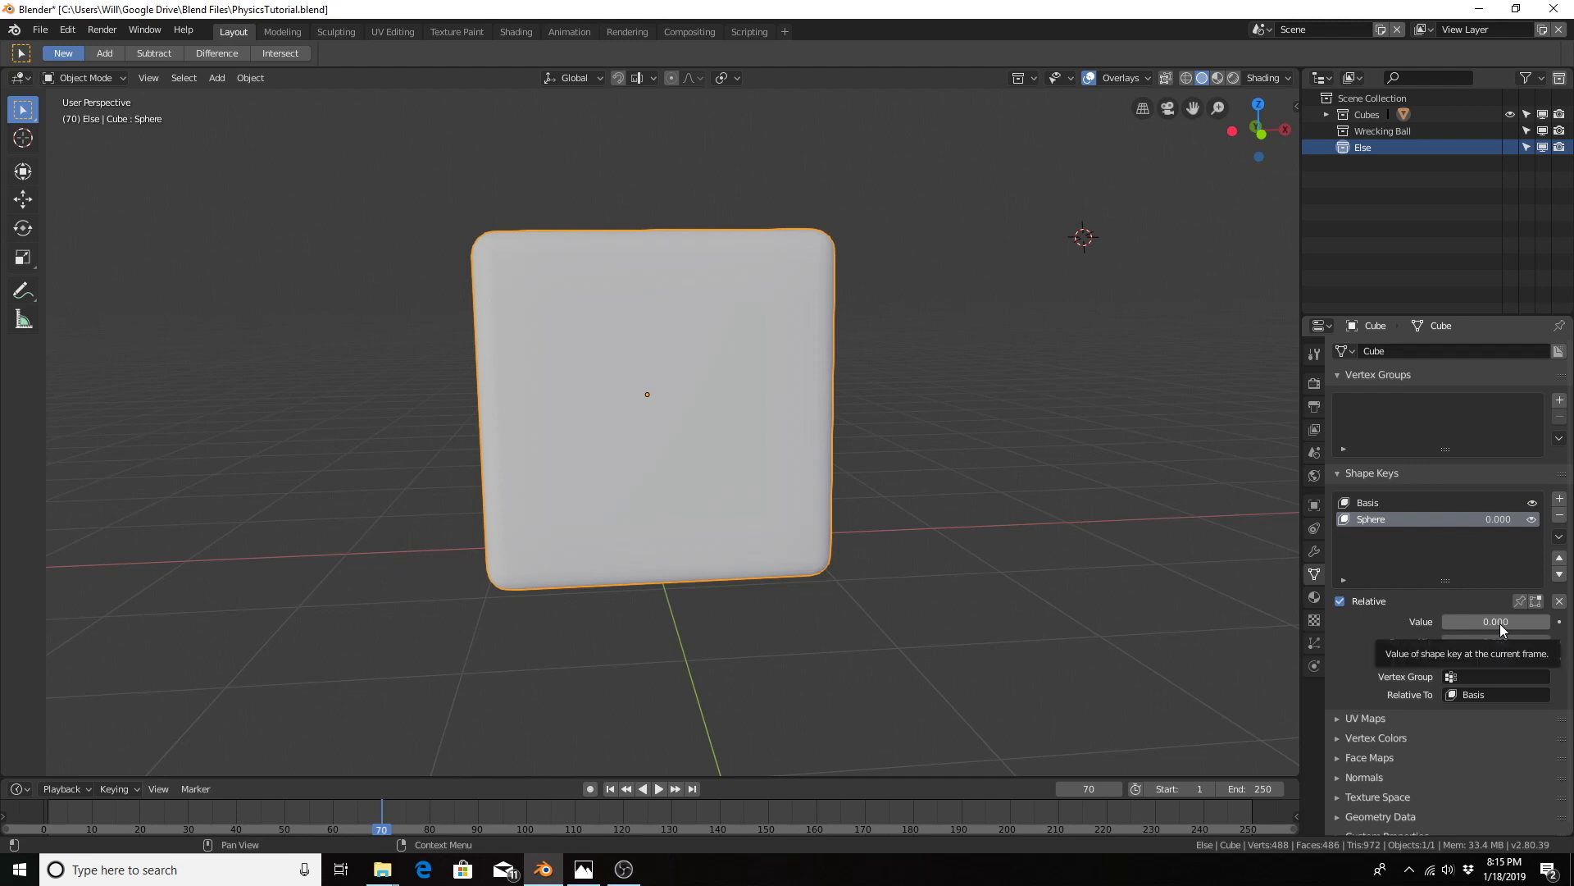
key(i)
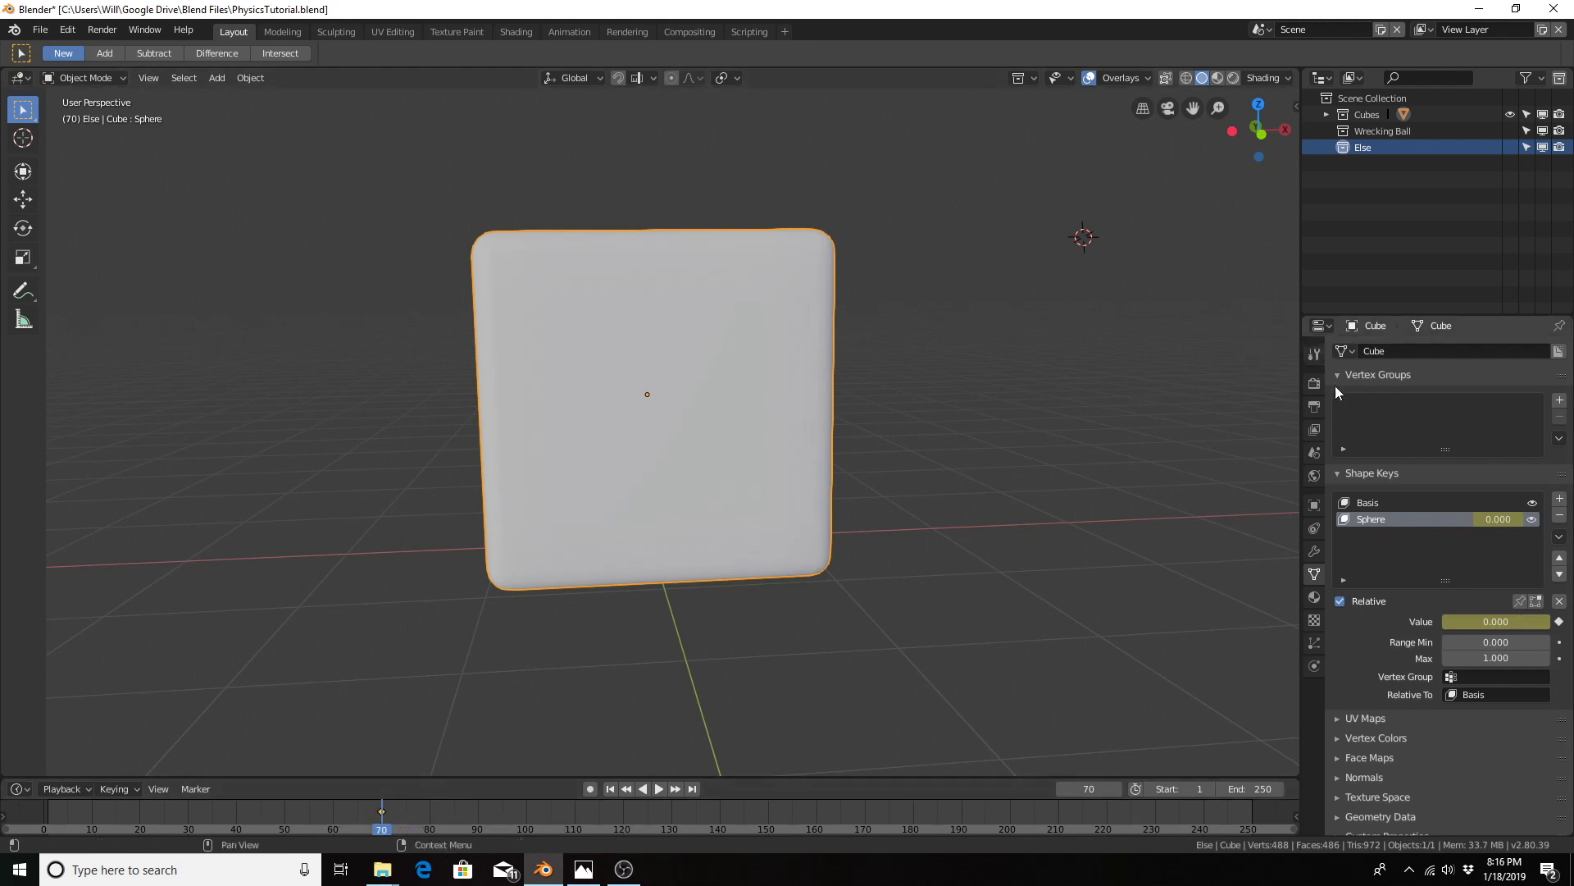
Step: Set the Sphere shape key's value to 1 on frame 100 and keyframe it there
click(1315, 383)
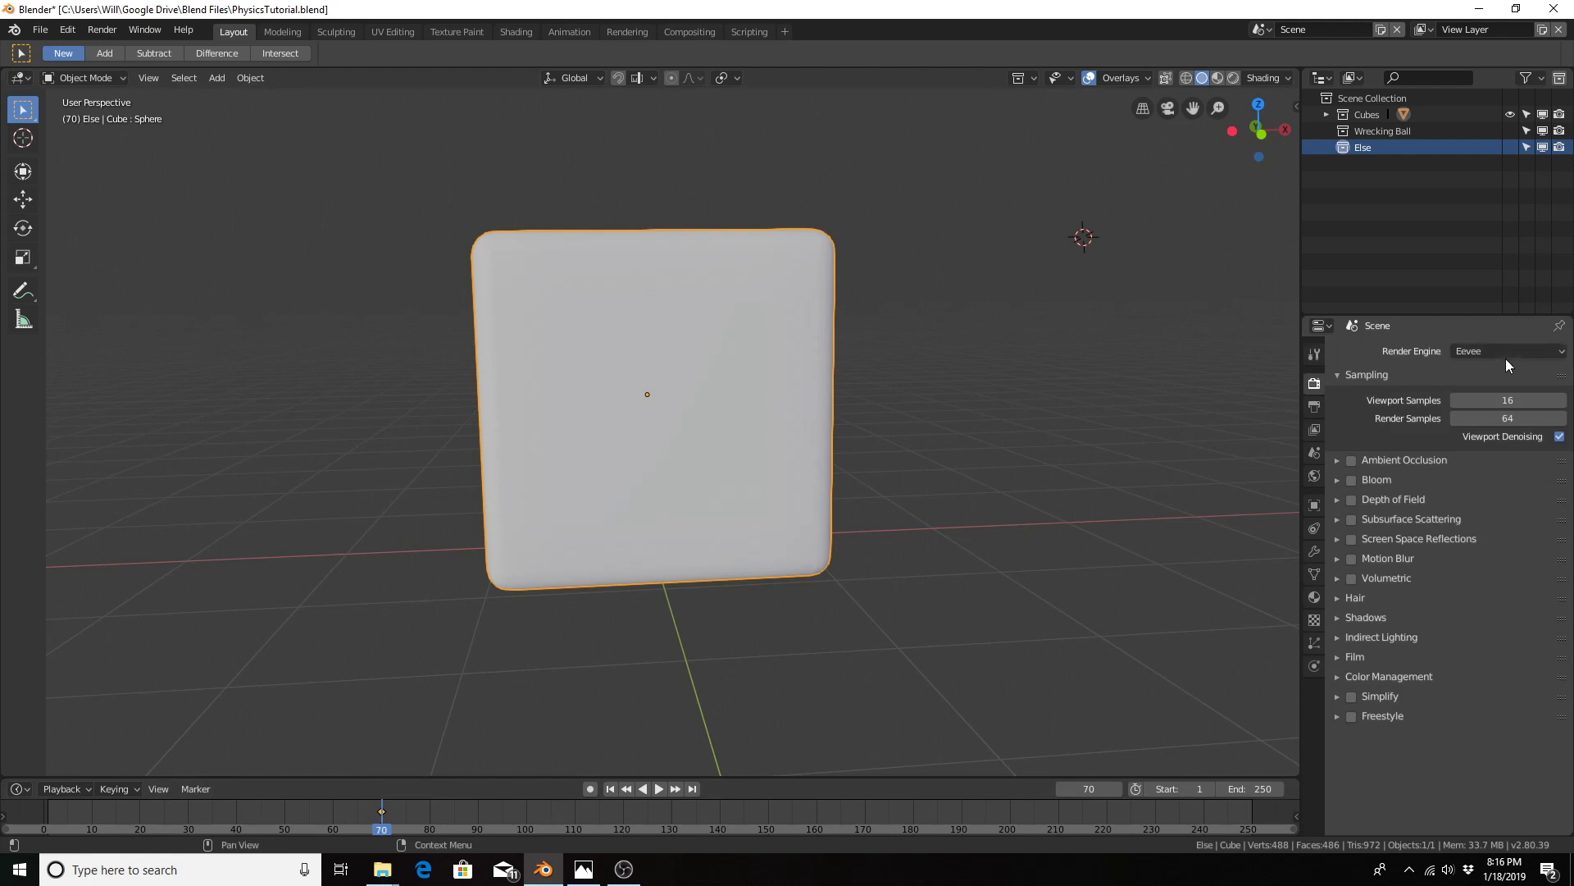
click(1316, 407)
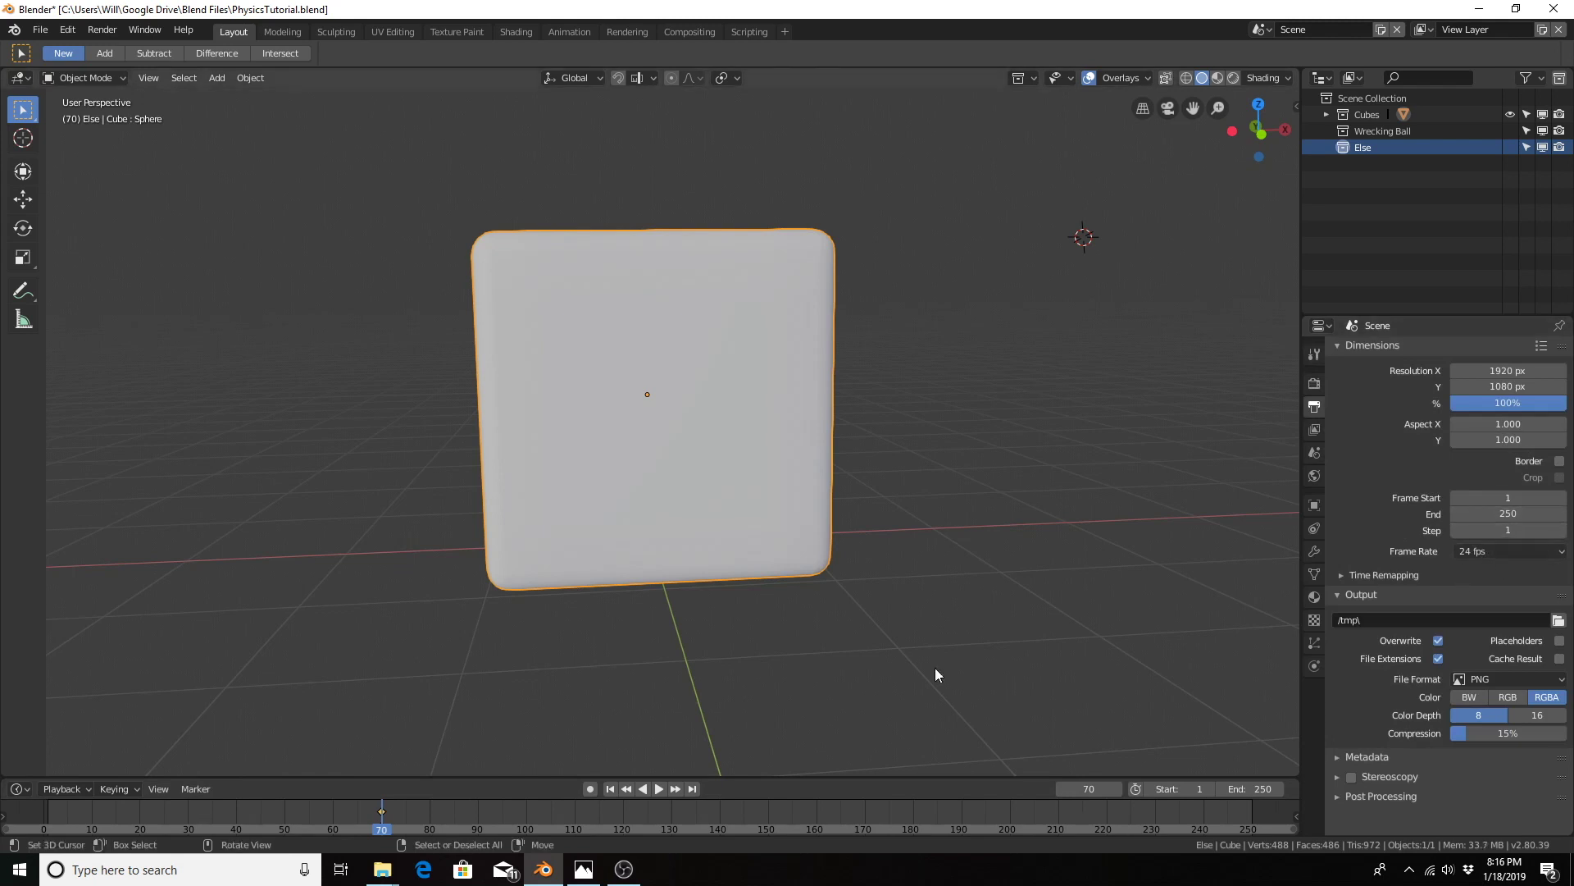
click(525, 810)
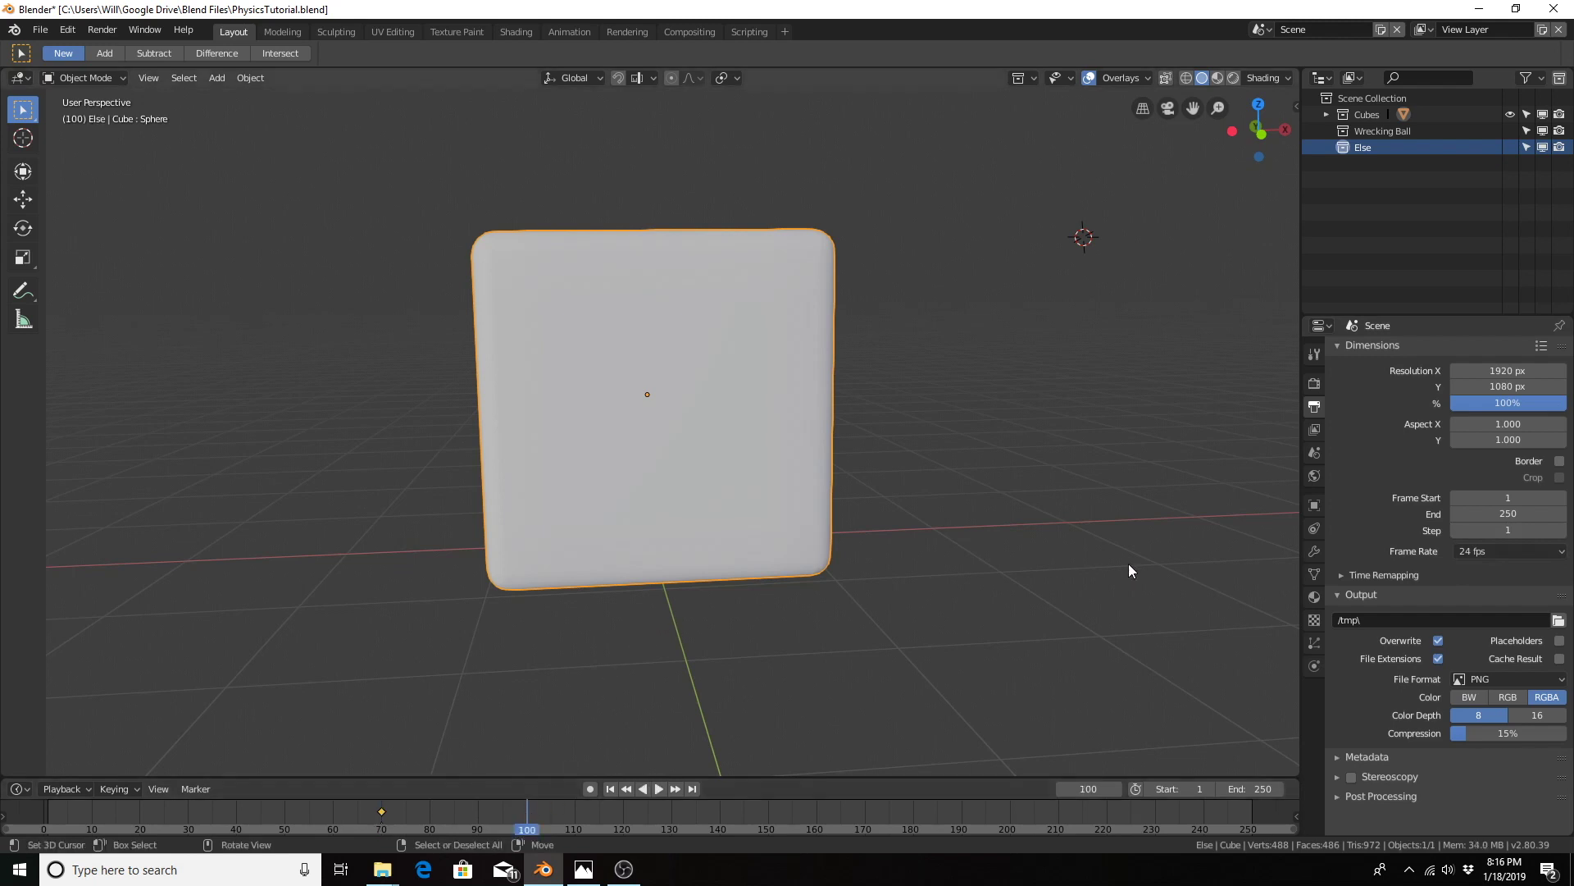
click(1314, 574)
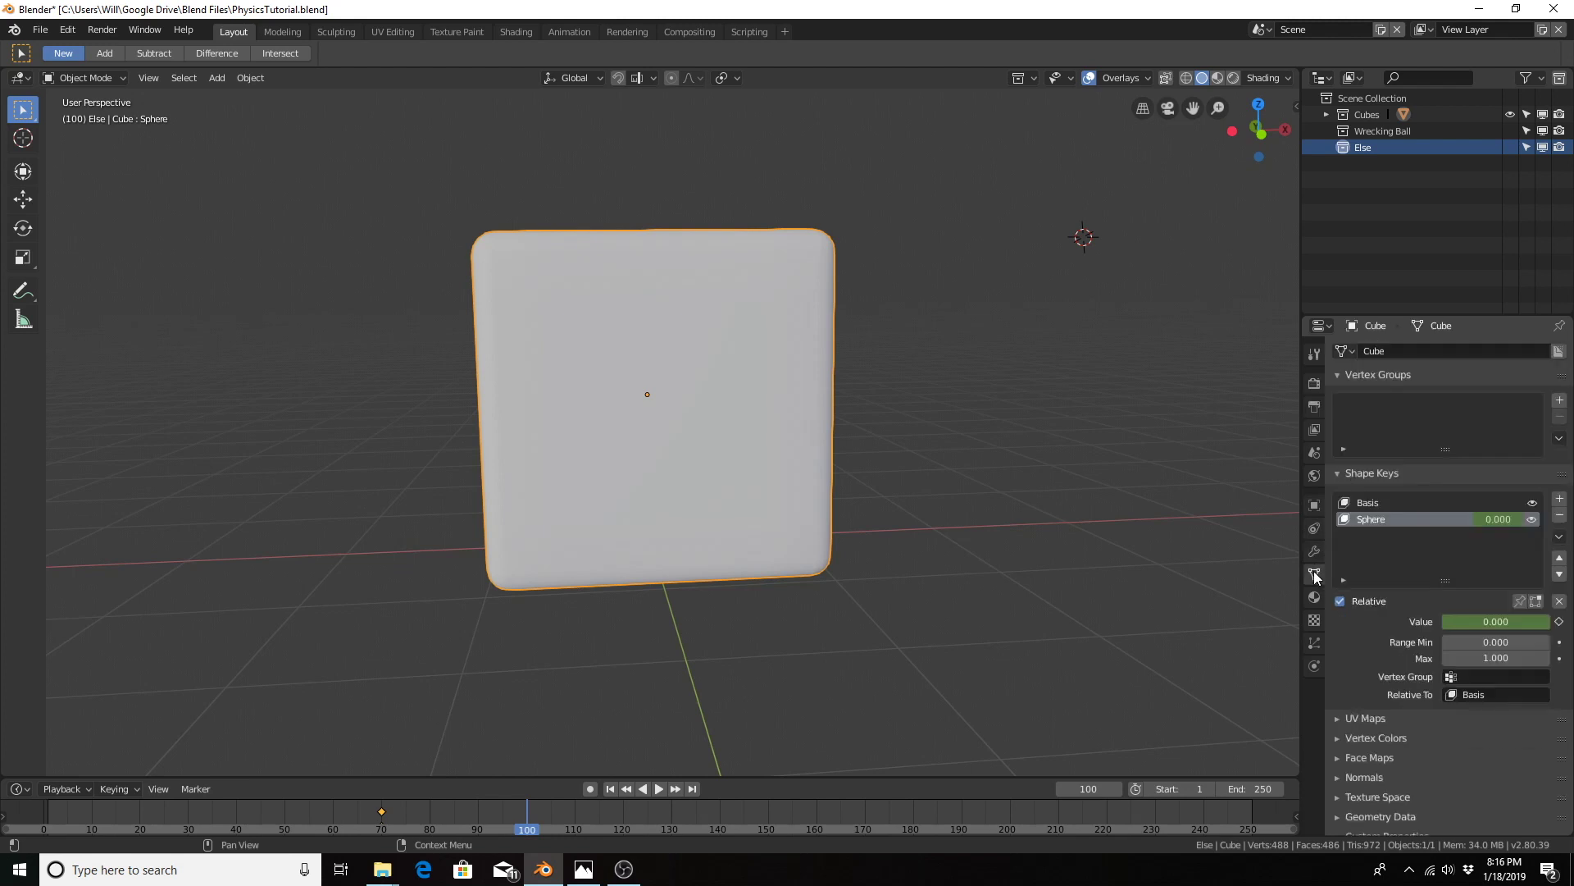
click(1503, 622)
text(1)
key(Return)
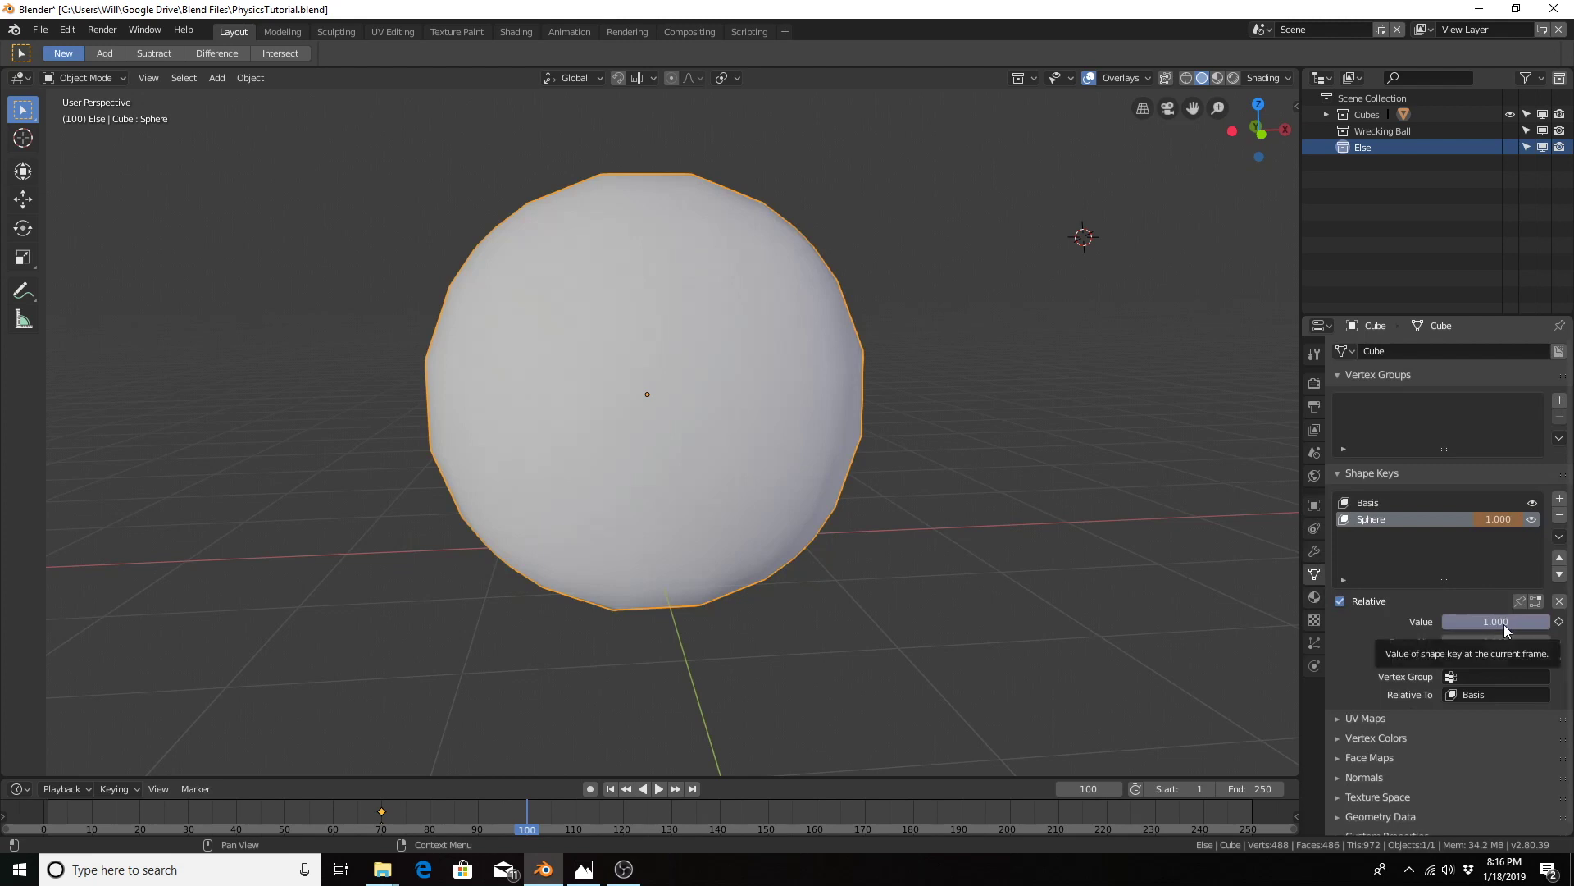
key(i)
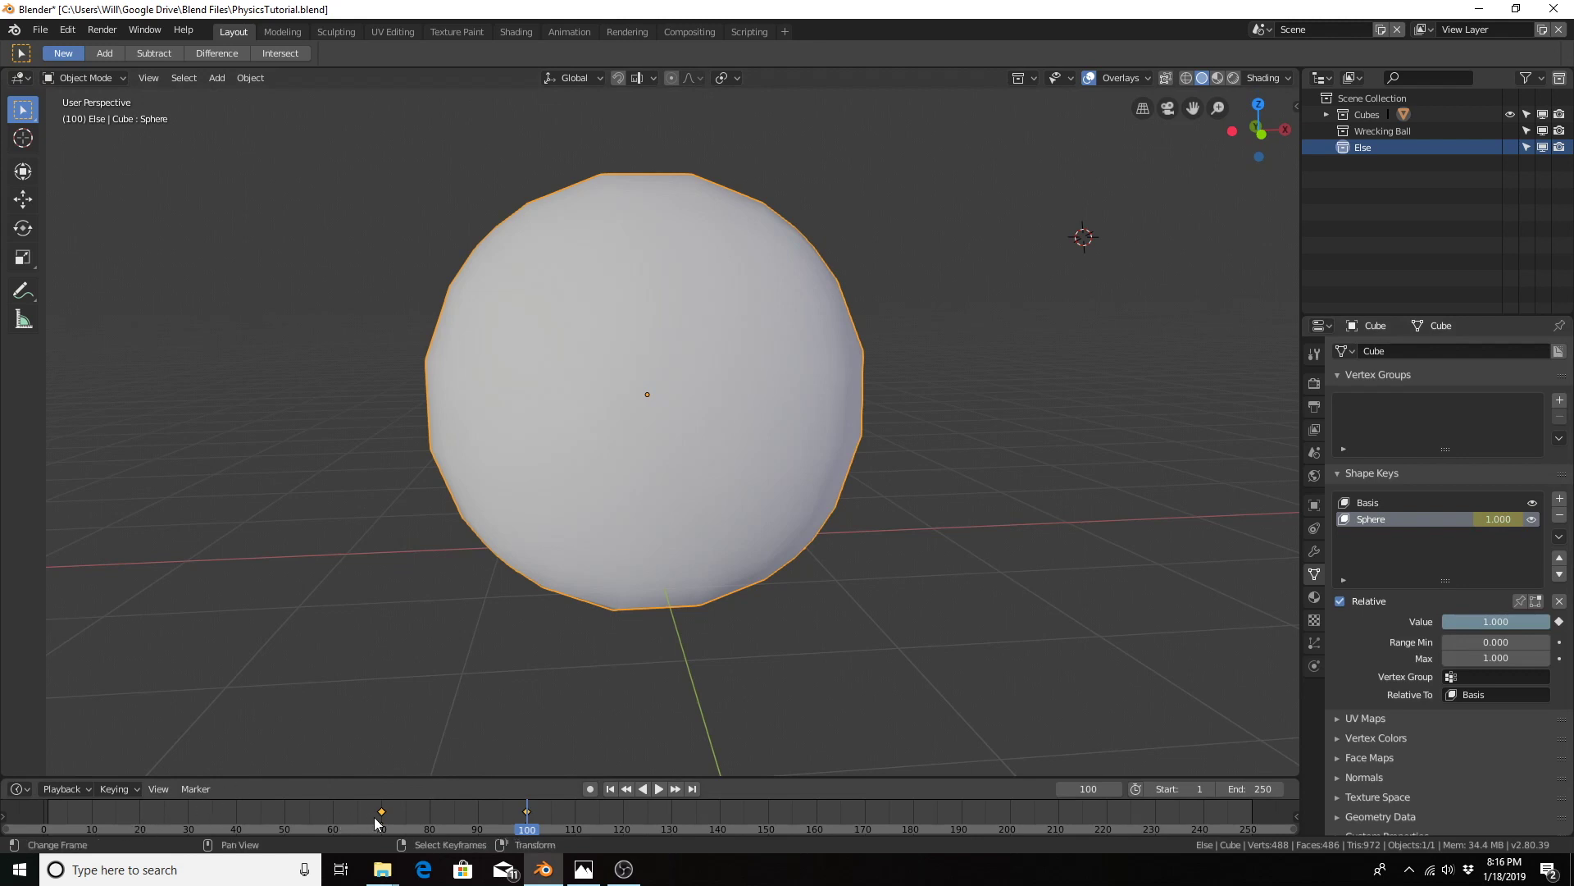
Step: Play and scrub through the timeline to preview the cube-to-sphere morph, ending at frame 0
click(169, 809)
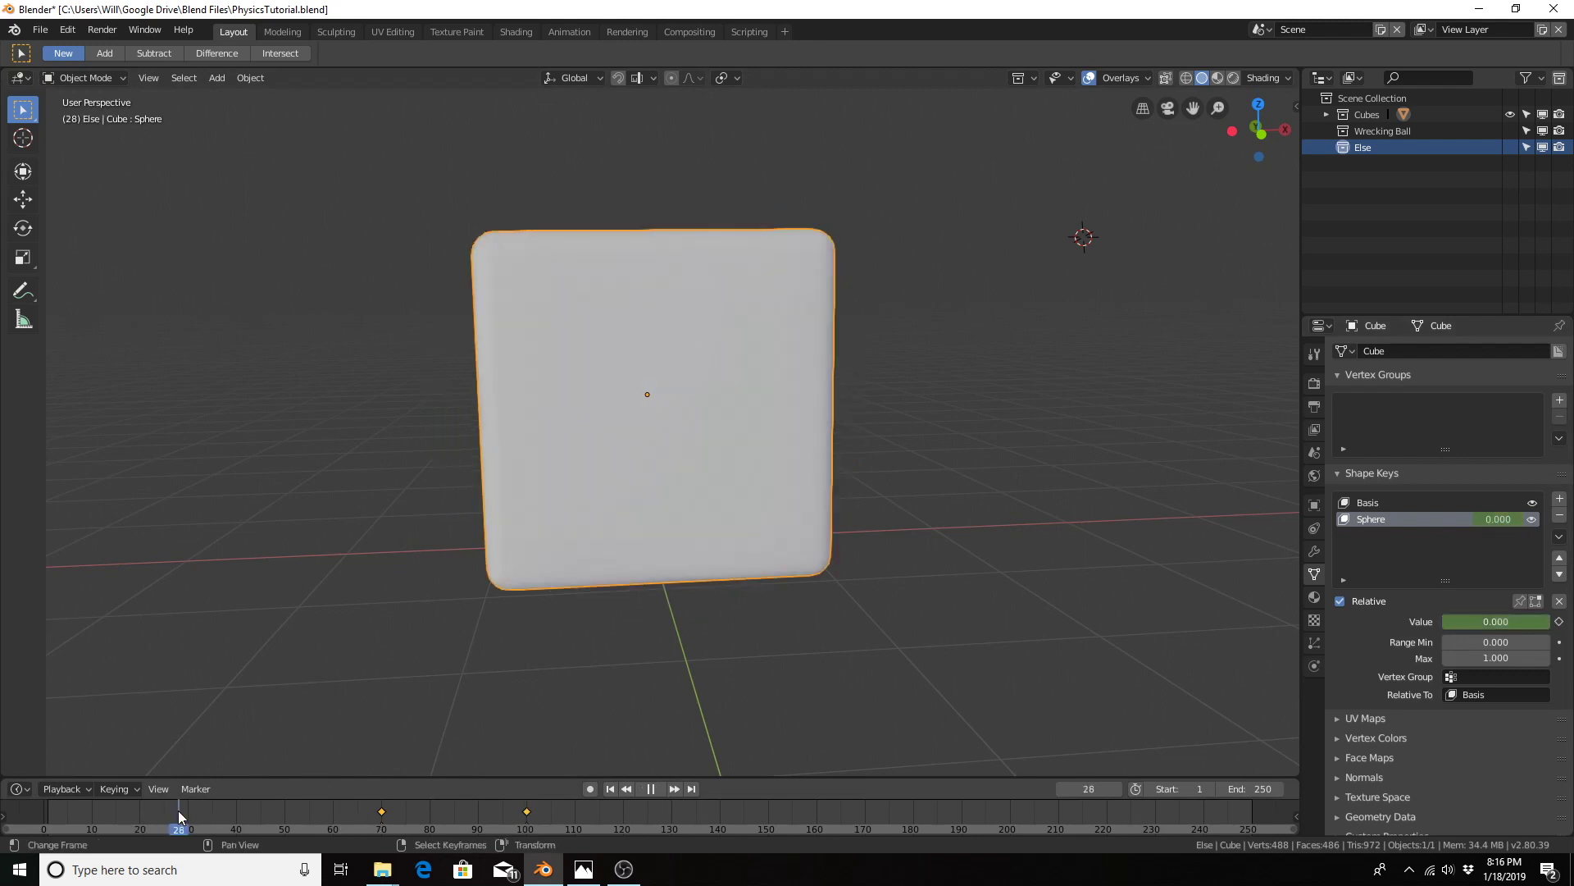
key(space)
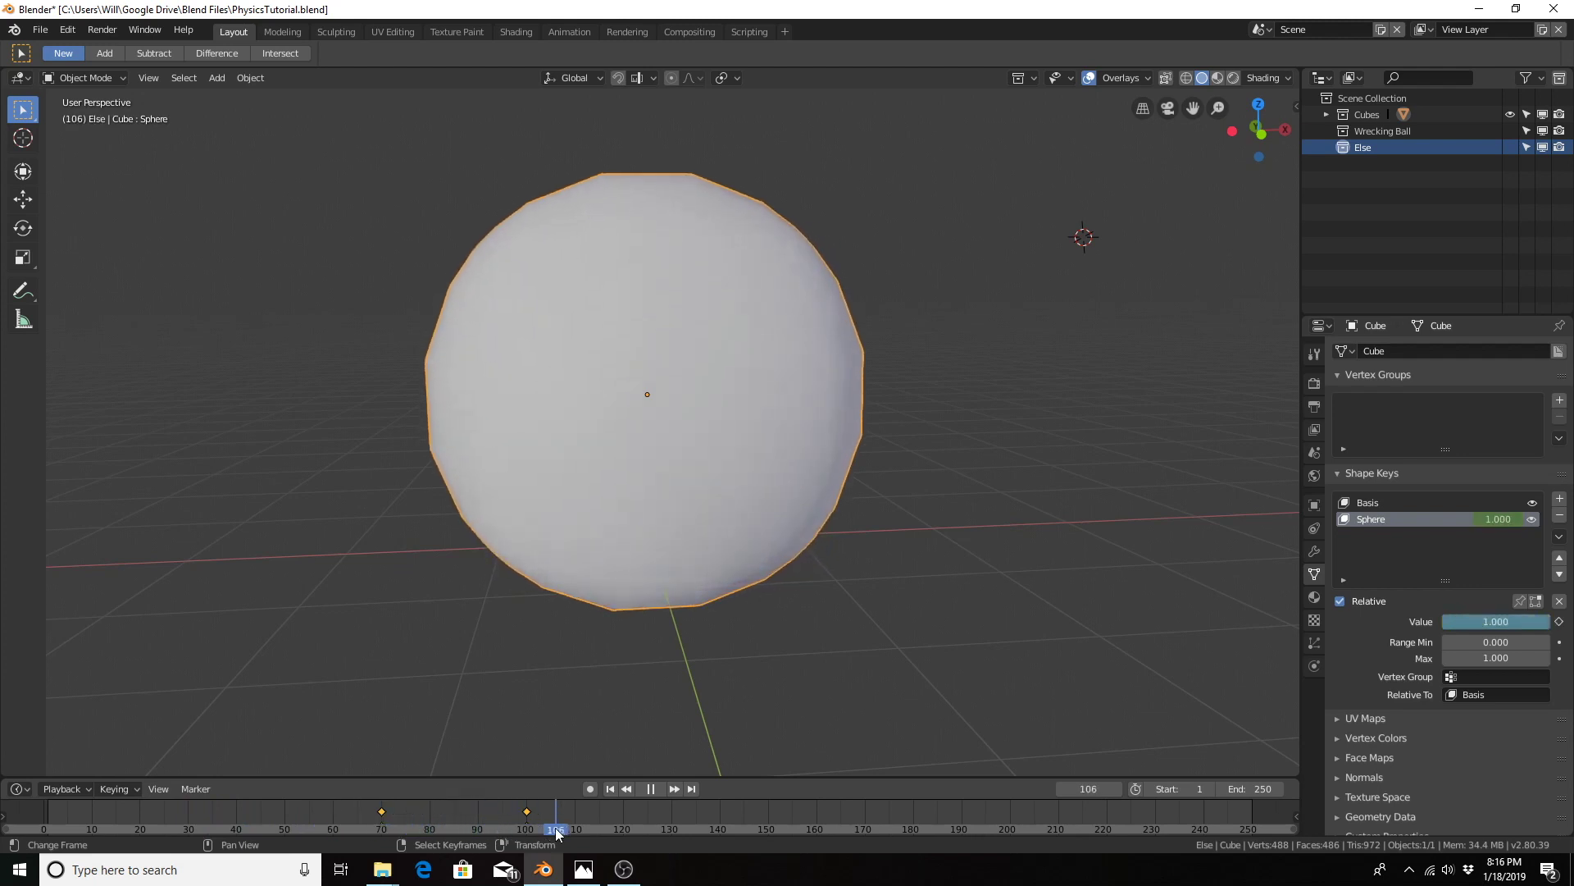
drag(556, 832, 38, 824)
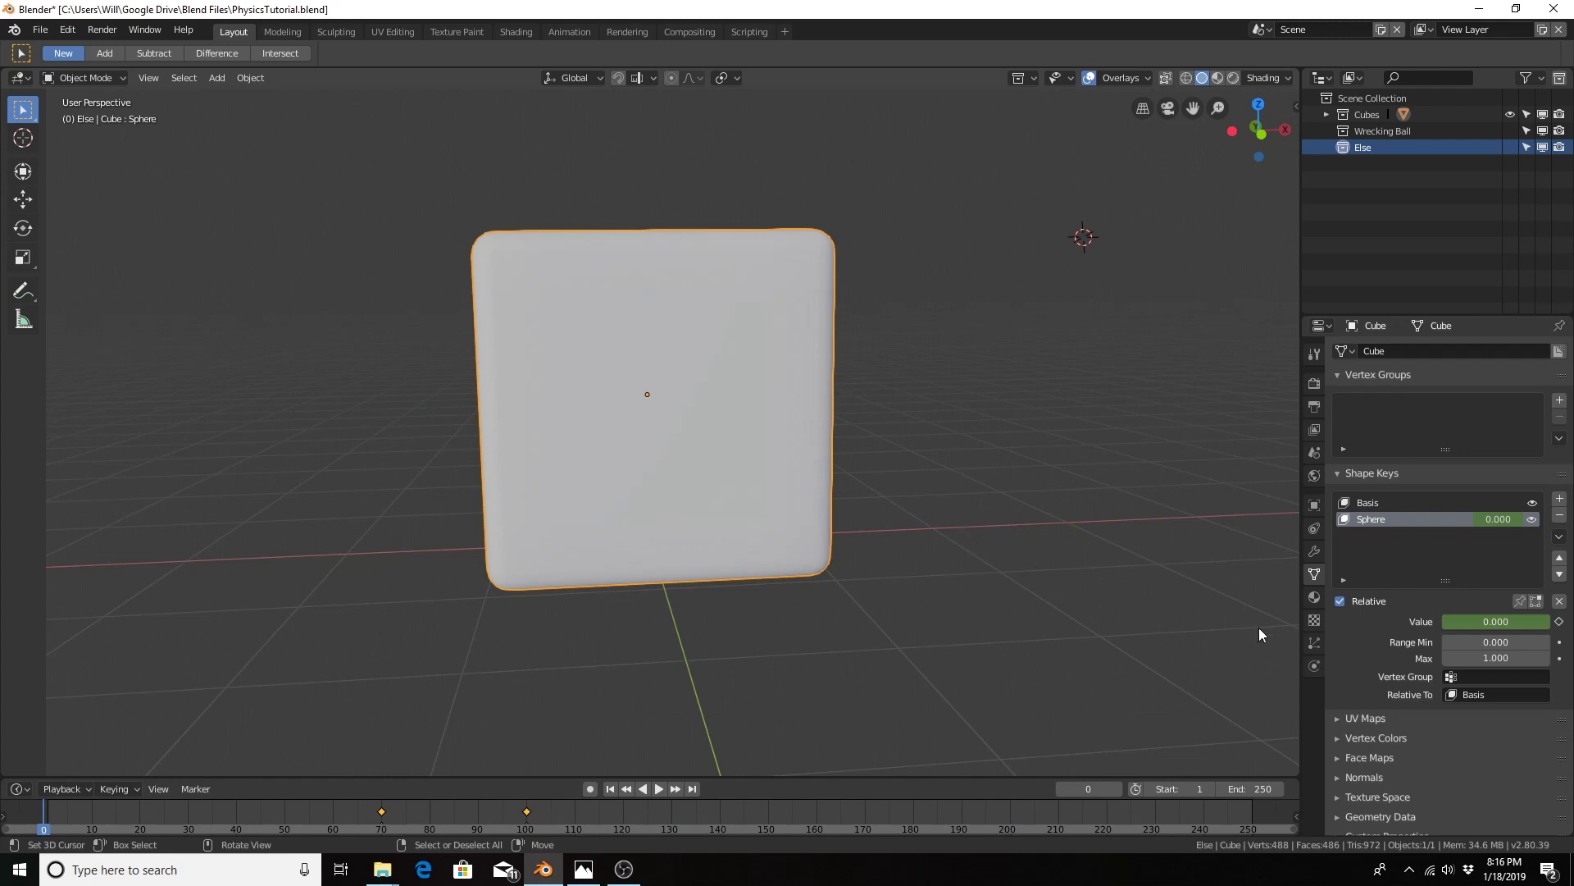
Step: Enable rigid body physics on the cube and check its collision shape, keeping Convex Hull
click(1313, 666)
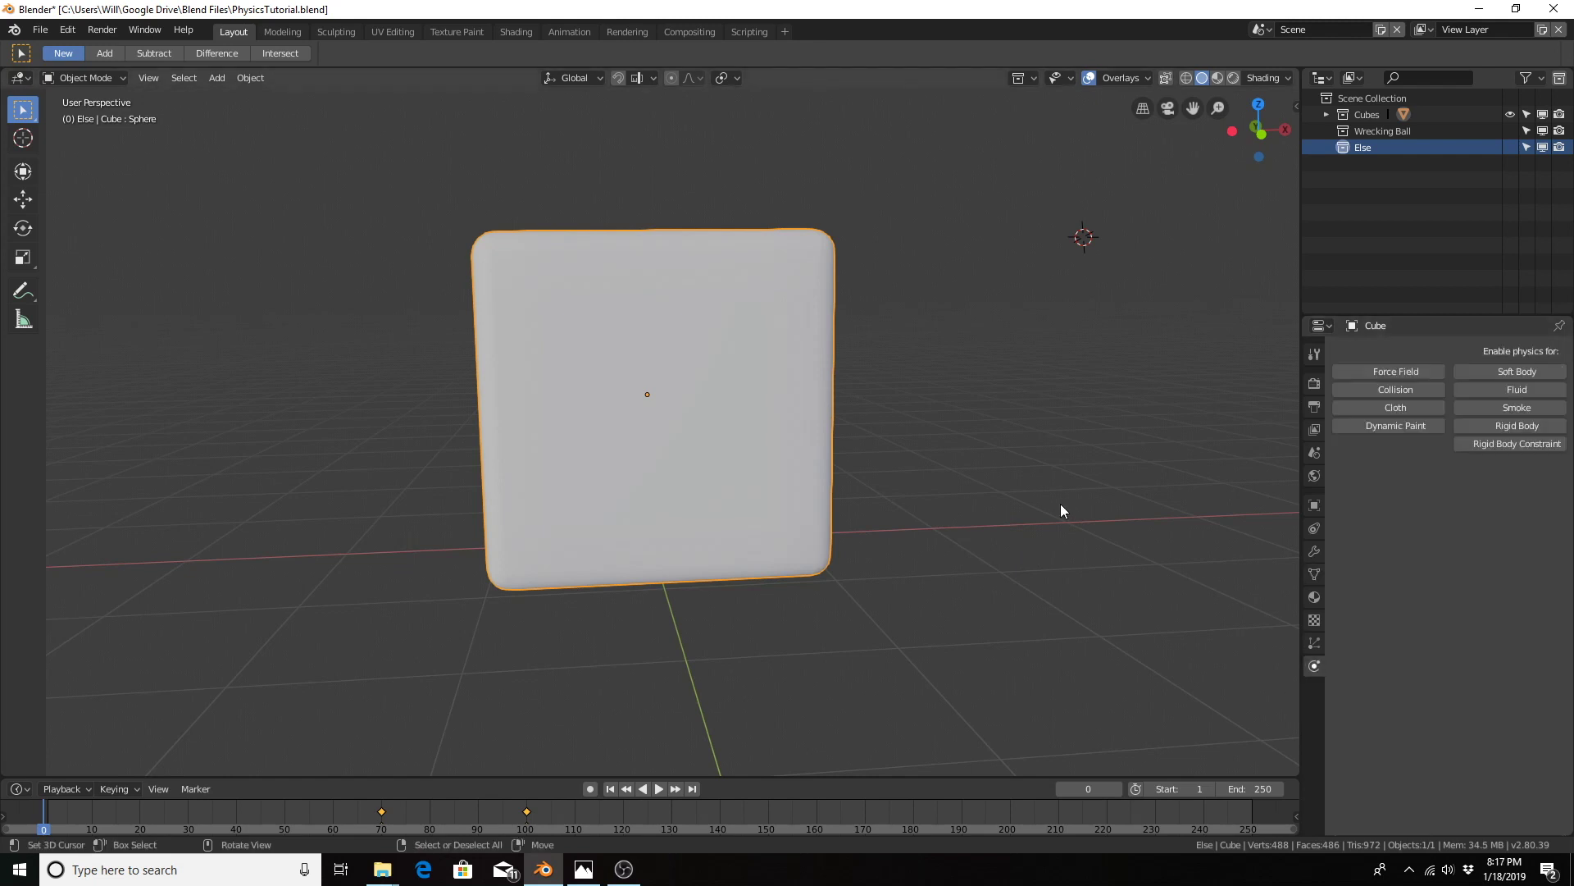
click(1513, 425)
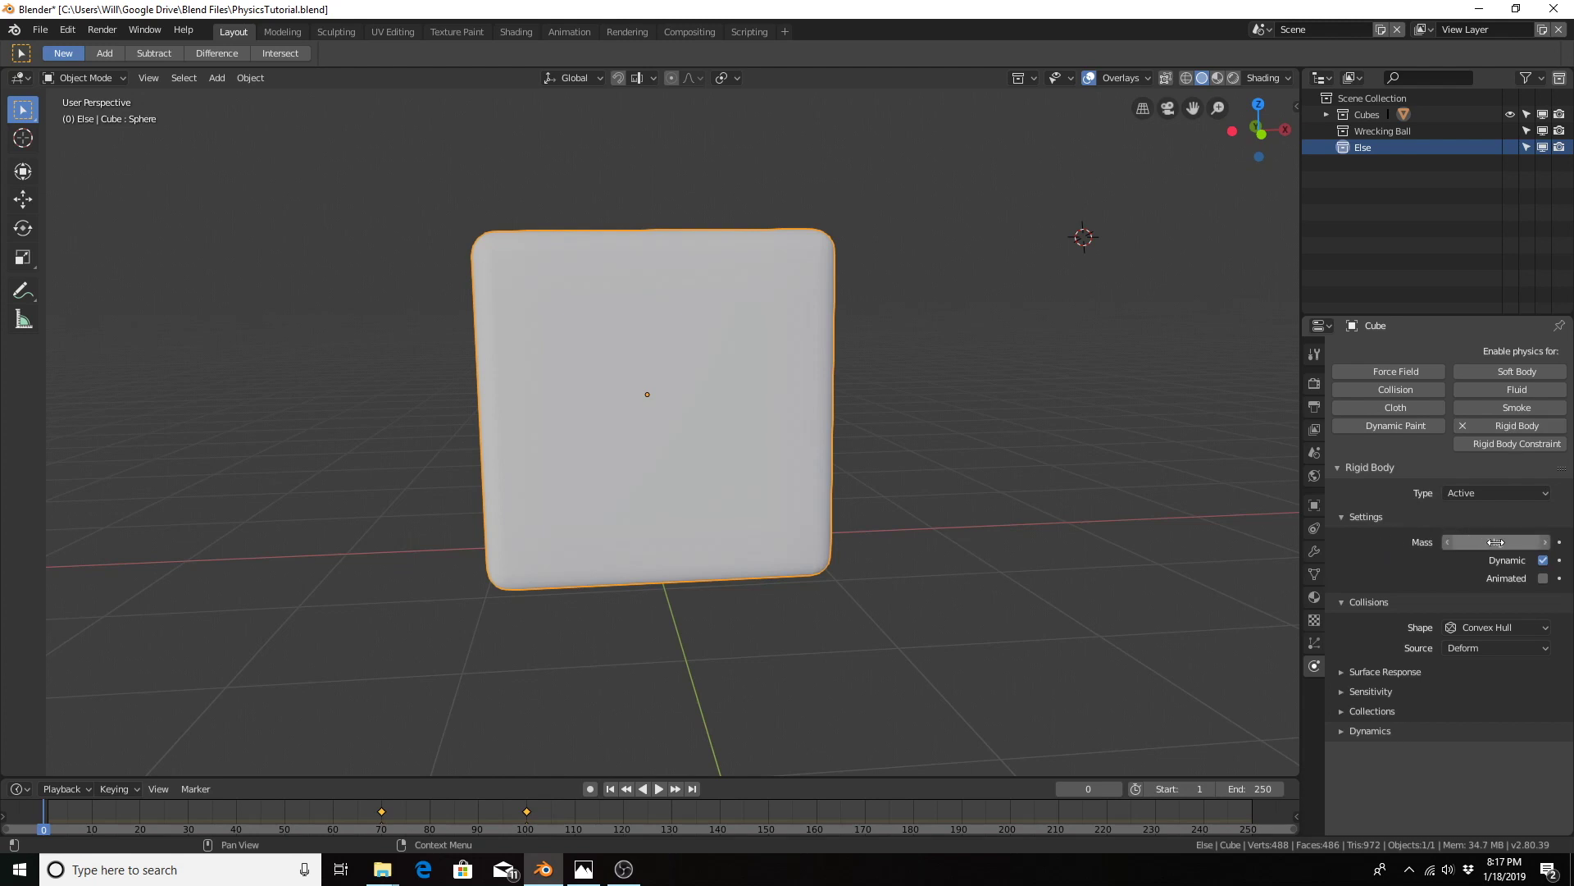
click(1486, 628)
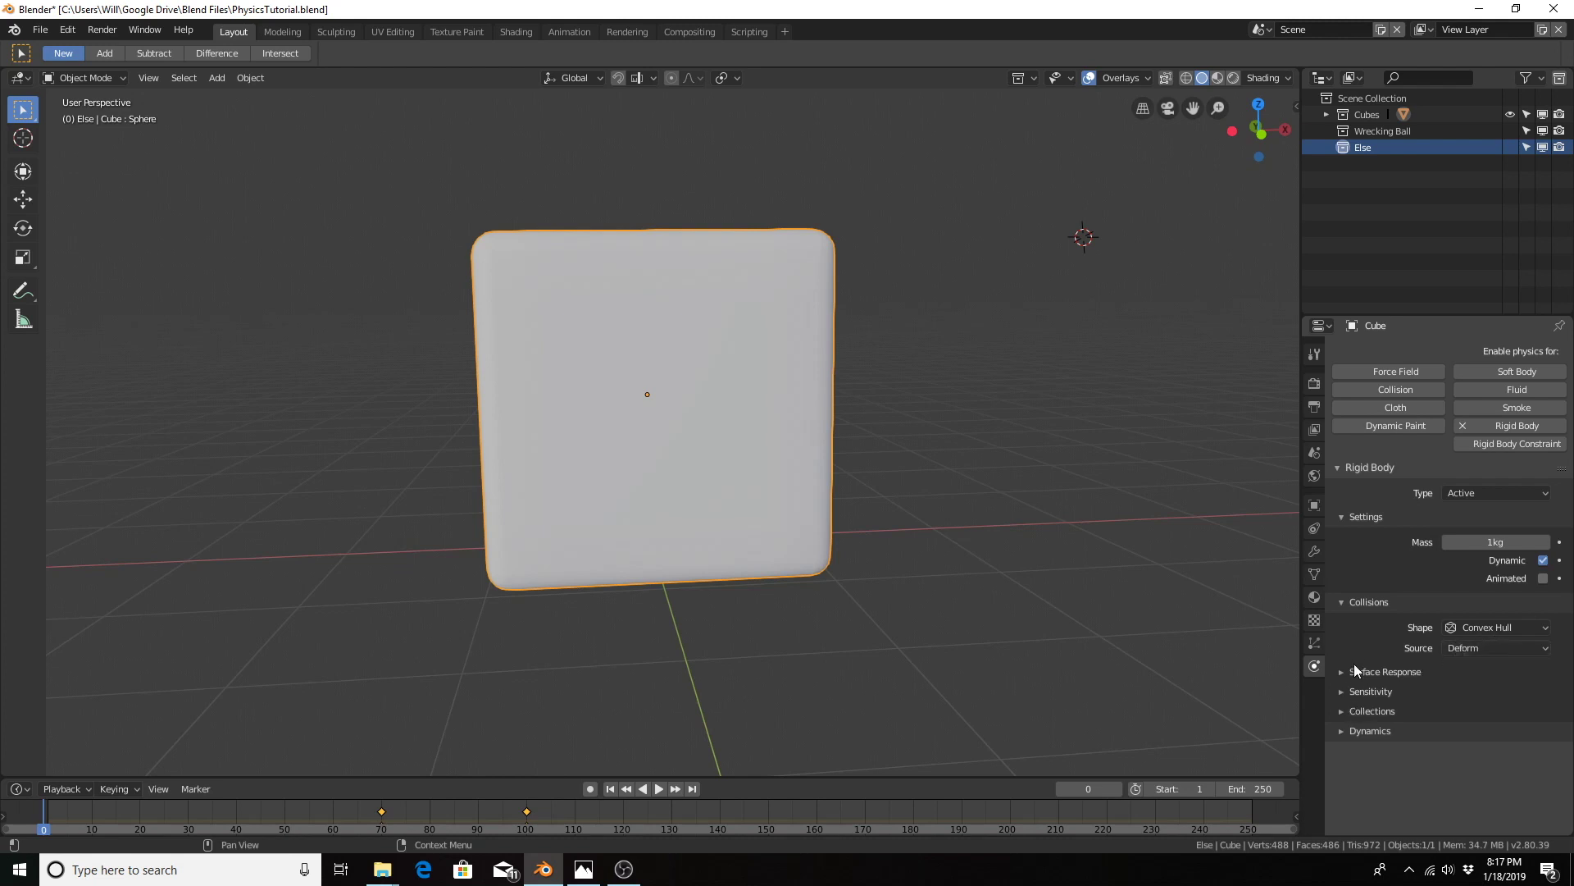
Step: Set the collision margin value in the rigid body's sensitivity settings to 0.1 m
click(1351, 692)
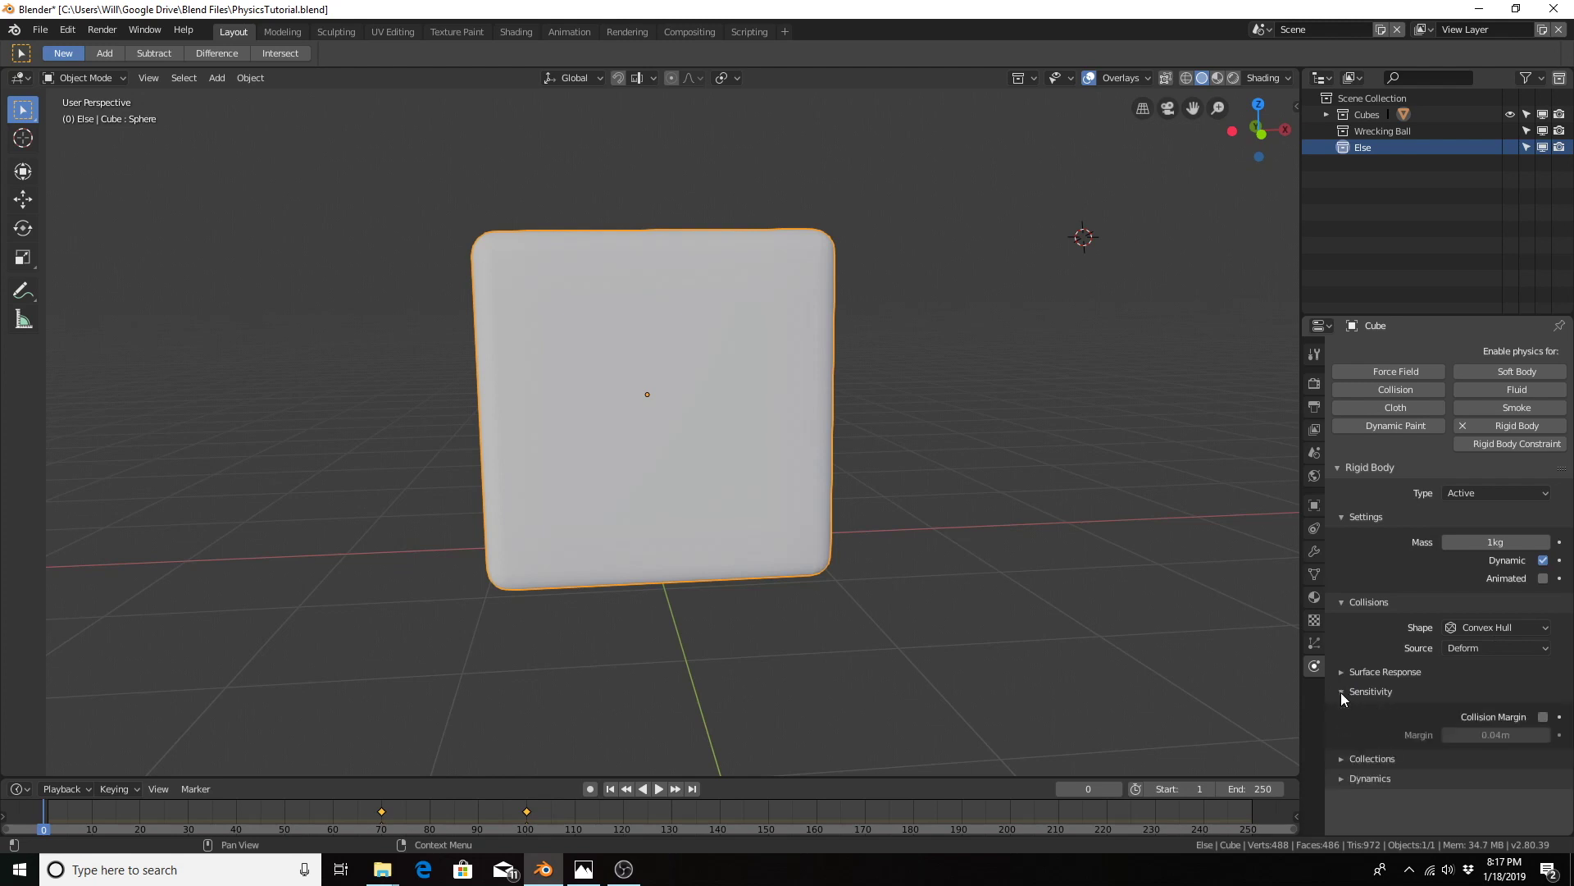
click(1484, 737)
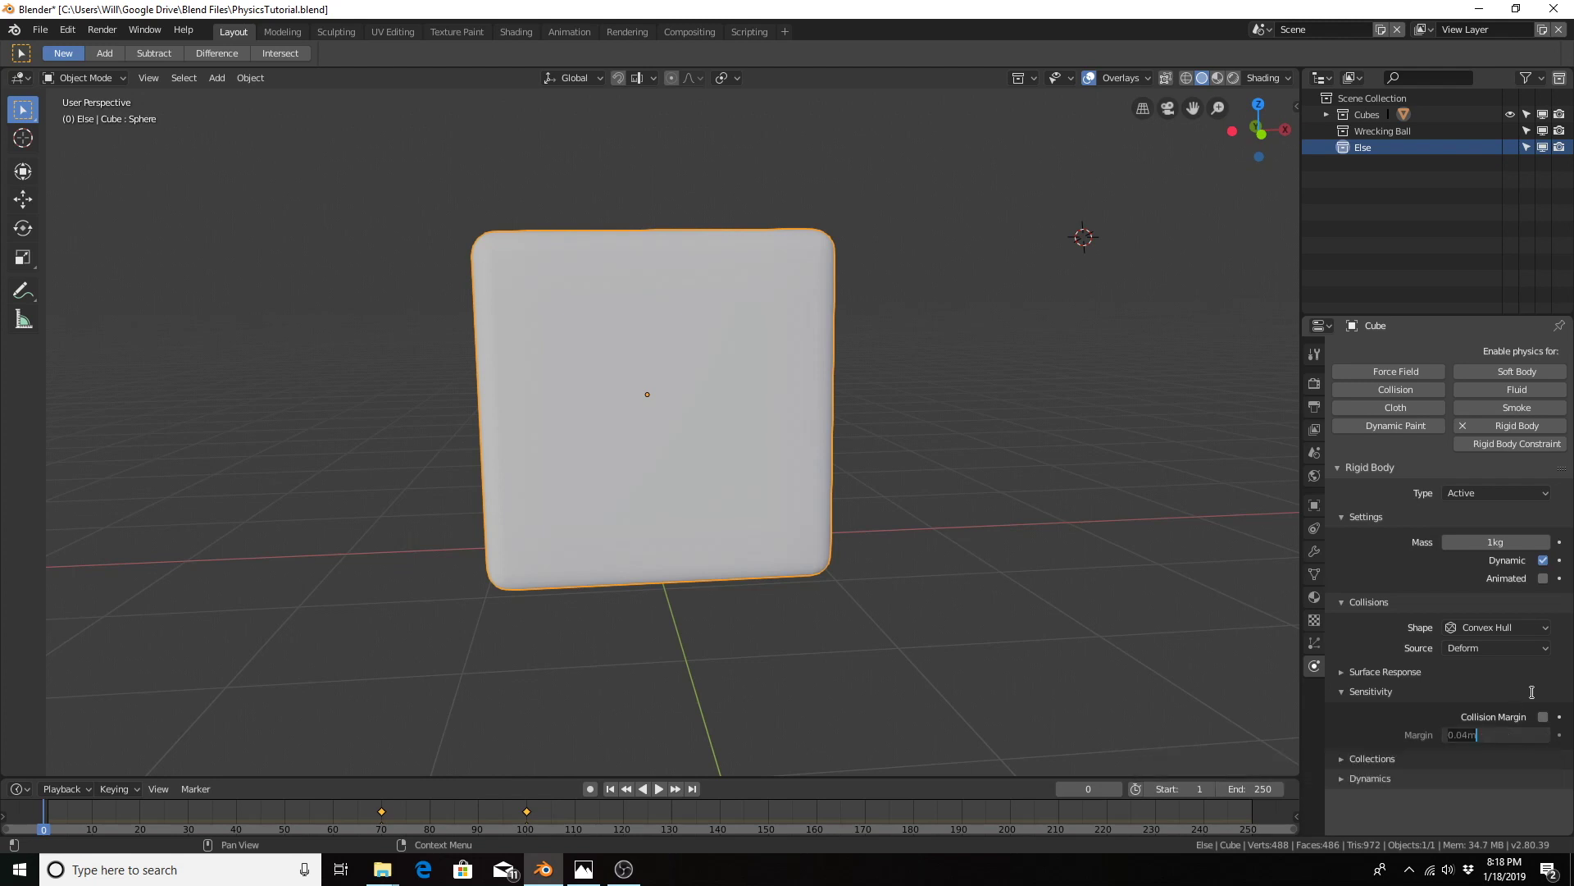
key(BackSpace)
text(0.1)
key(Return)
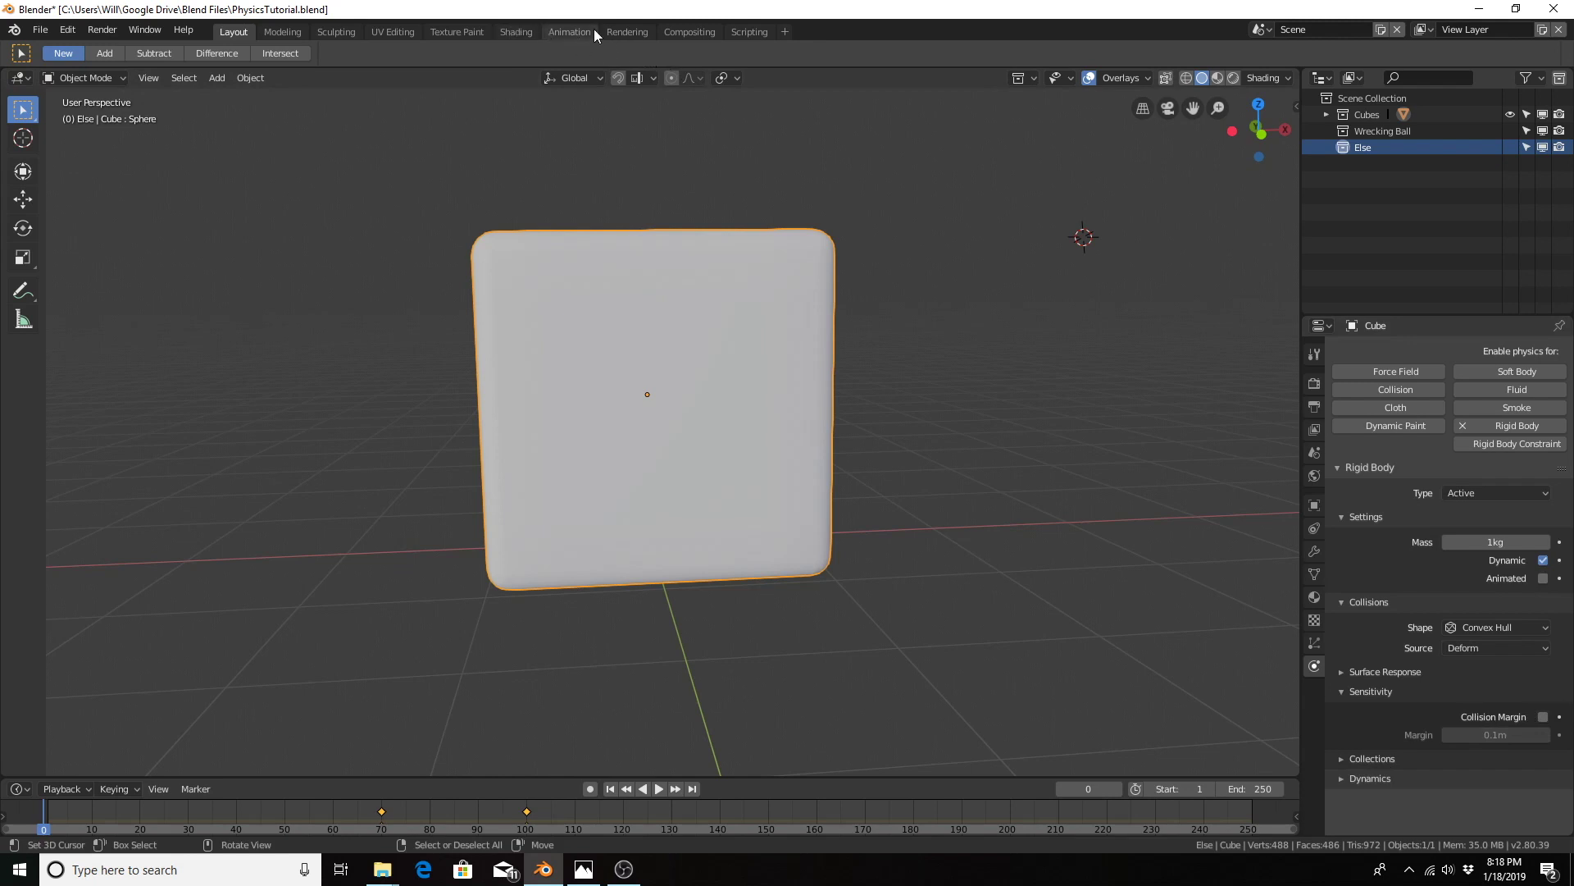
Step: In the Shading workspace, set the cube material's Metallic to 0.7, Roughness to 0.2 and Clearcoat to 0.2
click(511, 30)
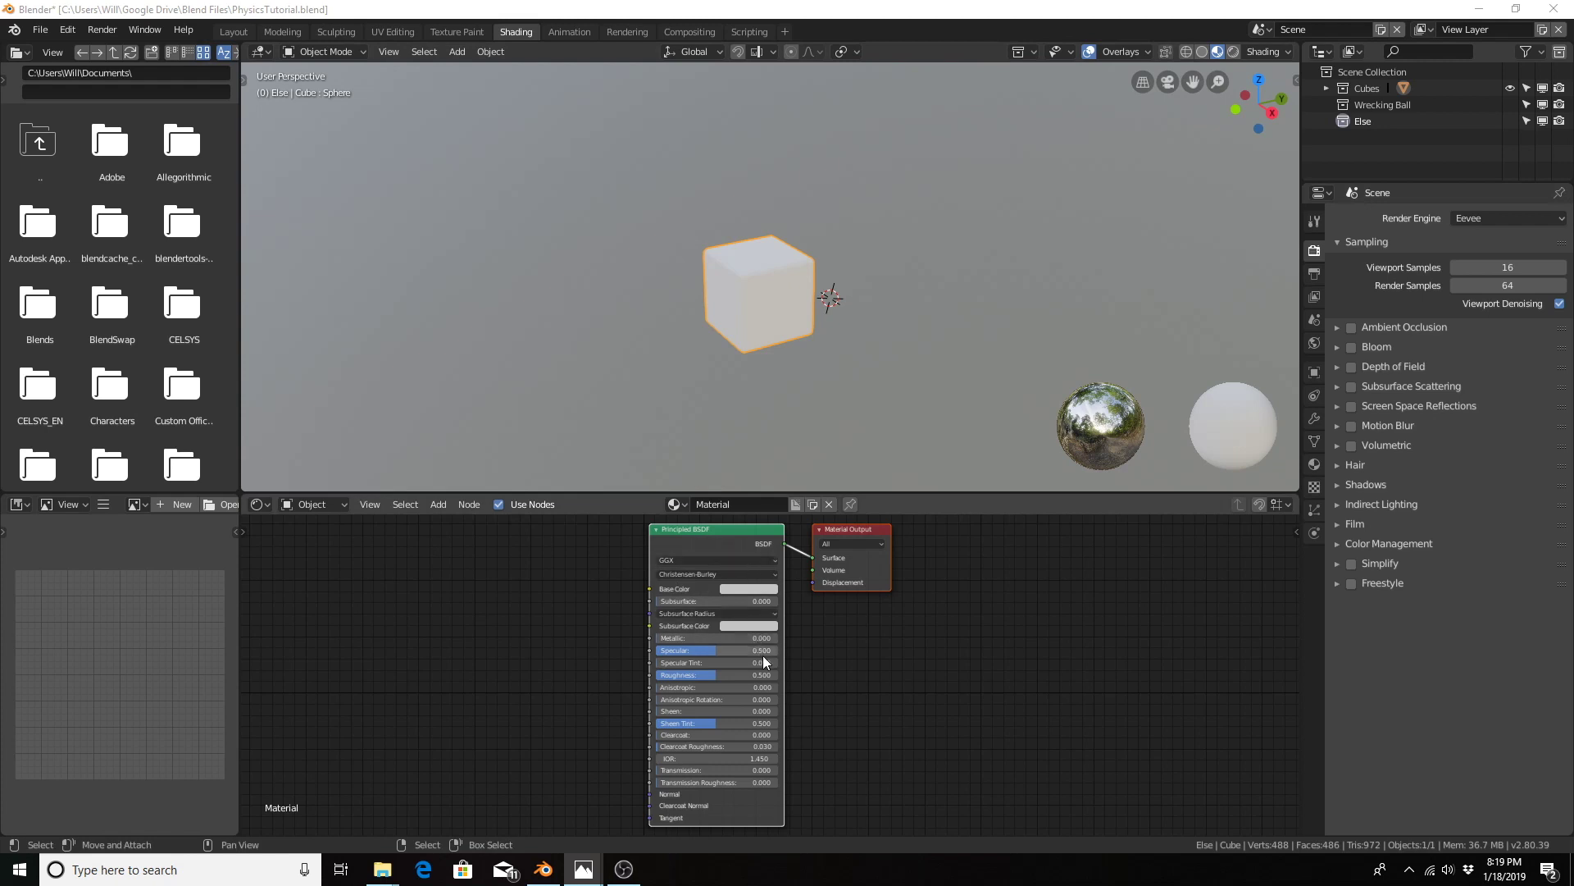
scroll(762, 656, up, 2)
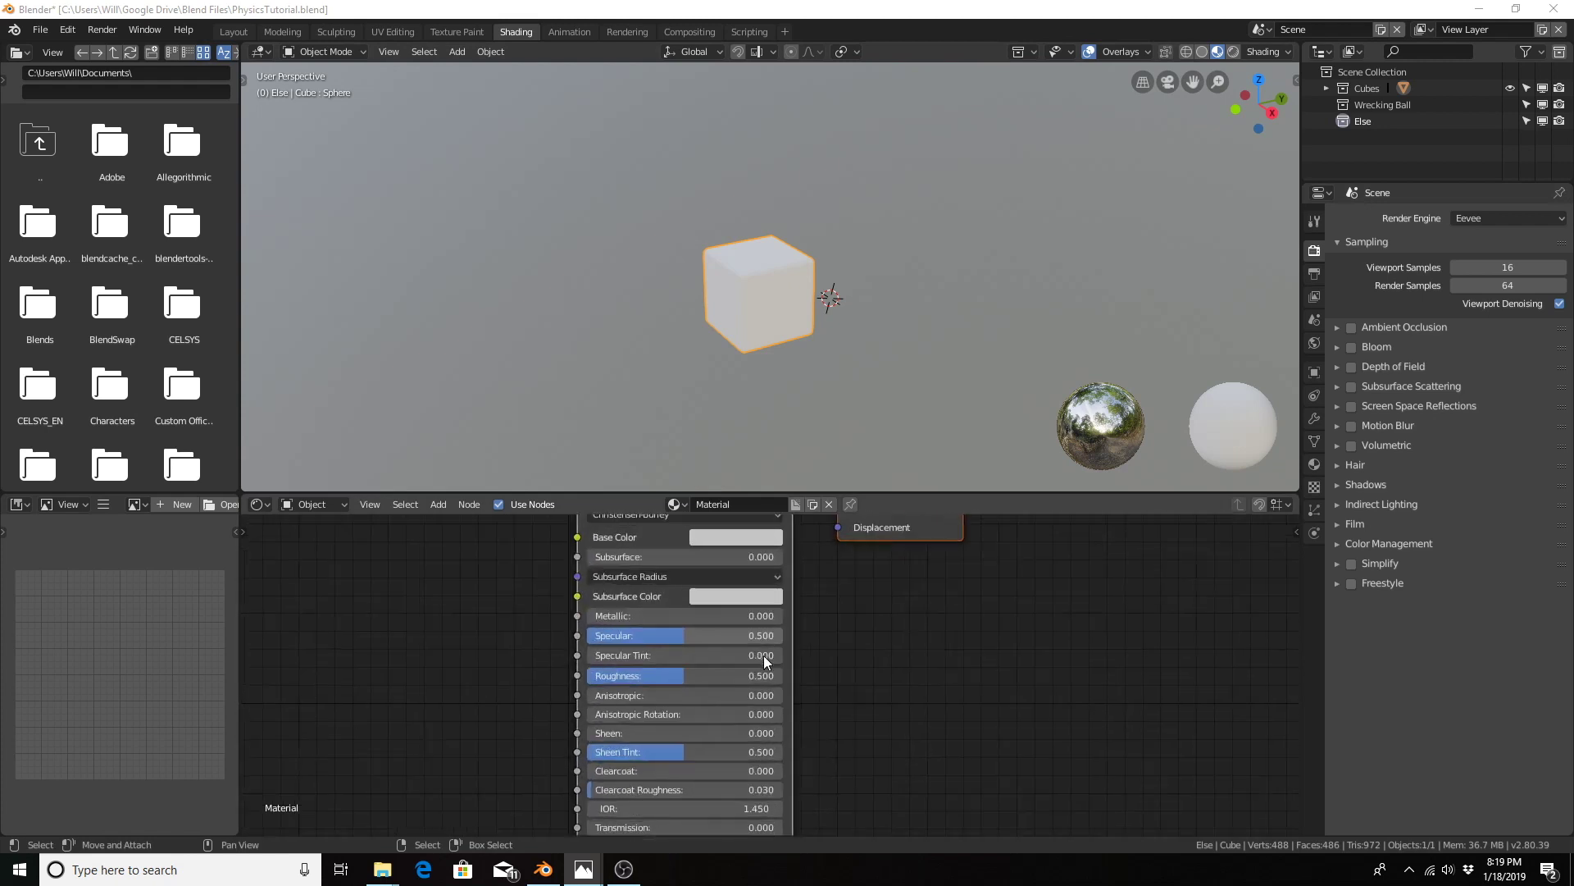
click(654, 615)
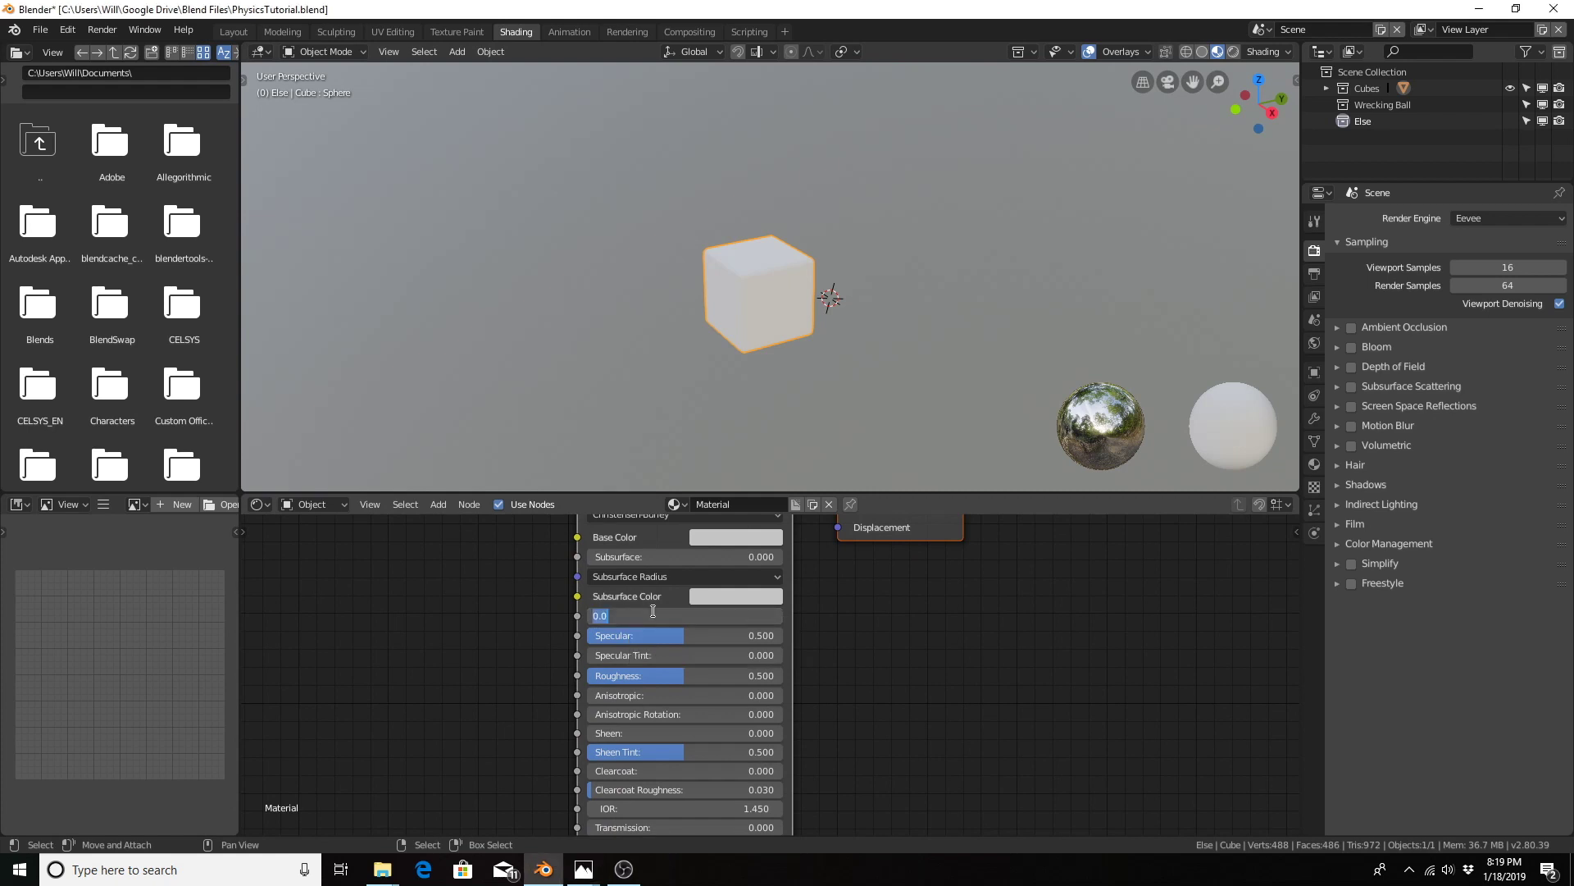
text(.7)
key(Return)
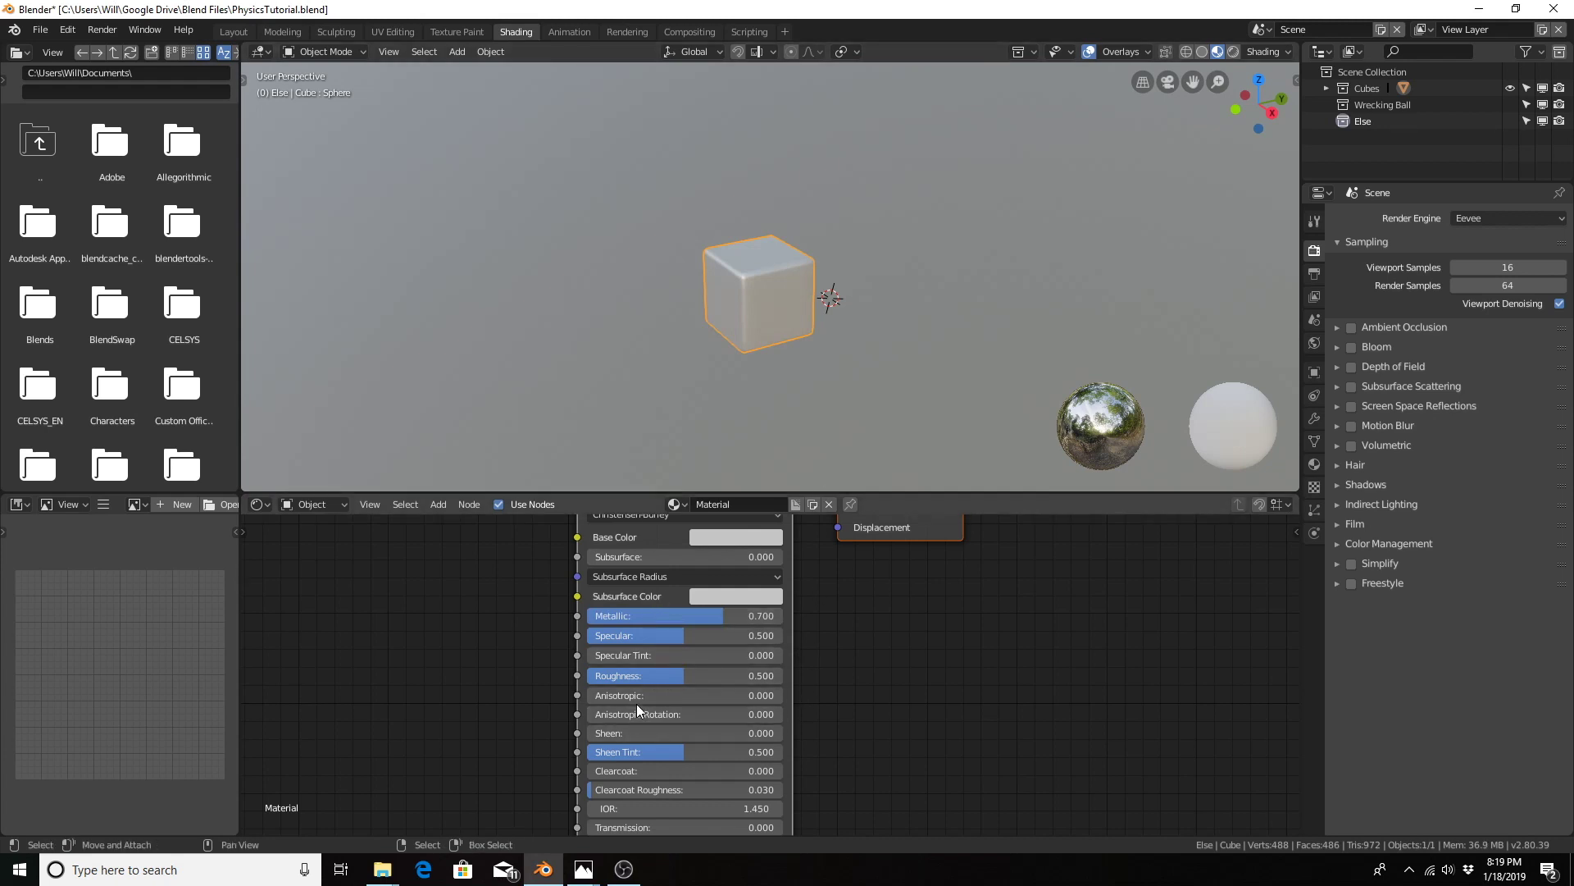
click(689, 675)
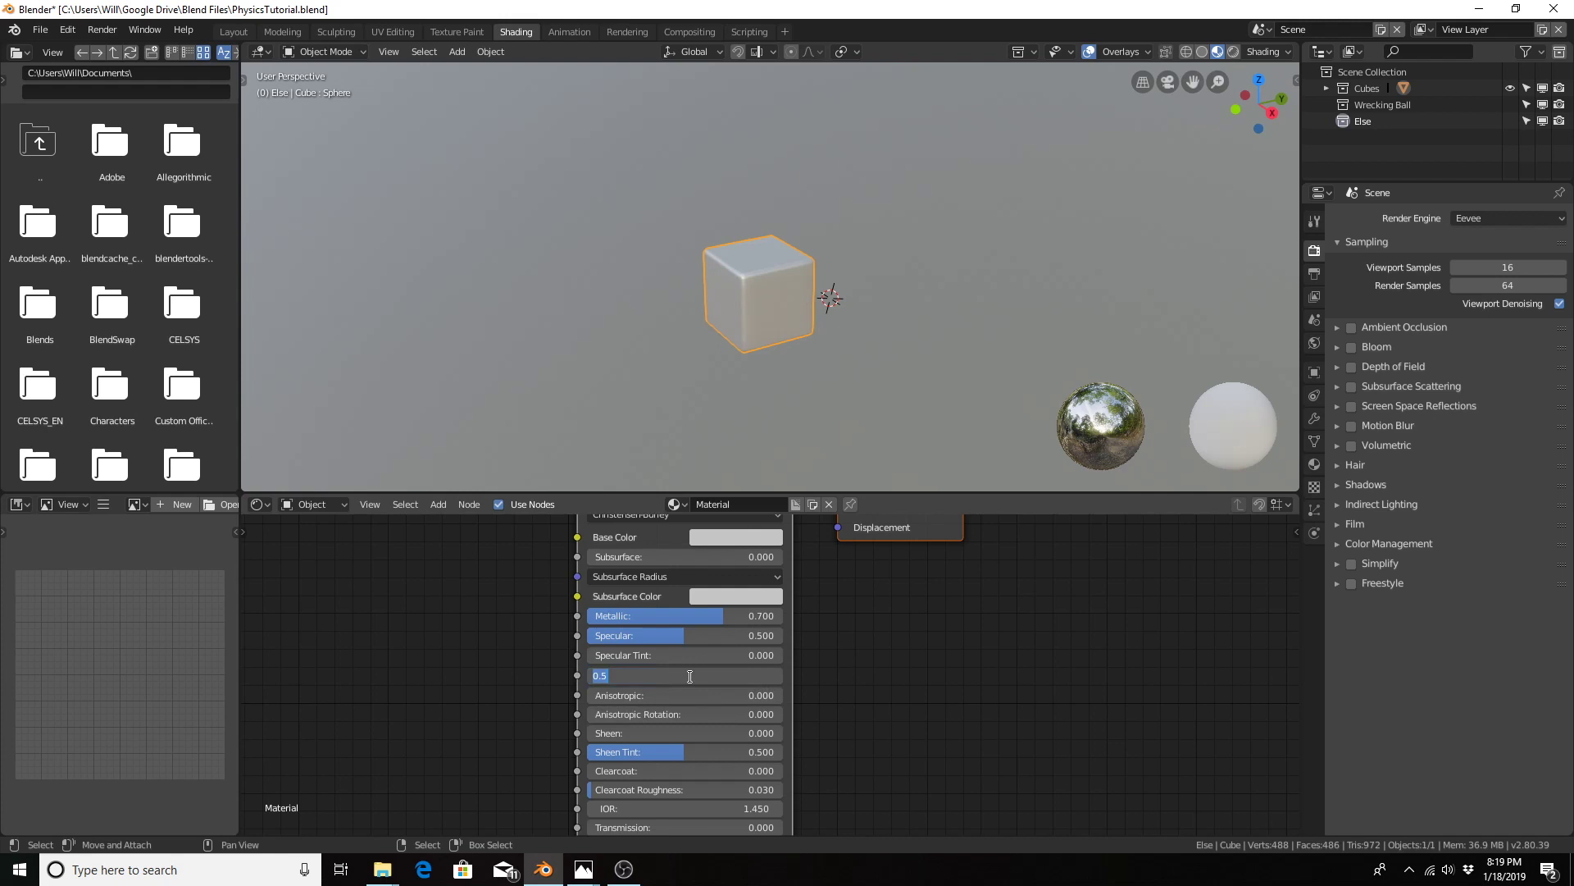
text(.2)
key(Return)
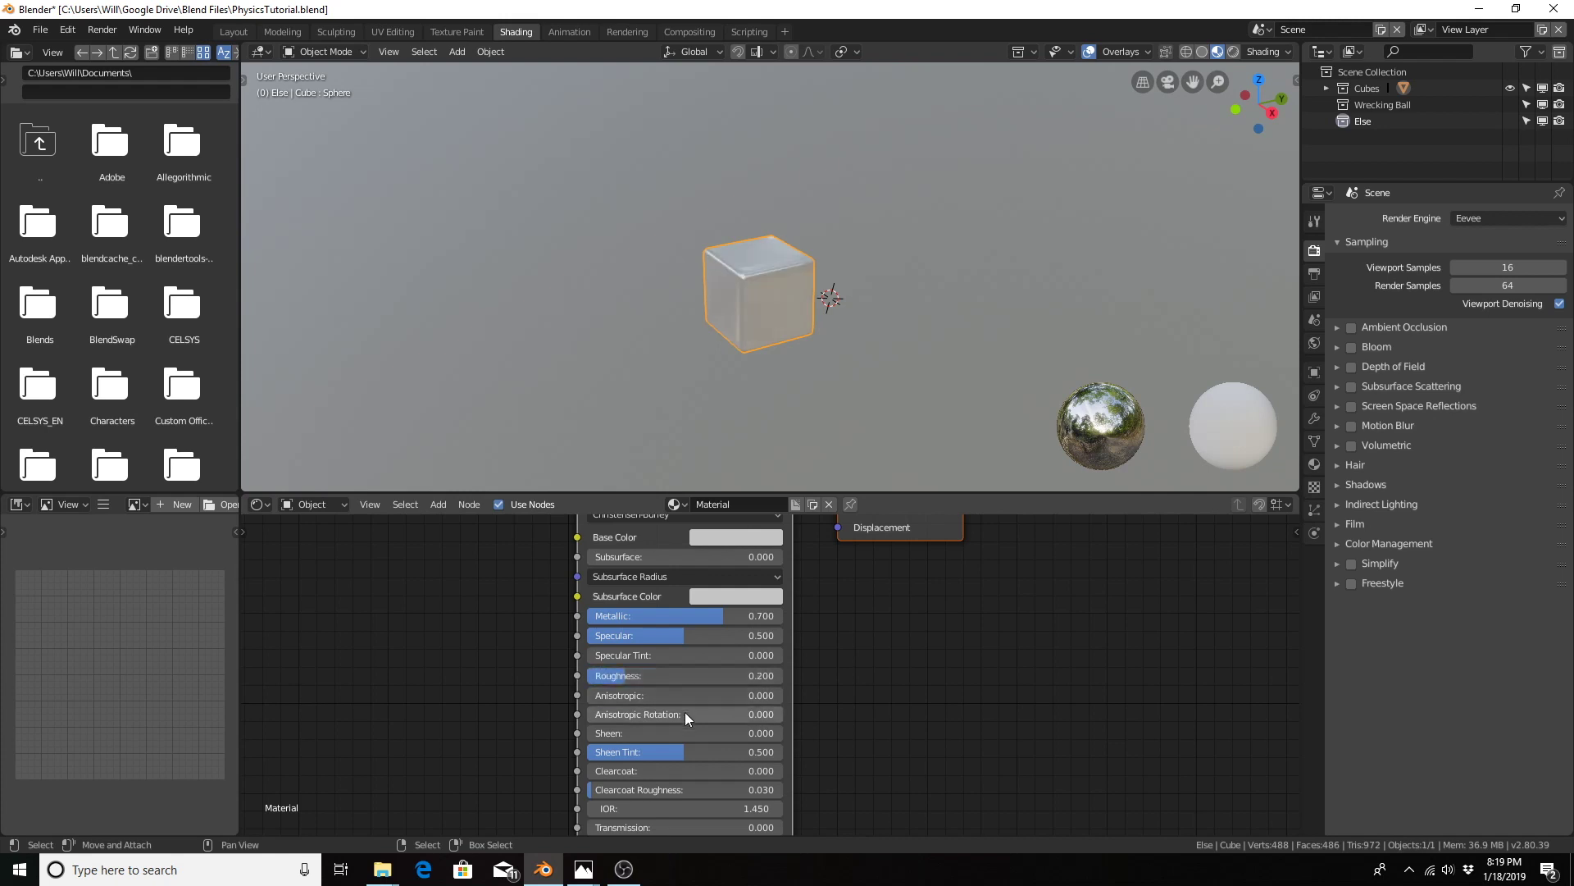
click(632, 768)
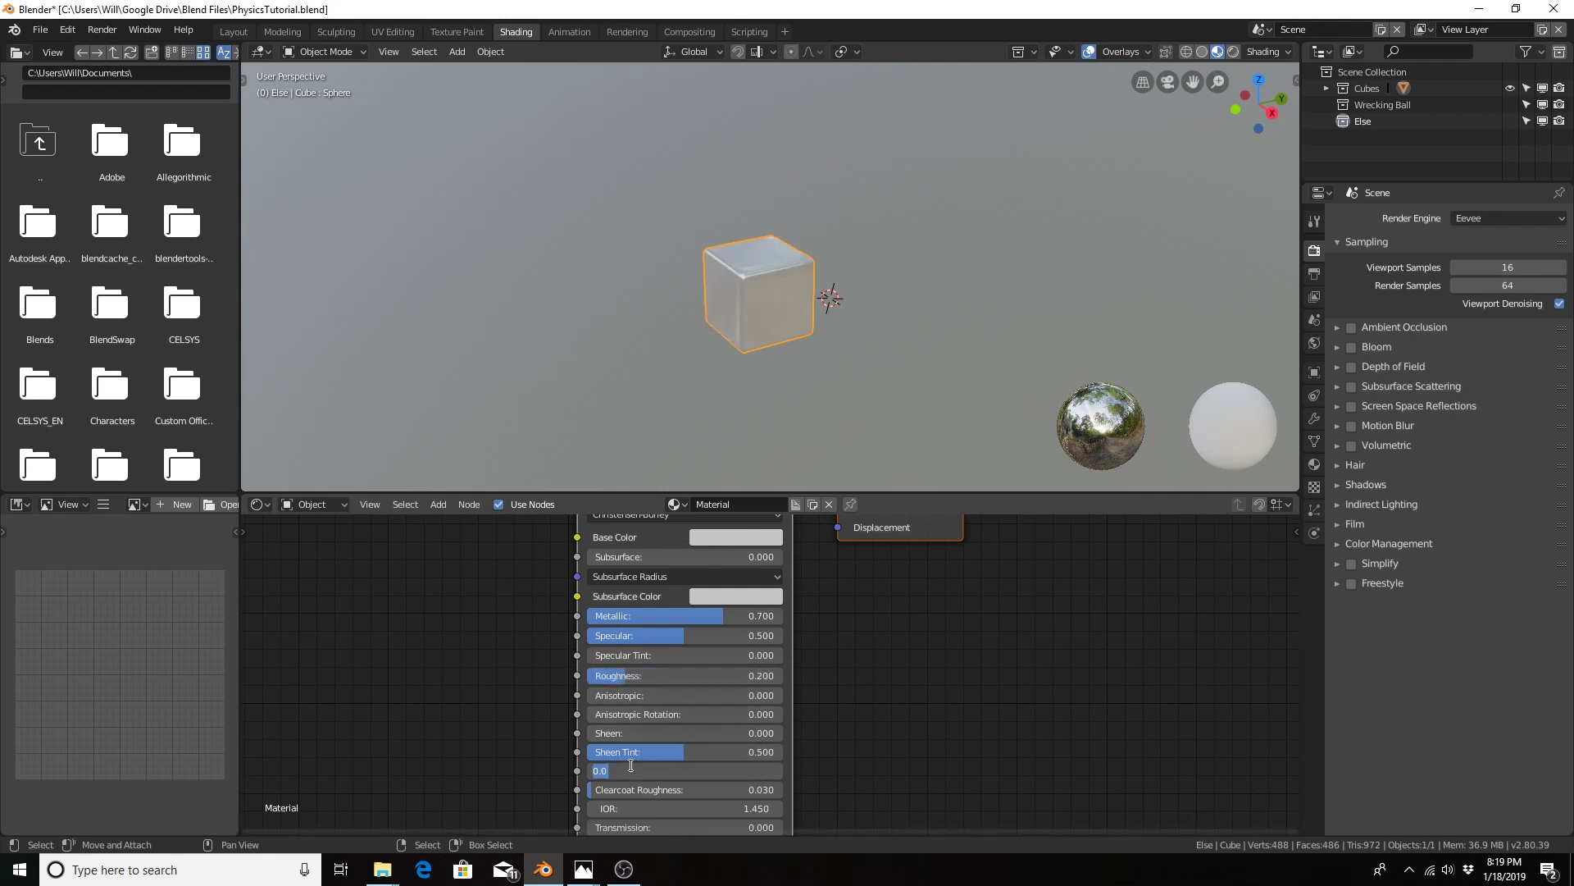
text(.2)
key(Return)
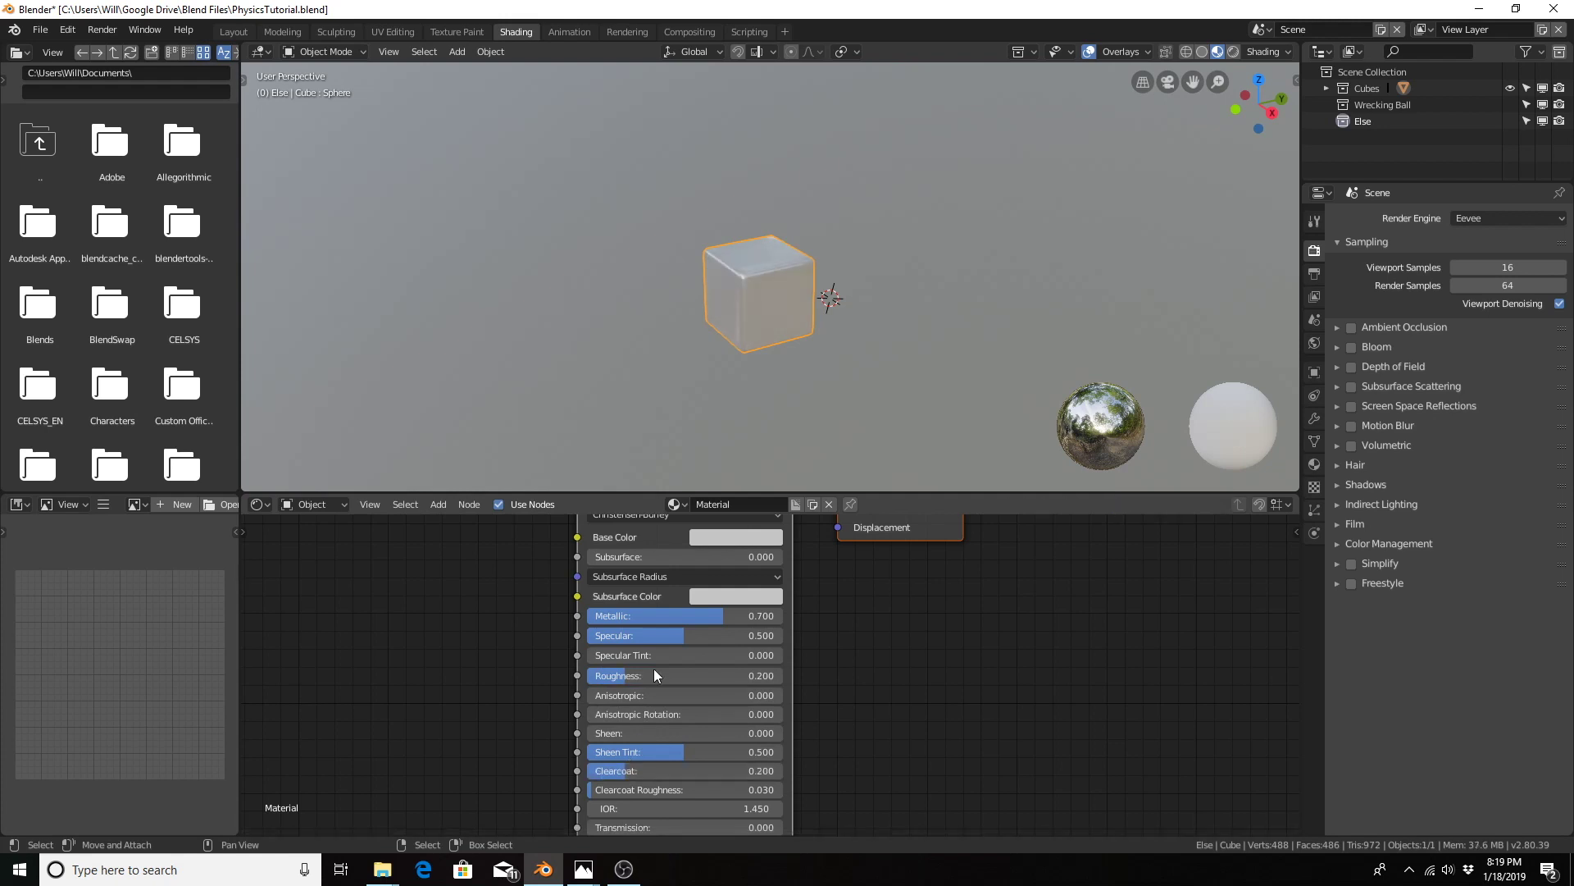
Step: Add an Object Info node to the cube's material, well before the Principled BSDF node
middle_drag(554, 678, 1148, 737)
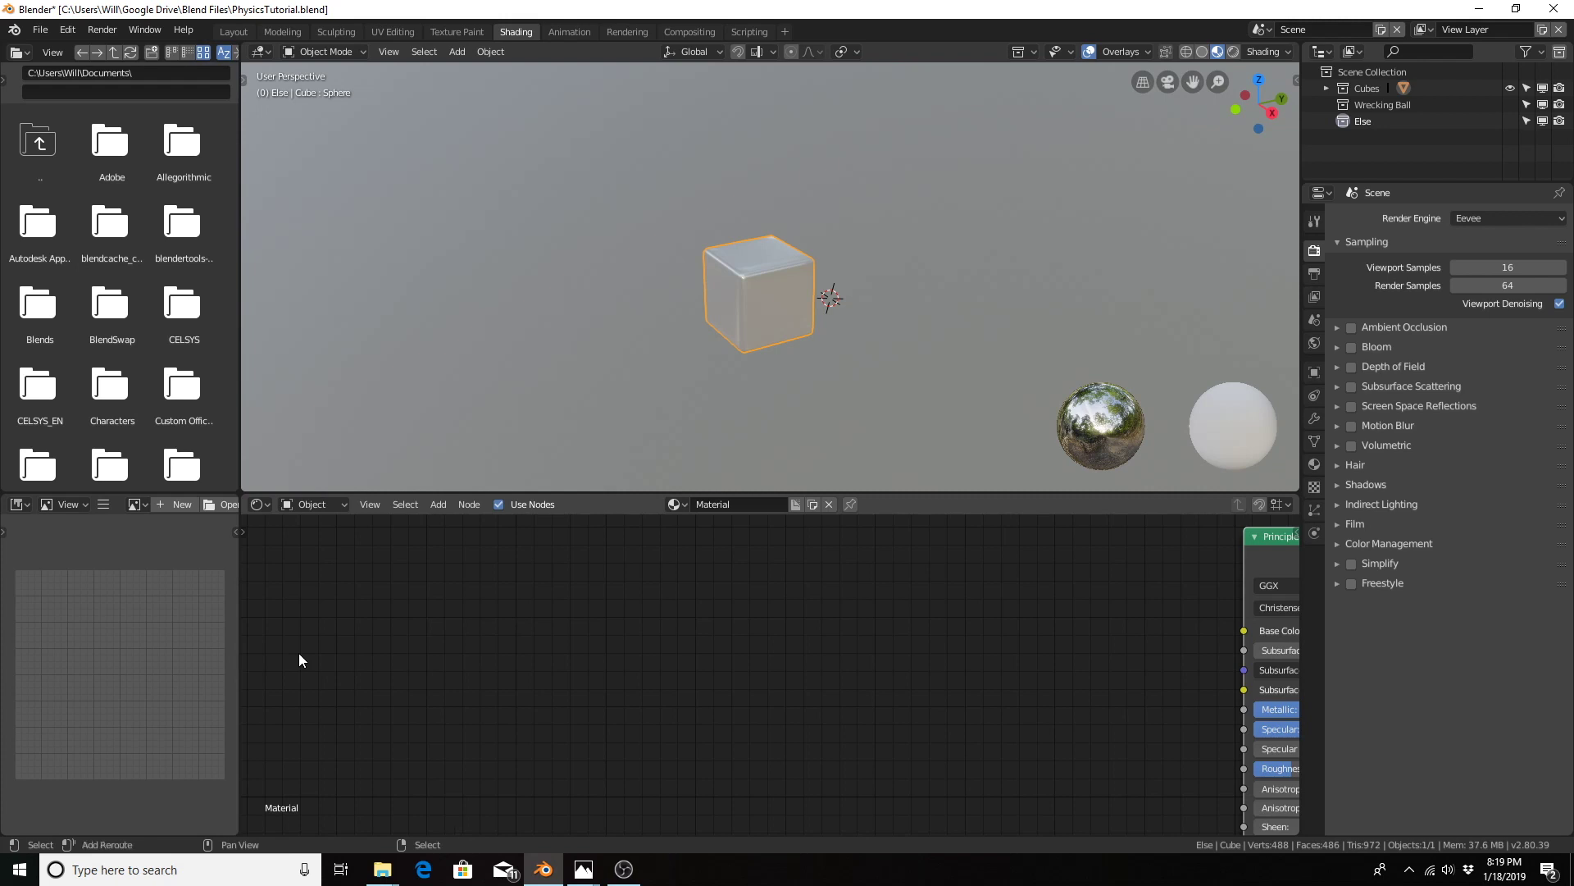
key(shift+a)
mouse_move(282, 679)
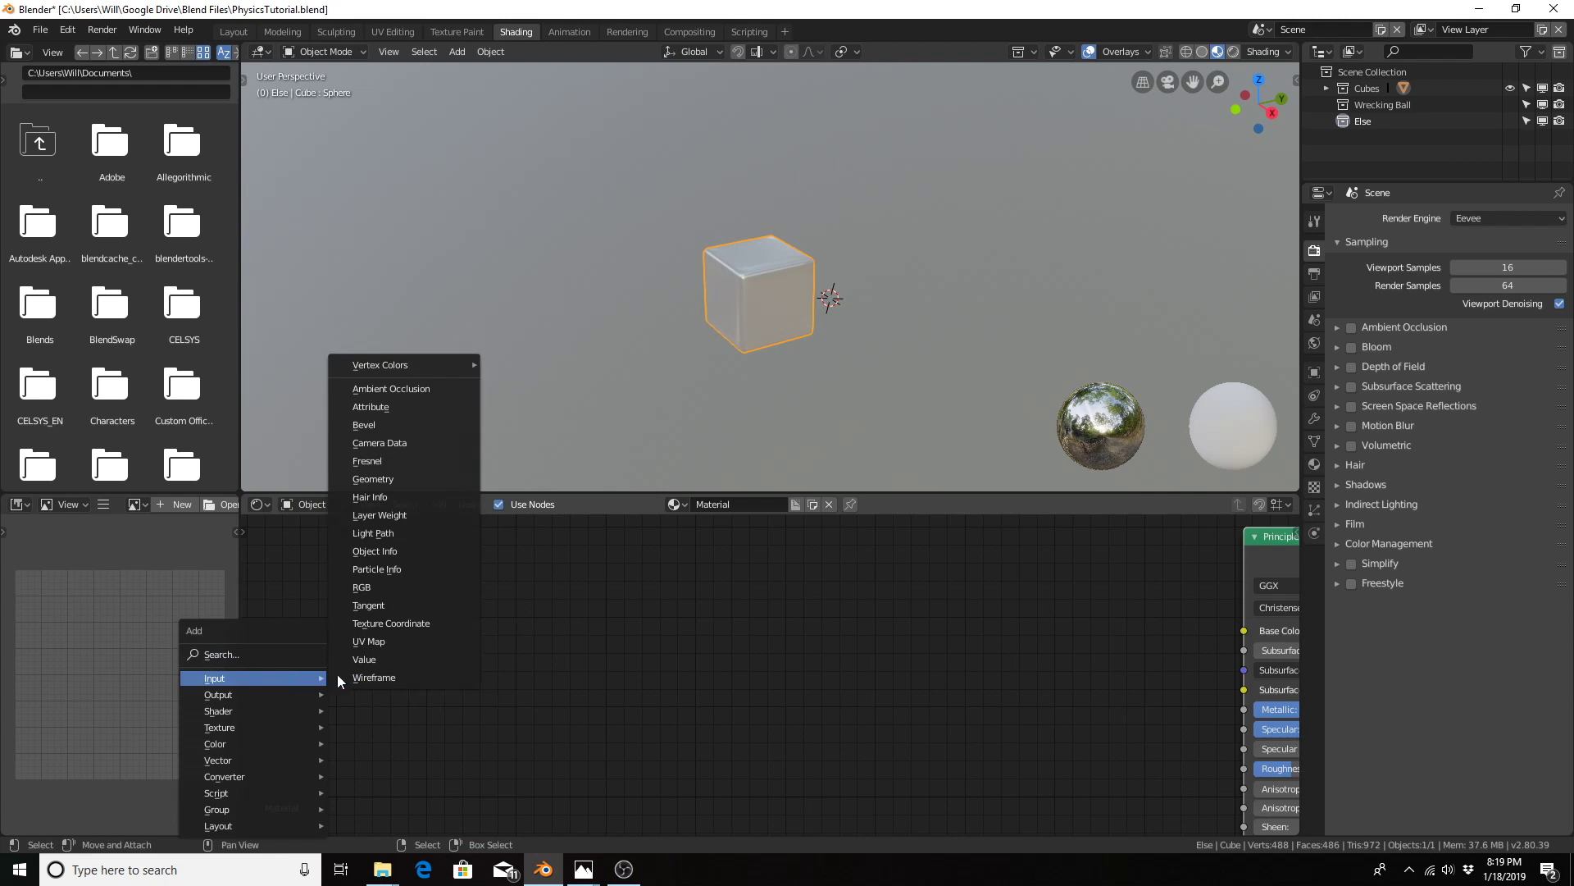
click(396, 550)
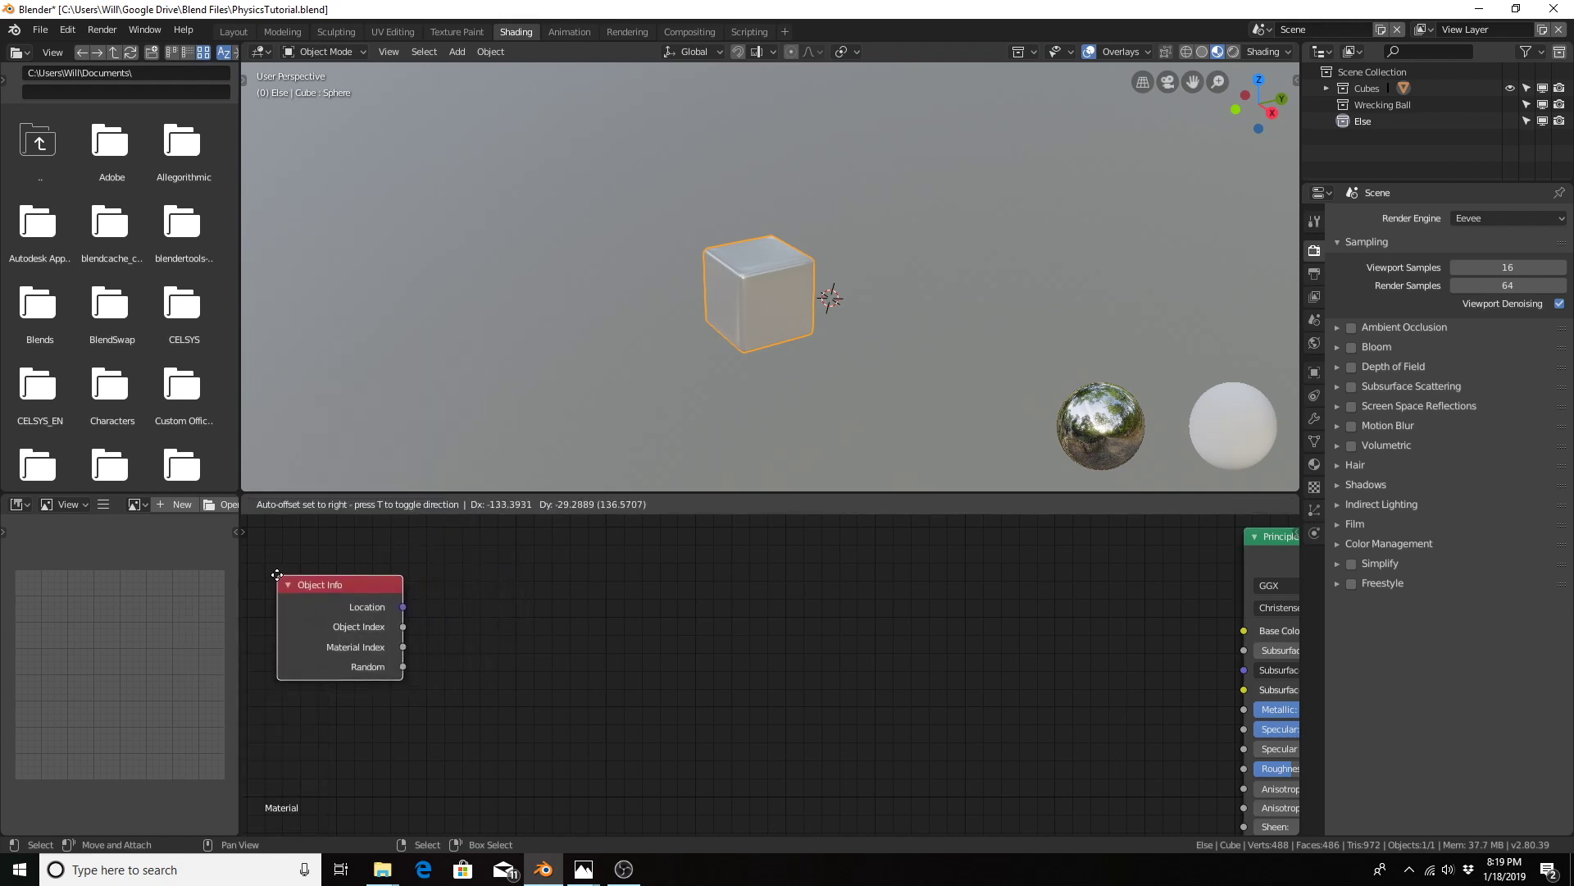
click(273, 573)
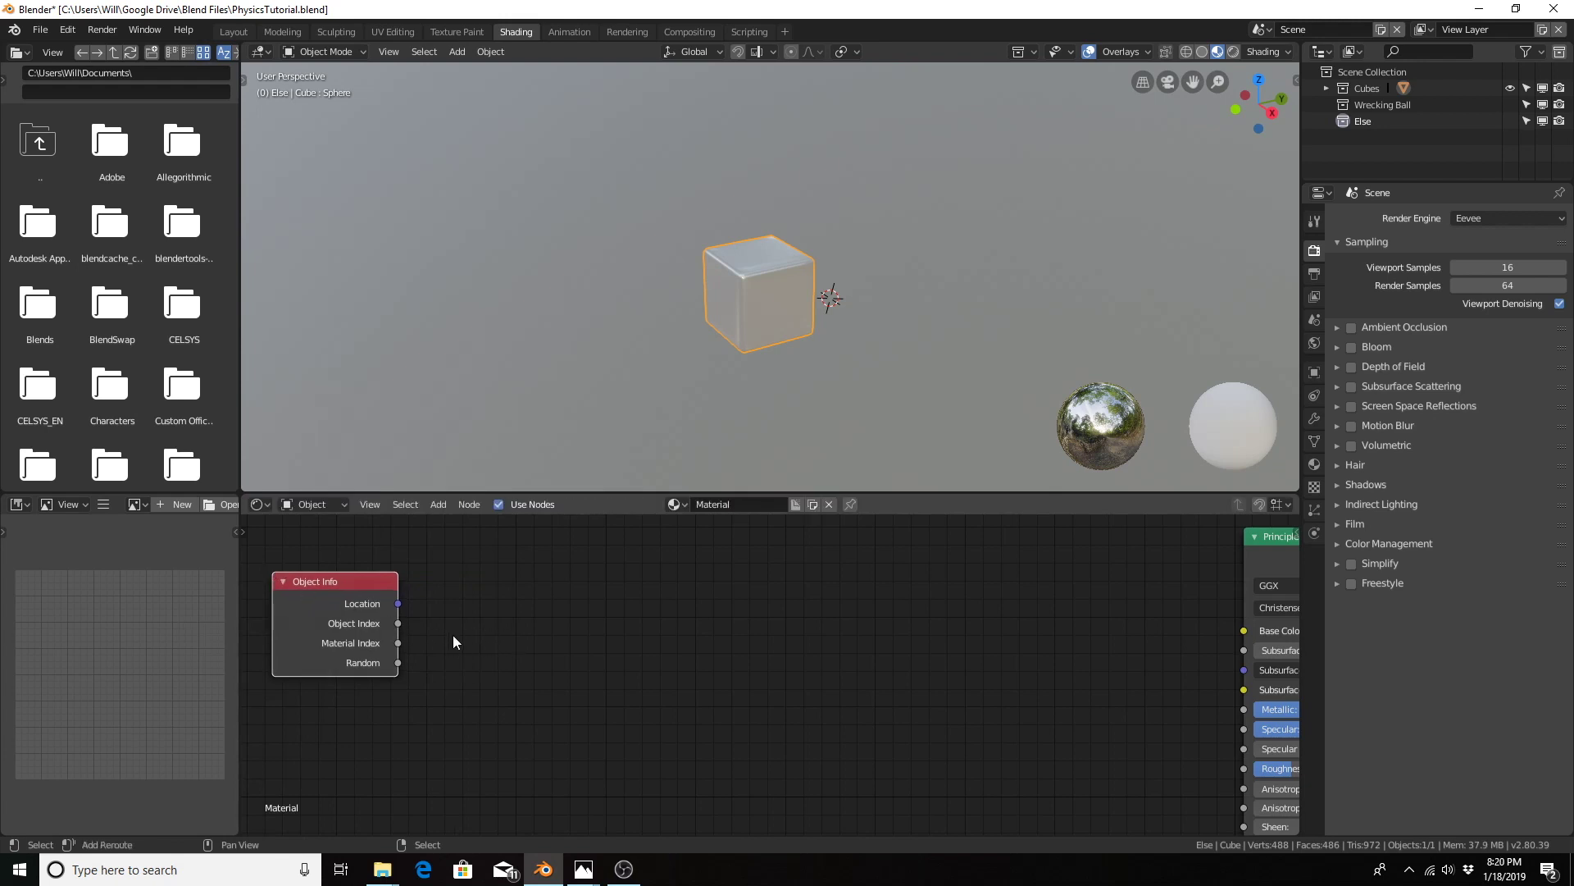
Step: Add a Separate XYZ node beside the Object Info node and connect Location to its Vector input
key(shift+a)
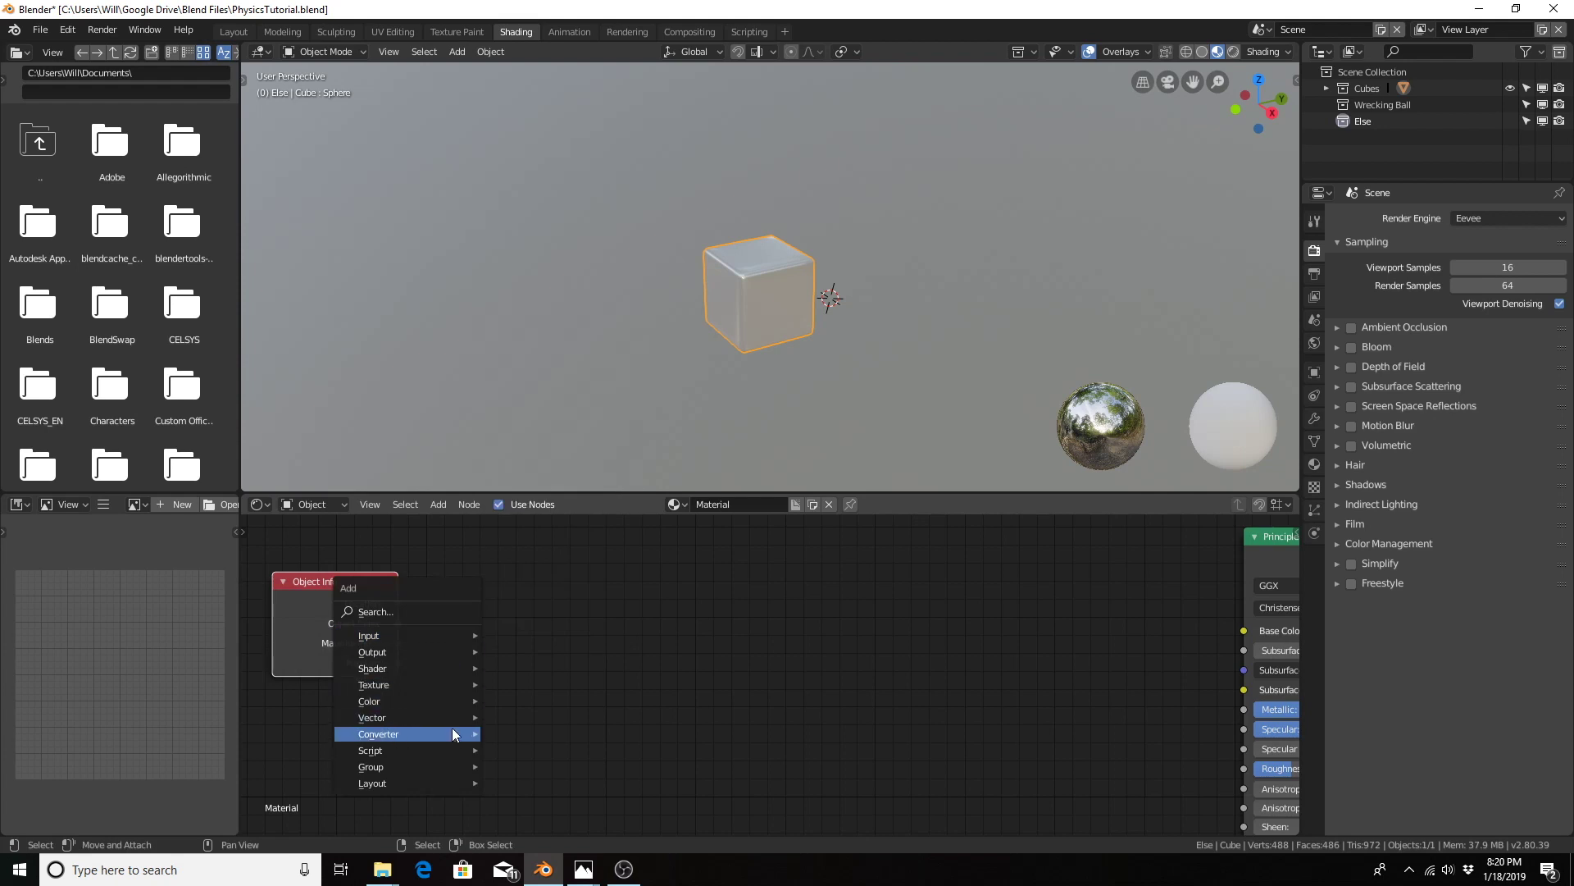
mouse_move(449, 735)
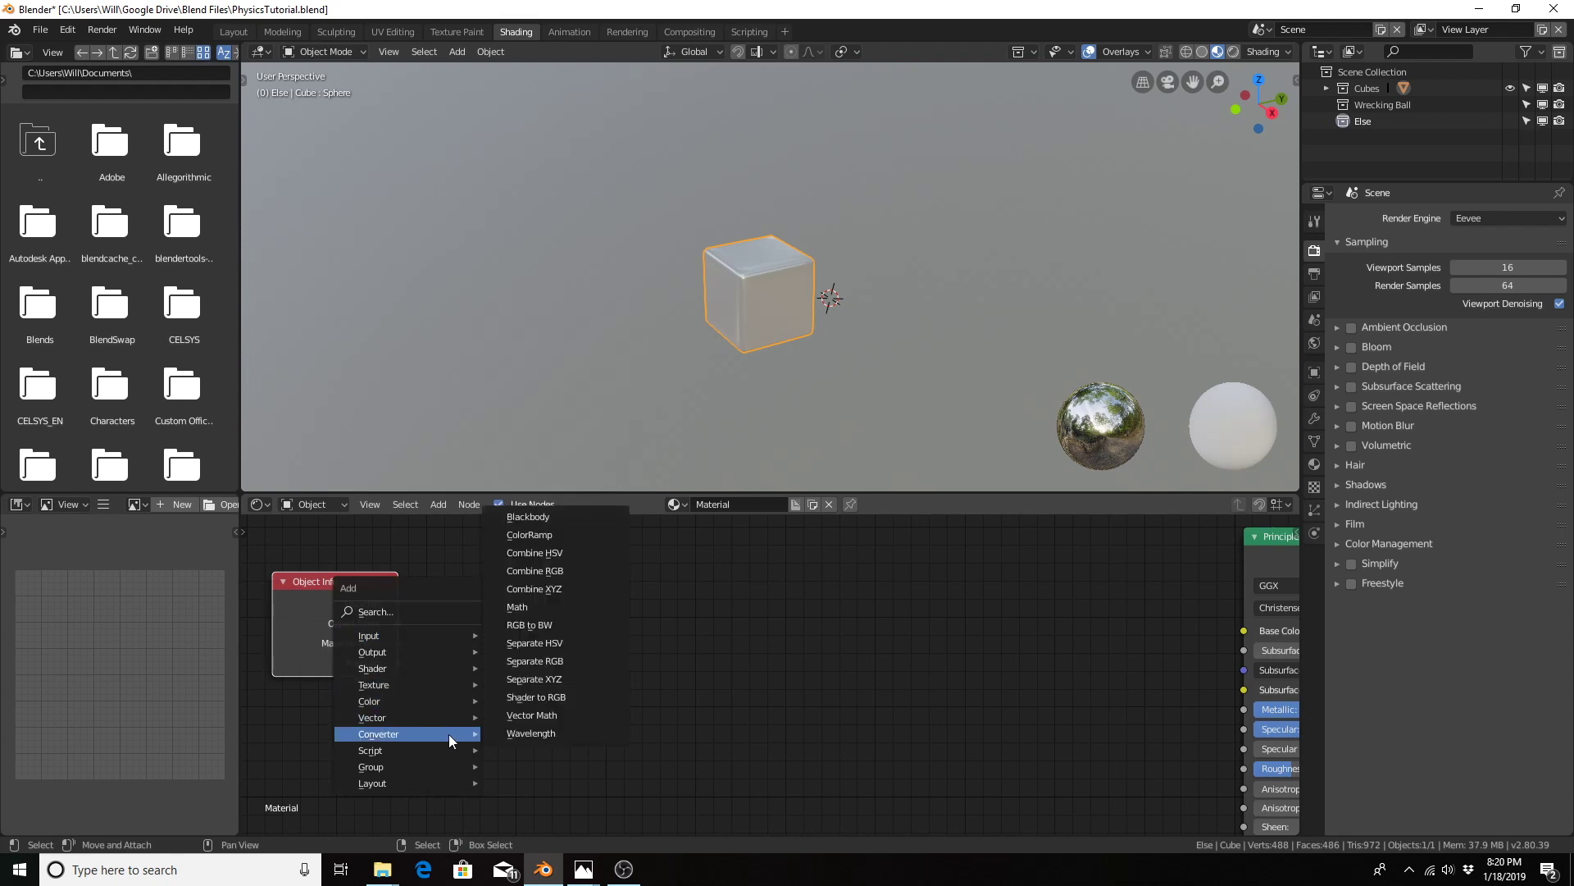
click(559, 679)
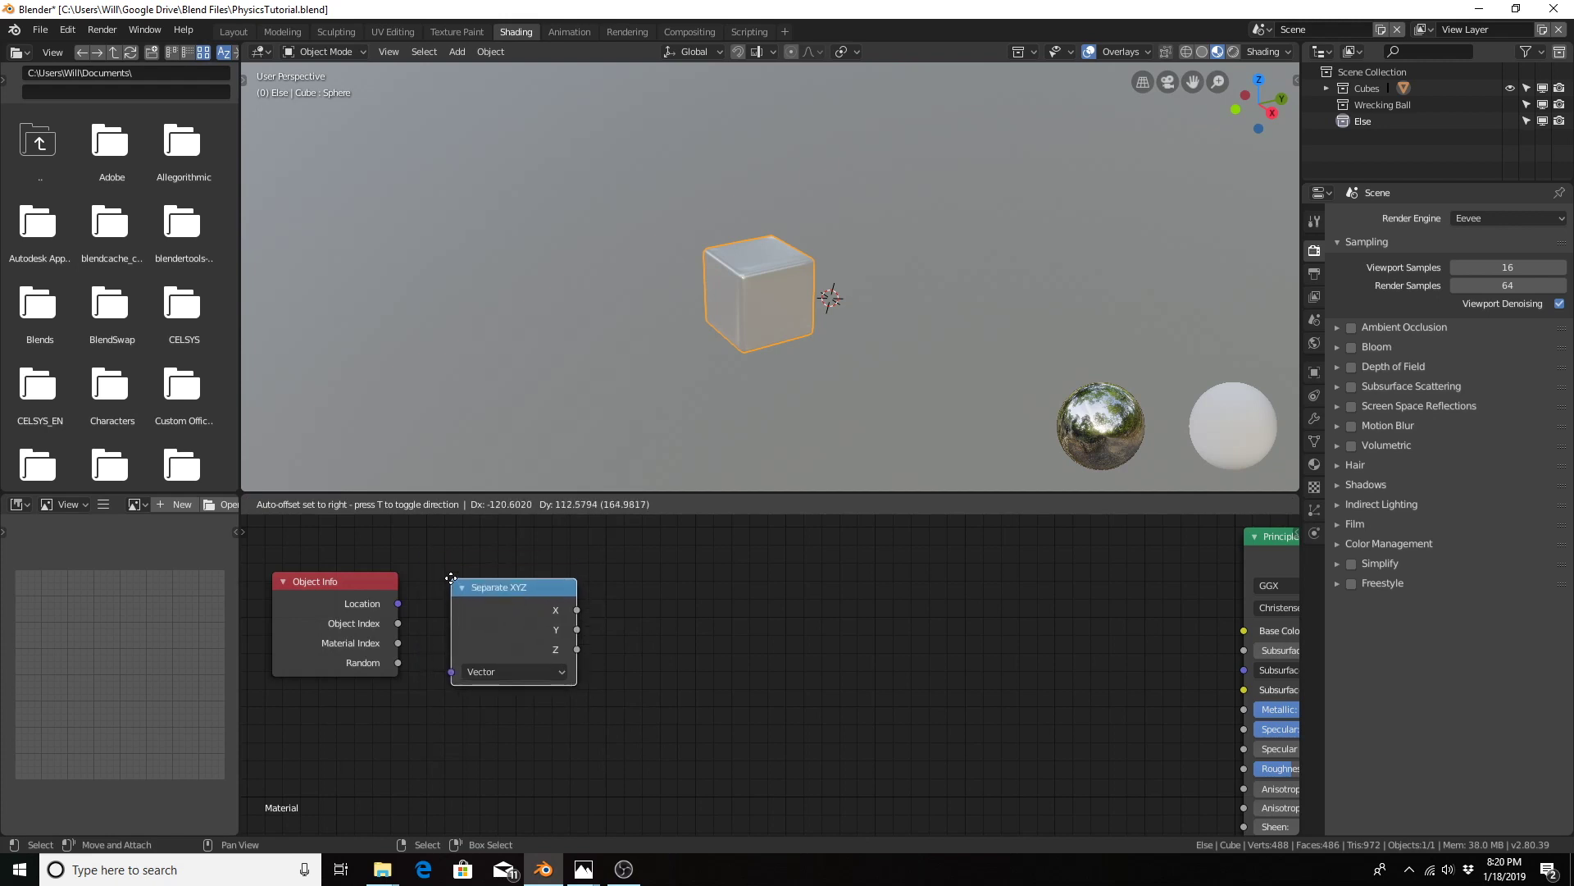
click(438, 565)
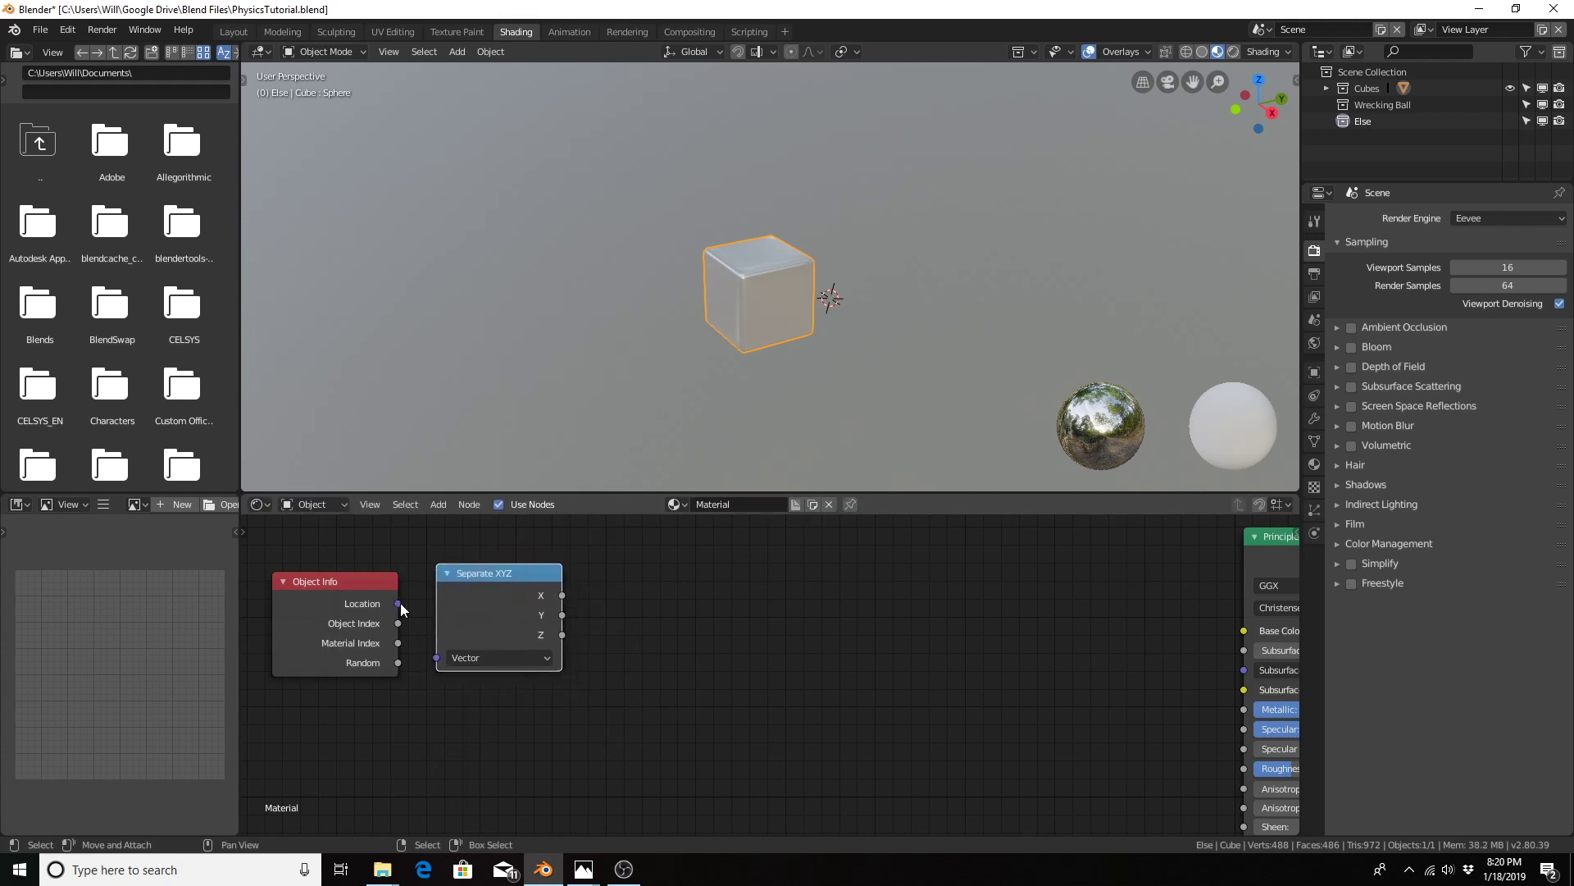
drag(400, 603, 443, 657)
drag(489, 577, 469, 589)
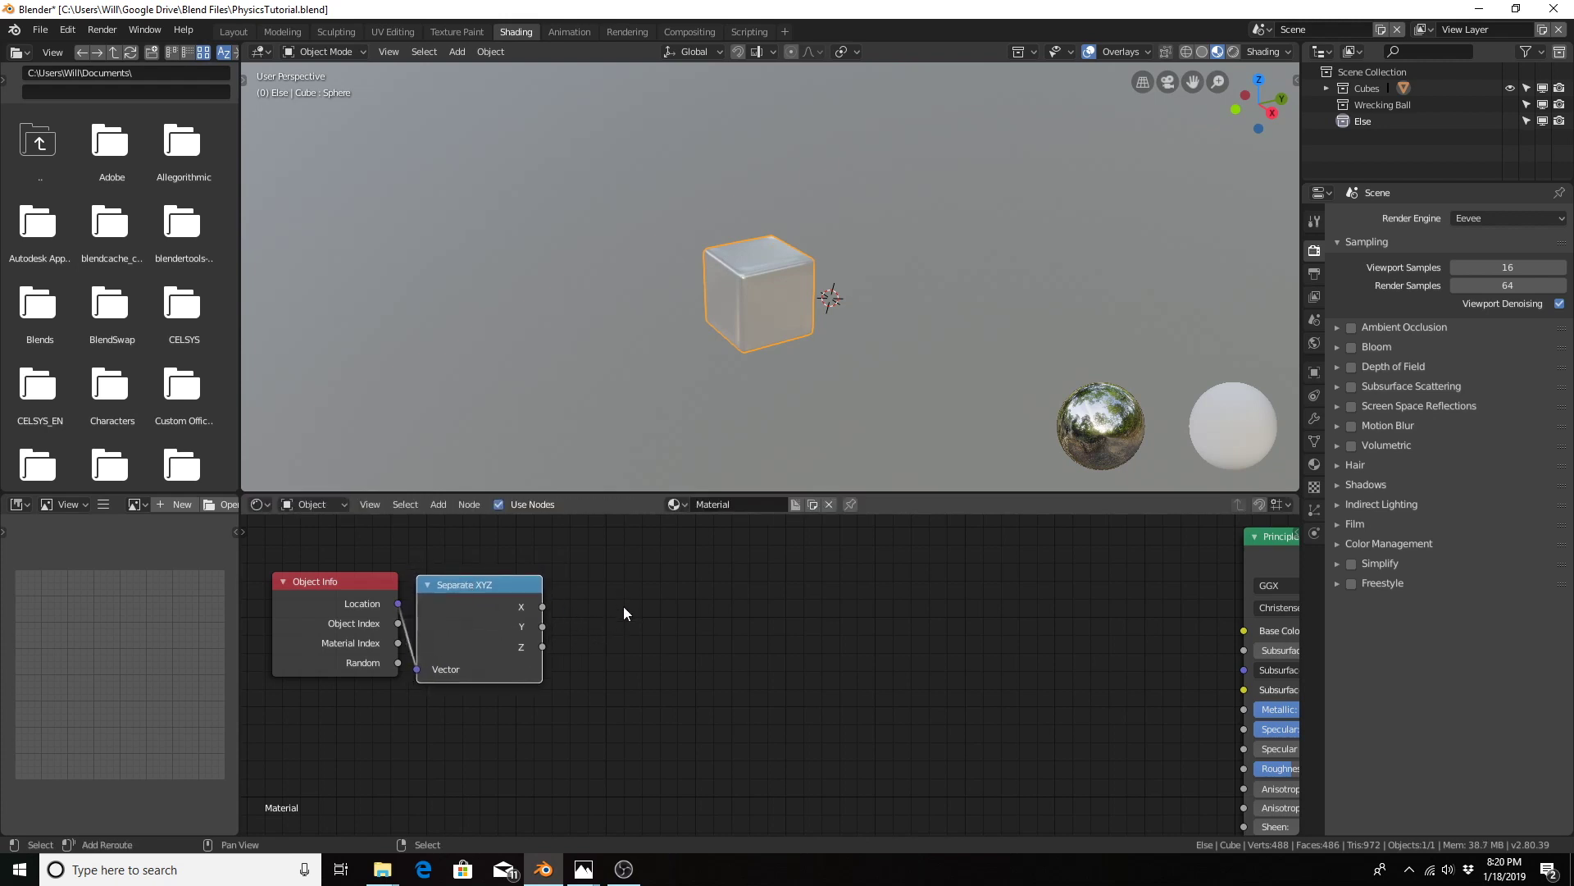
Step: Add a Math node after the Separate XYZ node and place a duplicate of it alongside
key(shift+a)
mouse_move(624, 608)
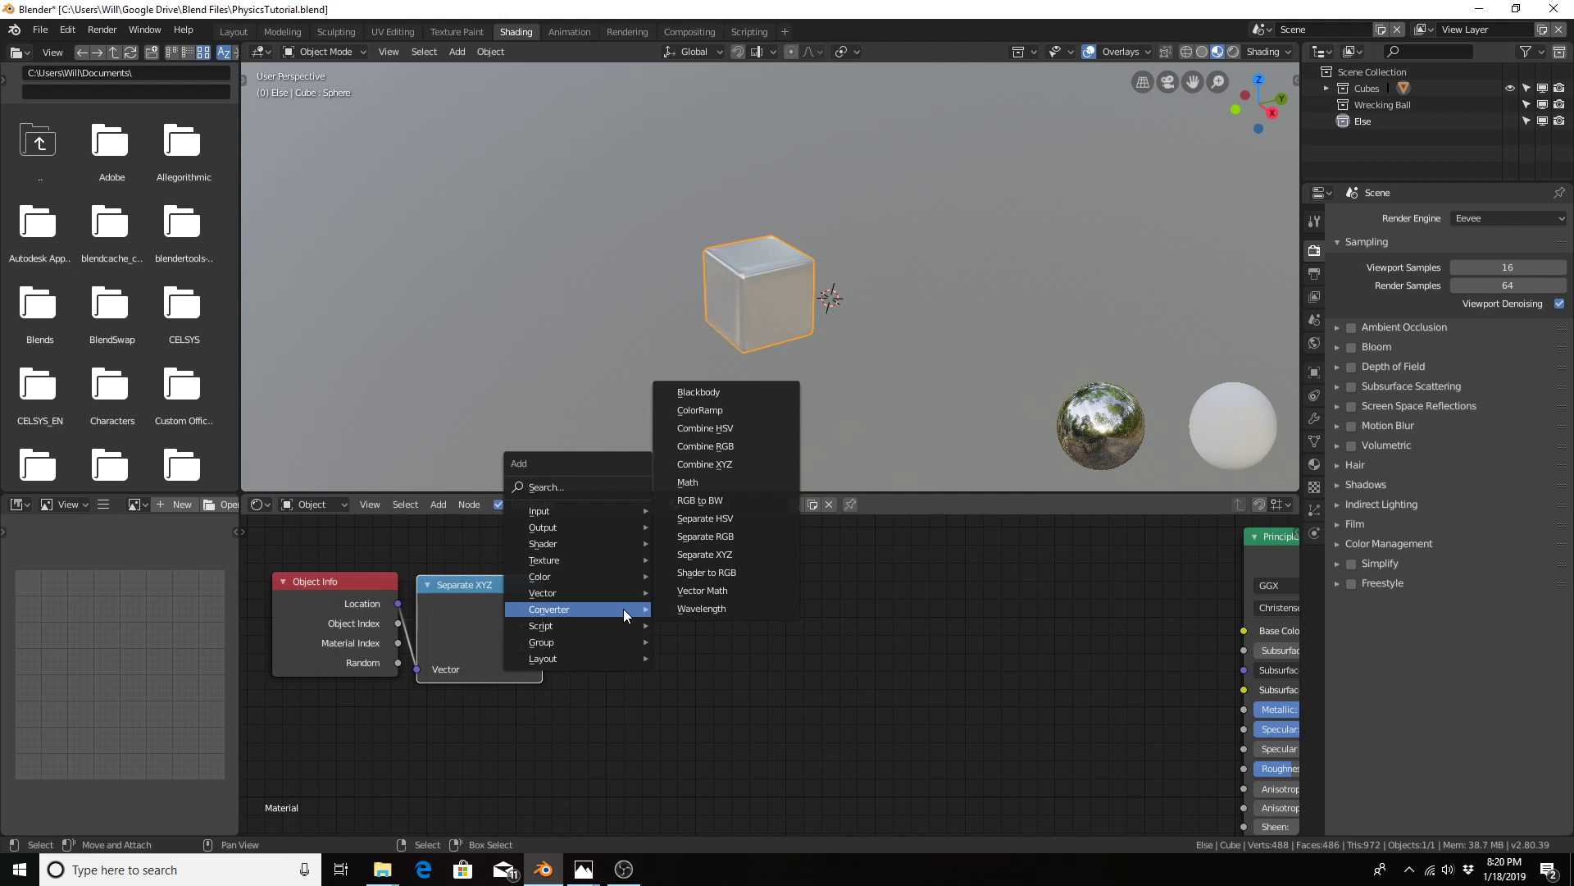
click(701, 483)
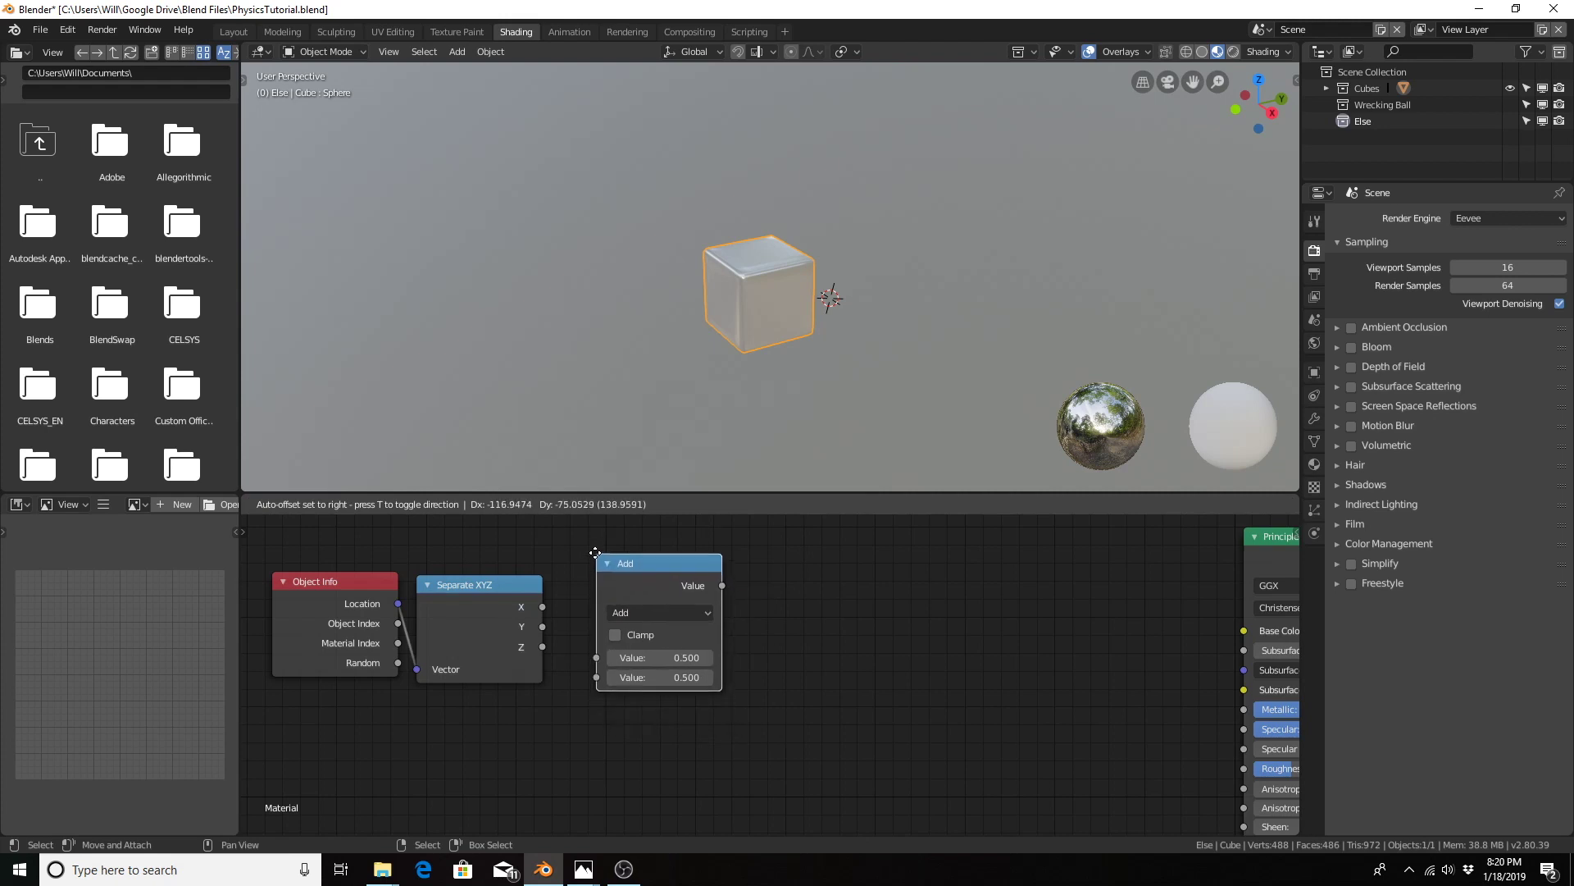
click(594, 552)
key(shift+d)
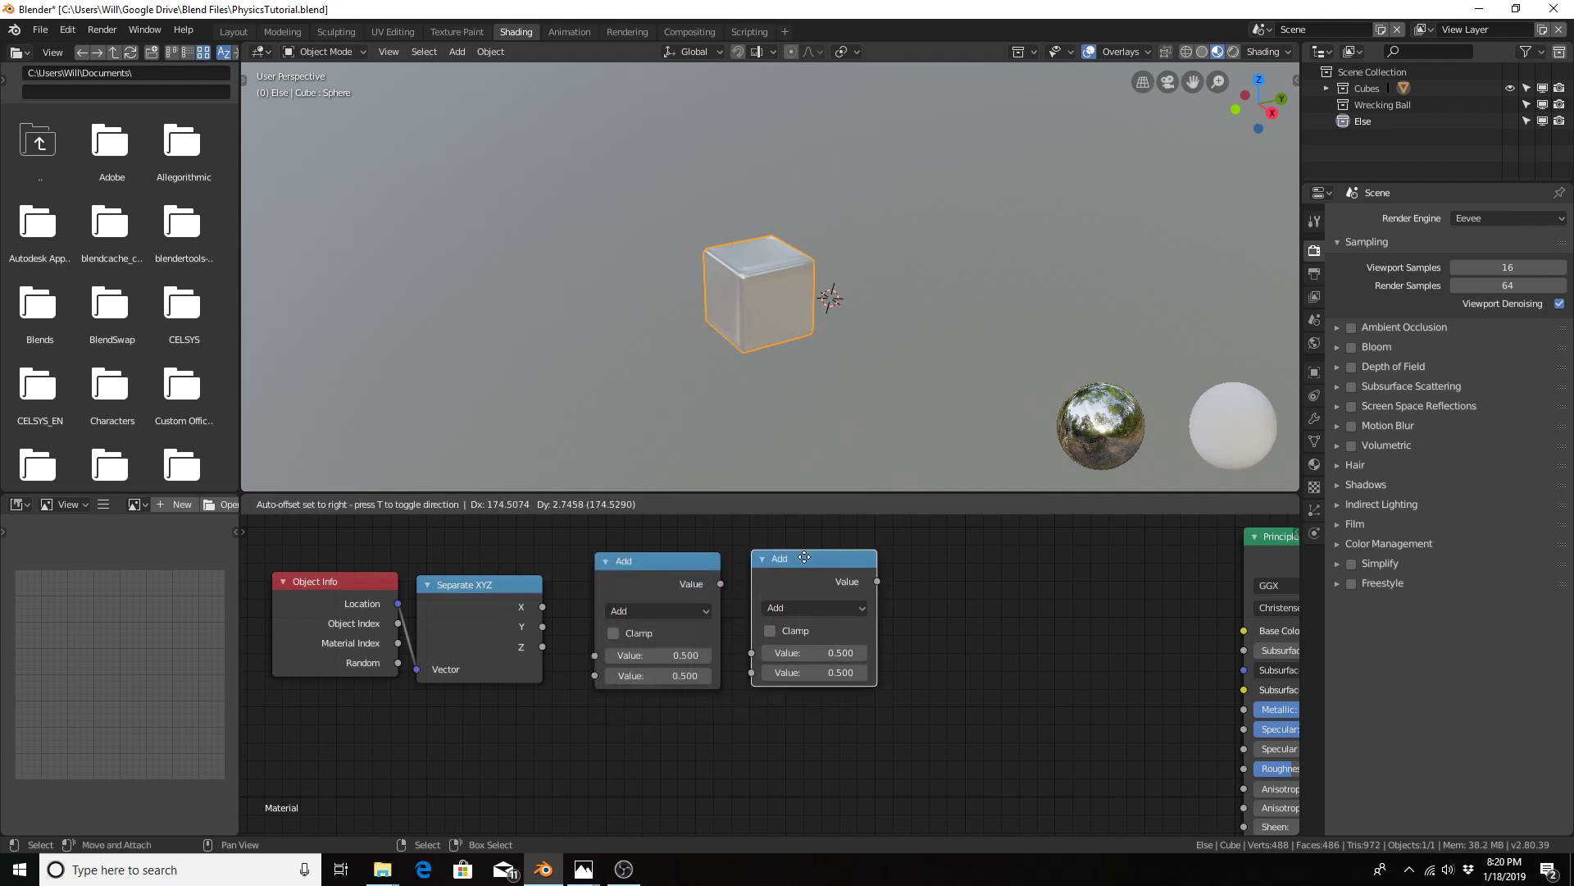
click(803, 555)
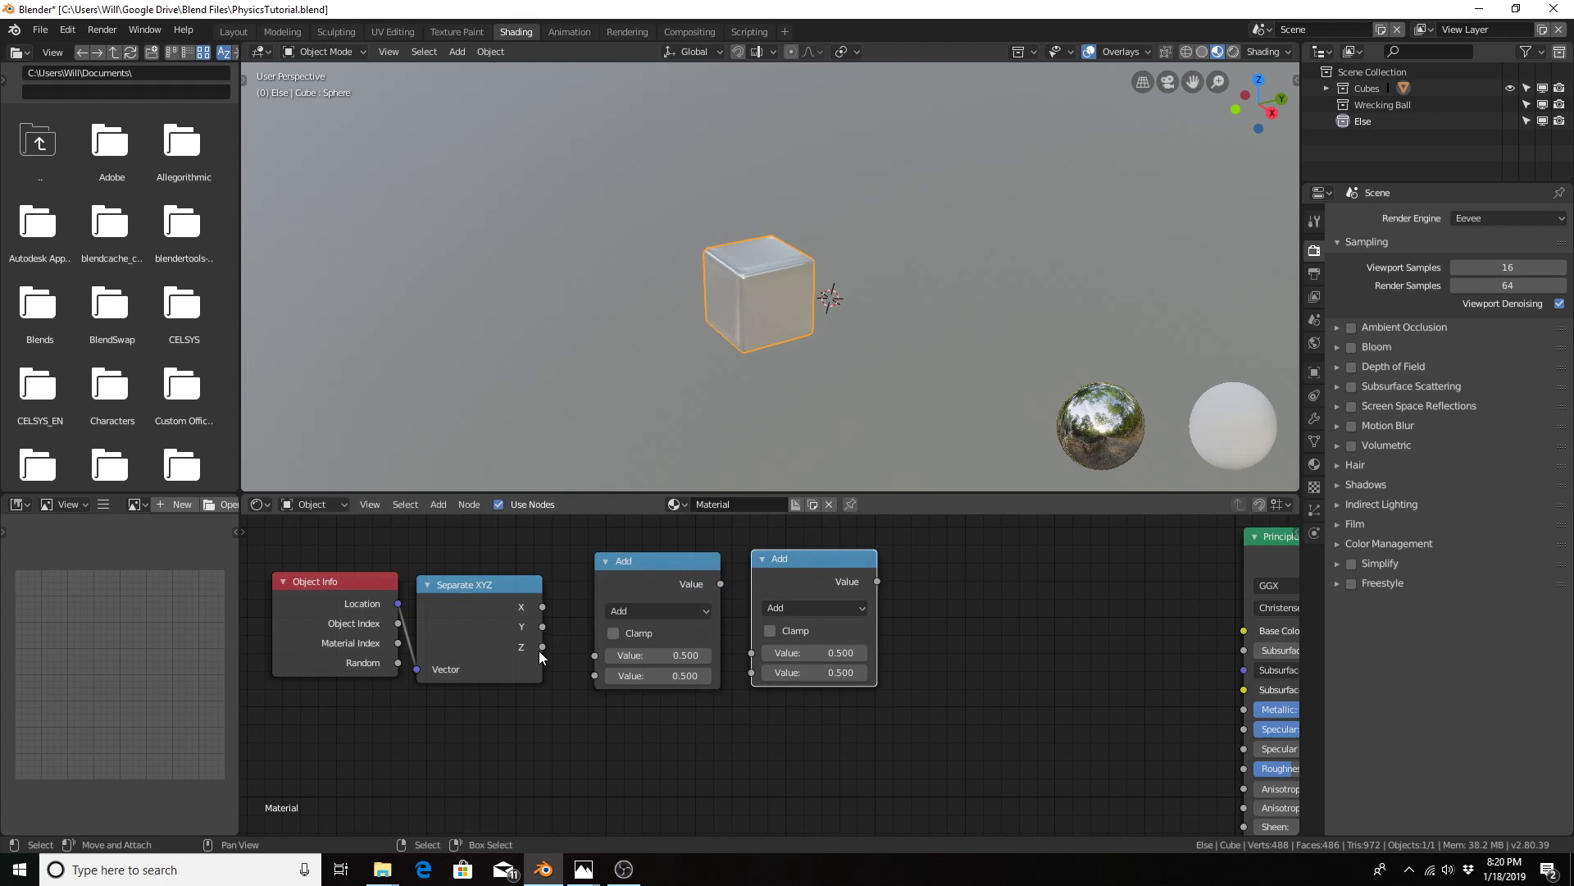
Step: Connect the Separate XYZ node's Z output to the first Math node and make it Multiply by 0.1
drag(543, 646, 555, 638)
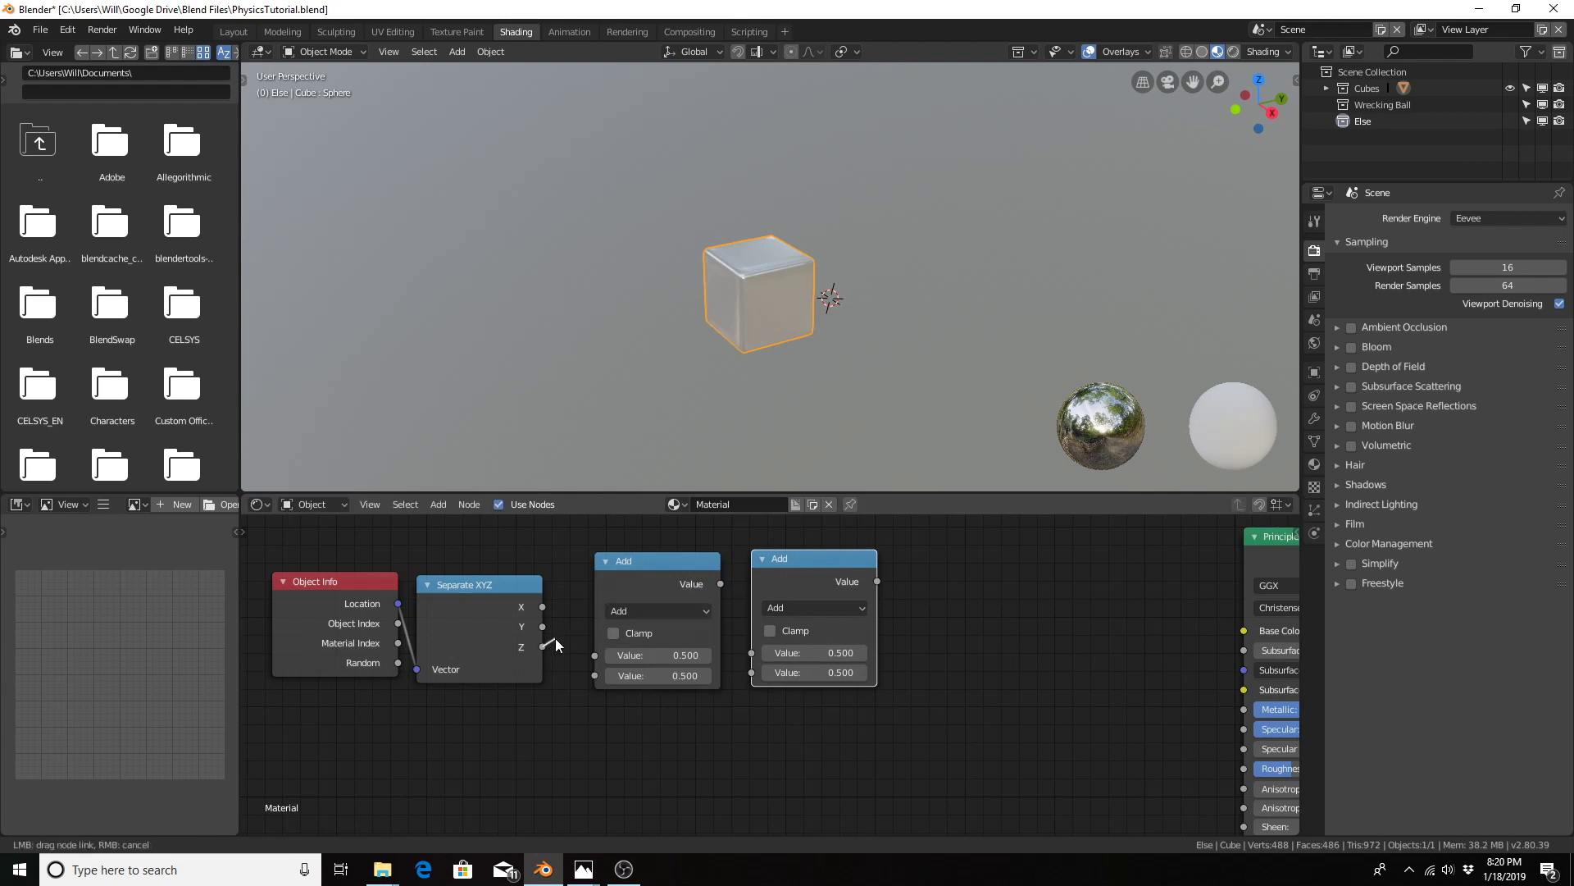
drag(598, 661, 598, 661)
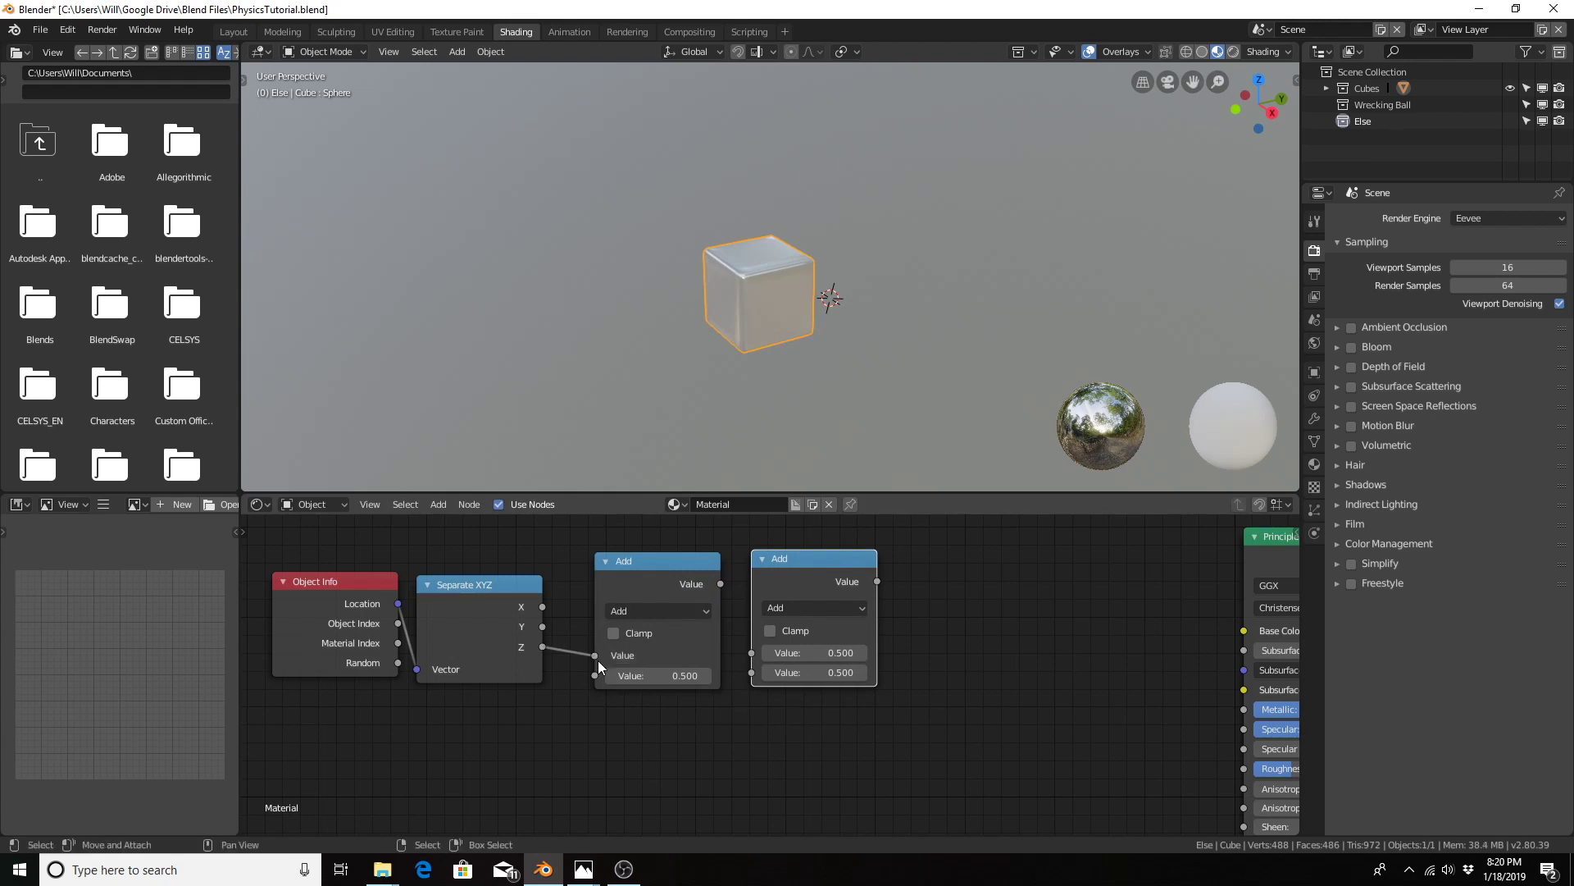
click(657, 613)
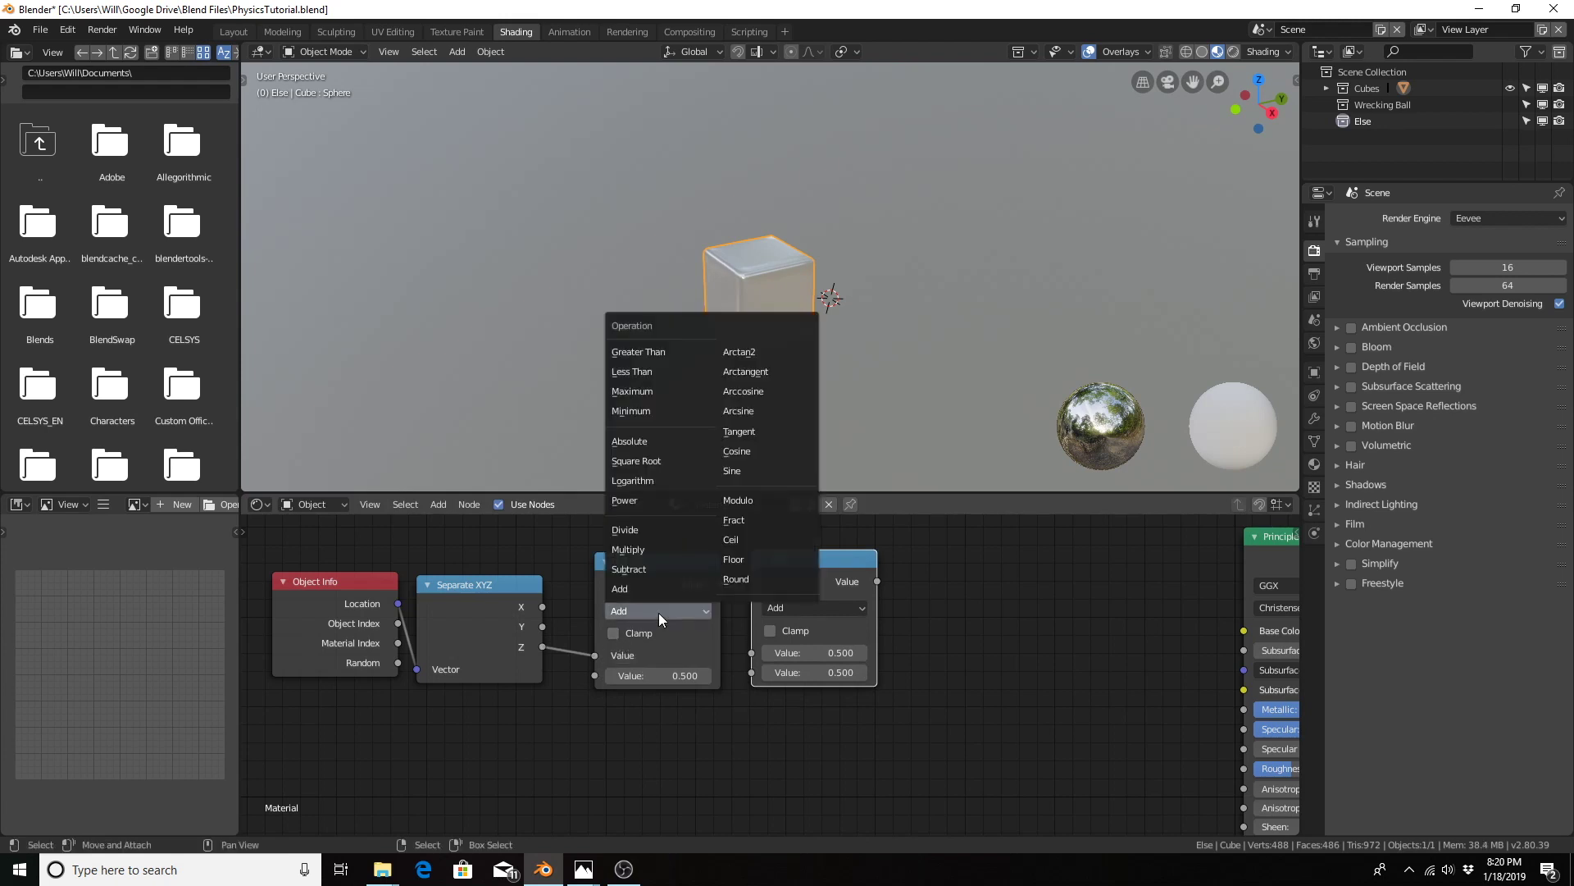
click(646, 554)
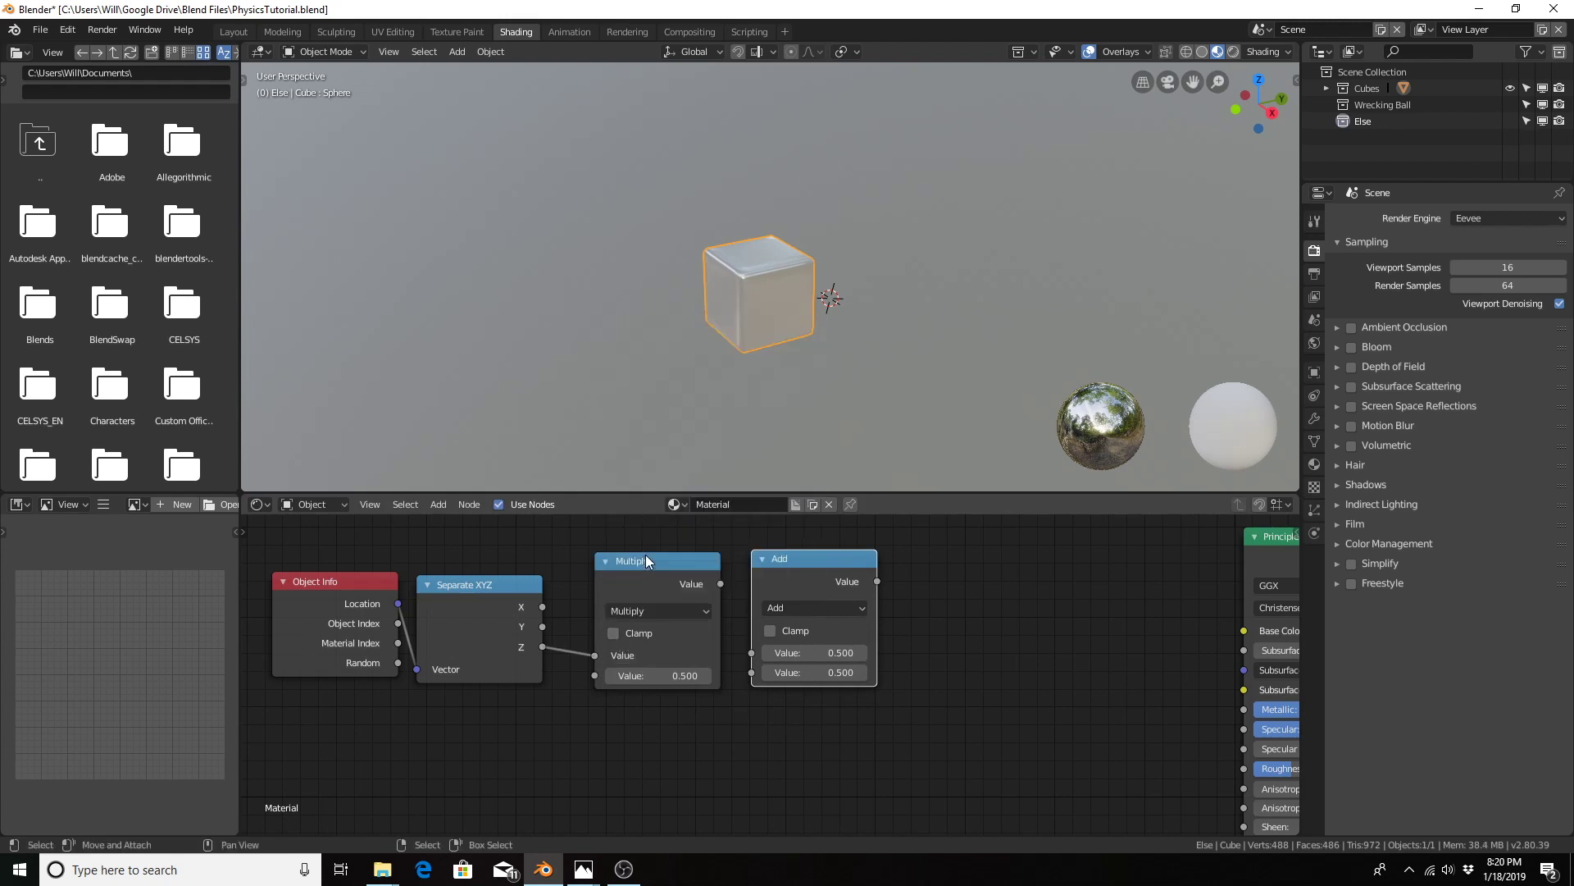
click(664, 675)
text(0.1)
key(Return)
Step: Connect the Multiply result to the Add node's first Value and place a ColorRamp node after the Add node
drag(720, 583, 725, 582)
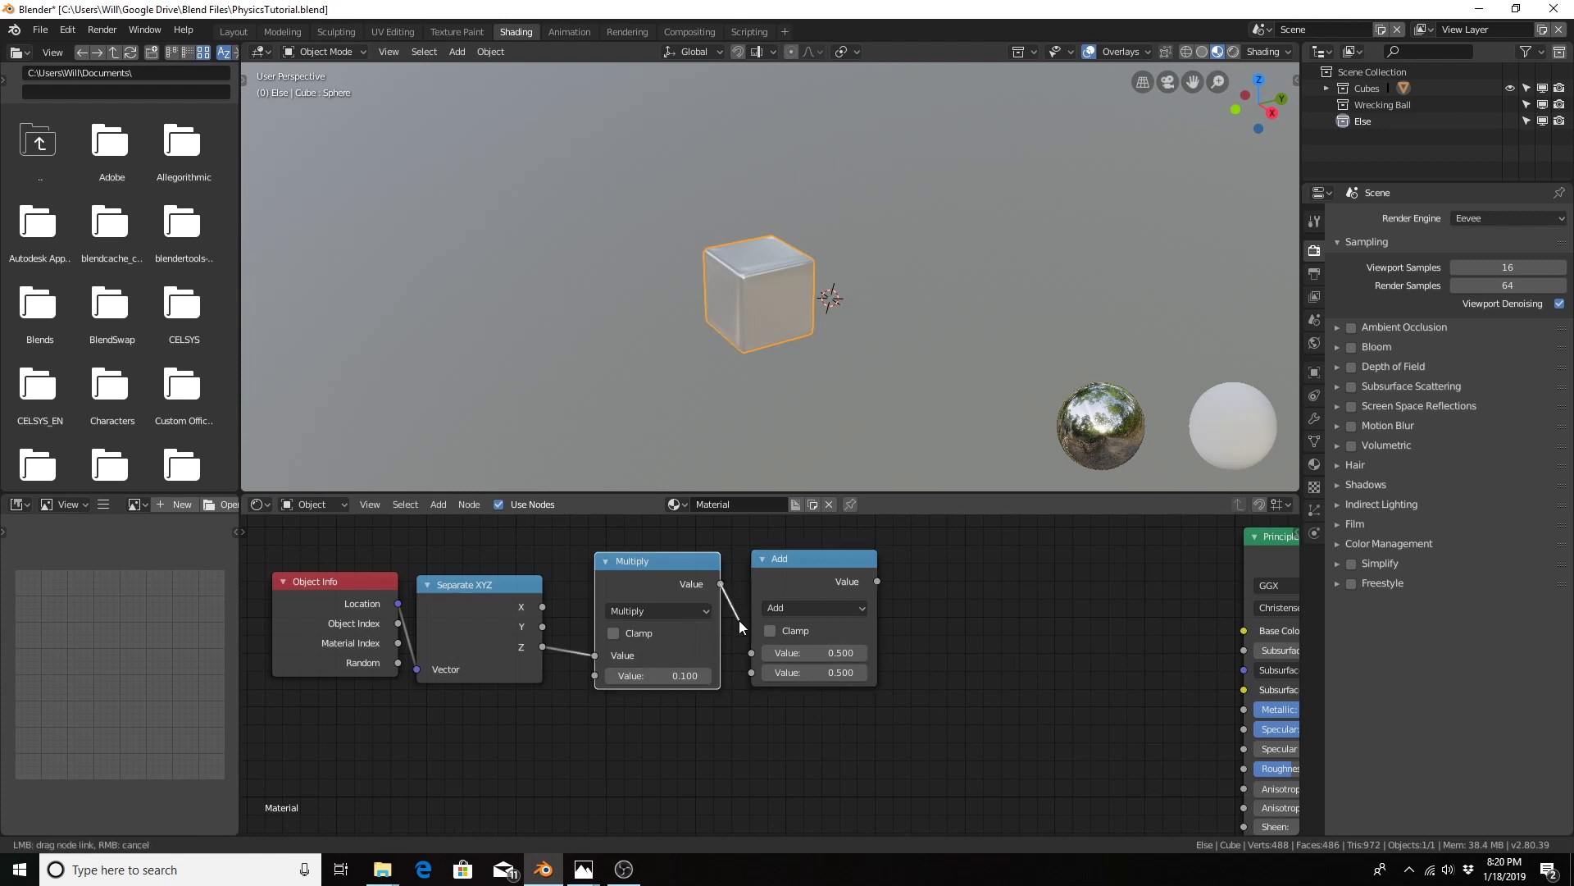
drag(751, 653, 751, 653)
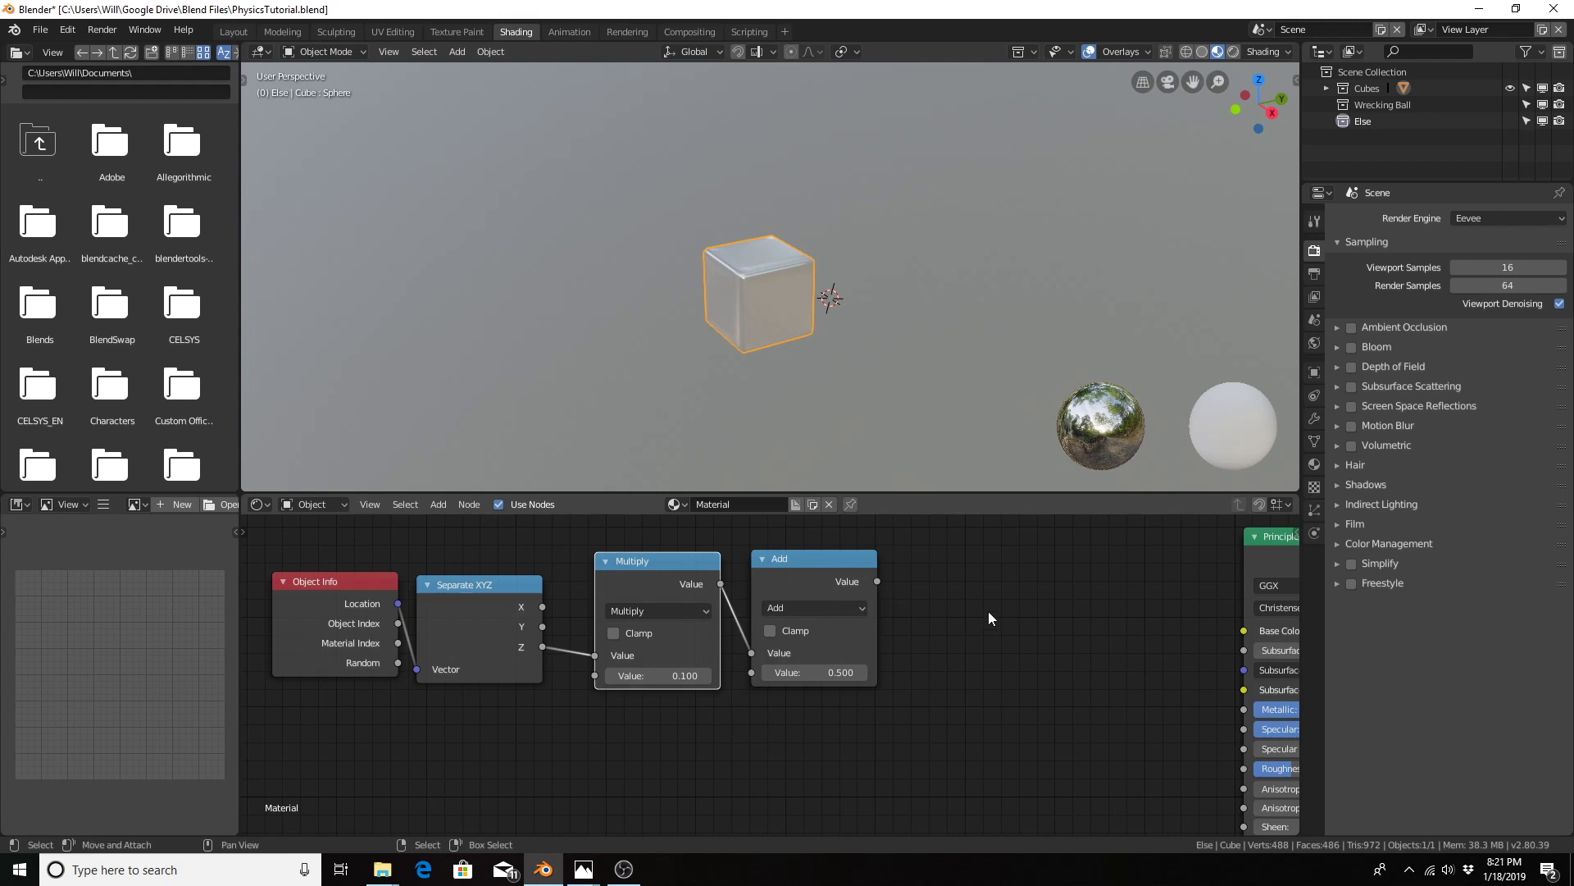
key(shift+a)
mouse_move(961, 602)
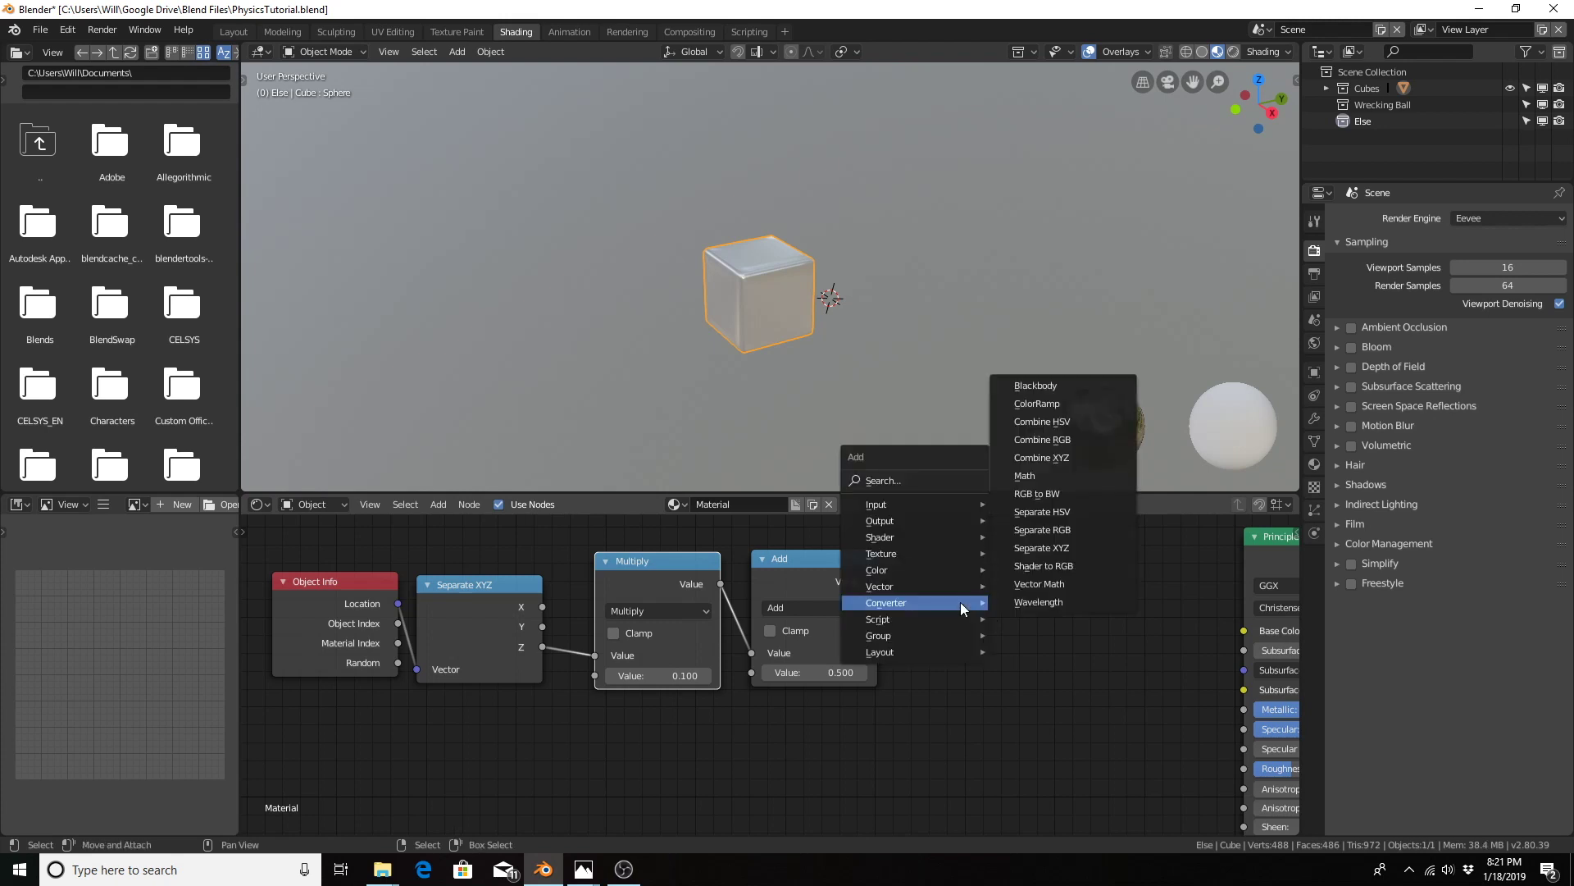
click(1066, 403)
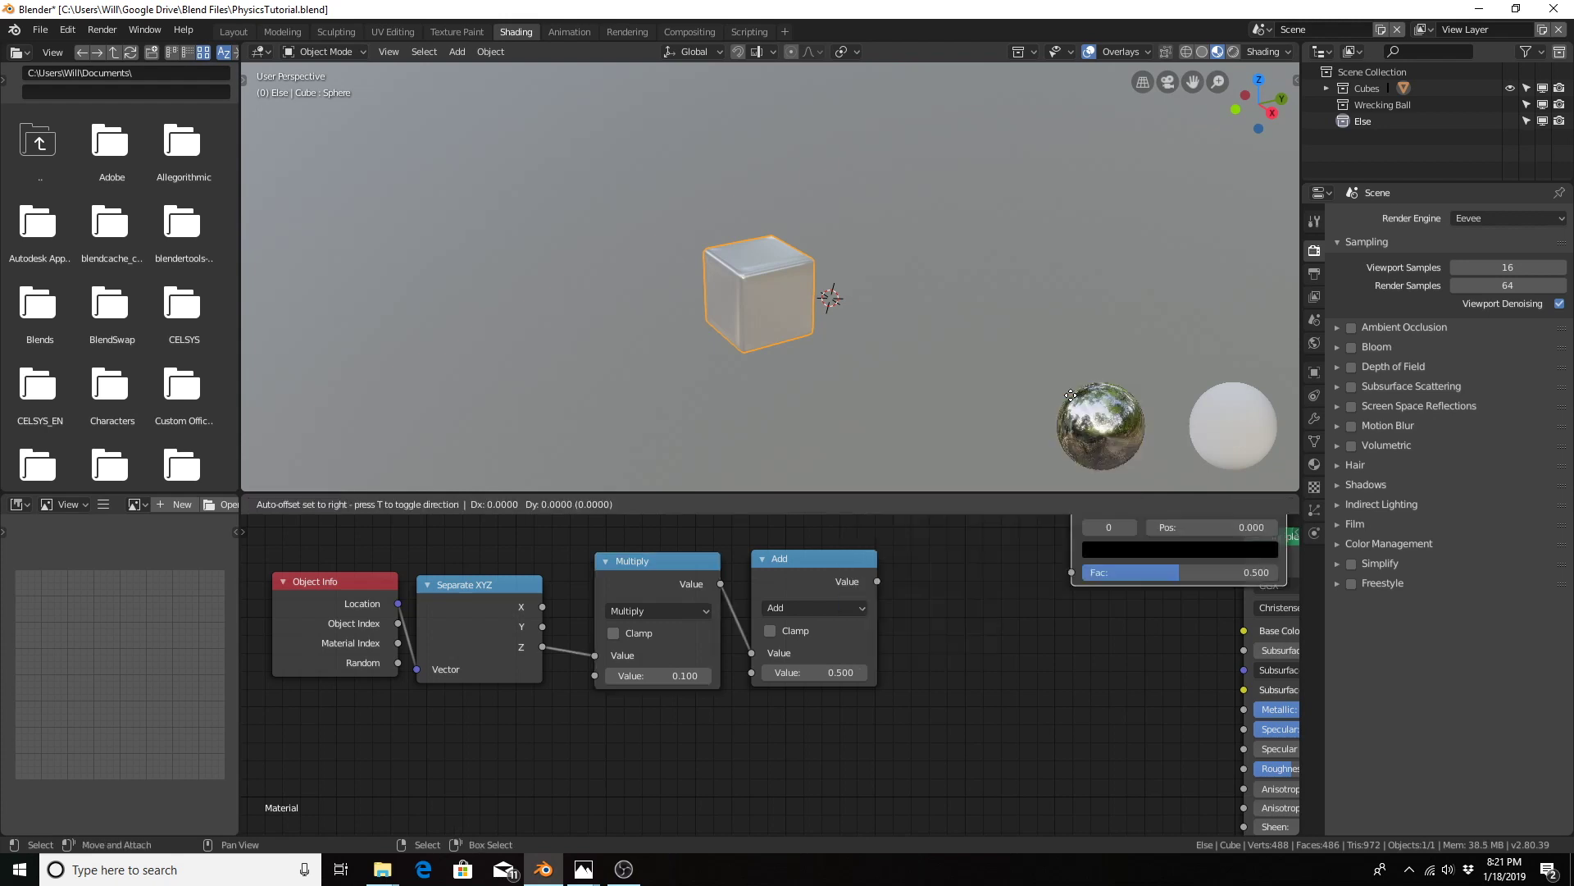
click(906, 531)
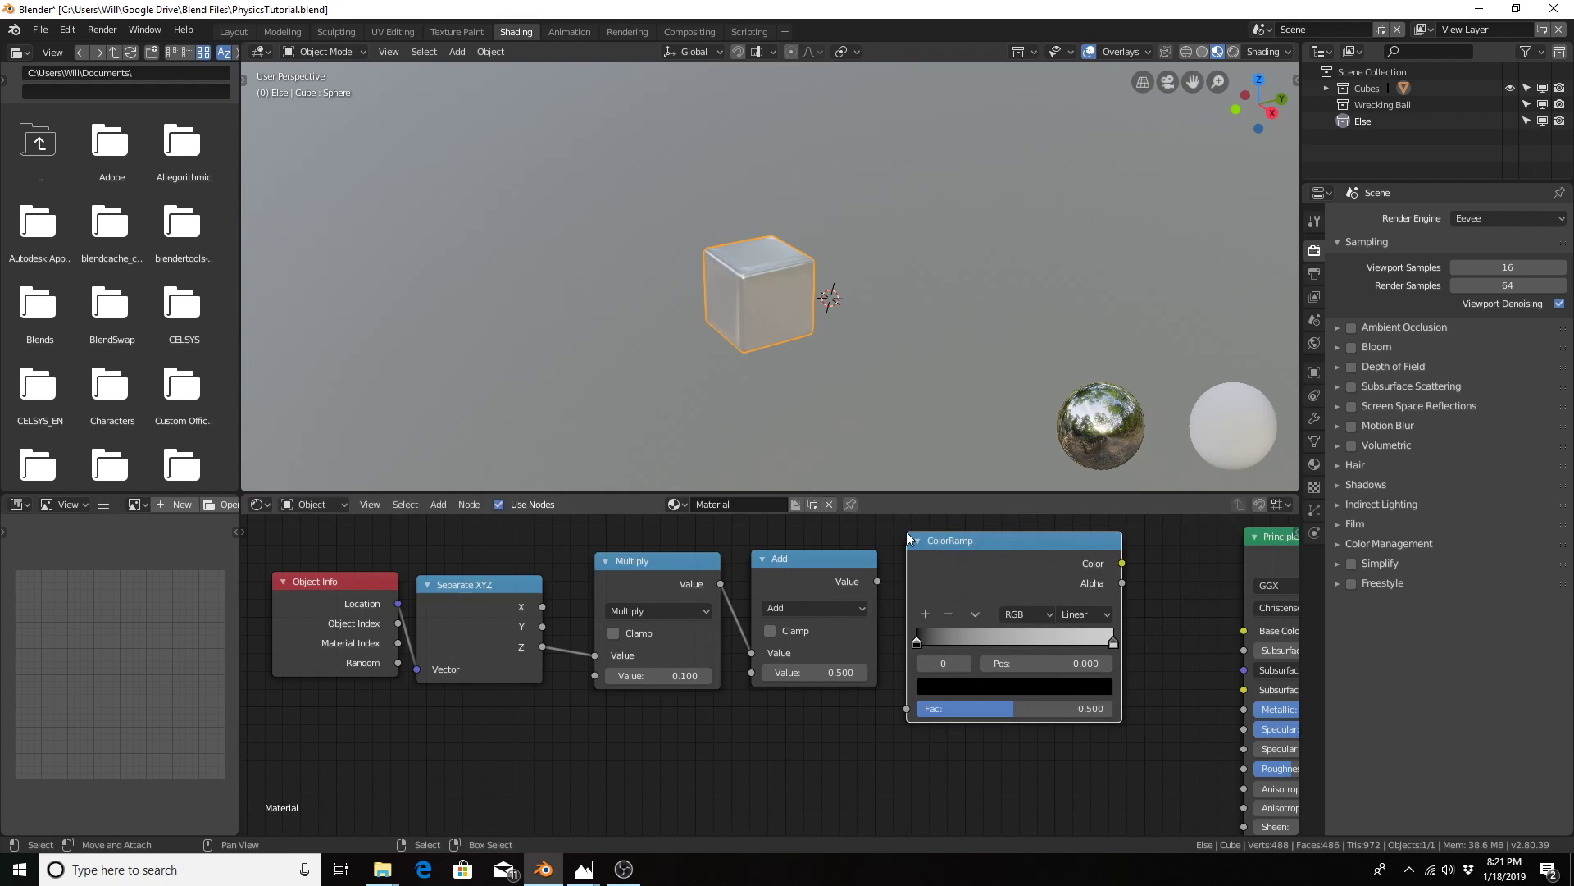
Step: Connect the Add node's Value to the ColorRamp's Fac and the ramp's Color to the Principled BSDF's Base Color
middle_drag(873, 727, 679, 747)
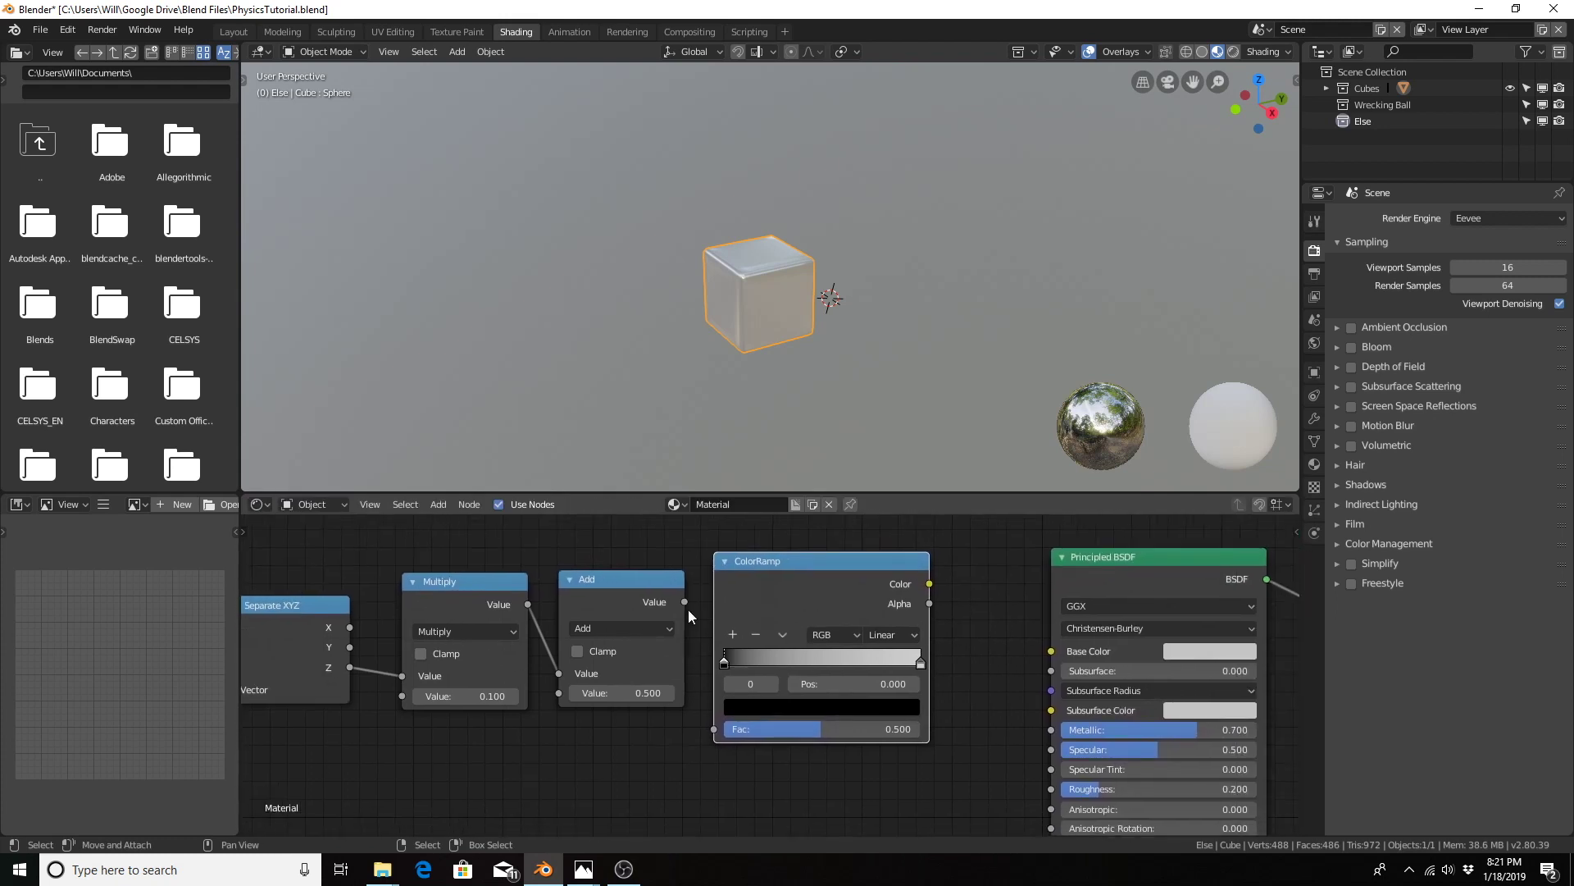
drag(689, 603, 724, 724)
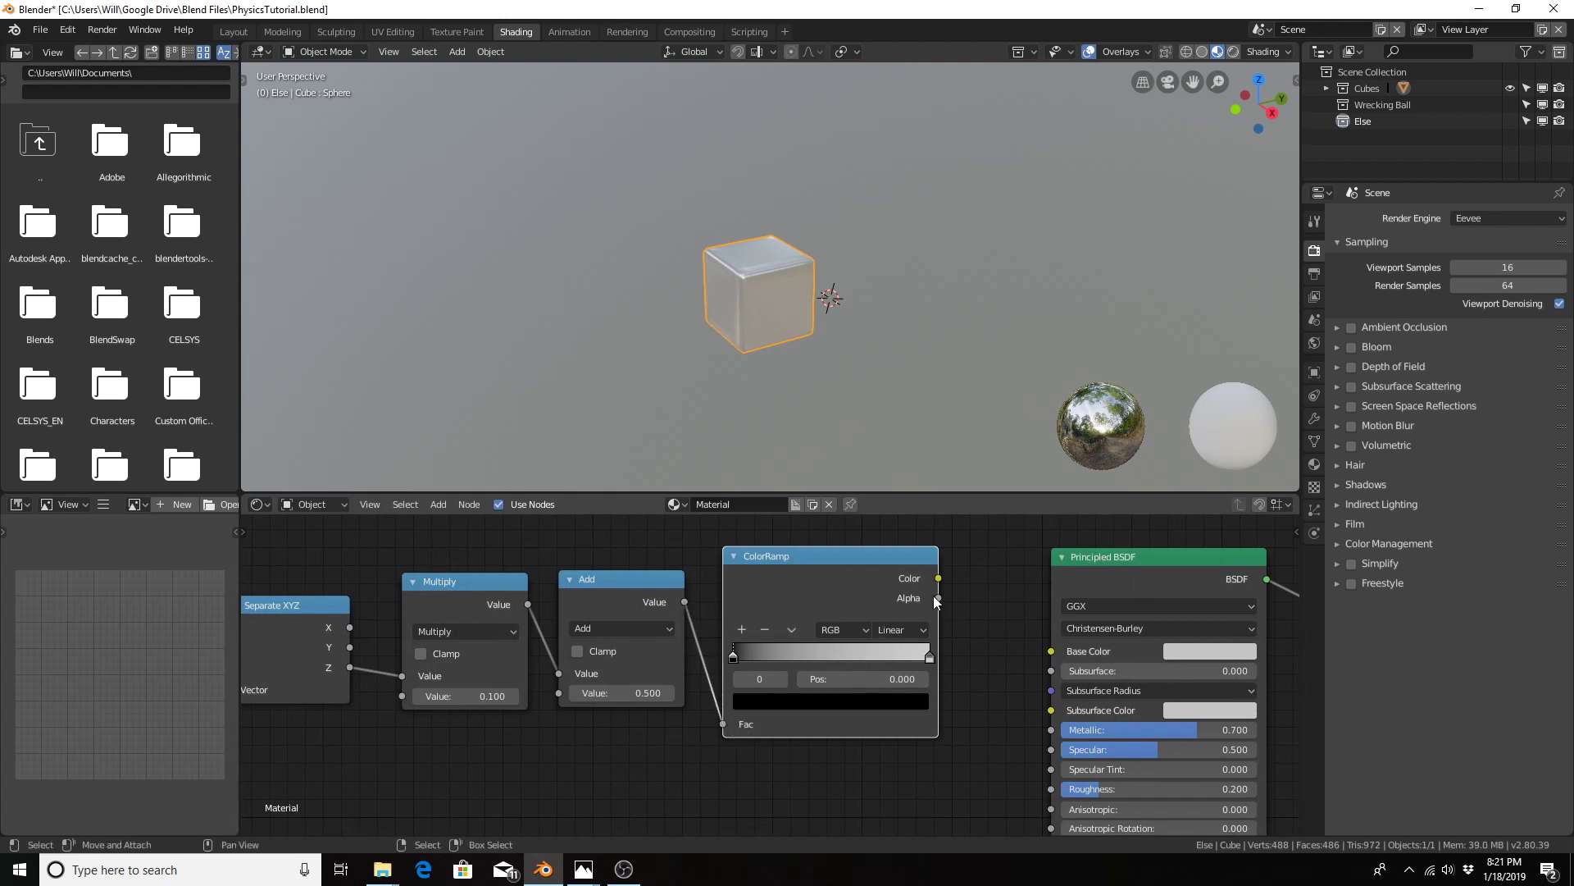
drag(938, 578, 943, 576)
drag(1009, 660, 1061, 654)
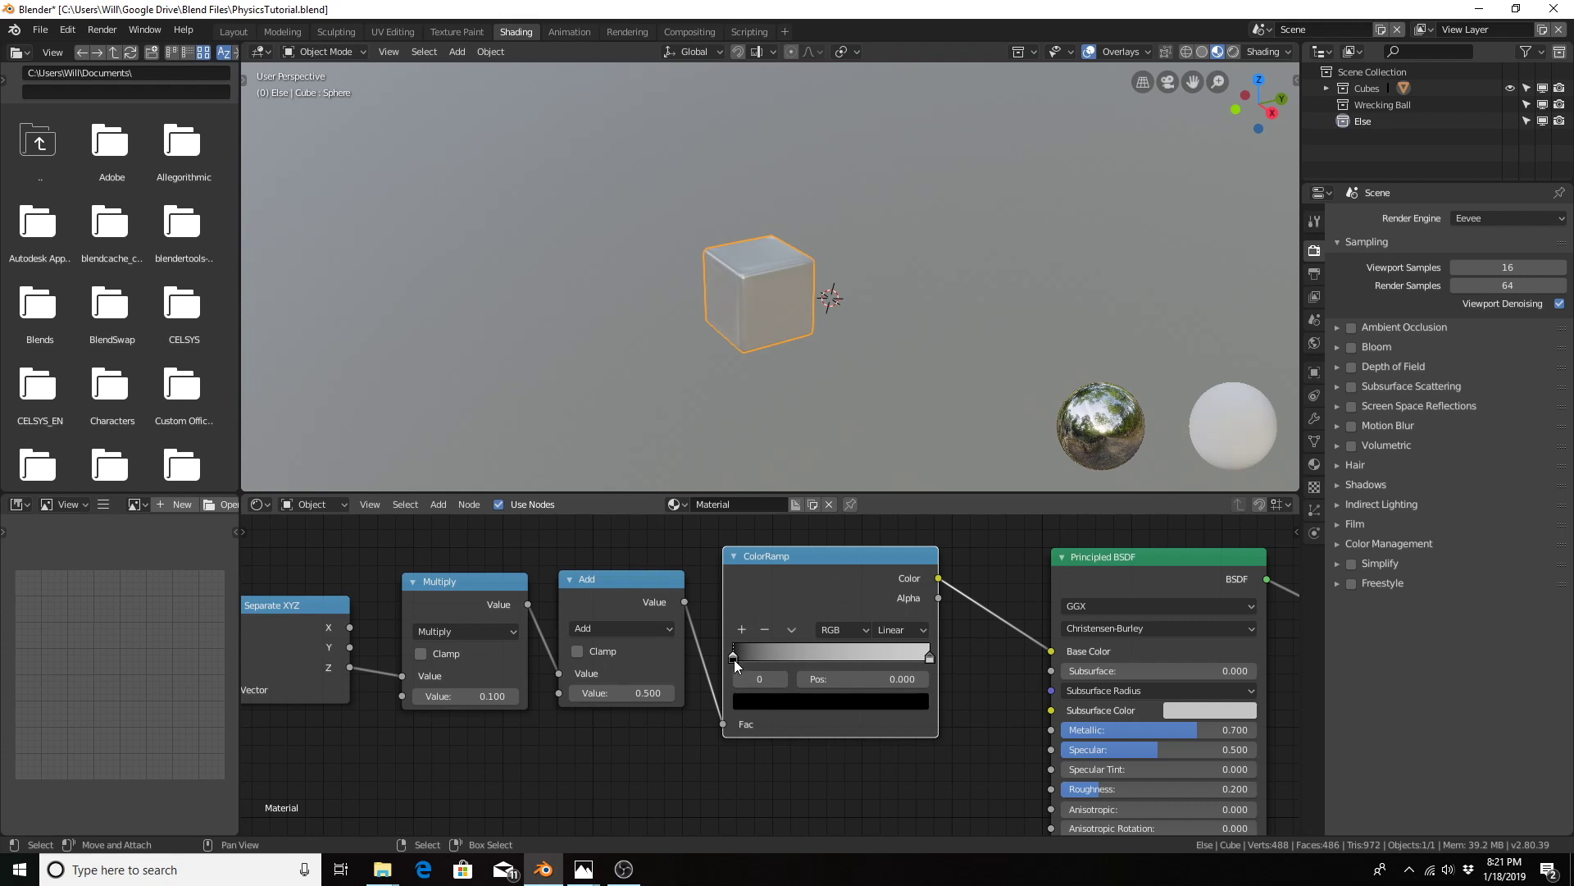
Step: Set the ColorRamp's first stop to a bright, saturated red
click(764, 704)
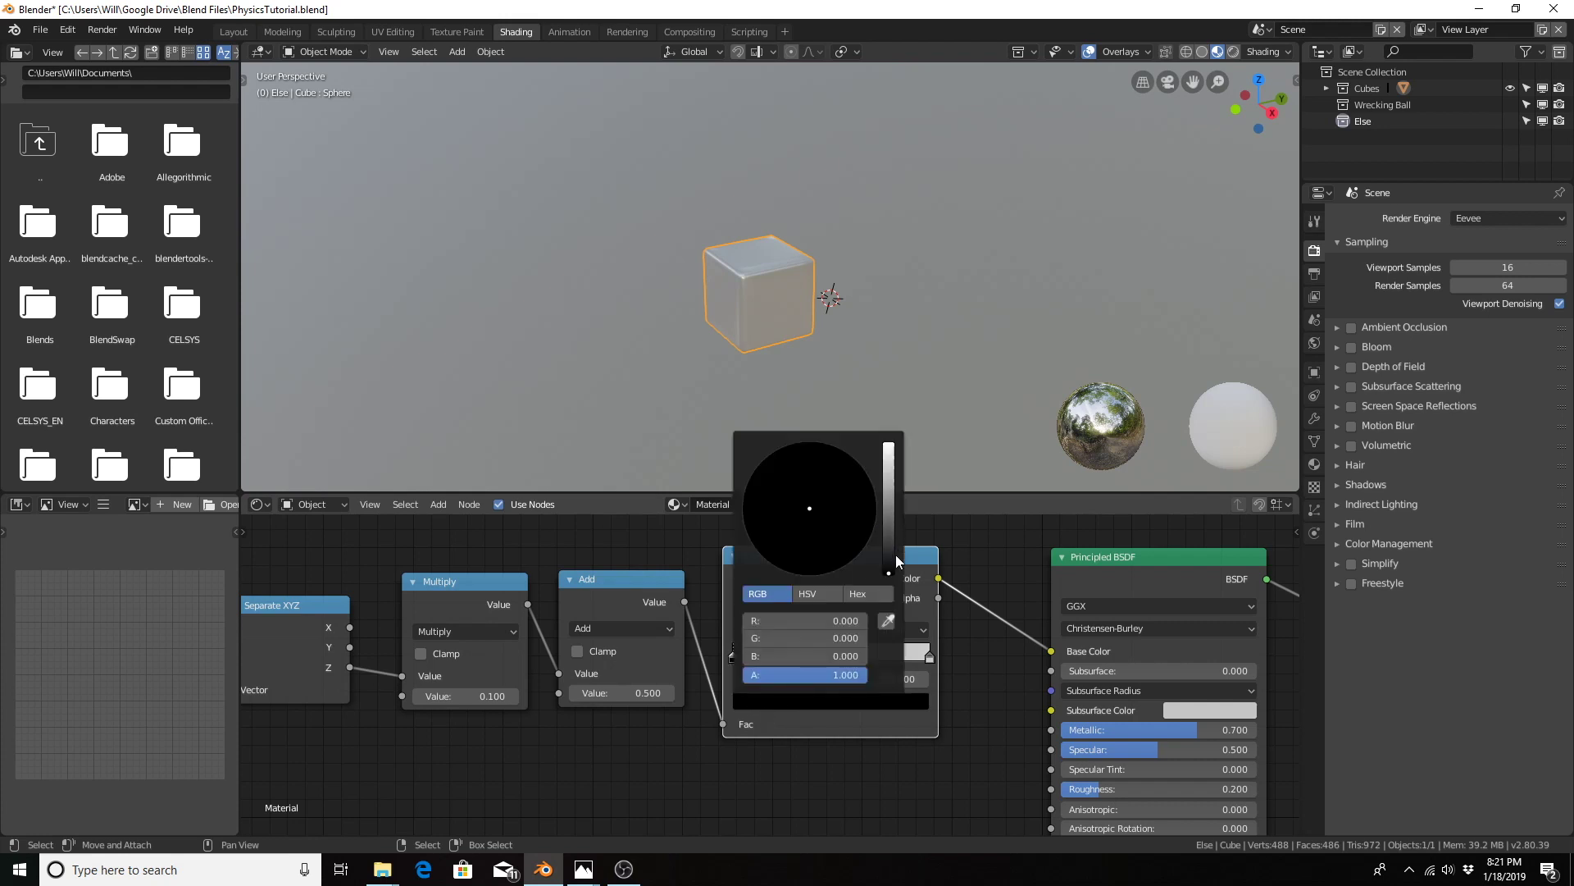
drag(889, 573, 888, 453)
mouse_move(789, 504)
mouse_down()
mouse_move(788, 578)
mouse_move(808, 573)
mouse_up()
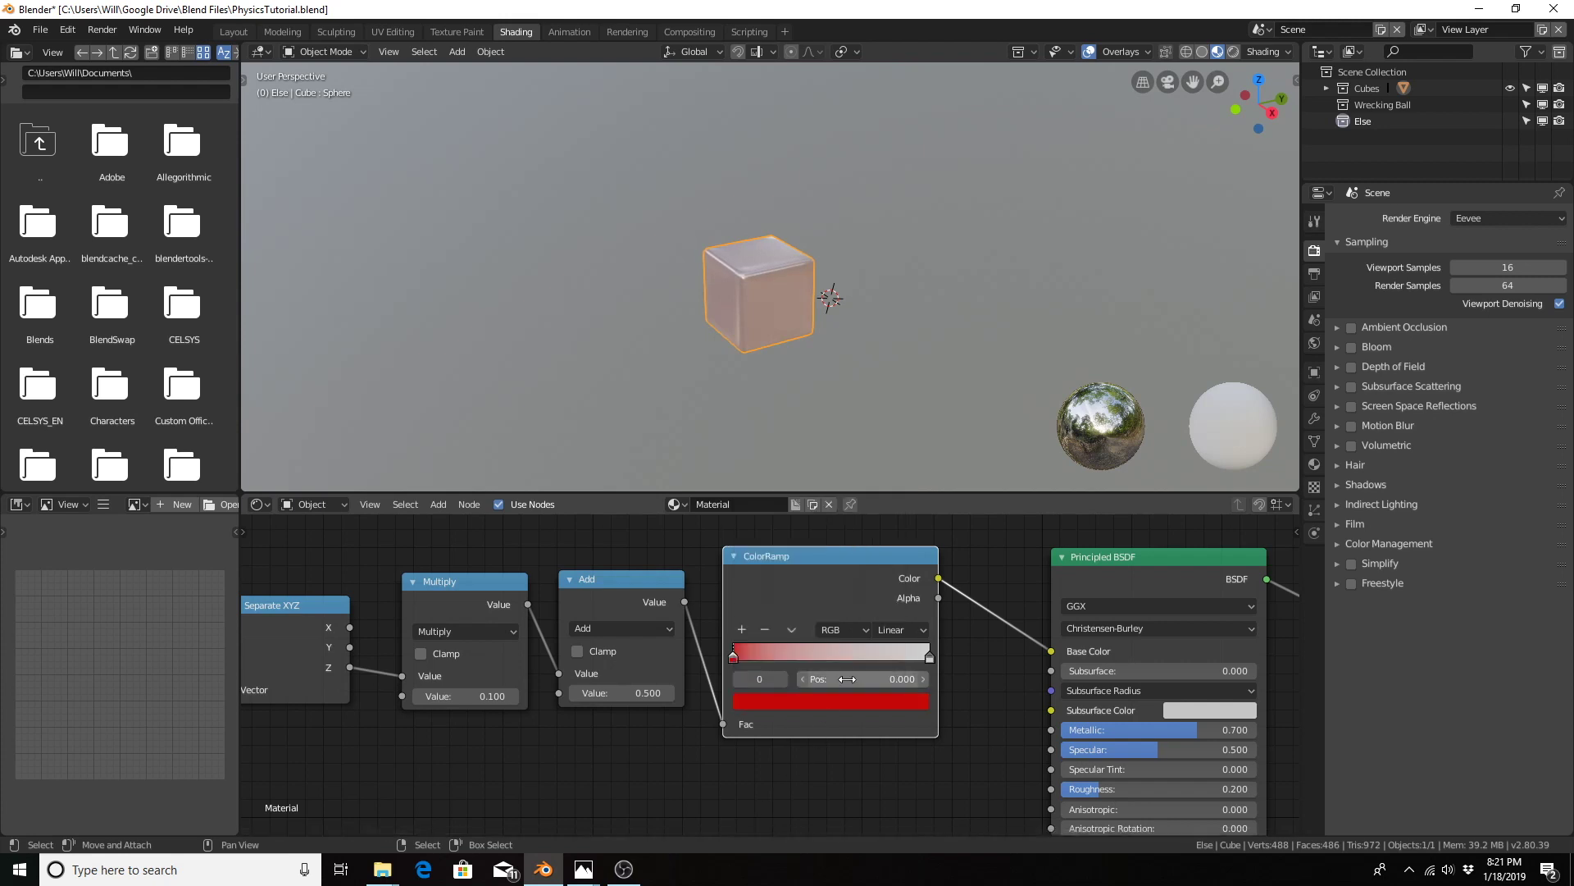
Step: Set the ColorRamp's end stop, at position 1.000, to a saturated pinkish red
click(929, 658)
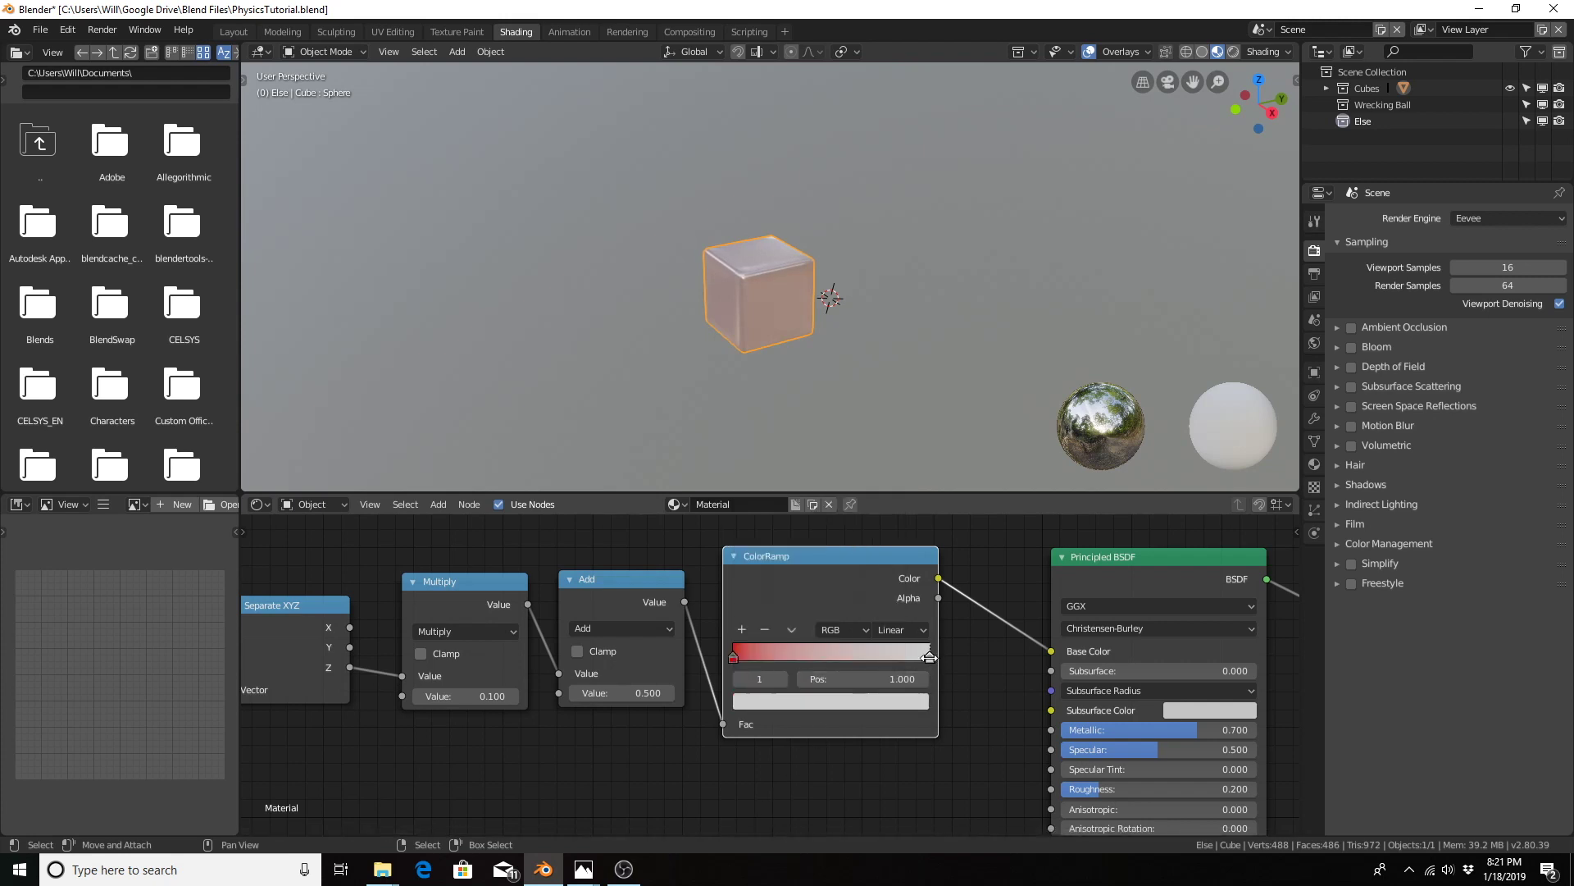
click(859, 707)
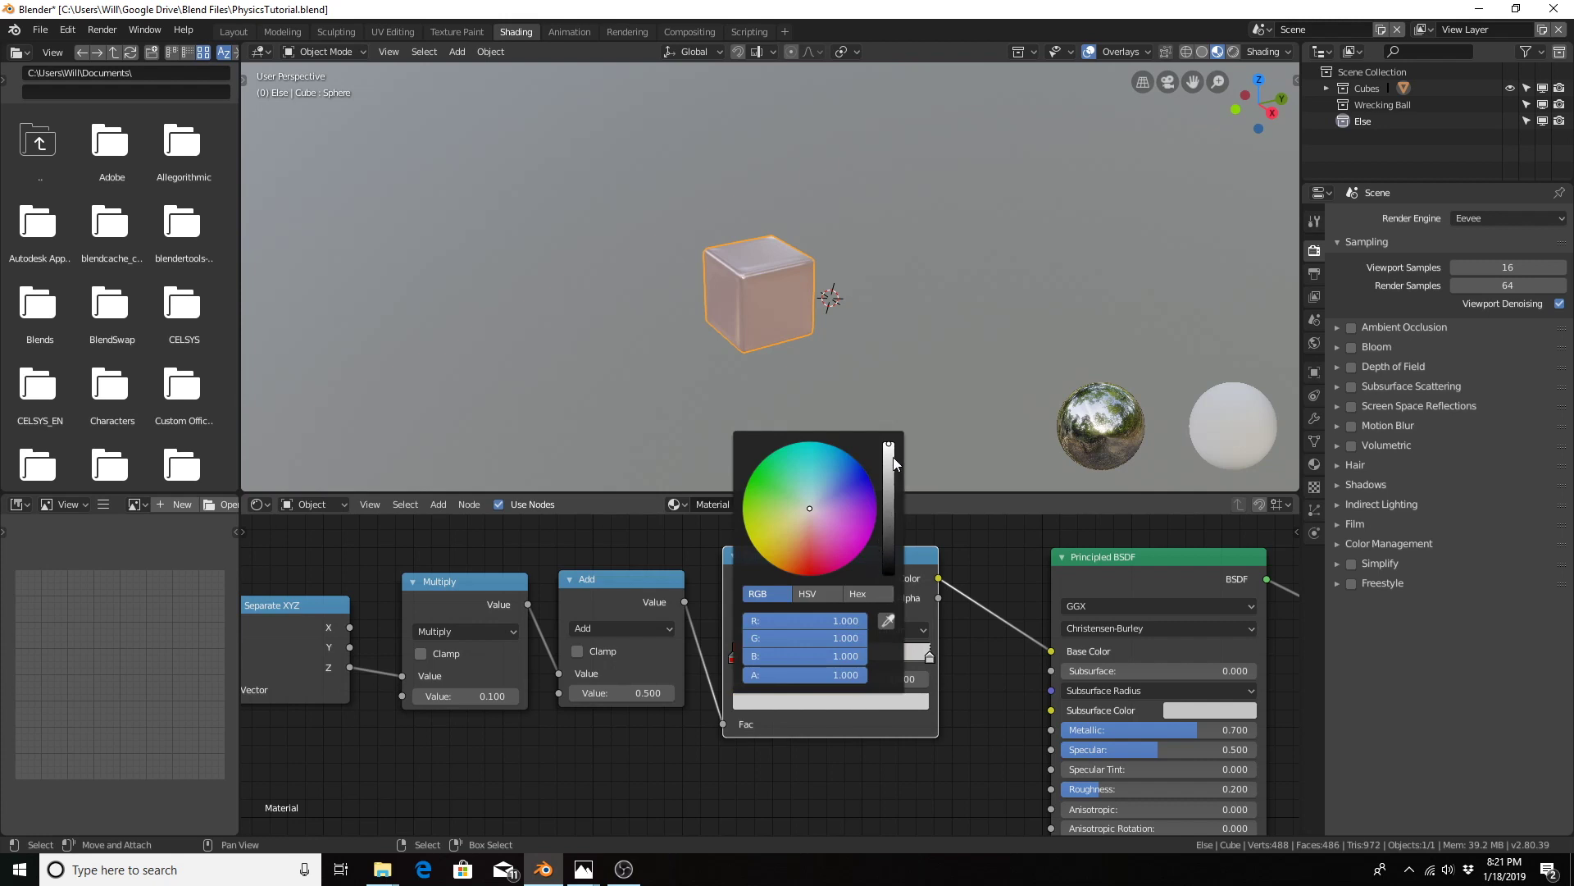
click(823, 565)
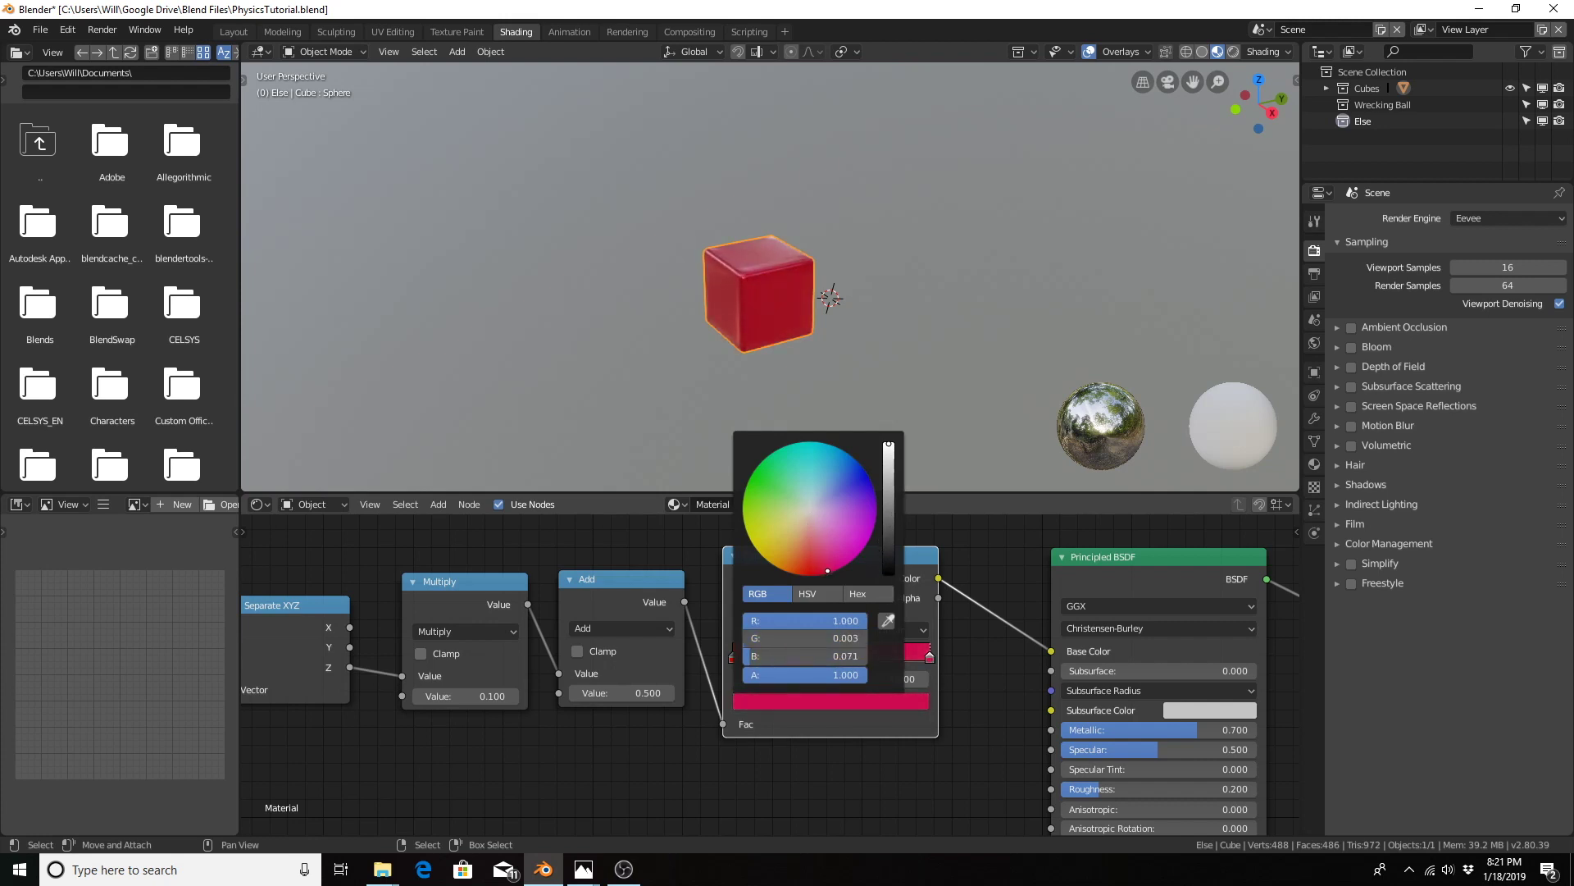
drag(828, 571, 834, 571)
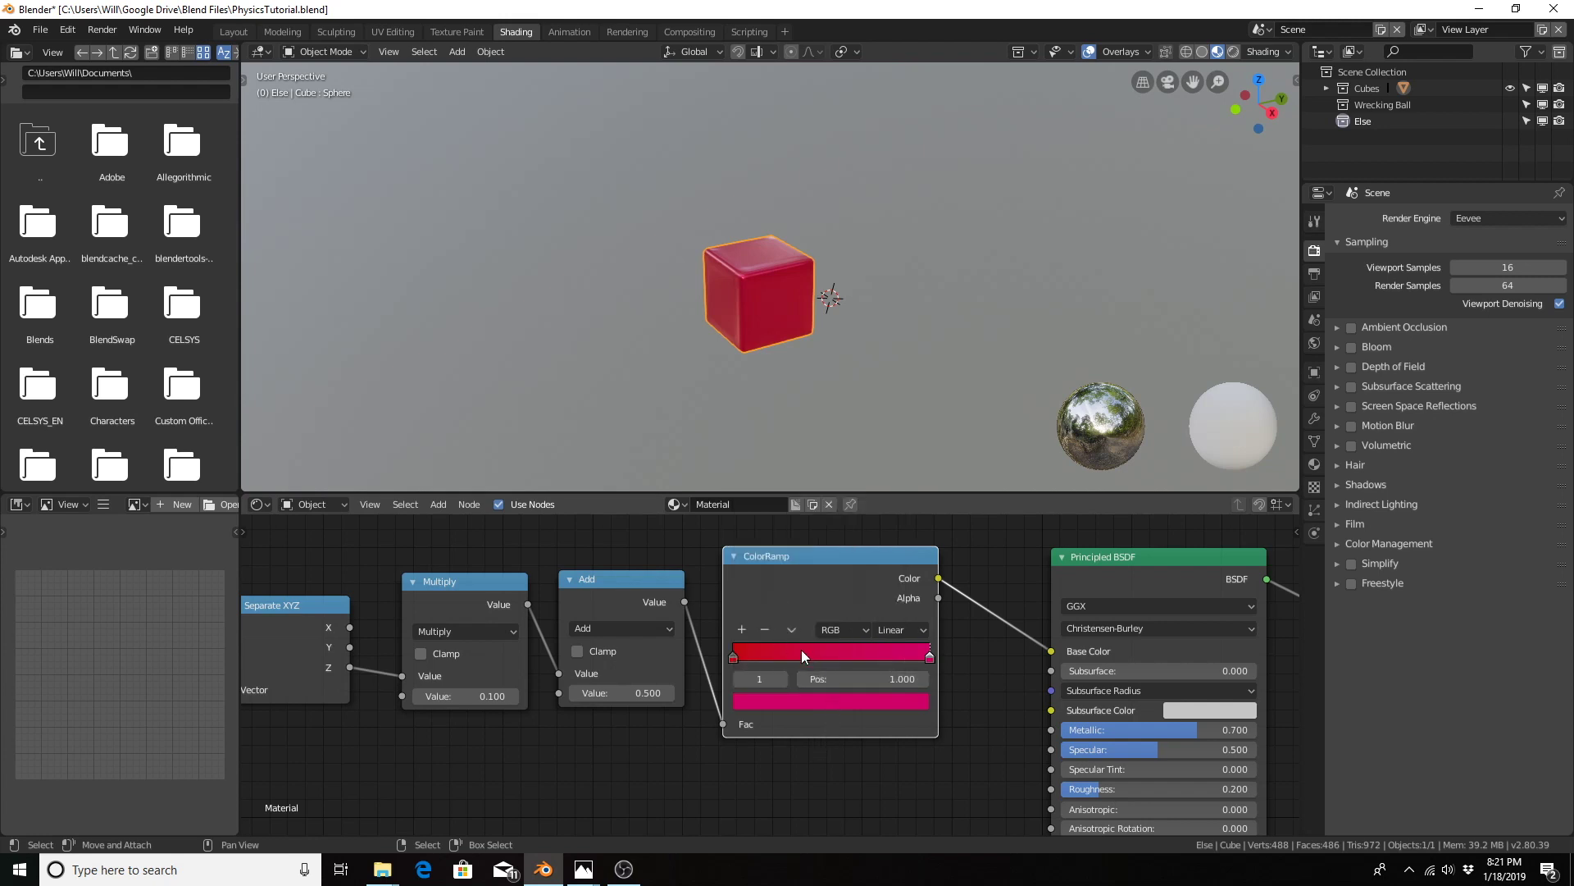
click(883, 700)
Step: Switch the ColorRamp's color mode to HSL and its color interpolation to Far
click(843, 633)
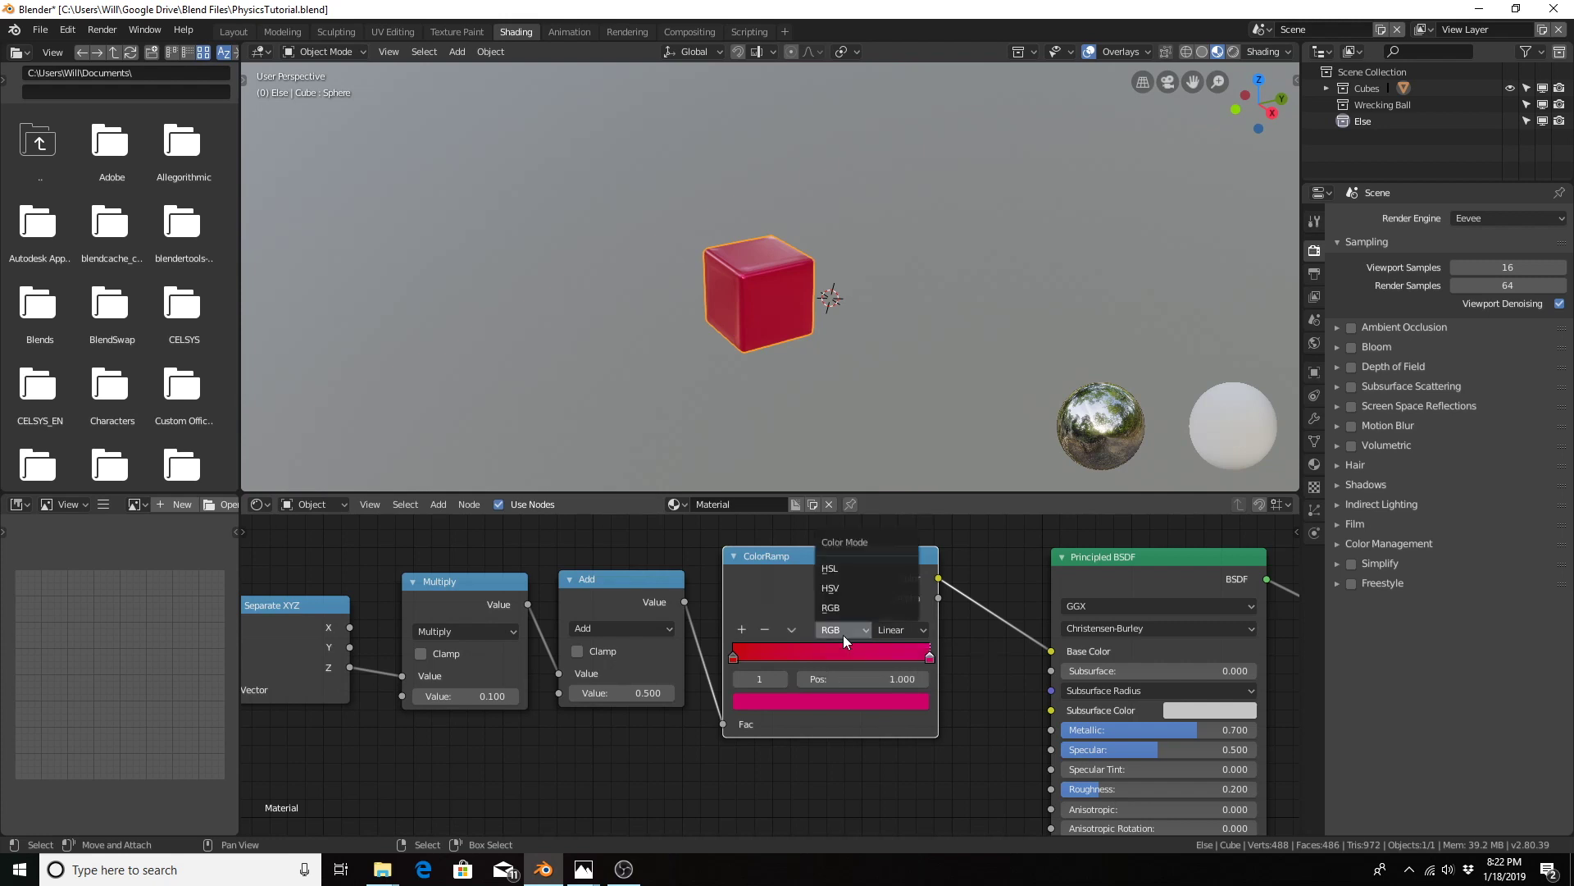
click(842, 570)
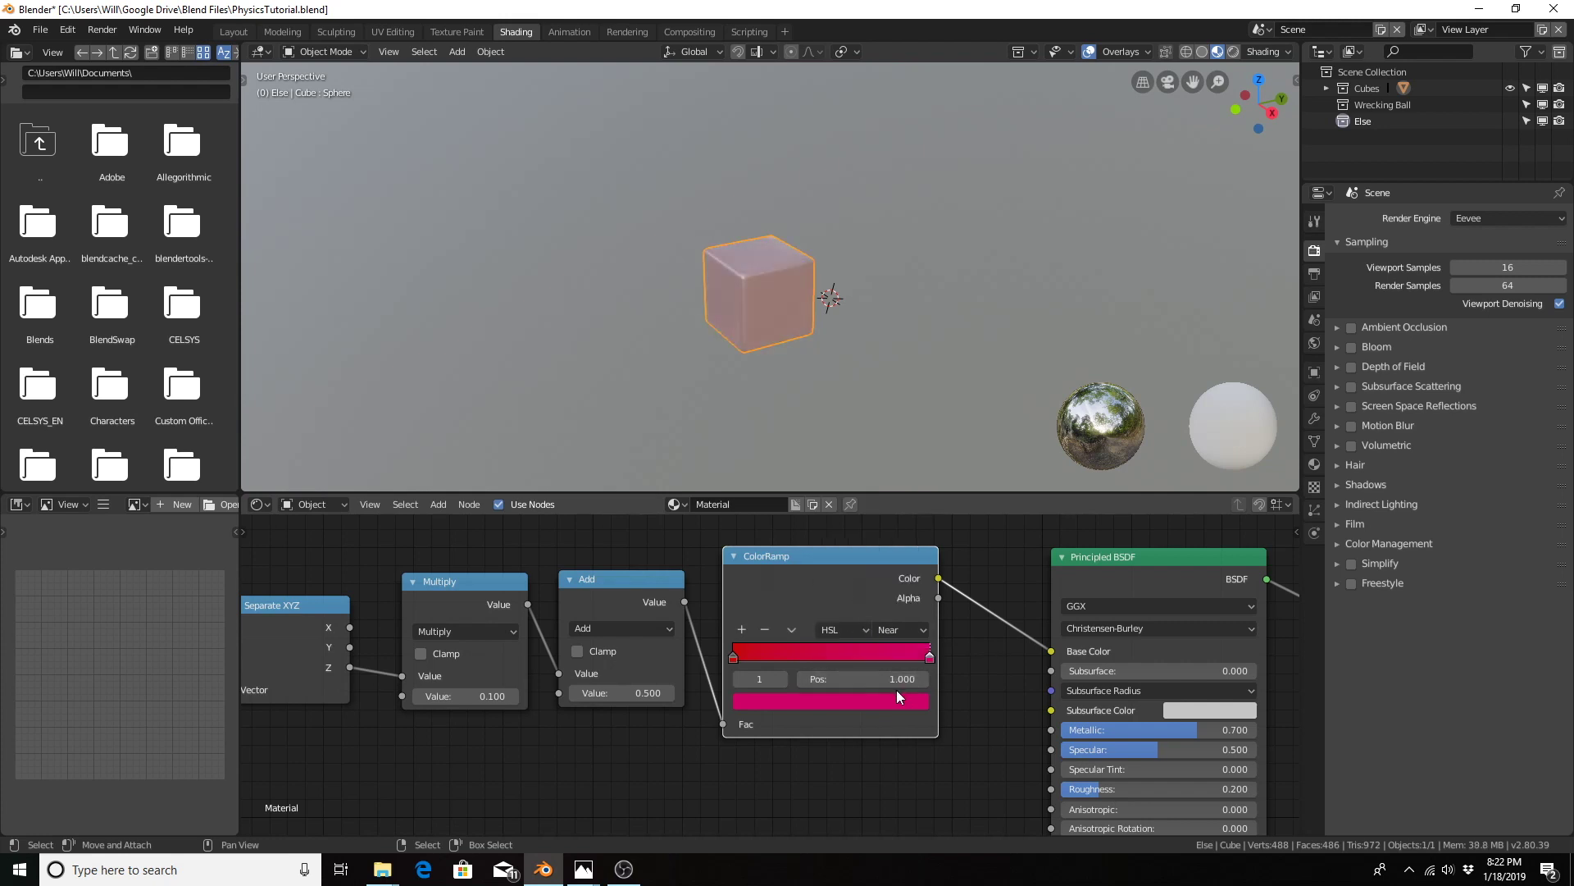
click(902, 626)
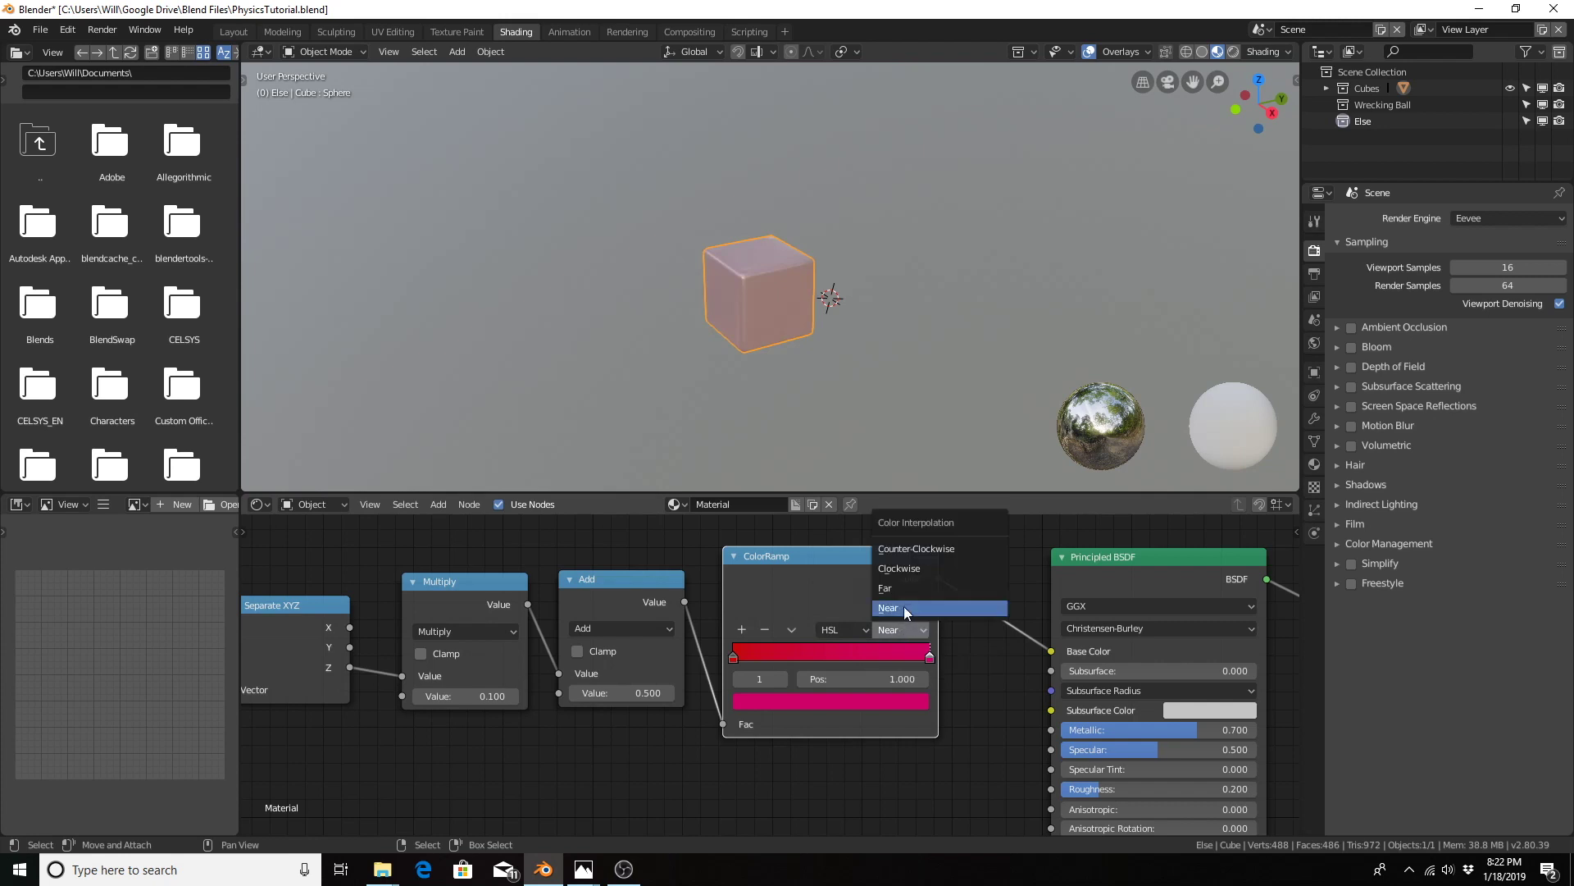
click(907, 594)
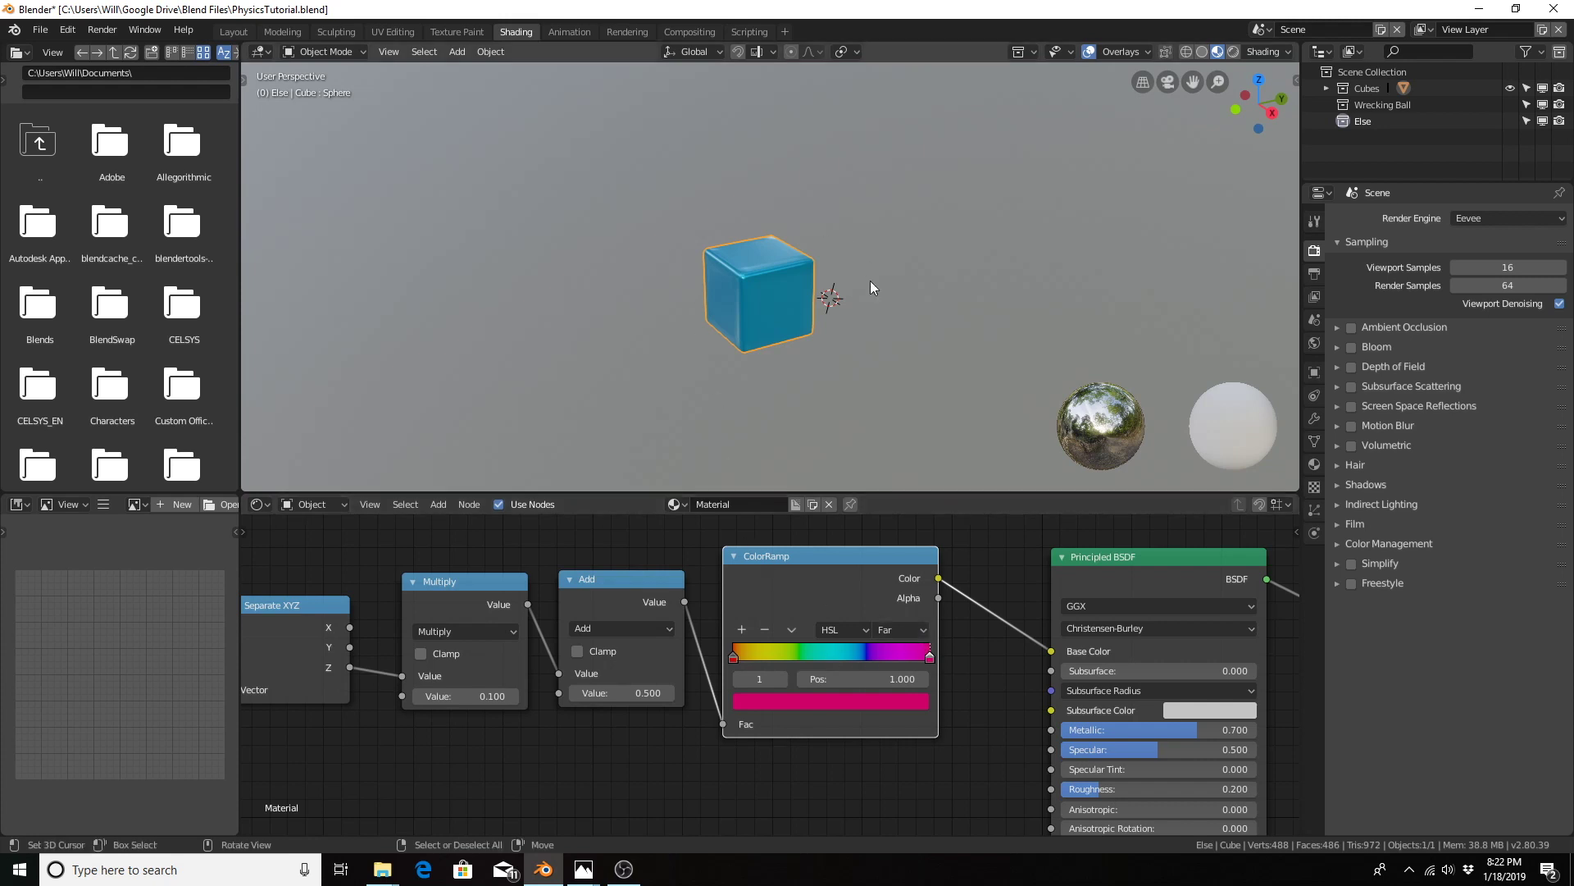
Step: Temporarily move the cube along the global Z axis to preview how its color changes with height
middle_drag(811, 347, 819, 418)
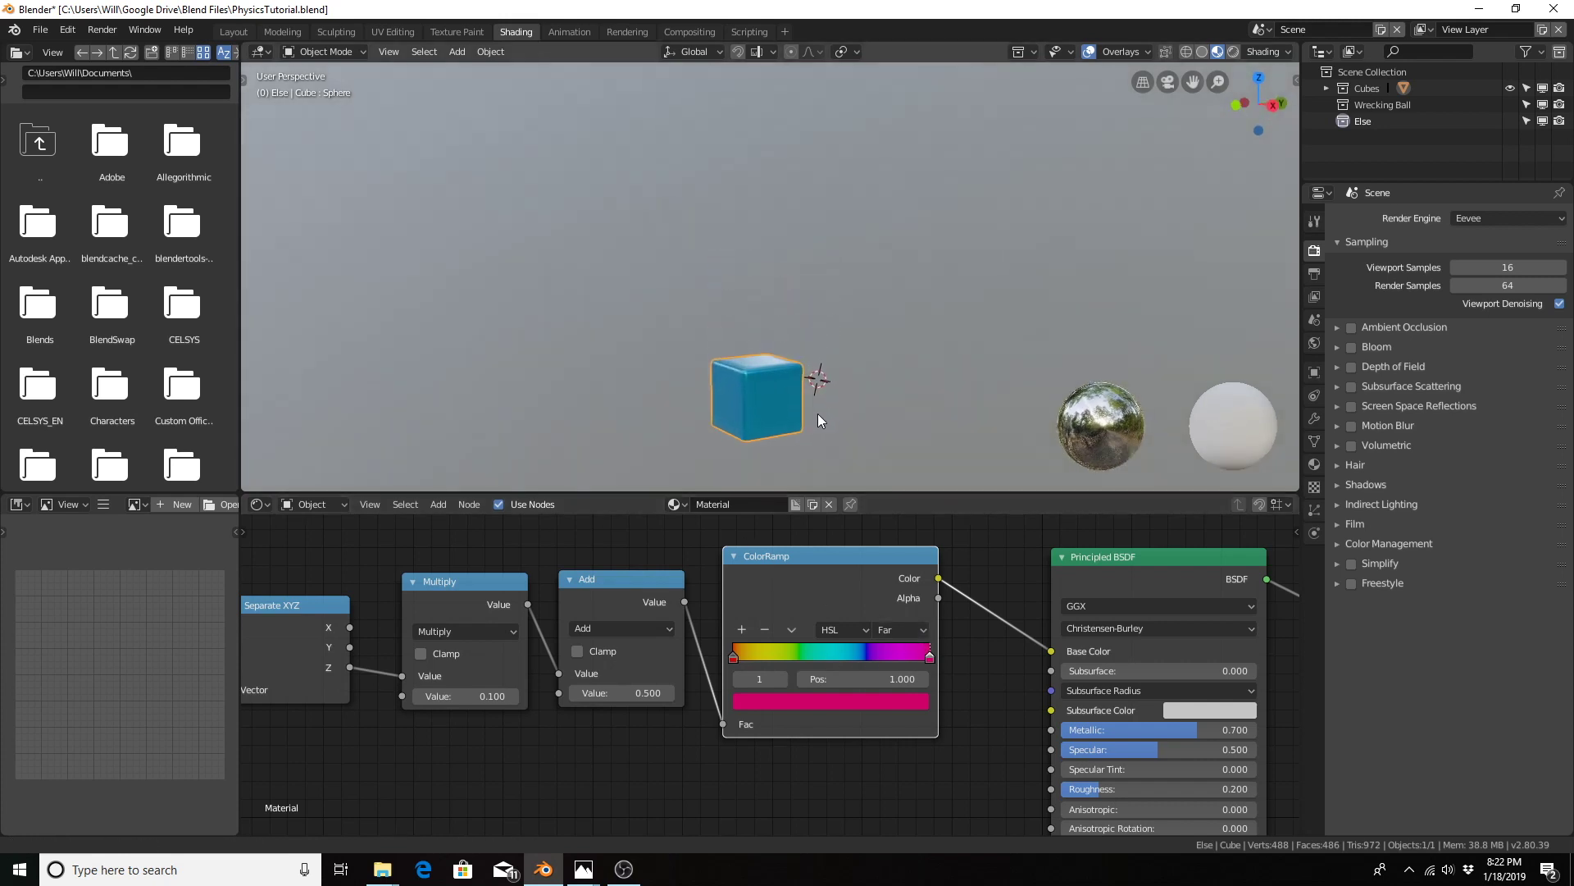
key(g)
key(z)
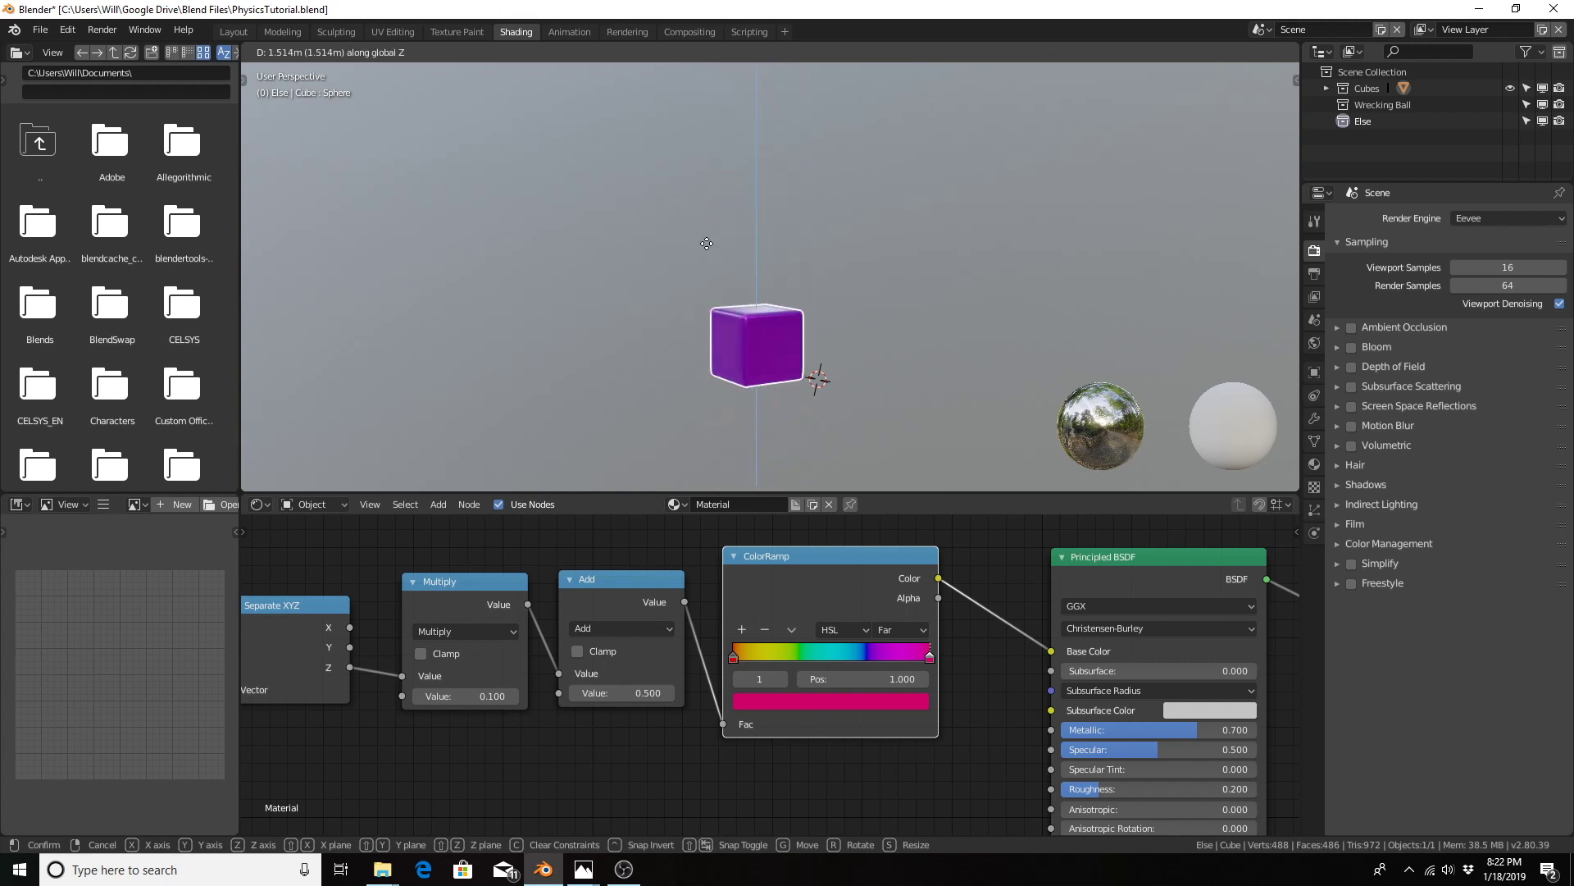
click(696, 298)
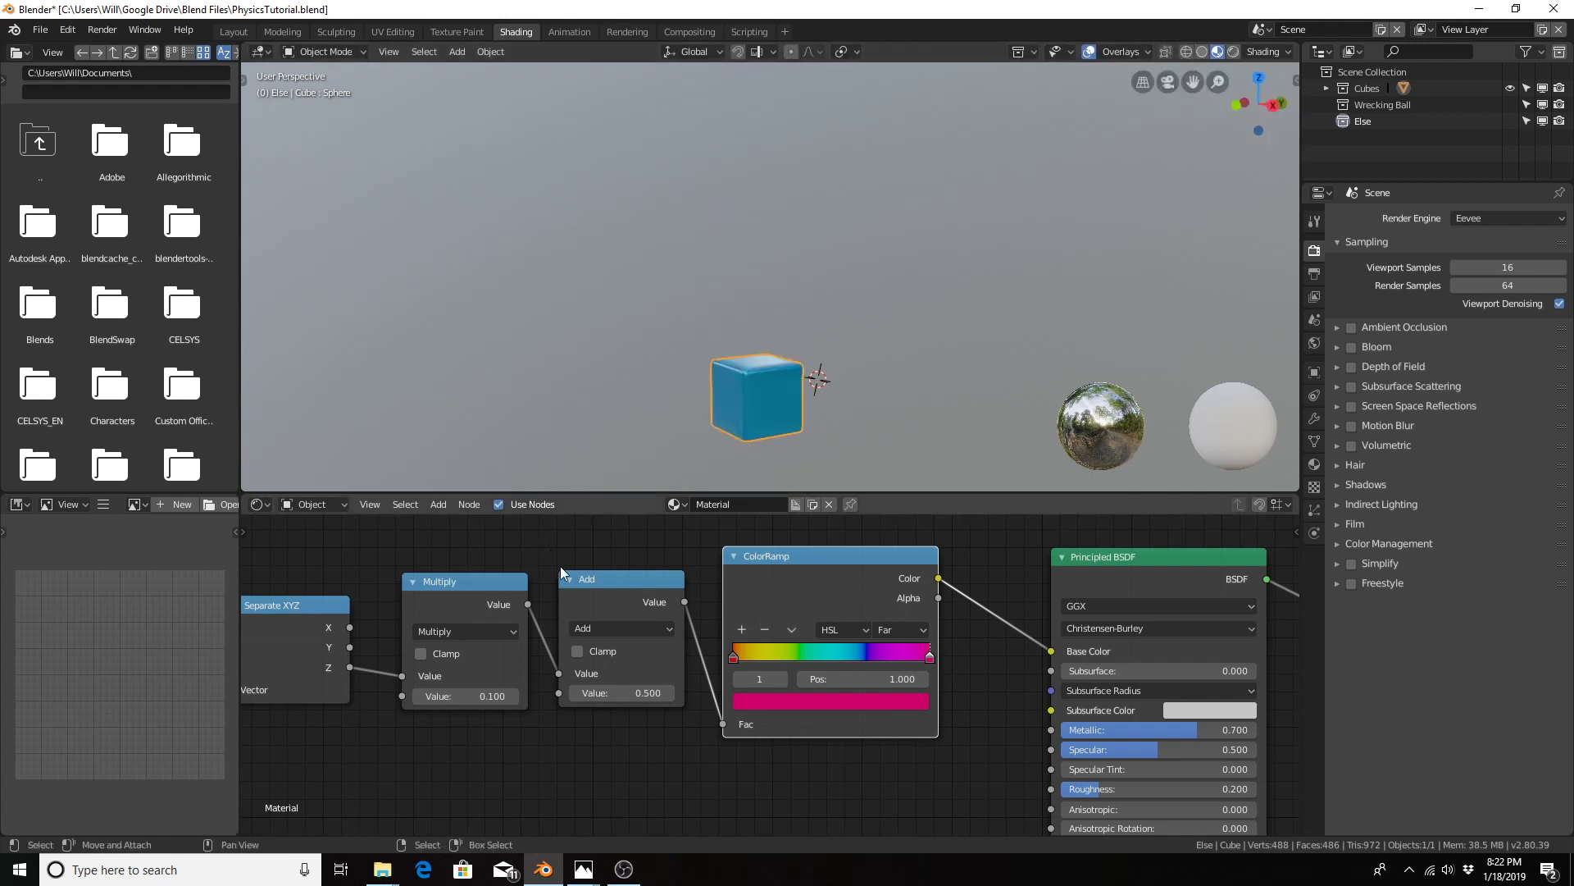
Step: Set the Add node's second Value to -0.1
click(634, 693)
key(ctrl+a)
text(-)
text(0.1)
key(Return)
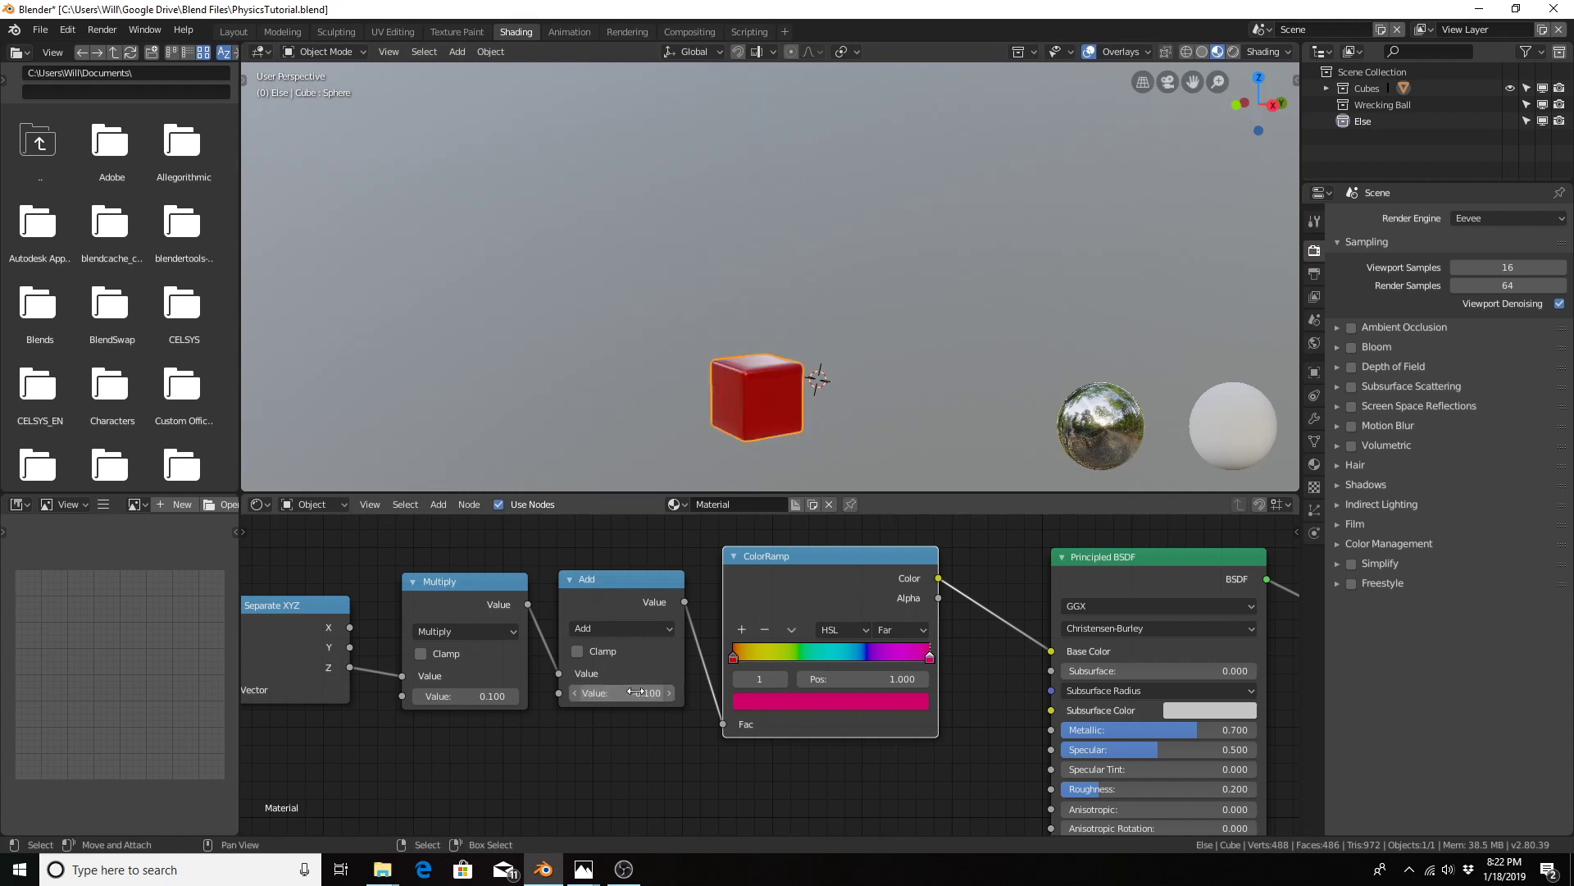
Step: Temporarily raise the cube along Z to check the color range with the new Add offset, then cancel the move
key(g)
key(z)
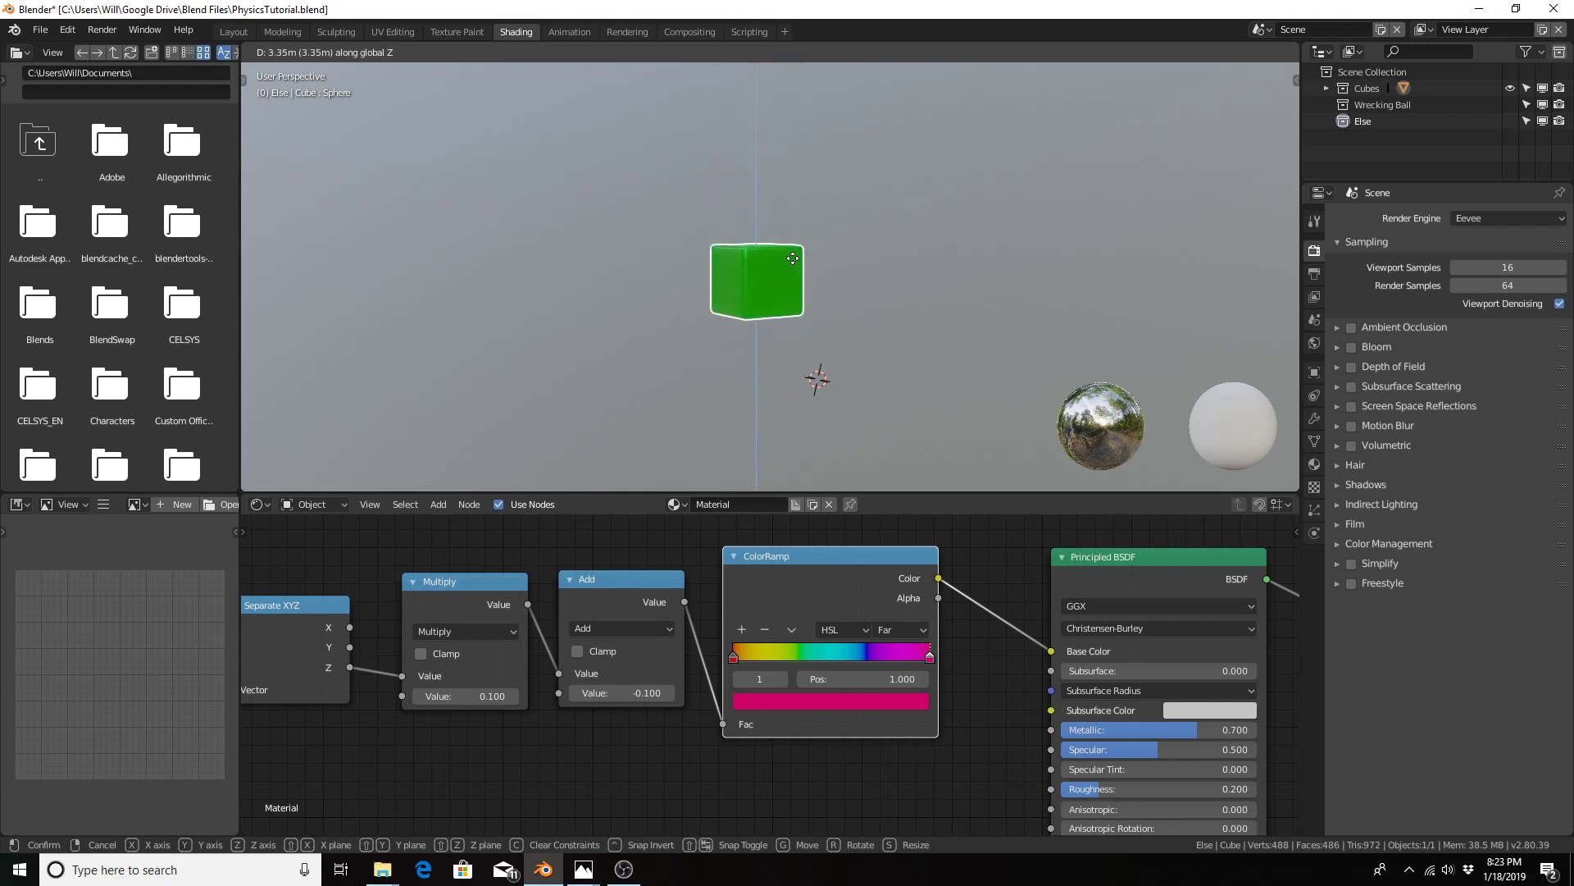
right_click(741, 263)
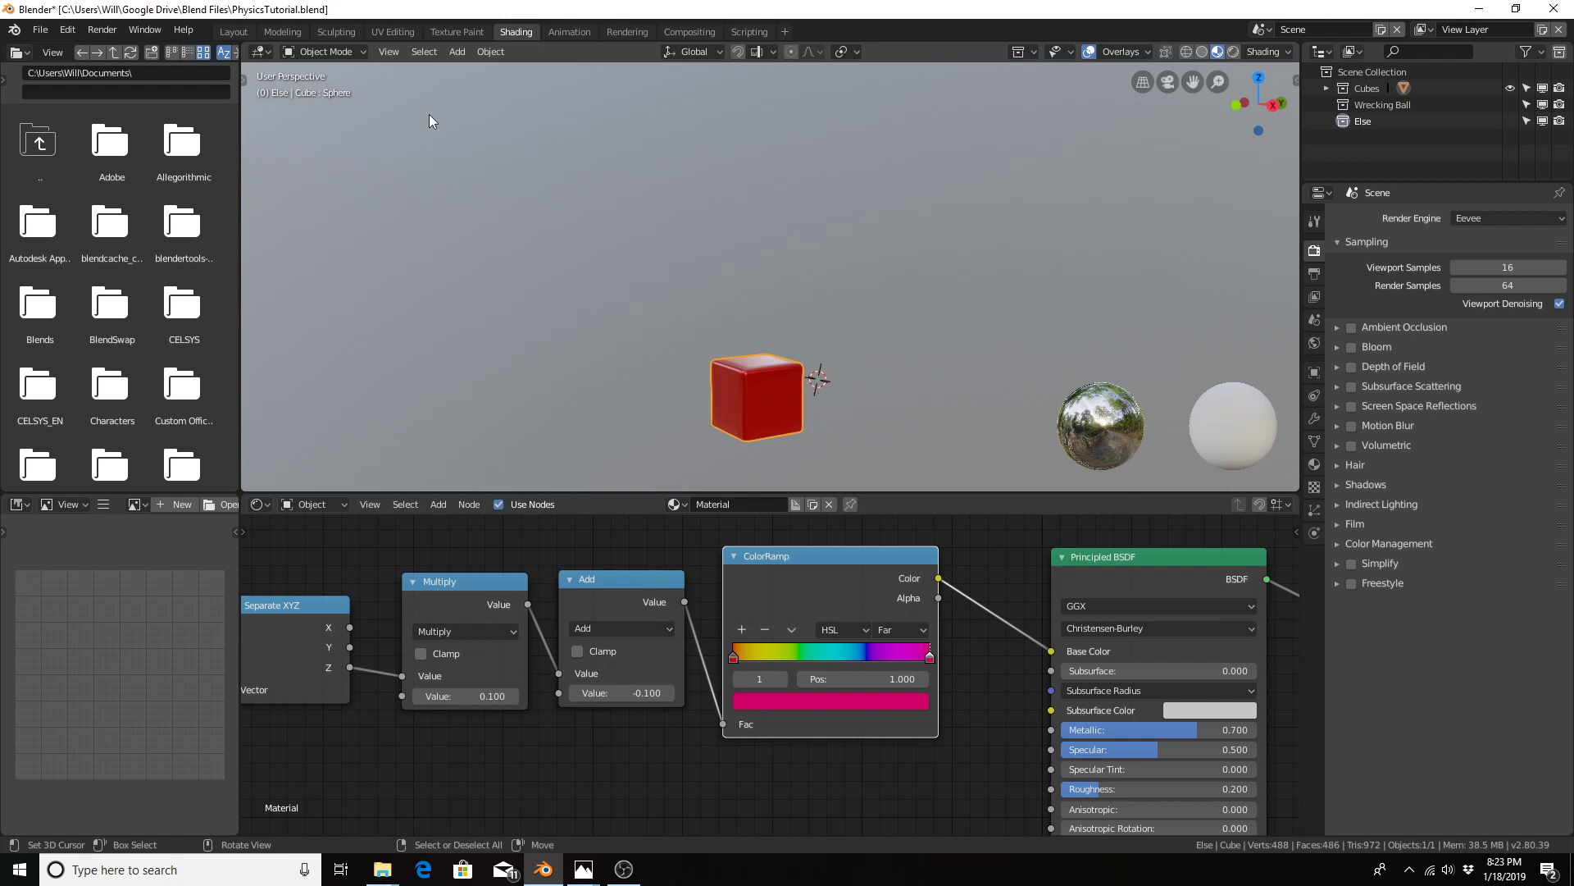
Step: Return to the Layout workspace and show the cube's modifier settings
click(235, 31)
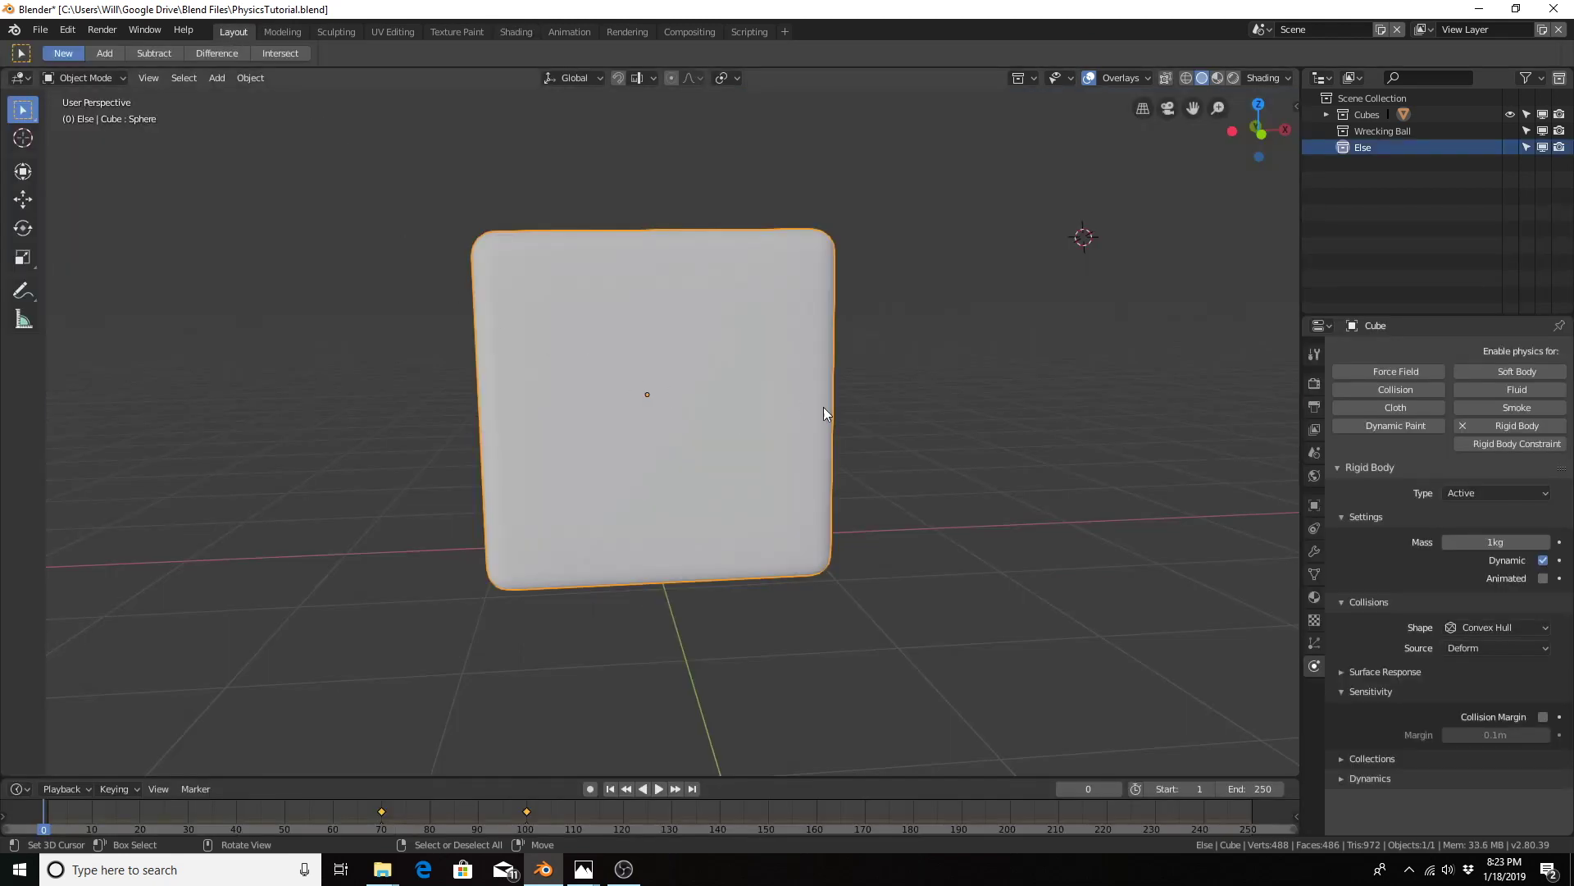
click(1314, 551)
scroll(651, 341, down, 5)
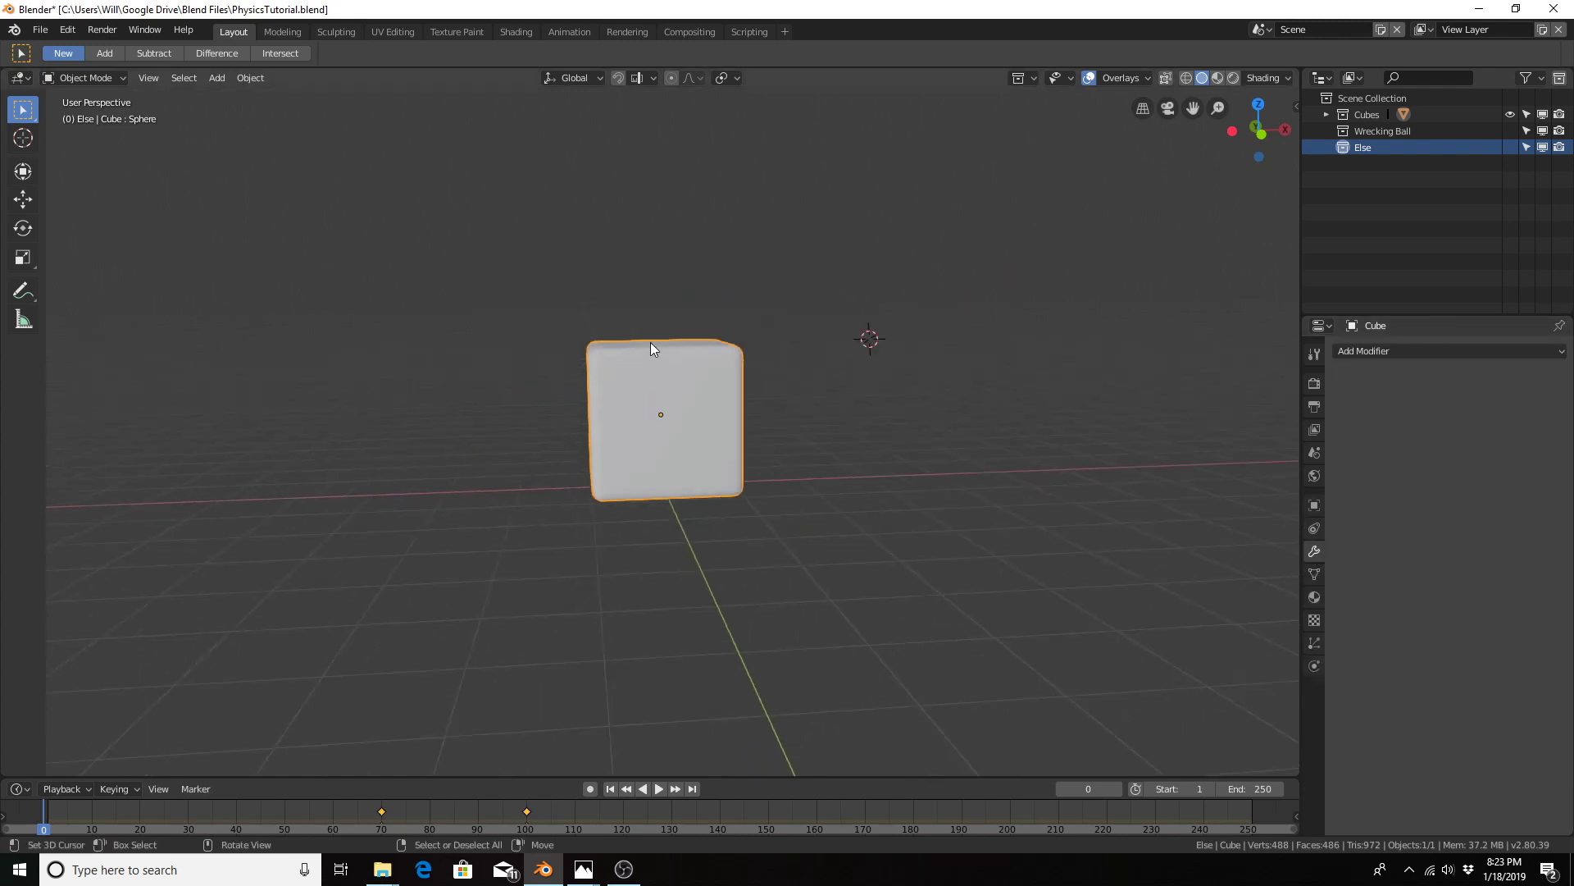
middle_drag(651, 342, 652, 402)
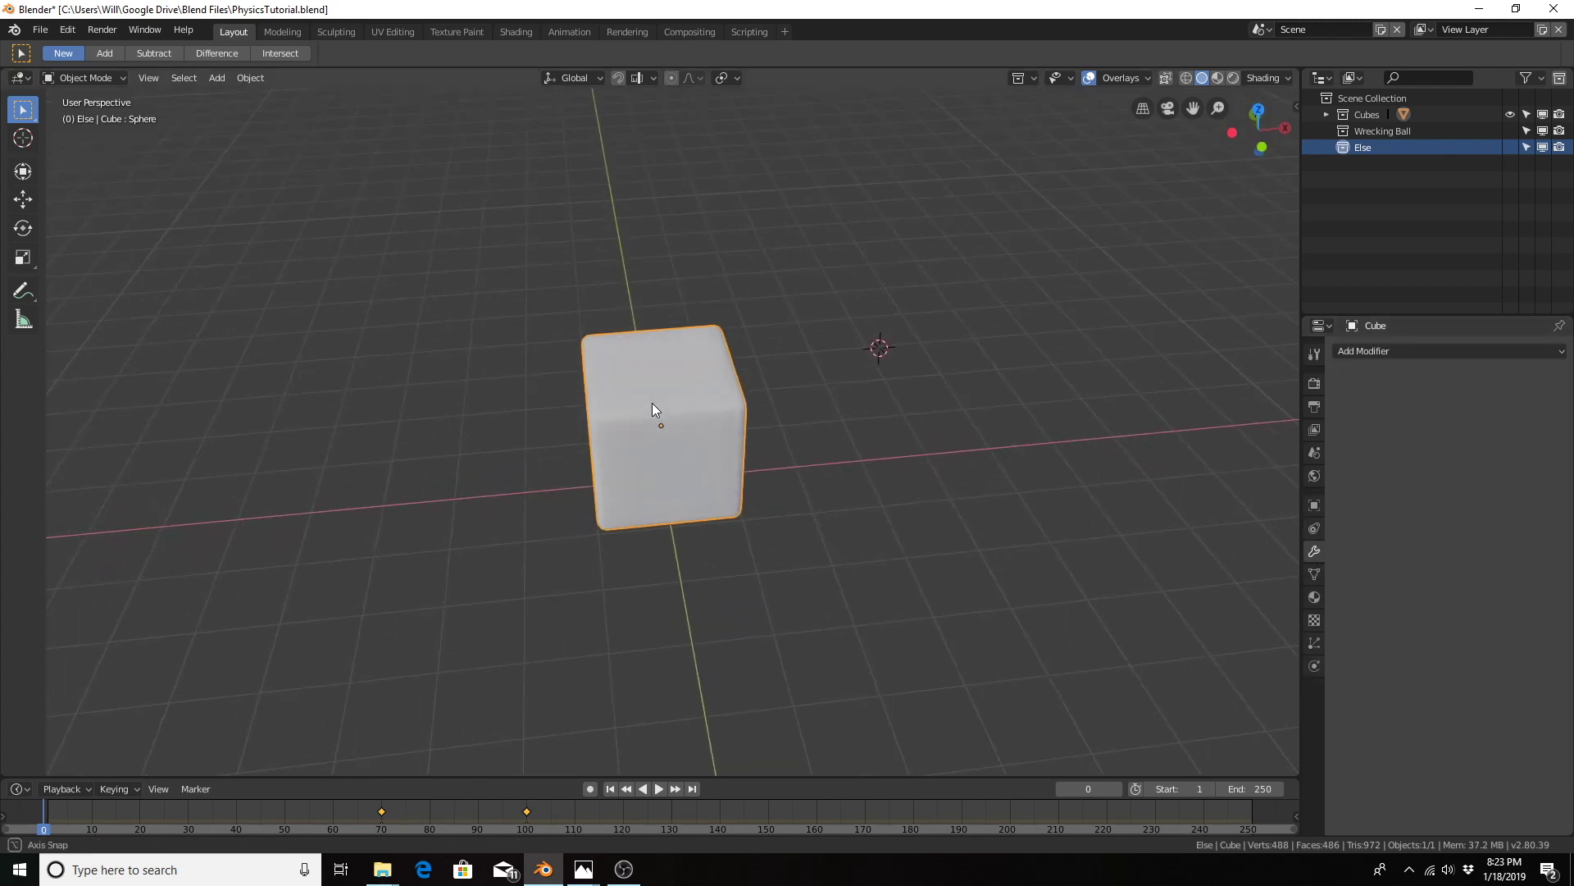
click(1376, 351)
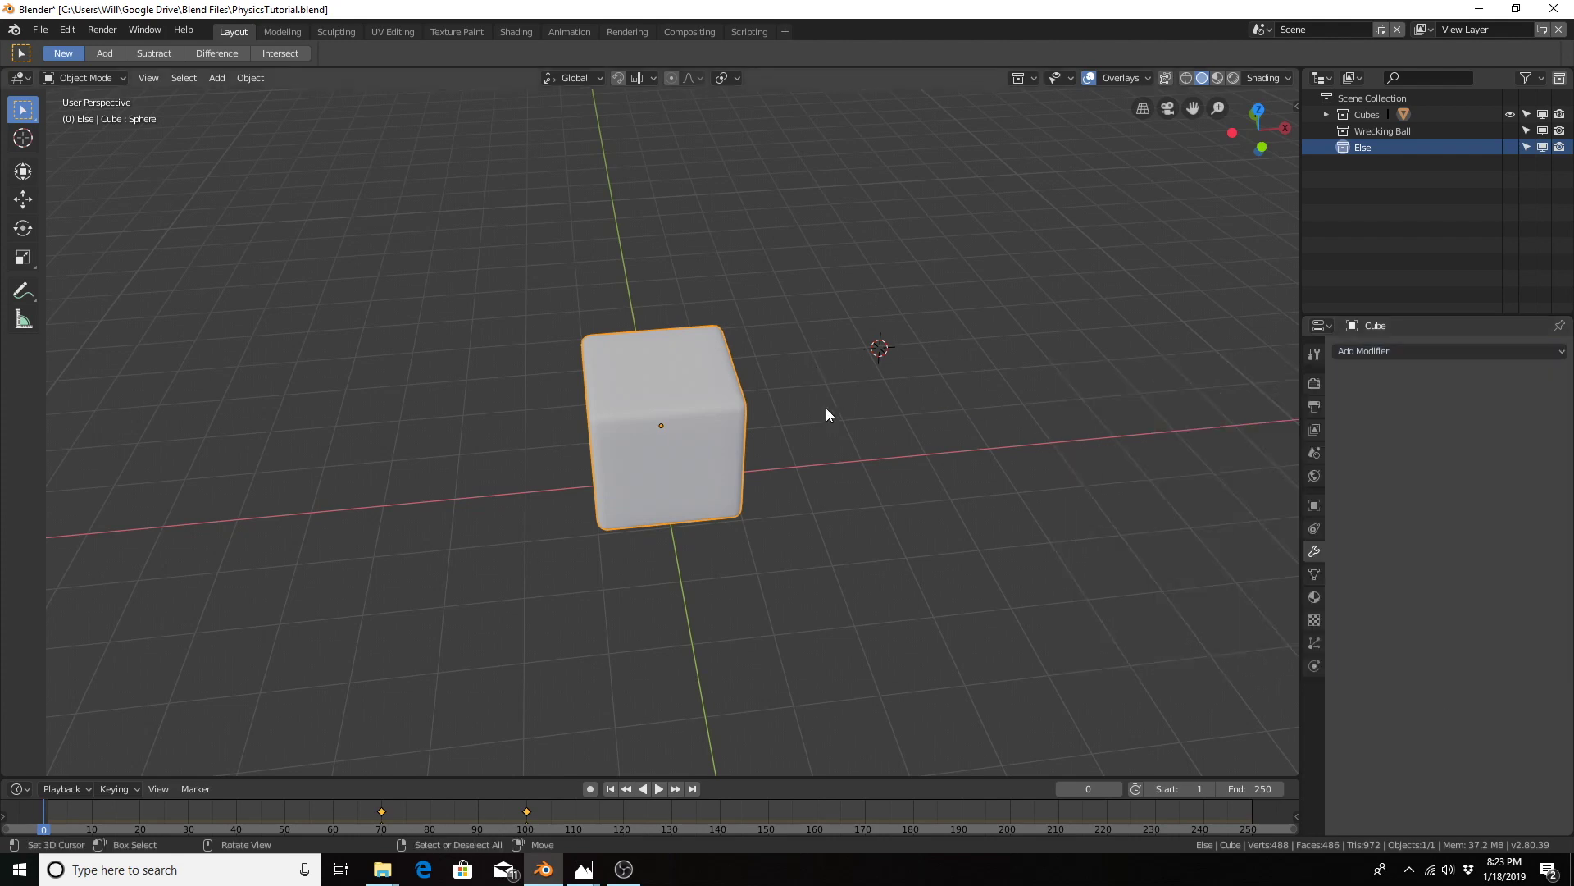
middle_drag(823, 418, 693, 388)
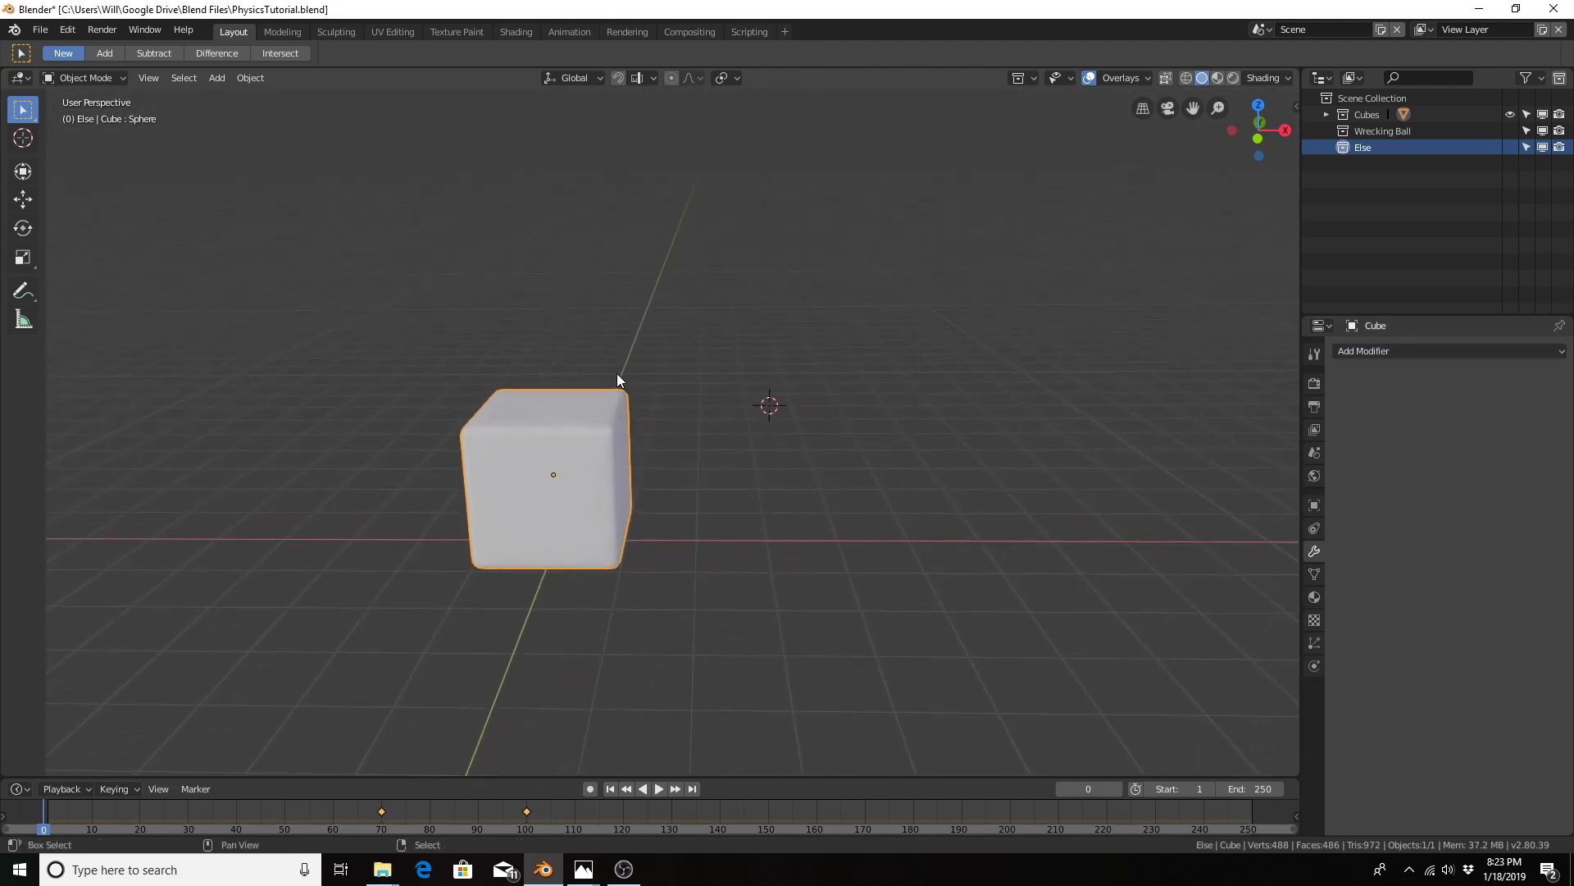
key(shift+d)
key(x)
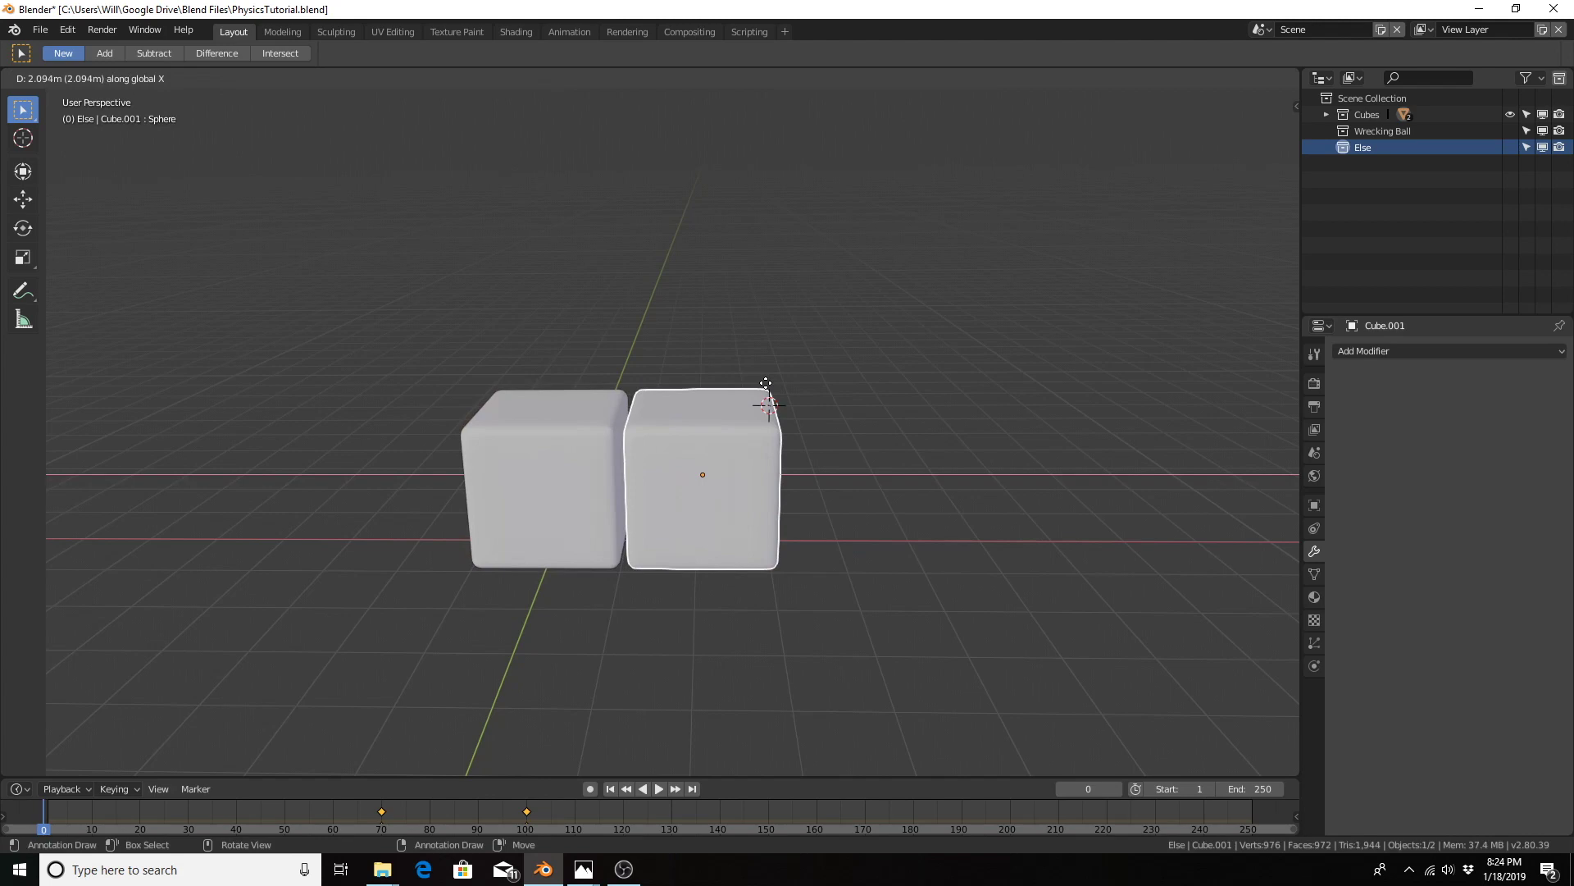
text(2)
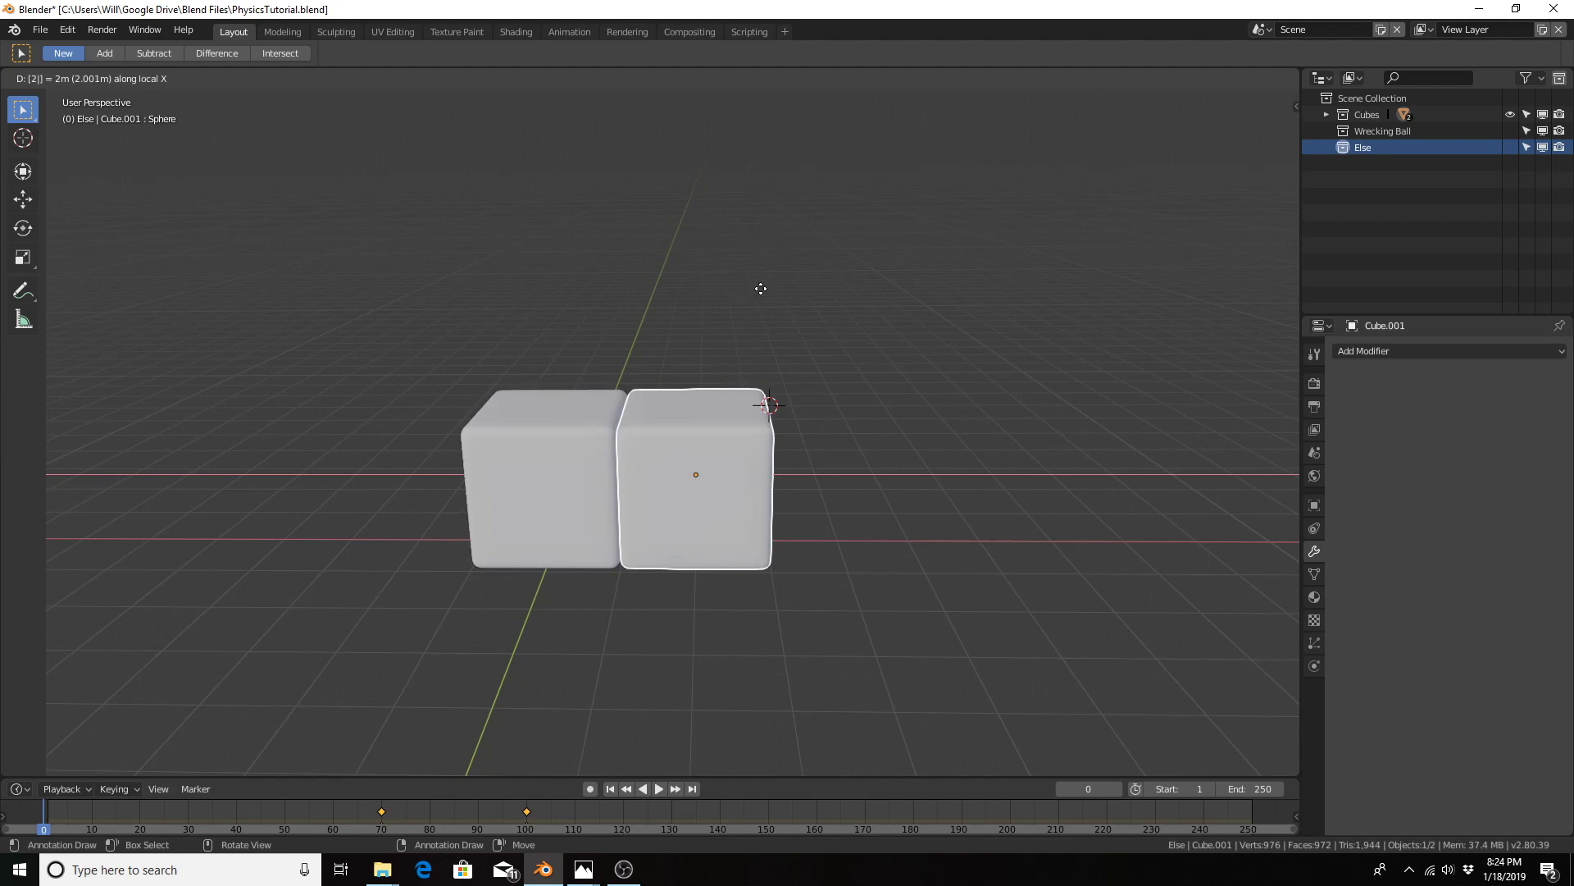
key(Escape)
key(g)
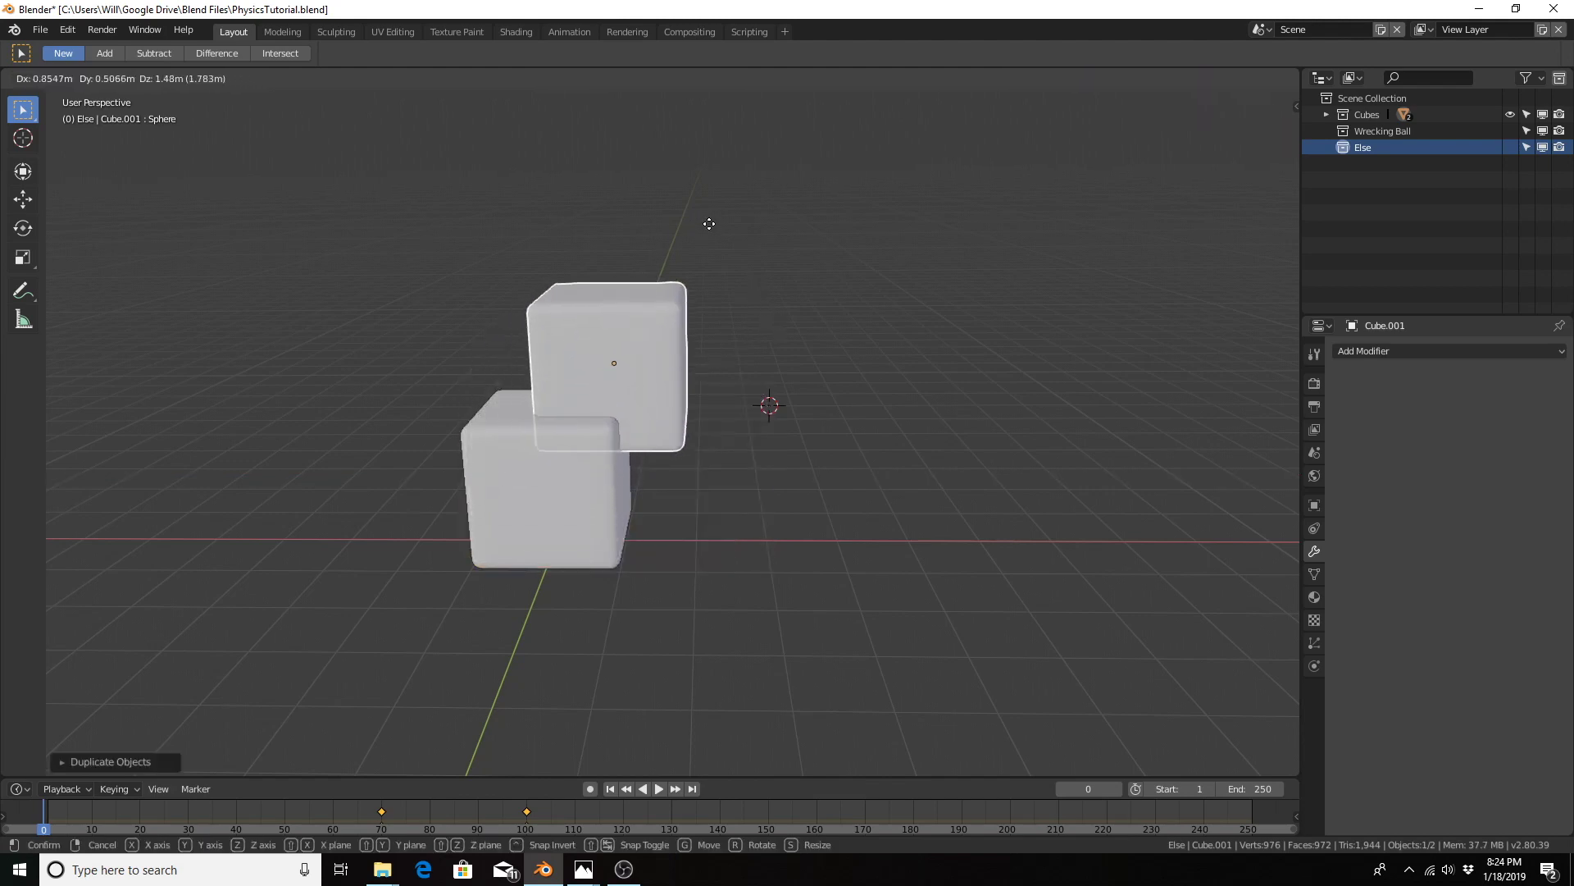
key(Escape)
key(x)
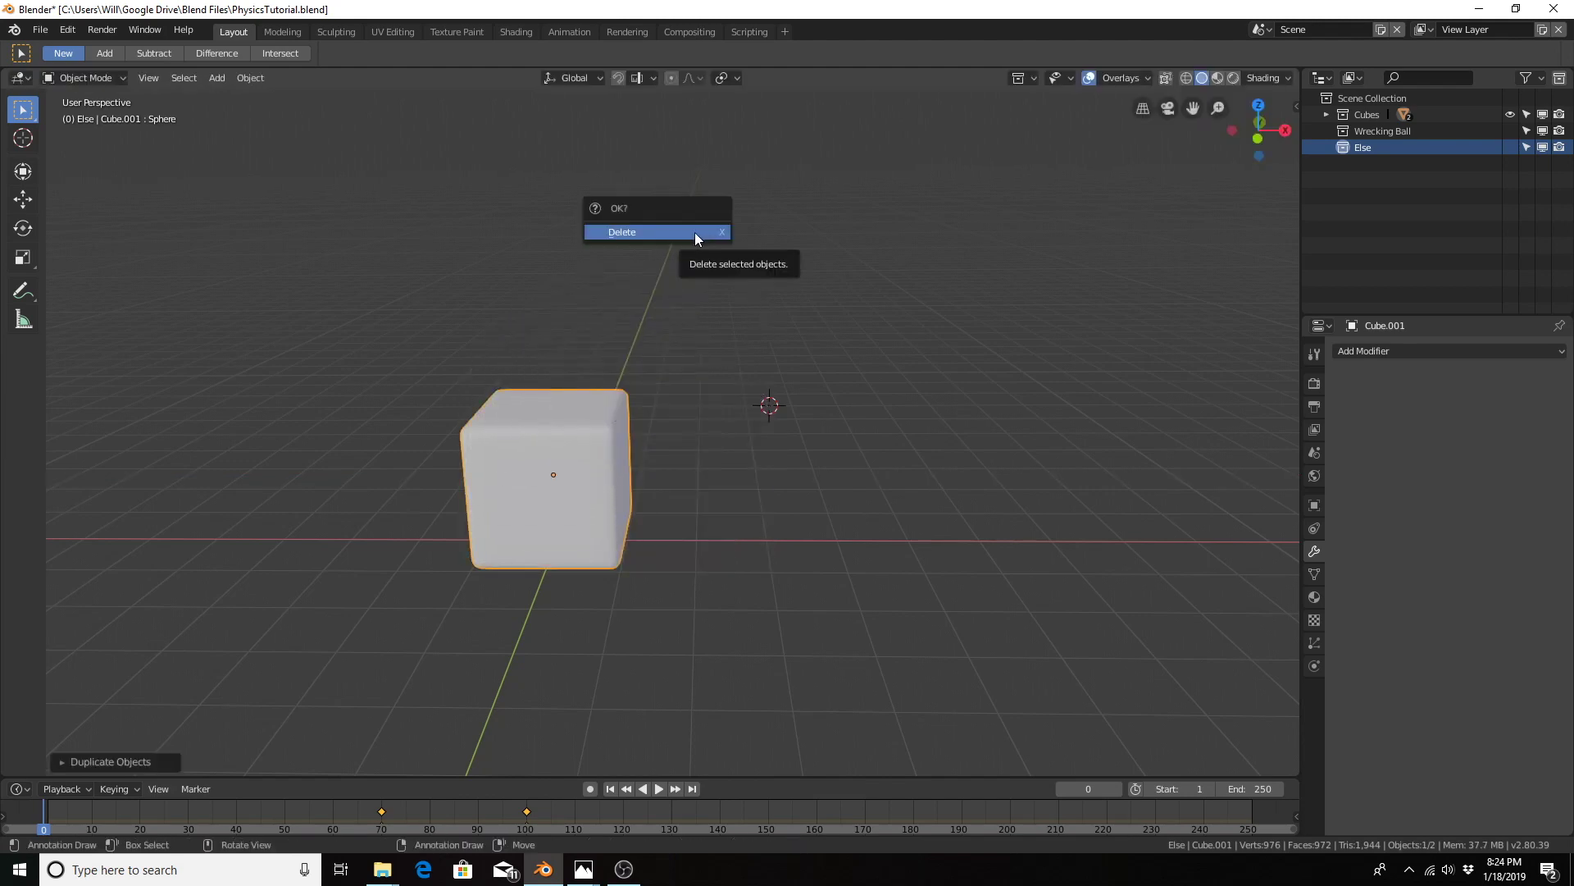
click(685, 233)
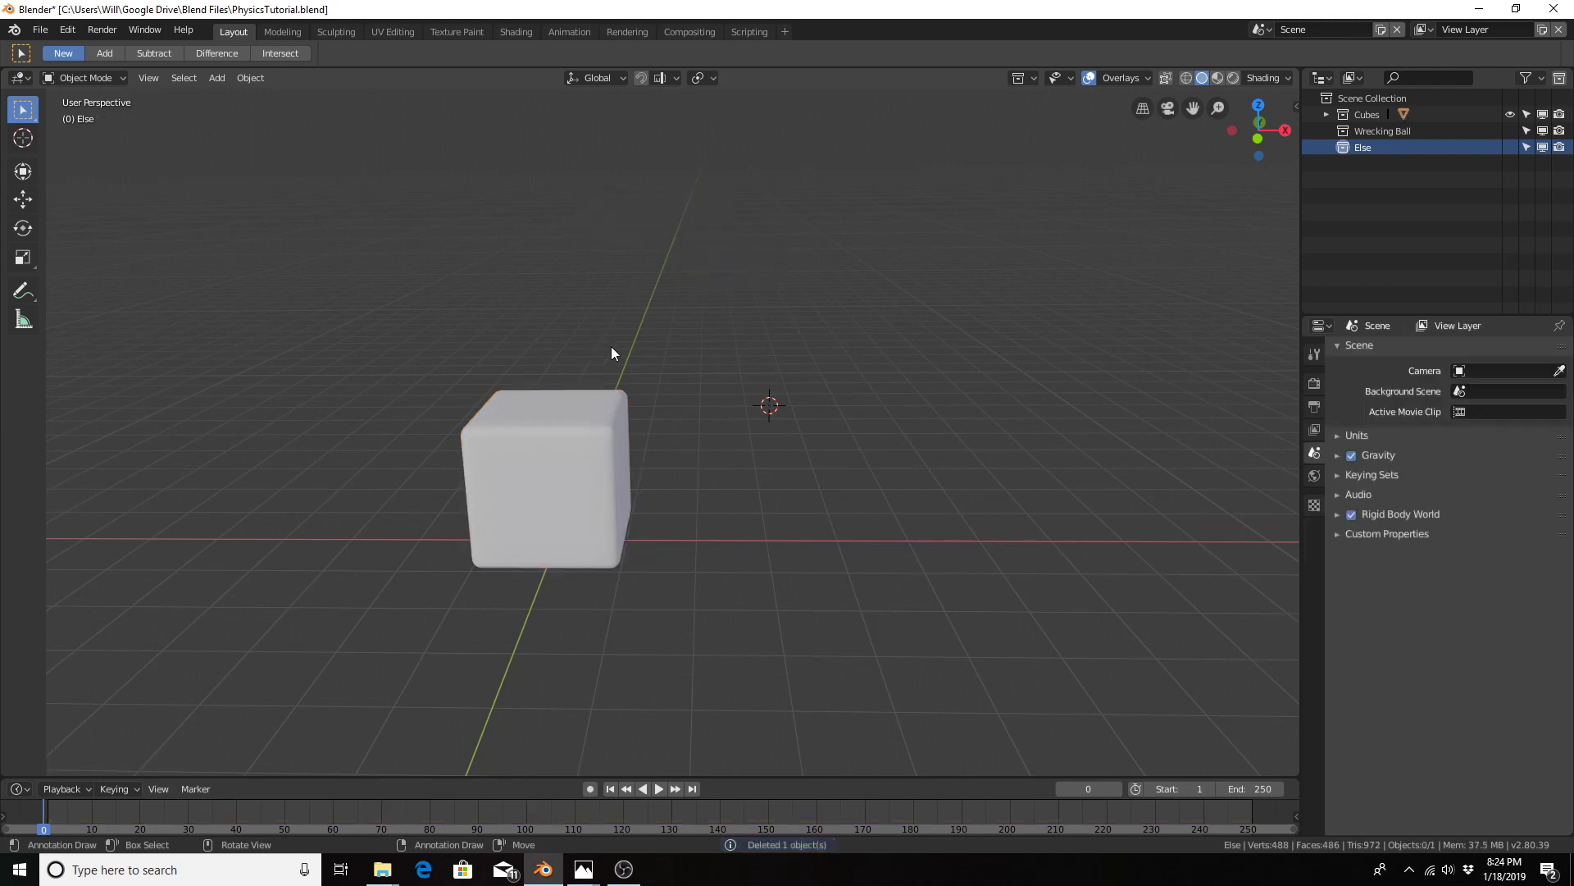
Step: Select the remaining cube and show its shape keys
middle_drag(651, 323, 628, 386)
click(561, 414)
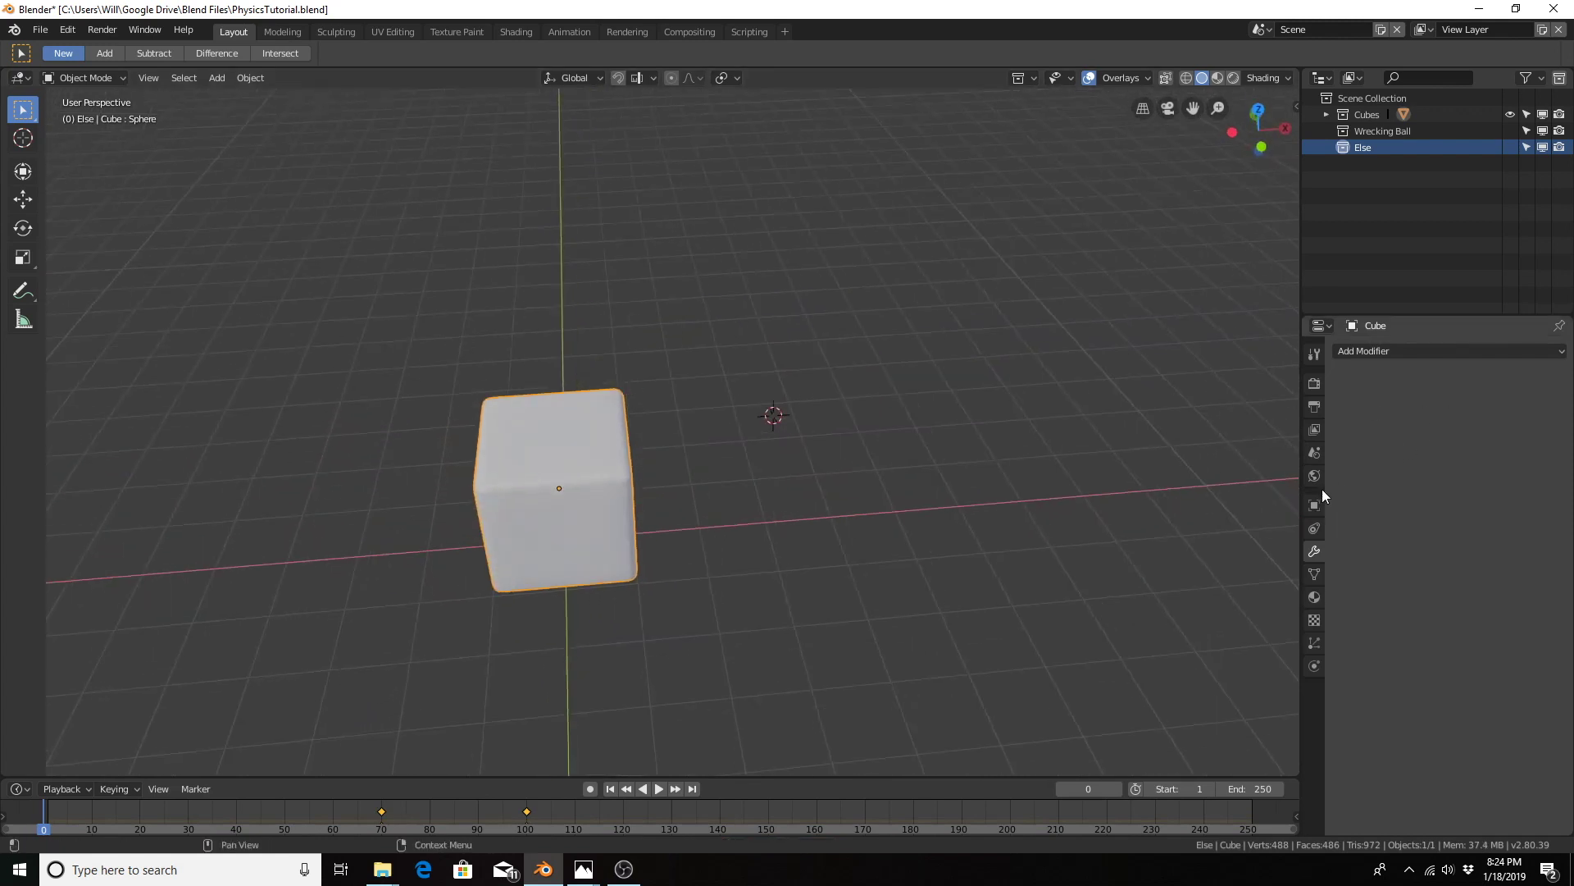
click(1319, 565)
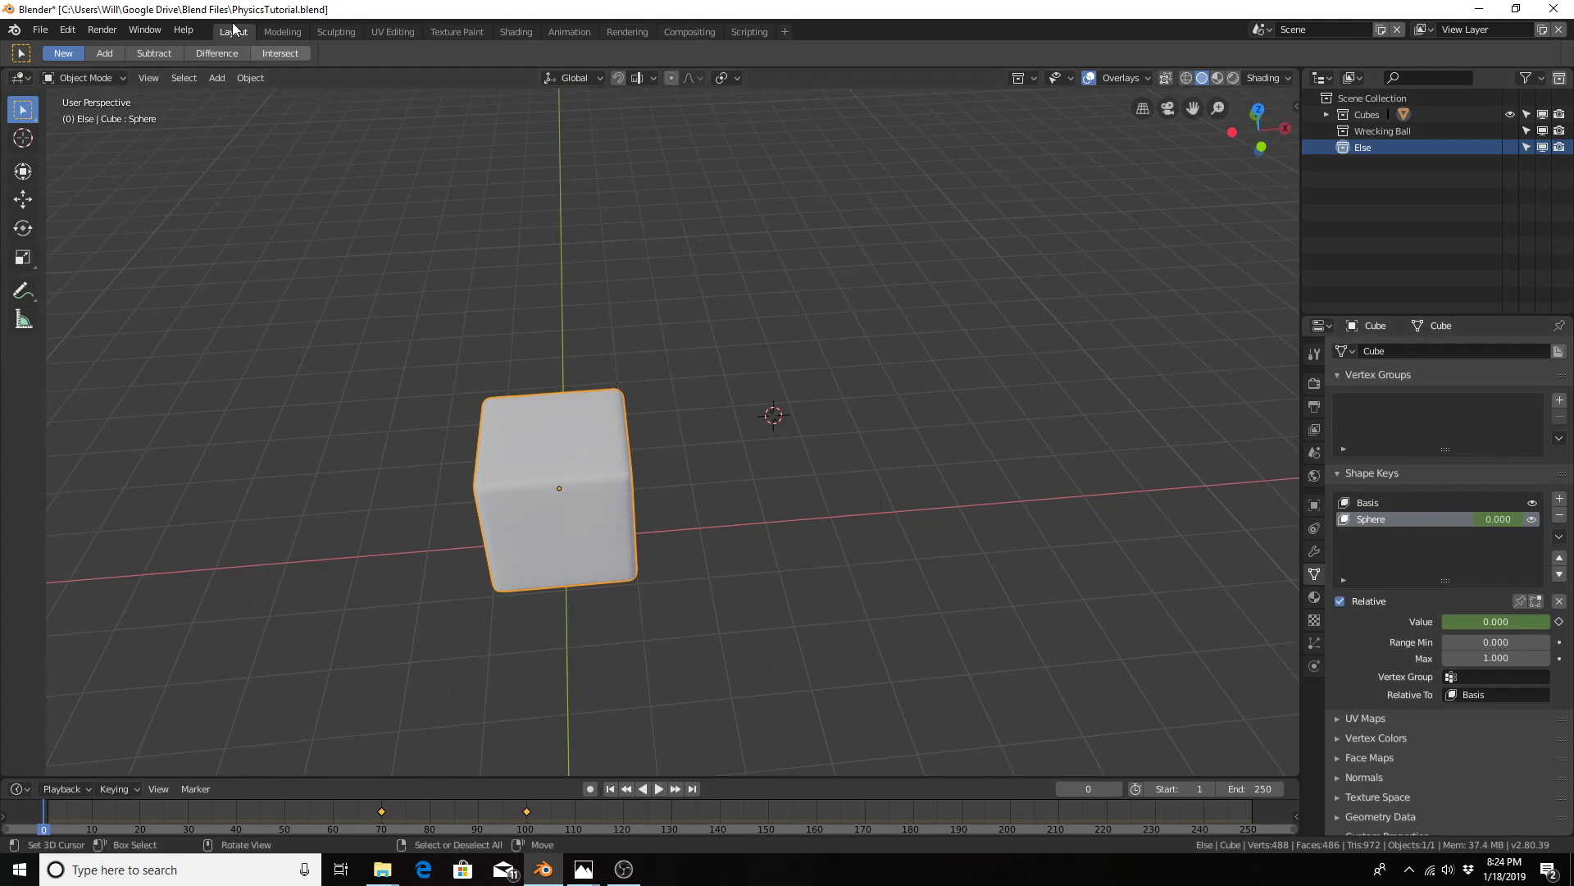
Step: Open the cube in the Modeling workspace in top orthographic view and show its shape keys there
click(278, 33)
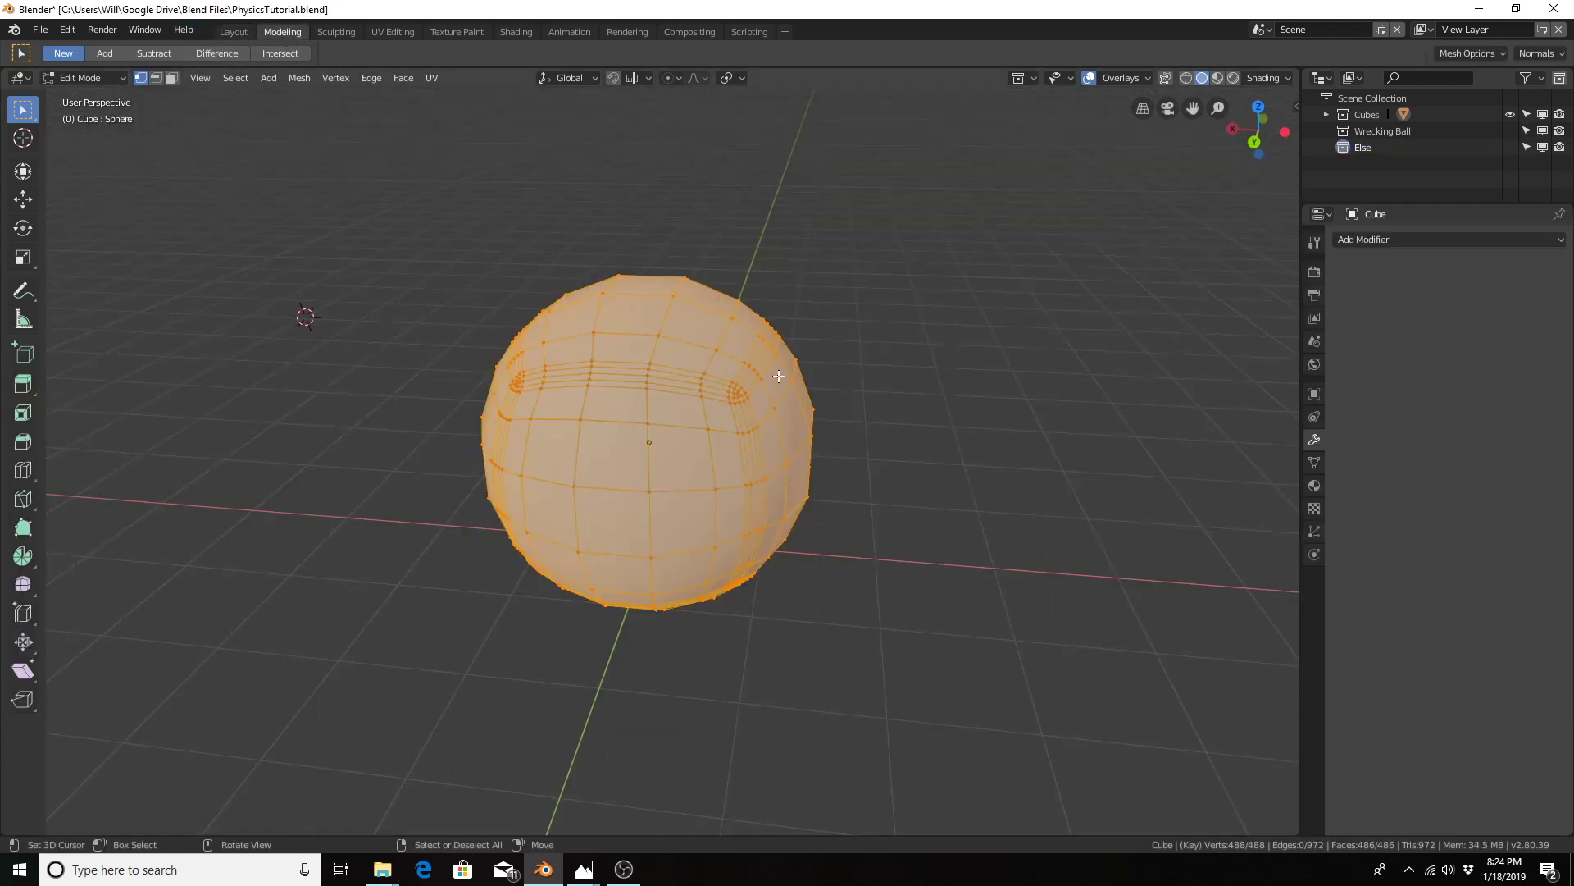
middle_drag(778, 389, 753, 475)
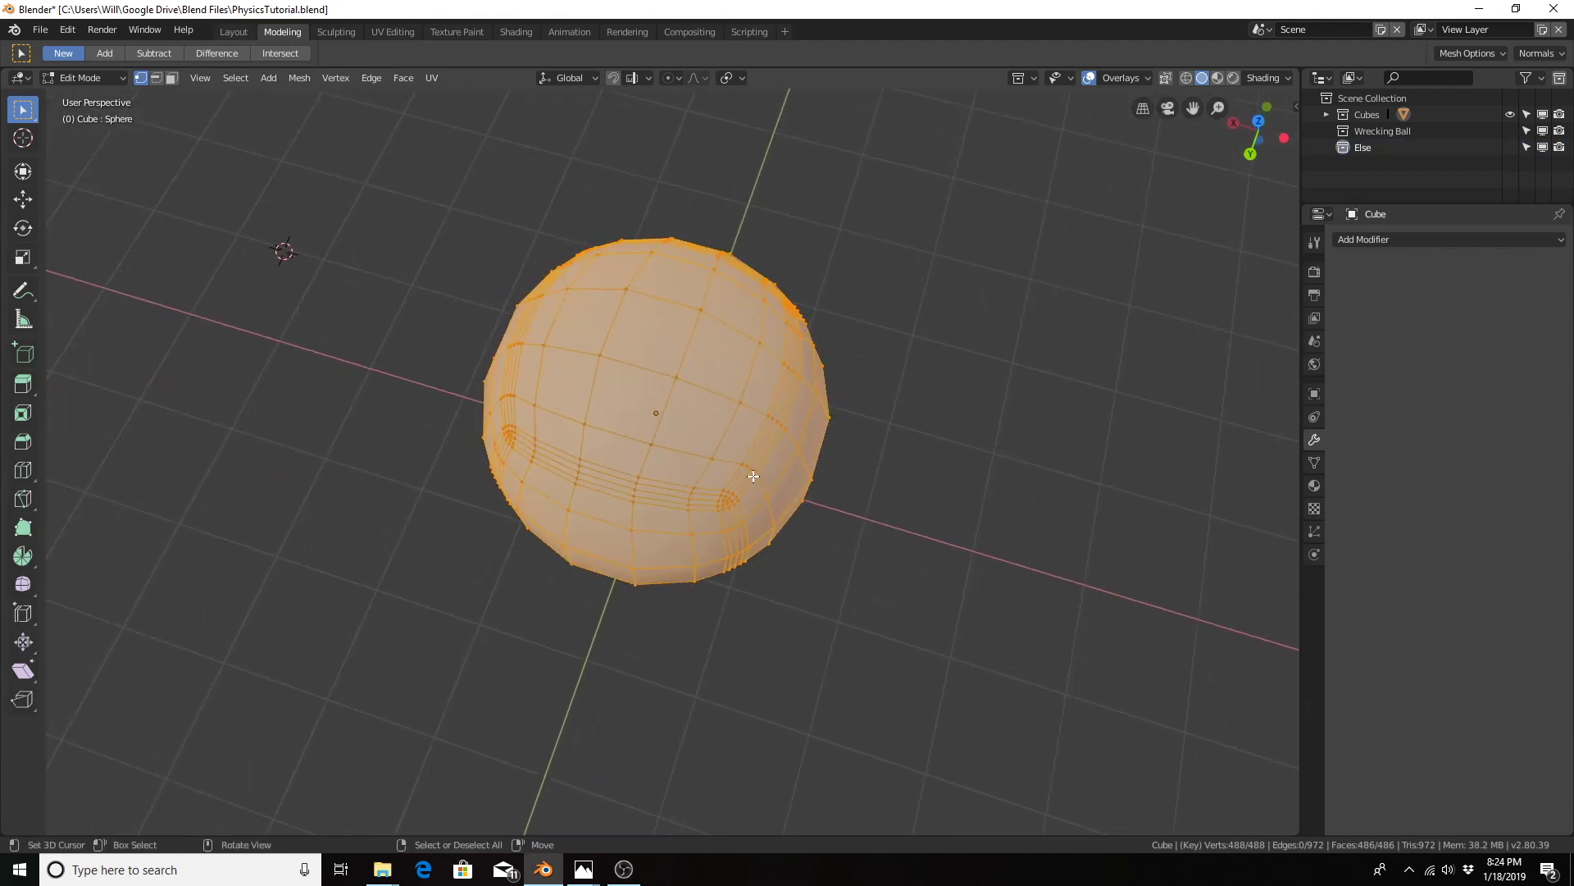
key(KP_7)
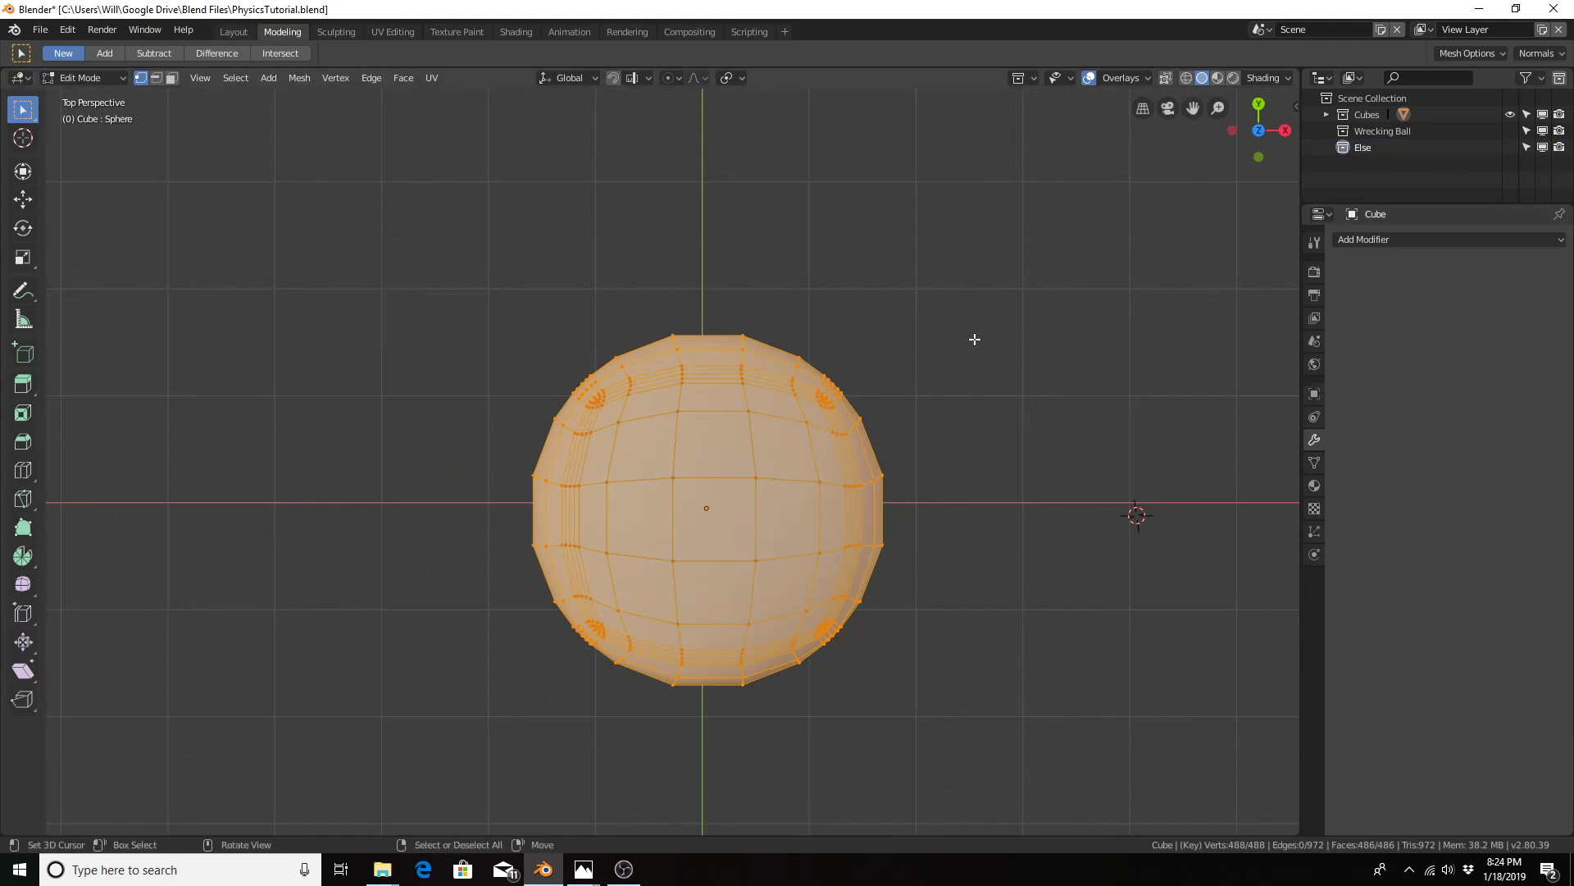
key(KP_5)
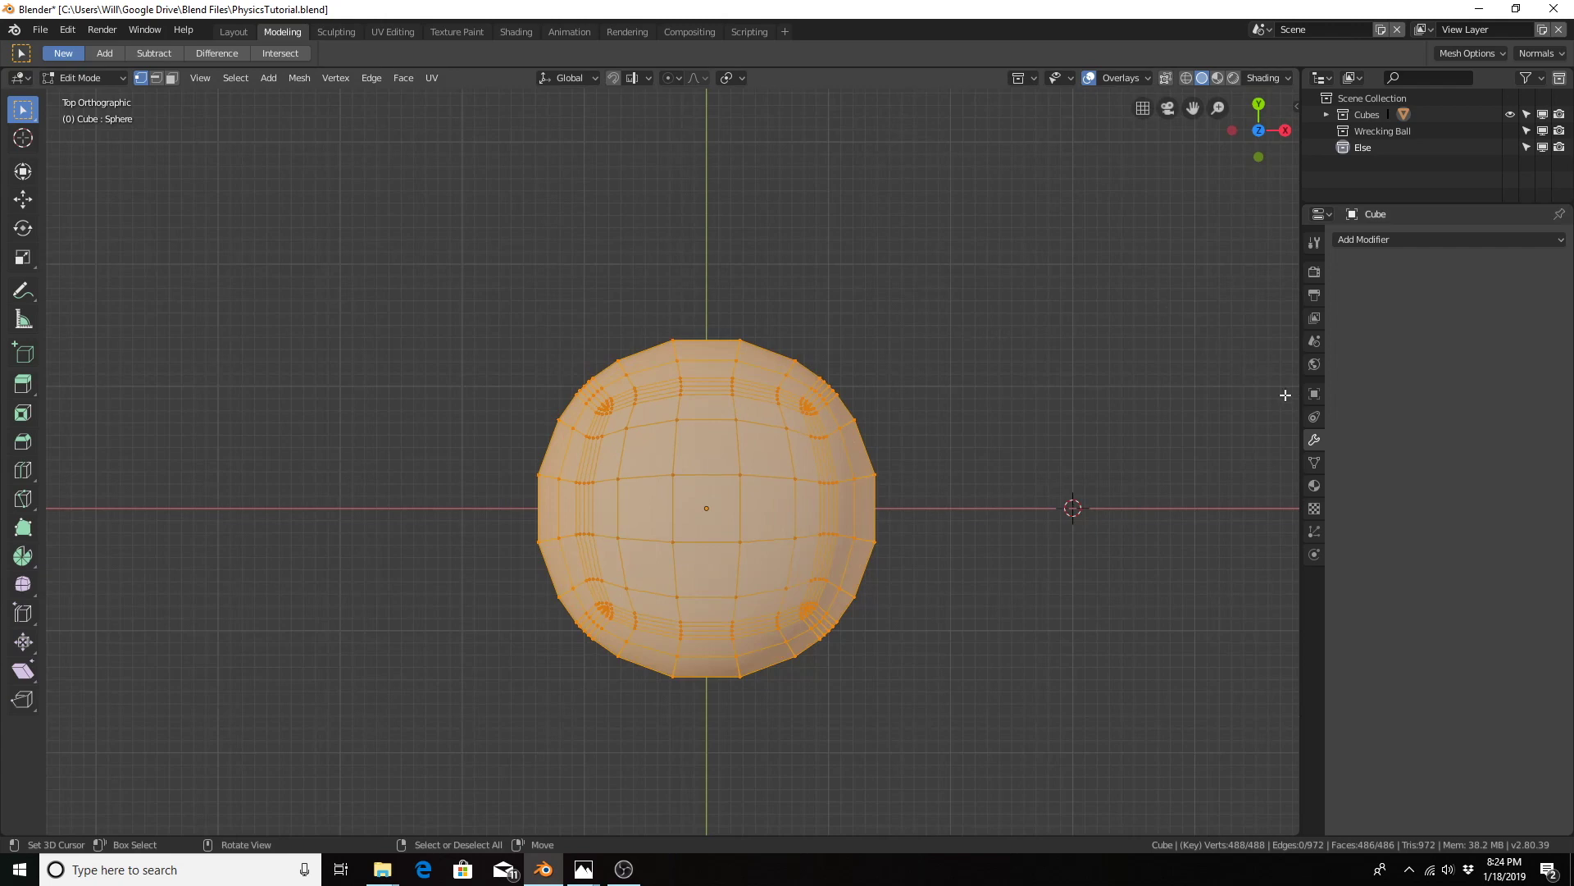
click(1315, 464)
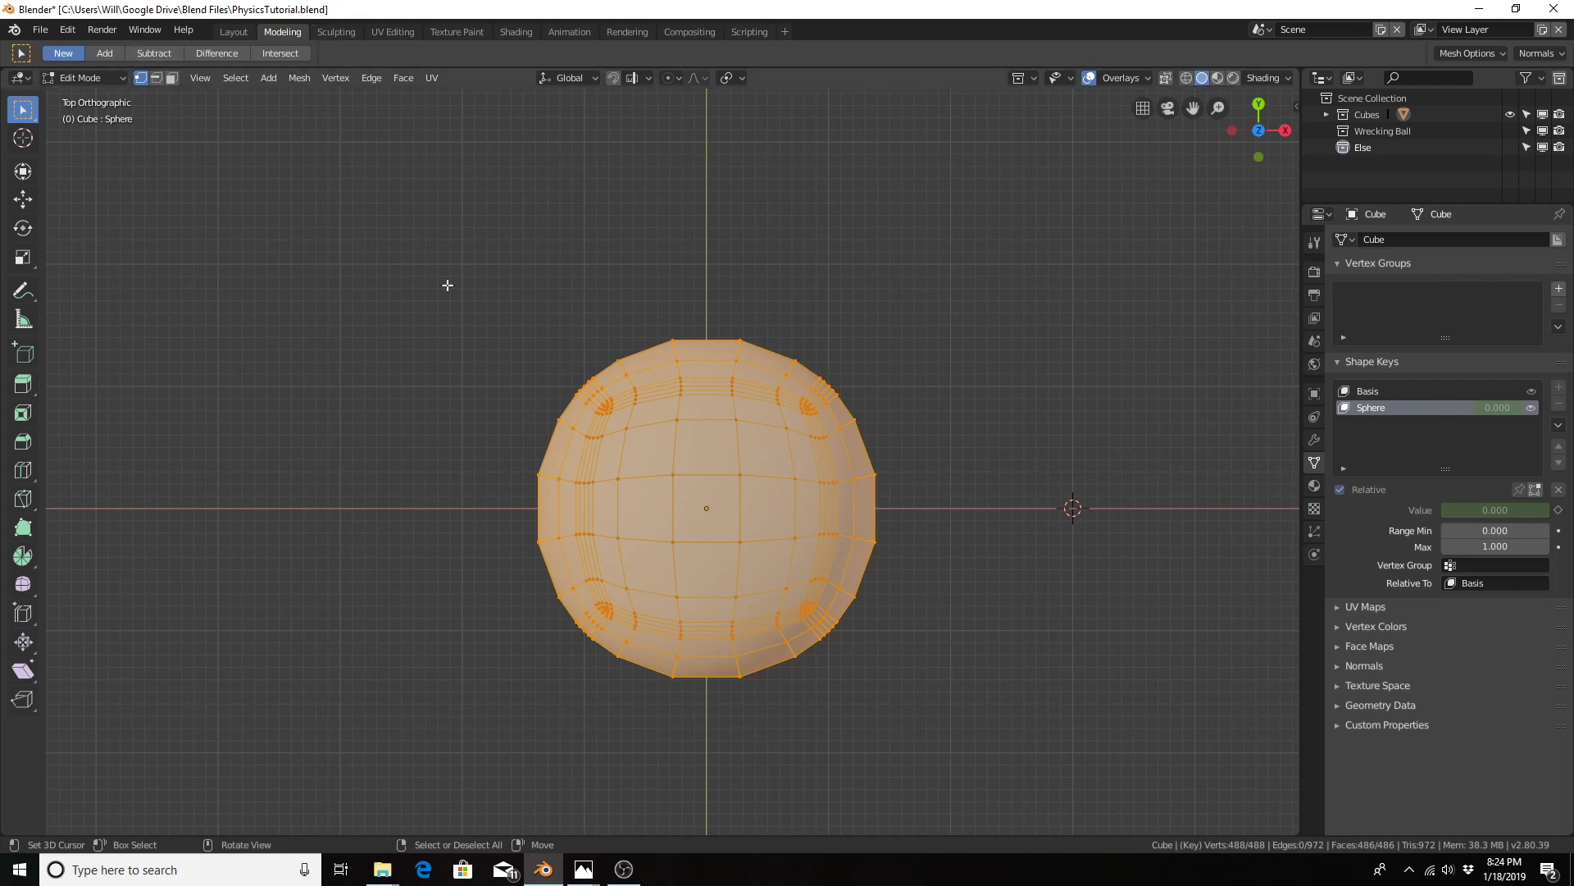
Step: Leave Edit Mode and try adjusting the Sphere shape key's Value
key(Tab)
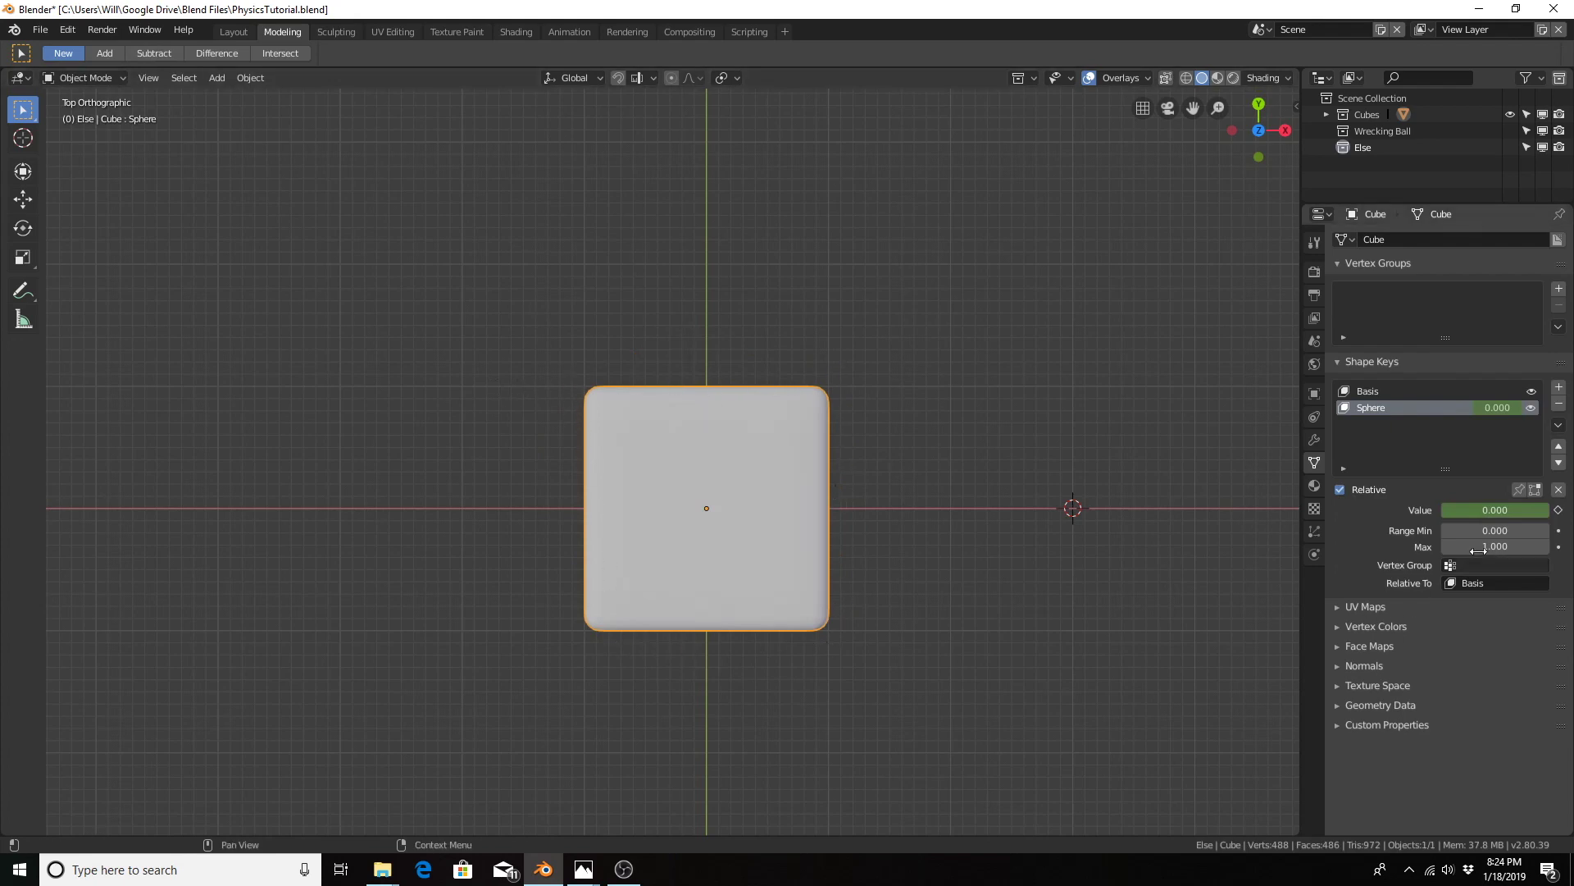
drag(1483, 509, 1448, 510)
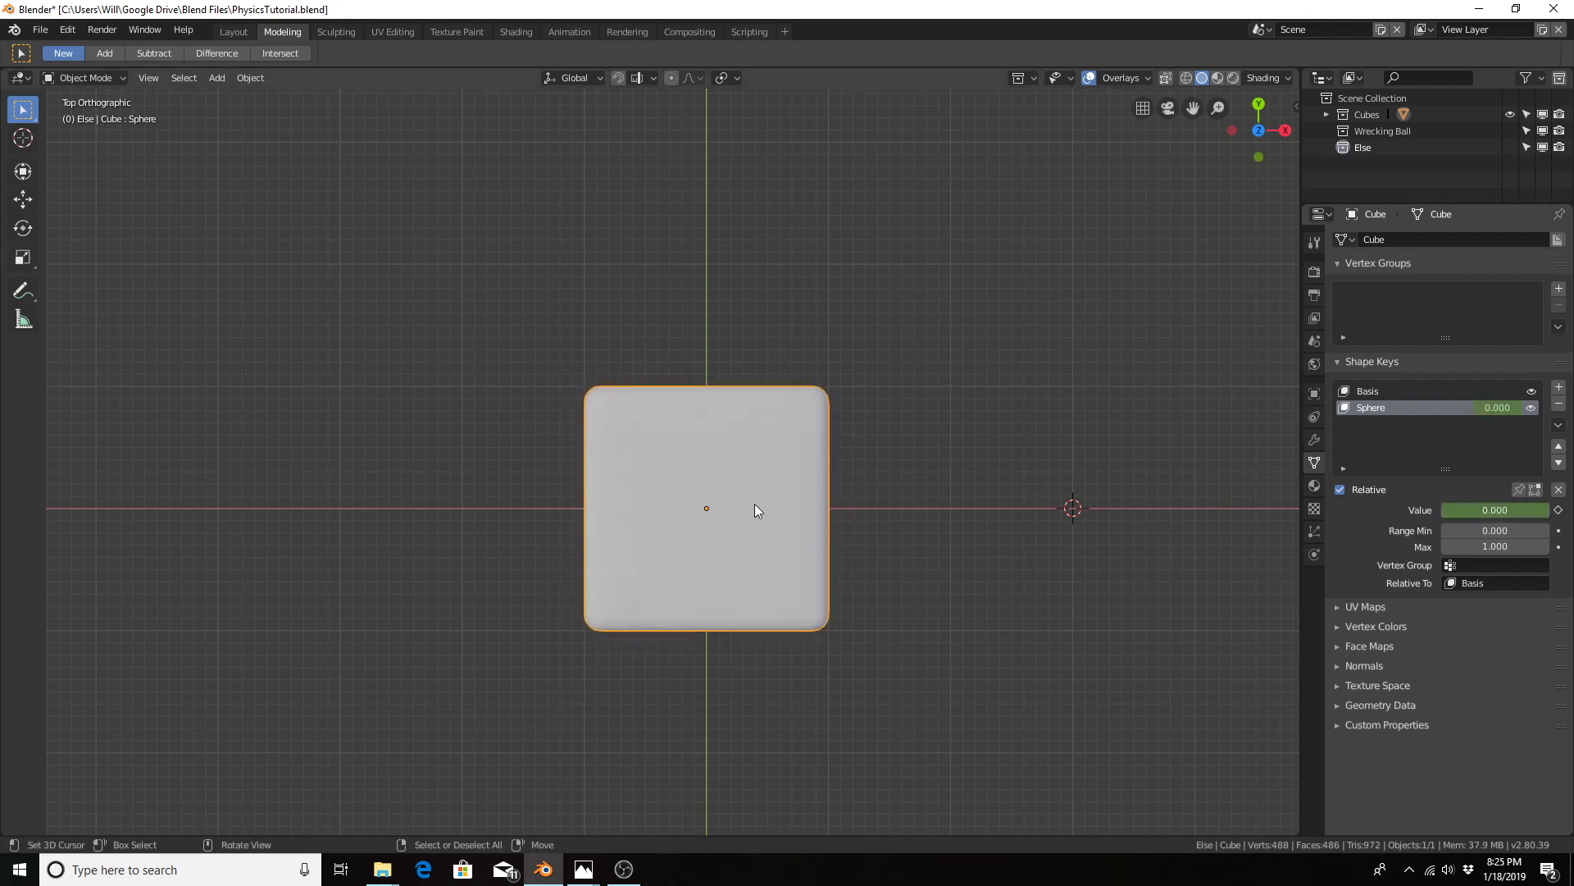
mouse_move(755, 504)
middle_down()
mouse_move(760, 488)
mouse_move(764, 500)
middle_up()
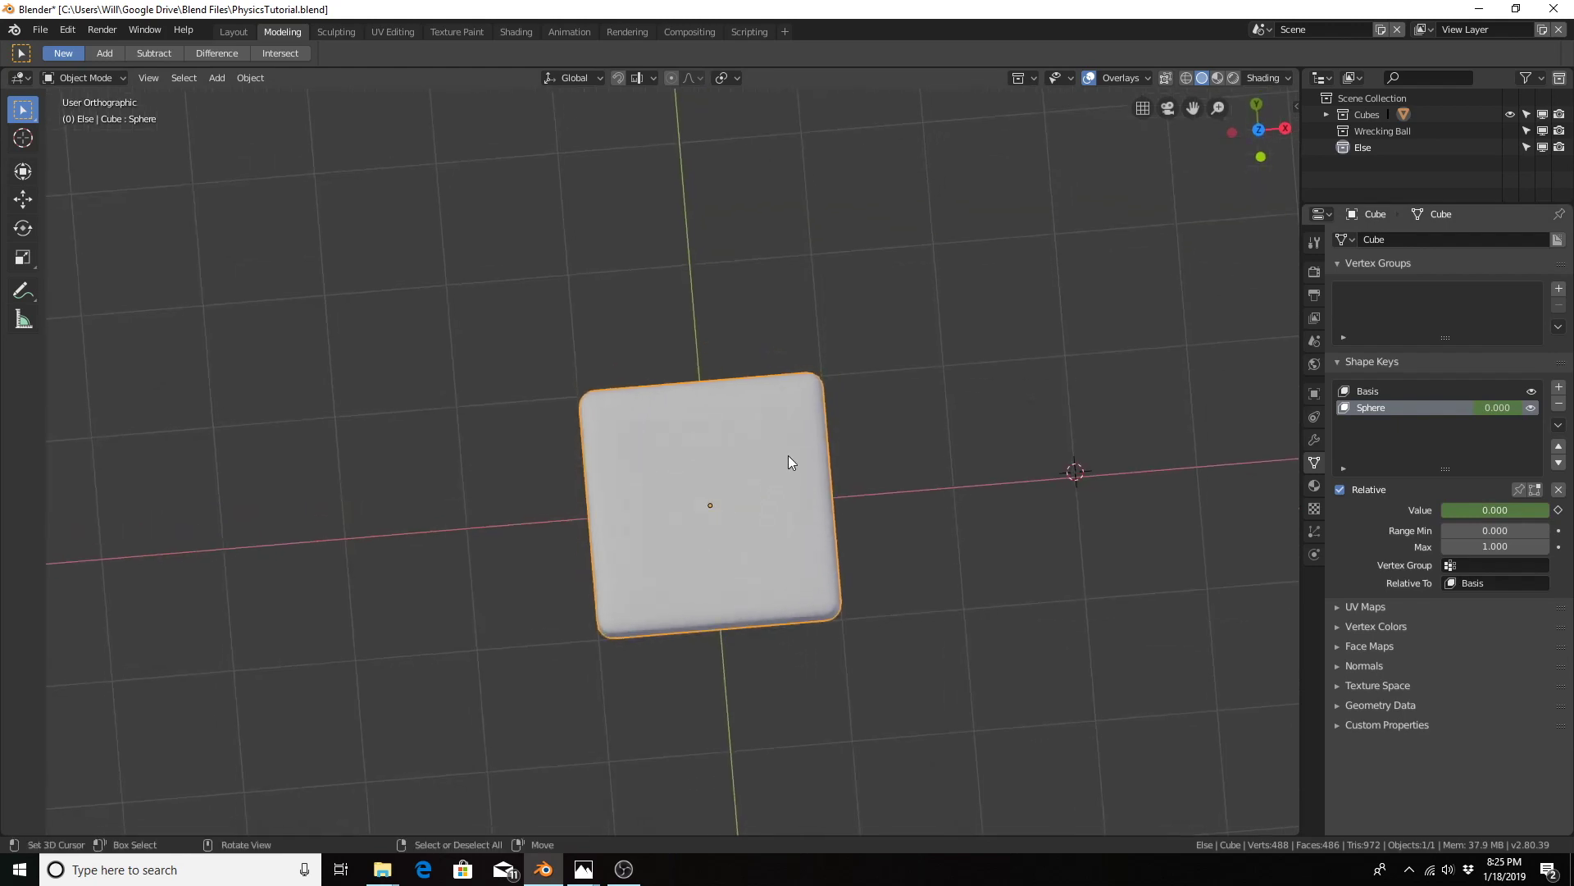
Step: In Edit Mode, scale the Sphere shape key's whole mesh by 0.7, then return to Object Mode
key(Tab)
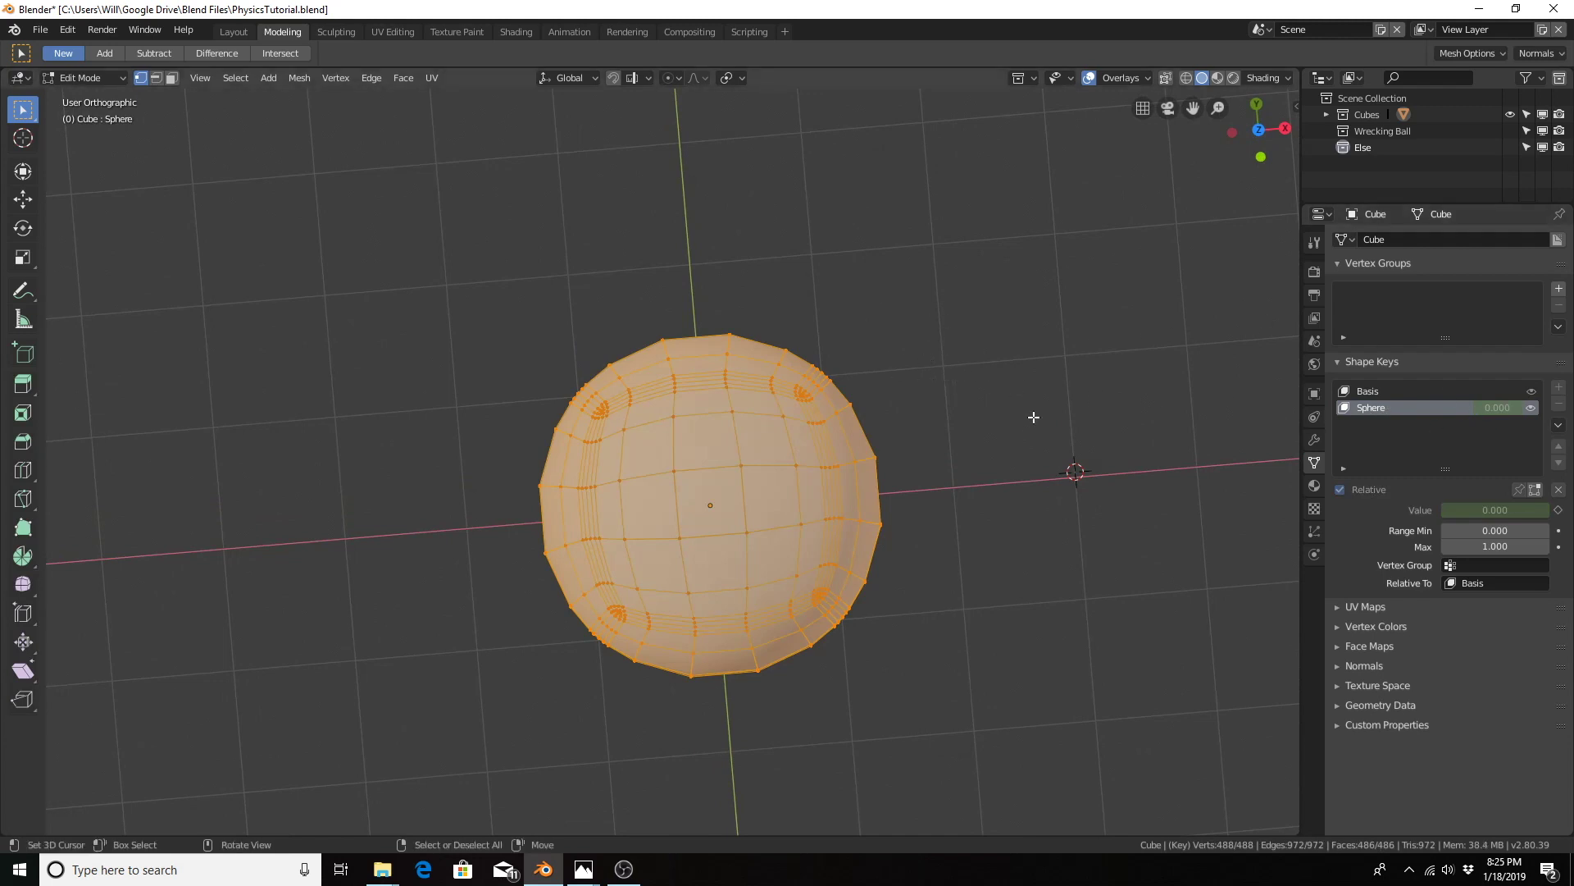
mouse_move(1033, 415)
middle_down()
mouse_move(1002, 432)
mouse_move(1017, 396)
mouse_move(1009, 418)
middle_up()
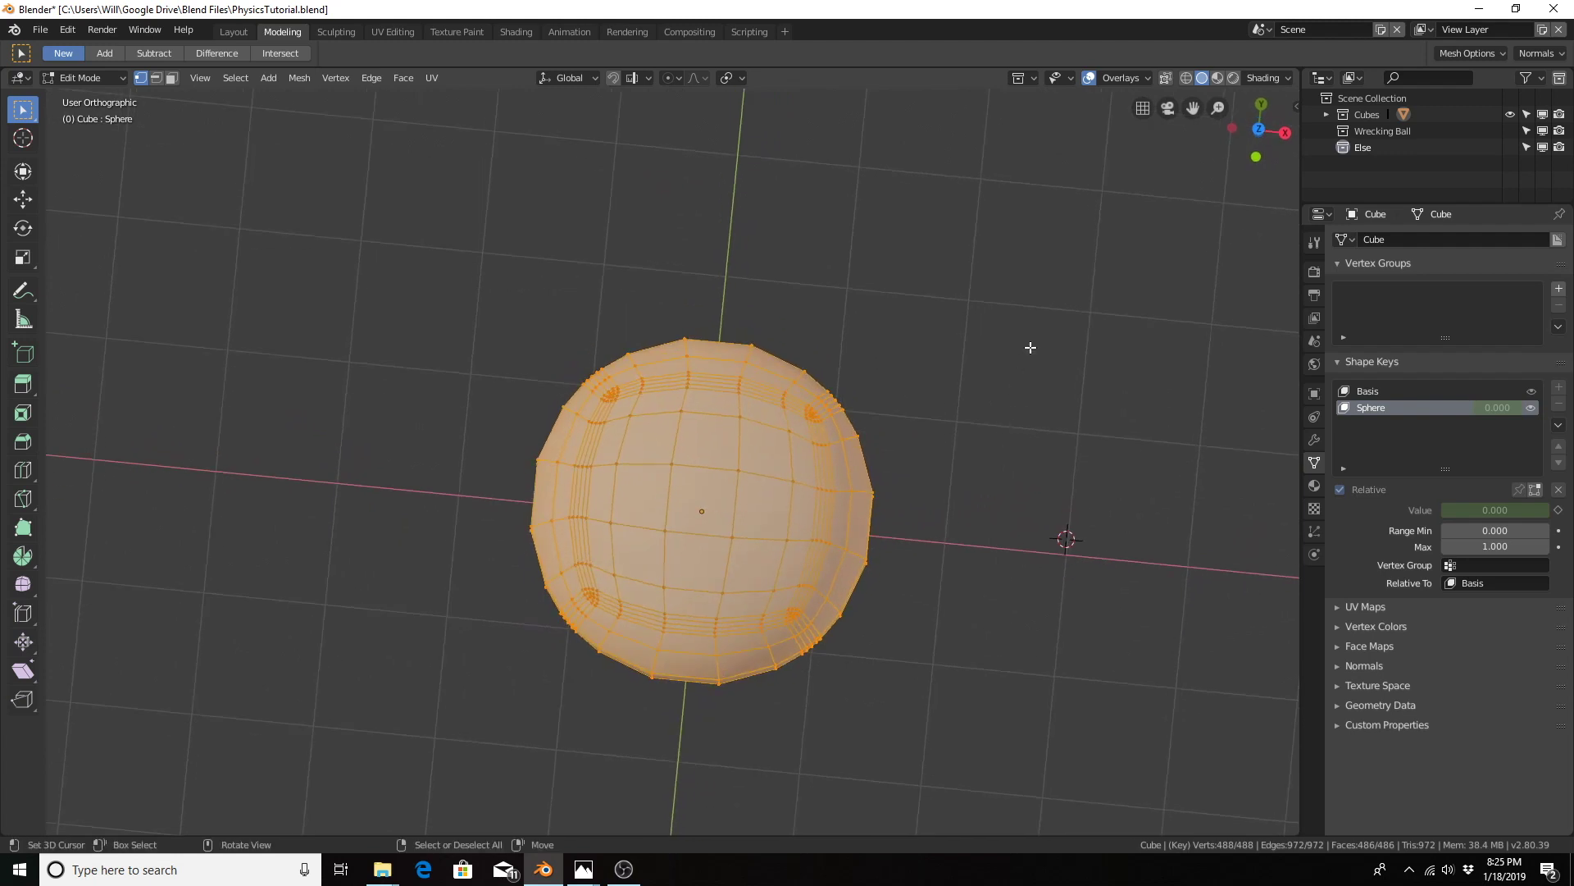
text(s.7)
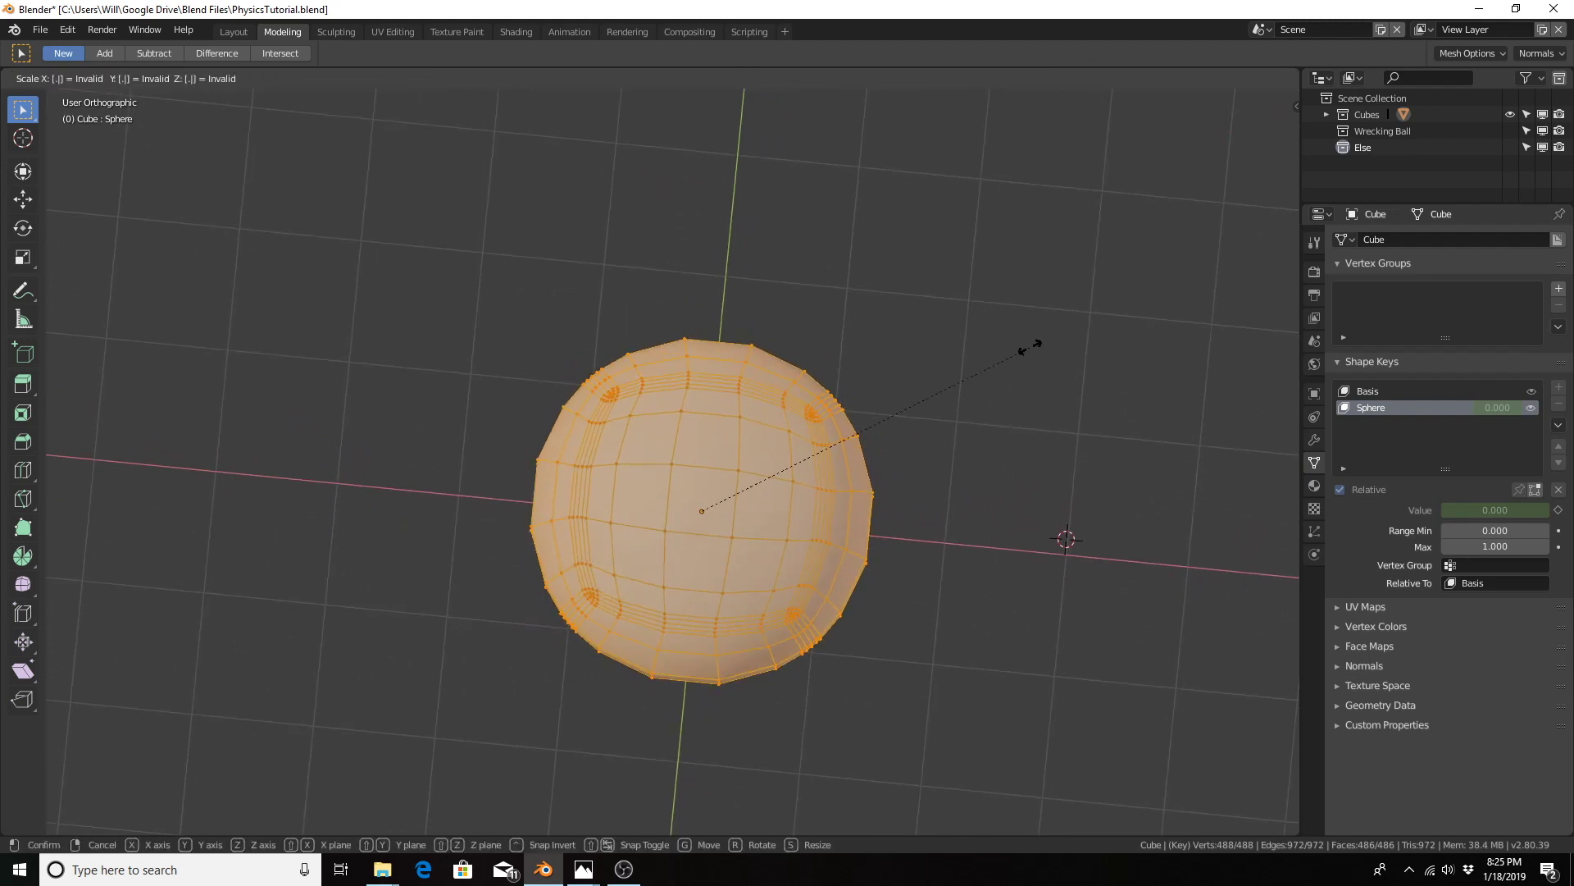
key(Return)
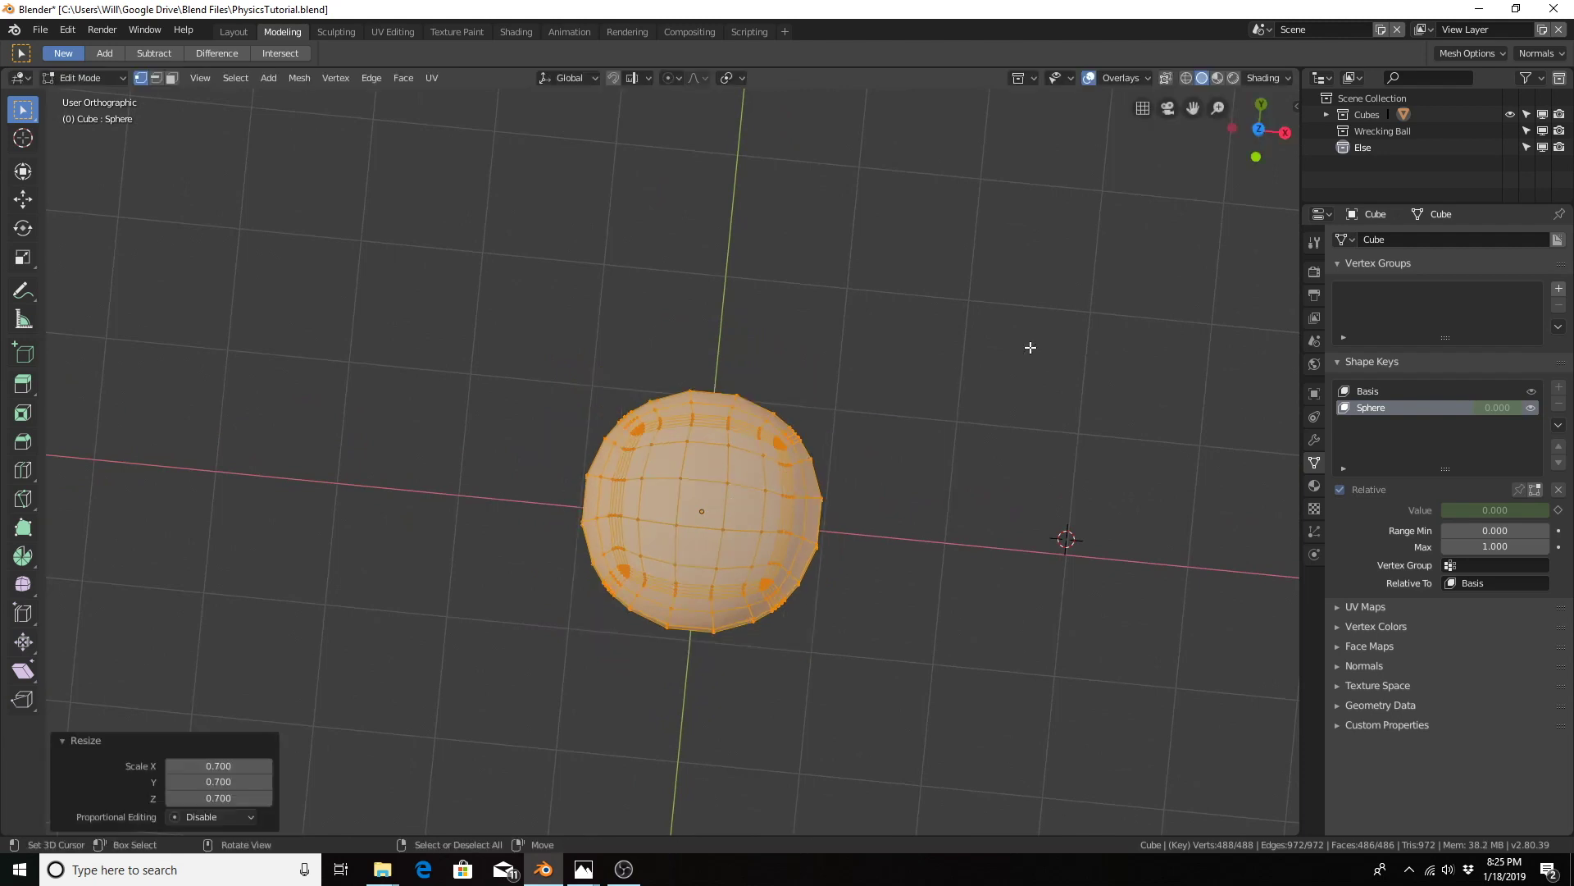
key(KP_7)
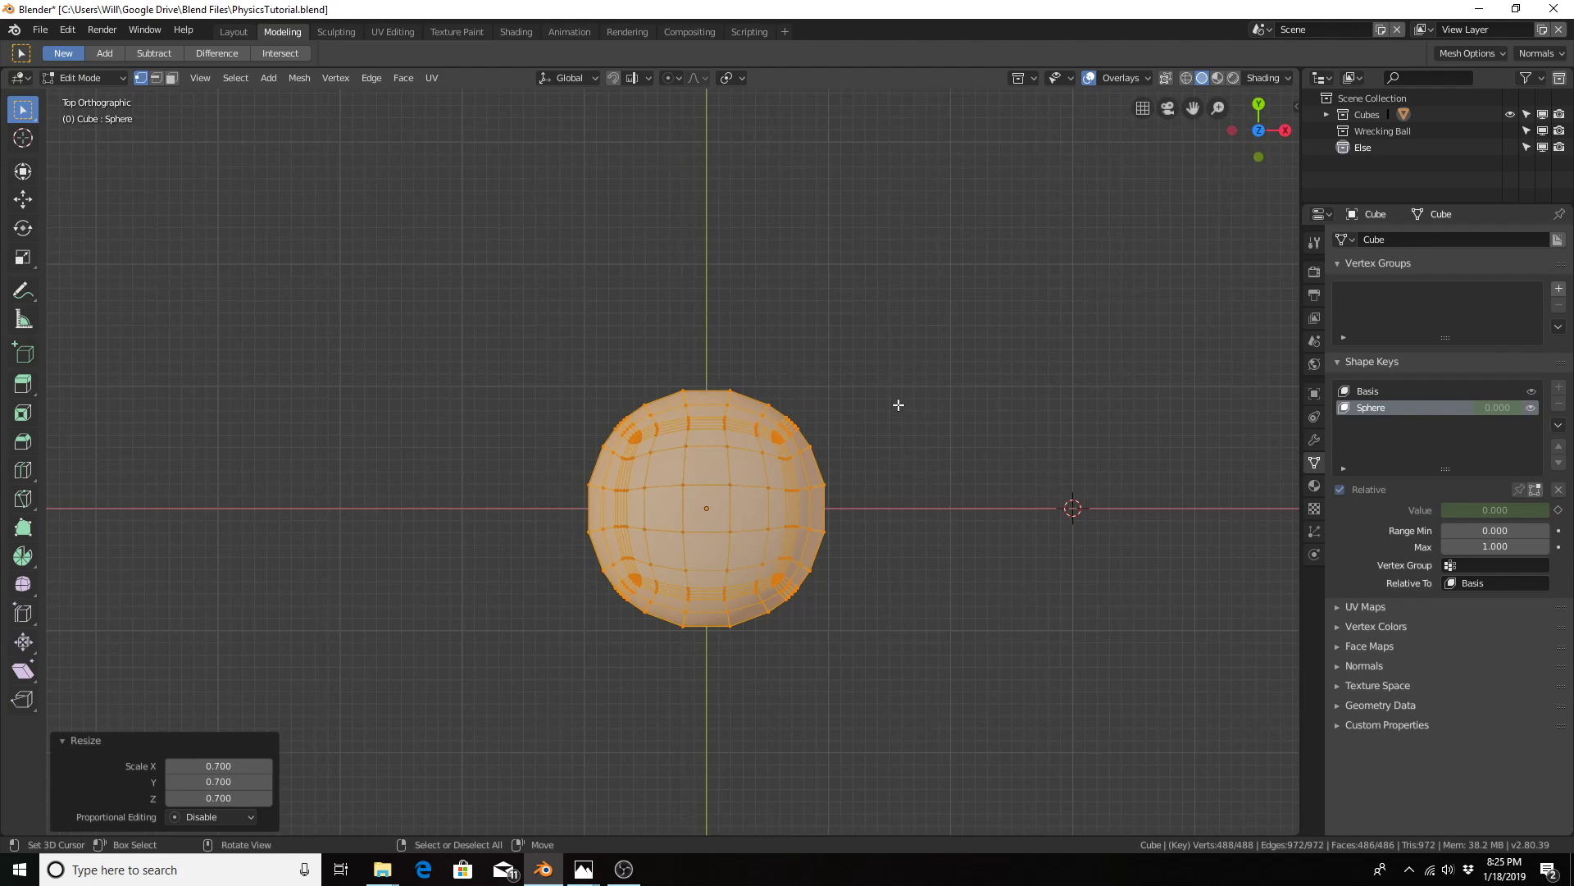
key(Tab)
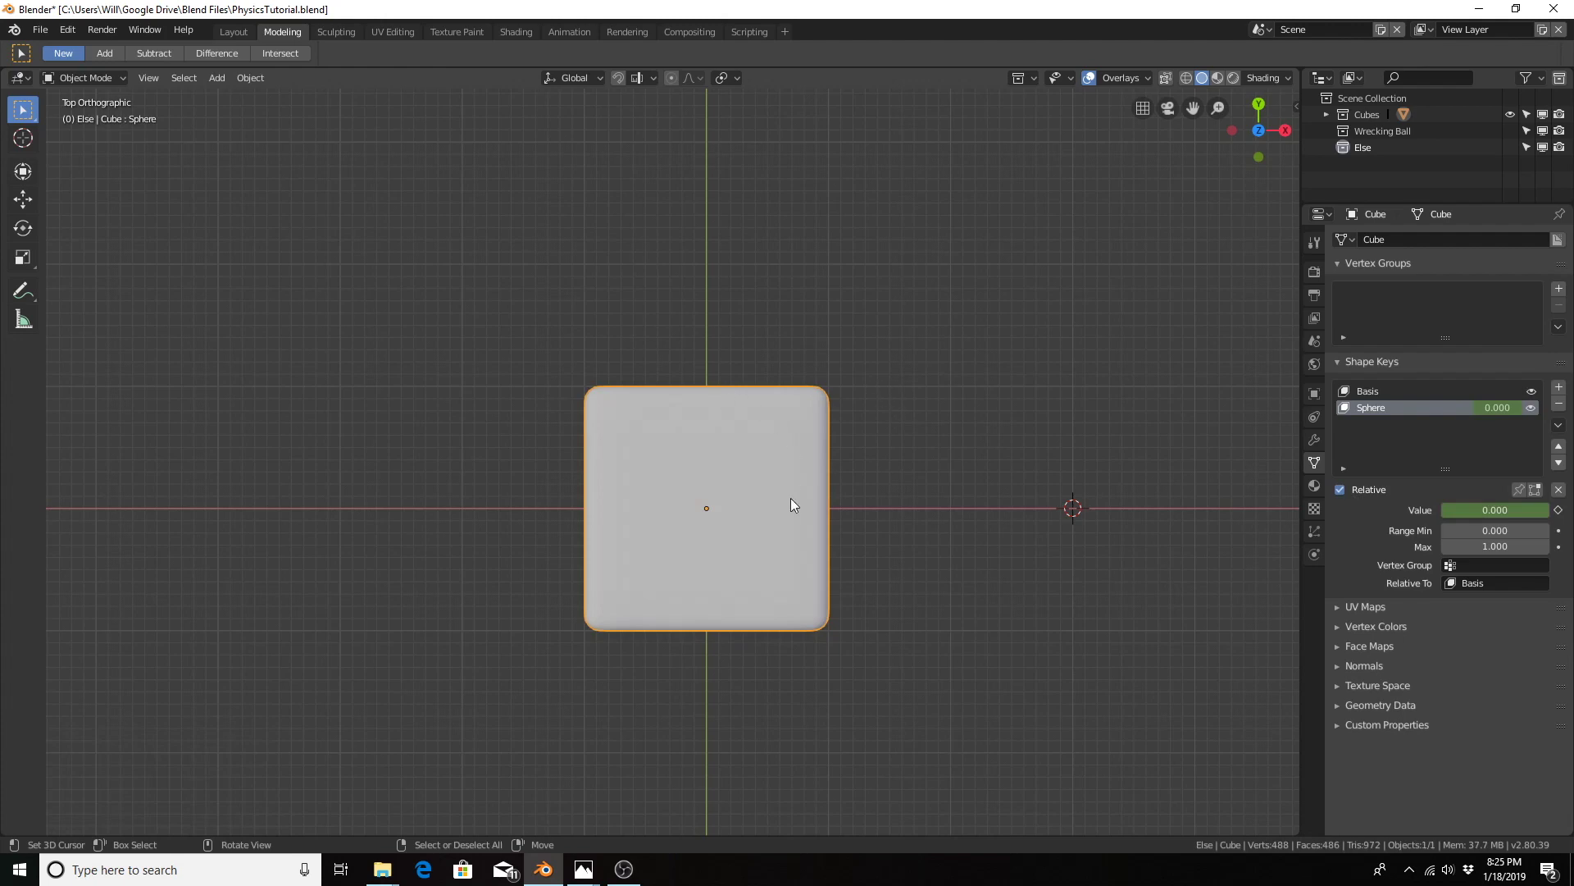
Step: Duplicate the cube in front view and offset the copy 2 m along the global X axis
middle_drag(773, 412, 805, 309)
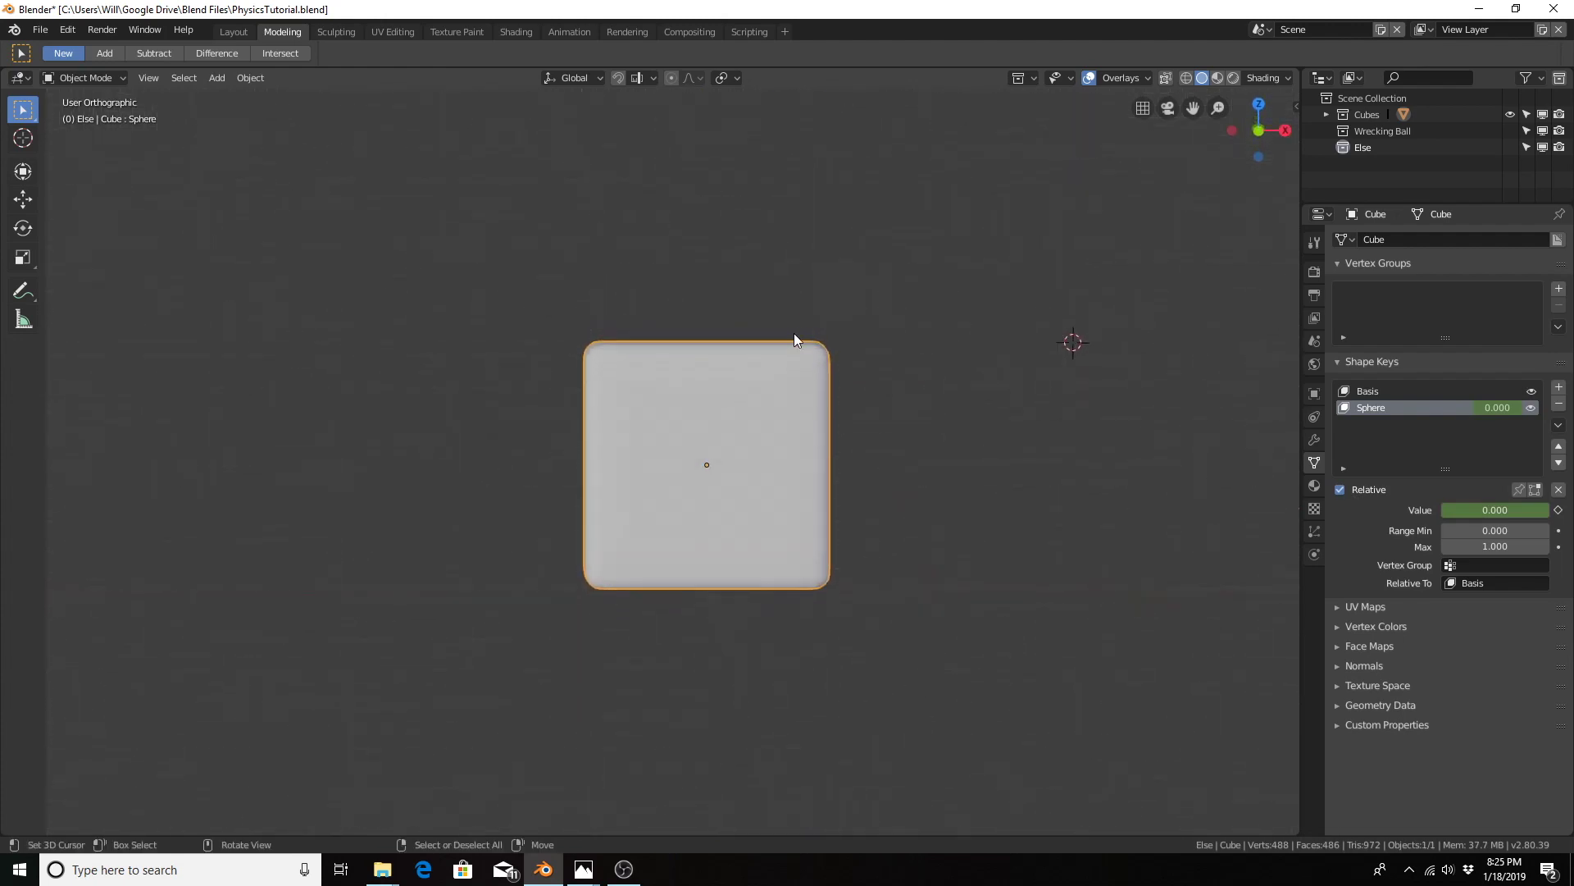
key(KP_1)
key(shift+d)
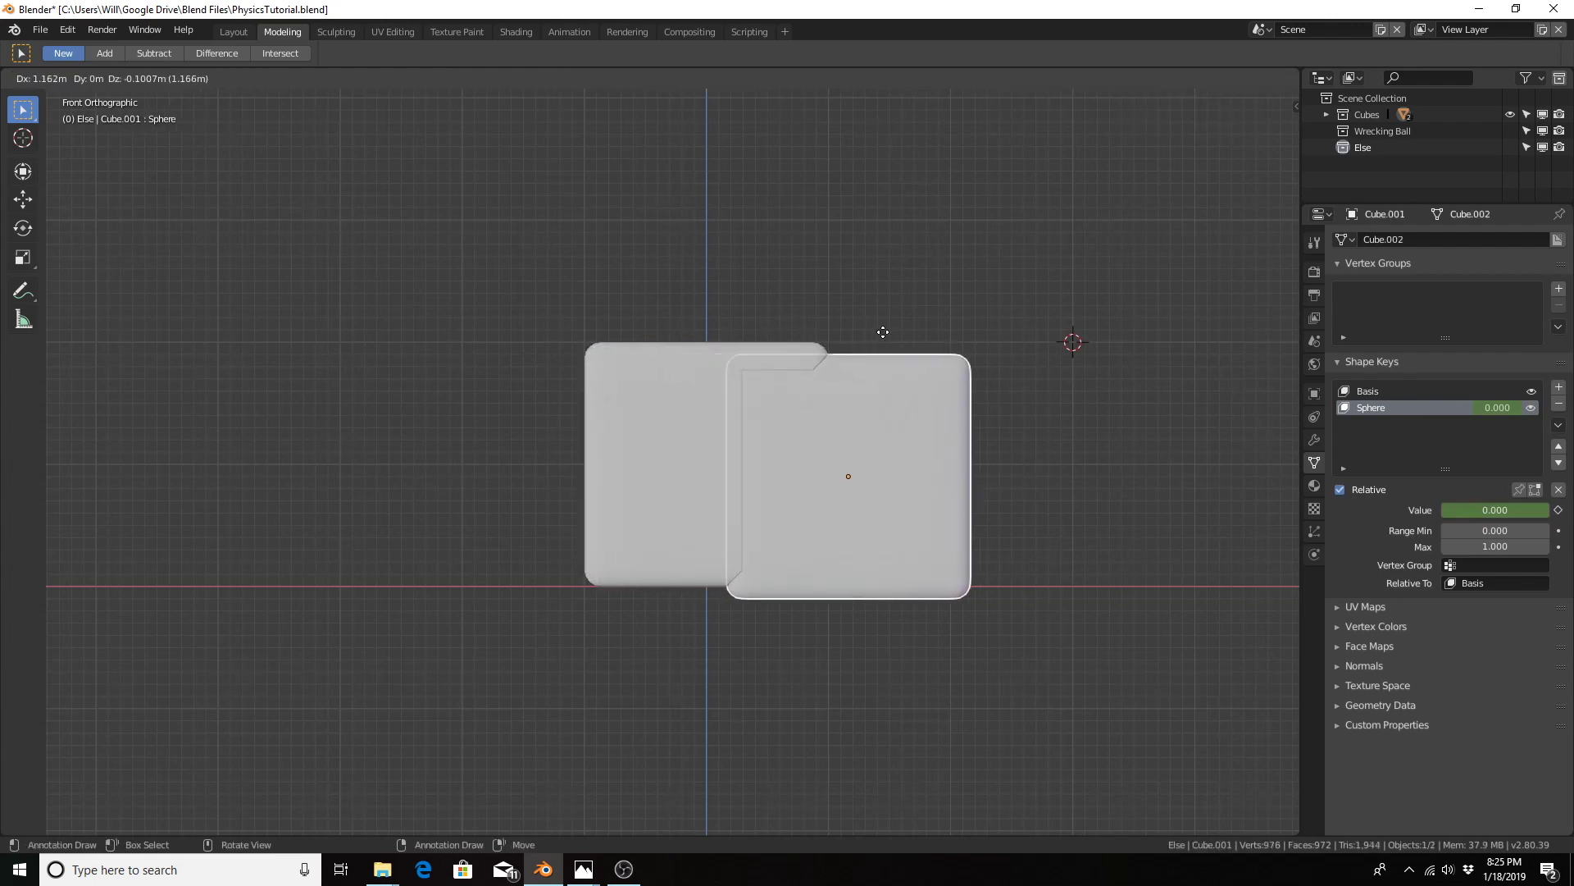
key(x)
key(2)
key(Return)
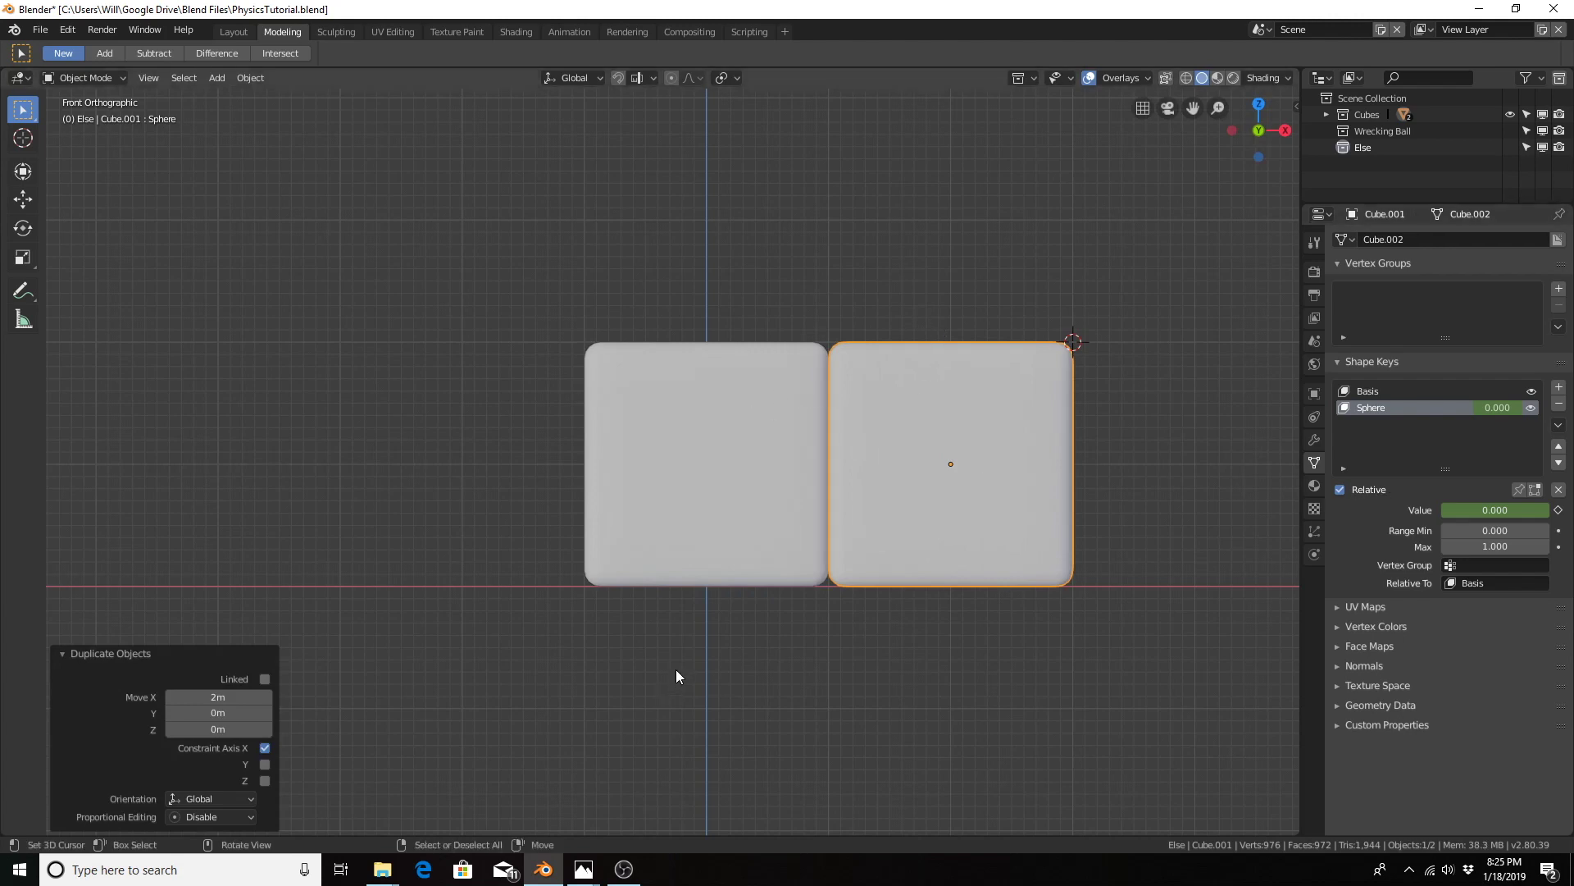
Step: Return to the Layout workspace and preview both cubes' morph by scrubbing to frame 99 and back to frame 0
click(233, 32)
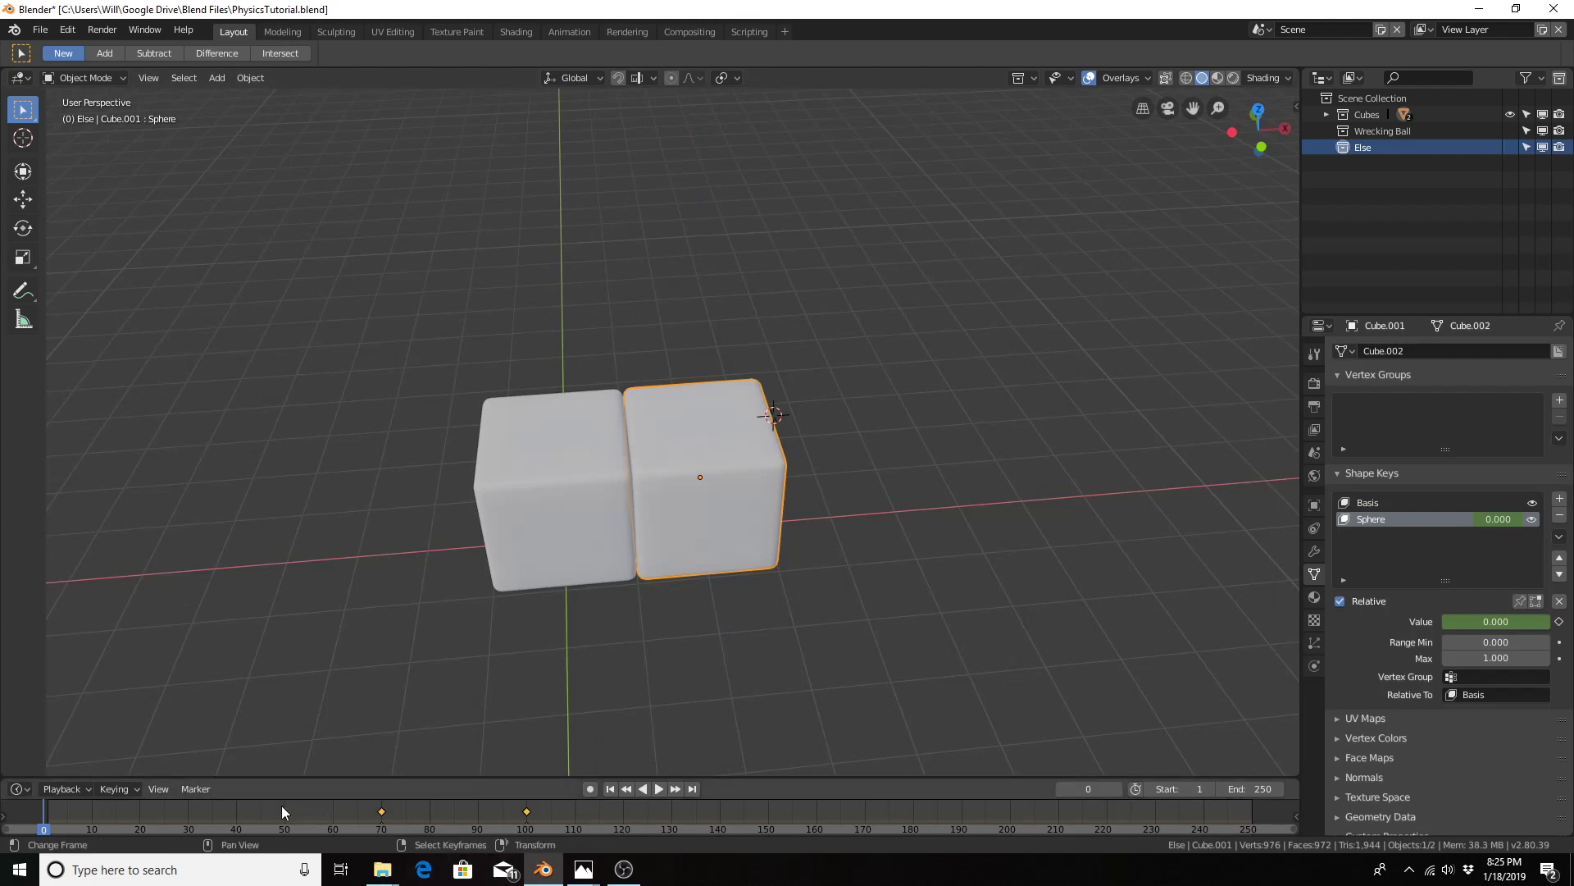
drag(123, 811, 522, 811)
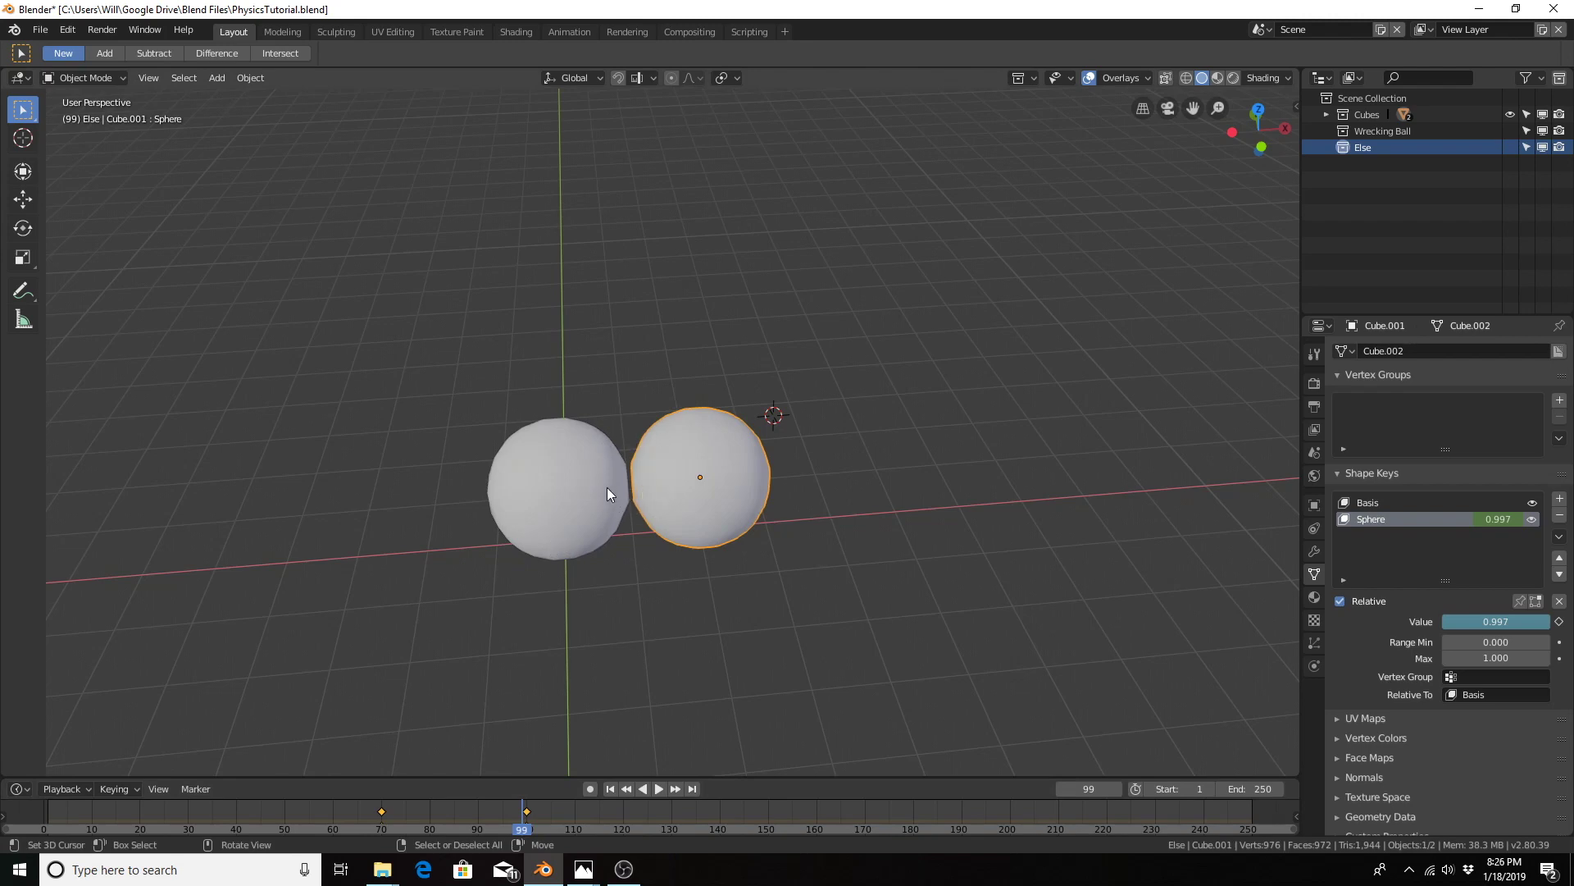
drag(511, 804, 58, 822)
key(space)
click(42, 819)
key(space)
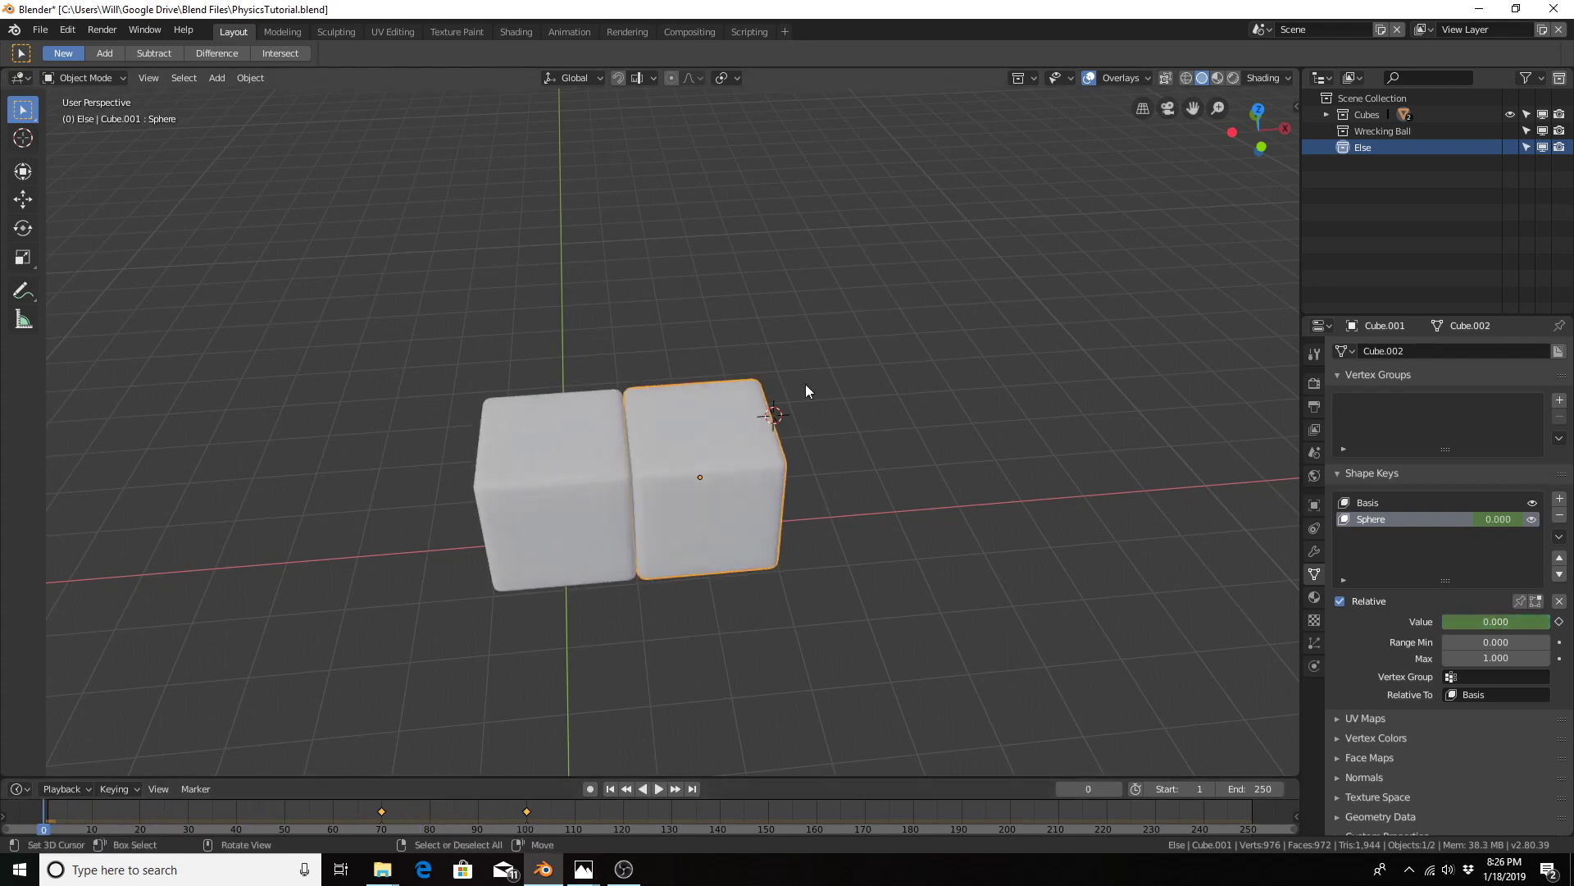
Step: Duplicate the second cube and move the copy 2 m along the global X axis
middle_drag(725, 460, 712, 458)
key(shift+d)
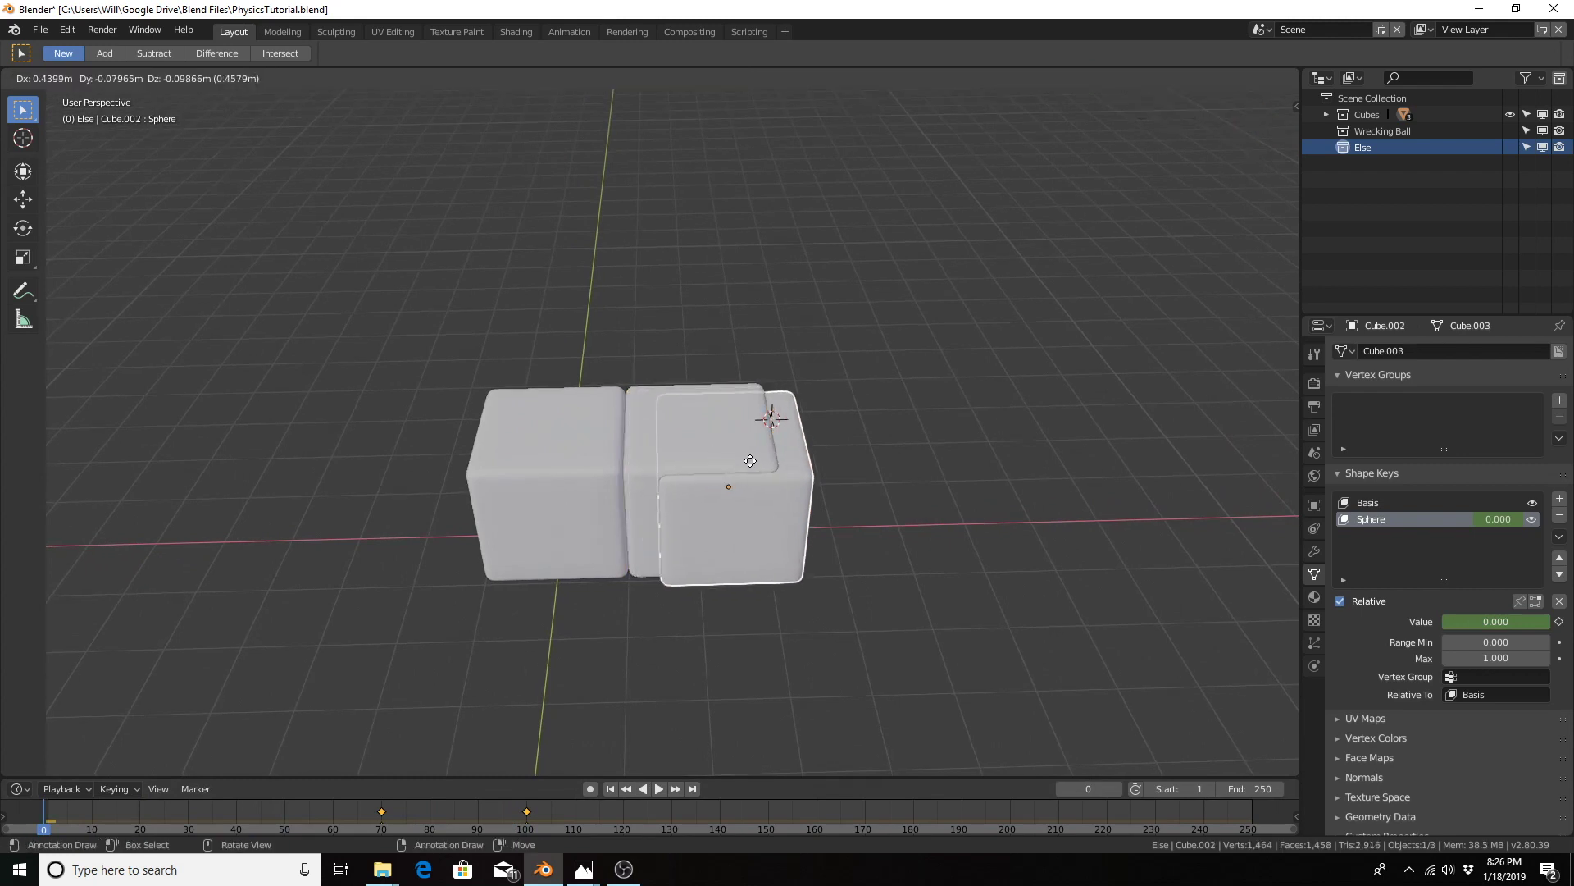
text(x)
text(2)
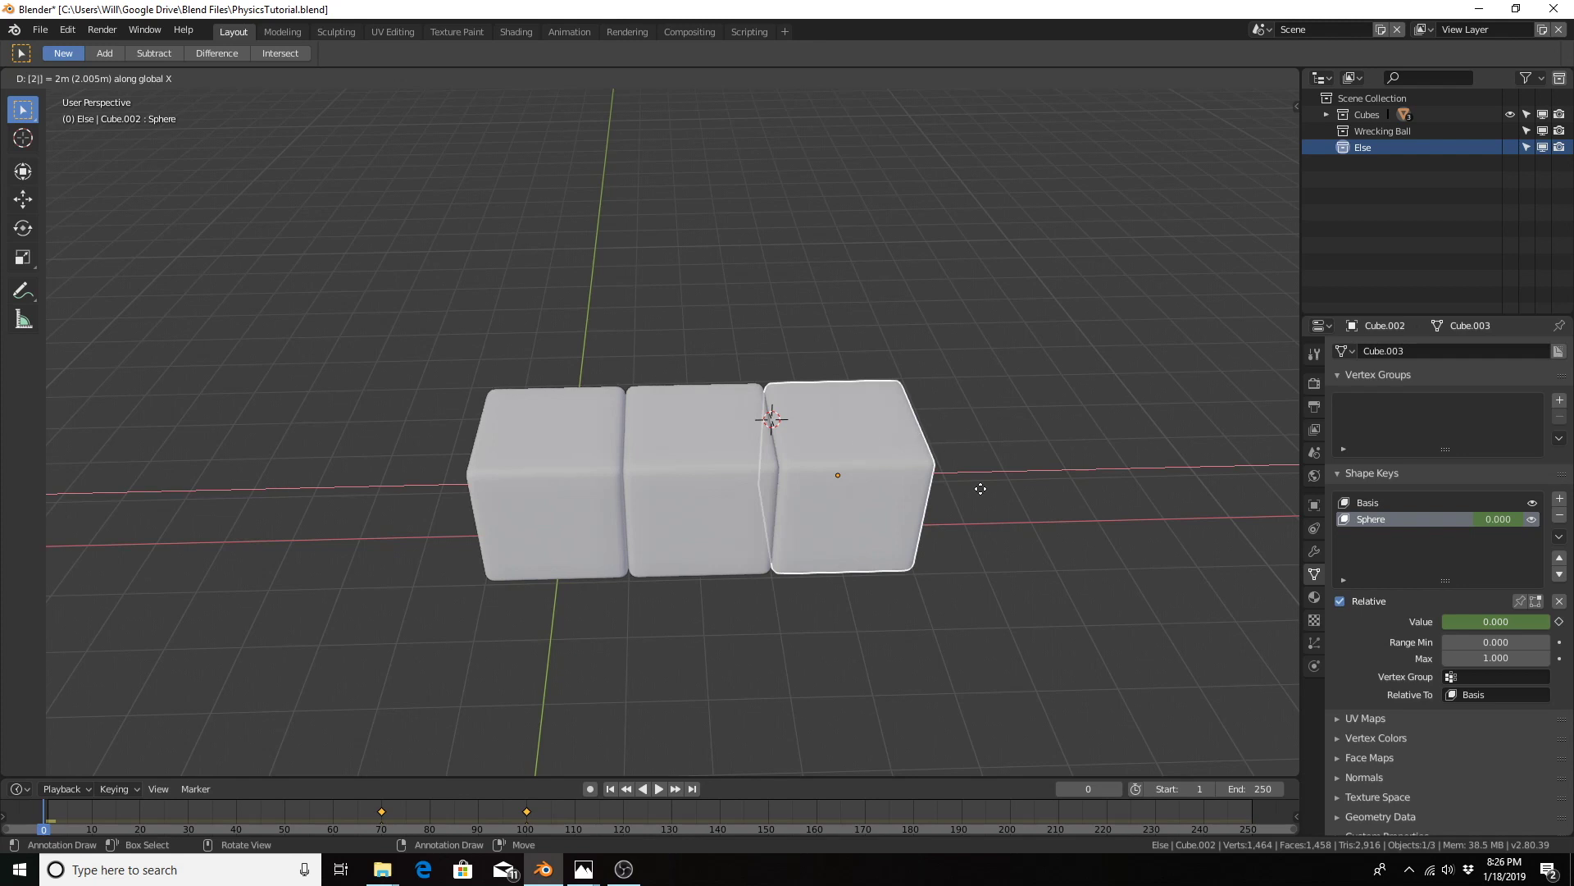
key(shift+x)
key(x)
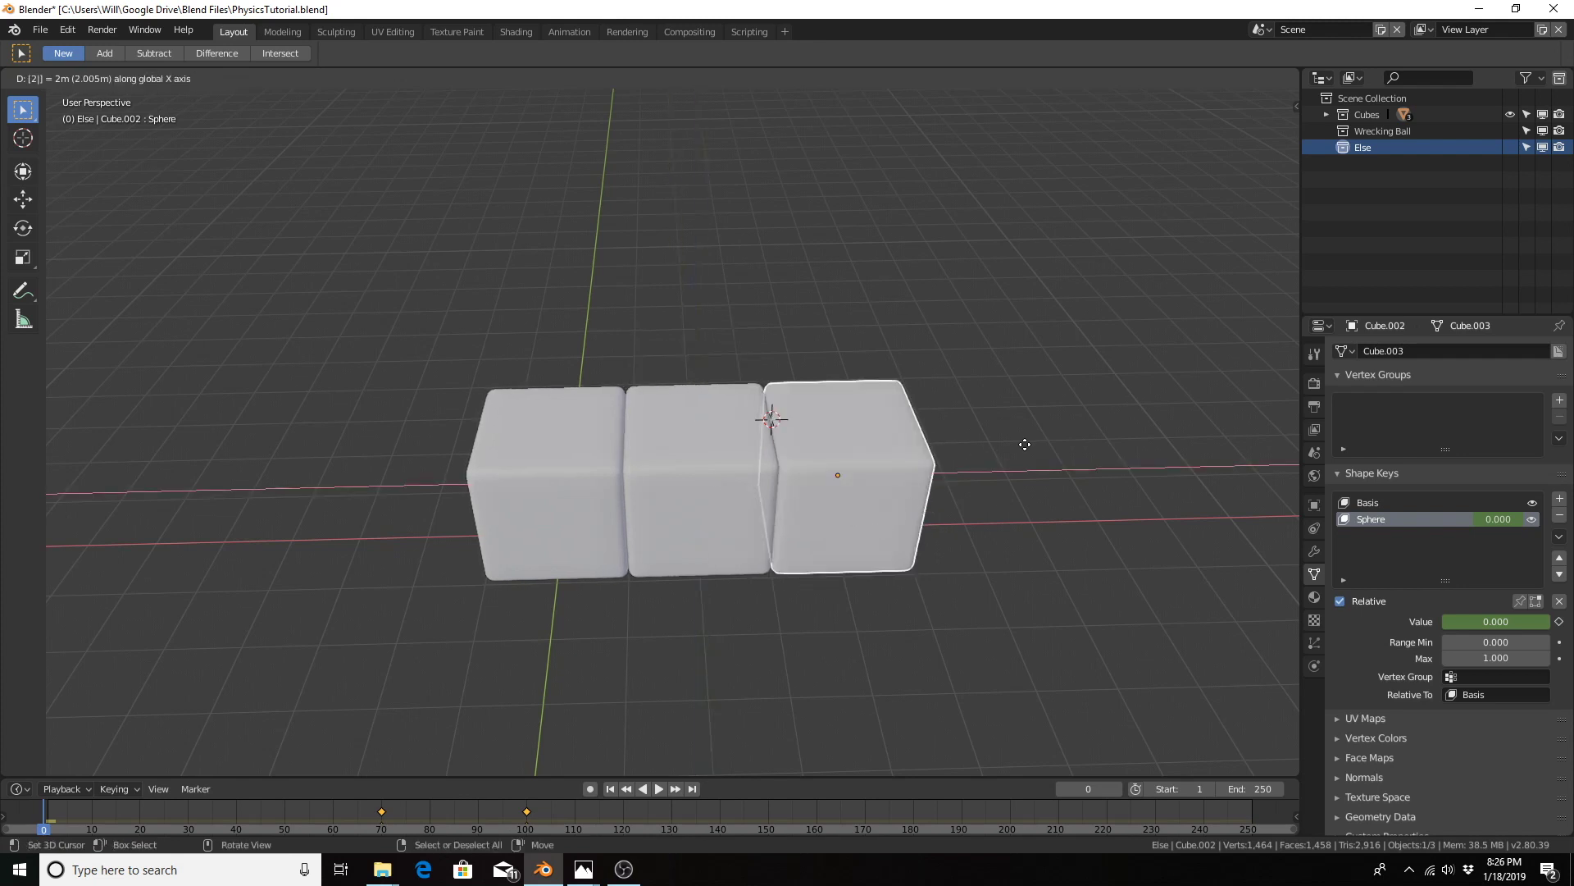
middle_click(1100, 545)
middle_drag(1100, 544, 1047, 544)
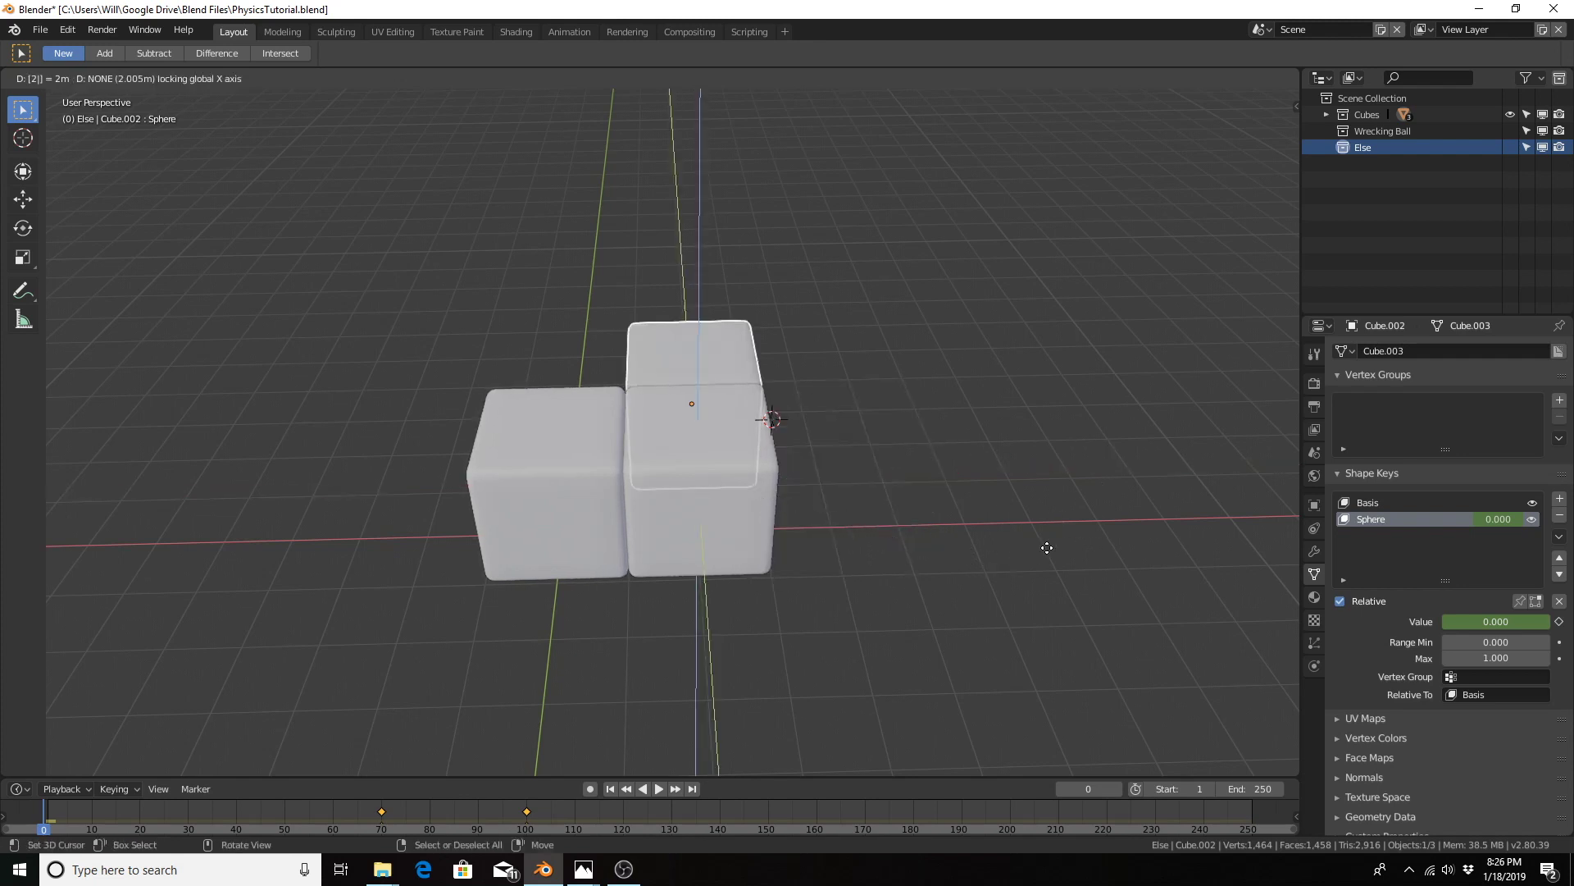
right_click(1048, 548)
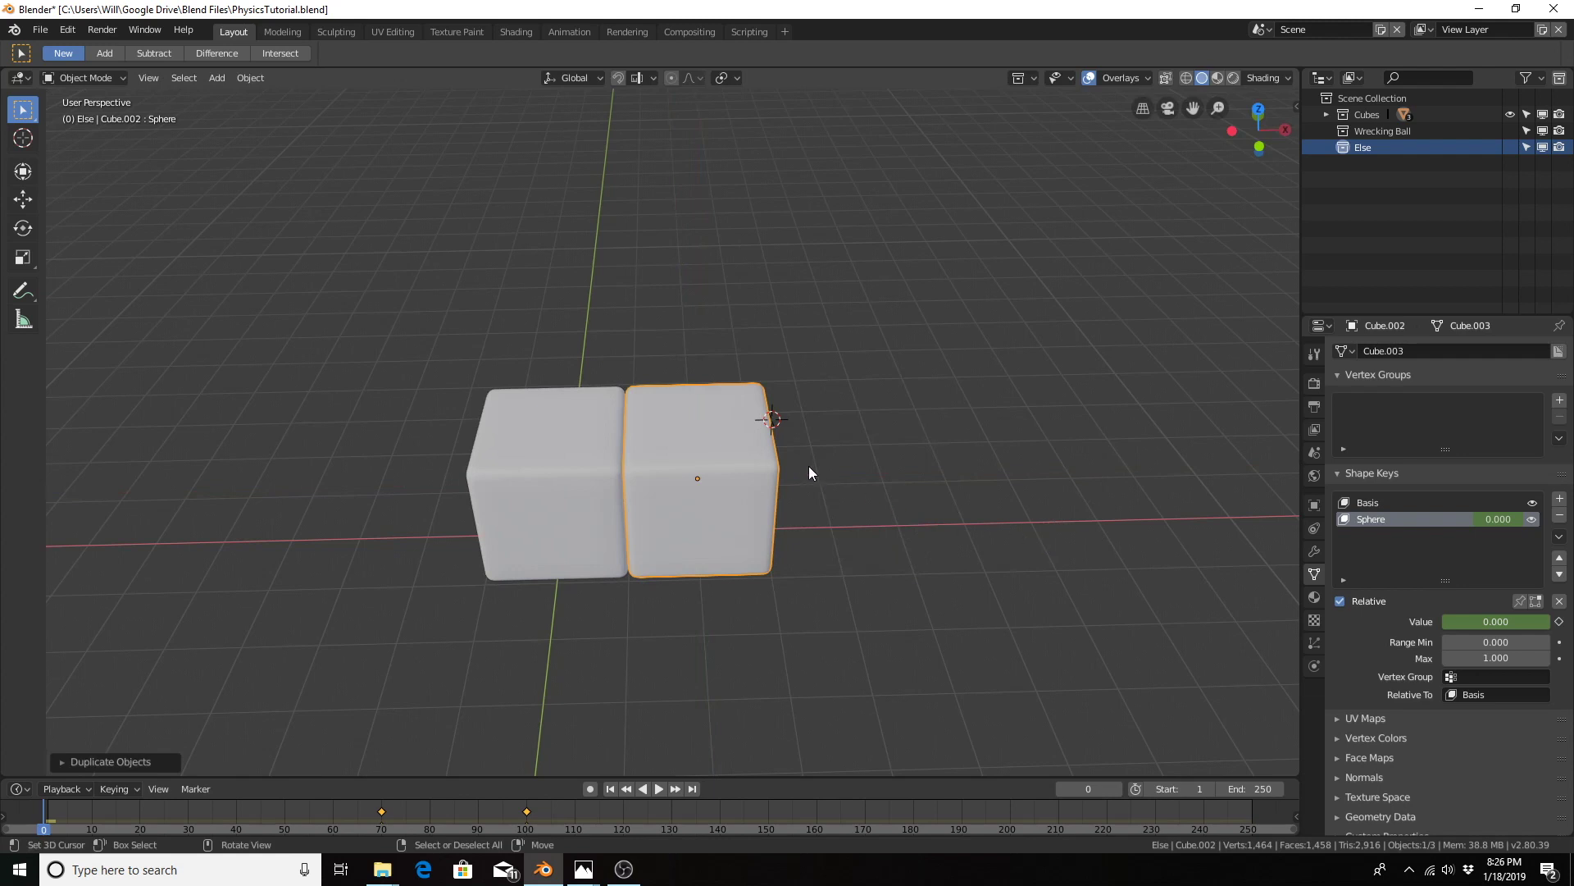
key(g)
key(x)
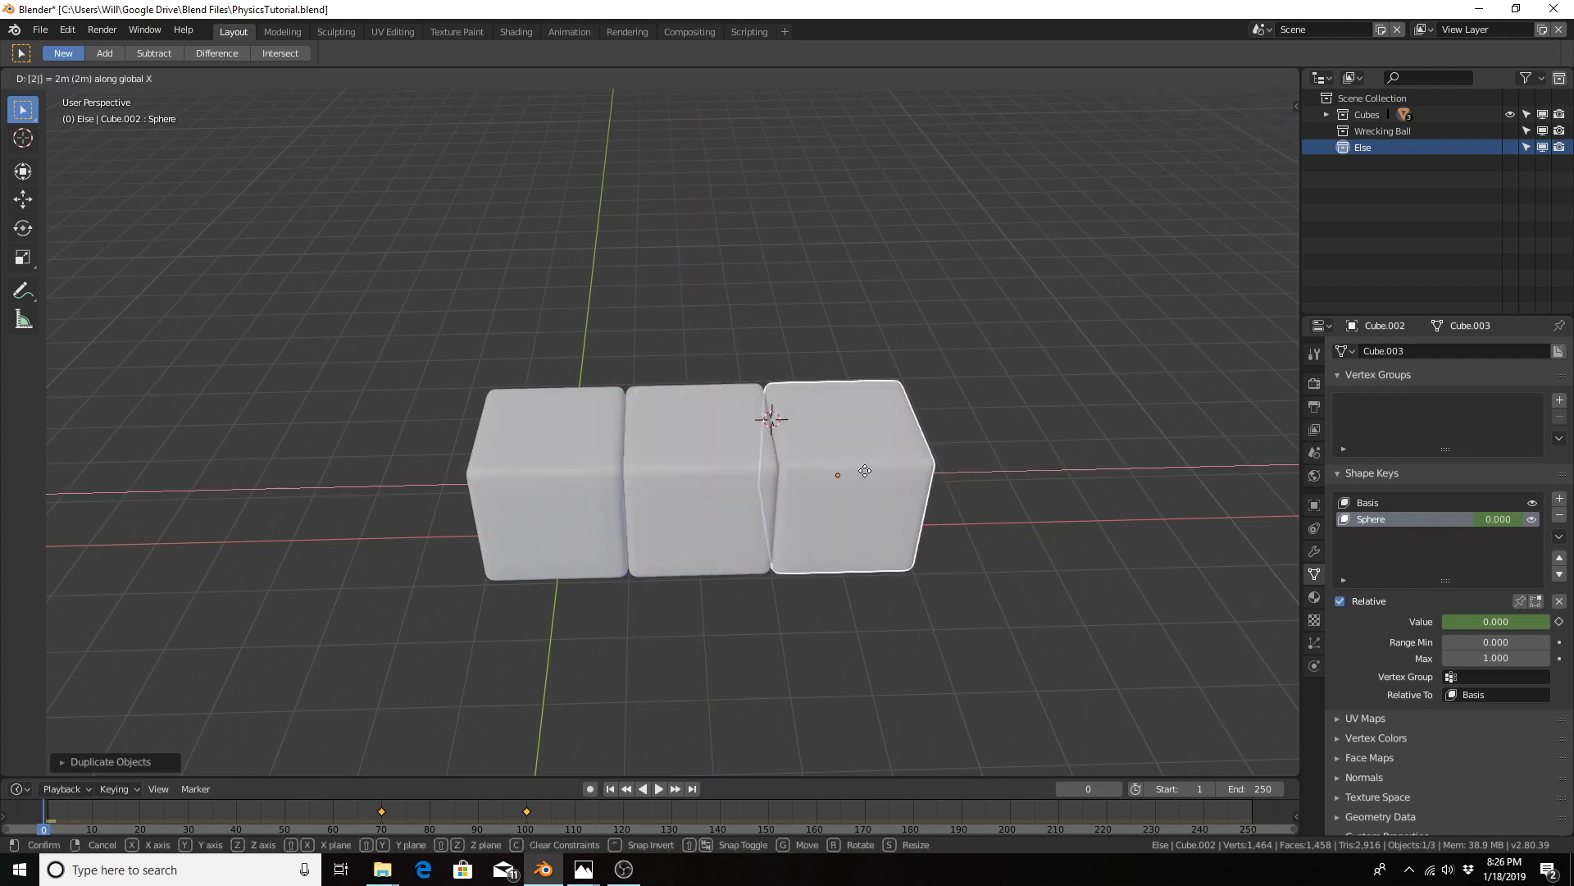
click(868, 477)
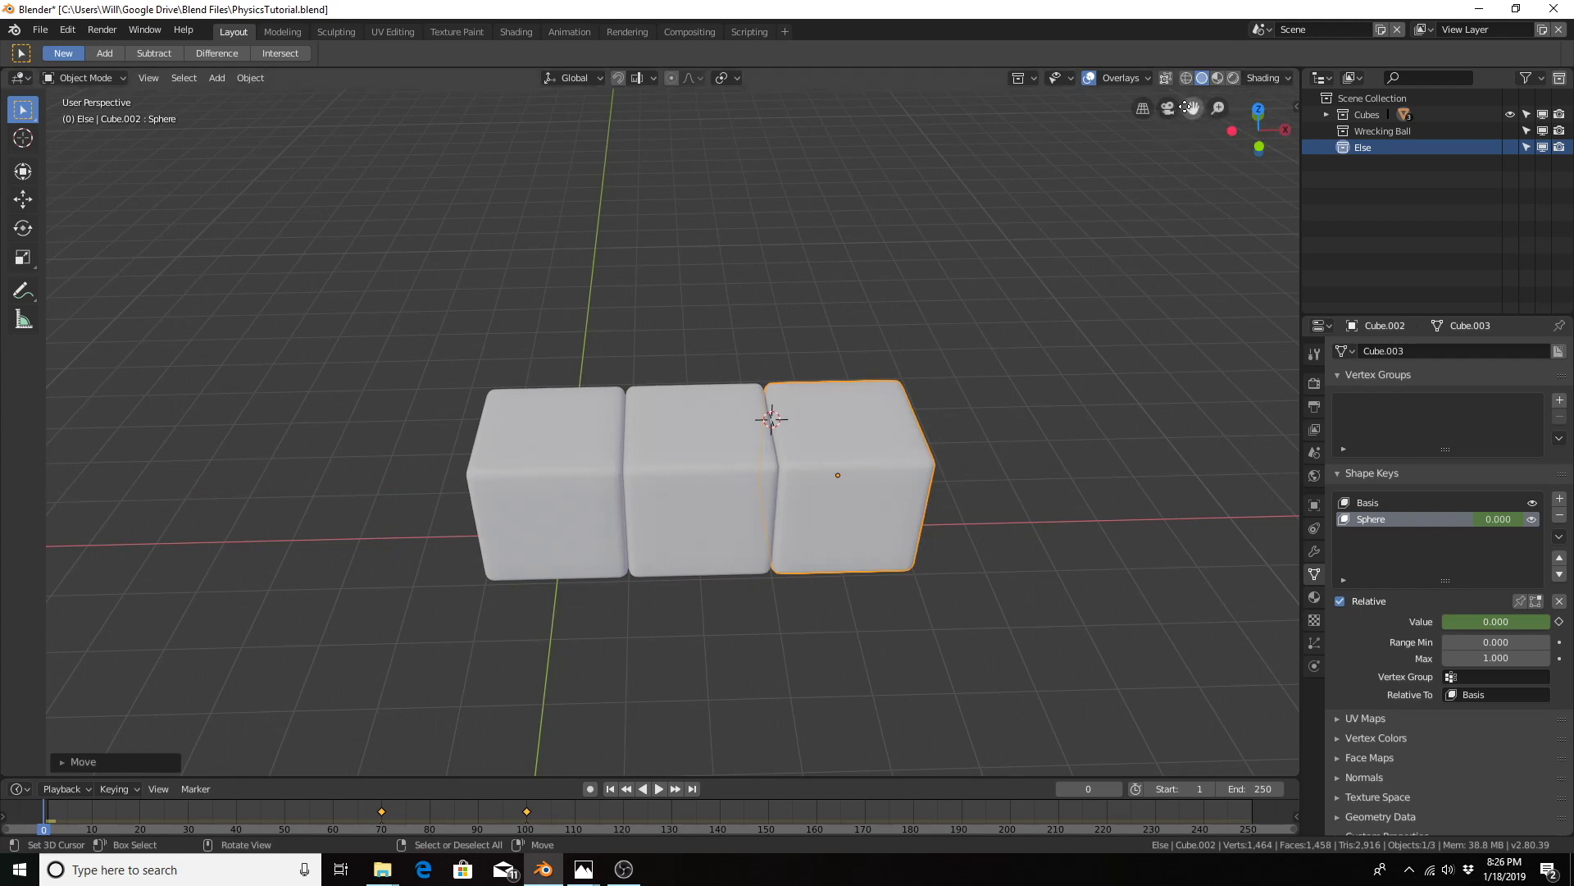
Step: Duplicate the end cube twice more, offsetting each copy 2 m along global X to make a row of five
drag(1193, 107, 1157, 141)
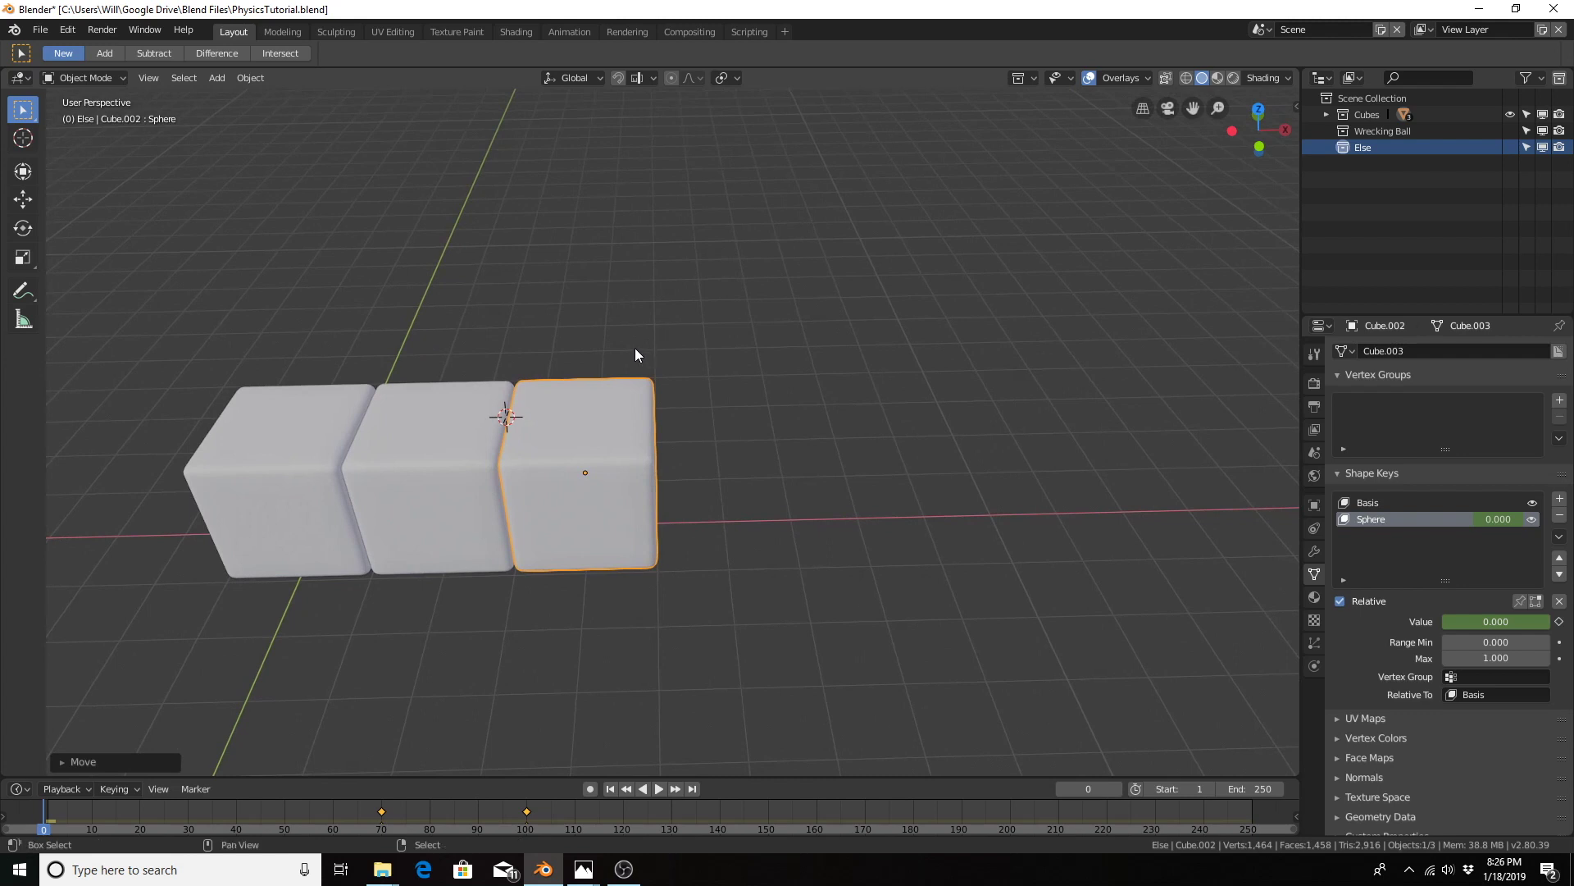
key(shift+d)
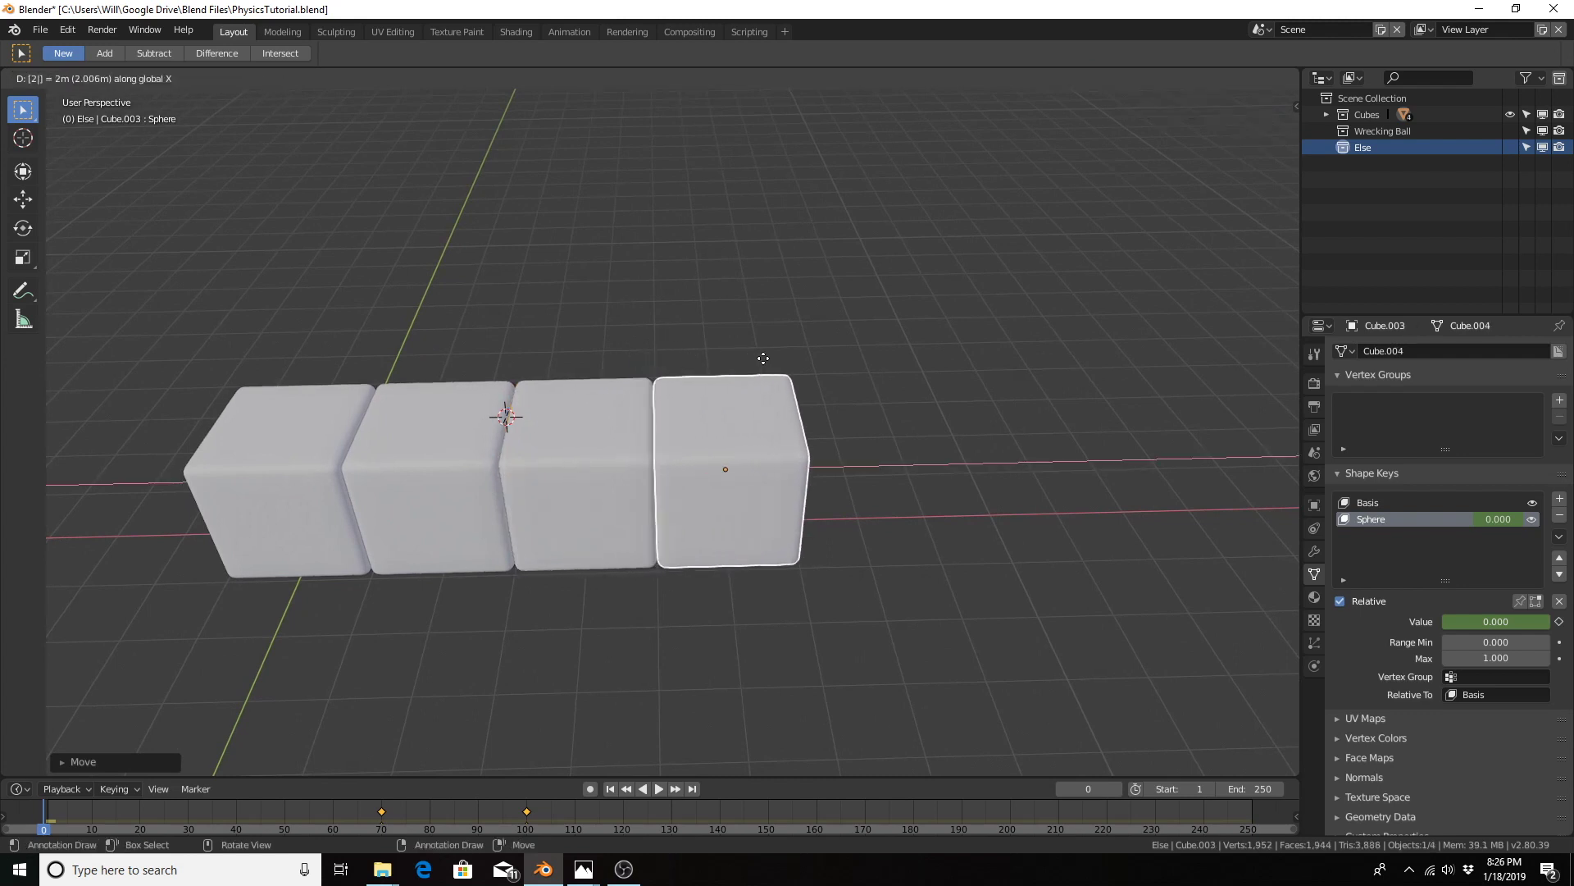
click(765, 358)
key(shift+d)
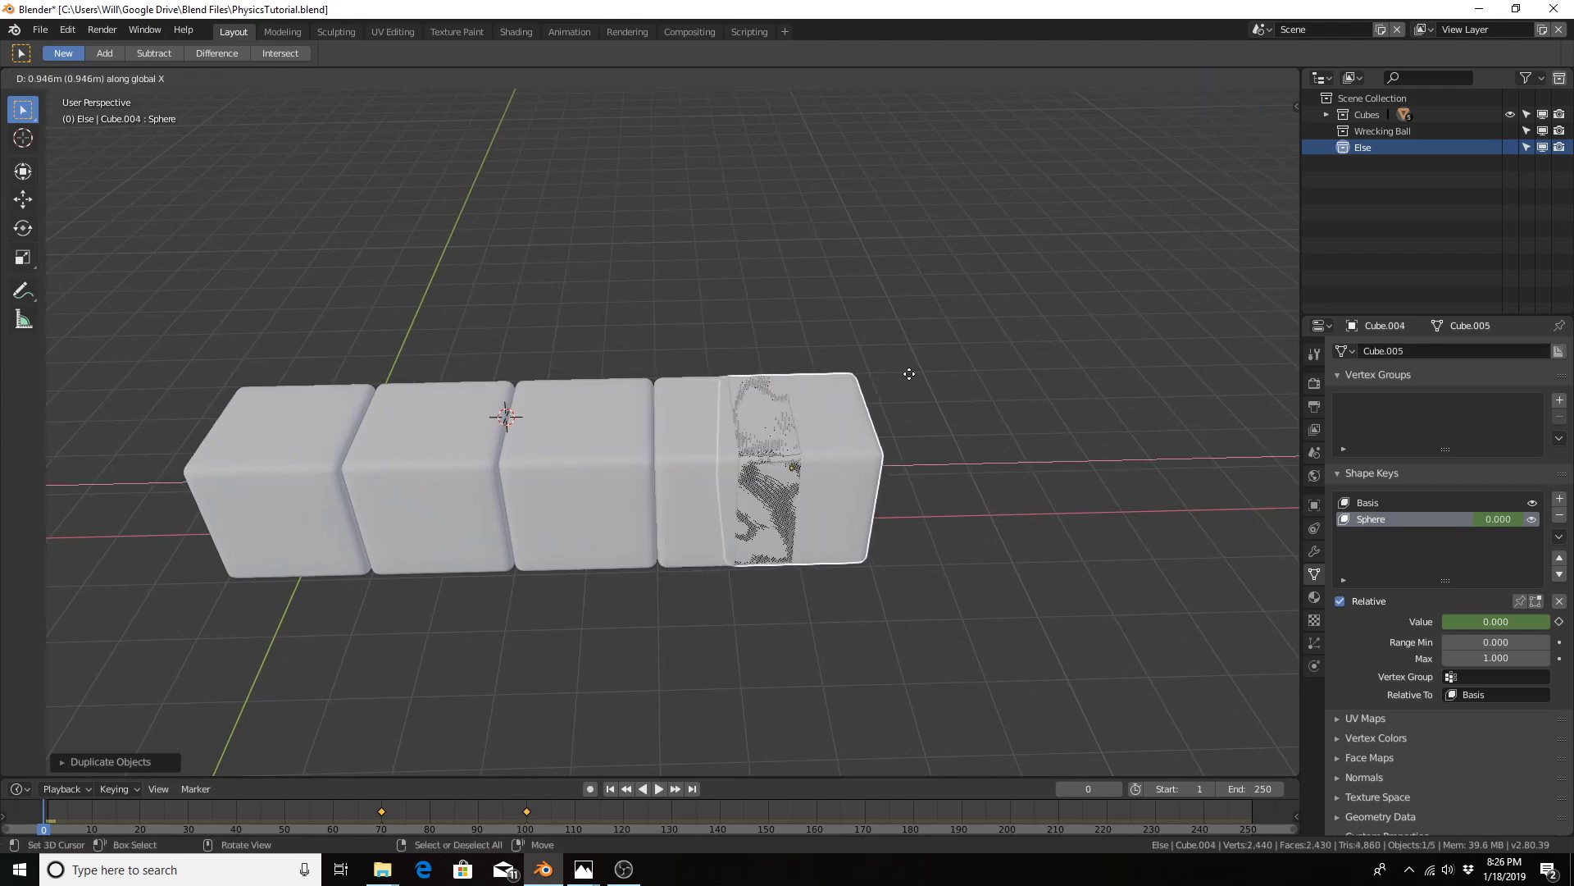
click(959, 381)
Step: Select all five cubes in the row and duplicate them 2 m along the global Y axis
middle_drag(563, 374, 711, 331)
scroll(710, 360, down, 3)
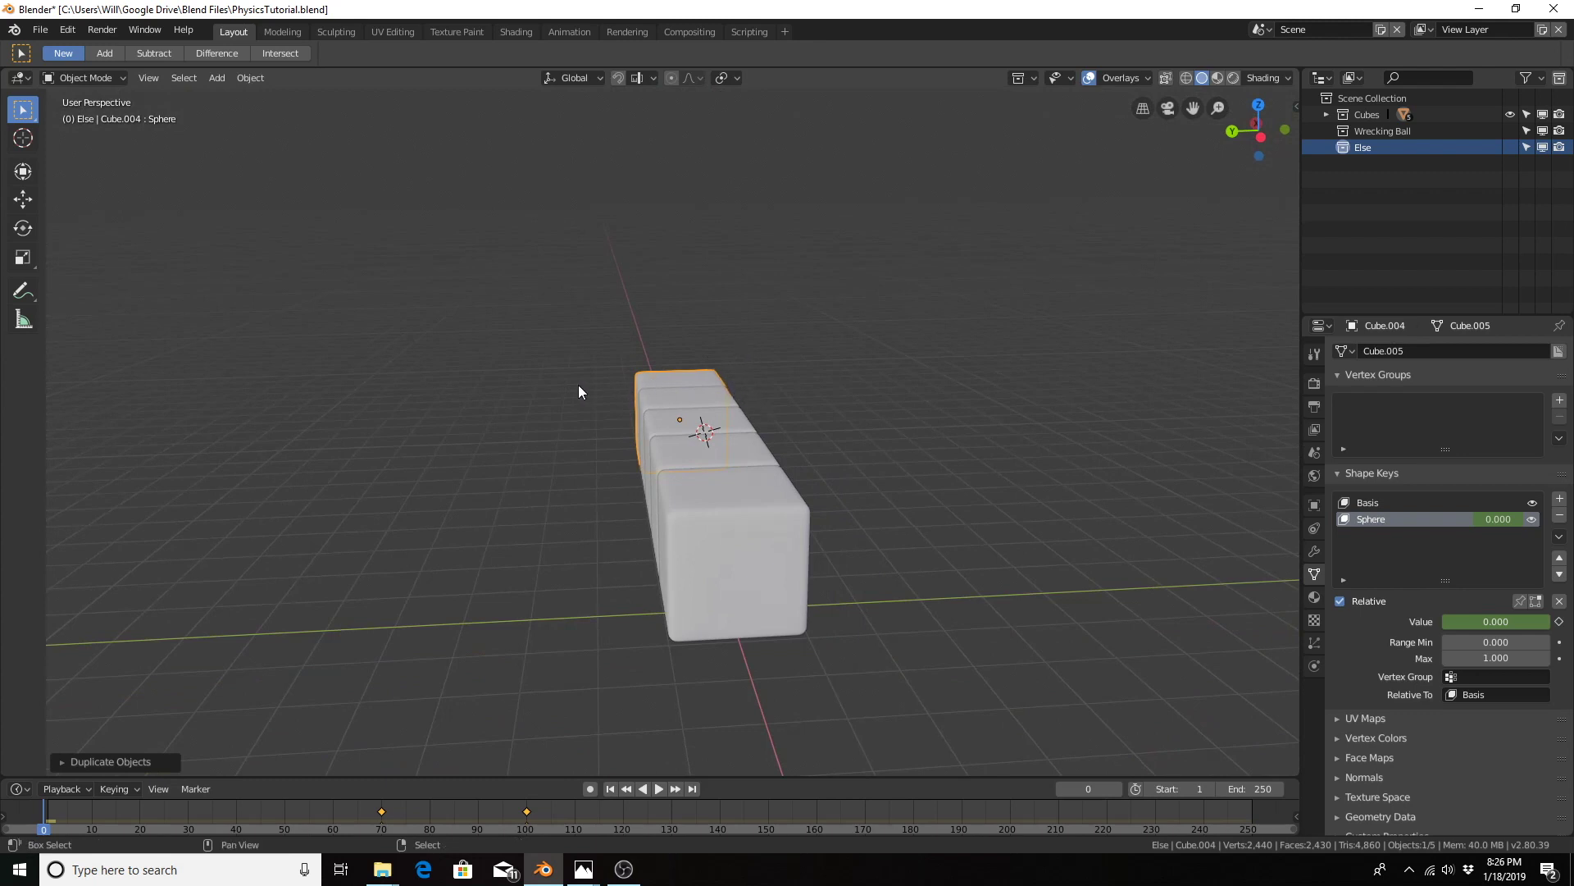
shift+middle_drag(580, 391, 573, 332)
key(b)
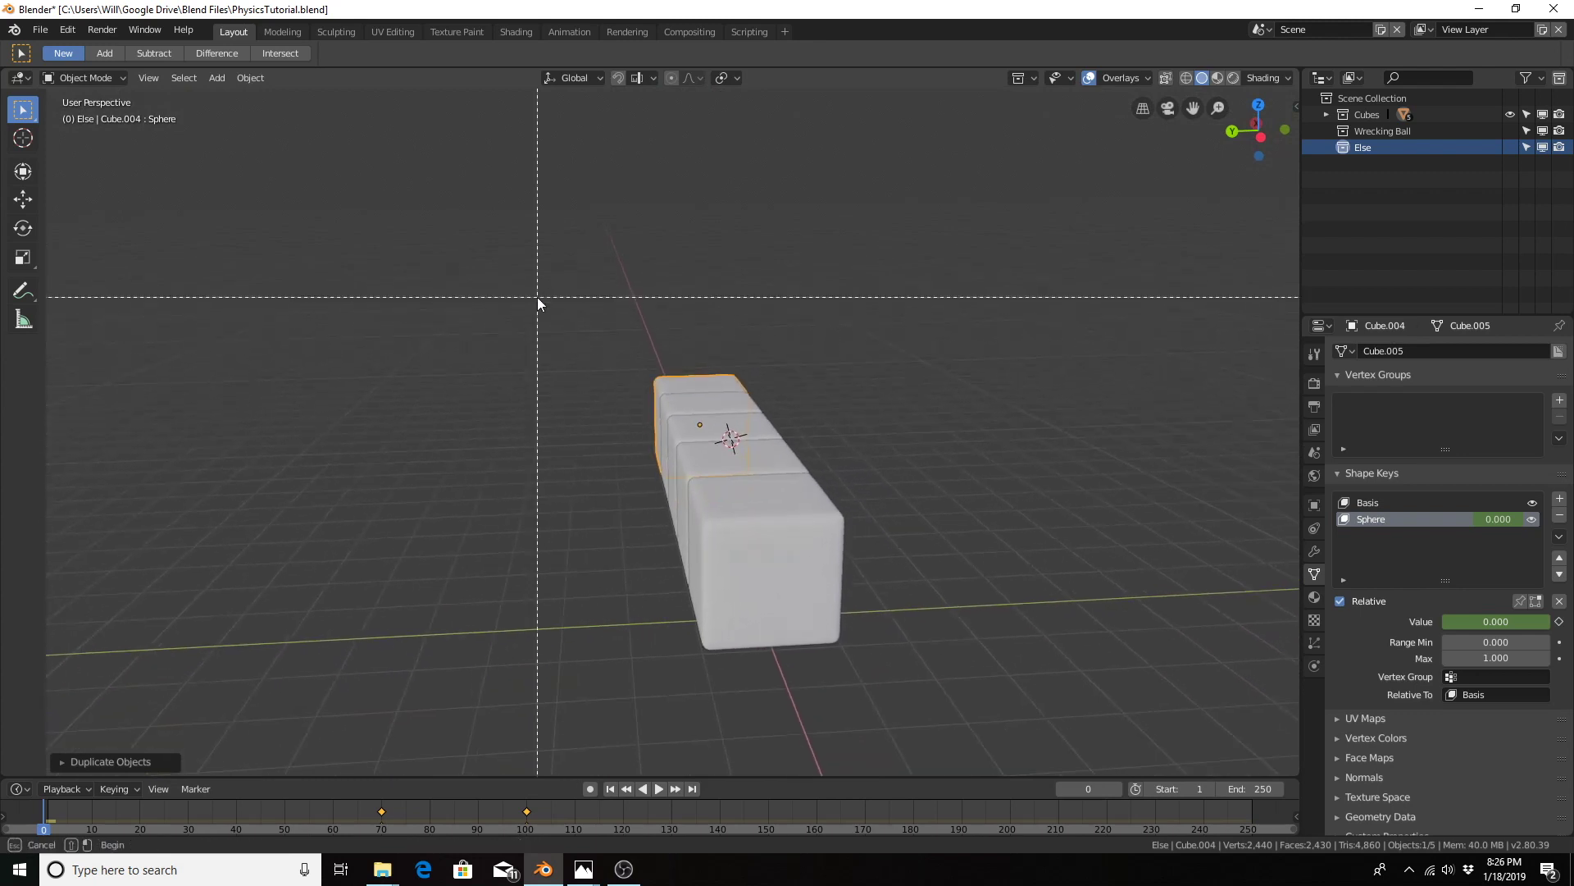
drag(538, 297, 964, 668)
mouse_move(809, 362)
middle_down()
mouse_move(815, 429)
mouse_move(797, 371)
middle_up()
key(shift+d)
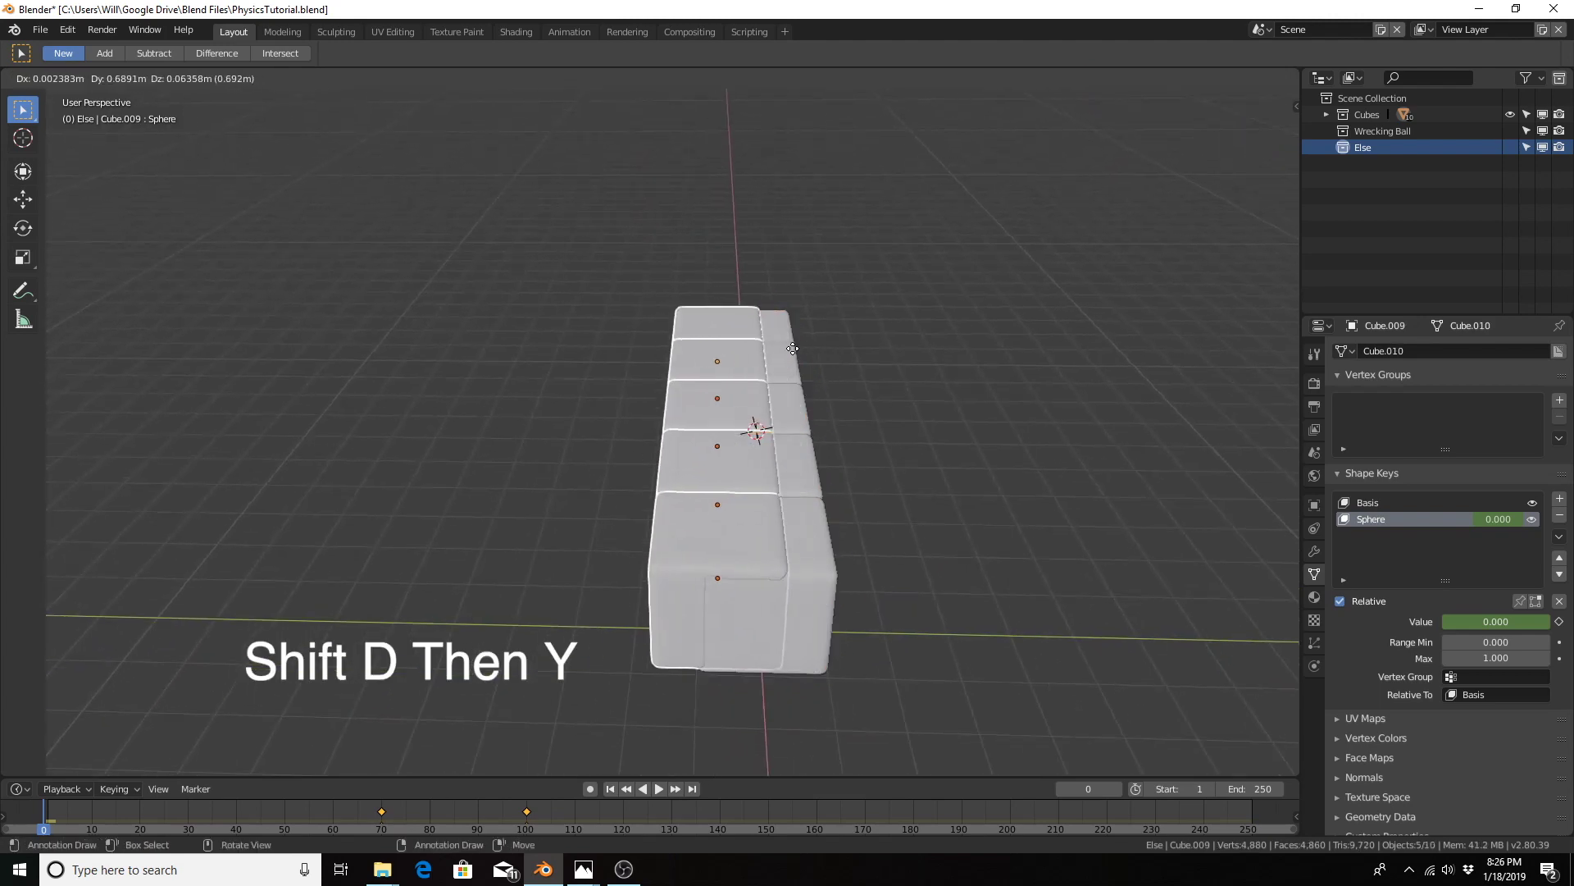
key(x)
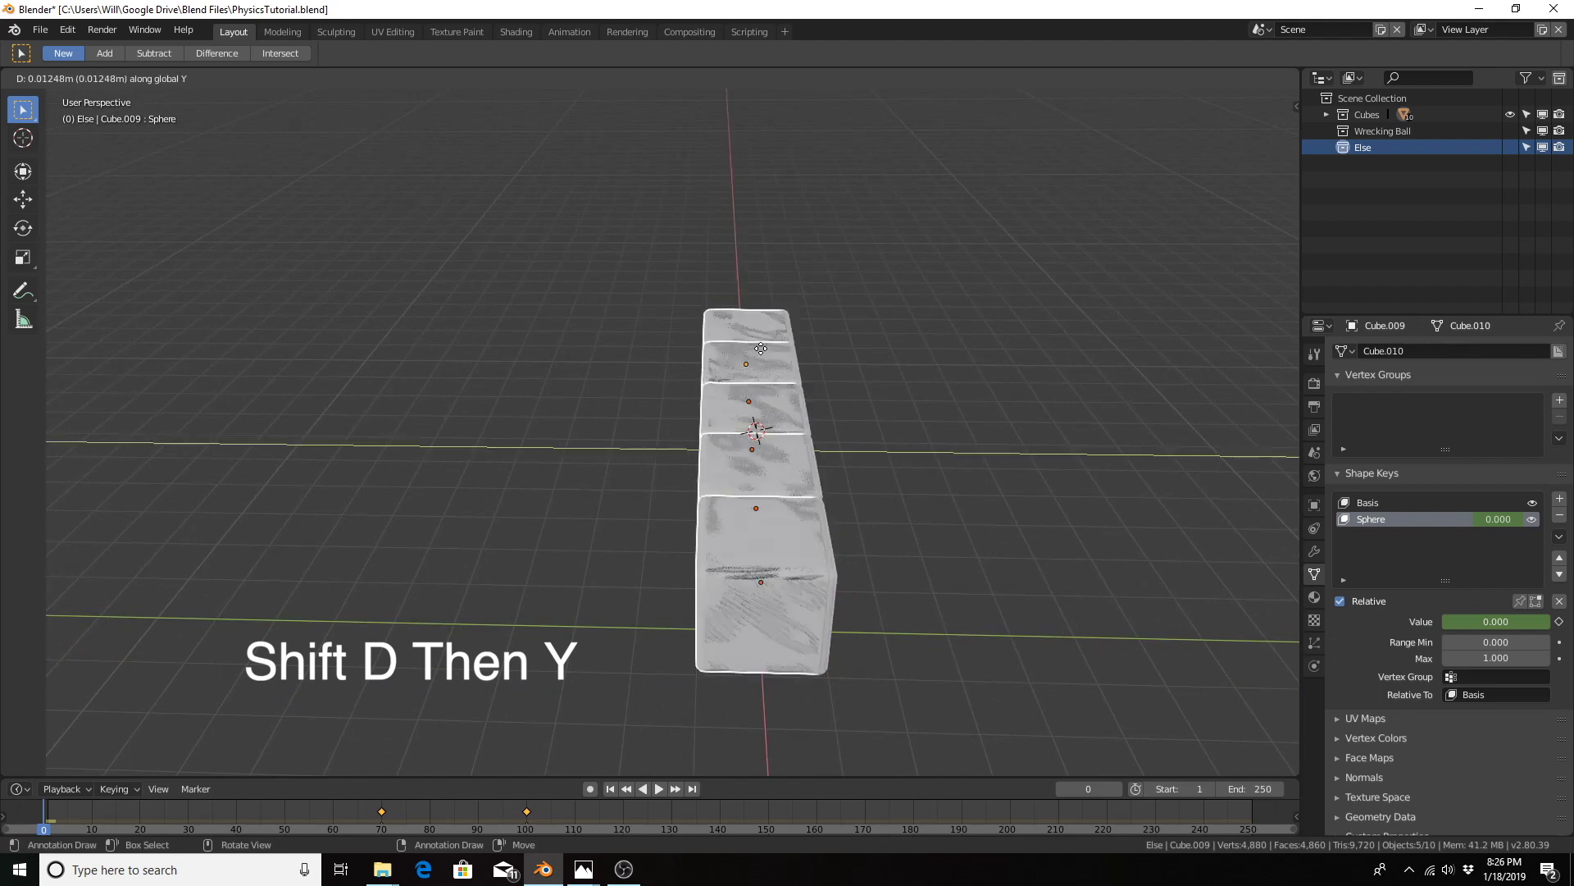
key(y)
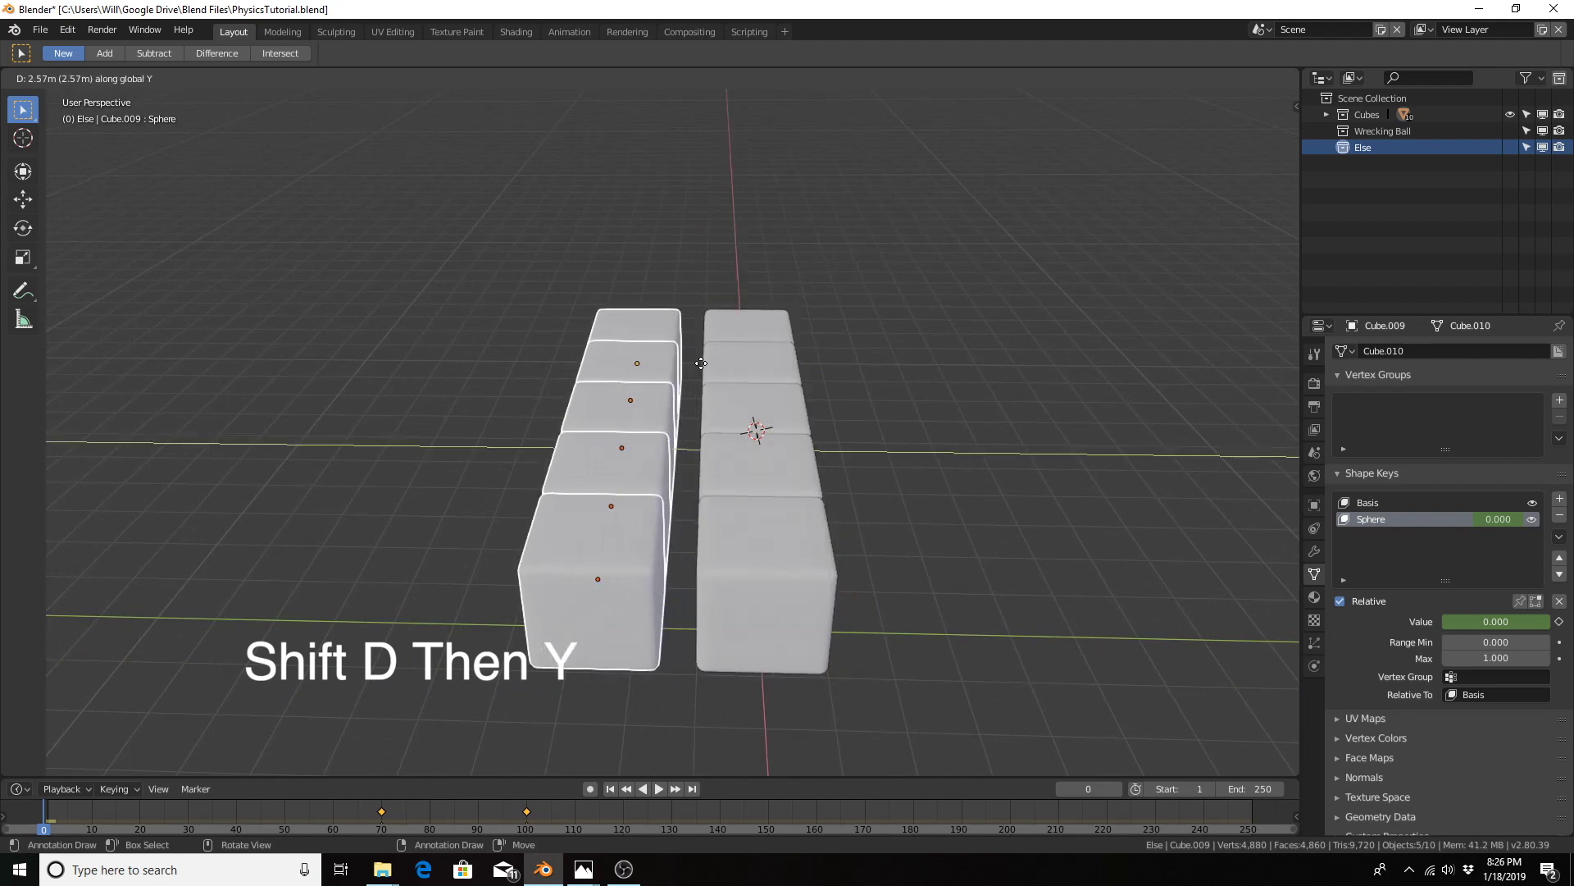
text(2)
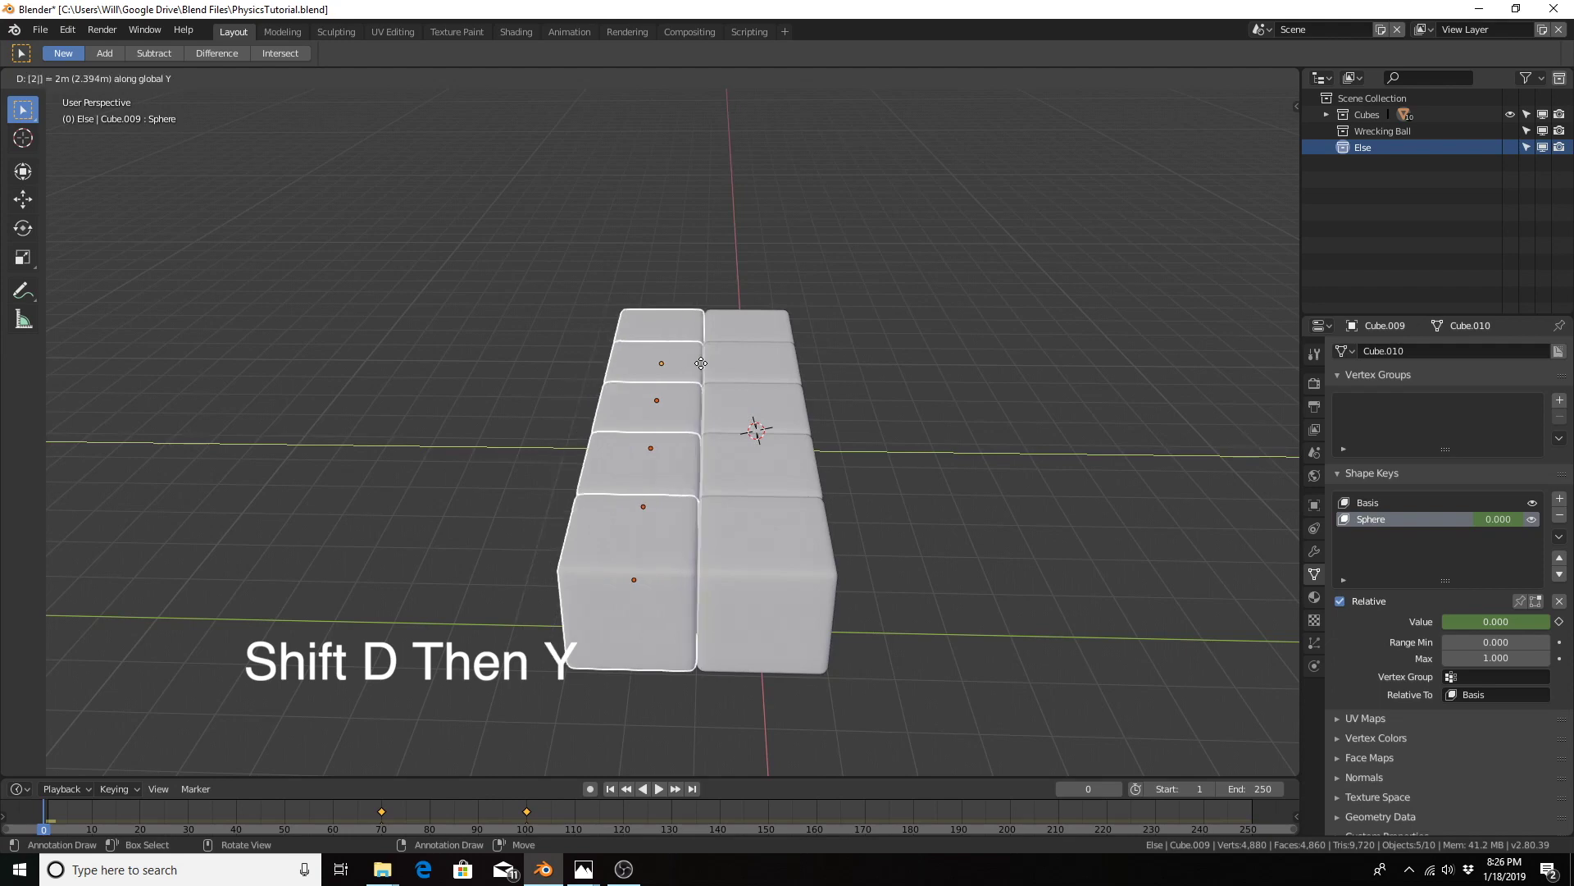
key(Return)
Step: Repeat the last row duplication three more times to build a five-by-five layer of cubes
key(shift)
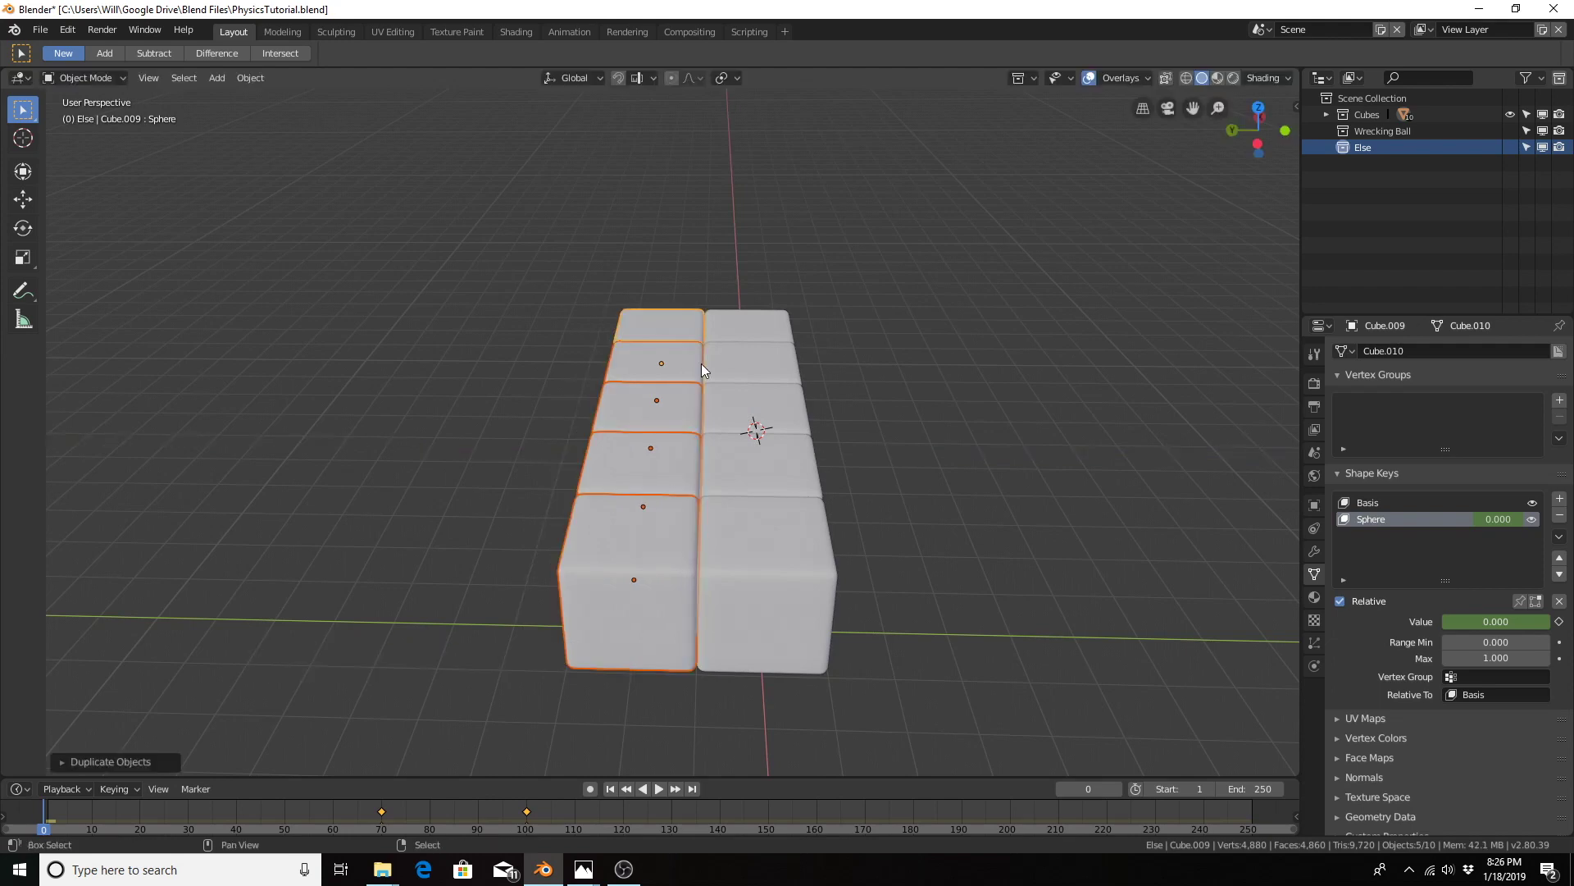
key(shift+r)
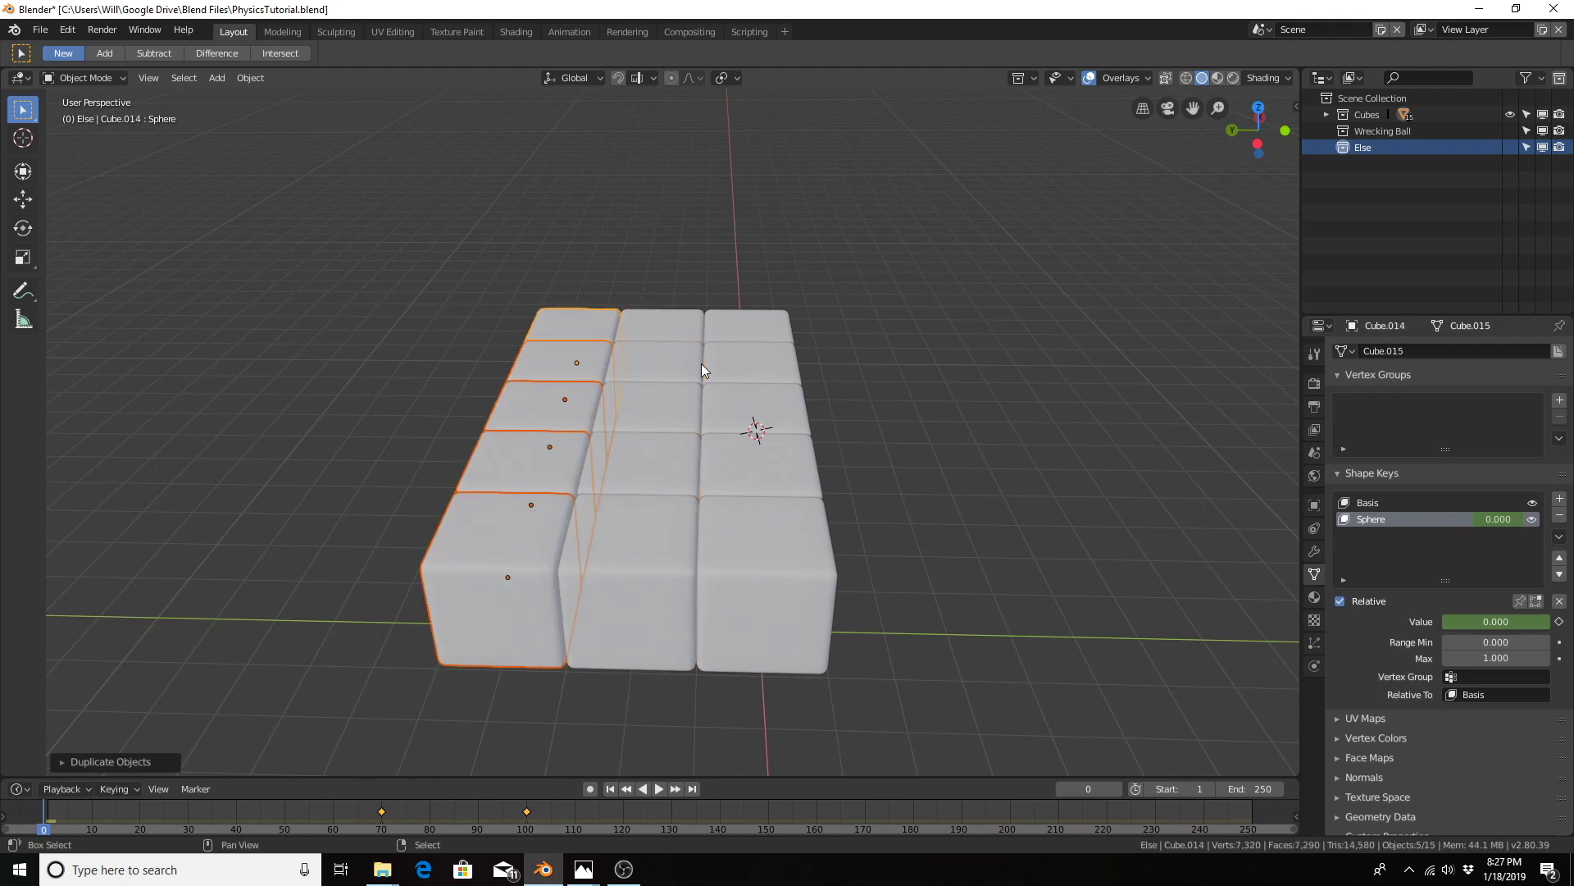
key(shift+r)
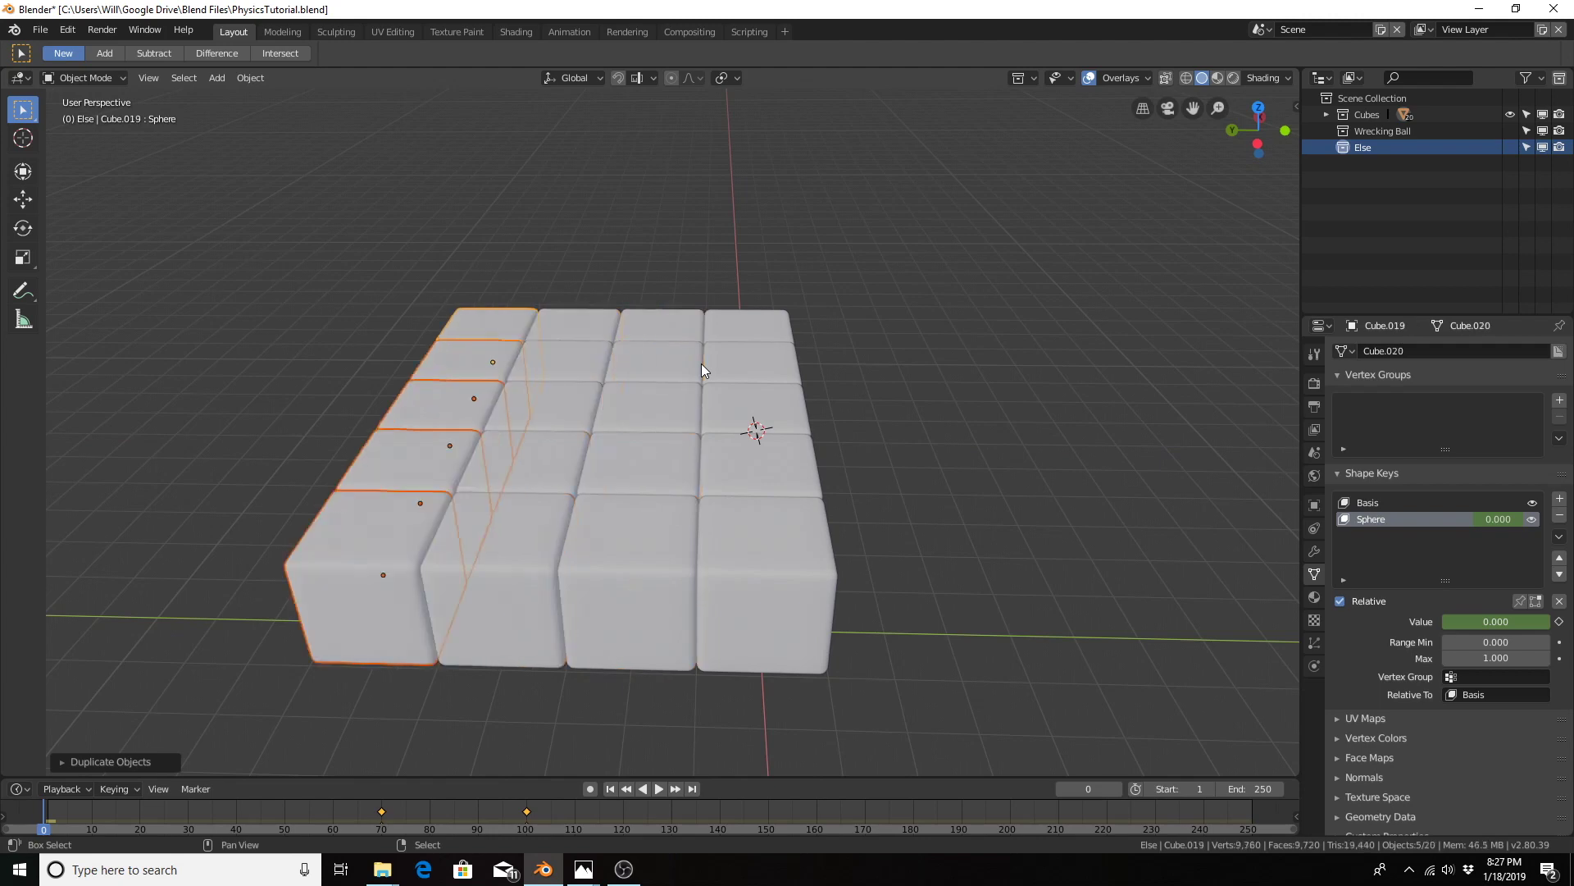
key(shift+r)
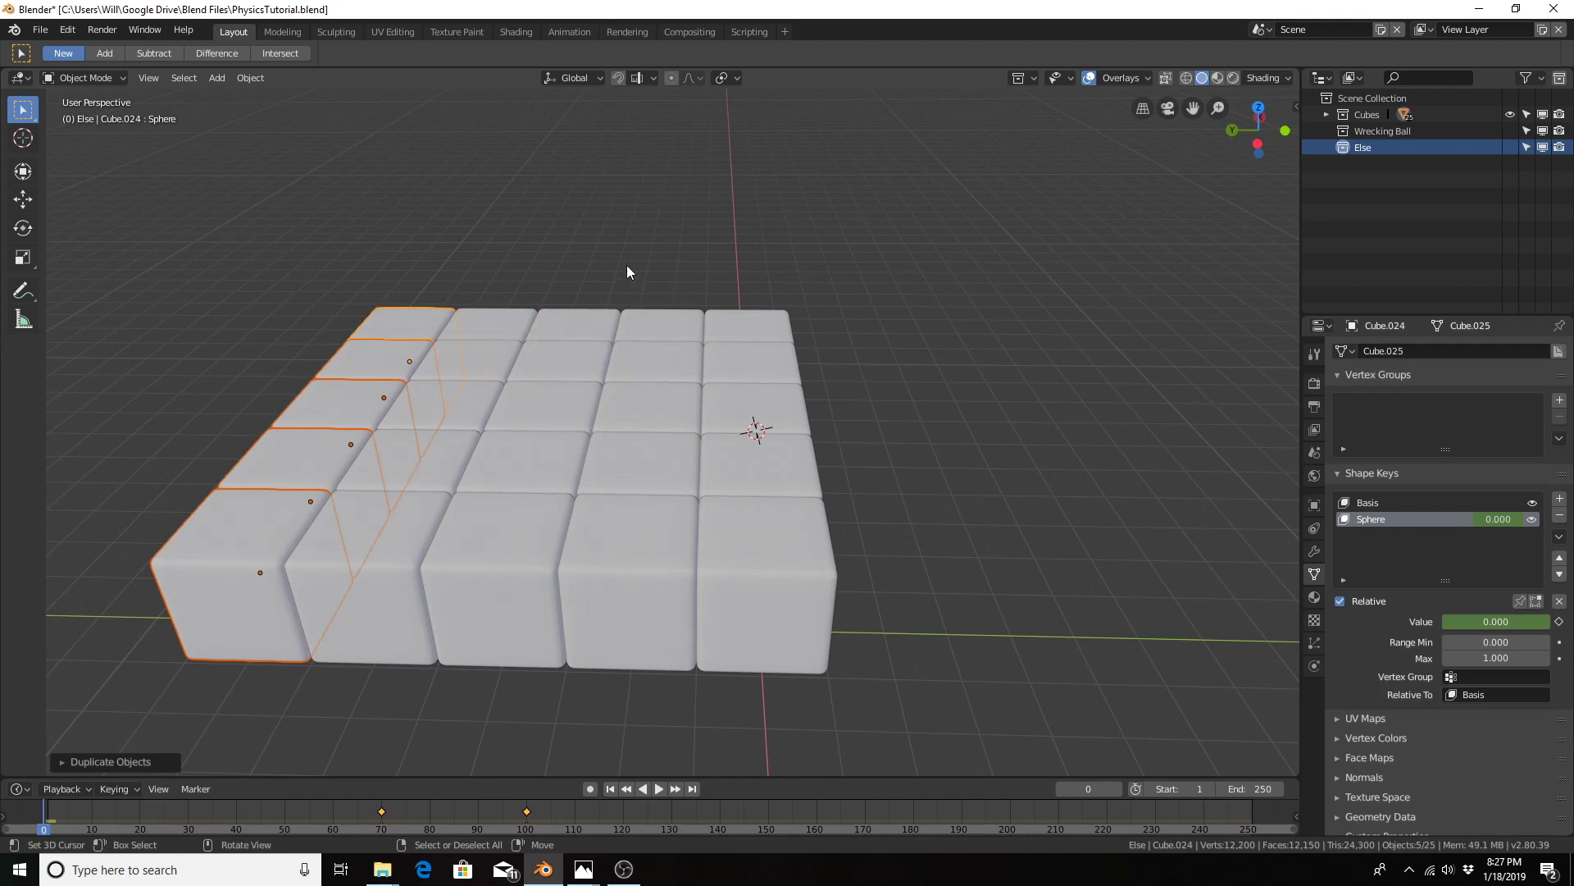
Step: Select the entire five-by-five layer and duplicate it 2 m up along the global Z axis
mouse_move(702, 379)
middle_down()
mouse_move(919, 412)
mouse_move(745, 449)
mouse_move(718, 373)
mouse_move(724, 391)
mouse_move(647, 407)
mouse_move(685, 402)
middle_up()
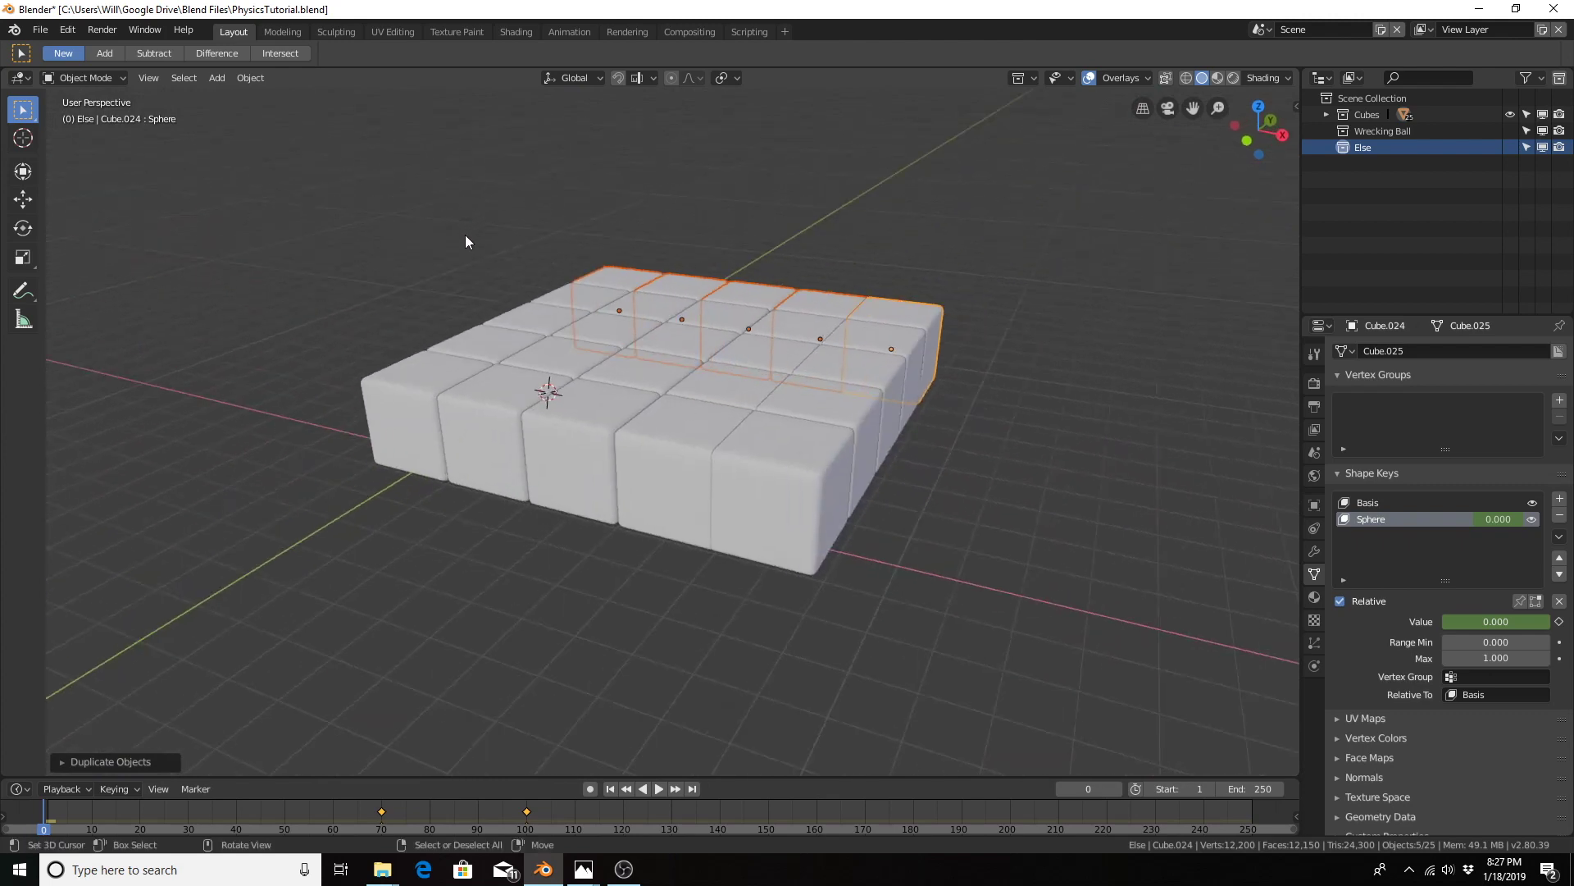
shift+middle_drag(445, 243, 413, 321)
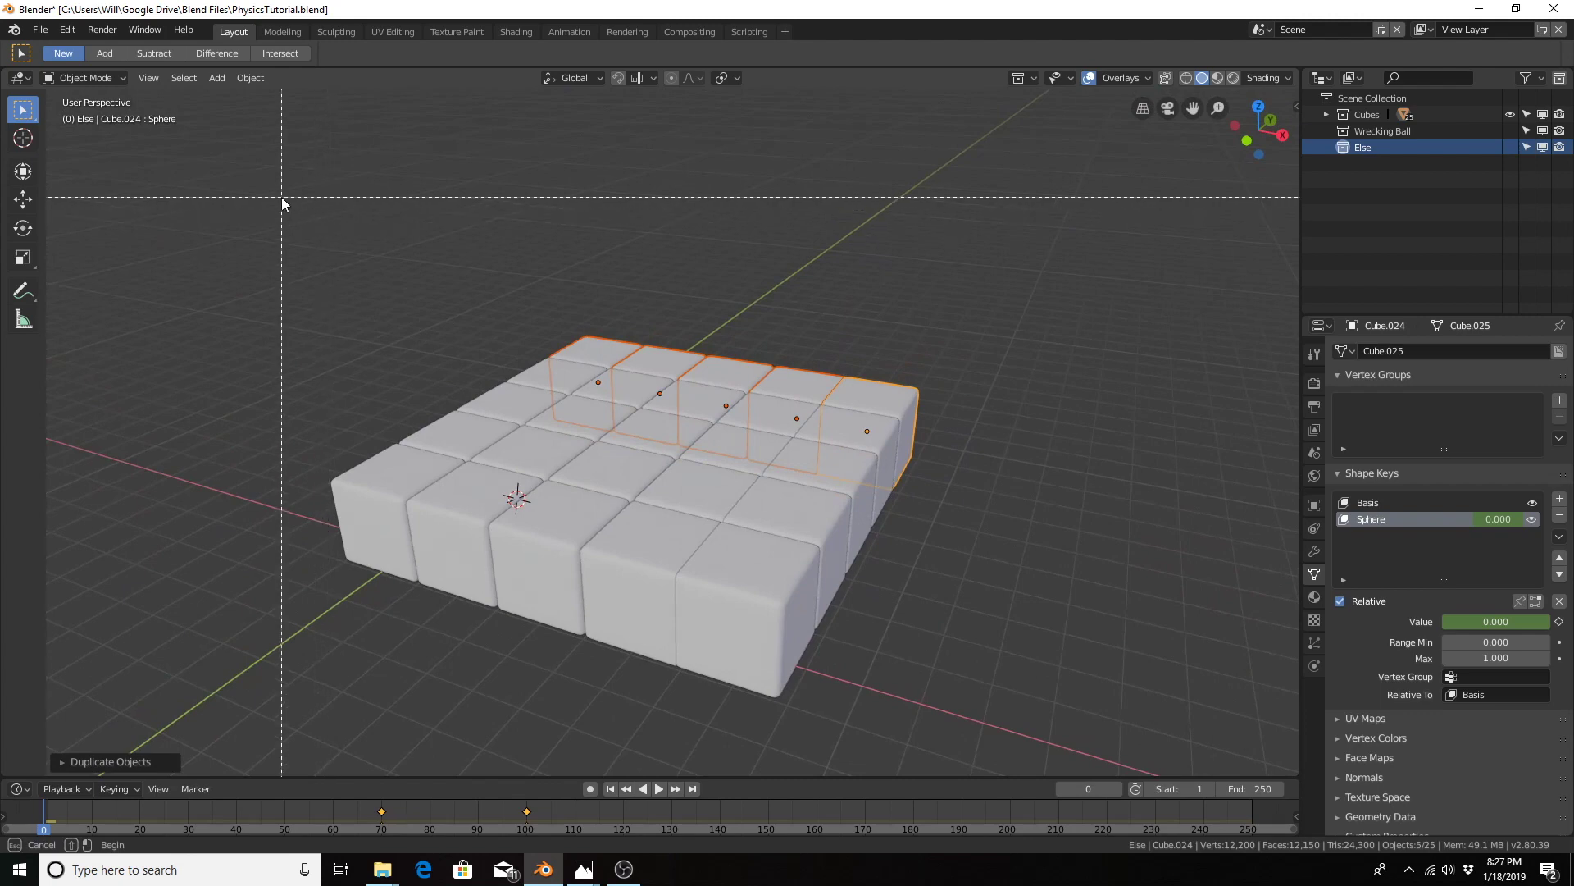
drag(282, 195, 1054, 716)
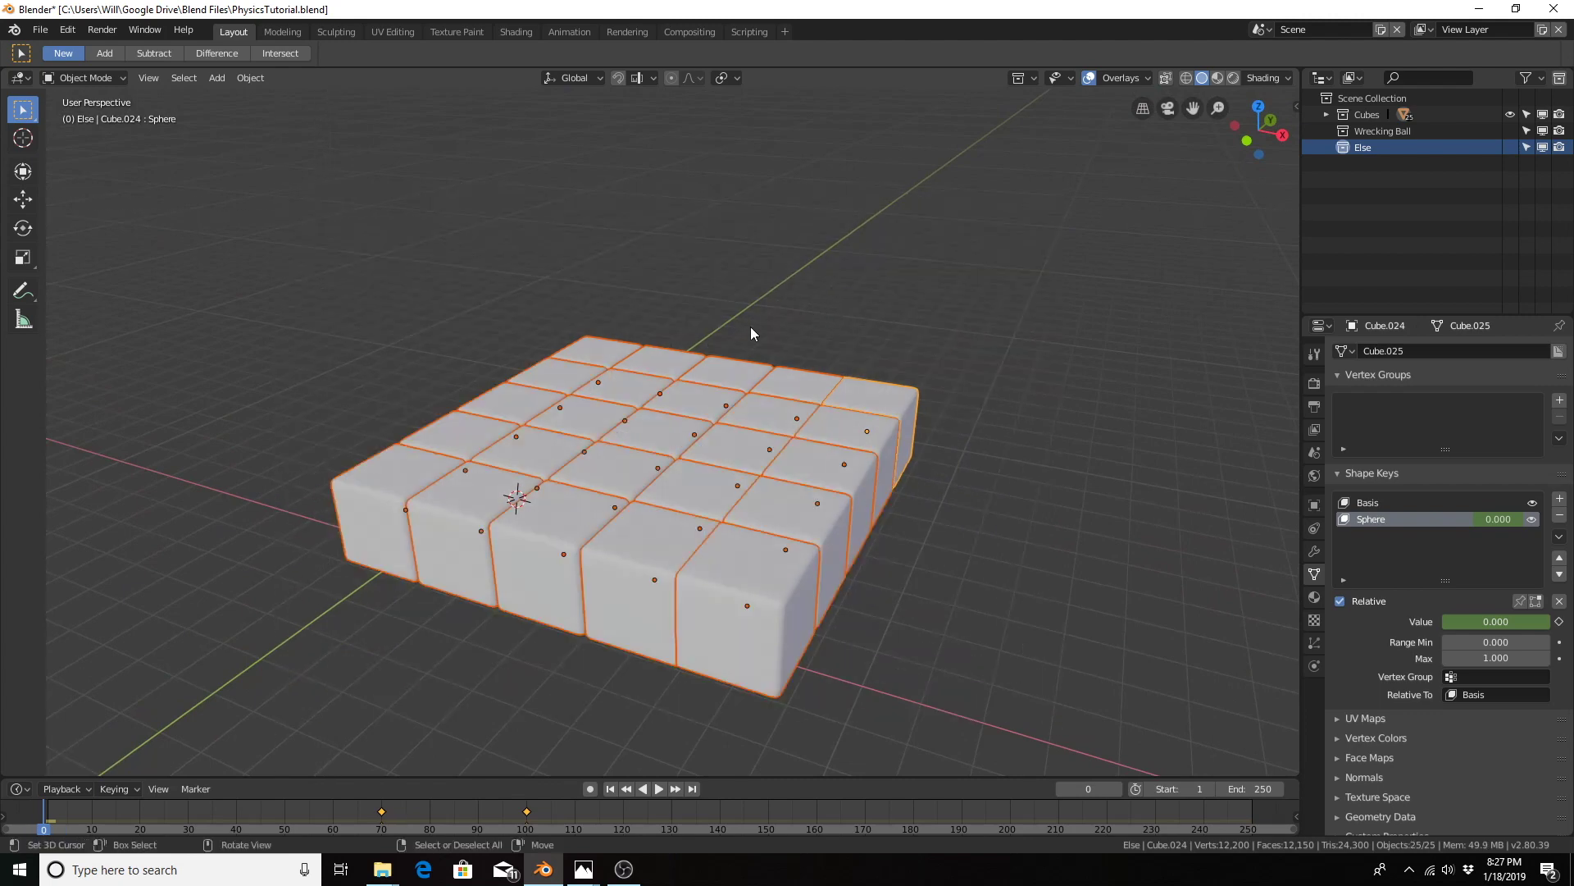
key(shift+d)
key(z)
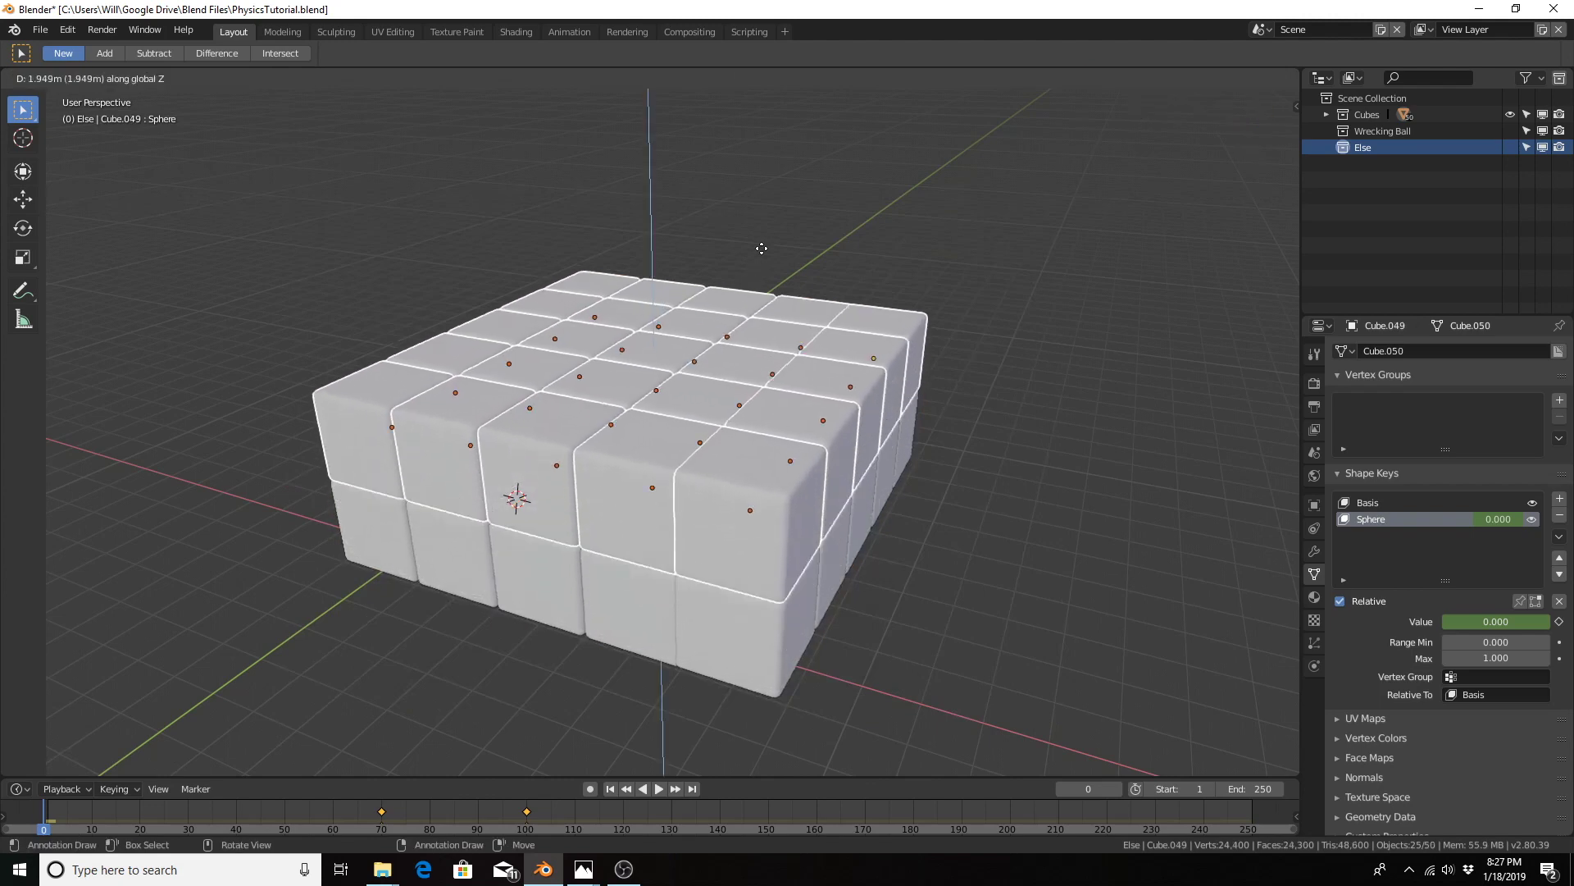
text(2)
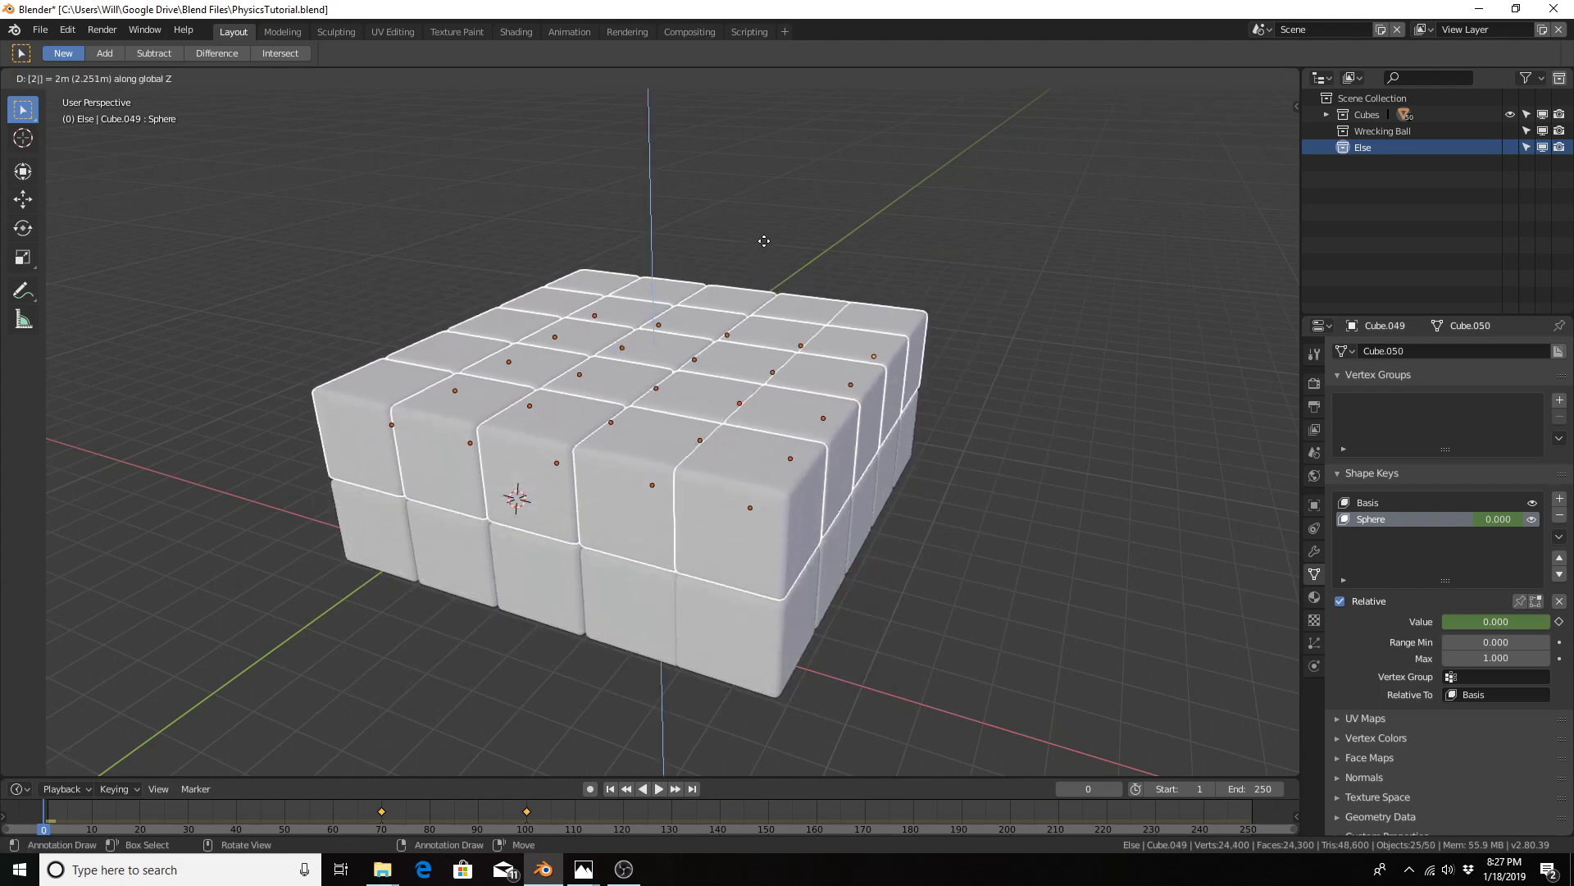
key(Return)
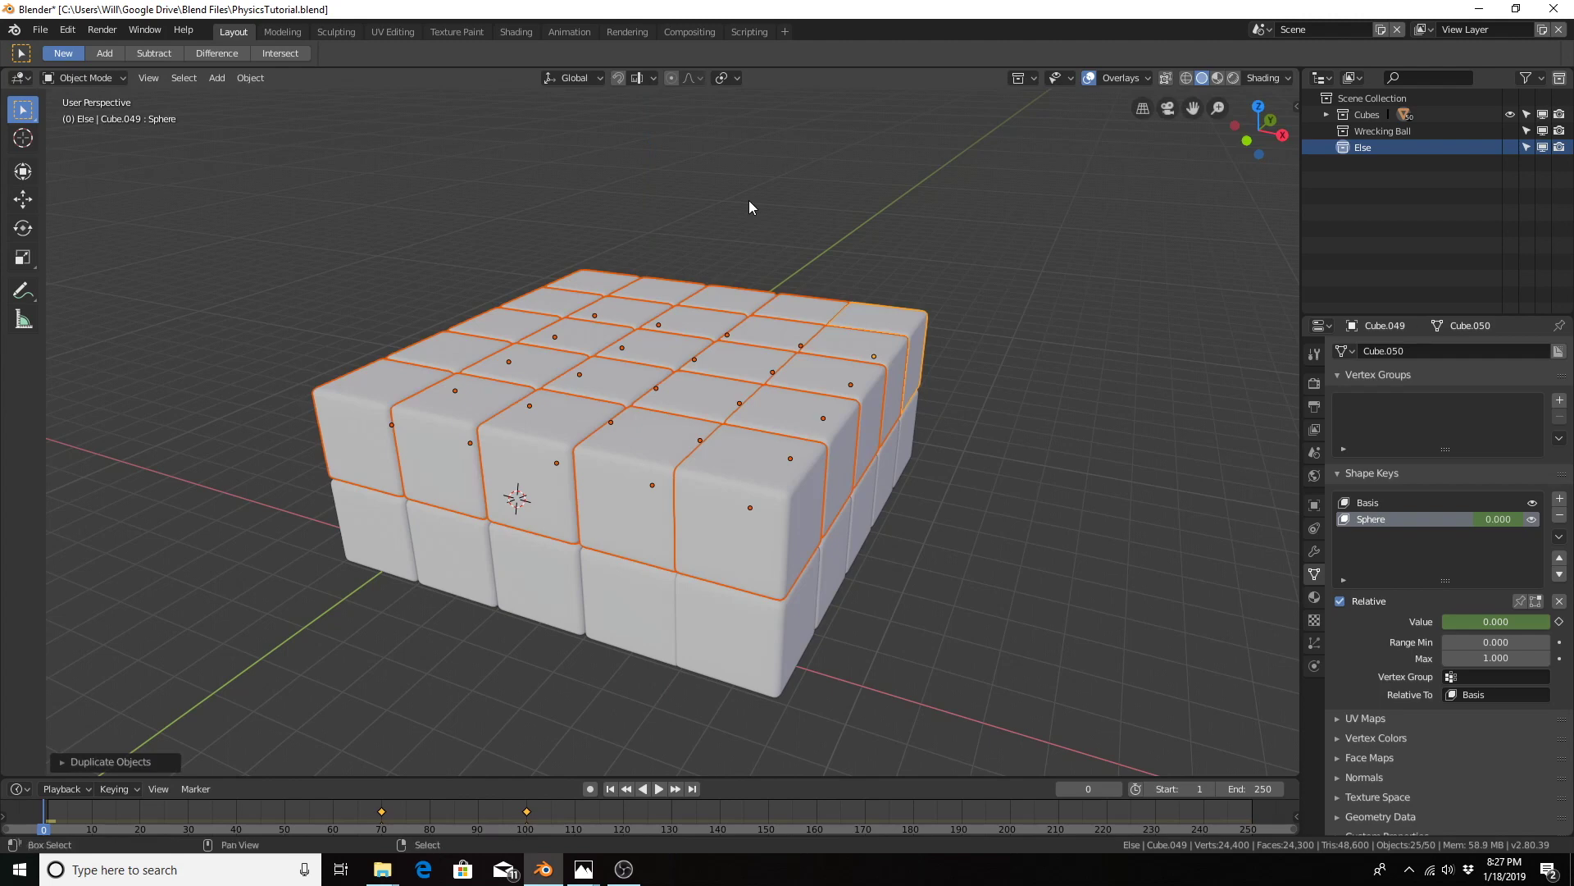
Step: Repeat the layer duplication three more times to stack the cubes five layers high
key(shift+r)
key(shift+r)
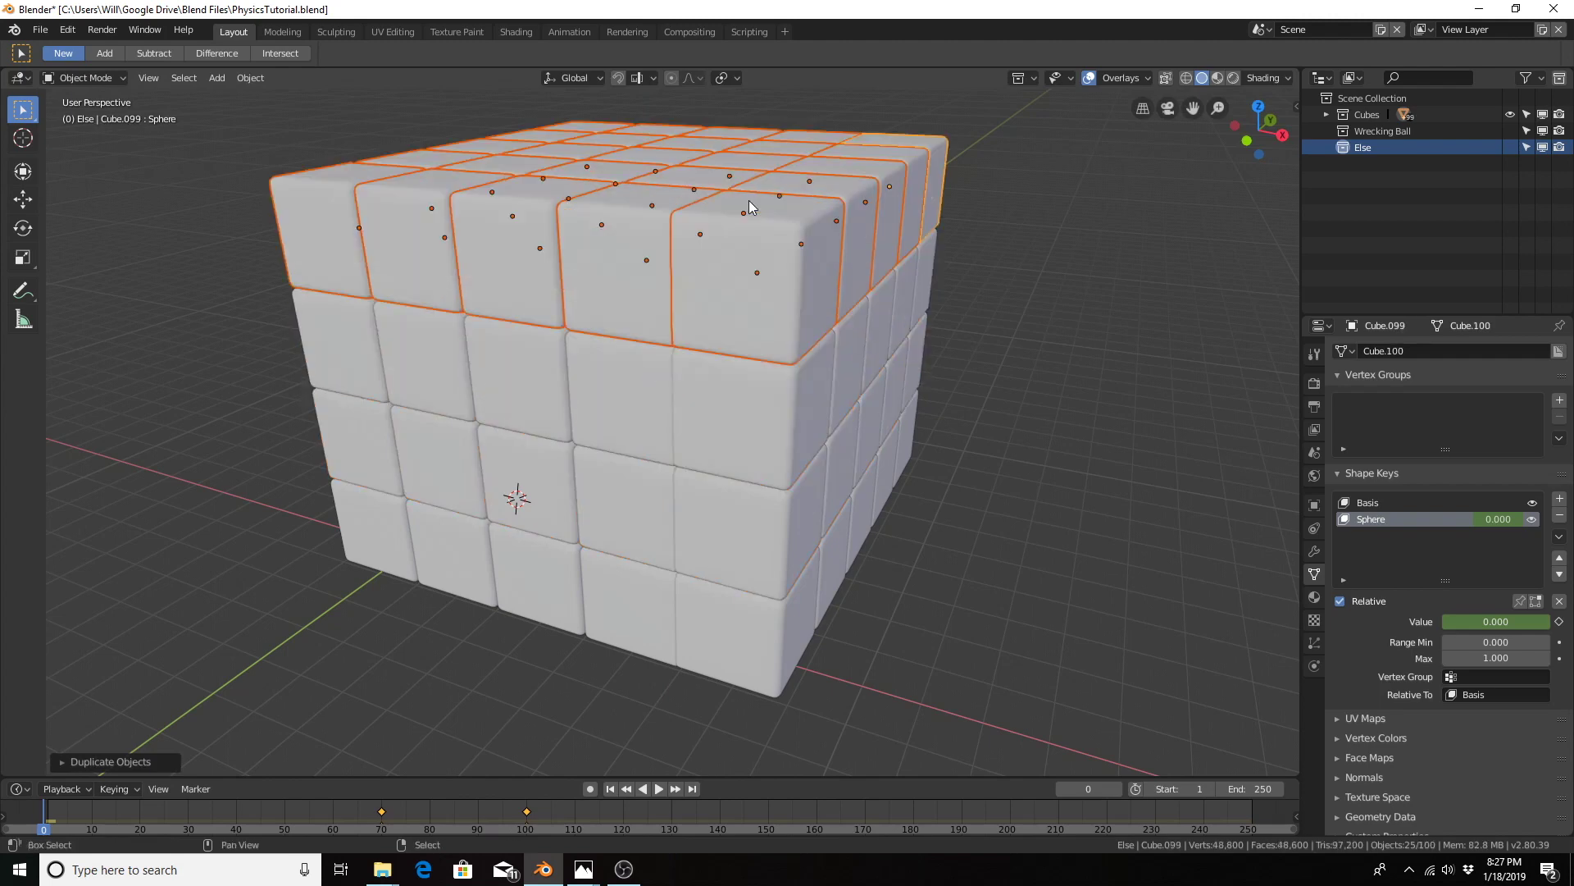
key(shift+r)
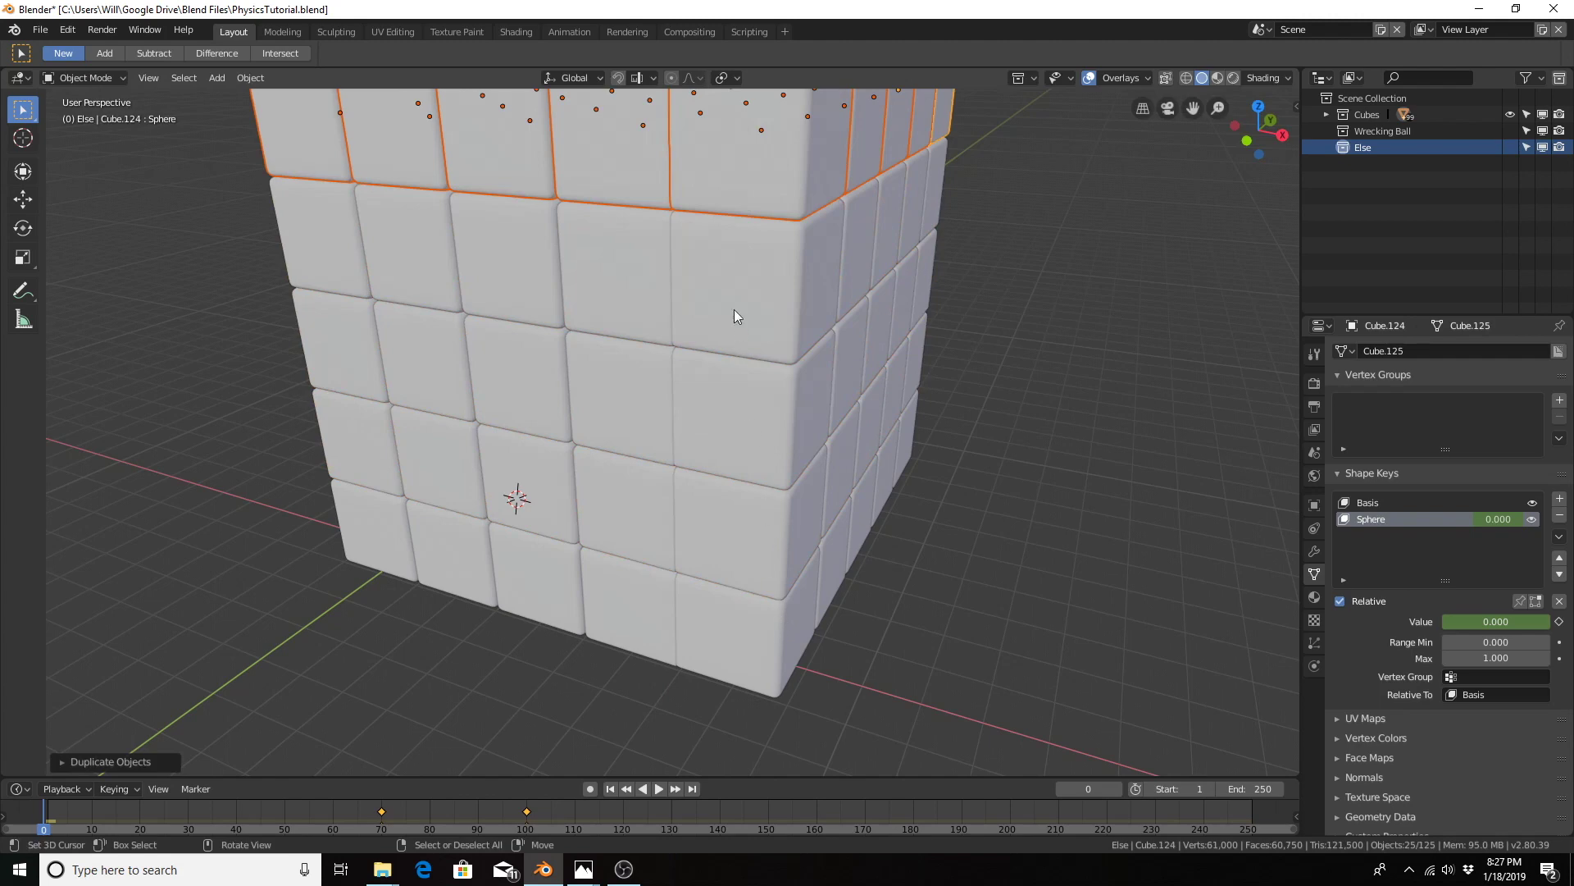
Step: Check the stacked cubes' height-based colors in the Shading workspace, then return to the Layout workspace
middle_drag(995, 381, 1044, 399)
scroll(1044, 399, down, 5)
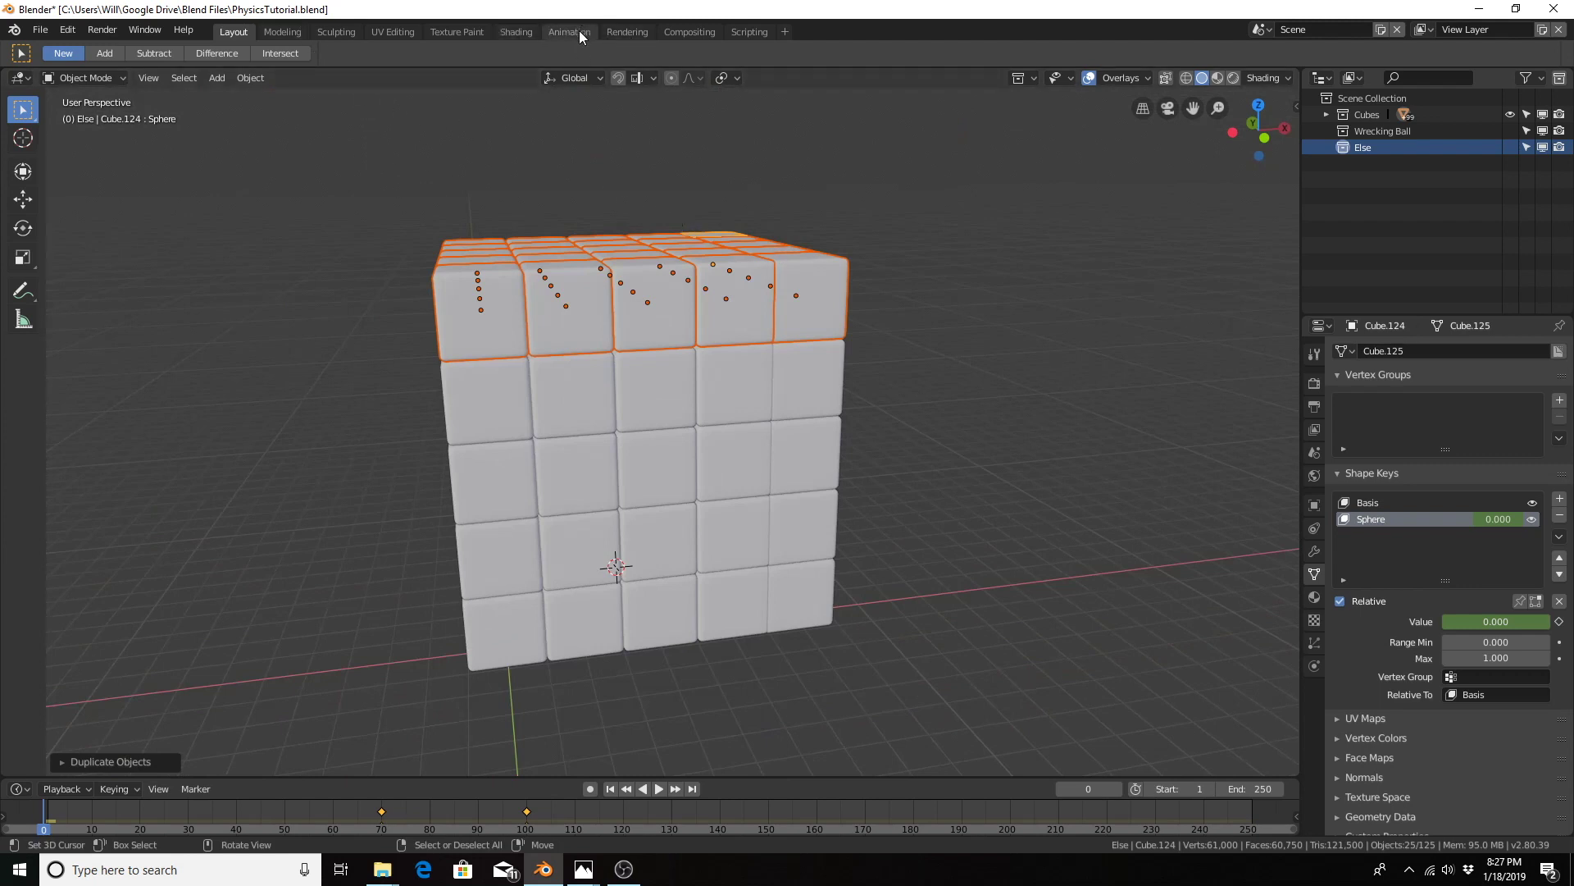
click(515, 31)
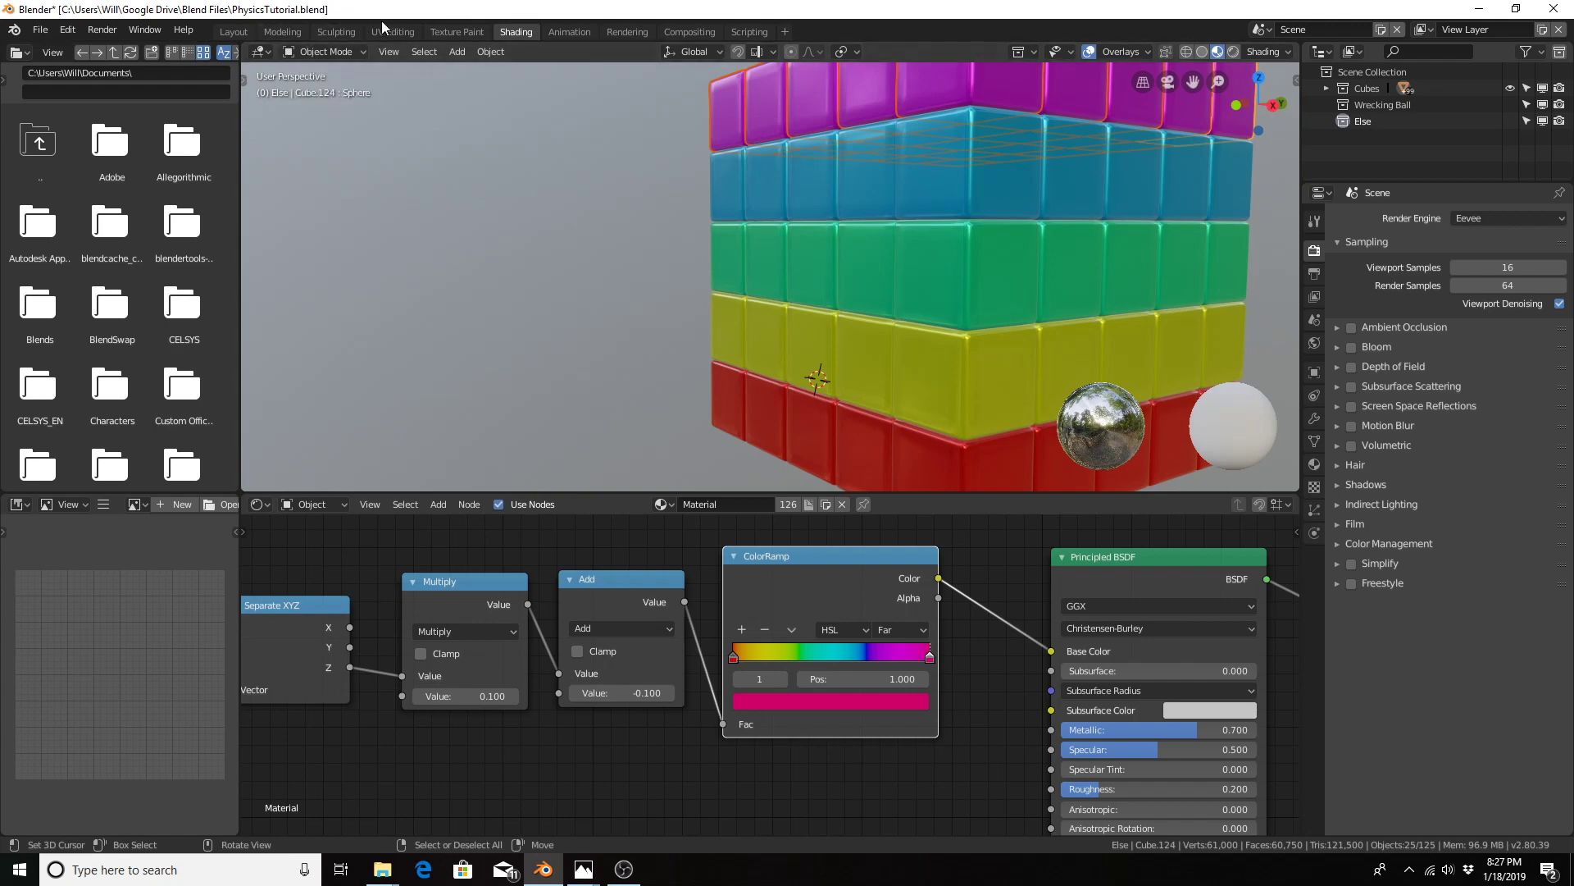
click(235, 32)
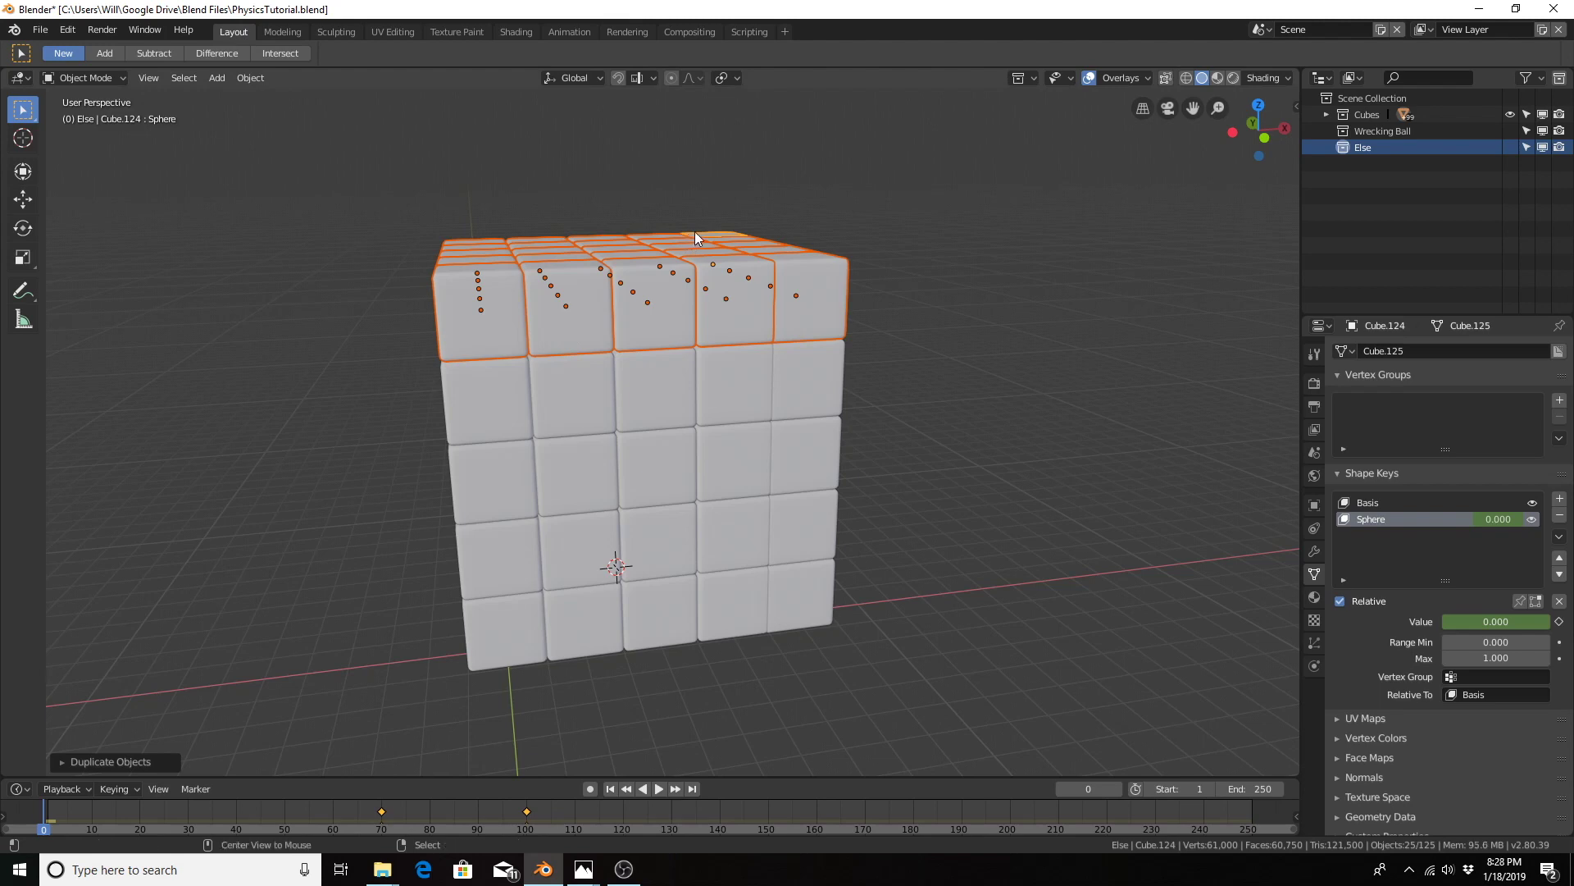
Step: Deselect everything, hide the Cubes collection, and make the Wrecking Ball collection active
key(alt+a)
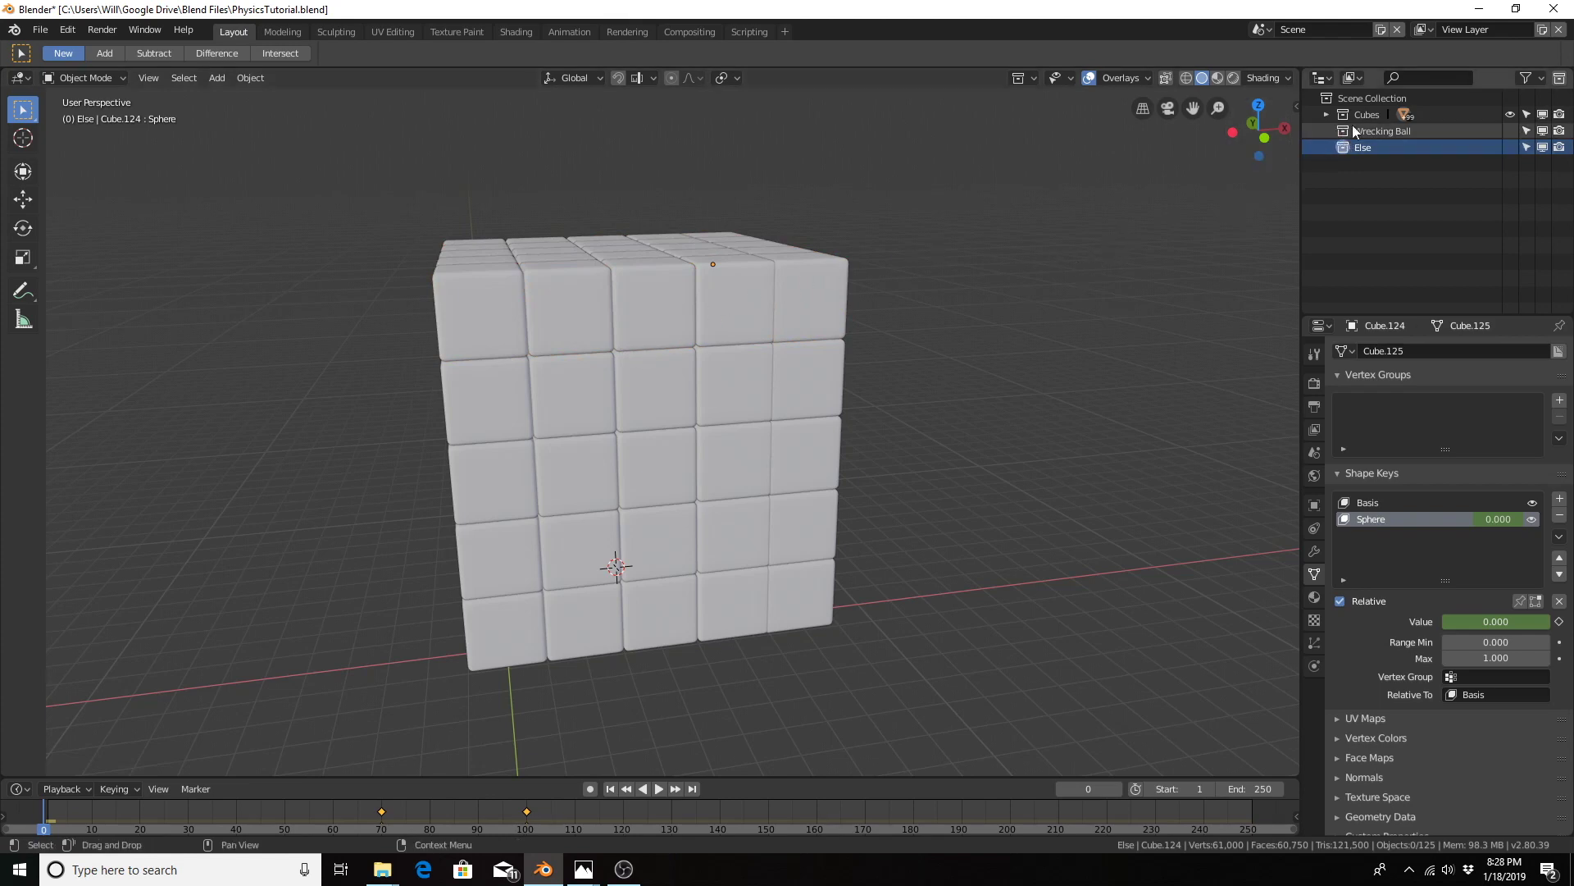
click(1512, 113)
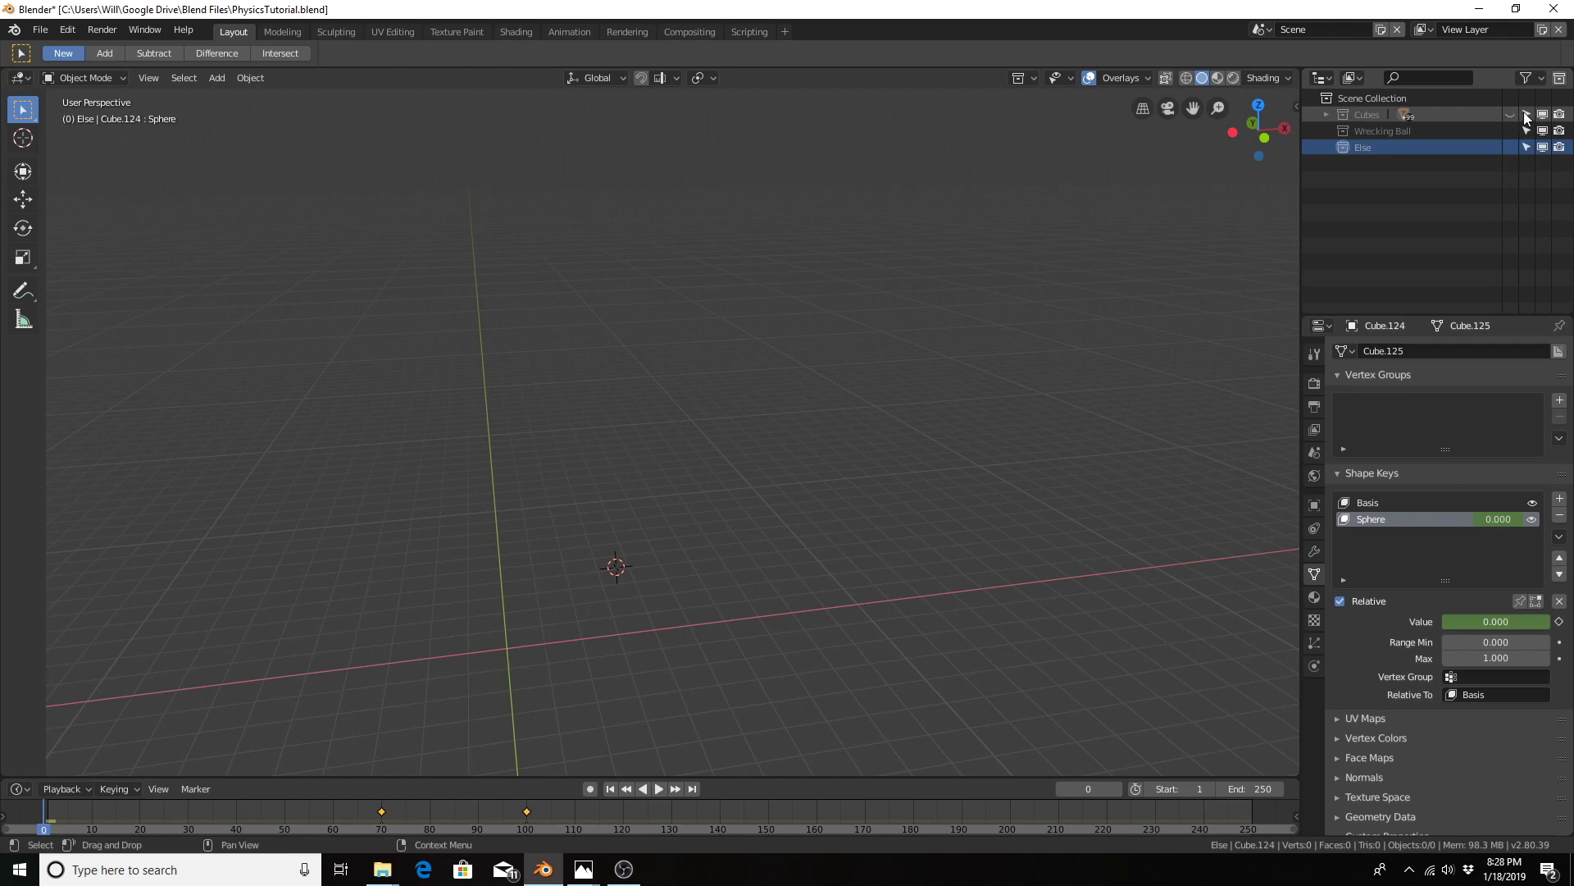
click(1376, 133)
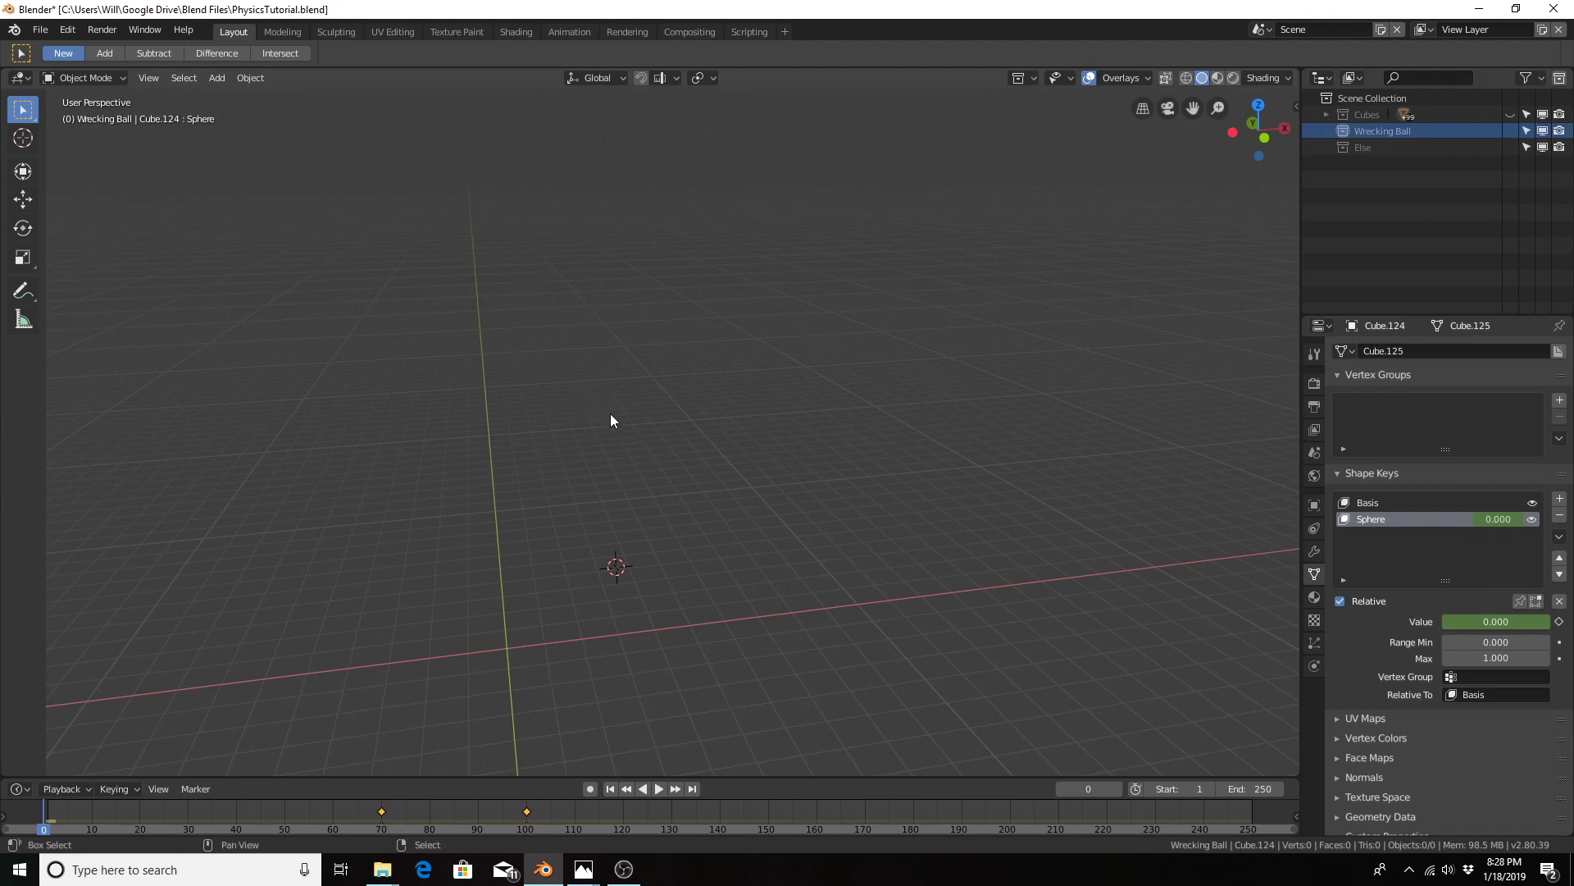
Step: Snap the 3D cursor to the world origin and switch to the front orthographic view
key(shift+s)
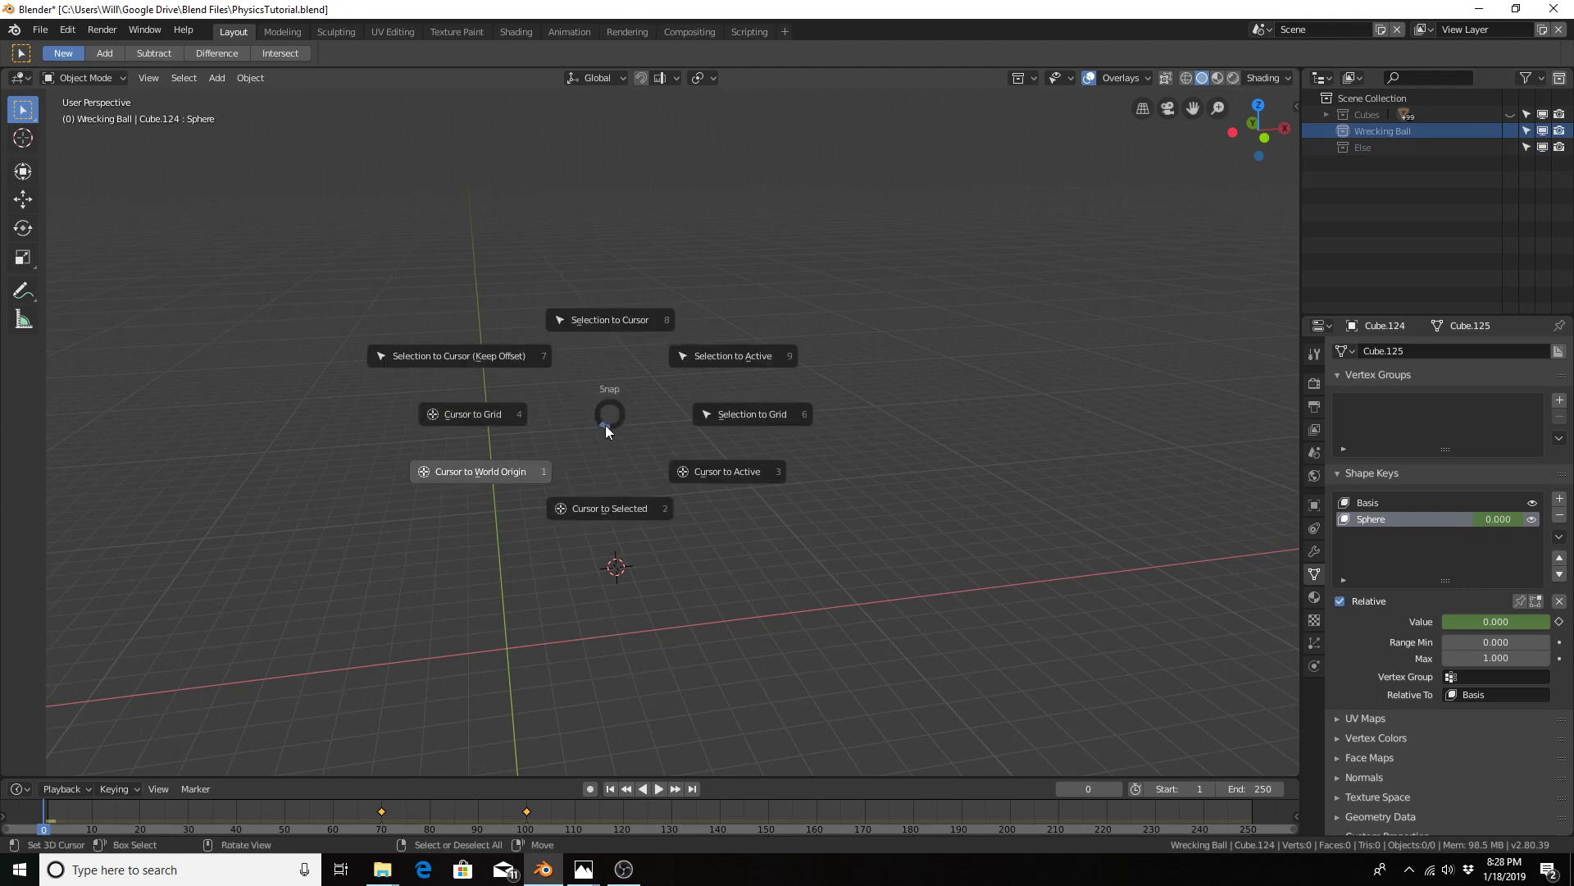
click(484, 470)
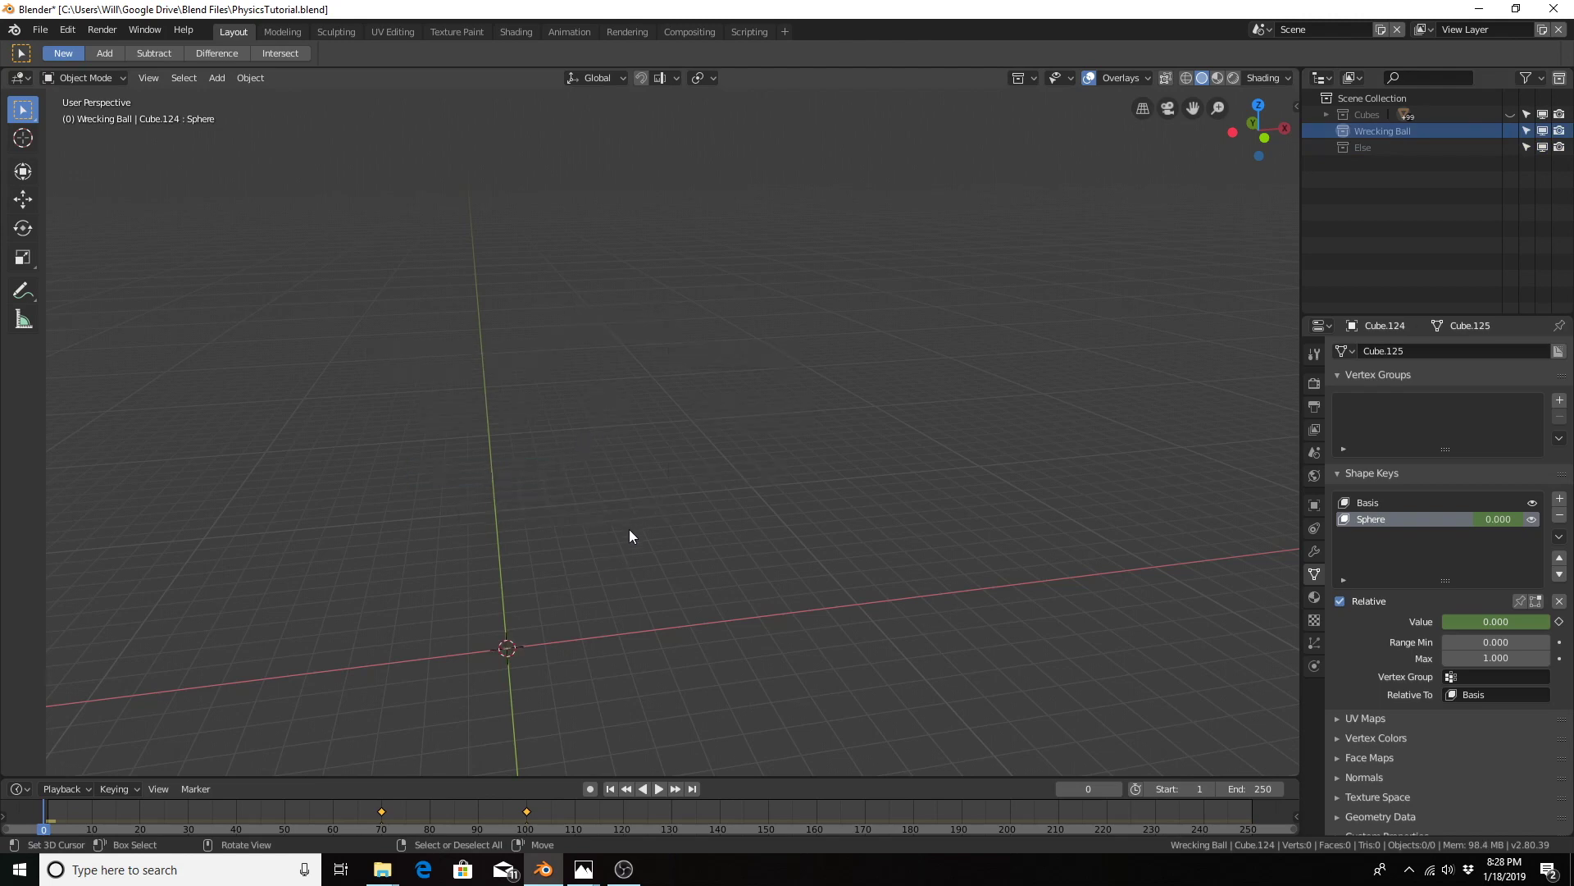
shift+middle_drag(598, 561, 829, 465)
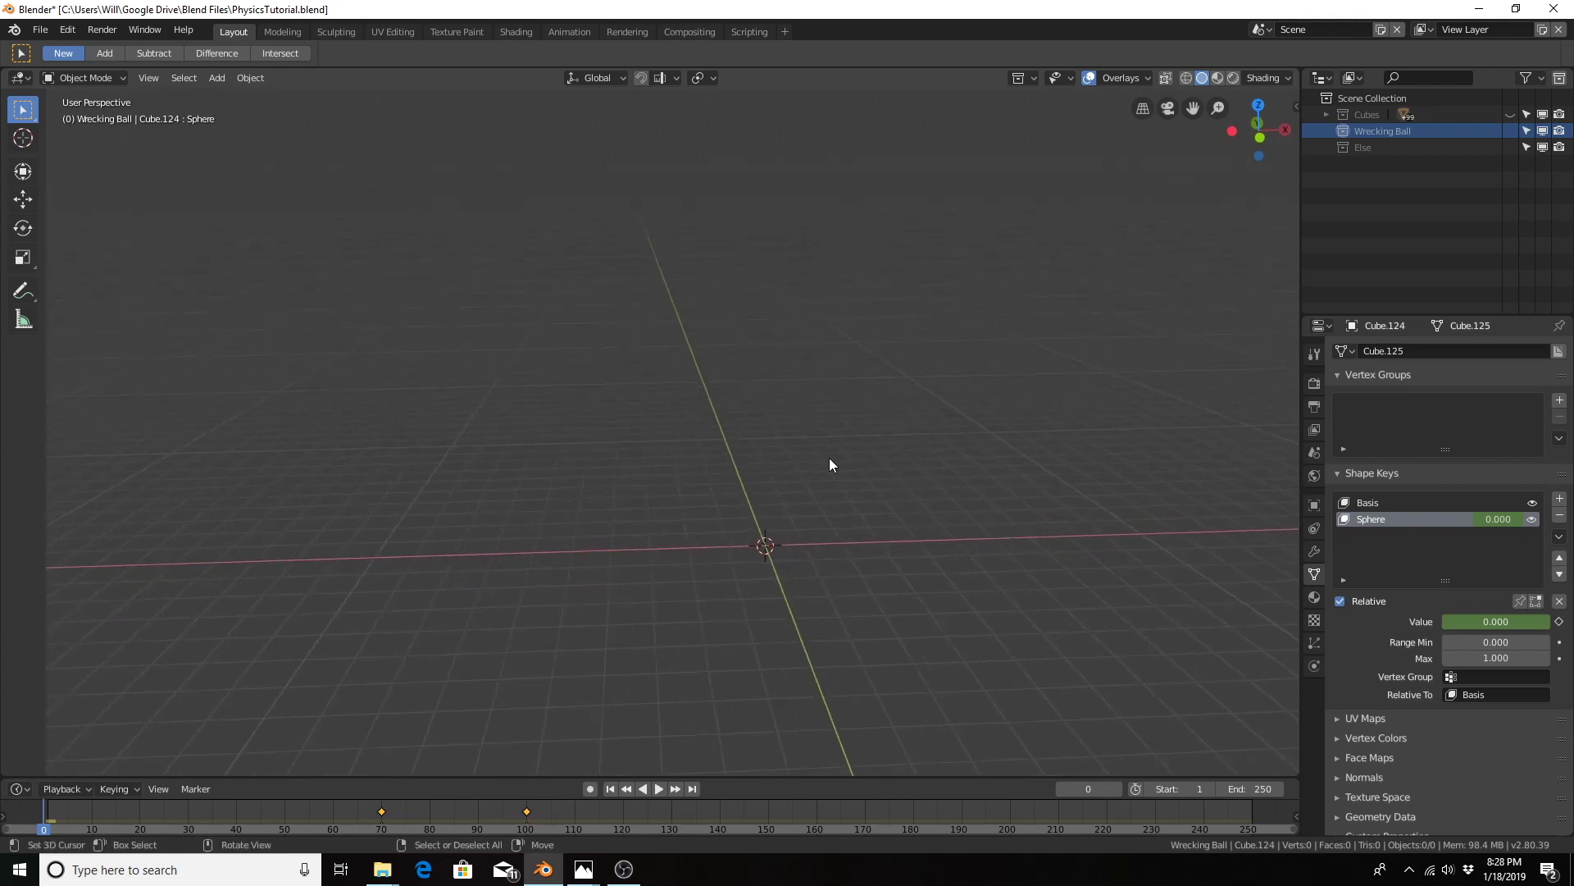
key(KP_1)
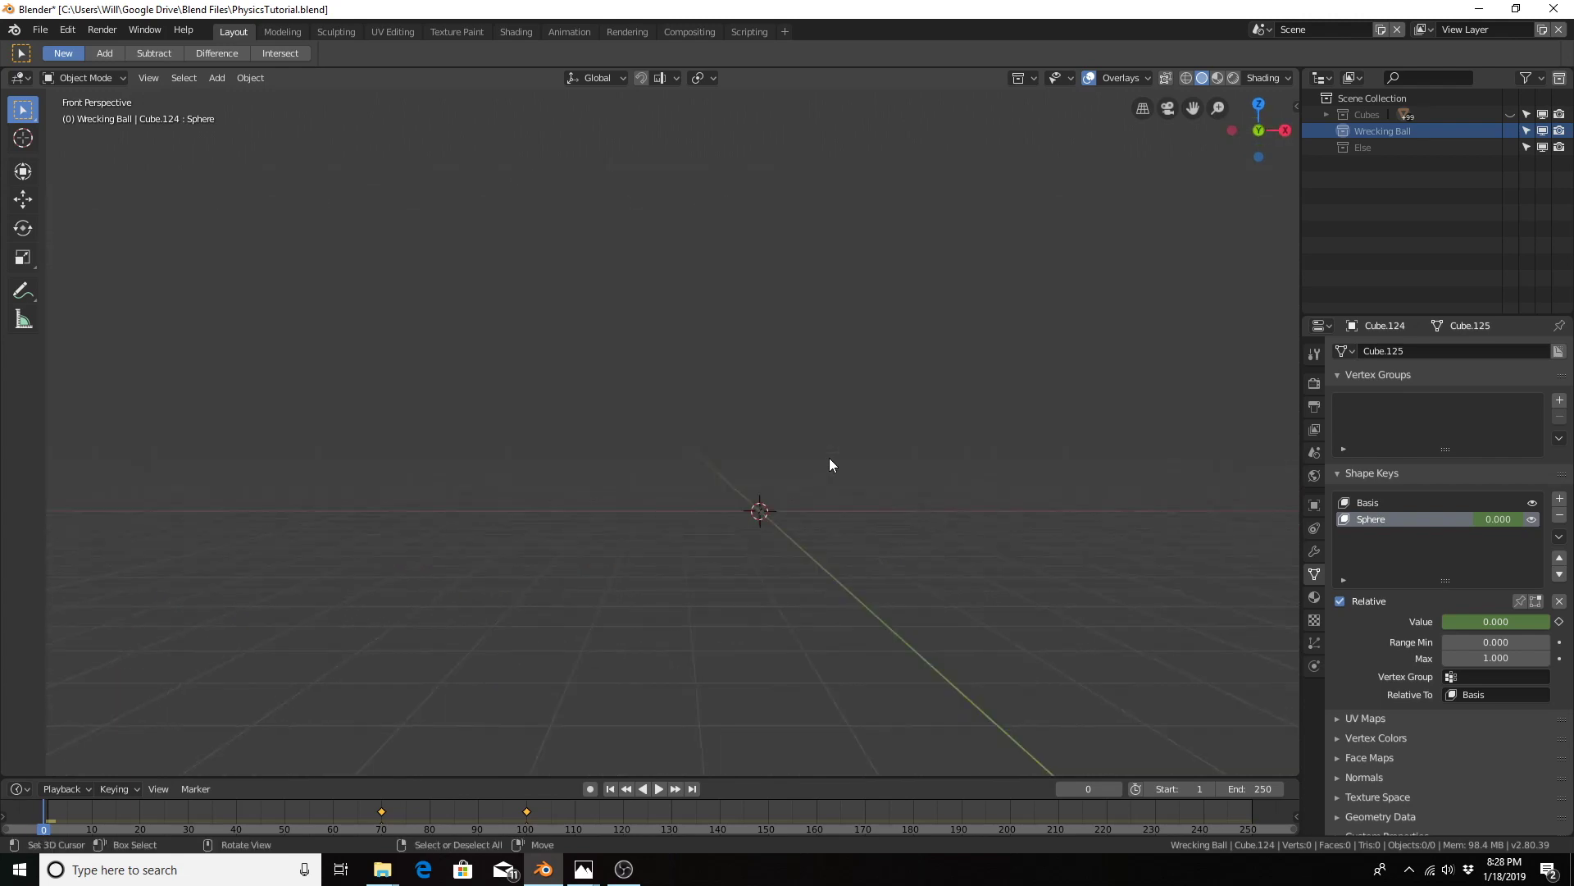
key(KP_5)
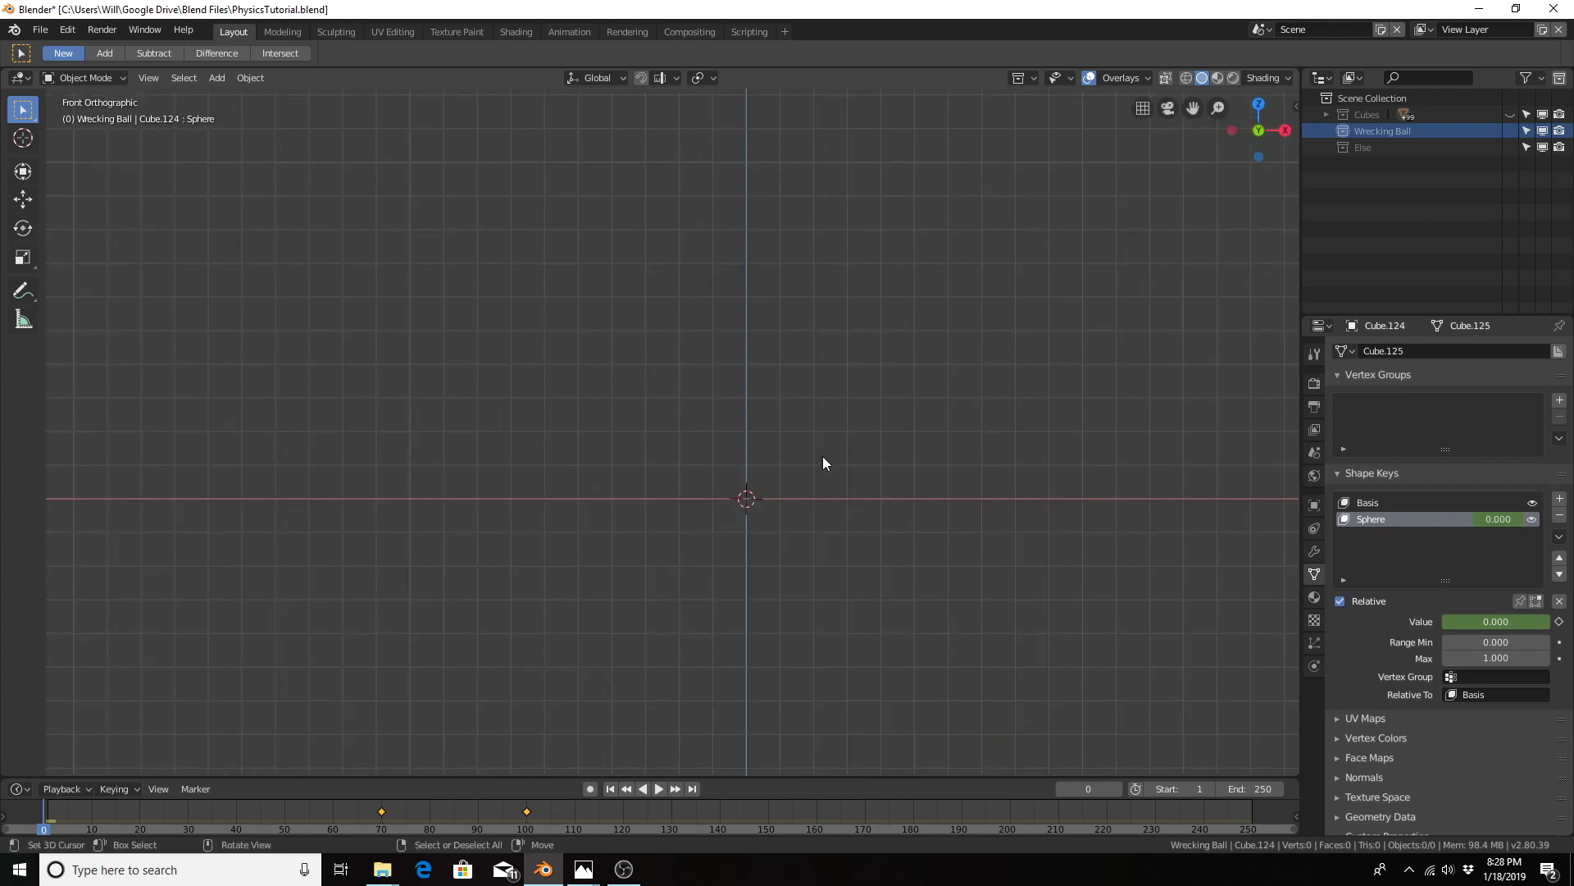
Step: Add a torus mesh at the 3D cursor in the Wrecking Ball collection
scroll(823, 457, up, 4)
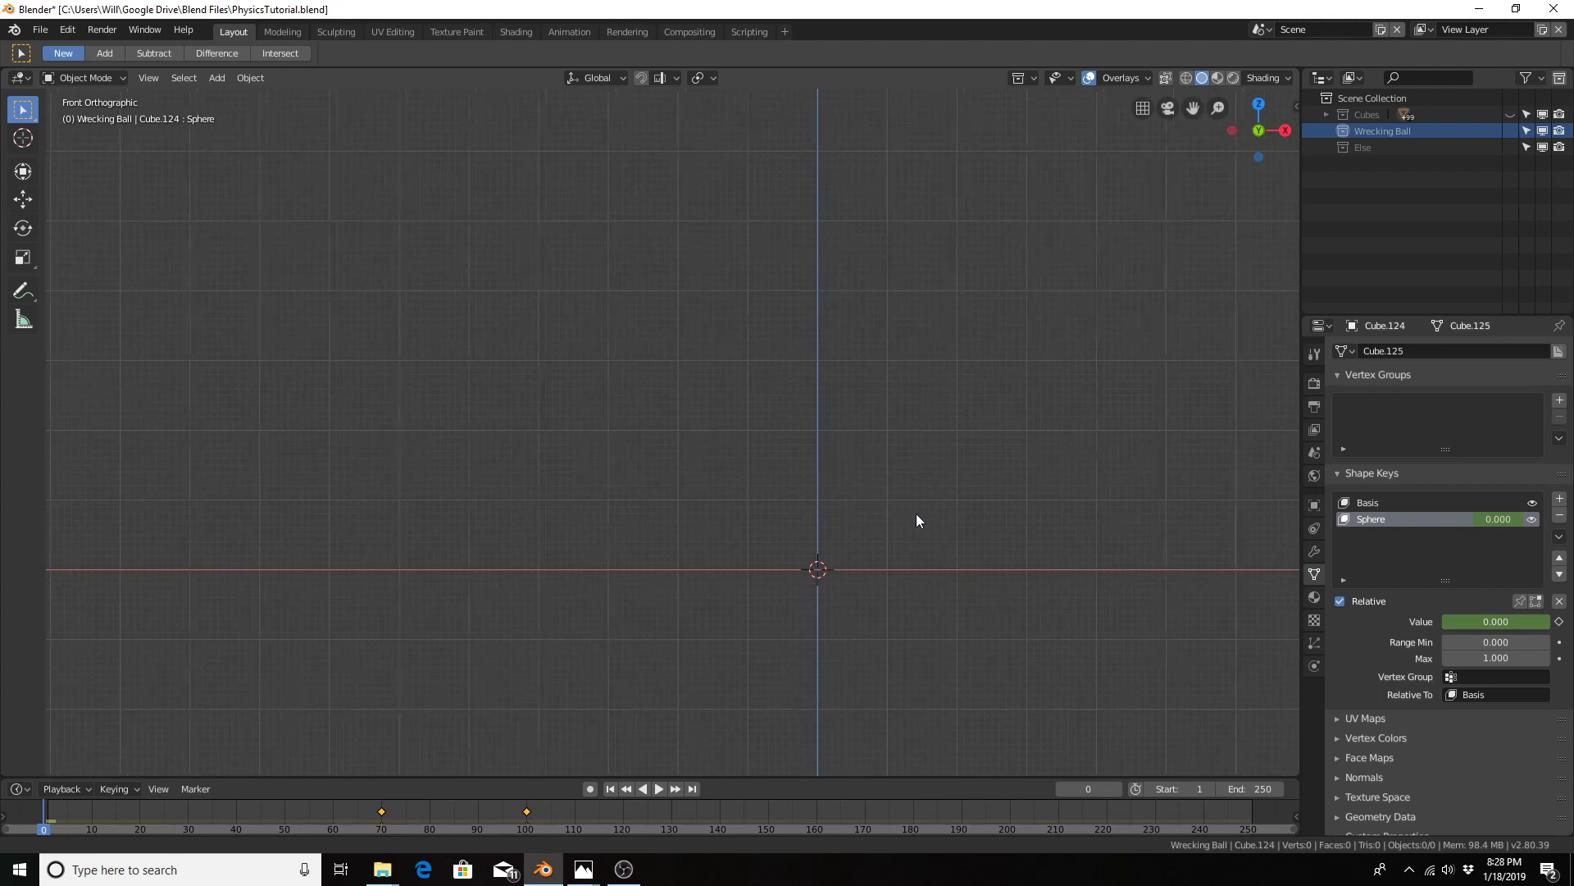
shift+middle_drag(917, 514, 745, 505)
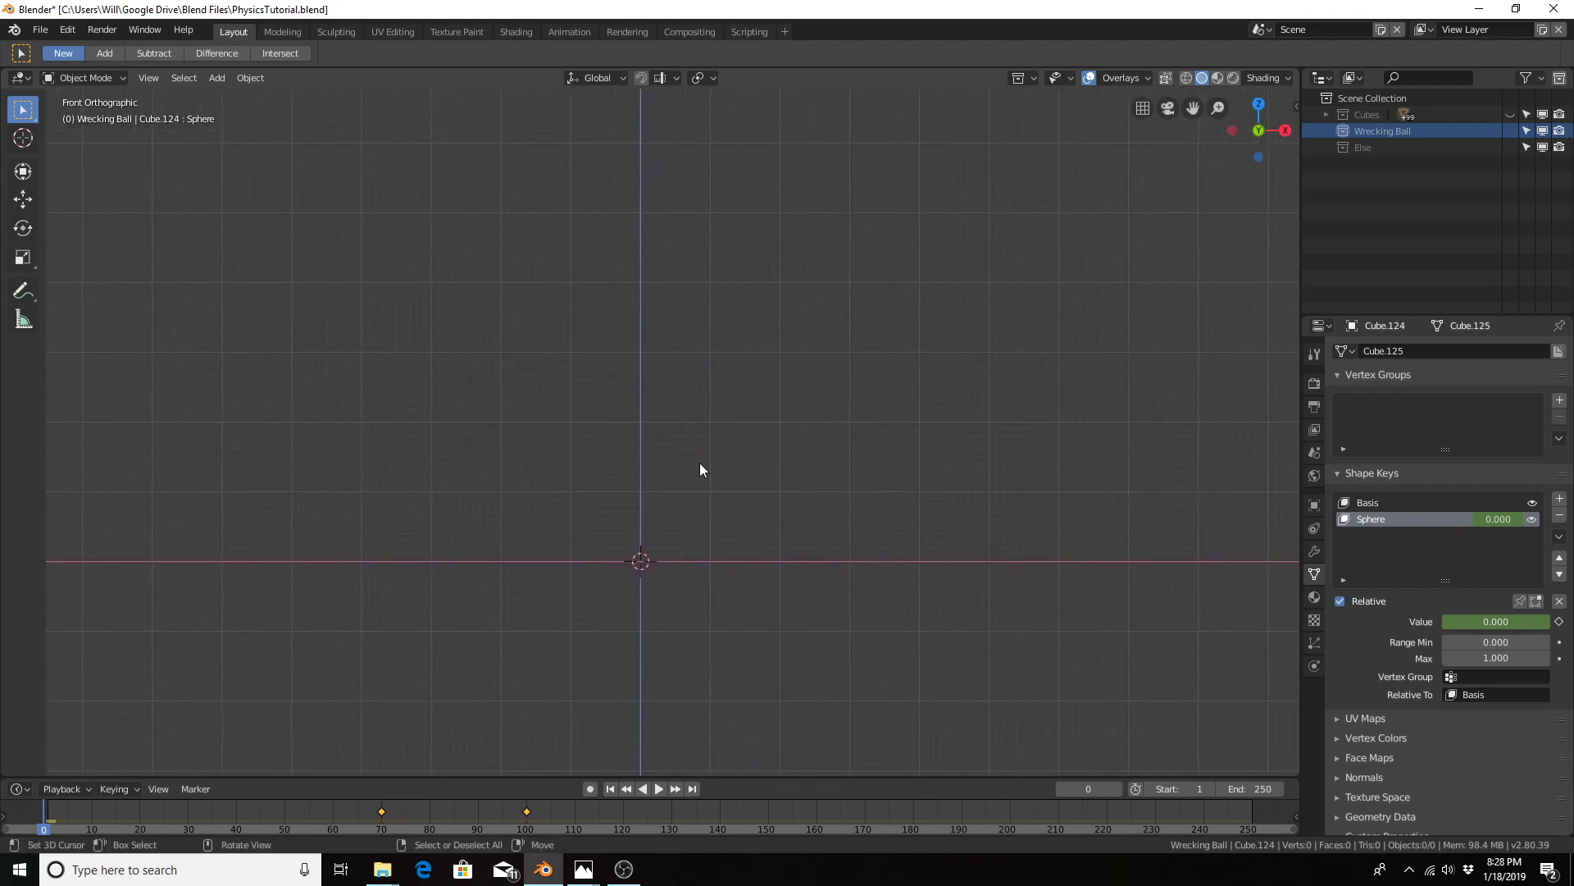
key(shift+a)
mouse_move(700, 464)
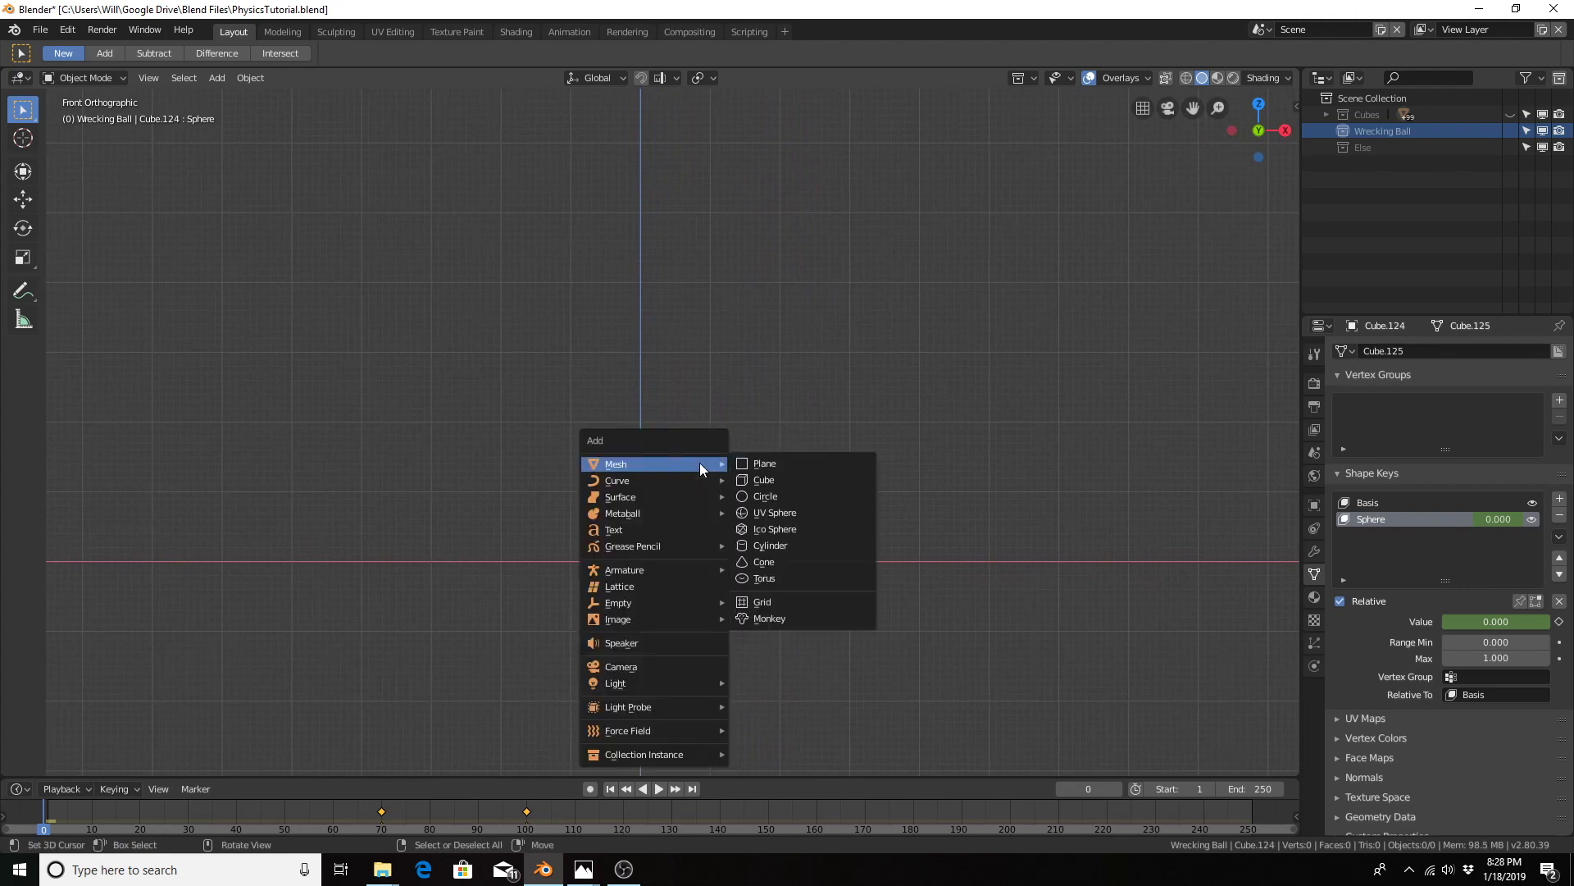
click(784, 578)
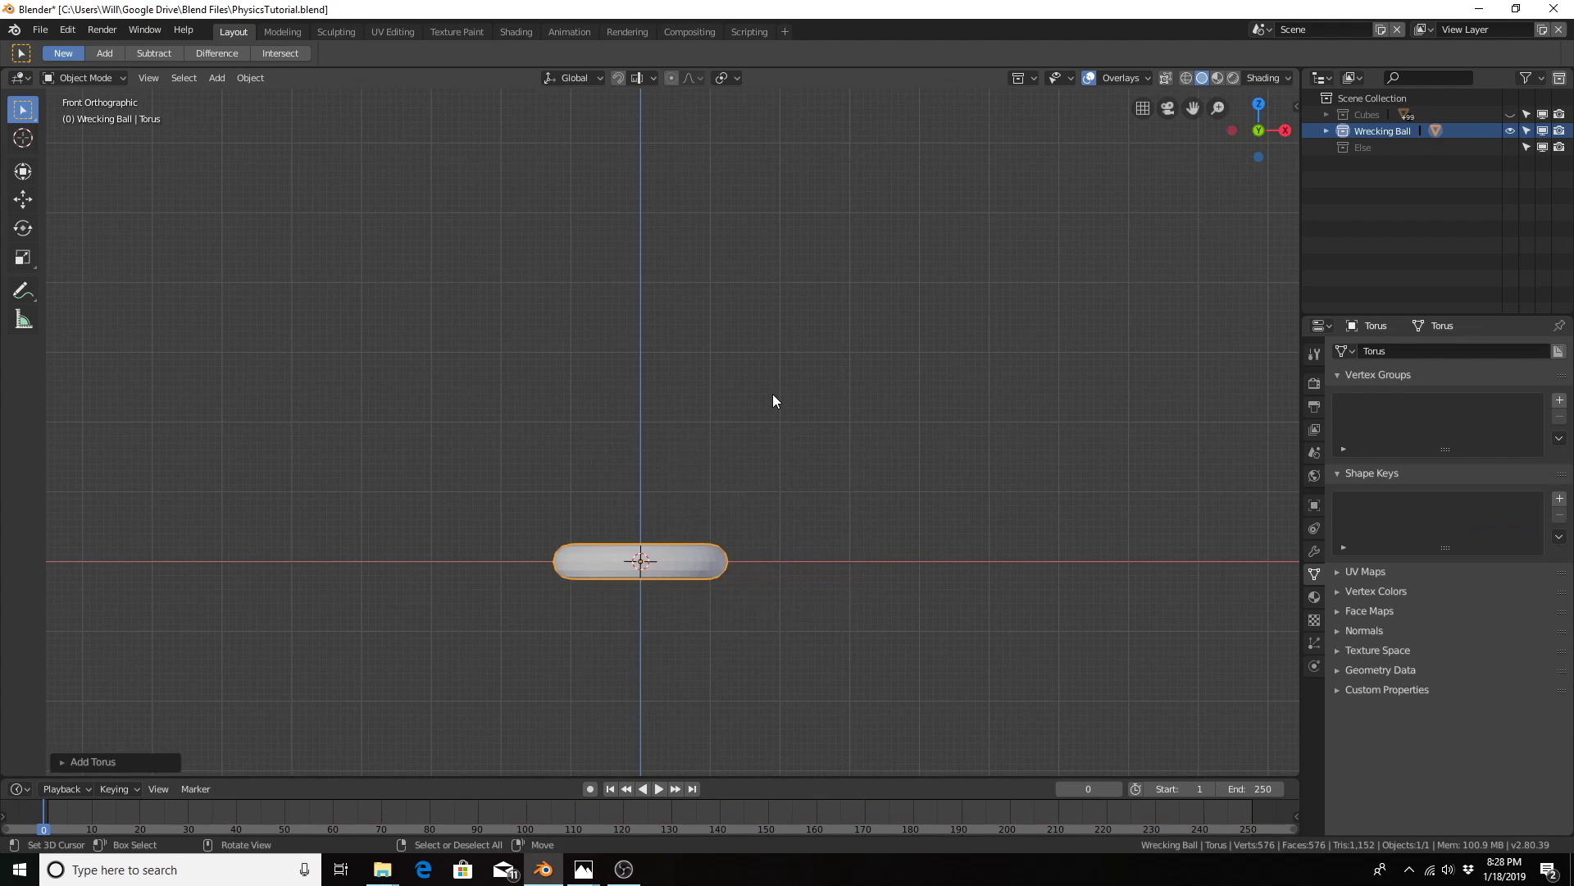
Step: Set the new torus's X rotation to 90° and its major segments to 24
click(61, 762)
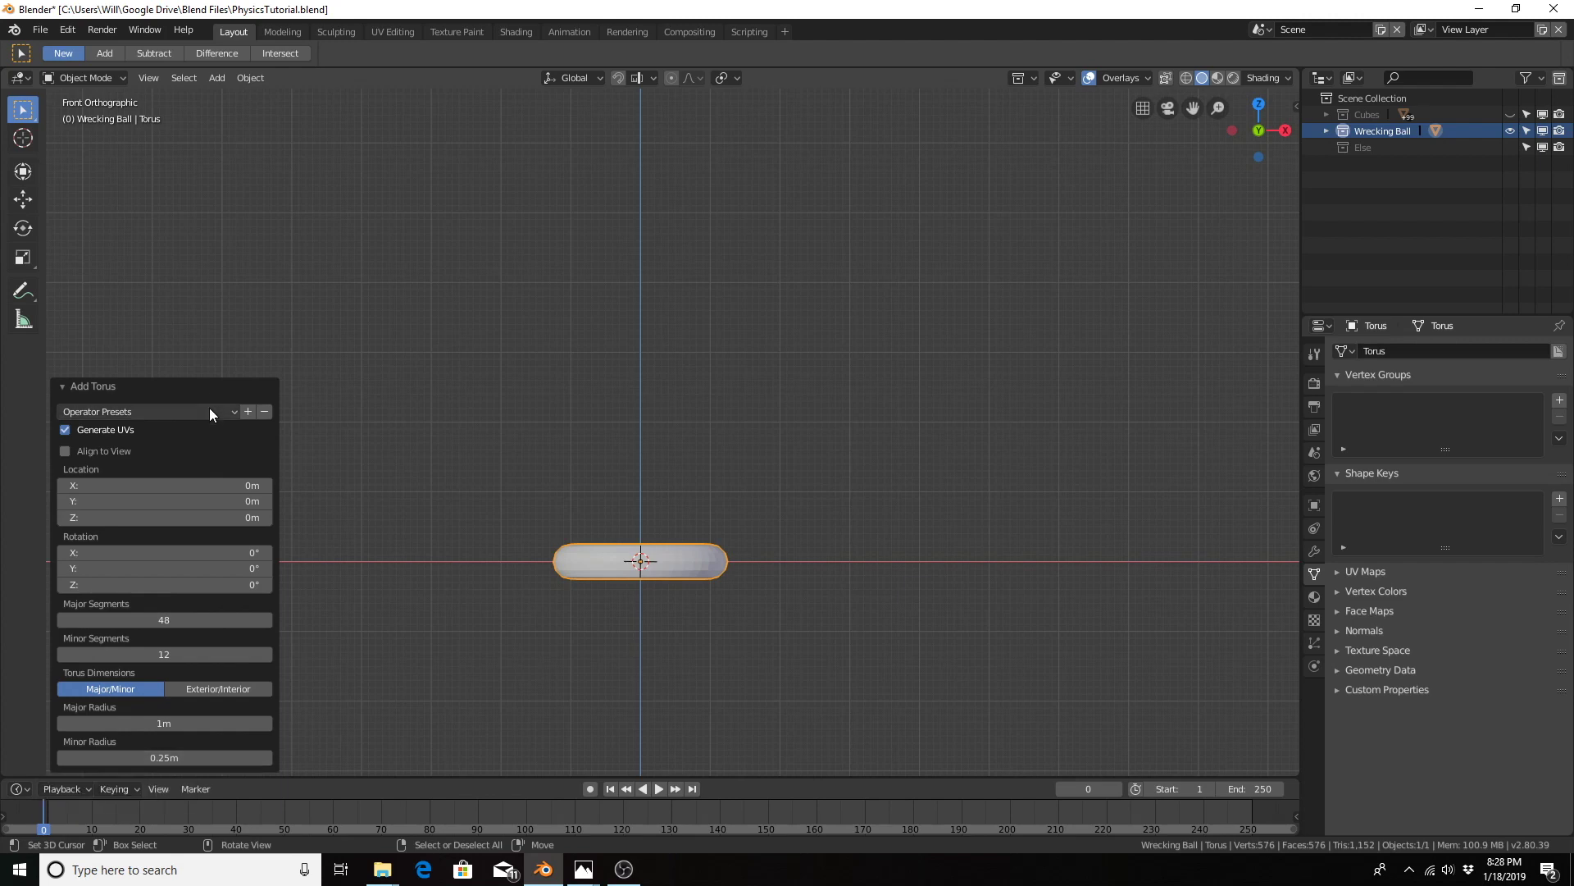
click(177, 553)
text(0d)
text(90)
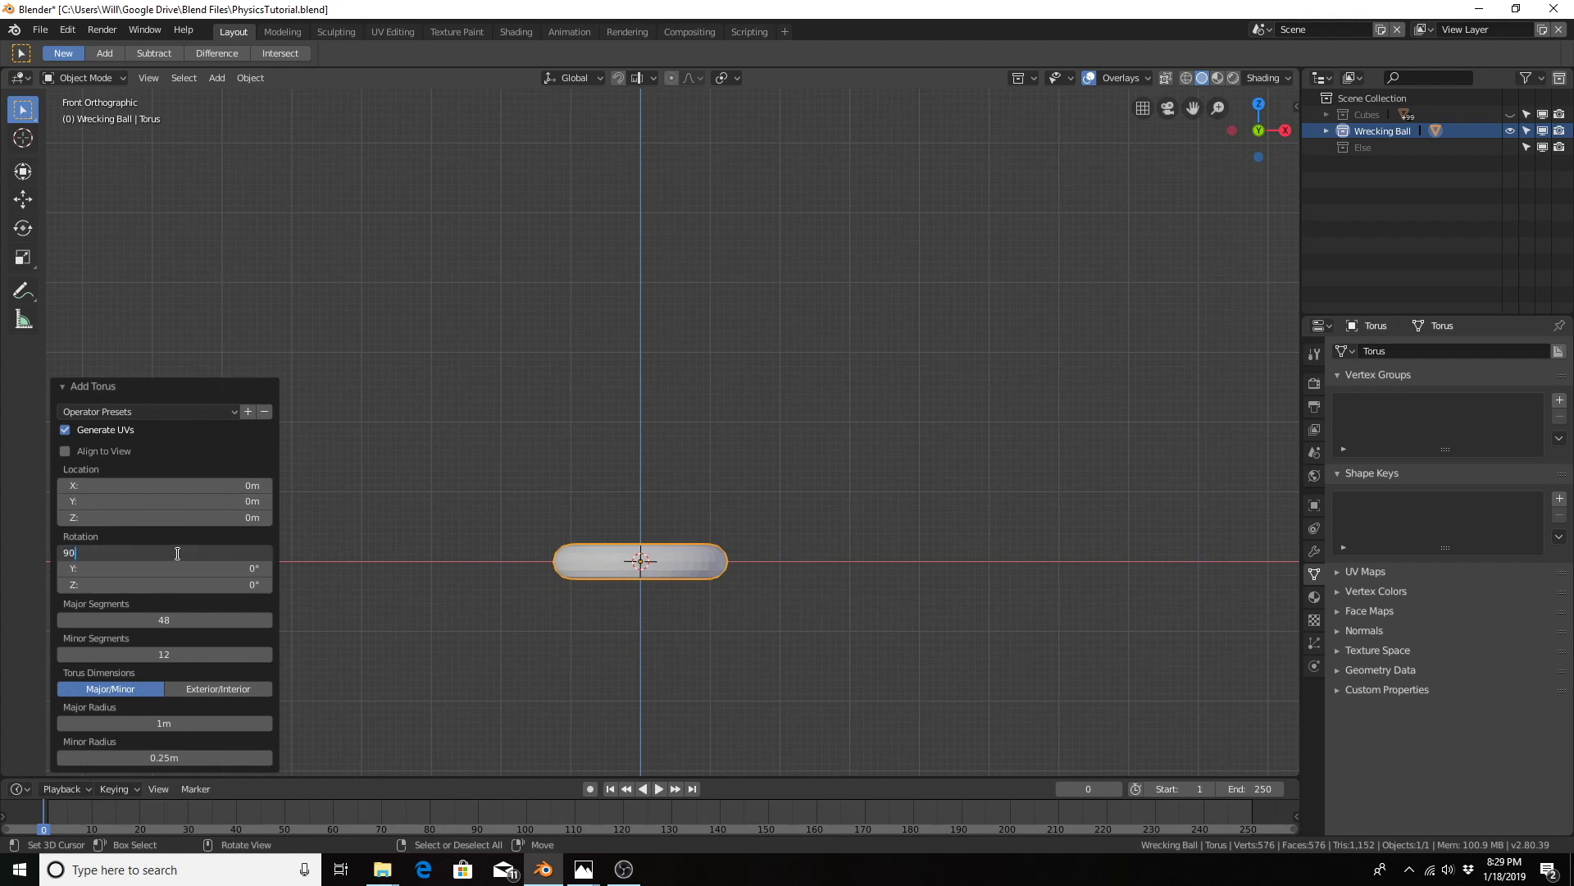
key(Return)
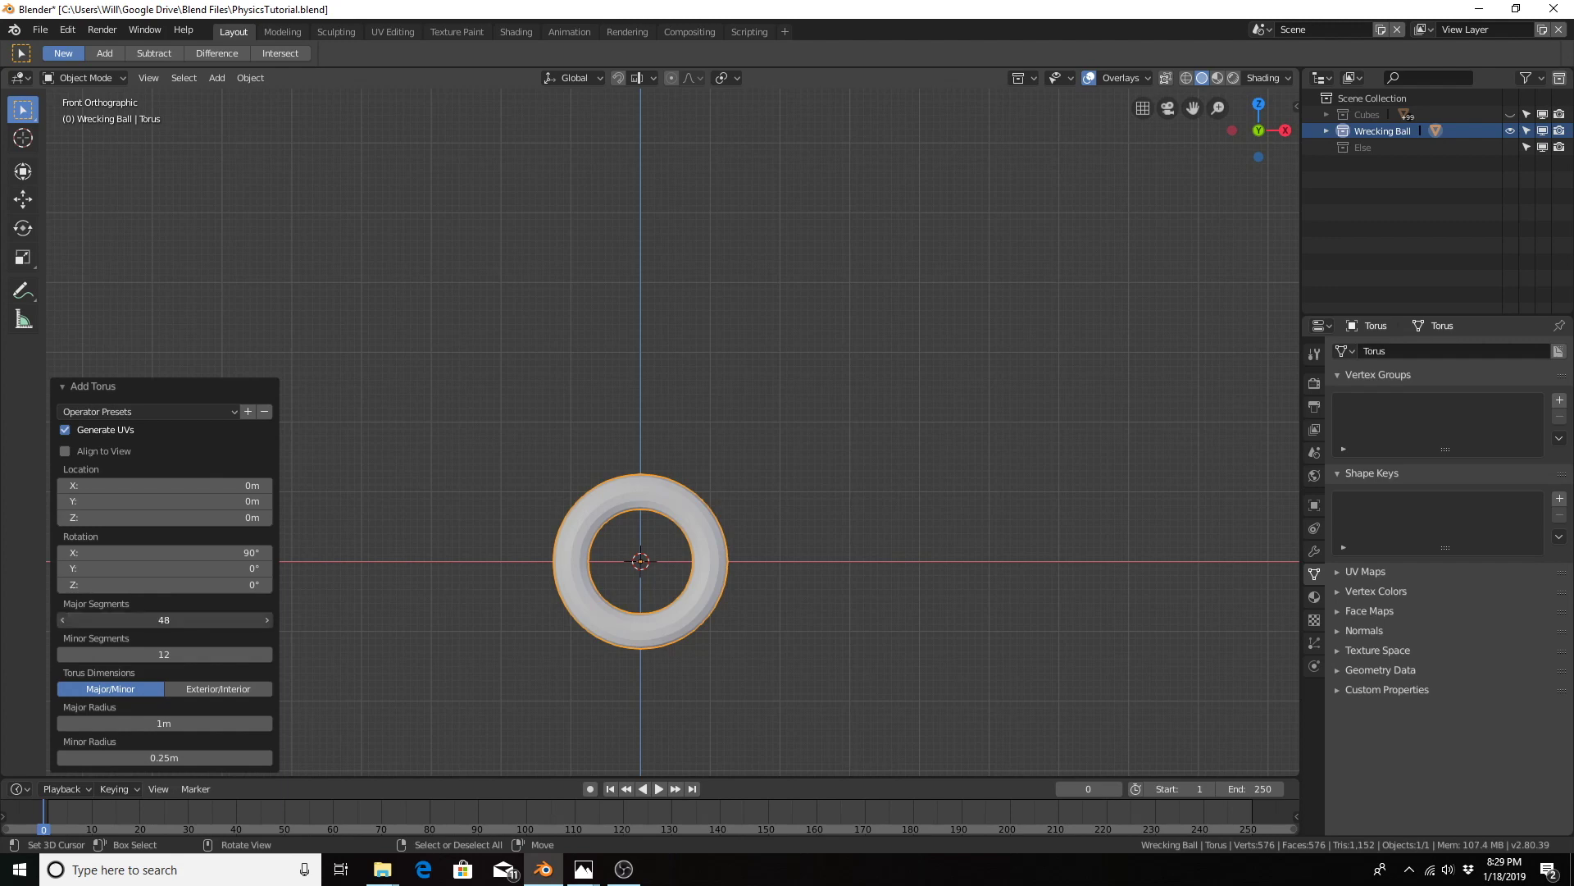
click(161, 619)
text(24)
key(Return)
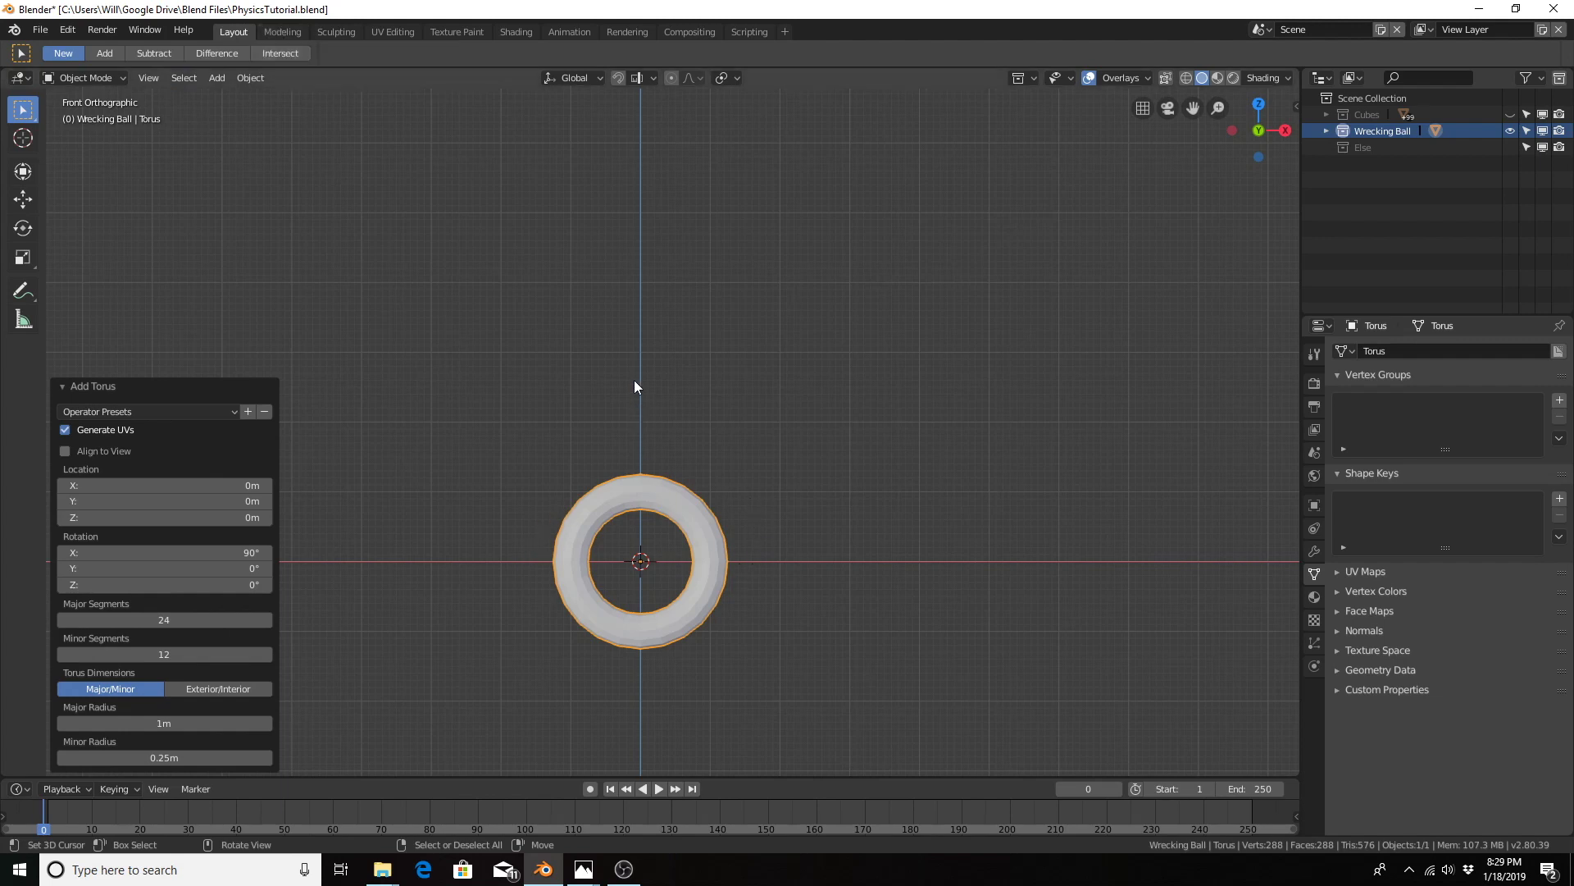
Step: Switch to the Modeling workspace, deselect all of the torus's vertices and turn on X-ray display
click(282, 32)
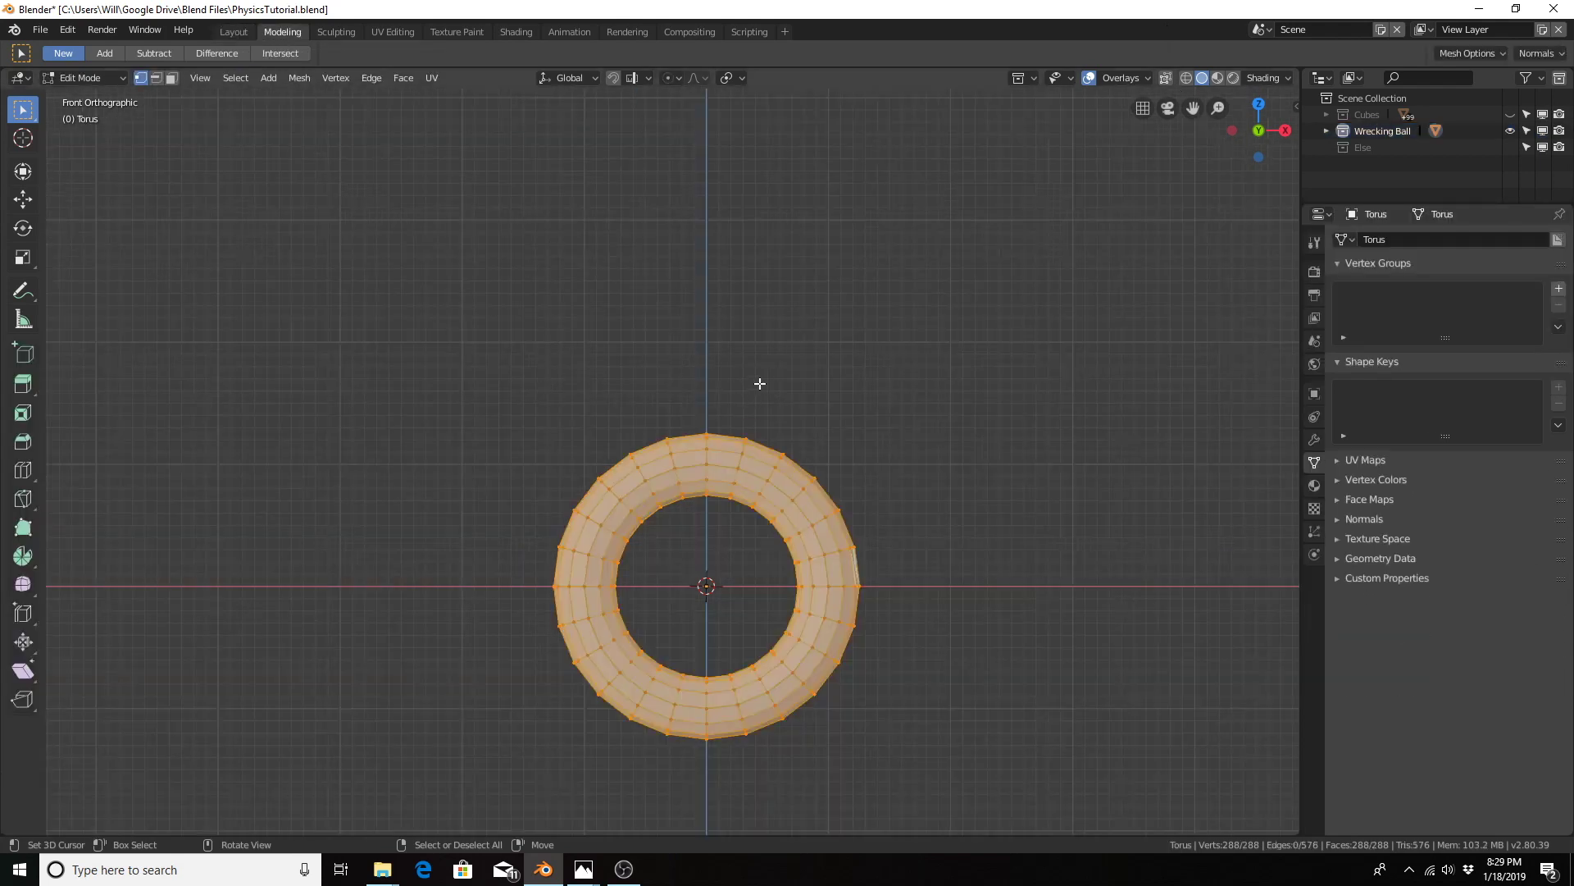
key(alt+a)
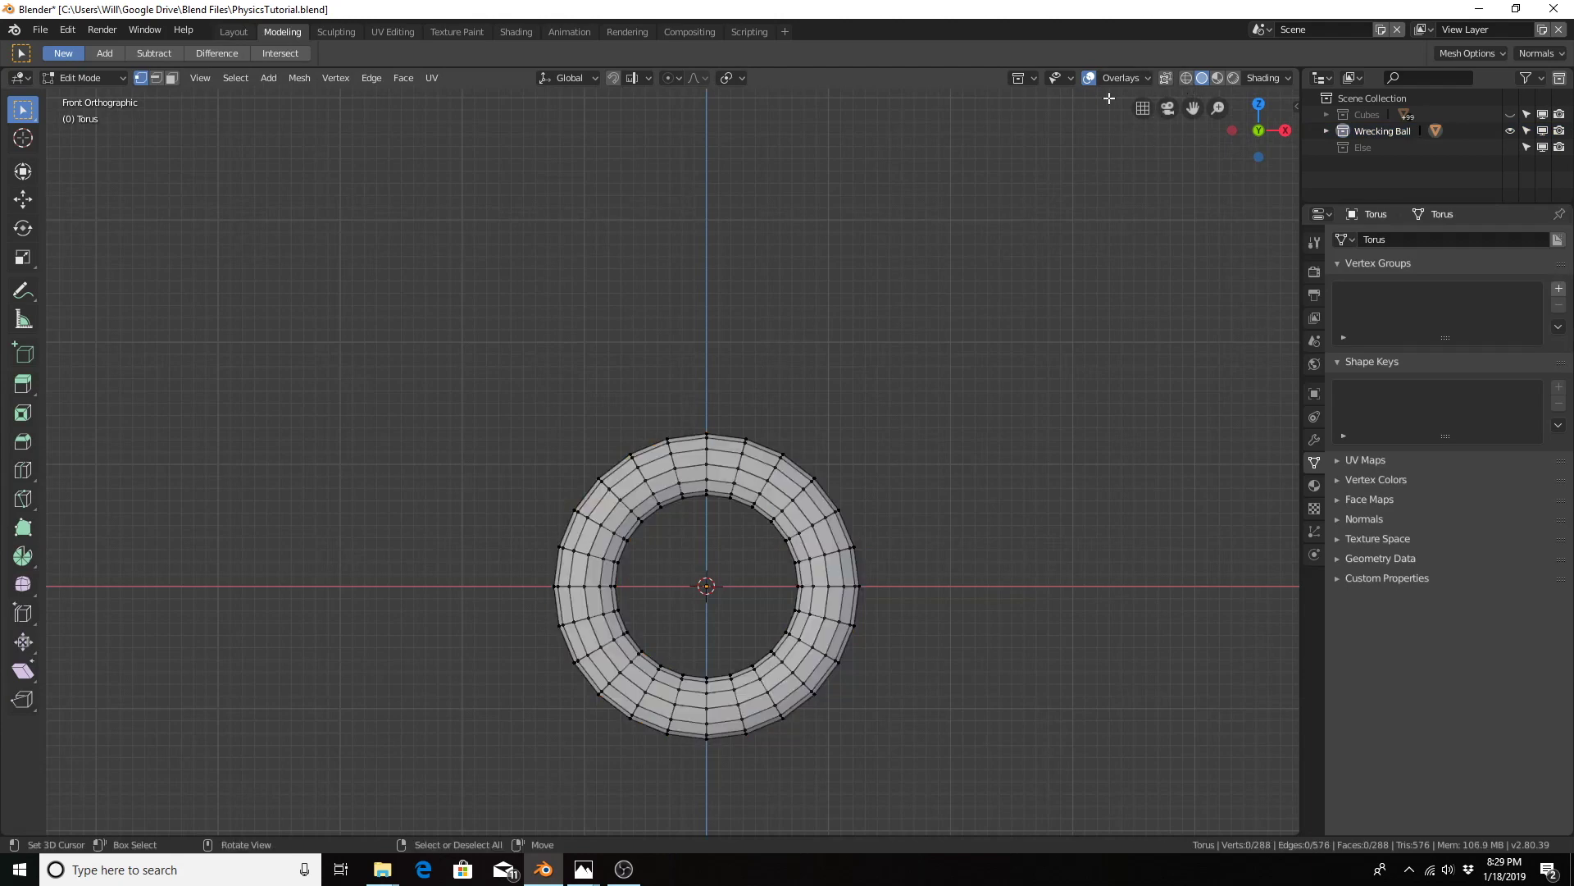
click(1165, 79)
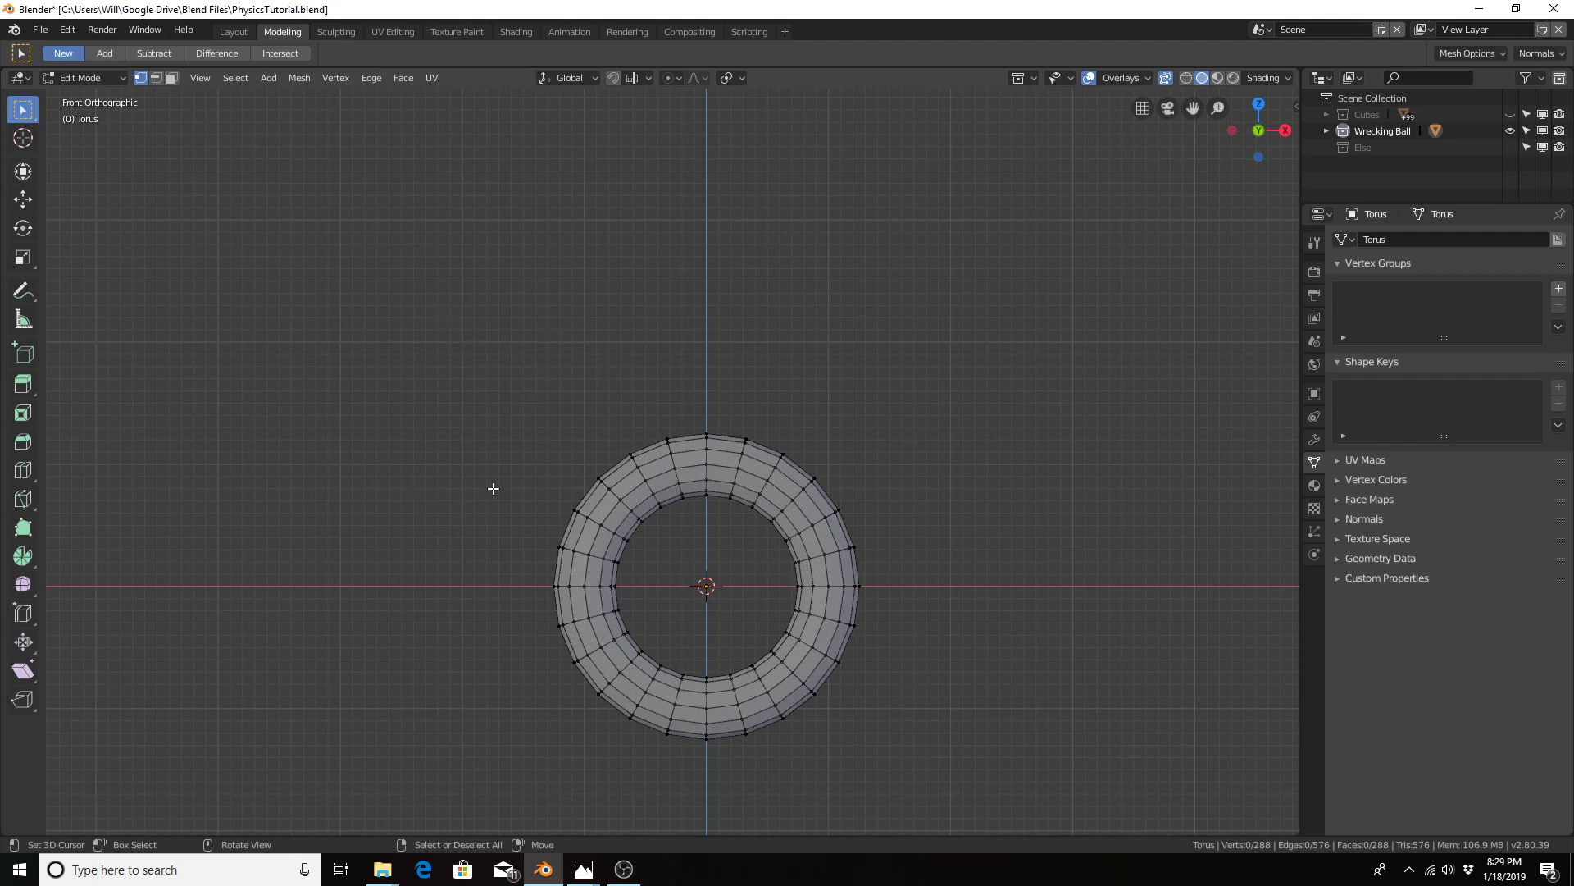
Step: Box-select the torus's upper half above the X axis, through the mesh, and move it up 1.2 m along global Z
key(b)
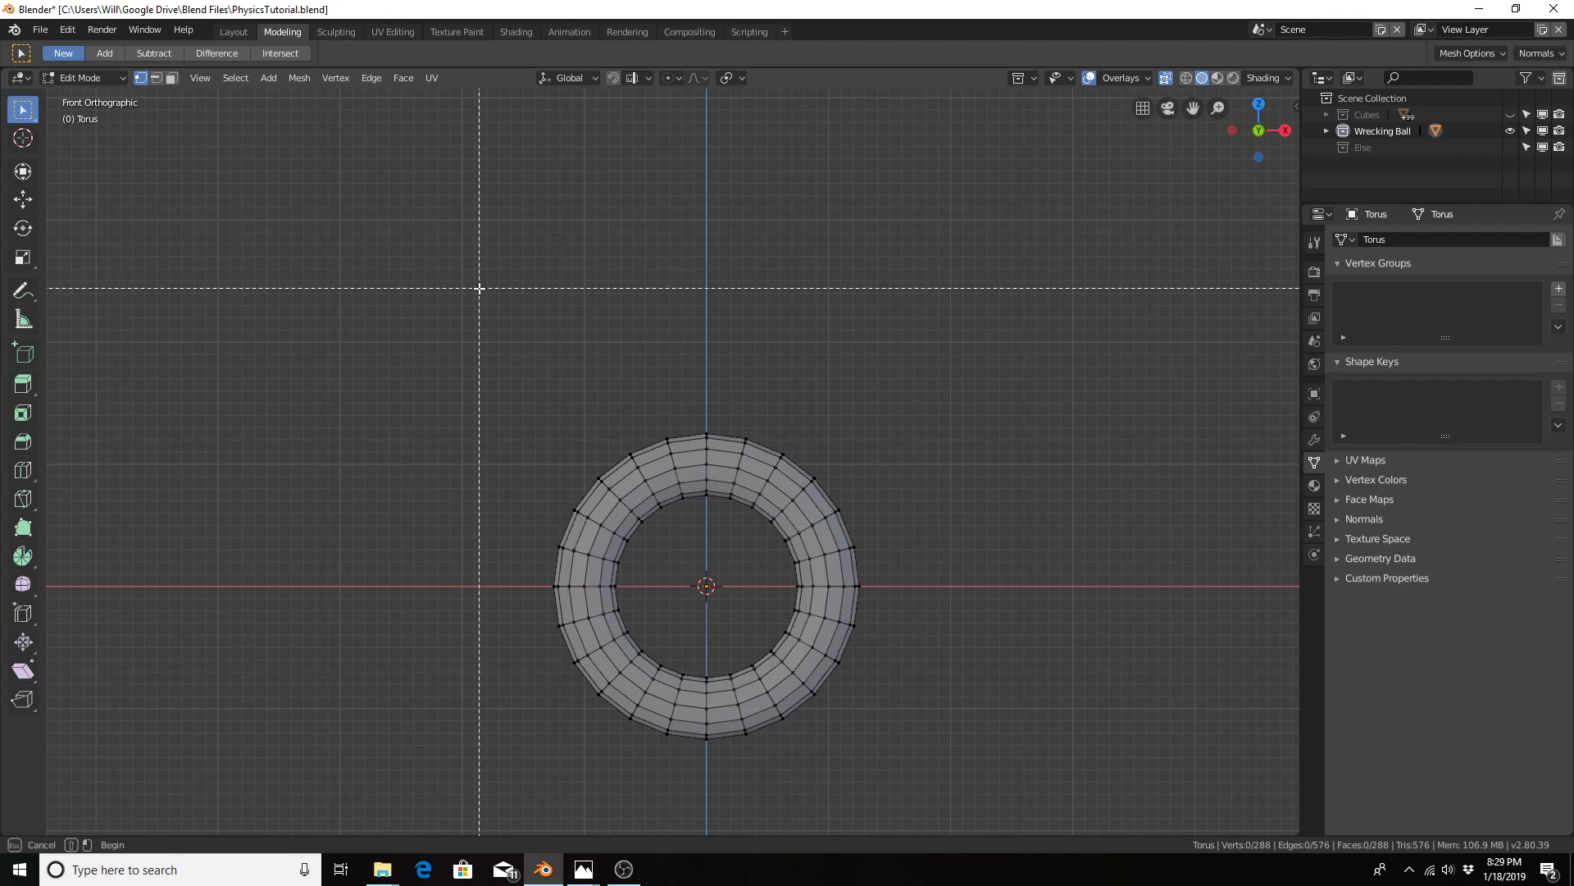
drag(480, 288, 959, 574)
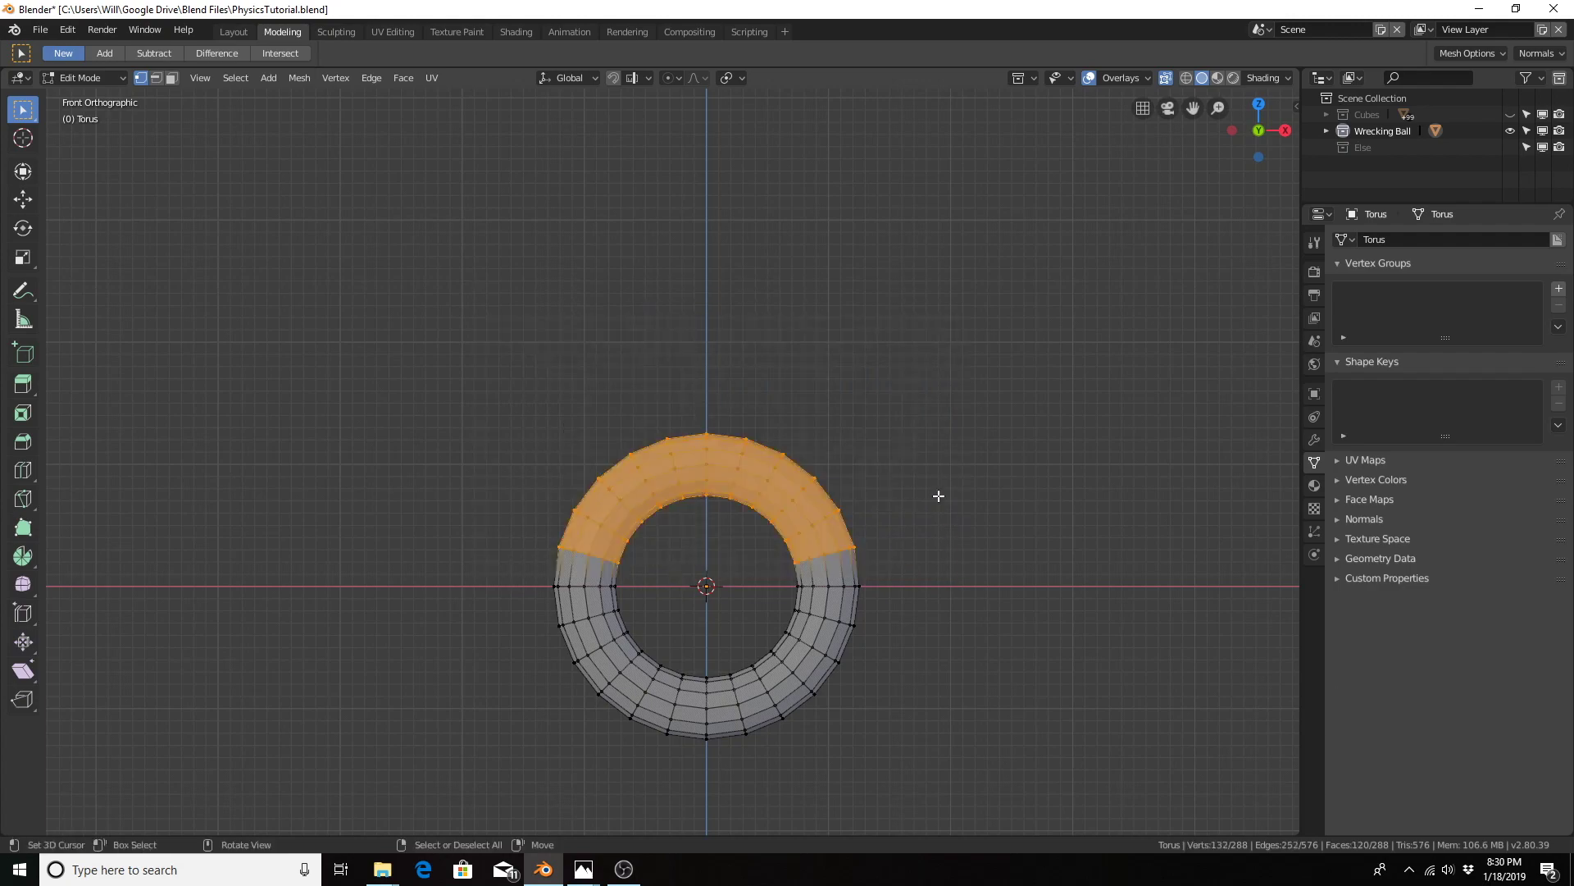
middle_drag(967, 528, 889, 551)
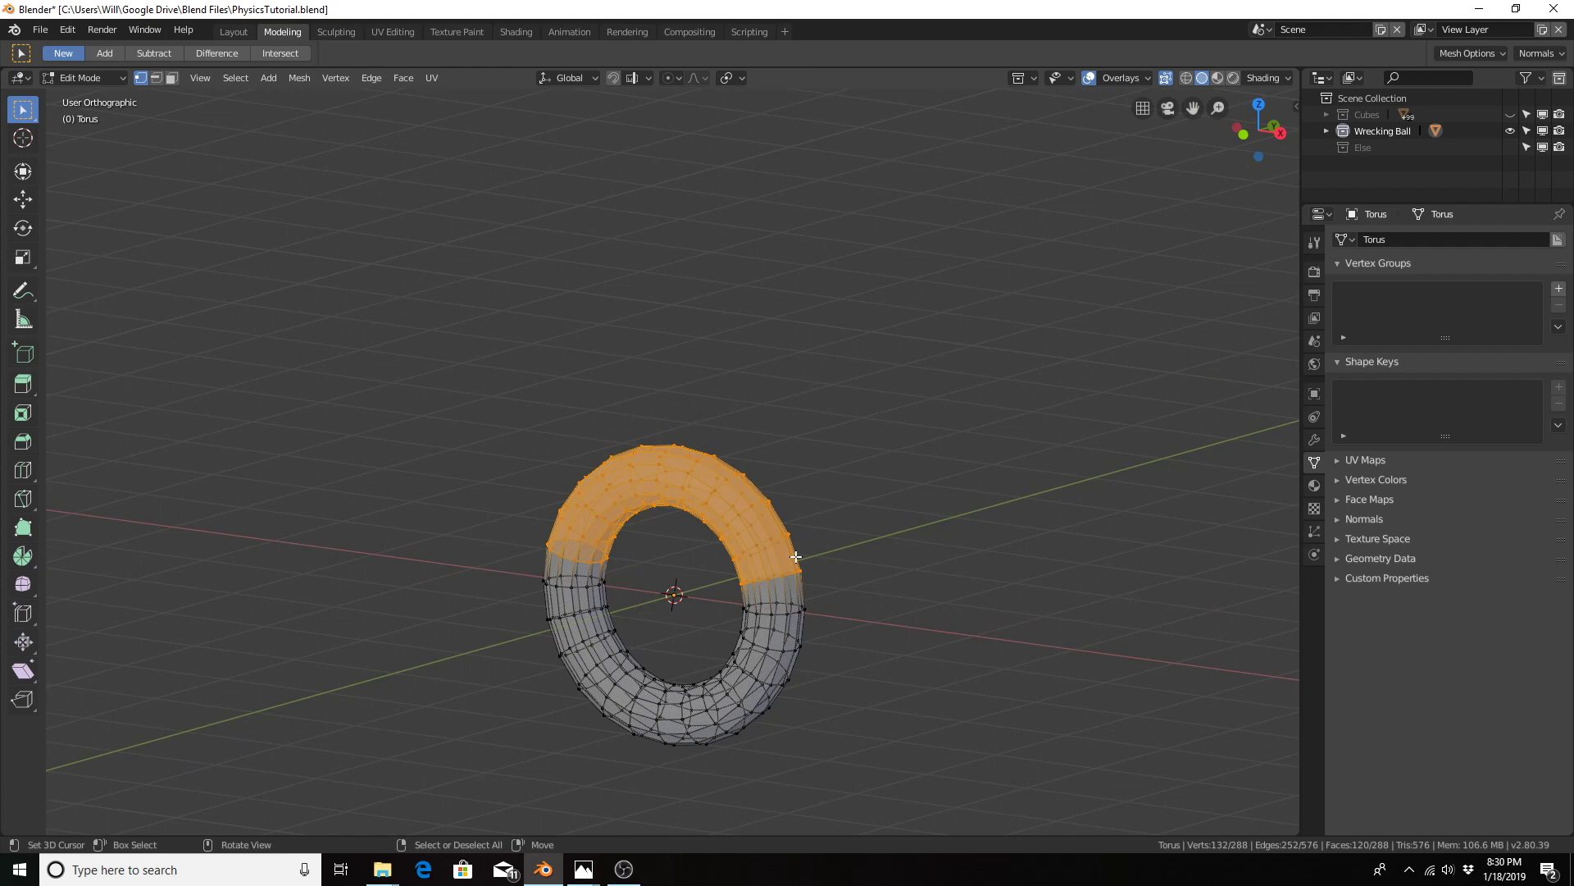
key(KP_1)
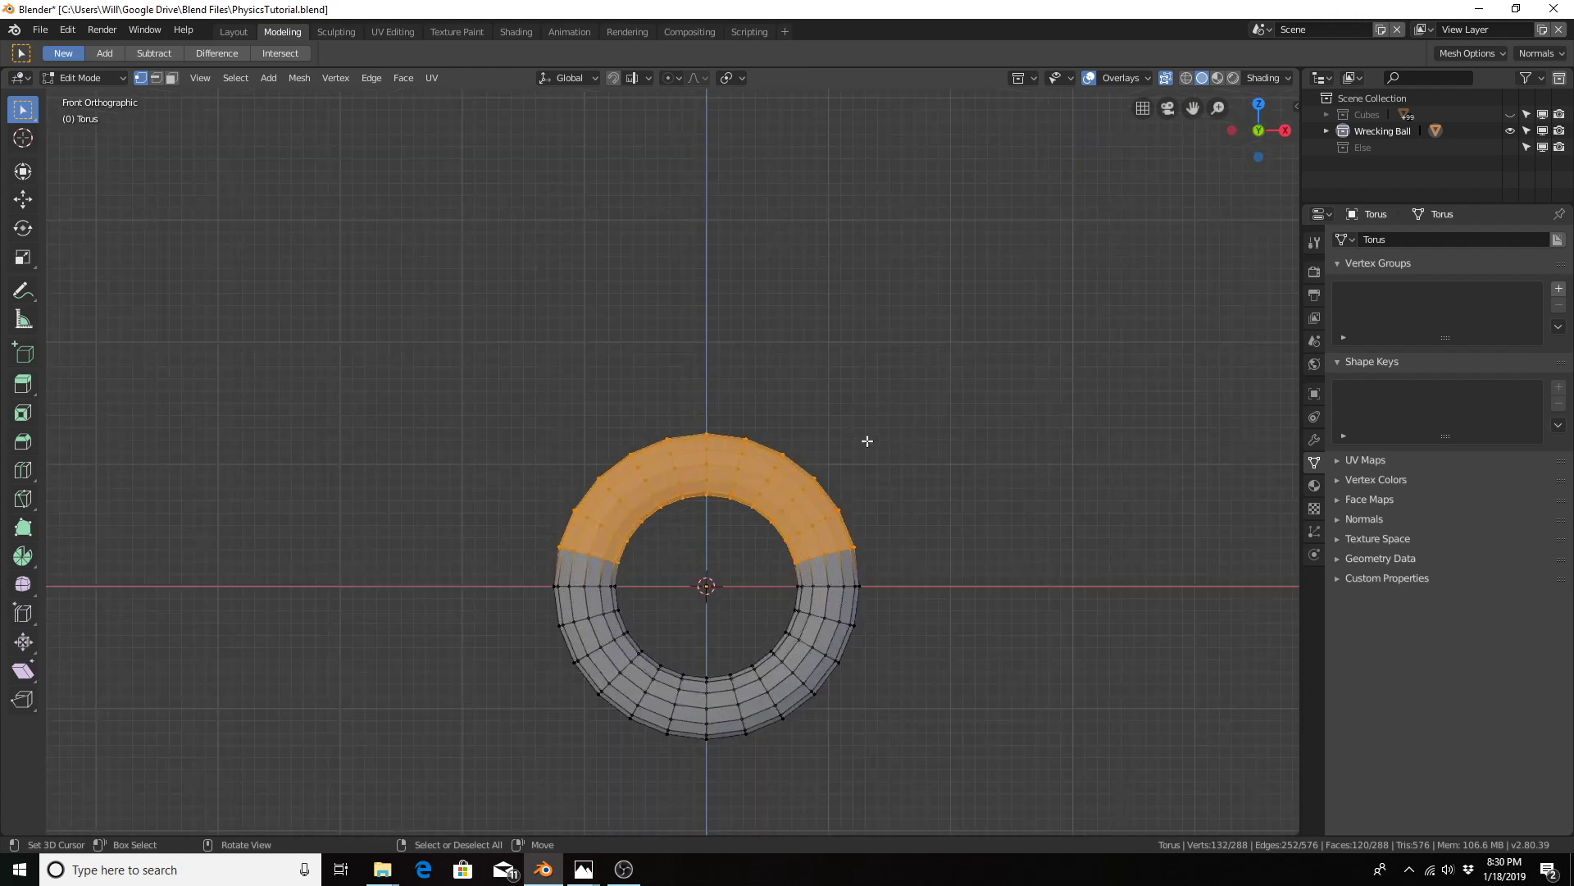
key(g)
key(z)
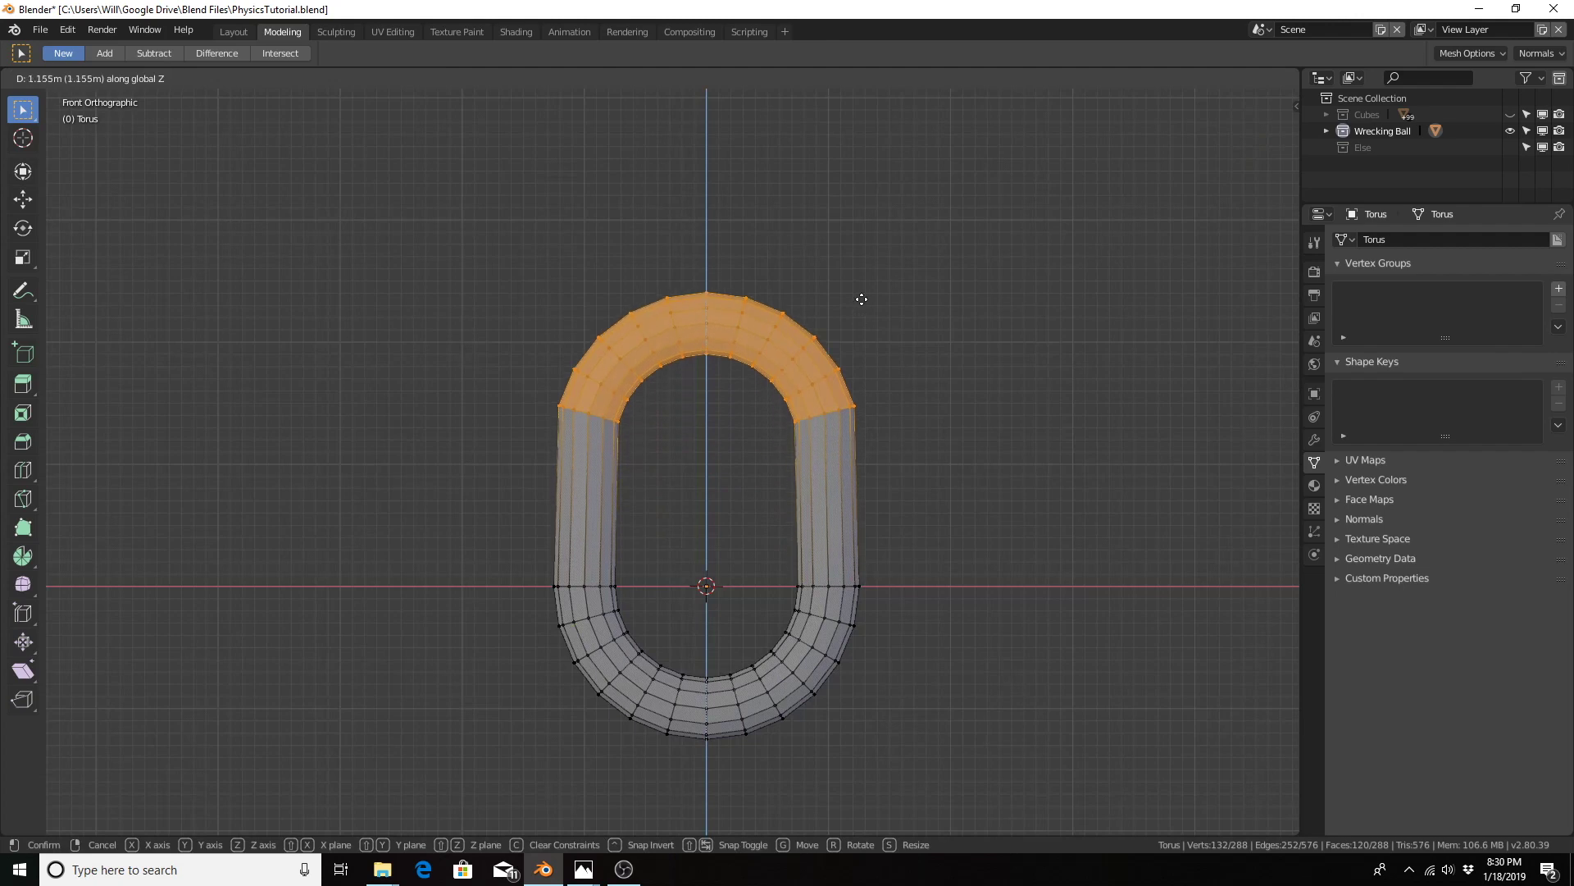
text(1.2)
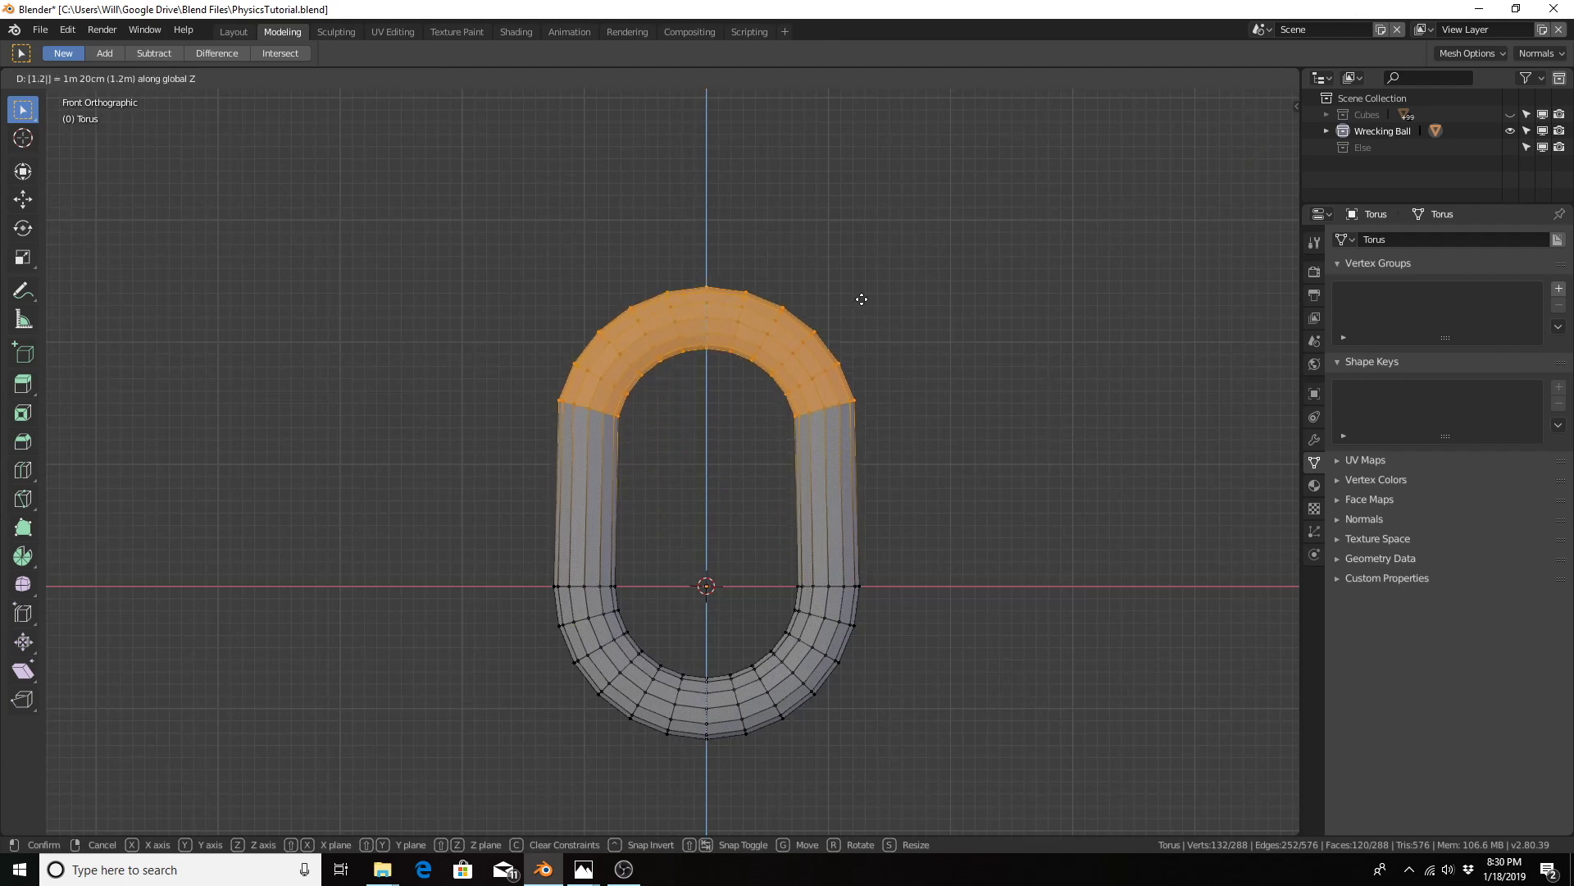
key(Return)
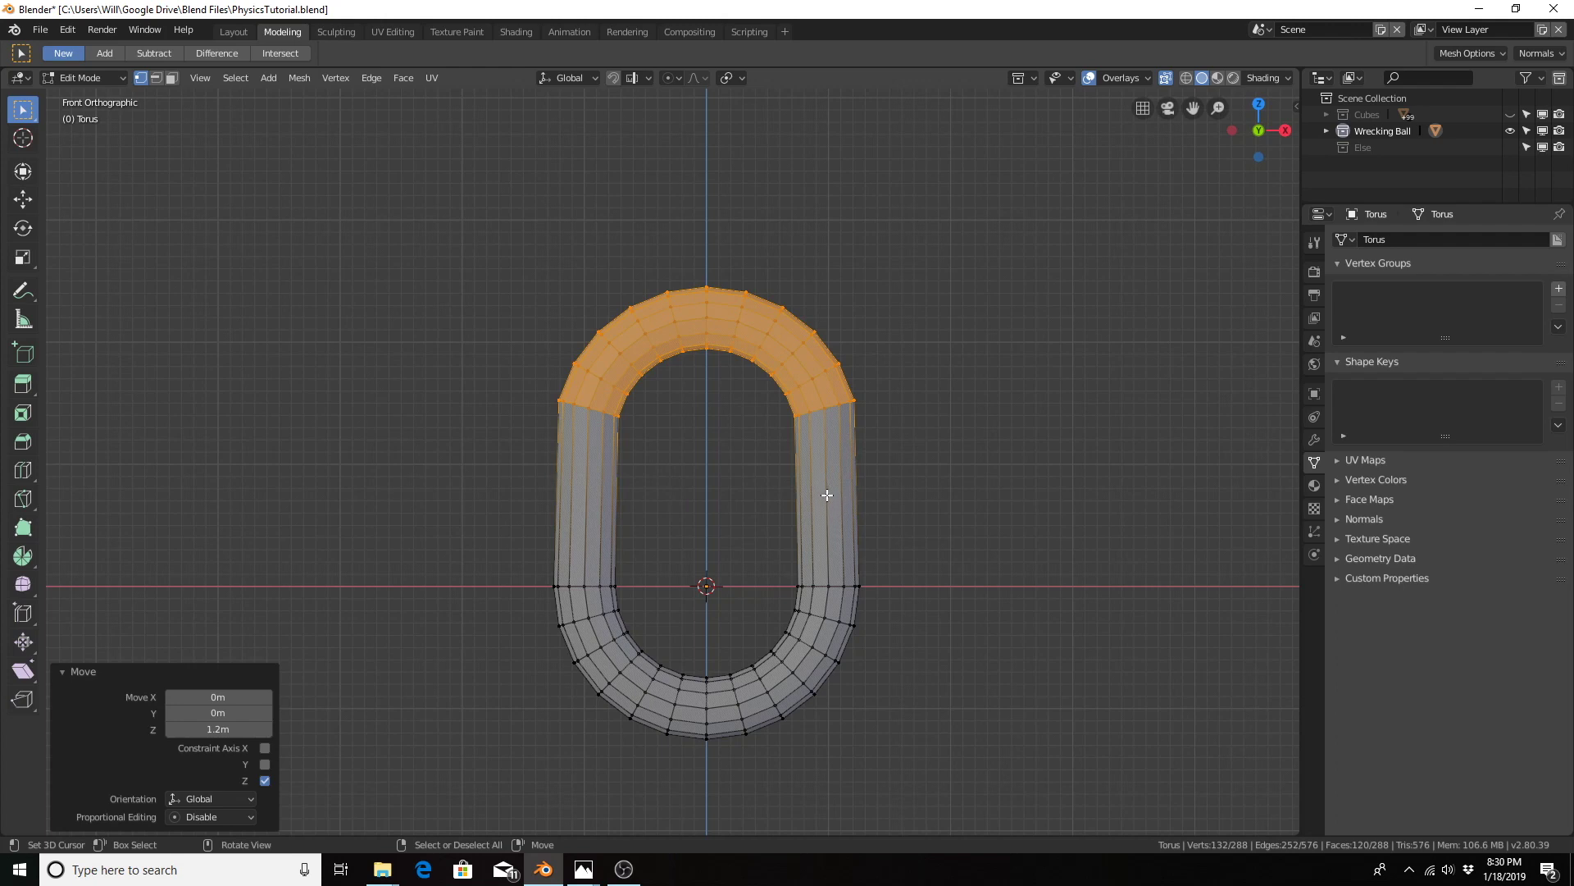
Step: Add four loop cuts across the right straight section of the stretched torus
key(ctrl)
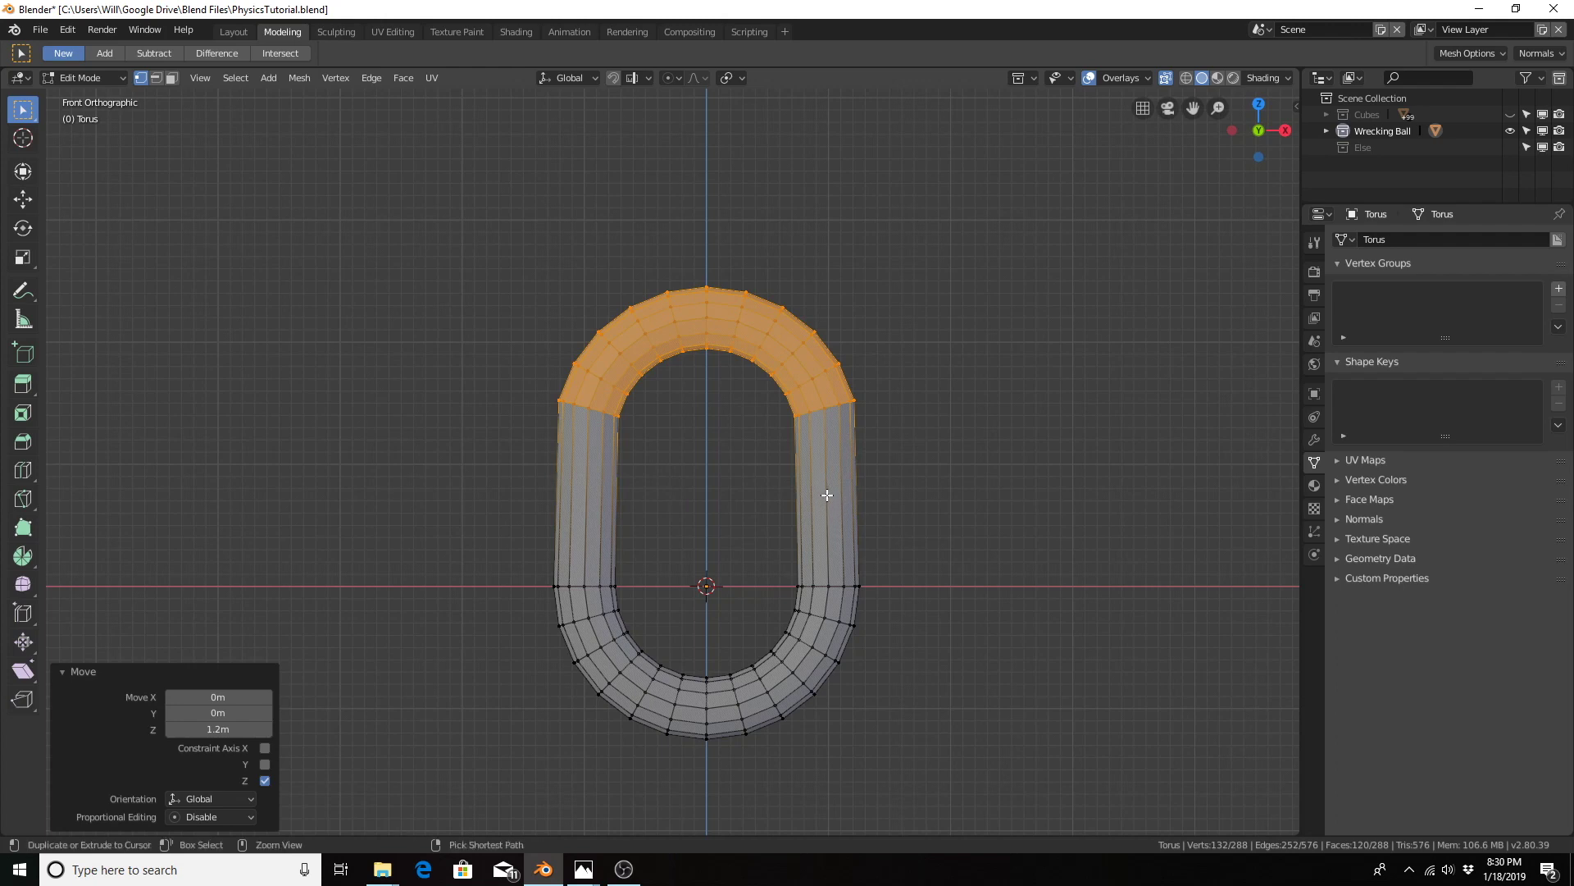
key(ctrl+r)
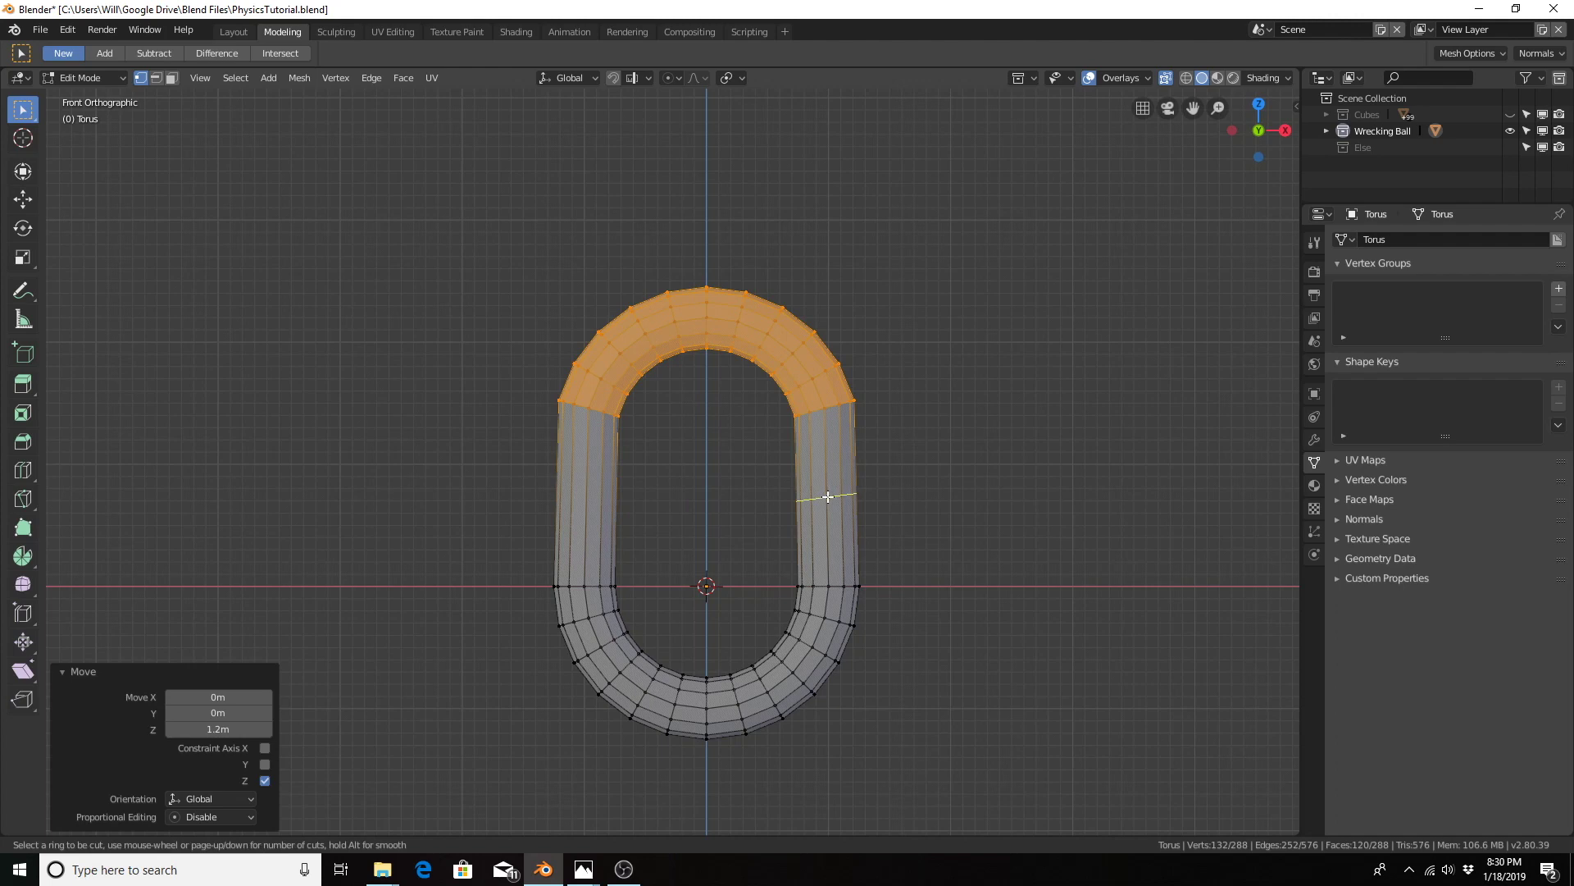
key(4)
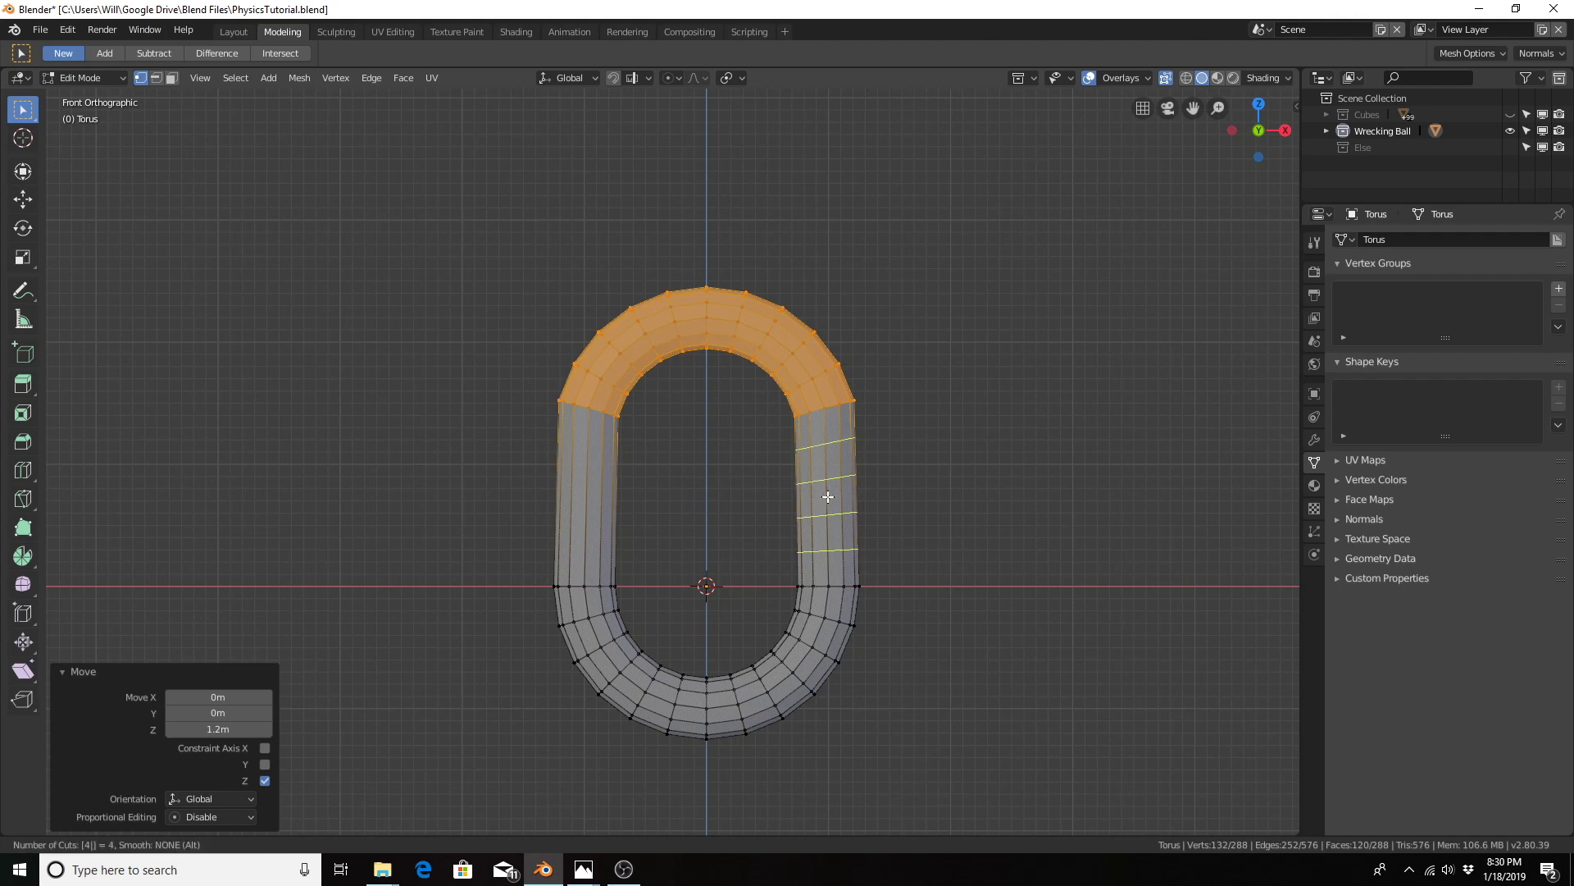
click(828, 496)
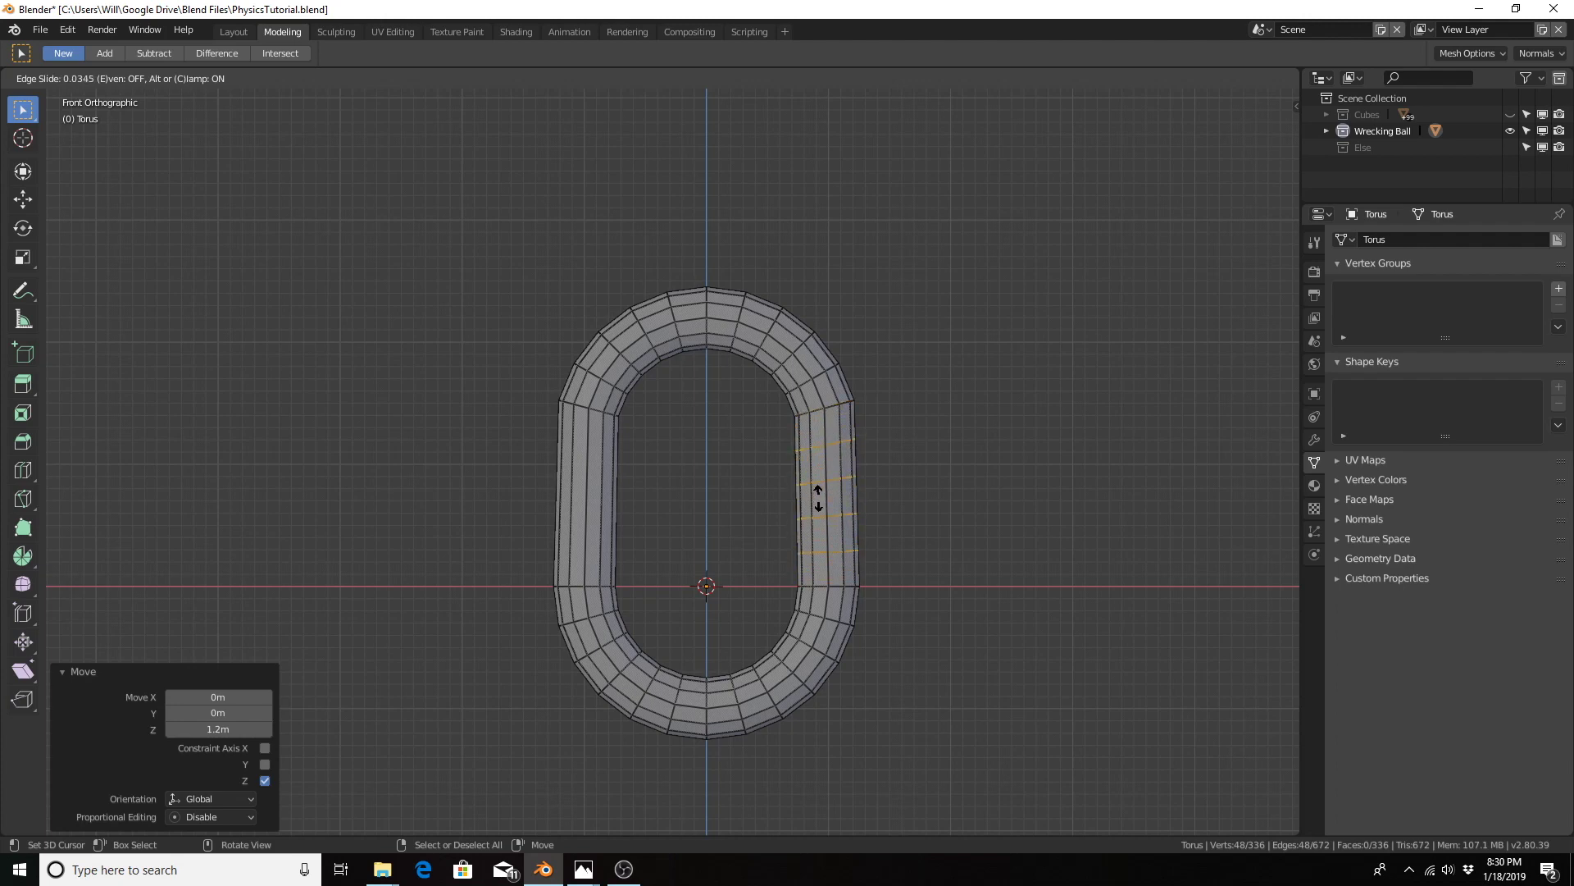
click(818, 498)
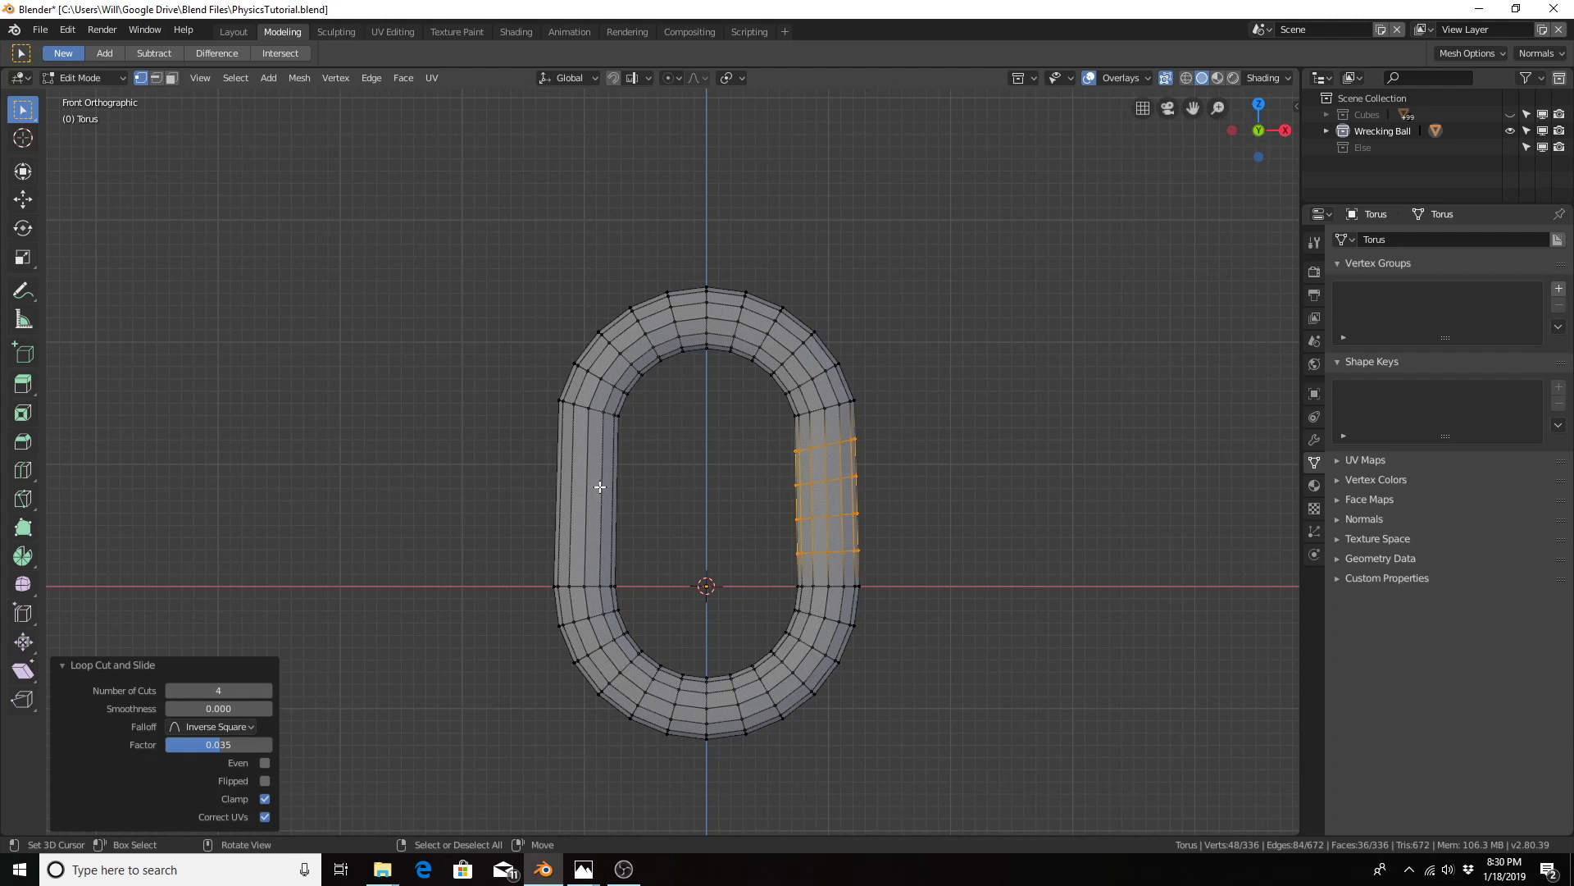
Step: Add four matching loop cuts across the left straight section, leaving them unslid
key(ctrl+r)
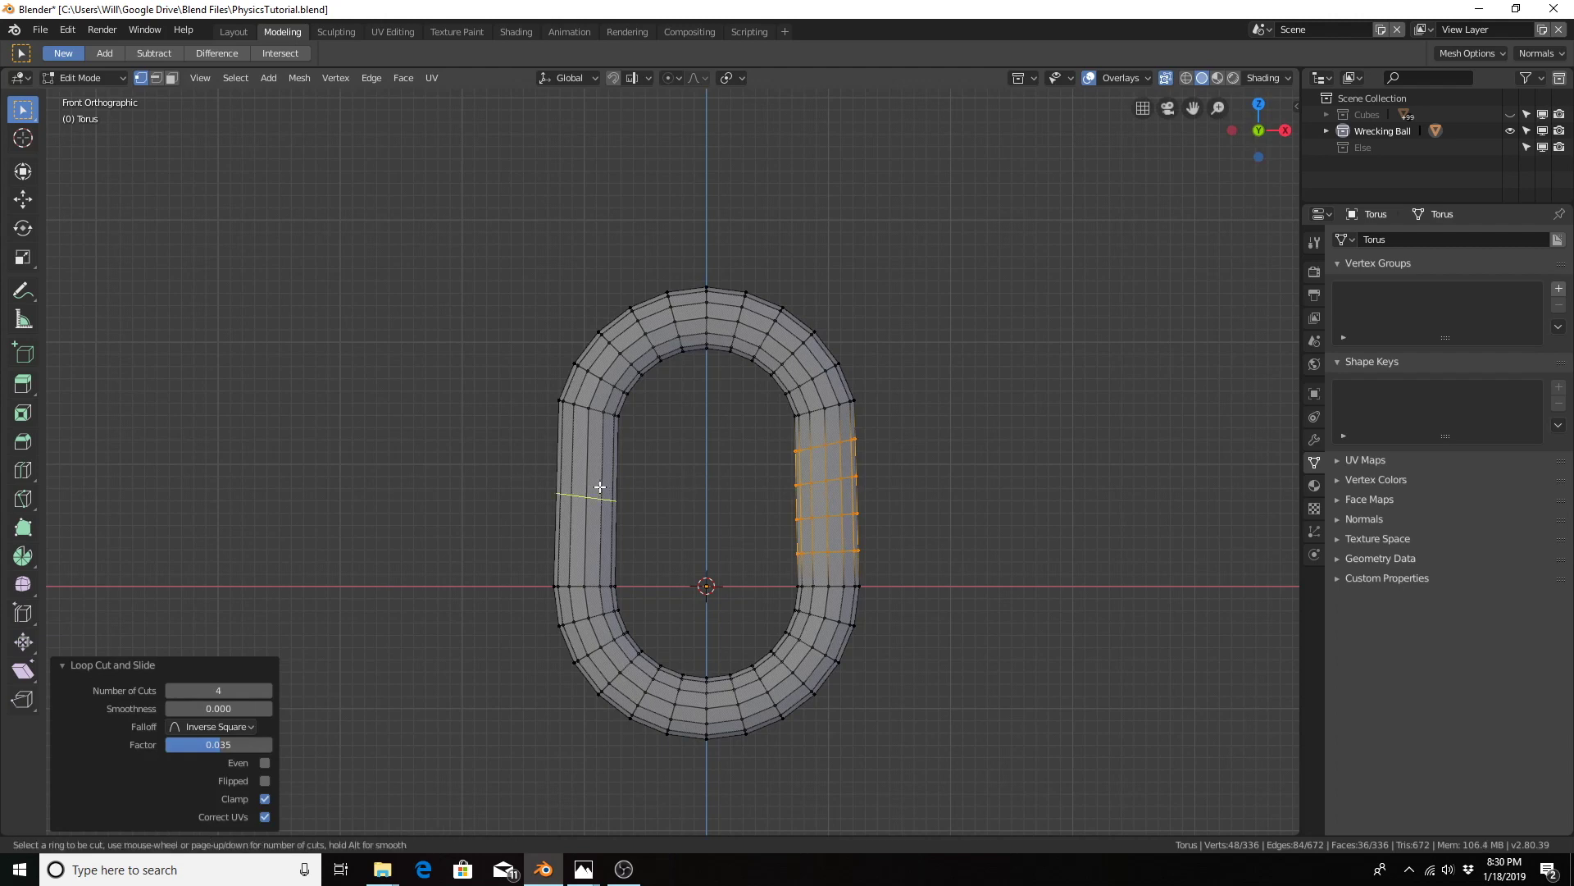
scroll(599, 487, up, 3)
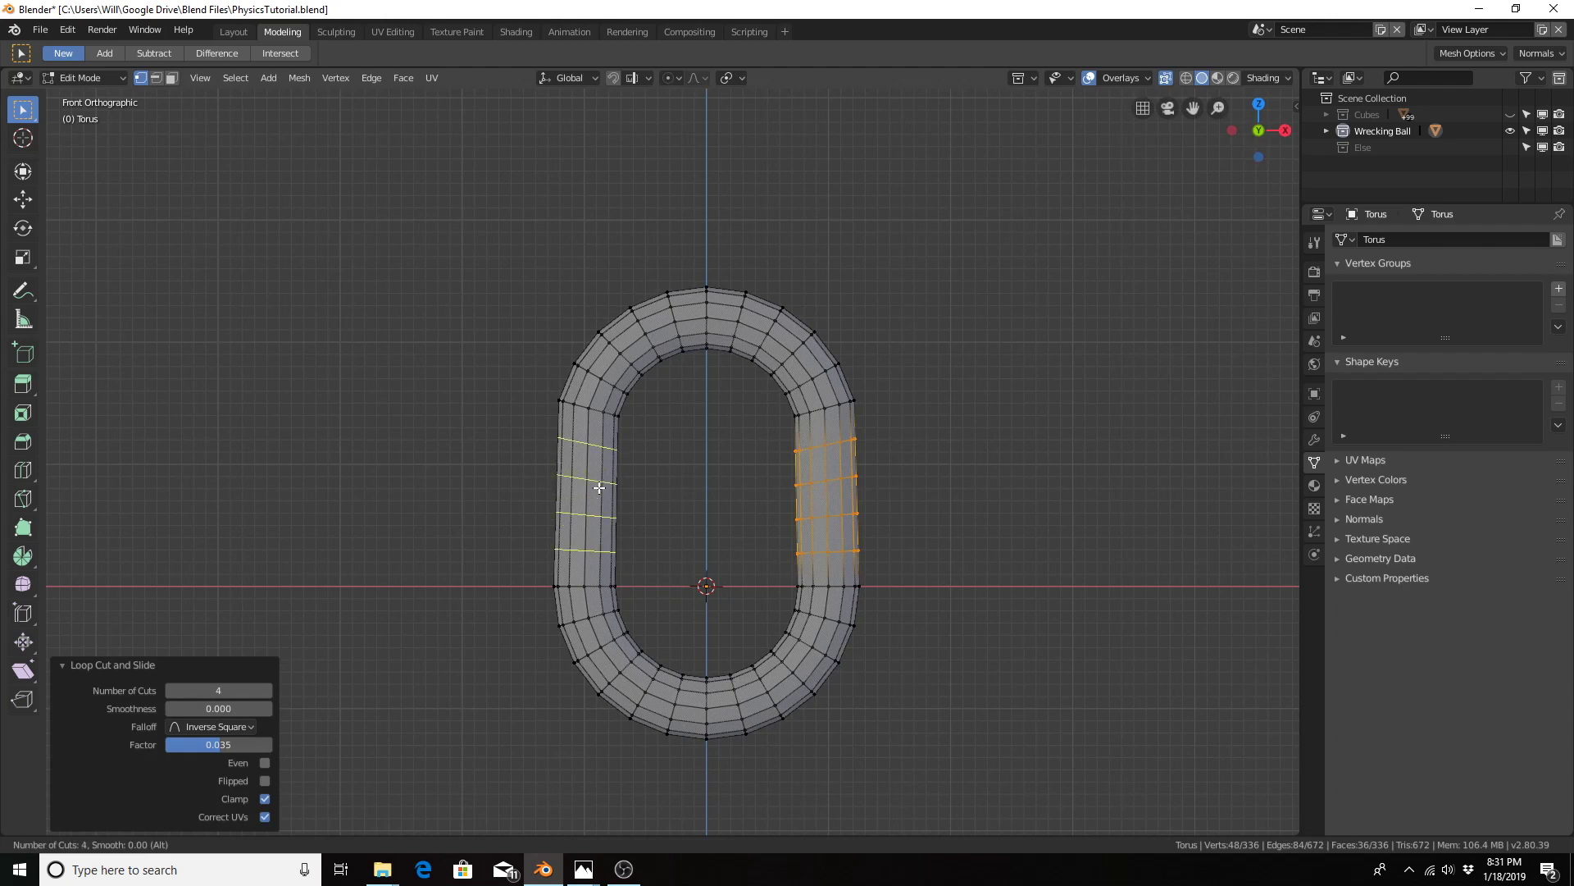
click(599, 488)
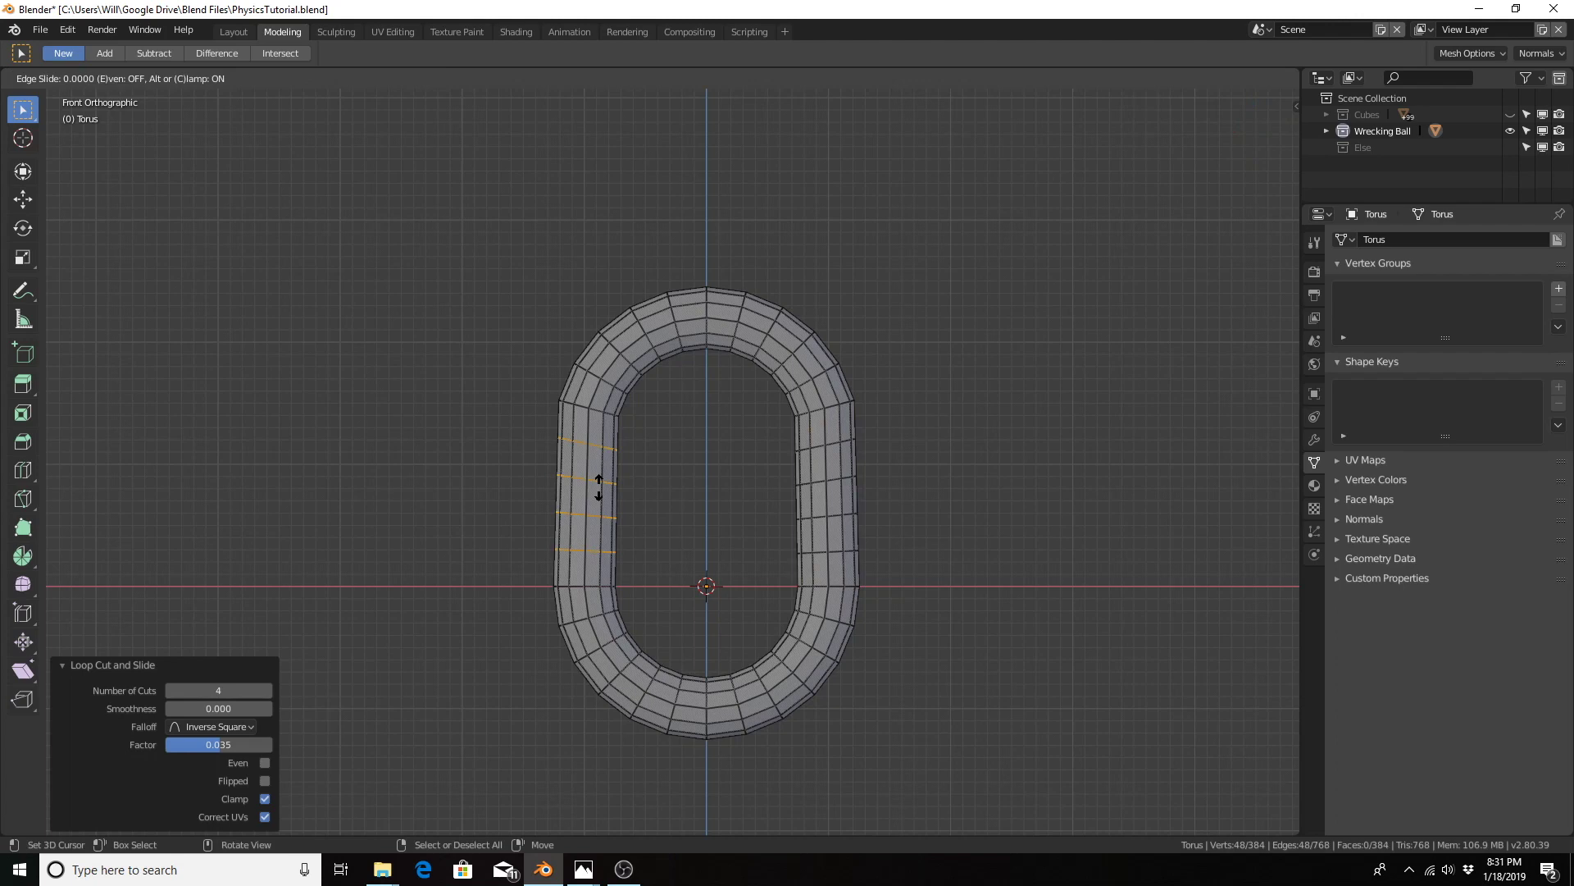
click(599, 487)
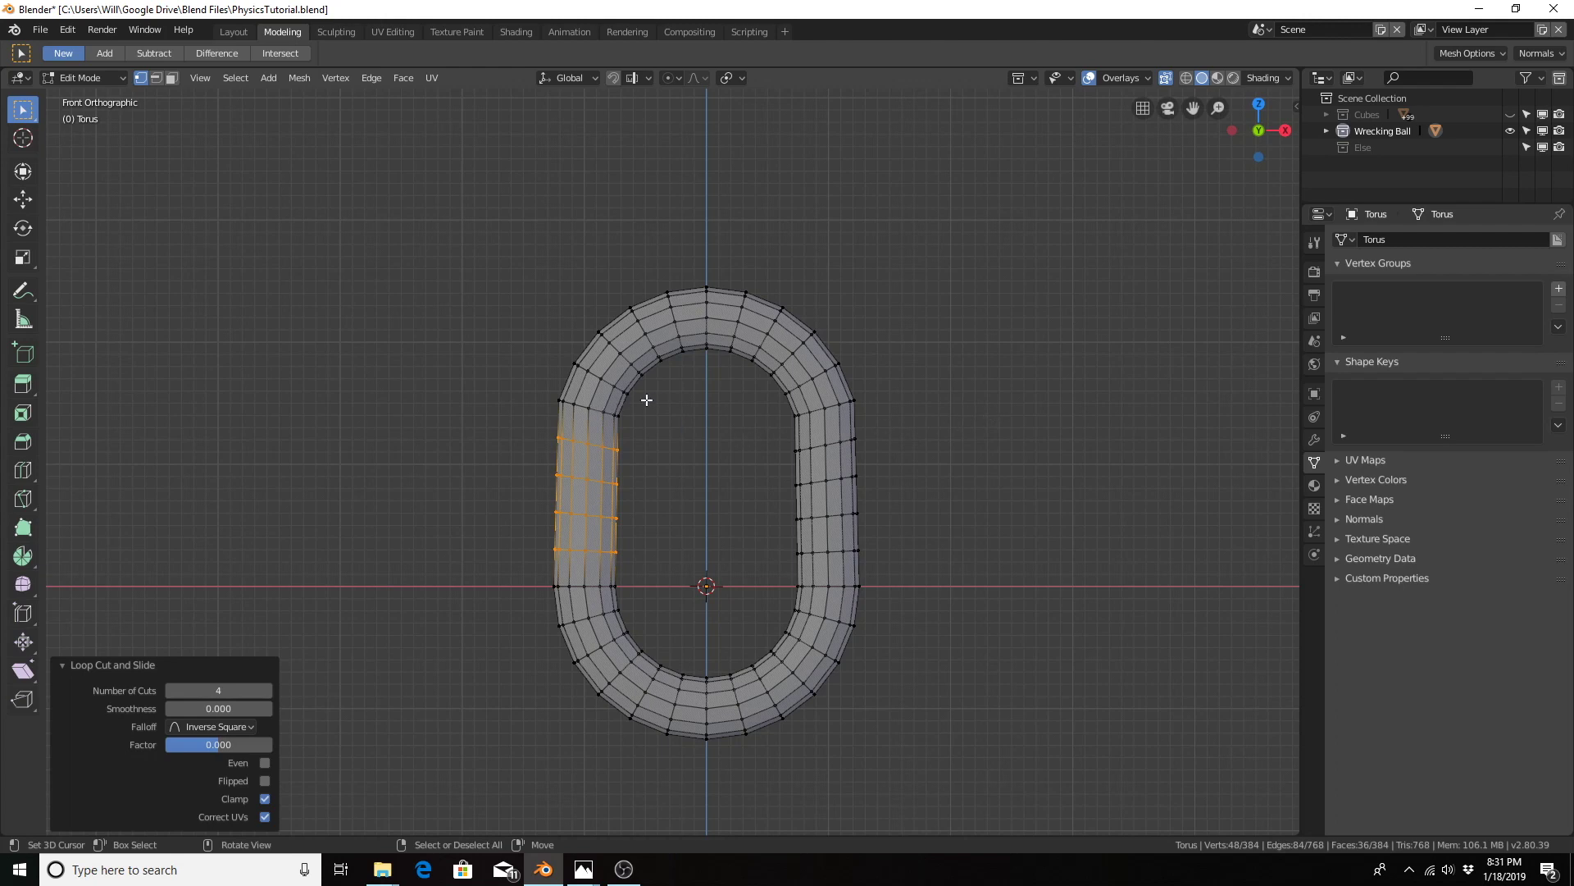
Step: Return to the Layout workspace in Object Mode and apply smooth shading to the stretched torus link
click(234, 32)
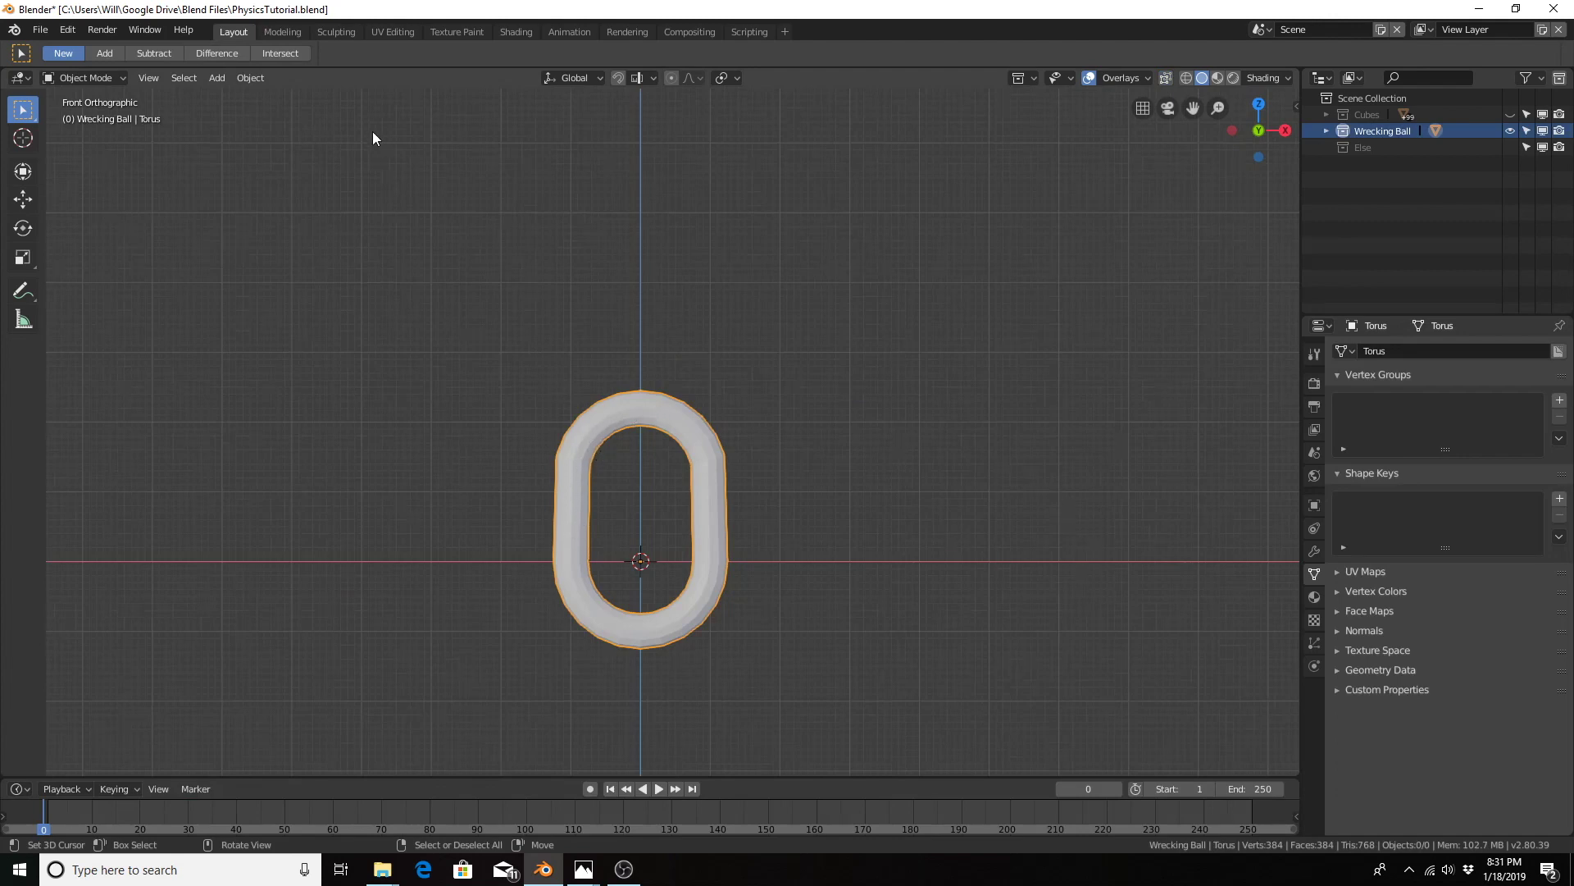
click(244, 76)
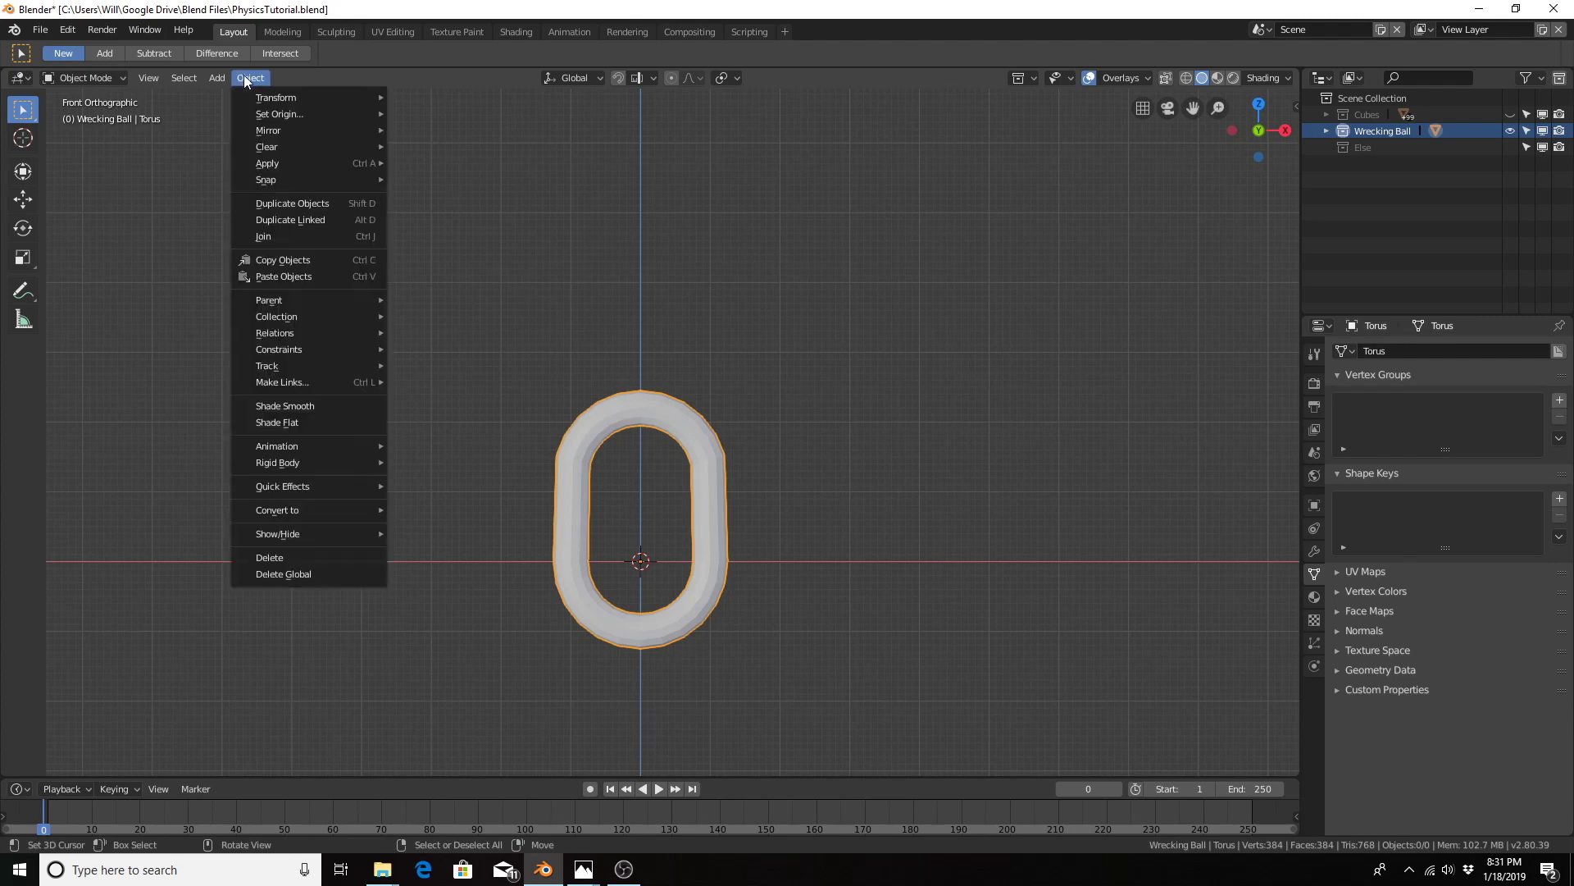
mouse_move(288, 158)
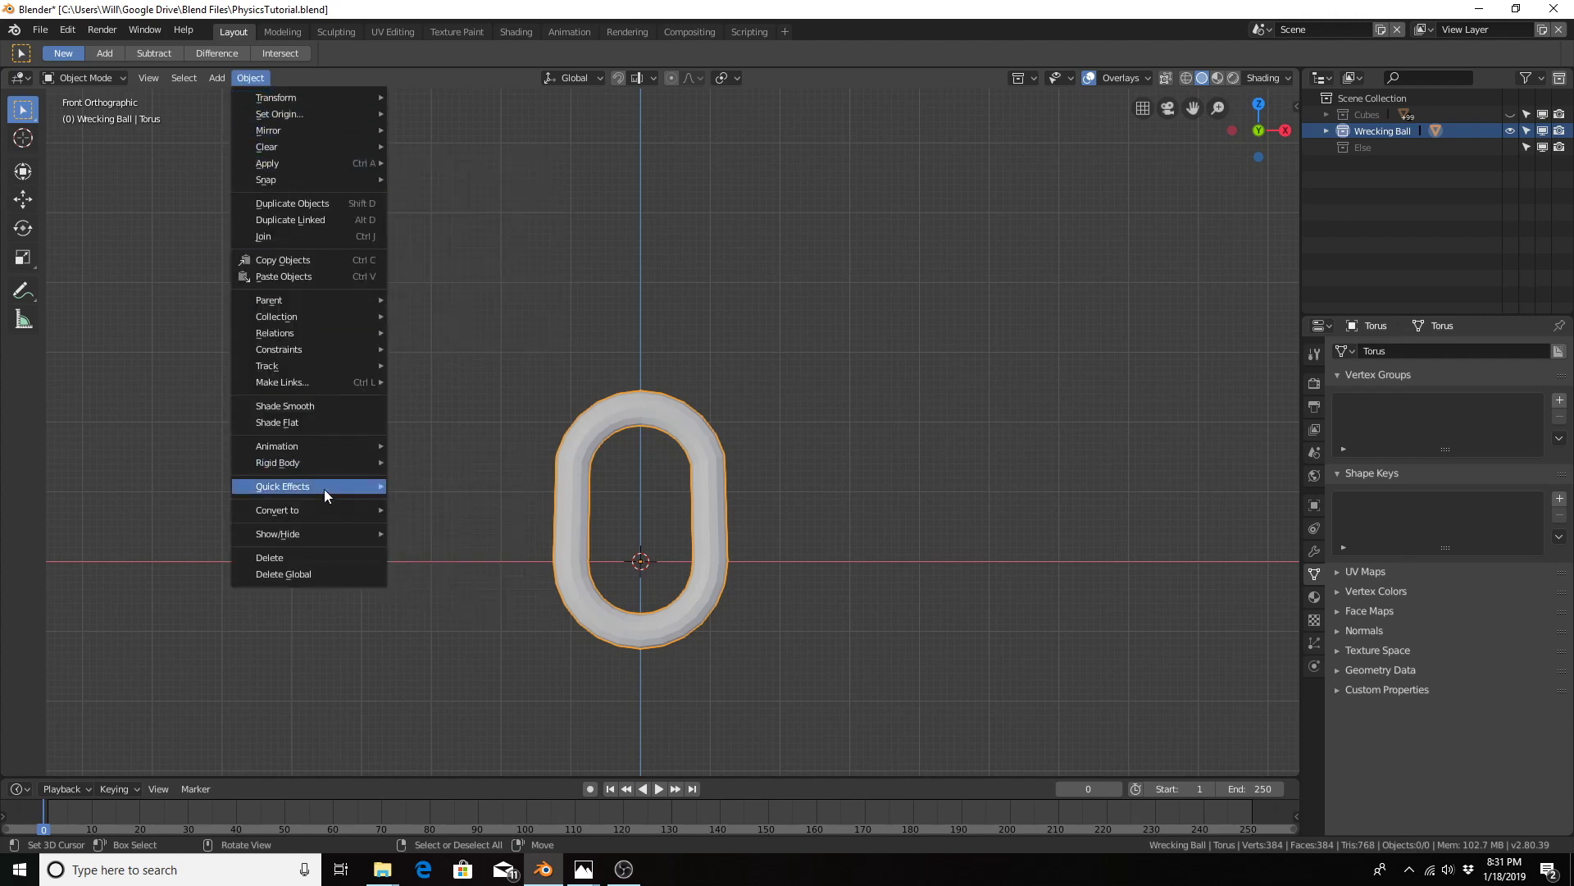
click(317, 407)
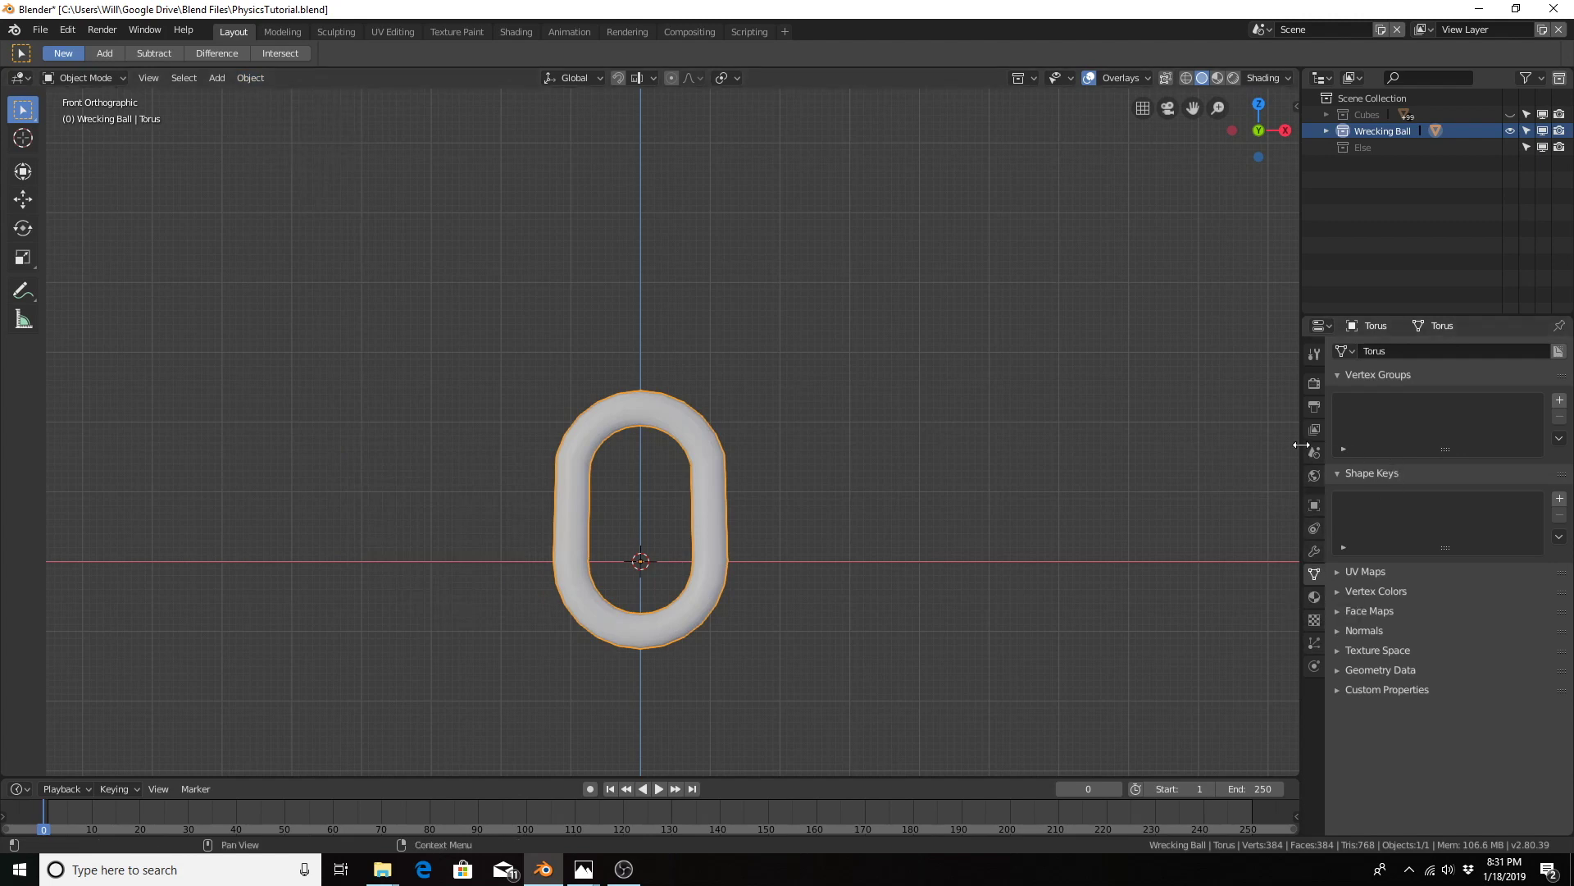
Step: Enable rigid body physics on the chain link and set its collision shape to Mesh
click(1315, 665)
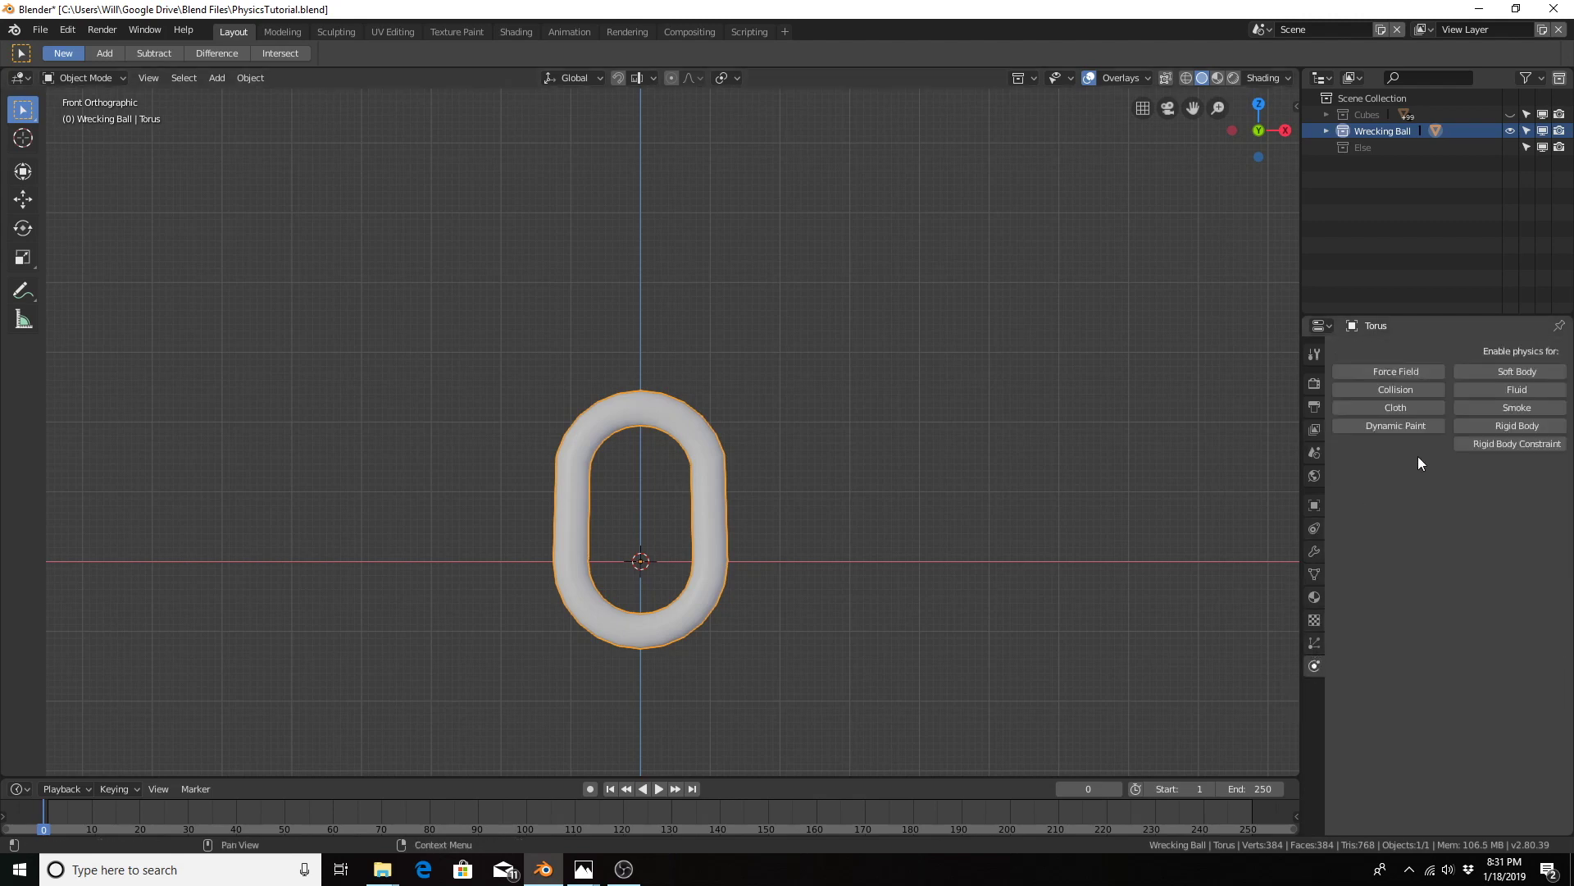
click(1481, 427)
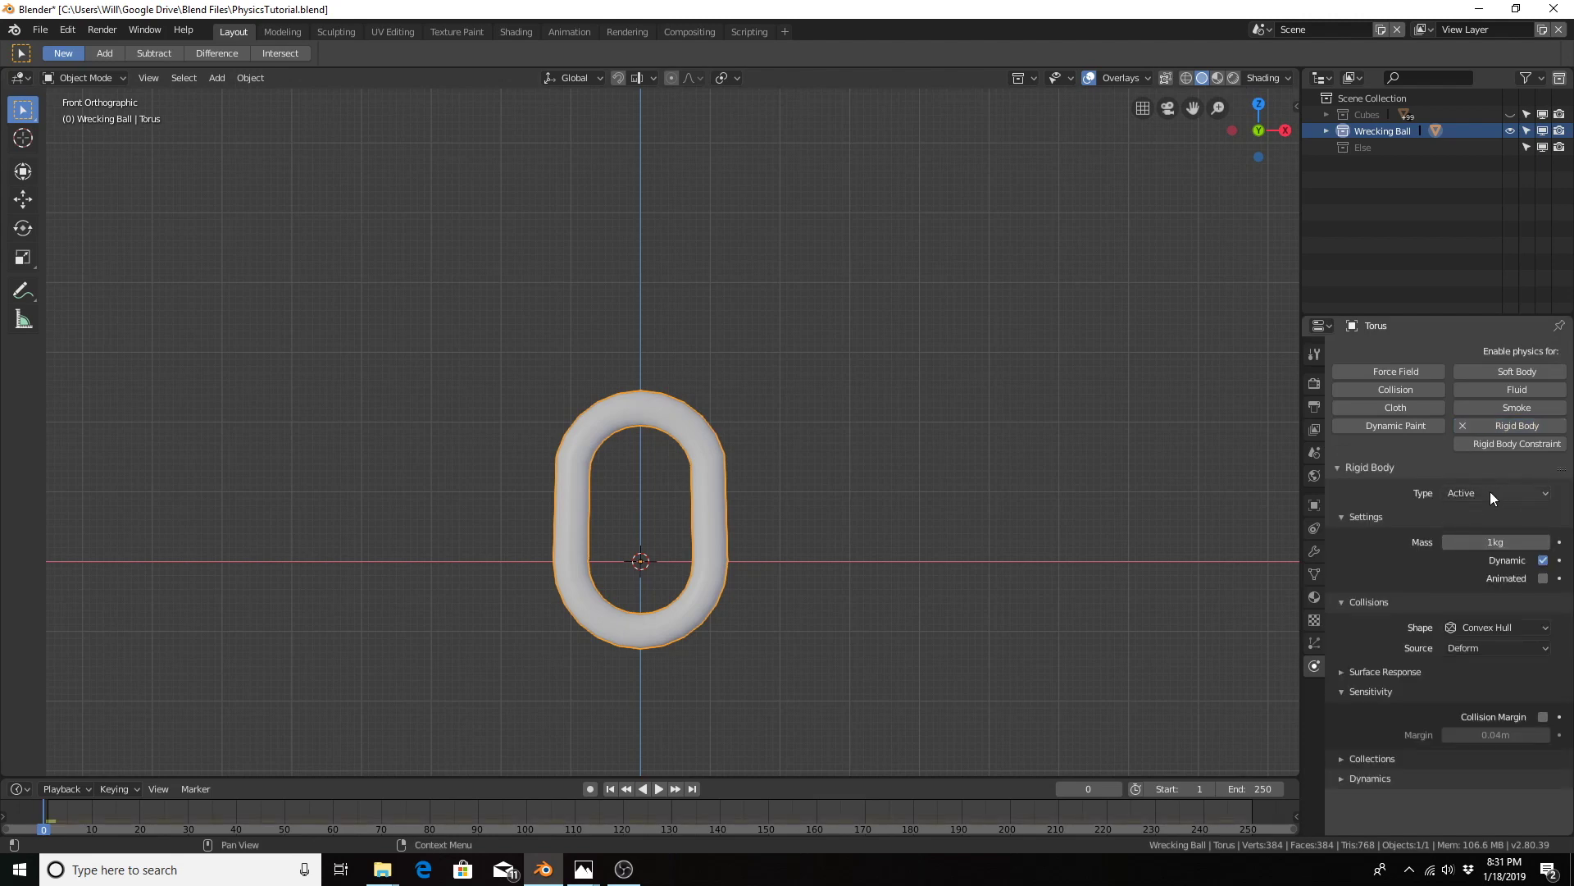
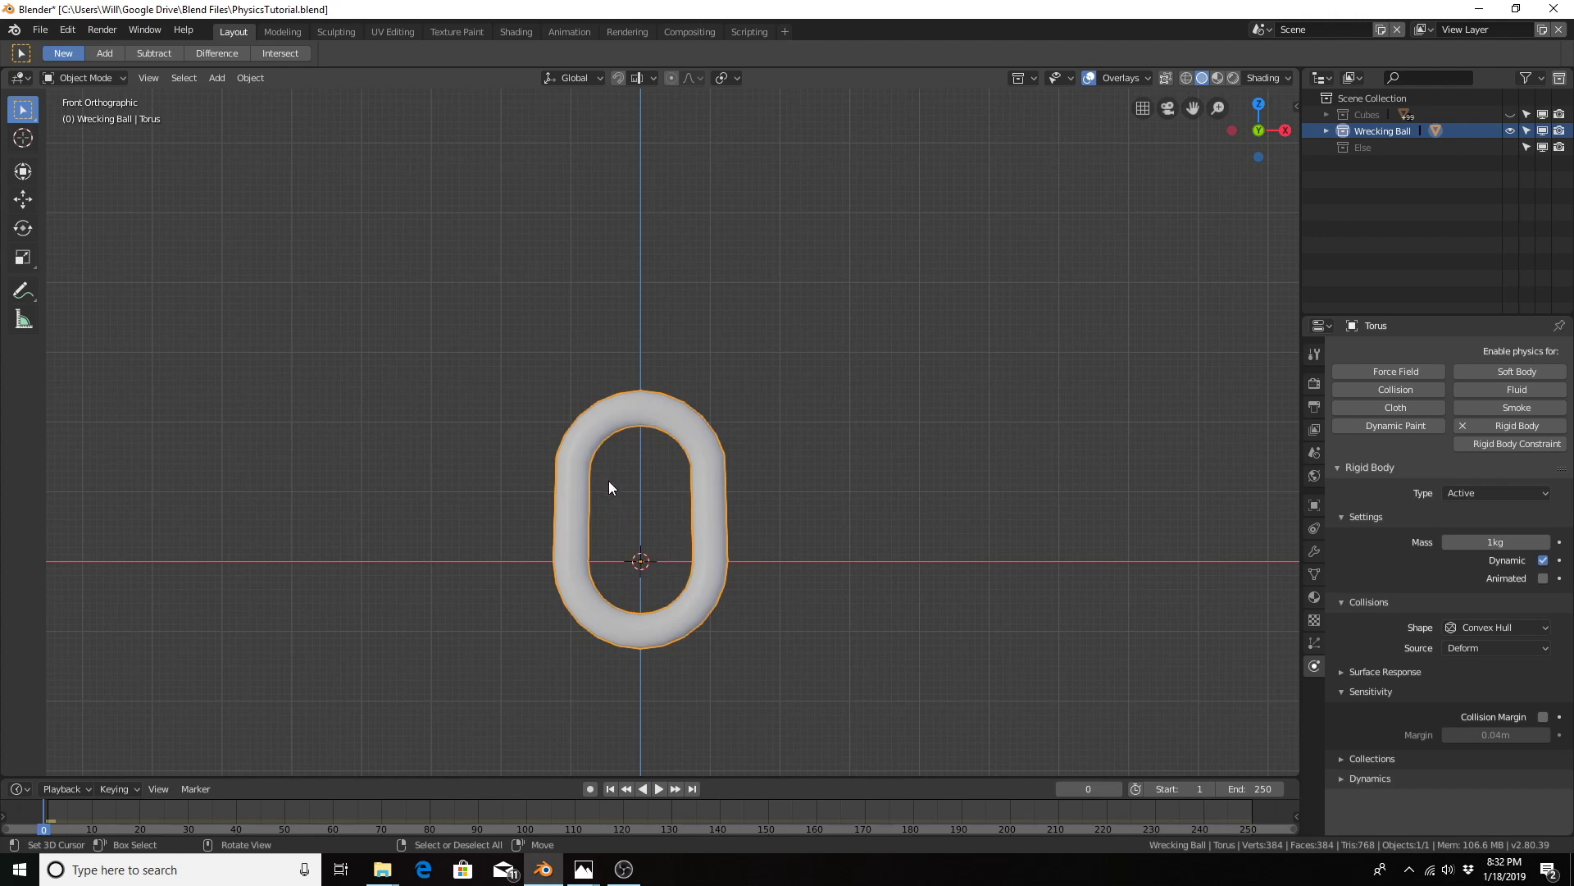
click(1532, 628)
click(1470, 502)
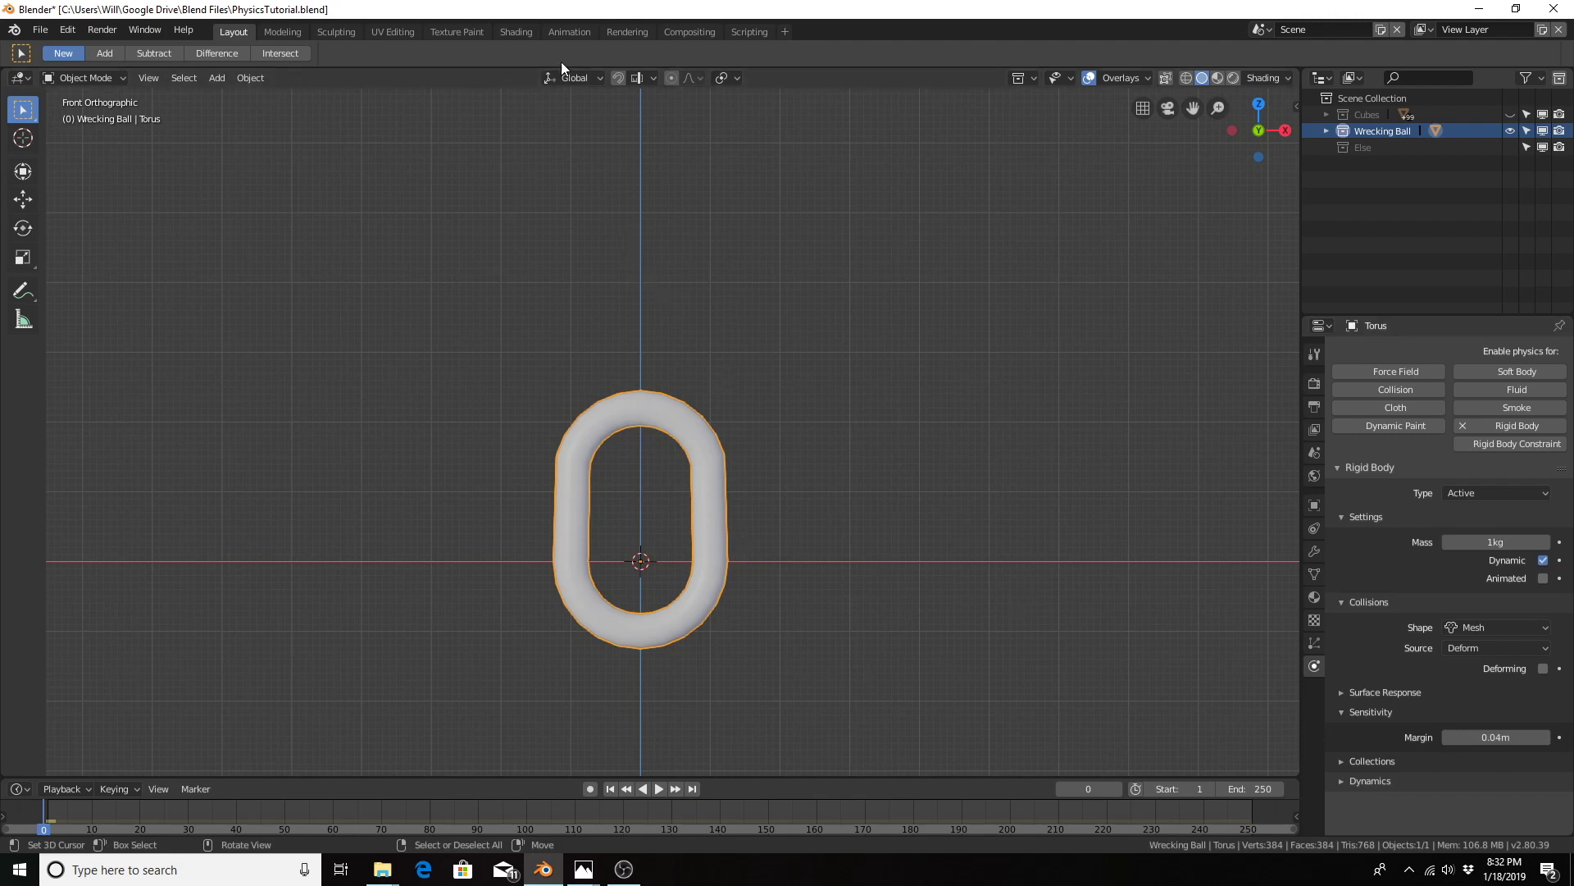
Step: Switch to the Shading workspace and create a new material named Metal on the chain link
click(511, 33)
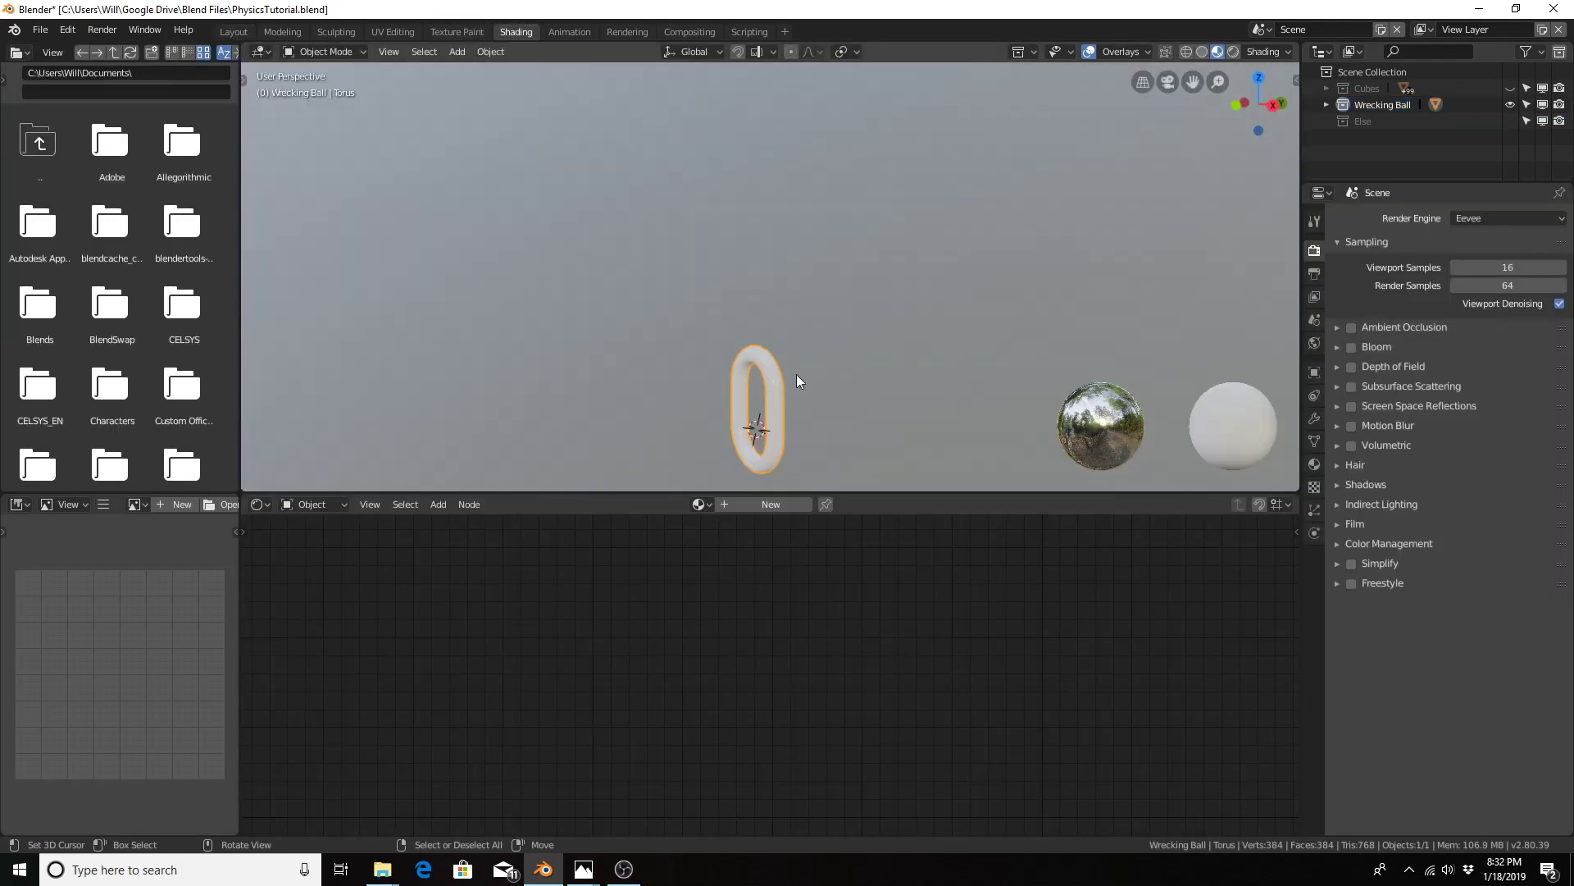
key(KP_1)
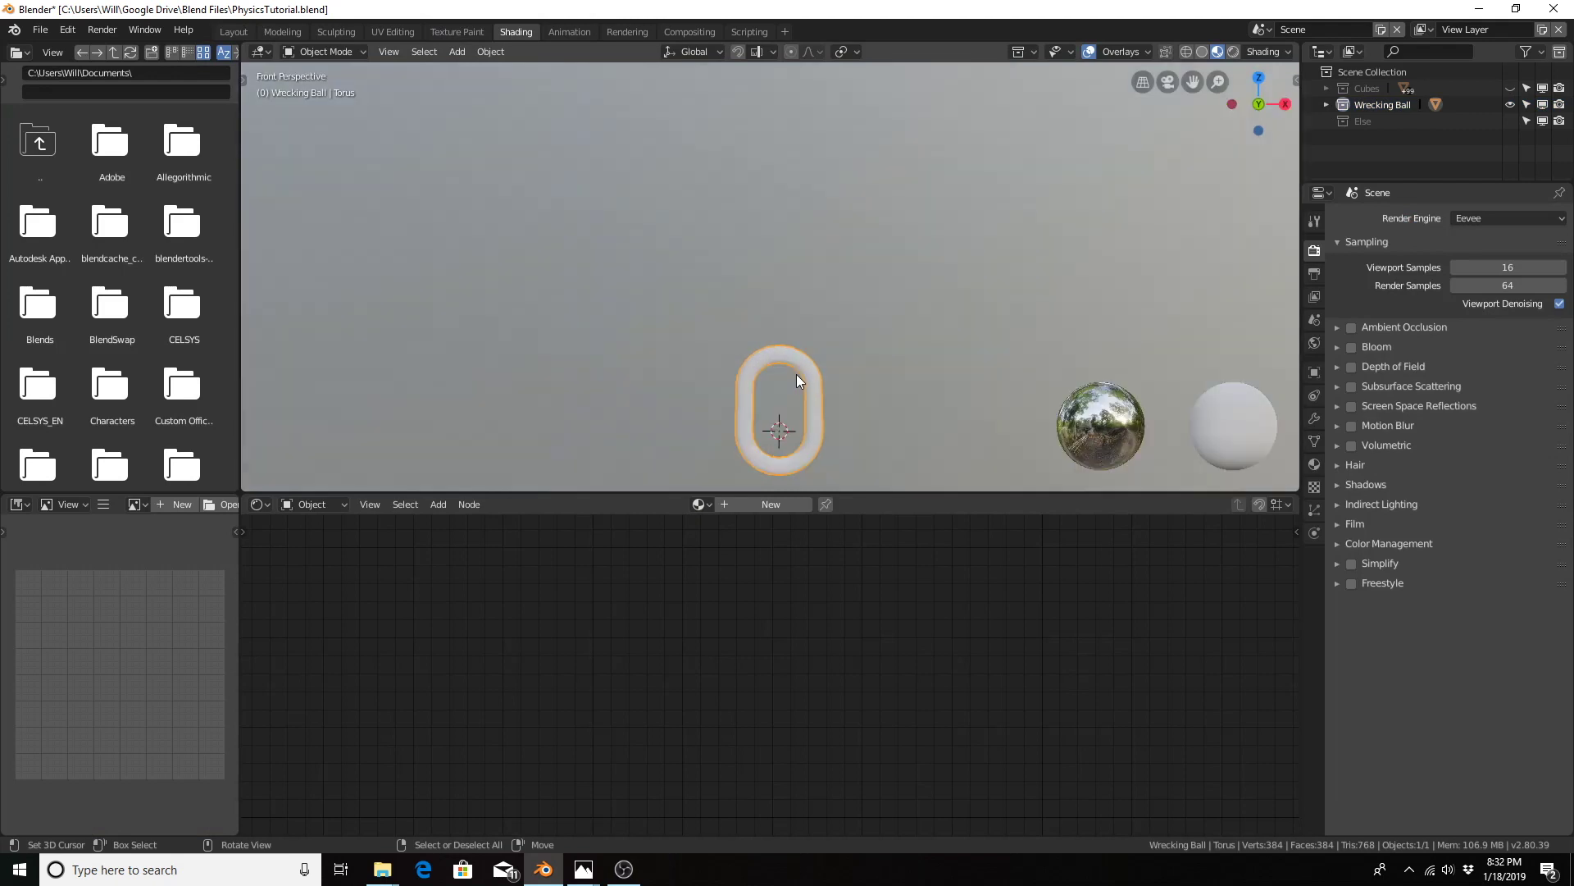
shift+middle_drag(882, 432, 836, 291)
scroll(840, 302, up, 3)
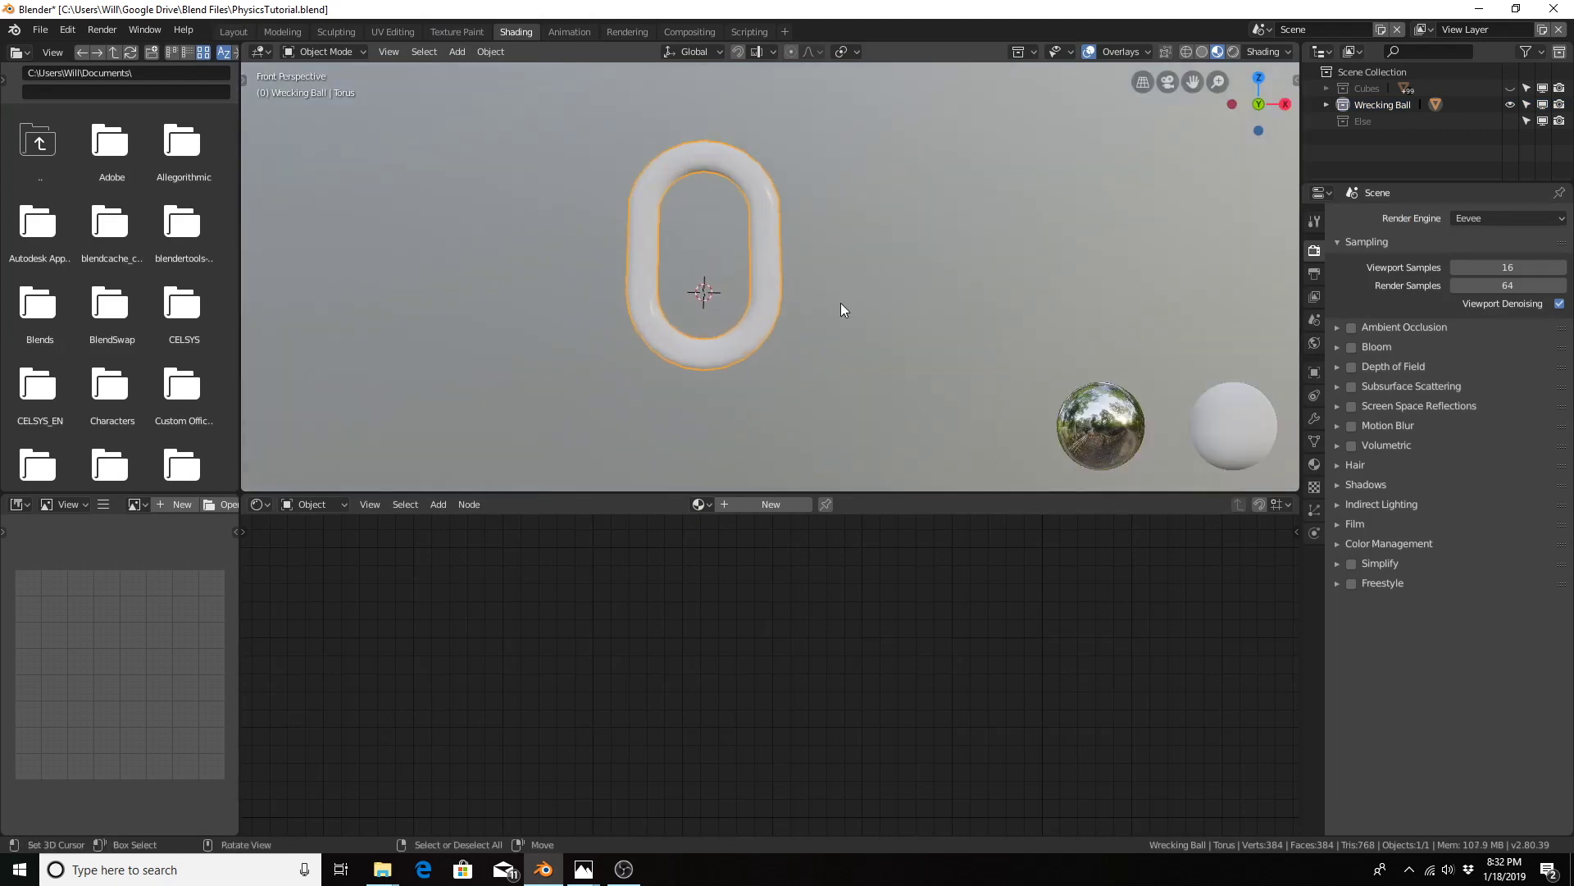
scroll(839, 303, up, 1)
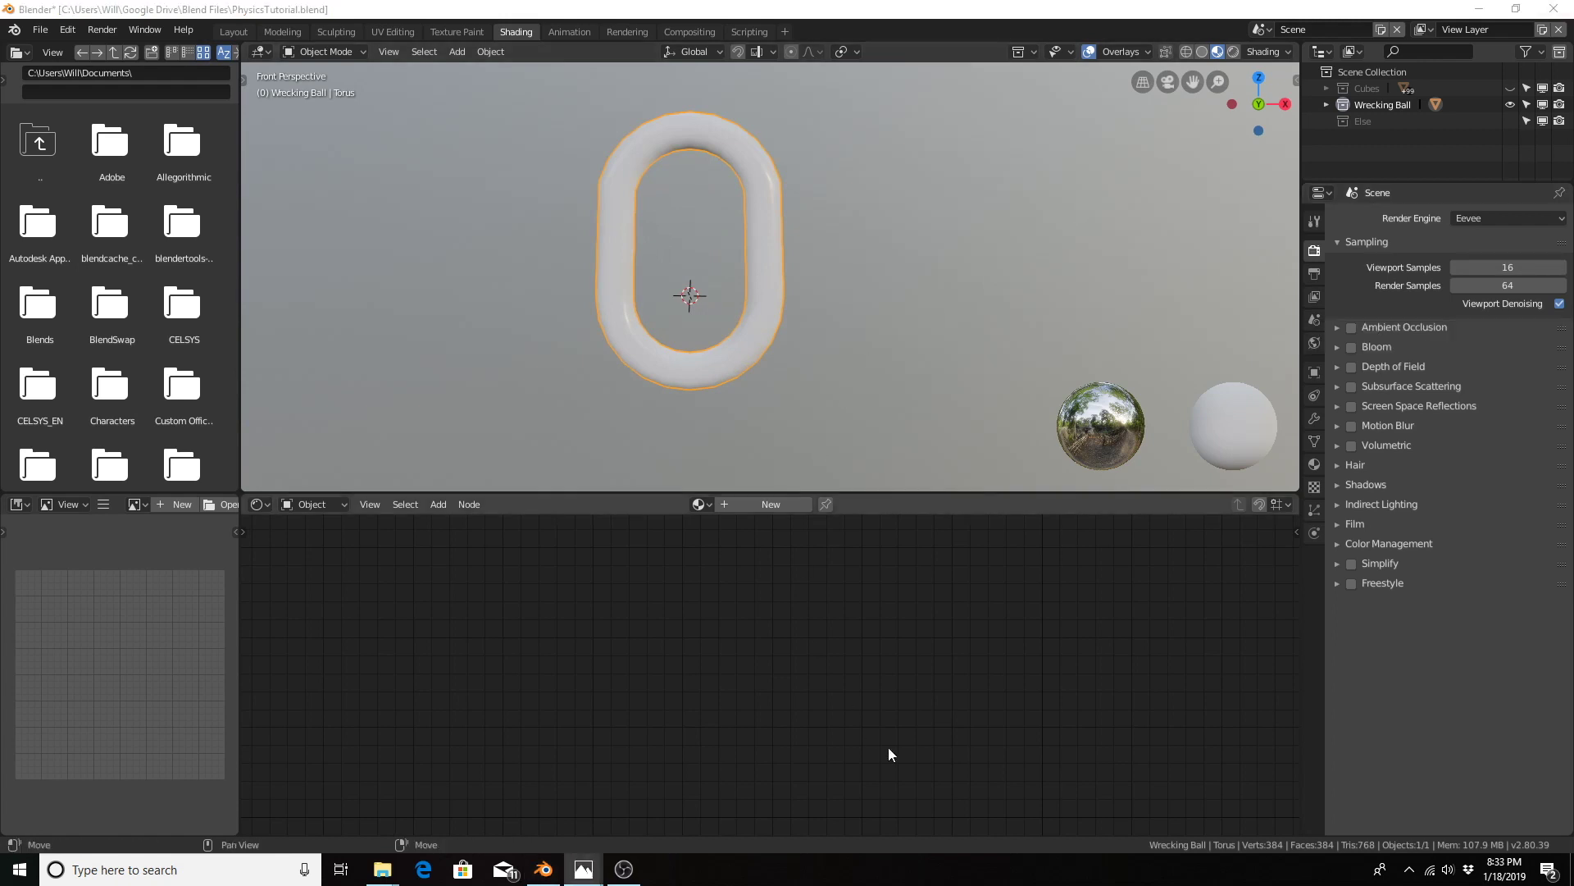
click(759, 505)
click(717, 504)
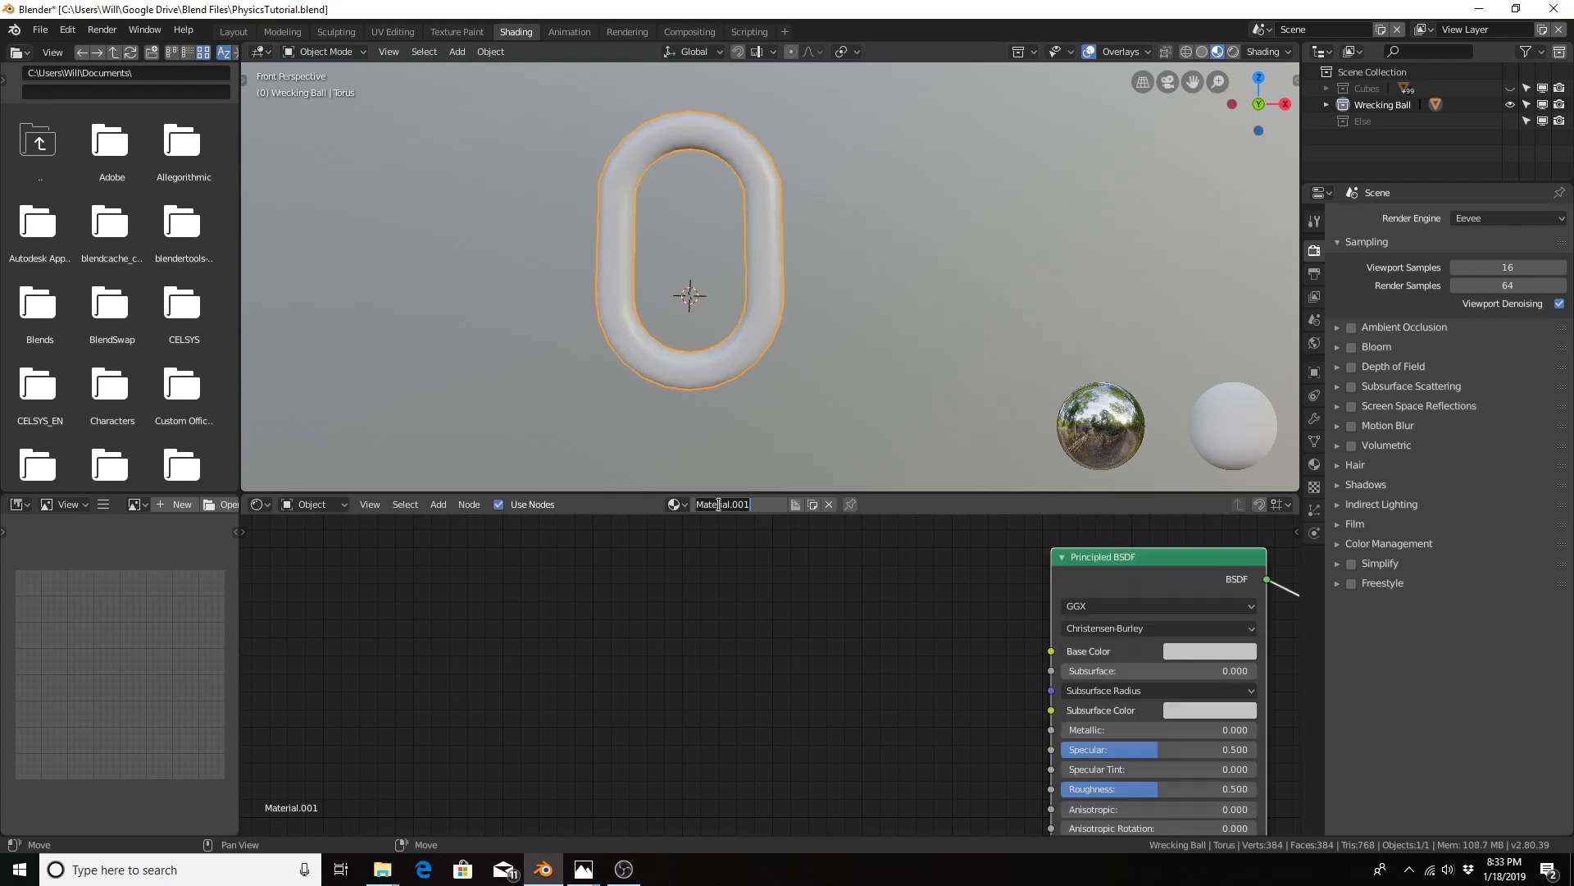
text(Metal)
key(Return)
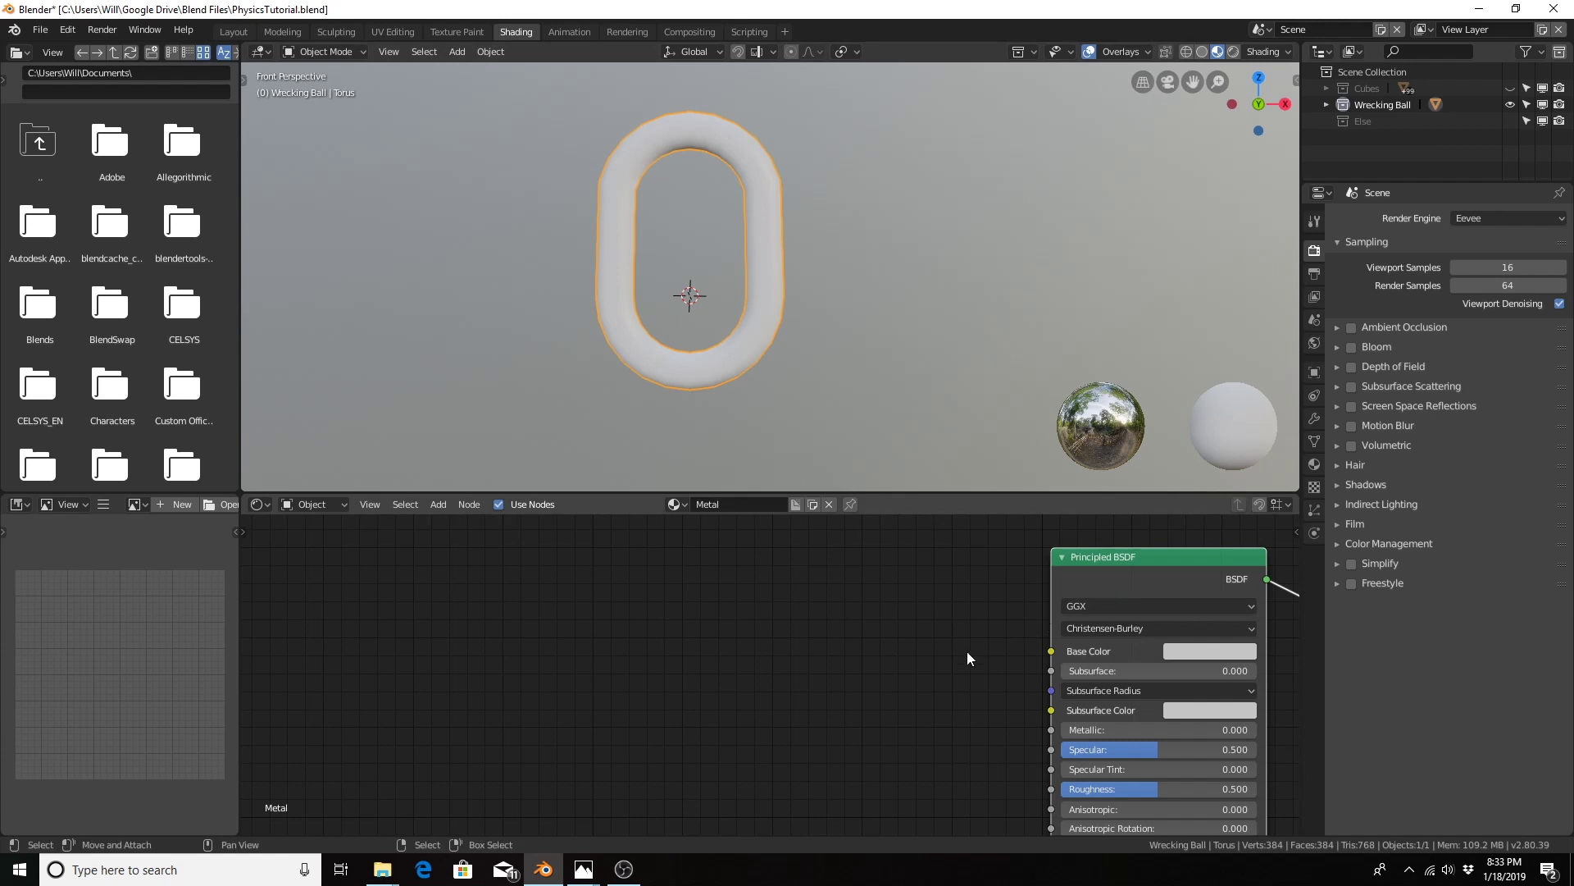
Step: Set the Metal material's Metallic to 1 and Roughness to 0.1 on the Principled BSDF
middle_drag(968, 655, 815, 575)
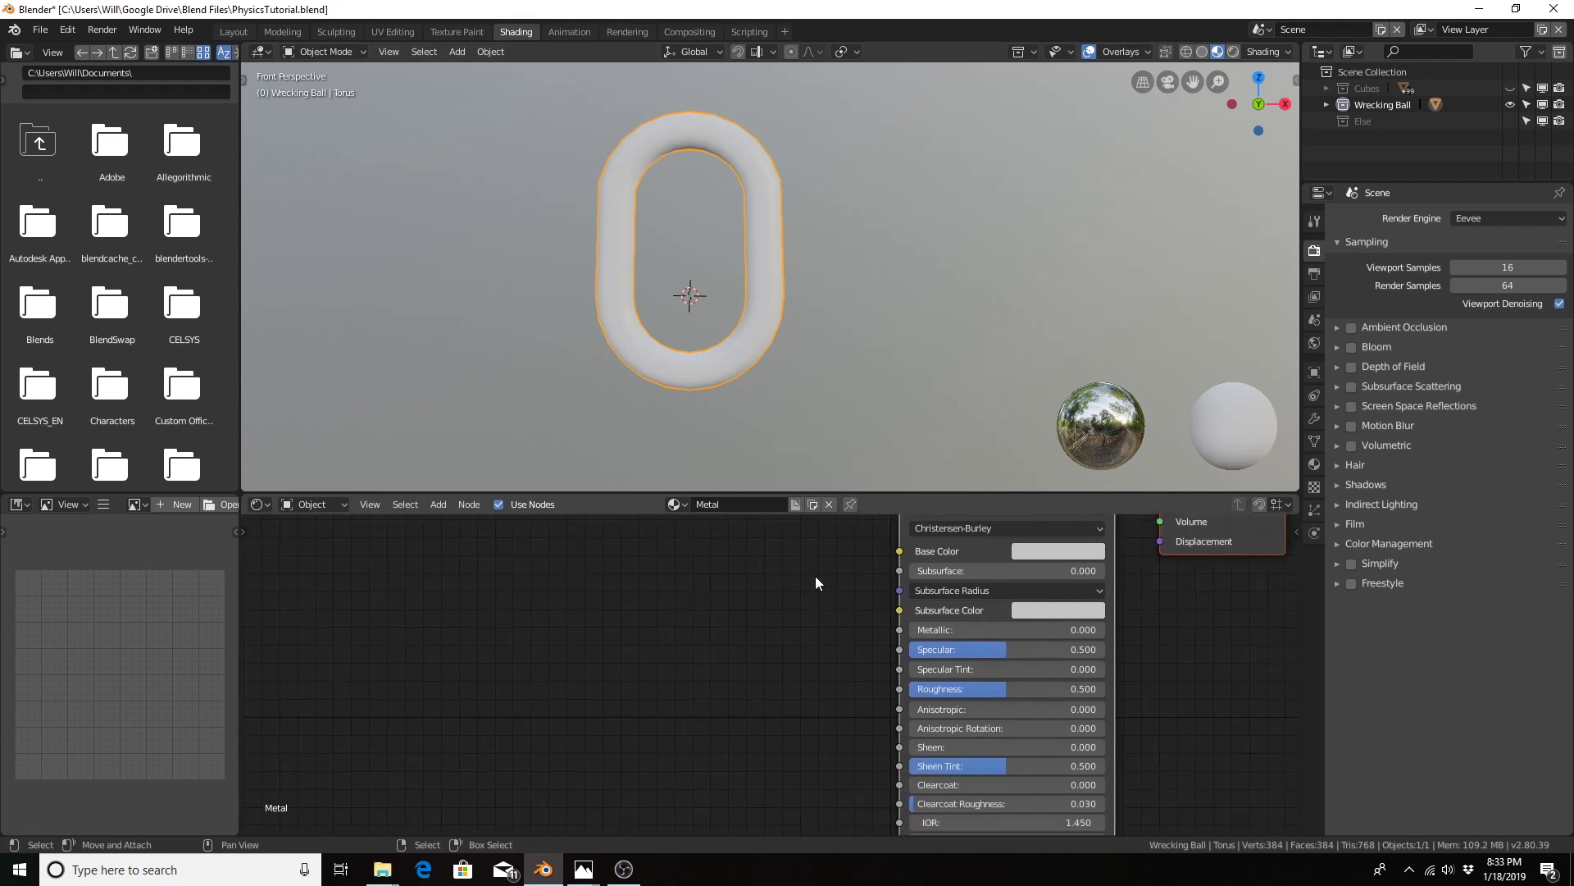
click(975, 630)
text(1)
key(Return)
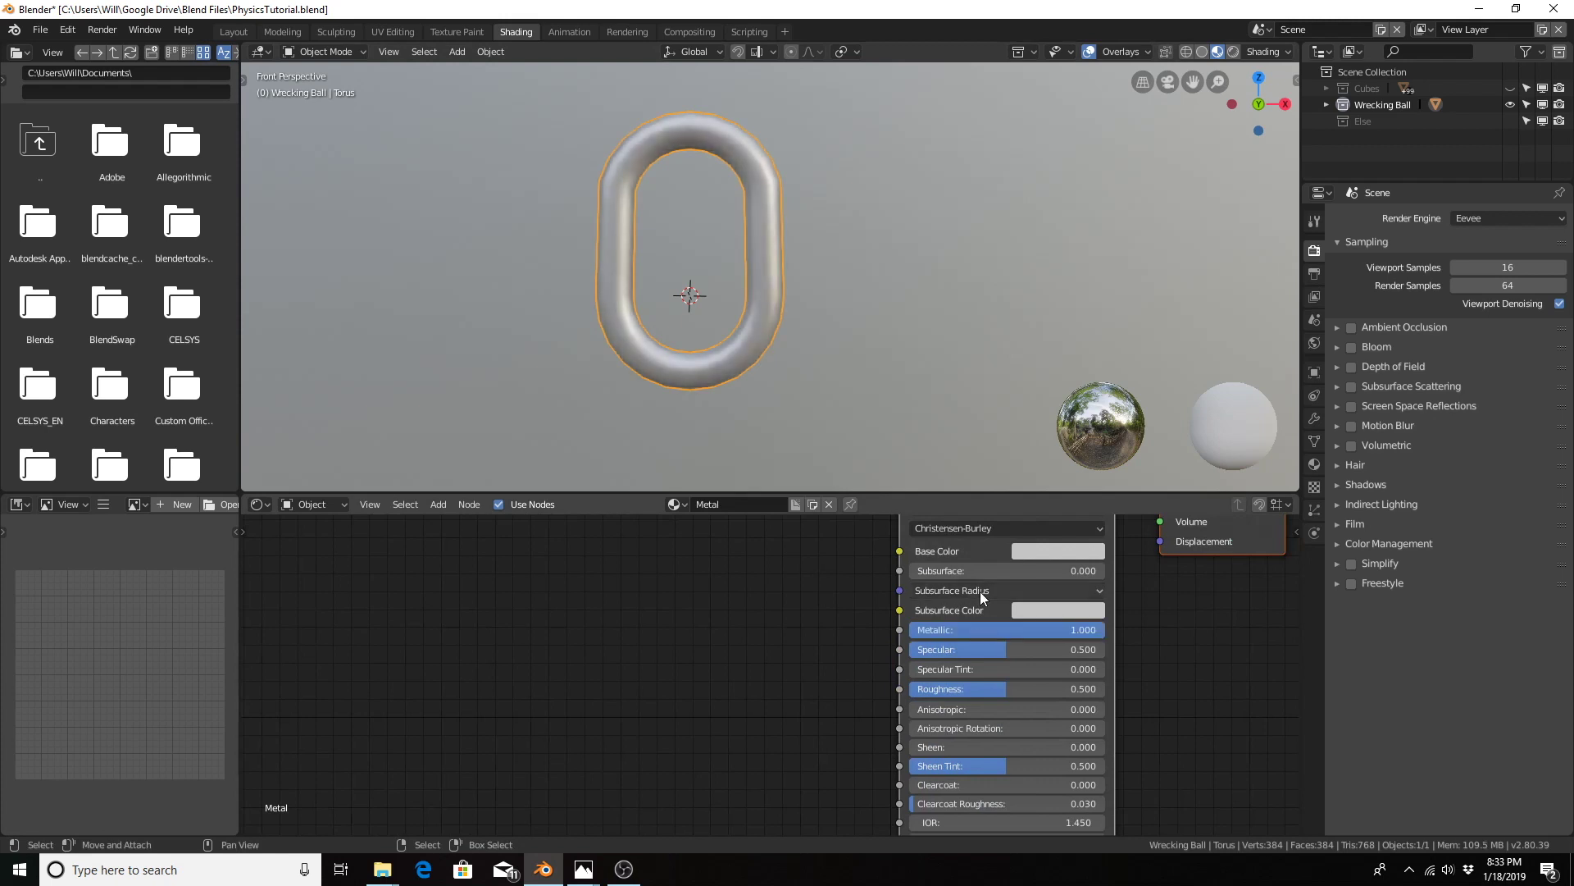
click(947, 695)
text(0.1)
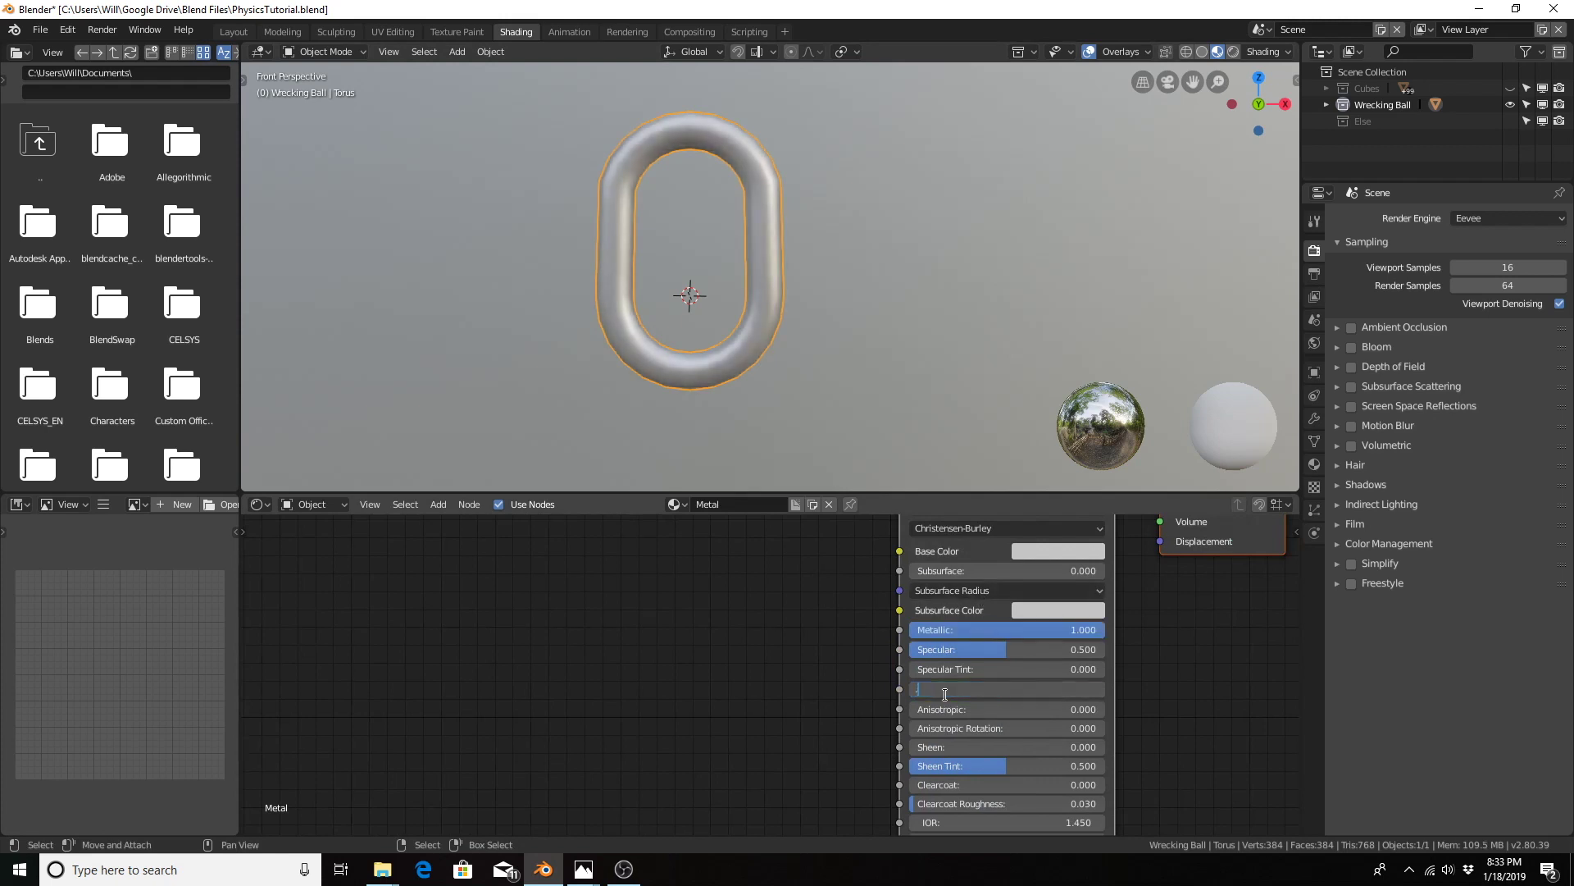
key(Return)
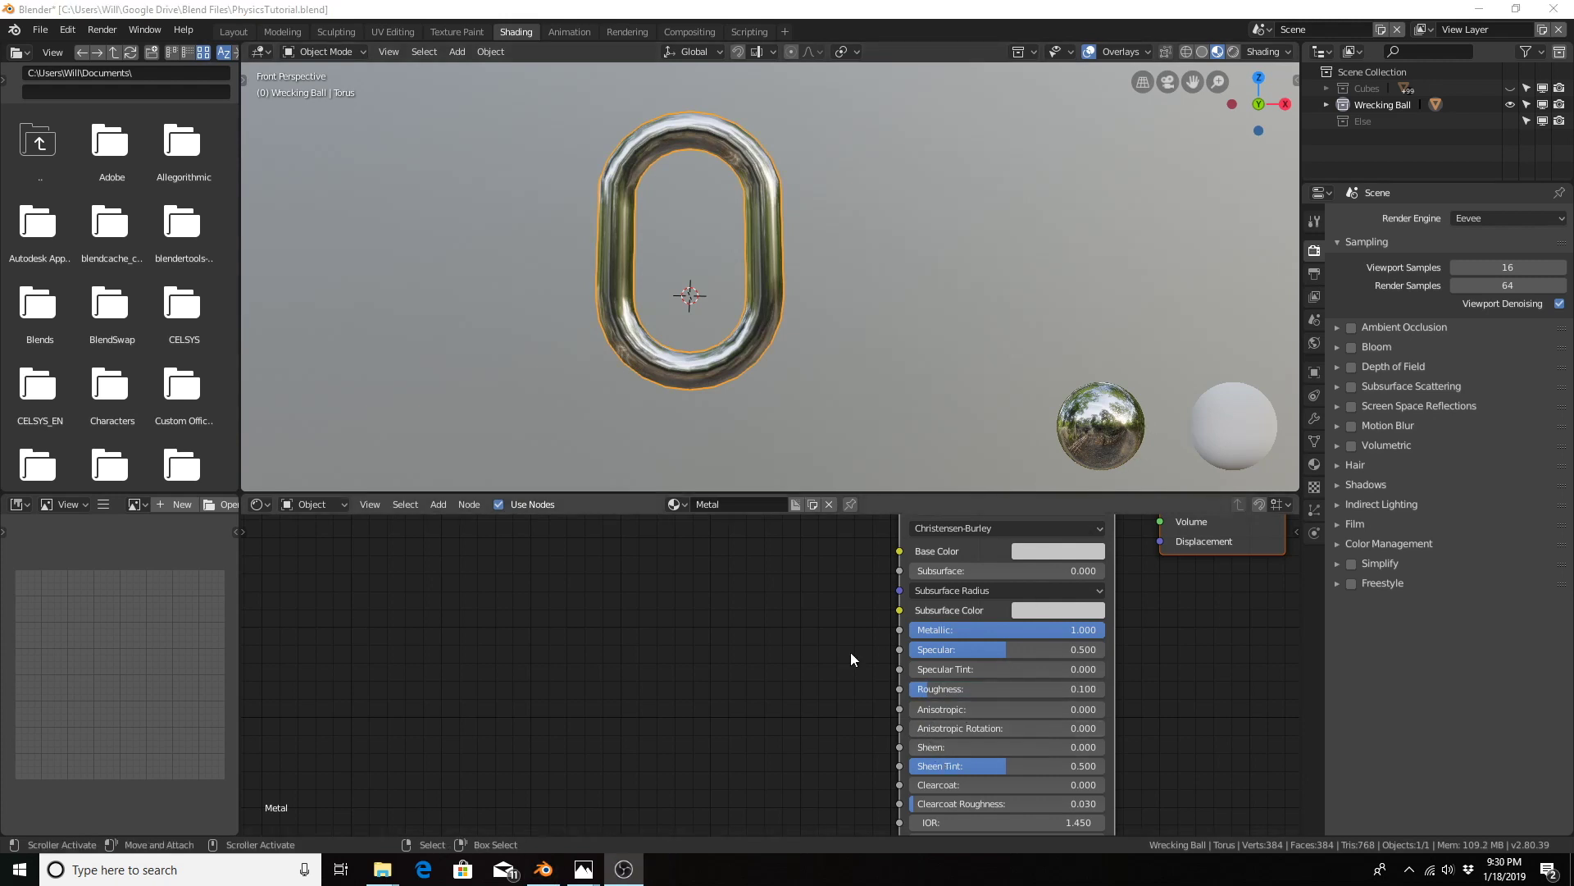
Step: Set the IOR of the Metal material's Principled BSDF to 1.67
scroll(852, 658, up, 1)
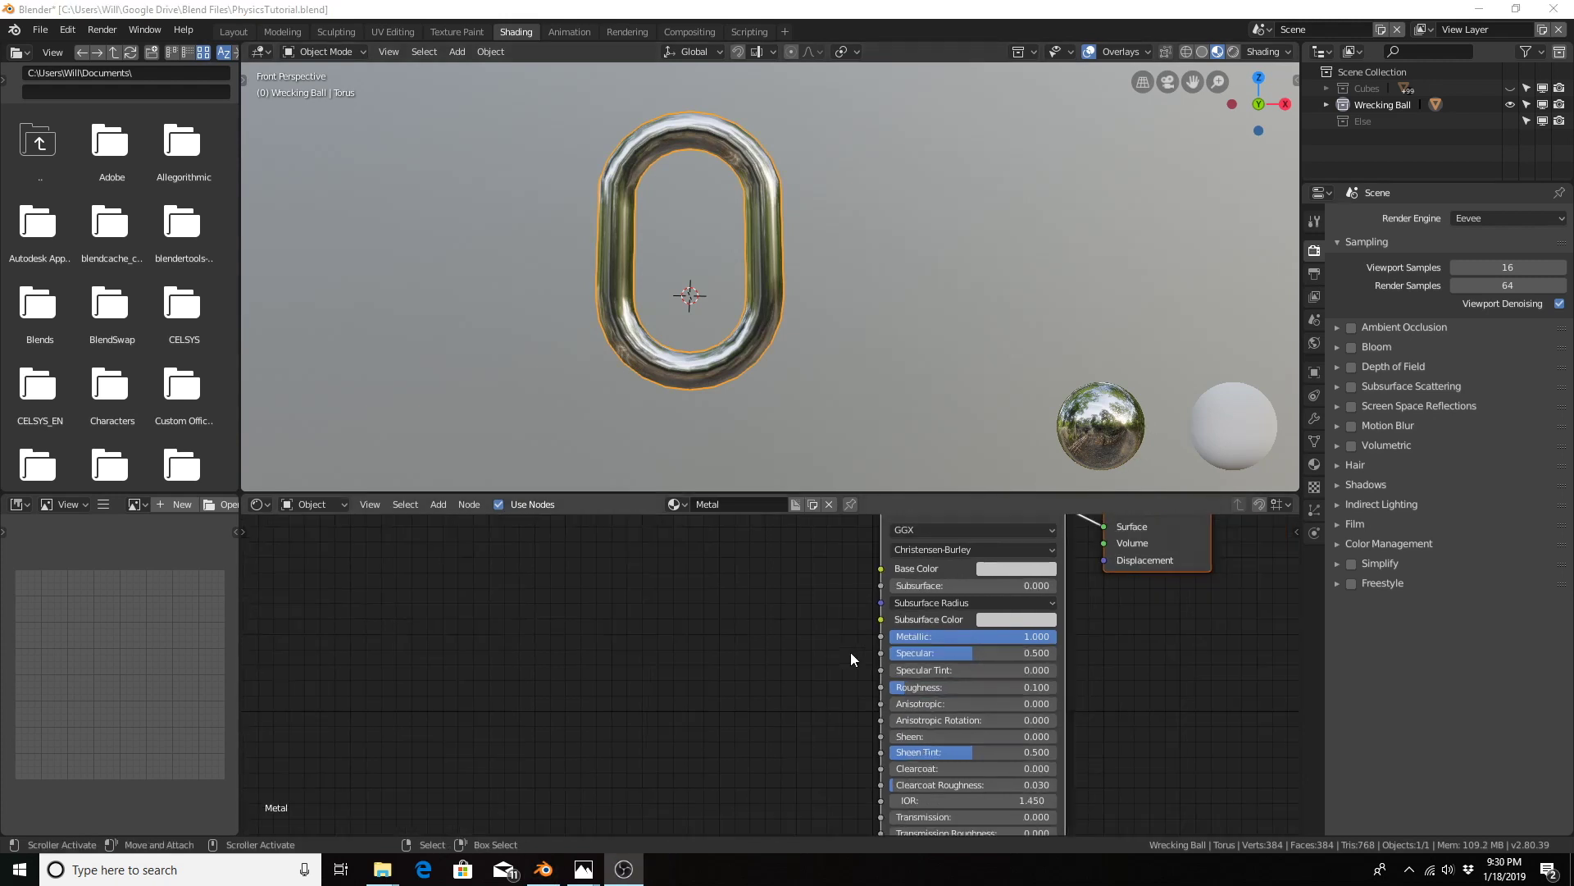
middle_drag(850, 652, 822, 535)
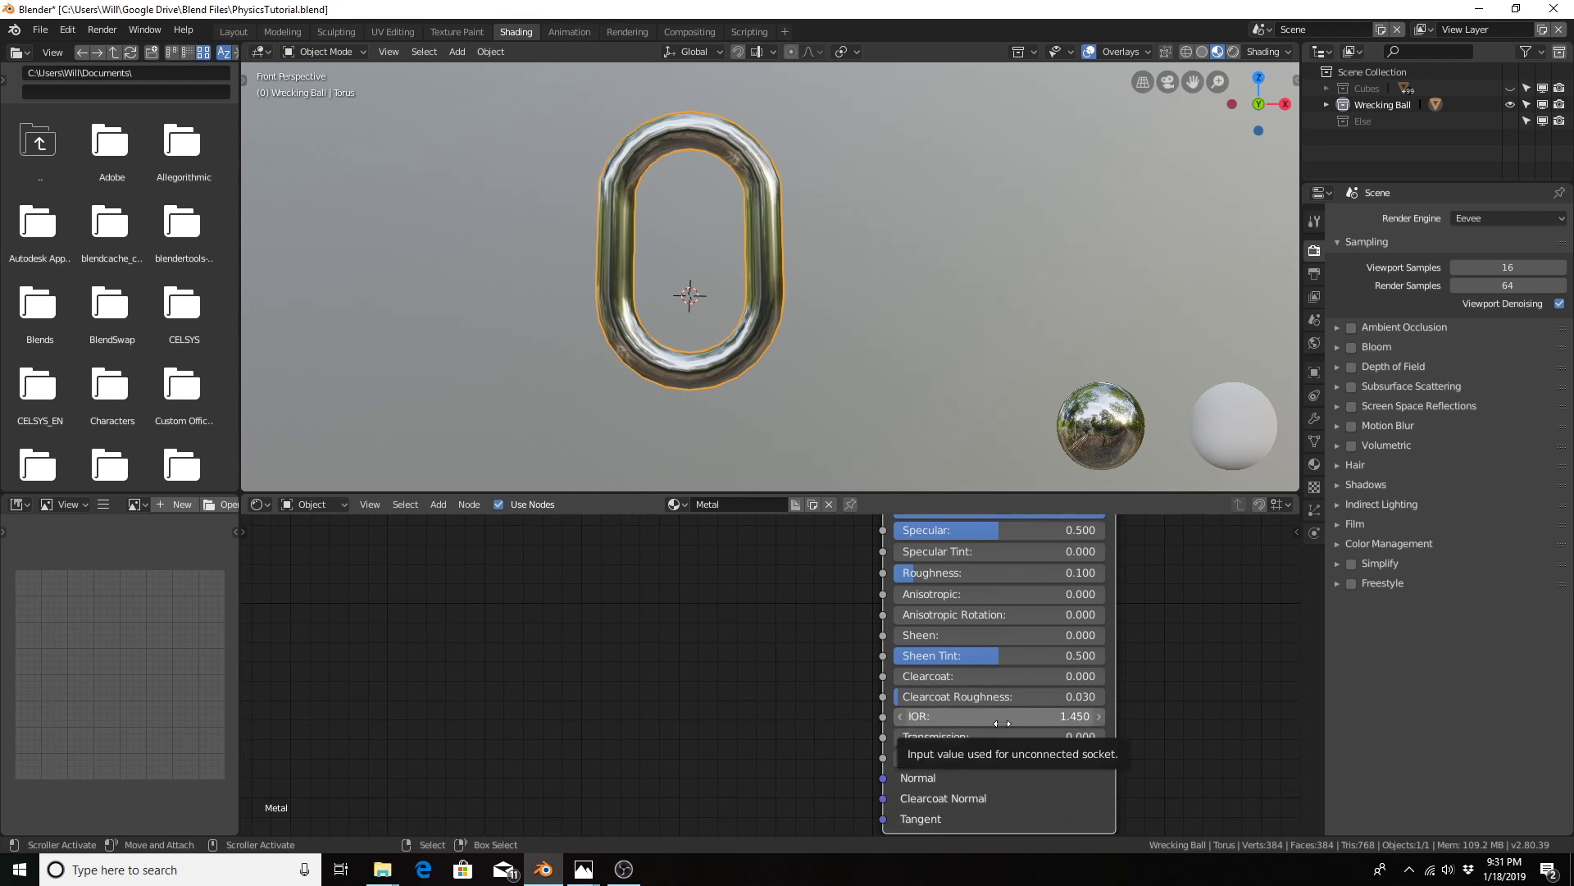
click(1052, 722)
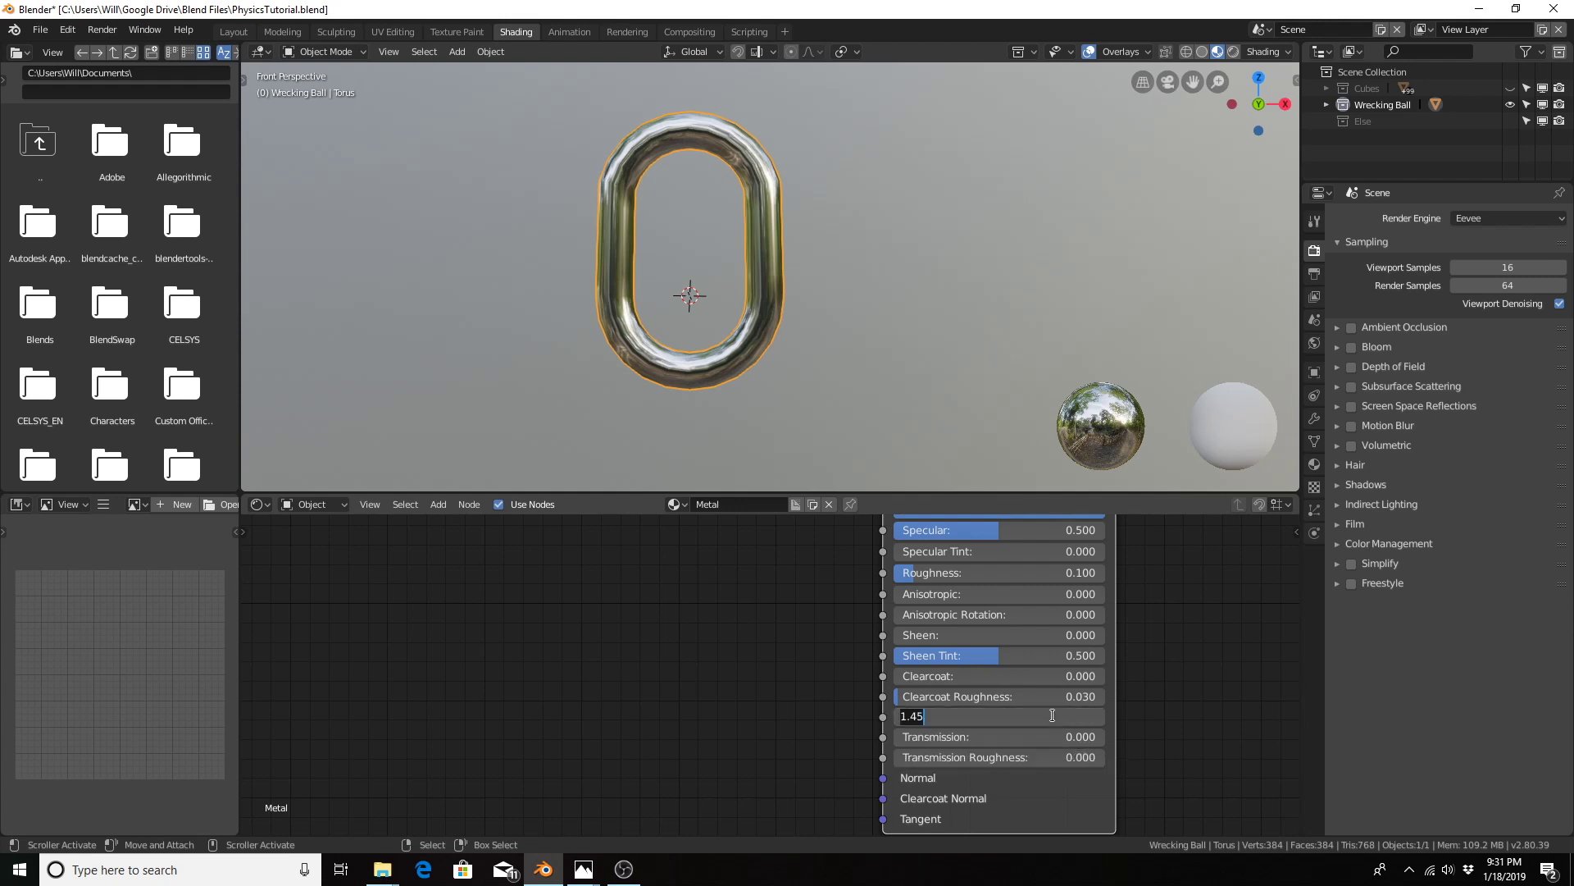
text(1.67)
key(Return)
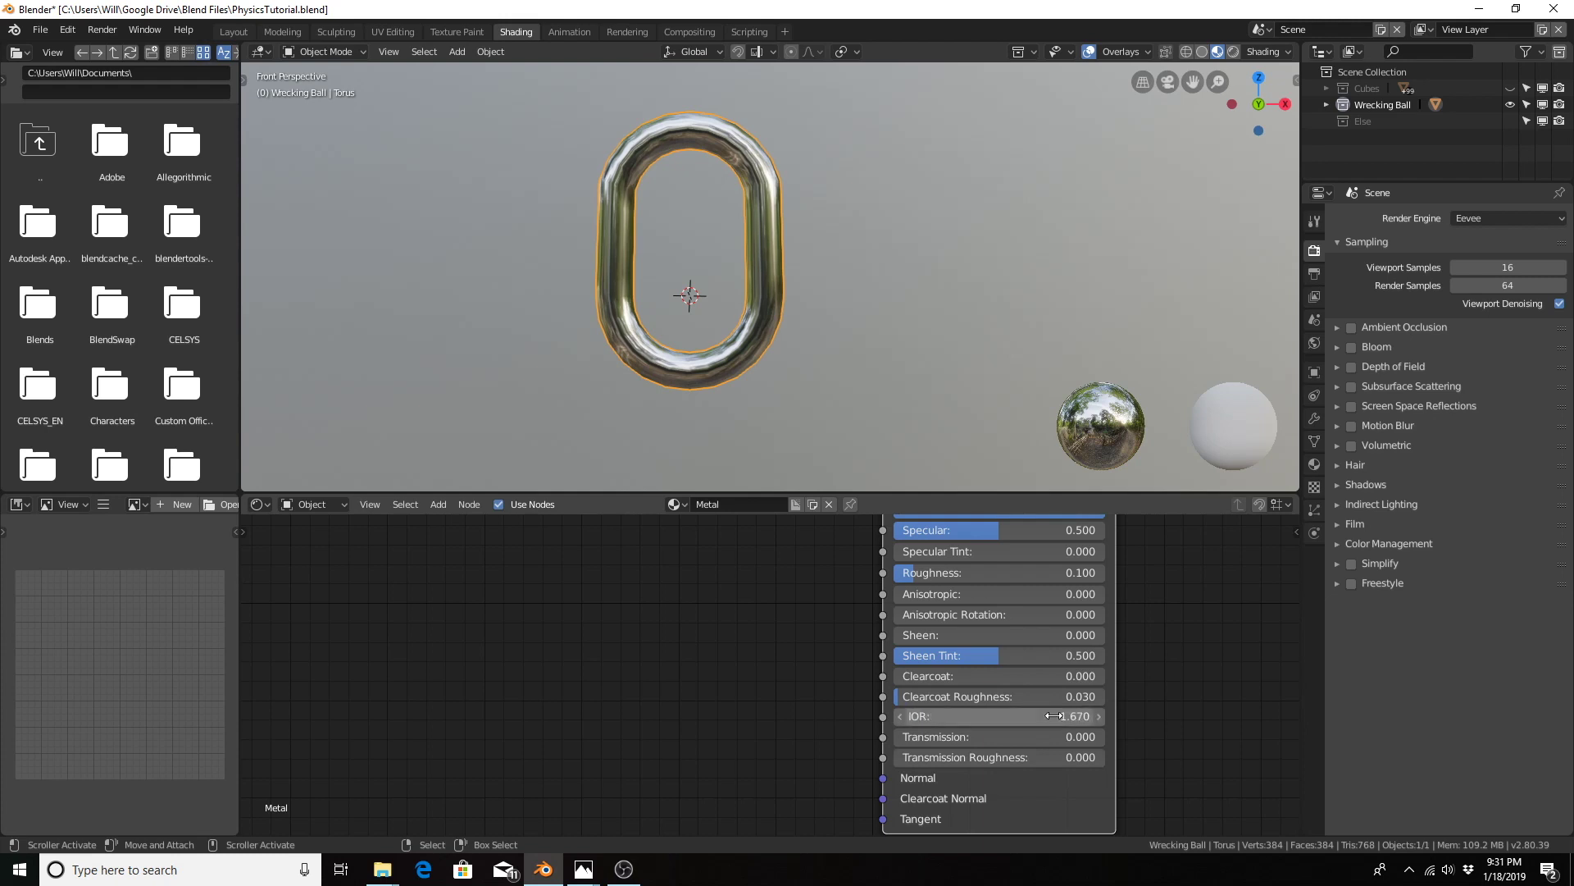
middle_drag(648, 630, 1025, 822)
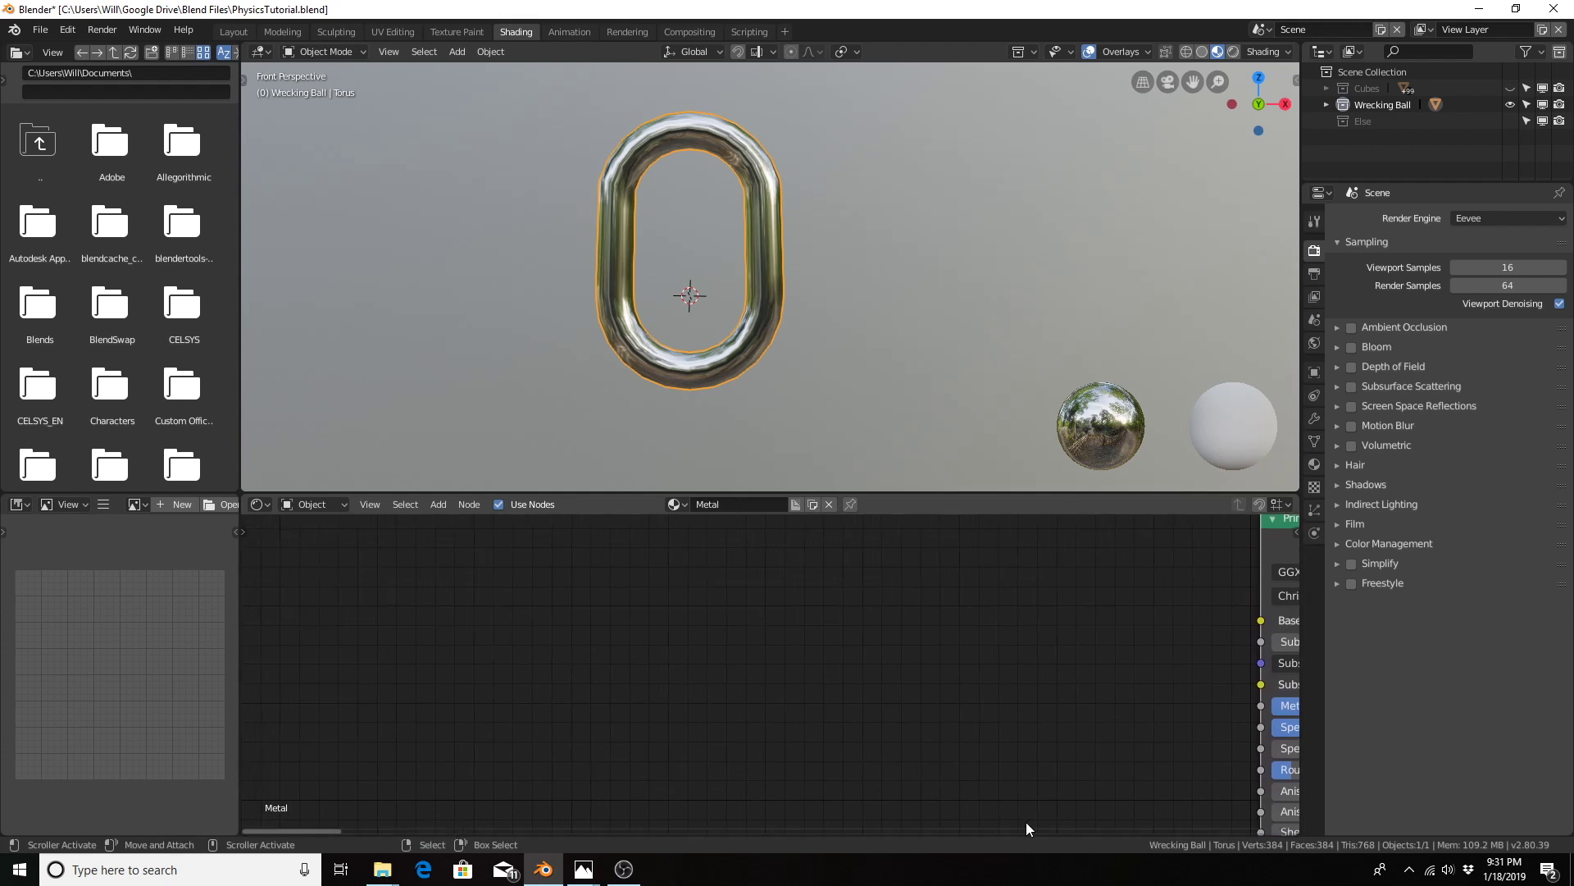
scroll(1010, 760, down, 2)
scroll(932, 720, up, 1)
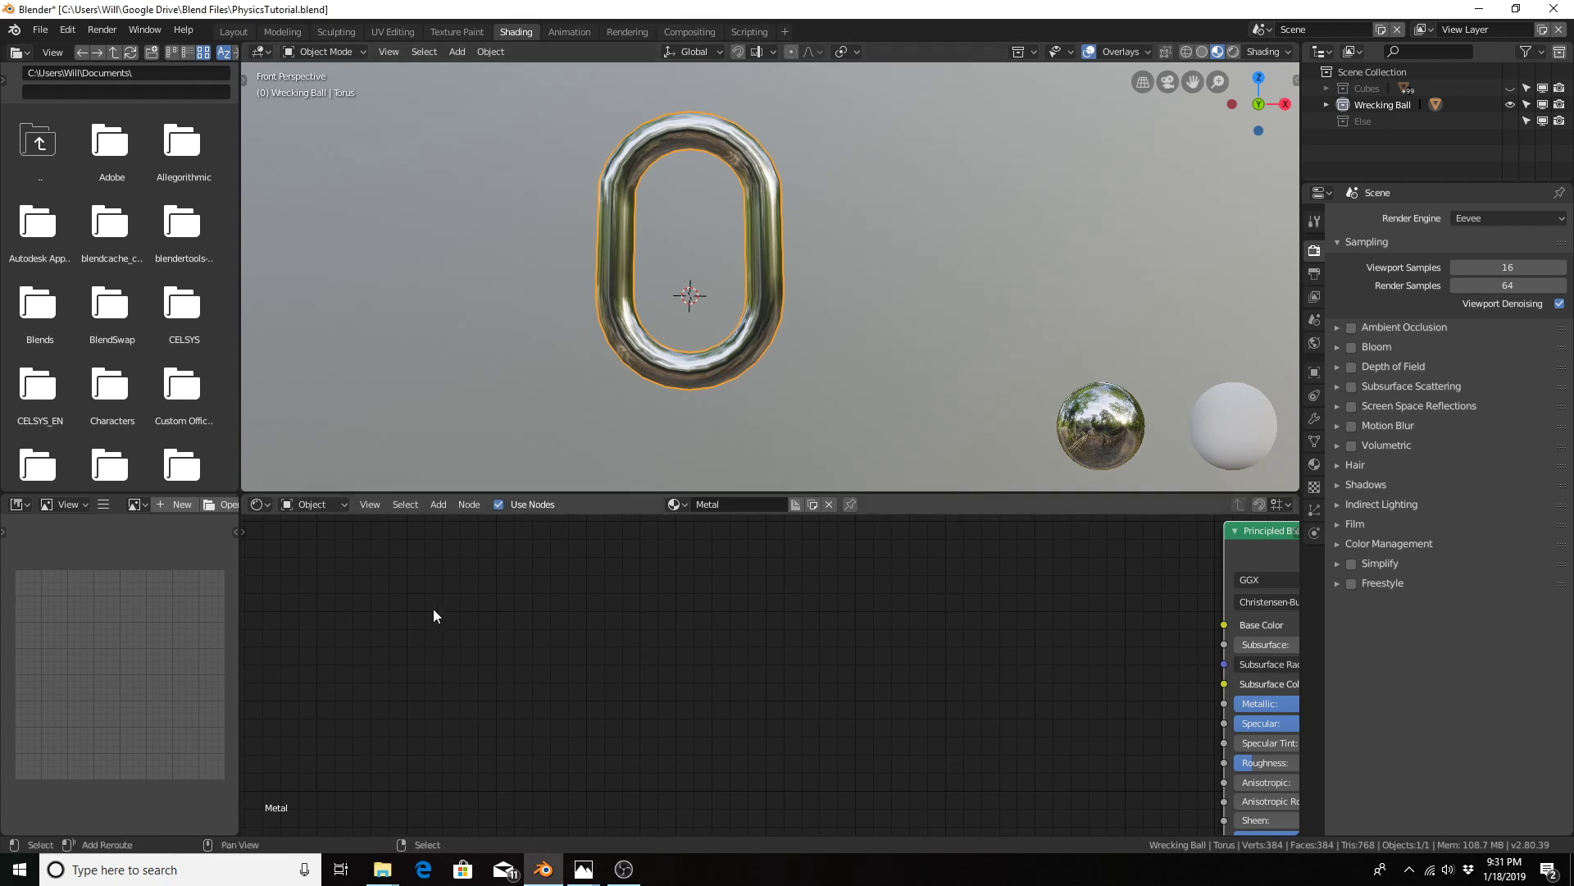
key(shift+a)
mouse_move(422, 641)
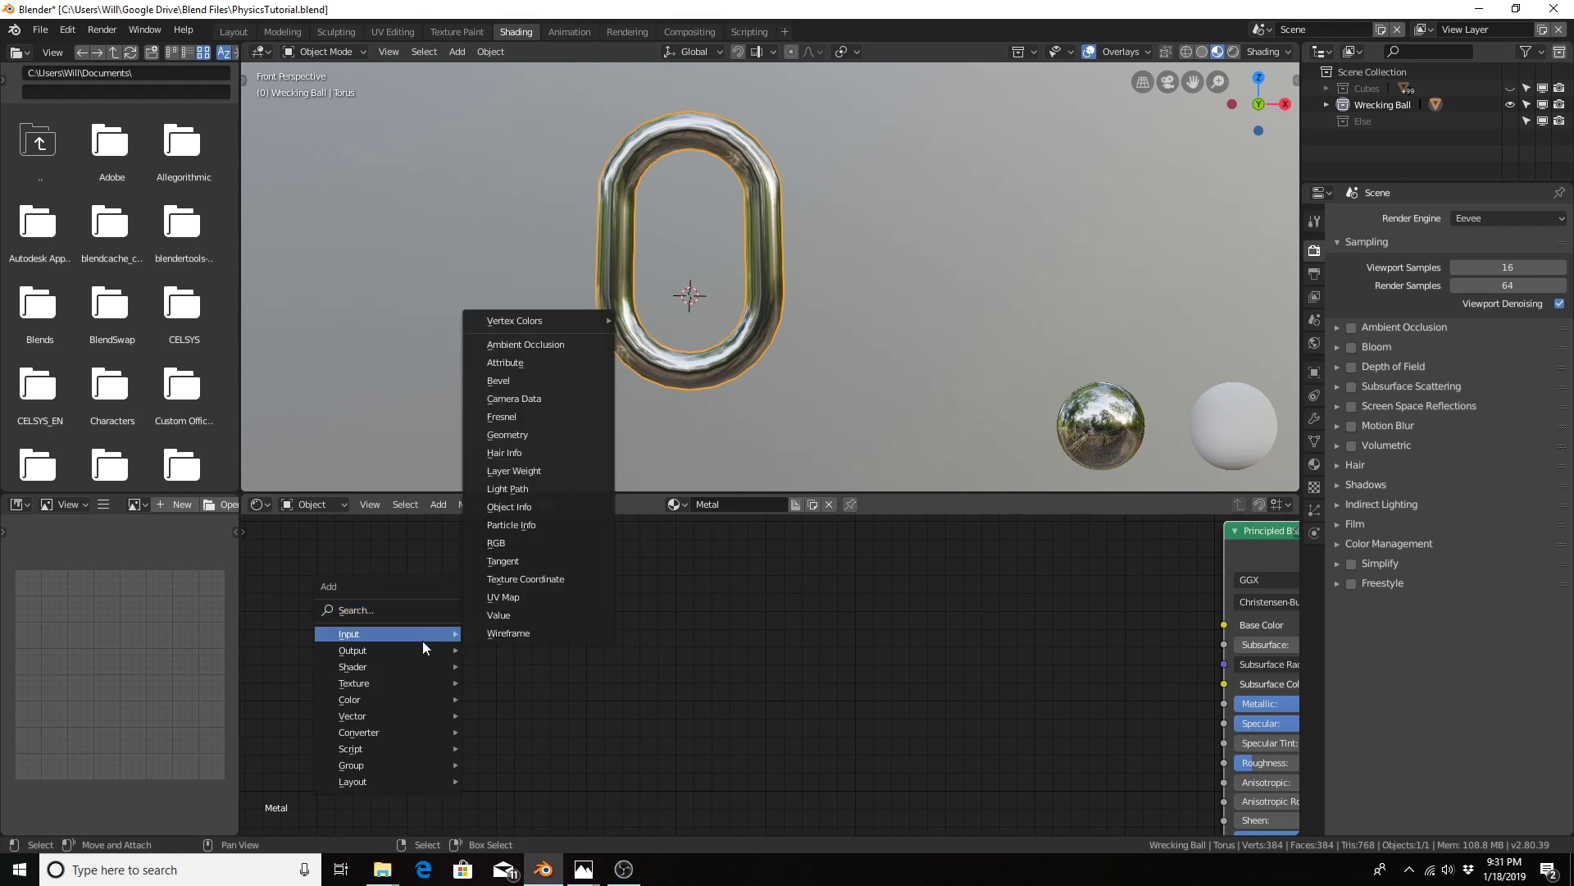
click(592, 578)
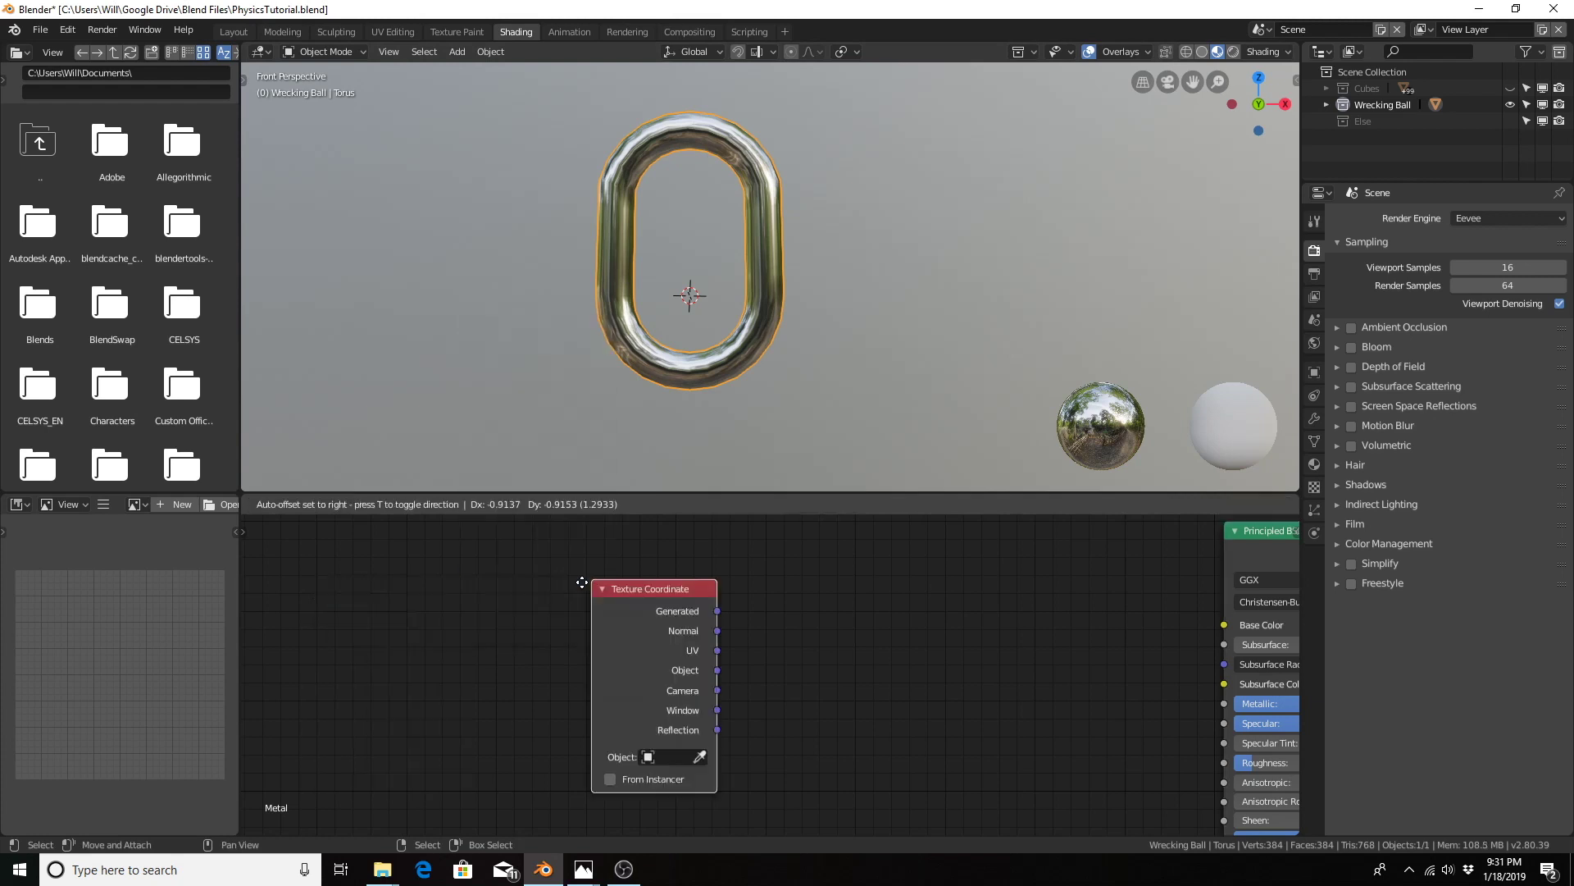
click(331, 565)
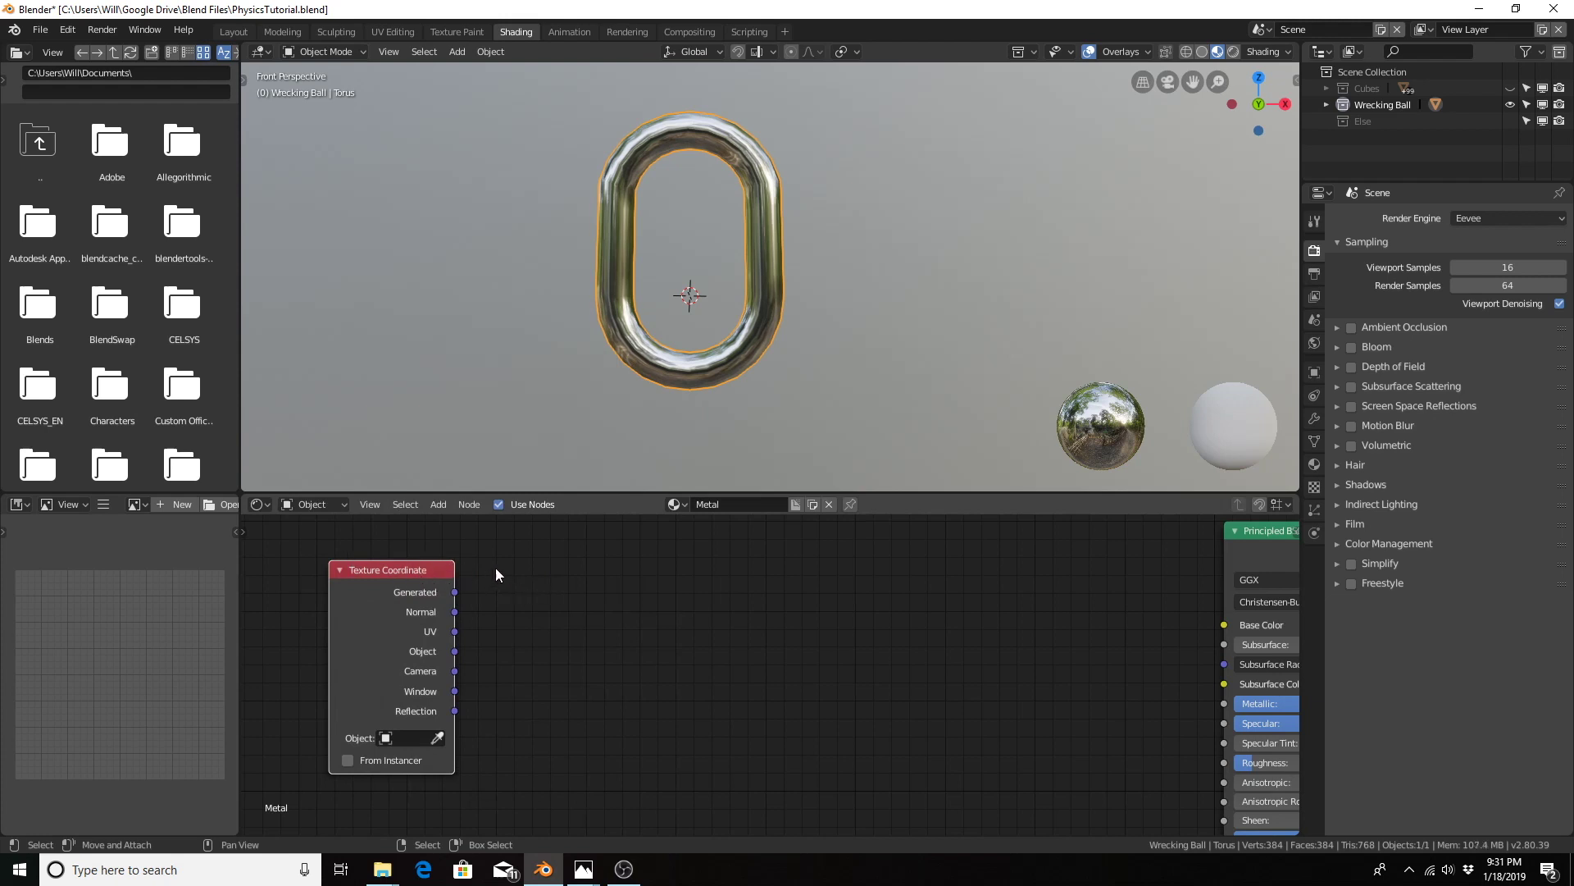
key(x)
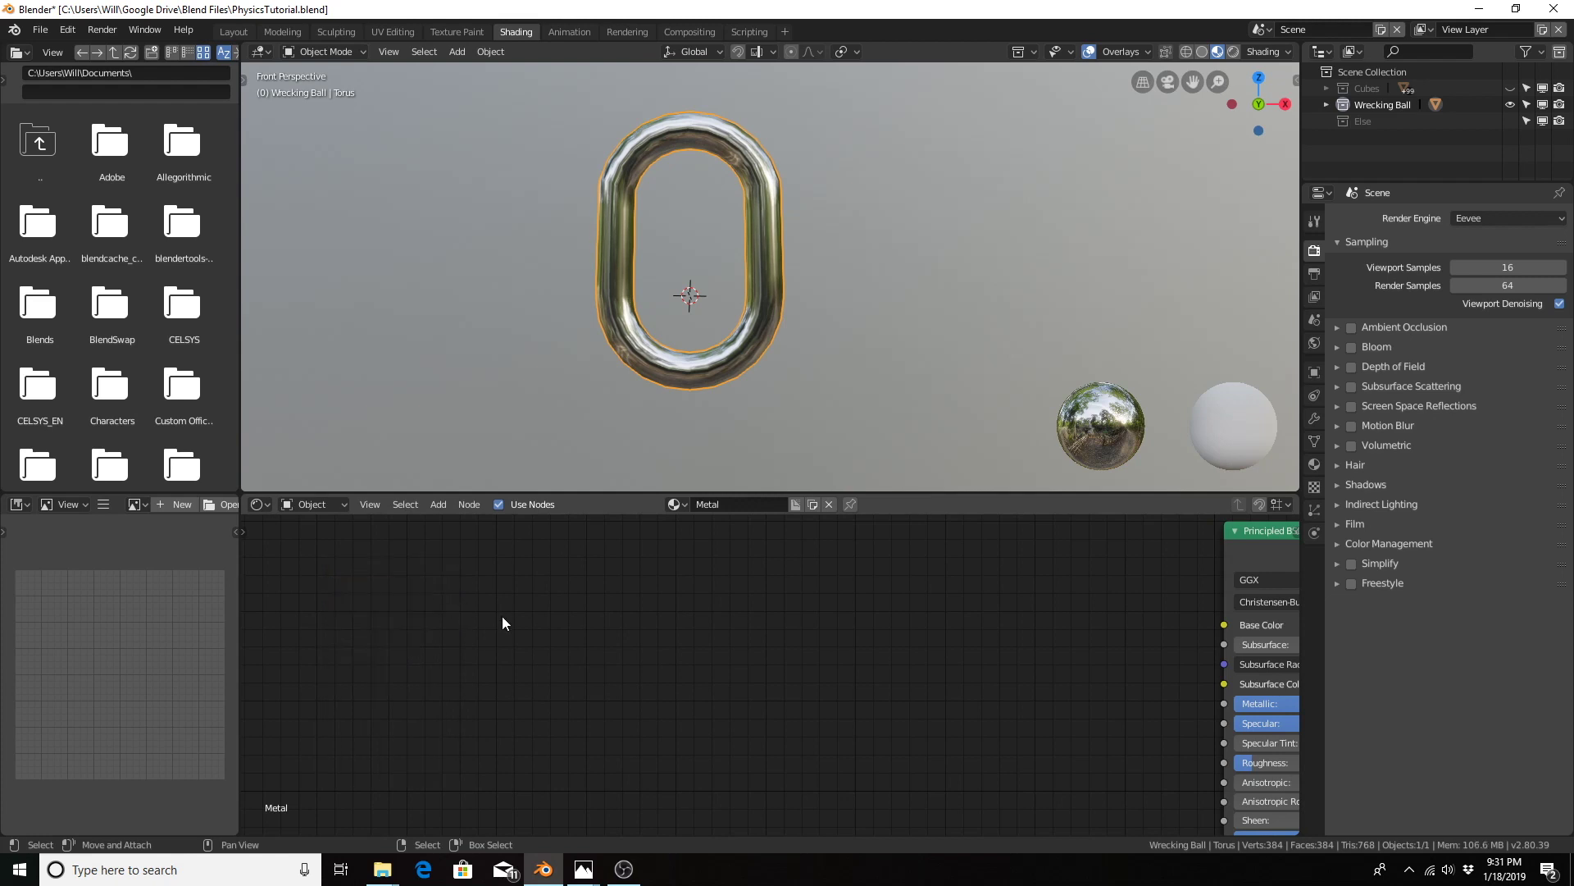
Step: Add a Noise Texture node to the Metal material, placed in the empty area before the Principled BSDF
key(shift+a)
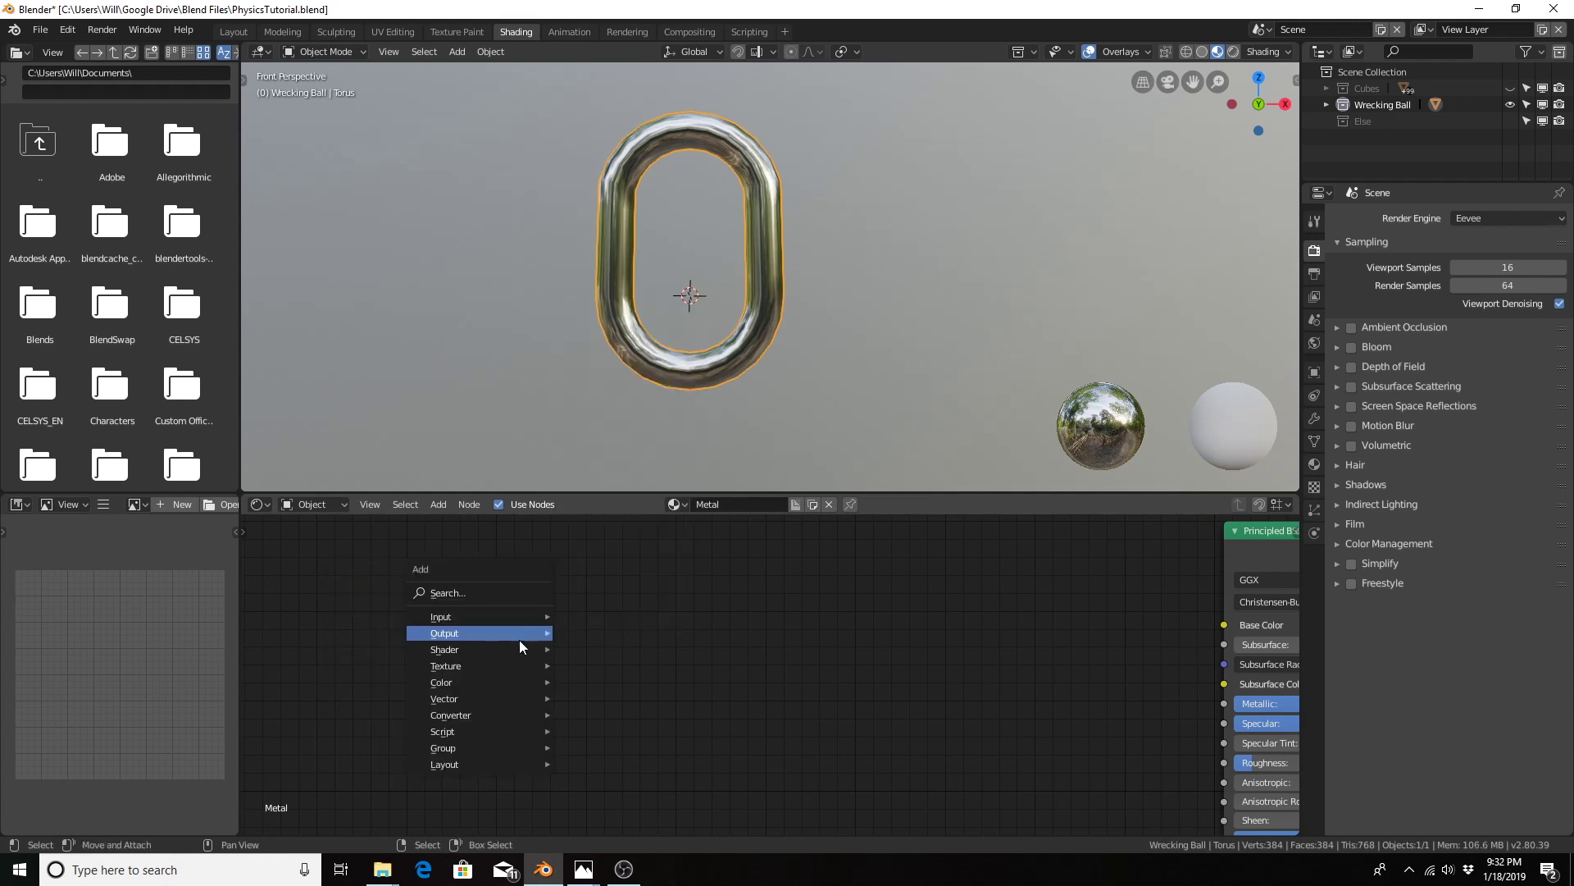
mouse_move(492, 666)
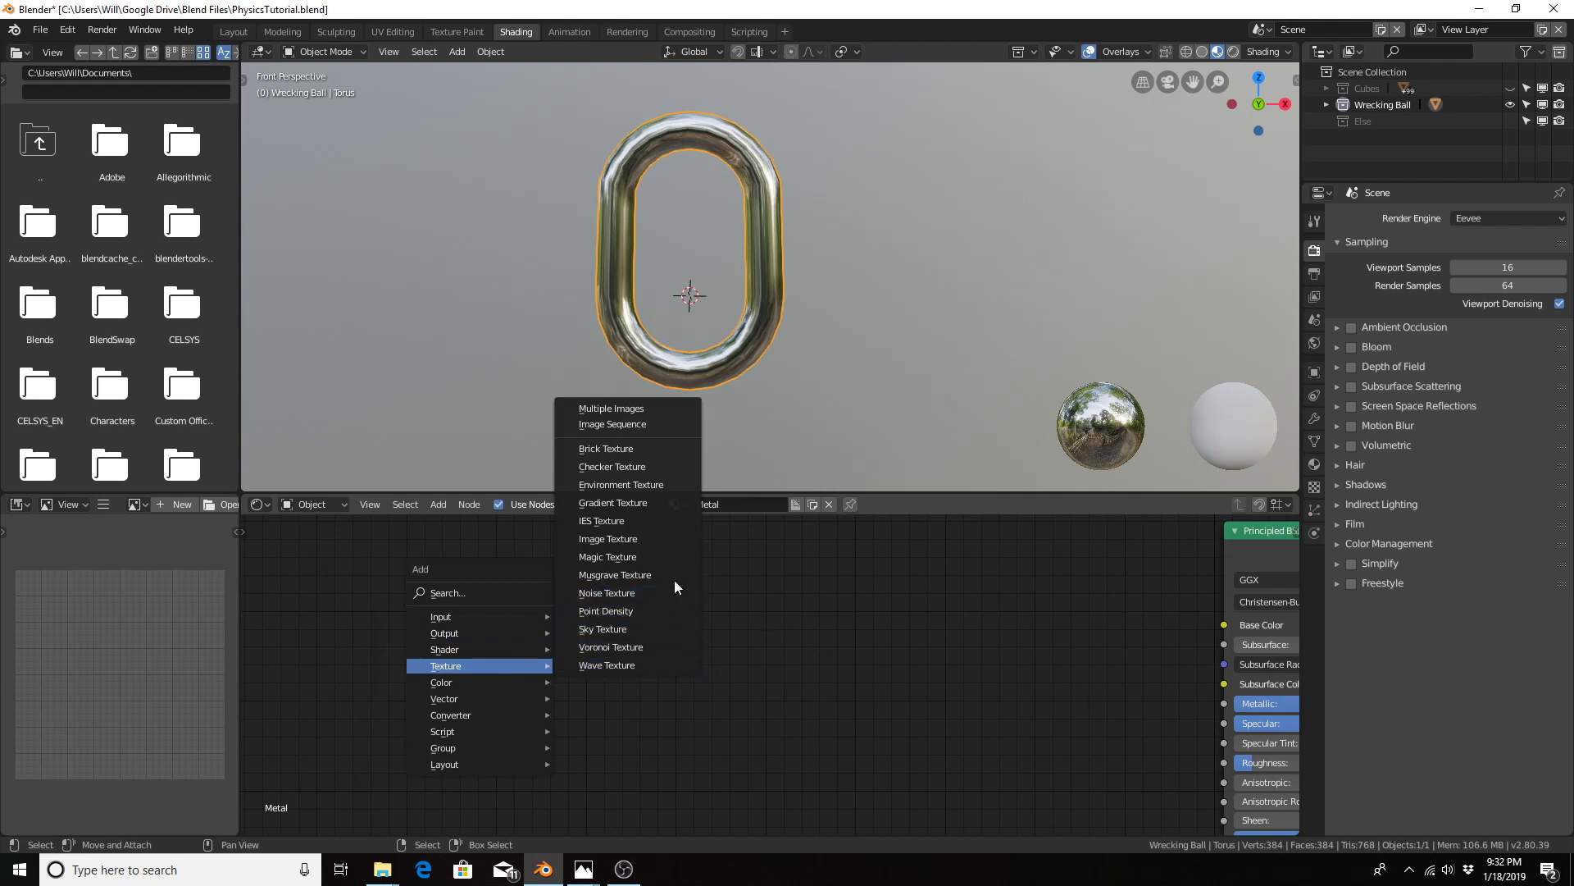
click(651, 592)
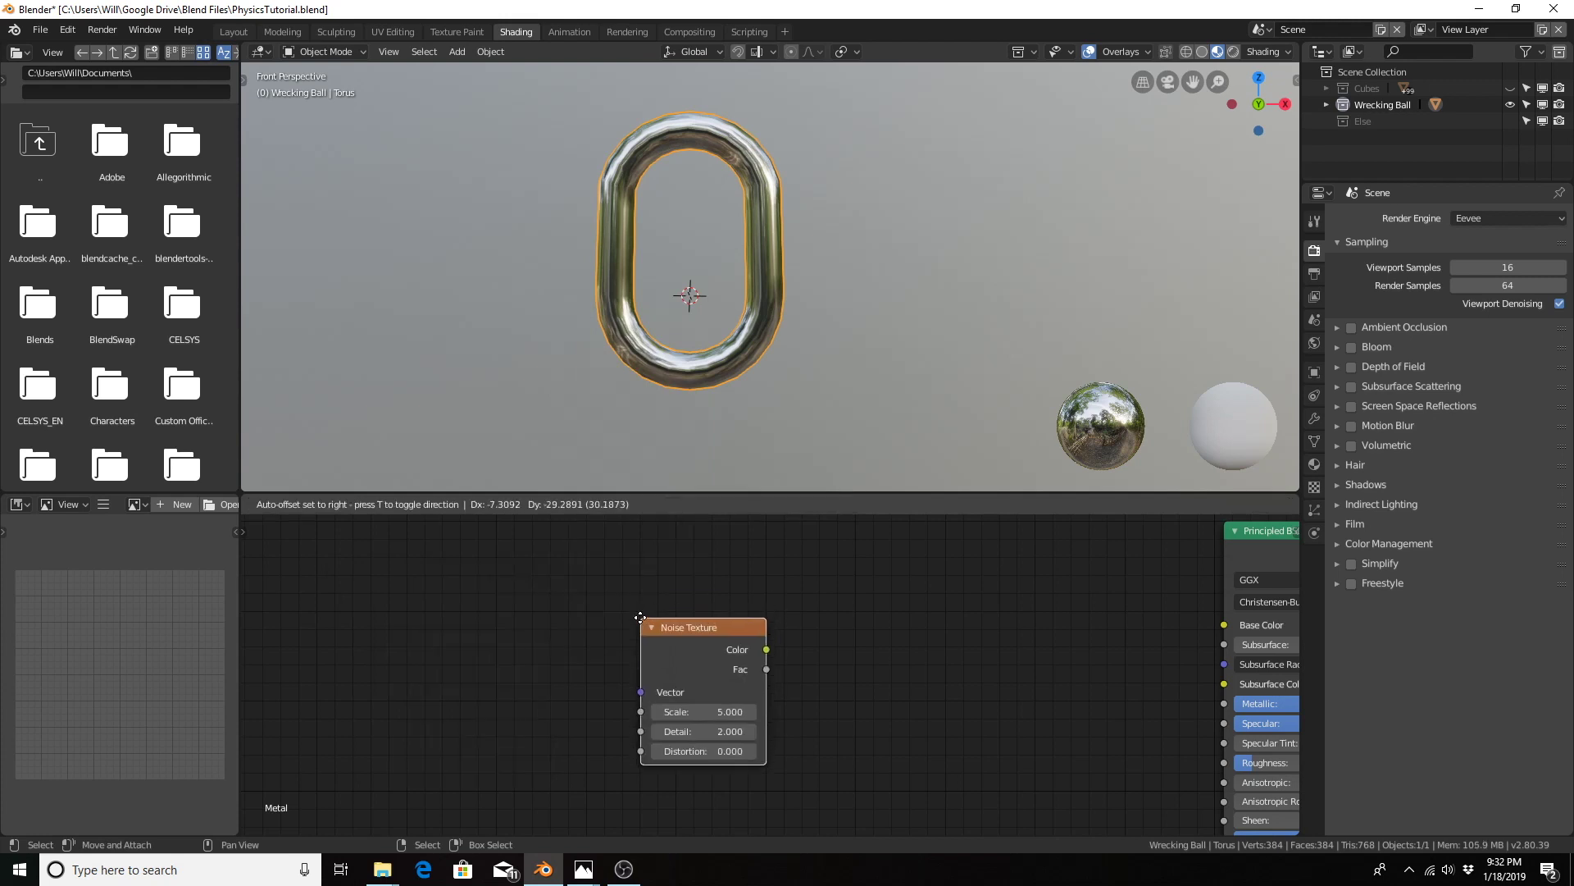
click(519, 578)
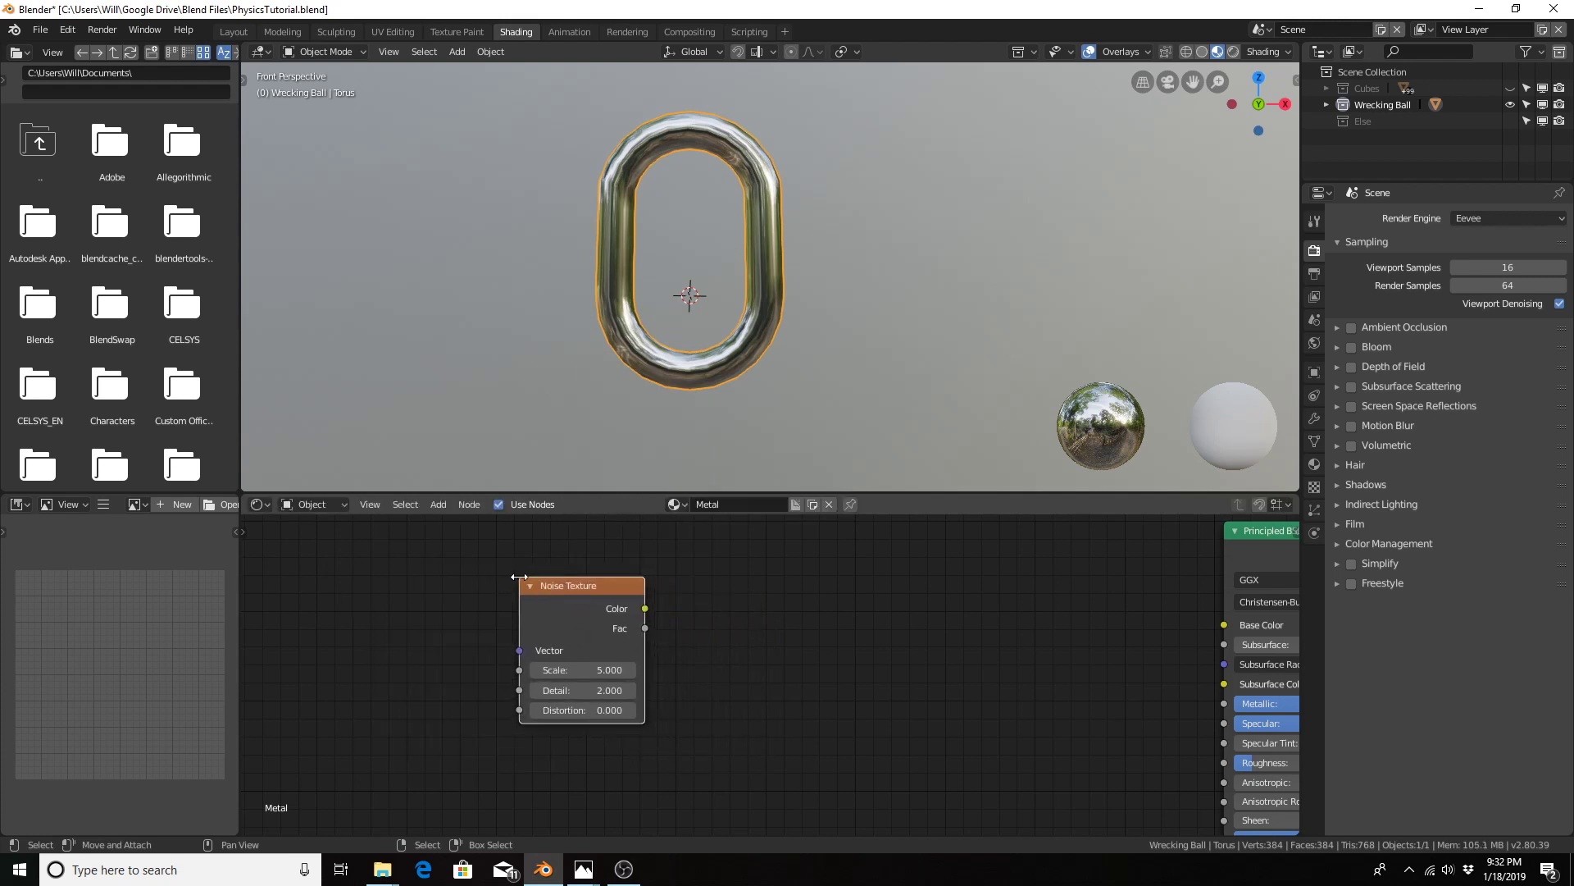
Step: Set the Noise Texture's Scale to 1, Detail to 20 and Distortion to 1
click(597, 669)
text(1)
key(Return)
click(597, 696)
text(20)
key(Return)
click(598, 710)
text(1)
key(Return)
Step: Attach connected Mapping and Texture Coordinate nodes to the Noise Texture's vector input using the Node Wrangler texture setup
key(ctrl)
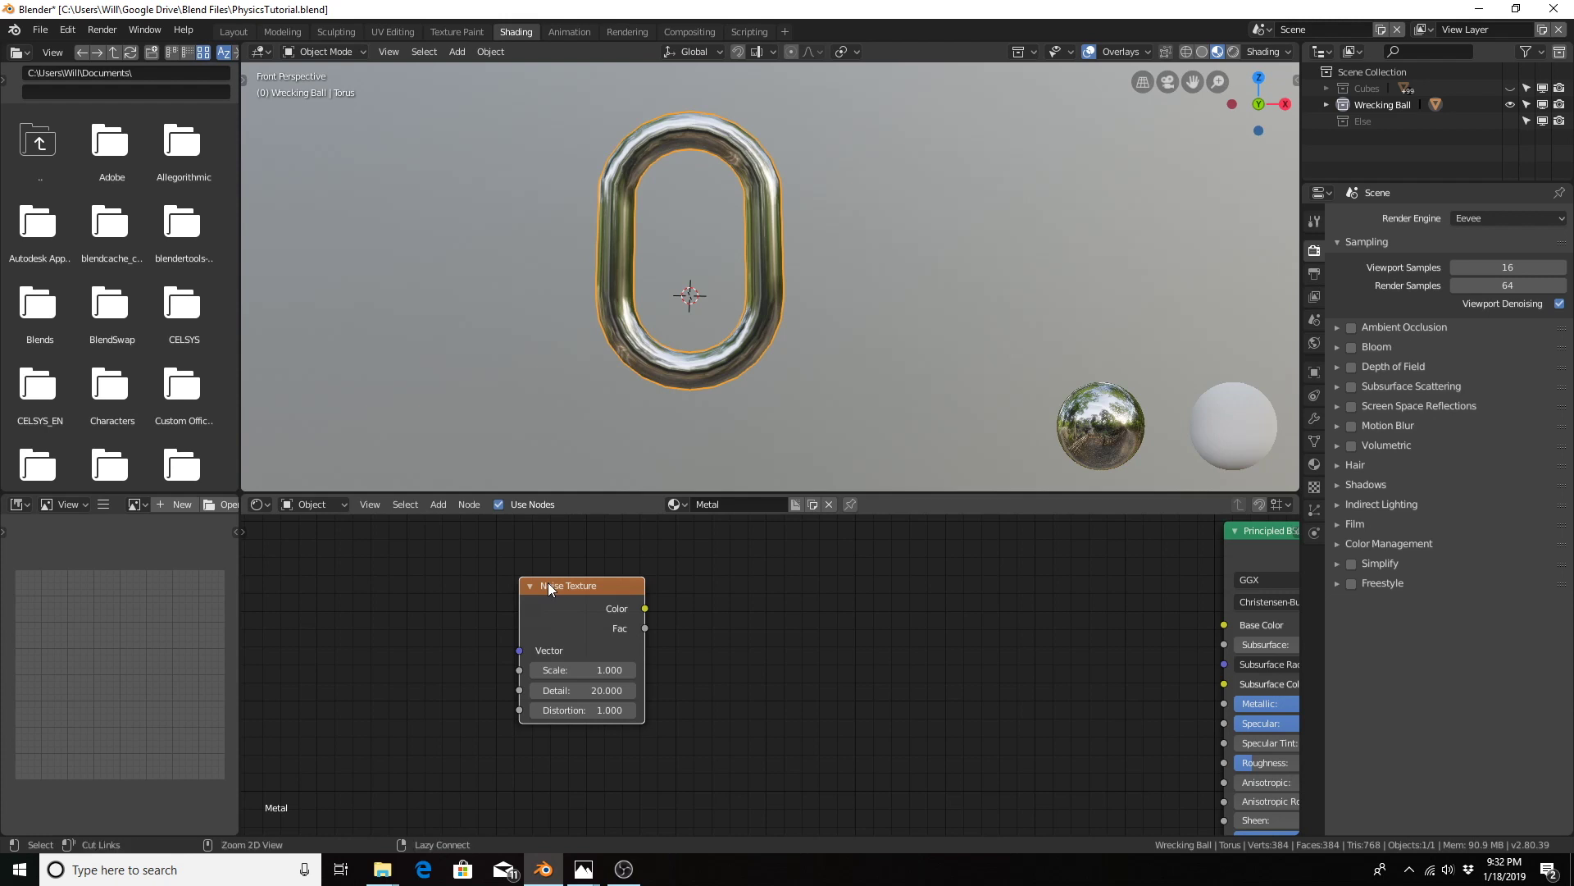
key(ctrl+t)
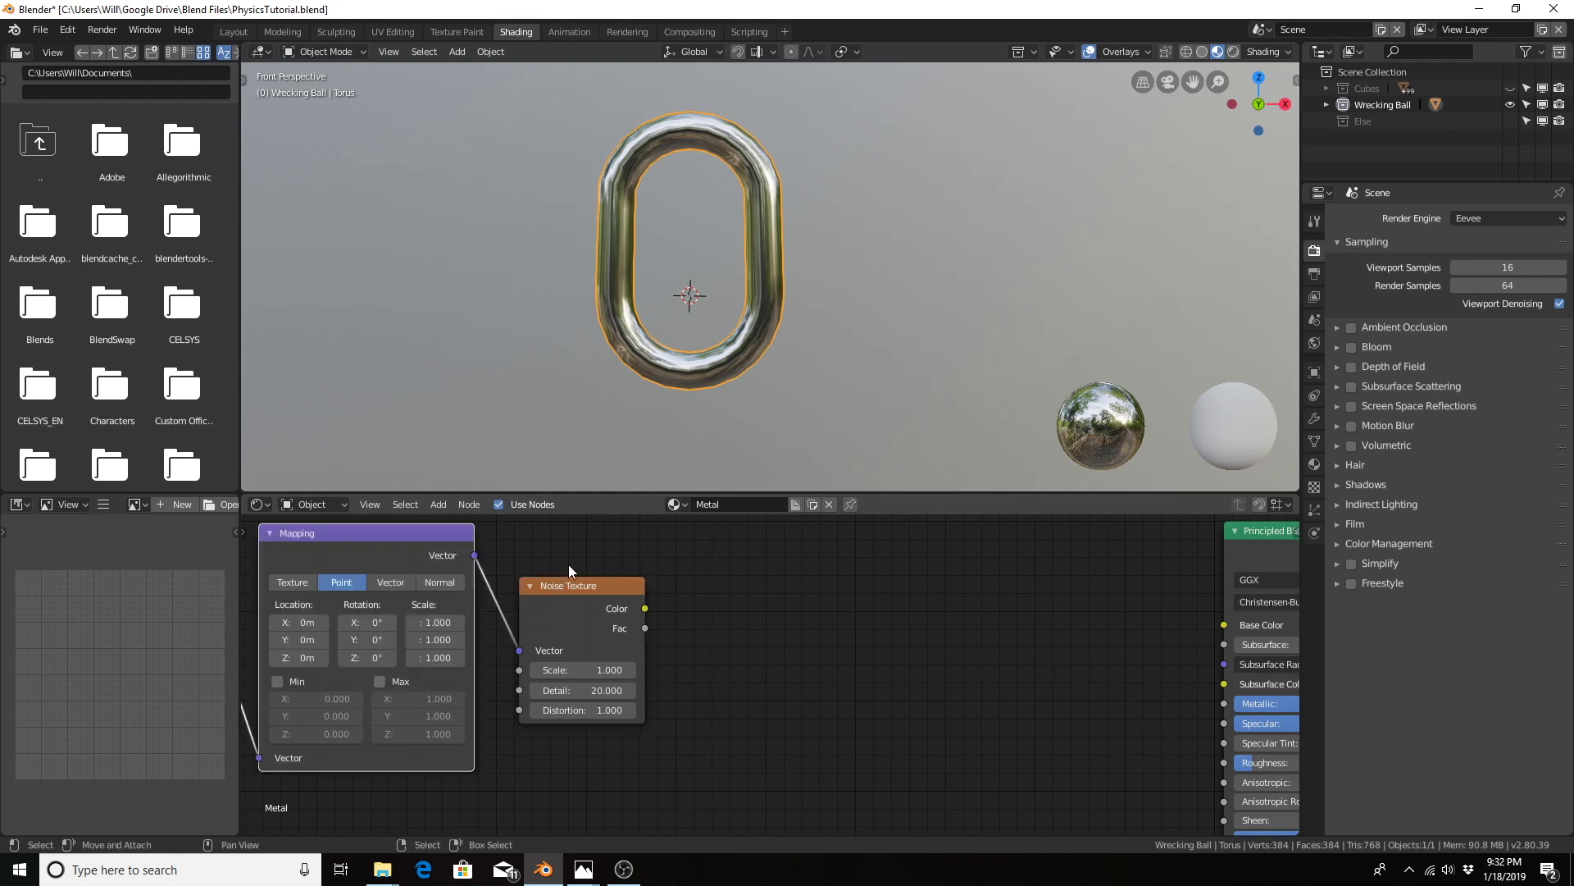
middle_drag(574, 551, 778, 611)
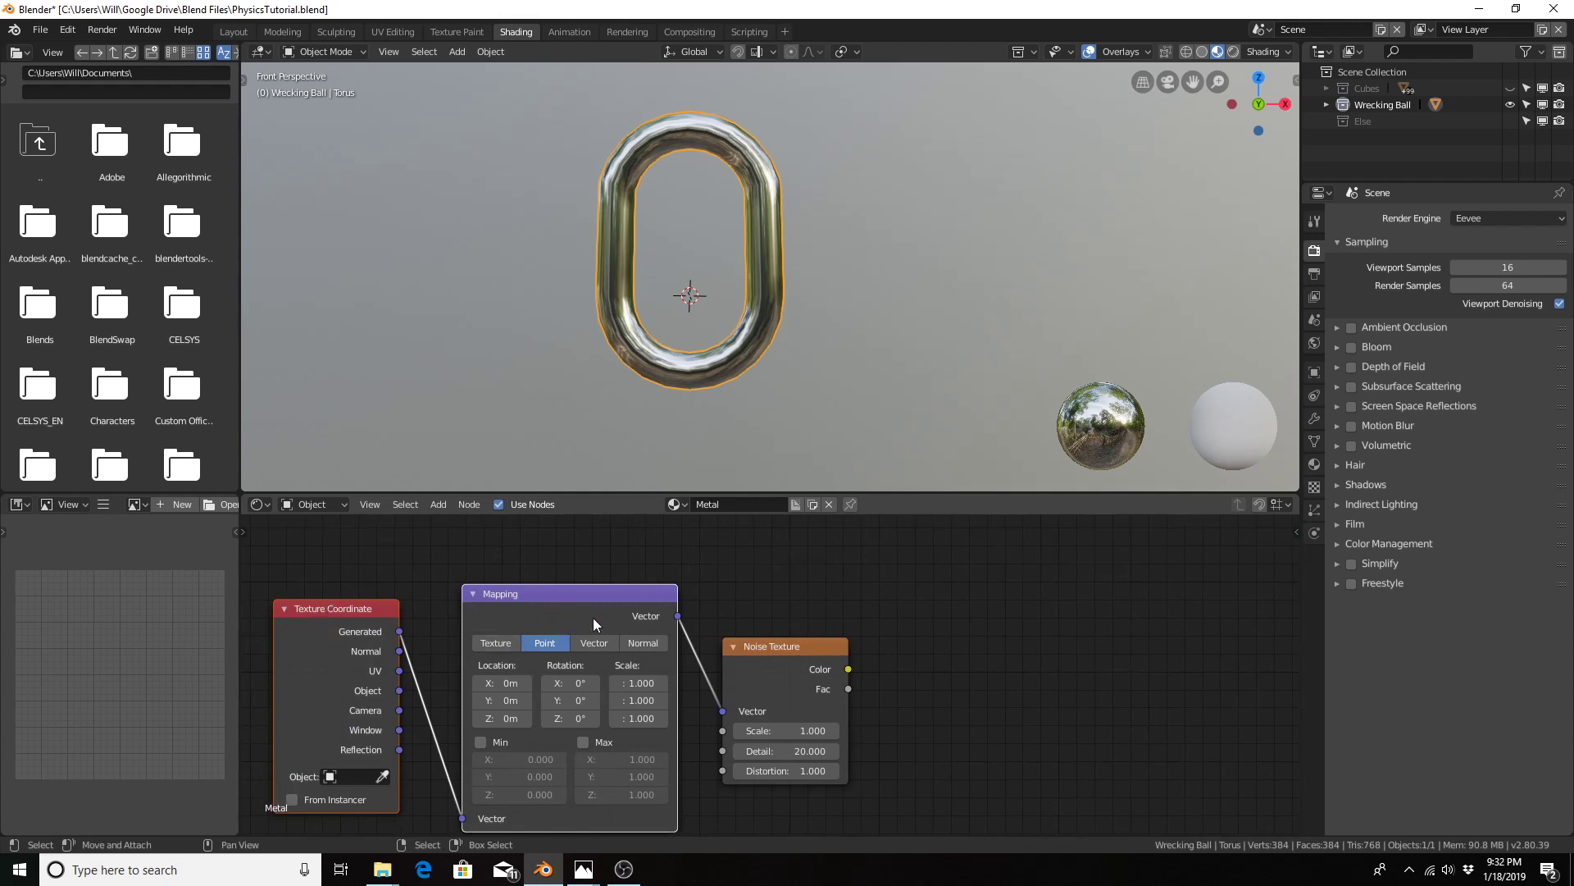
Step: Add a ColorRamp node just after the Noise Texture and connect the noise's Color output to its Fac input
middle_drag(893, 688, 589, 677)
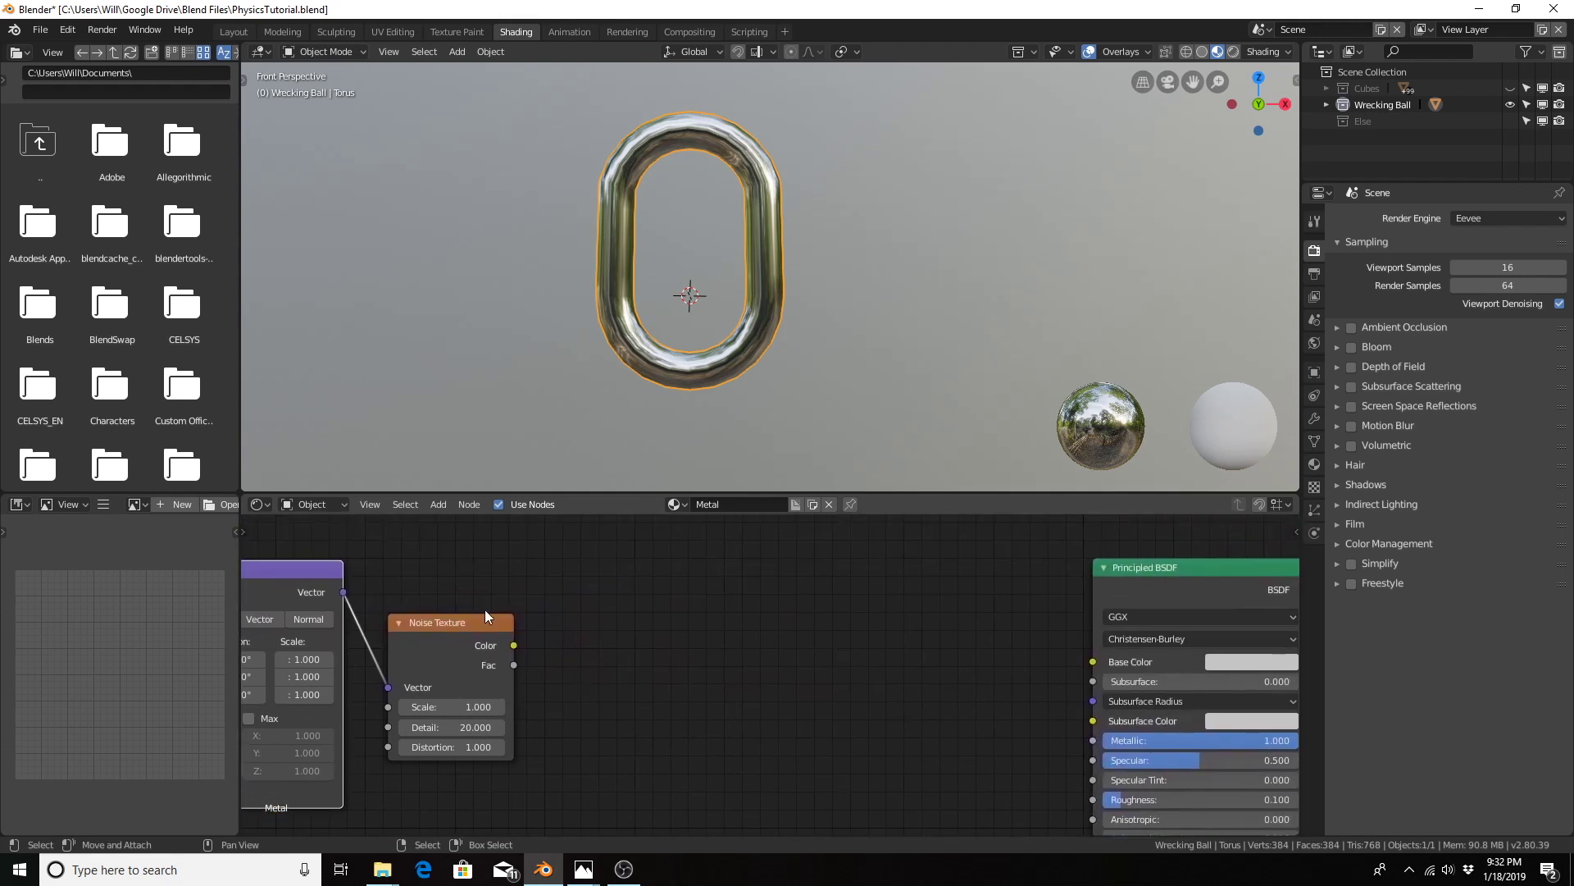
click(440, 628)
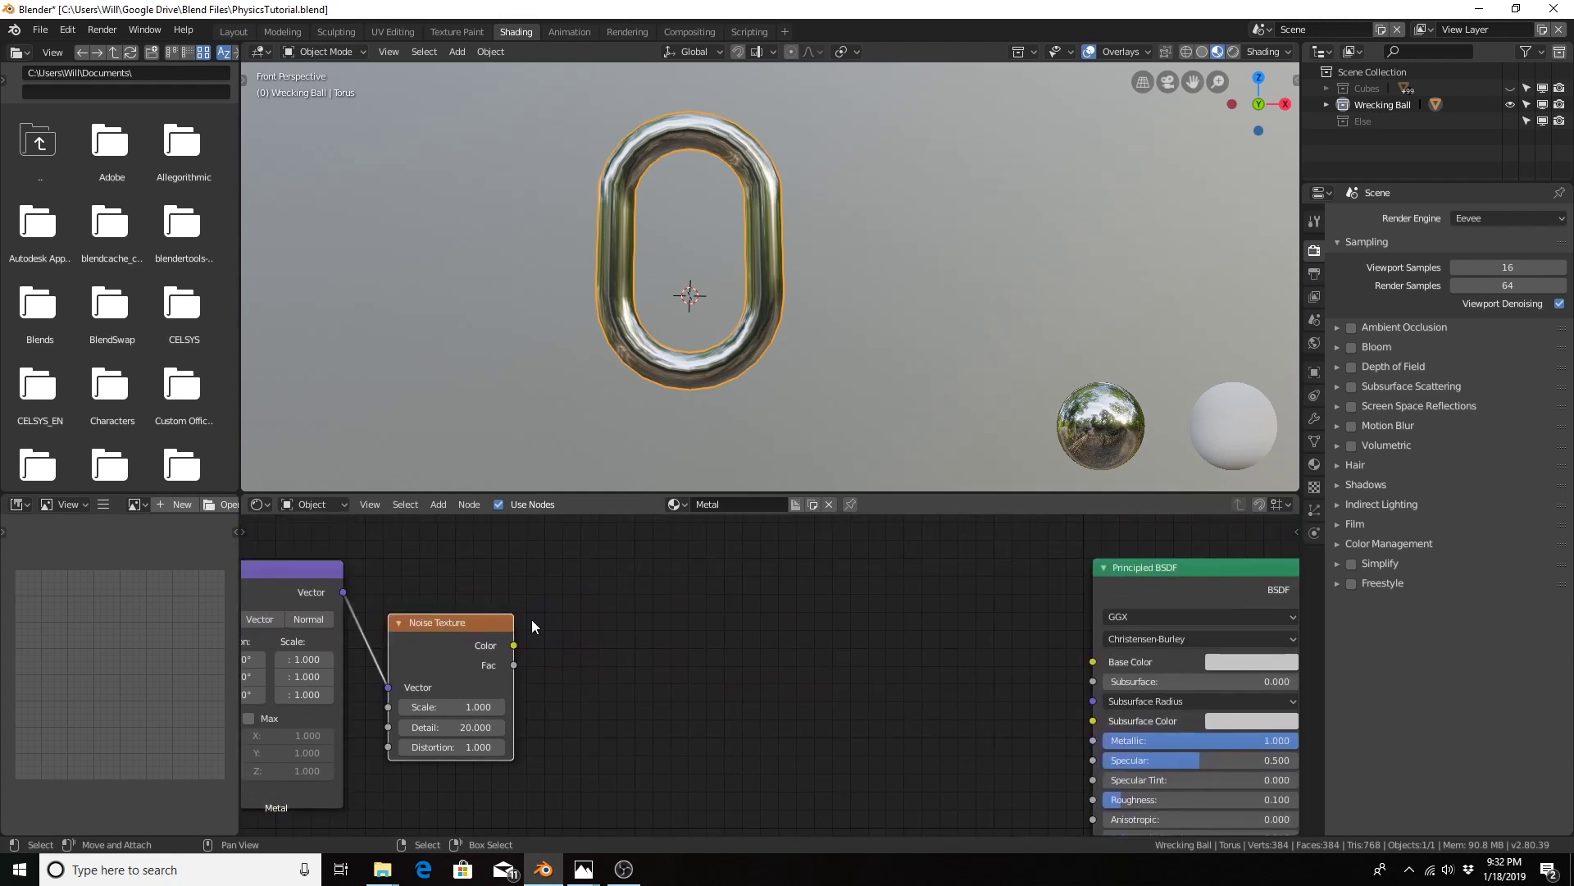
drag(462, 620, 443, 621)
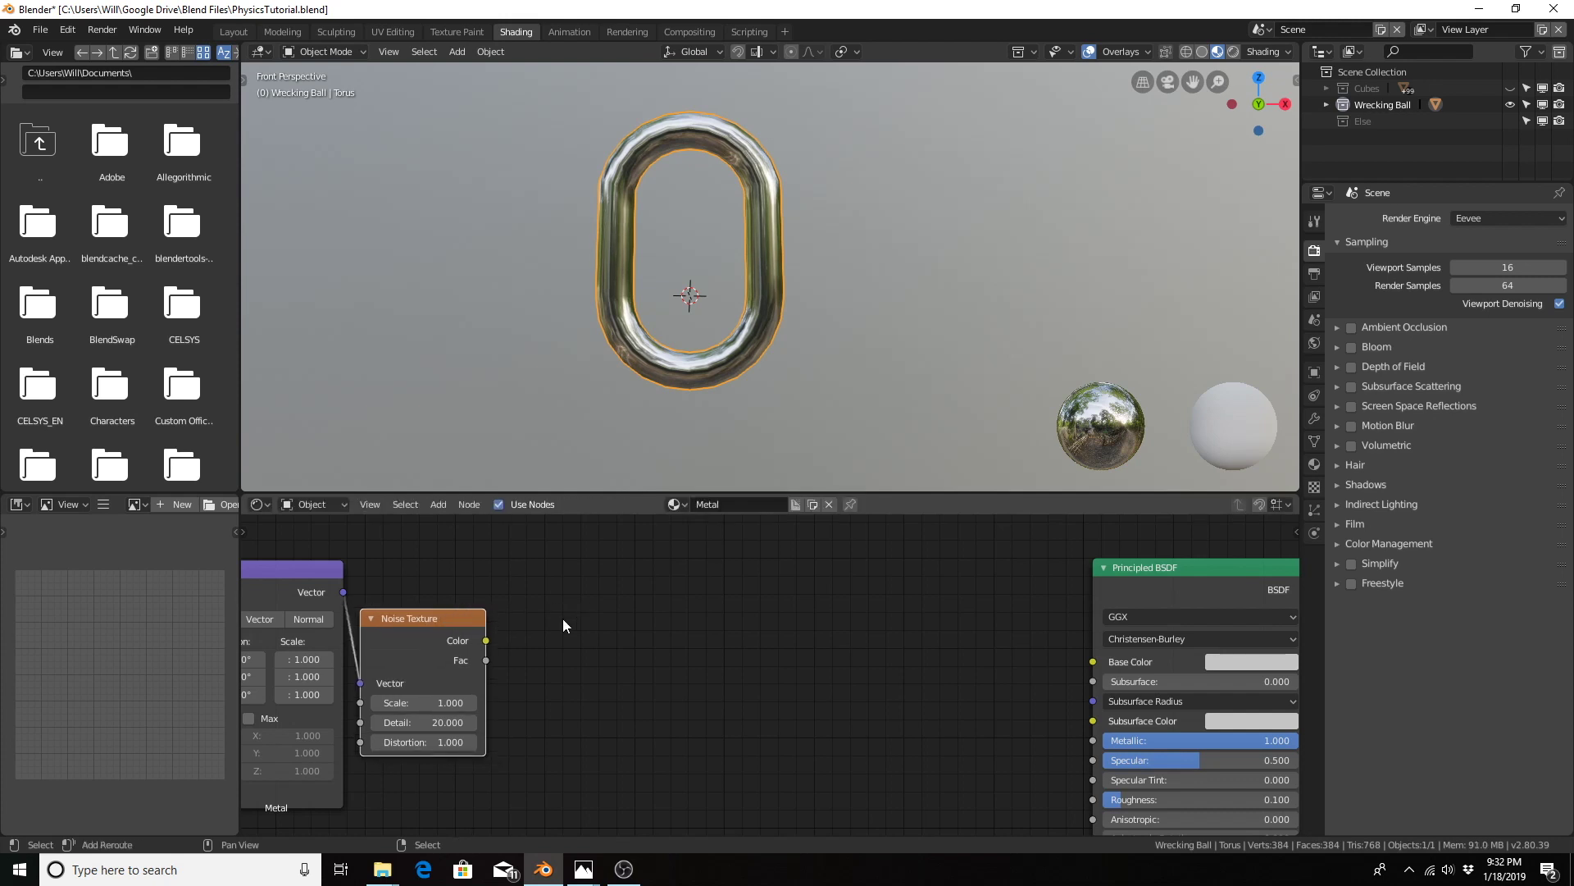
key(shift+a)
mouse_move(548, 671)
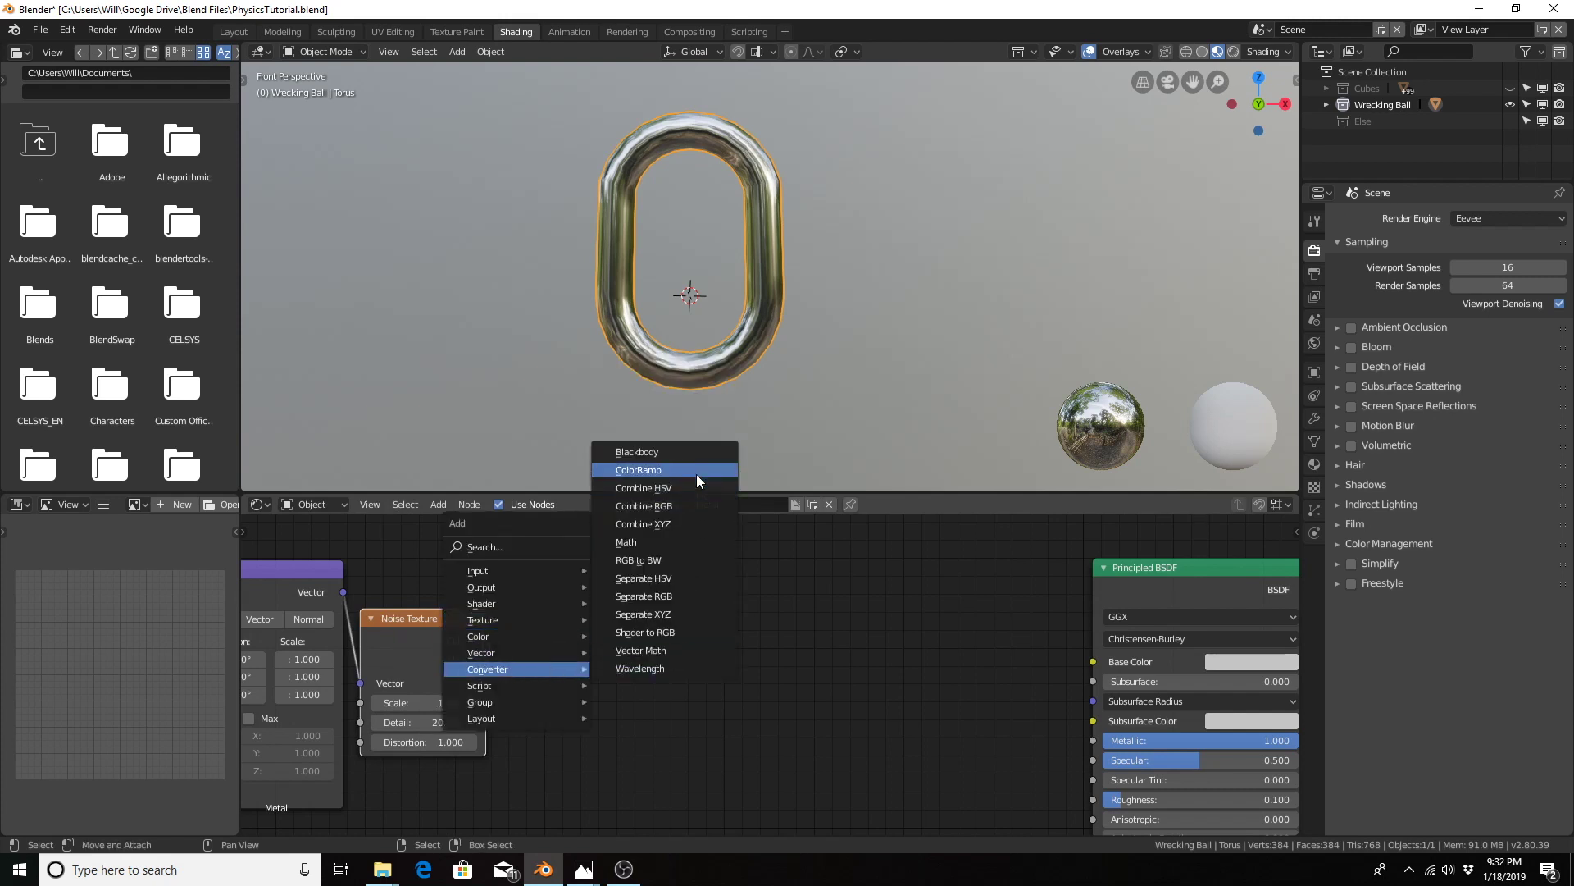
click(643, 472)
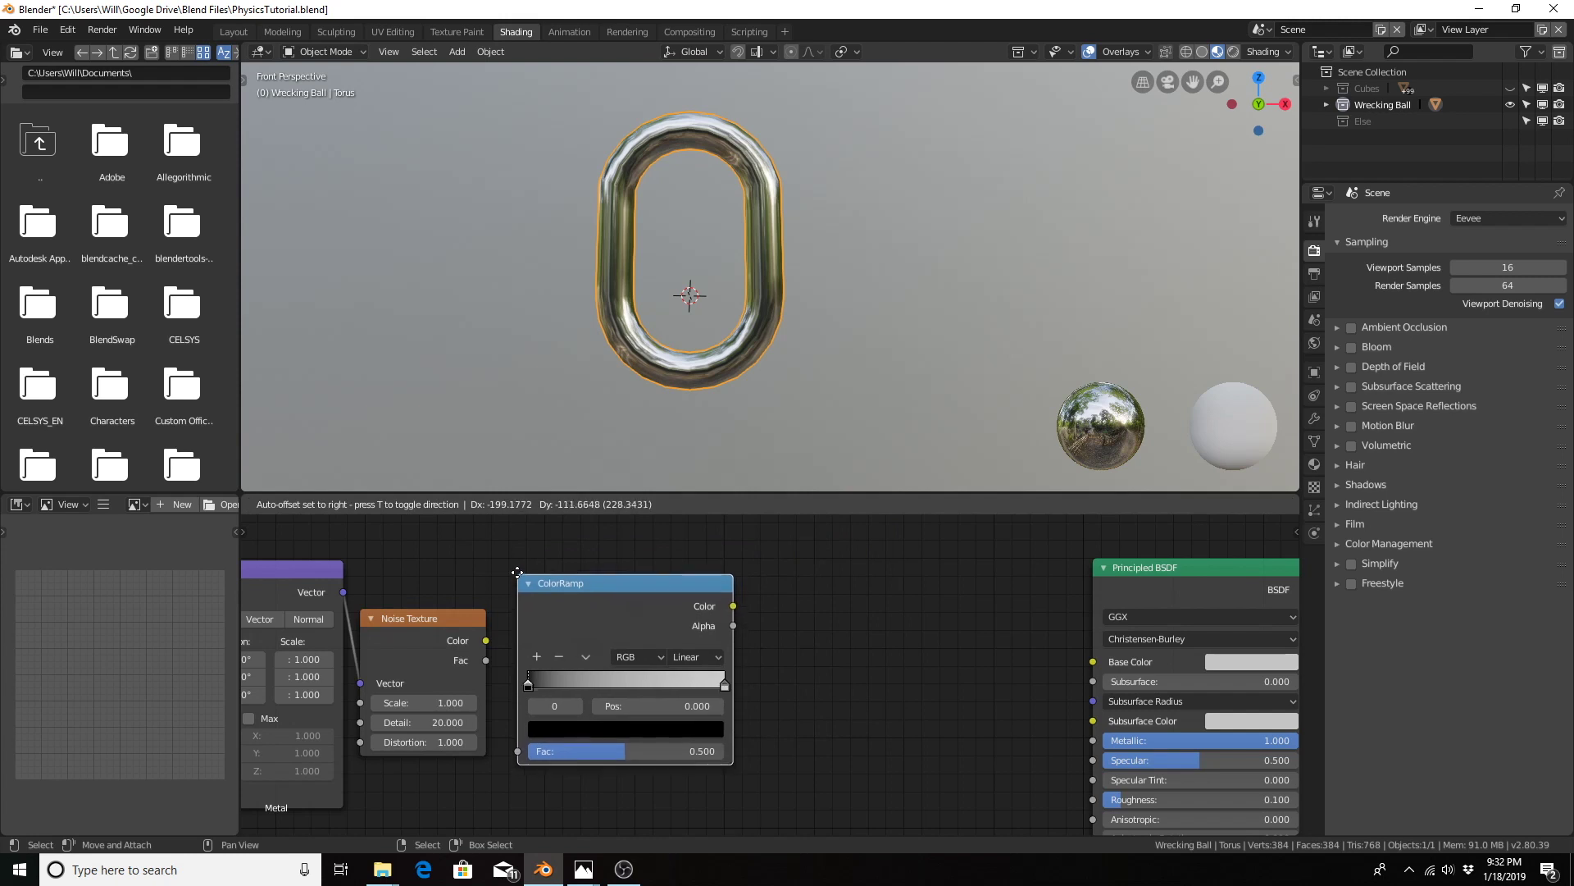
click(513, 603)
drag(486, 640, 500, 655)
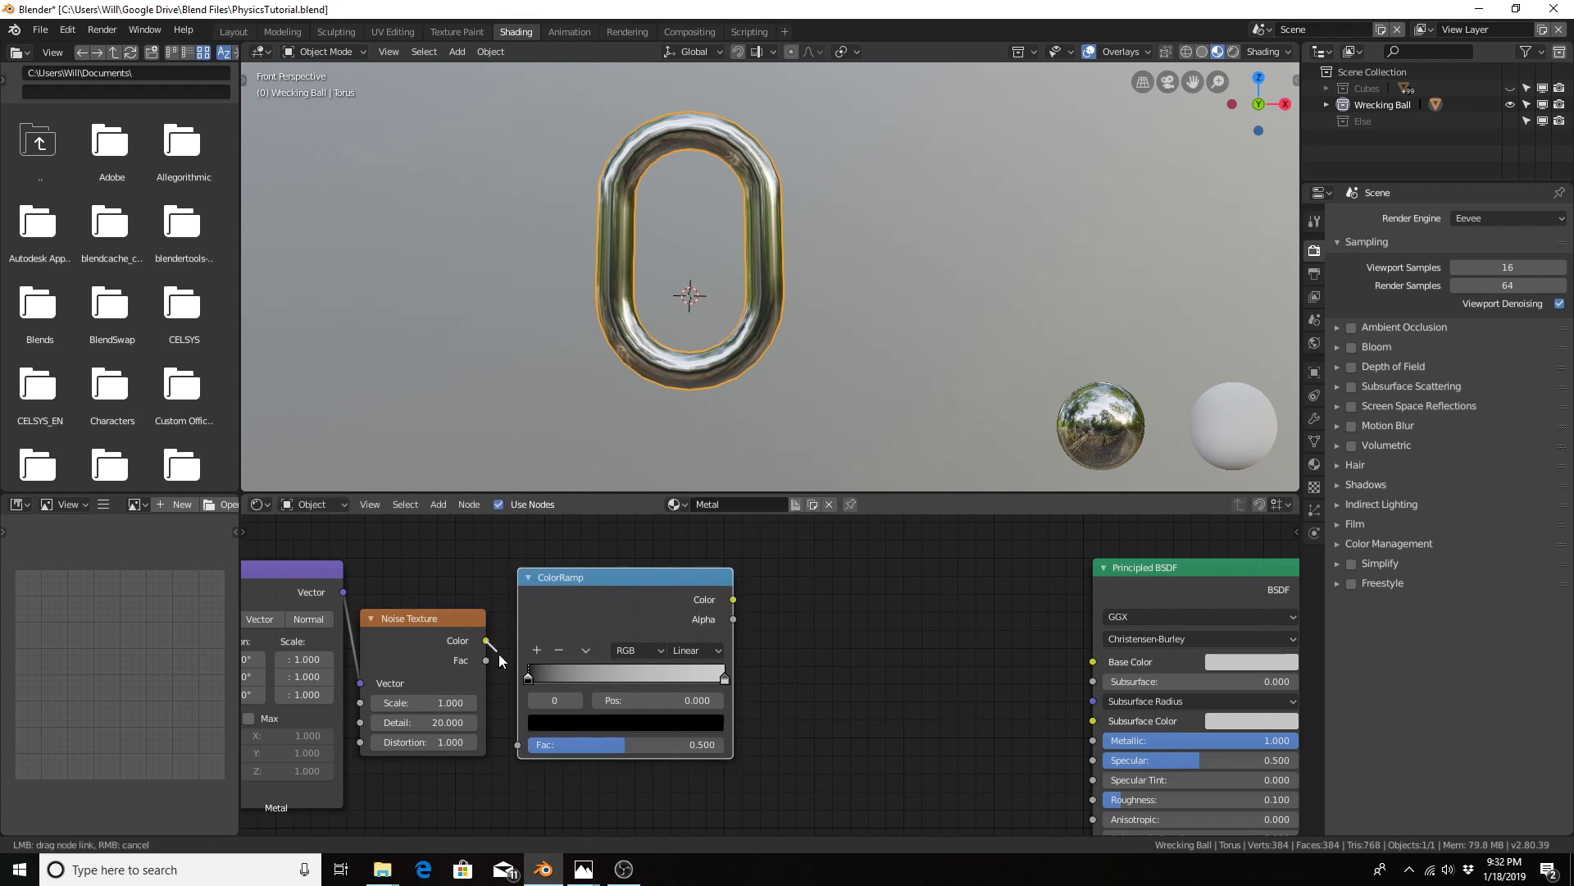
drag(504, 742, 517, 746)
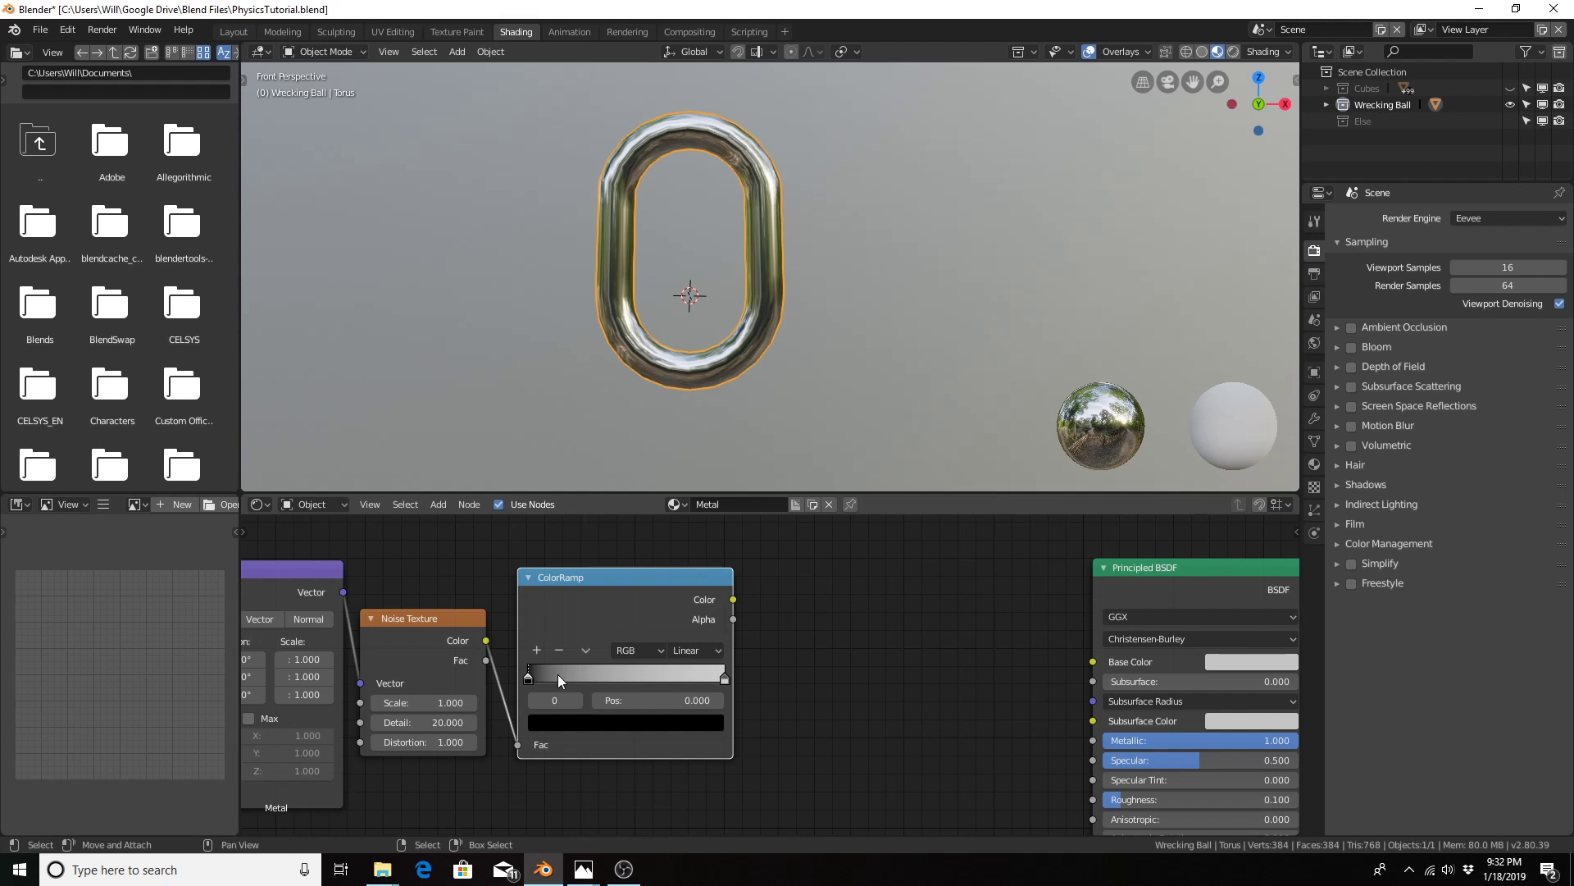
Step: Set the ColorRamp's black stop to position 0.473 and its white stop to position 0.741
key(g)
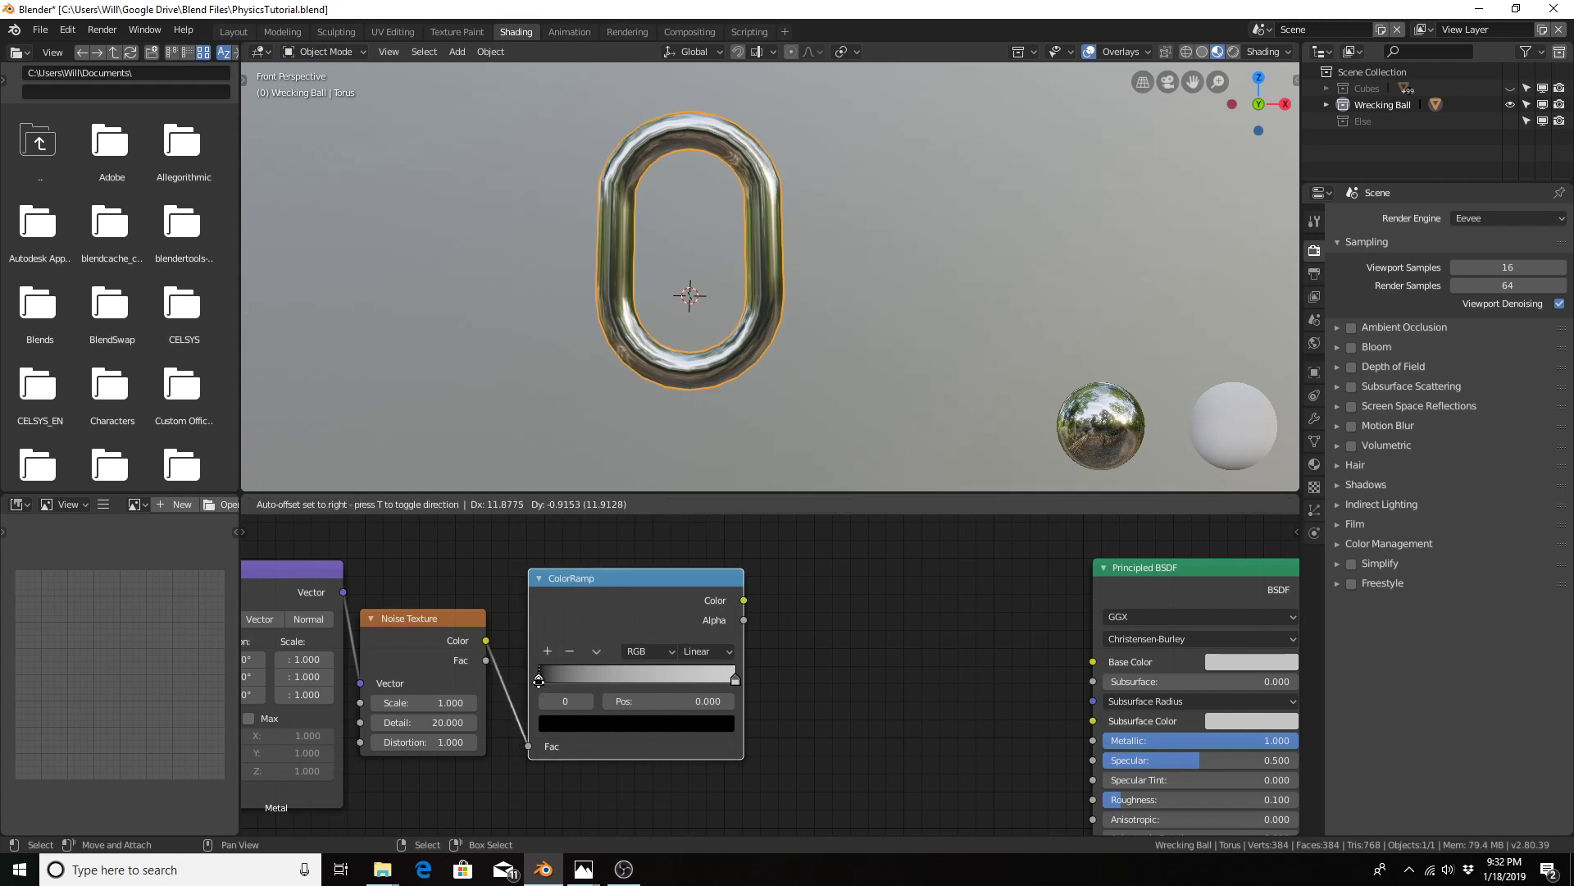
click(540, 686)
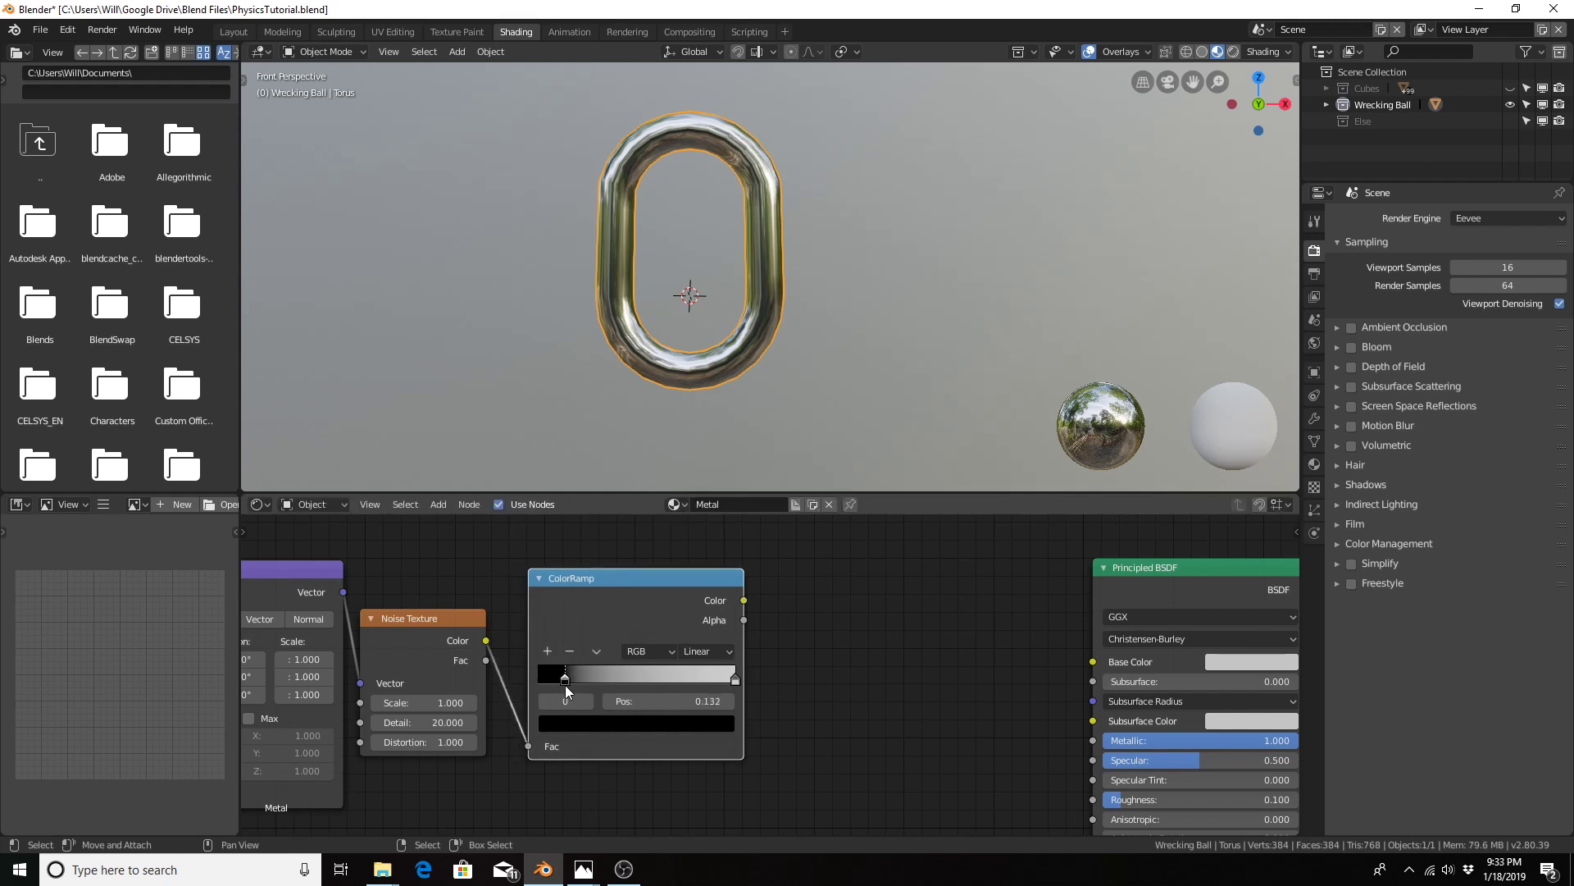
drag(573, 686, 633, 693)
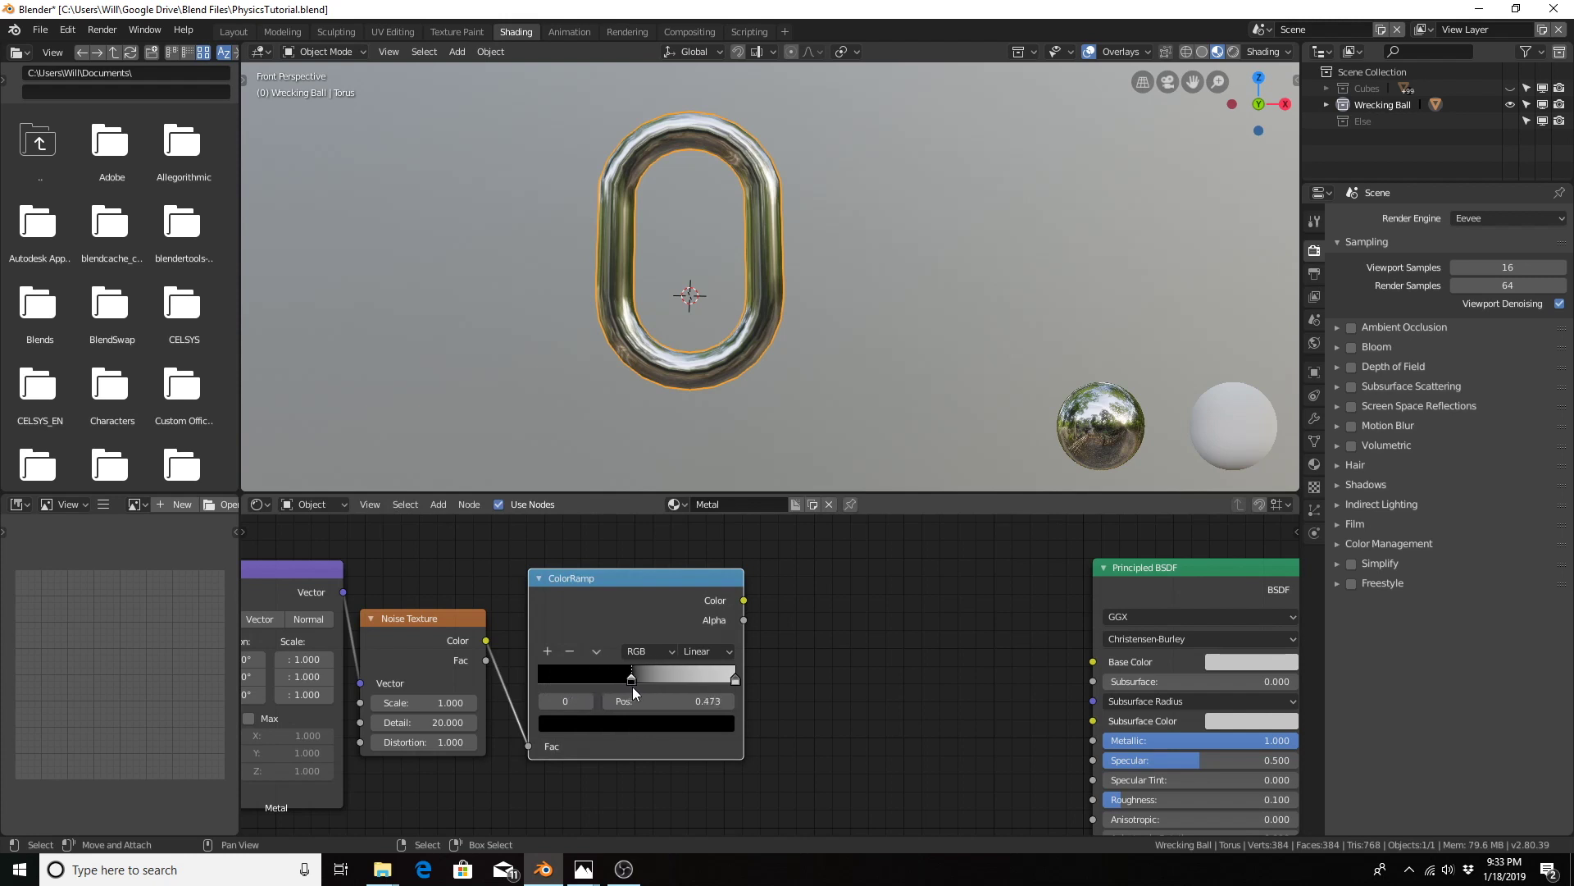
key(g)
click(720, 682)
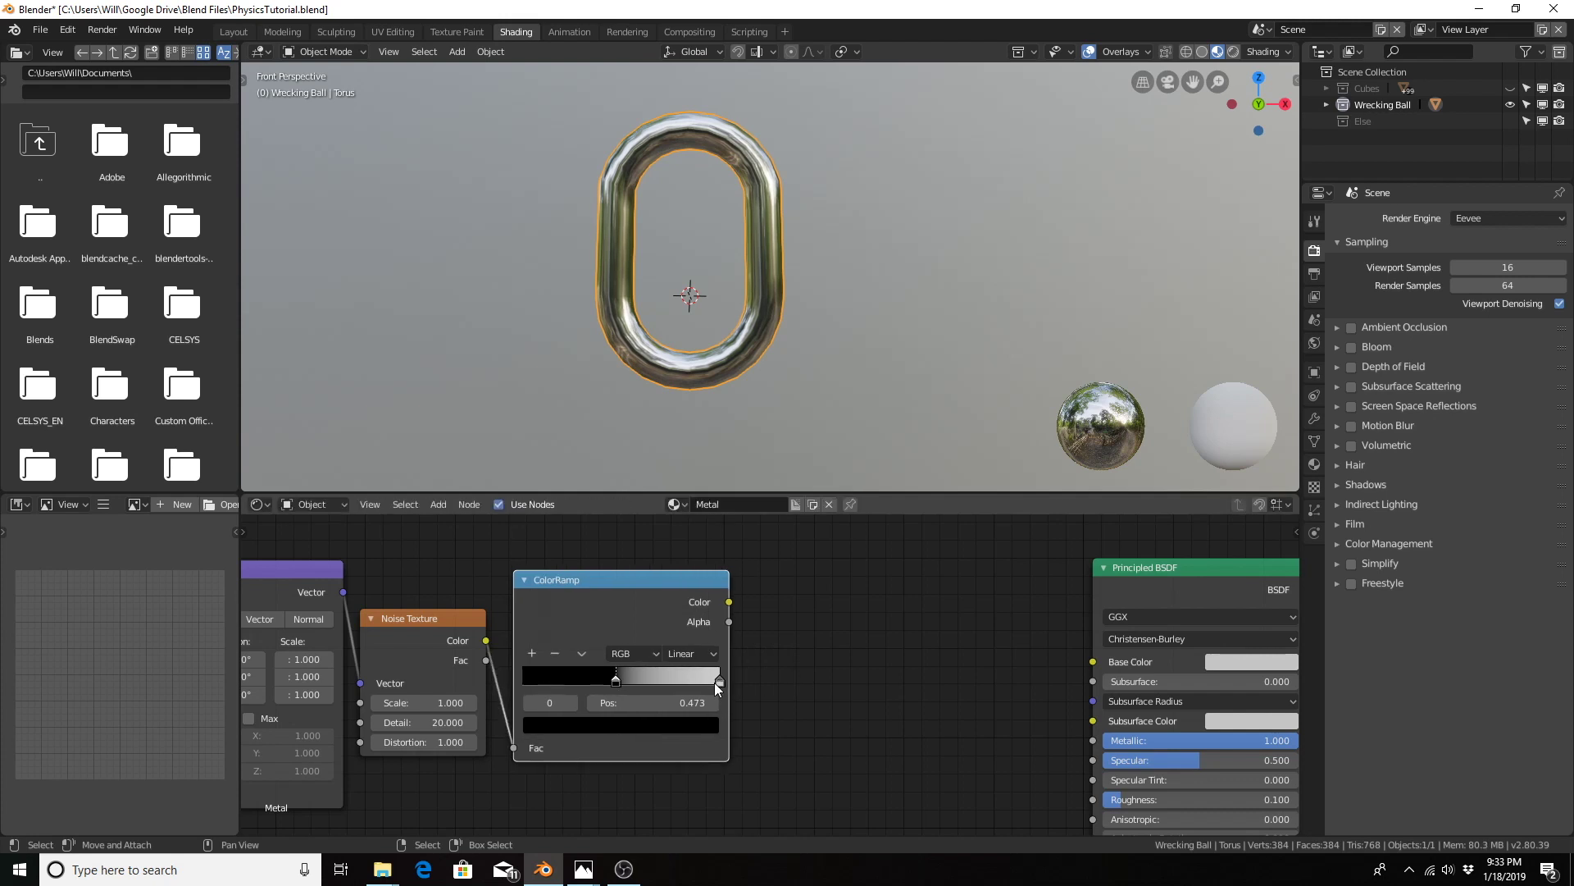
drag(718, 682, 668, 683)
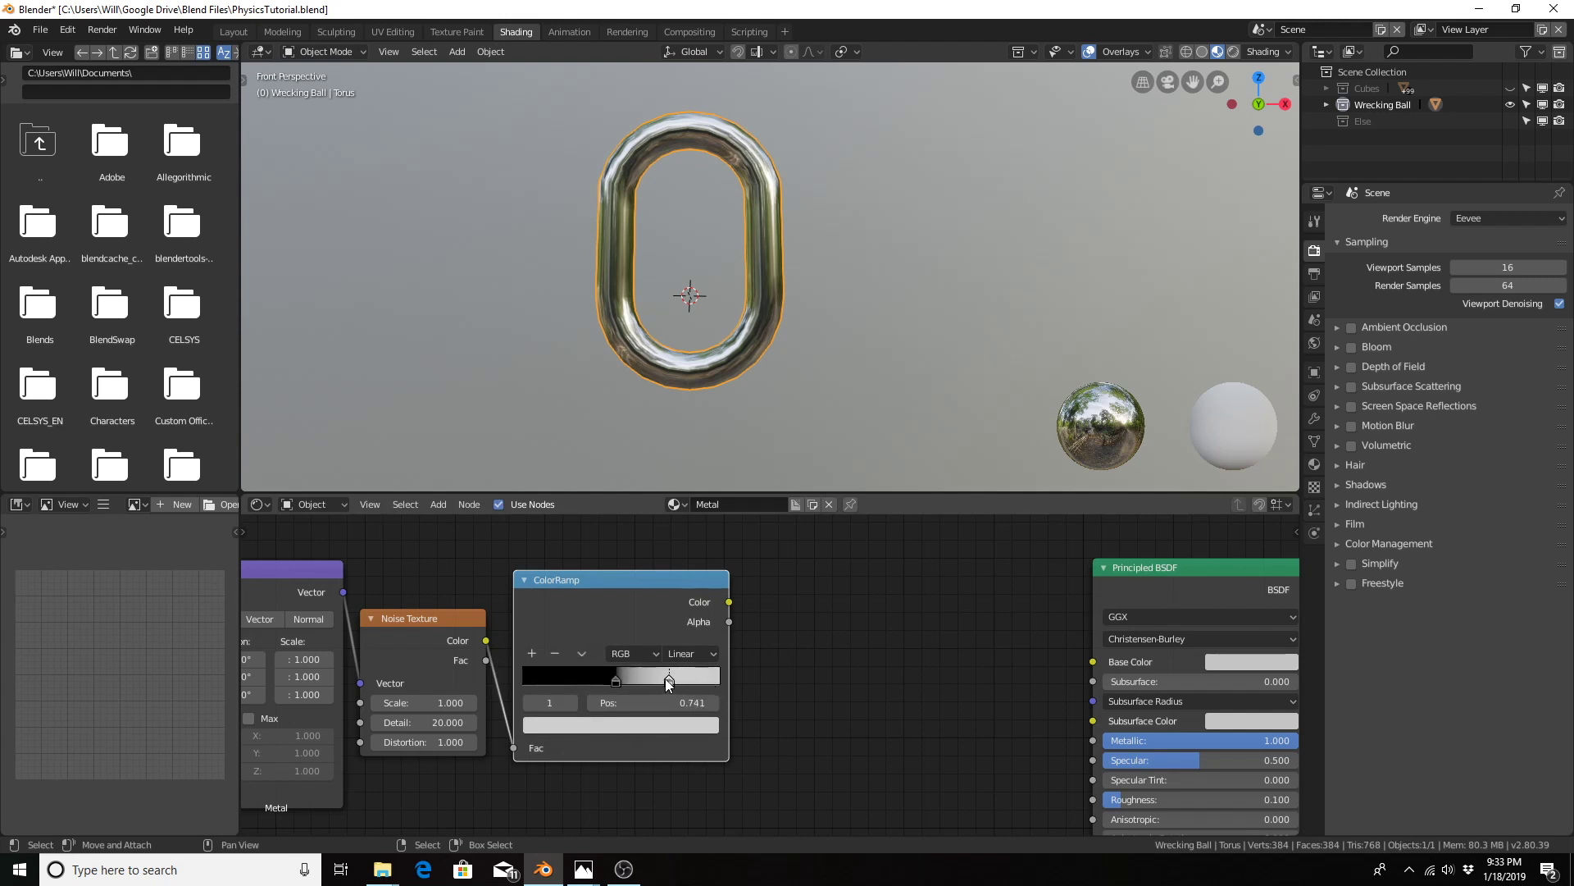
Step: Add a Bump node to the Metal material in the space between the ColorRamp and the Principled BSDF
middle_drag(892, 704, 819, 660)
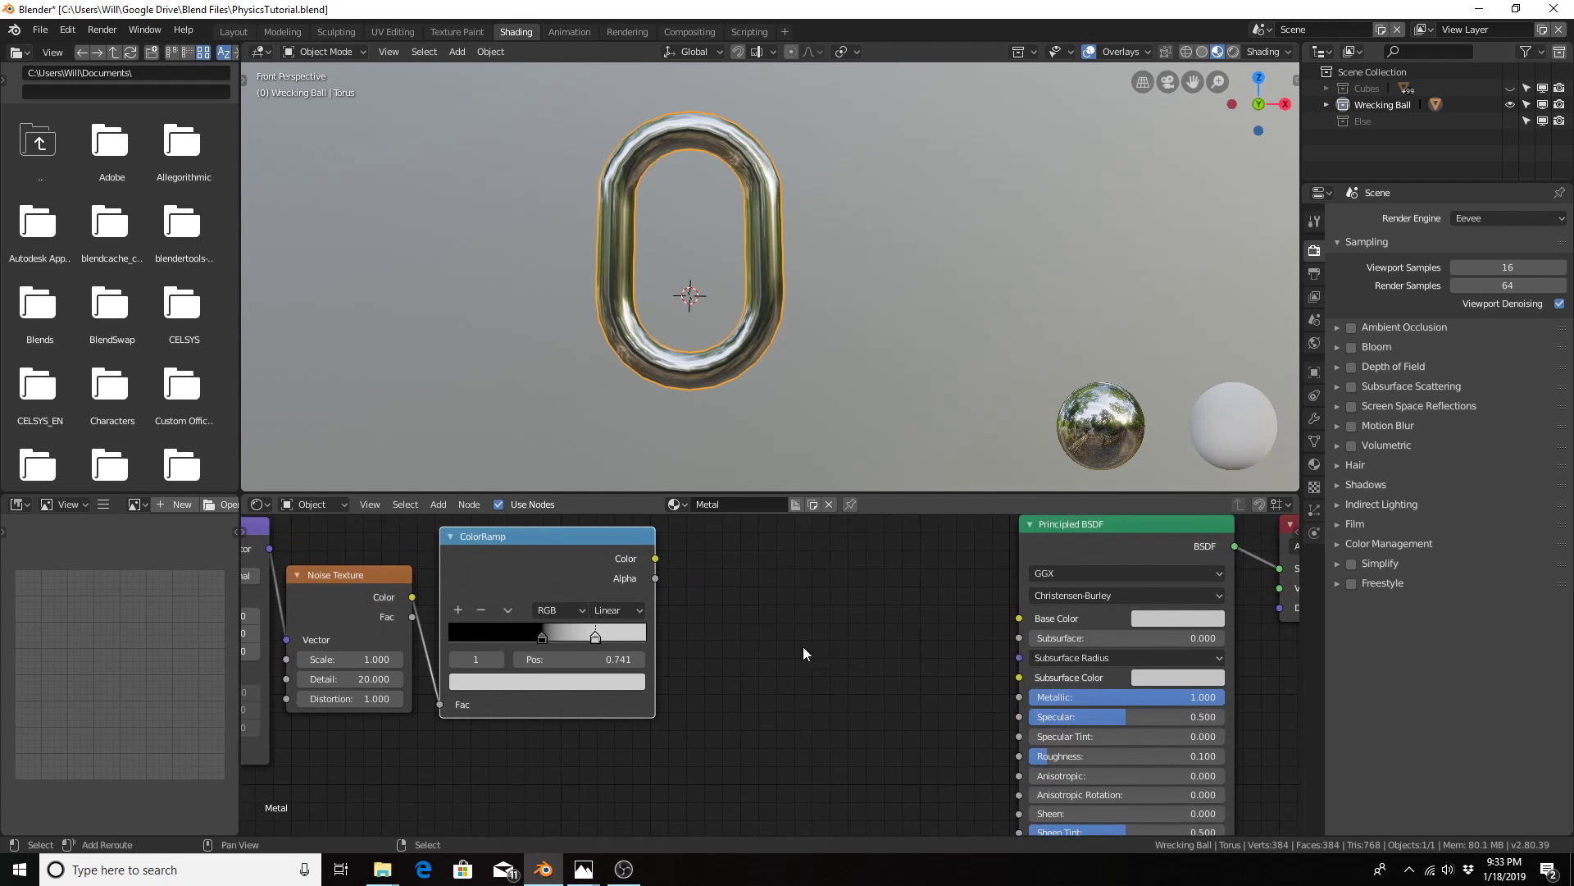
key(shift+a)
mouse_move(803, 648)
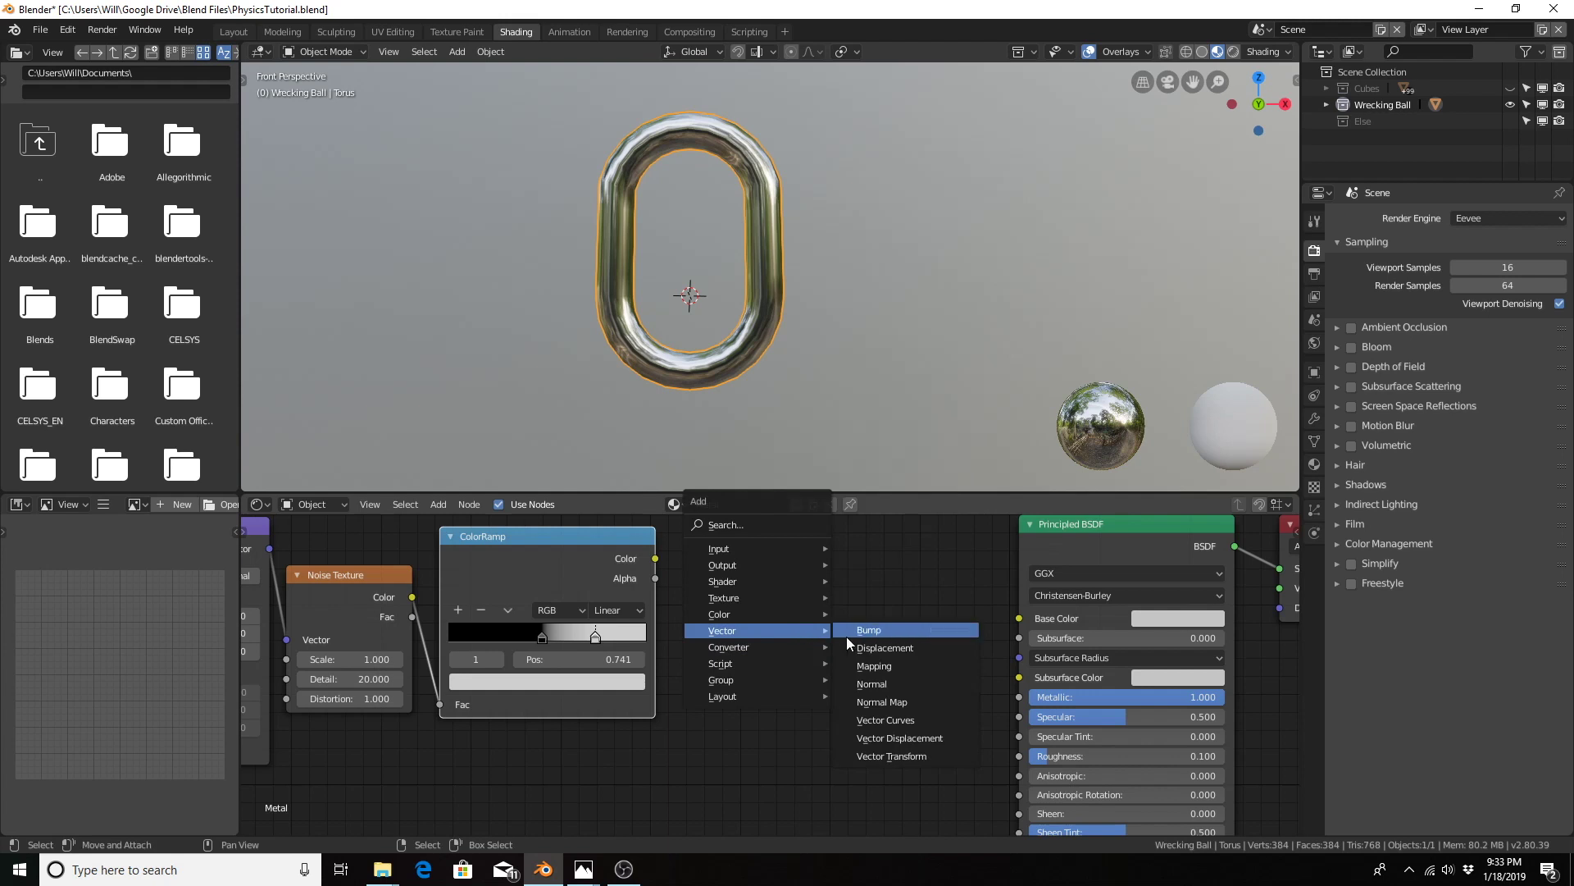
click(876, 641)
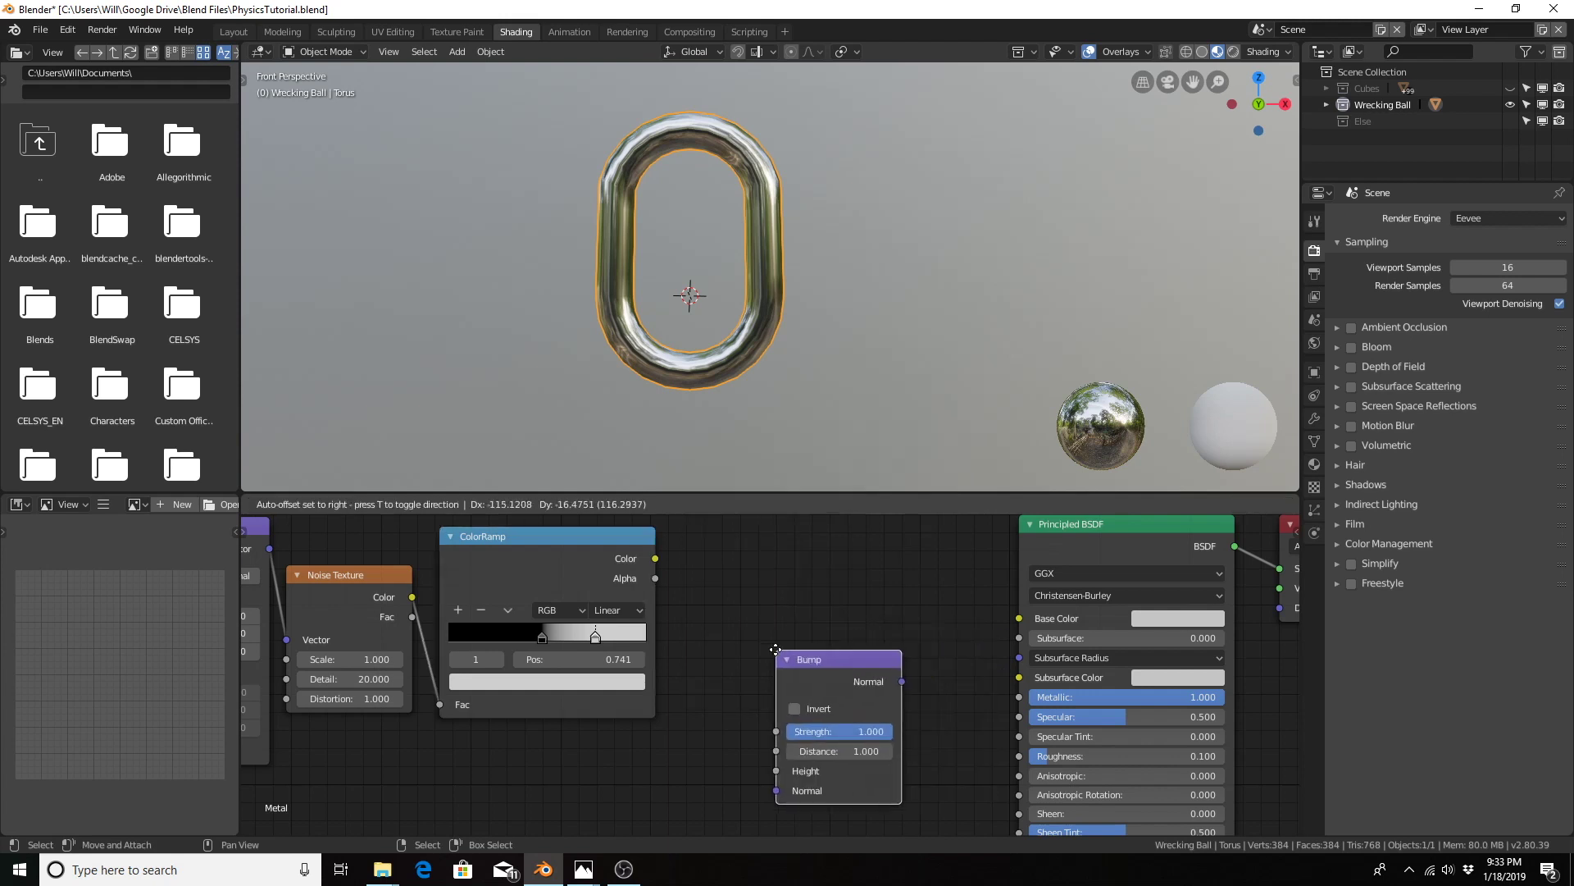
Step: Place the Bump node after the ColorRamp, feeding the ramp's Color into its Height and its Normal into the Principled BSDF's Normal
click(751, 584)
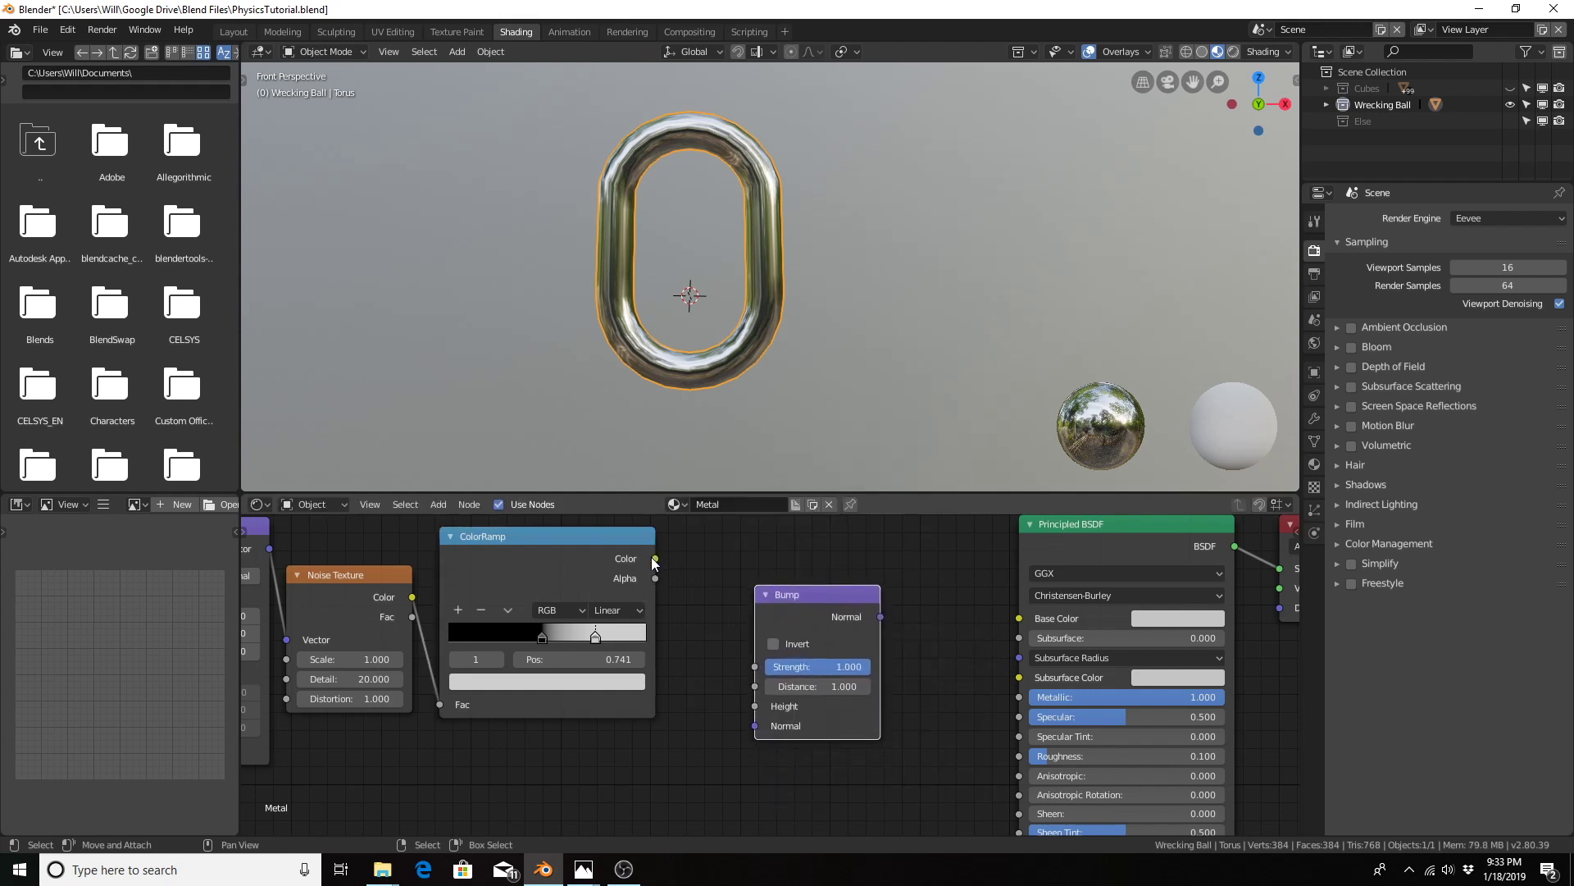
drag(656, 559, 753, 716)
middle_drag(908, 670, 687, 598)
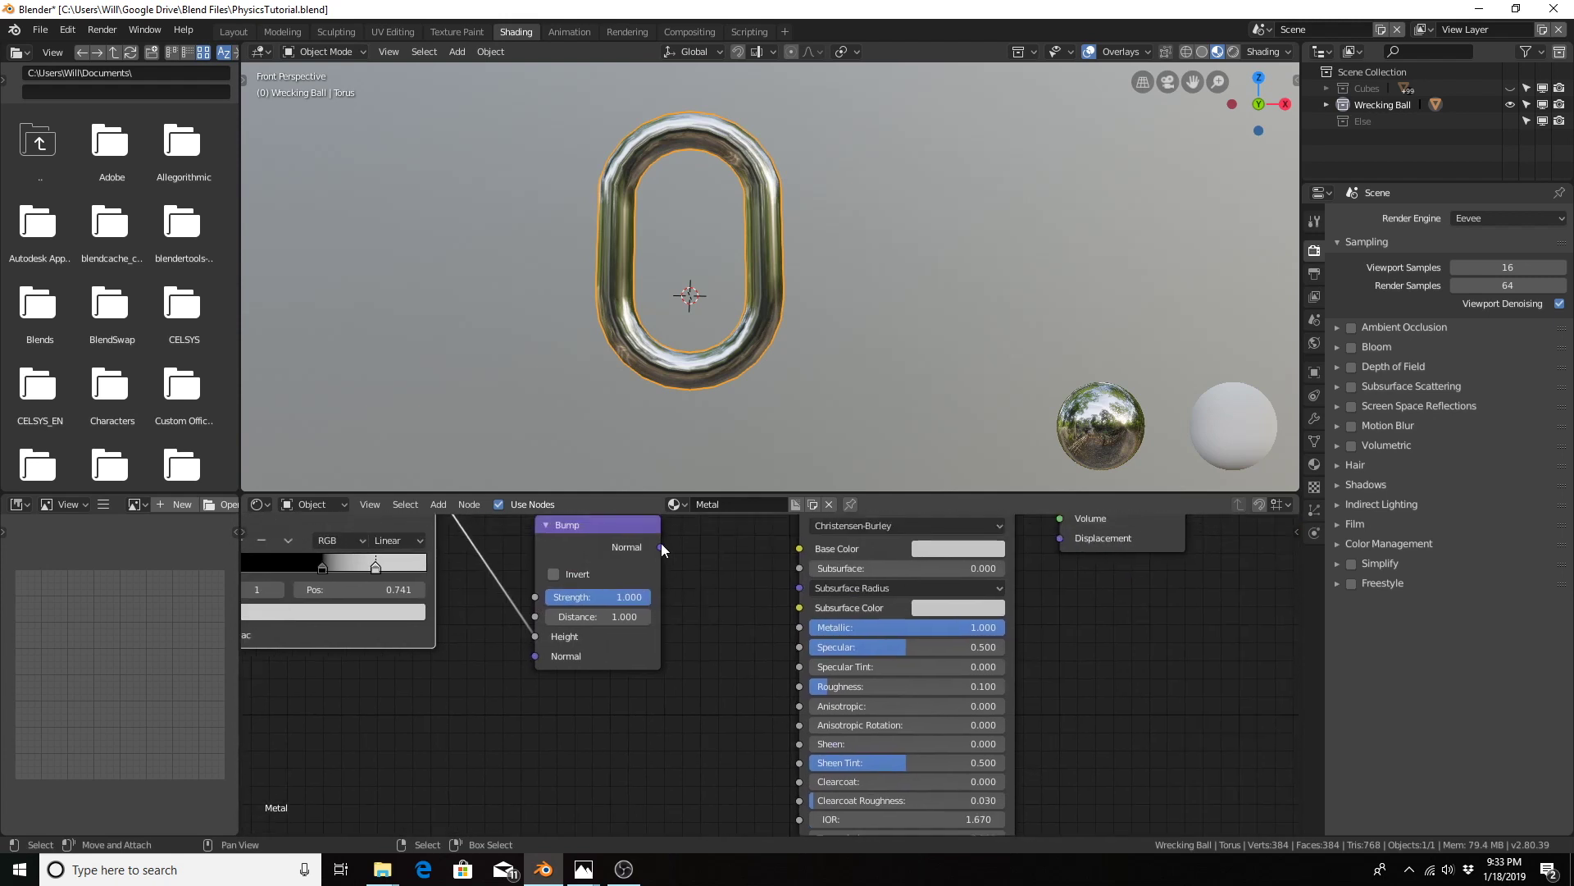
scroll(695, 607, down, 2)
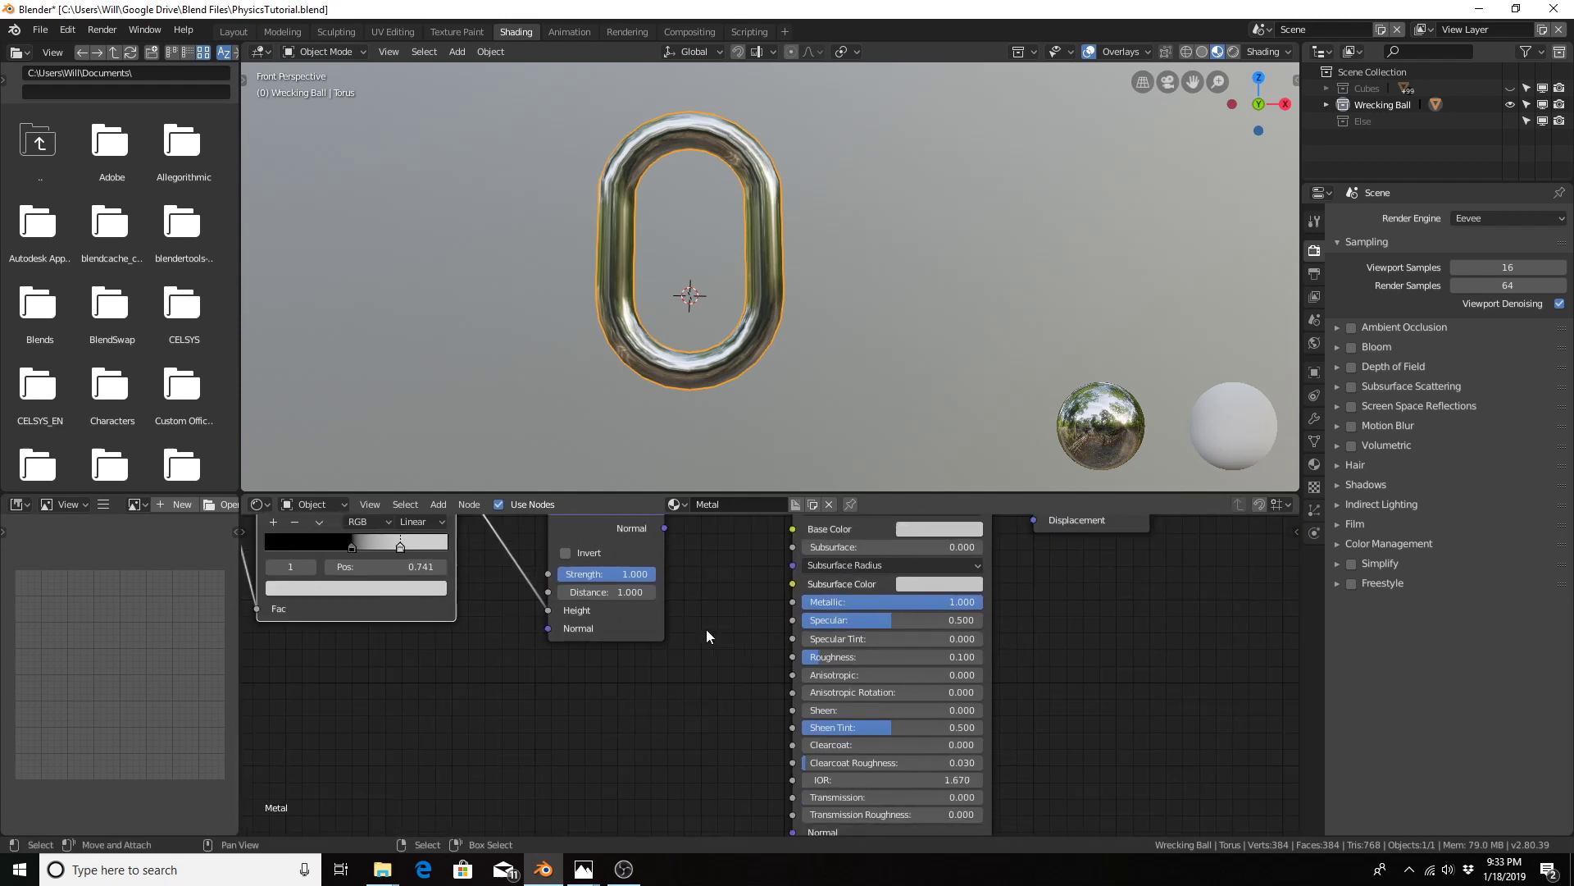
scroll(706, 628, down, 2)
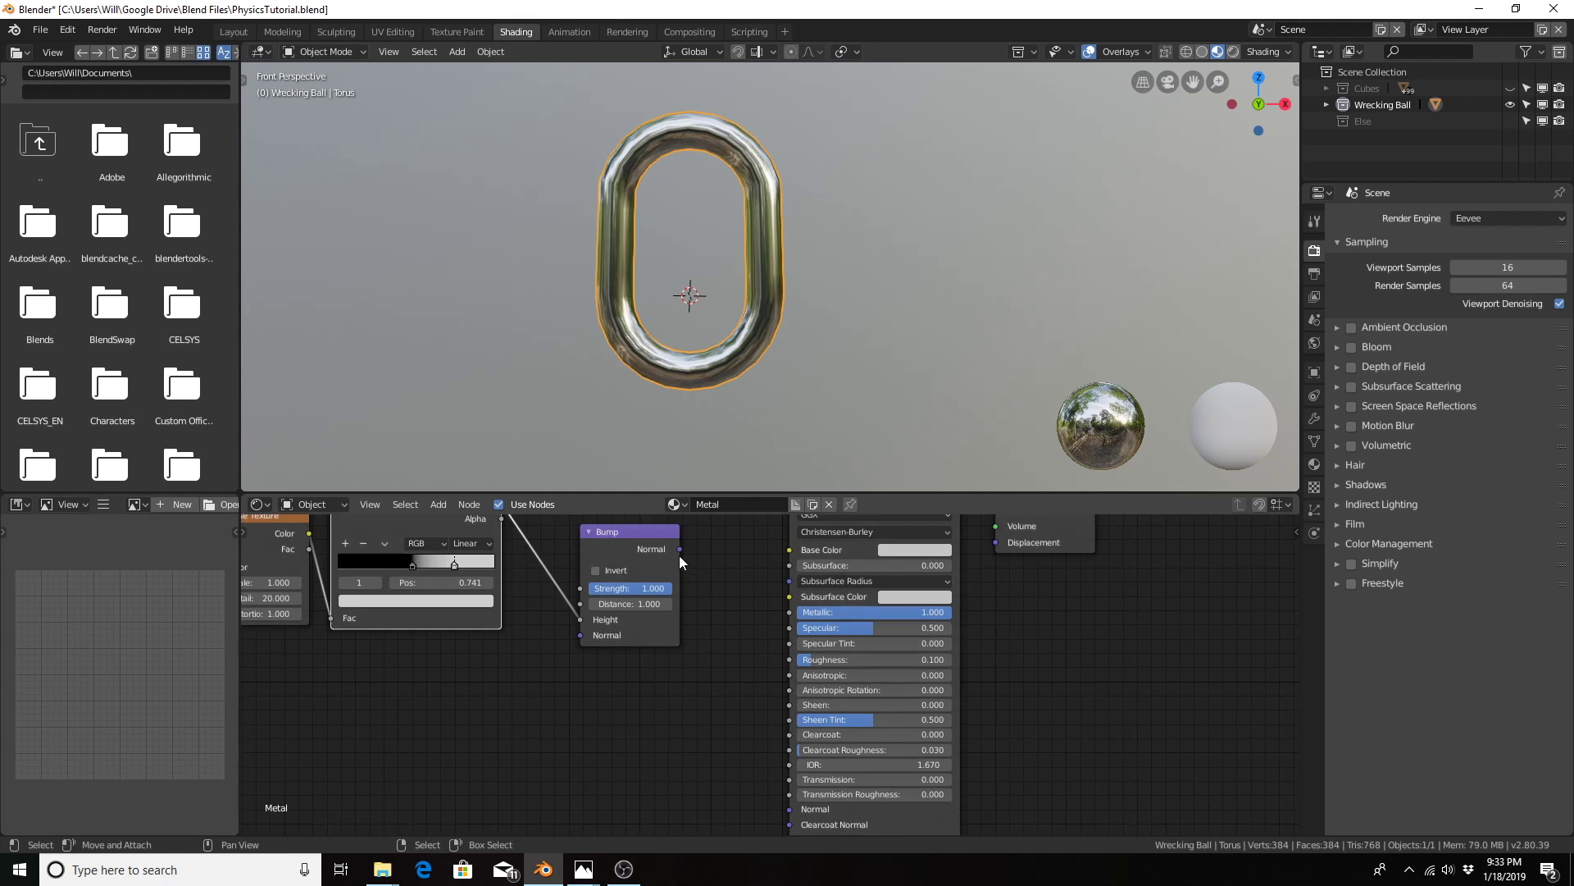
mouse_move(680, 549)
mouse_down()
mouse_move(775, 829)
mouse_move(789, 809)
mouse_up()
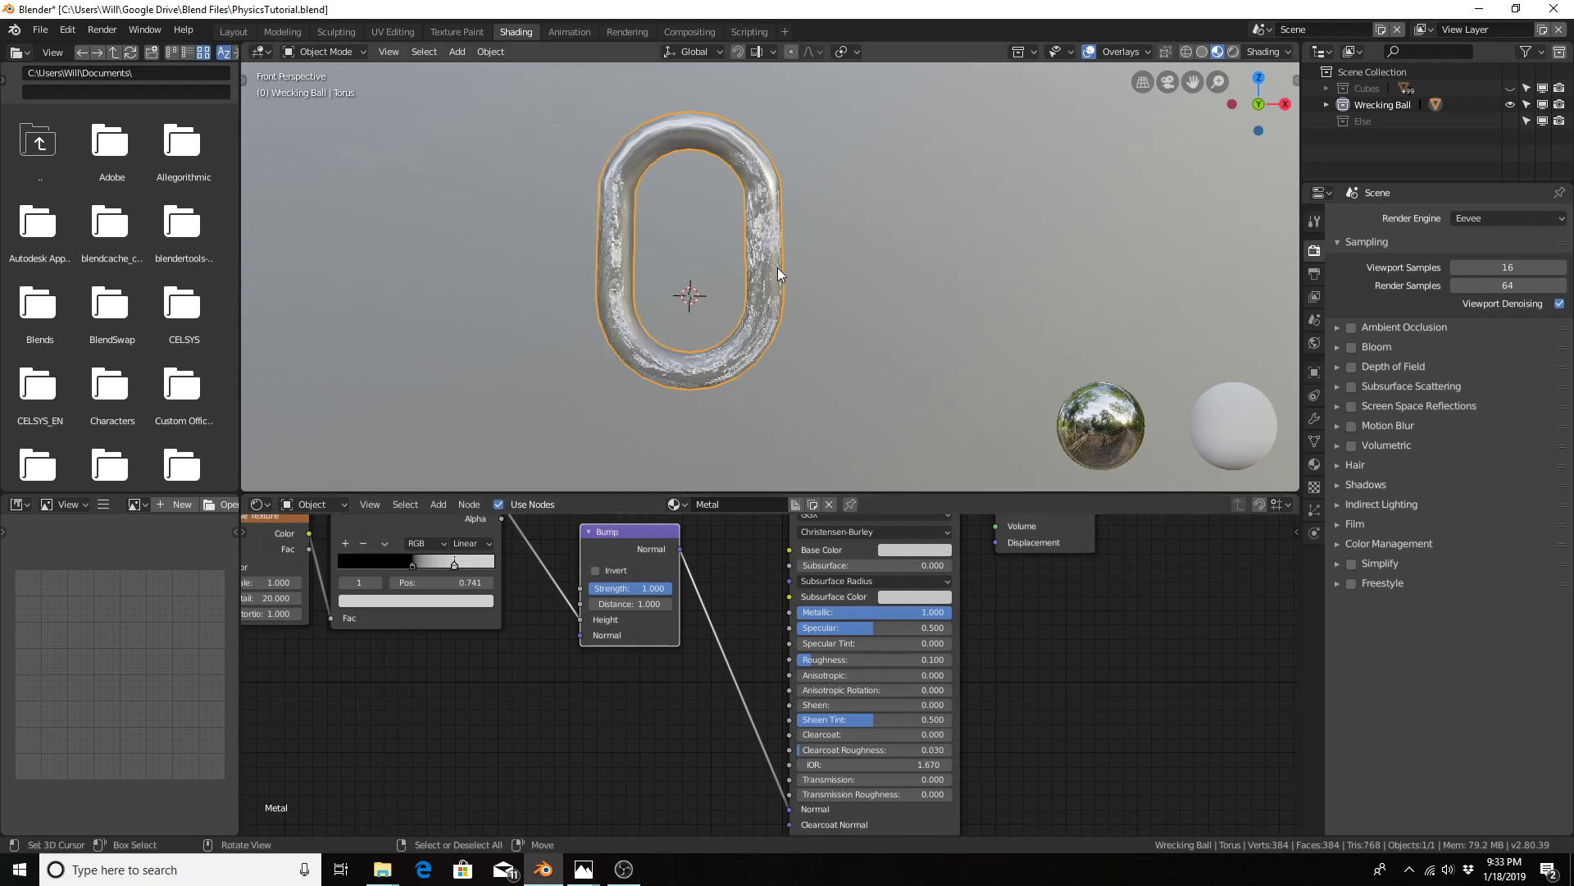
middle_drag(777, 267, 663, 246)
scroll(761, 292, up, 5)
scroll(758, 277, down, 1)
scroll(765, 303, down, 3)
scroll(715, 279, down, 2)
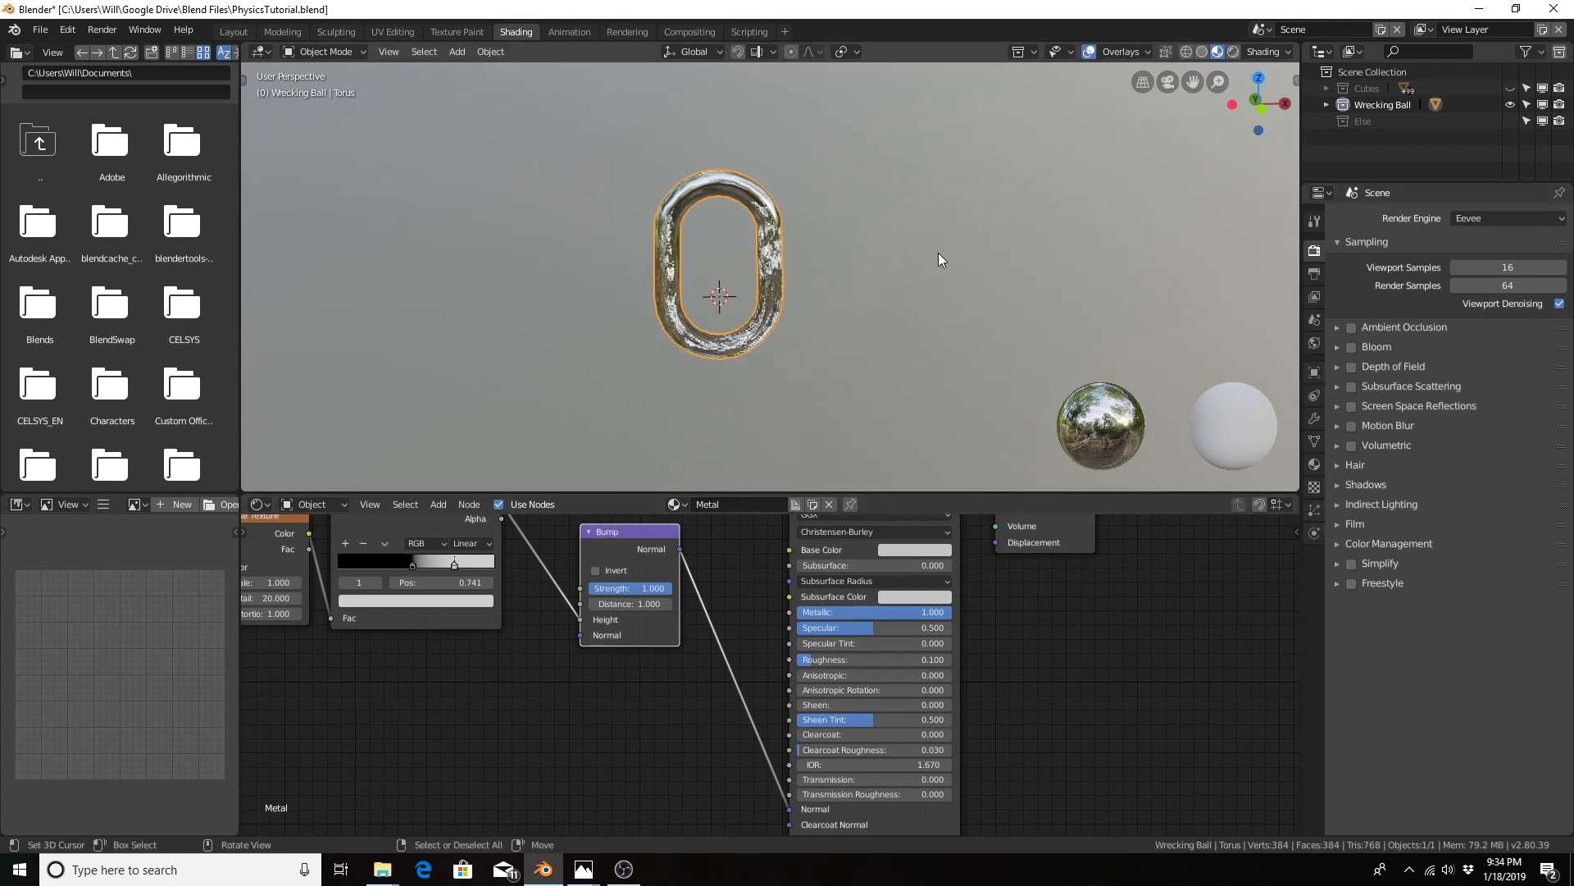
Step: In the Layout workspace, duplicate the chain link and move the copy about 2.47 m up along the global Z axis
click(233, 31)
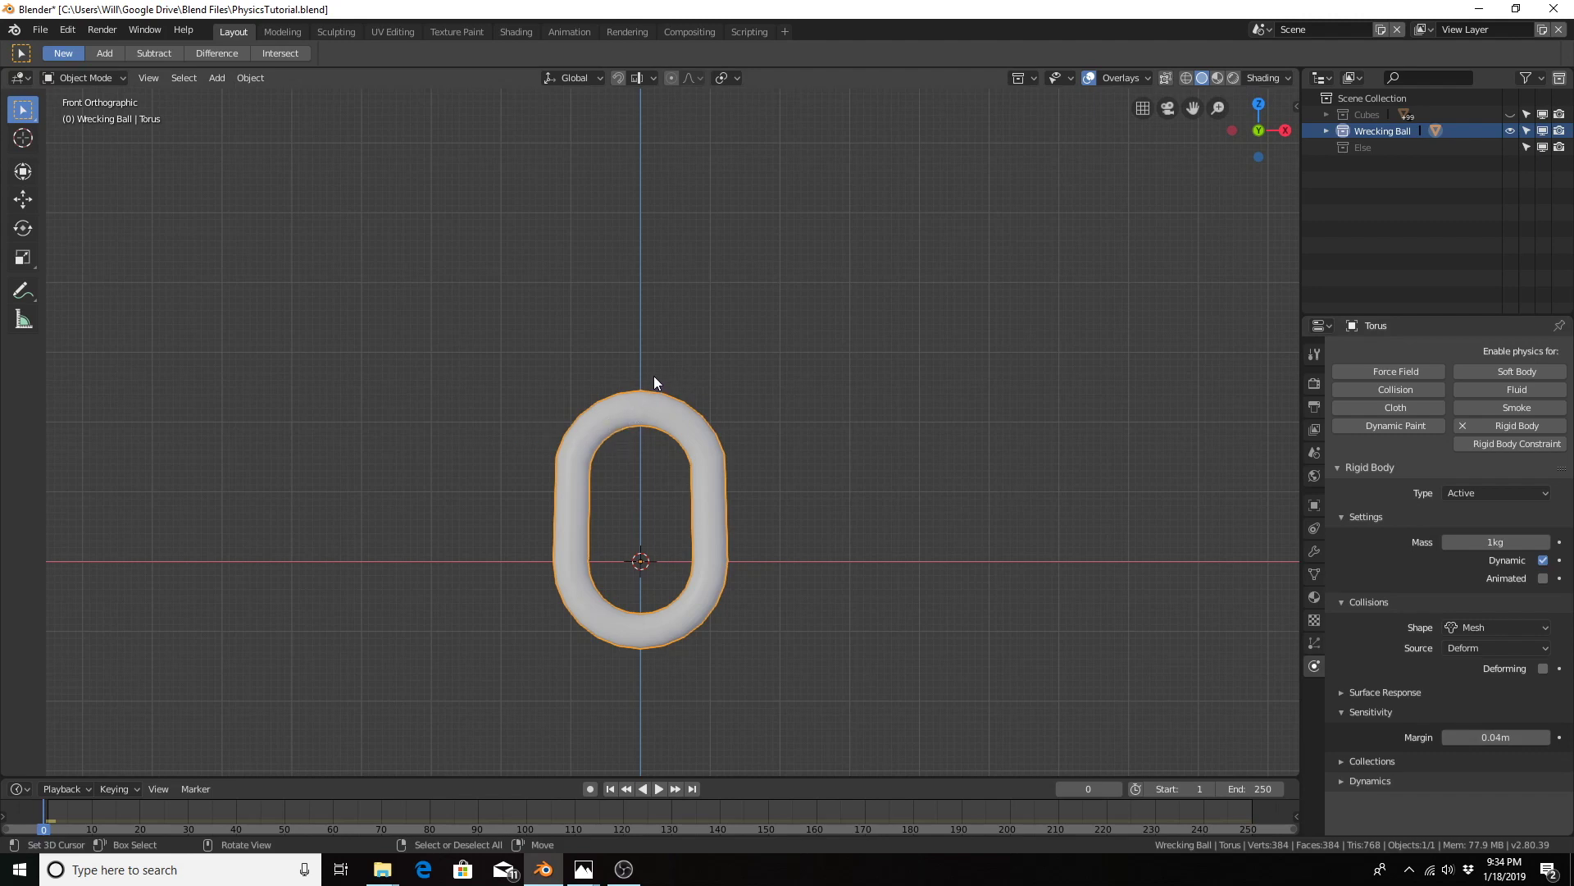
key(shift+d)
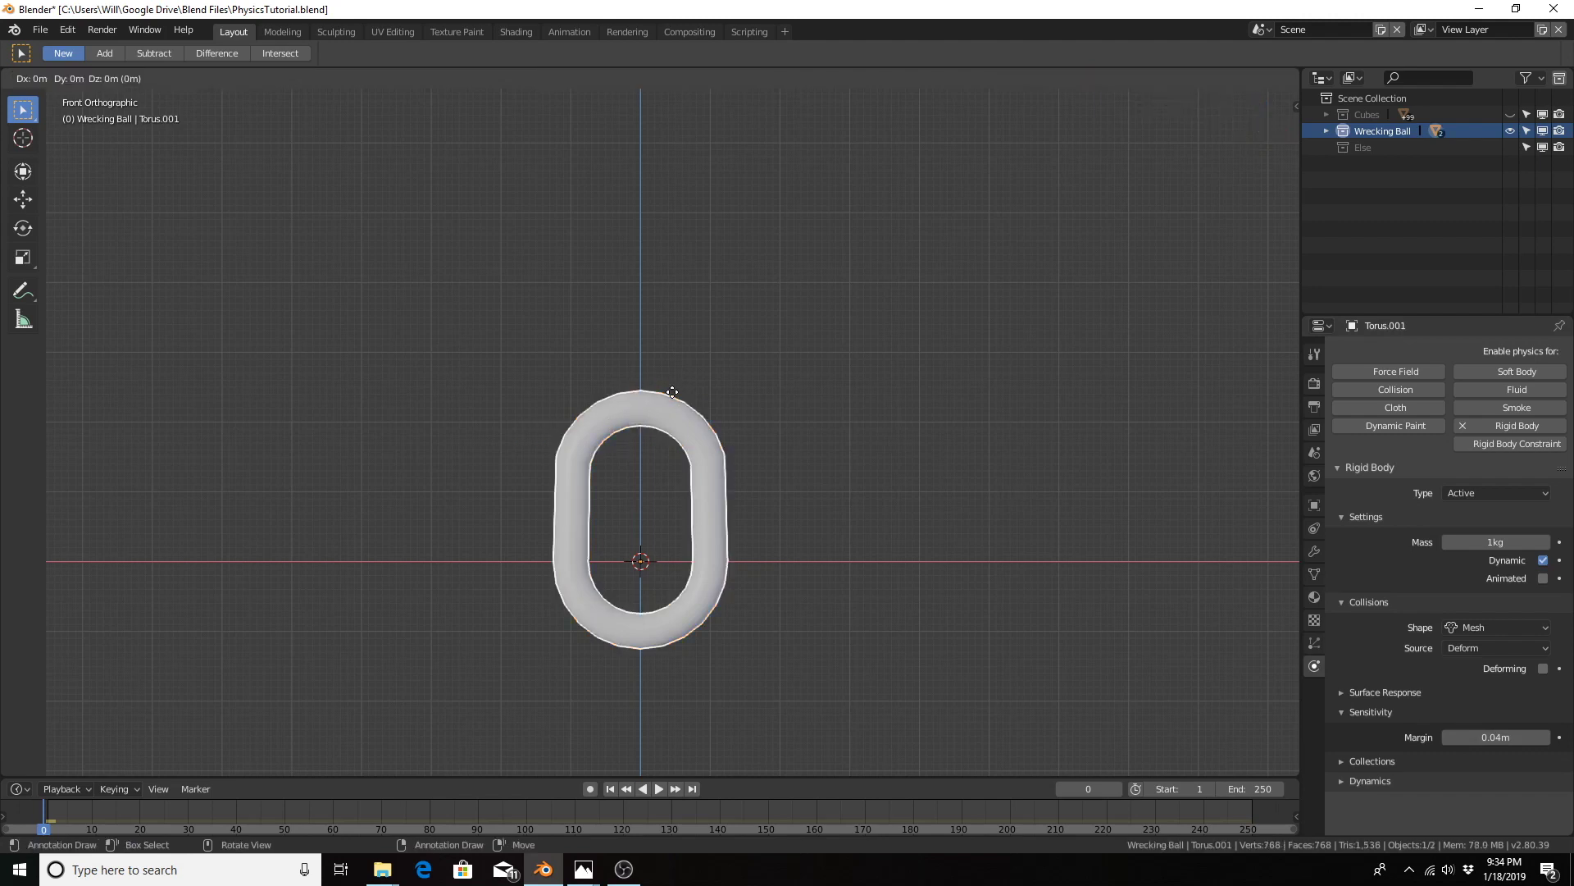
key(z)
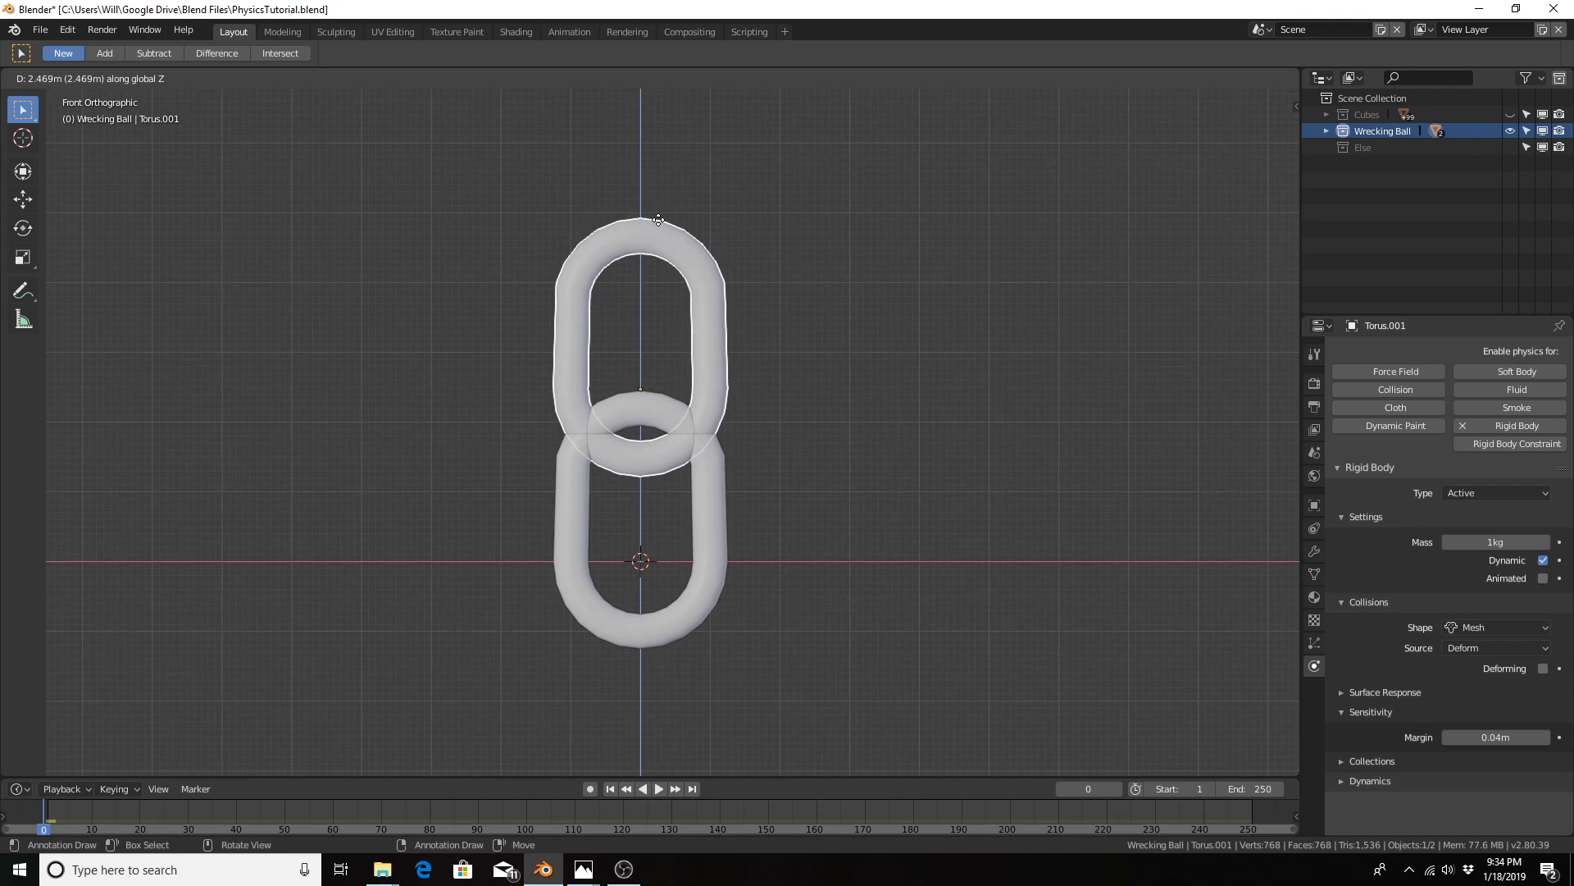
click(658, 221)
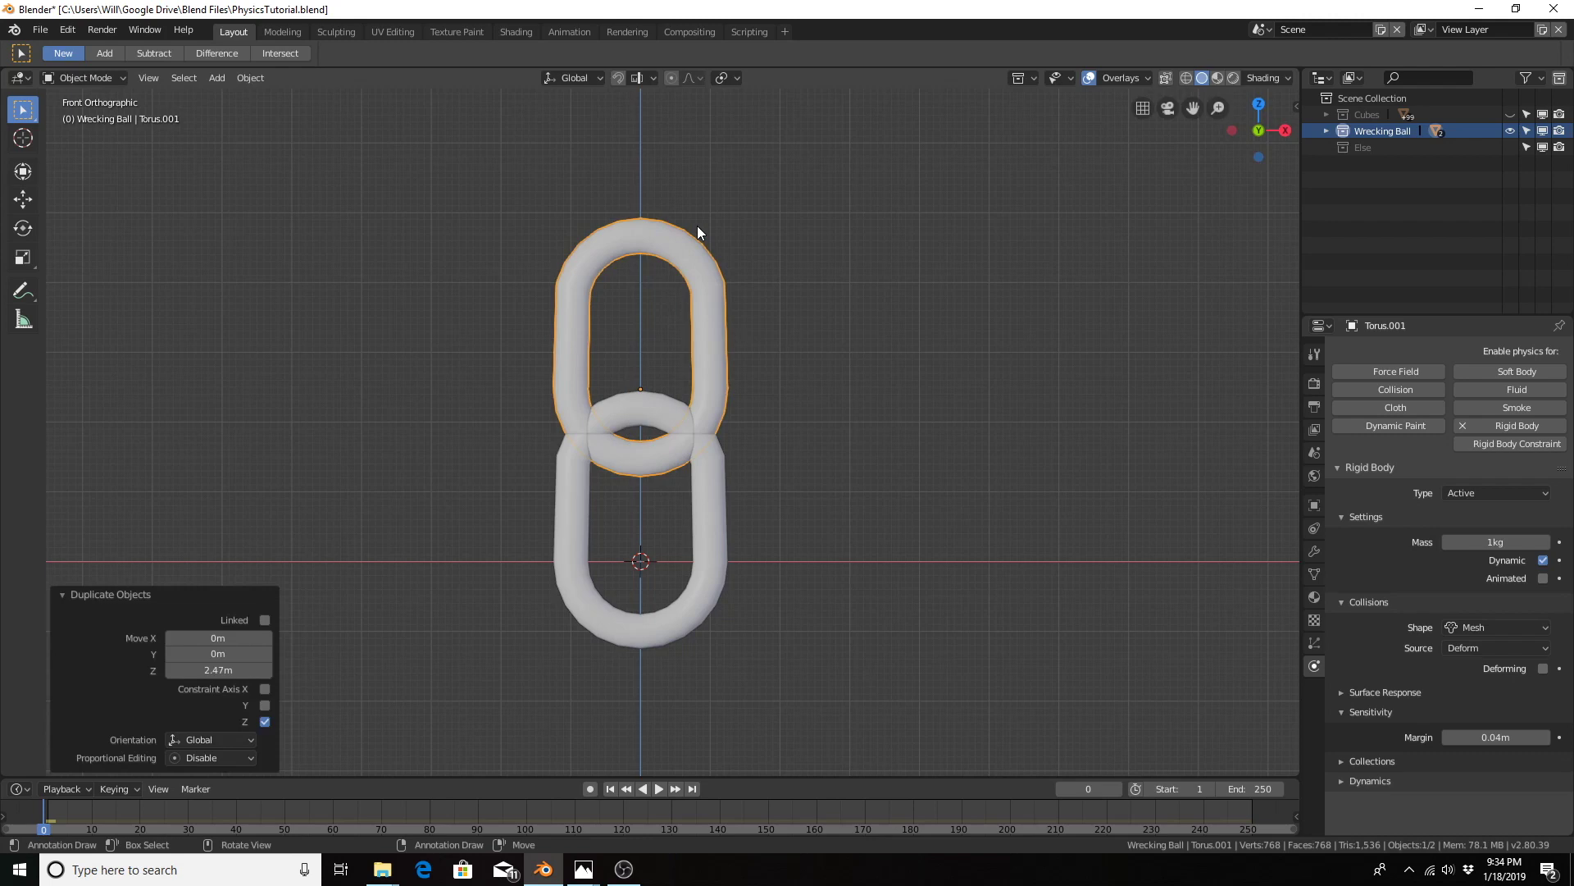
Step: Rotate the duplicated upper link 90° about the global Z axis so it interlocks with the lower link
key(r)
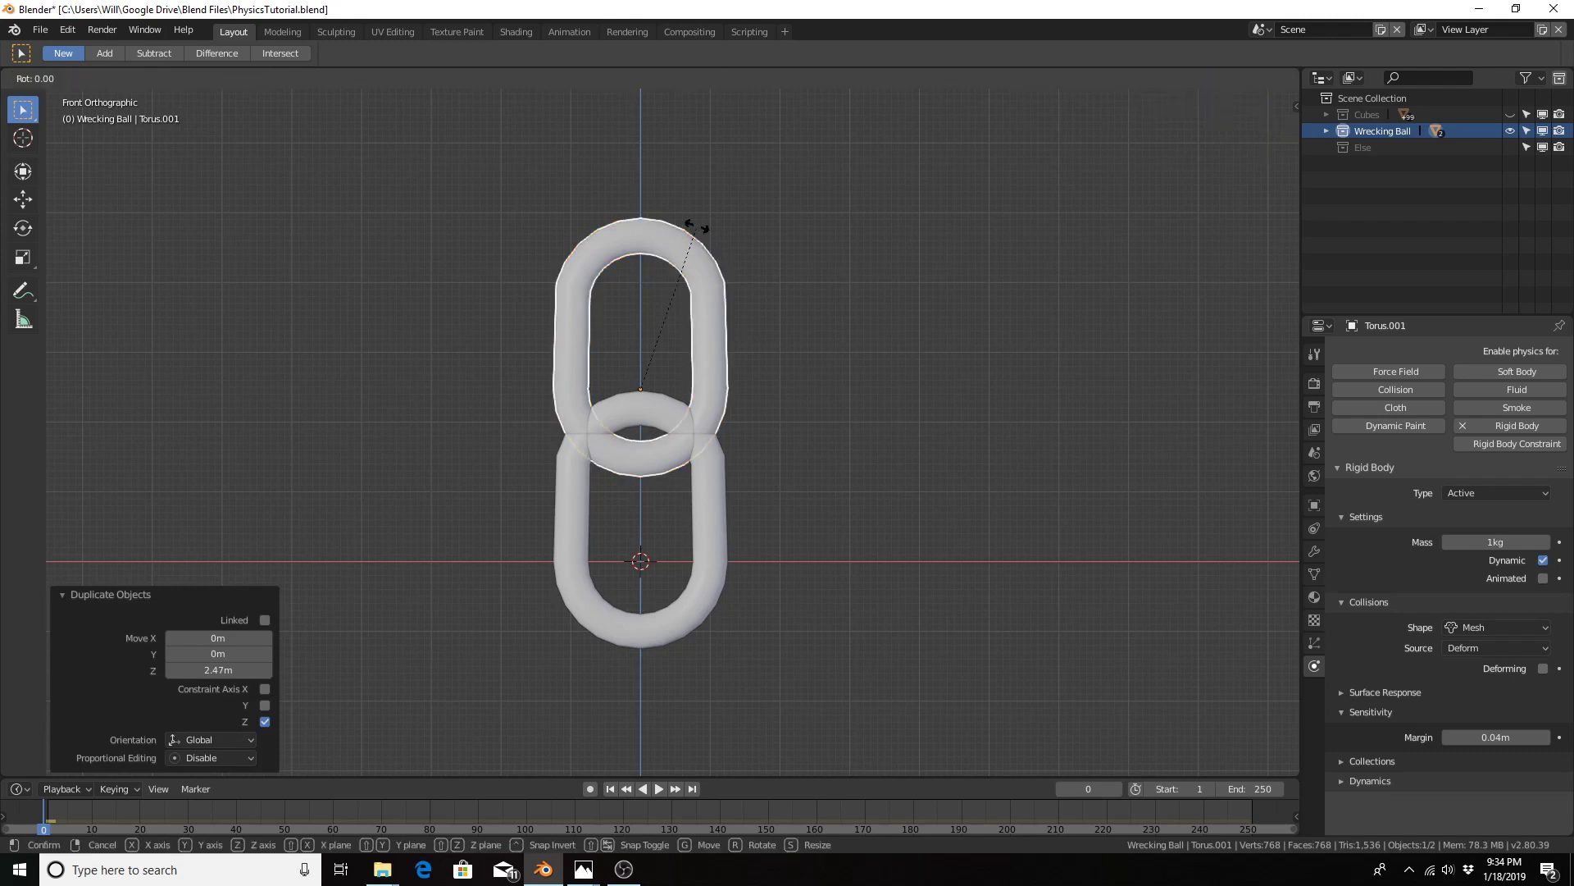
text(z)
text(90)
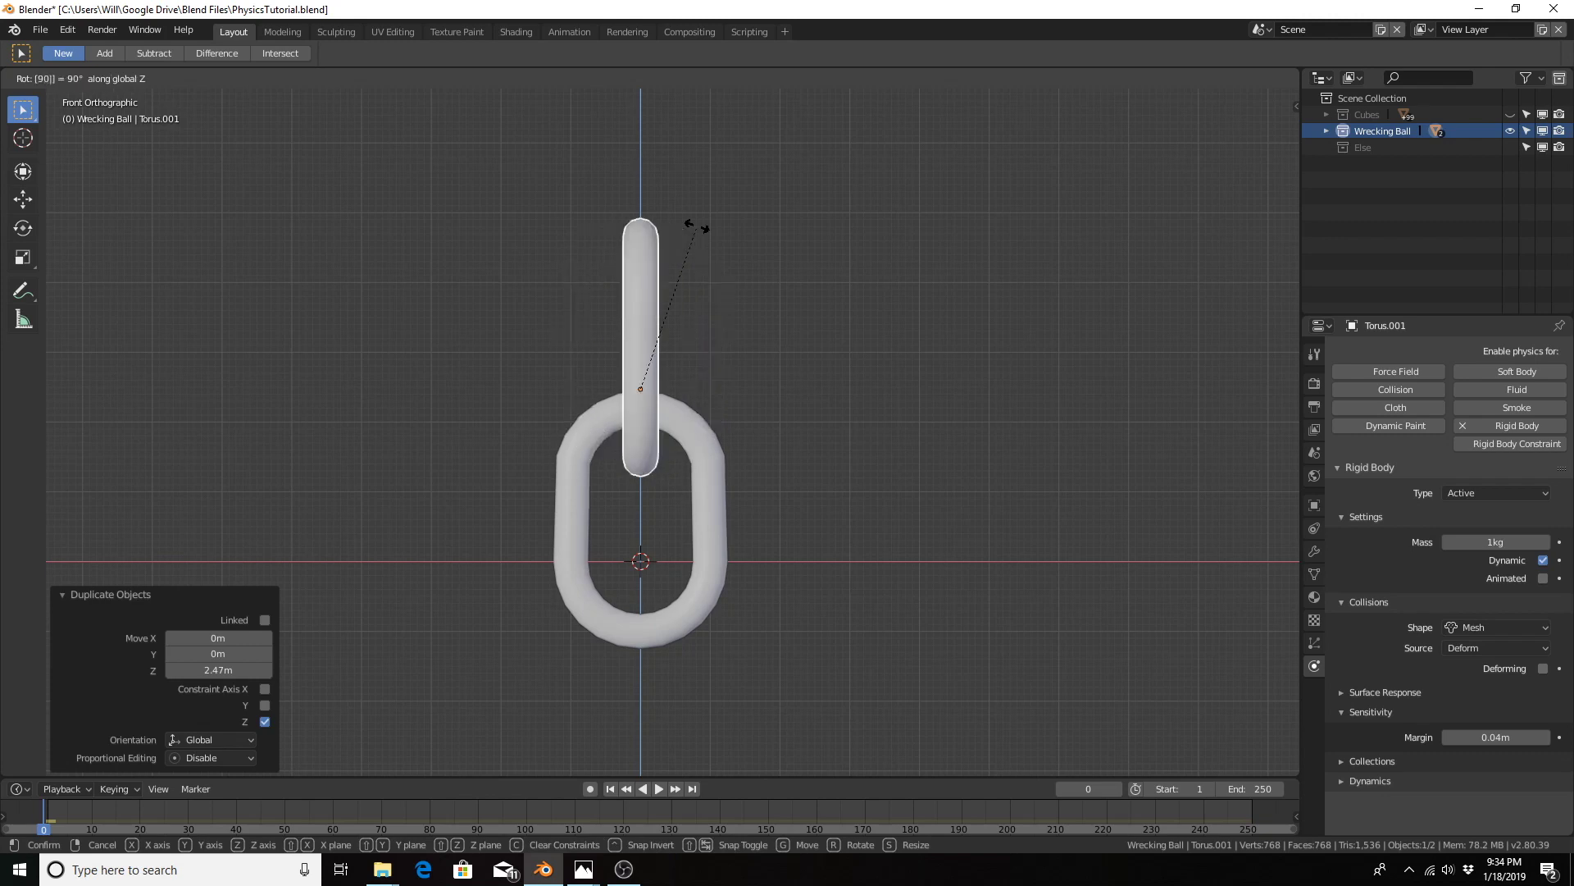
key(Return)
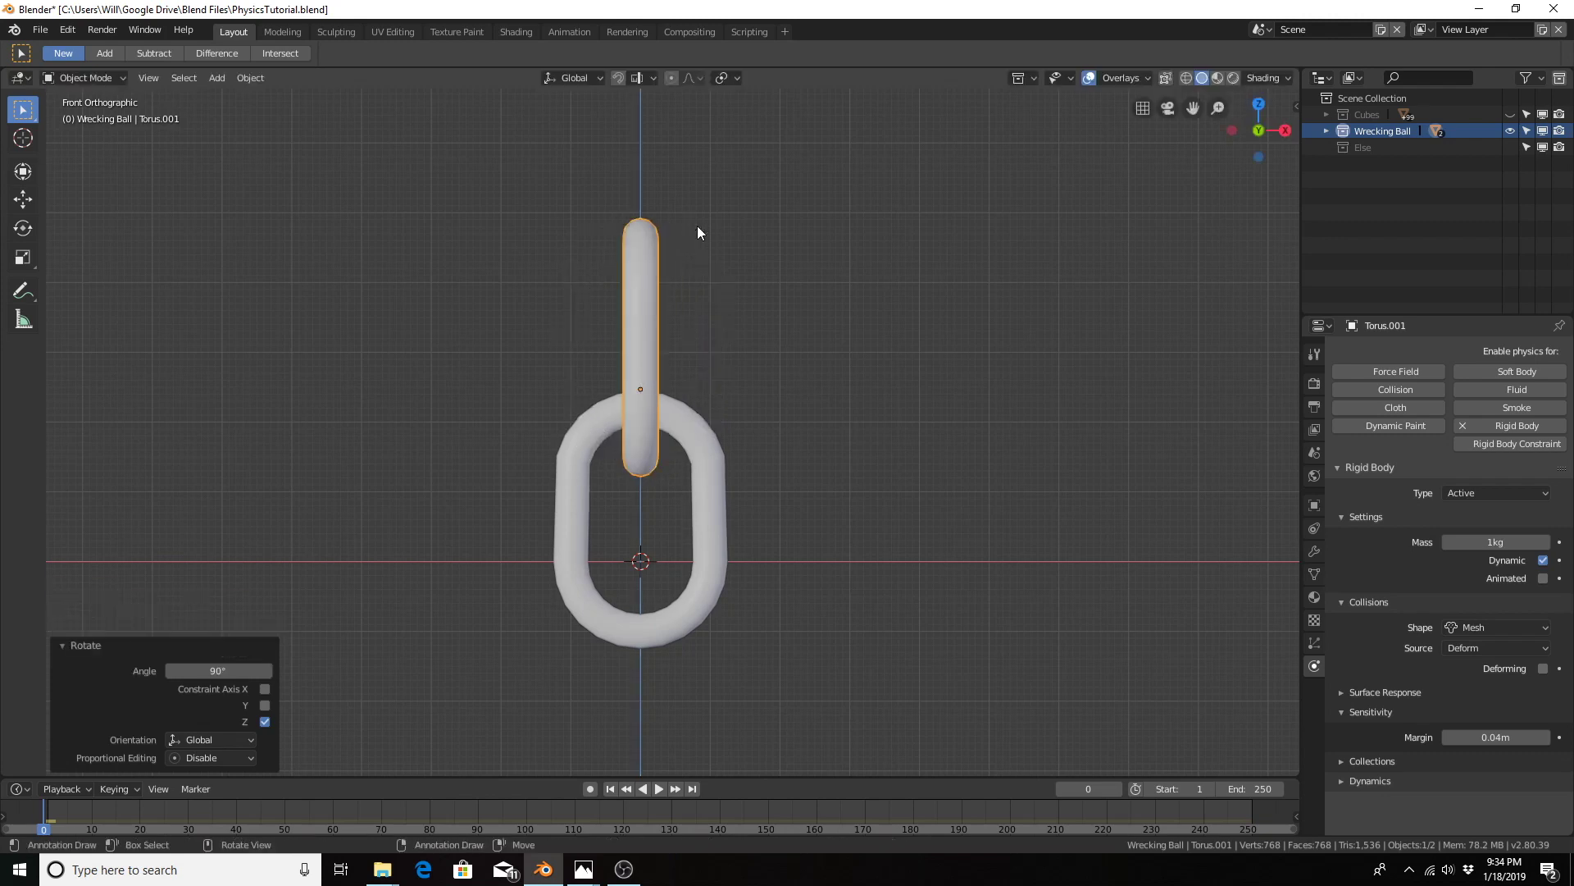
middle_drag(643, 371, 443, 348)
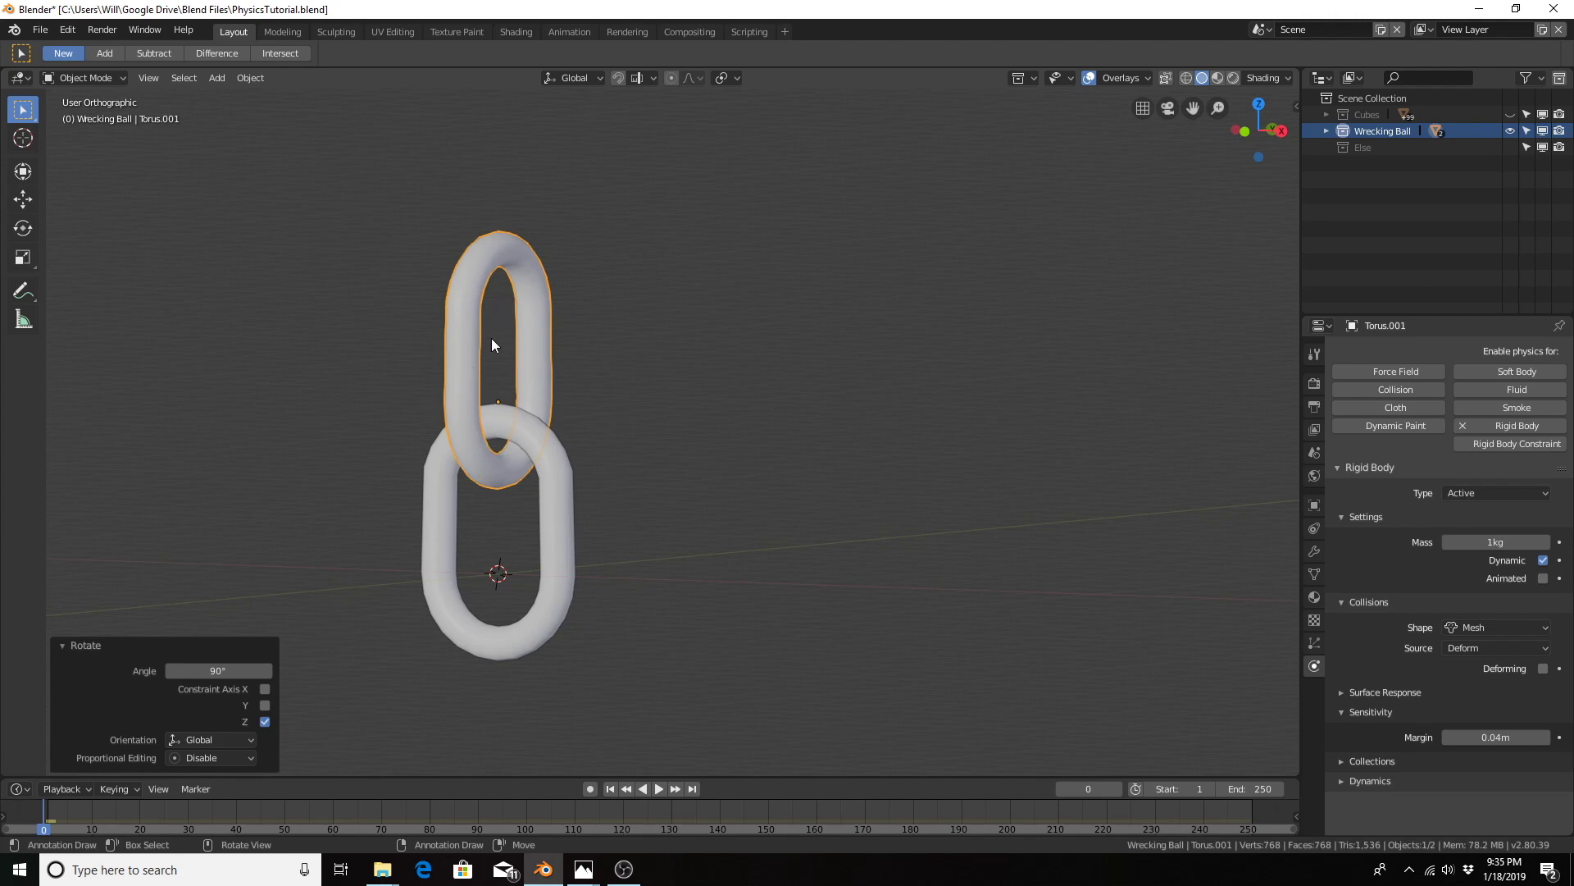
middle_drag(530, 458, 592, 411)
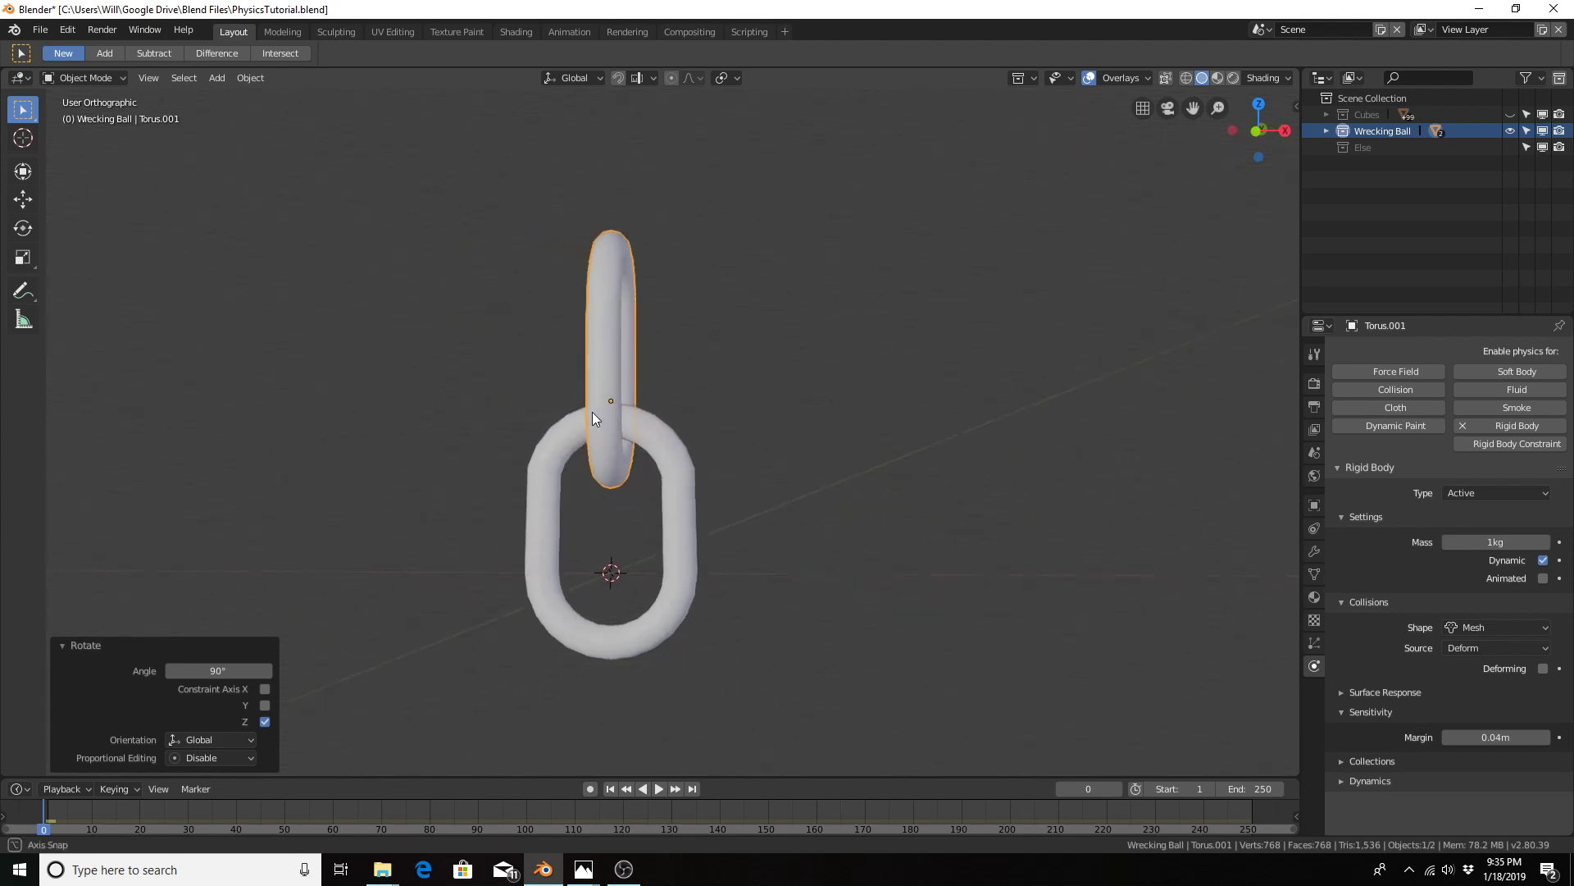
key(KP_1)
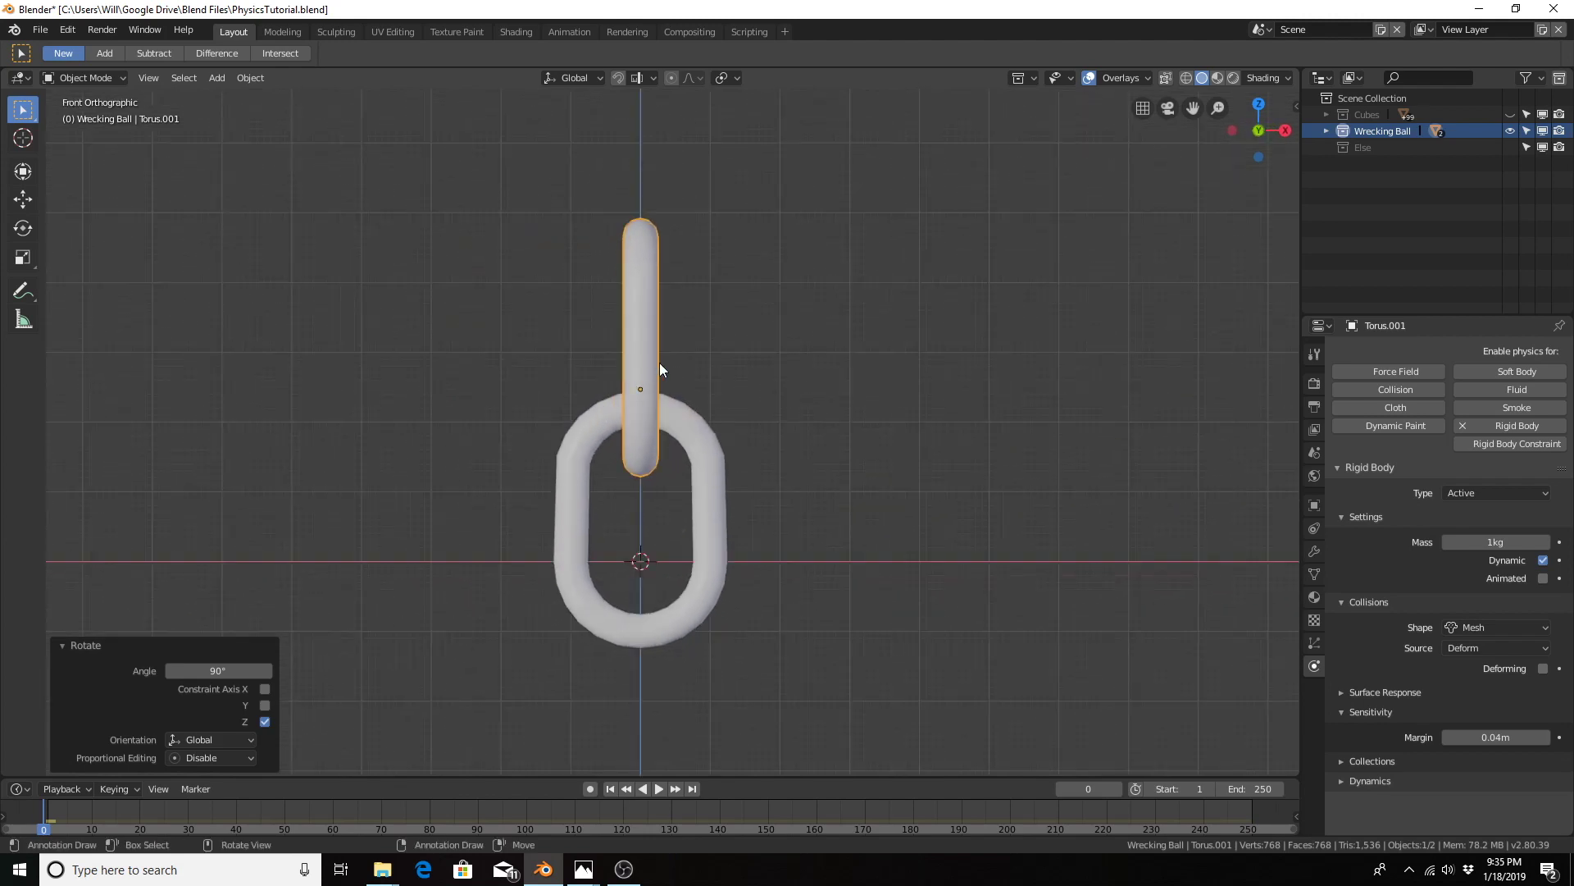
Step: Duplicate both chain links together and move the copies about 4.93 m up along Z to continue the chain
shift+middle_drag(748, 334, 727, 424)
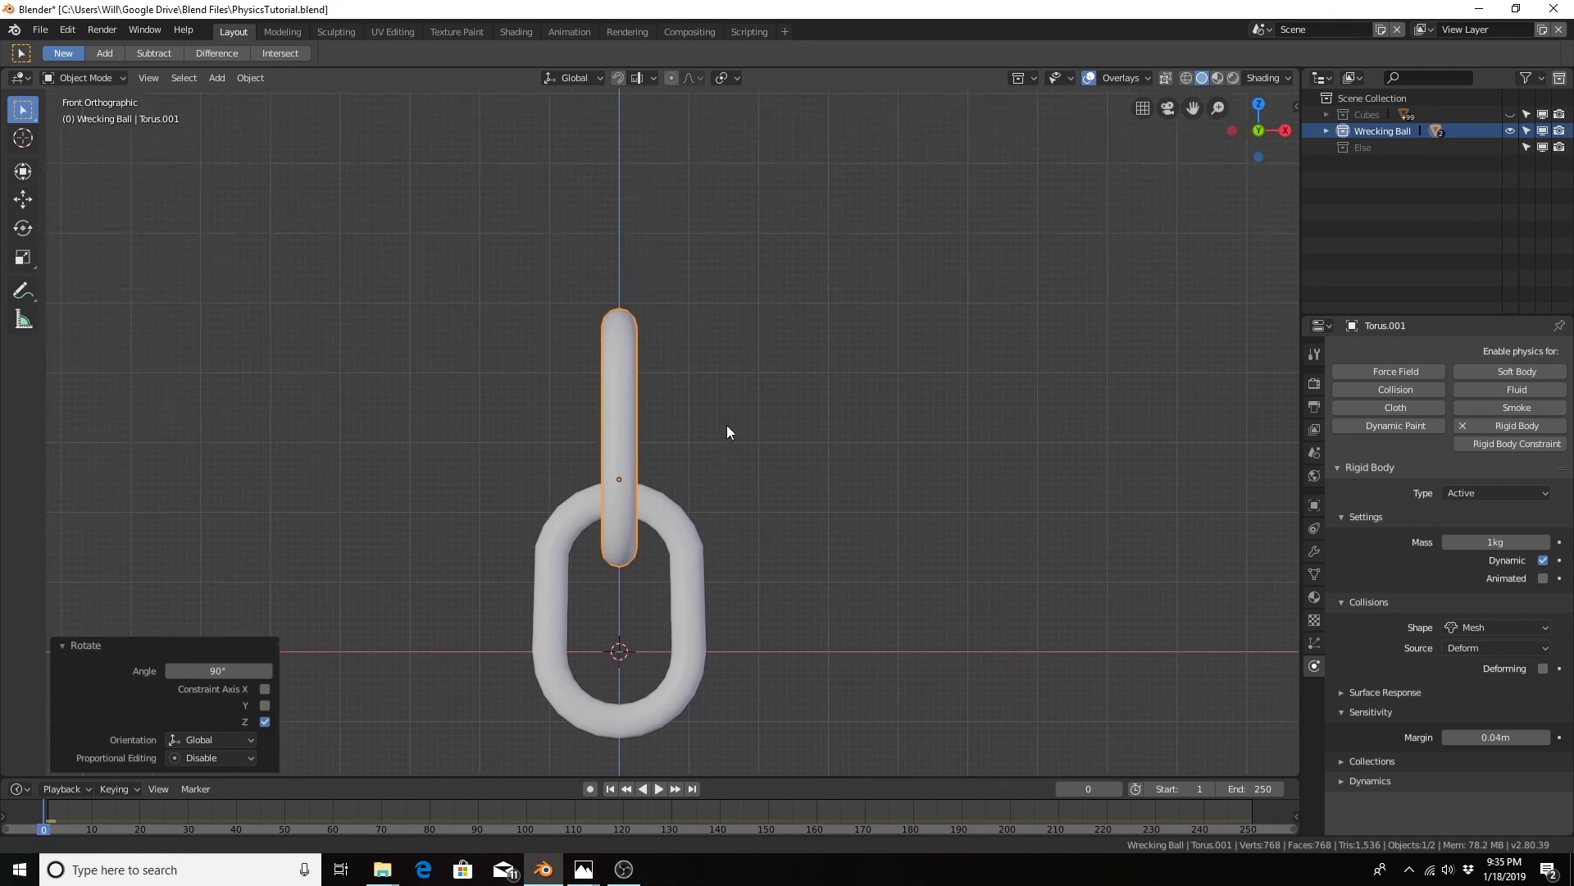
shift+click(687, 545)
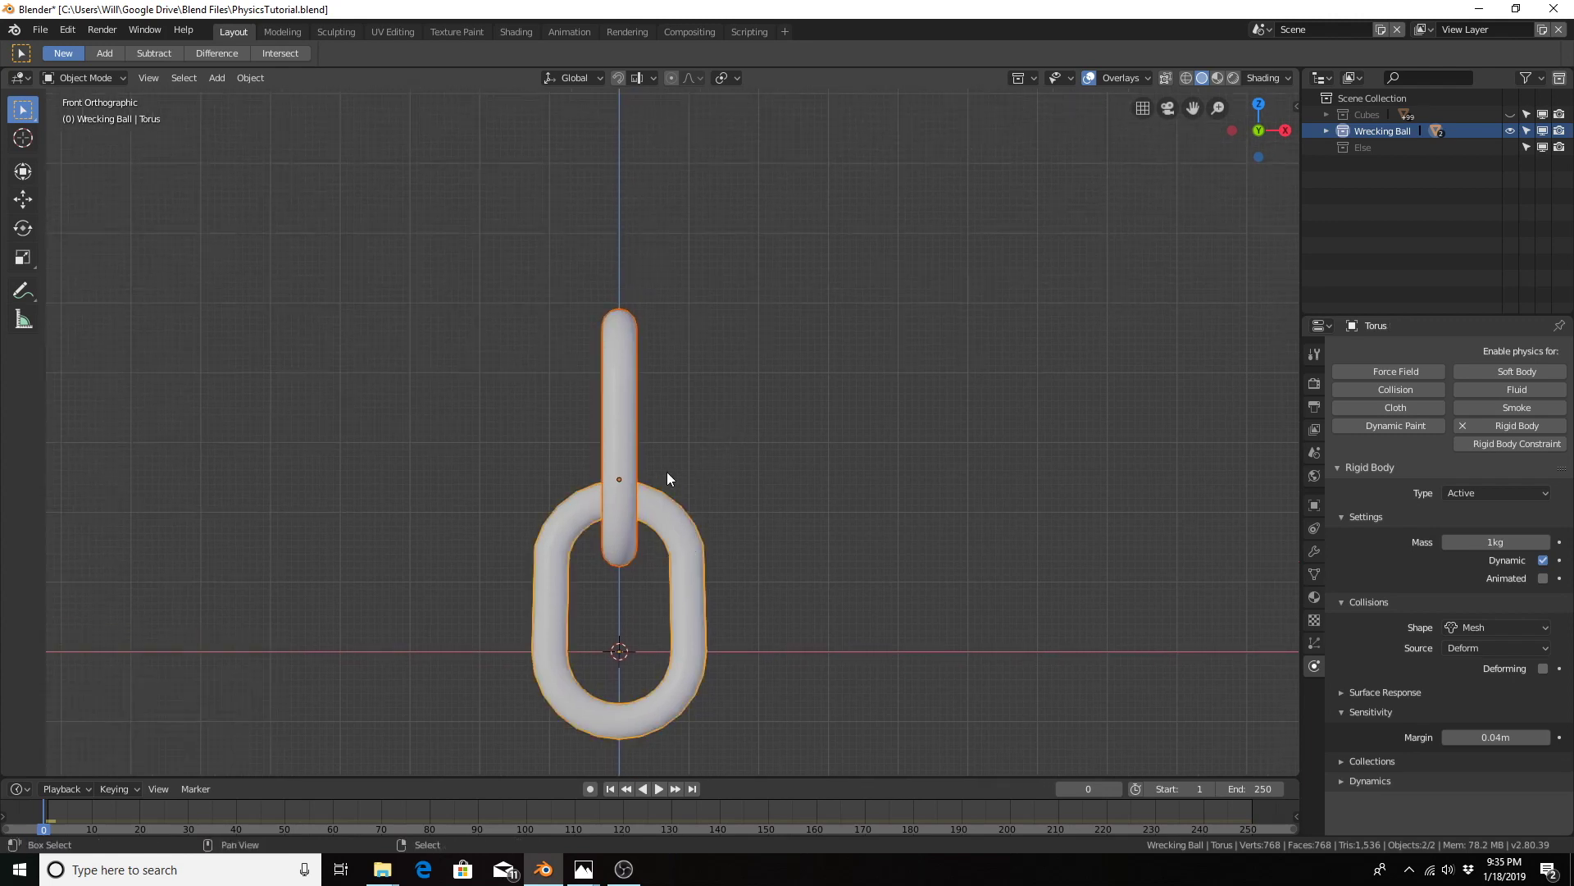
key(shift+d)
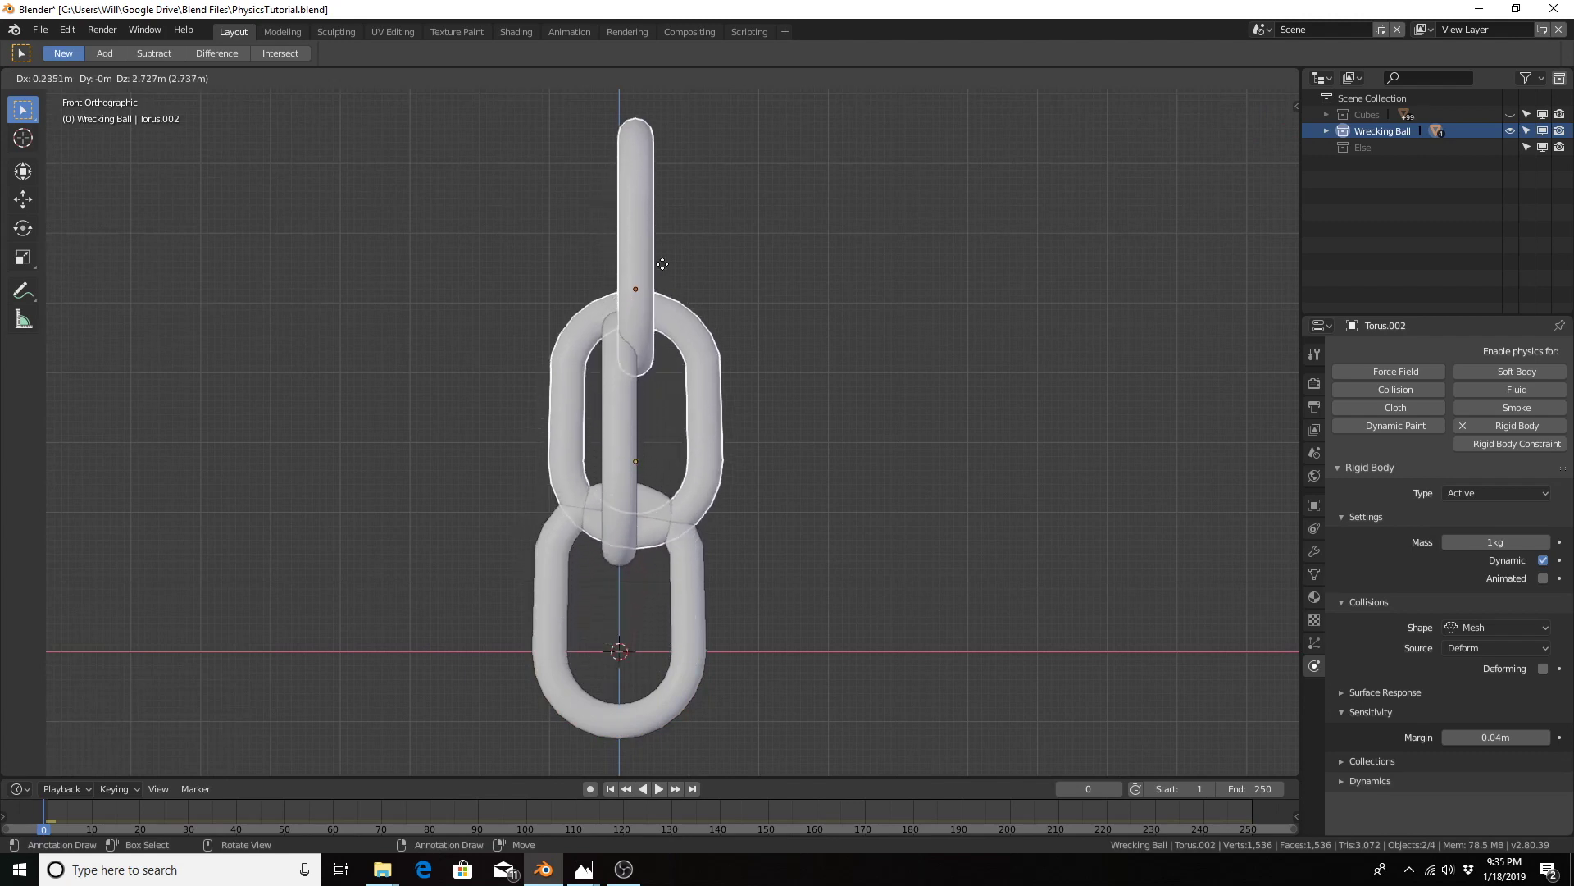
key(z)
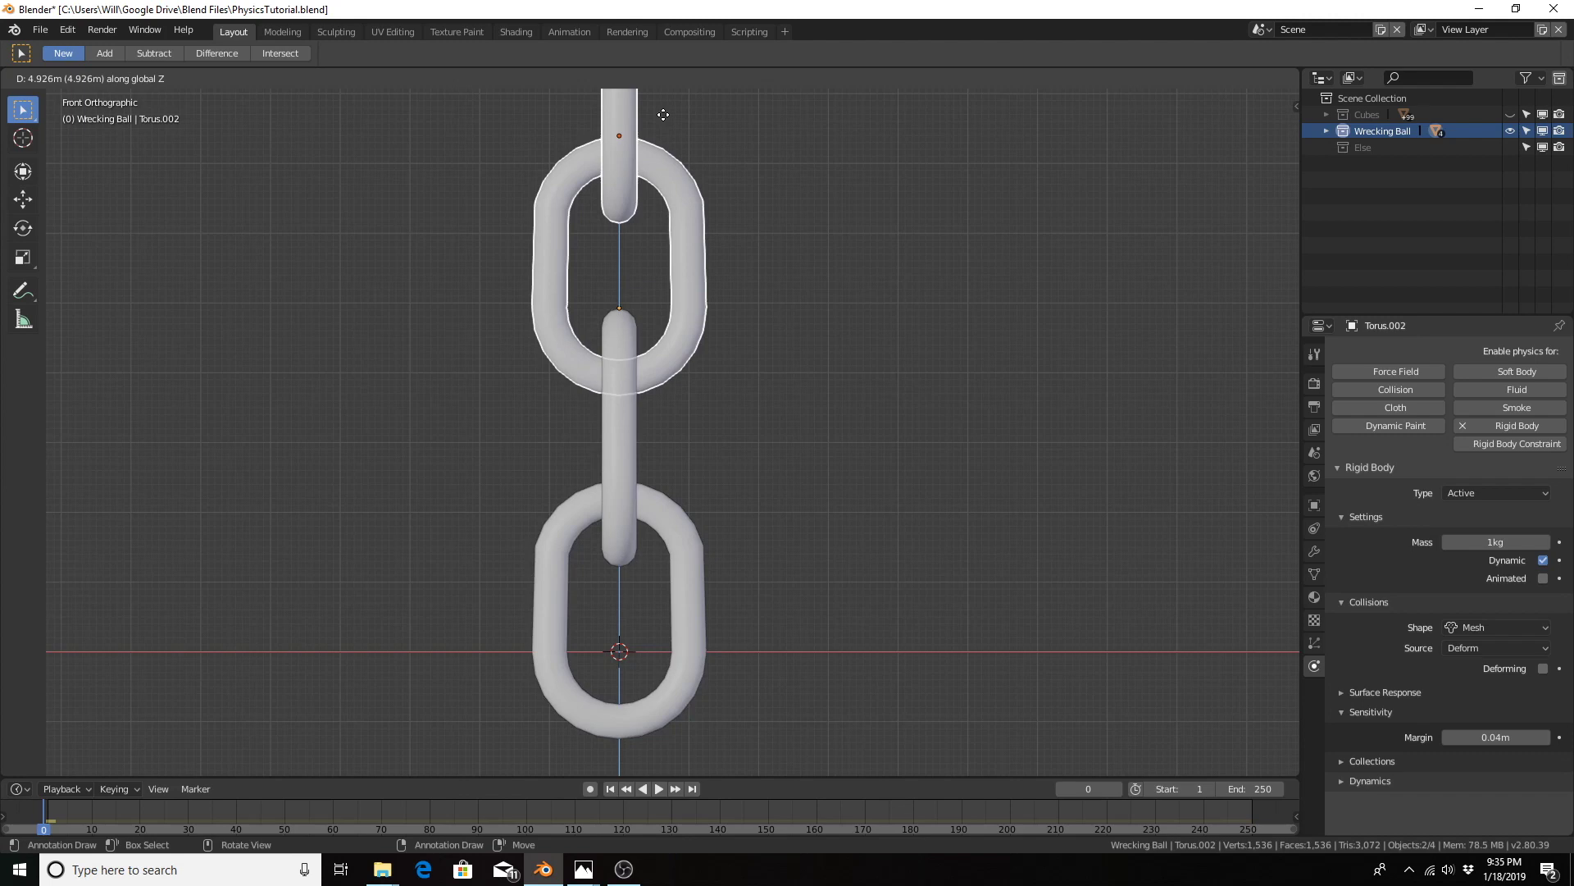
click(663, 115)
scroll(713, 287, down, 5)
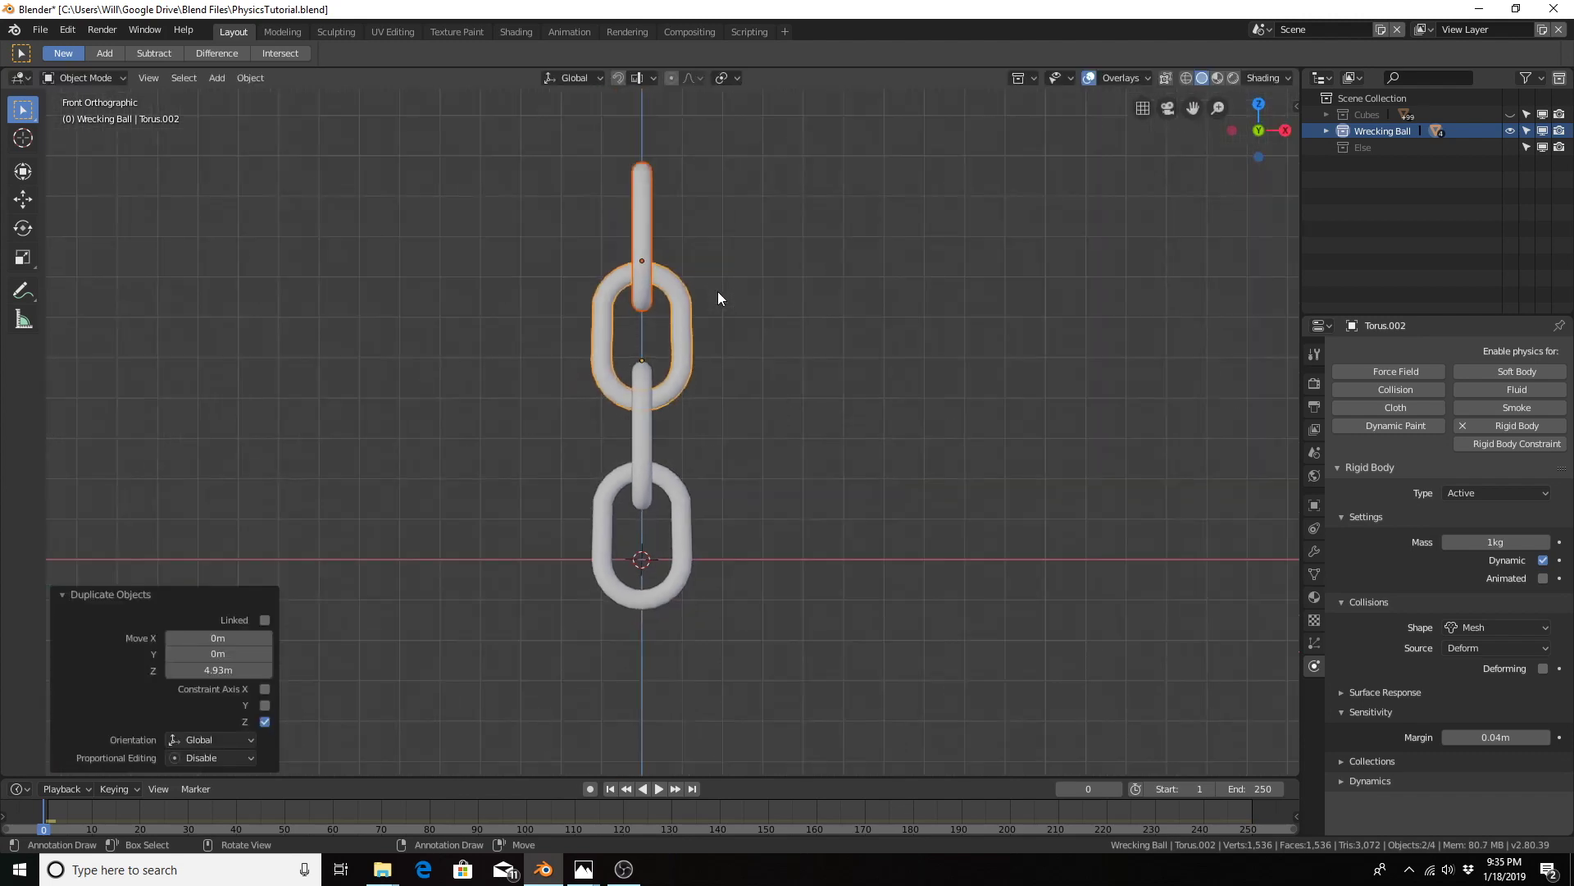
Step: Select all four links, duplicate them and move the copies about 9.89 m up along Z
key(b)
drag(578, 223, 741, 598)
shift+middle_drag(716, 318, 675, 546)
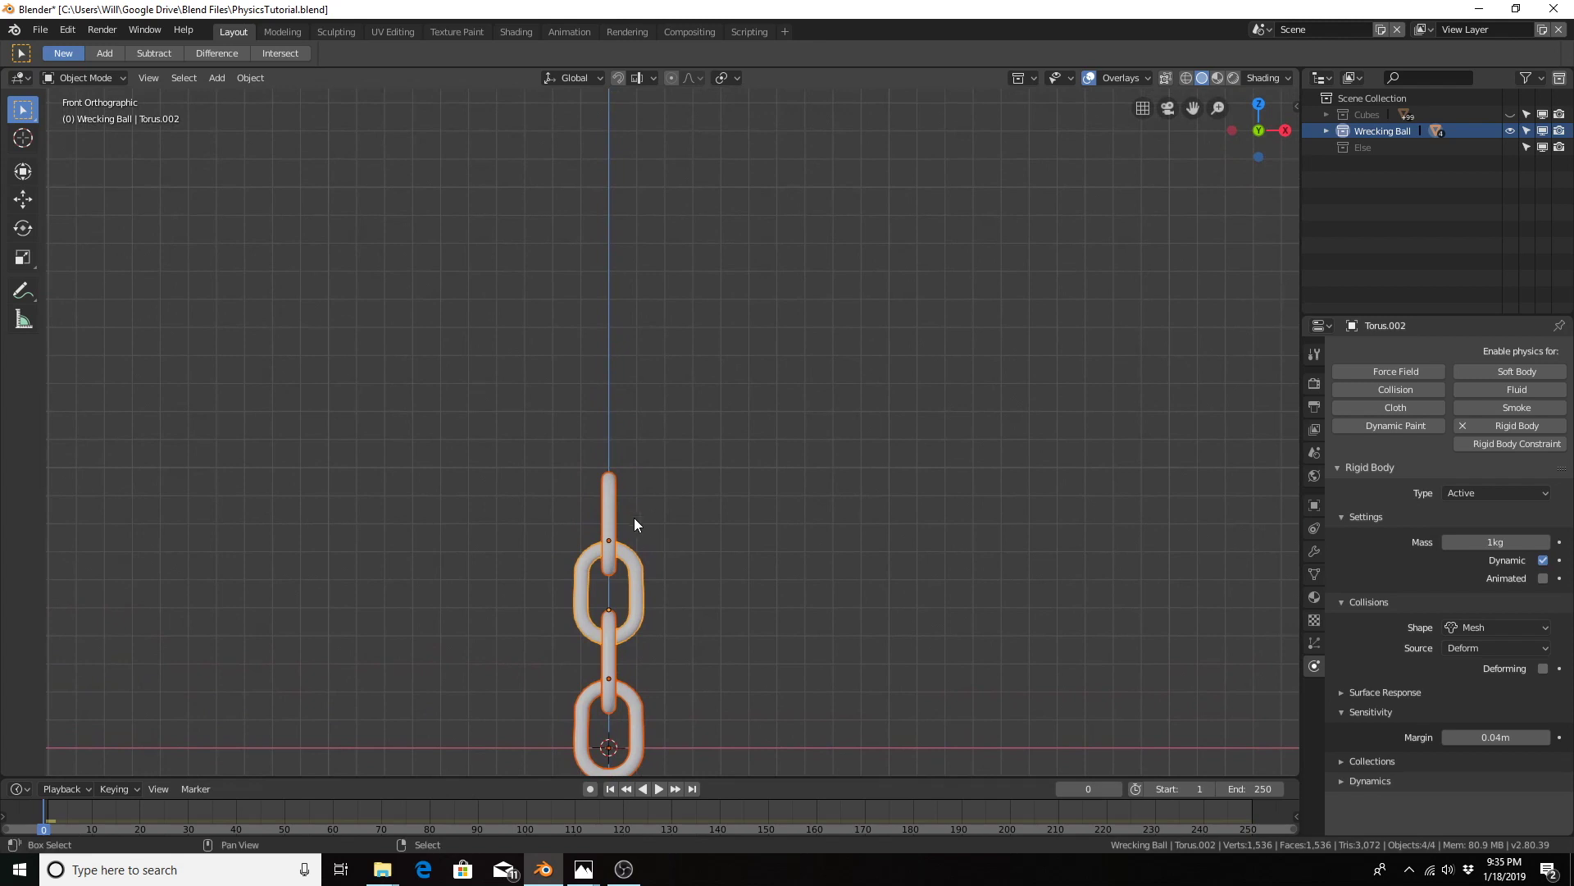
key(shift+d)
key(z)
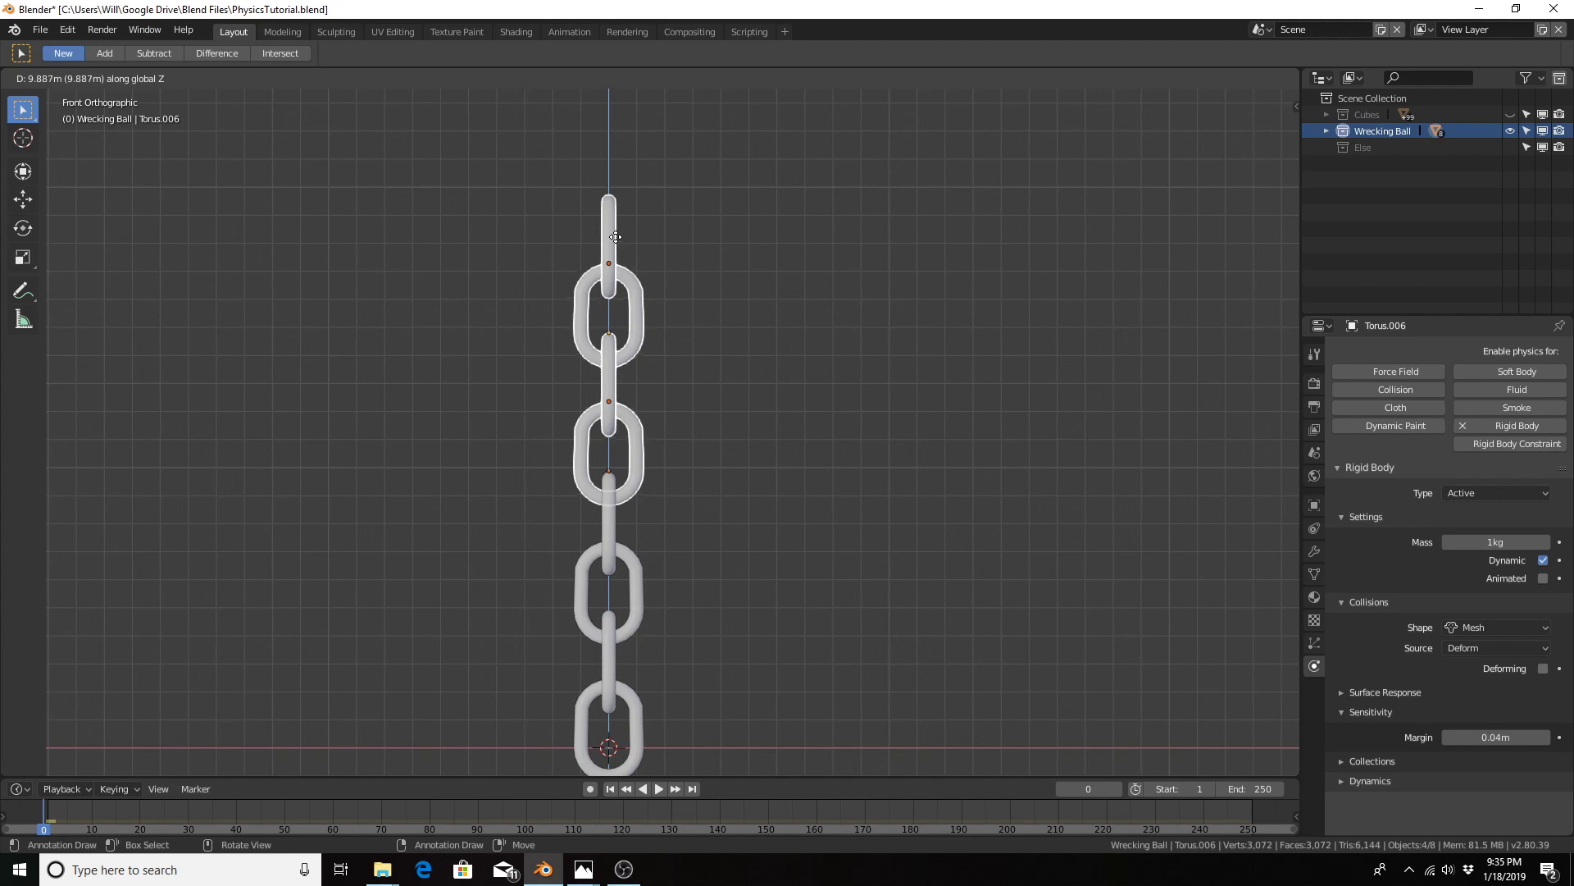
click(616, 237)
scroll(548, 320, down, 2)
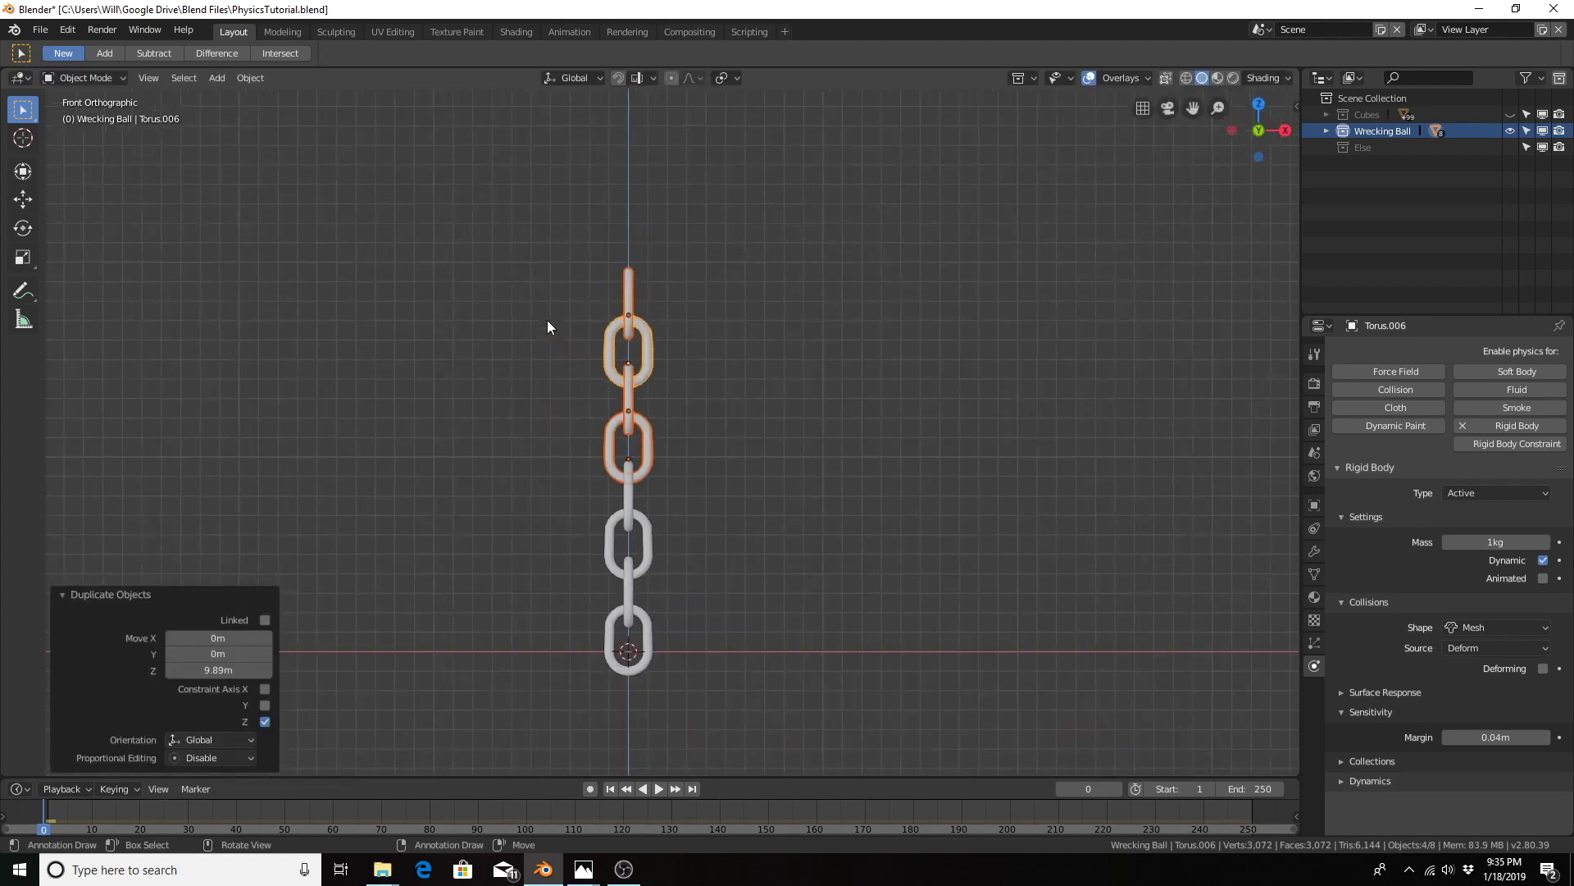
Step: Select all eight links, duplicate them and move the copies about 19.6 m up along Z
drag(548, 231, 764, 707)
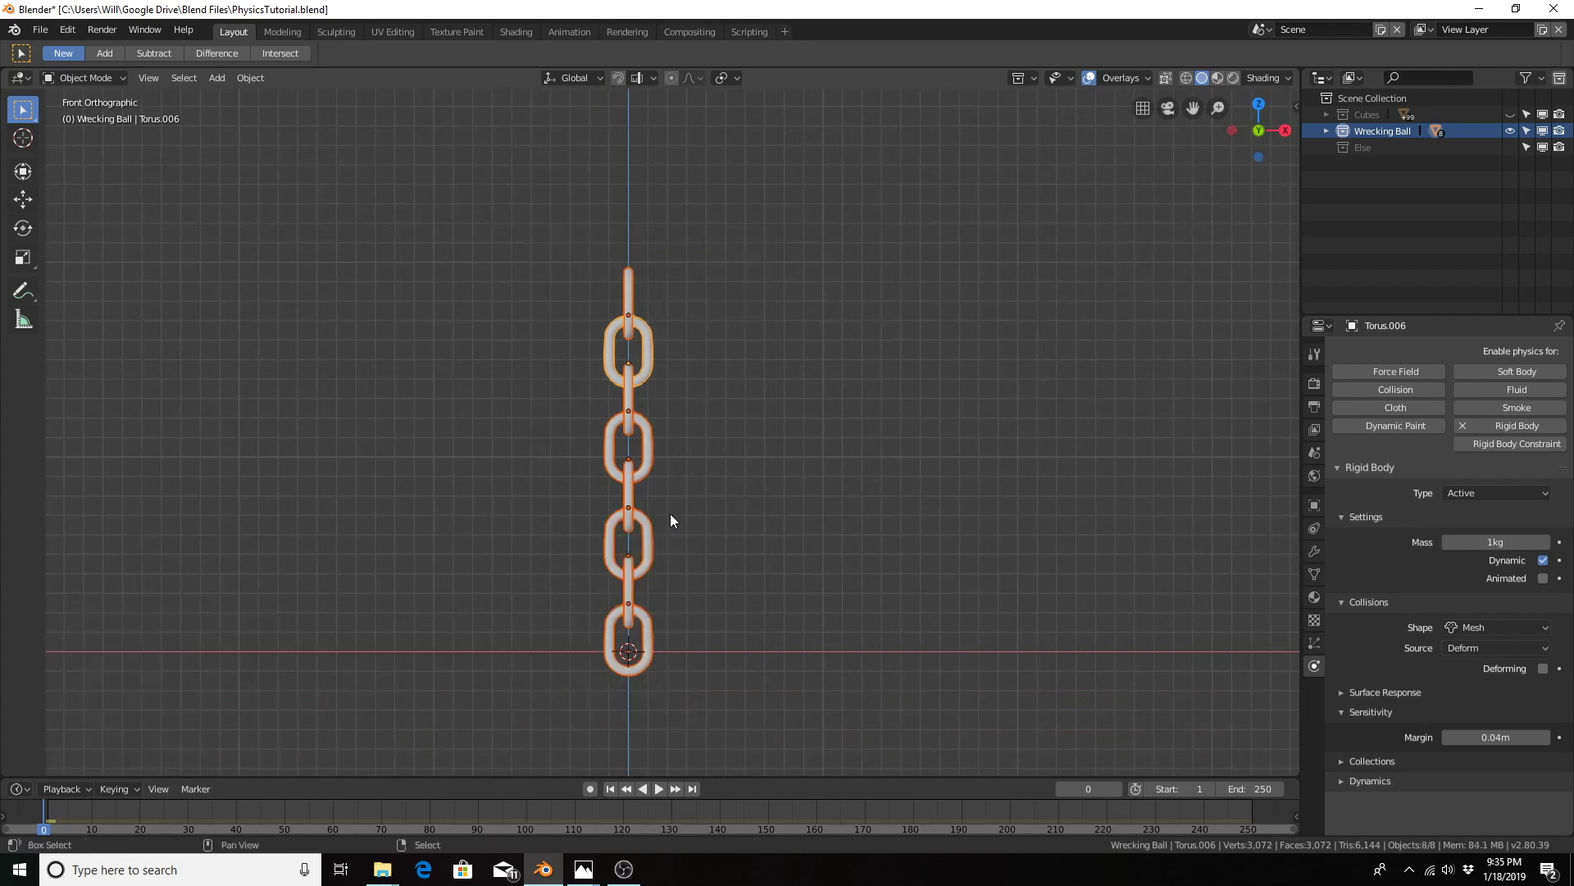
key(shift+d)
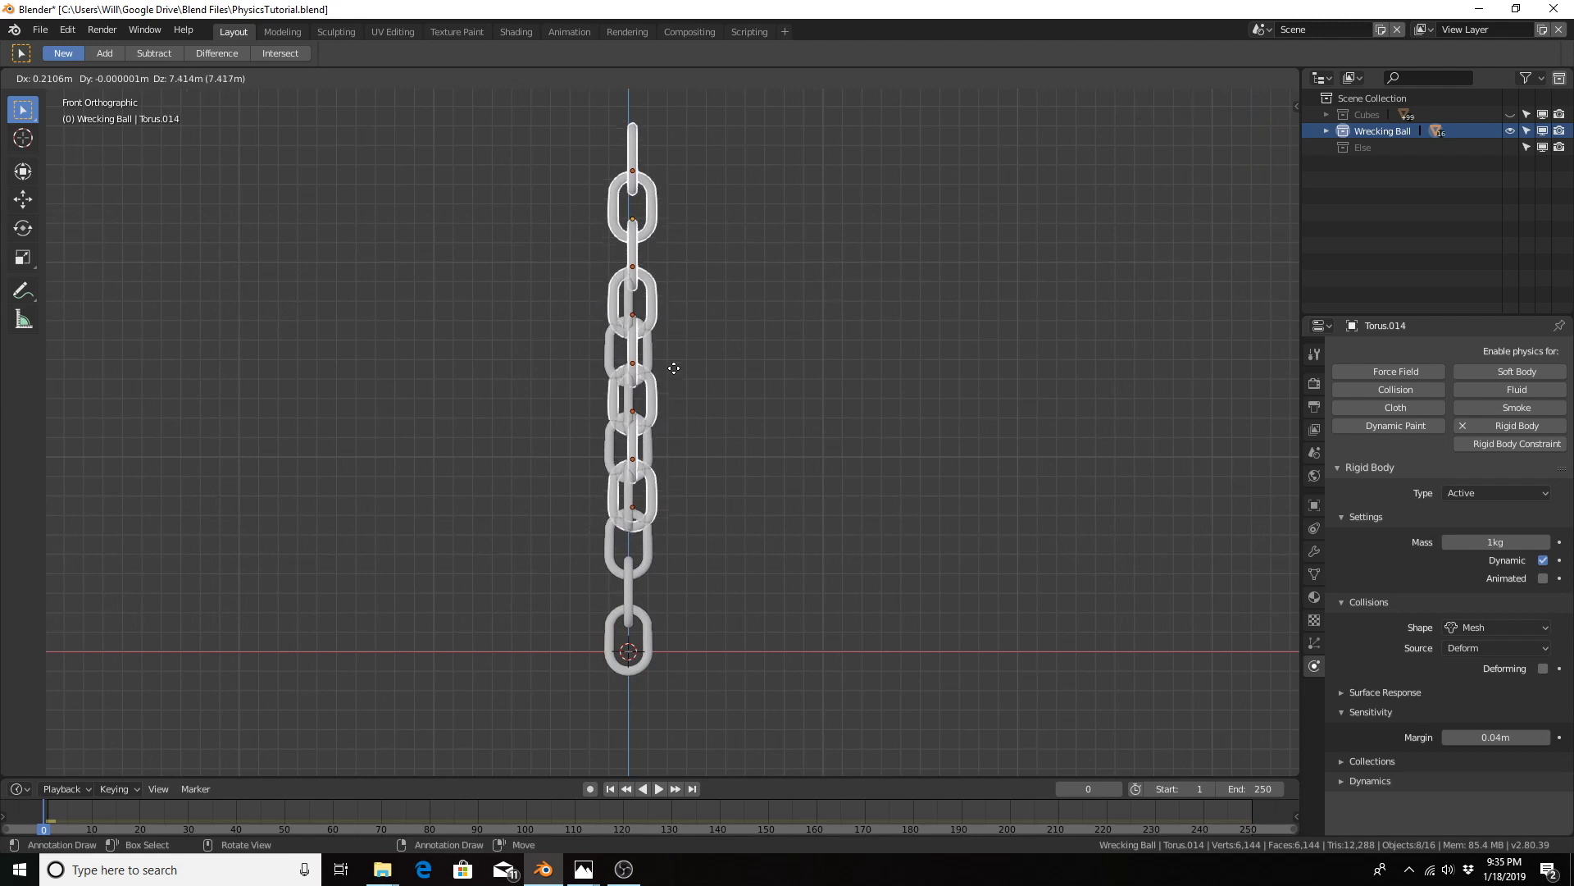
key(z)
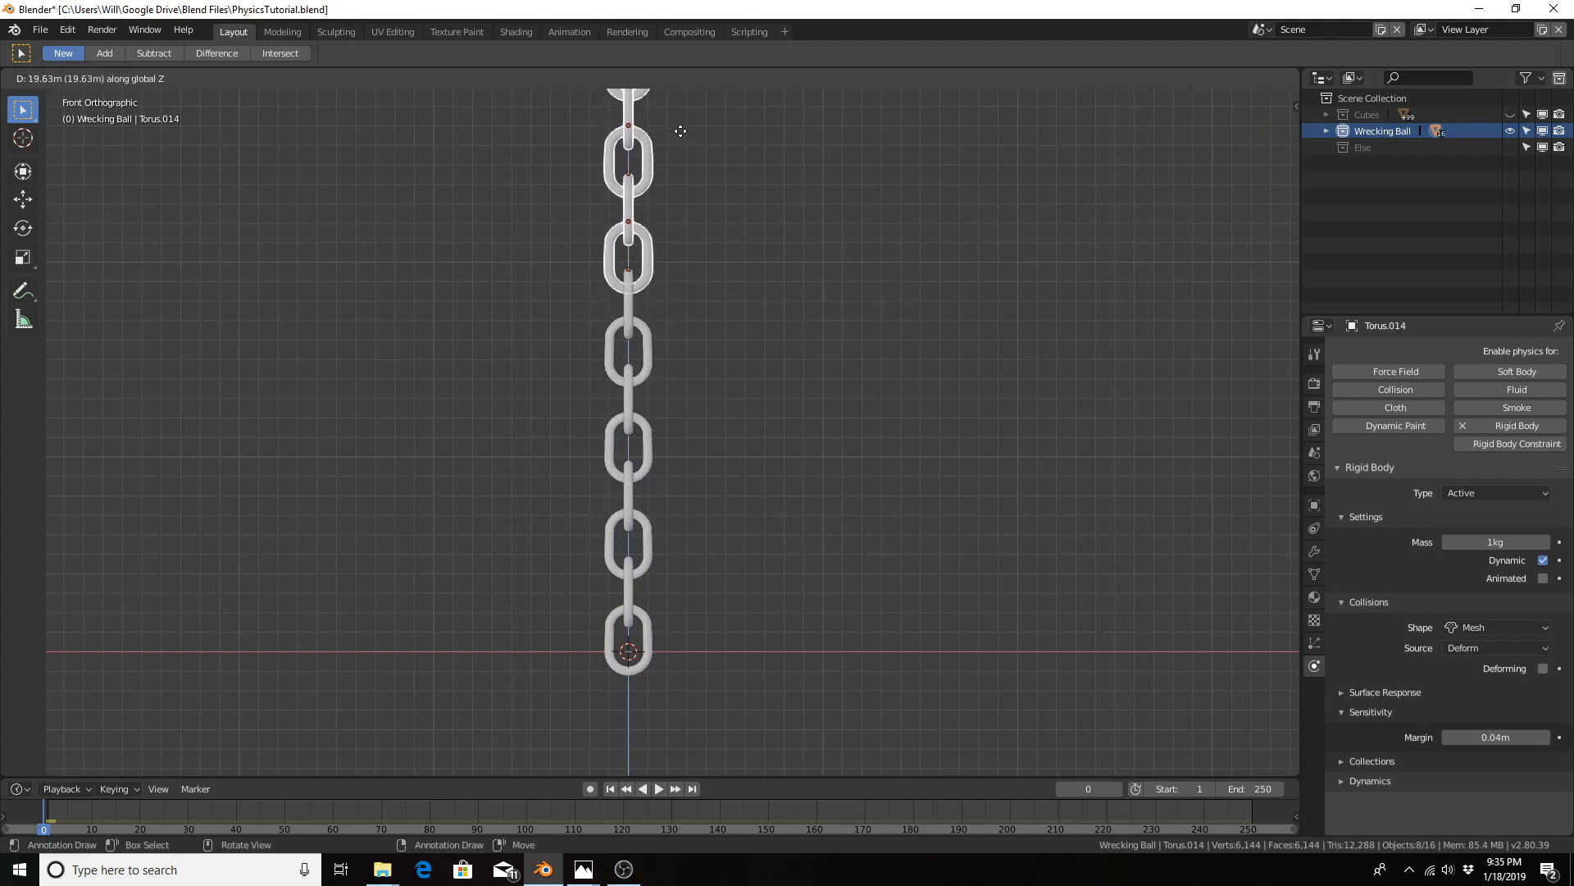
click(681, 132)
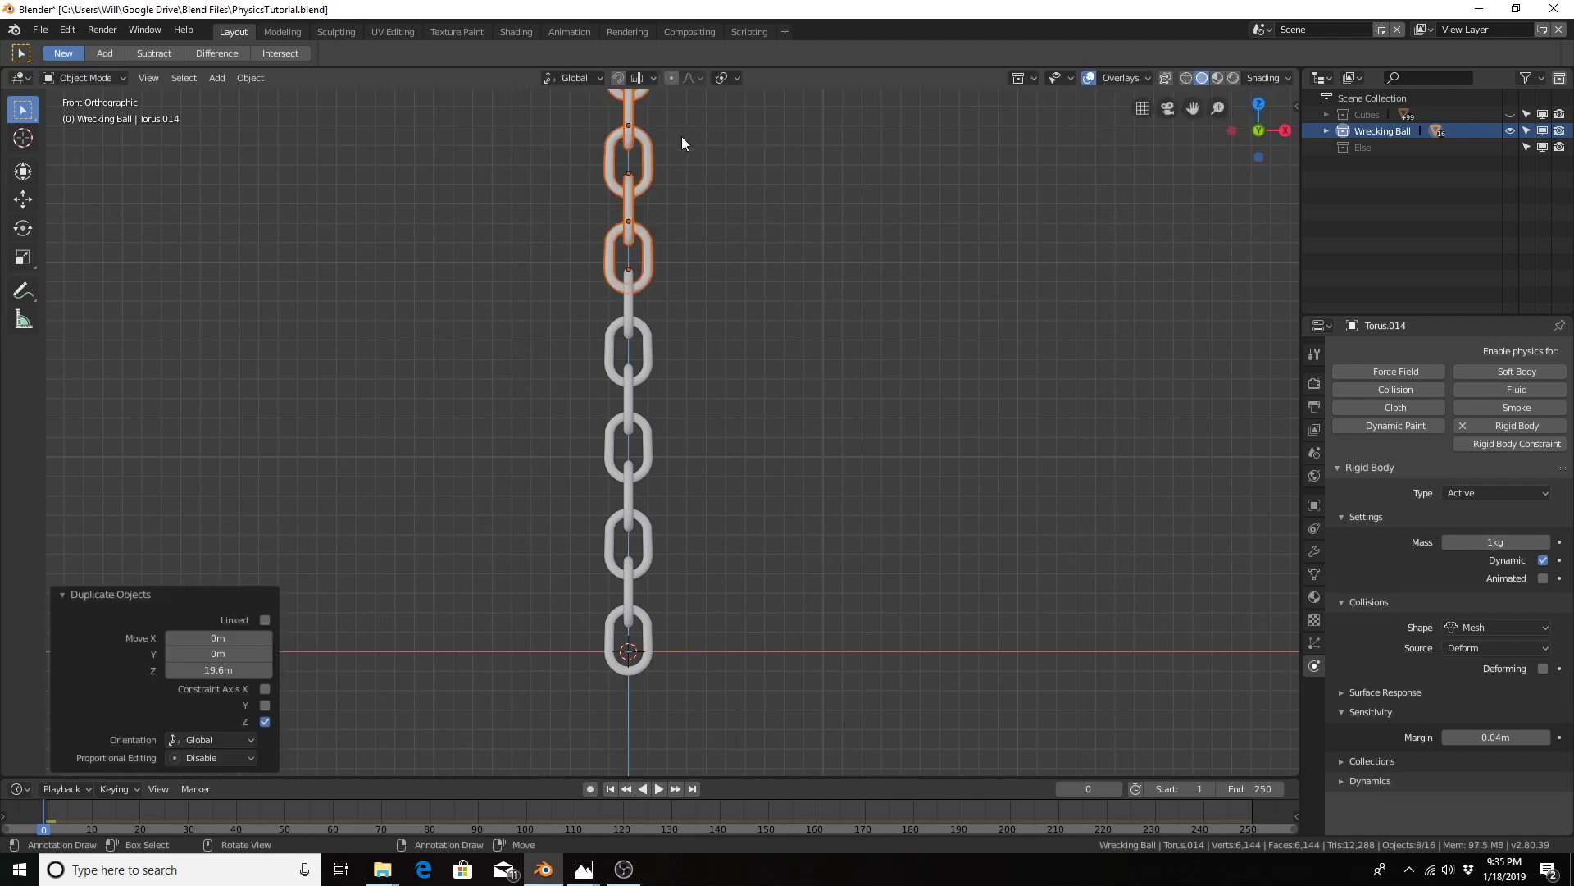
Step: Add a UV sphere mesh at the 3D cursor inside the chain's lowest link
middle_drag(682, 136, 670, 269)
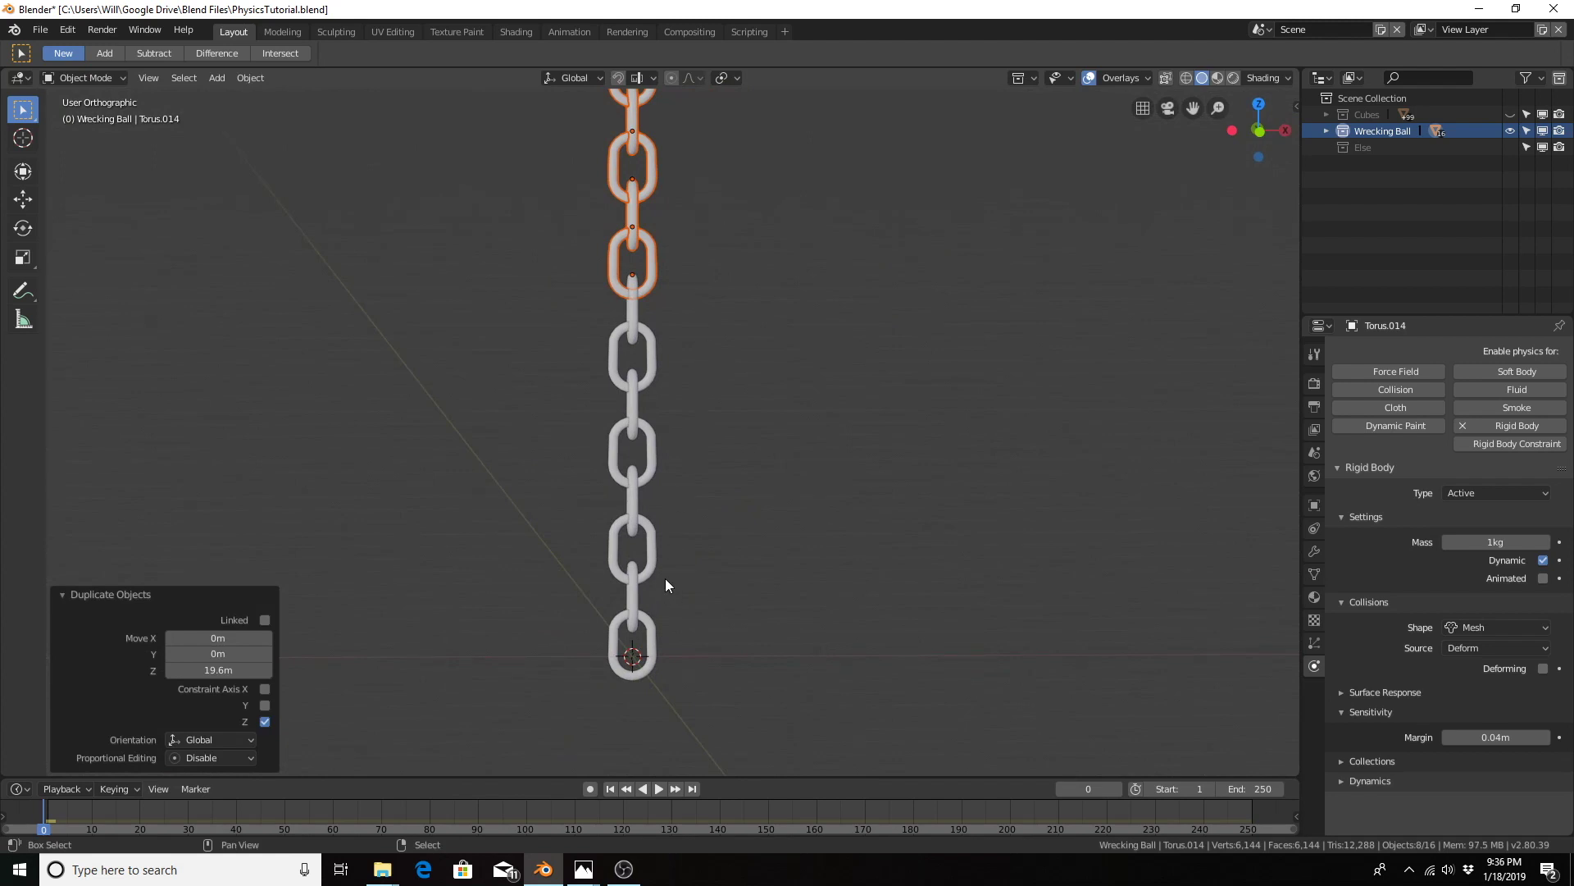
shift+middle_drag(653, 631, 644, 499)
scroll(662, 504, up, 5)
key(shift+a)
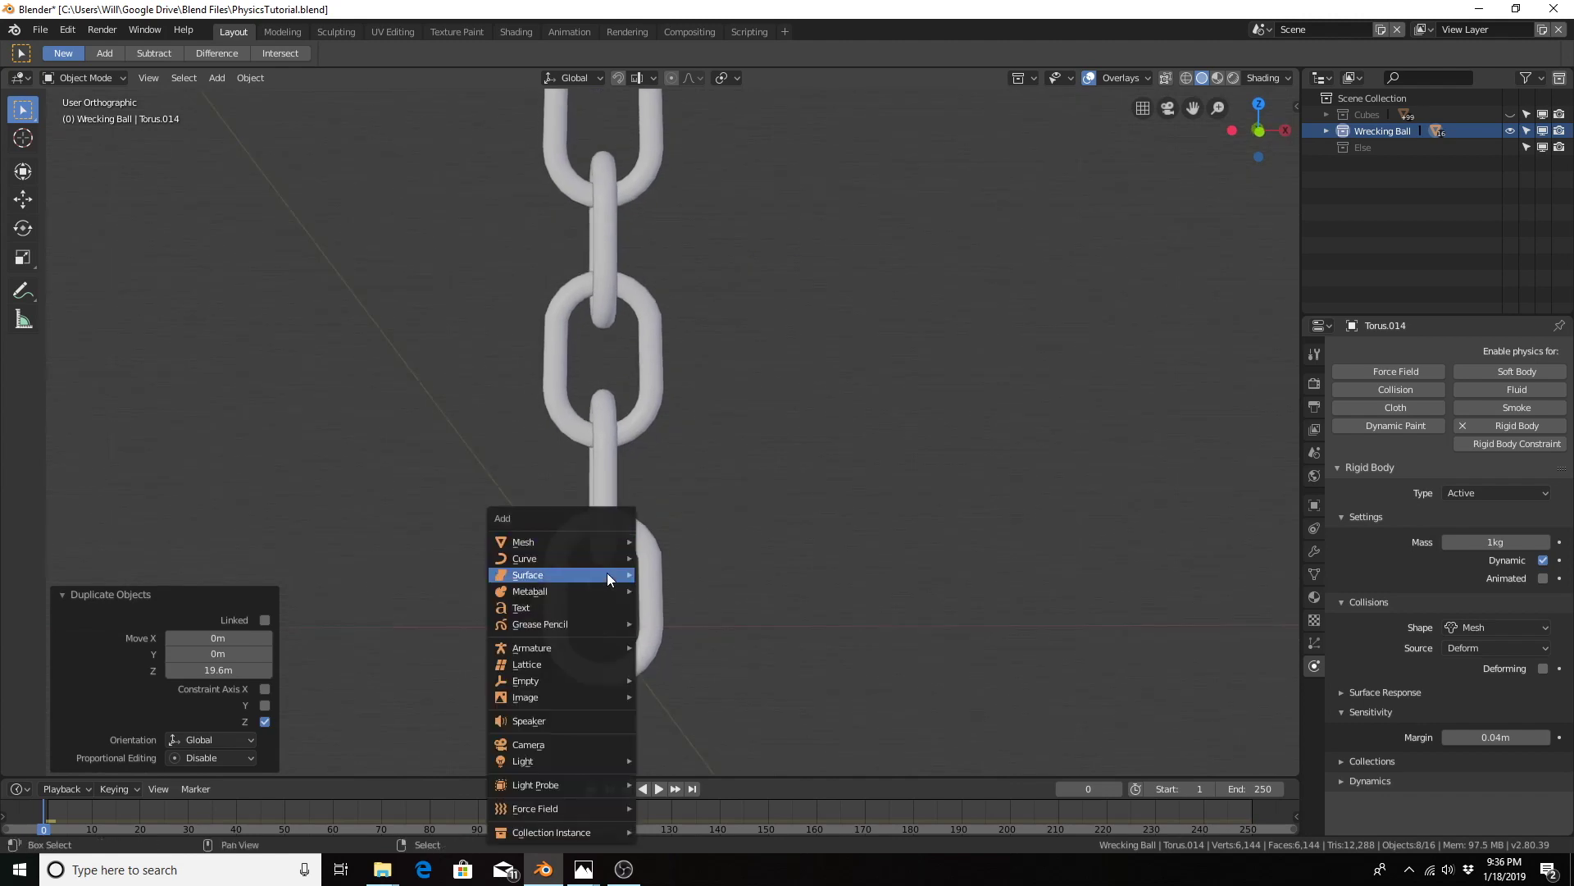
mouse_move(607, 576)
mouse_move(608, 541)
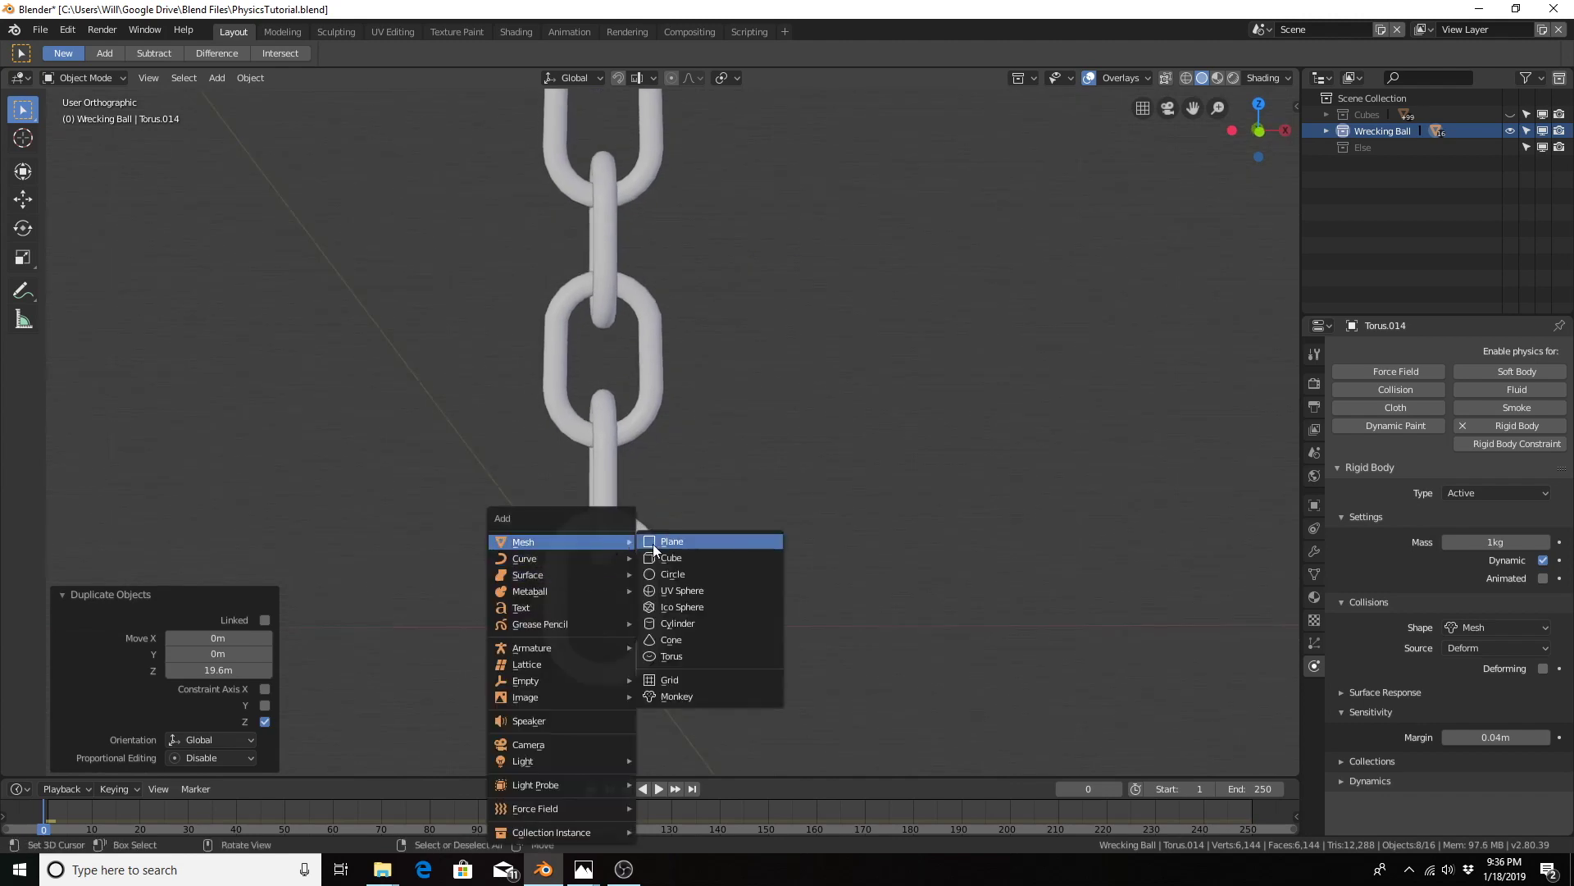
click(687, 589)
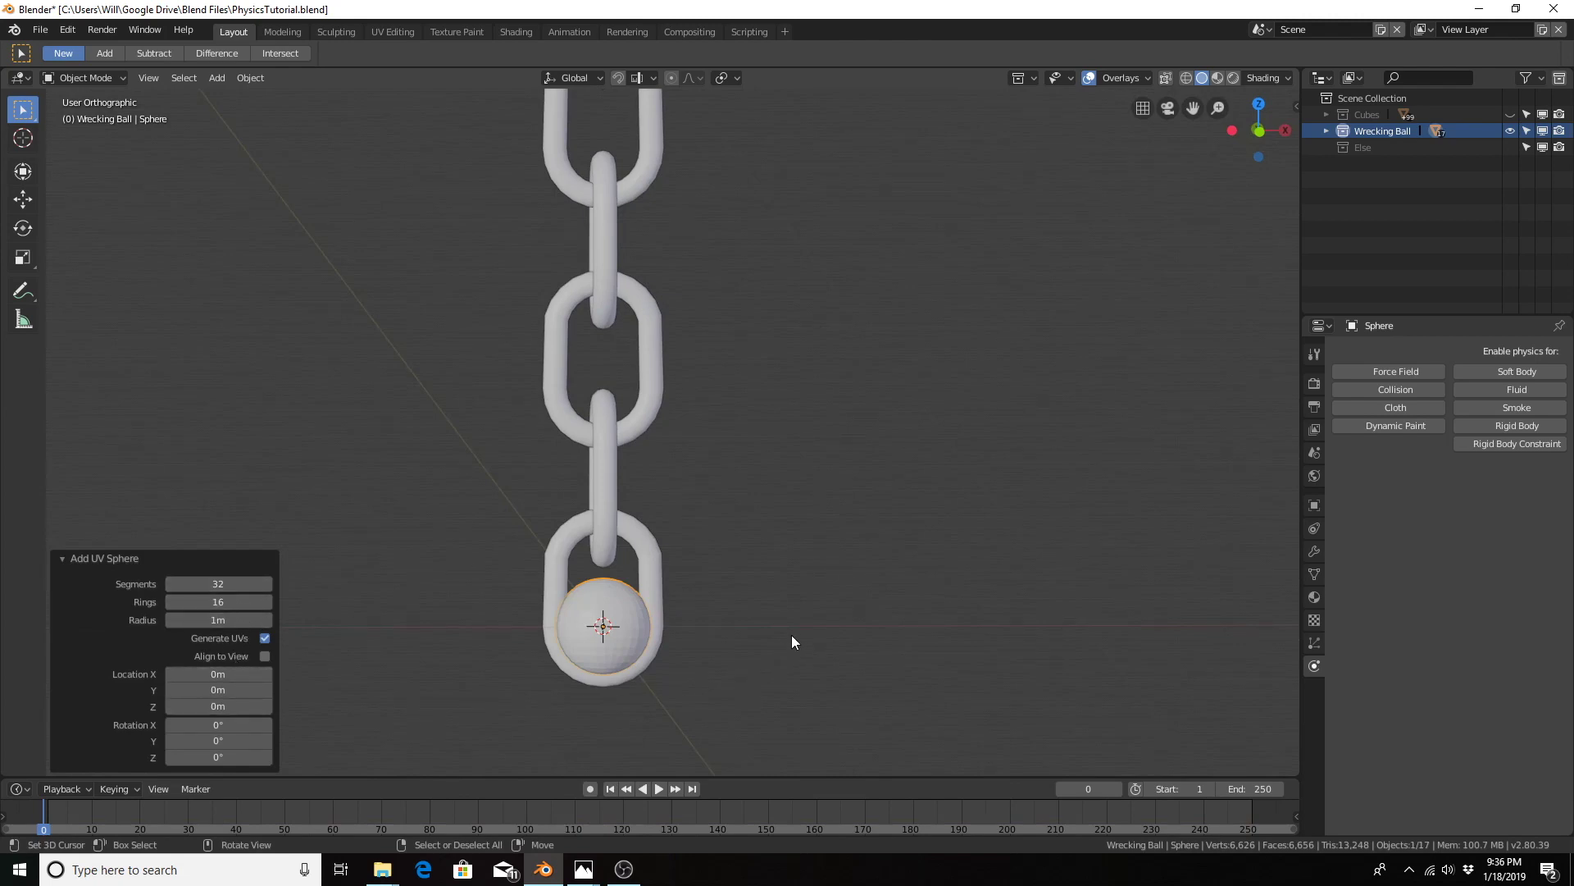
Step: Set the new sphere's Z location to -5 m so it sits below the chain
click(217, 706)
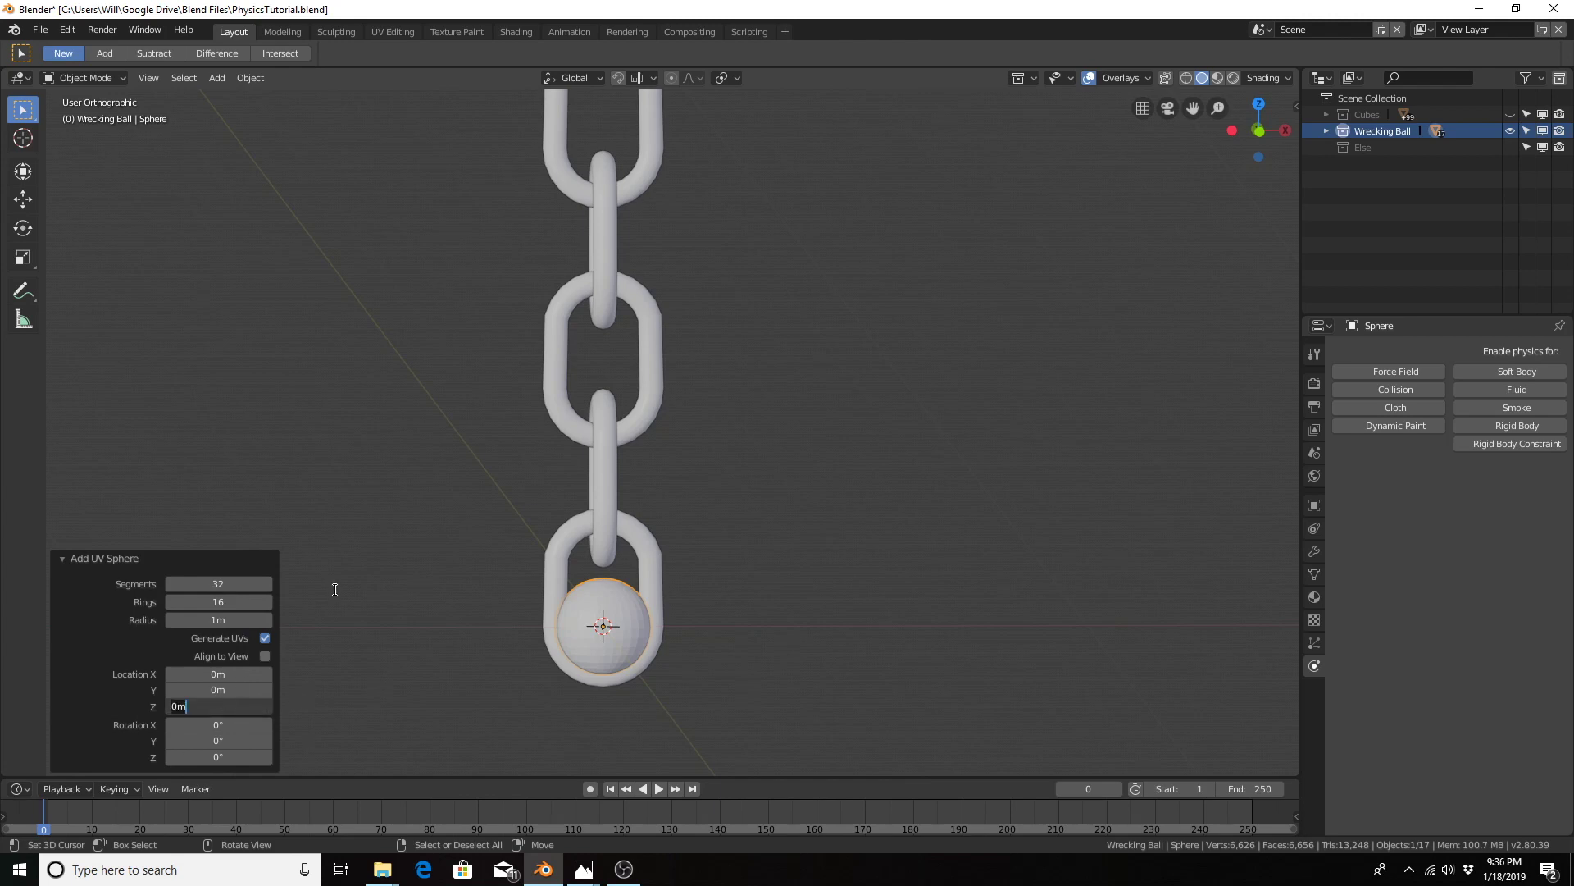
key(BackSpace)
key(BackSpace)
text(-5)
key(Return)
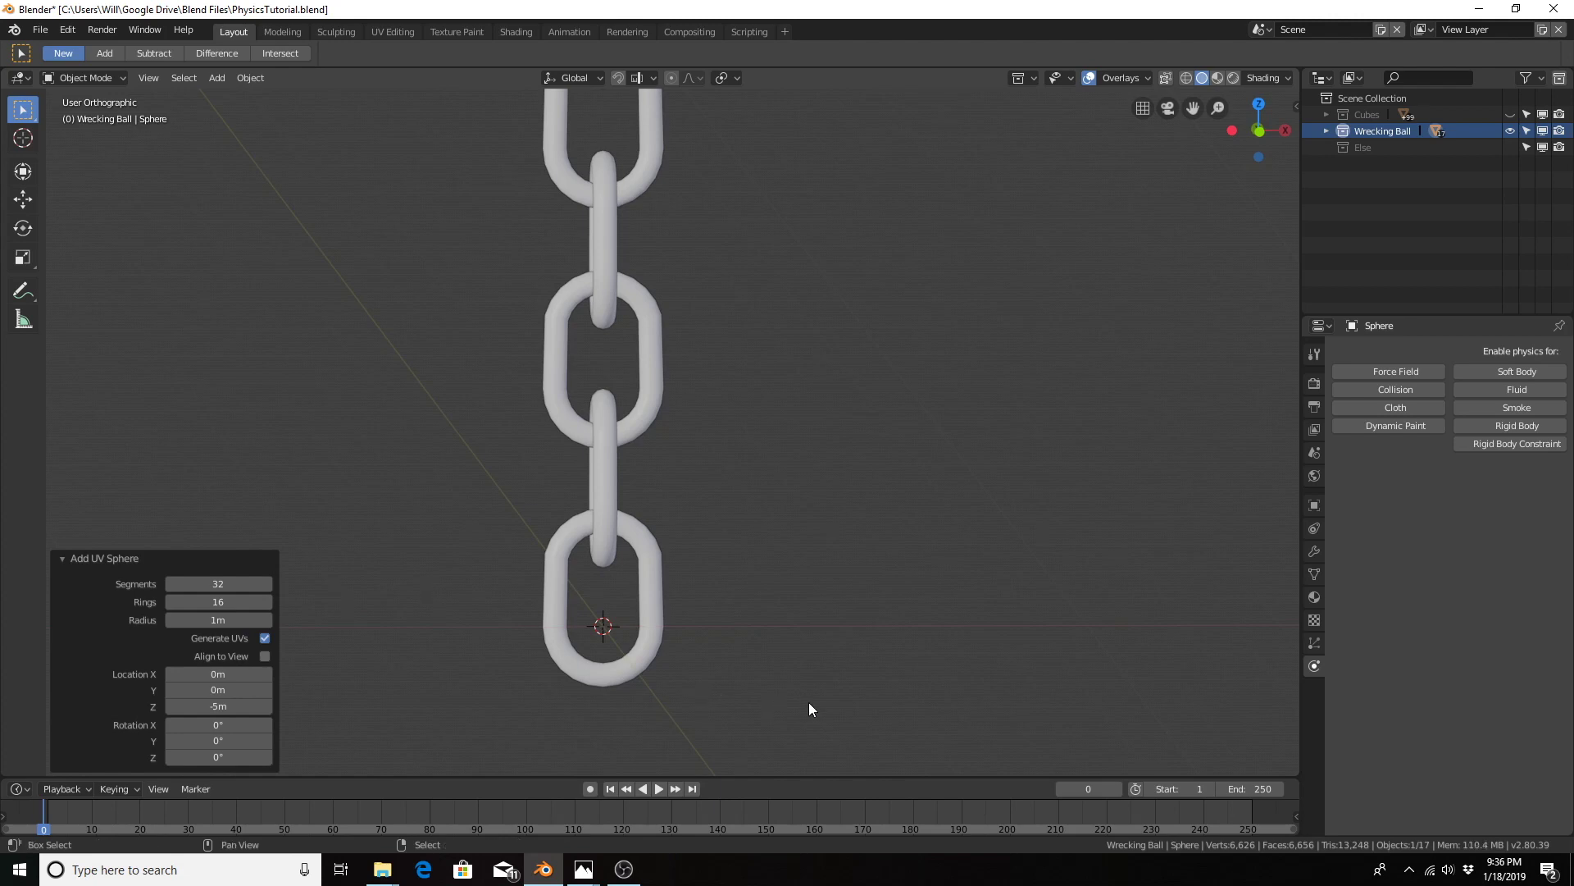
shift+middle_drag(809, 702, 810, 425)
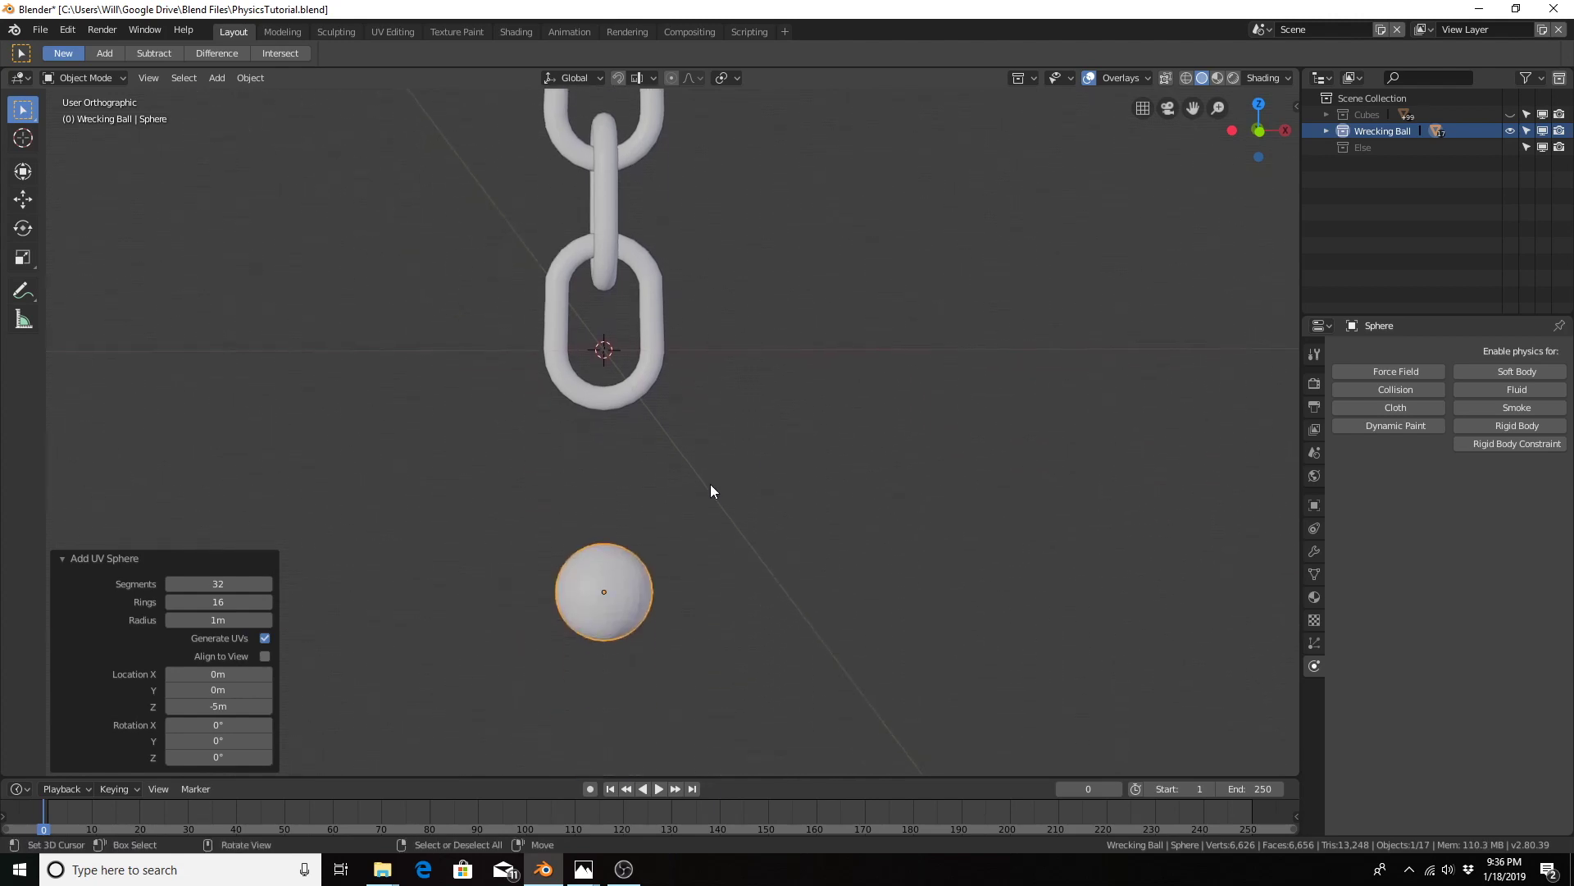
Step: Scale the sphere uniformly by a factor of 5
key(s)
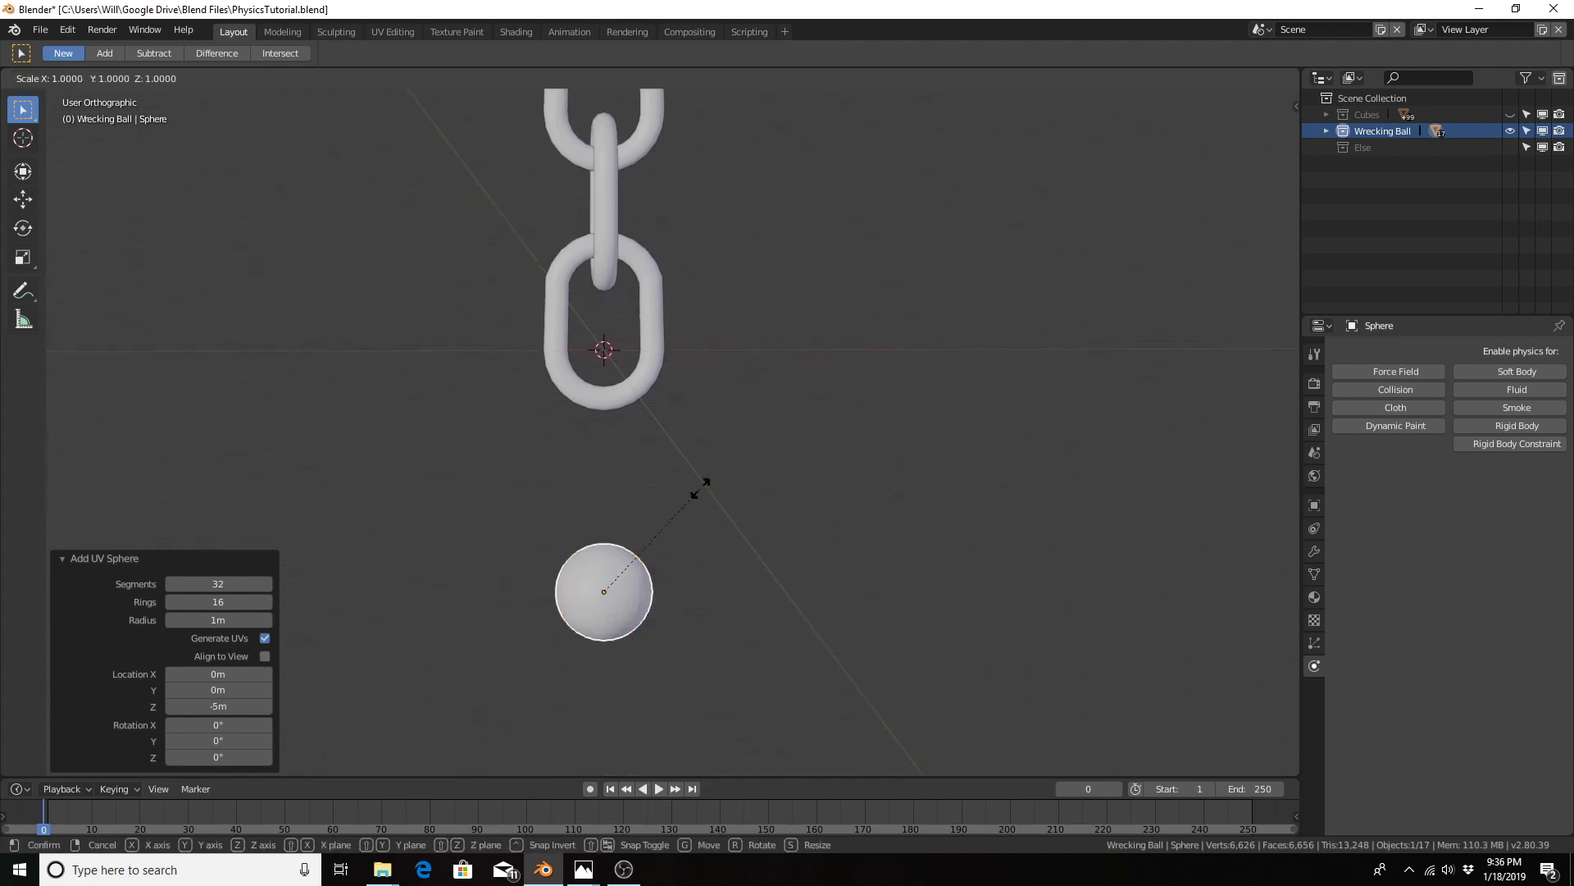
key(5)
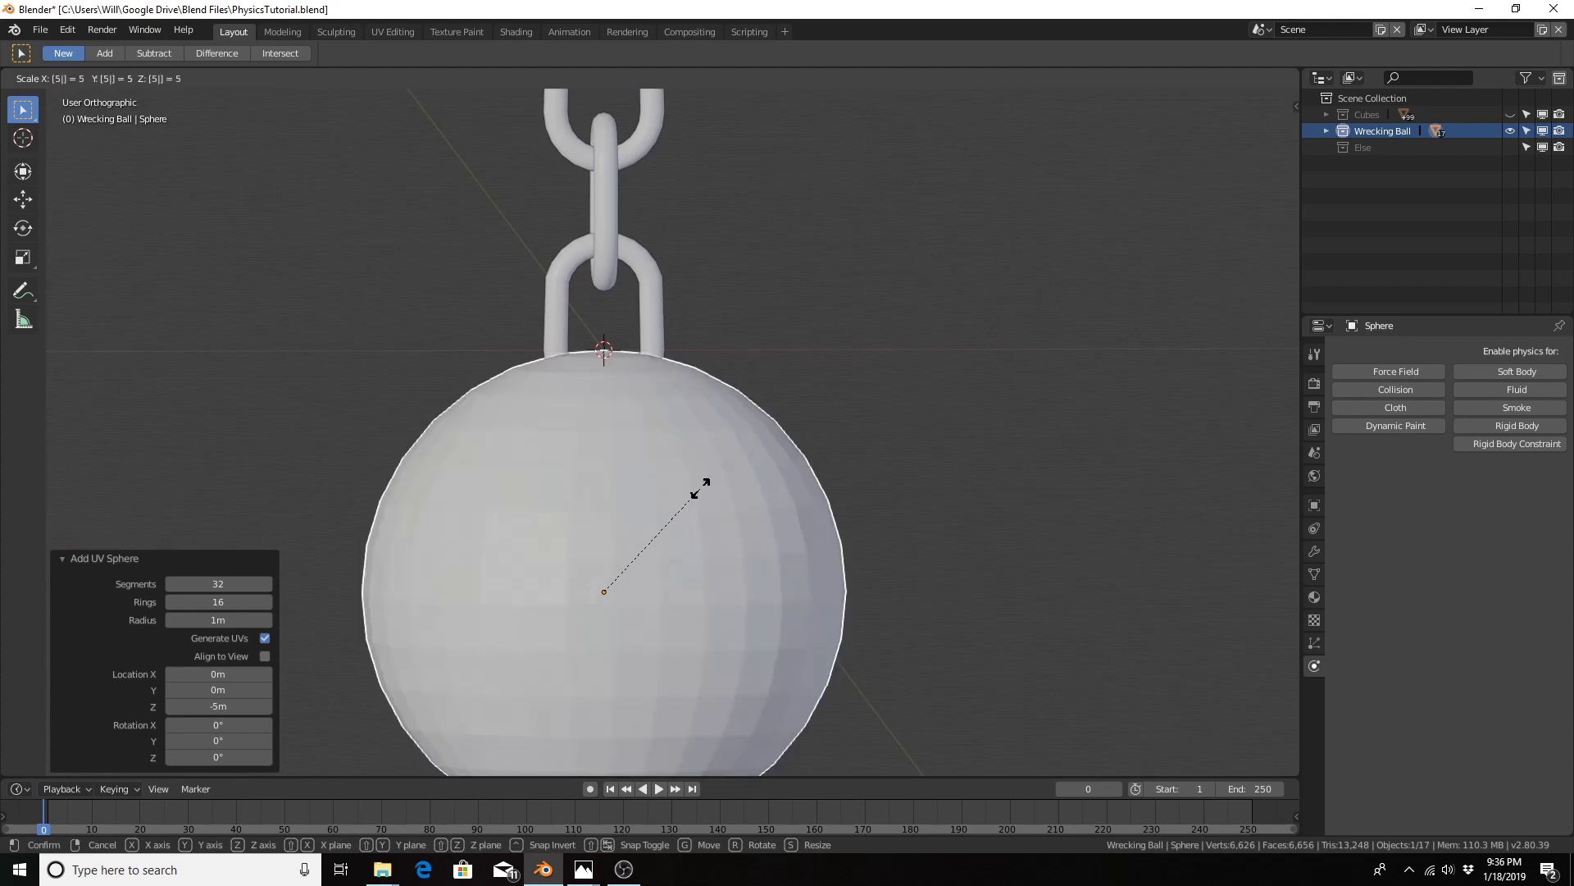
key(Return)
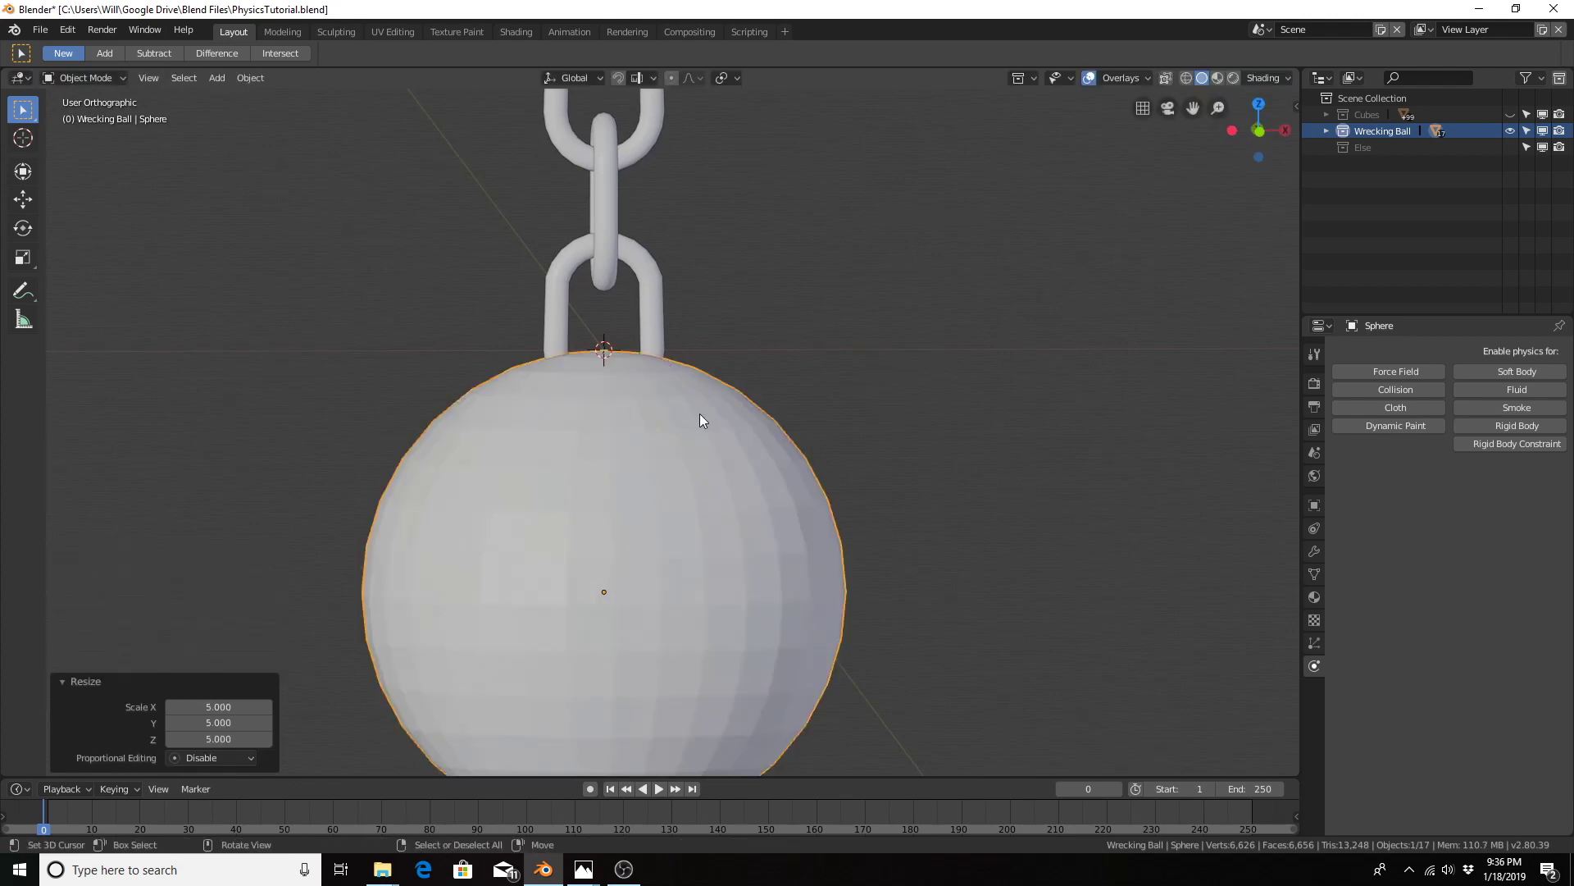
Step: Apply smooth shading to the enlarged sphere
middle_drag(700, 415, 679, 441)
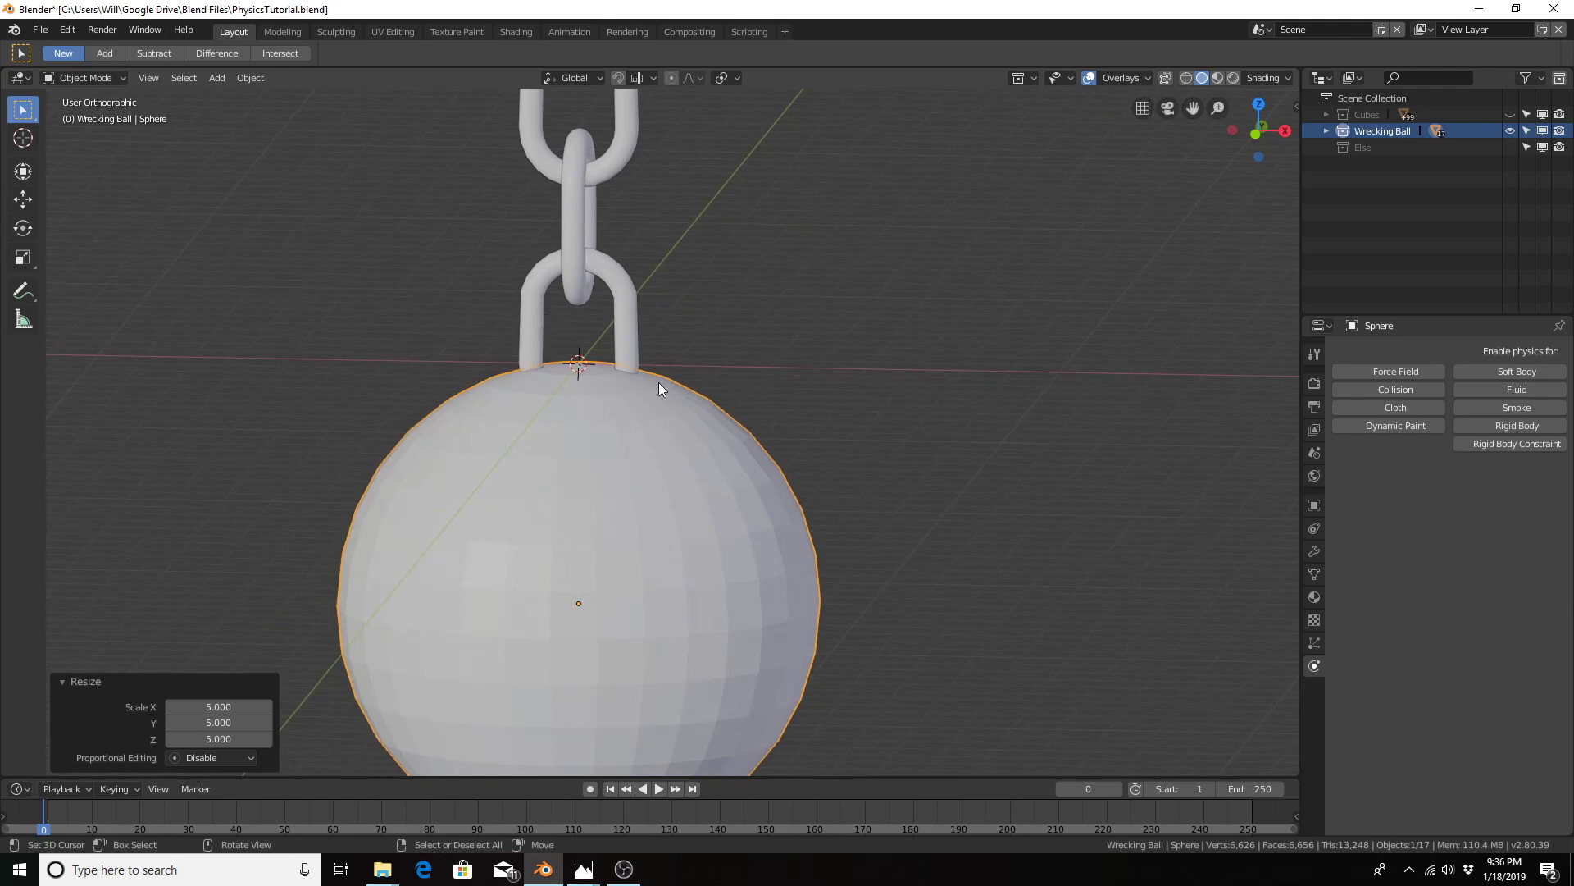
middle_drag(658, 382, 675, 371)
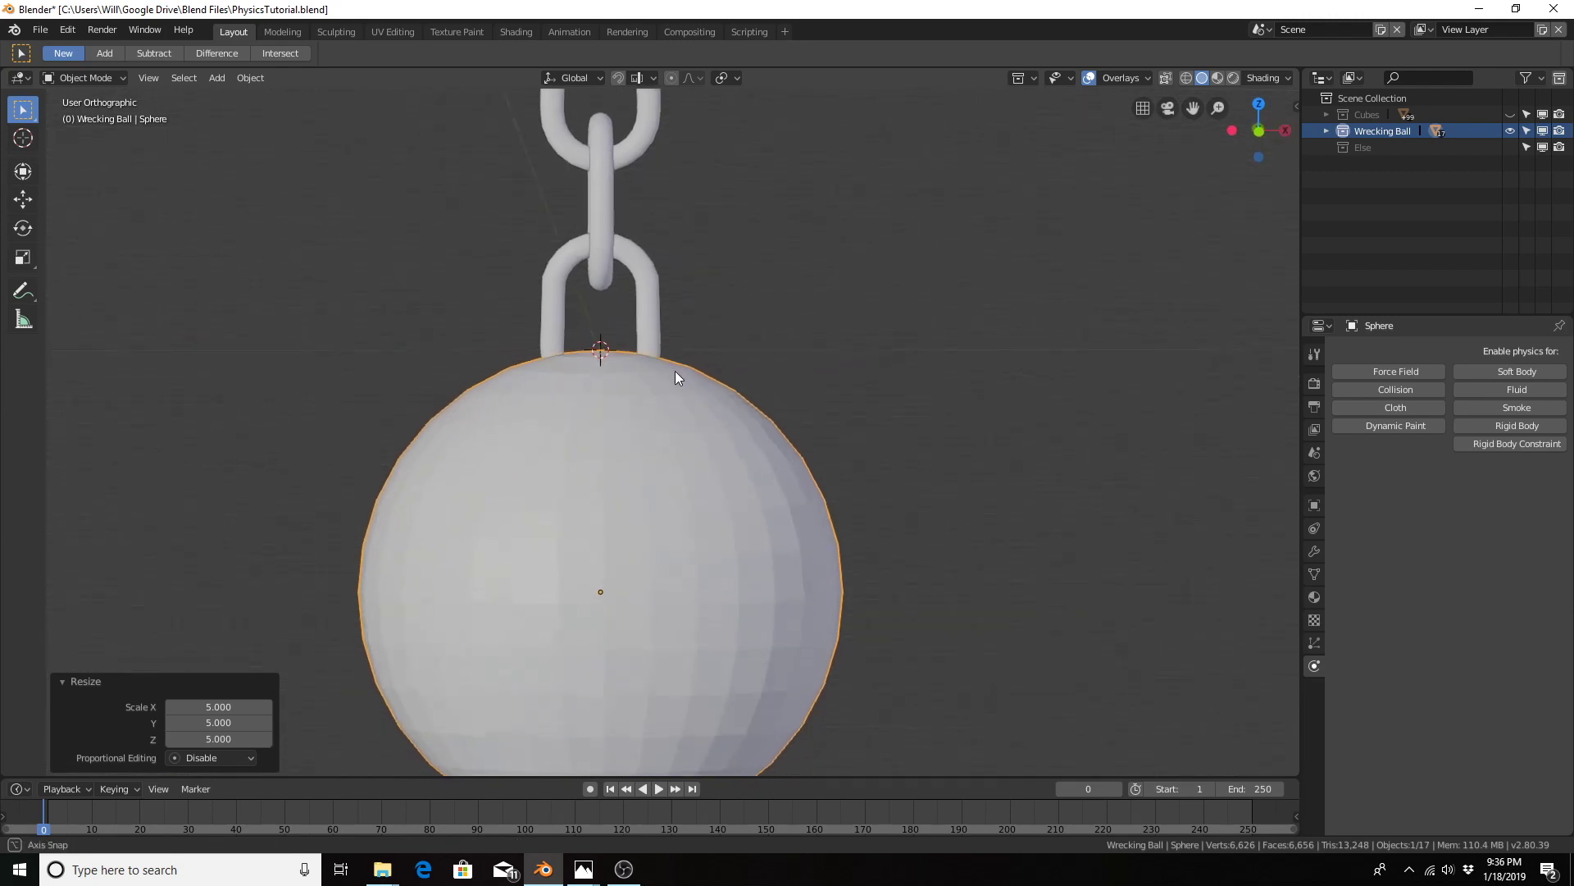
click(202, 78)
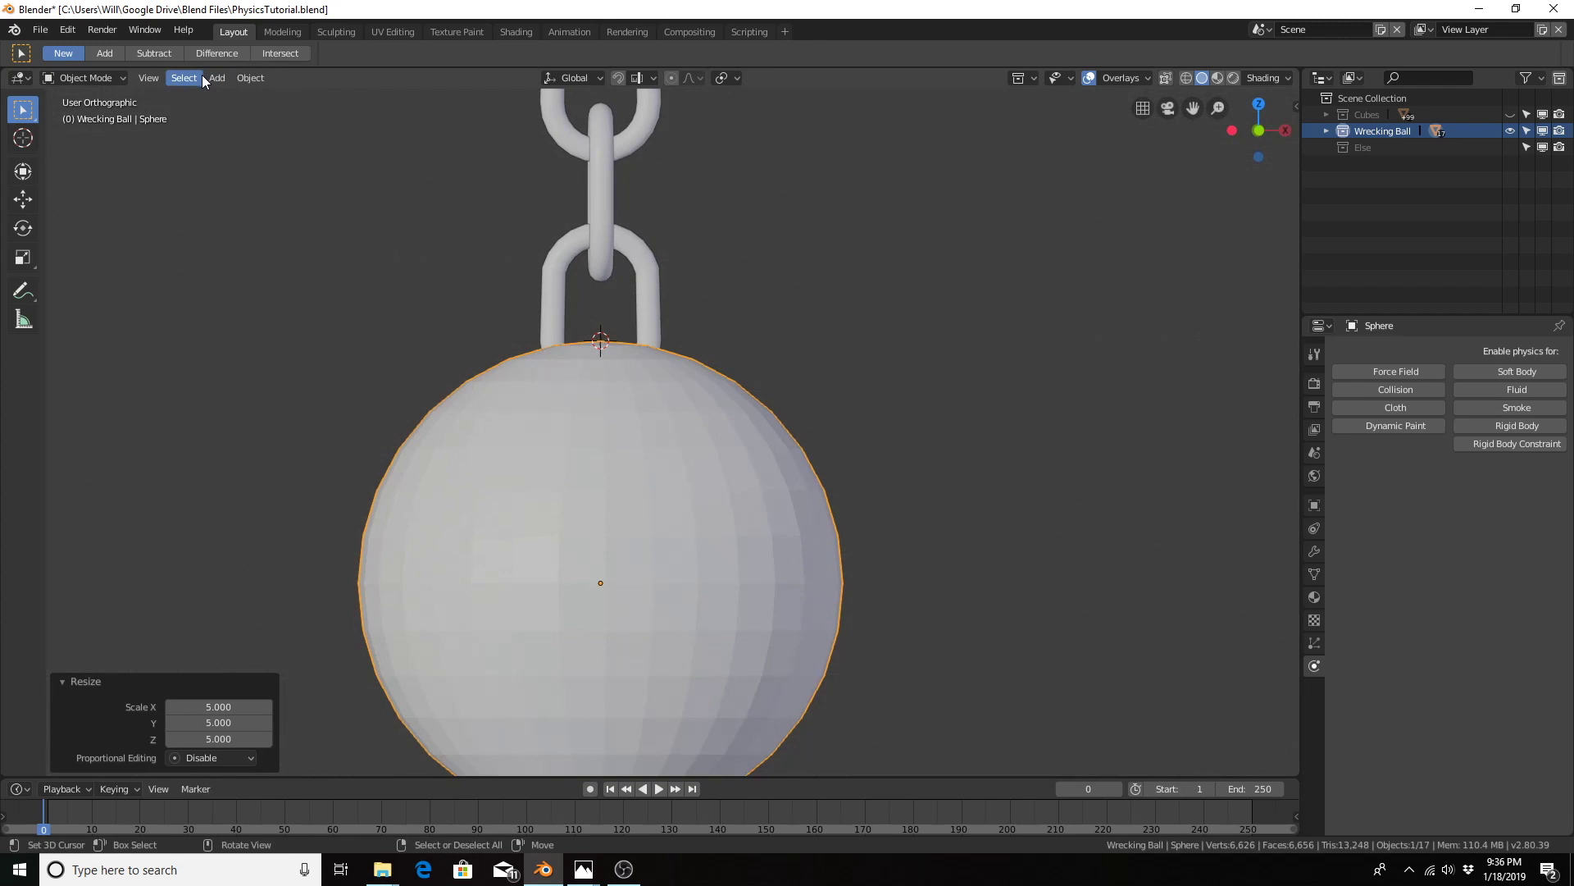
click(239, 77)
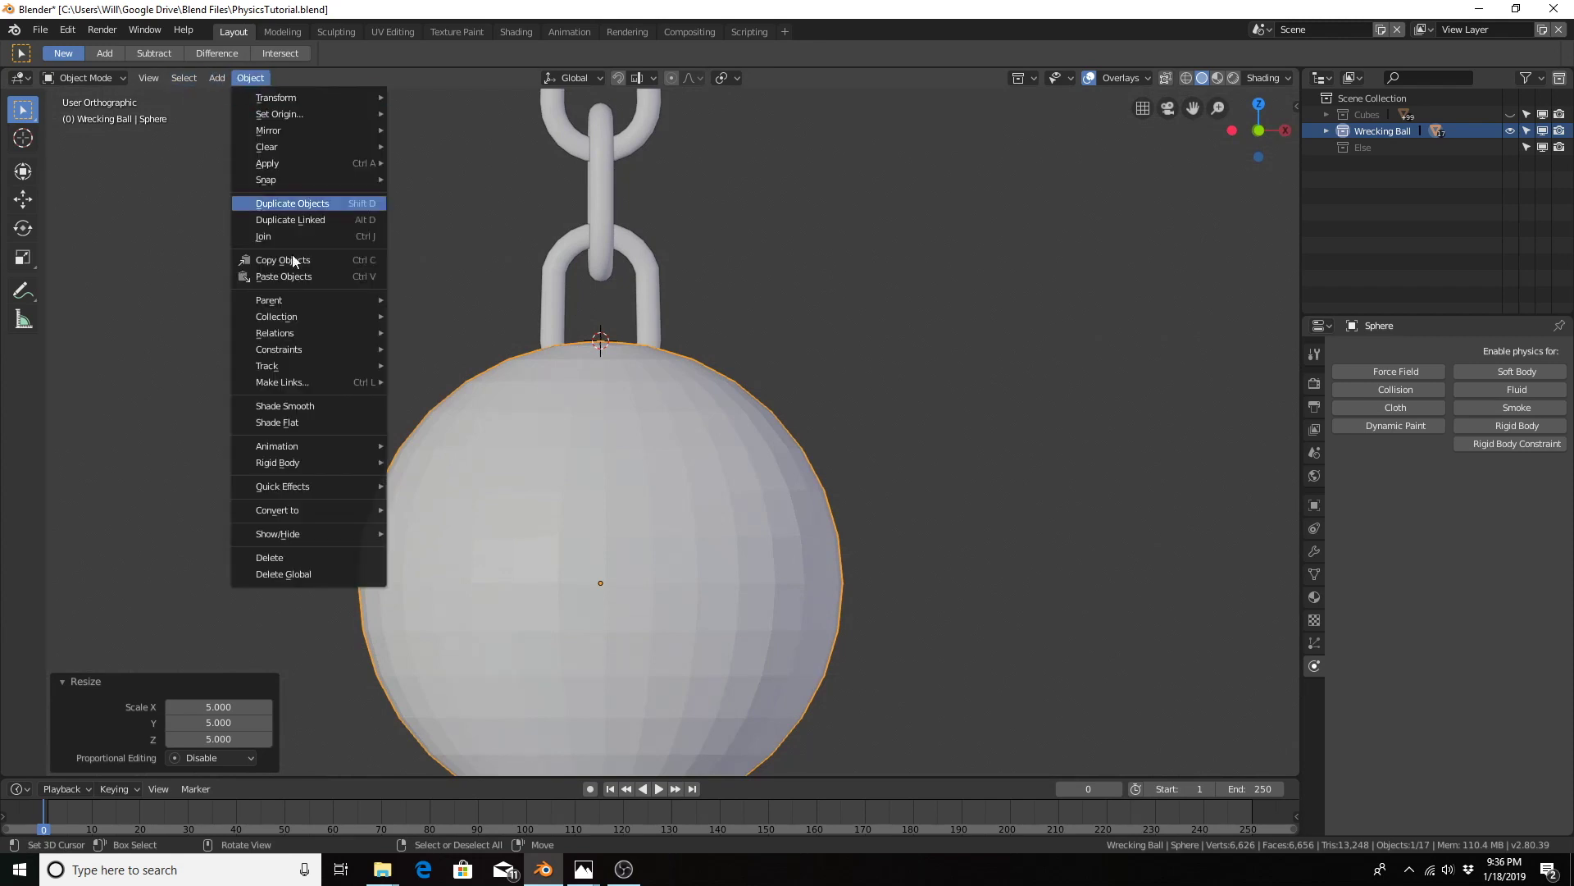
click(340, 405)
Step: Join the sphere and the chain's lowest link into one object, keeping the link as the active object
middle_drag(857, 428, 855, 460)
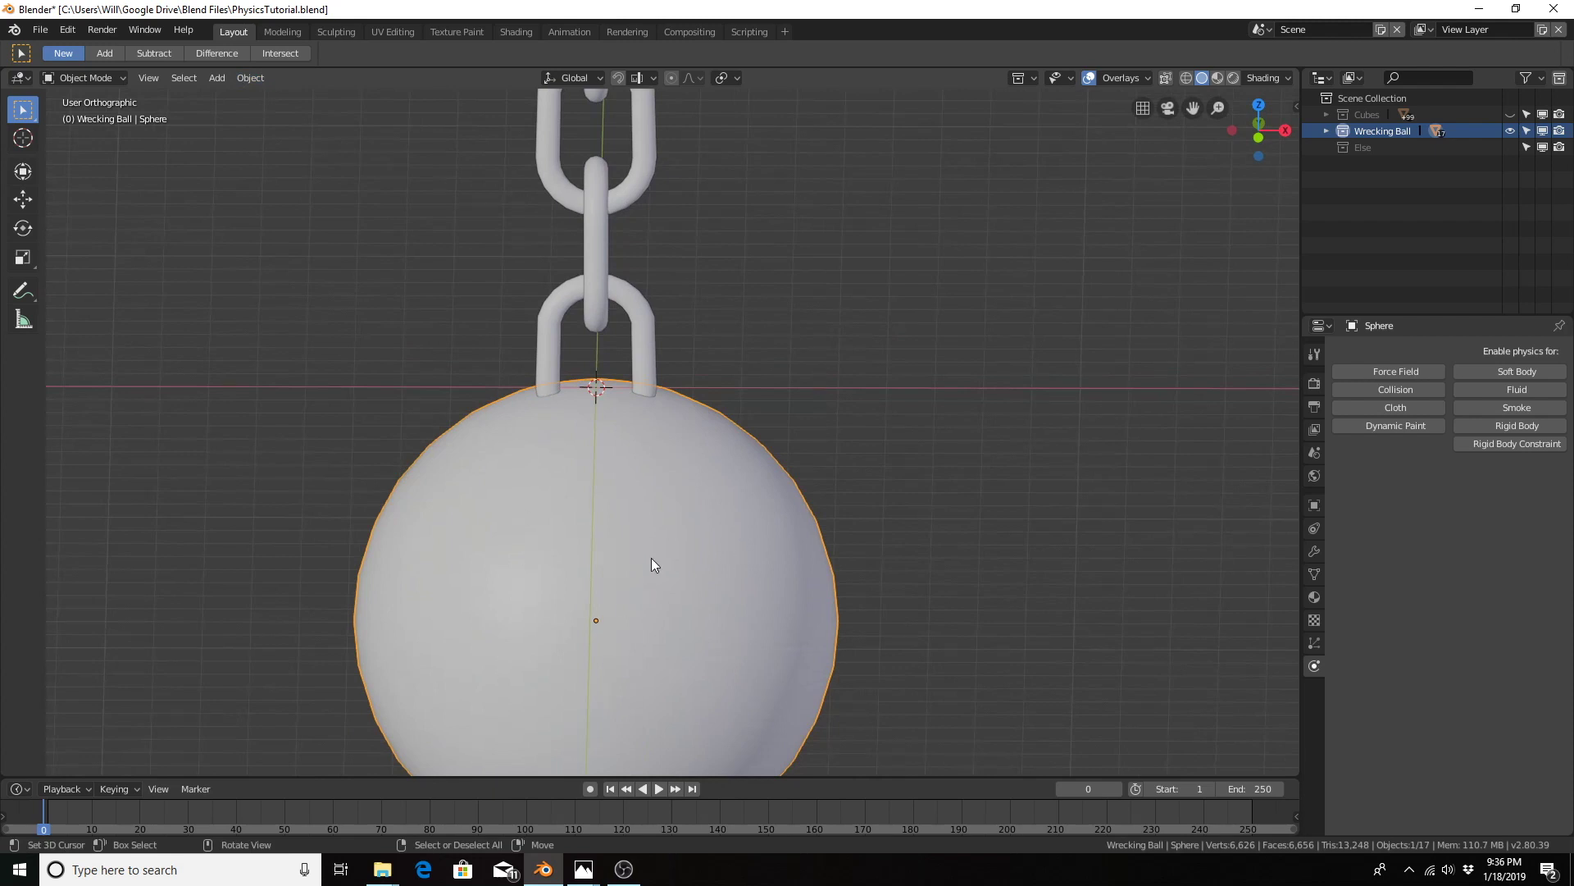
shift+click(547, 328)
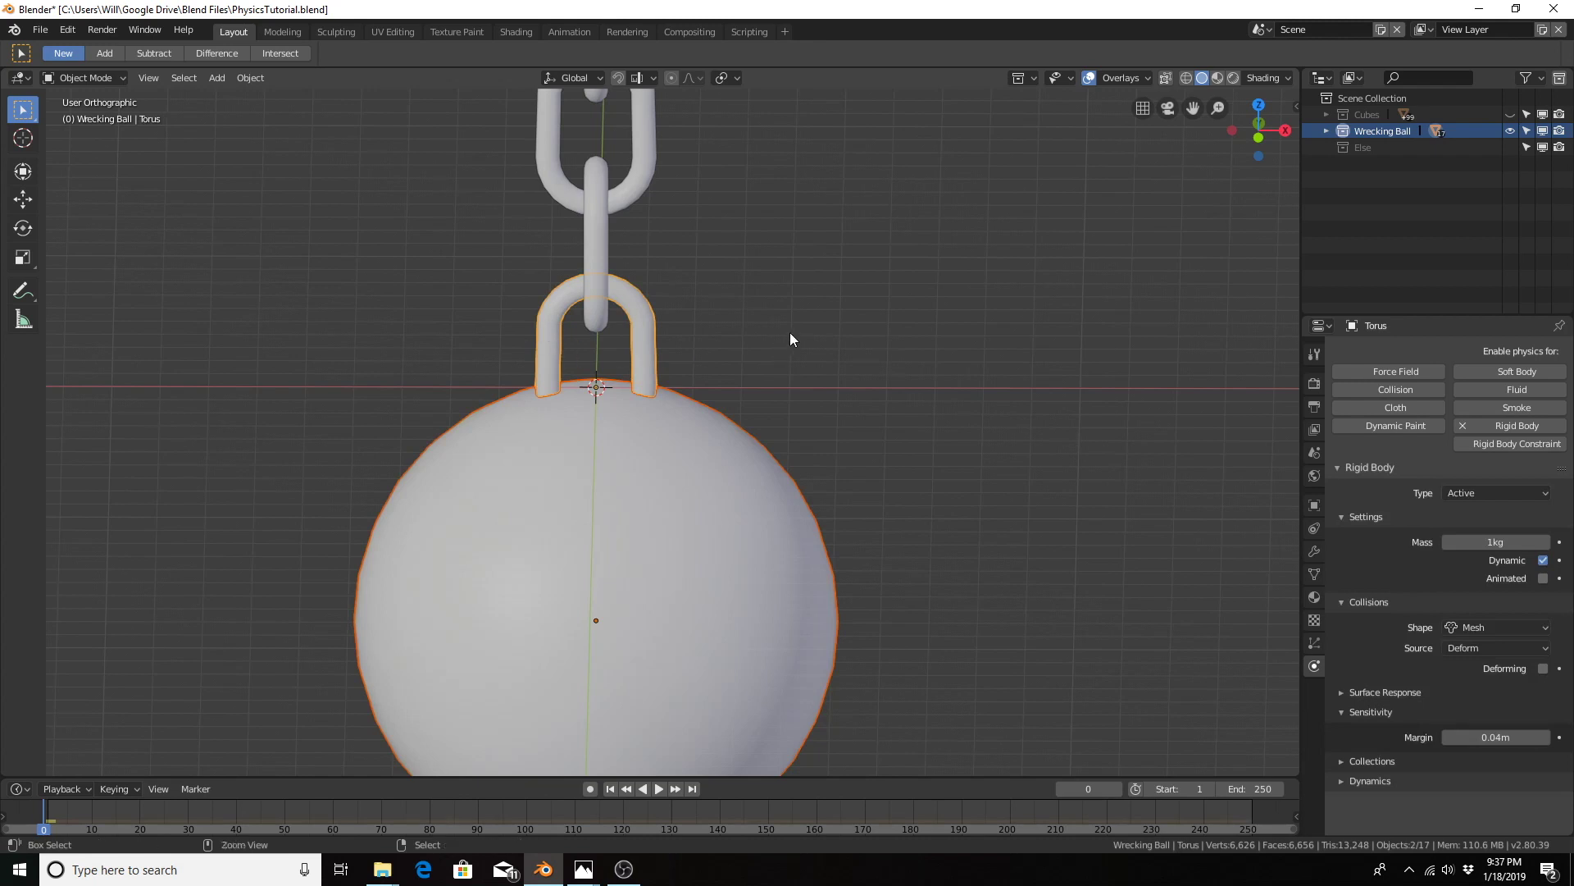
key(ctrl+j)
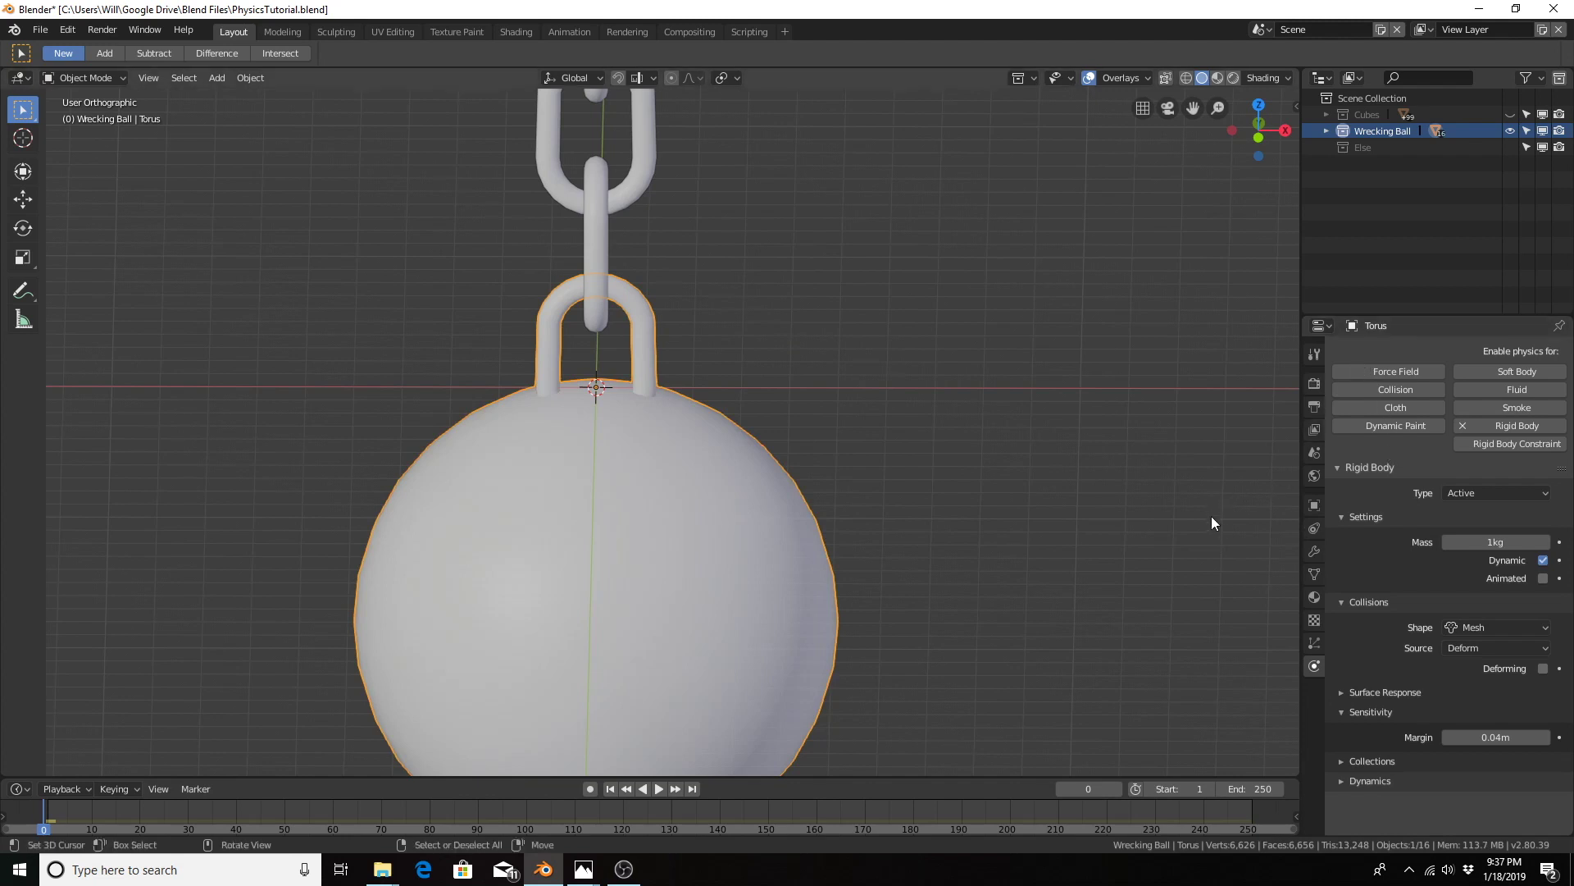
Step: Rename the joined ball-and-link object as Wrecking Ball
click(1314, 503)
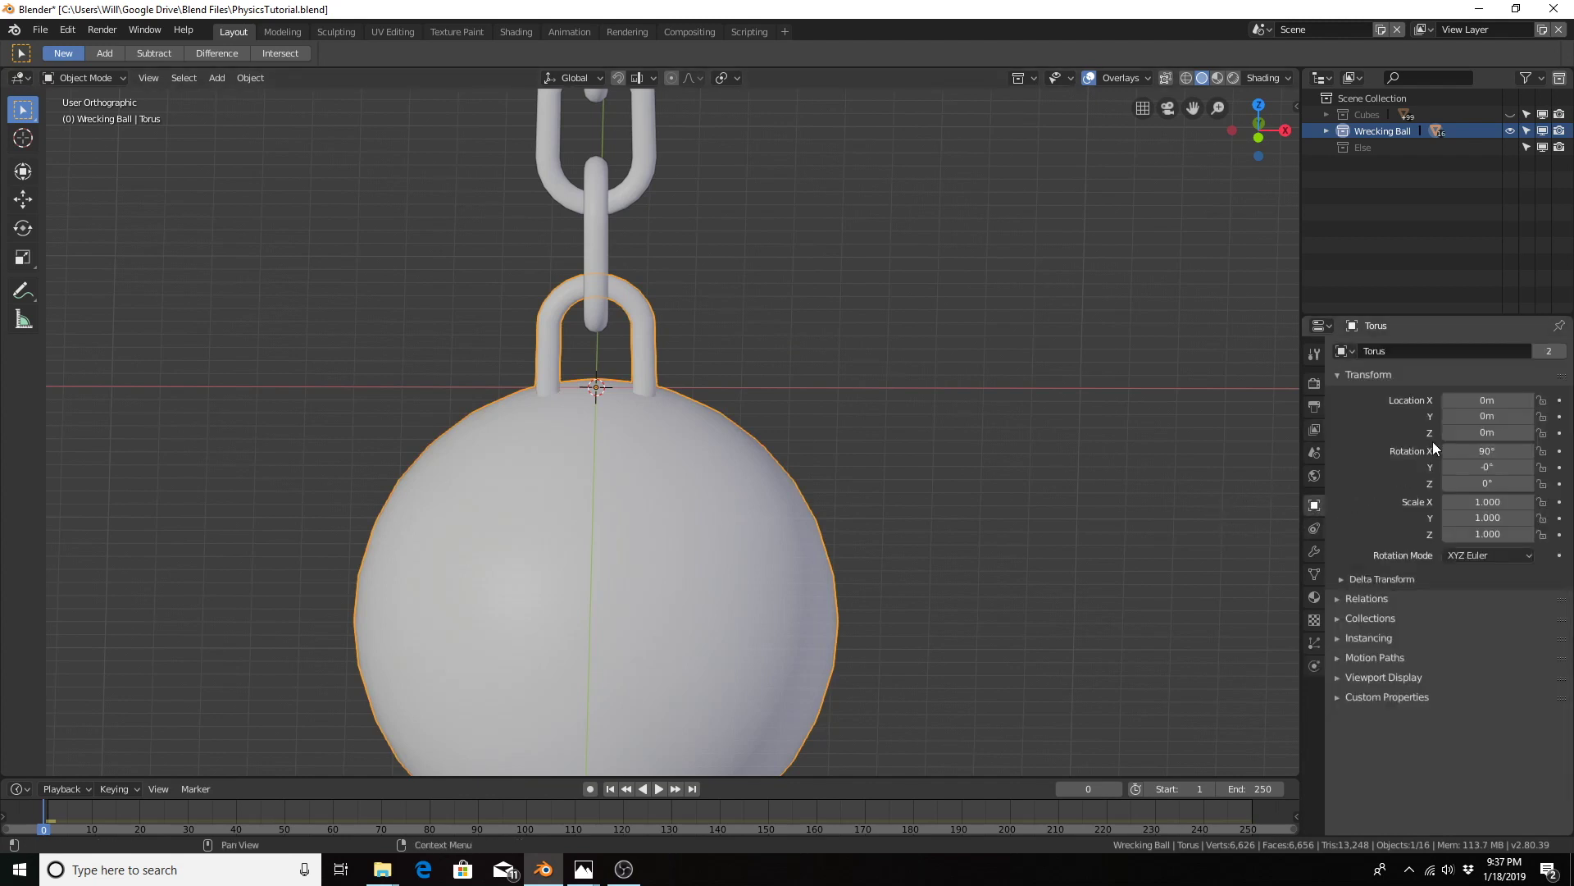
click(1401, 351)
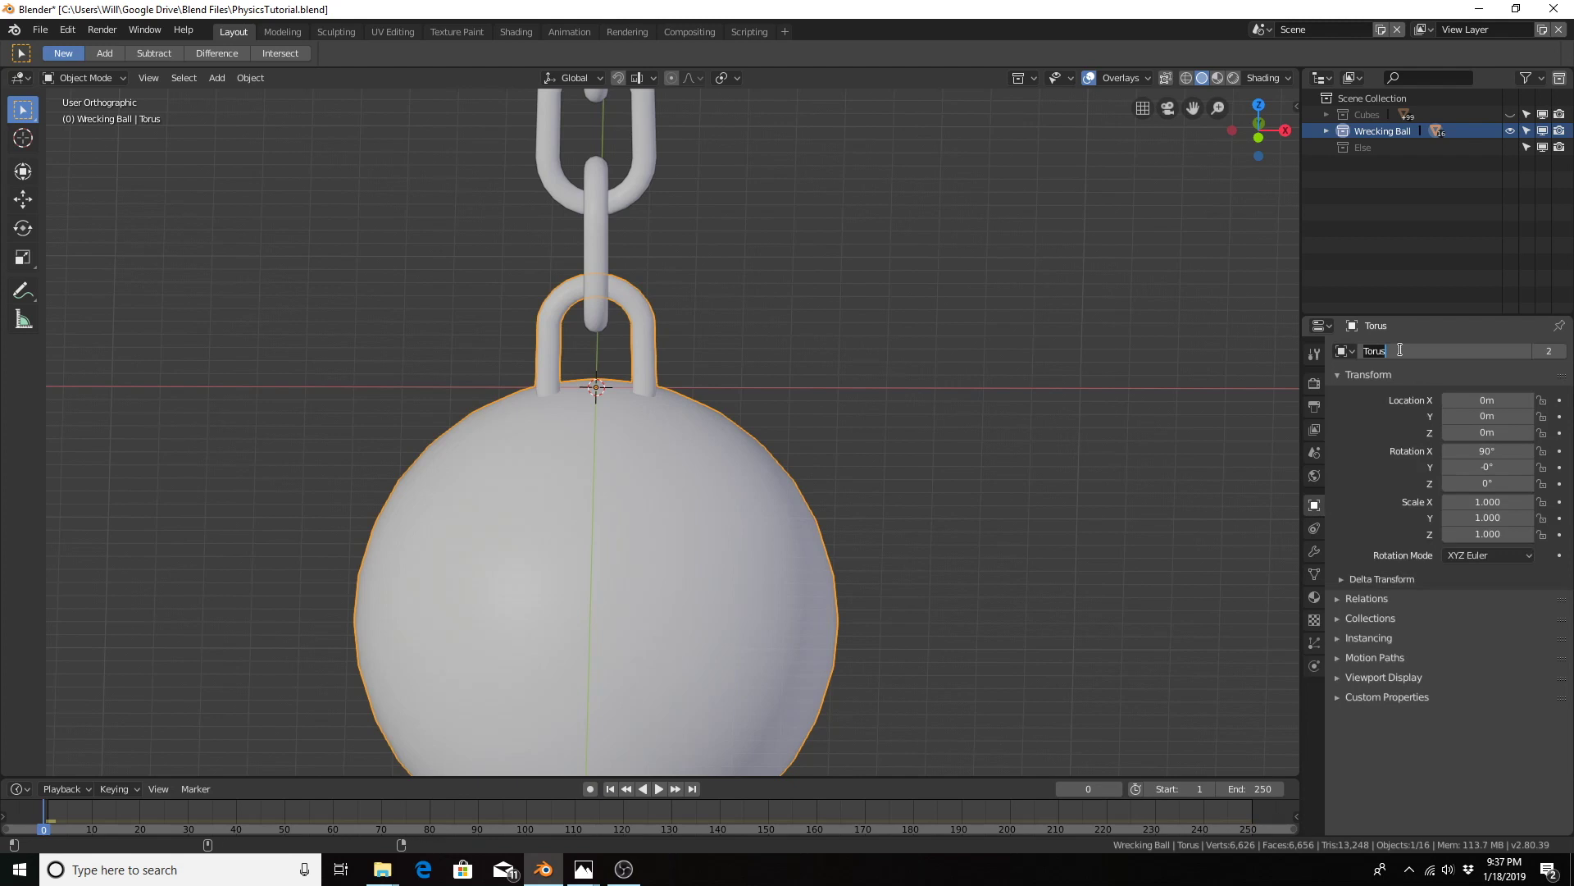
text(Wrecking Ball)
key(Return)
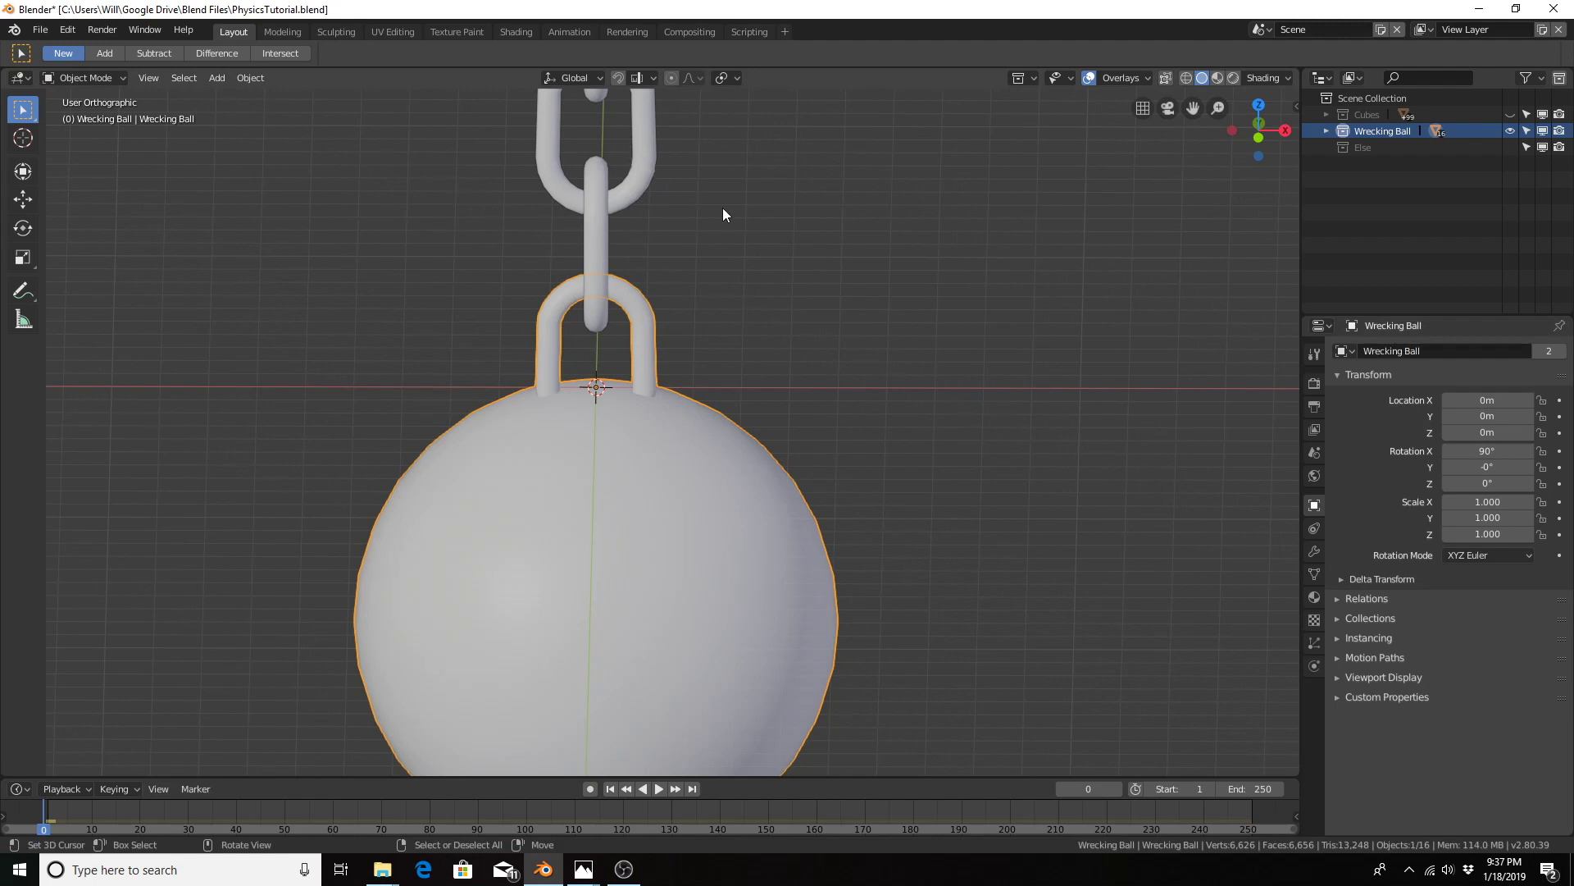
Step: Inspect the ball's metal material and rigid body settings in the Shading workspace, then return to the Layout workspace
middle_drag(710, 424, 730, 309)
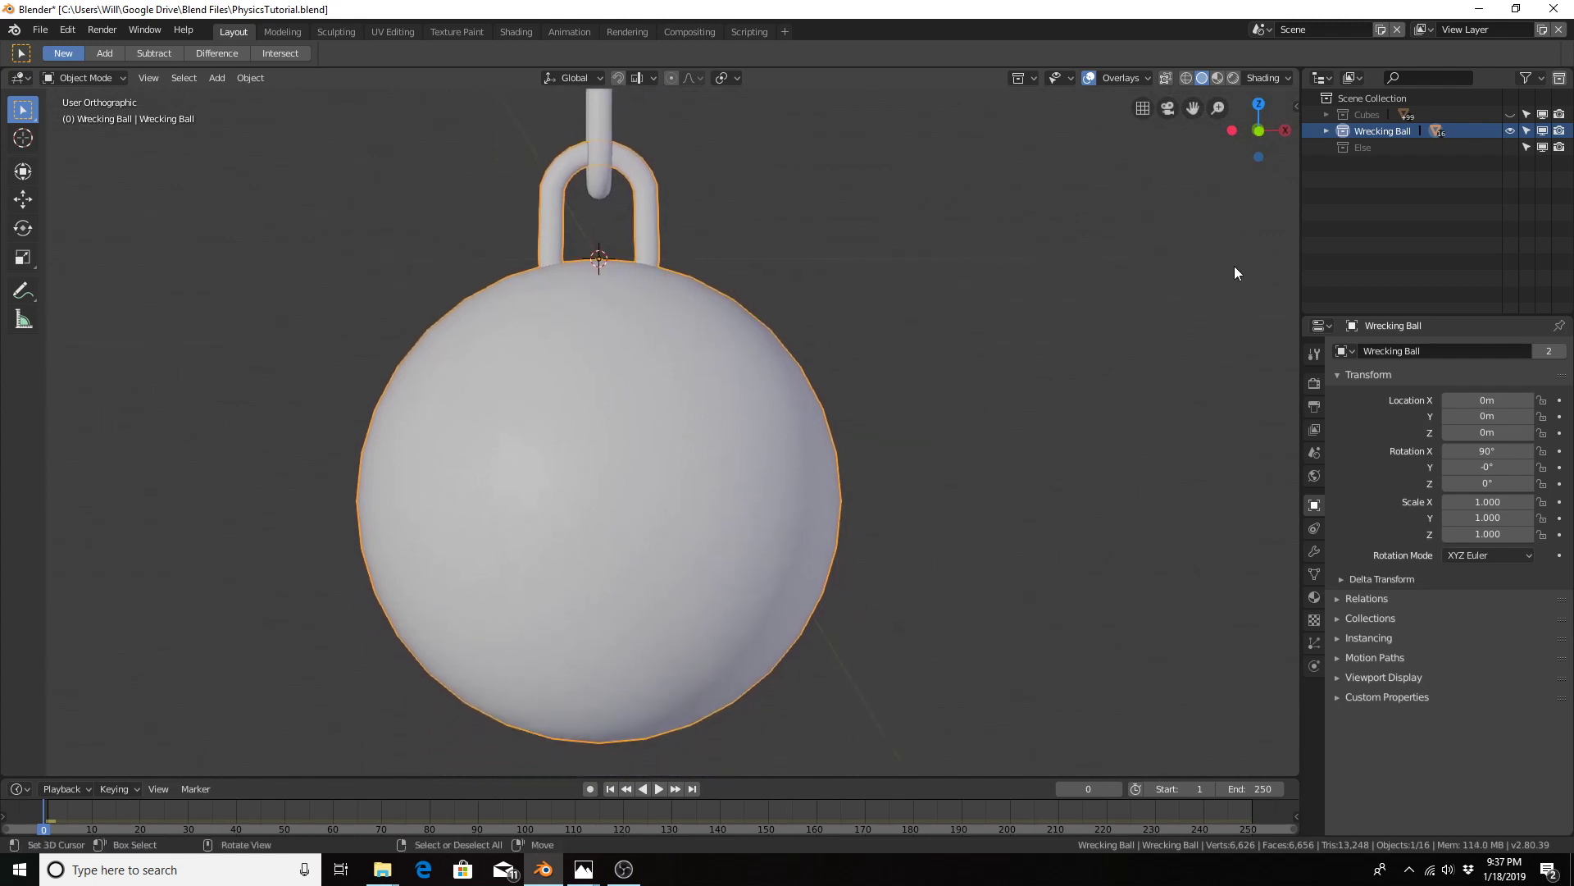
click(511, 29)
middle_drag(797, 342, 690, 241)
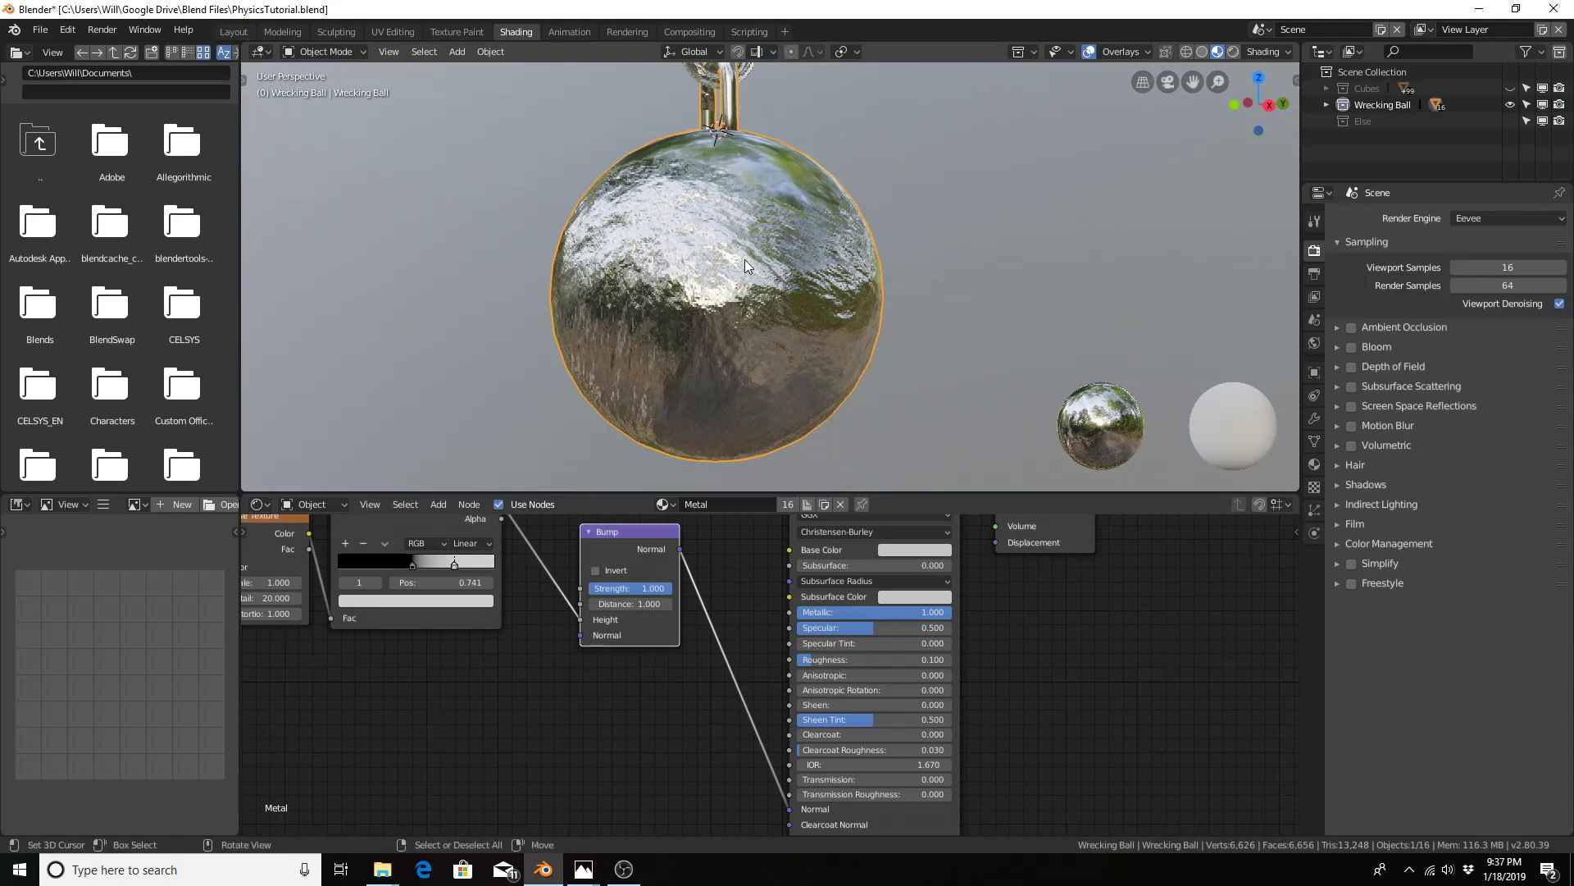
click(1311, 533)
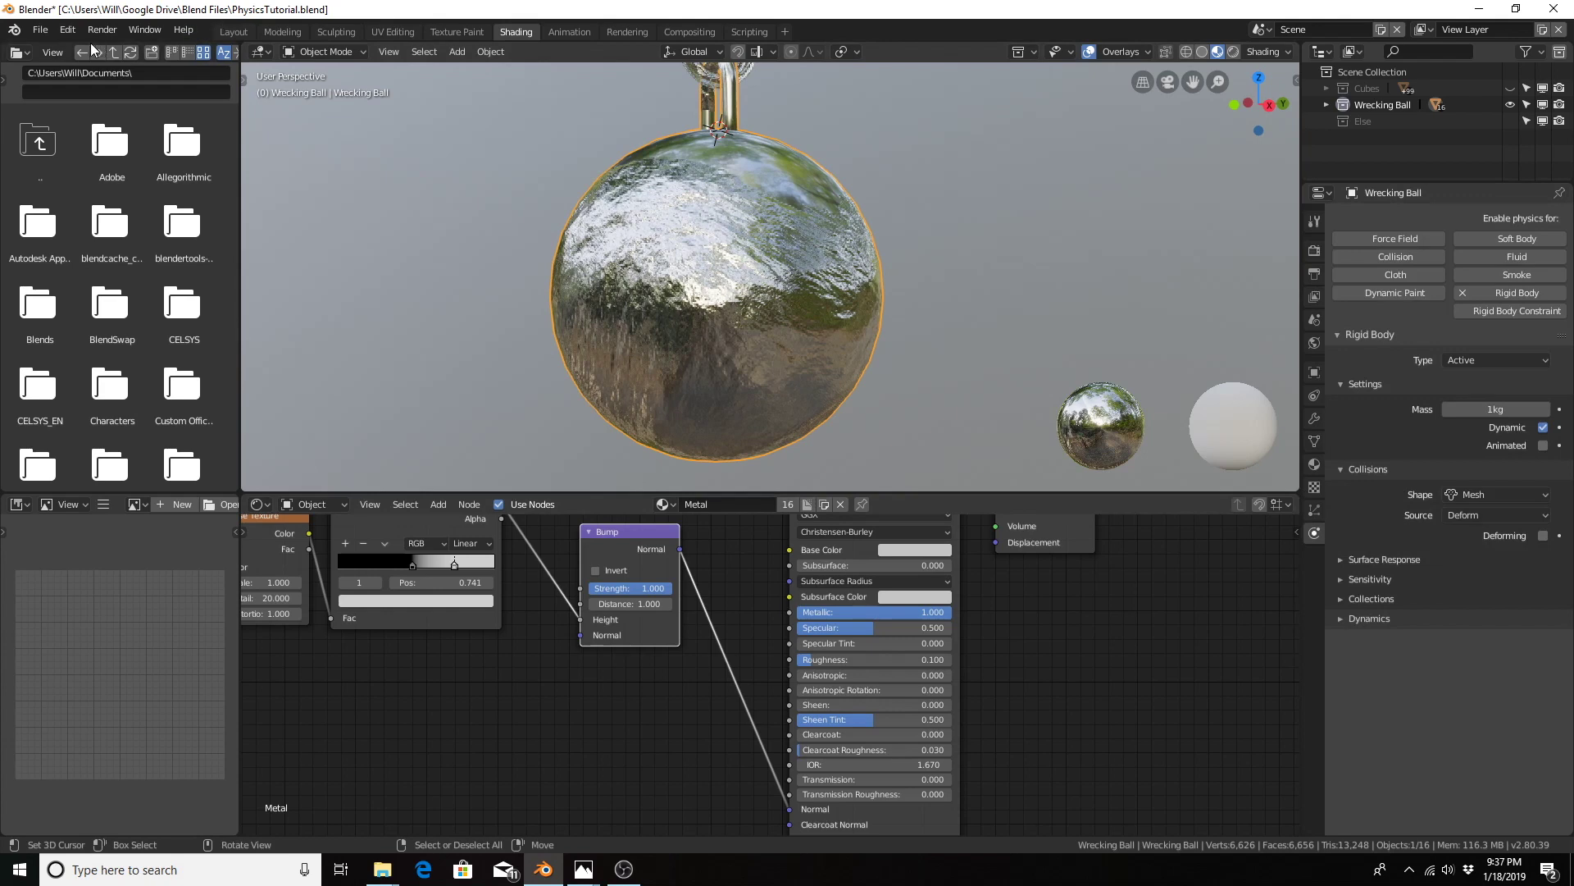
click(234, 32)
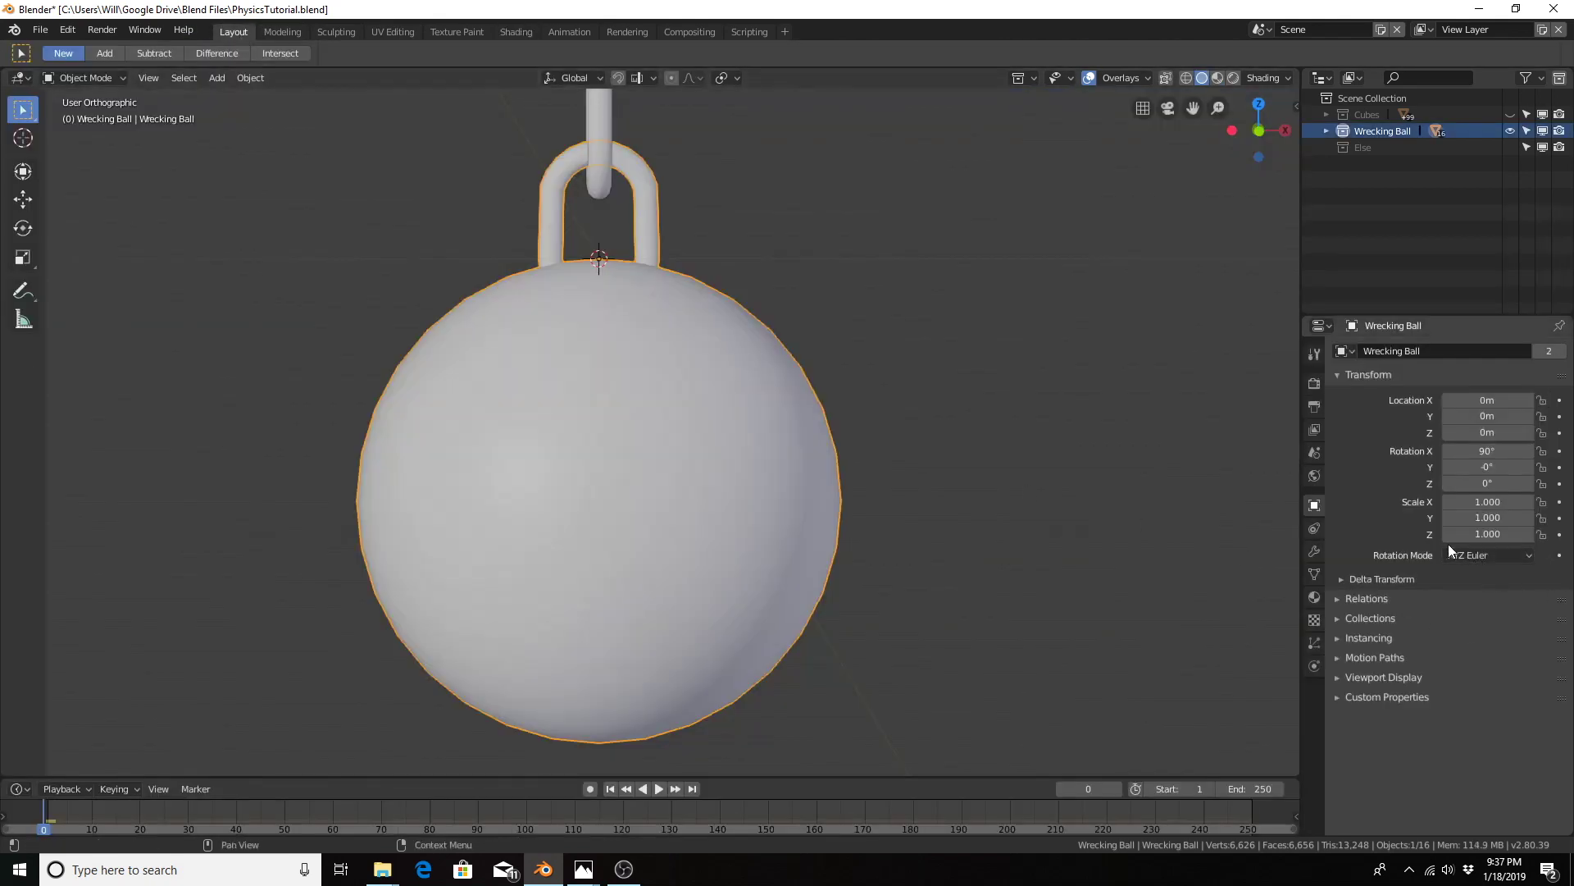
Step: Set the wrecking ball's rigid body mass to 50 kg
click(1313, 666)
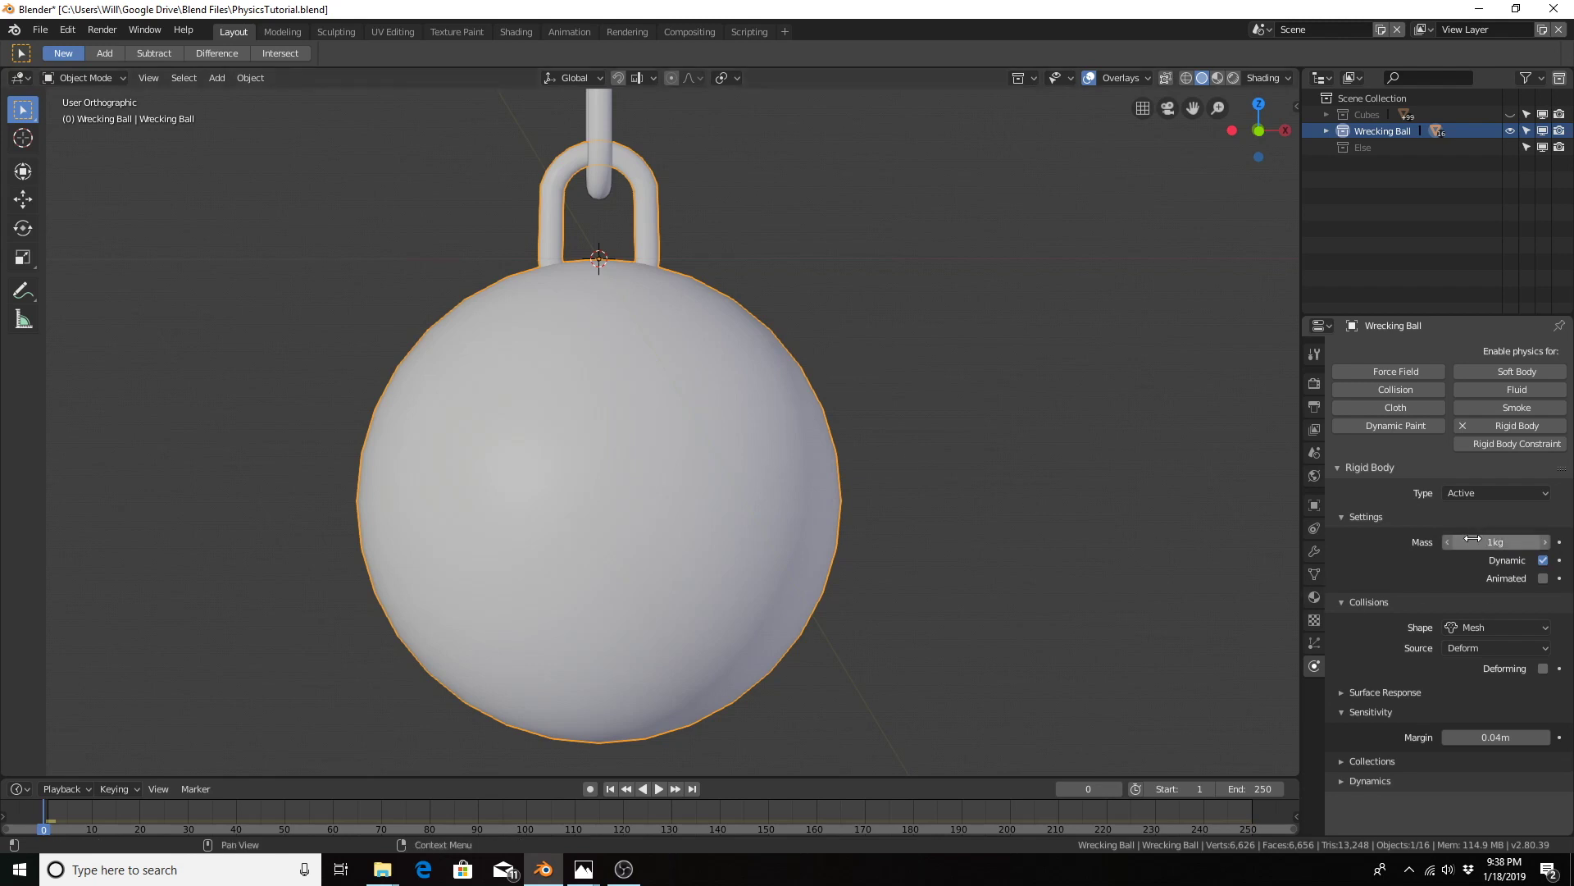
scroll(721, 308, down, 5)
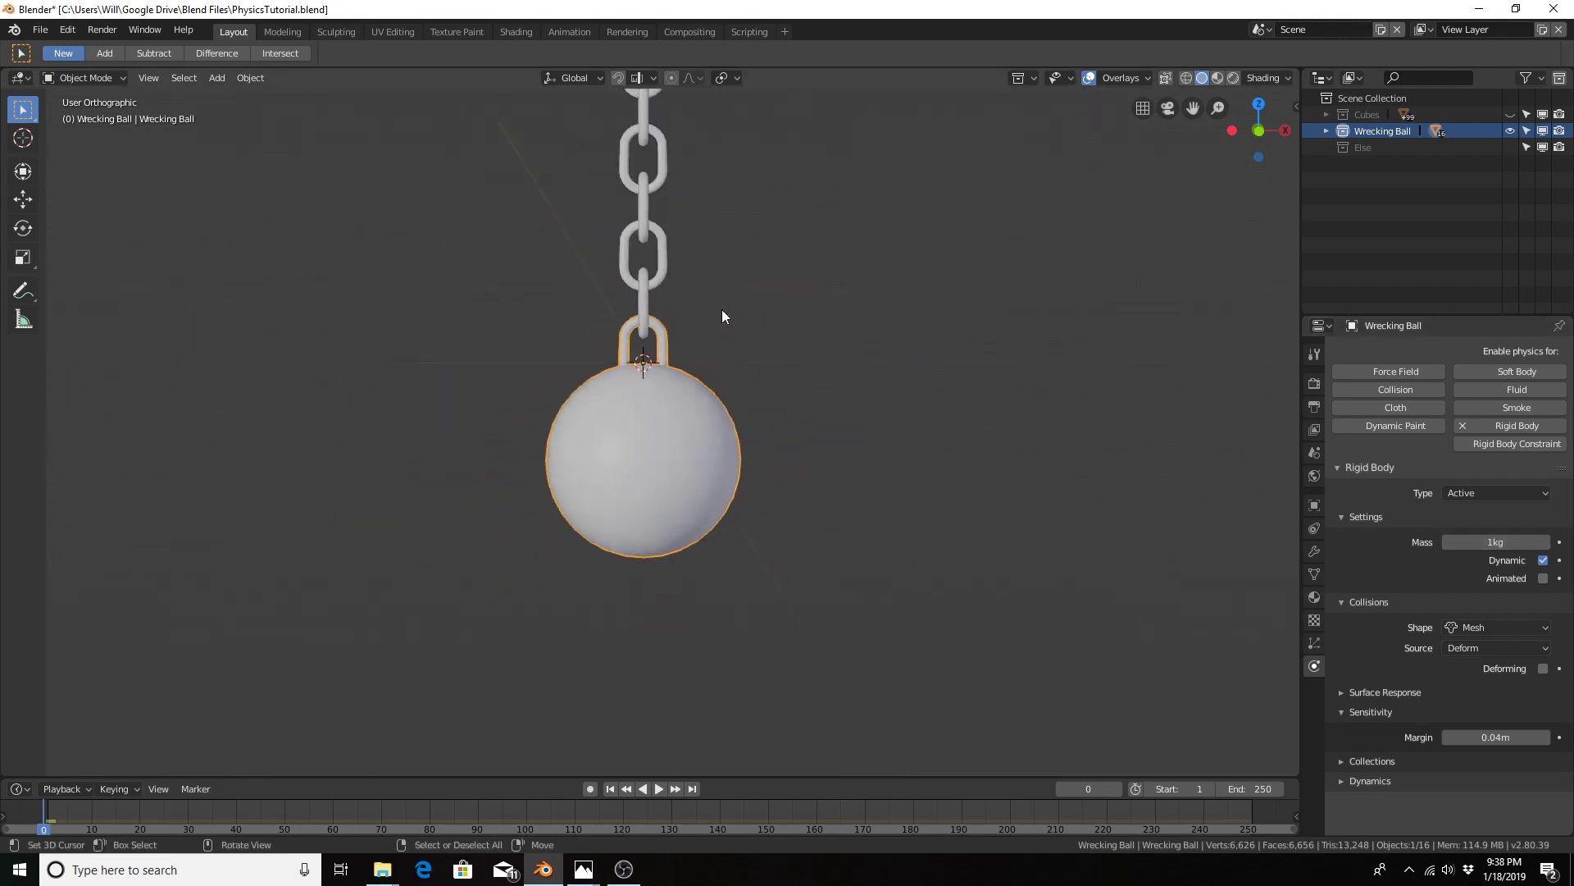
shift+middle_drag(723, 240, 701, 501)
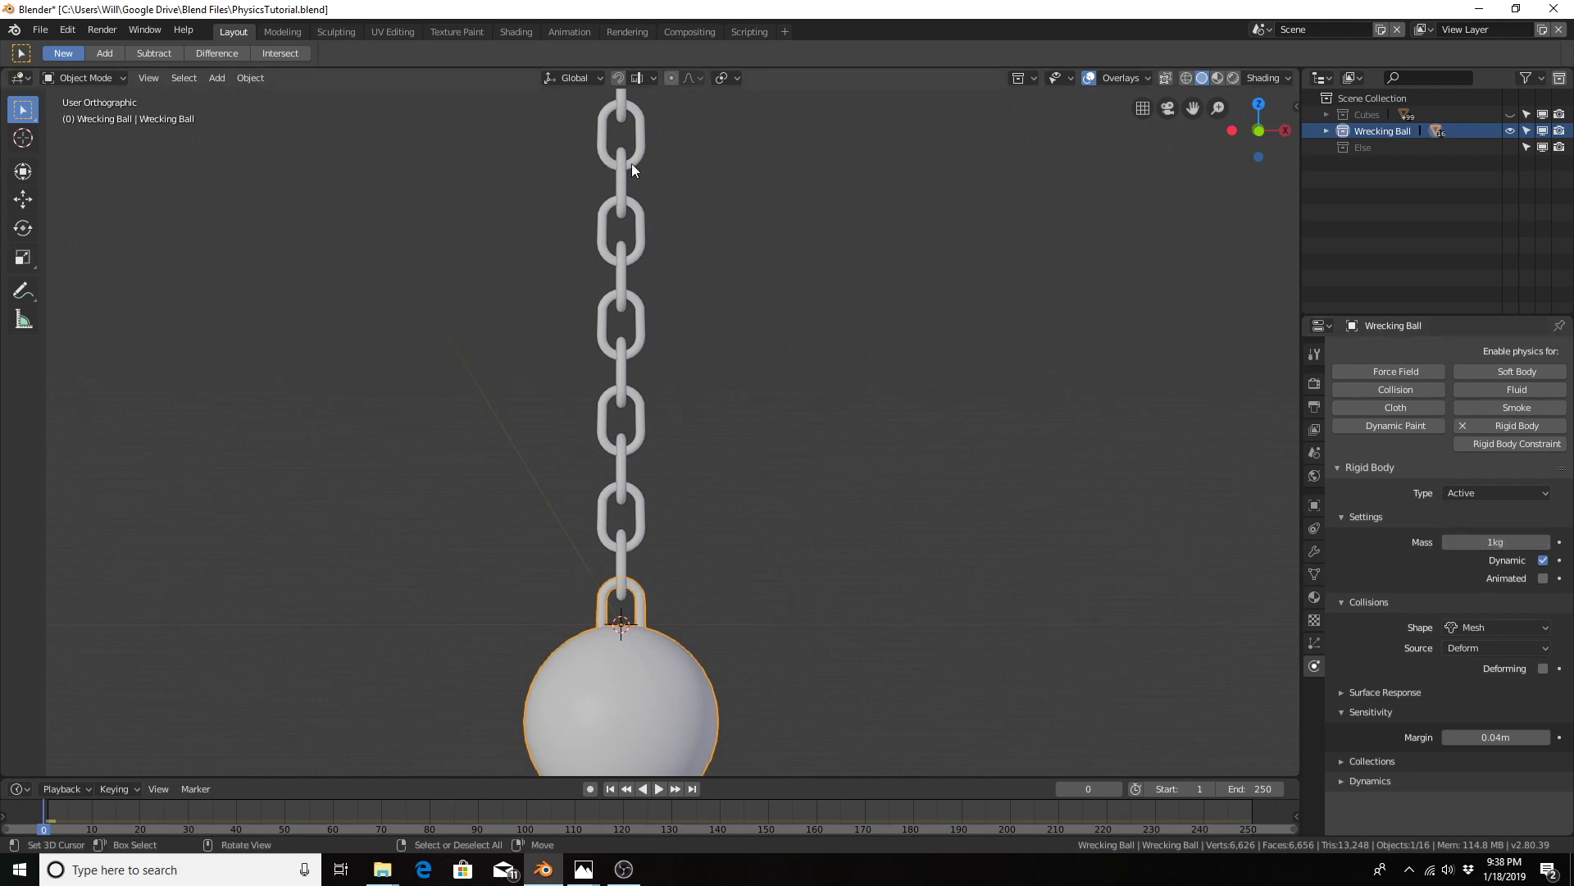
click(1480, 541)
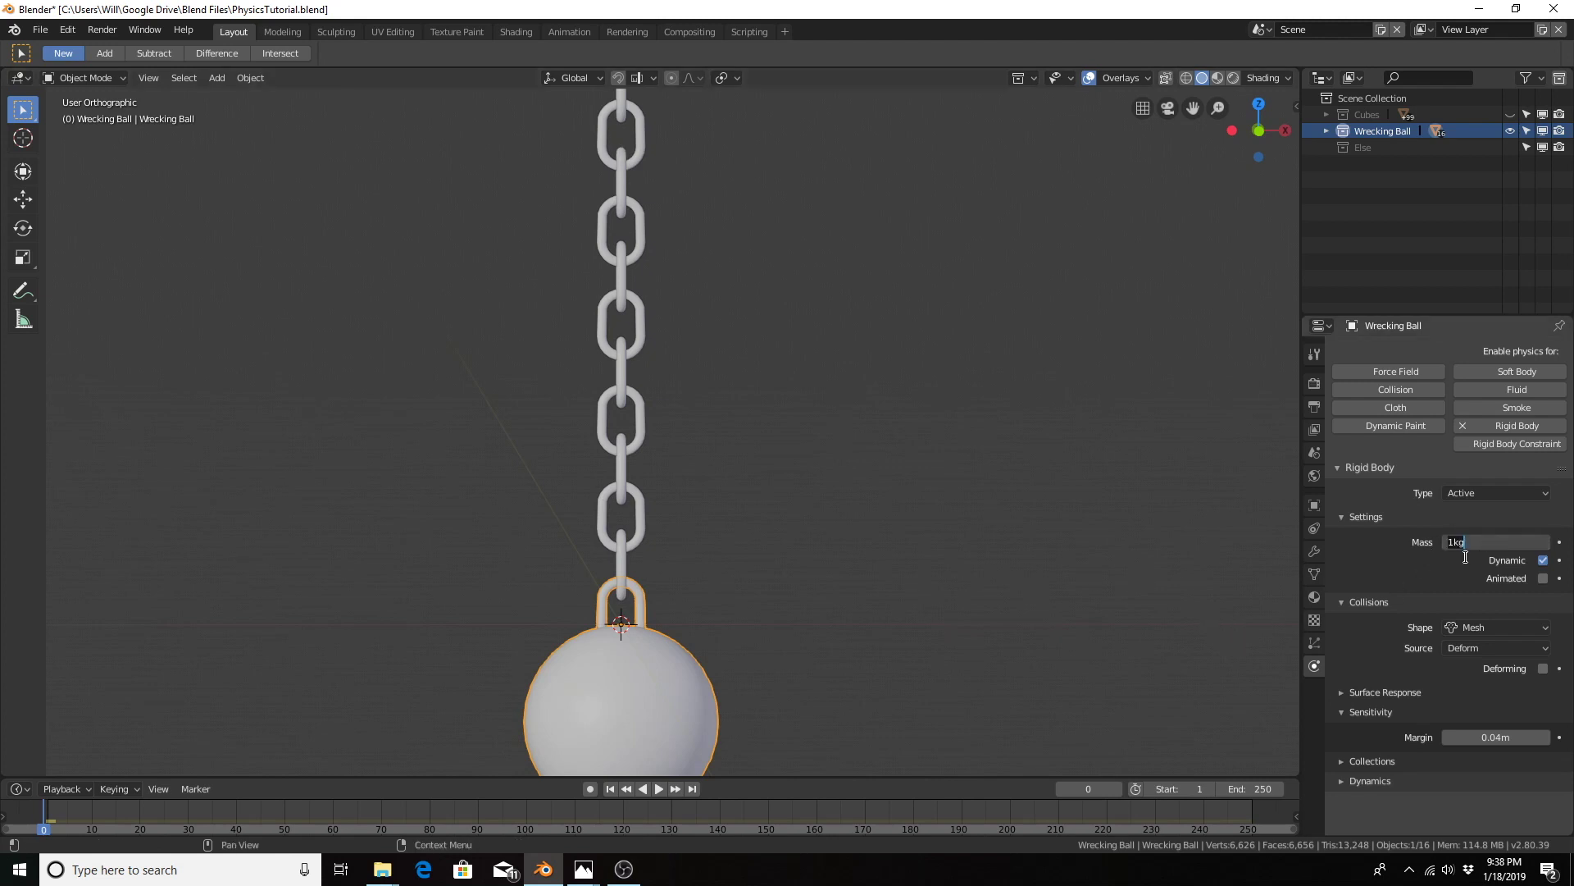
text(50)
key(Return)
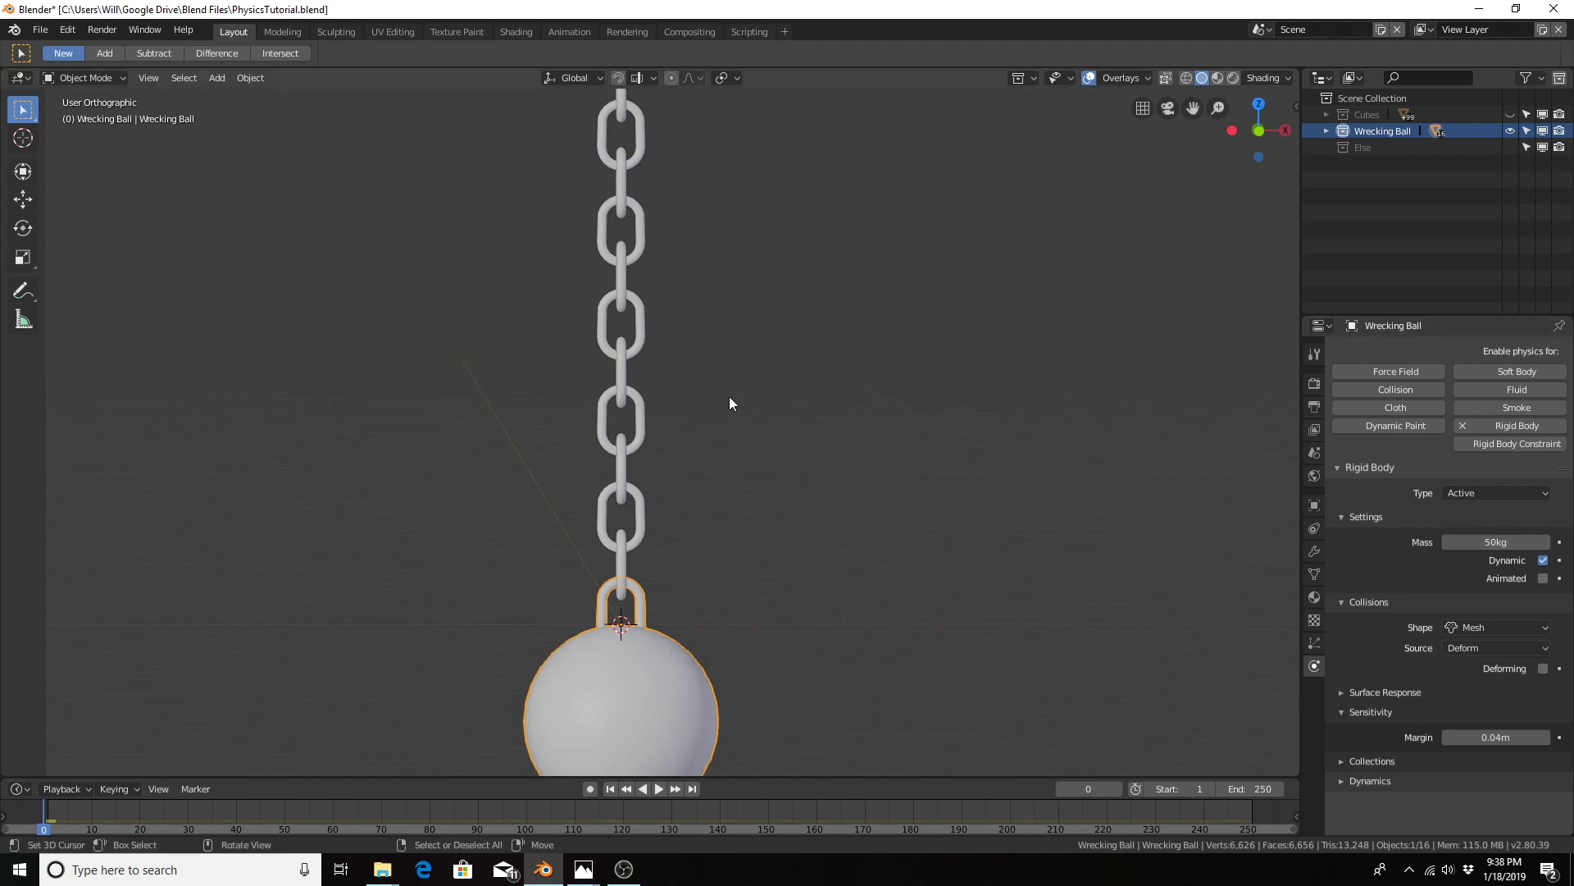
Step: Add a cylinder mesh at the 3D cursor, where the lowest link meets the ball
scroll(729, 396, down, 4)
middle_drag(731, 396, 665, 425)
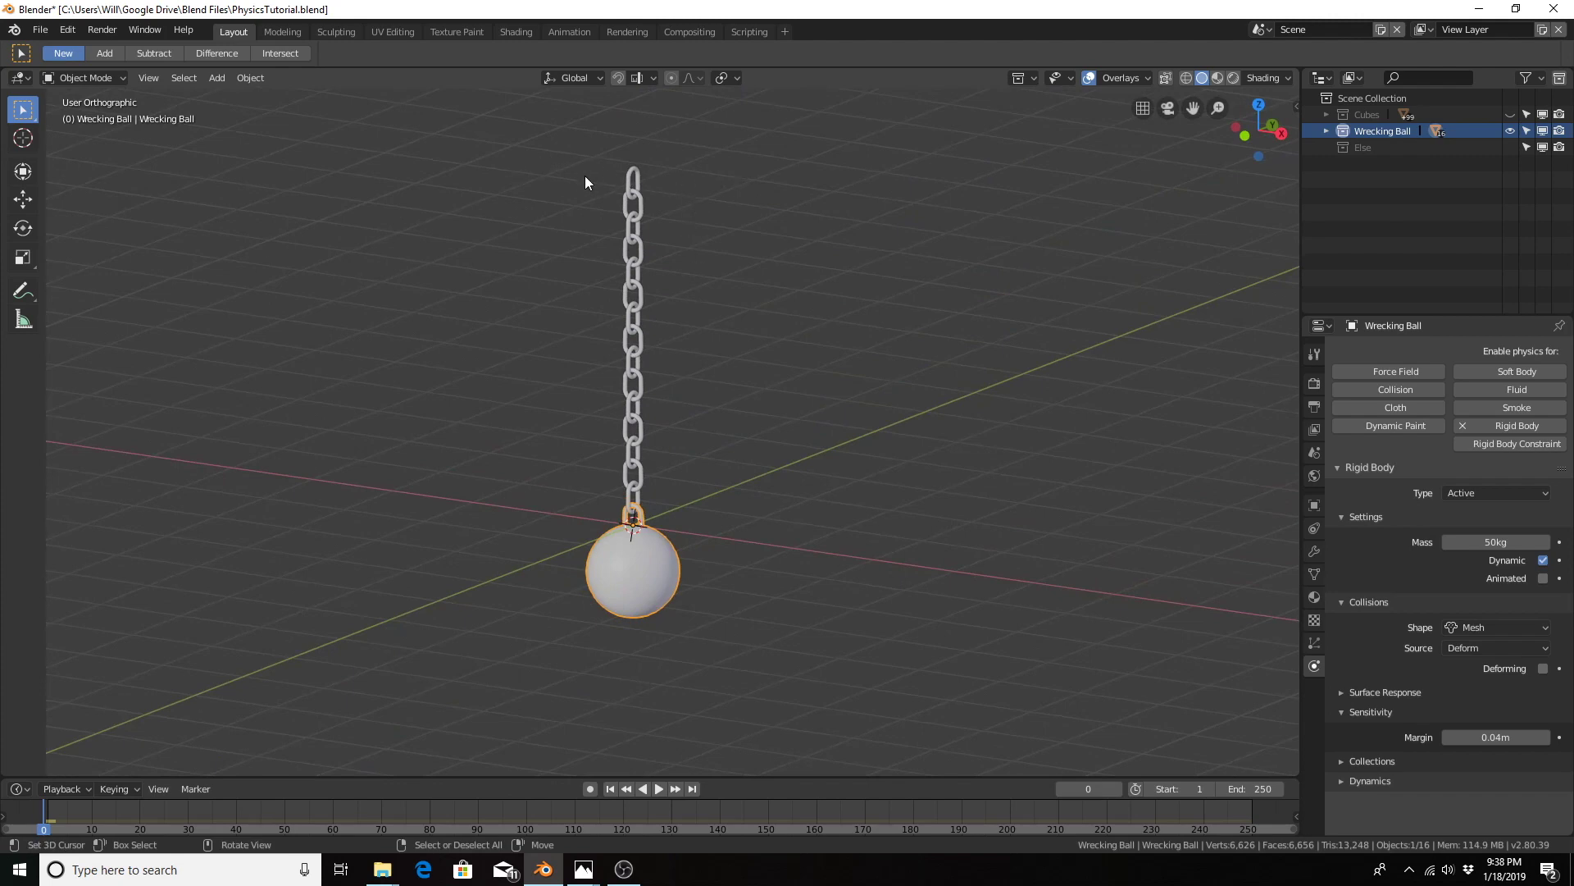
middle_drag(703, 432, 602, 440)
scroll(698, 484, up, 3)
key(shift+a)
mouse_move(684, 480)
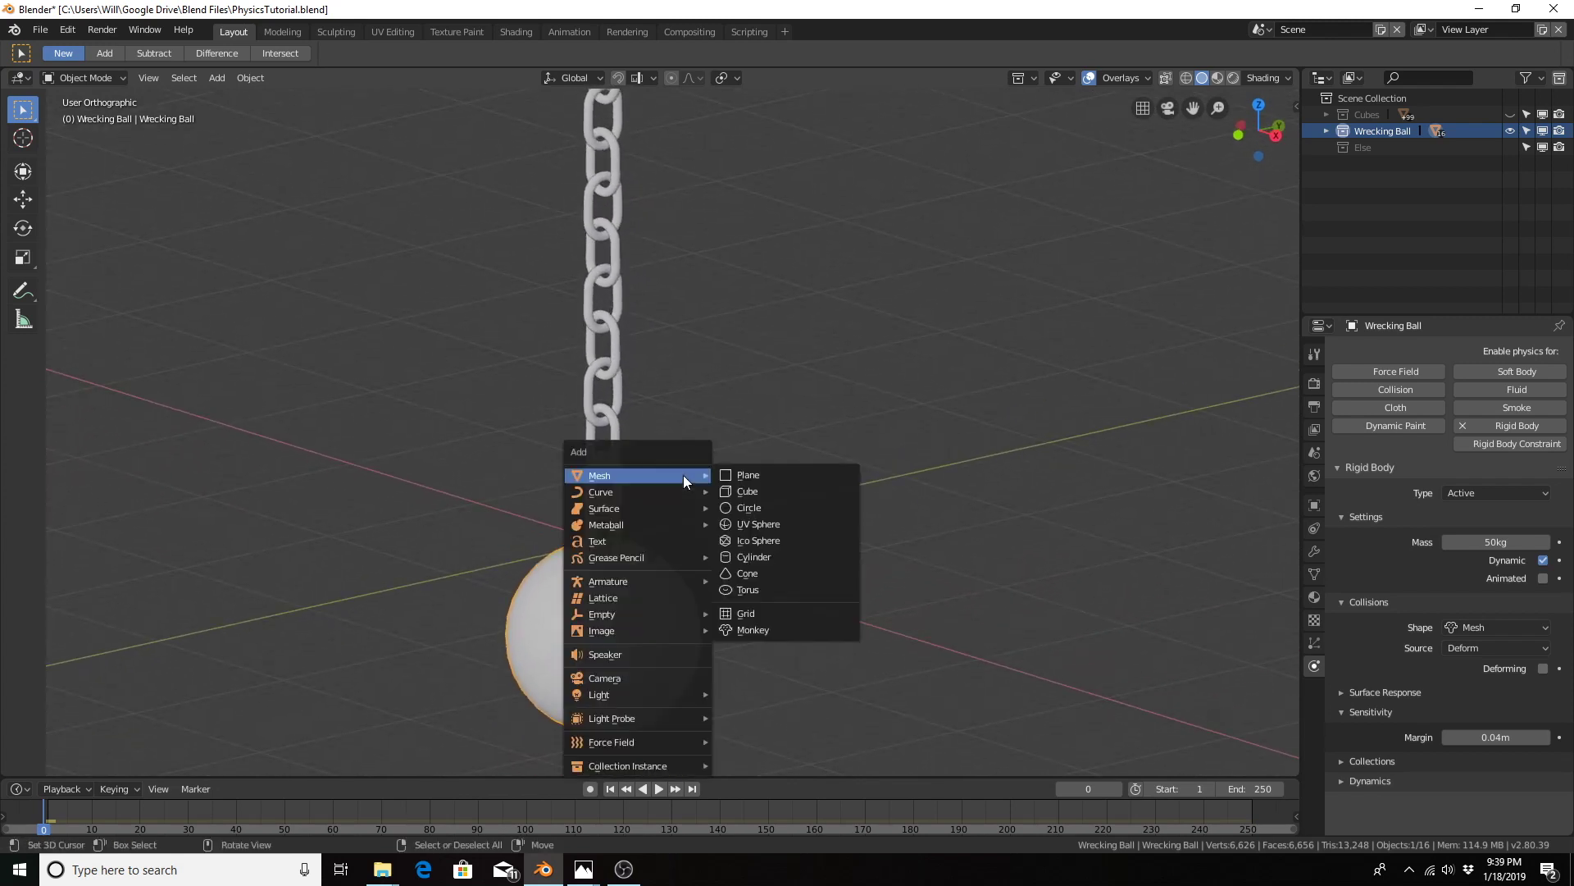
click(730, 555)
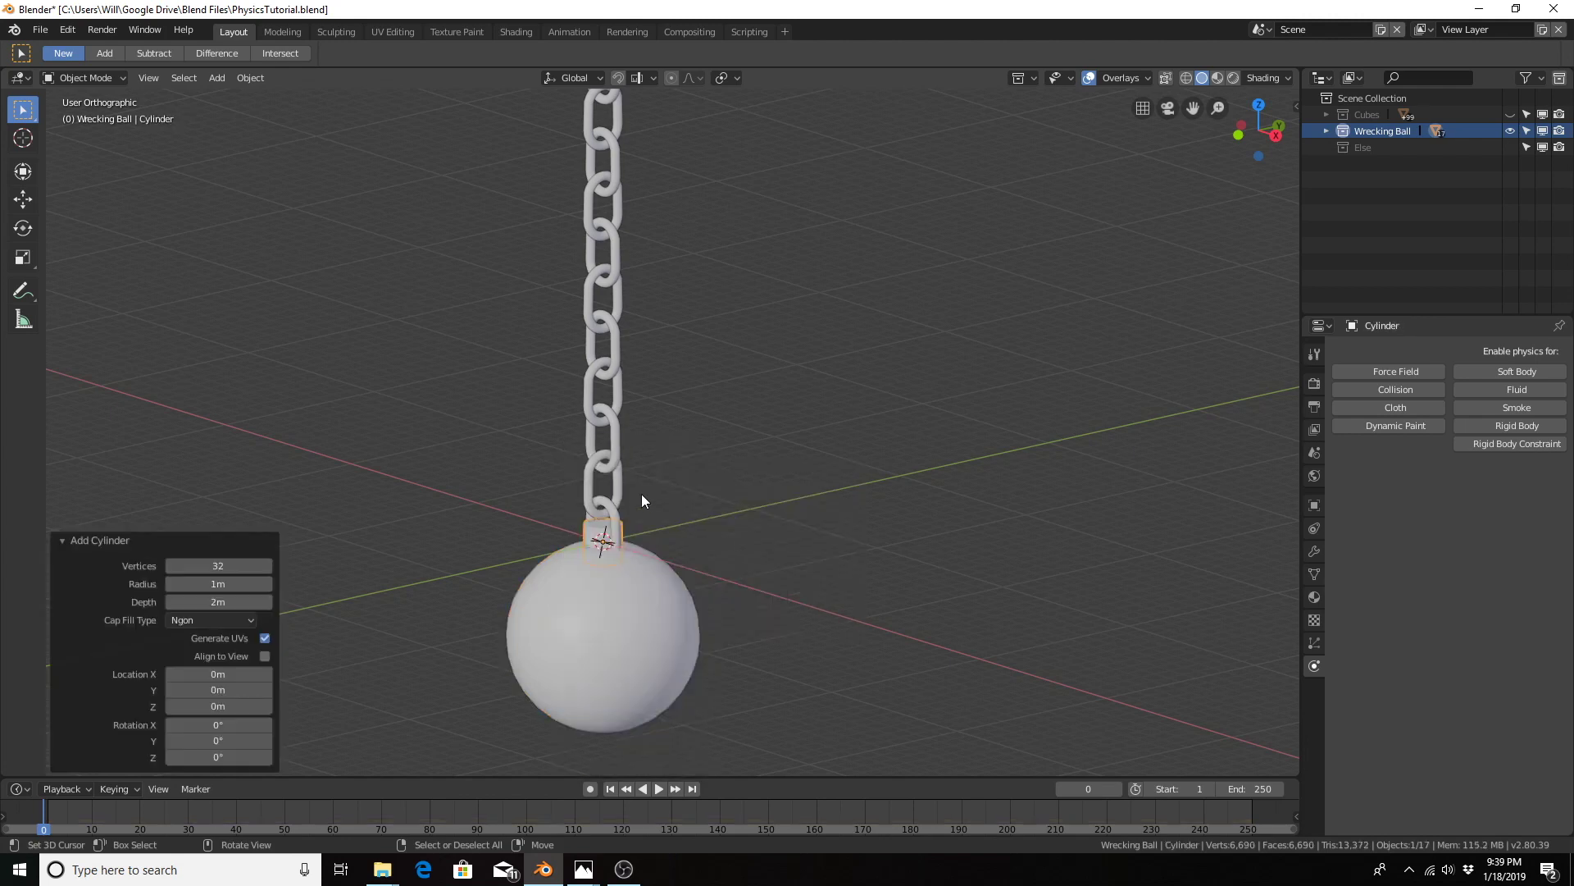
Step: Set the new cylinder's depth to 20 m and its Y rotation to 90° so it lies horizontally
drag(217, 601, 1079, 572)
click(203, 603)
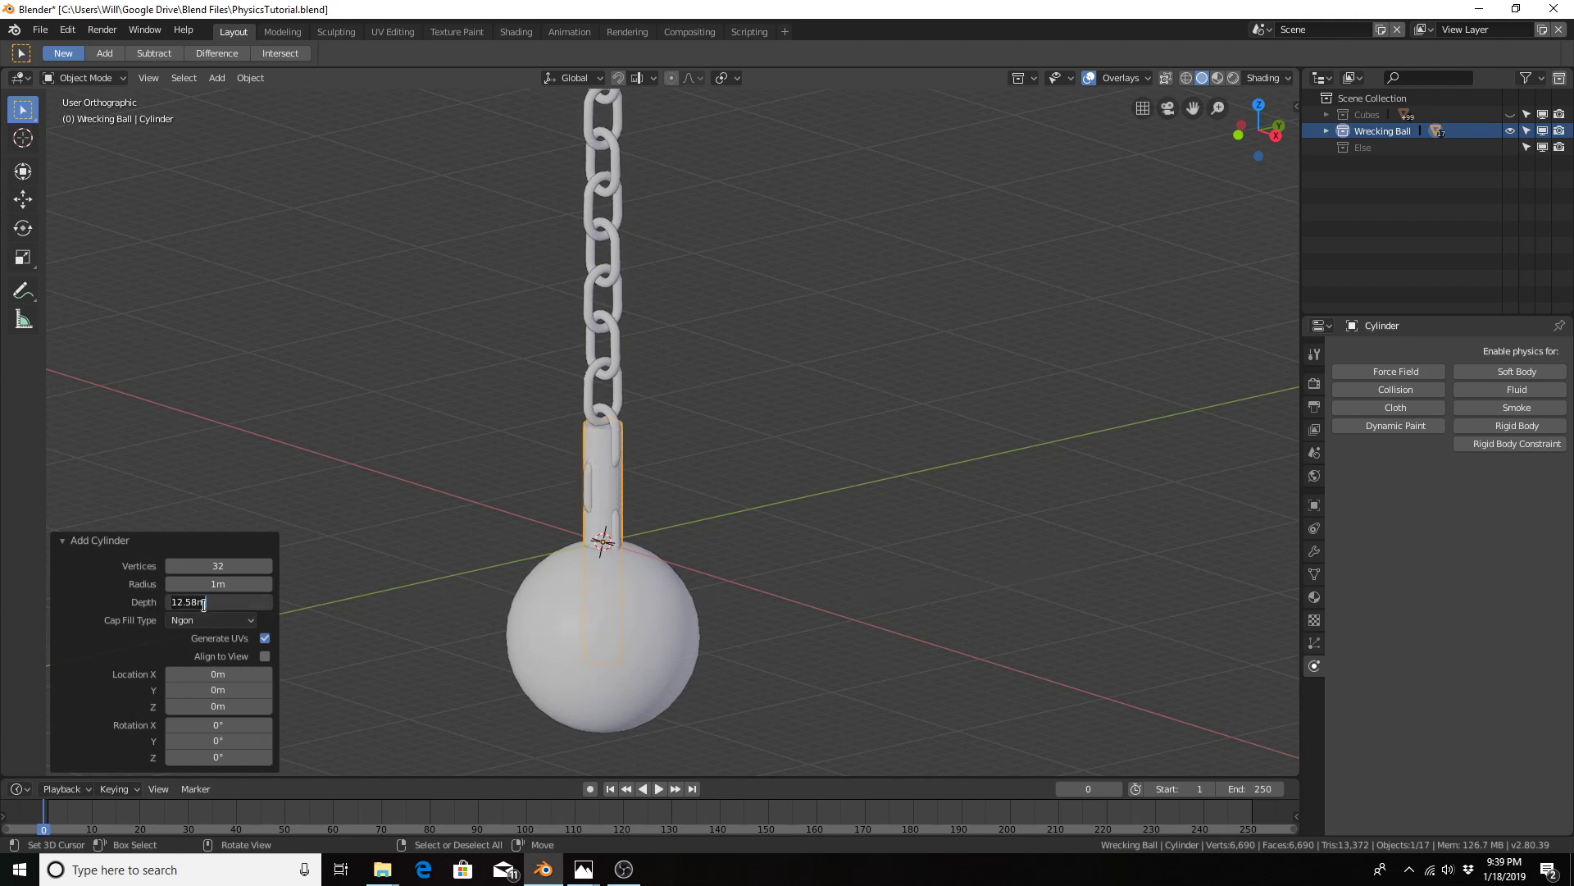
text(20)
key(Return)
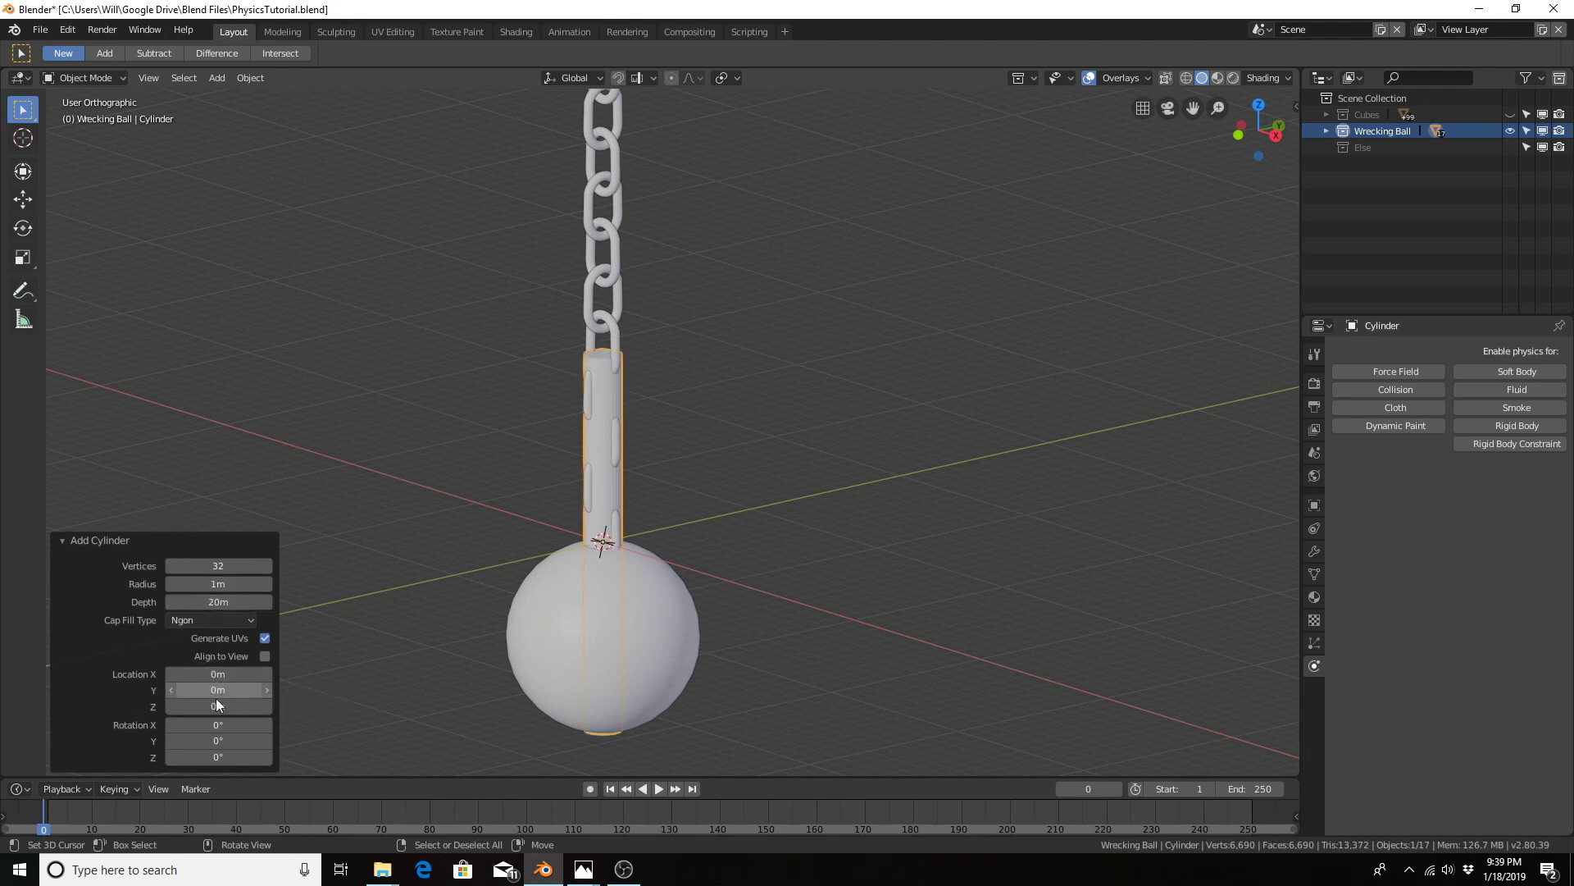
click(217, 737)
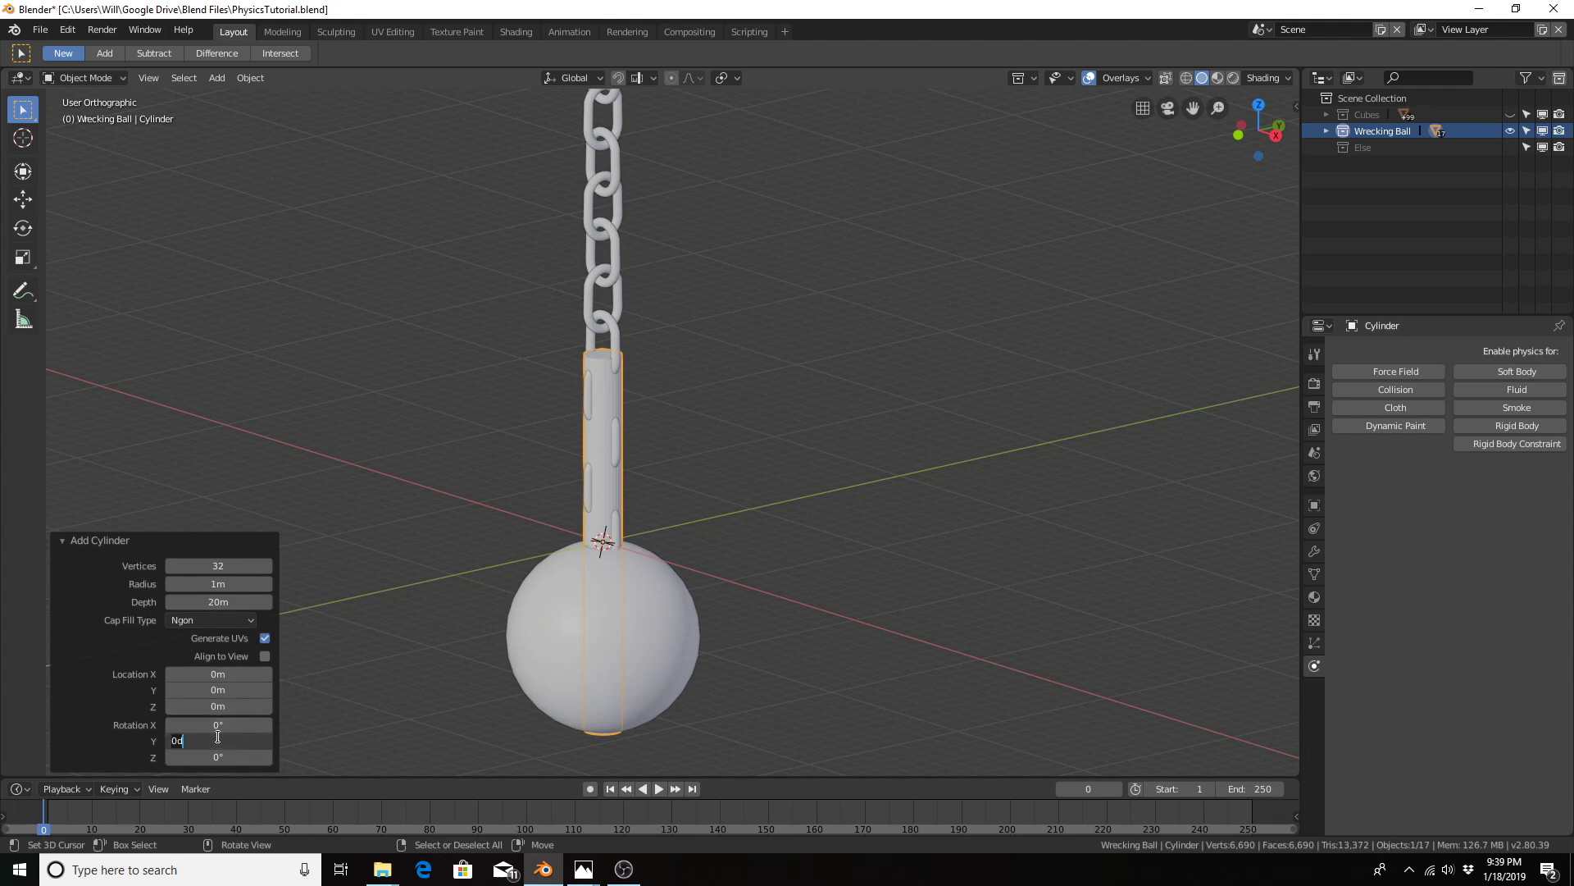
text(90)
key(Return)
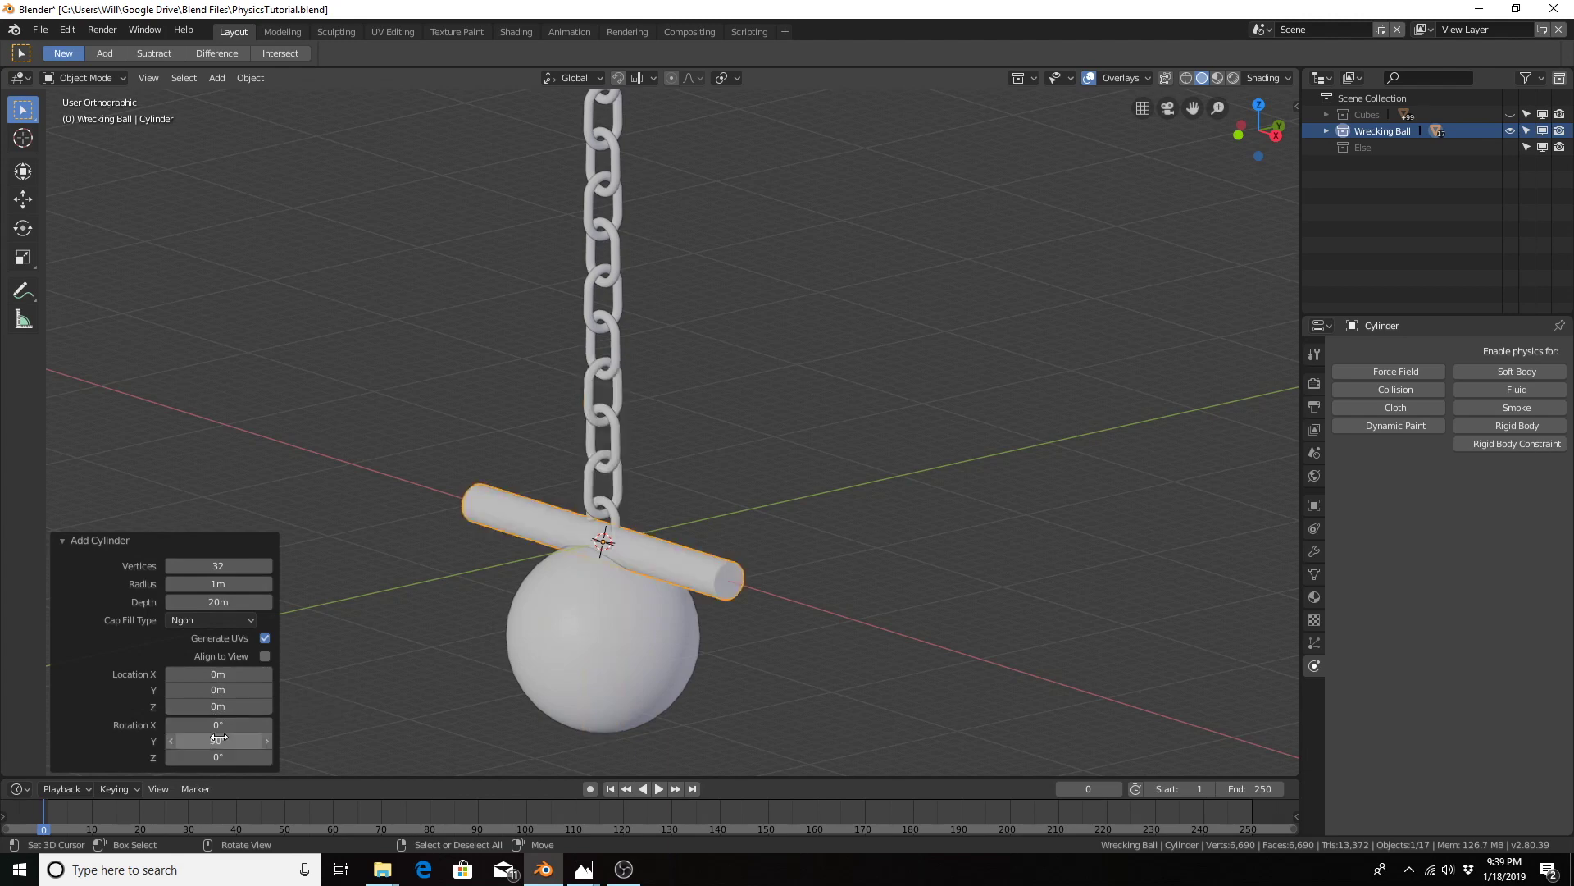
Step: Try a radius of 0.5 m for the horizontal cylinder, then set it to 0.75 m while viewing the chain from the right side
scroll(322, 451, down, 2)
middle_drag(322, 451, 465, 406)
scroll(471, 391, down, 3)
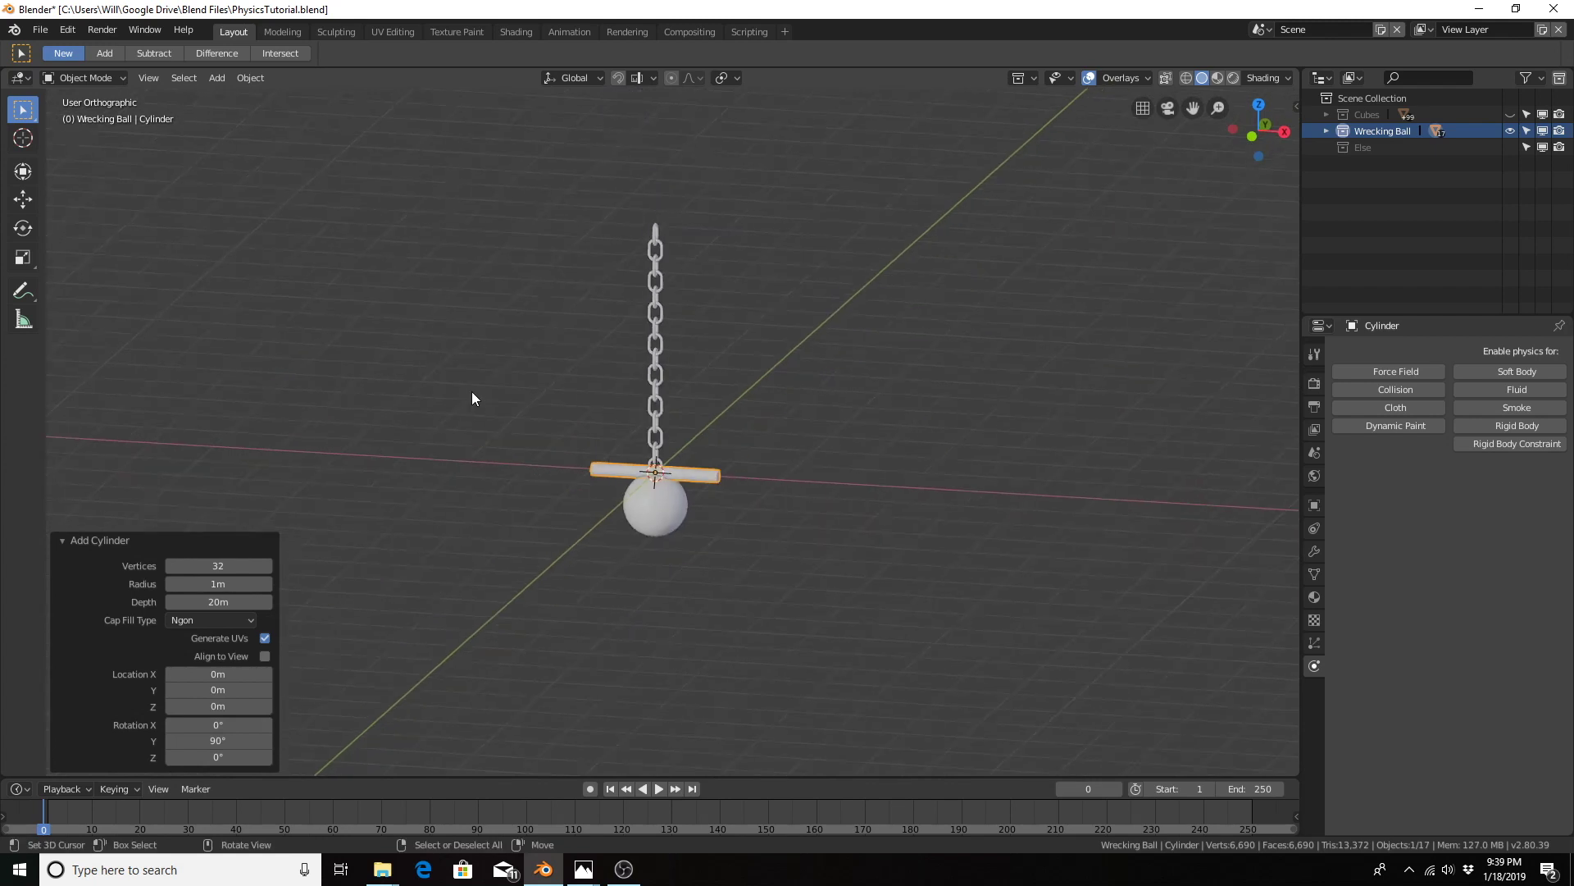
scroll(490, 378, up, 5)
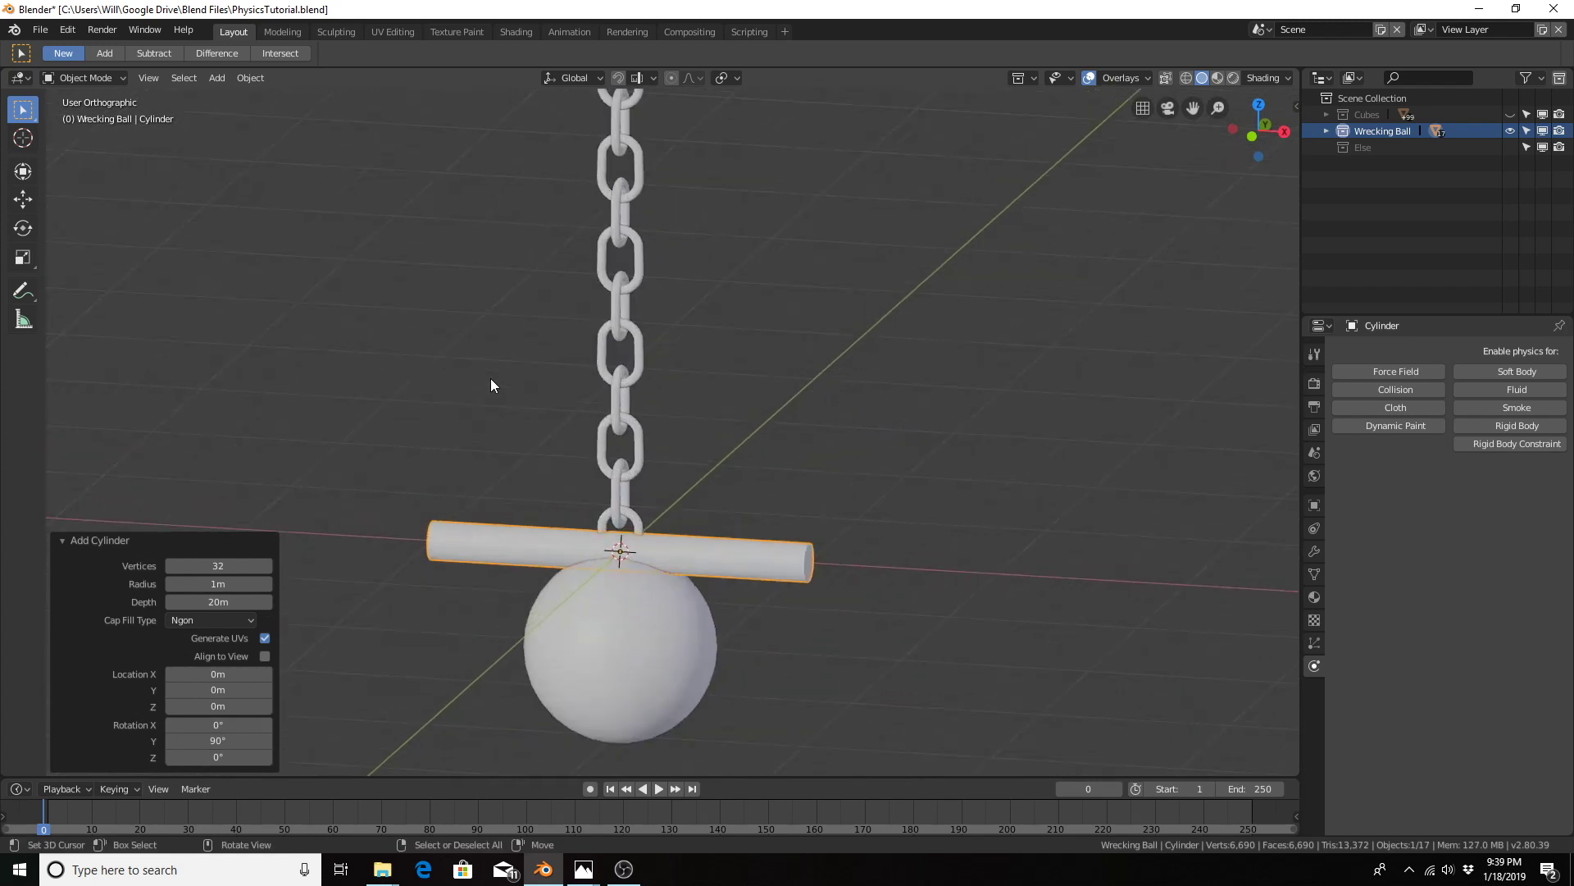
middle_drag(491, 377, 338, 365)
key(KP_3)
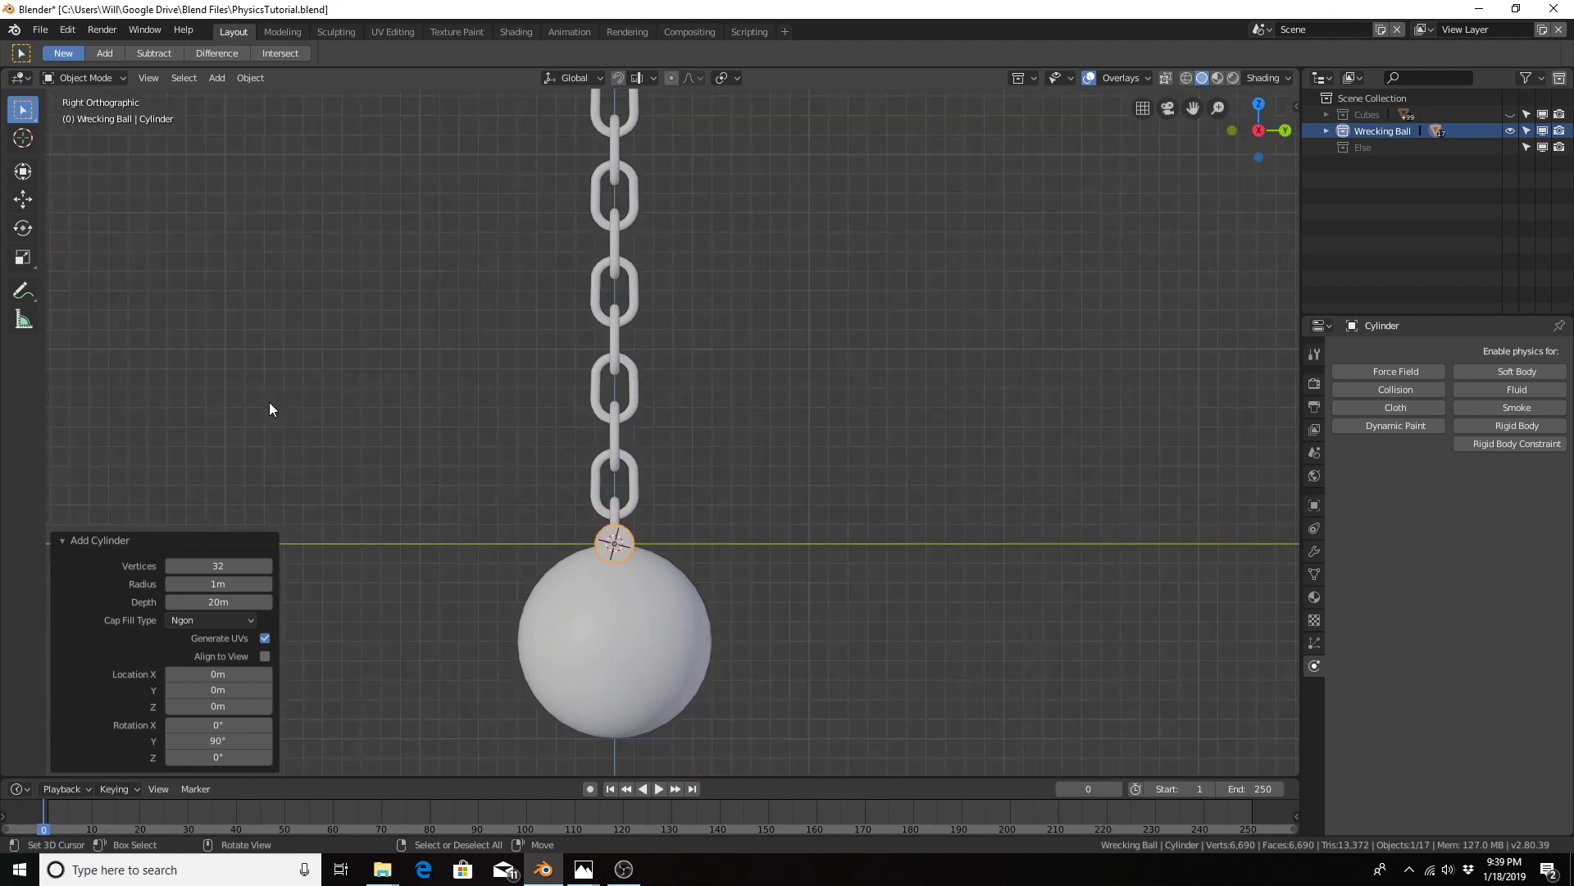
shift+middle_drag(715, 560, 738, 509)
scroll(738, 510, up, 4)
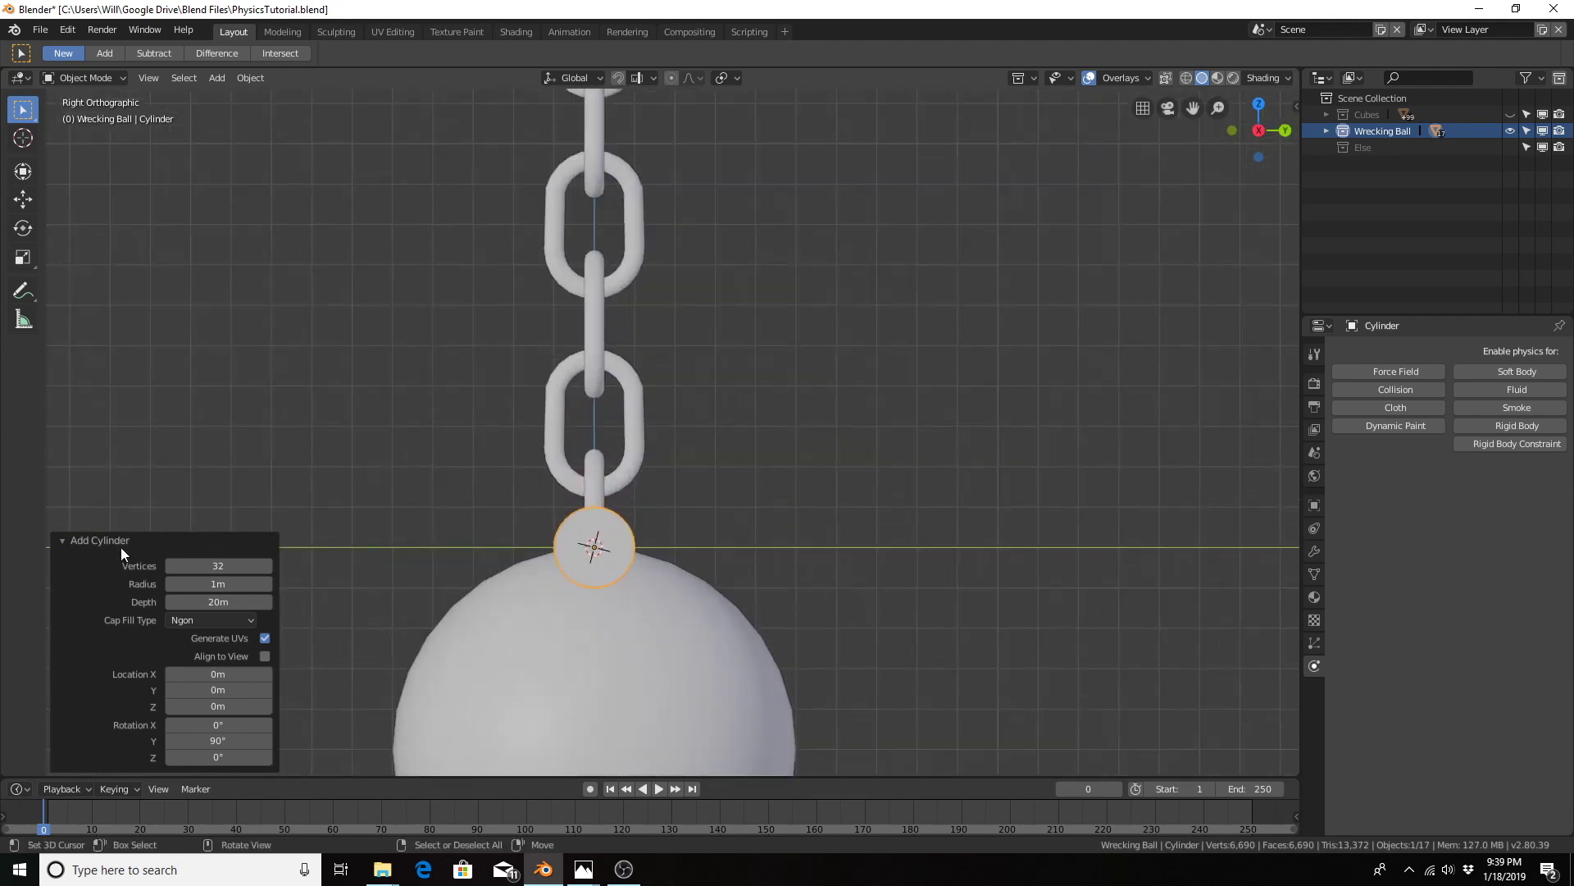
click(202, 584)
text(.5)
key(Return)
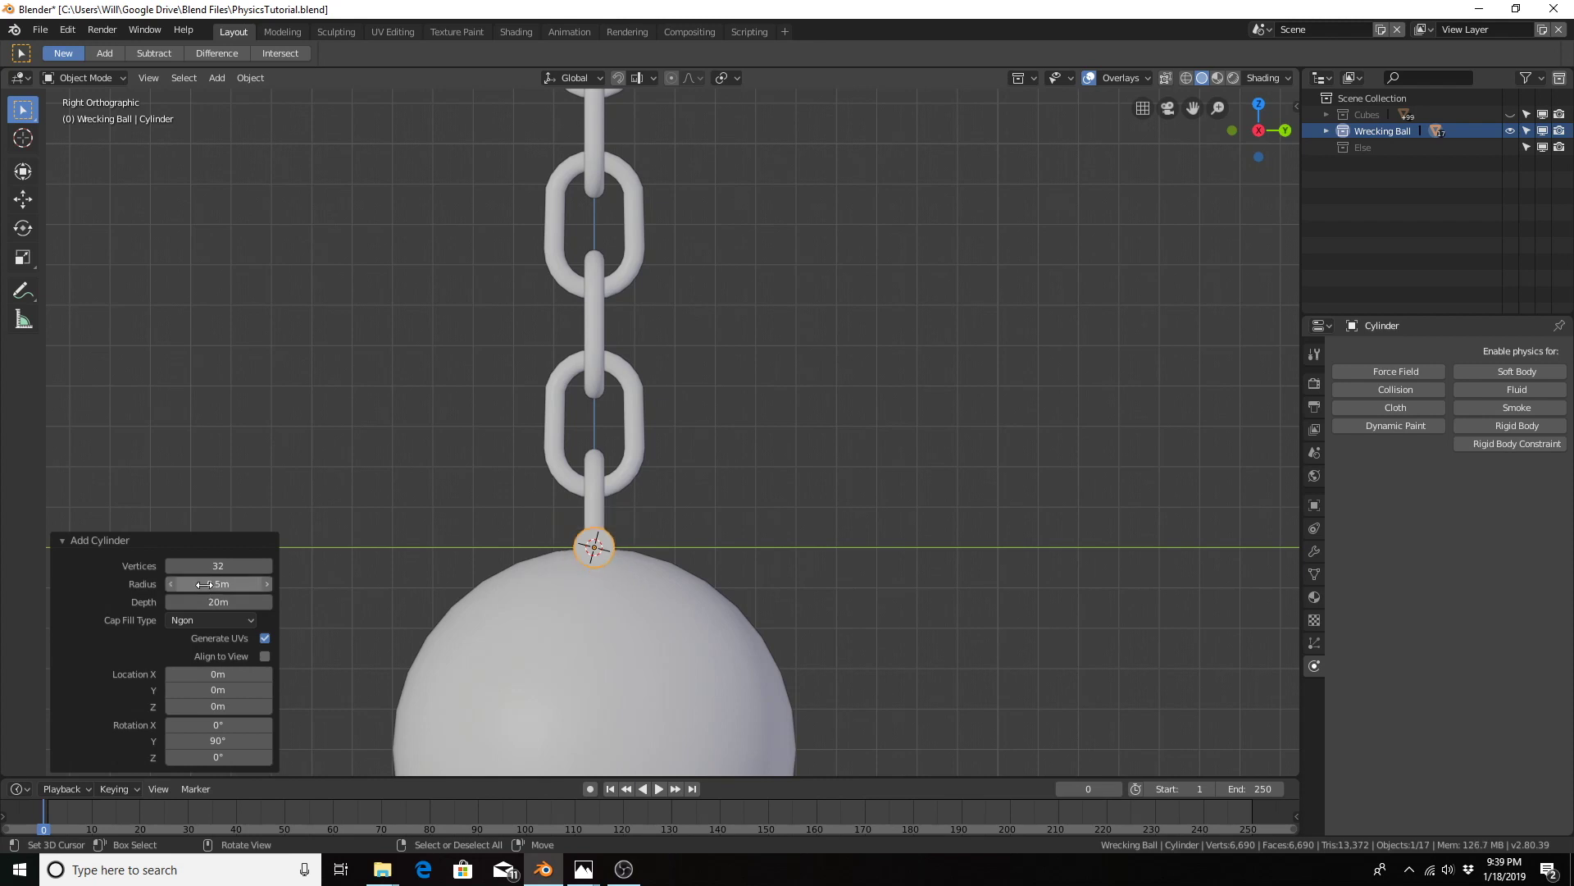
click(202, 584)
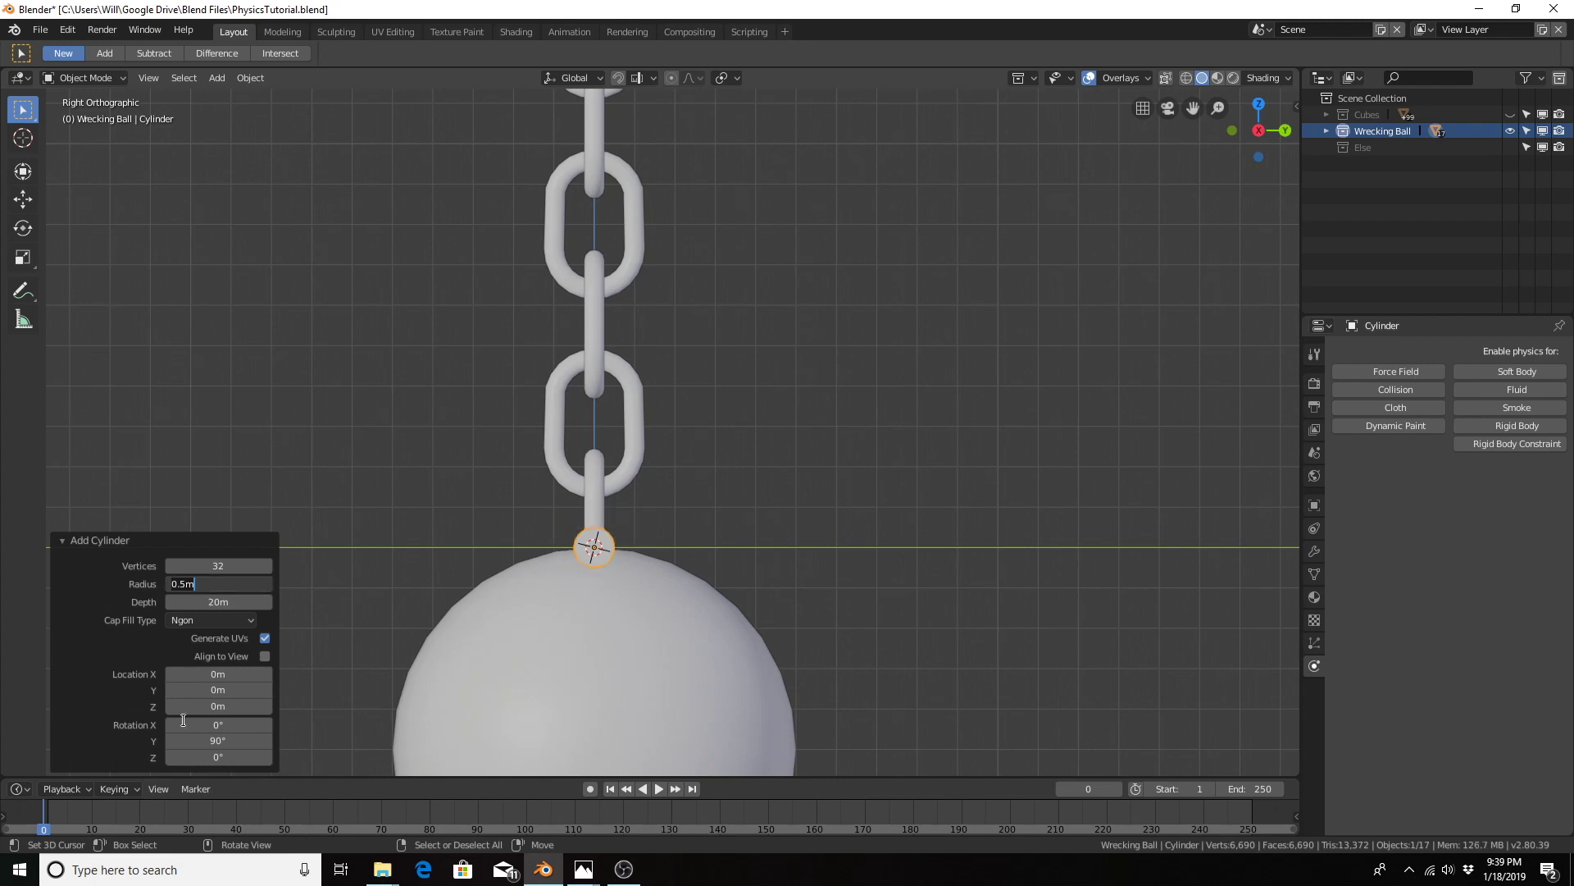
text(.75)
key(Return)
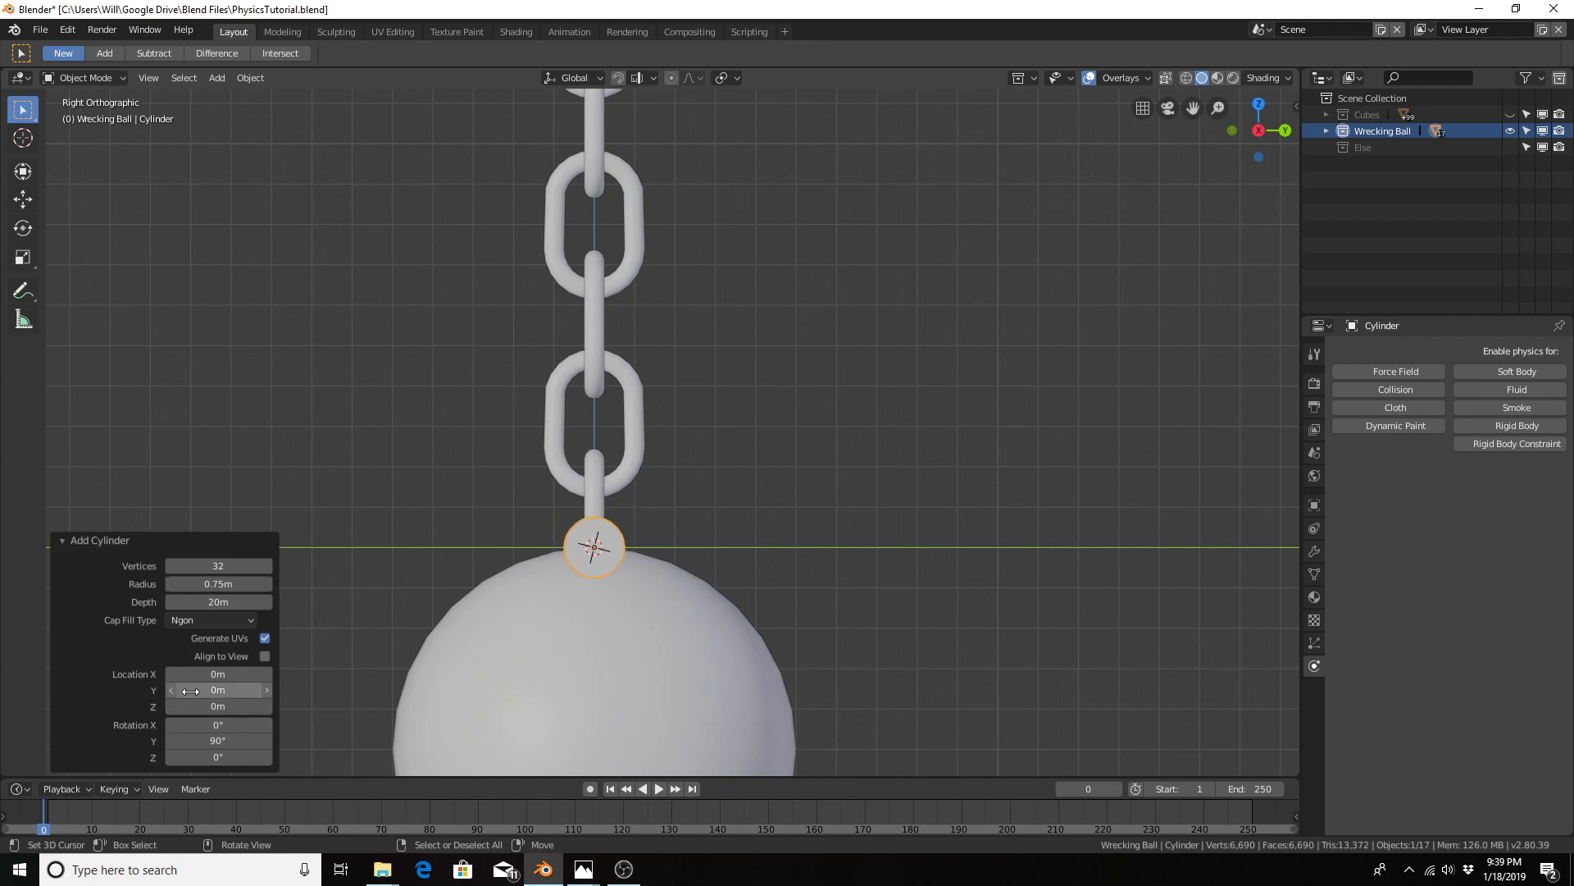
Step: Raise the cylinder to a Z location of 38.1 m so it passes through the topmost chain link
shift+middle_drag(723, 261, 725, 584)
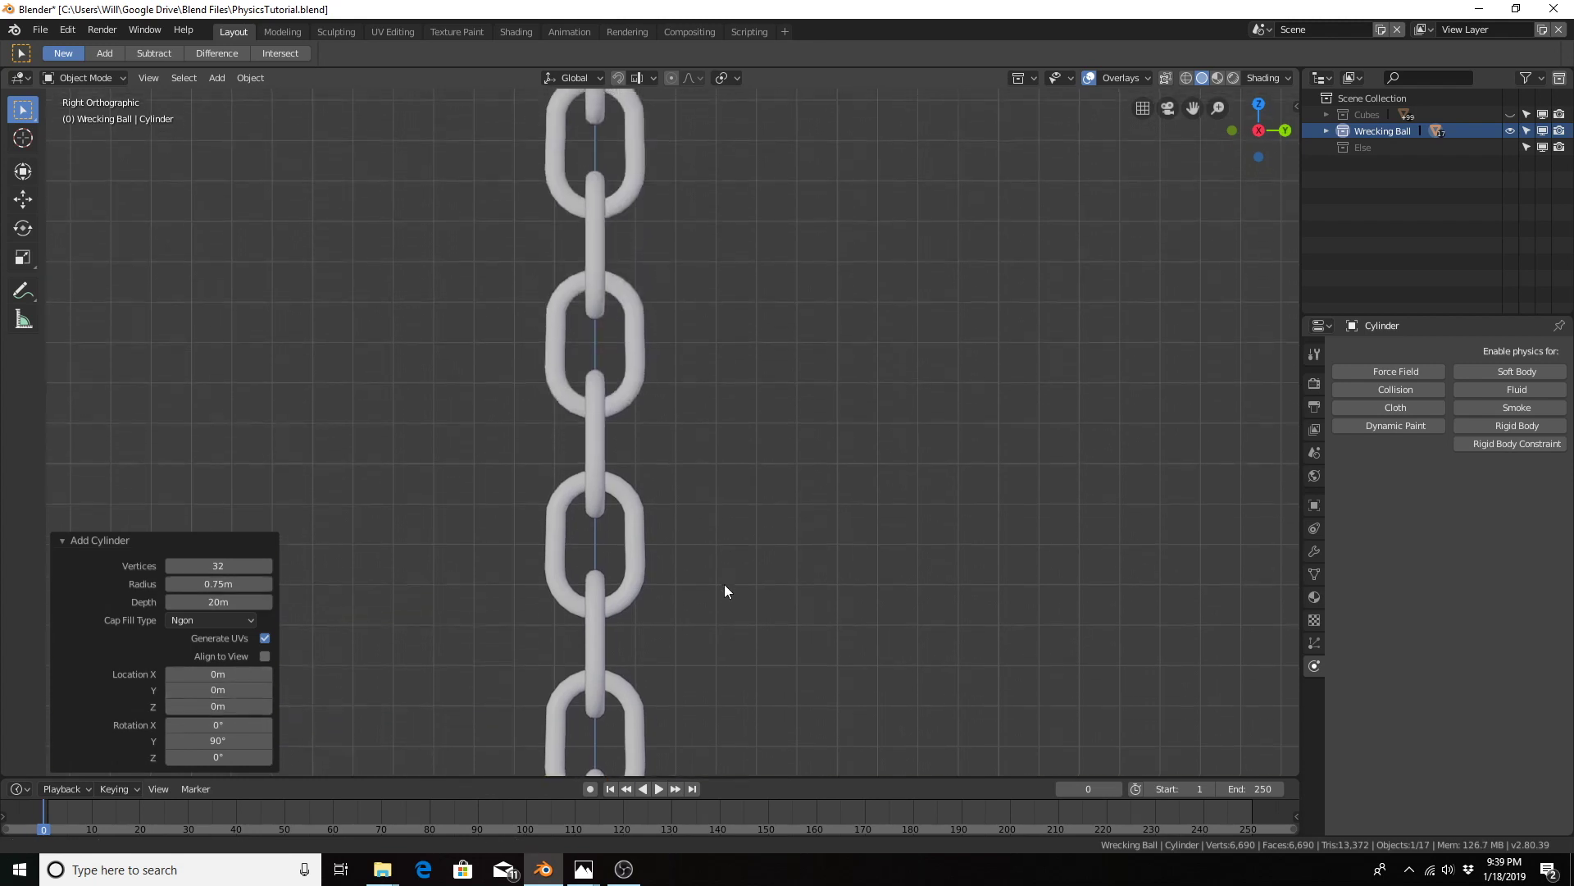
scroll(746, 144, down, 3)
scroll(779, 160, down, 5)
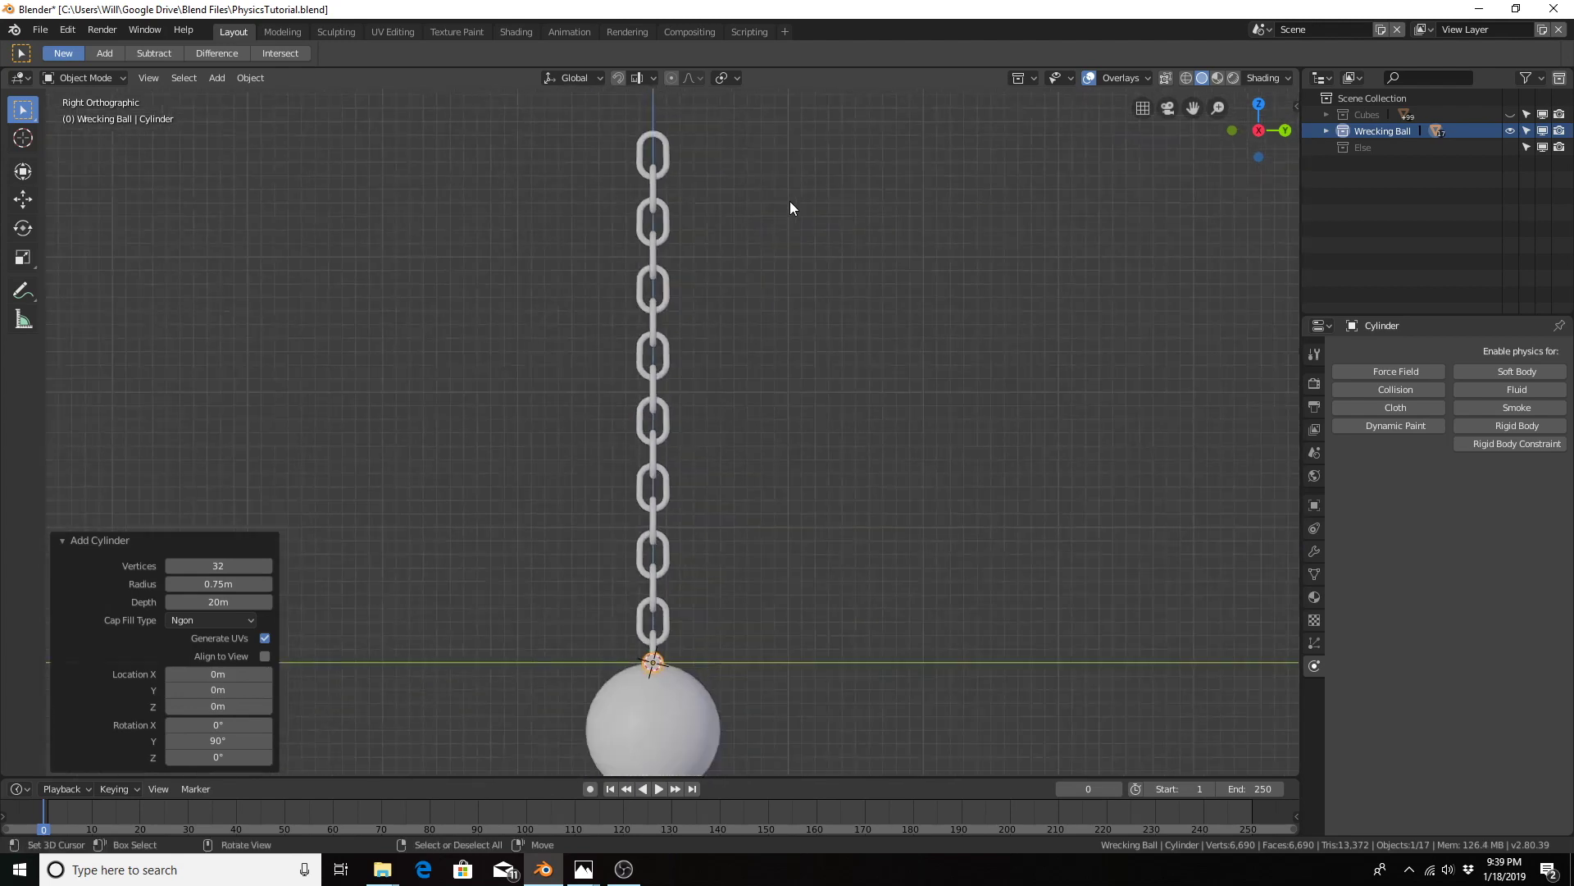
shift+middle_drag(790, 200, 766, 464)
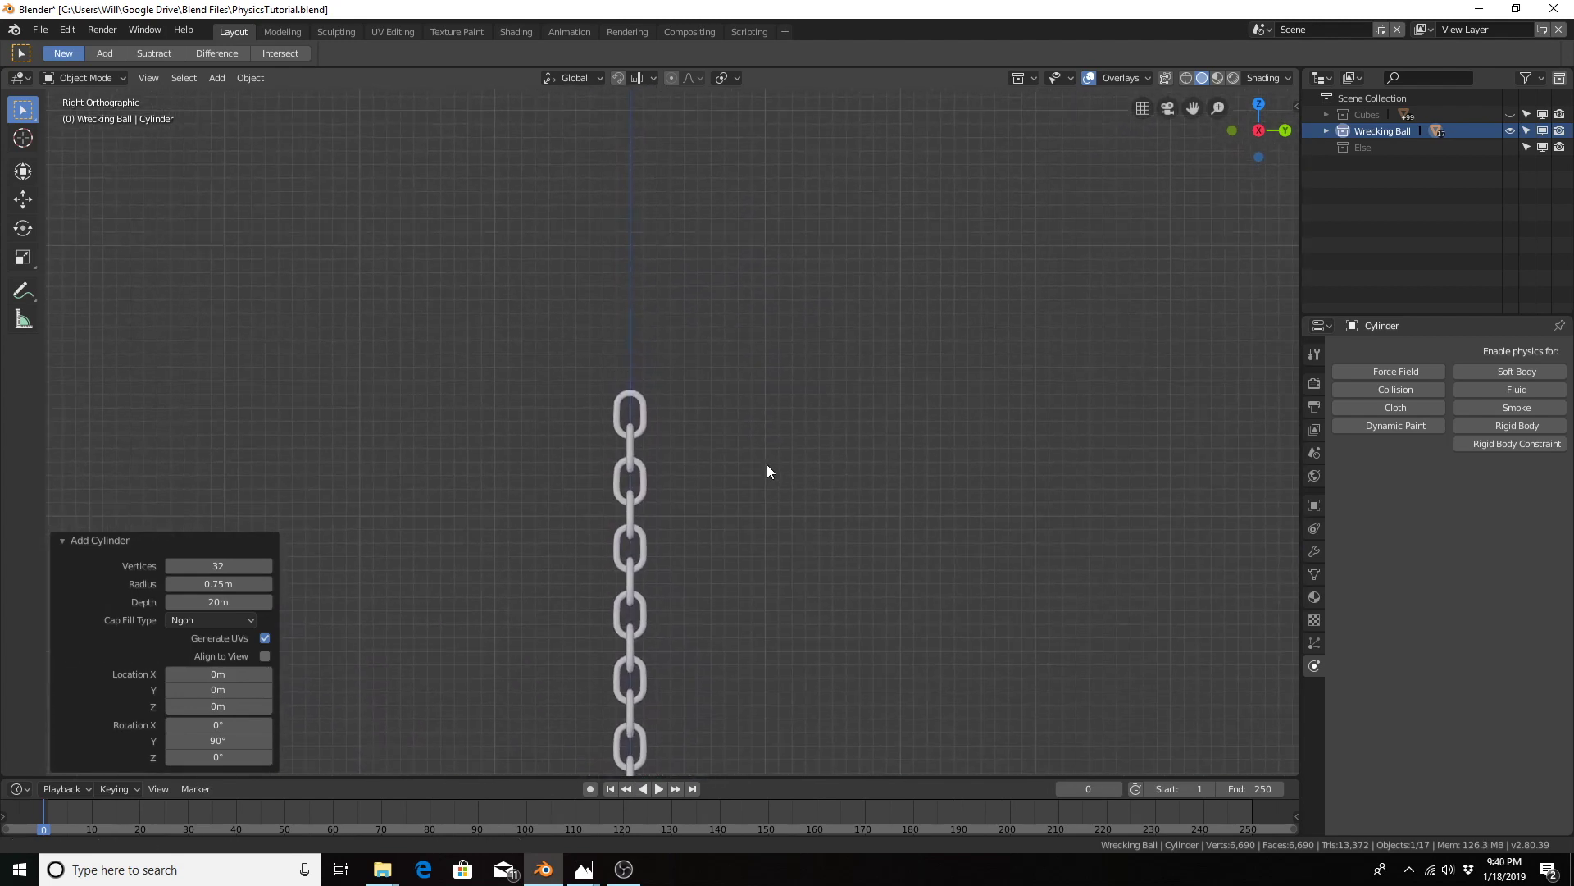
scroll(766, 464, up, 4)
scroll(725, 424, up, 5)
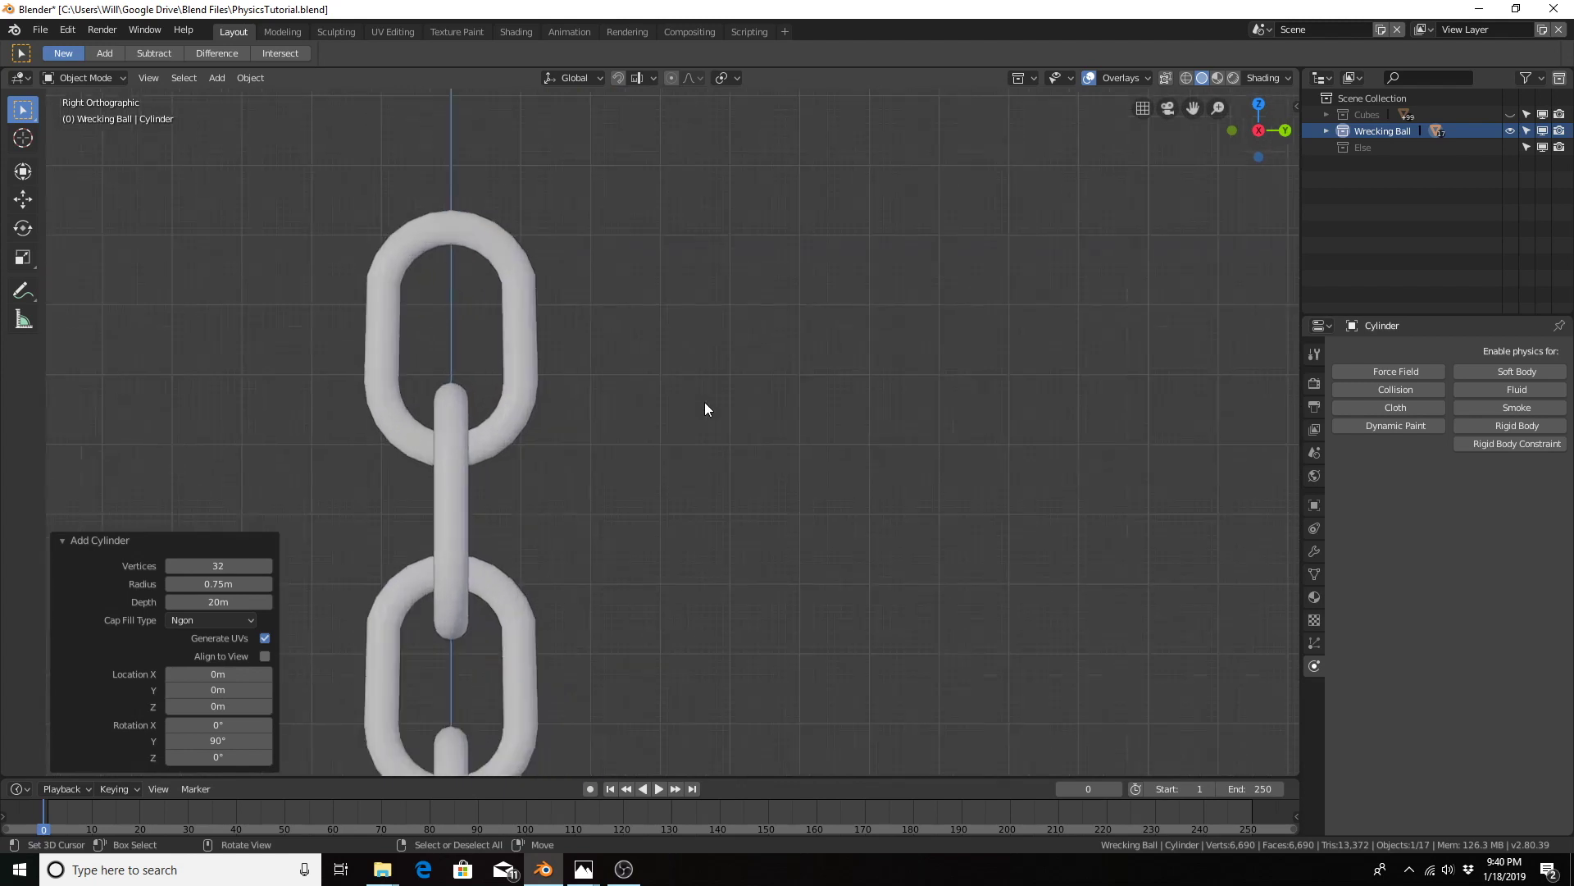
shift+middle_drag(695, 391, 743, 450)
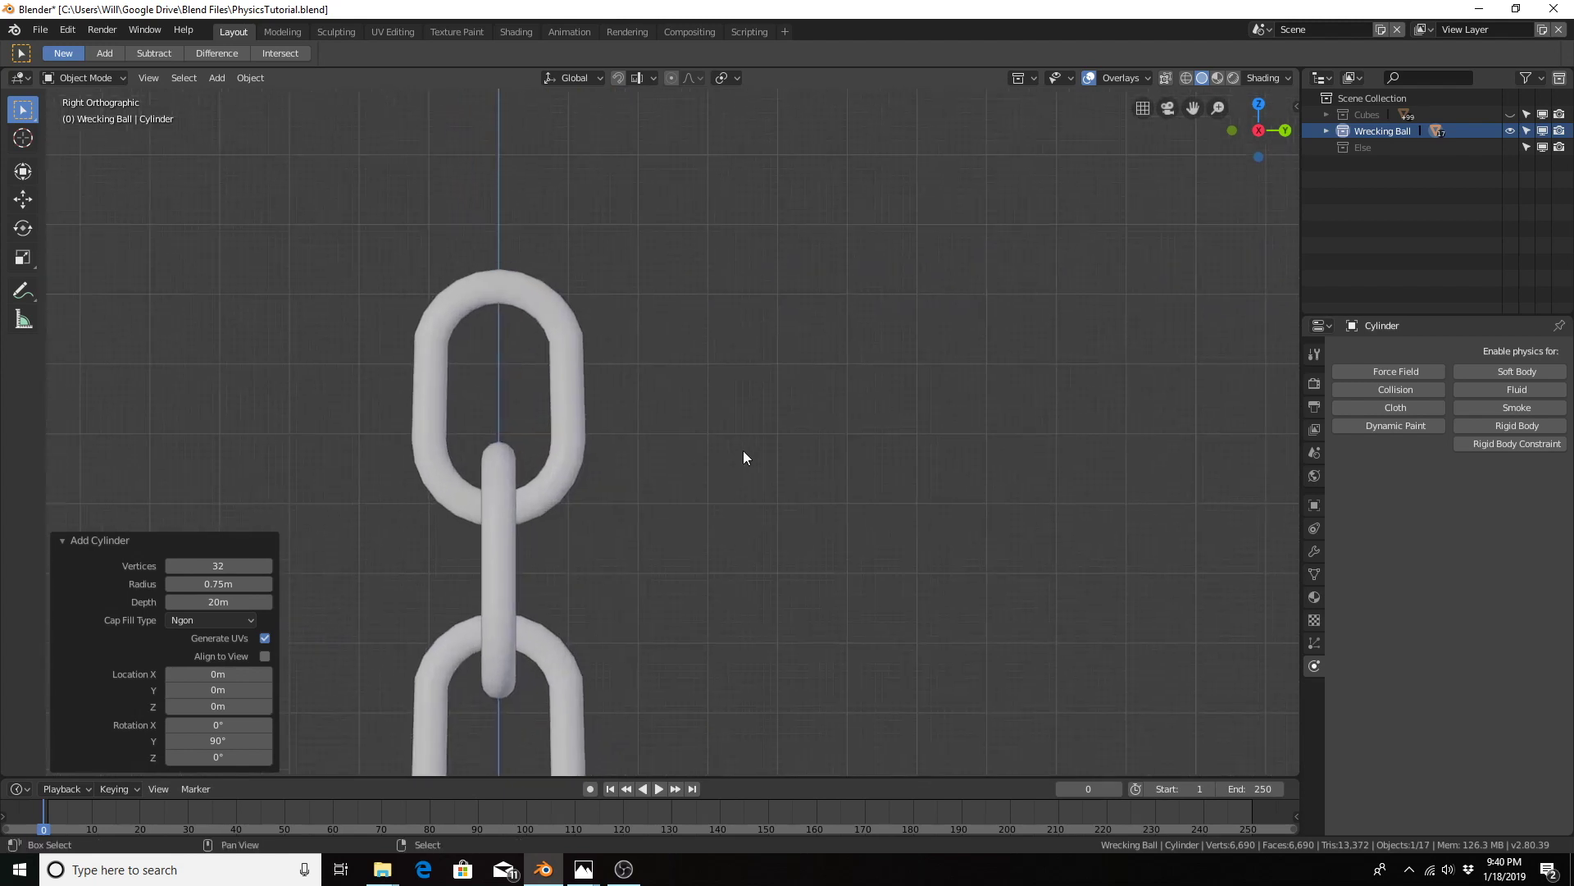
click(196, 709)
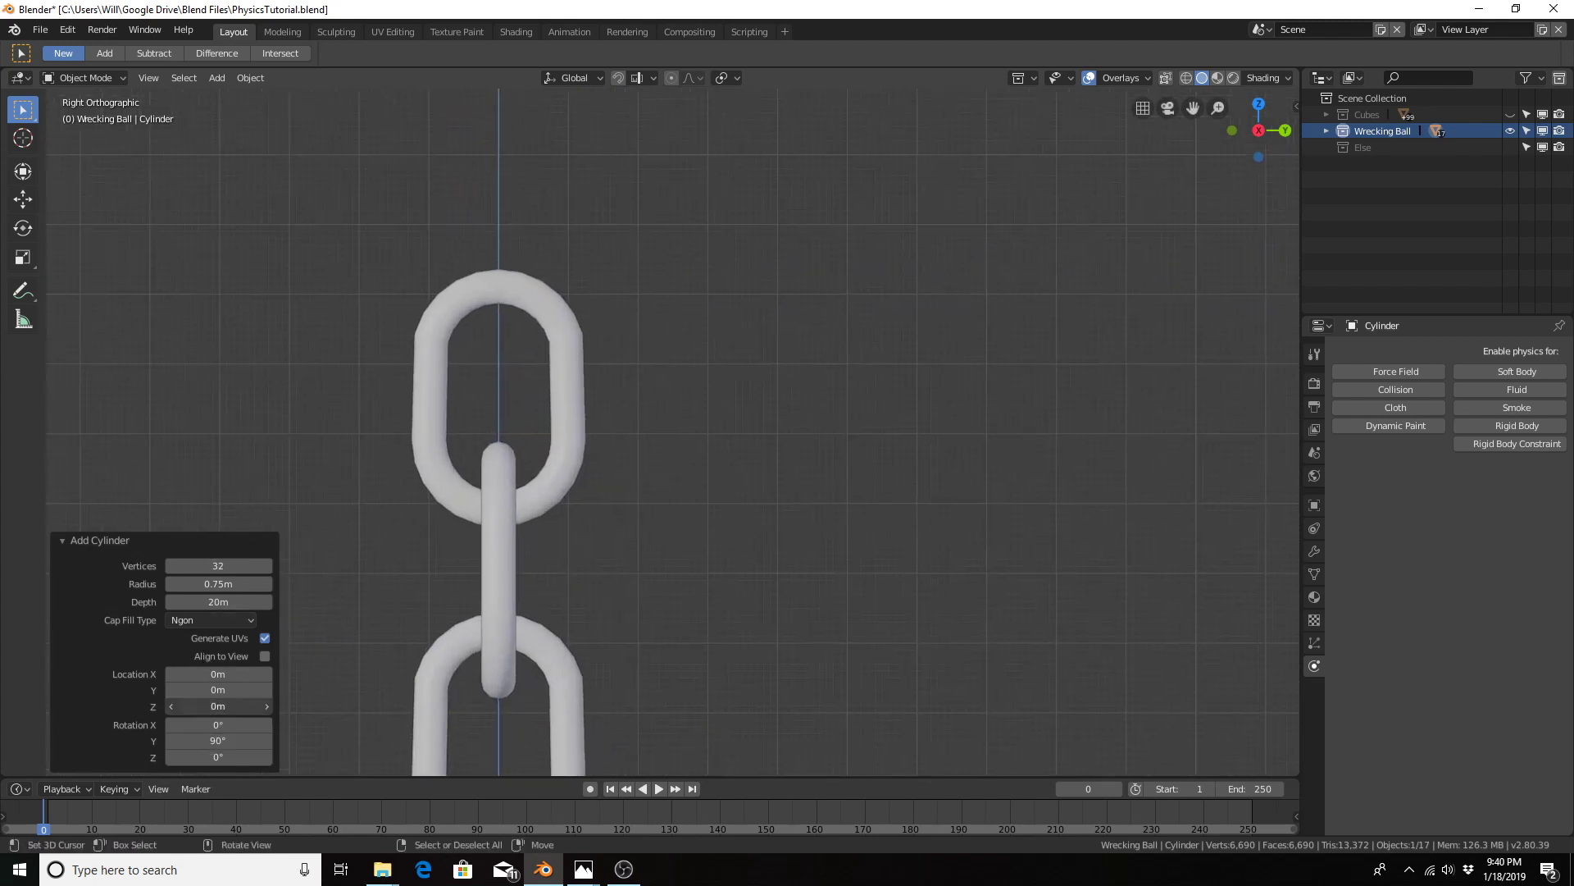
drag(195, 709, 180, 384)
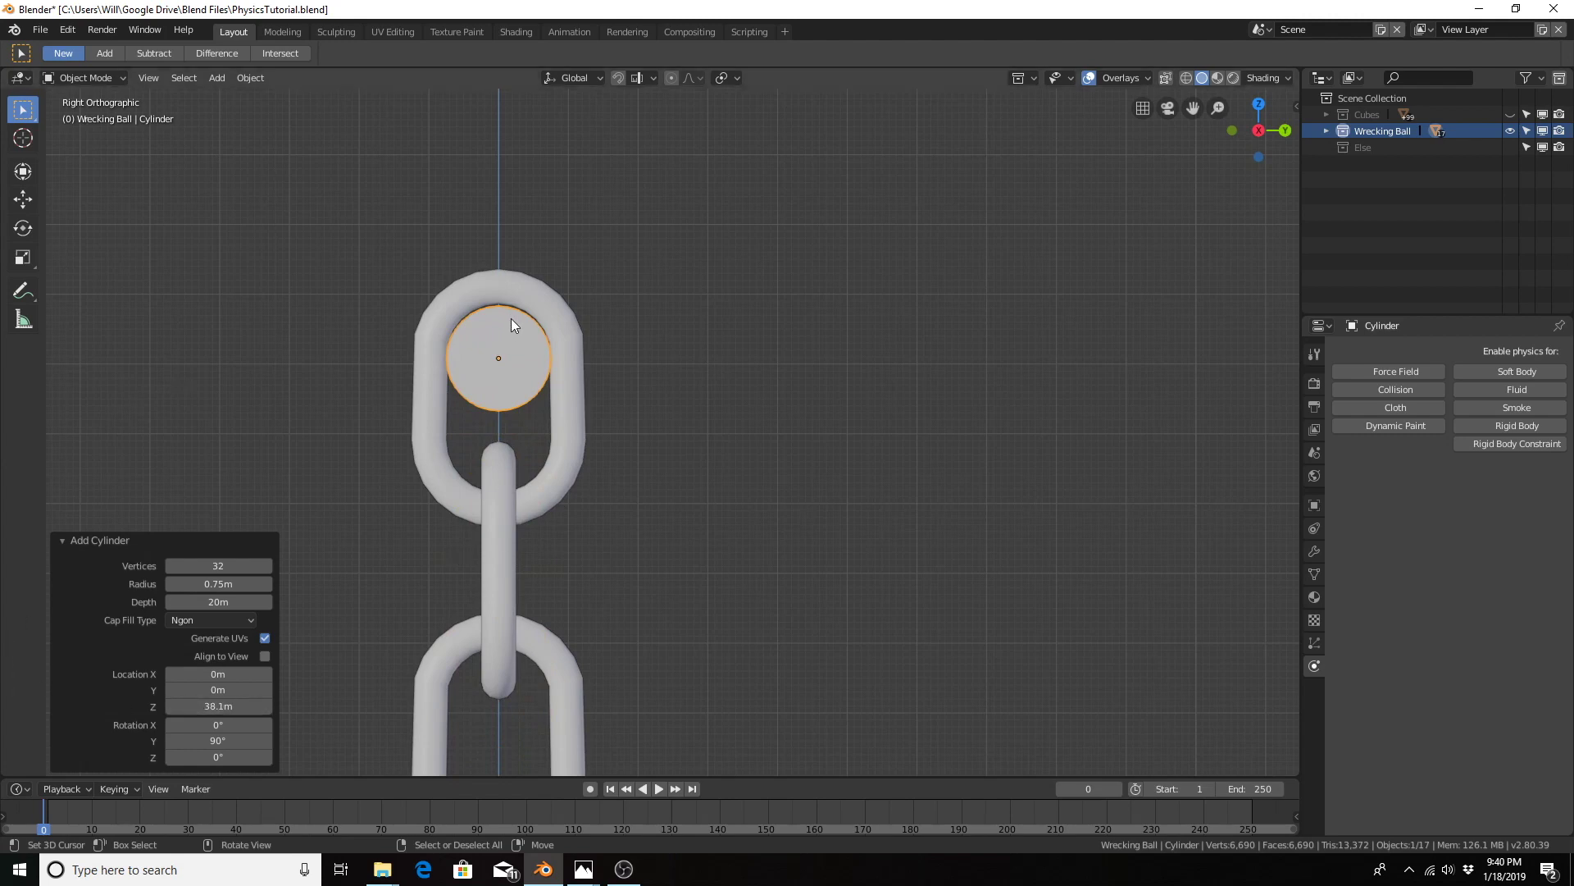
Step: Set the support cylinder's radius to 0.7 m so it fits inside the top link with some clearance
mouse_move(510, 318)
middle_down()
mouse_move(524, 327)
mouse_move(517, 315)
middle_up()
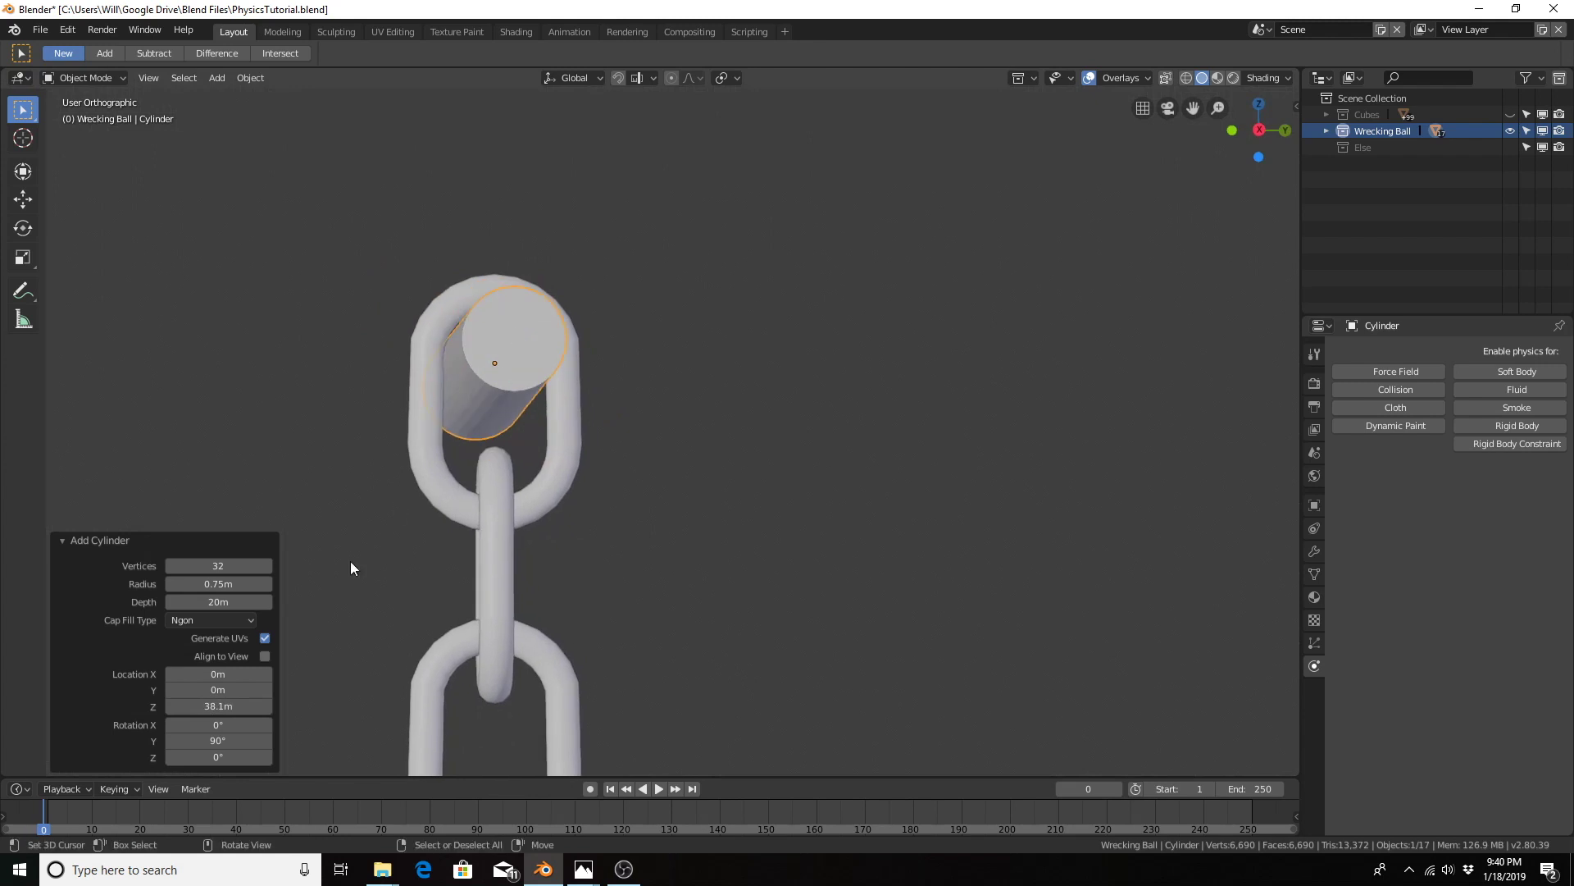
click(211, 583)
text(.7)
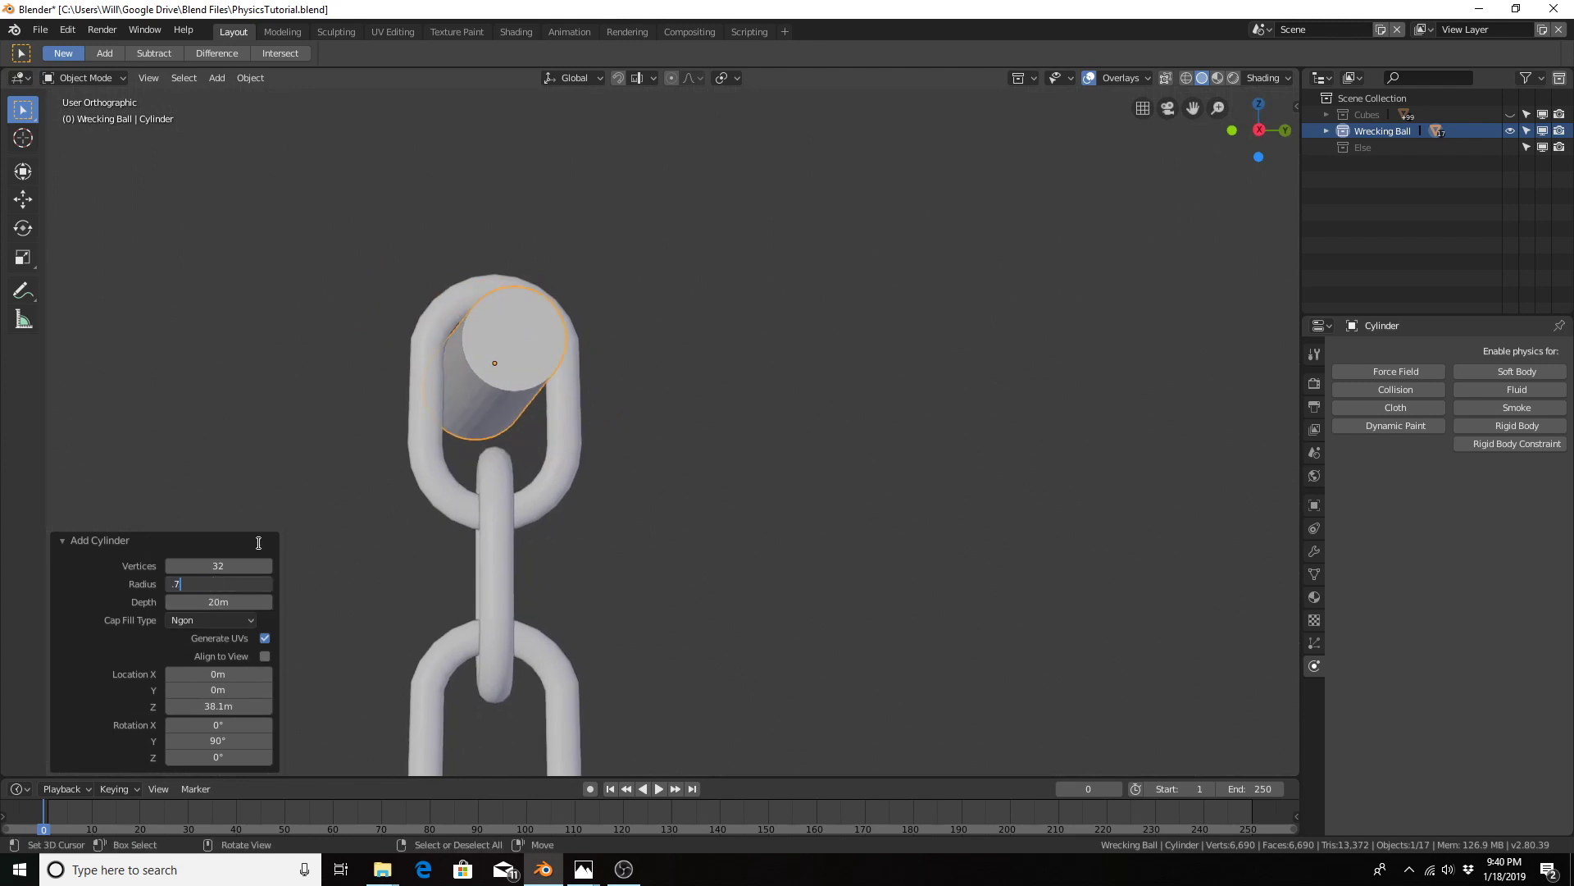
key(Return)
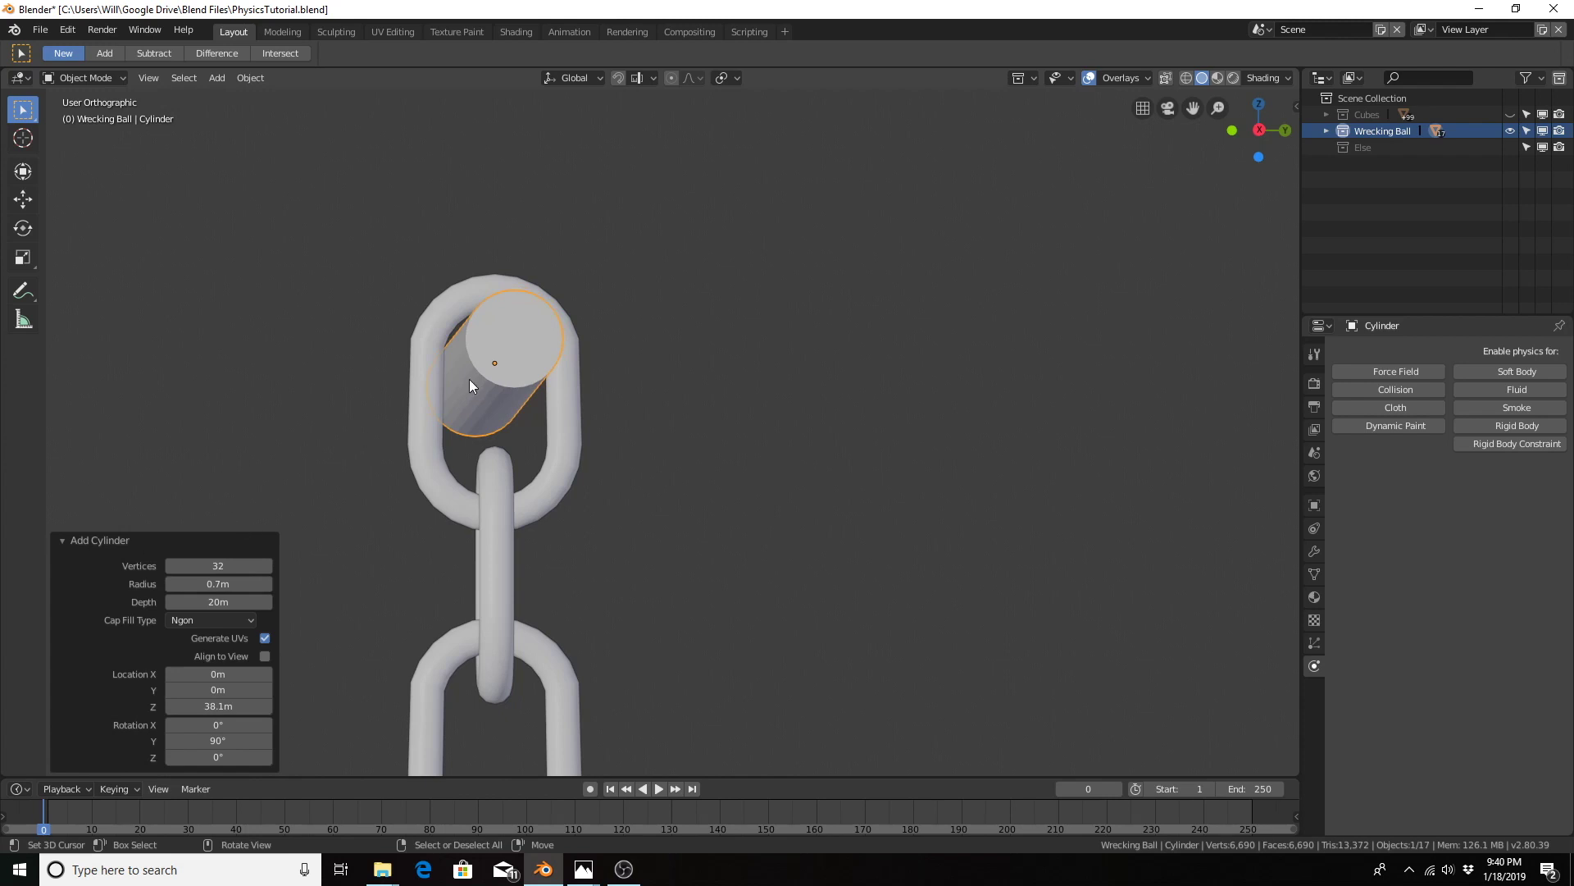
middle_drag(469, 384, 597, 358)
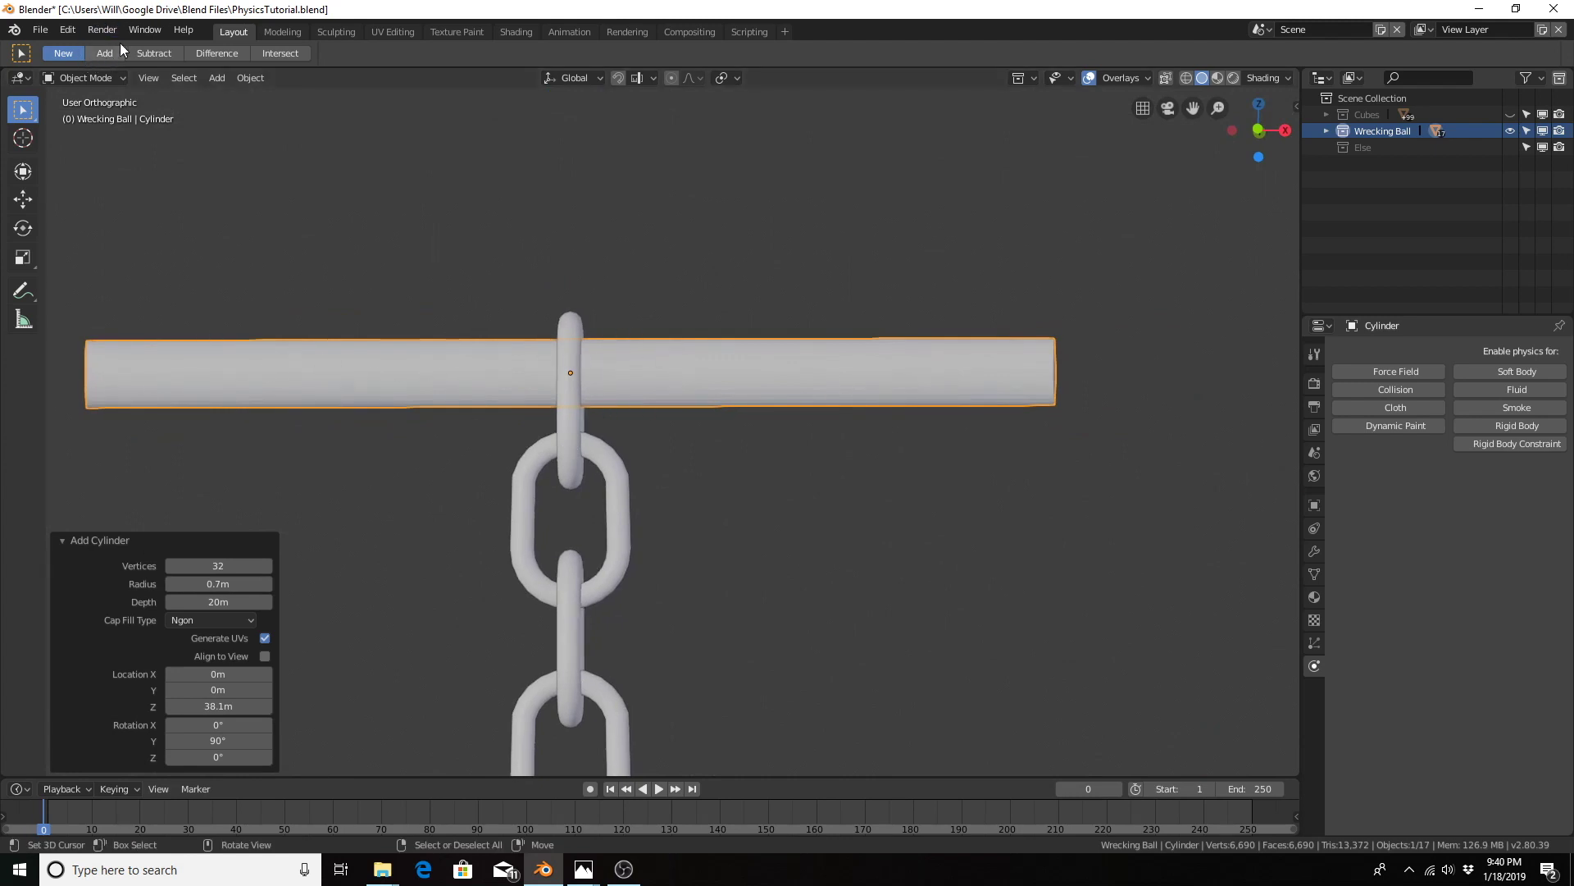
Step: In the Modeling workspace, add 11 evenly spaced loop cuts along the cylinder's length without sliding them
click(283, 35)
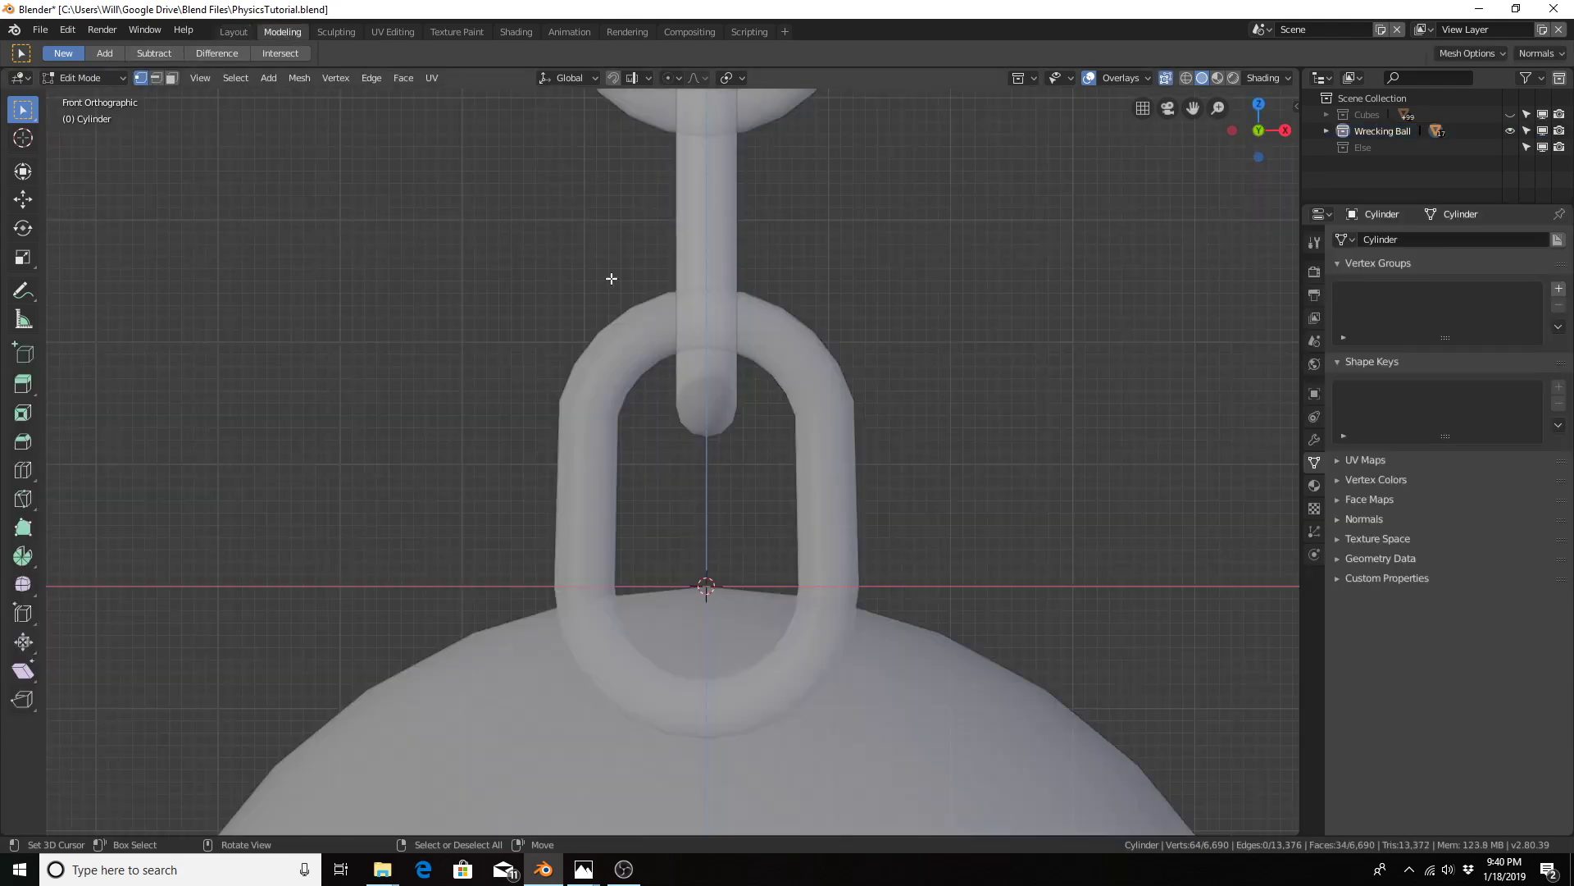
scroll(636, 293, down, 3)
shift+middle_drag(639, 295, 548, 508)
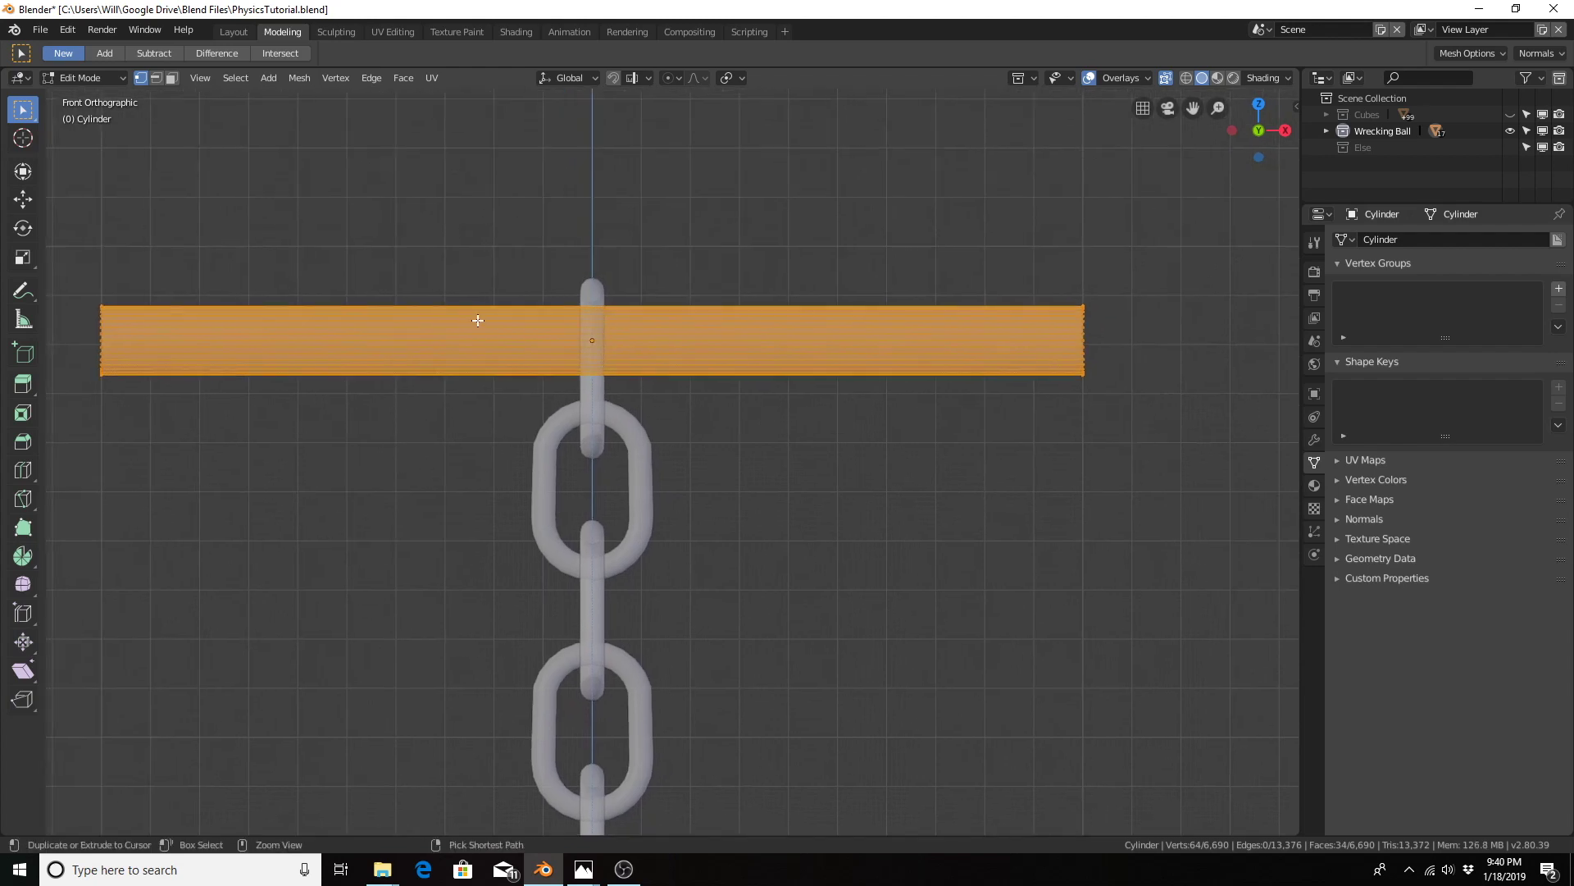
key(ctrl+r)
scroll(493, 321, up, 4)
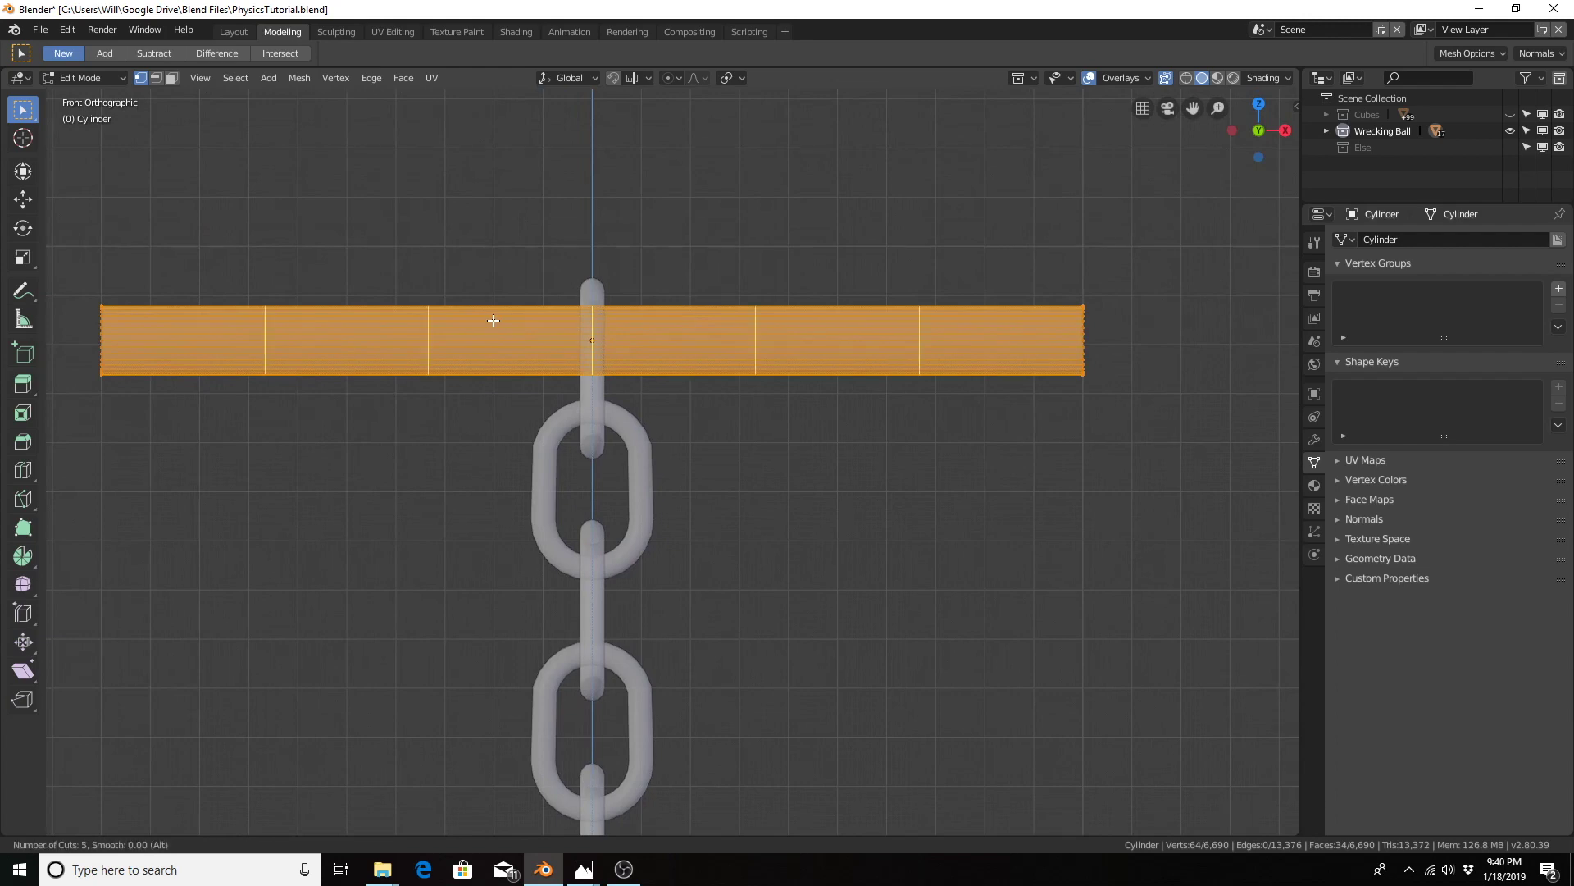
scroll(494, 320, up, 5)
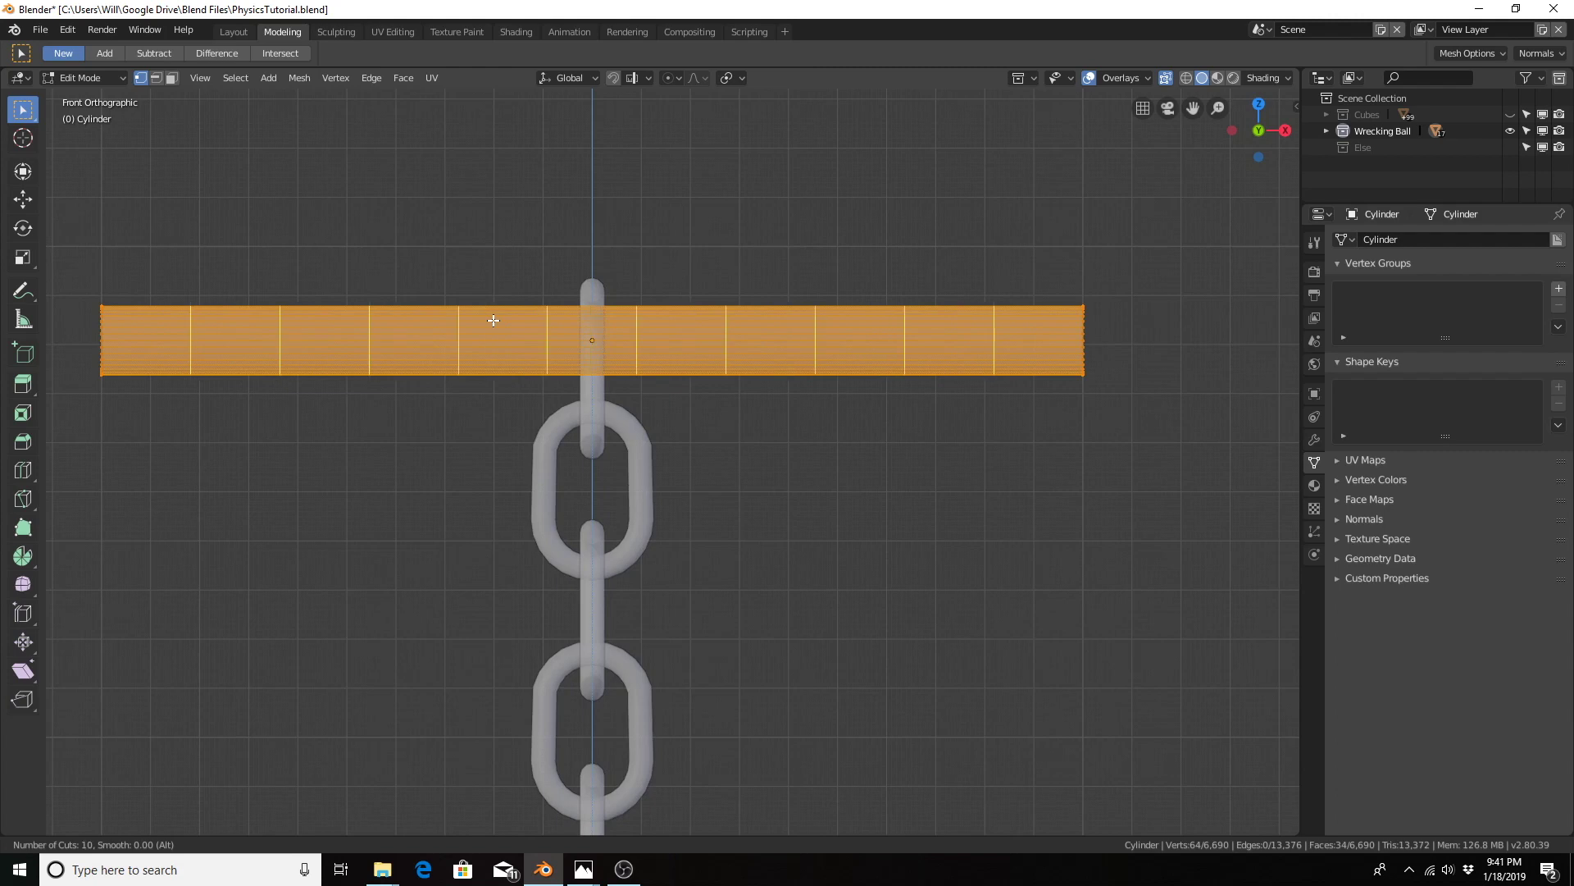
scroll(493, 321, up, 1)
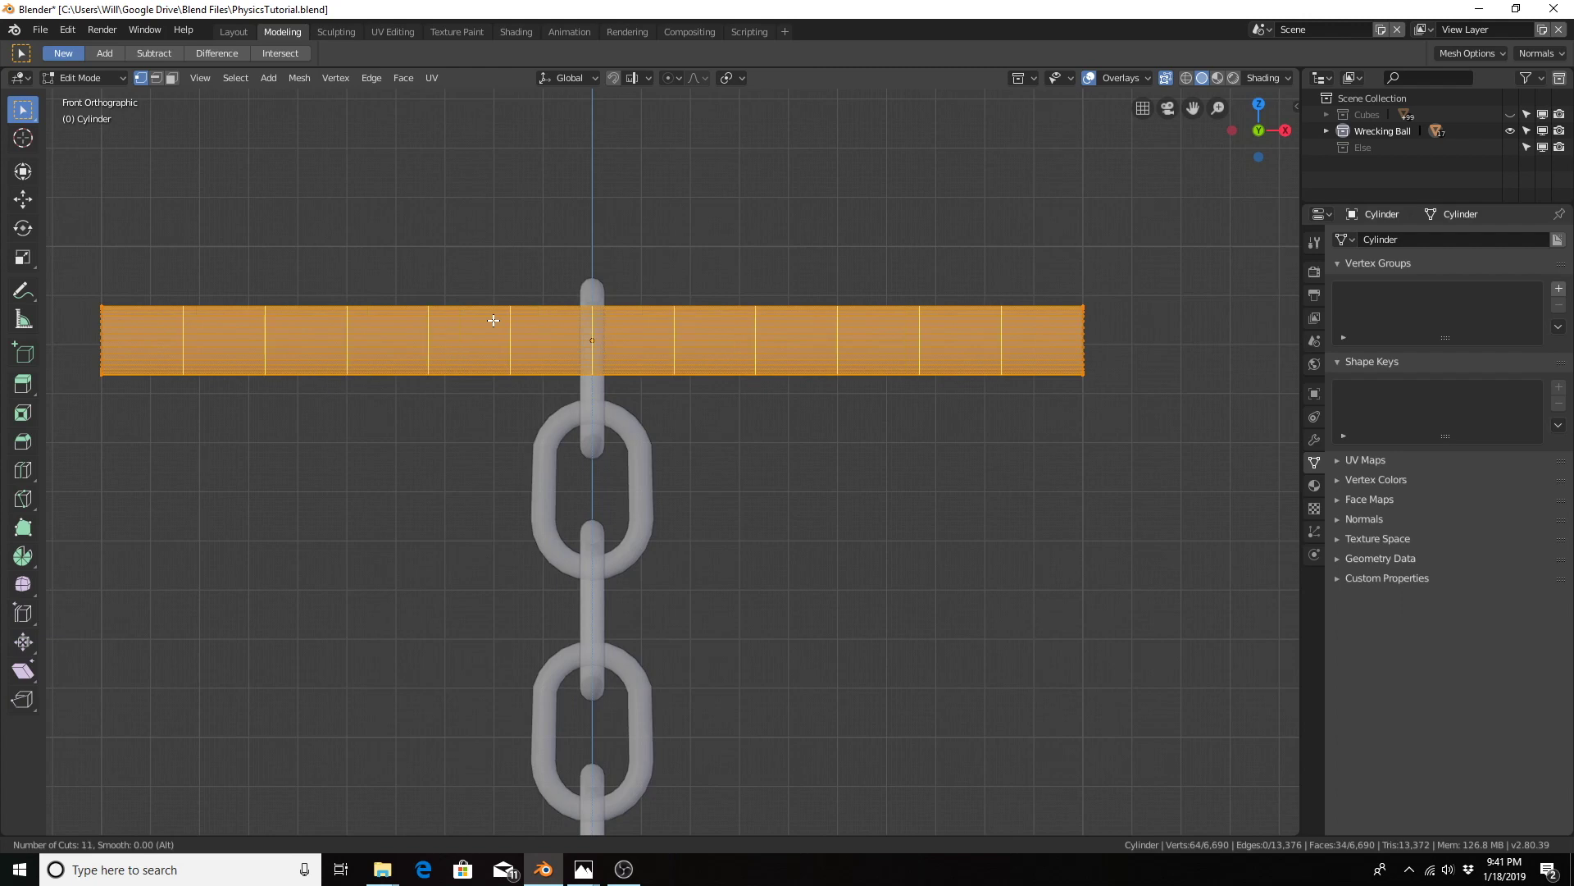
click(493, 321)
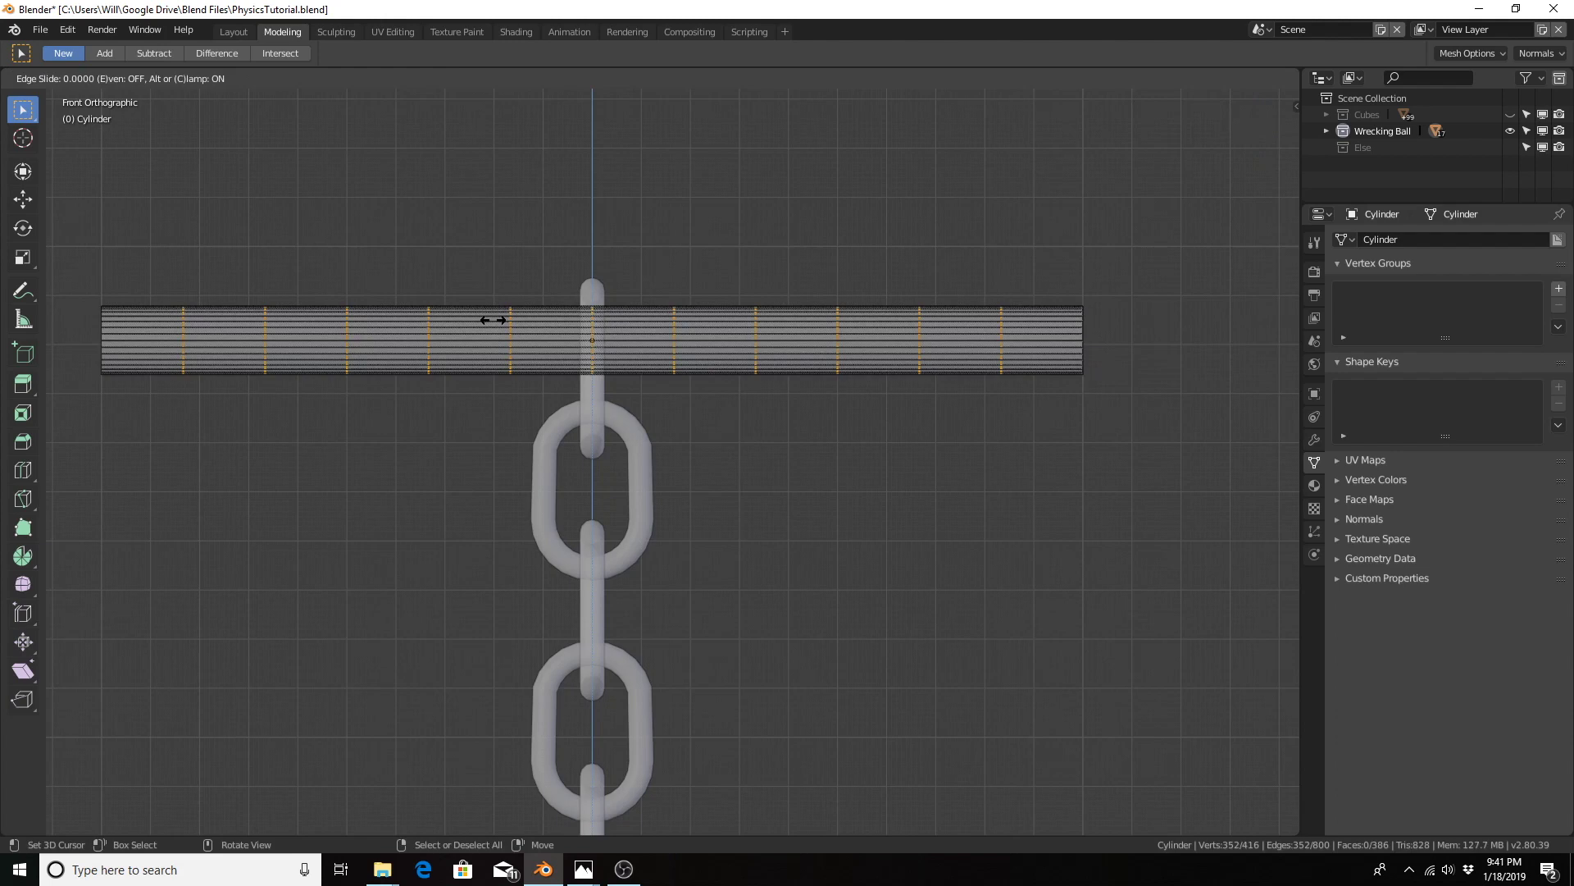
click(493, 320)
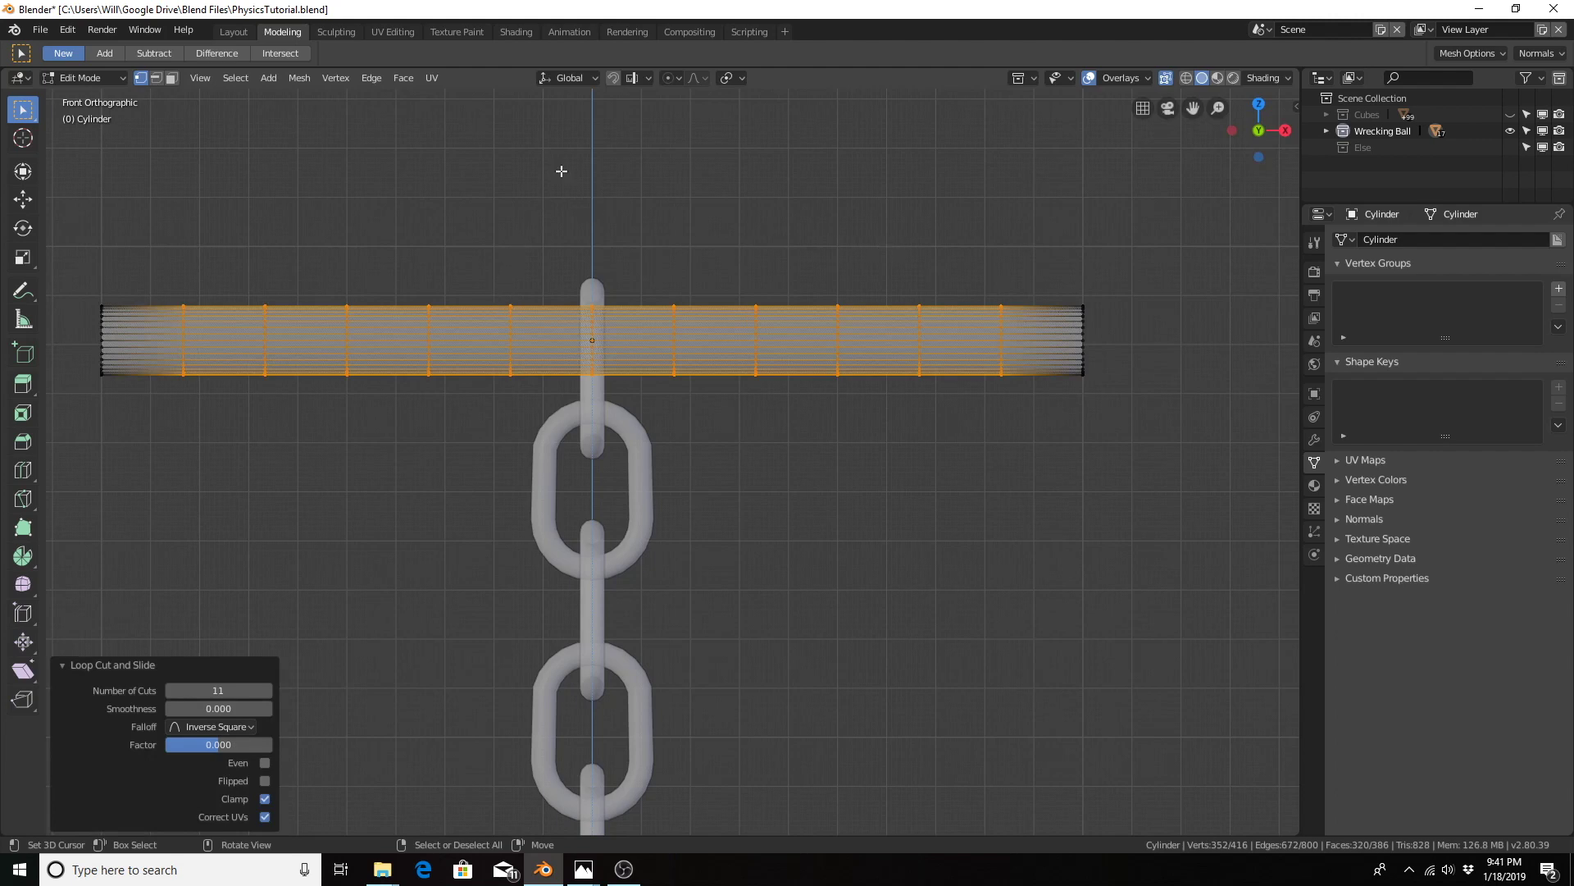
Step: Return to the Layout workspace and apply smooth shading to the support cylinder
click(233, 31)
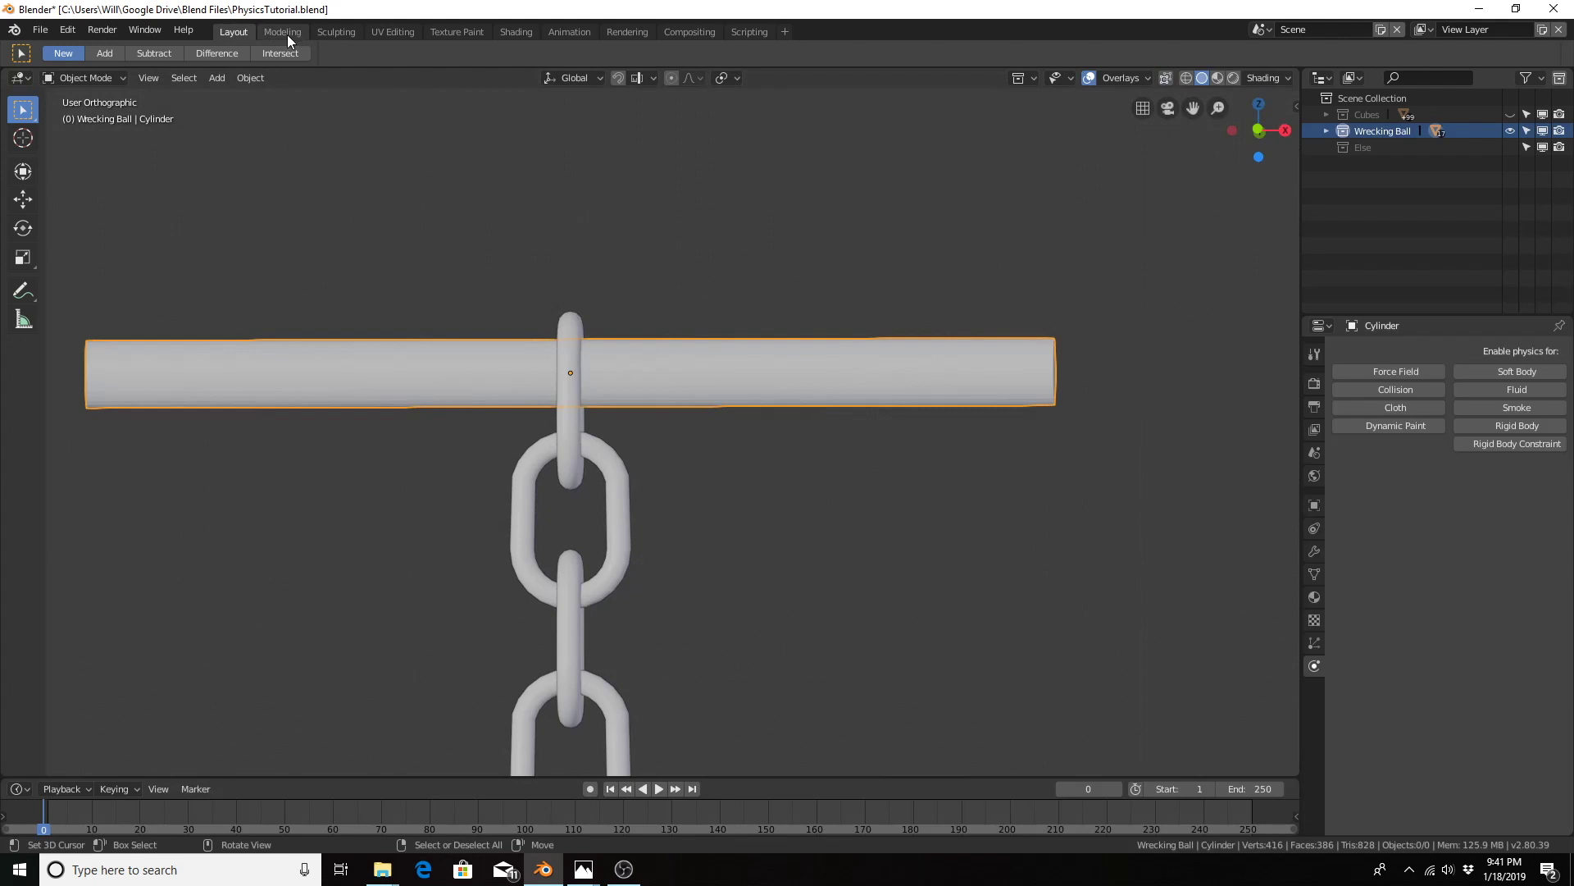
click(250, 77)
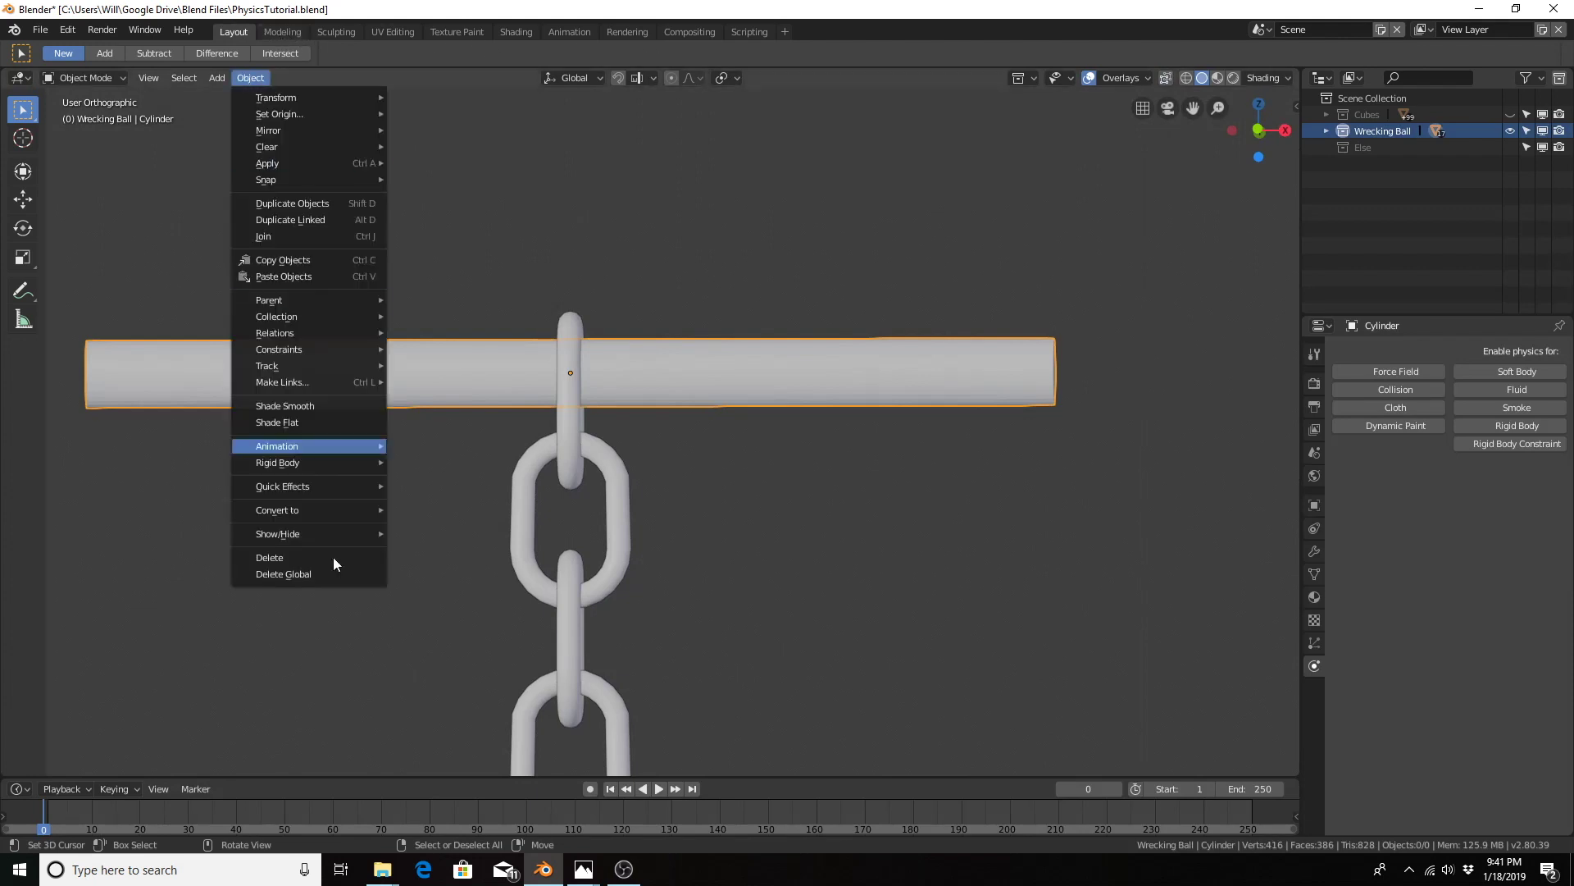
click(337, 405)
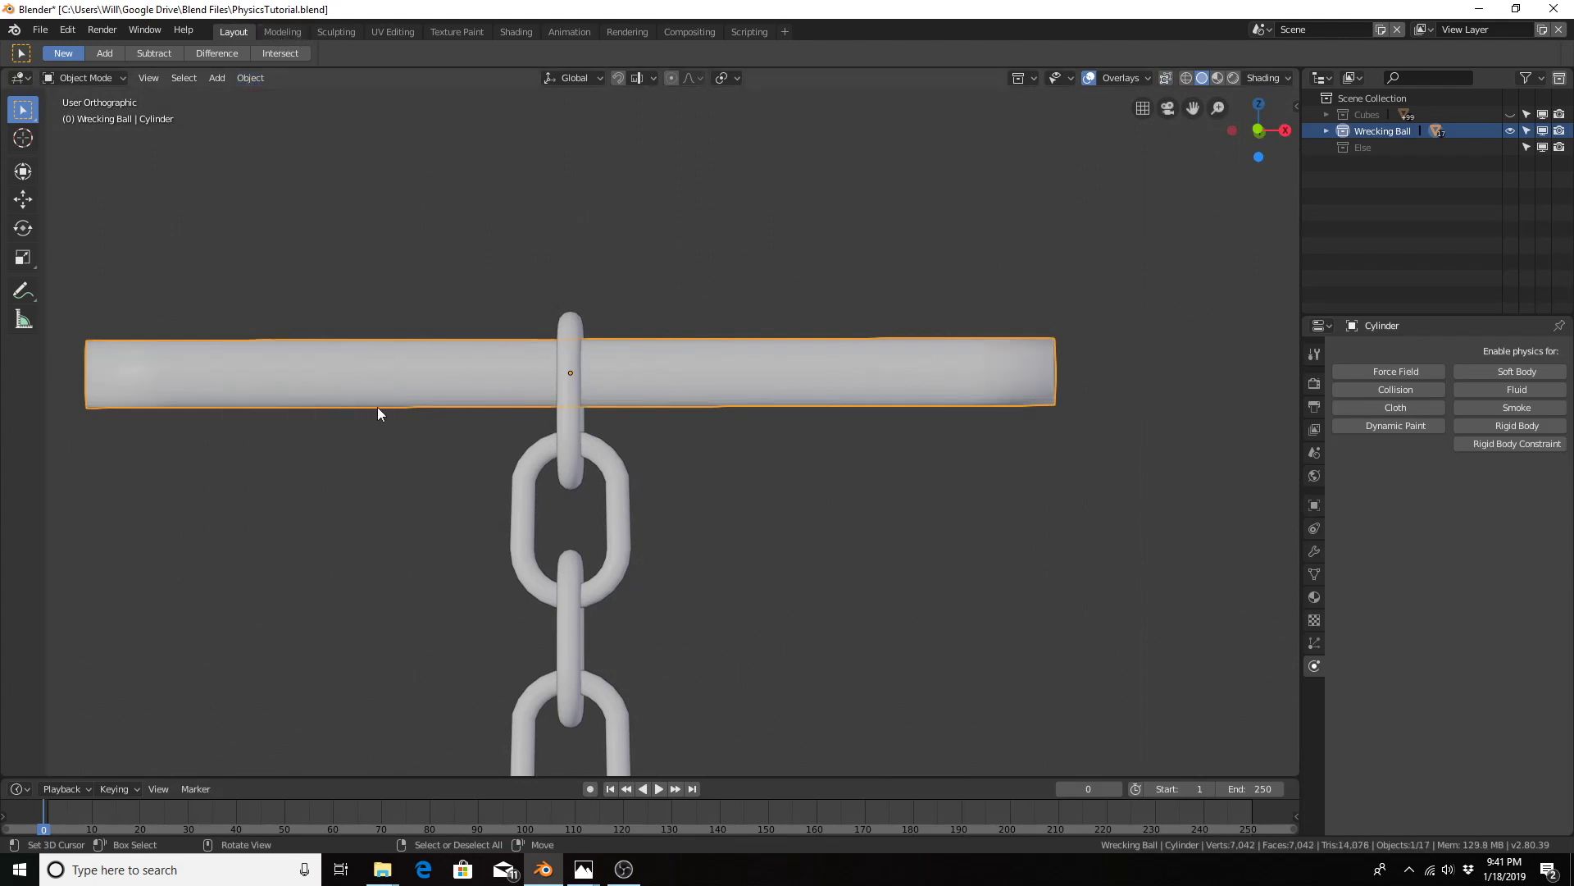
Step: Assign the existing Metal material to the support cylinder
click(523, 32)
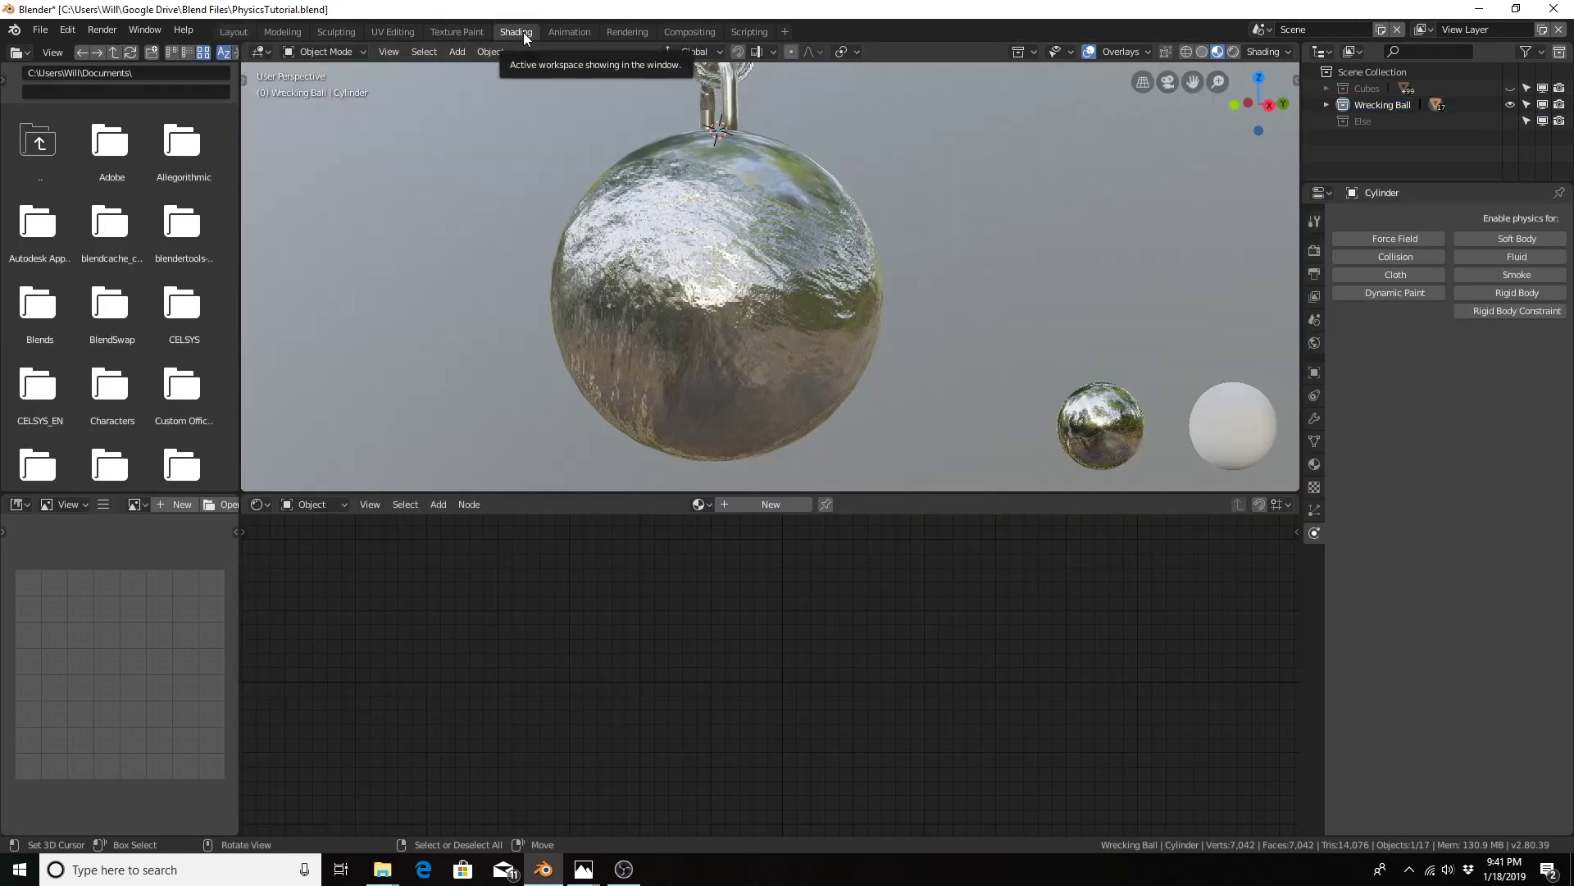
click(233, 31)
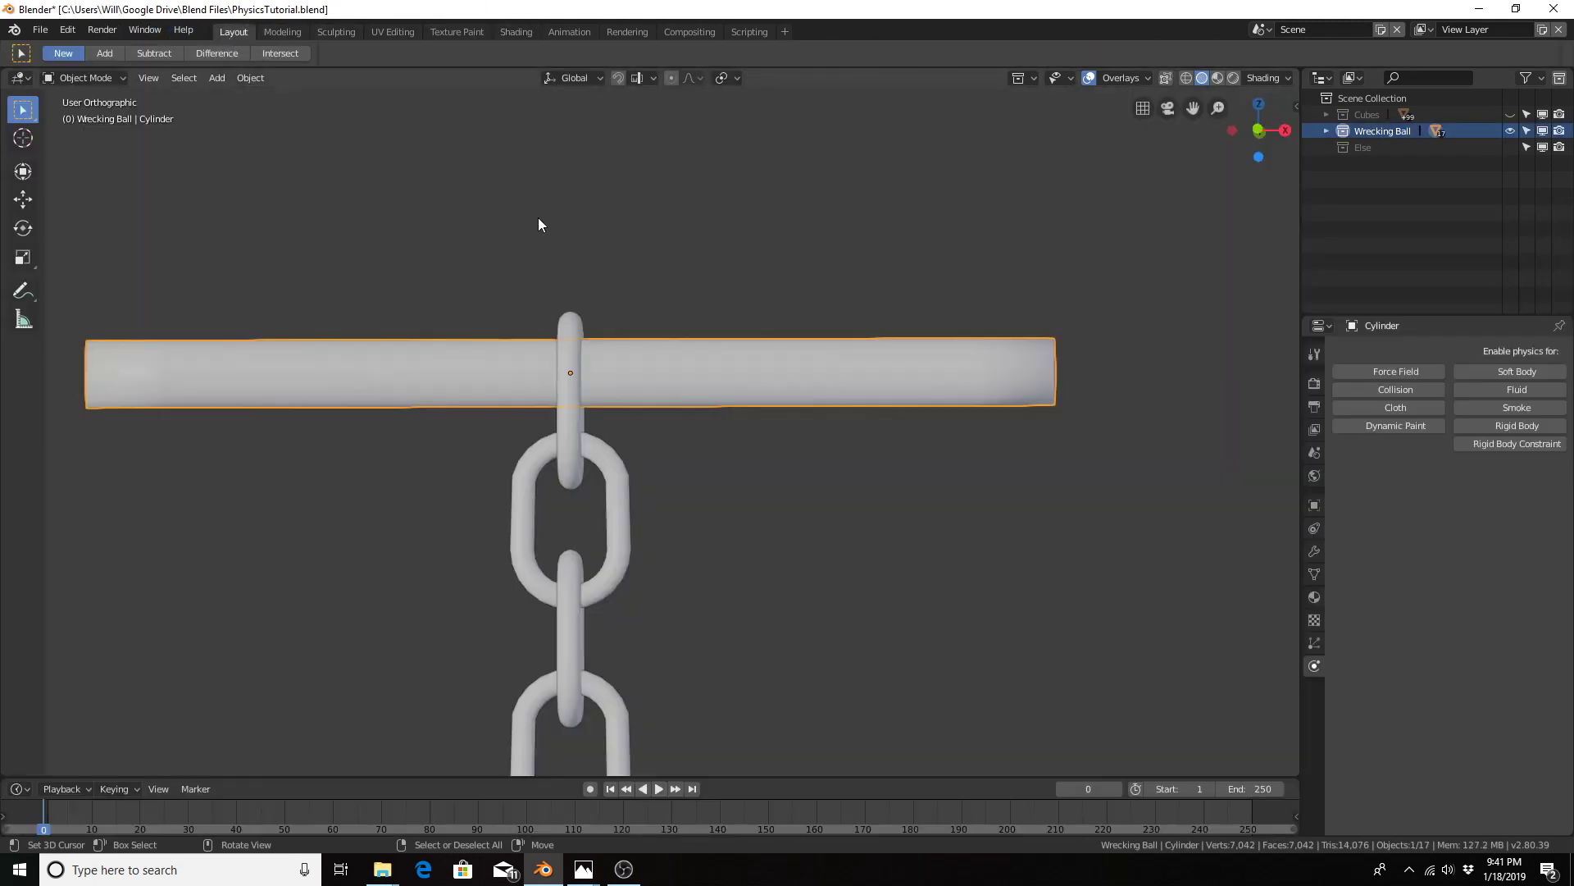
click(1313, 596)
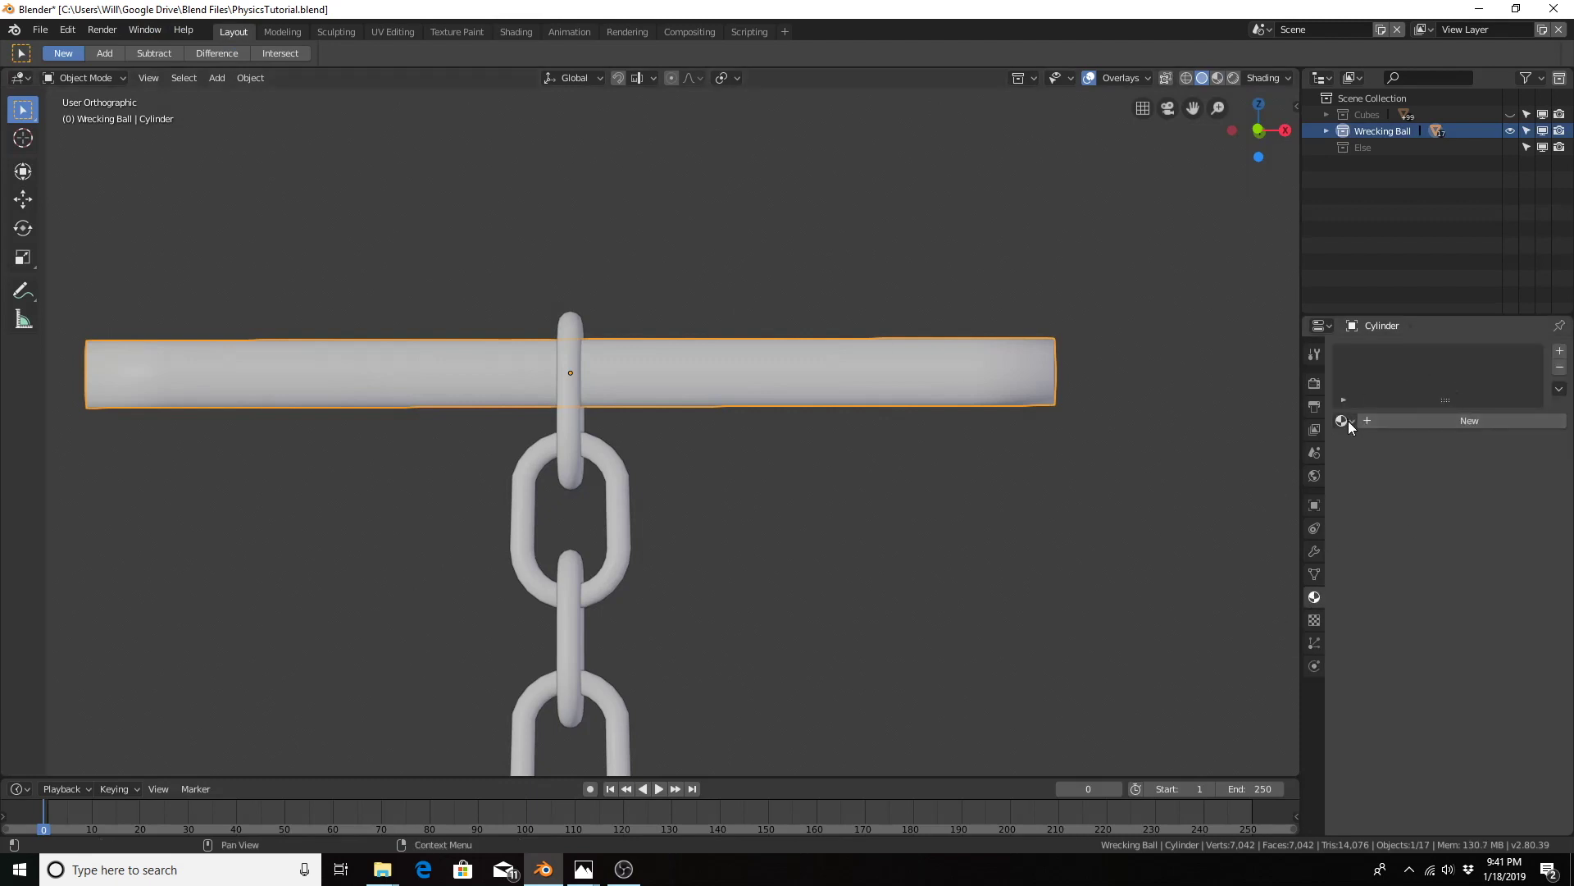
click(1348, 421)
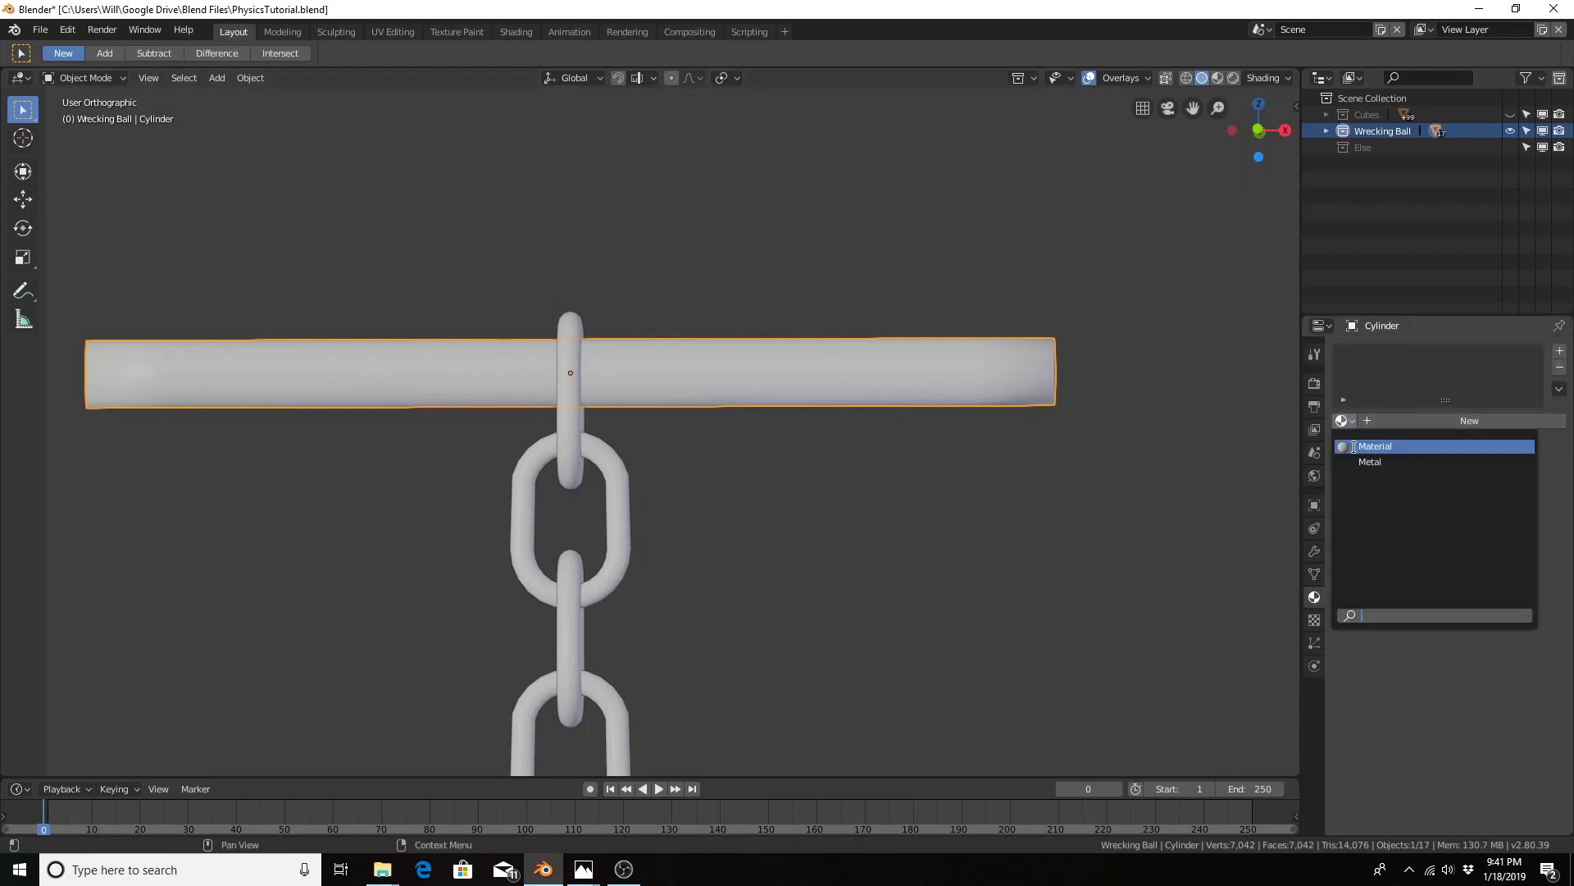
click(1399, 464)
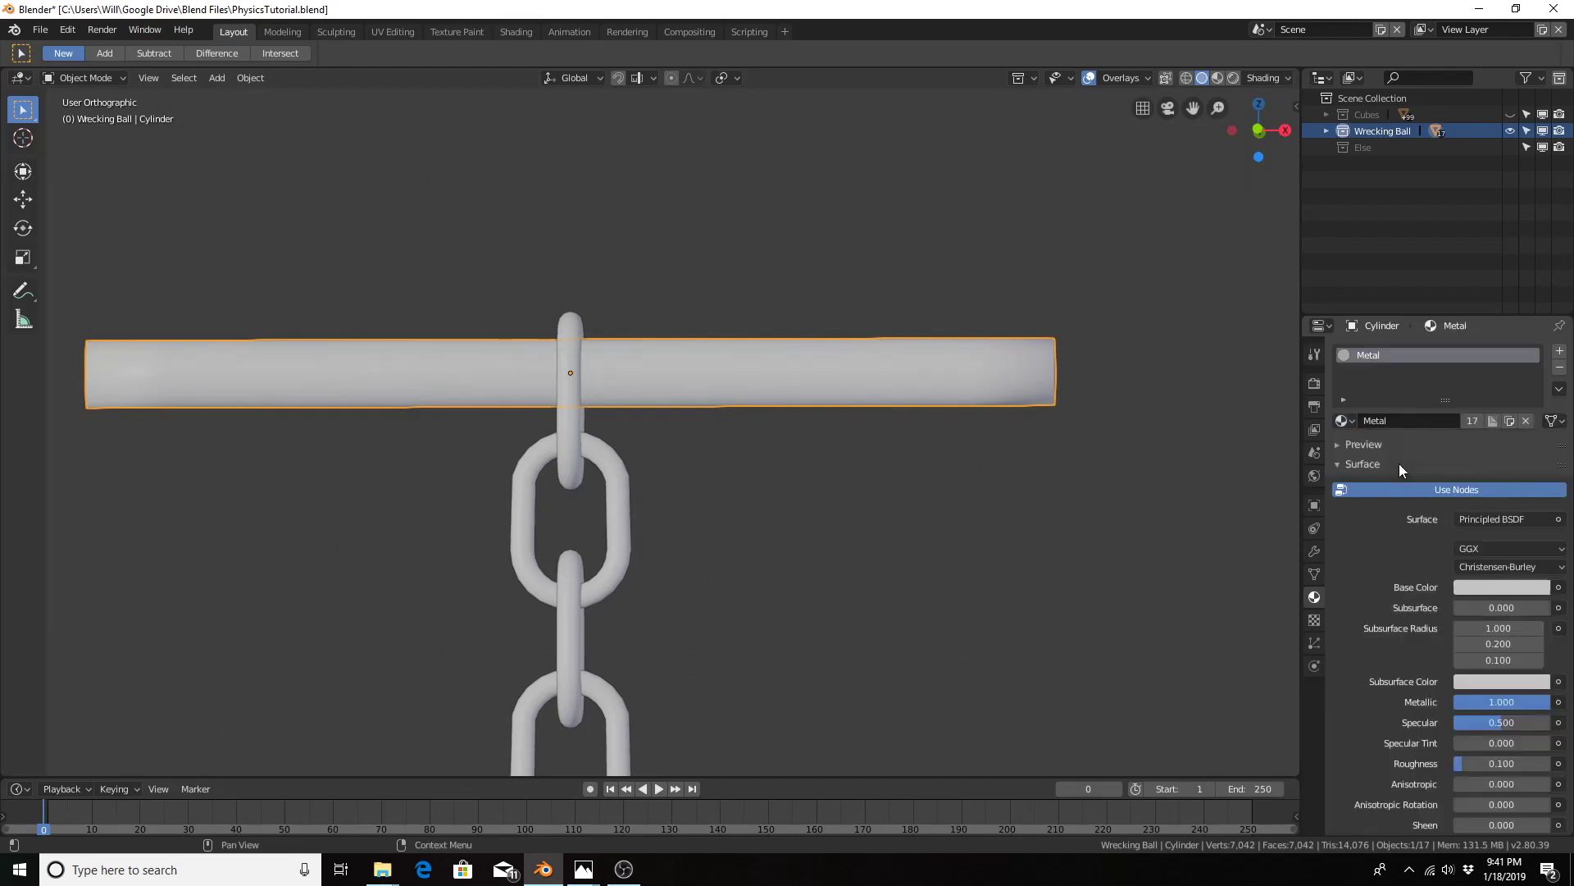
Step: Examine the Metal material on the ball, chain and support cylinder in the Shading workspace and return to the Layout workspace
click(515, 33)
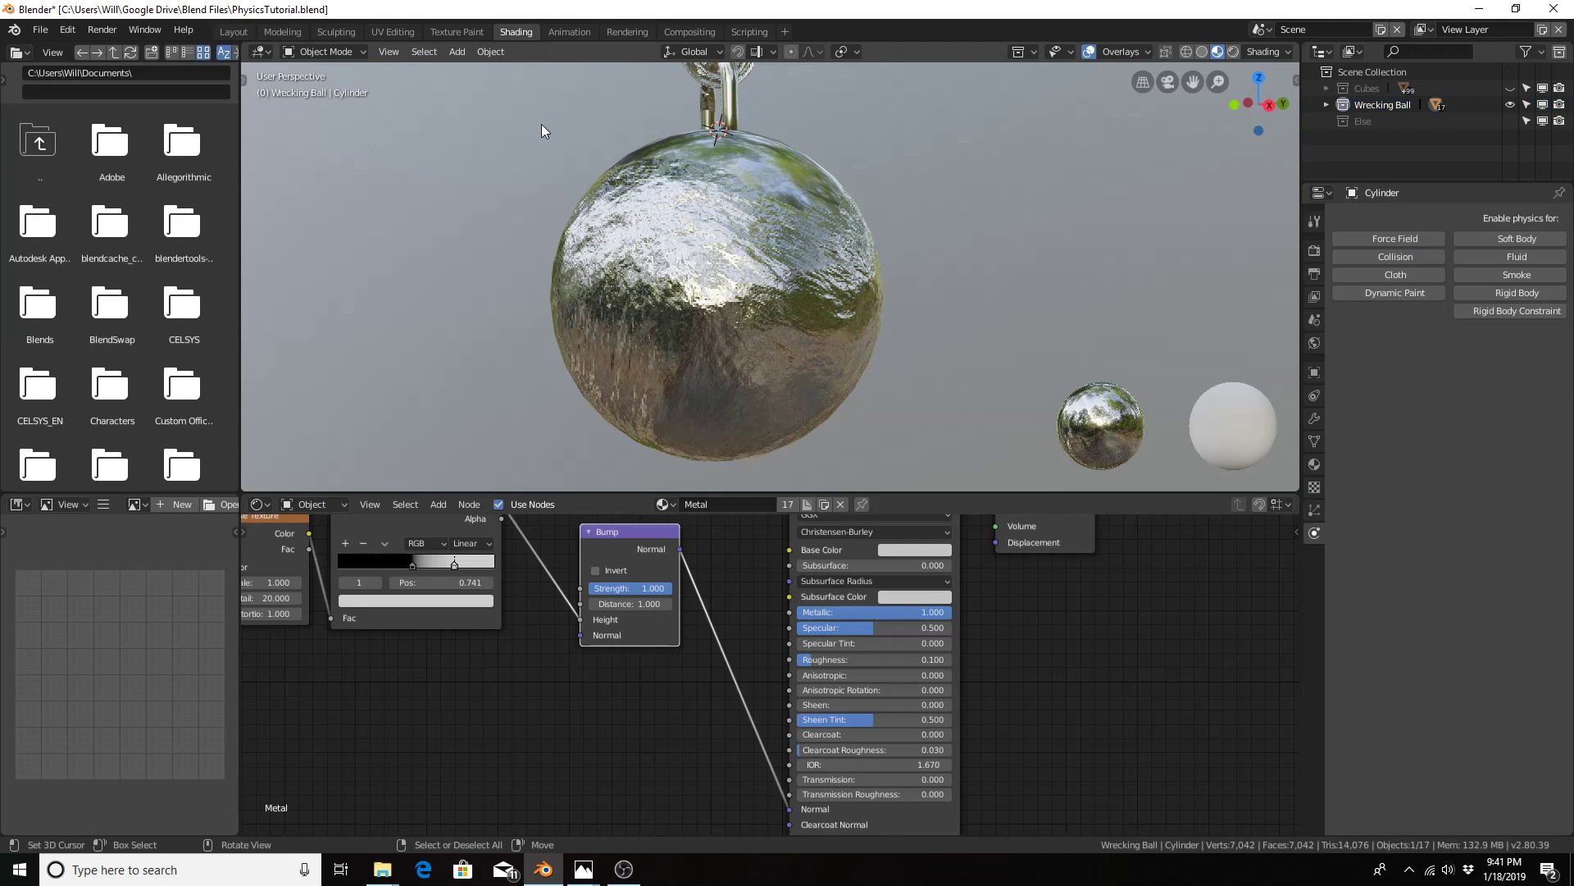
scroll(720, 218, down, 8)
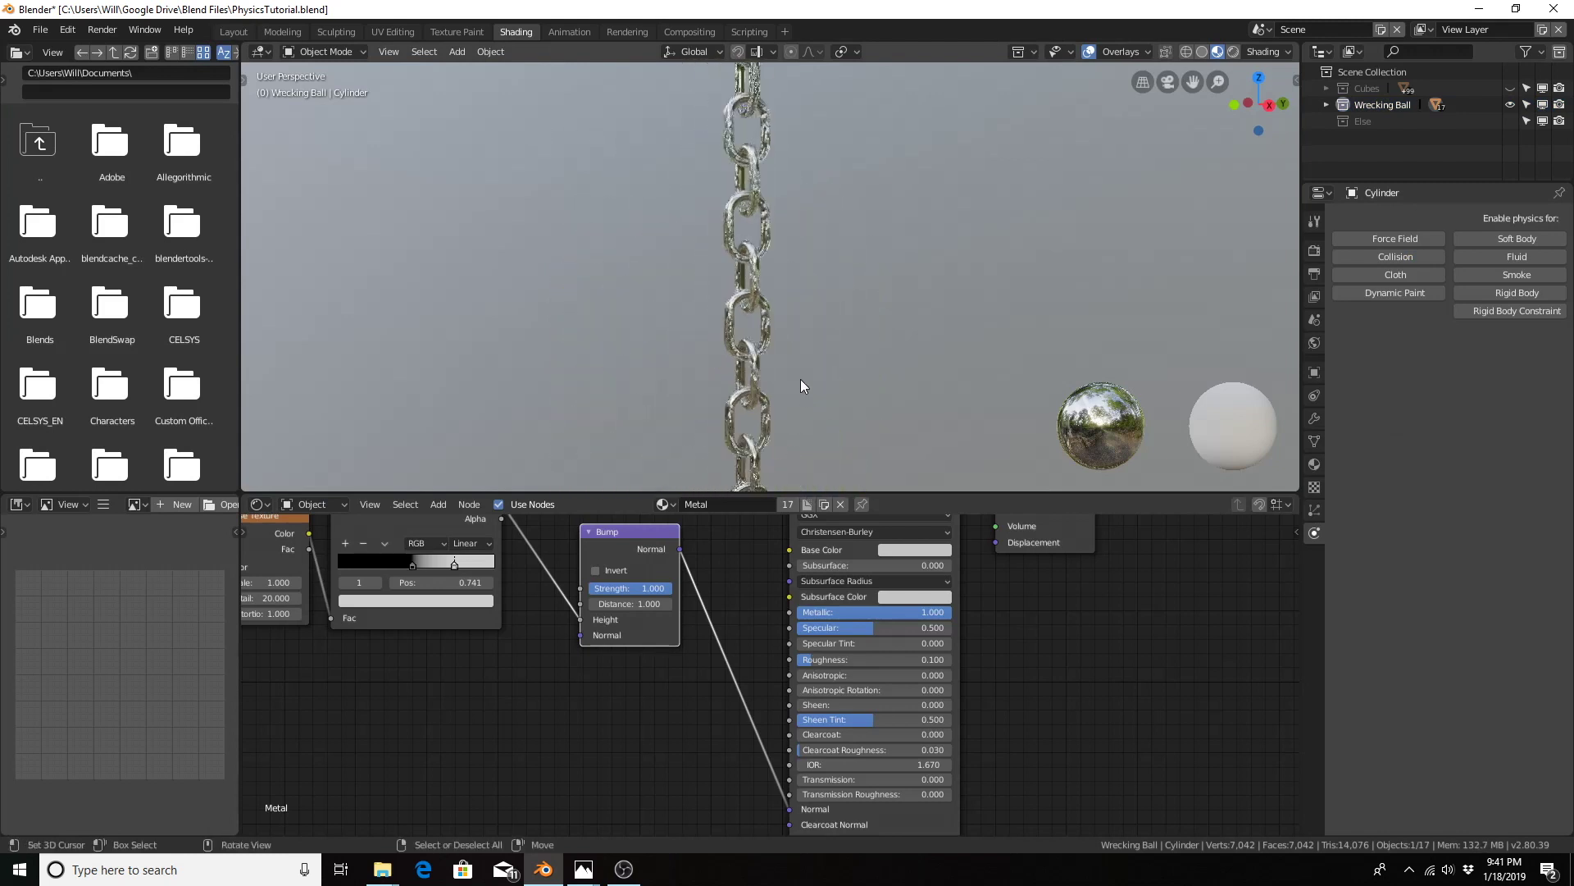
middle_drag(794, 297, 770, 271)
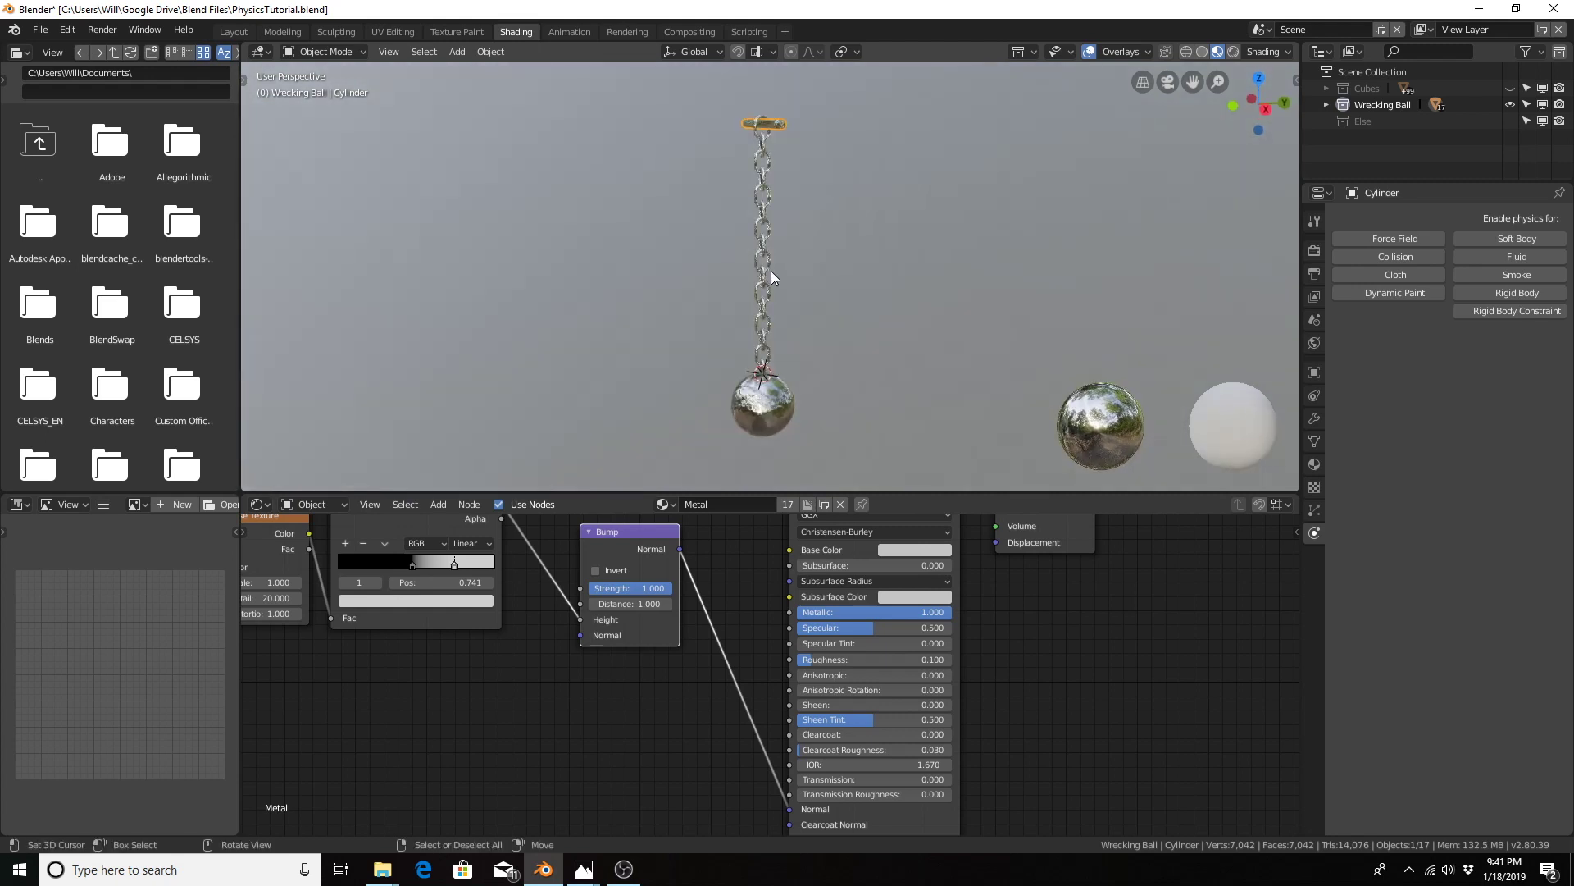
click(245, 37)
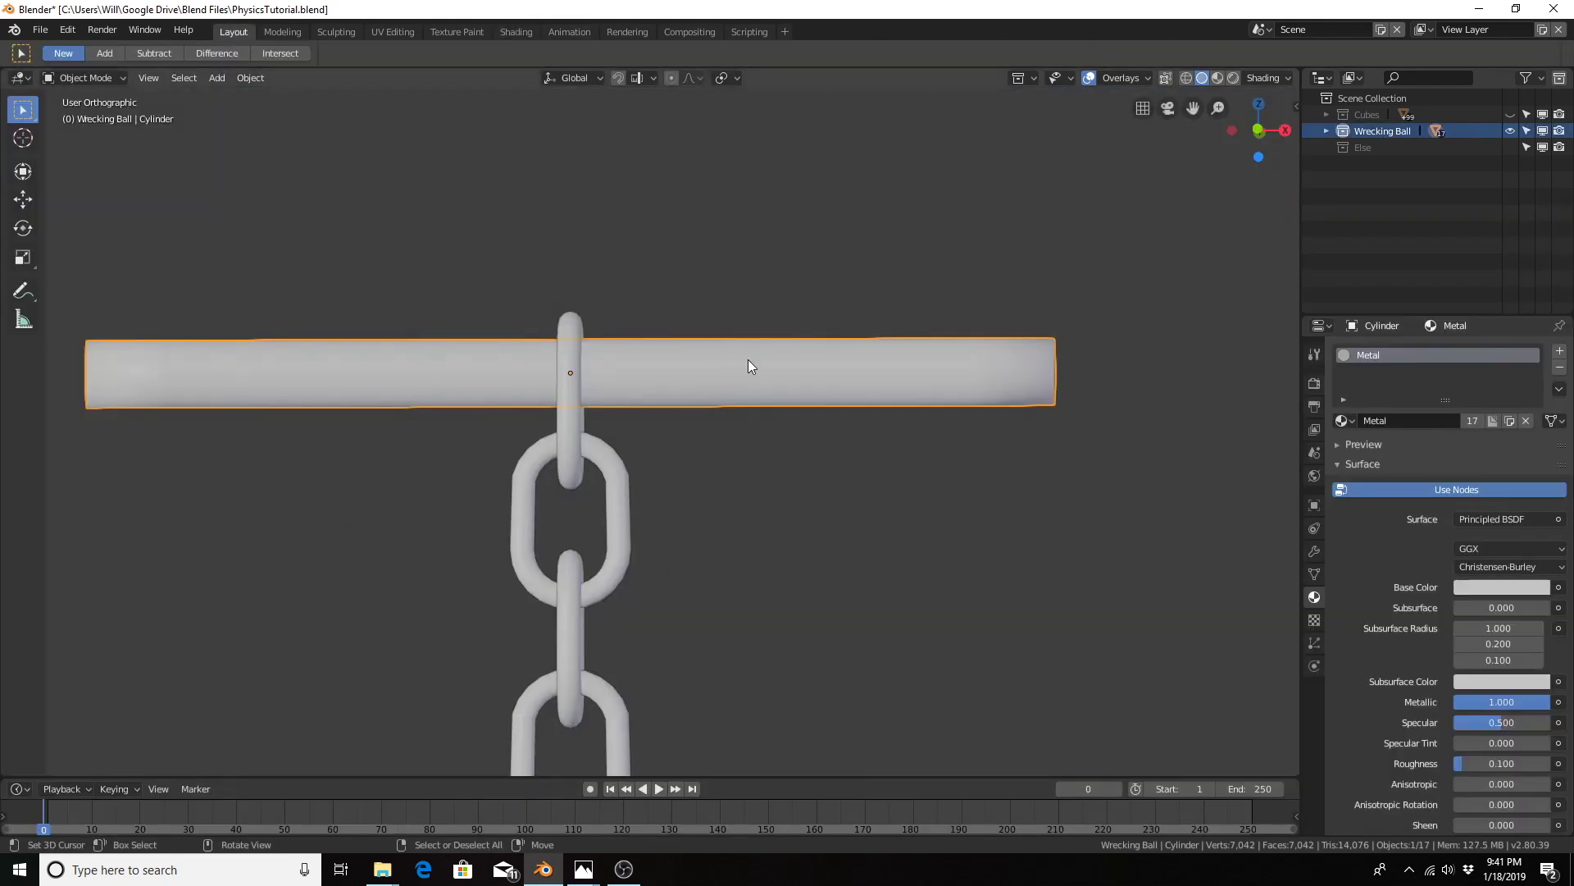
Step: Select the support cylinder, the whole chain and the ball, and rotate them together 90° about the global Z axis
scroll(748, 359, down, 7)
shift+middle_drag(725, 532, 677, 332)
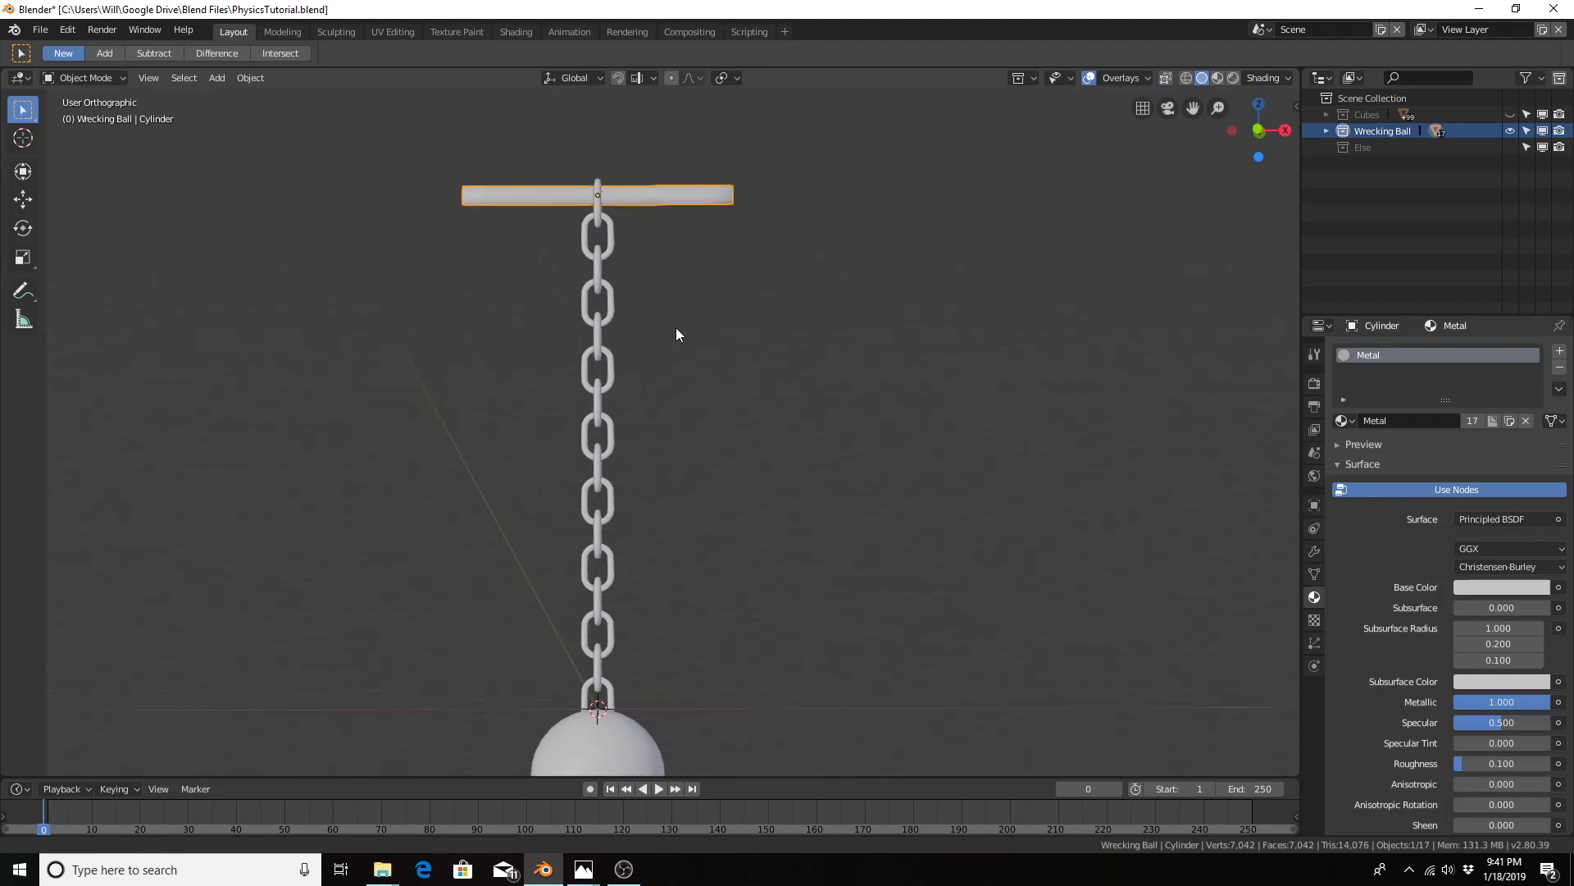
scroll(664, 271, down, 3)
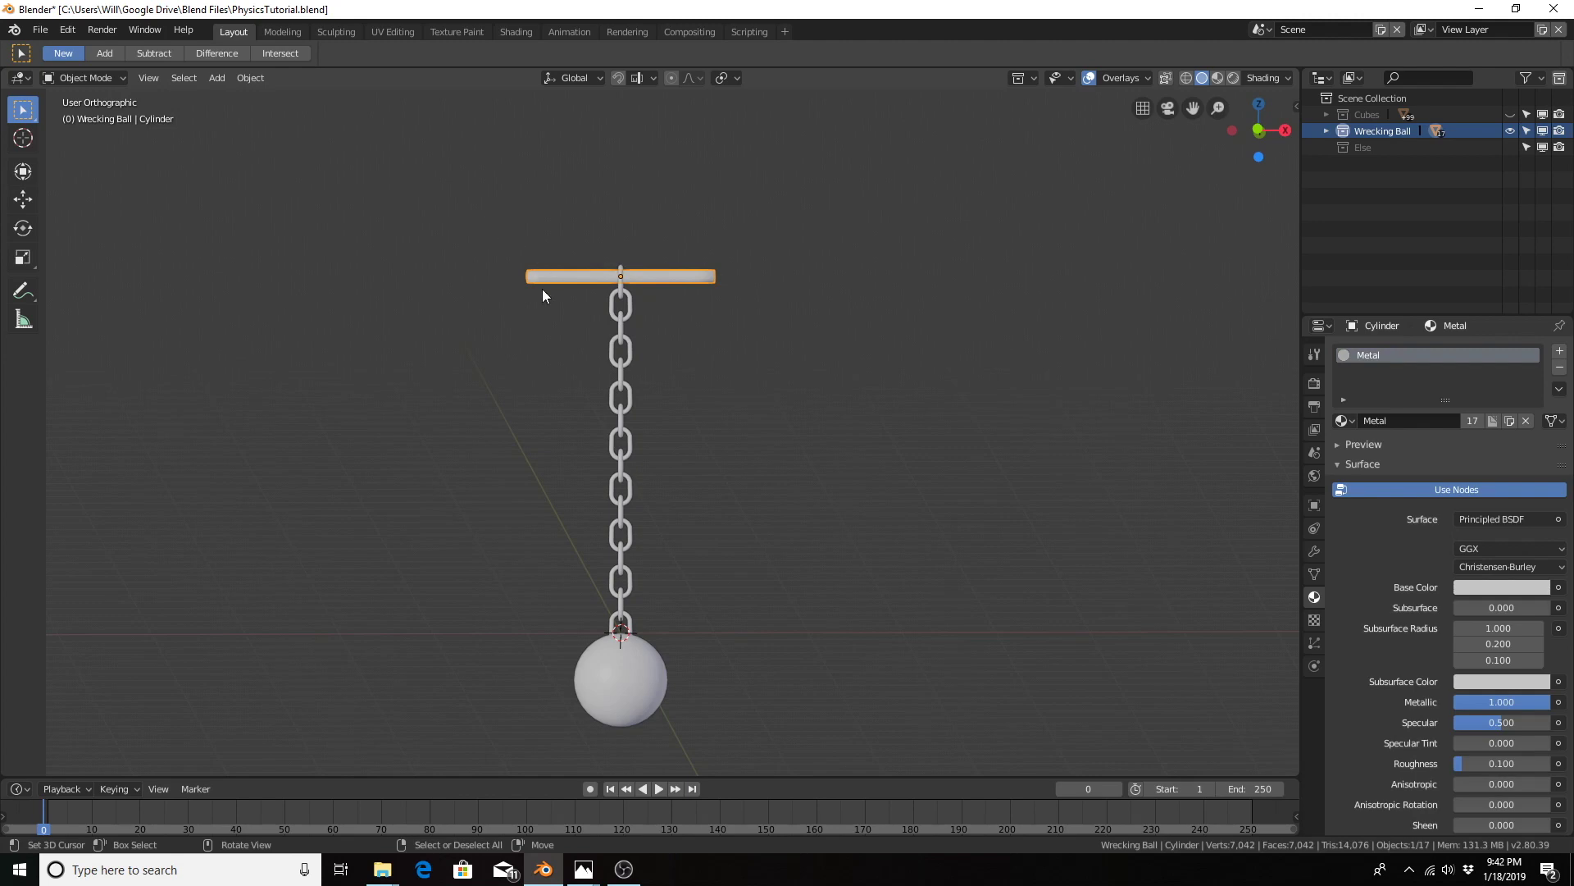
middle_drag(592, 528, 605, 489)
key(KP_1)
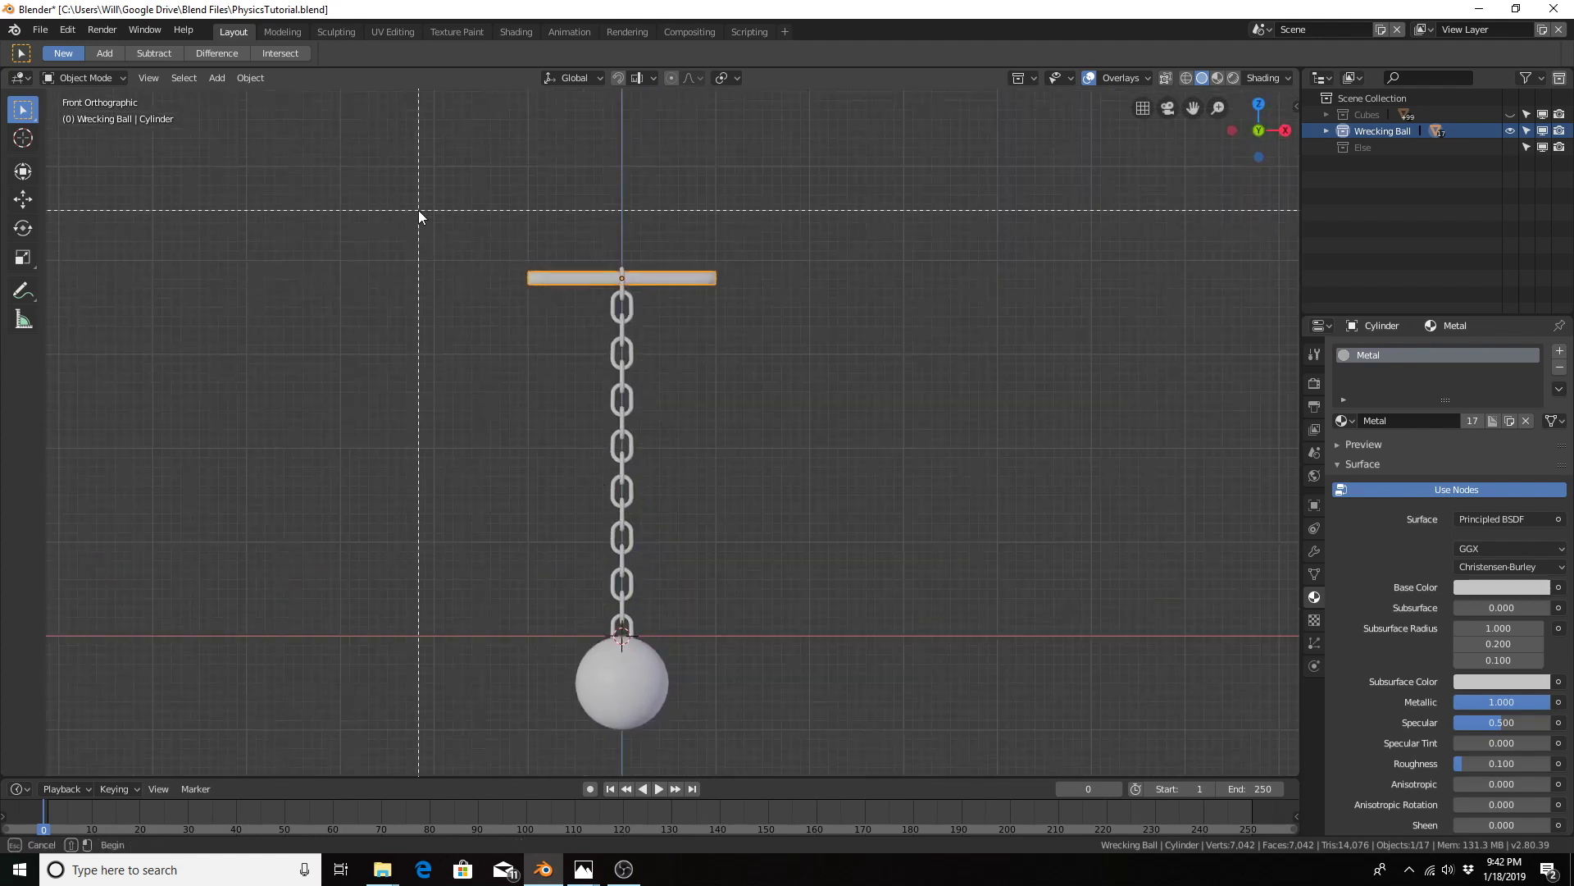
drag(418, 210, 784, 741)
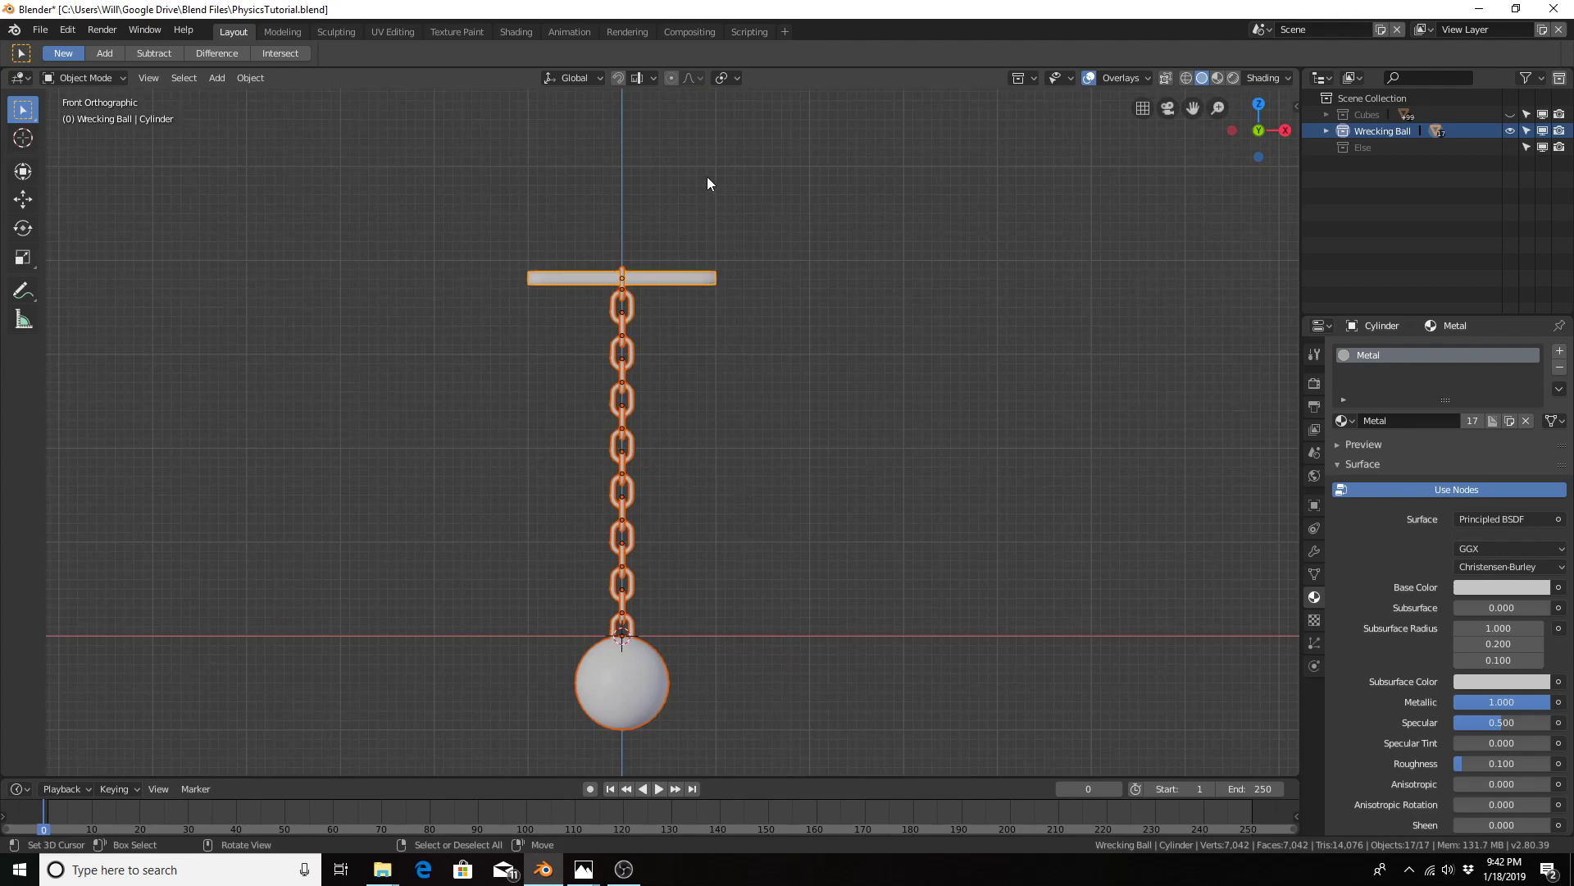
key(r)
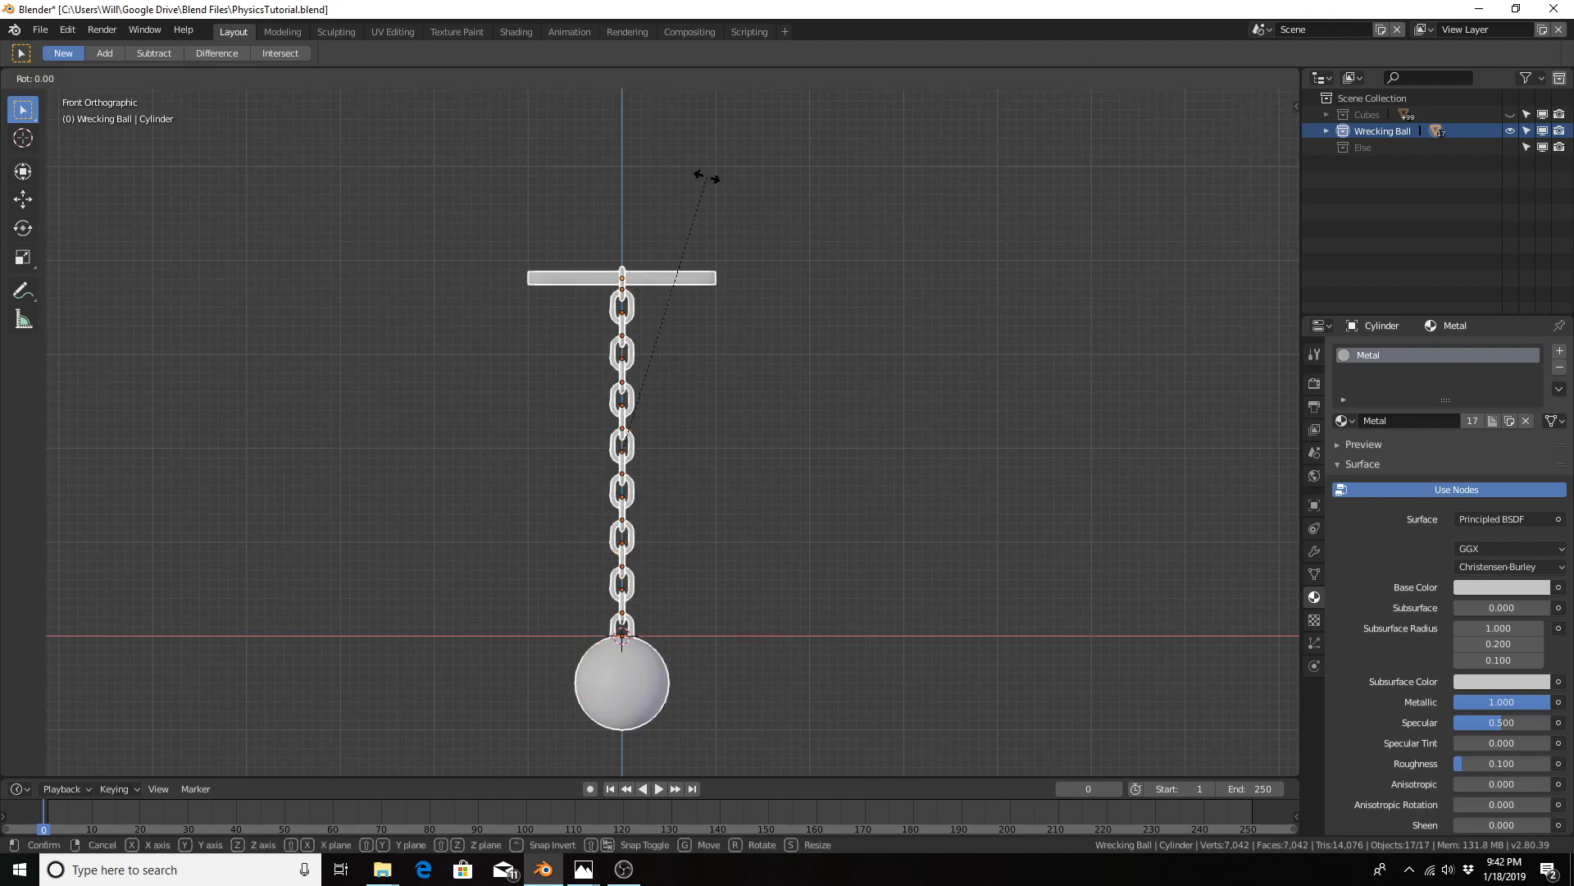
key(z)
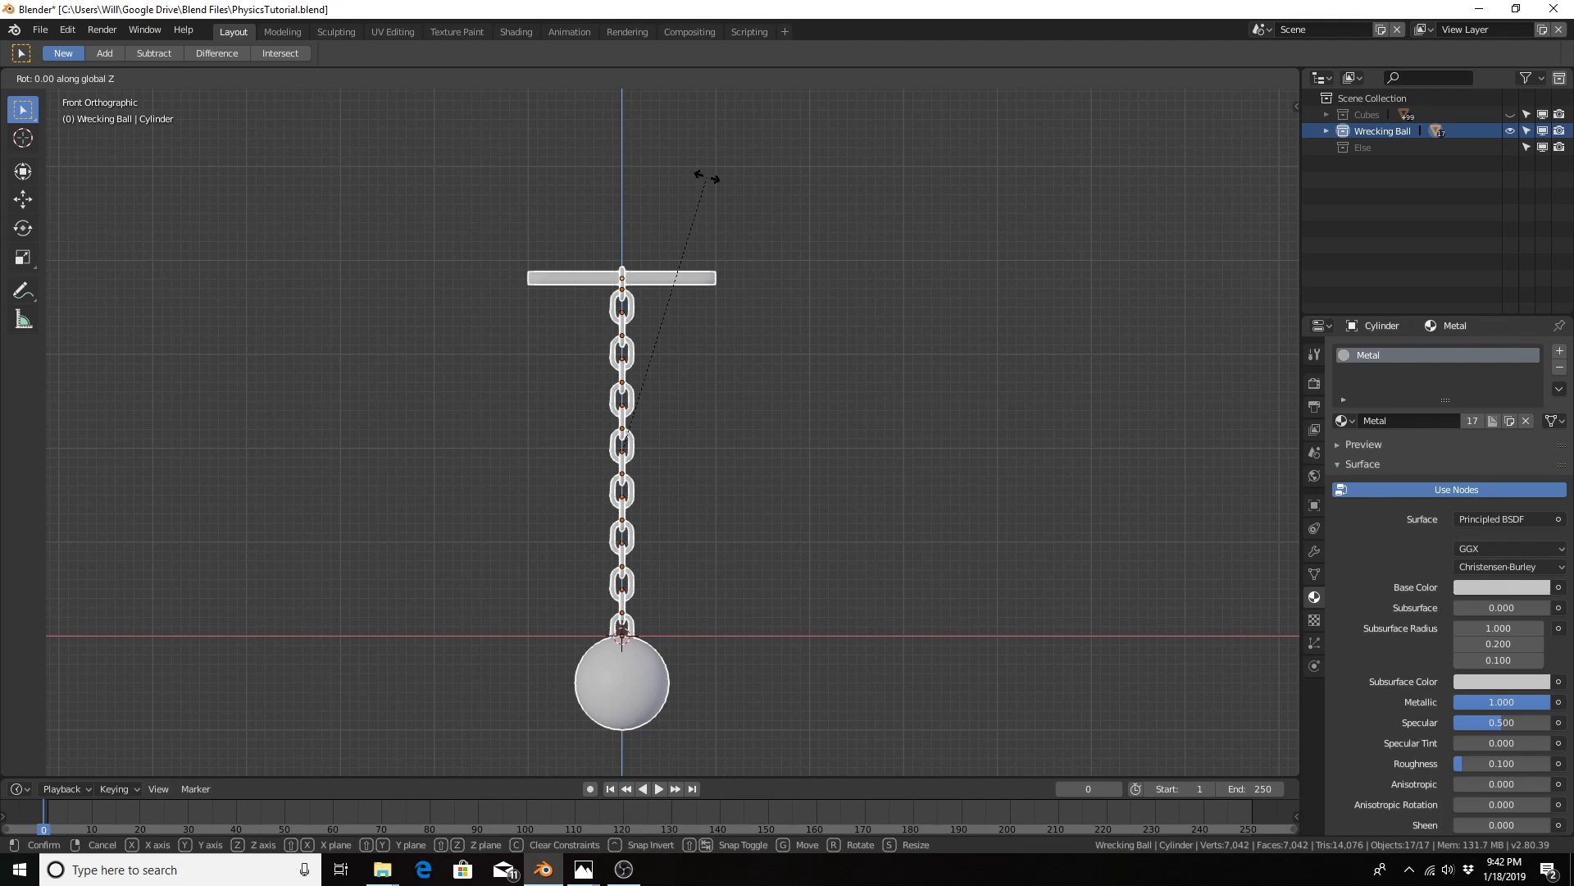
text(90)
key(Return)
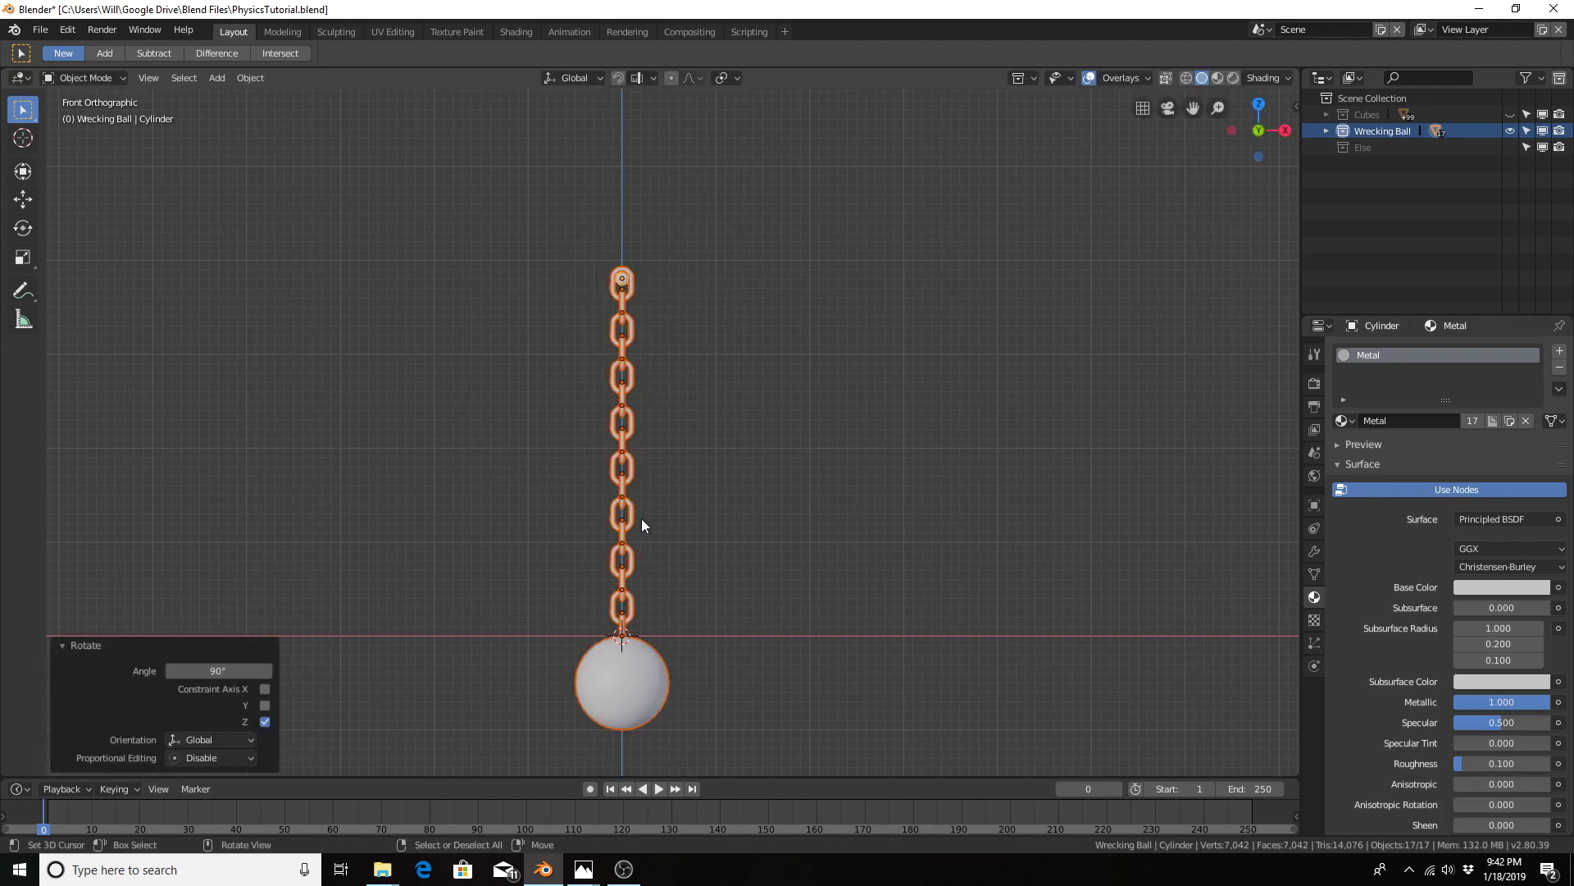
Step: Raise the whole wrecking ball assembly about 17.9 m along the global Z axis
key(g)
key(z)
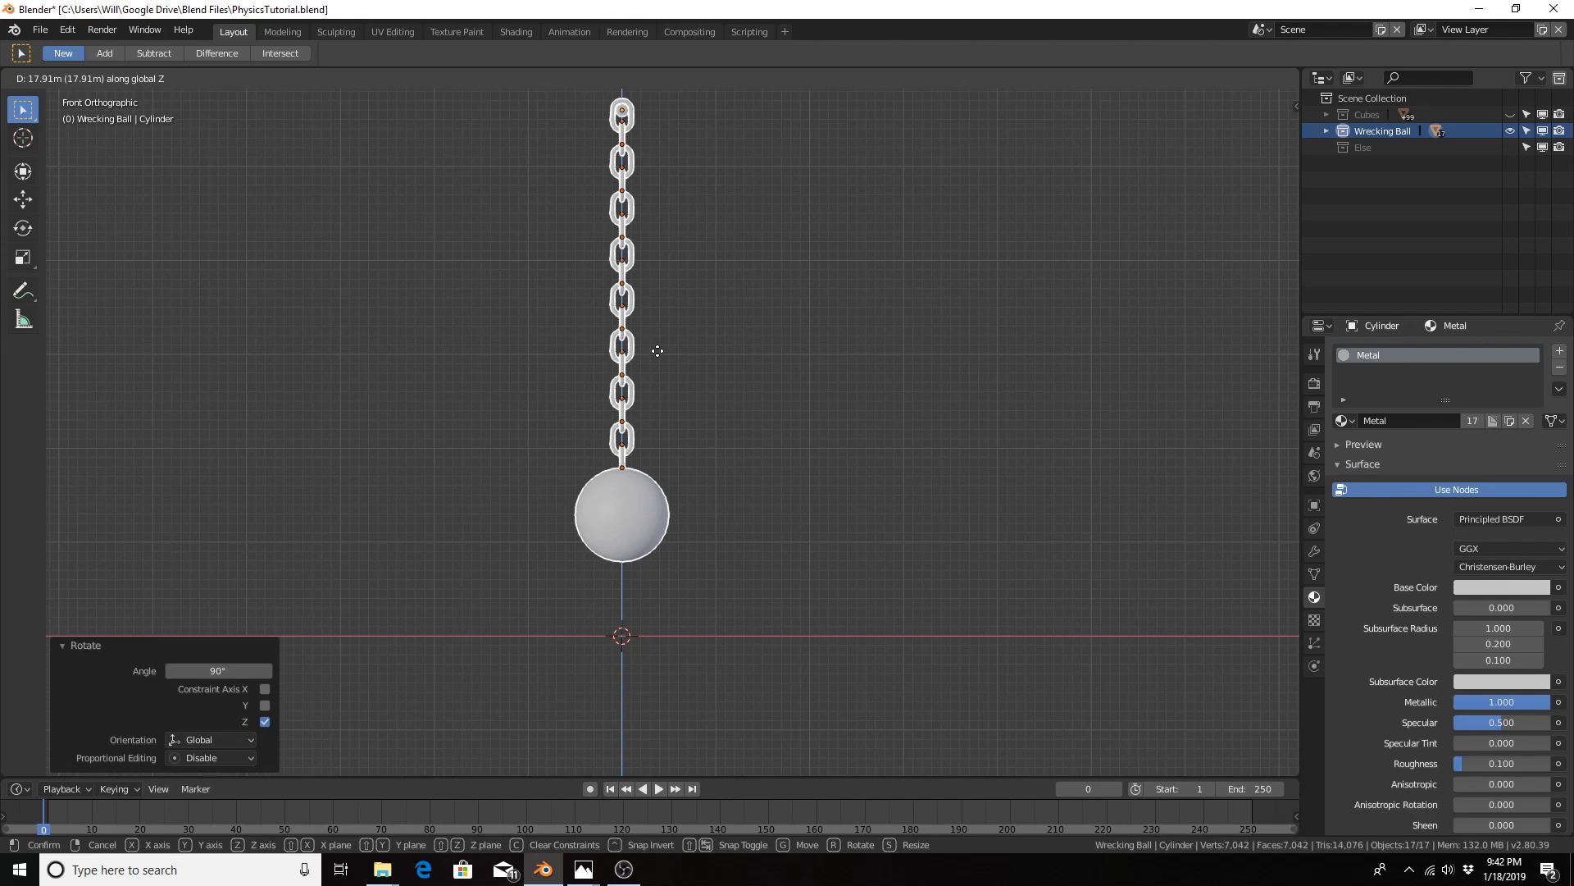
click(658, 351)
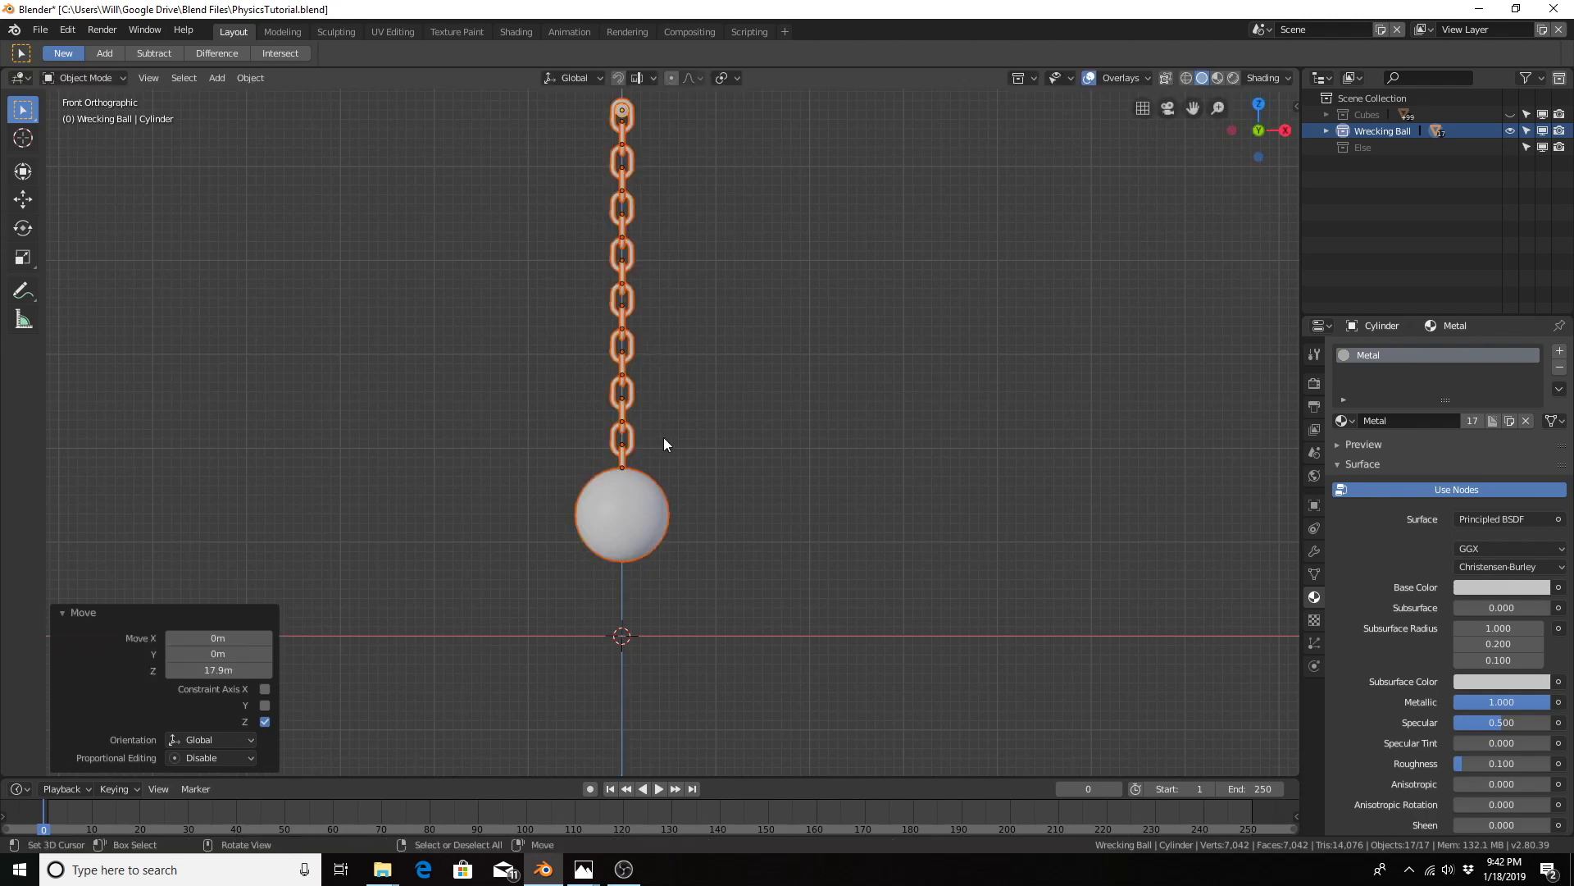
Step: Move the whole wrecking ball assembly about 4.63 m along the global Y axis
middle_drag(664, 438, 607, 310)
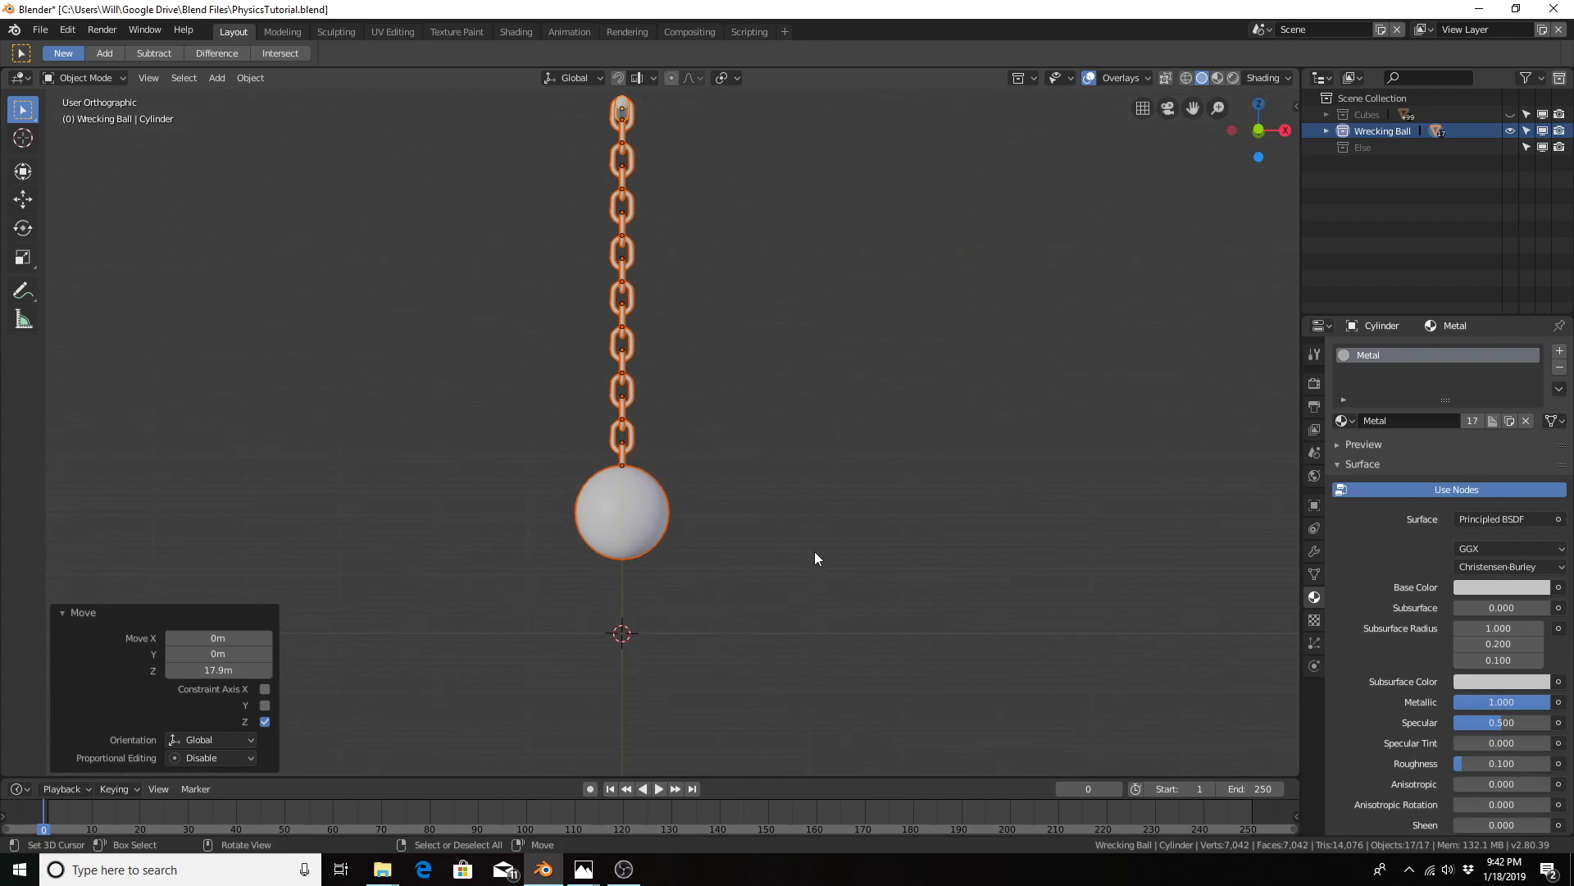
middle_drag(723, 425, 578, 502)
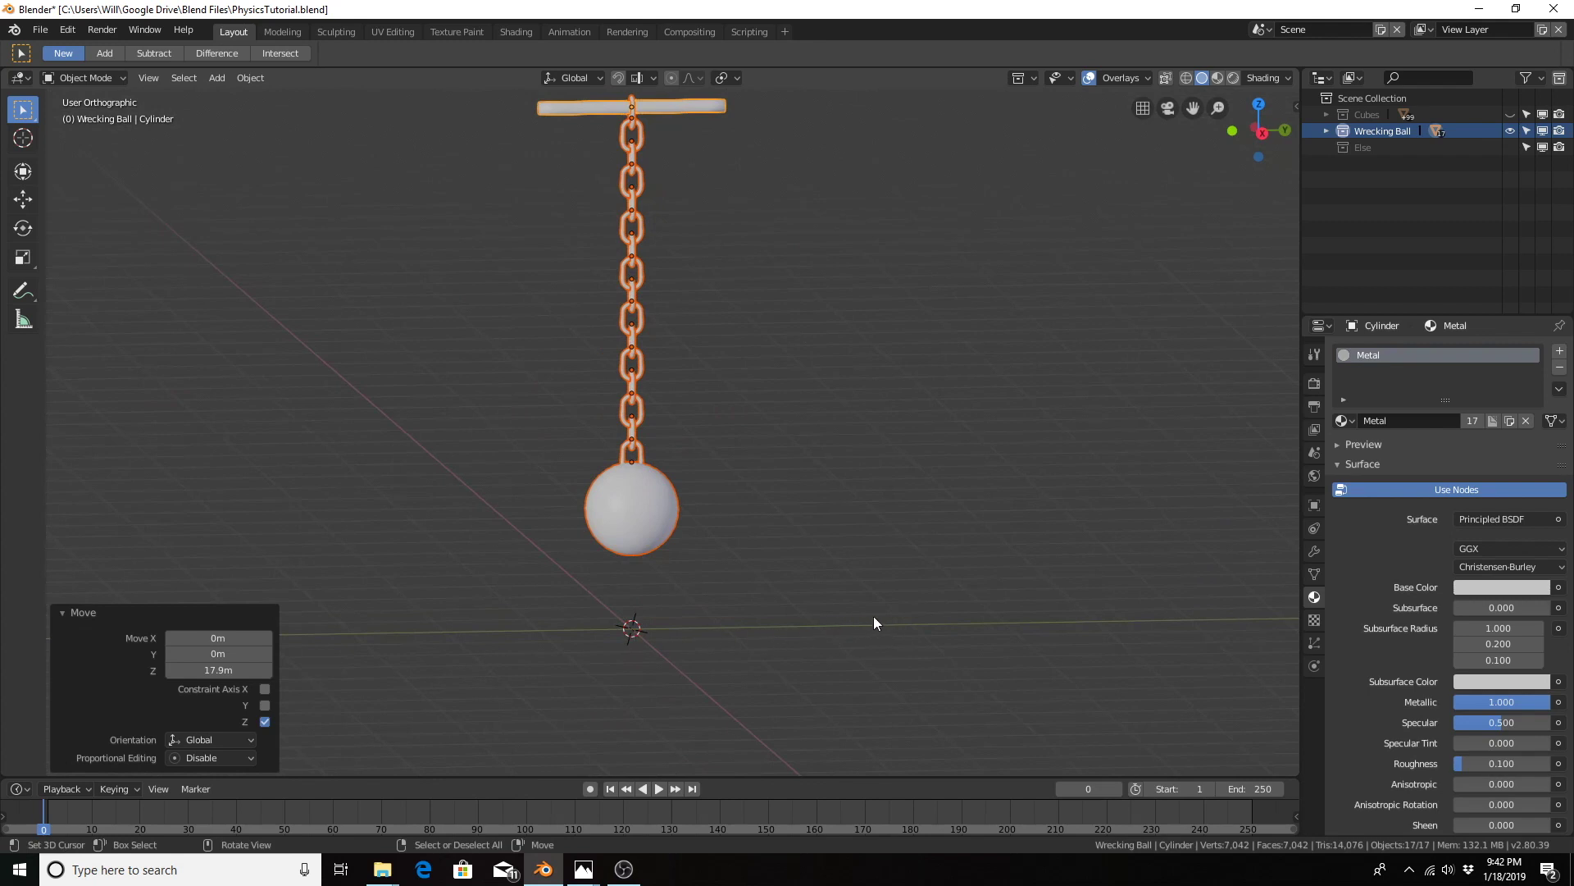
middle_drag(874, 616, 827, 593)
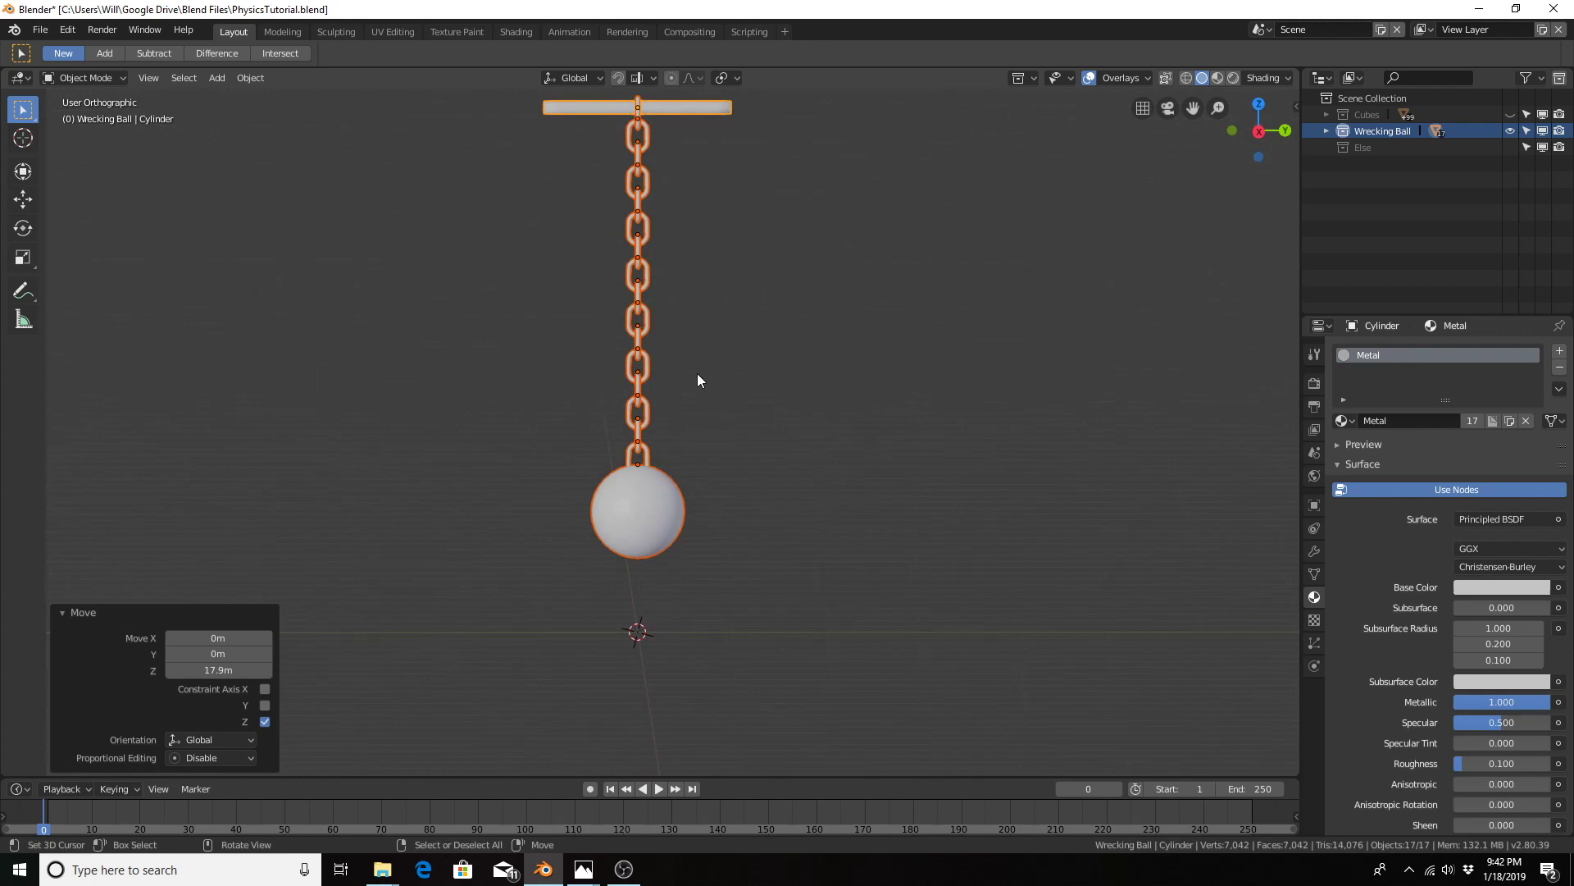
key(g)
key(y)
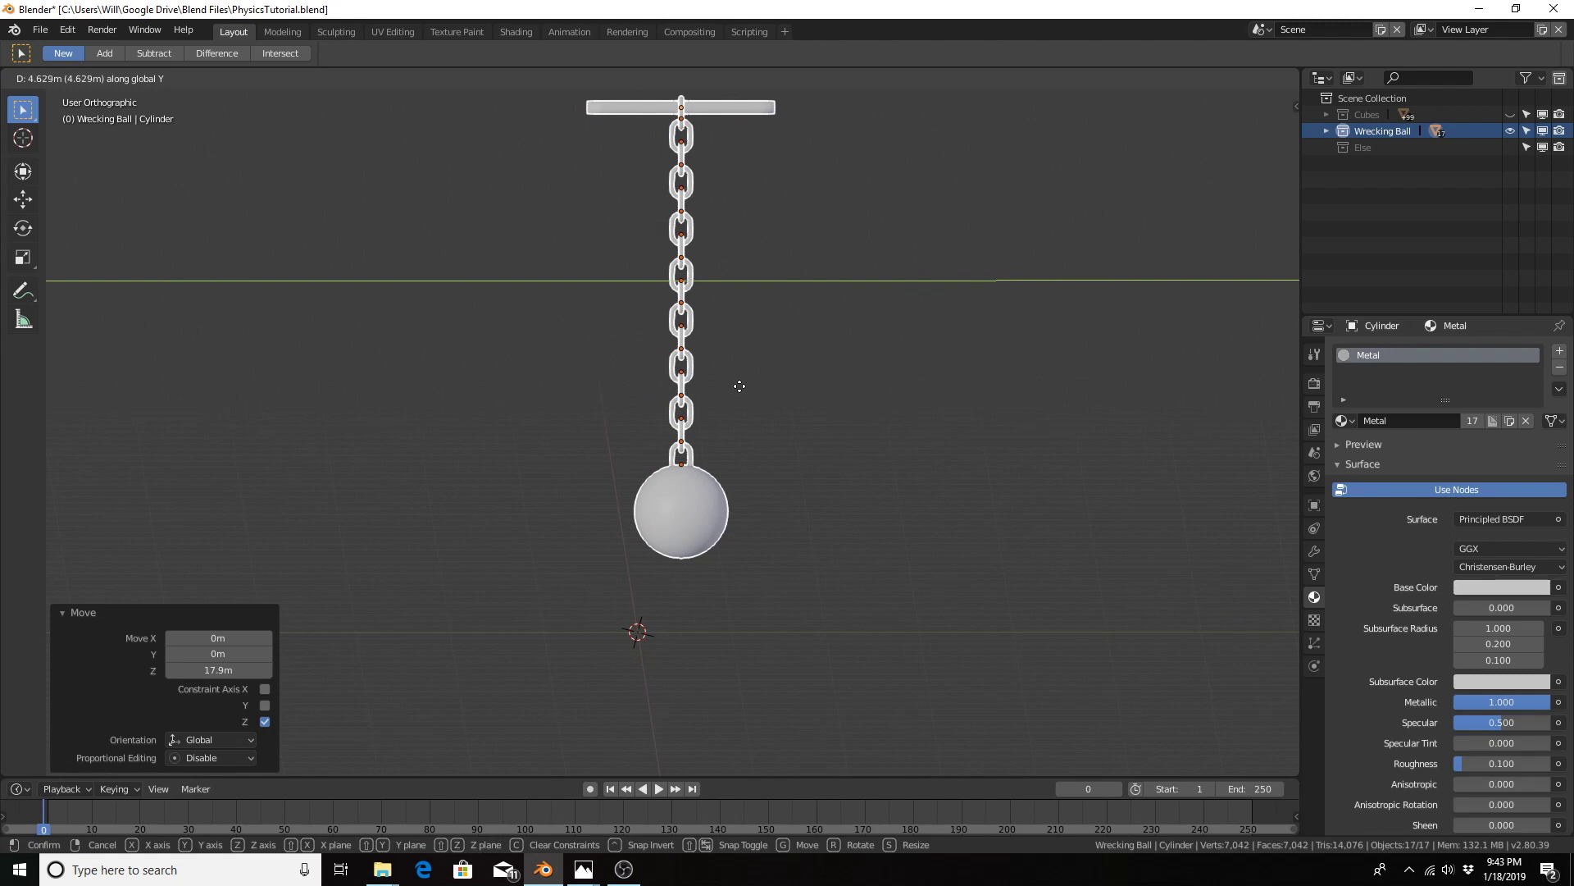
click(740, 387)
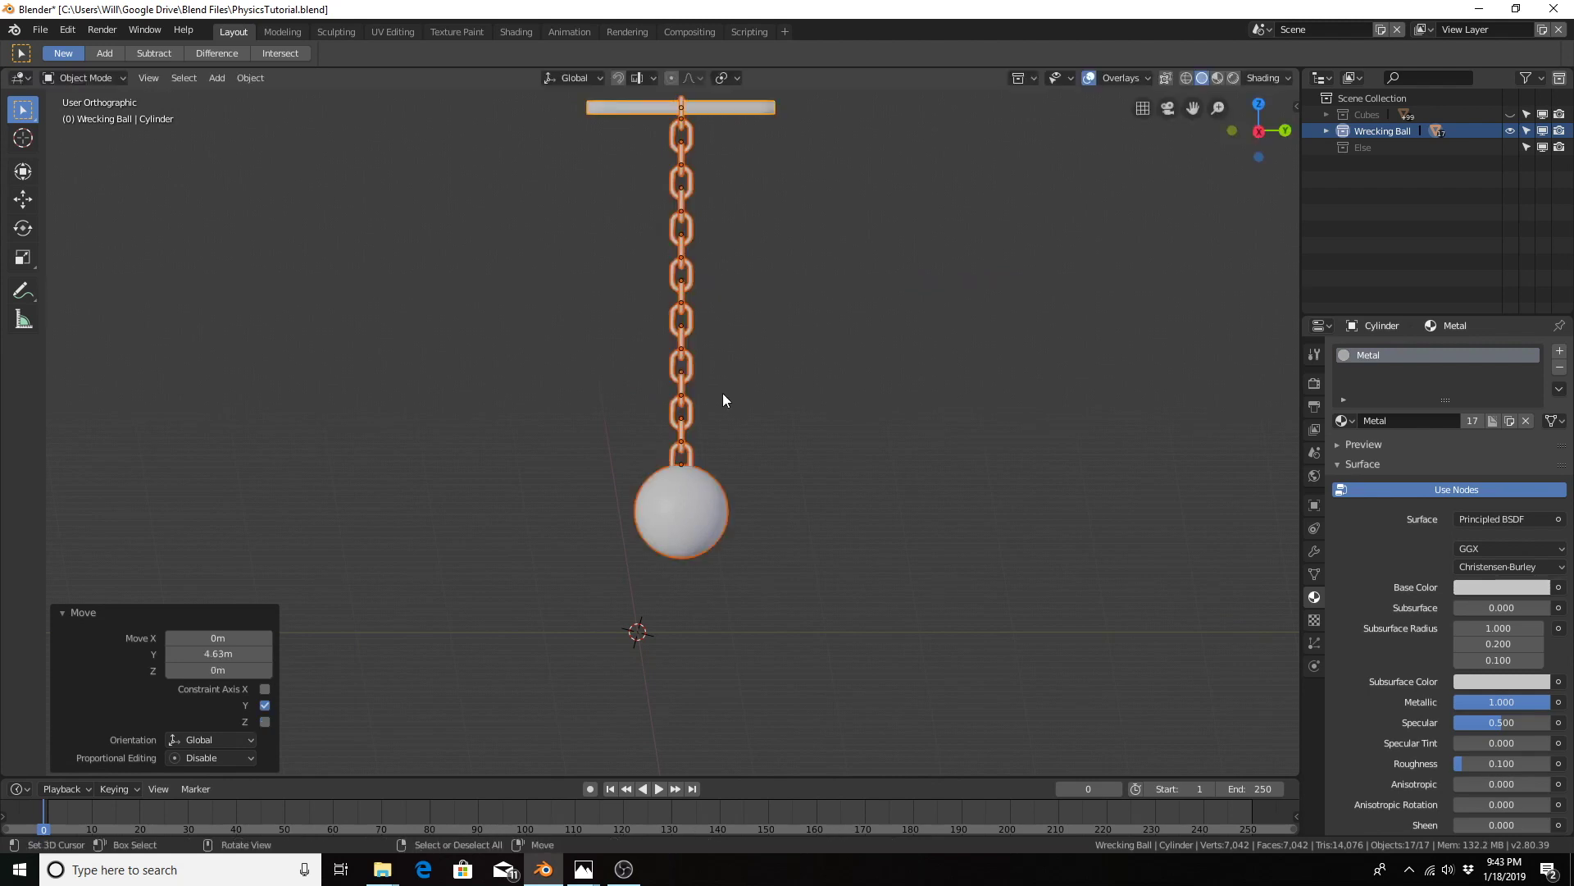
Step: From the top view, shift the assembly about 0.7 m further along the global Y axis
key(KP_7)
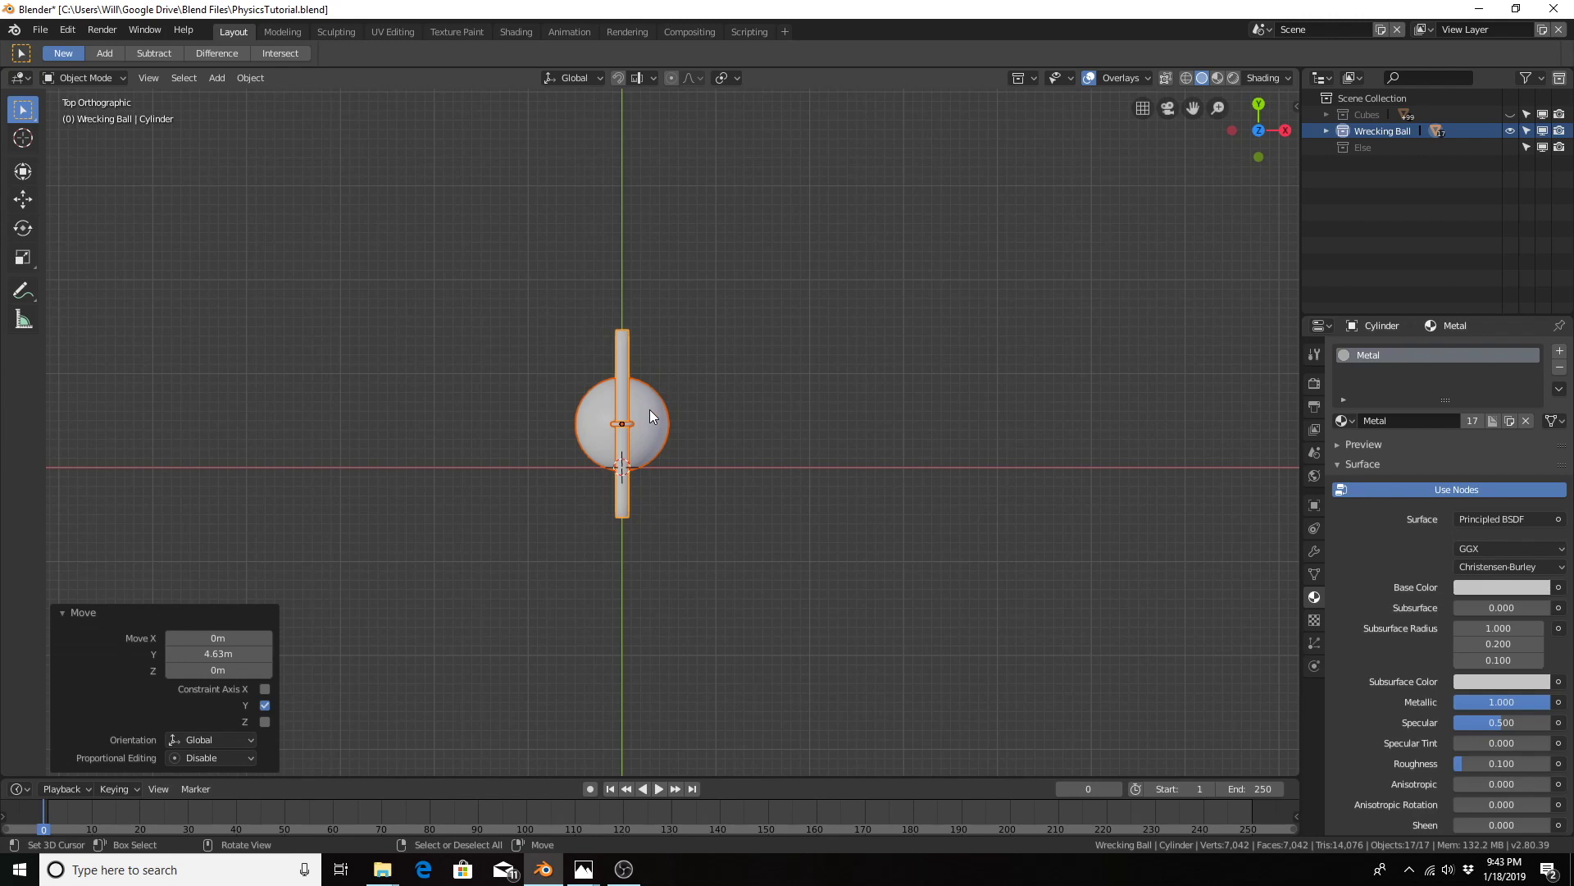
key(g)
key(y)
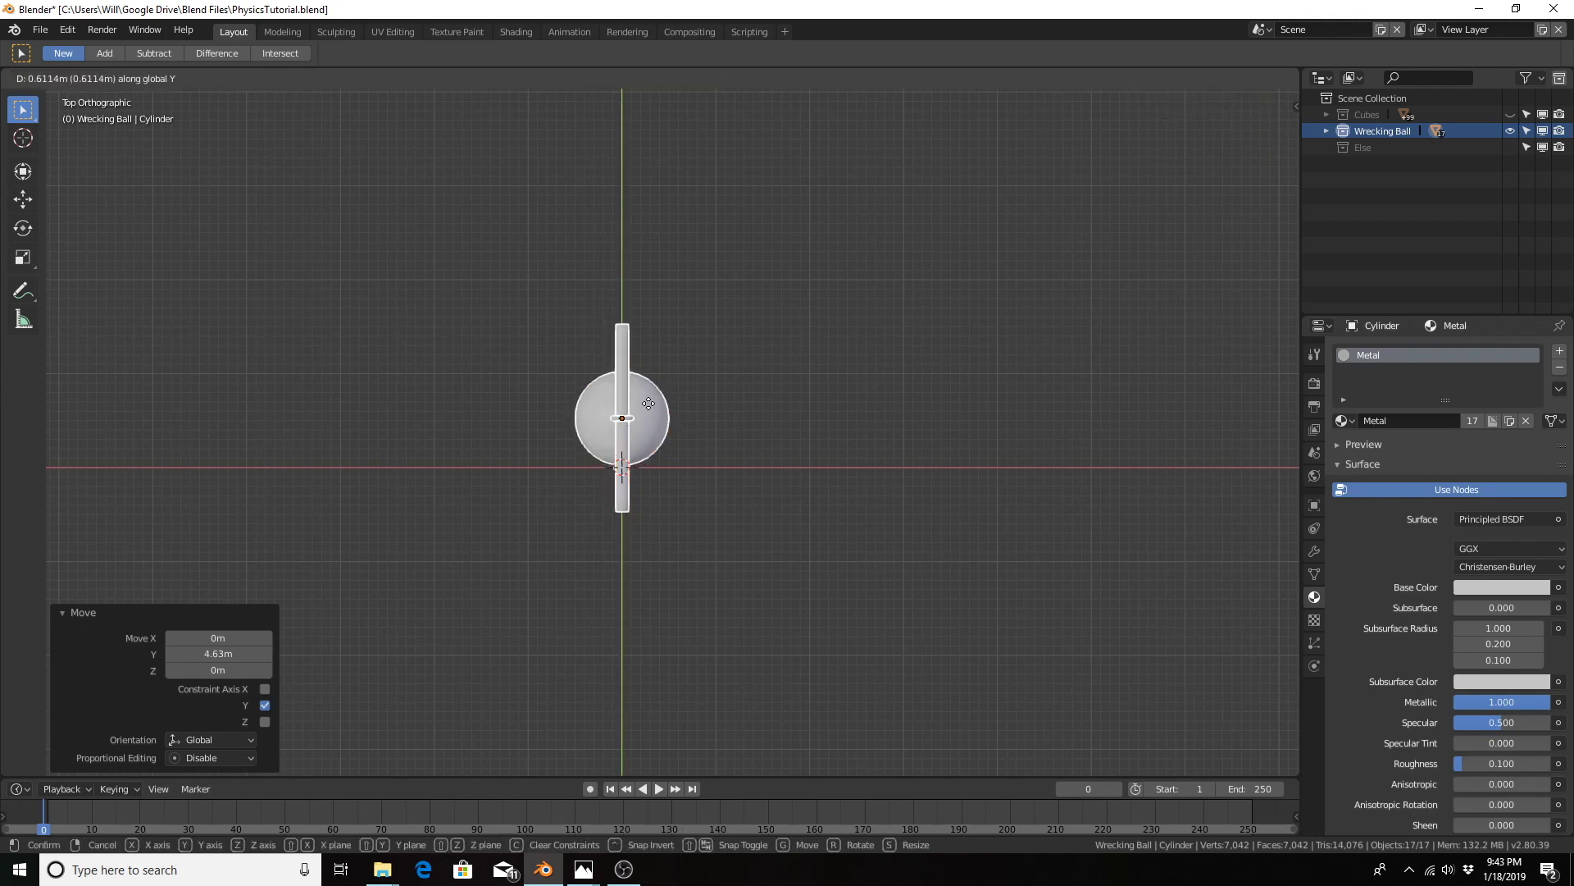
click(648, 402)
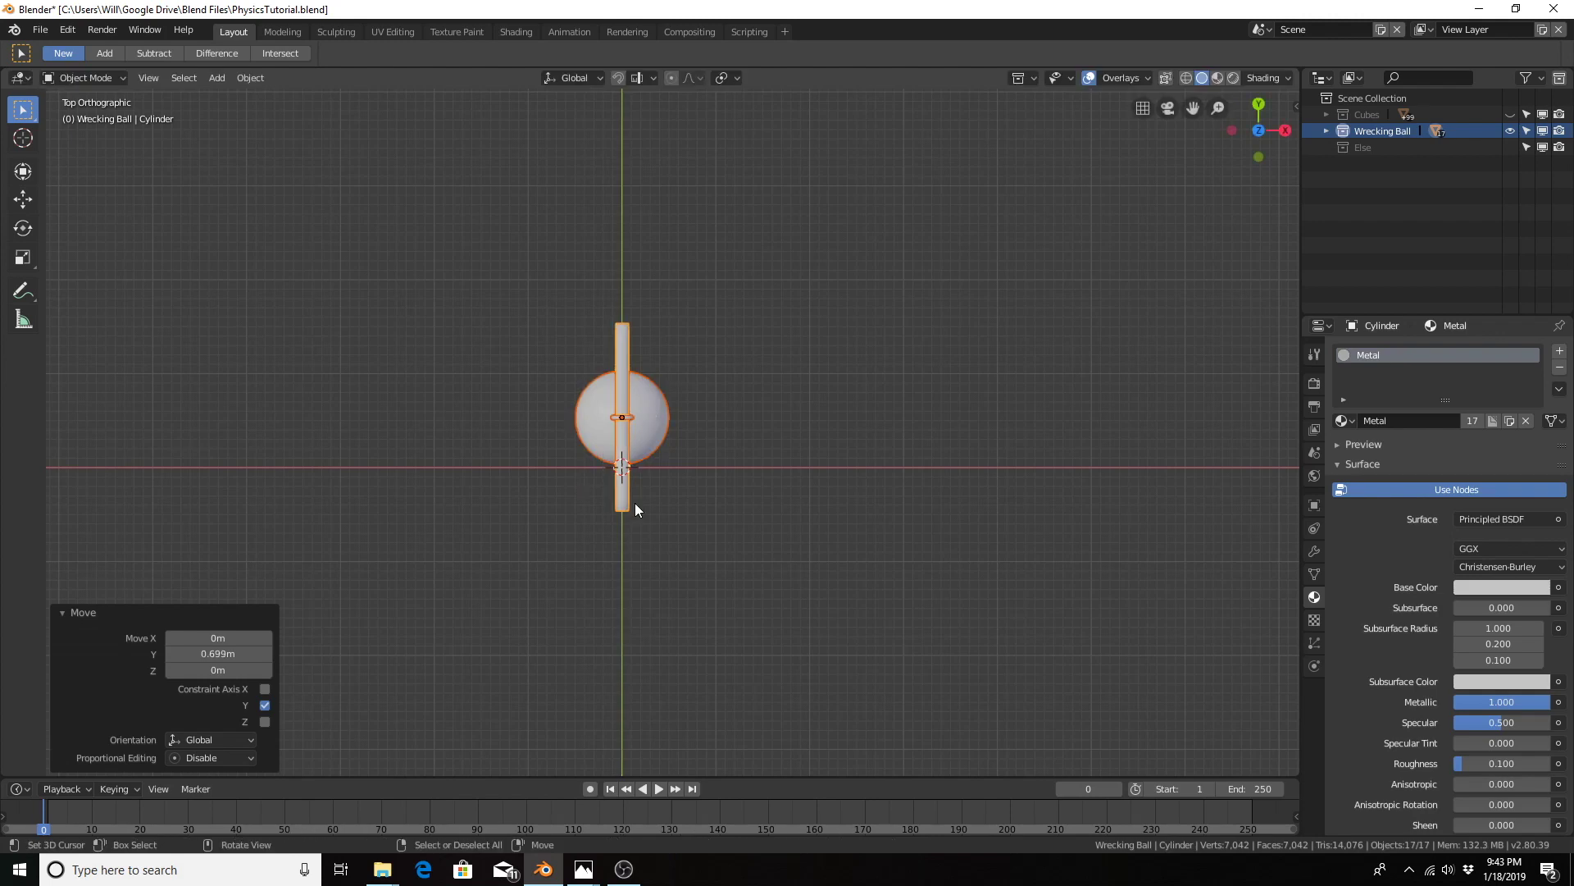
Step: Exclude the support cylinder from the selection and try to rotate the chain and ball sideways in the front view
middle_drag(636, 508, 654, 263)
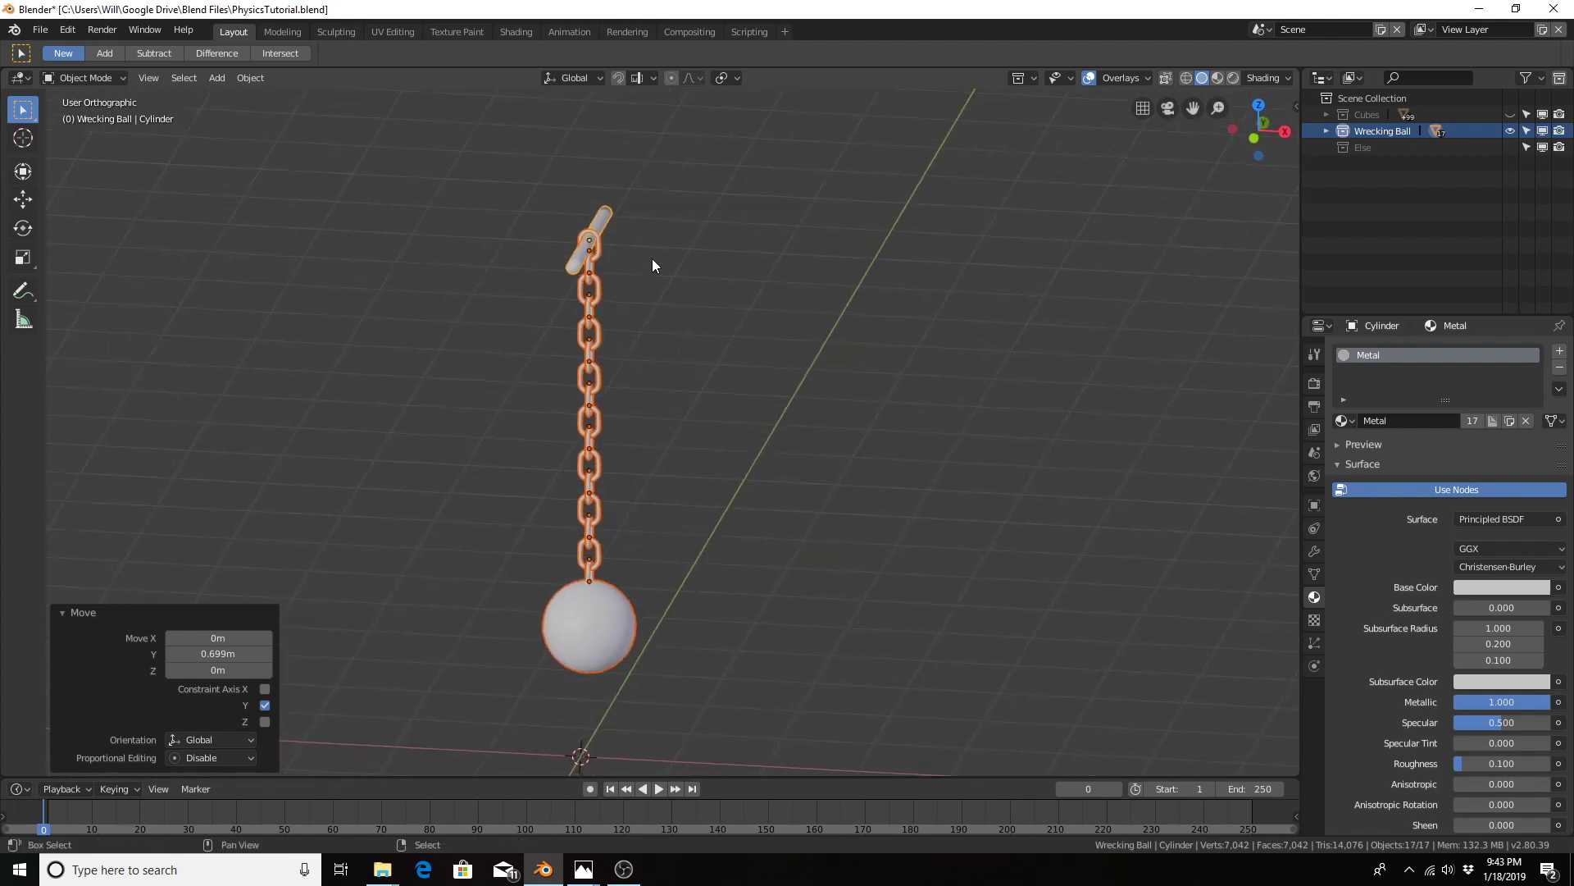
shift+click(603, 213)
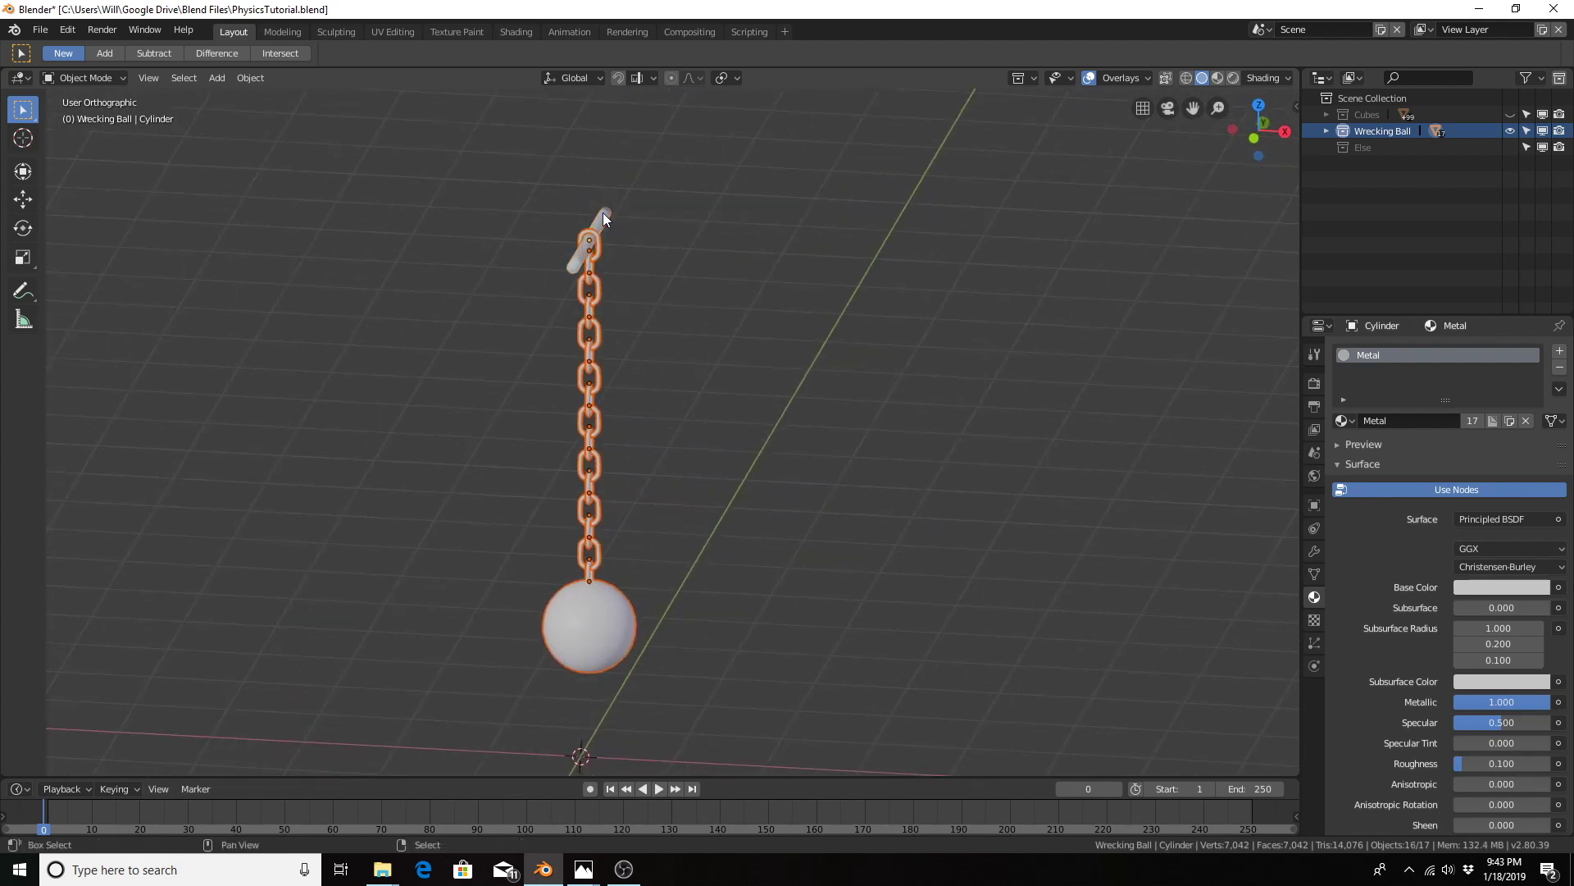
middle_drag(656, 480, 659, 522)
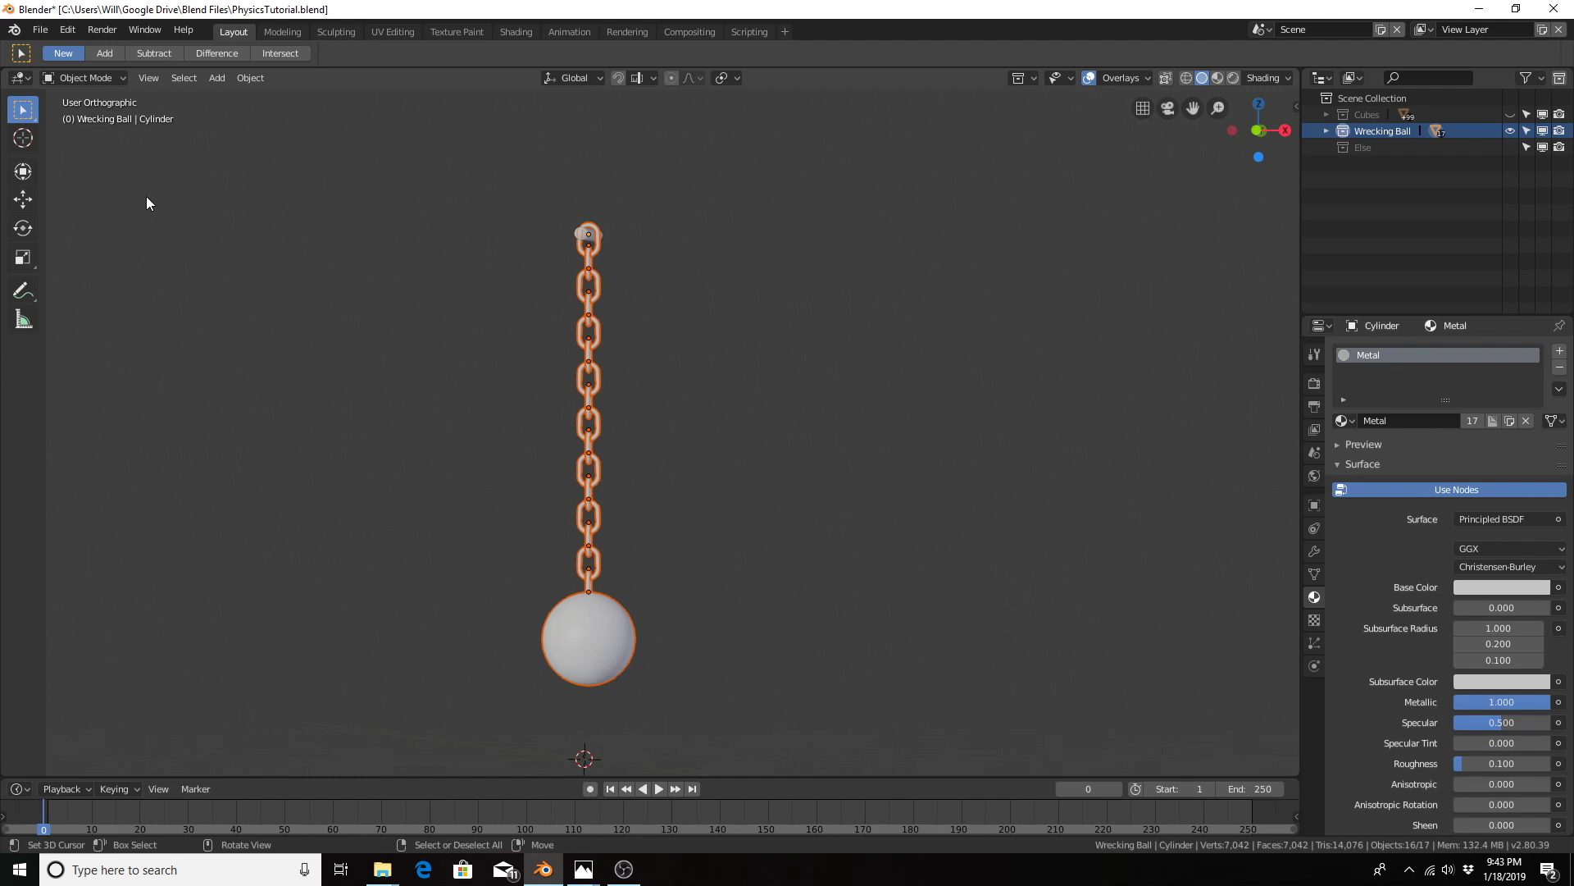
mouse_move(707, 618)
shift+middle_down()
mouse_move(702, 510)
mouse_move(681, 602)
shift+middle_up()
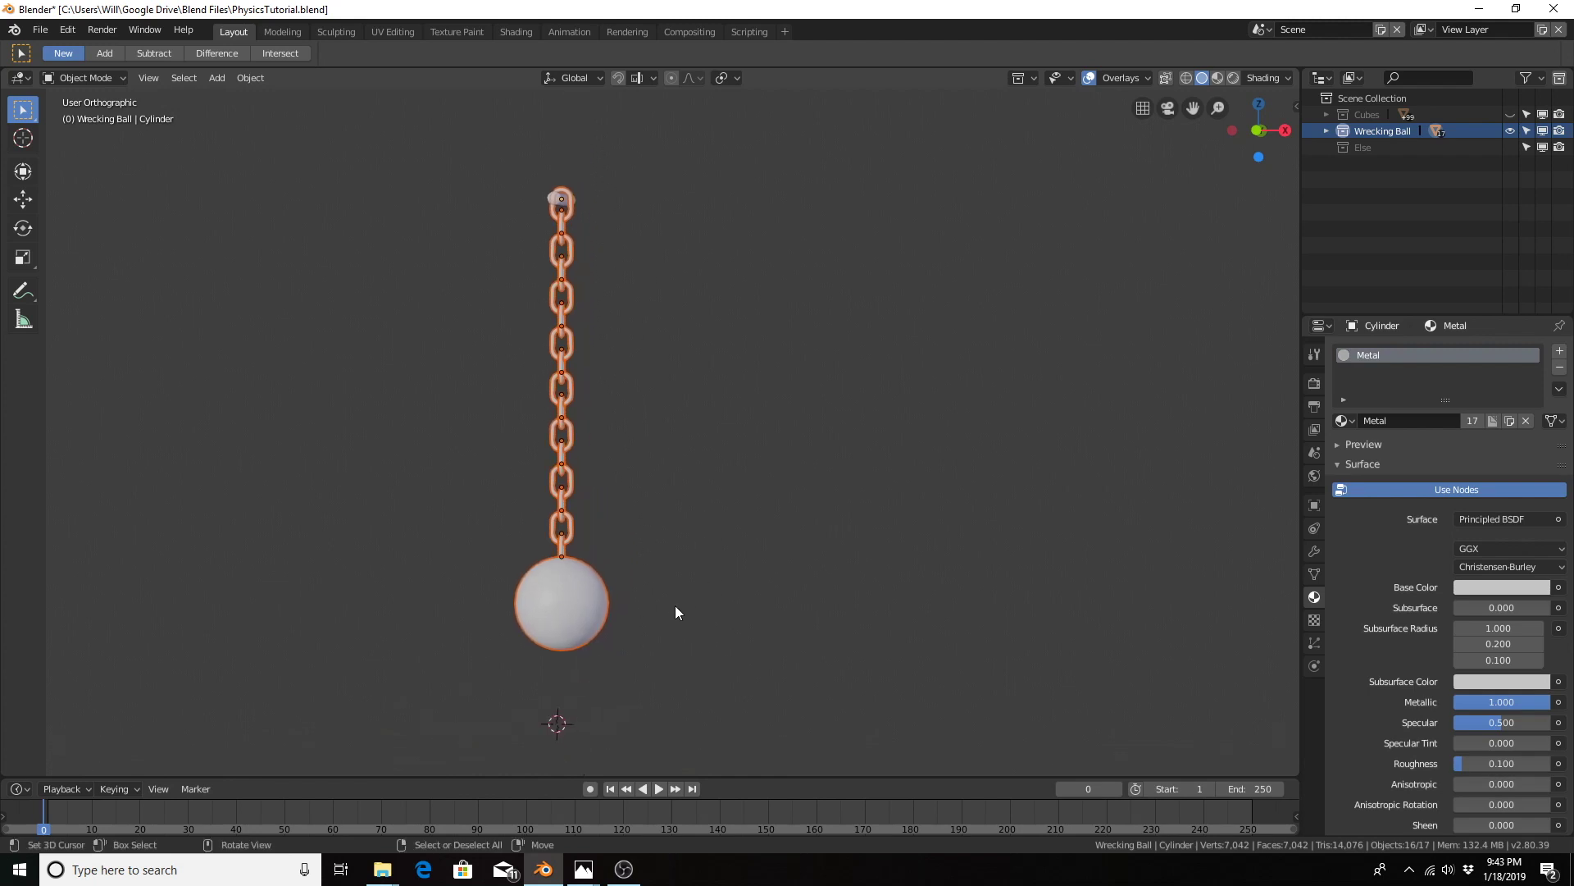
key(KP_1)
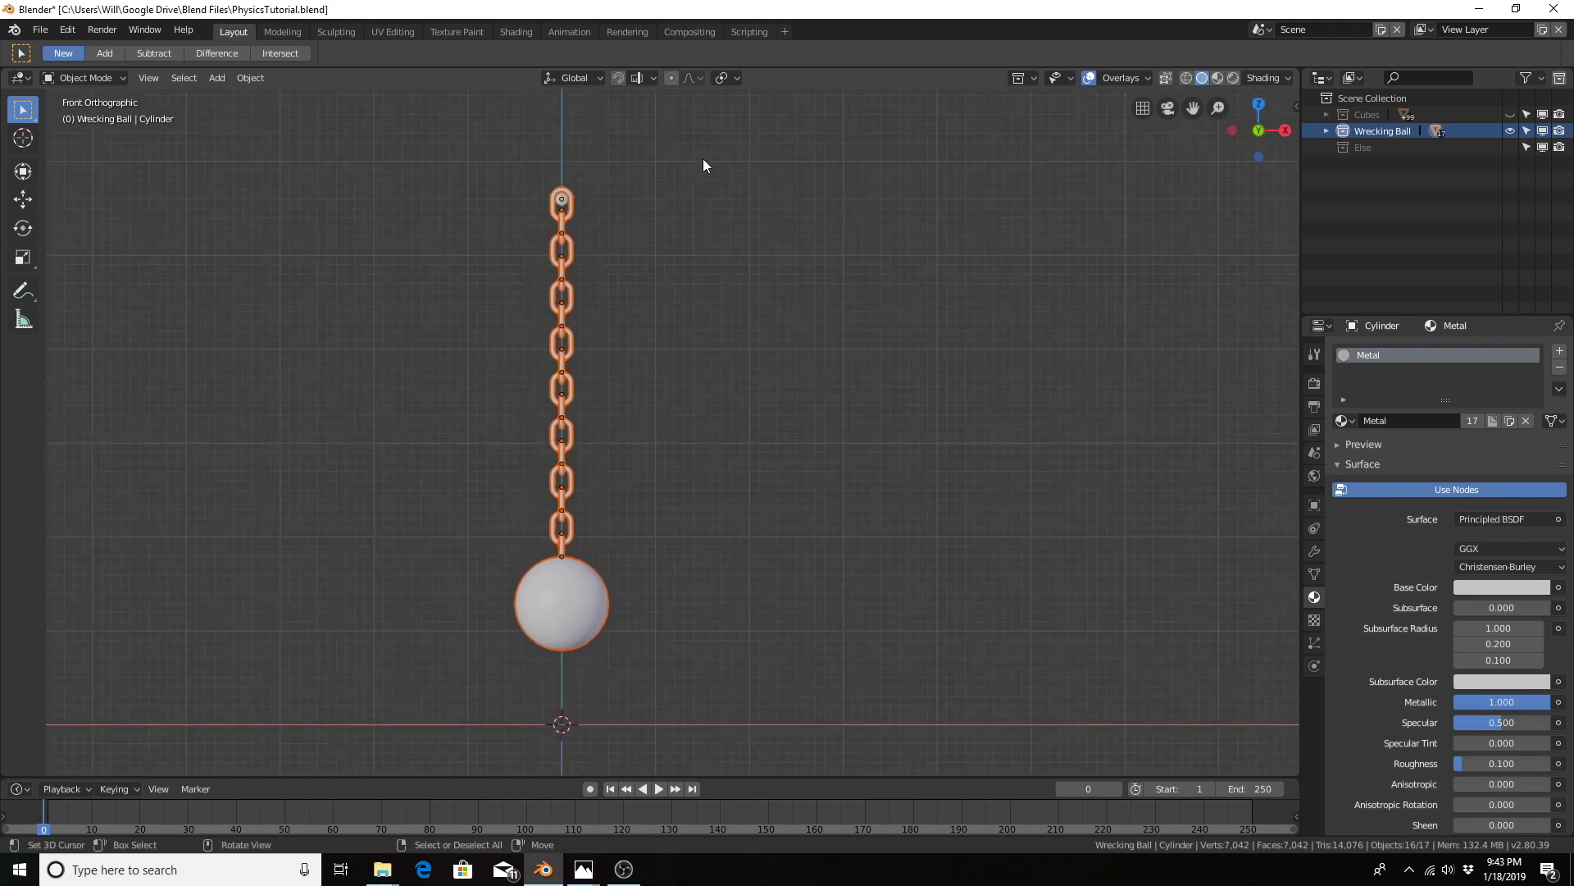
key(r)
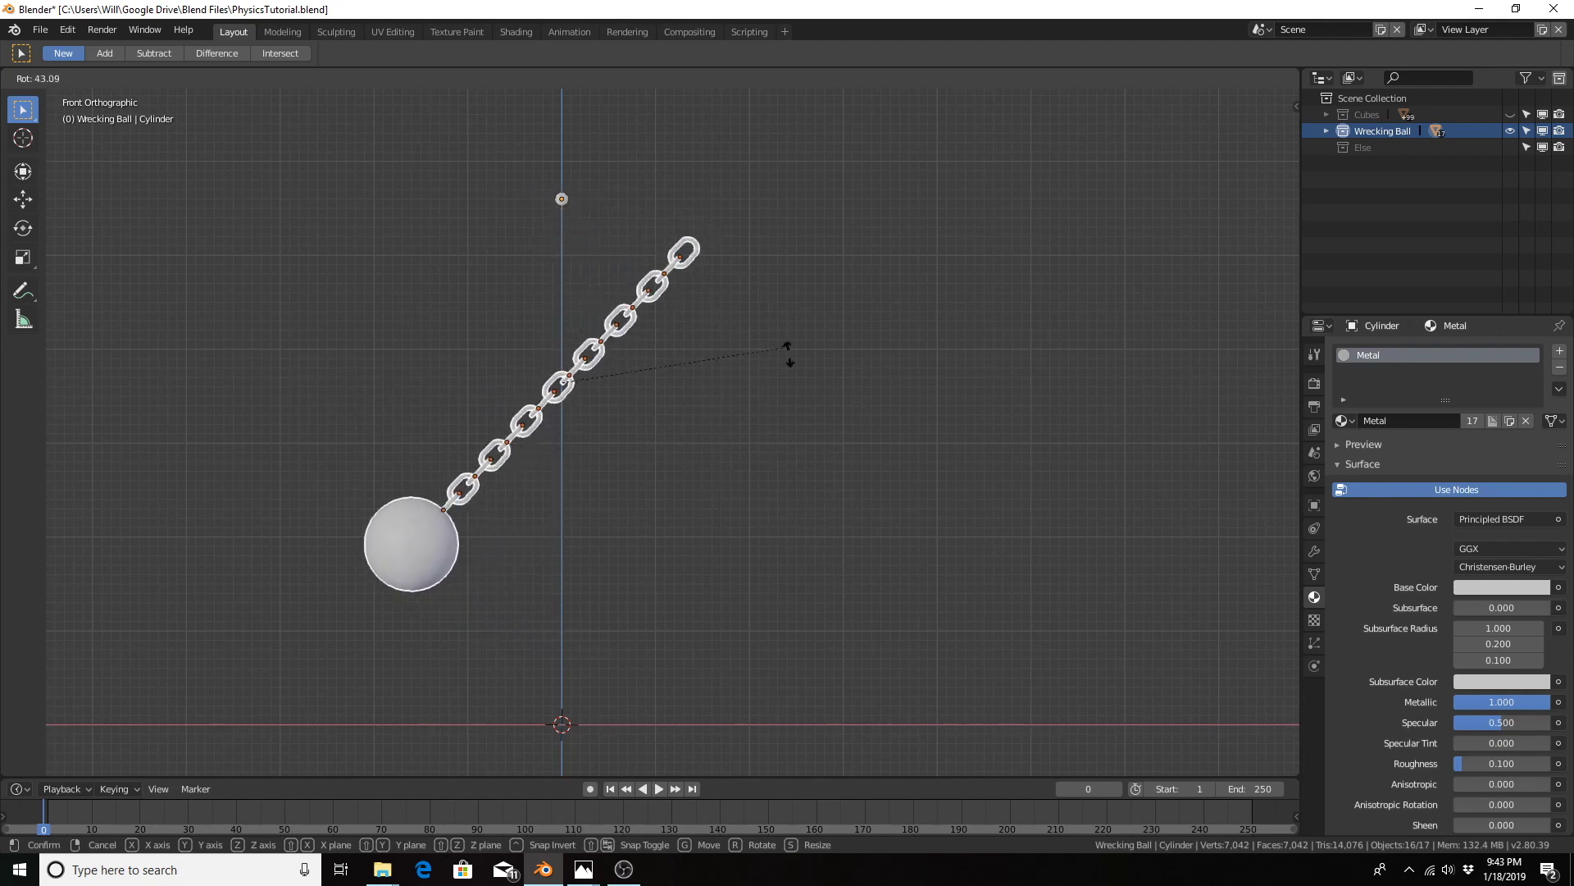
right_click(809, 413)
Step: Select only the support cylinder and snap the 3D cursor to it
middle_drag(603, 166, 549, 192)
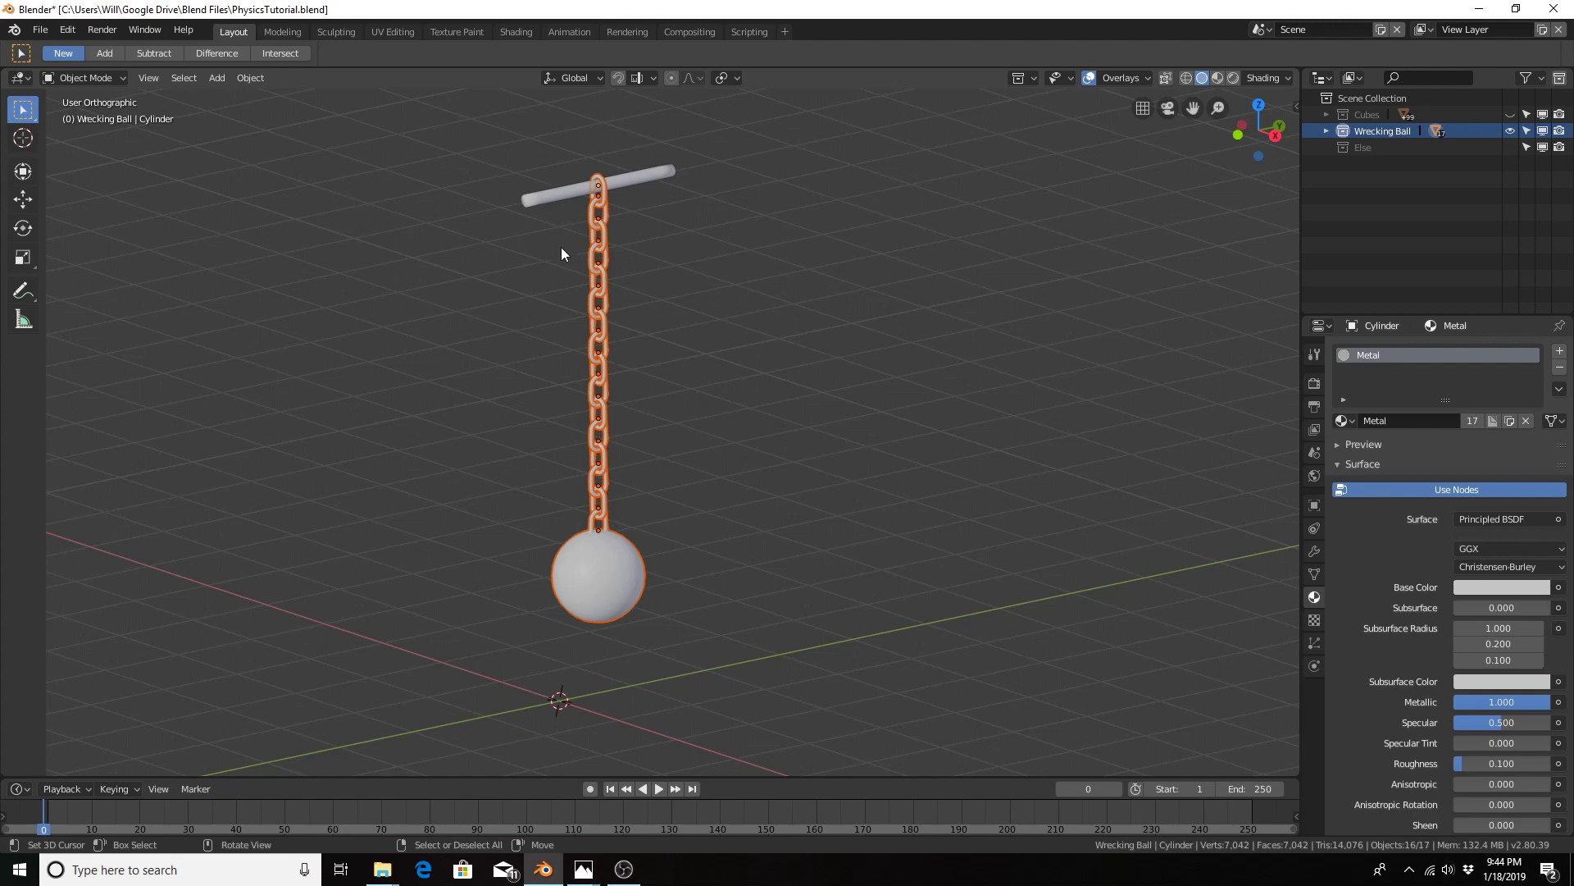
click(558, 196)
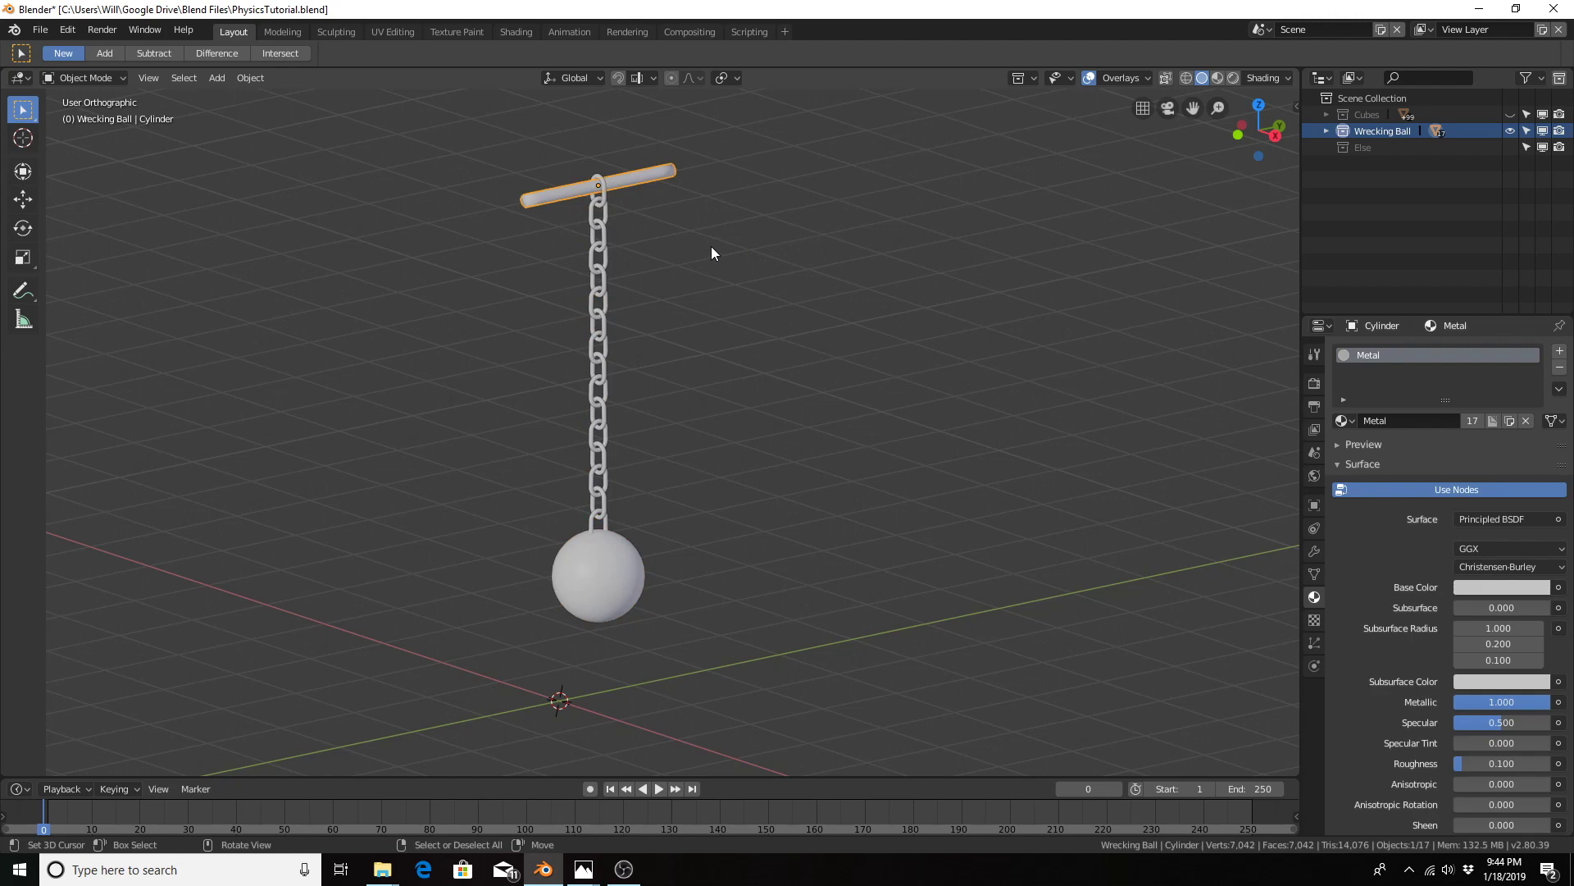
key(shift+s)
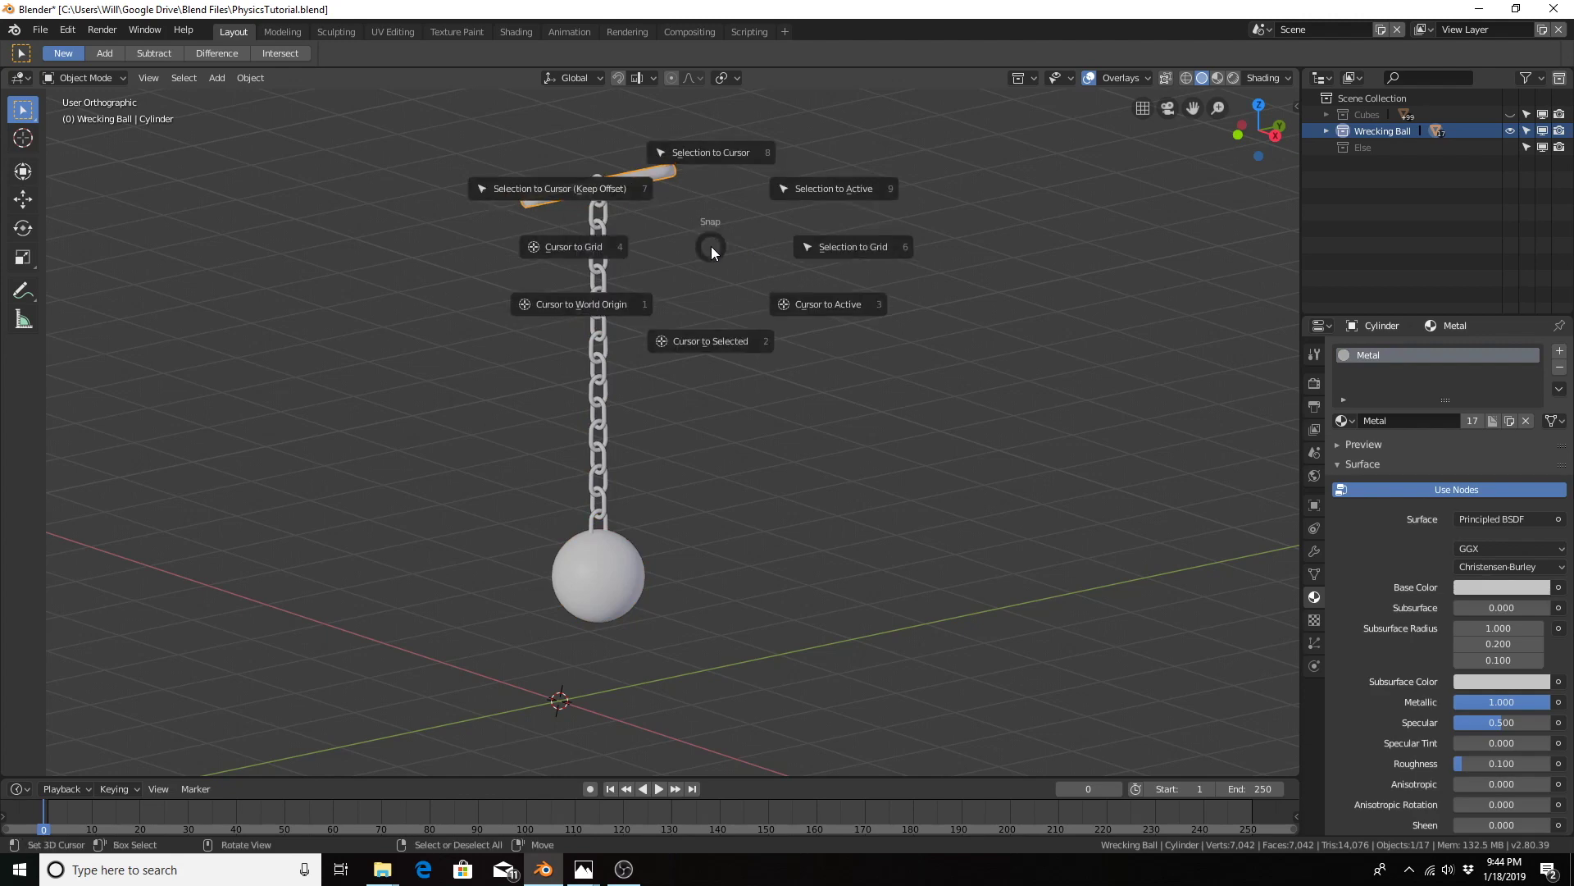
click(697, 342)
Step: Set the transform pivot point to the 3D Cursor
middle_drag(588, 187, 639, 487)
scroll(589, 201, up, 3)
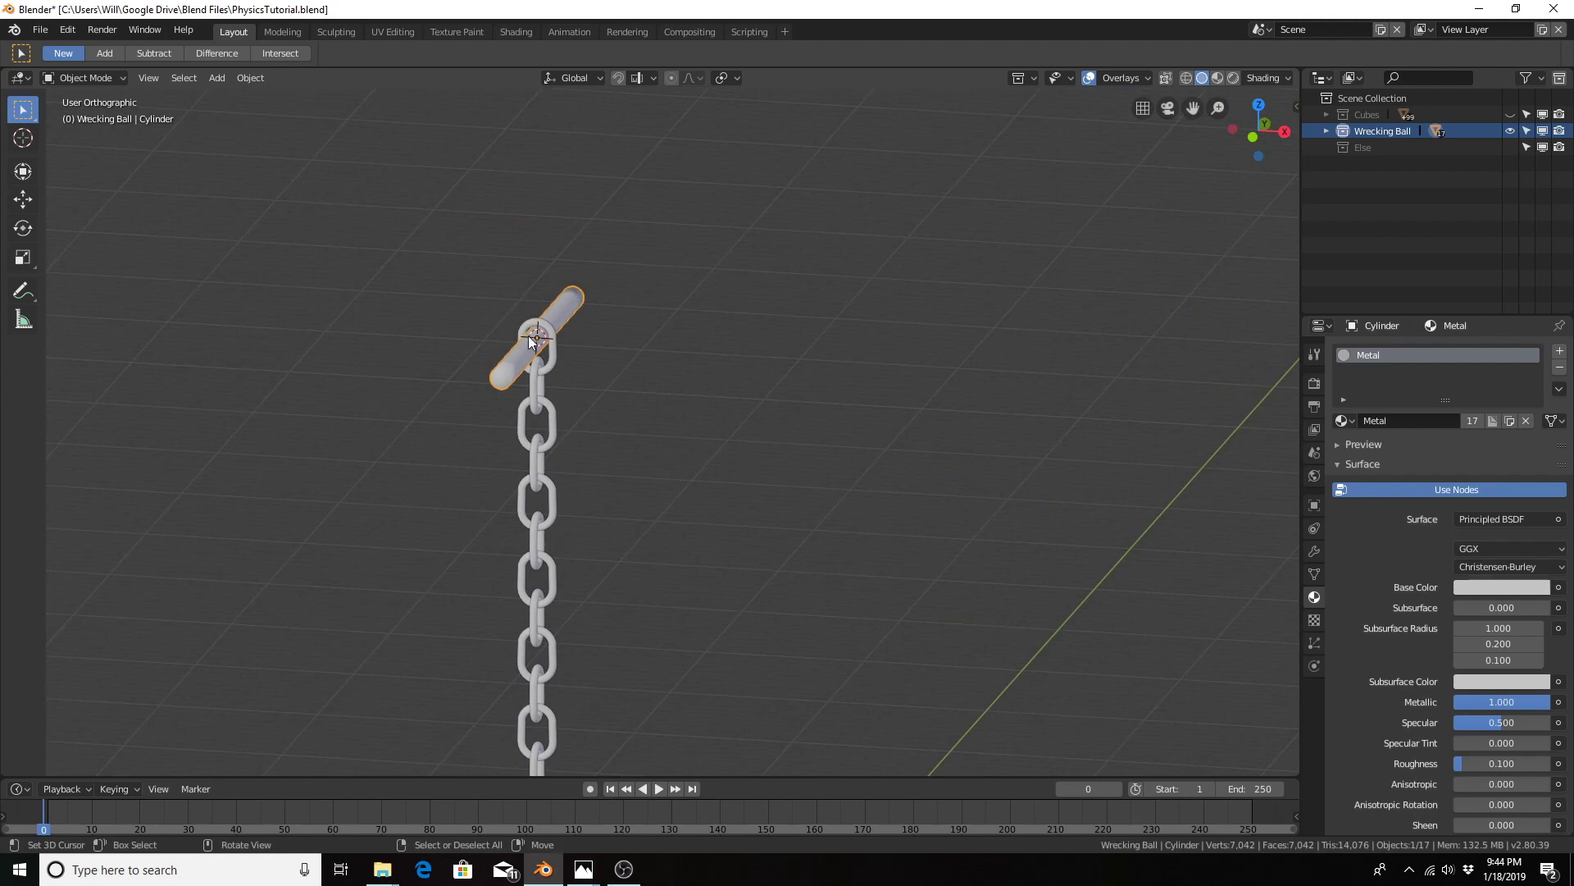
middle_drag(534, 343, 580, 264)
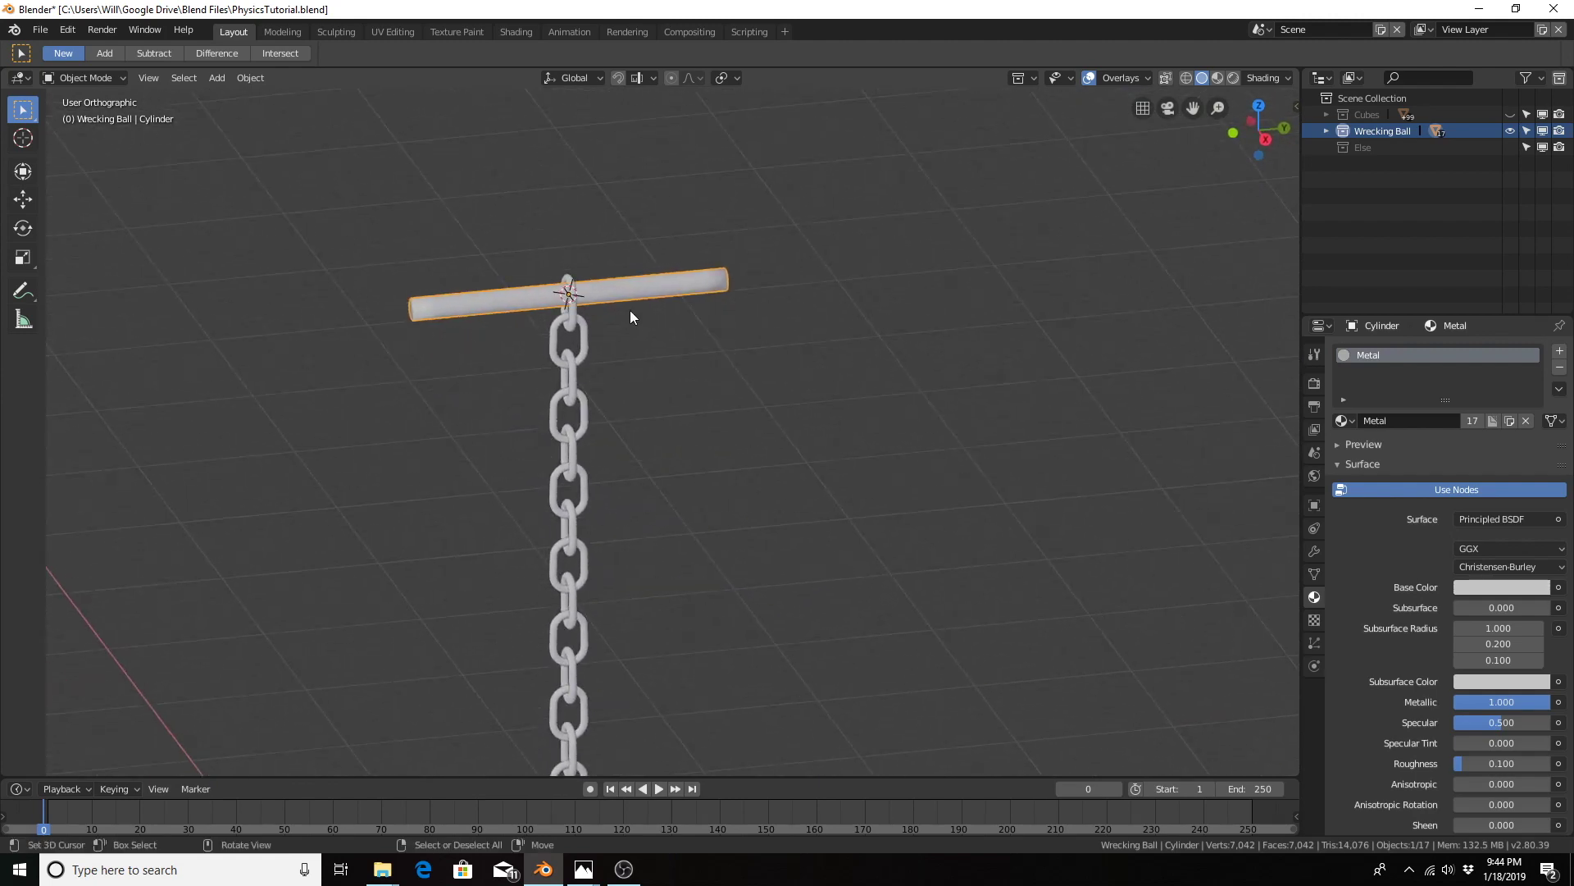
middle_drag(629, 310, 736, 249)
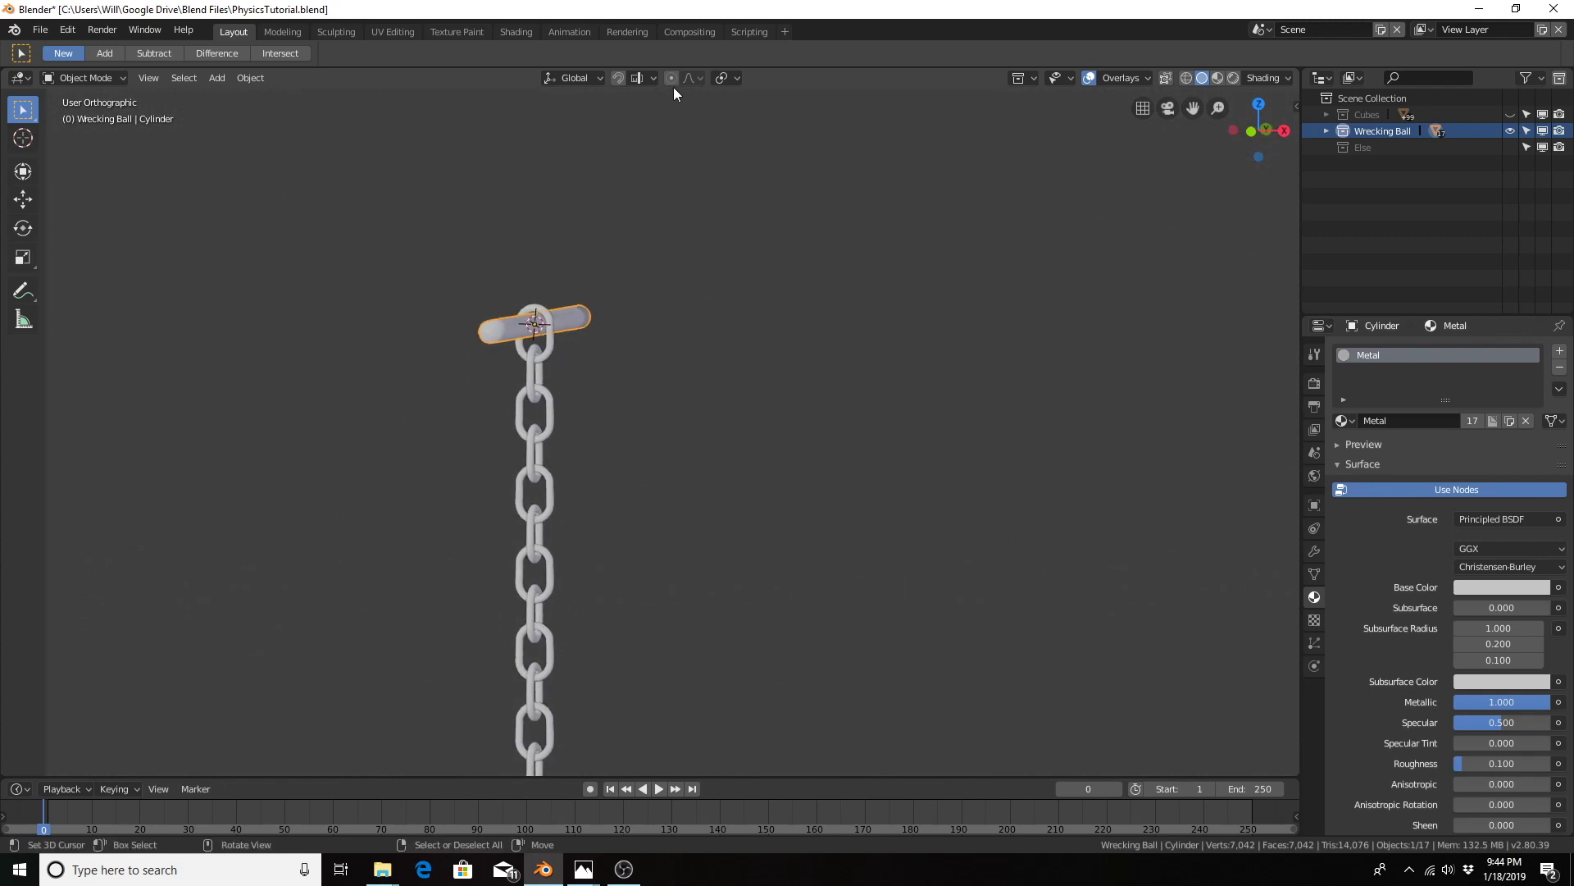
click(733, 79)
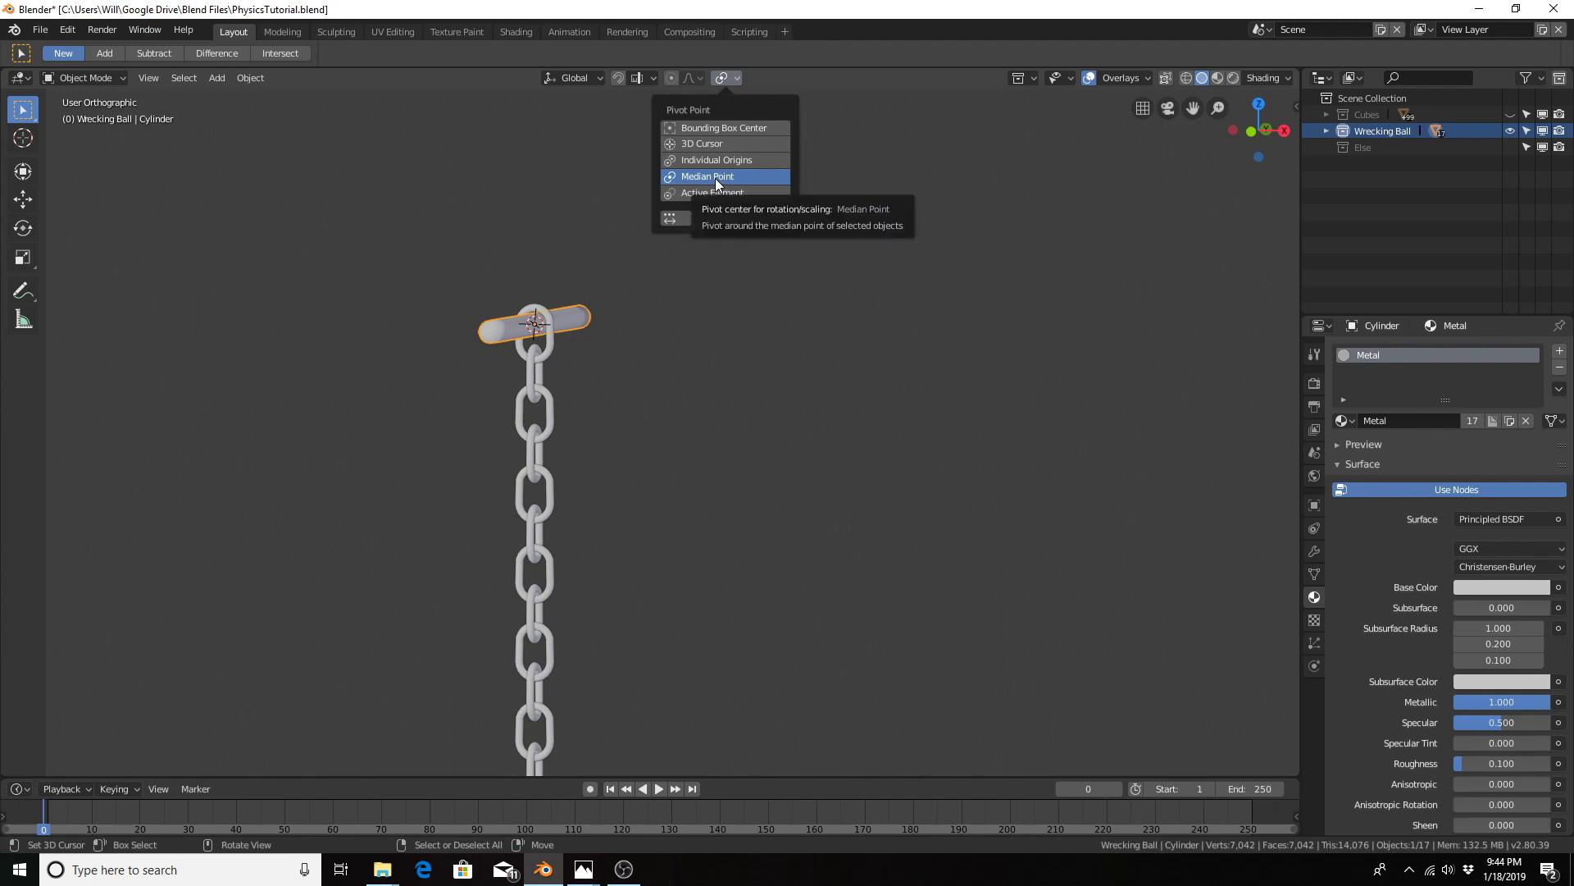
click(721, 142)
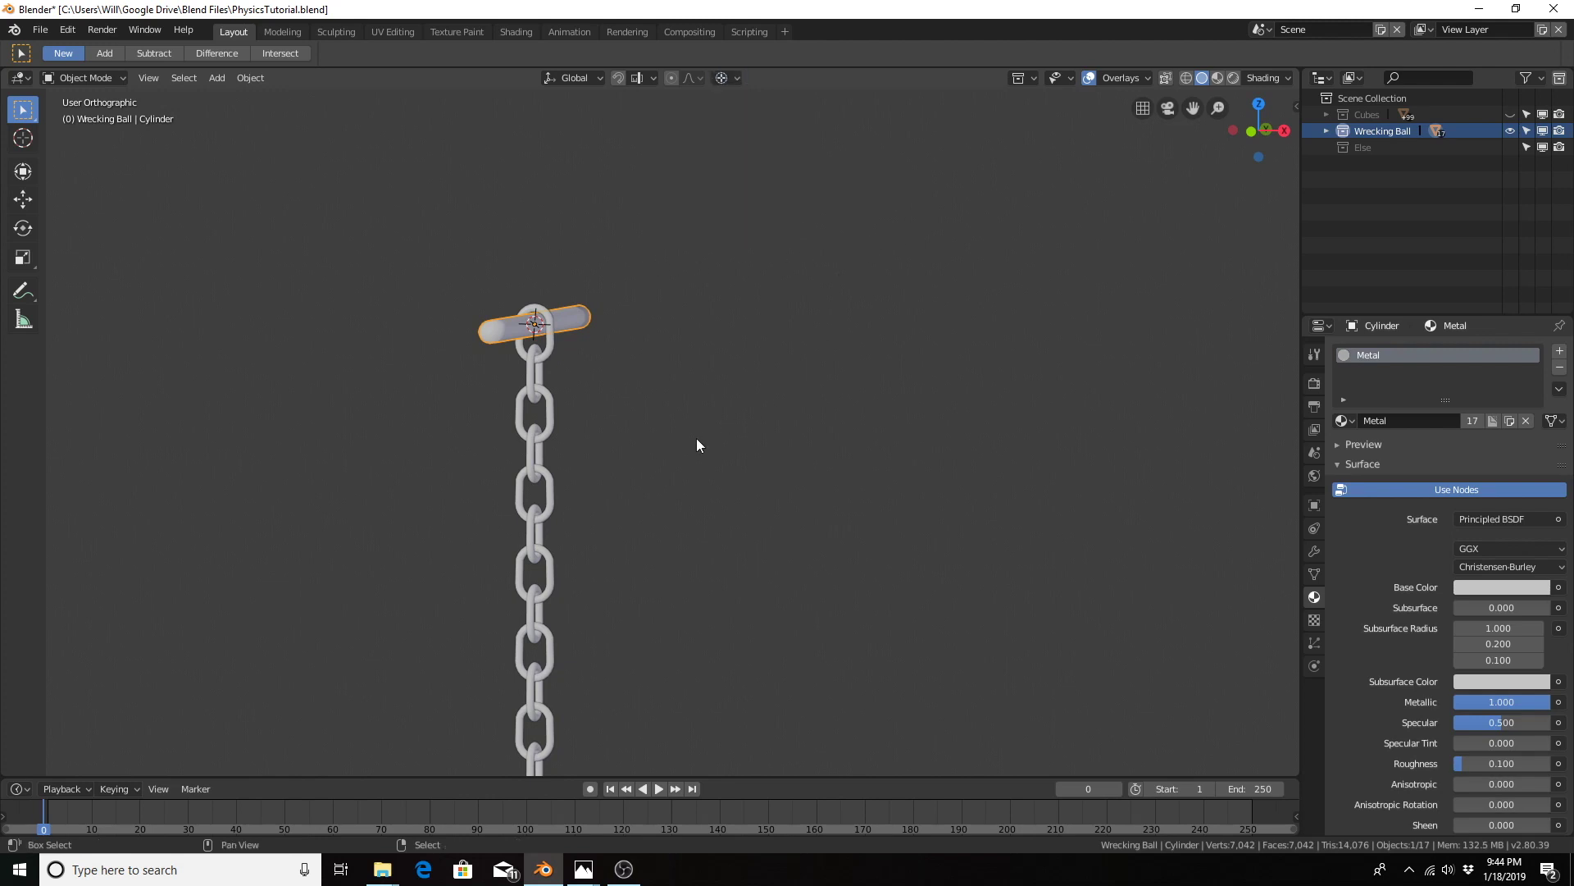
shift+middle_drag(694, 441, 790, 278)
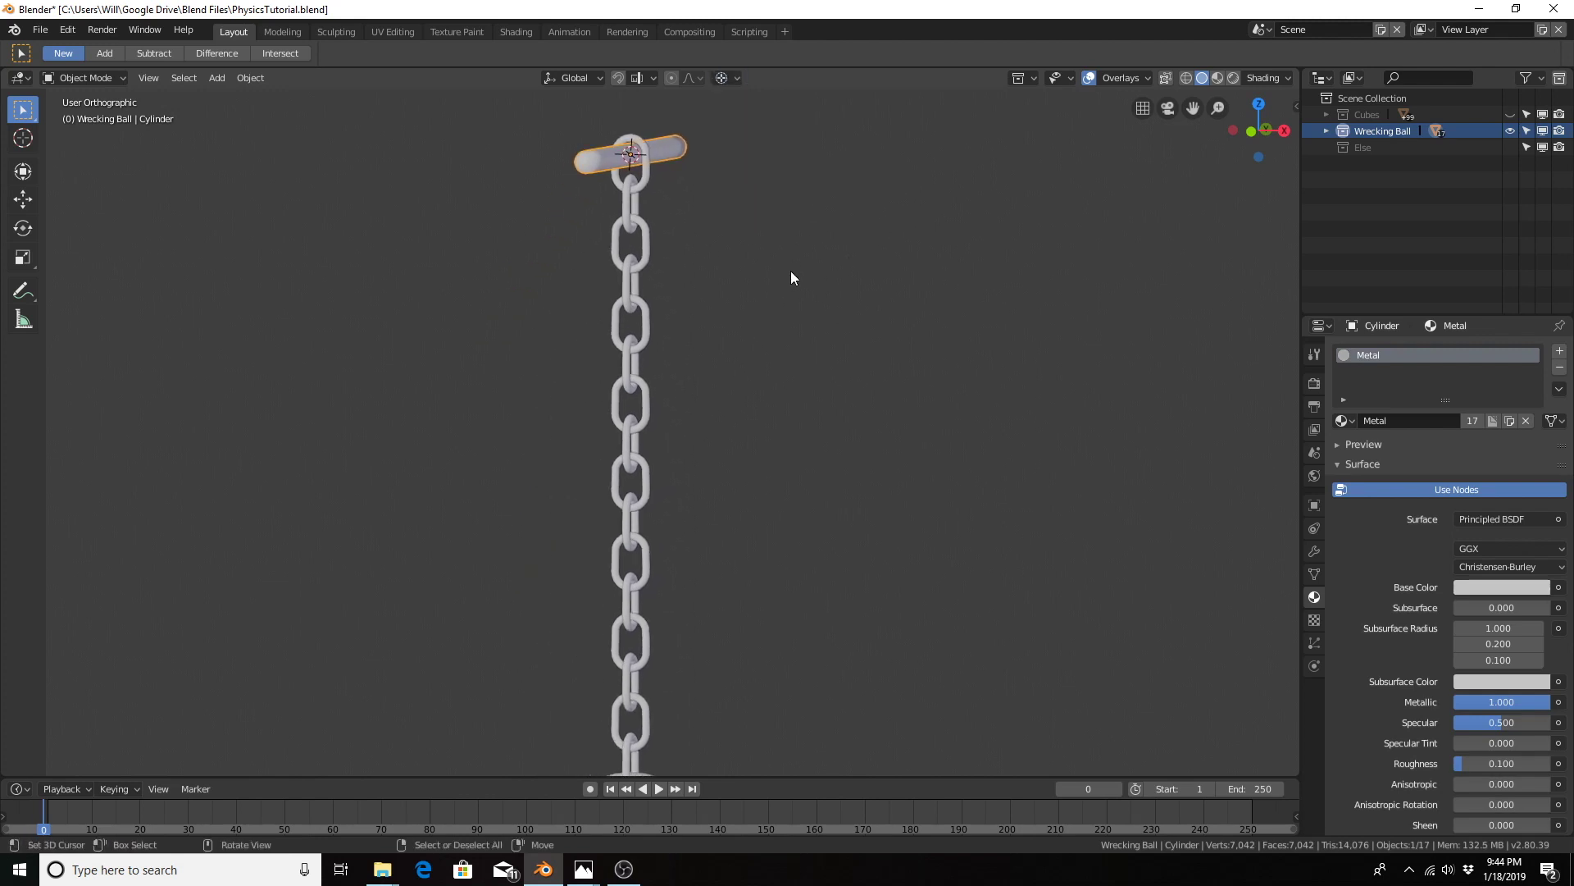
key(KP_1)
scroll(789, 269, down, 3)
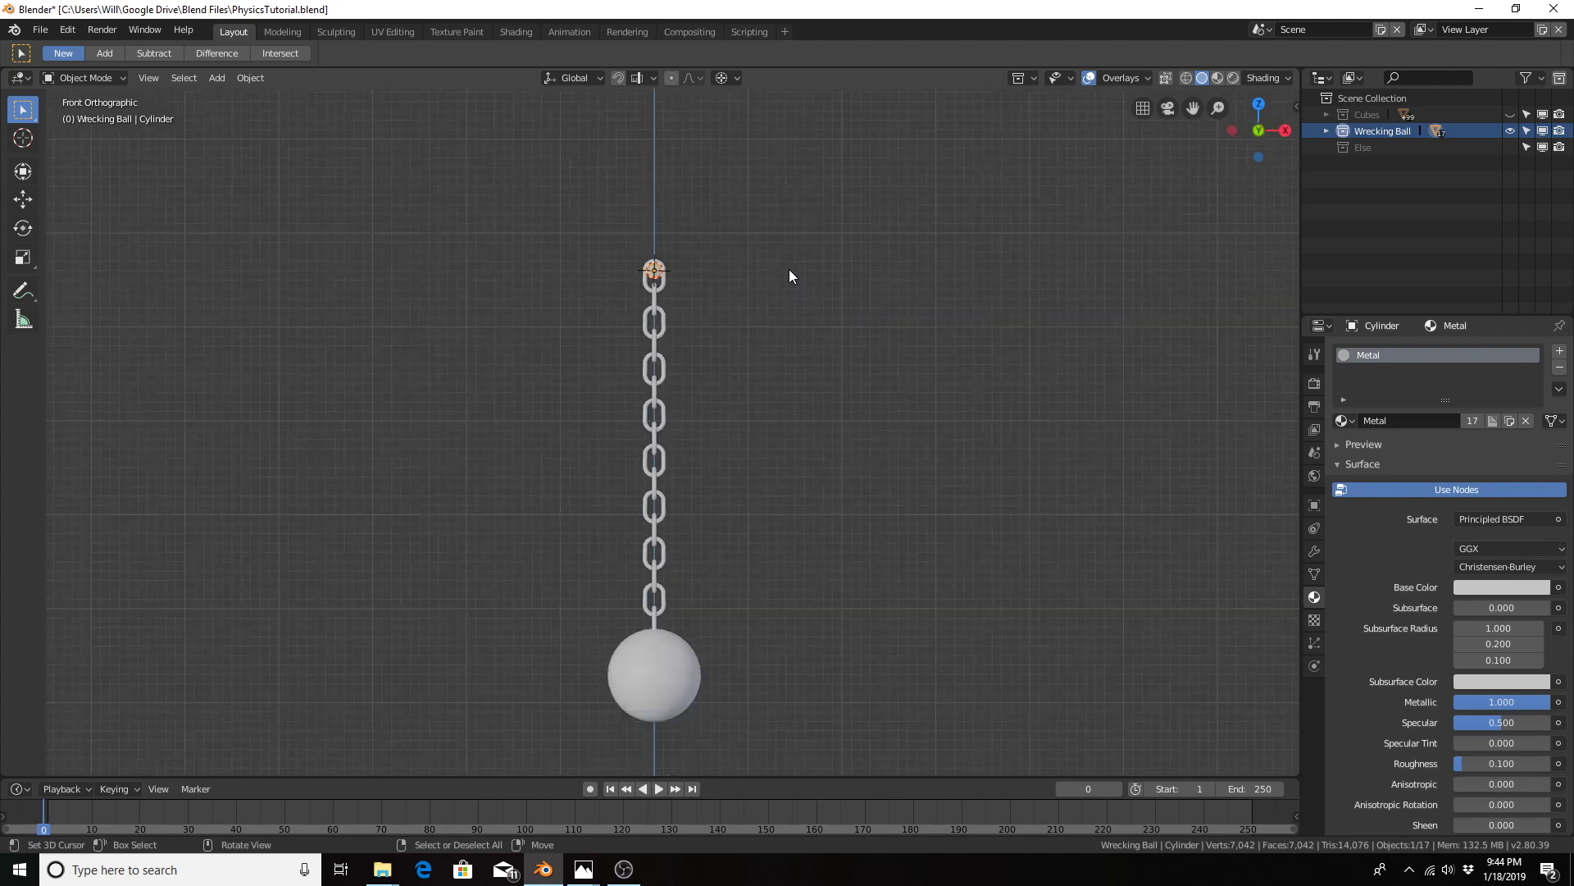
scroll(789, 269, down, 2)
scroll(783, 312, up, 1)
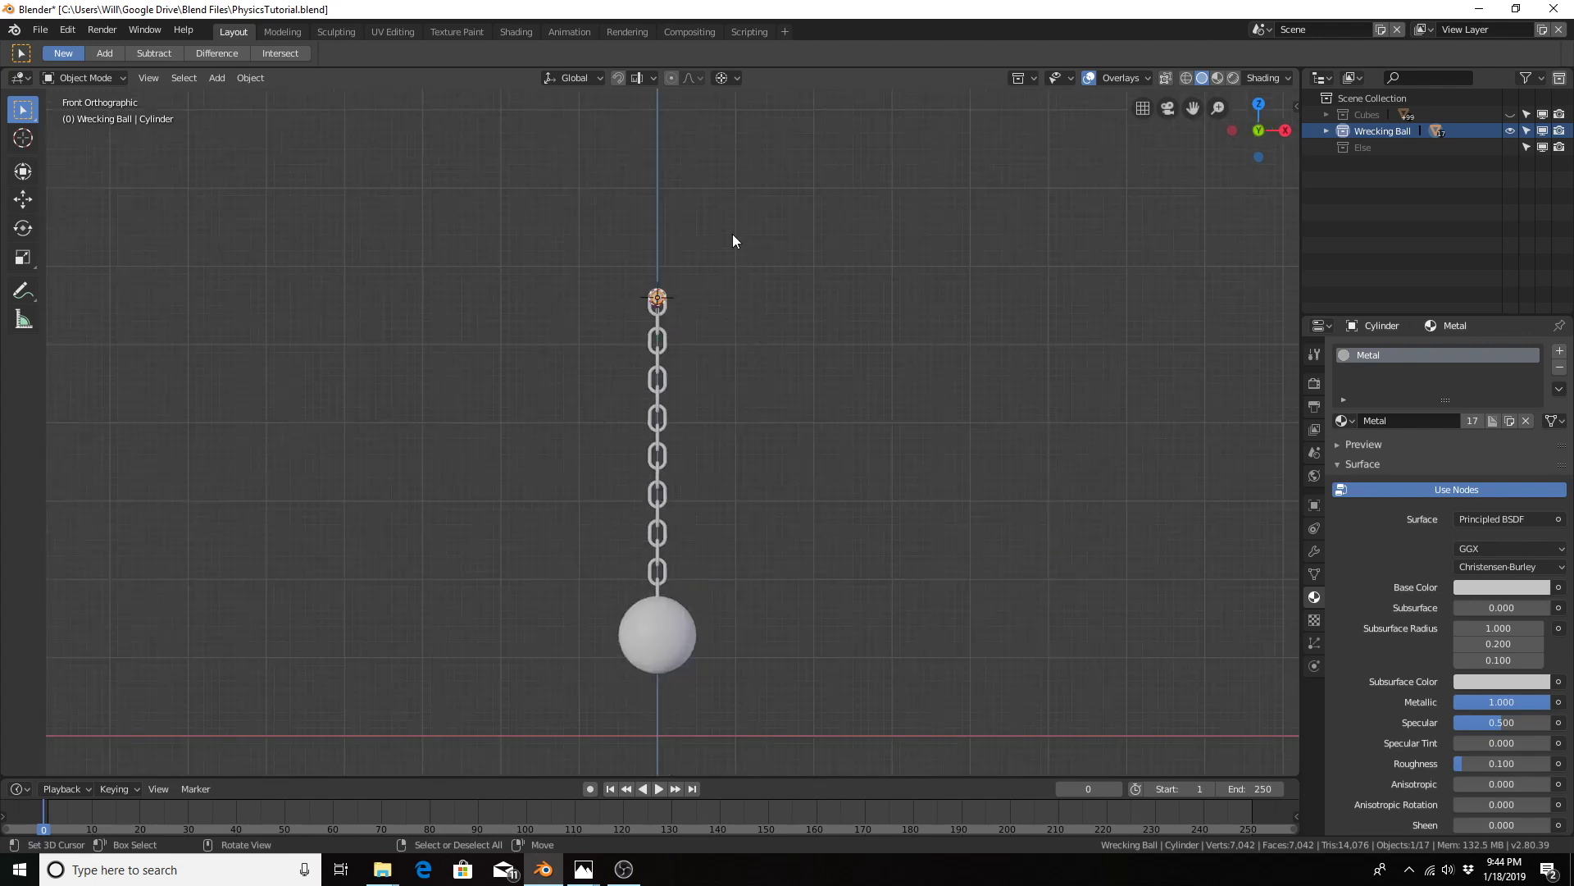
key(r)
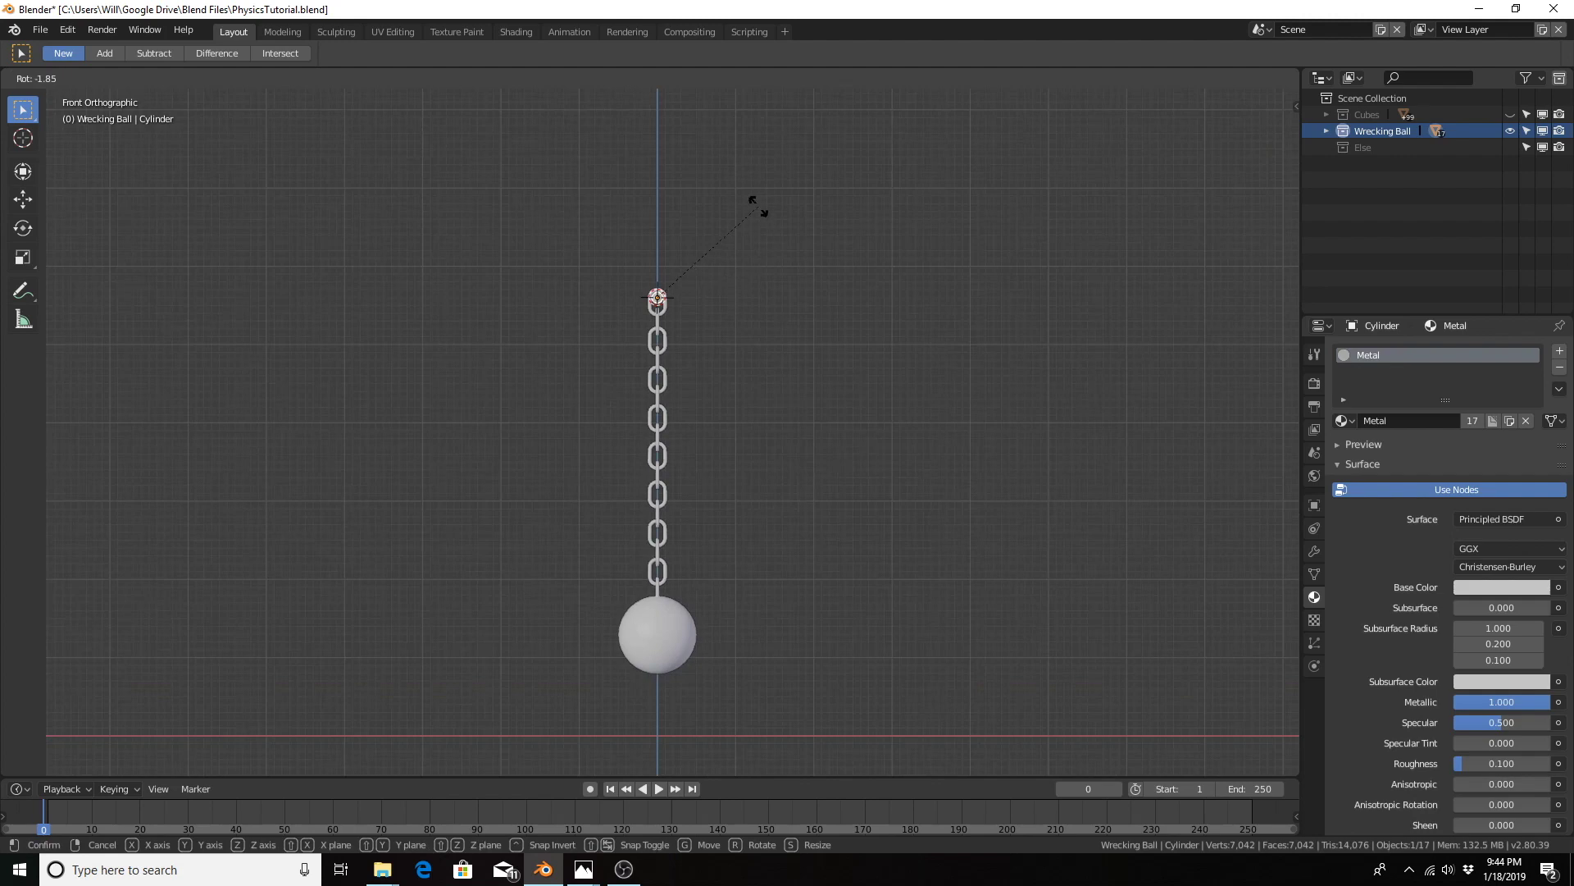
click(759, 212)
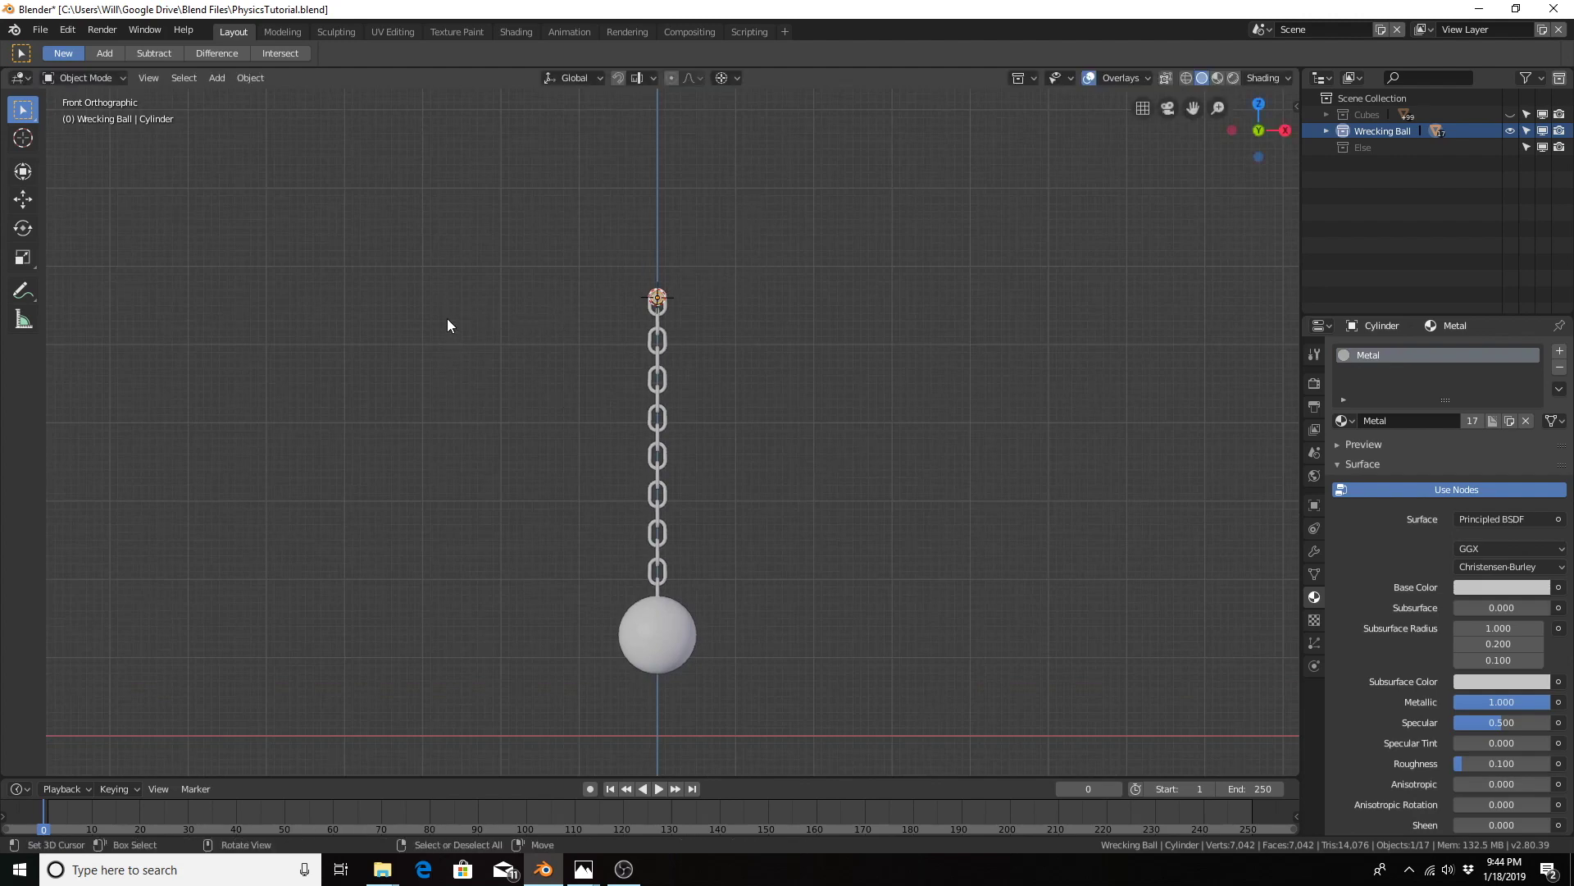
key(b)
key(Escape)
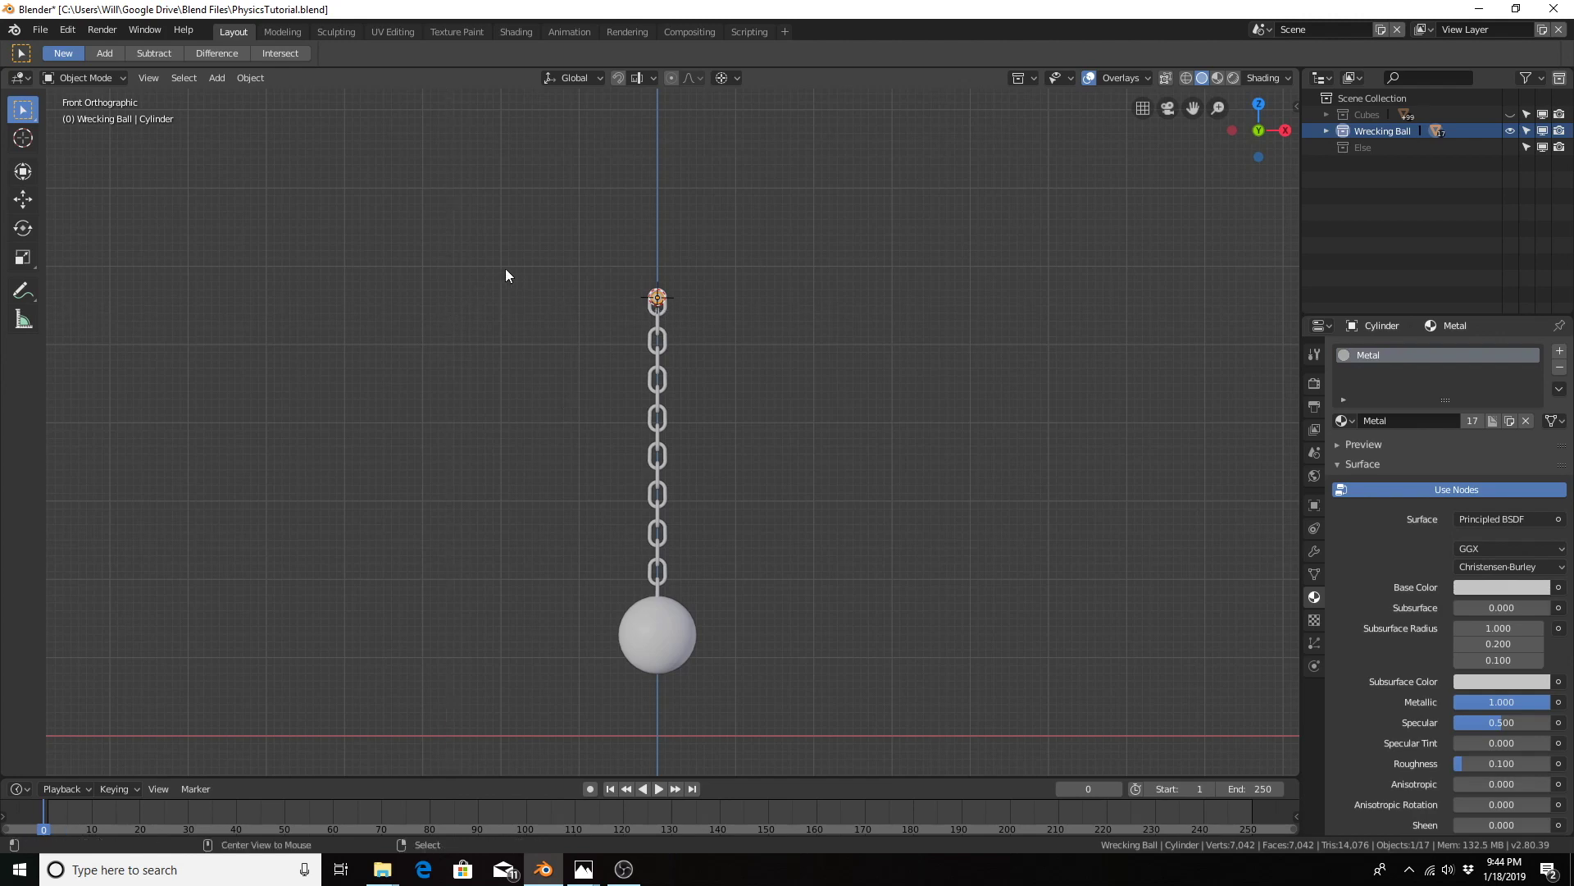
Step: Select all the chain links and the ball in the front view, leaving the support cylinder unselected
key(alt+a)
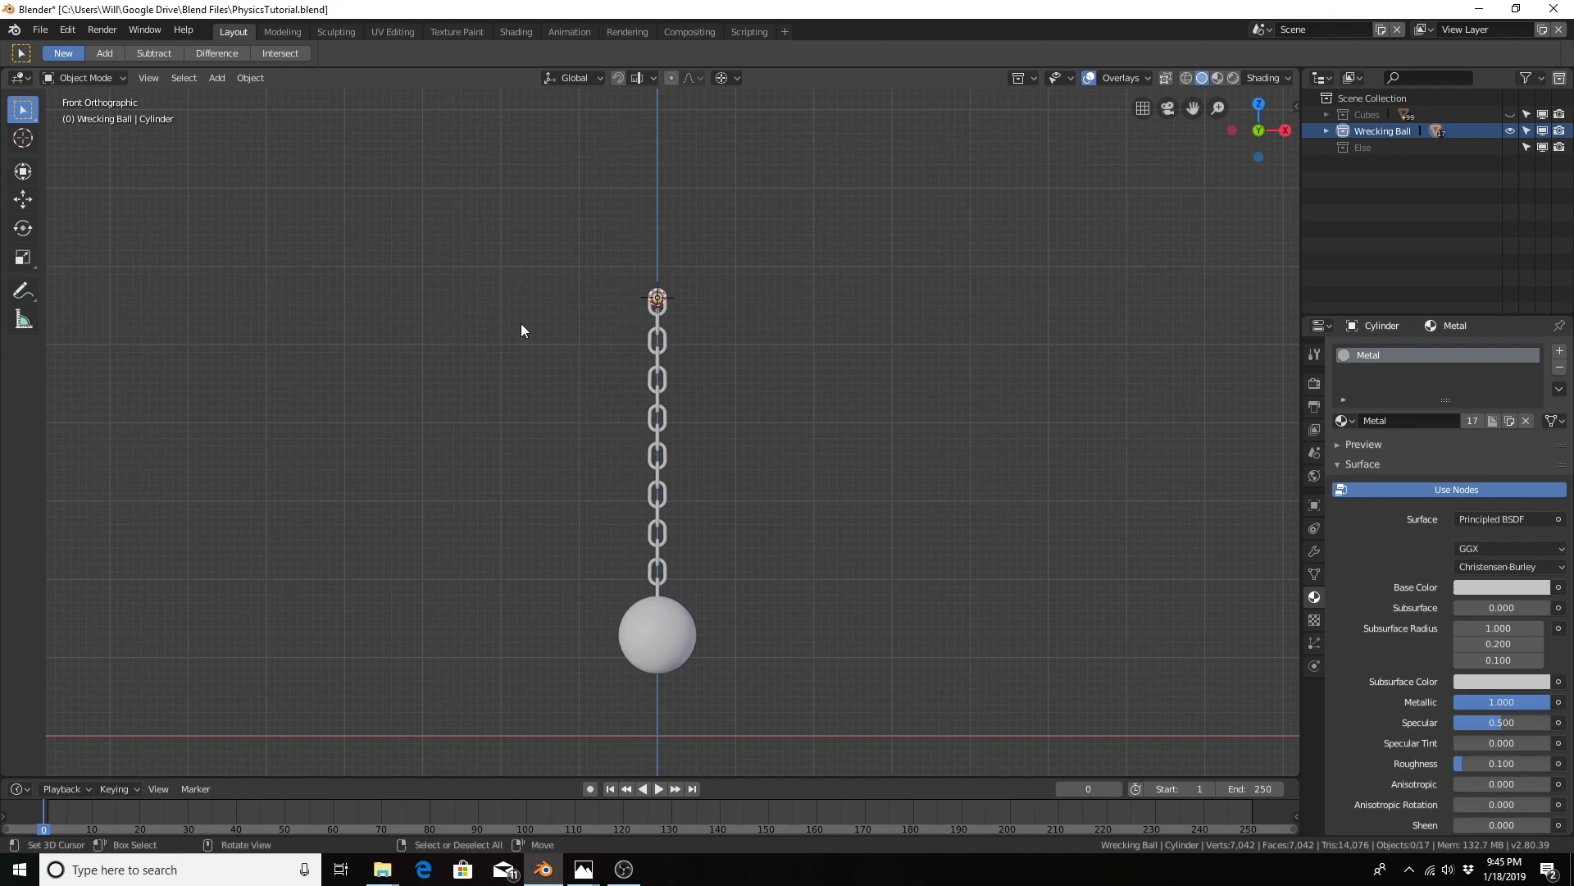
key(b)
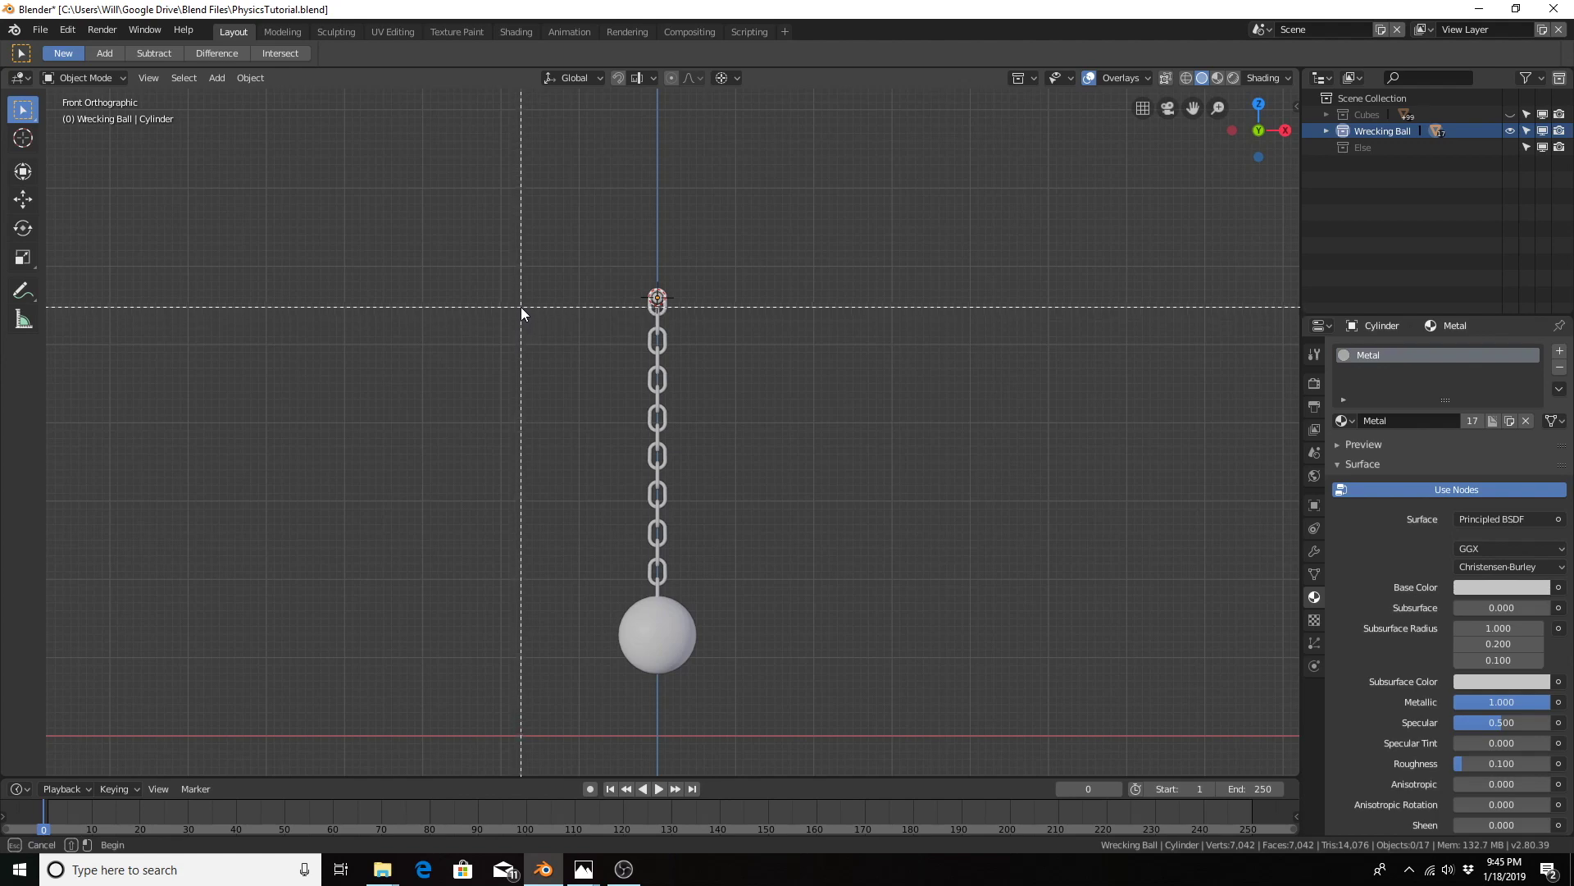
drag(520, 308, 865, 691)
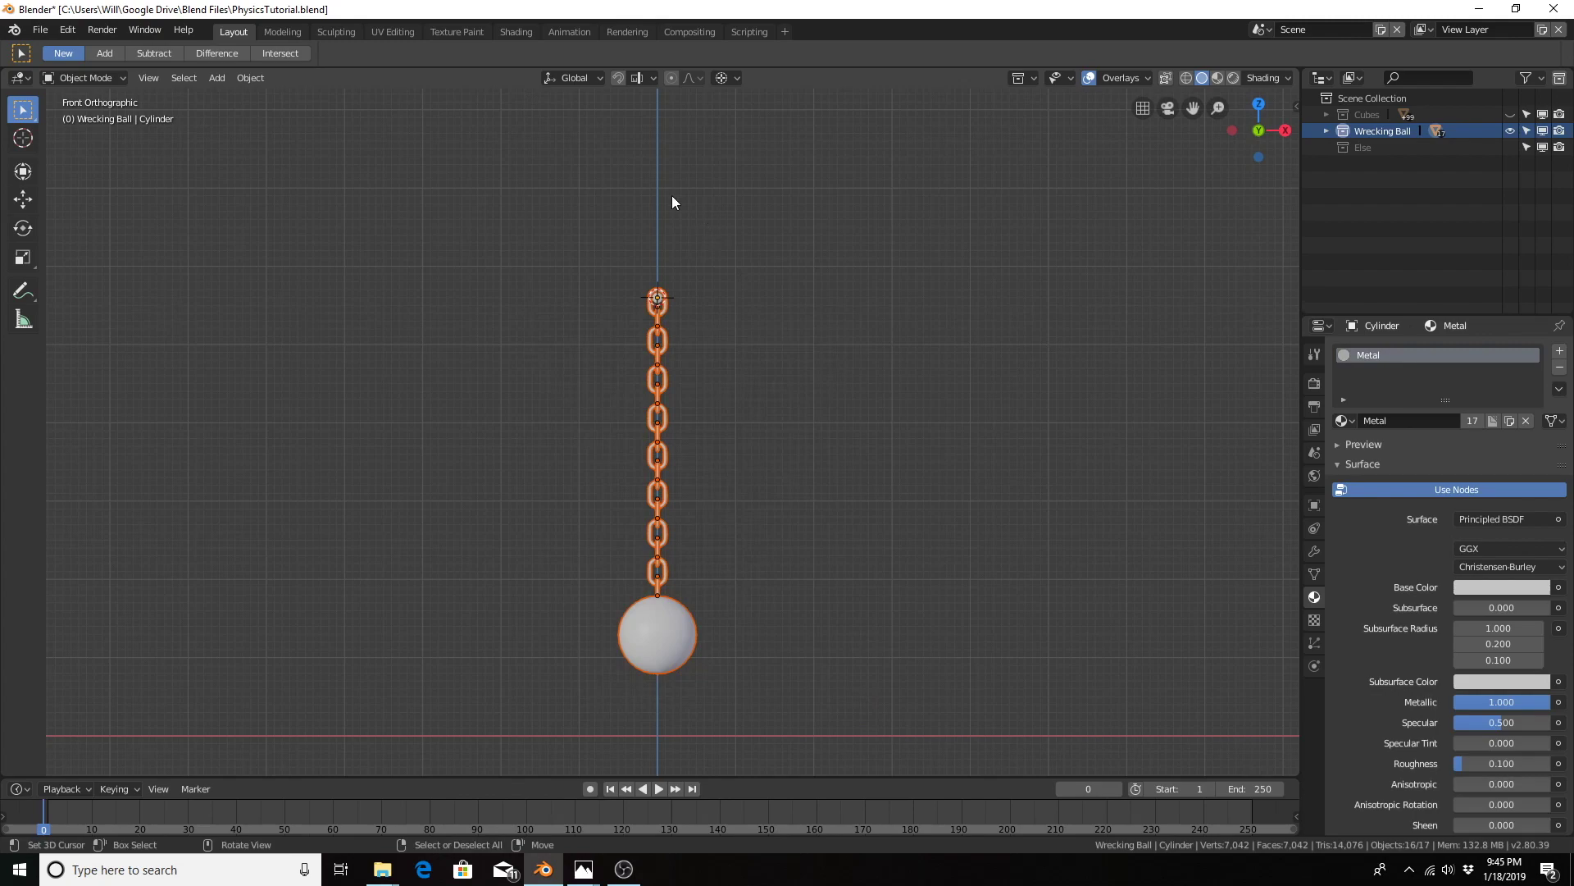
middle_drag(678, 211, 739, 230)
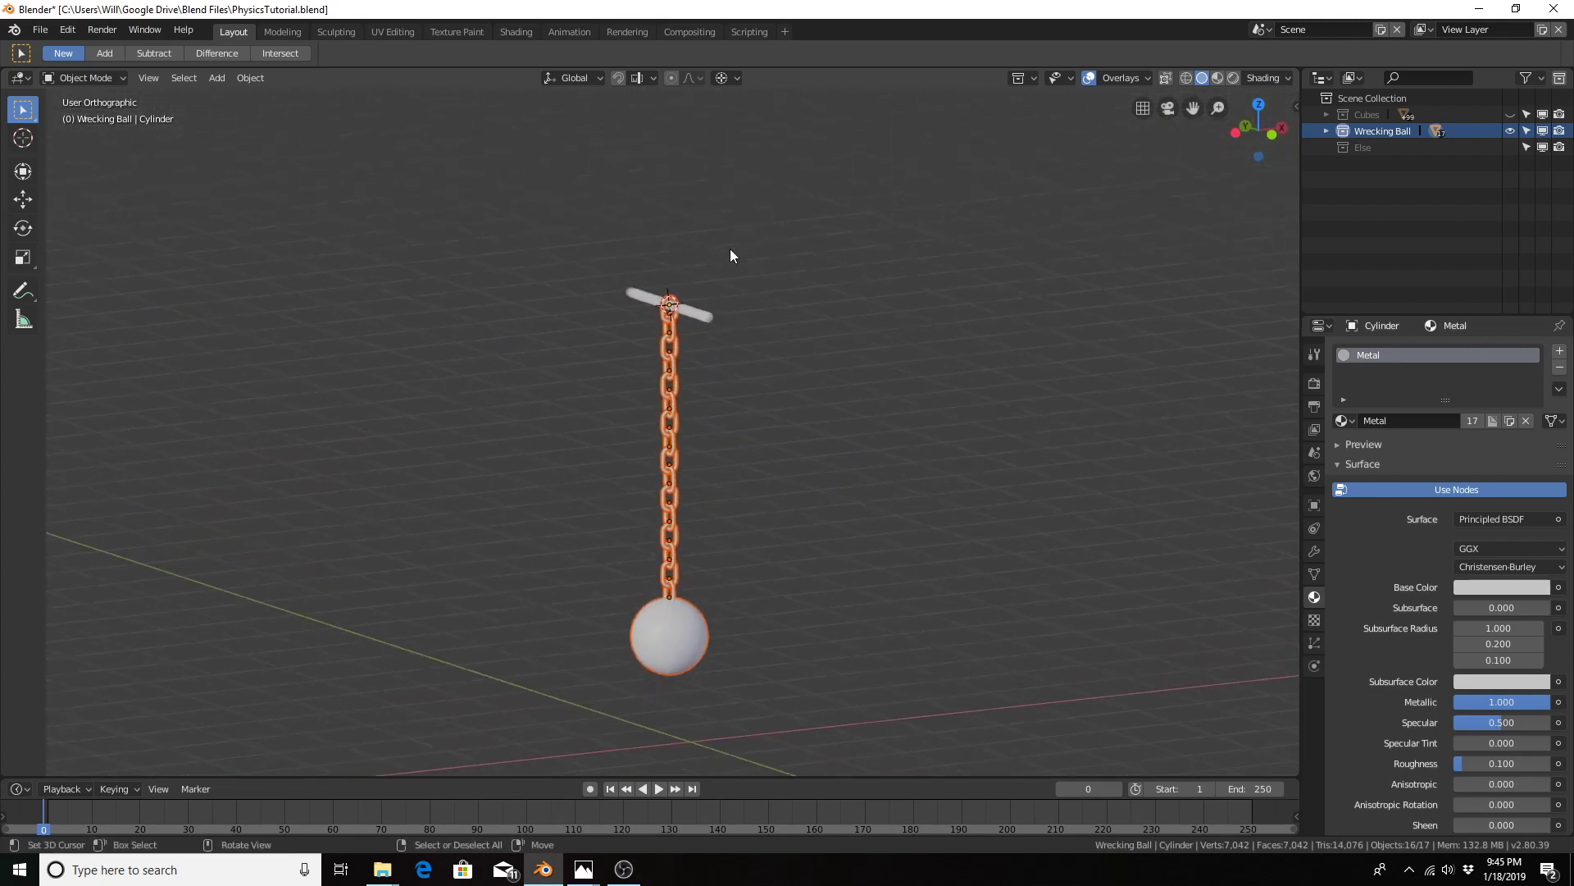
Step: Rotate the chain and ball about 91.1° around the 3D cursor in the front view, swinging them out horizontally
key(KP_1)
key(r)
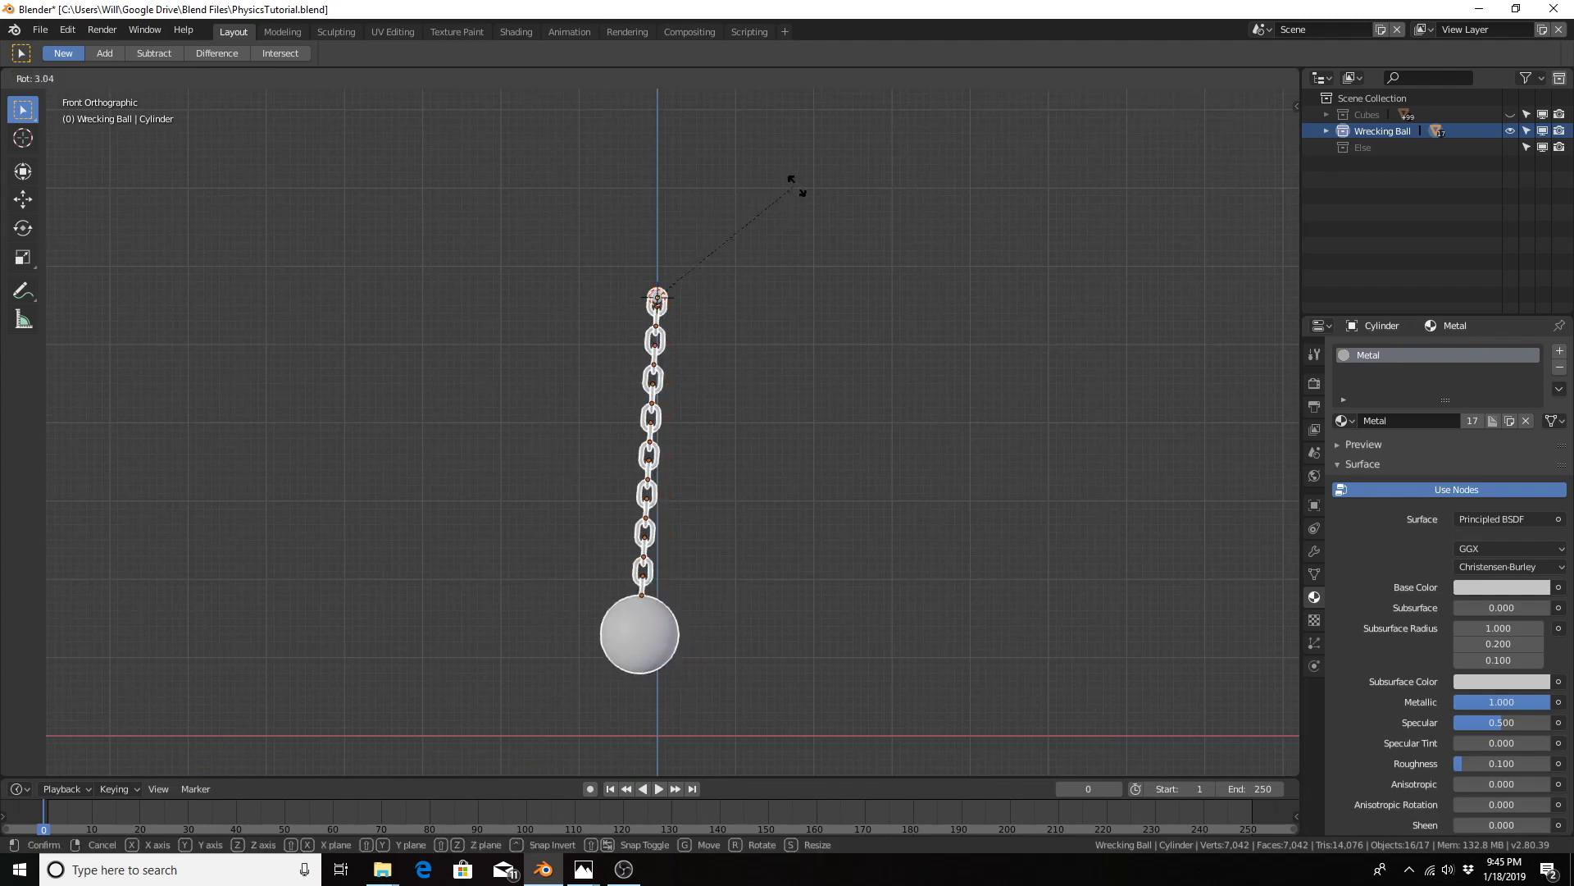
click(838, 503)
mouse_move(842, 226)
middle_down()
mouse_move(753, 331)
mouse_move(679, 263)
mouse_move(869, 251)
mouse_move(856, 218)
middle_up()
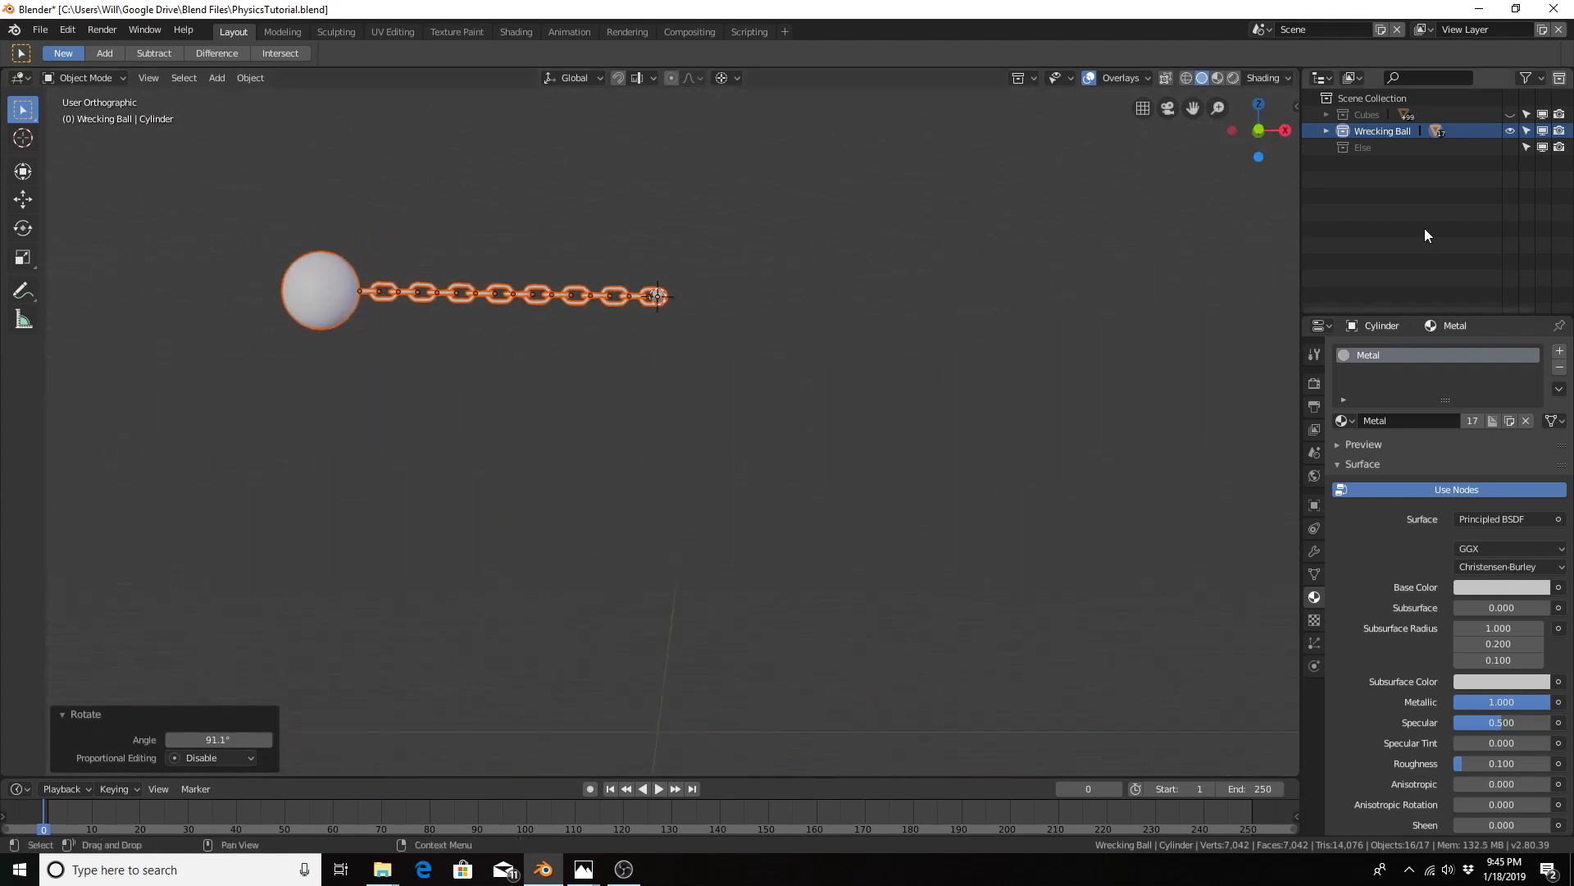
middle_drag(963, 426, 962, 321)
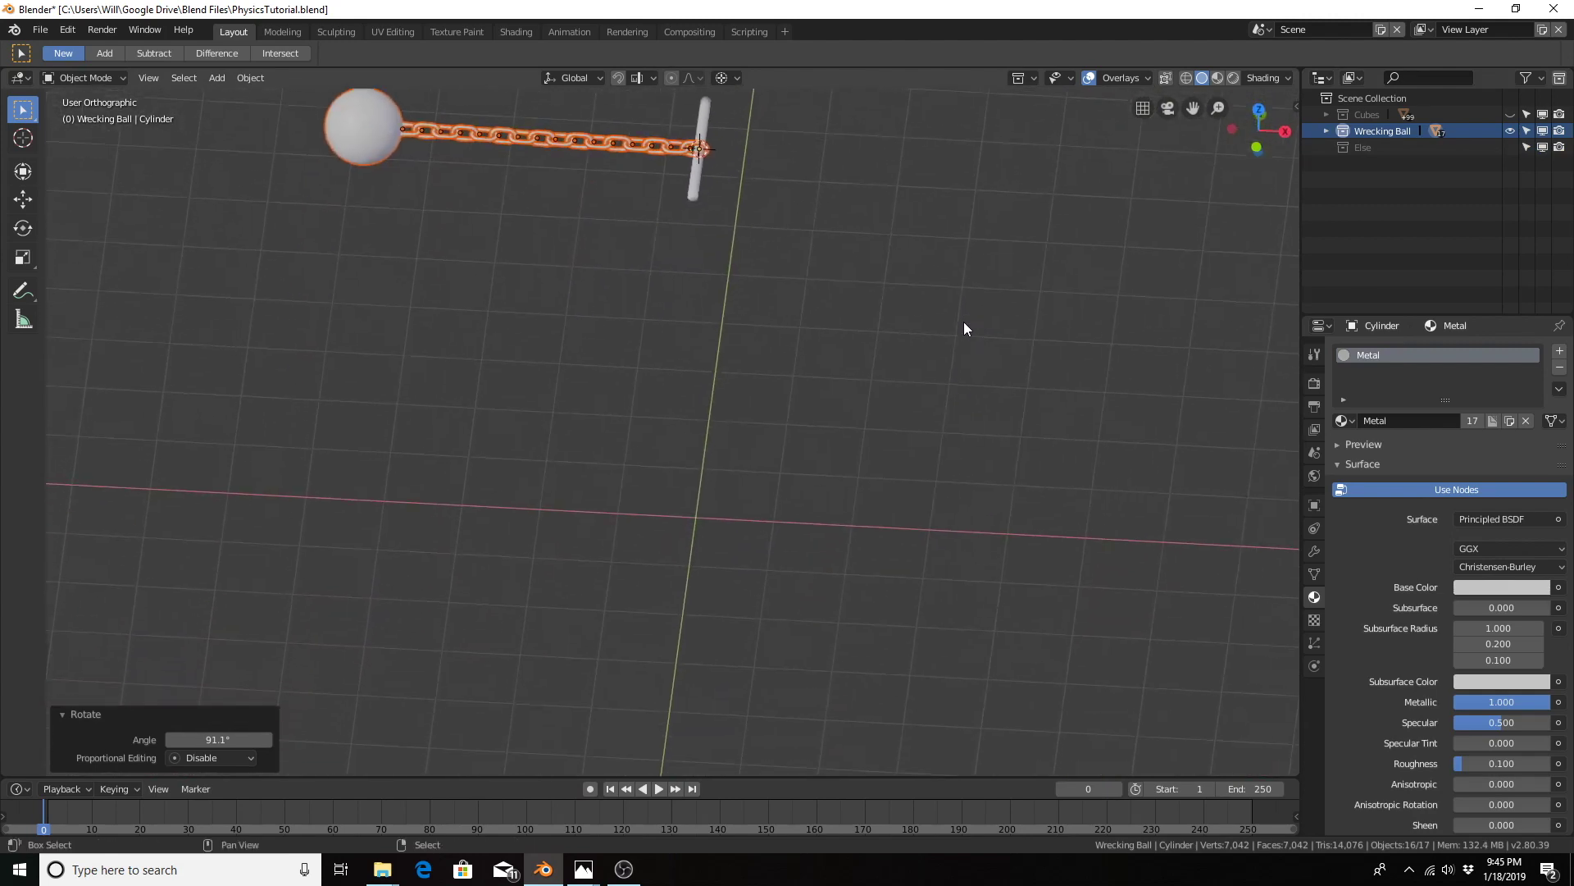
Step: Set the transform pivot point to Median Point and snap the 3D cursor to the world origin
click(725, 75)
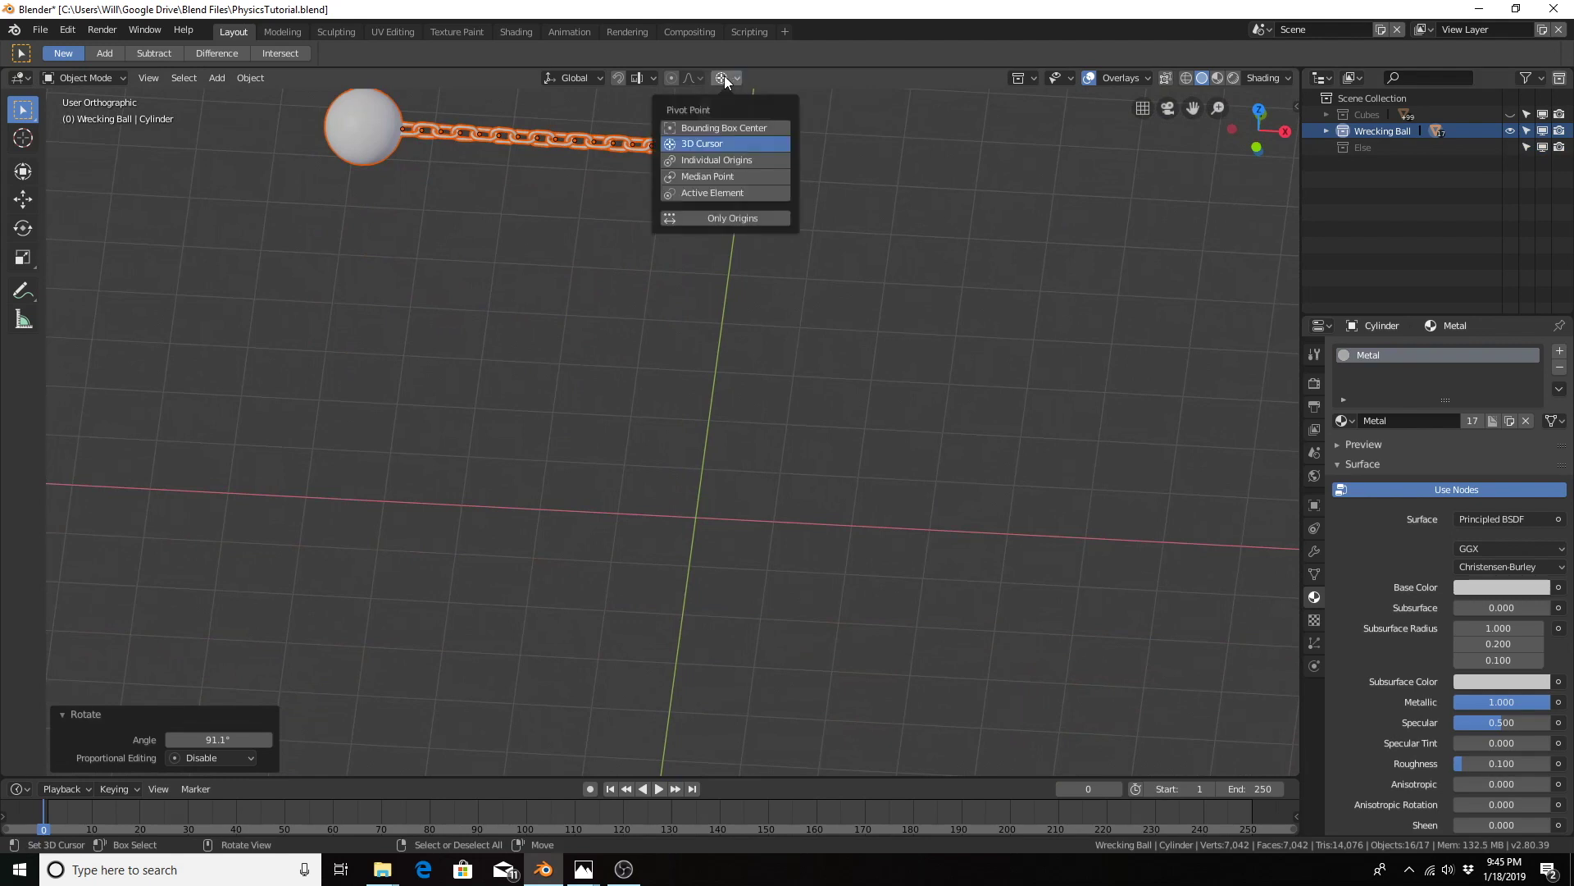
click(712, 175)
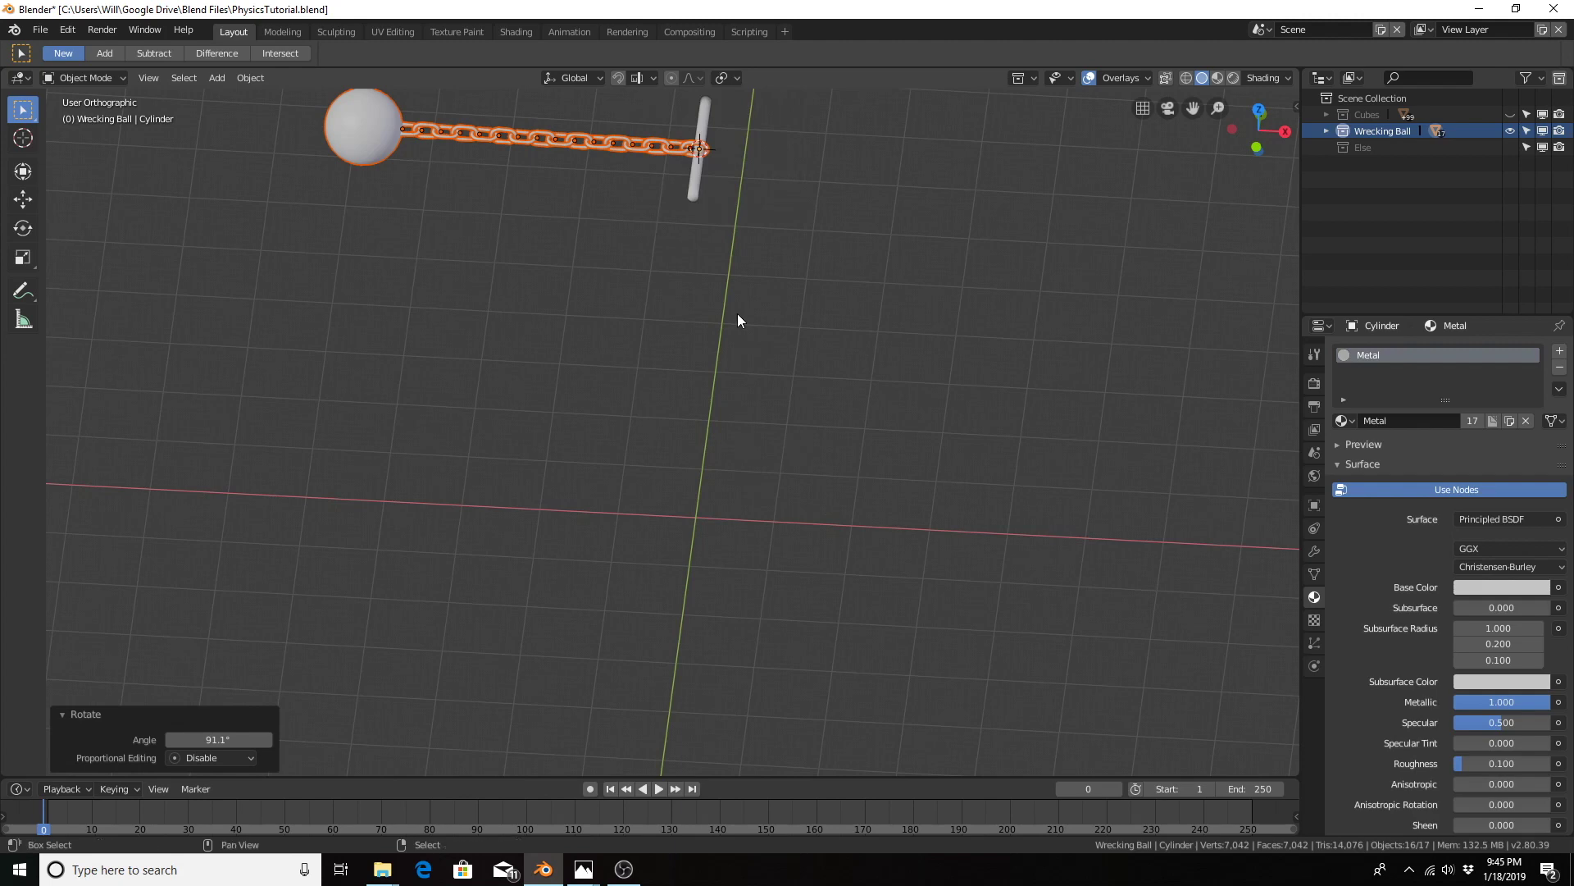
key(shift+s)
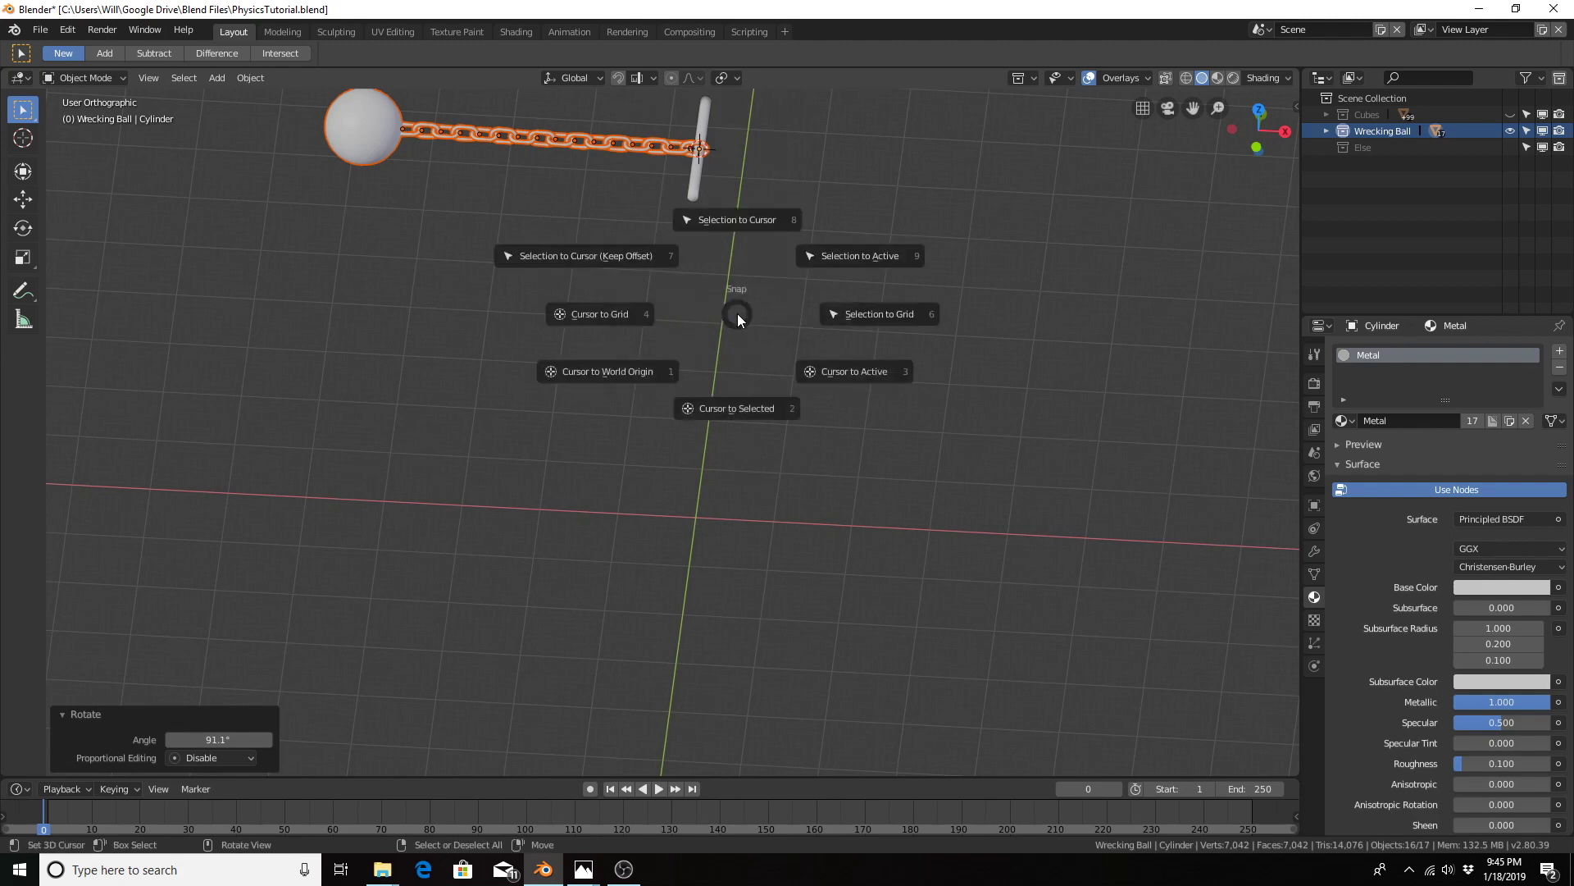
click(606, 371)
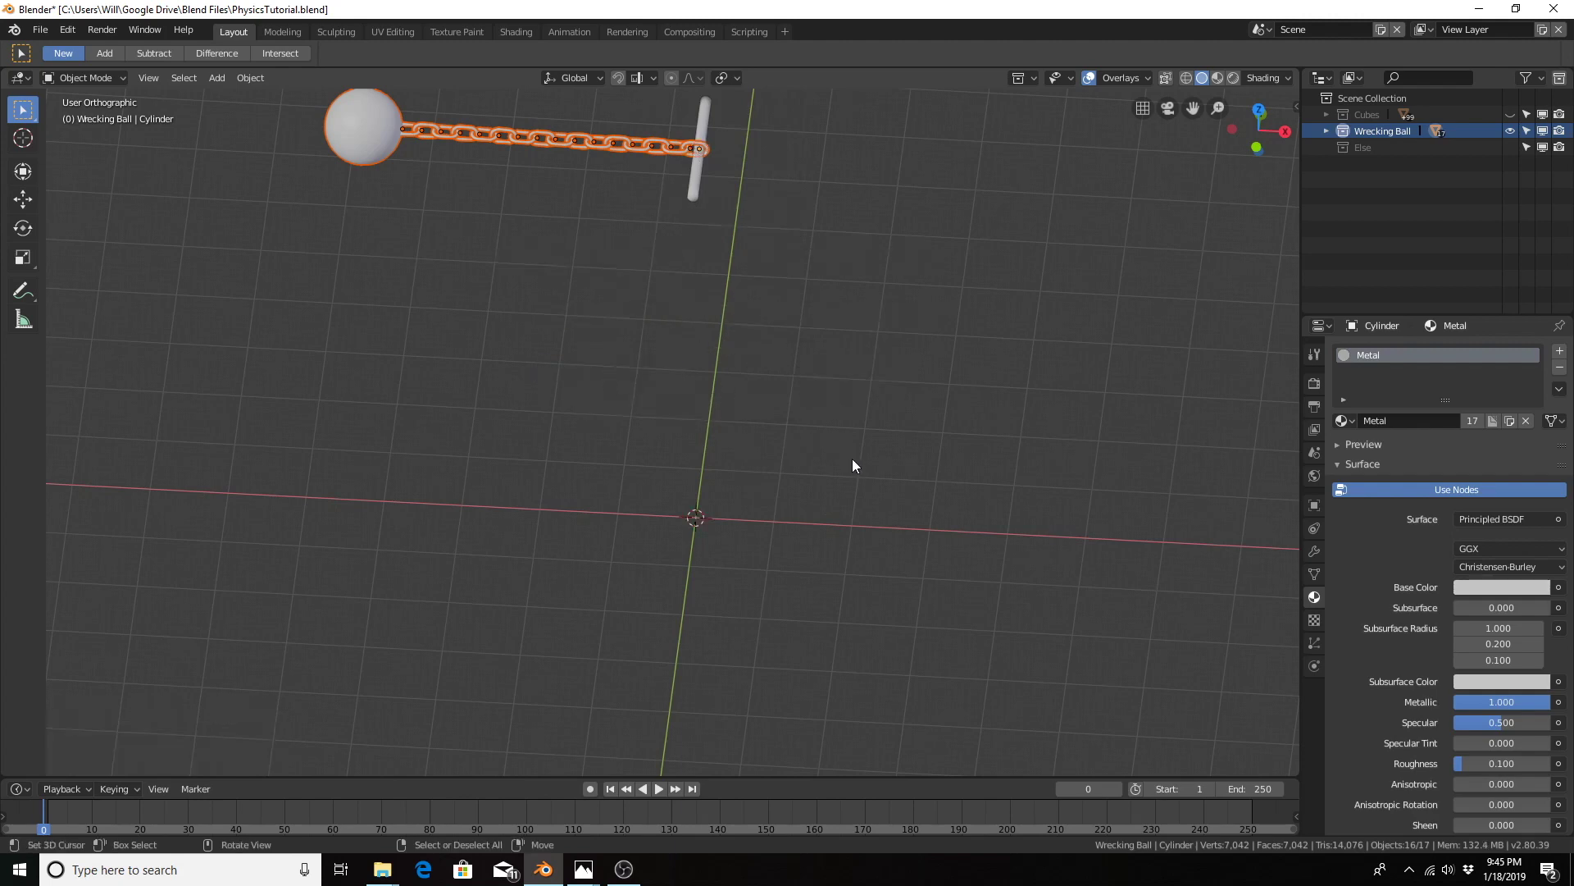
Step: Add a plane mesh at the world origin and scale it by a factor of 40
middle_drag(853, 460, 816, 365)
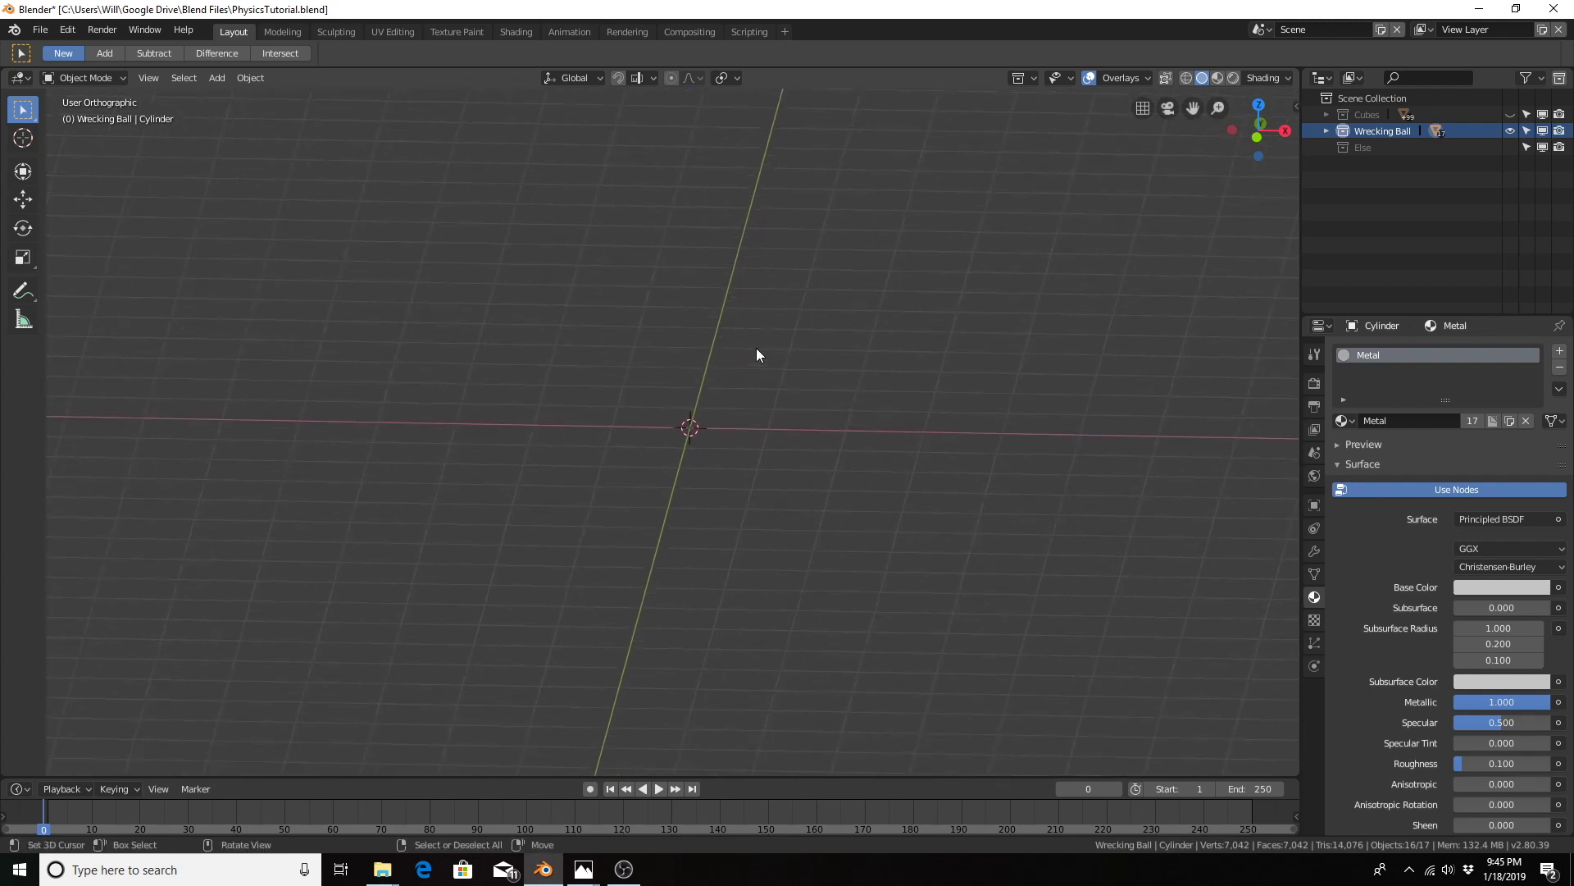
key(shift+a)
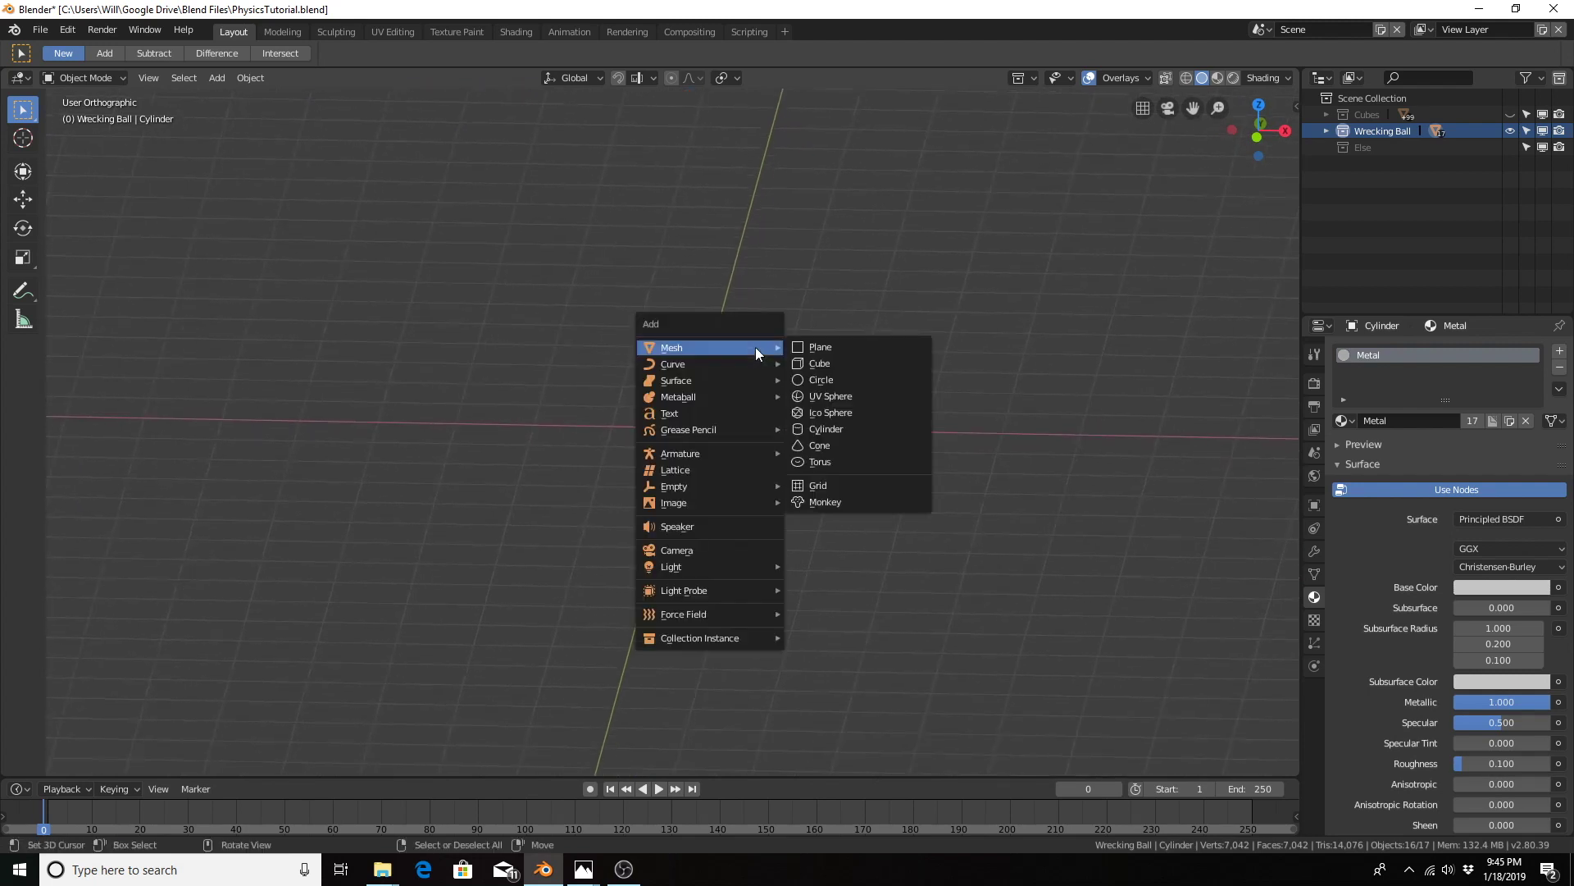
click(824, 346)
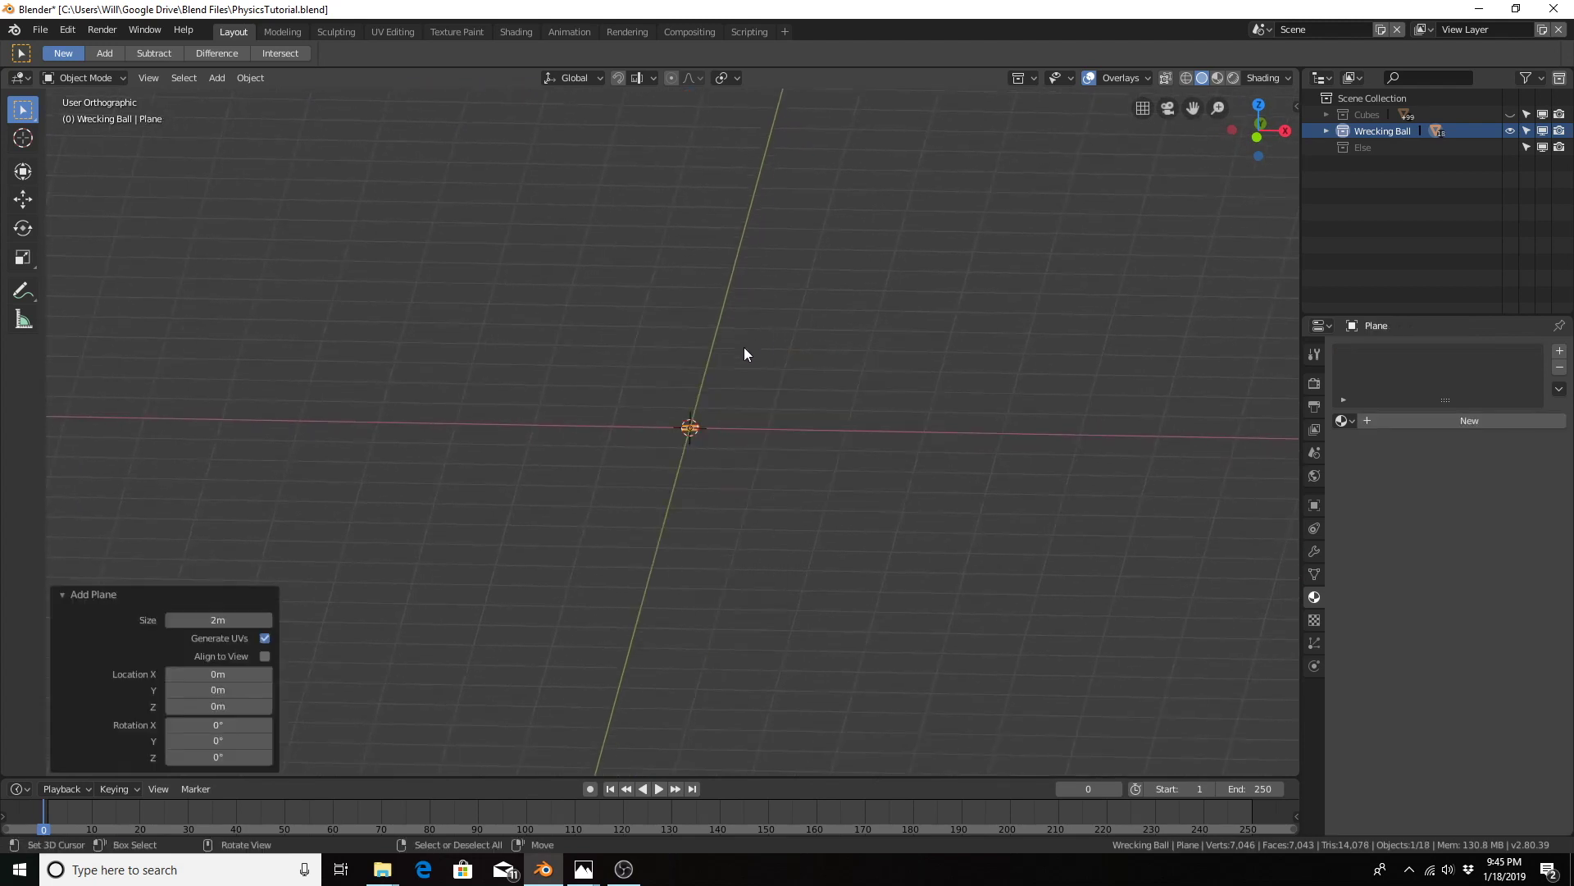
scroll(732, 399, up, 10)
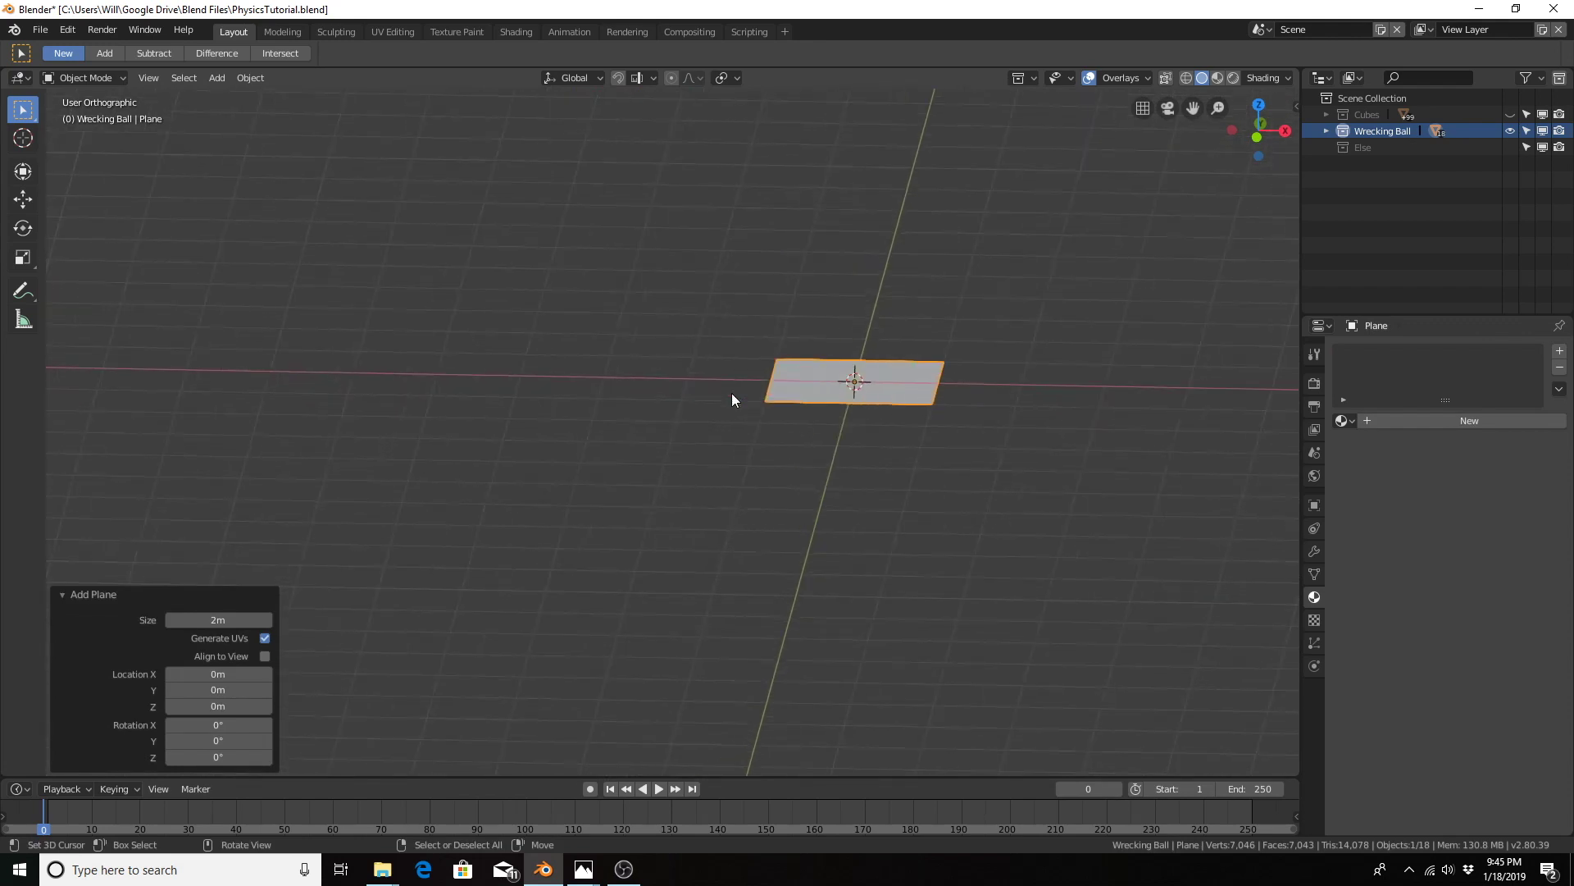
middle_drag(731, 392, 829, 369)
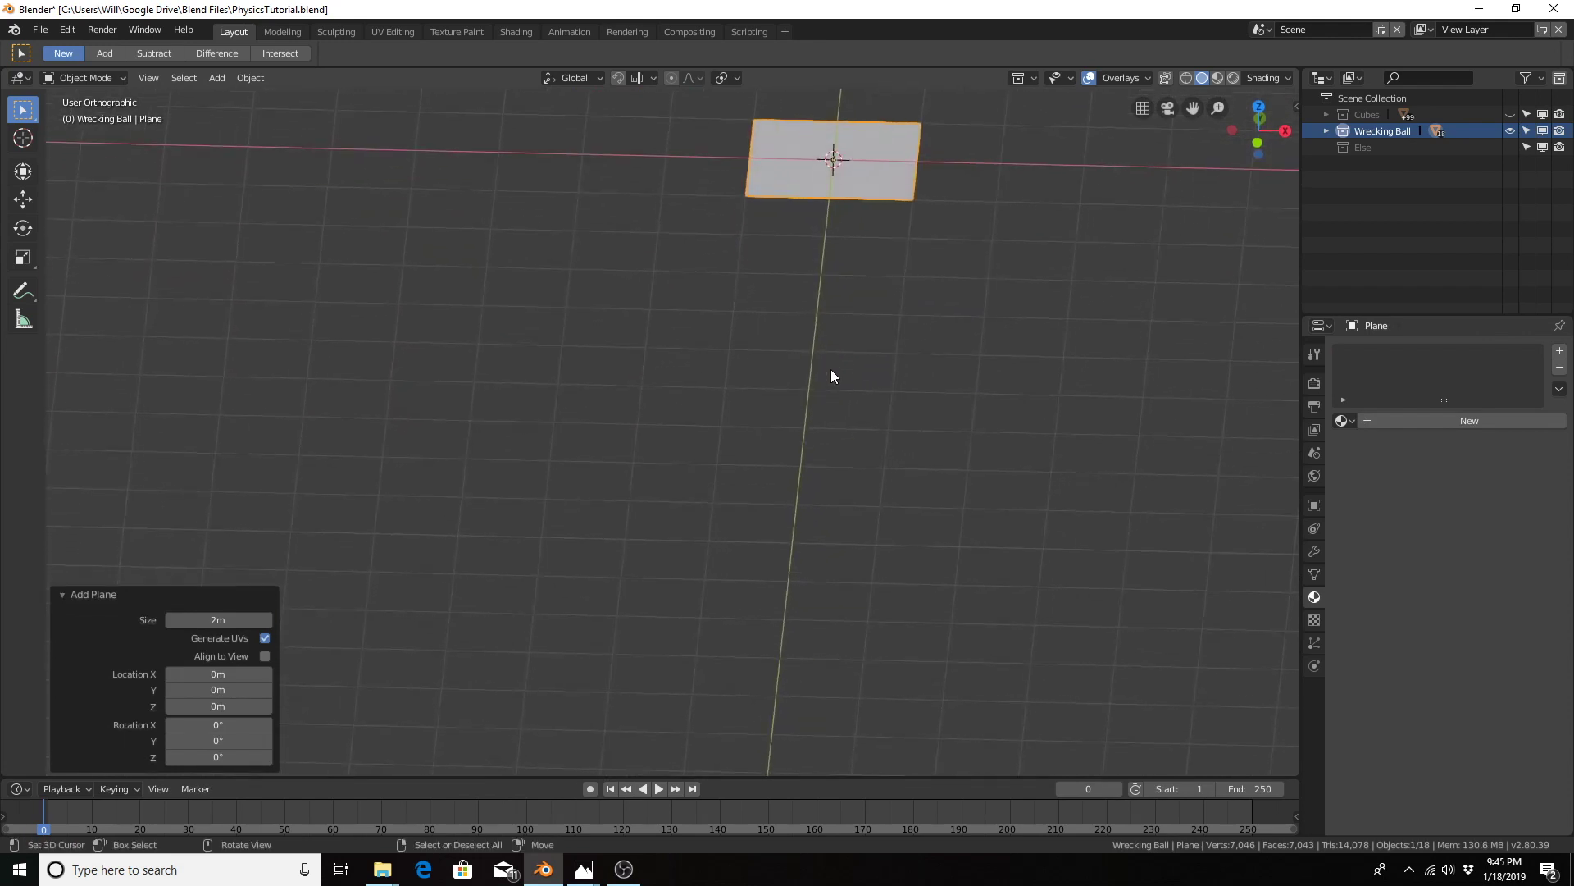
shift+middle_drag(912, 312, 837, 489)
text(s)
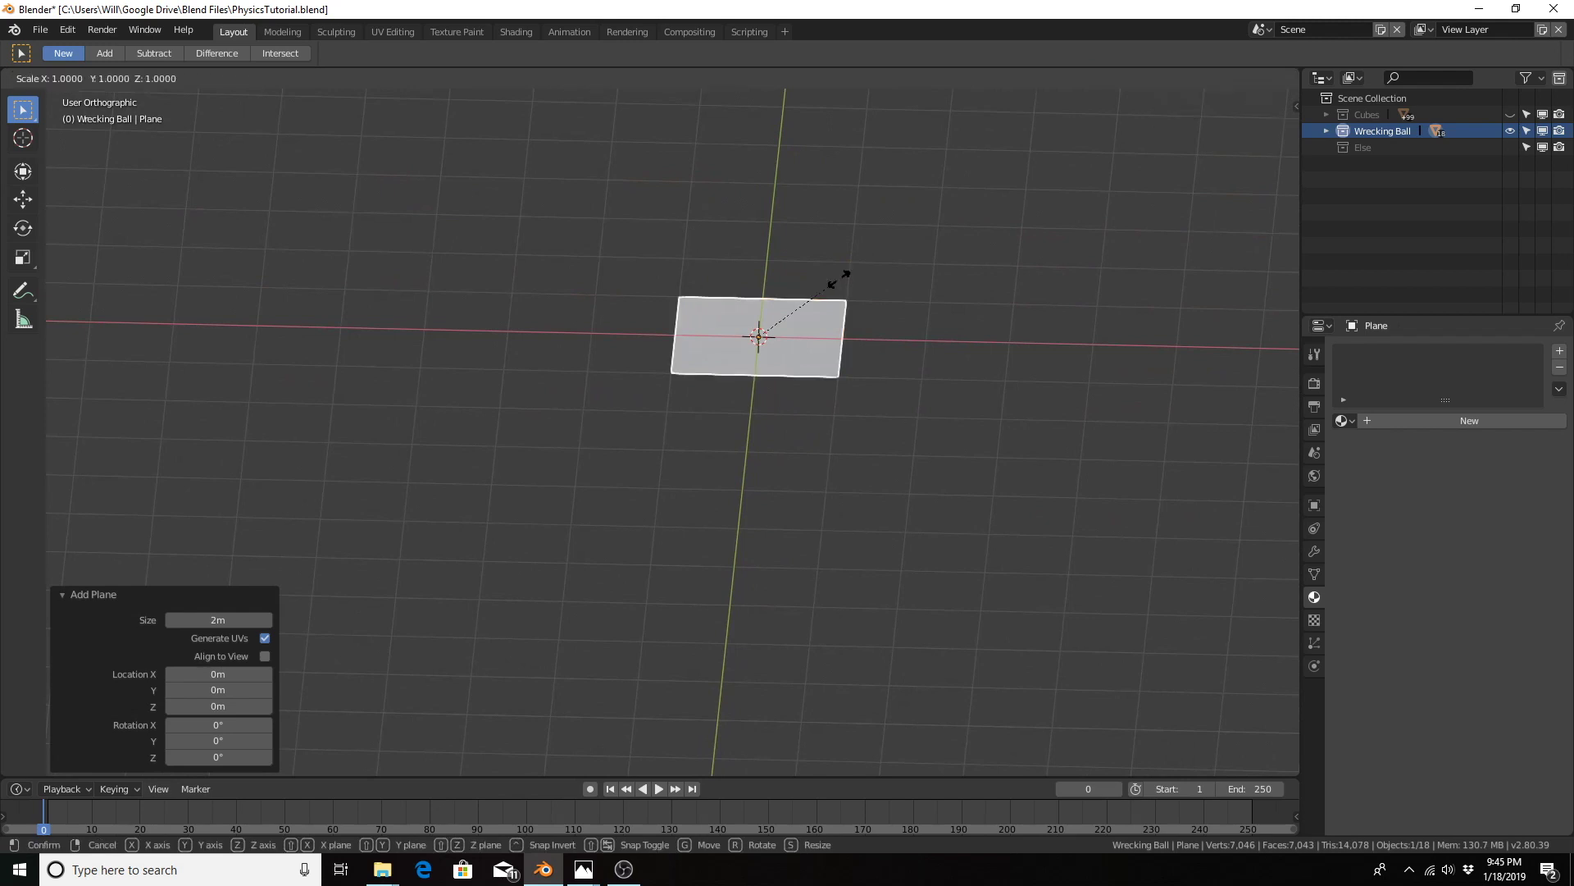
text(40)
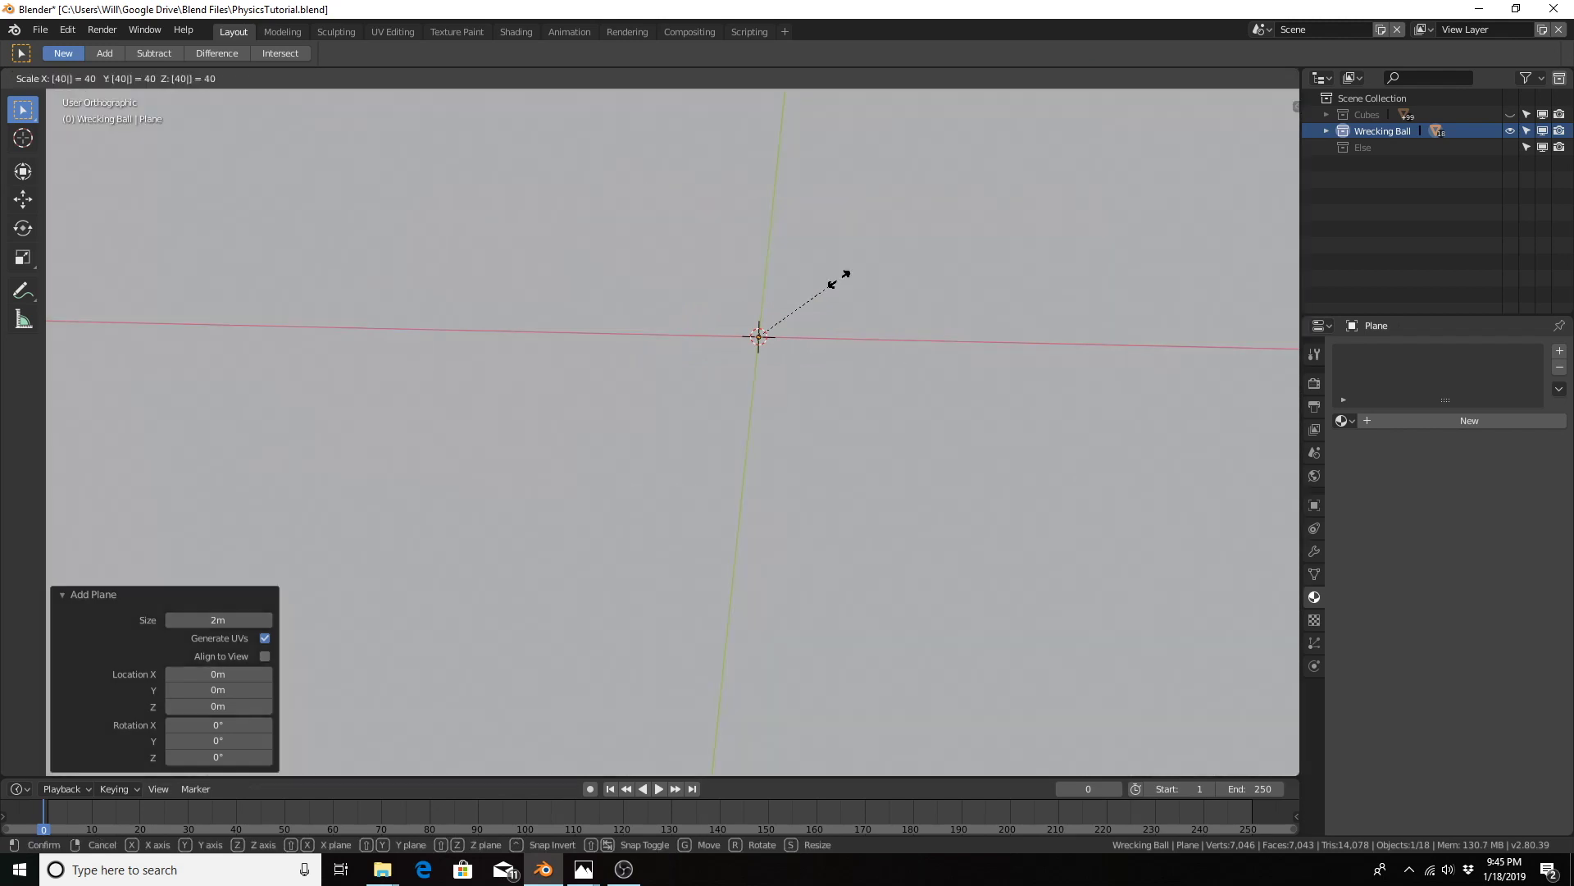
key(Return)
scroll(845, 254, down, 10)
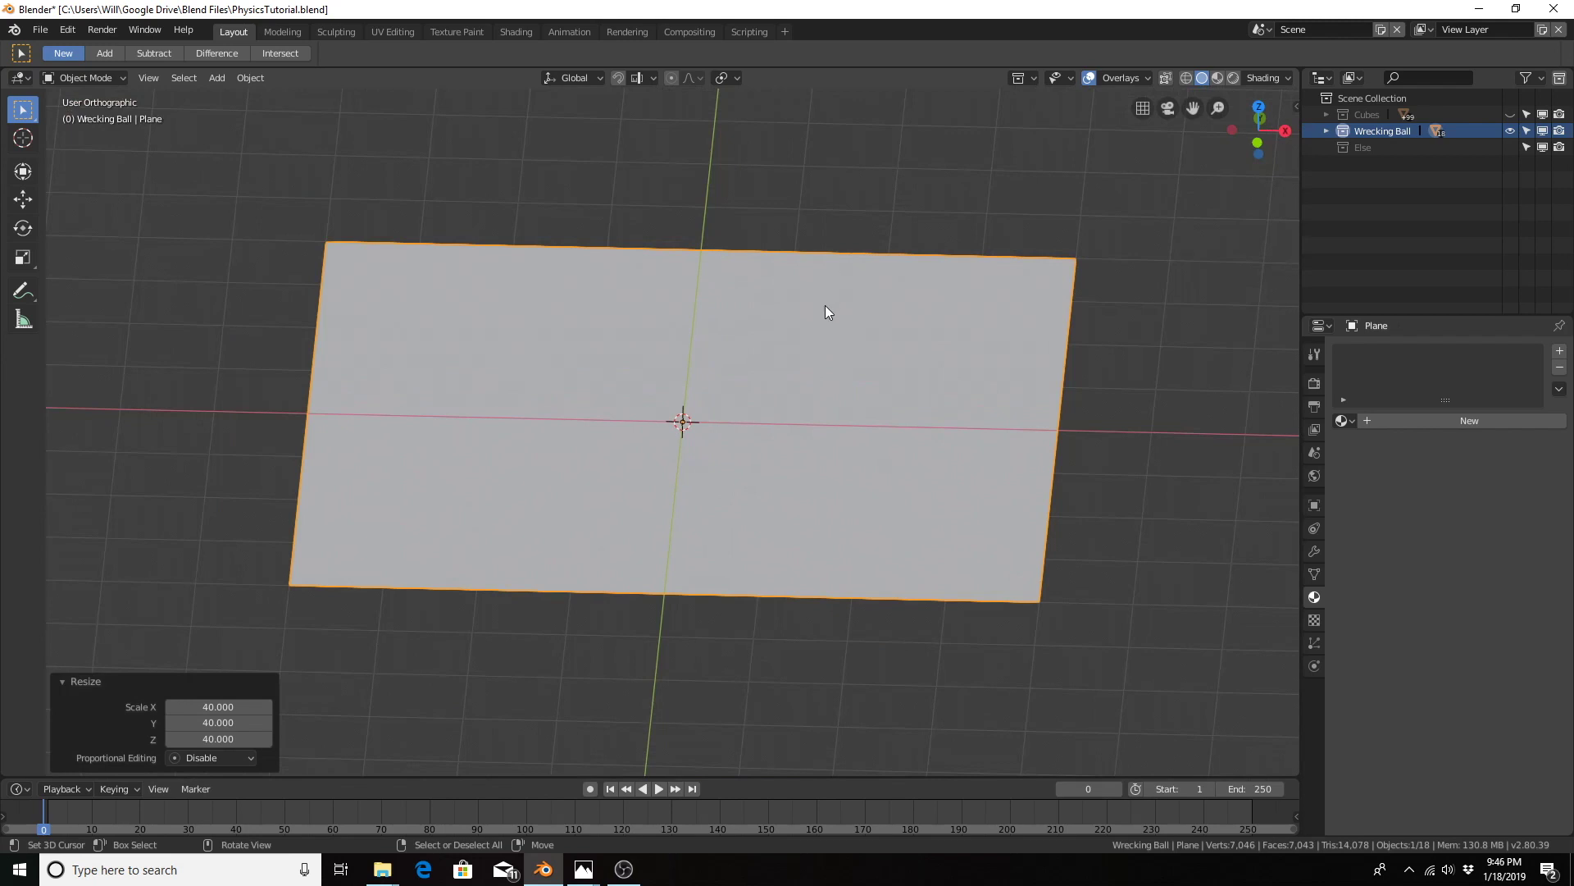
middle_drag(825, 312, 775, 334)
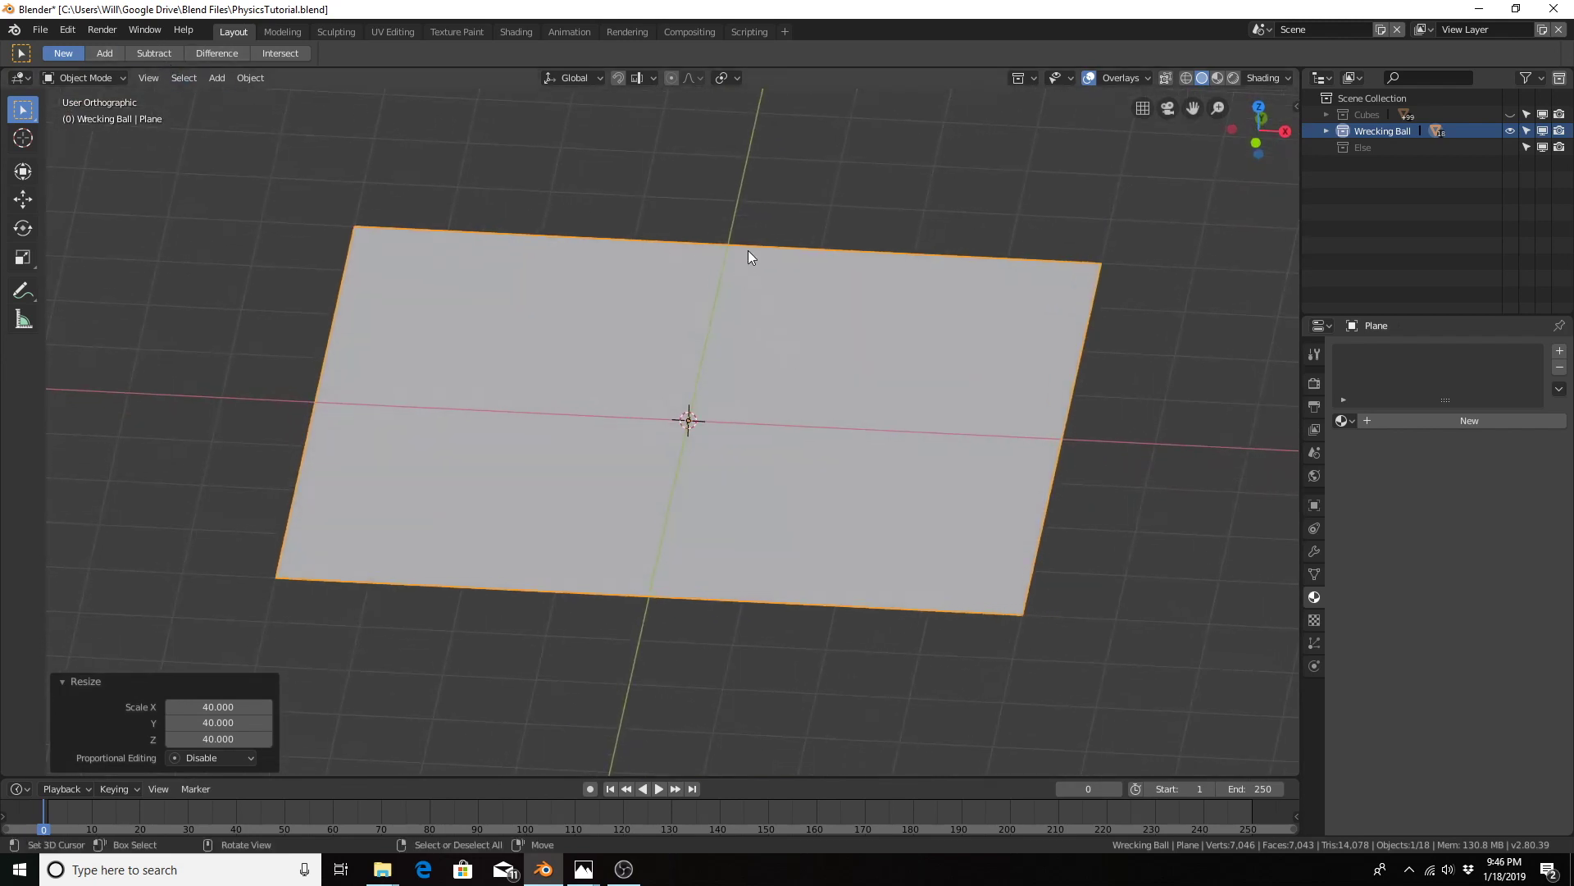
Step: Subdivide the plane with 20 cuts and return to Object Mode
key(Tab)
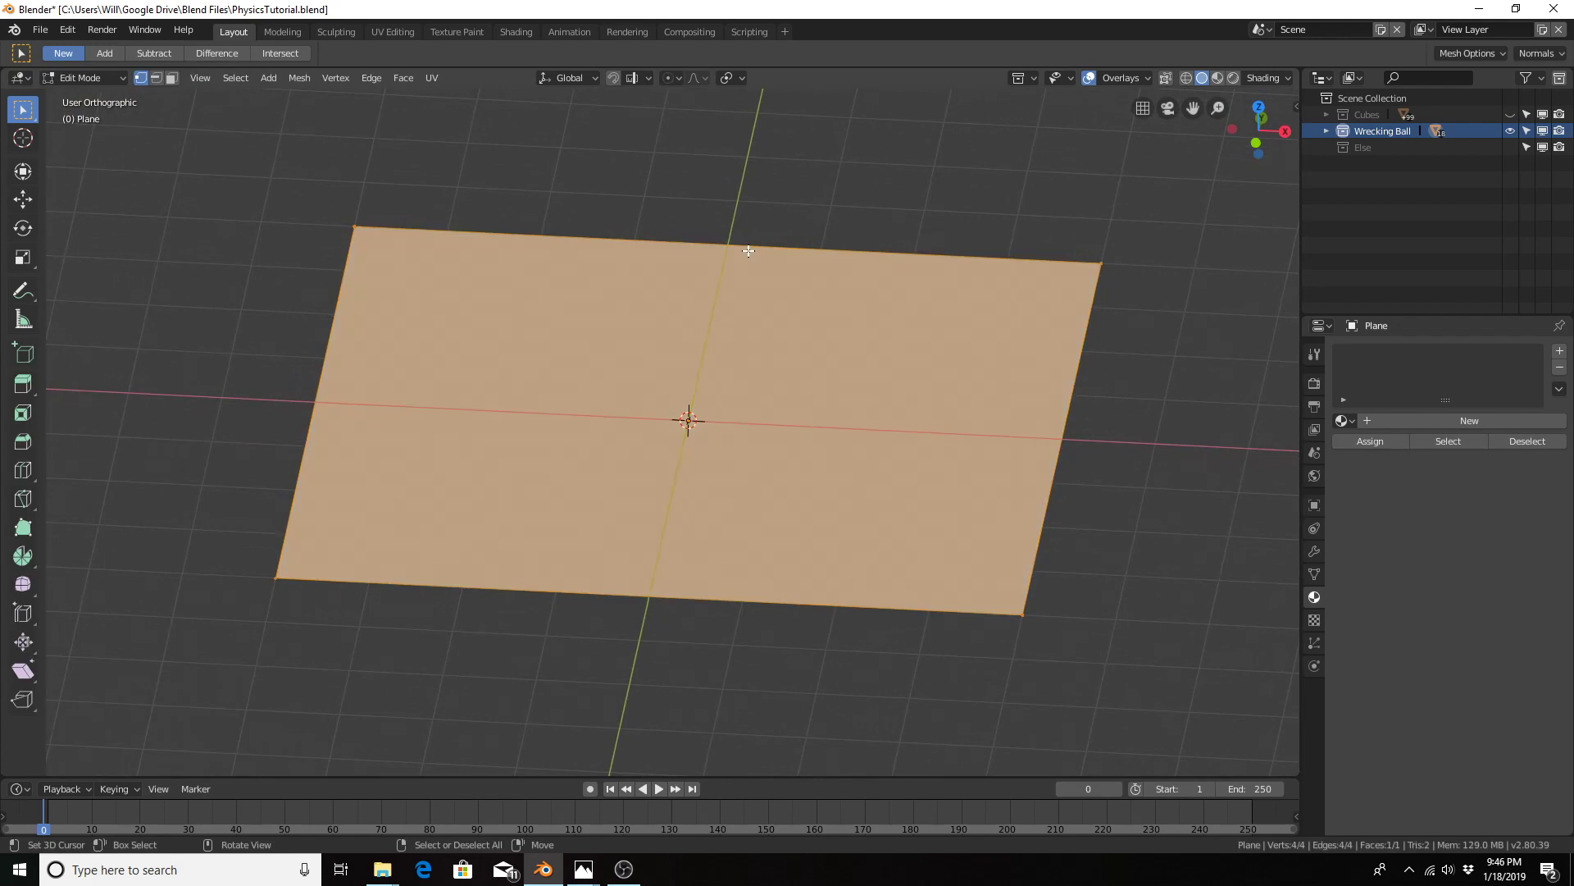
right_click(748, 250)
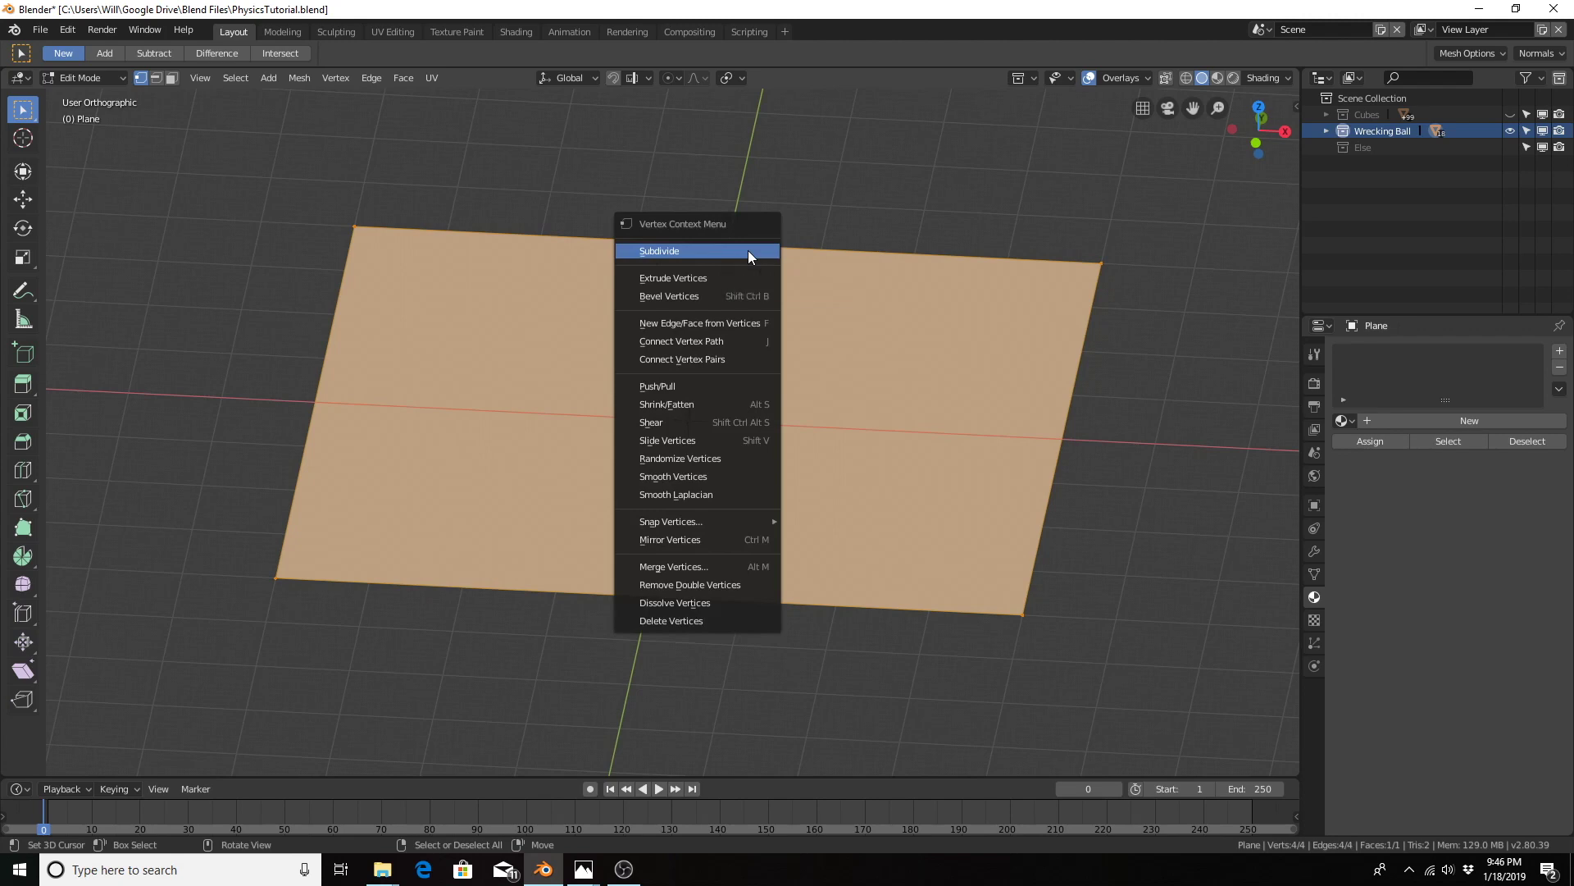
click(747, 250)
key(KP_4)
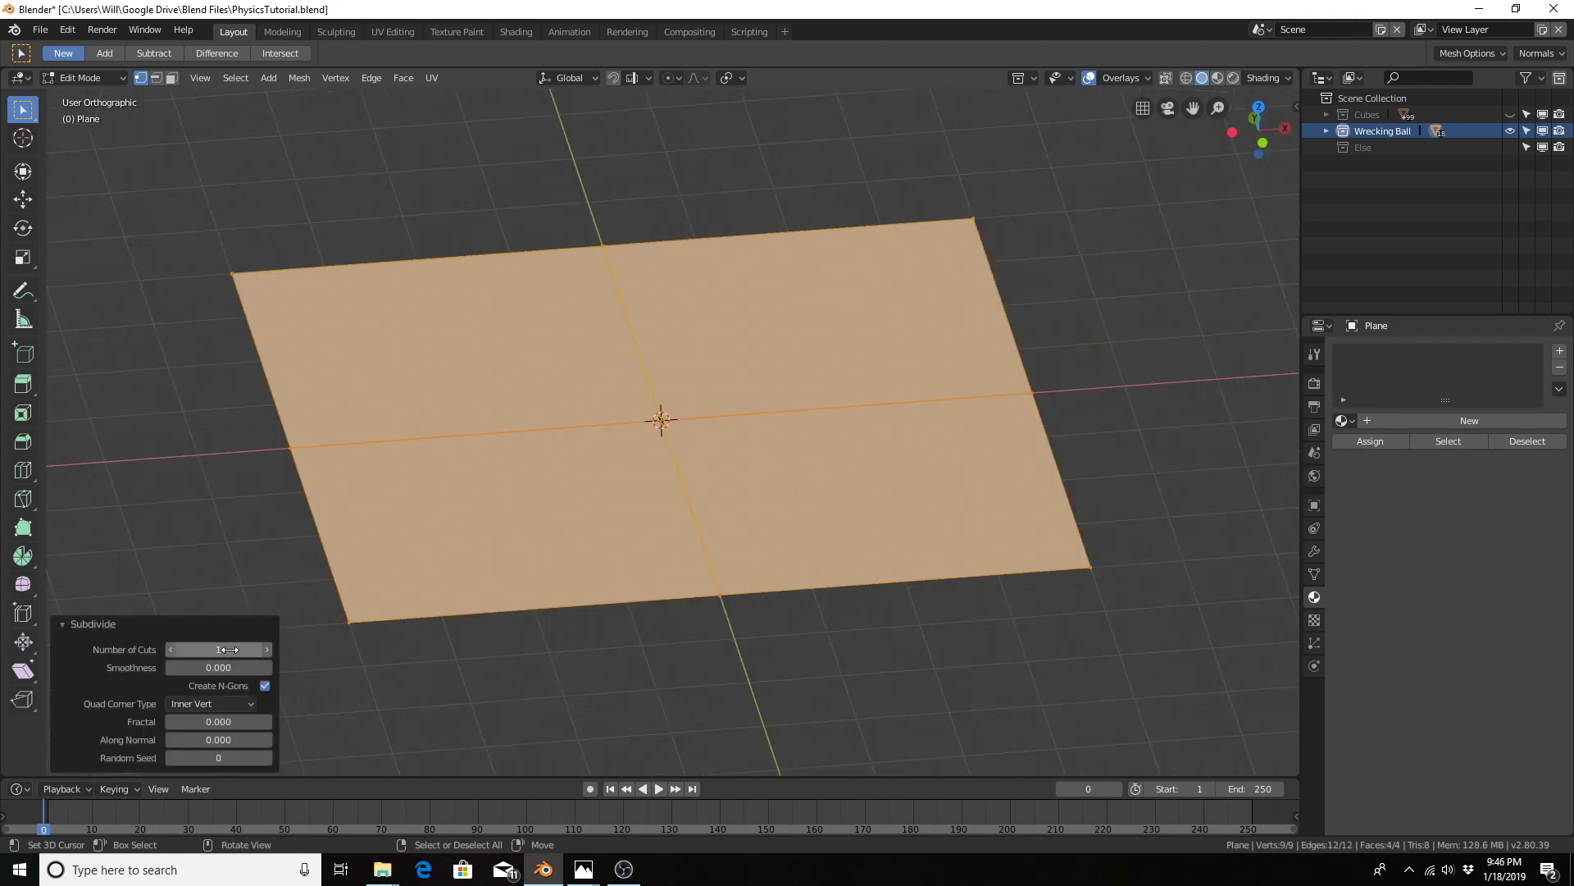
click(227, 649)
text(40)
key(BackSpace)
key(BackSpace)
text(20)
key(Return)
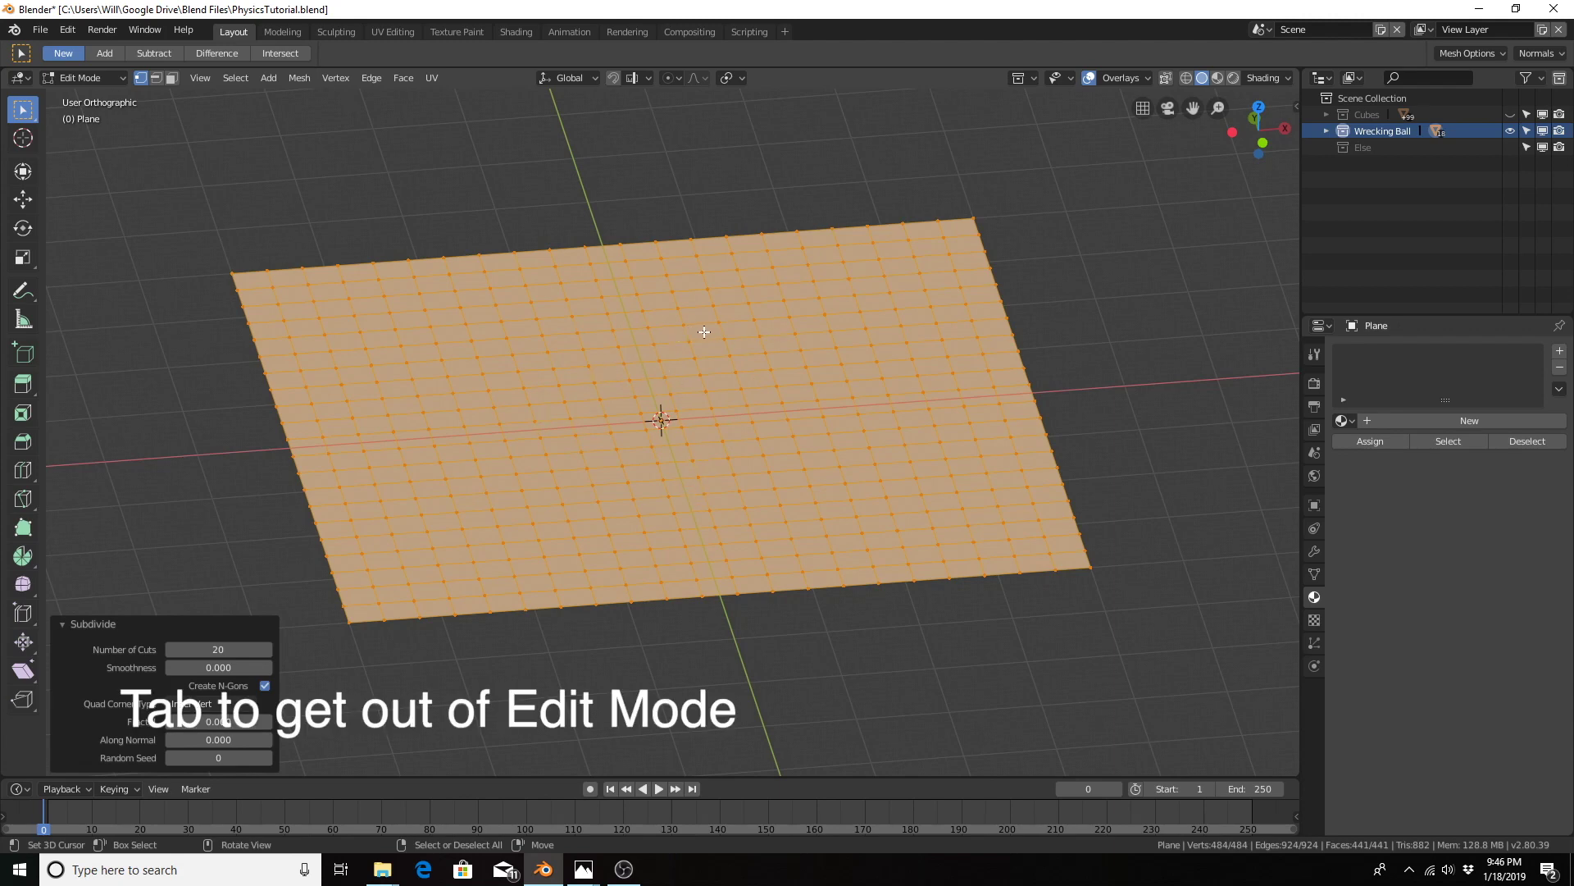
key(Tab)
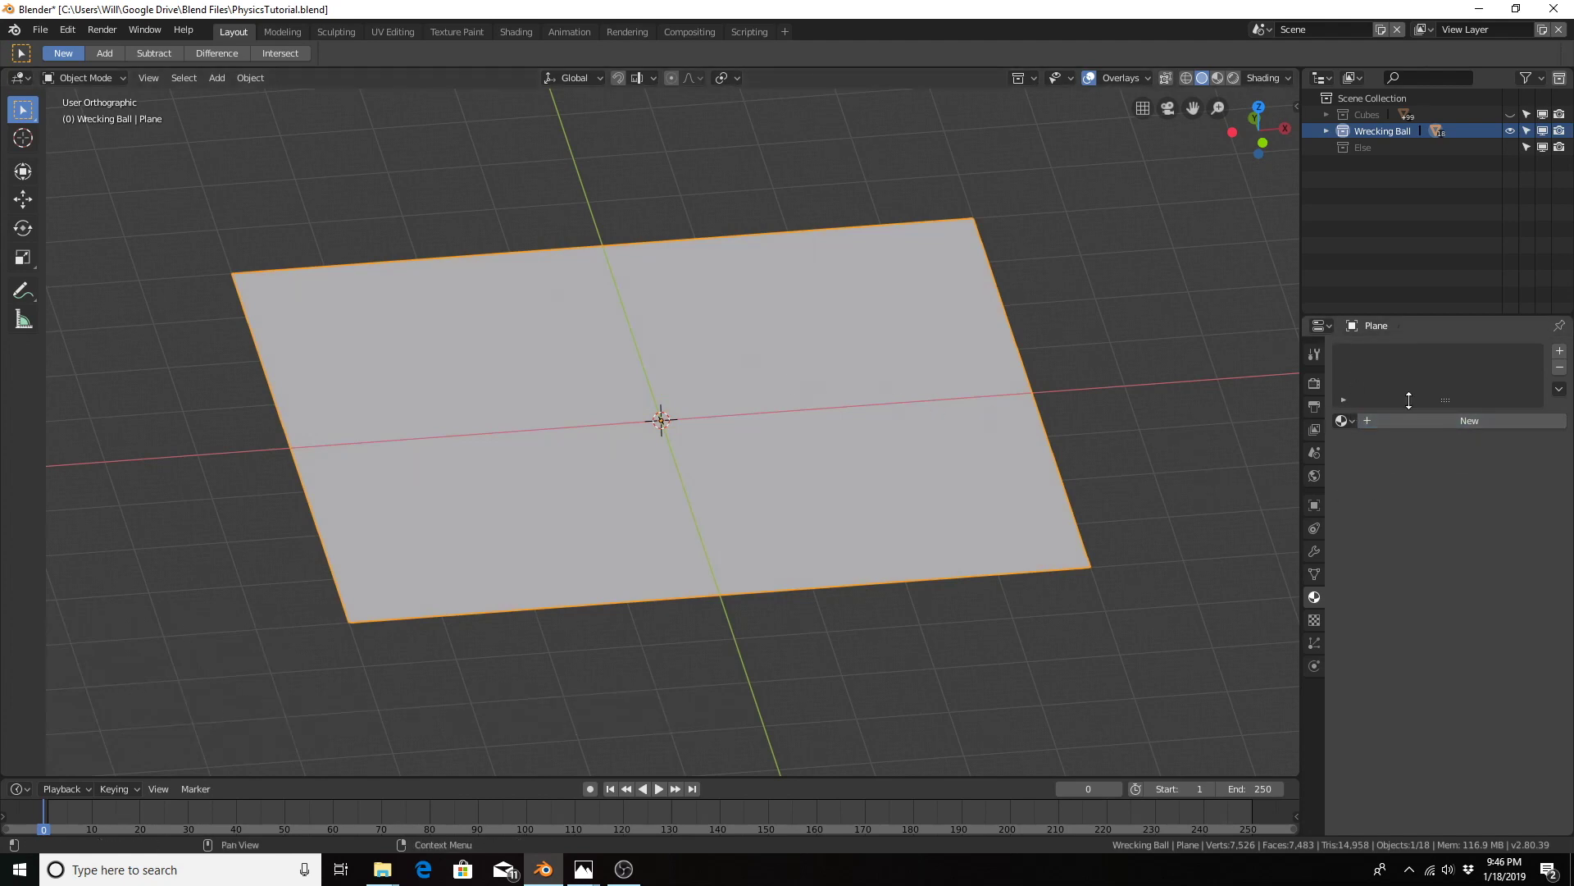
Step: Give the plane a new material named Floor with a blue base color of about R 0.011, G 0.234, B 0.800
click(1430, 420)
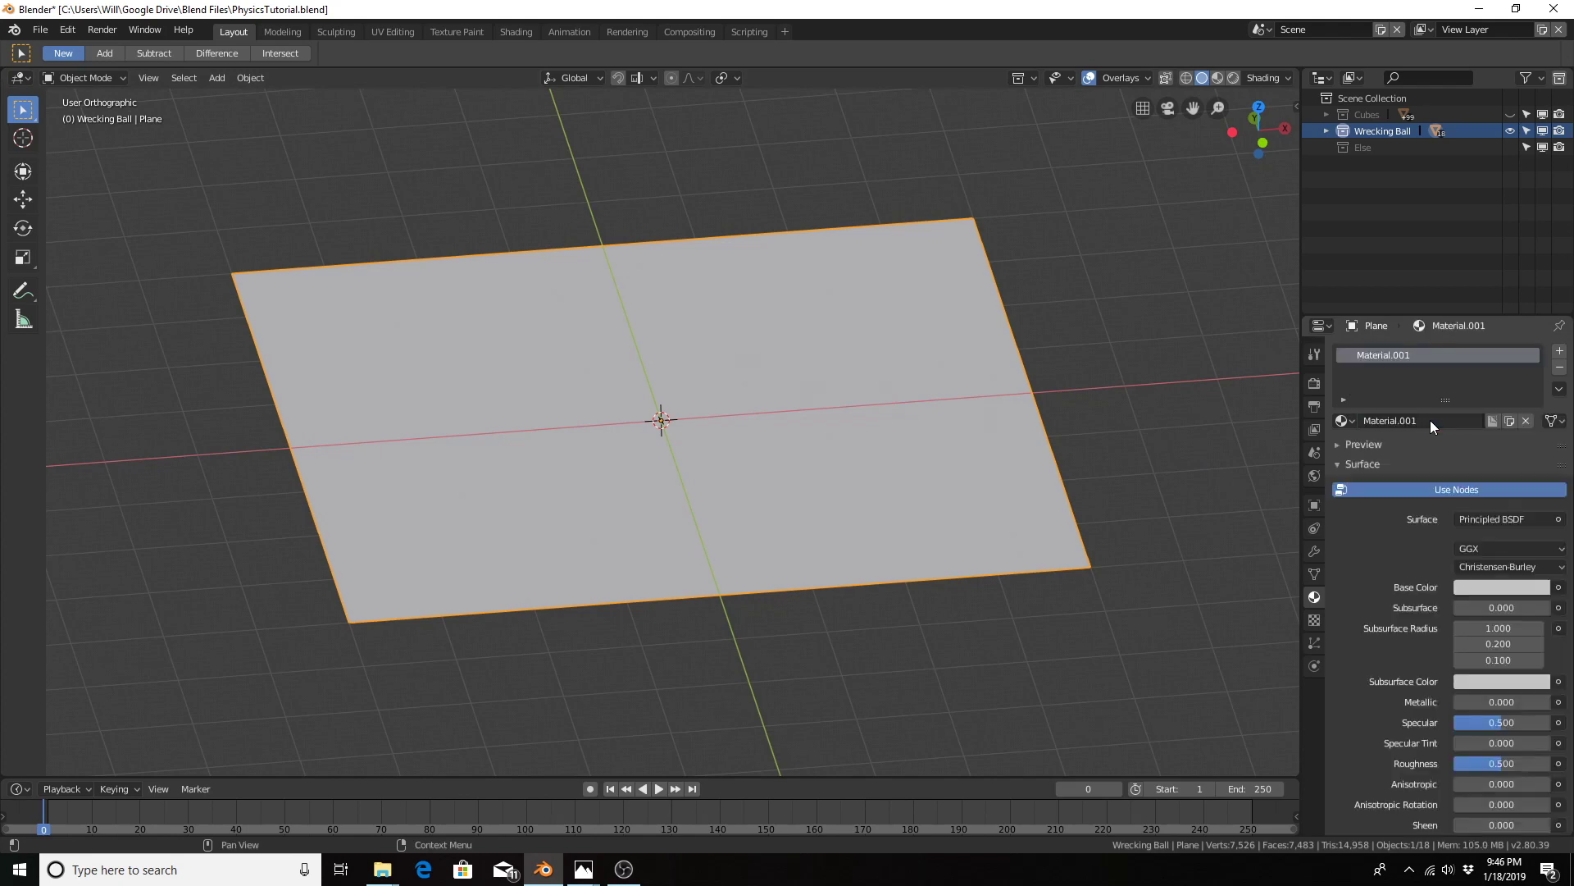
double_click(1368, 353)
text(Floor)
key(Return)
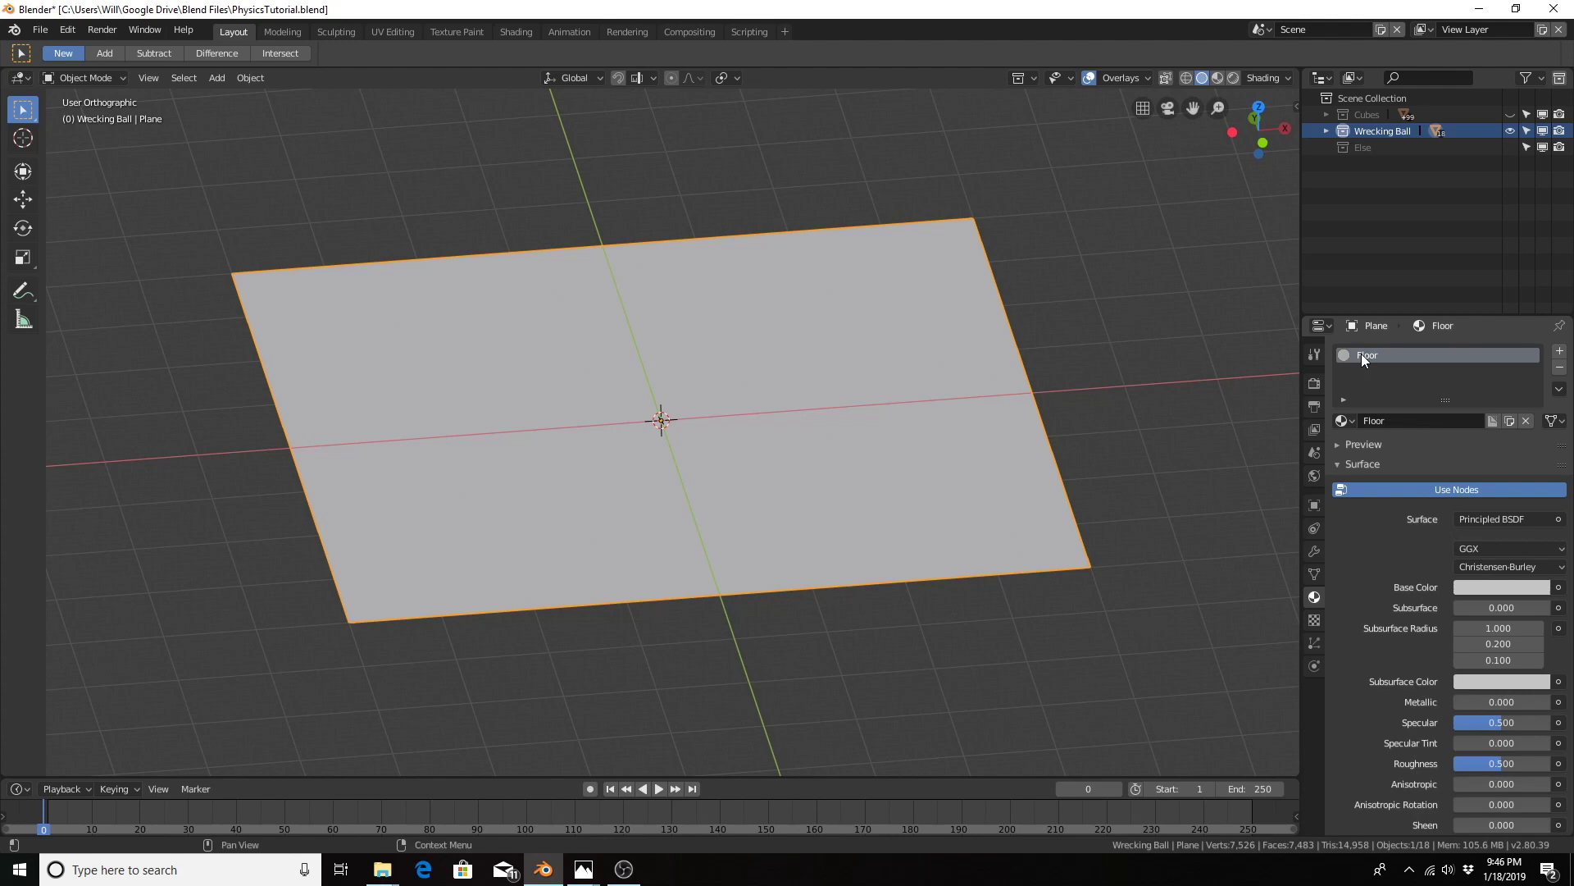
click(1521, 588)
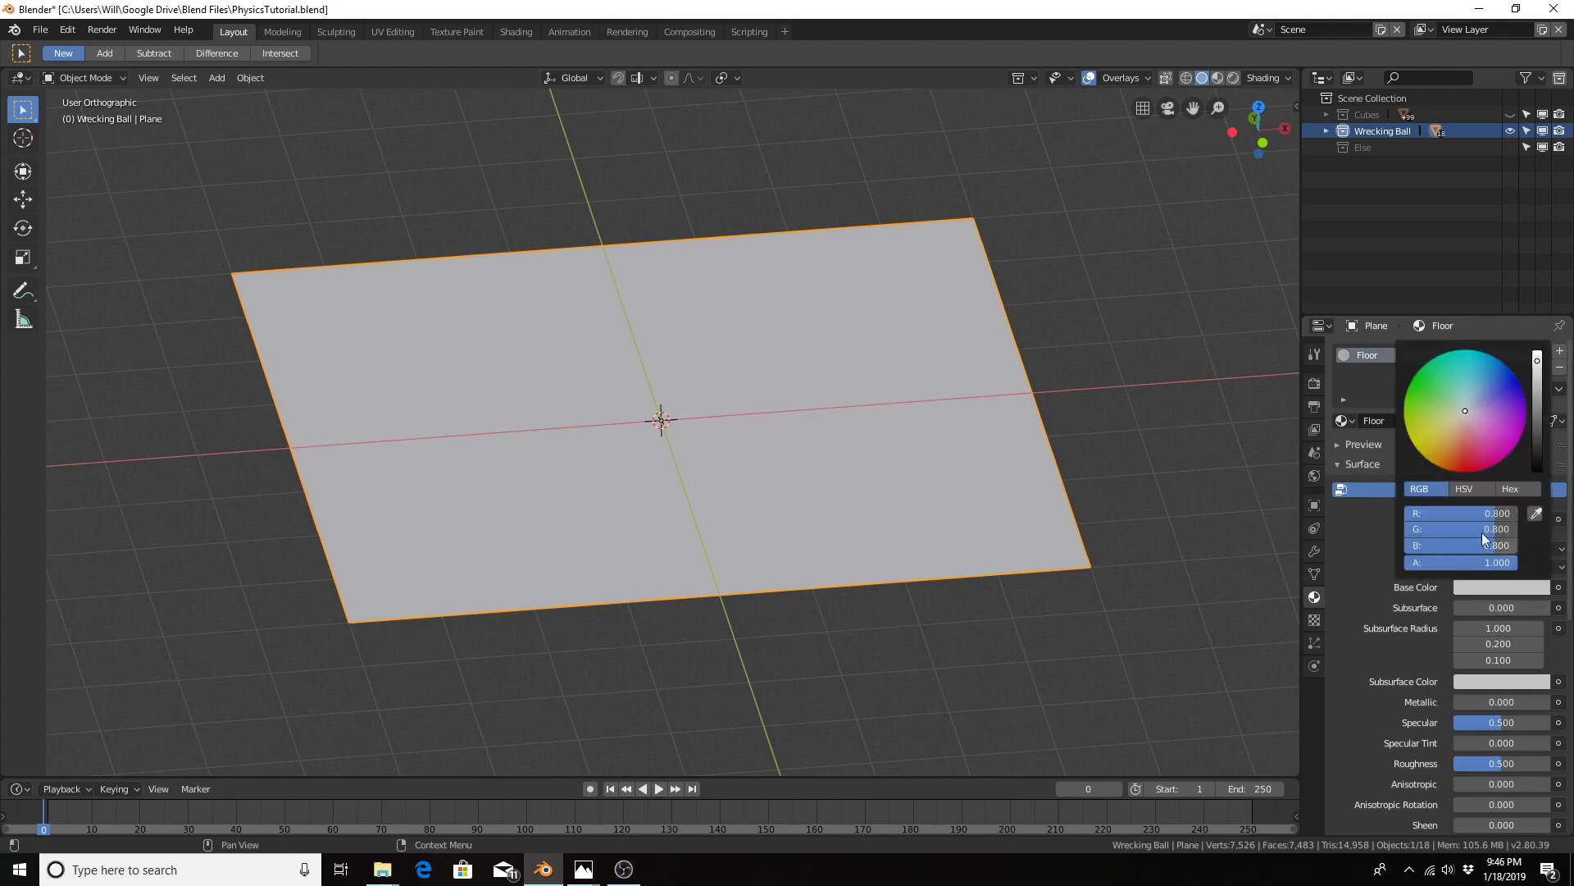
drag(1463, 412, 1493, 364)
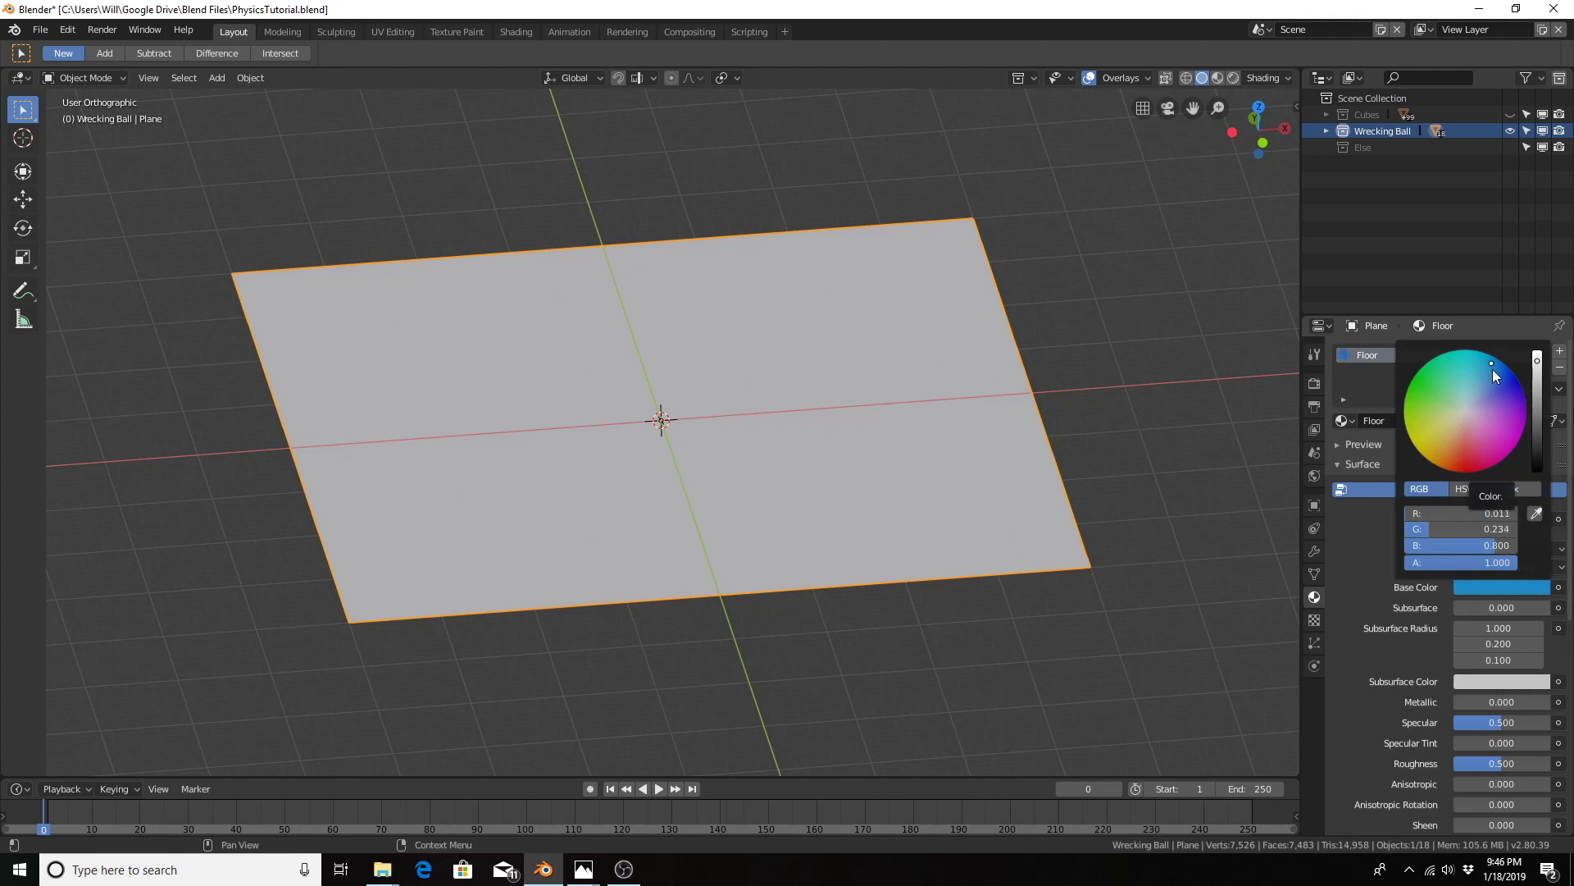
Step: Set the Floor material's roughness to 0.2
click(1484, 762)
text(.)
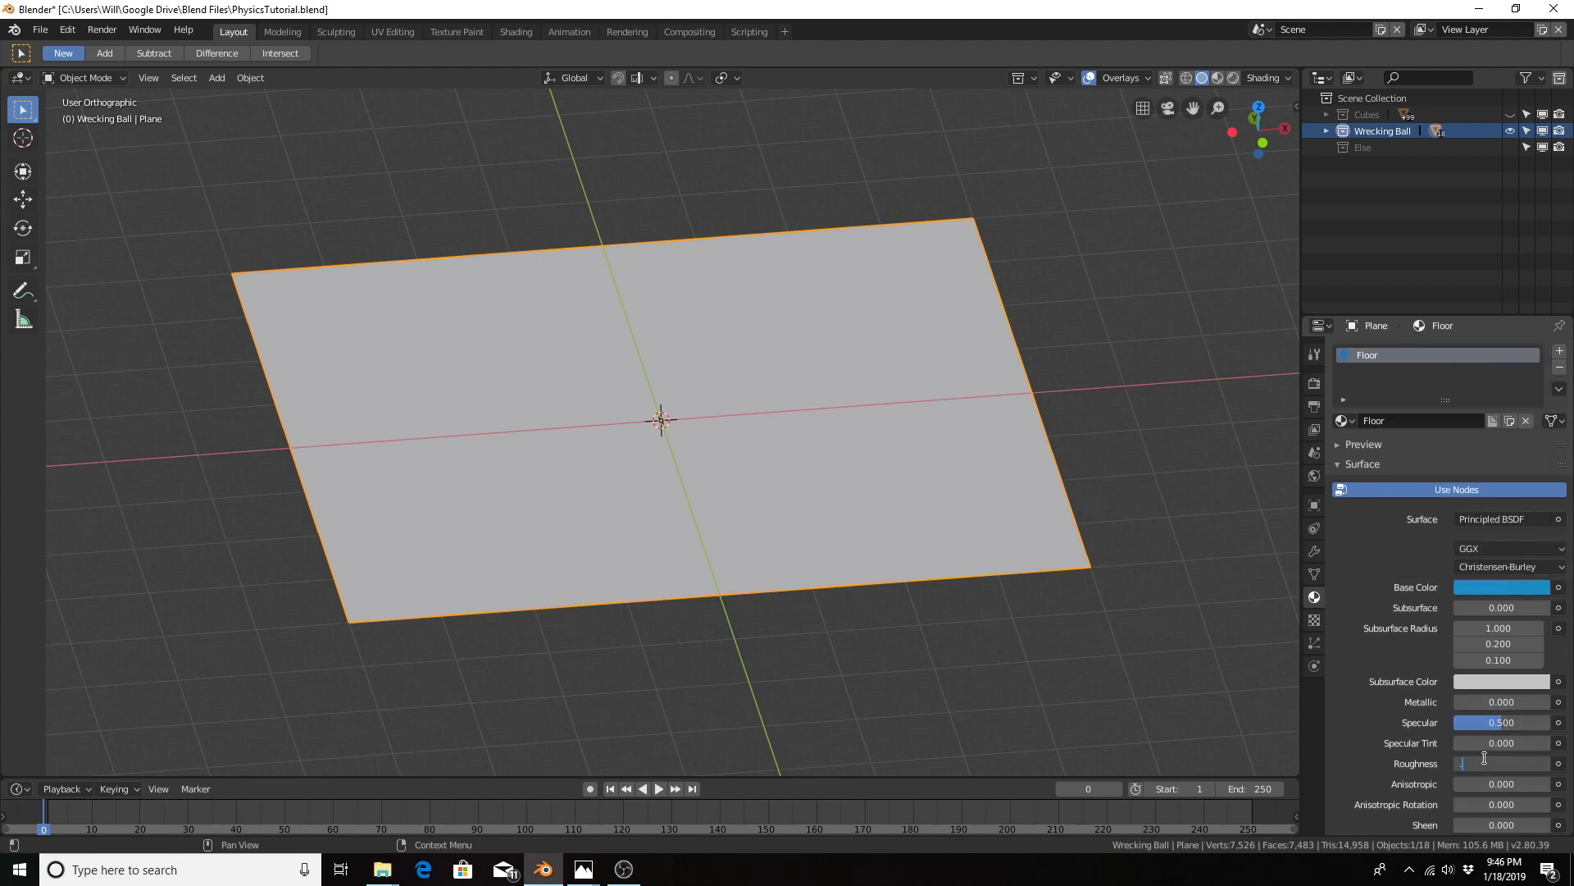
text(2)
key(Return)
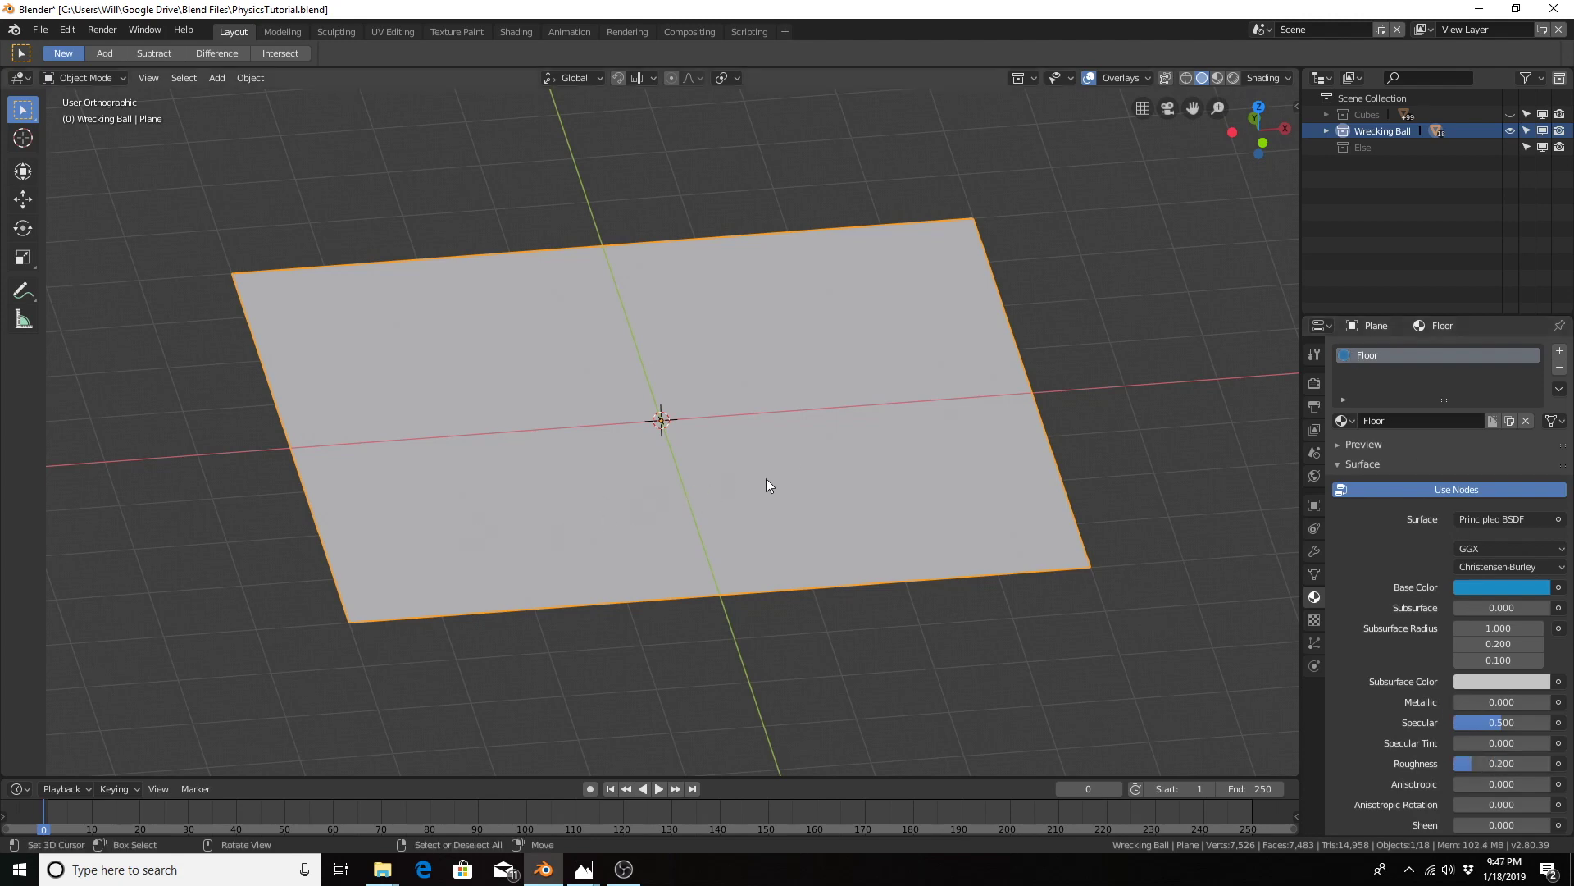
Step: Enable rigid body physics on the floor plane and set its type to Passive
mouse_move(766, 479)
middle_down()
mouse_move(766, 534)
mouse_move(771, 484)
middle_up()
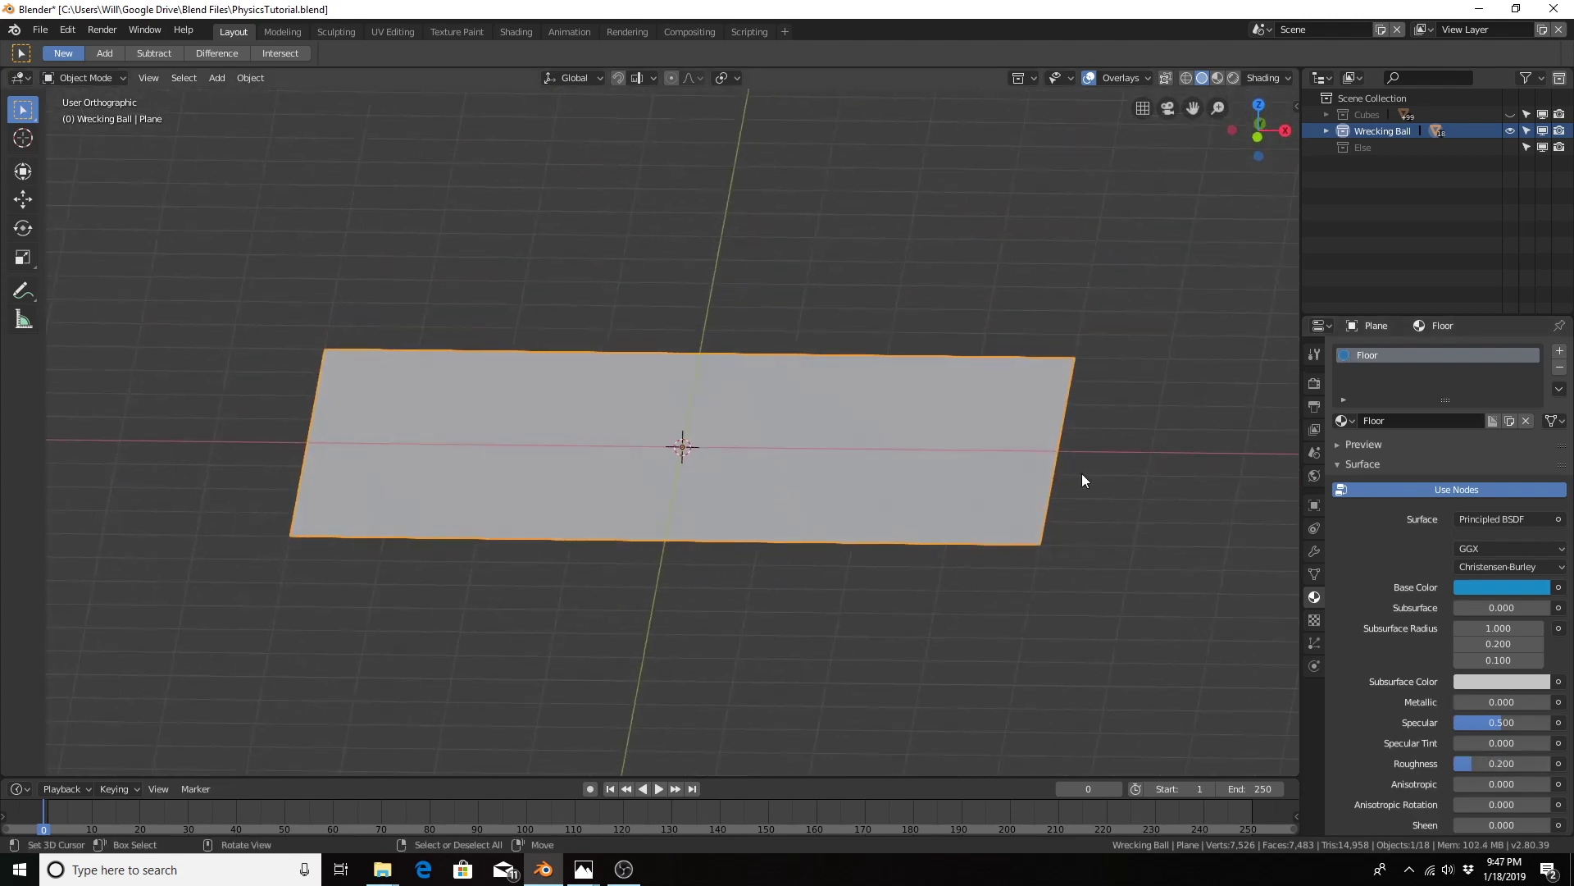
click(1315, 665)
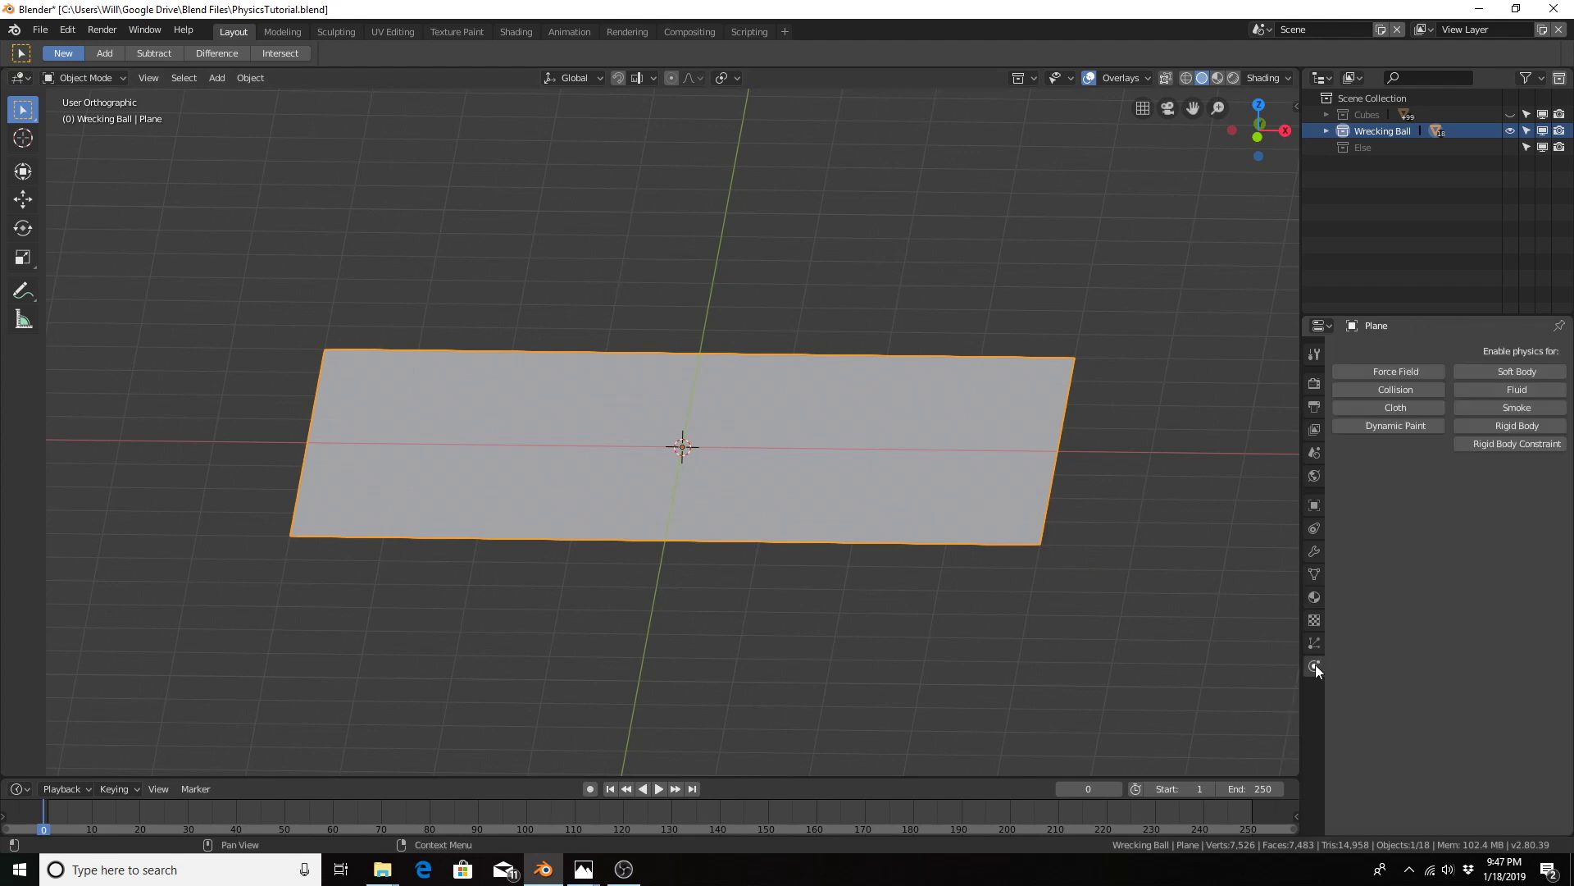
click(1512, 428)
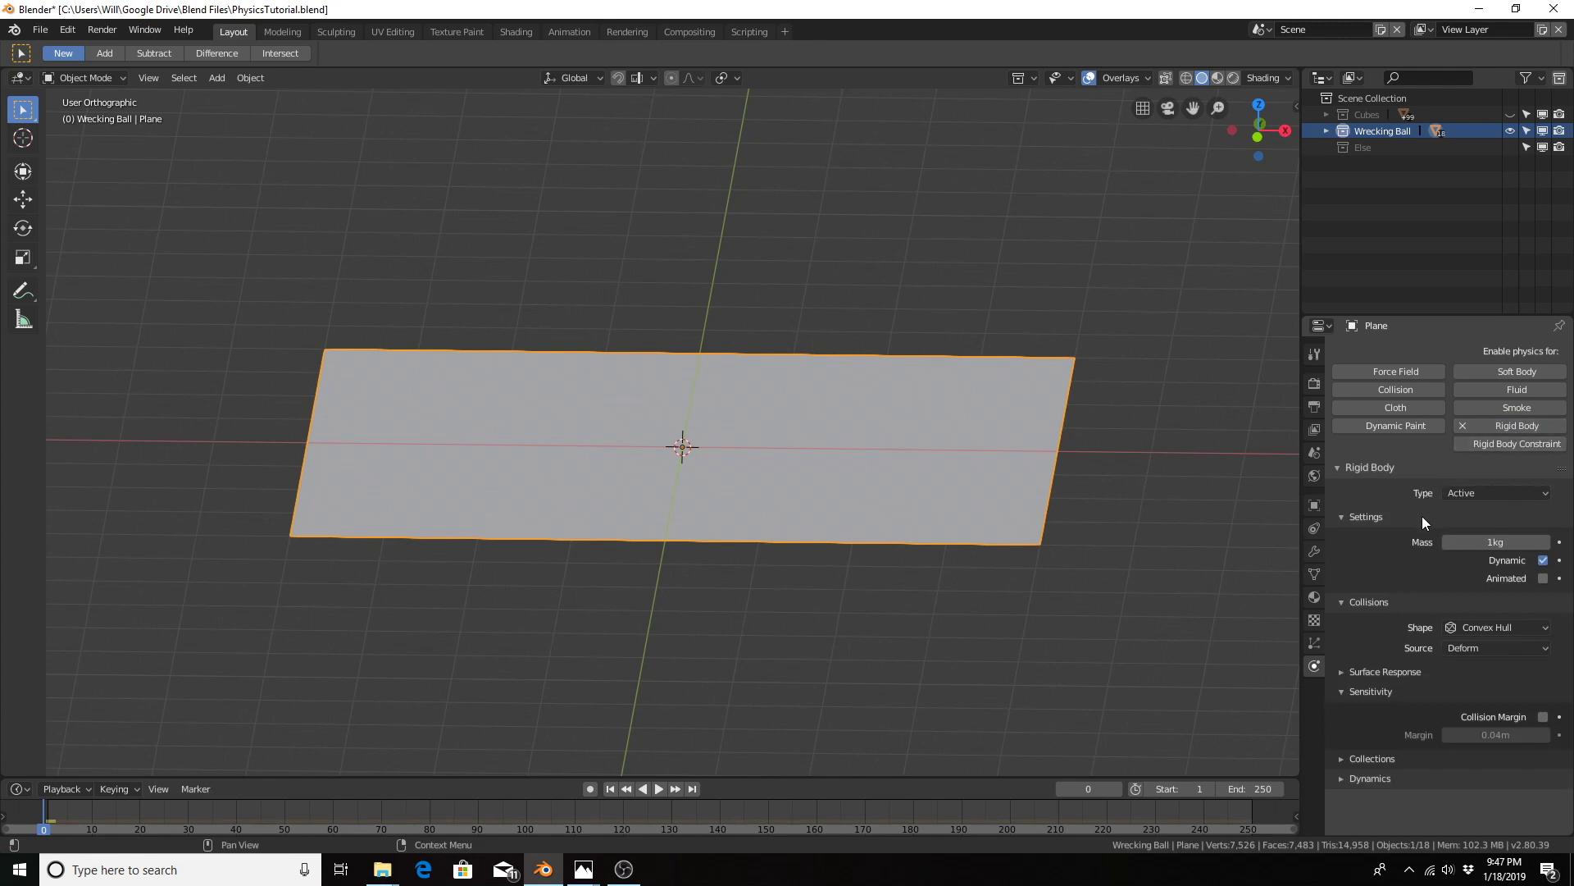
click(1494, 494)
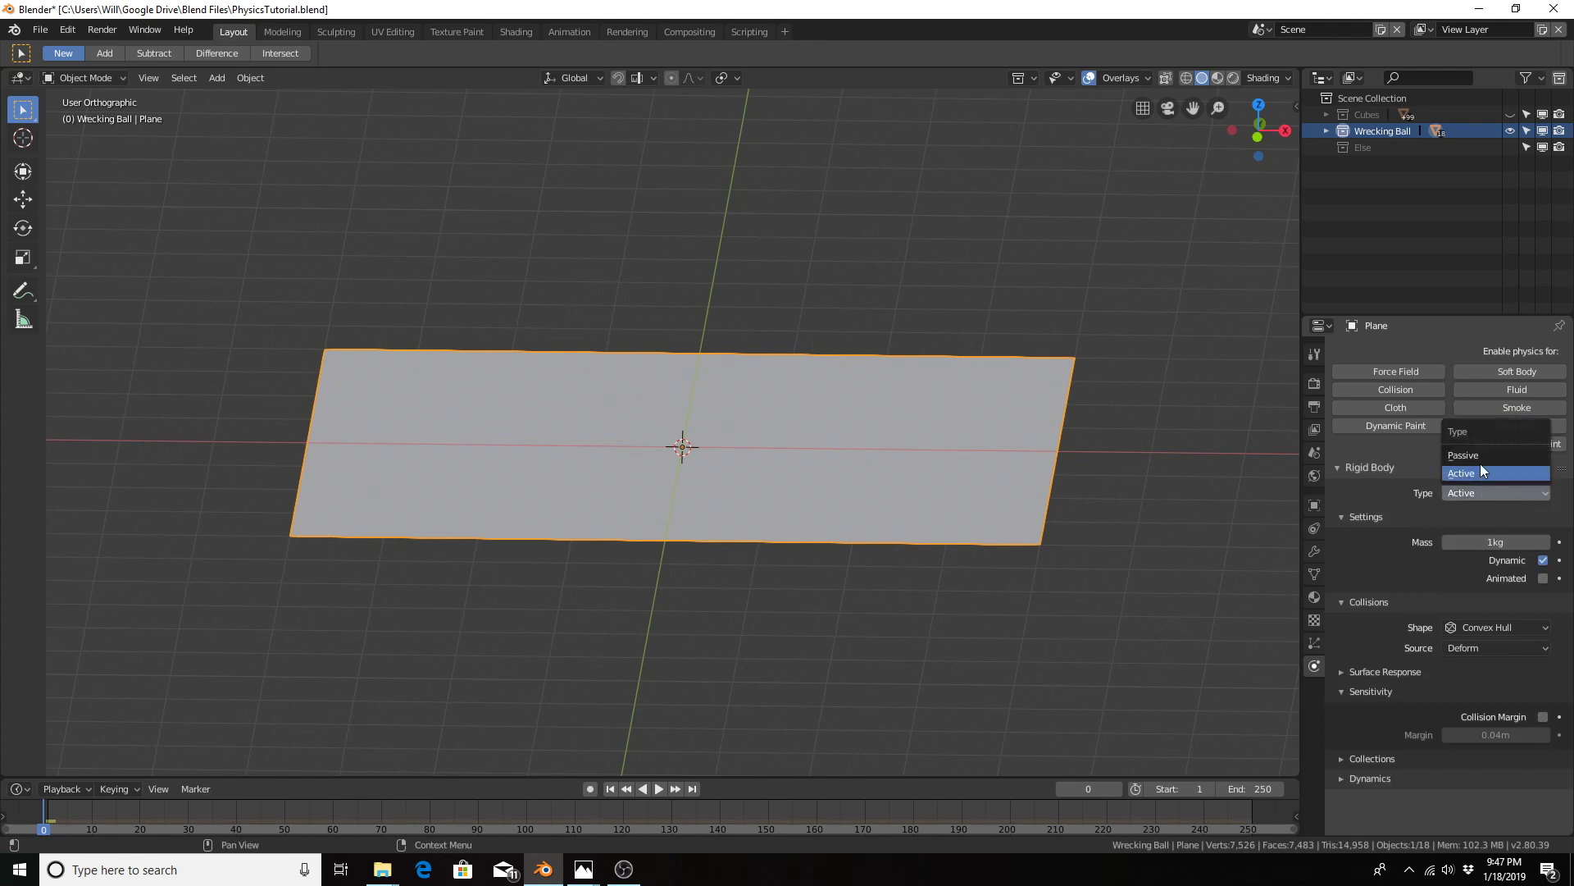
click(1479, 456)
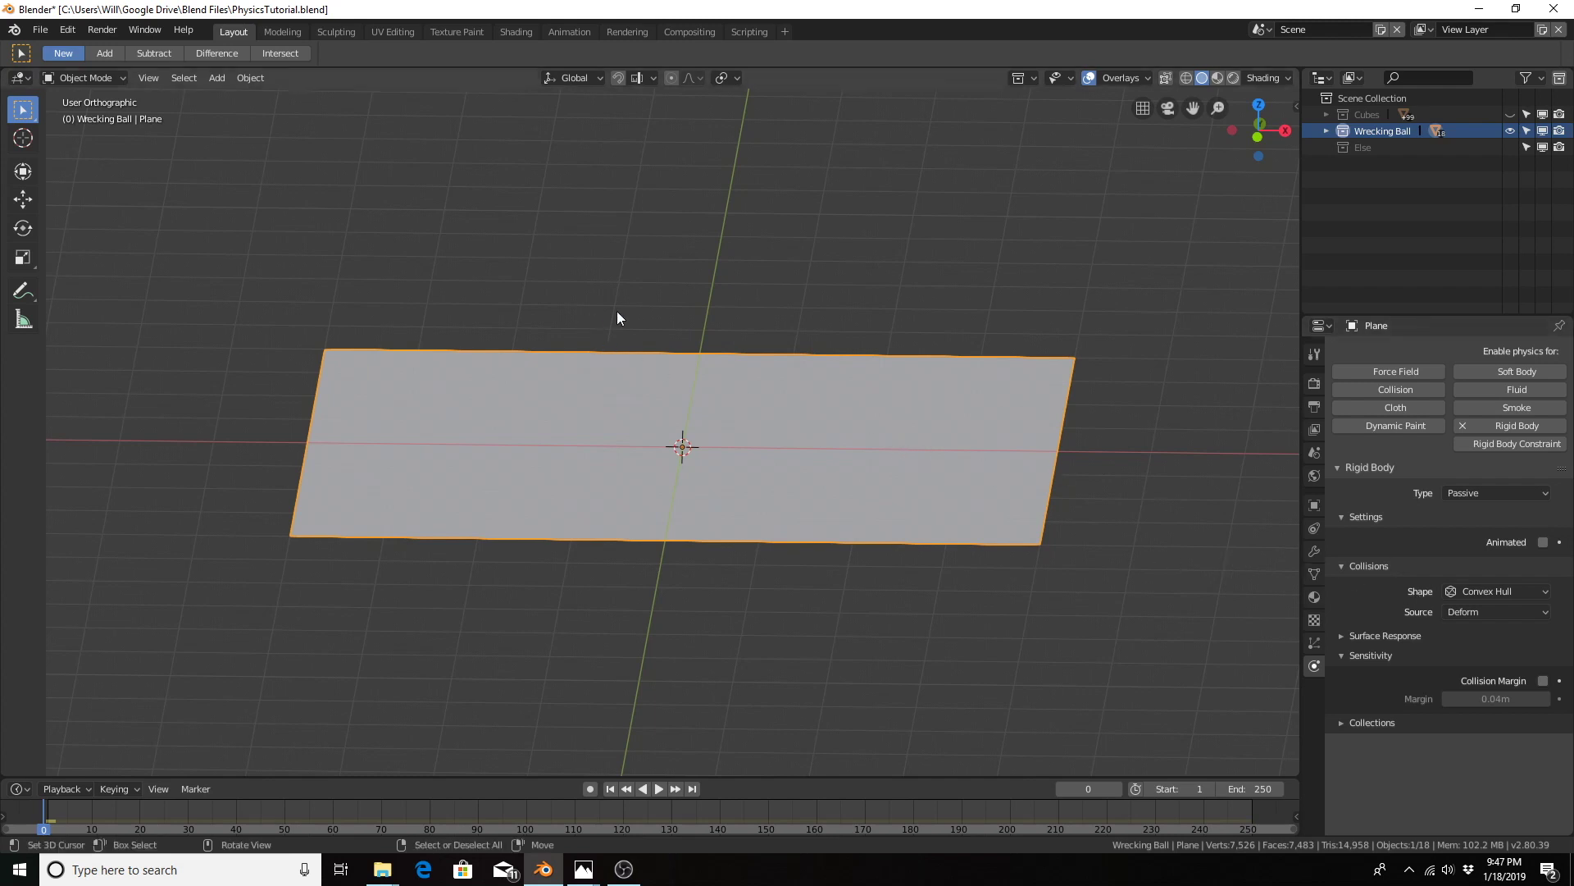
Step: Give the support cylinder at the end of the chain a rigid body of type Passive
shift+middle_drag(616, 318, 682, 643)
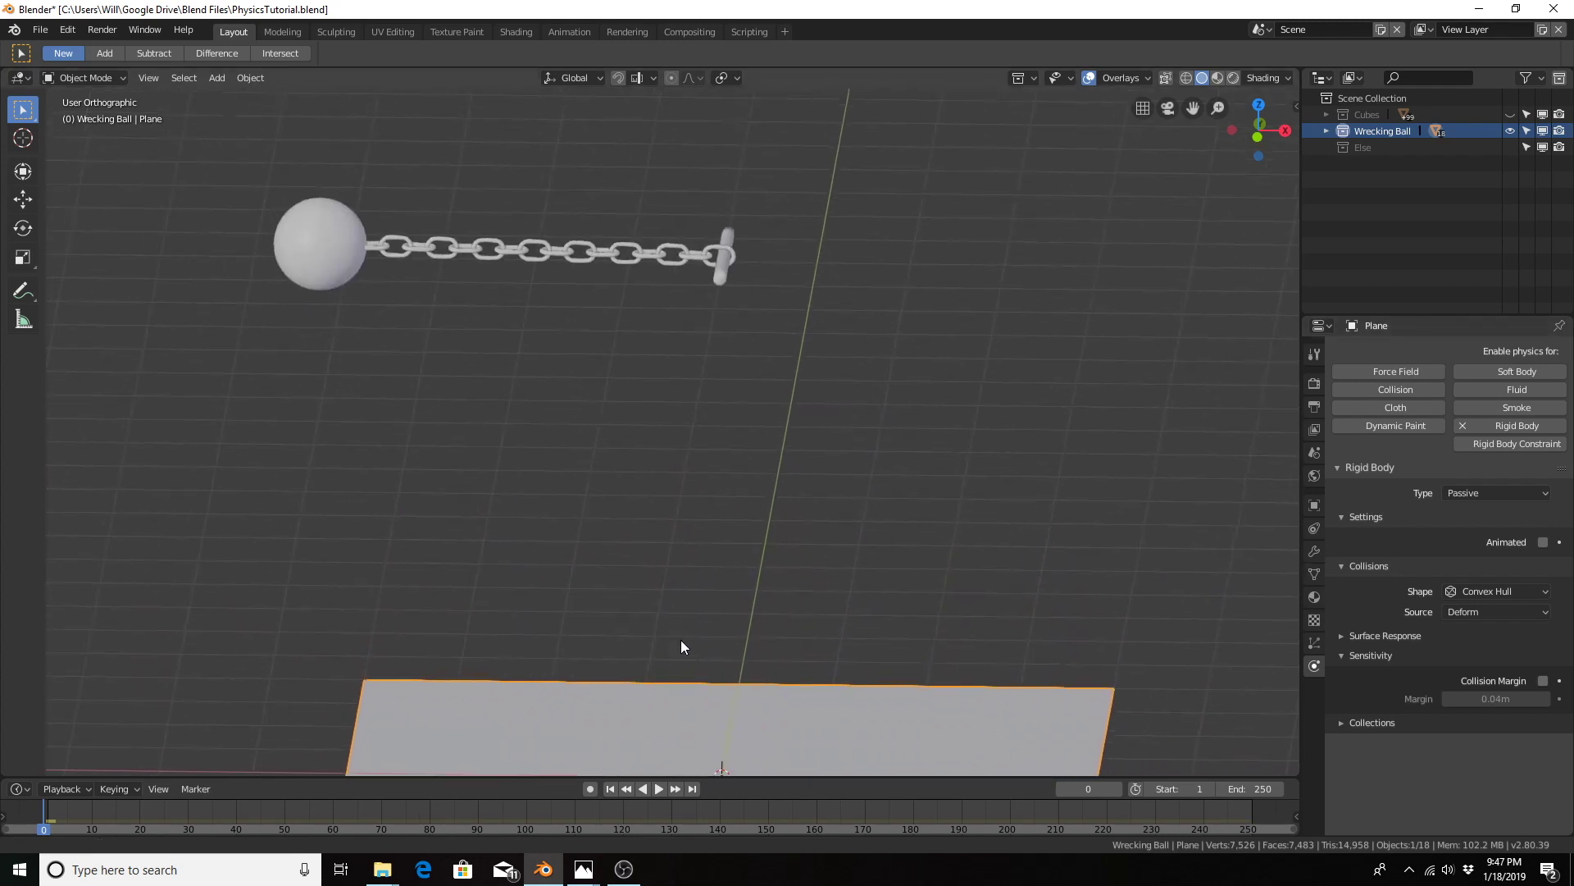
click(725, 271)
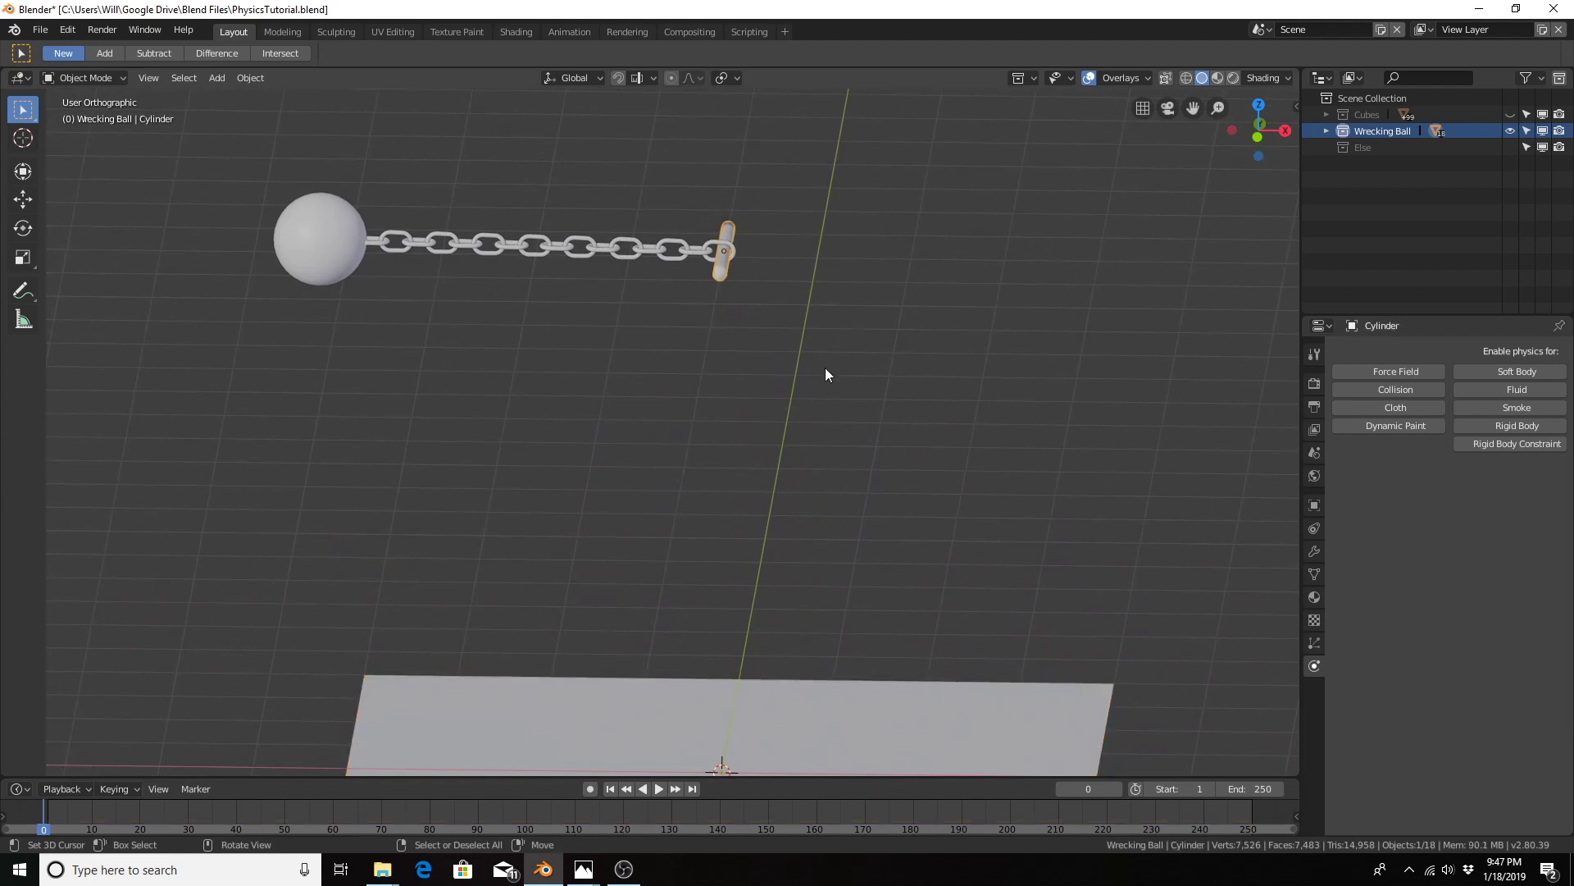
click(1503, 426)
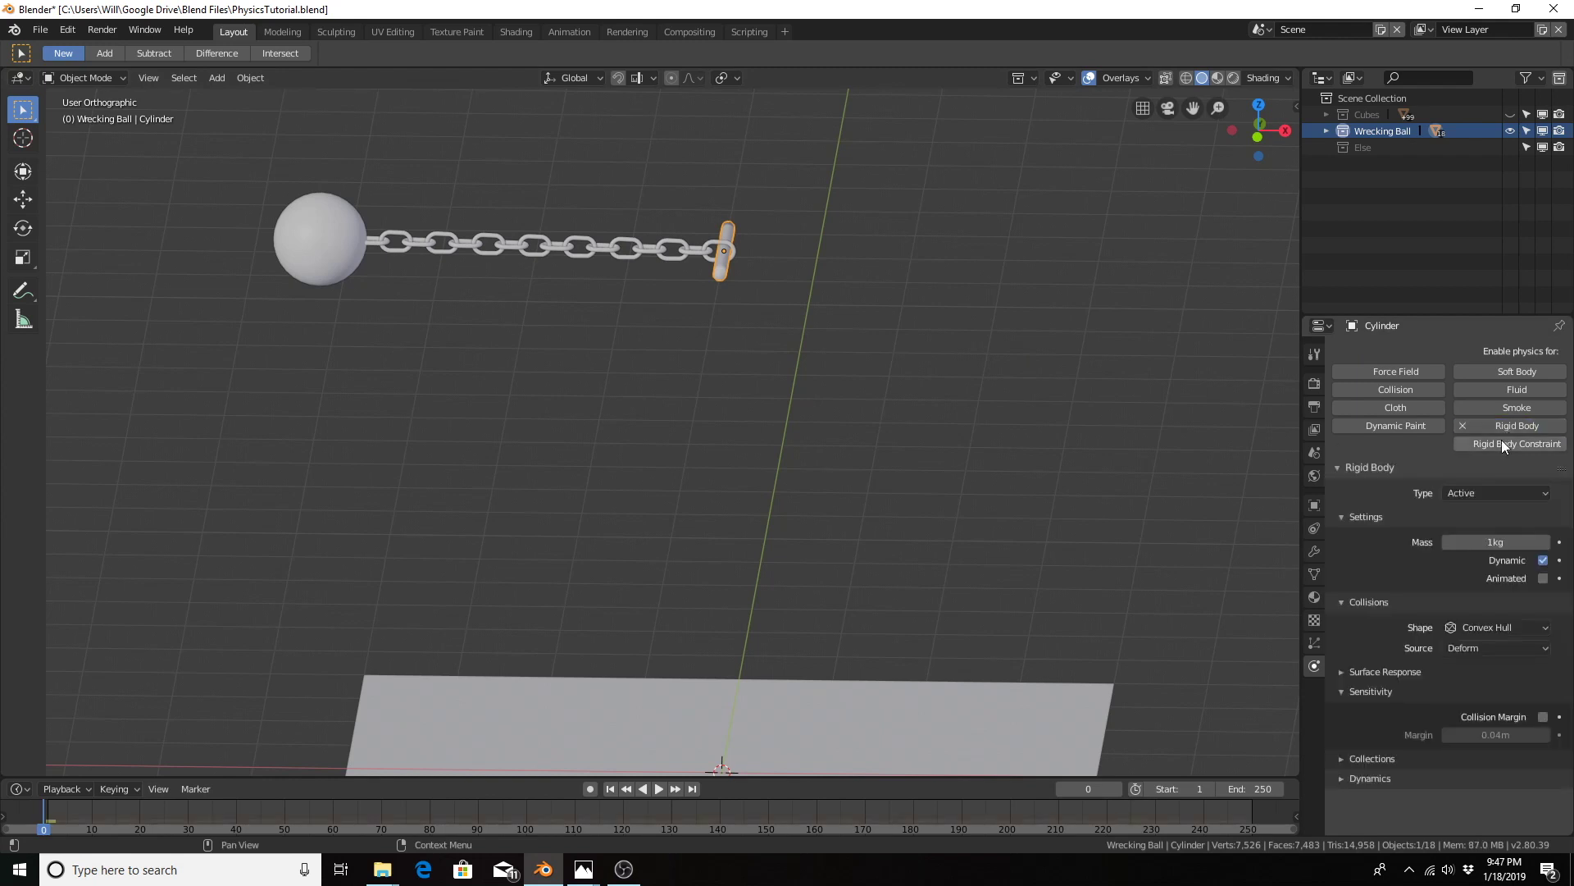
click(1507, 496)
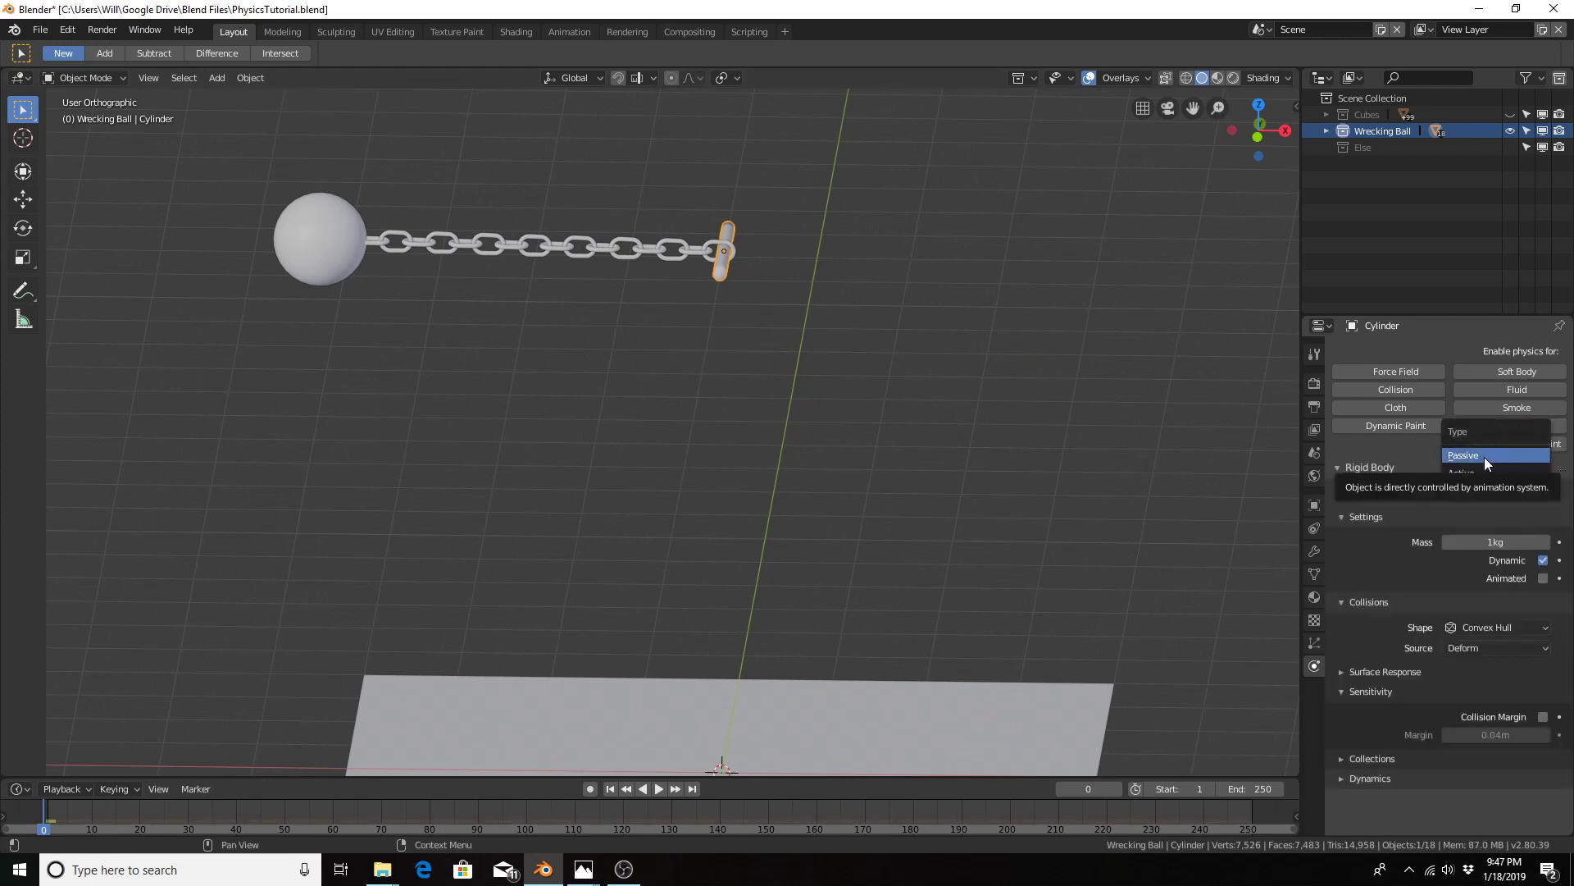
click(1484, 456)
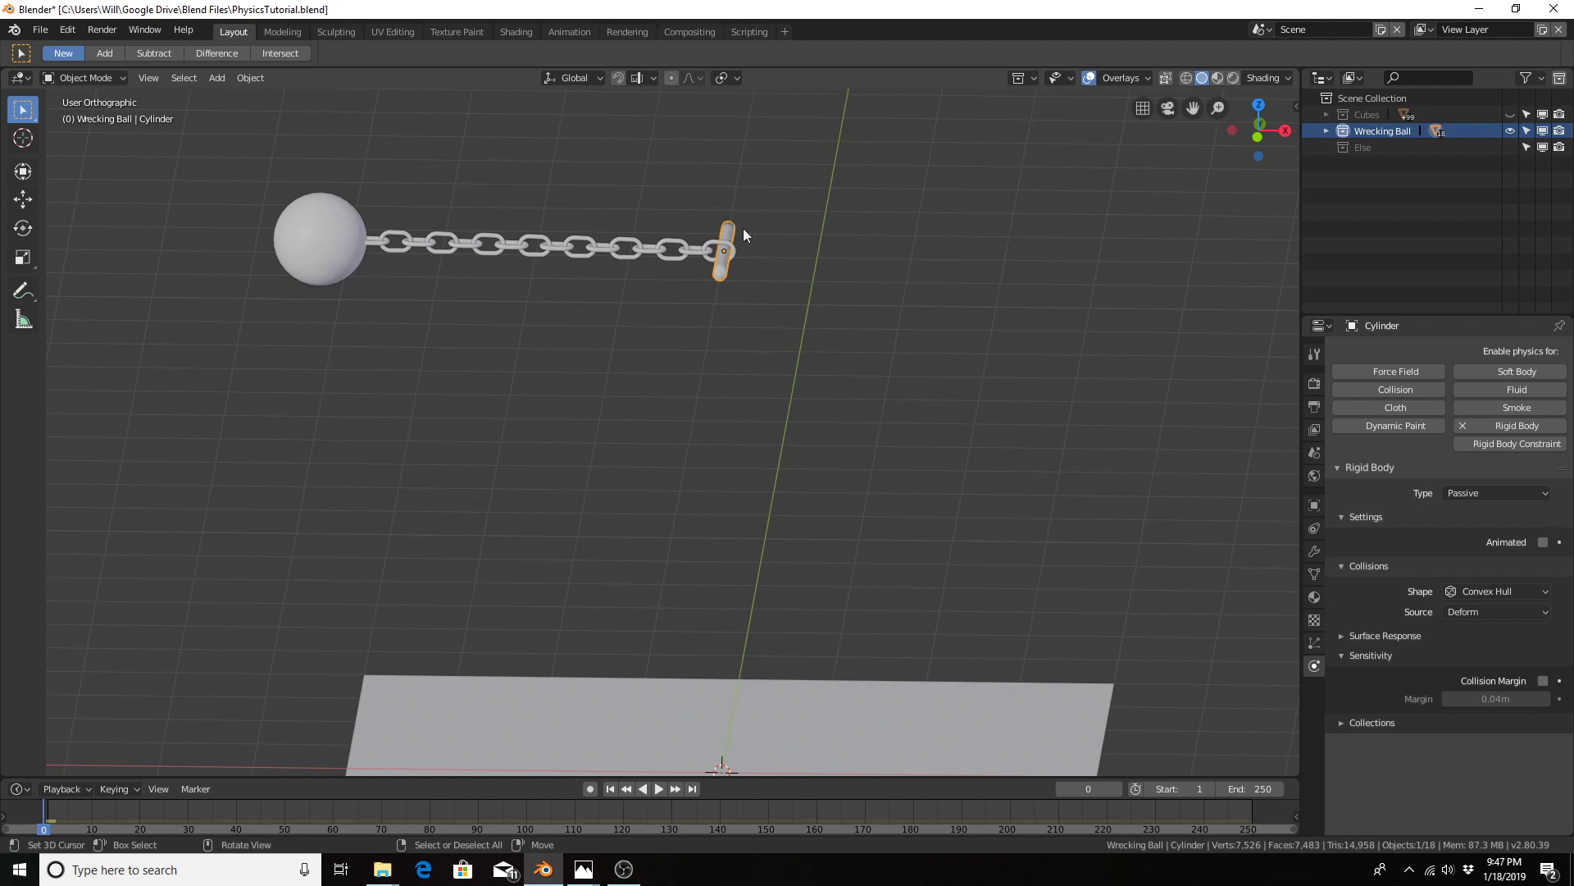
Step: Unhide the Cubes collection and check the cube stack's position against the ball and chain from above and from the front
scroll(887, 367, down, 3)
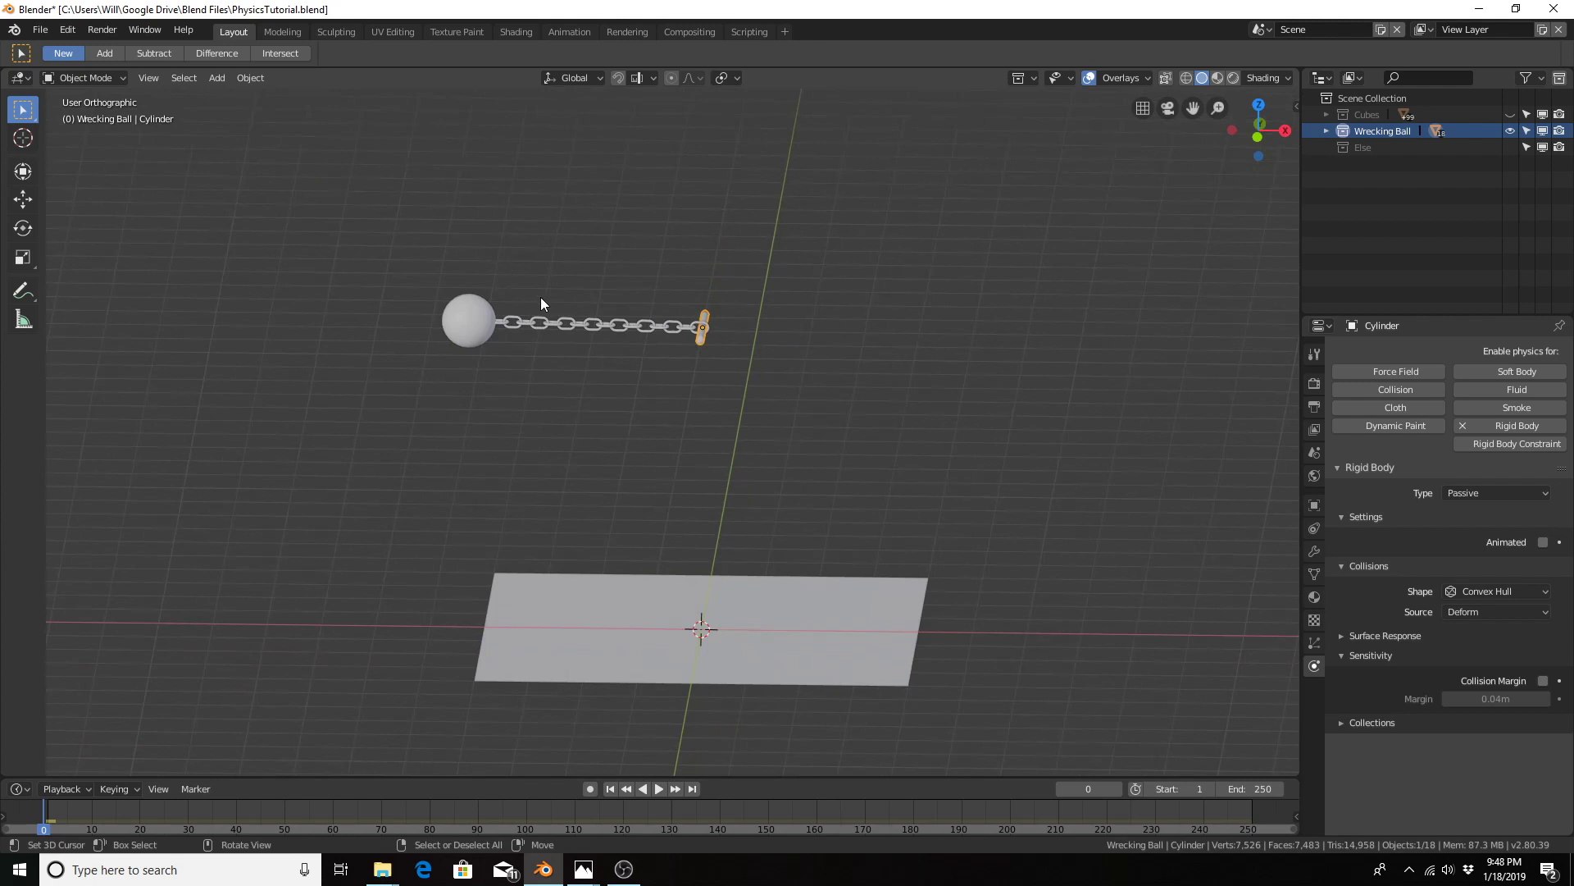
click(1508, 115)
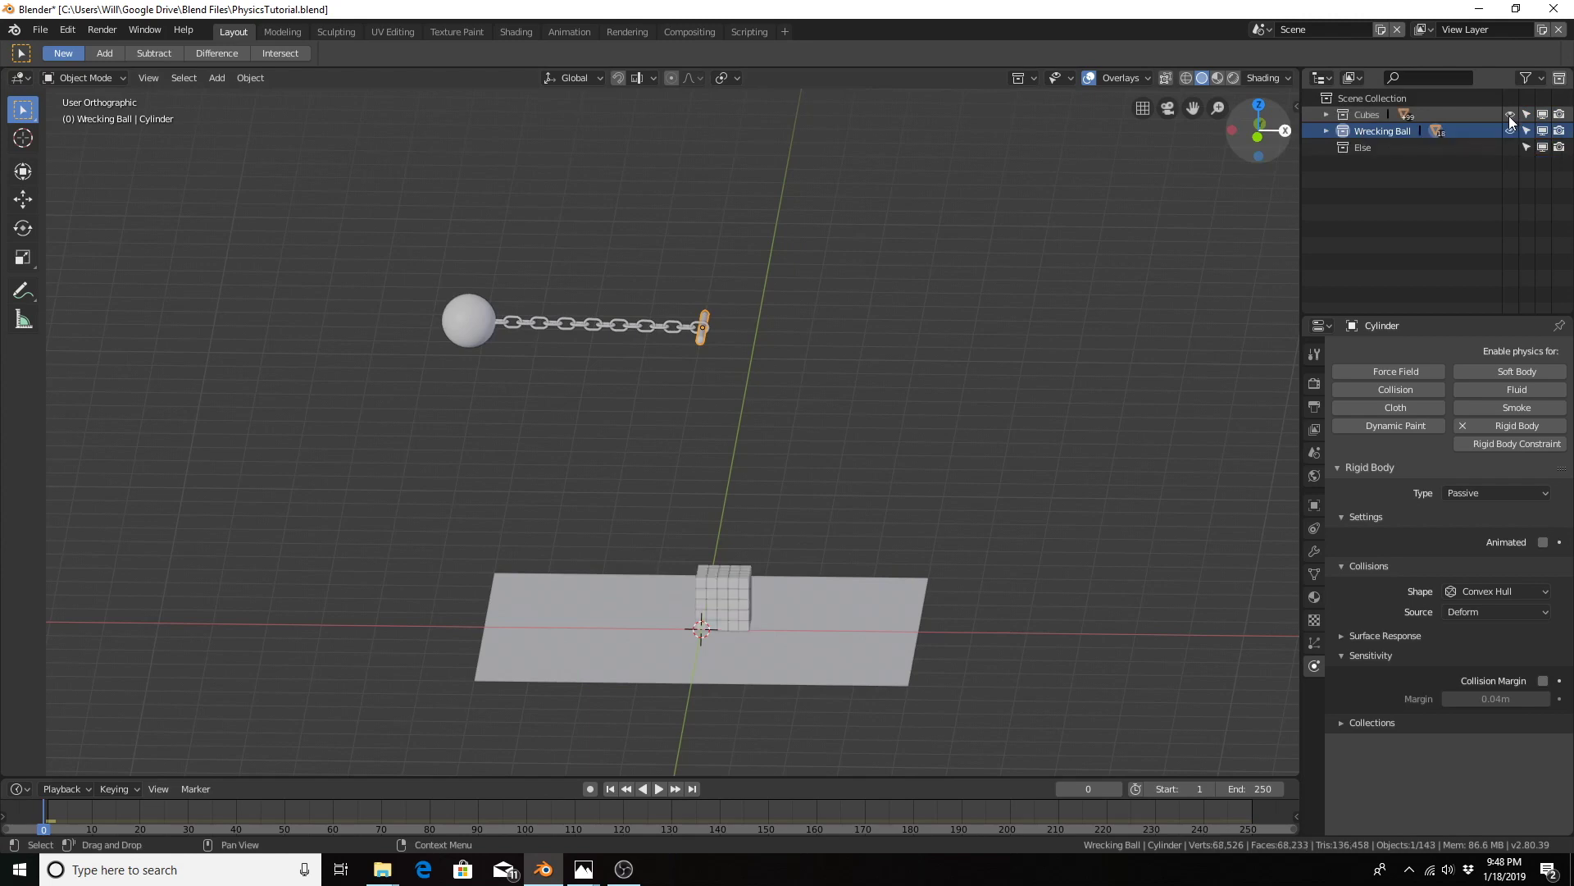
middle_drag(811, 371, 743, 348)
key(KP_7)
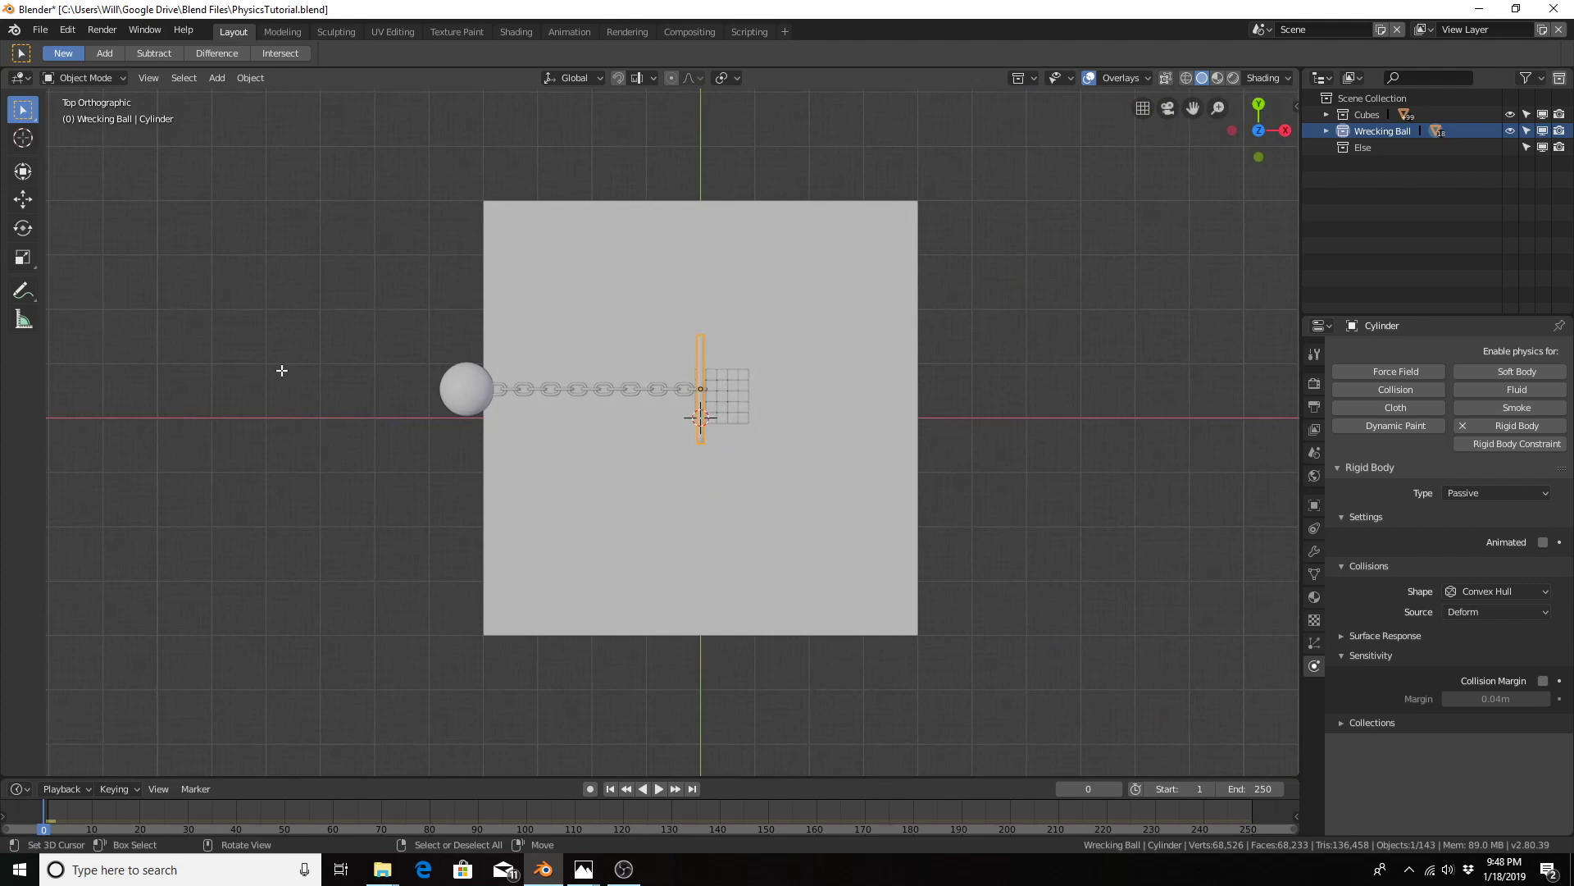
middle_drag(483, 457, 489, 471)
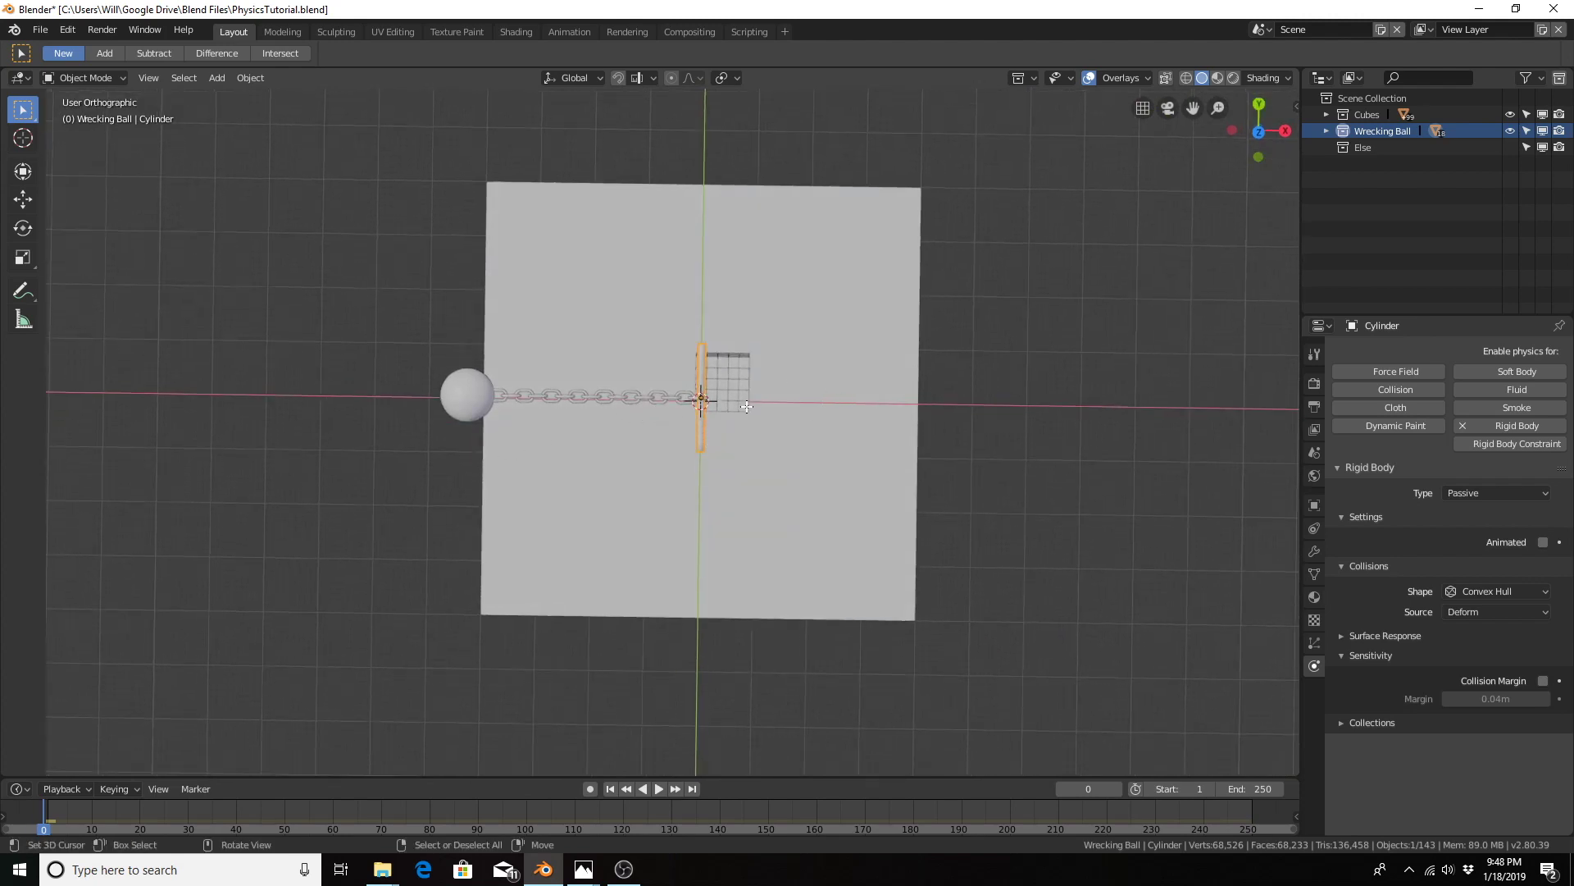
middle_drag(747, 407, 726, 543)
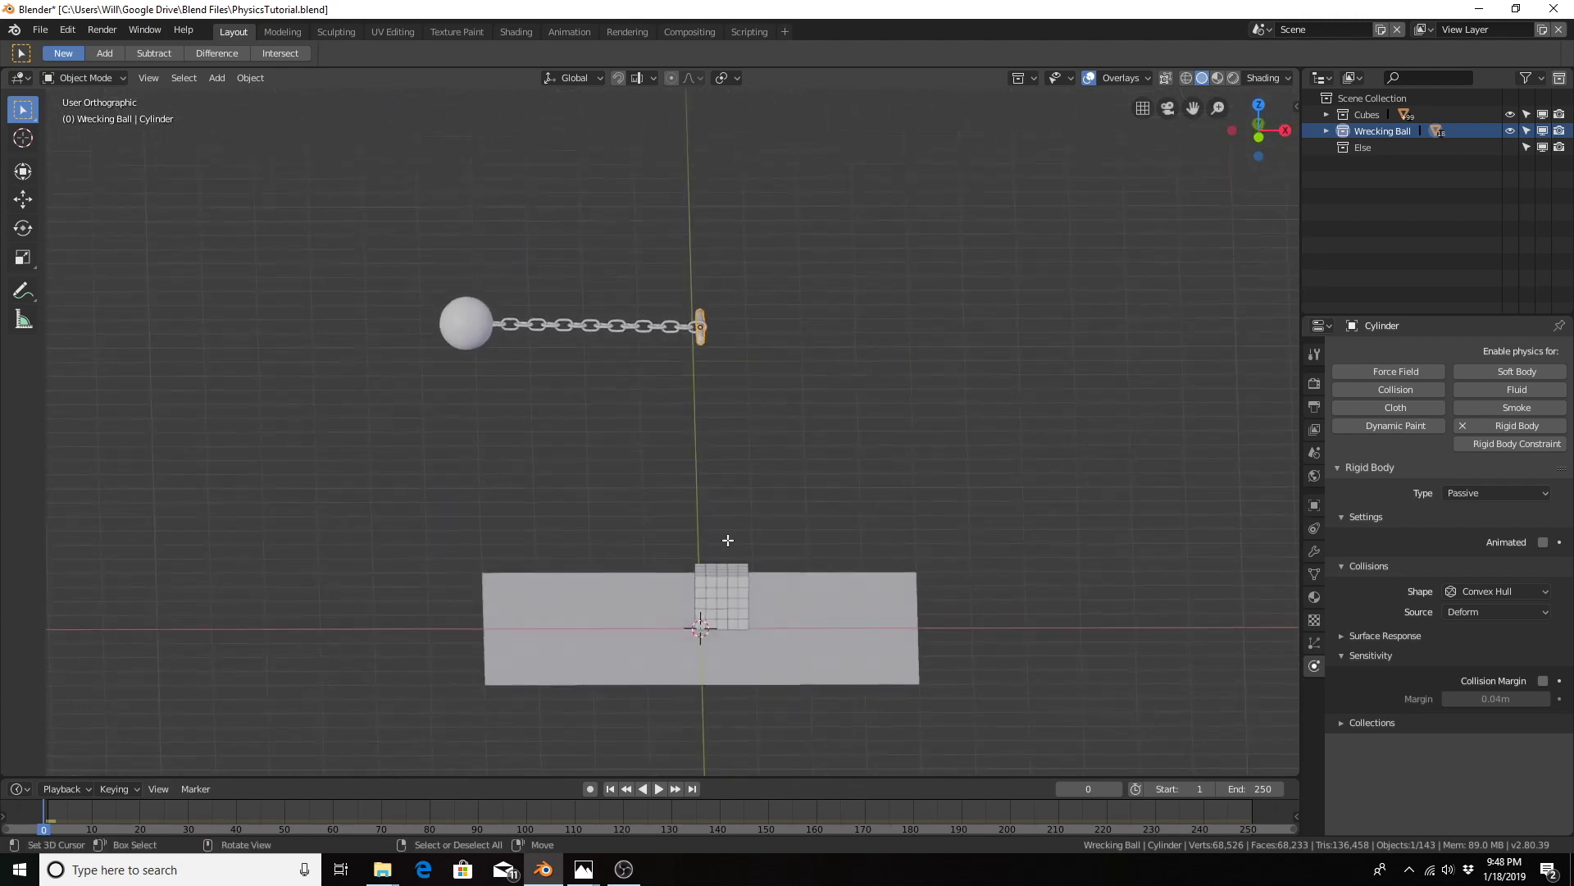
Step: Preview the scene's materials in the Shading workspace, return to the Layout workspace and save the file
click(518, 31)
middle_drag(784, 275, 876, 329)
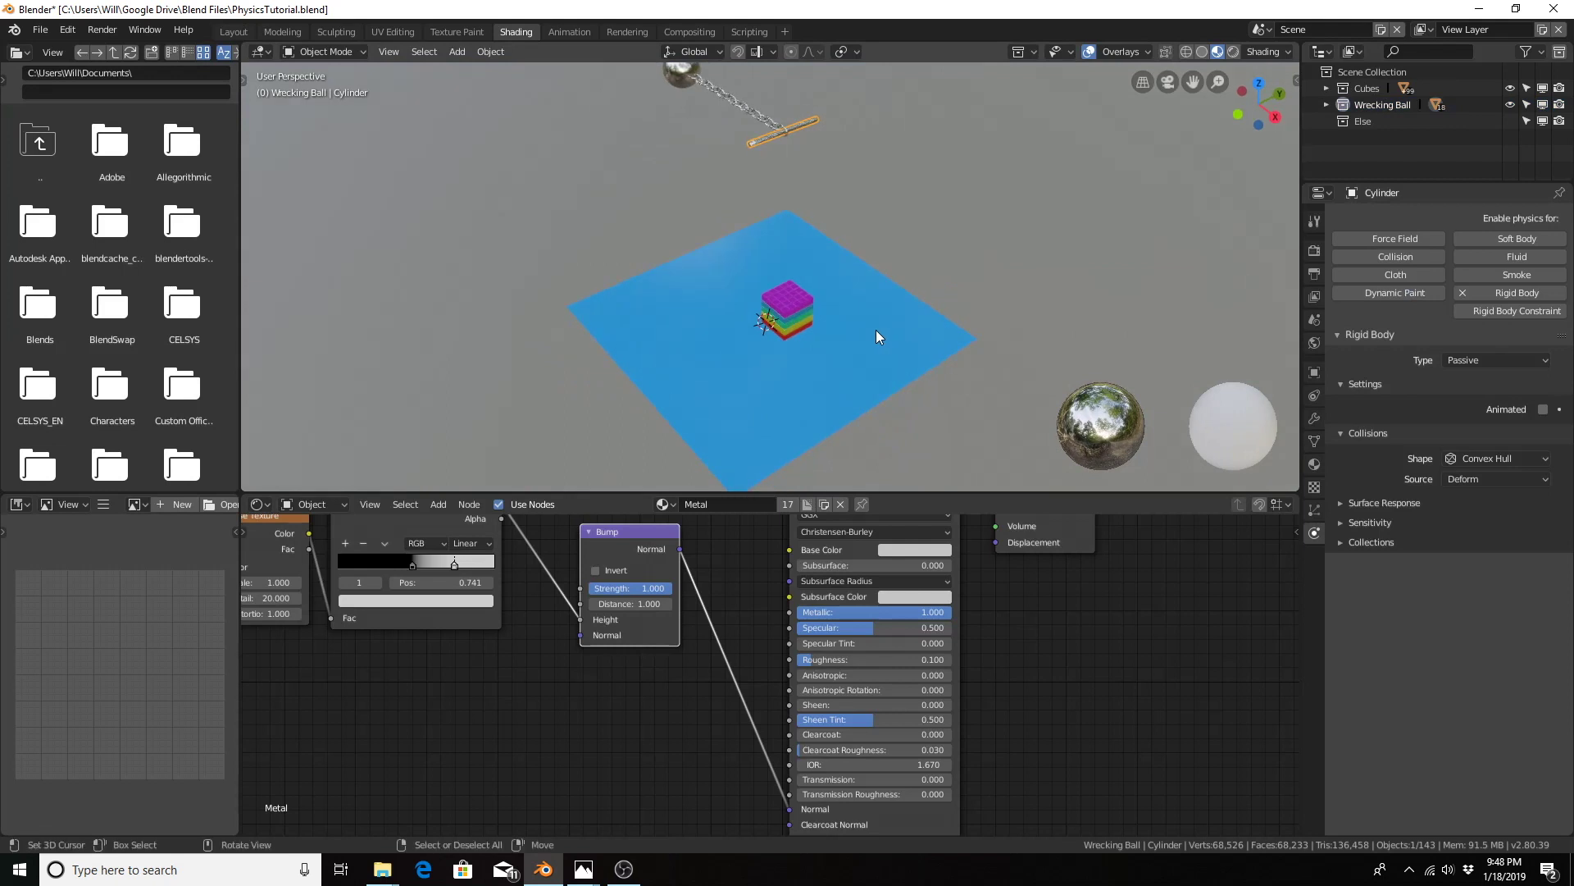
click(236, 31)
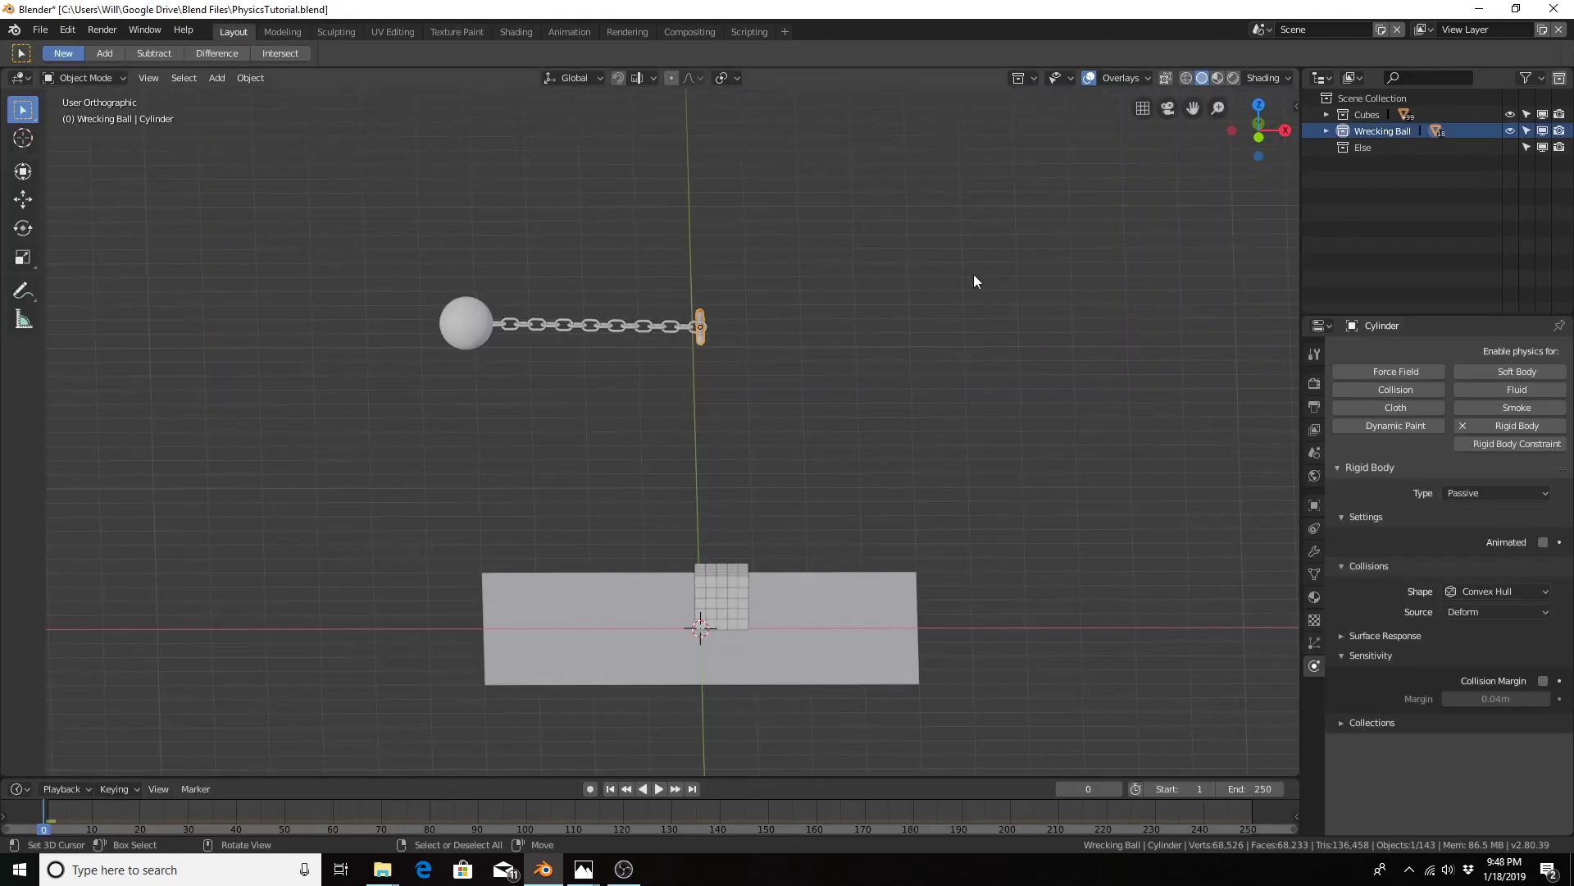
key(ctrl+z)
key(ctrl+s)
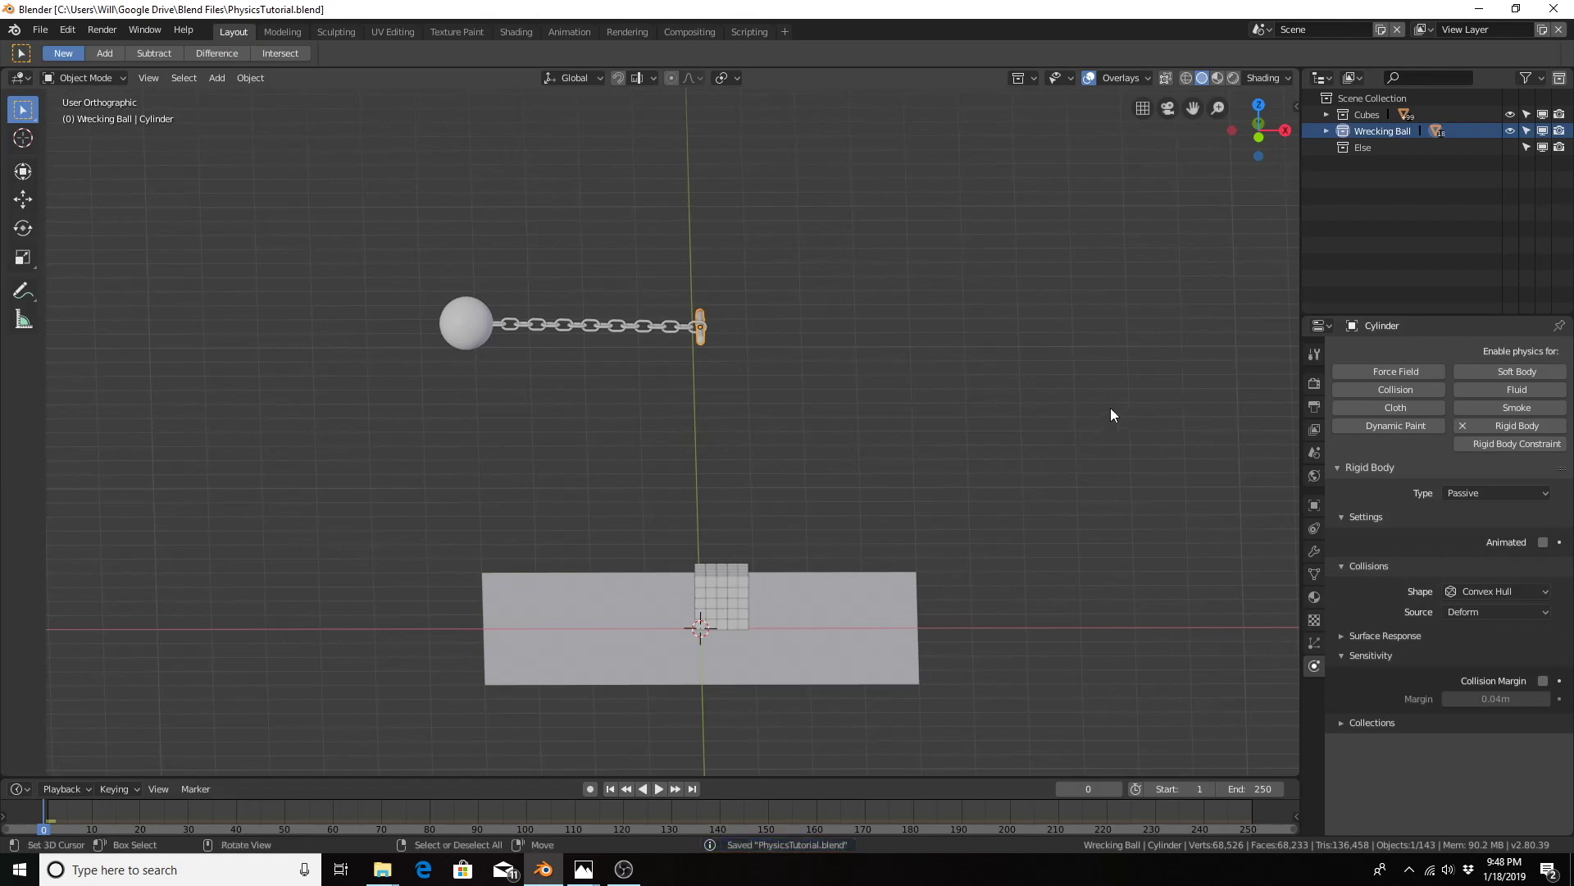
Step: Open the scene's Rigid Body World cache settings and bake all dynamics
click(1316, 453)
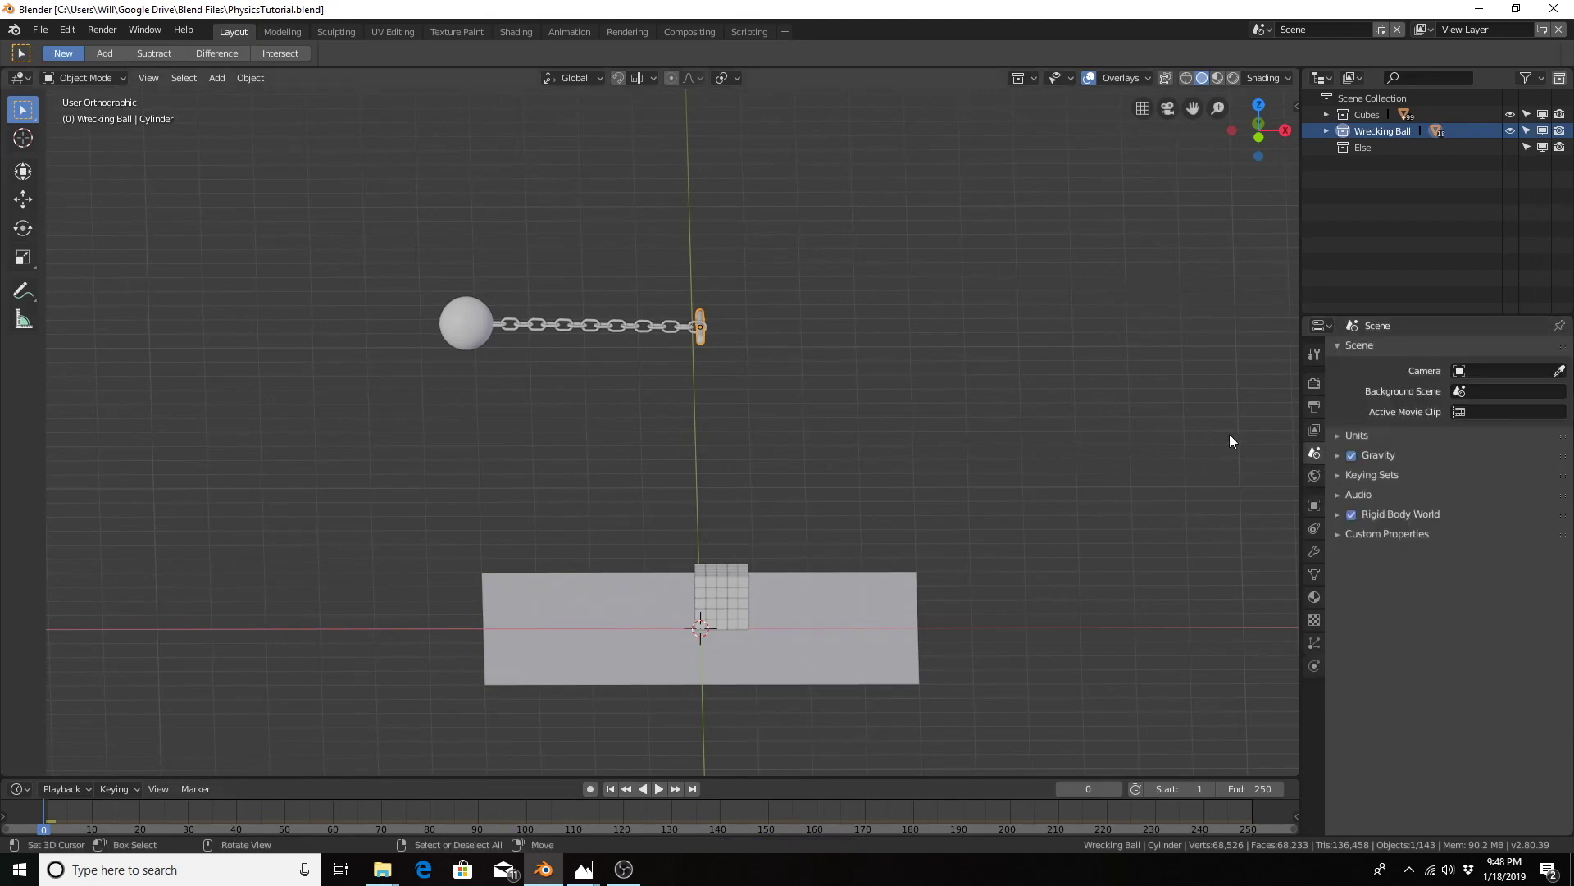
click(1338, 515)
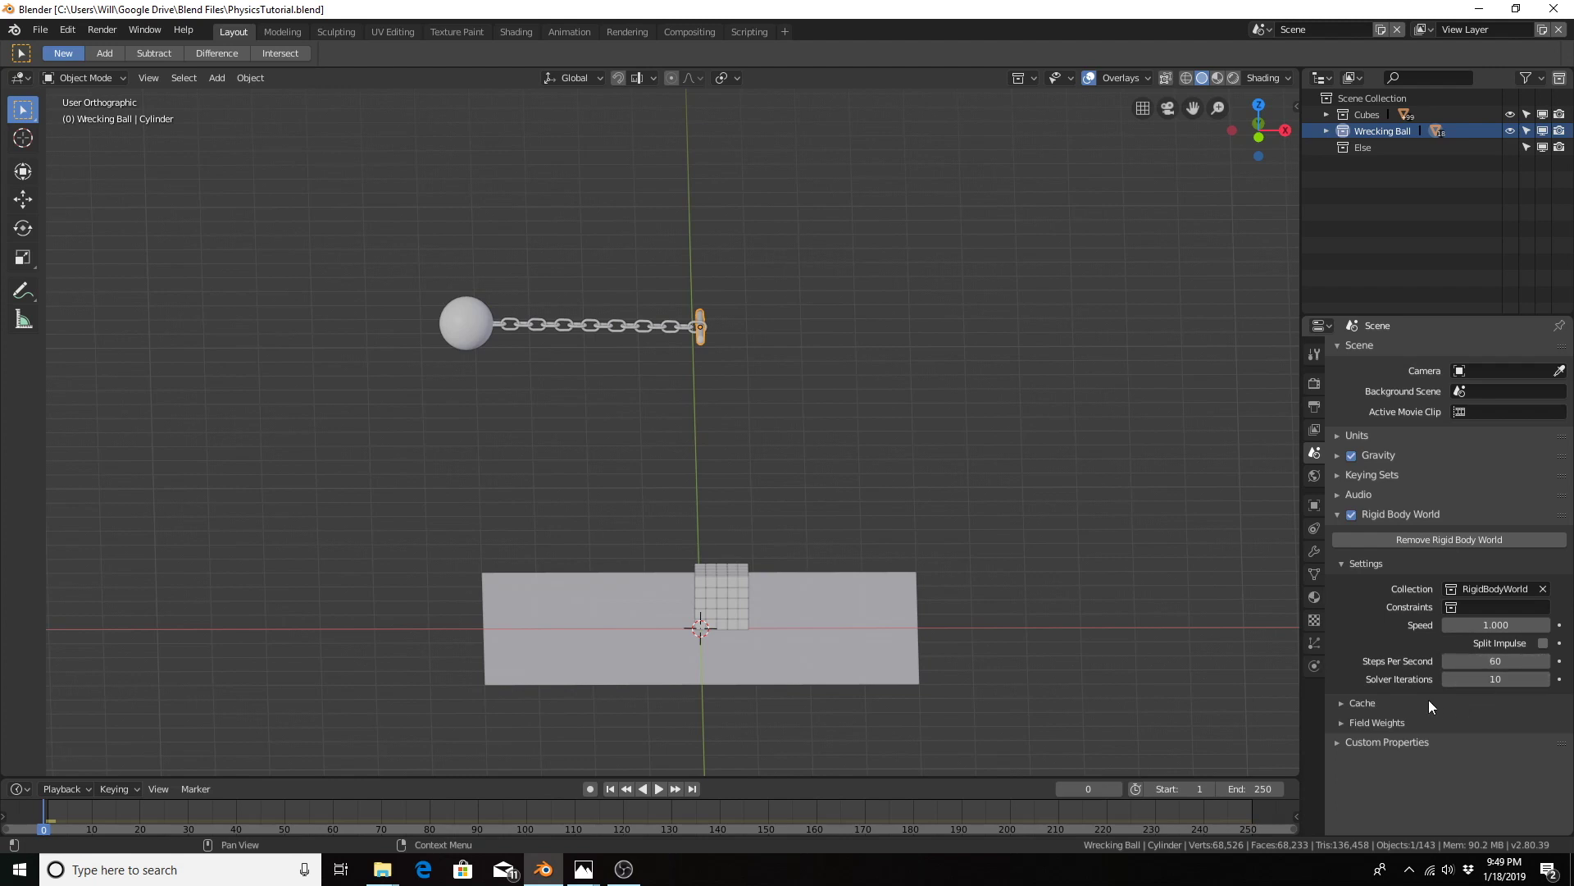
click(1341, 703)
scroll(1394, 679, down, 2)
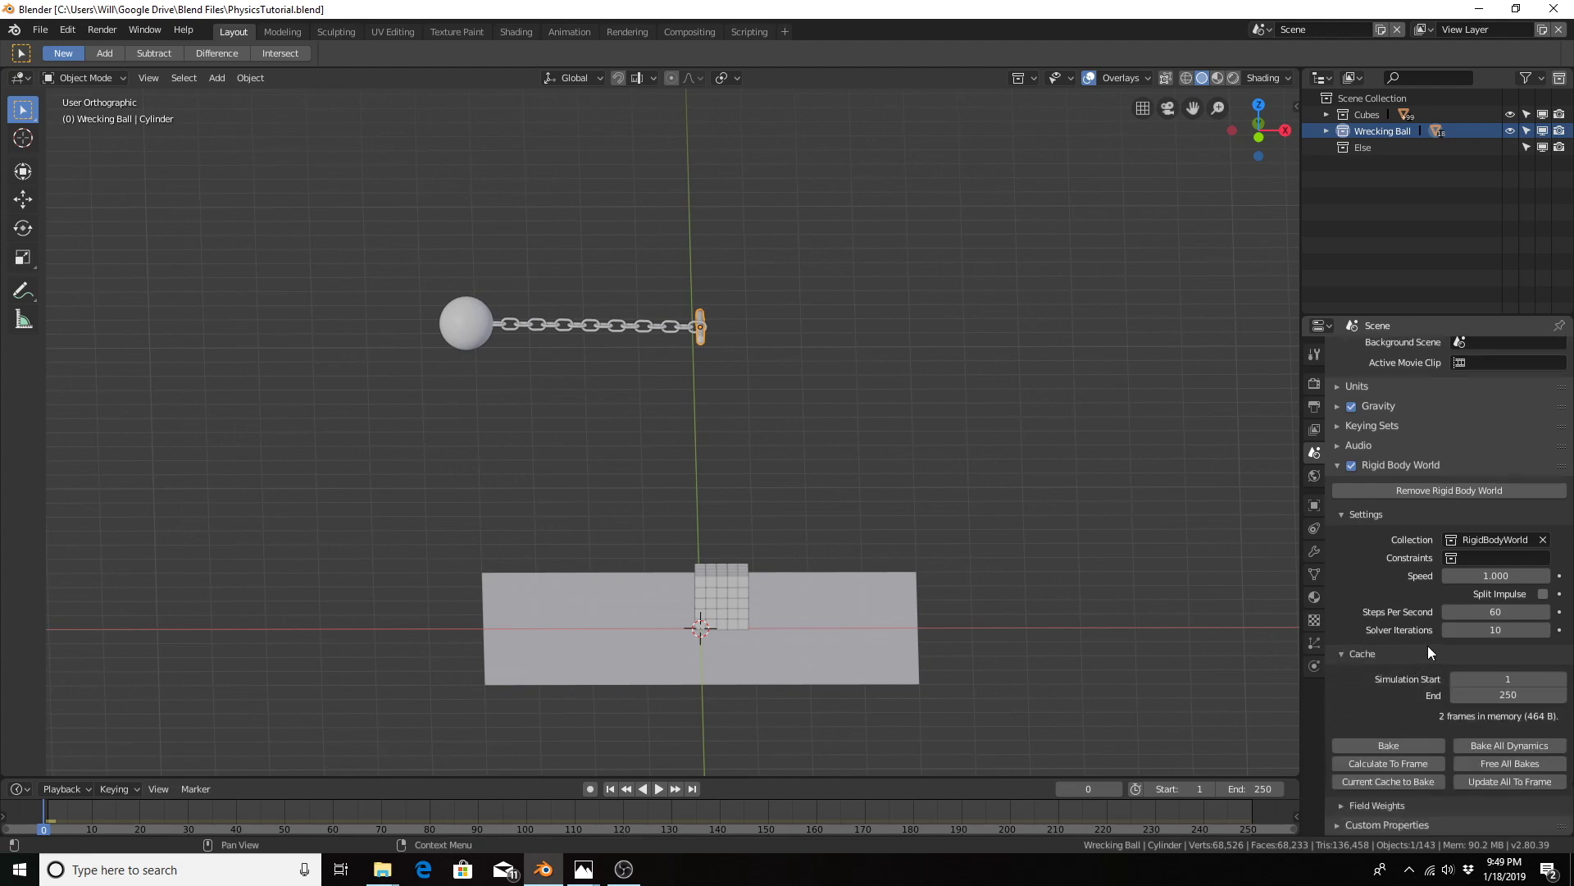
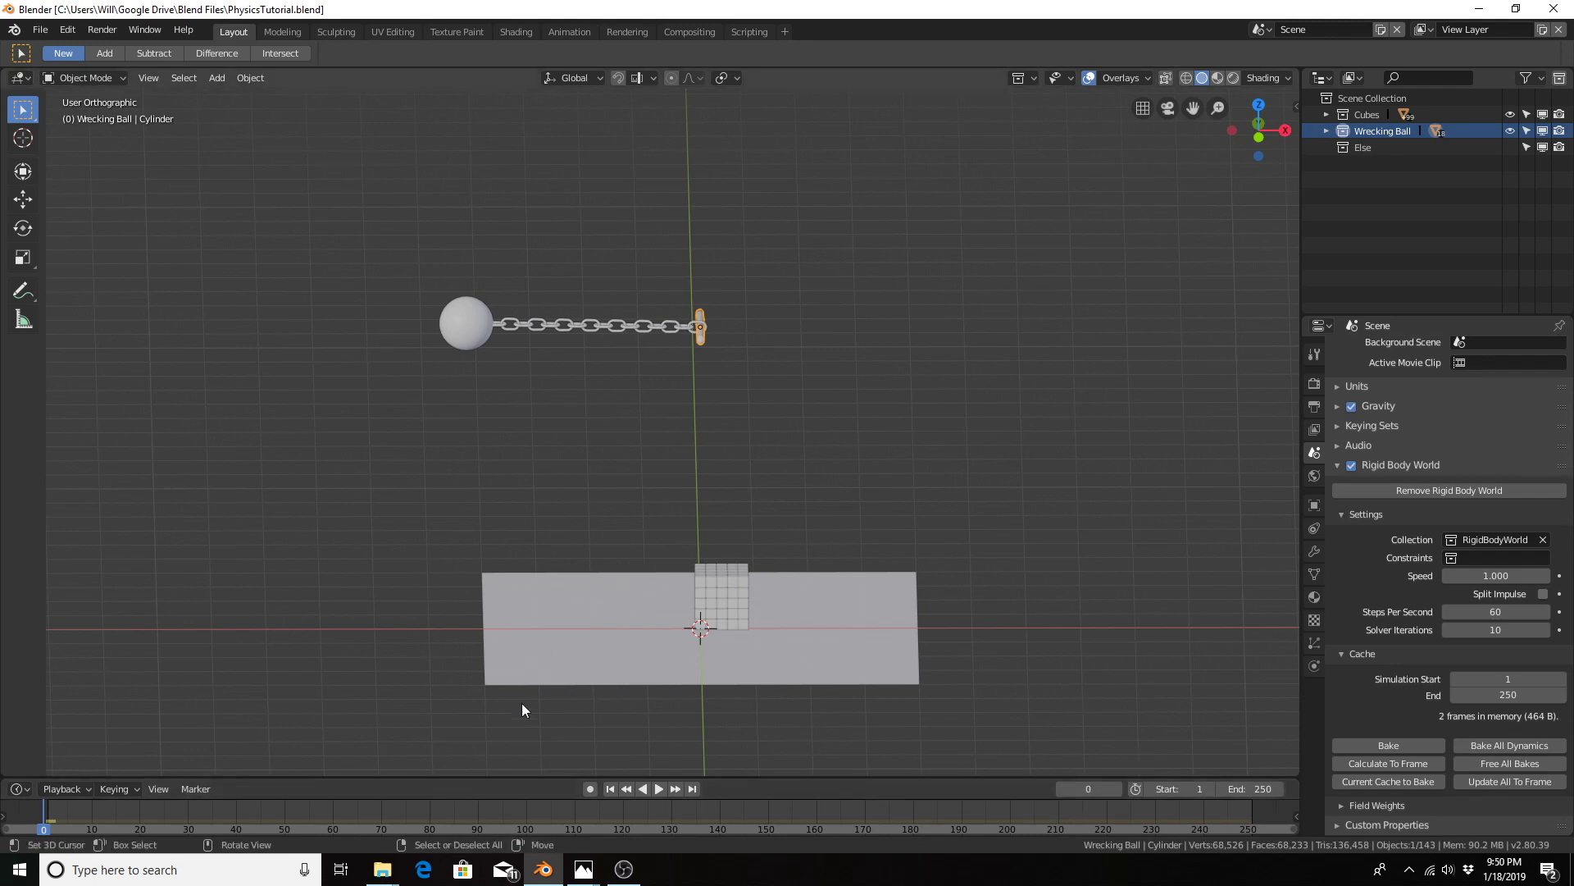
click(1479, 748)
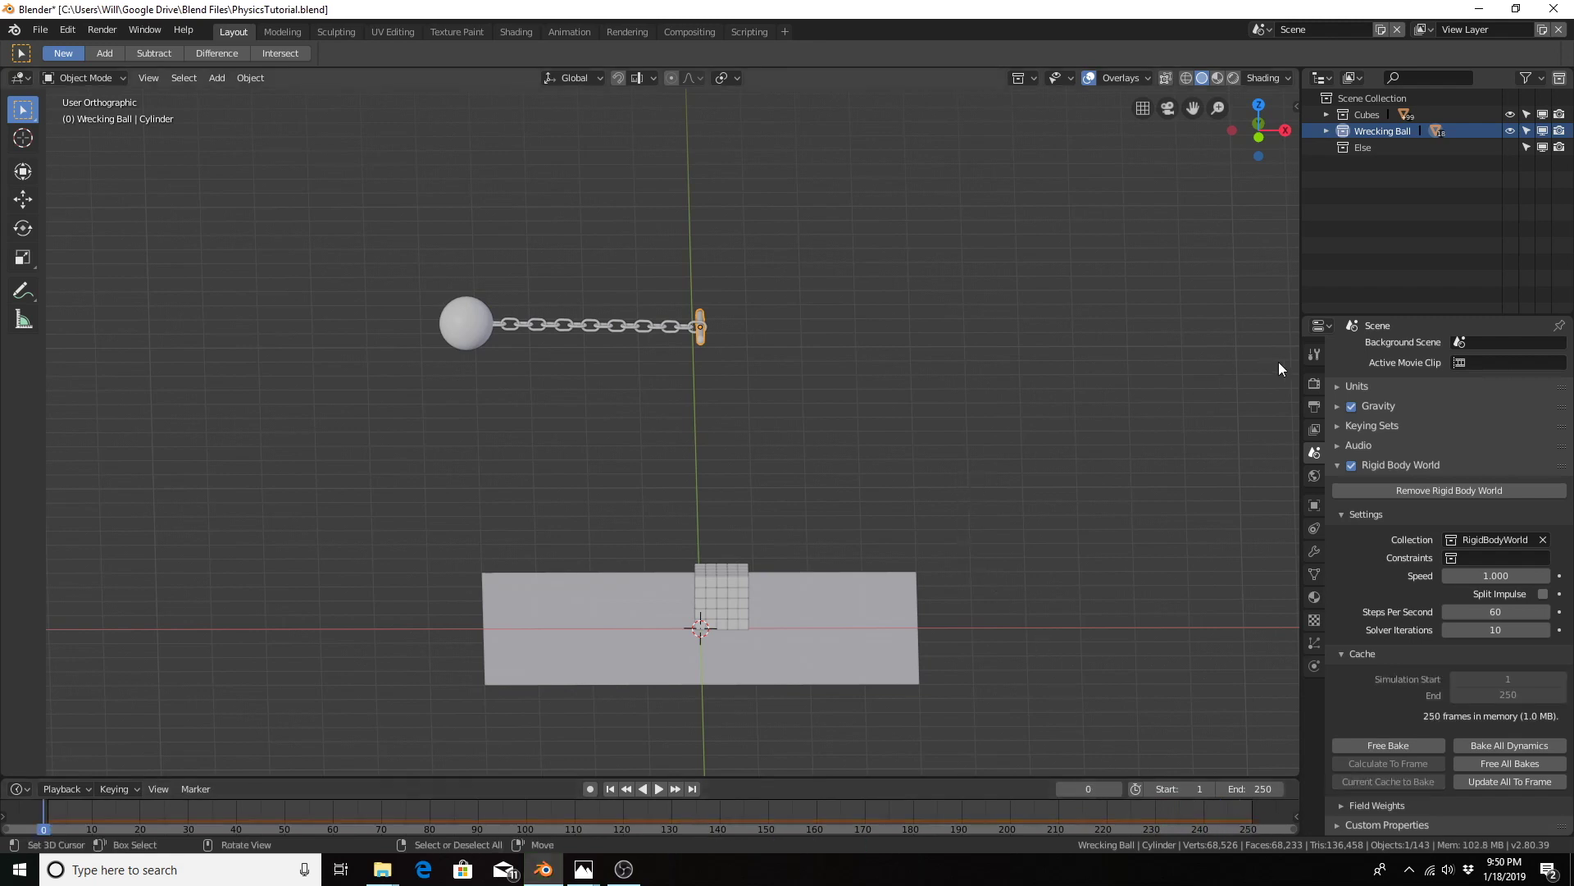
Step: Step through the baked simulation at frames 28, 40, 61 and 68 to examine how the ball and chain fall
click(1314, 384)
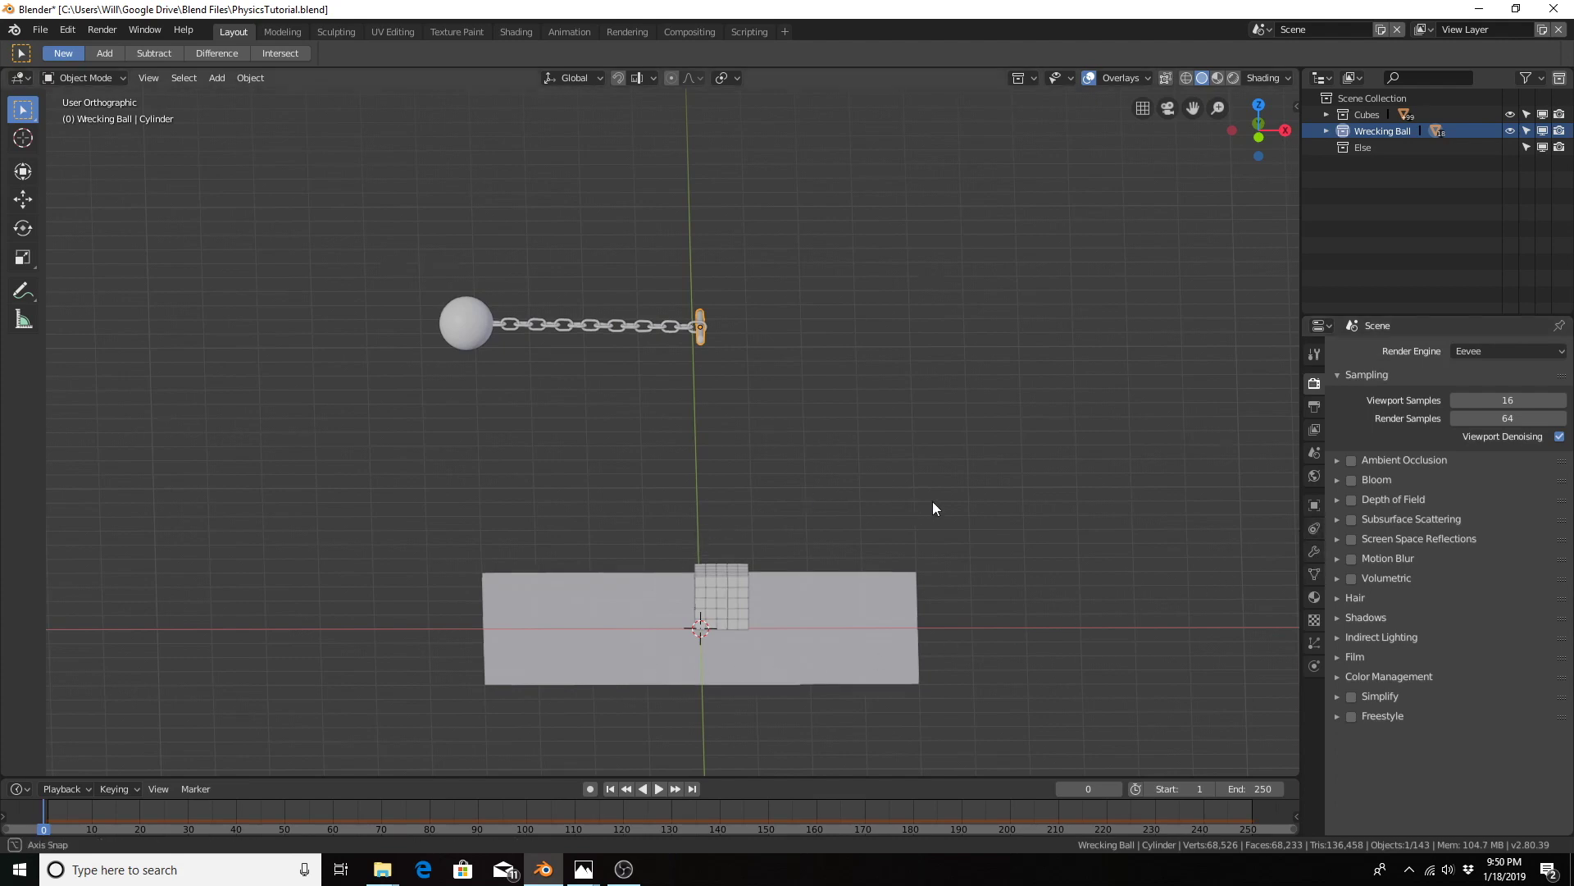
middle_drag(935, 509, 847, 533)
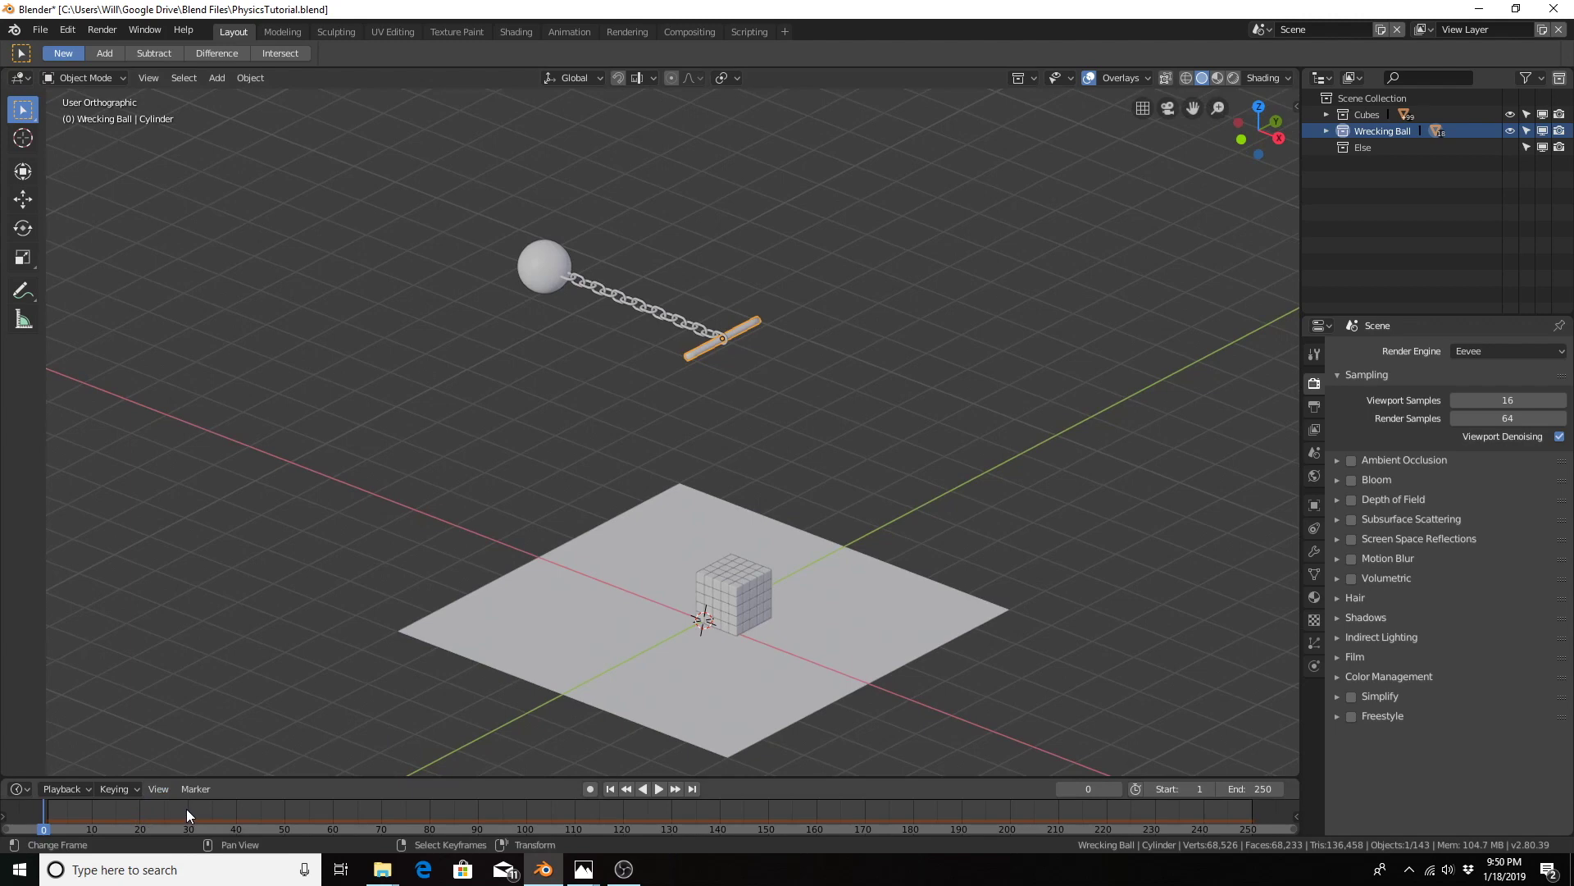
middle_drag(283, 623, 218, 823)
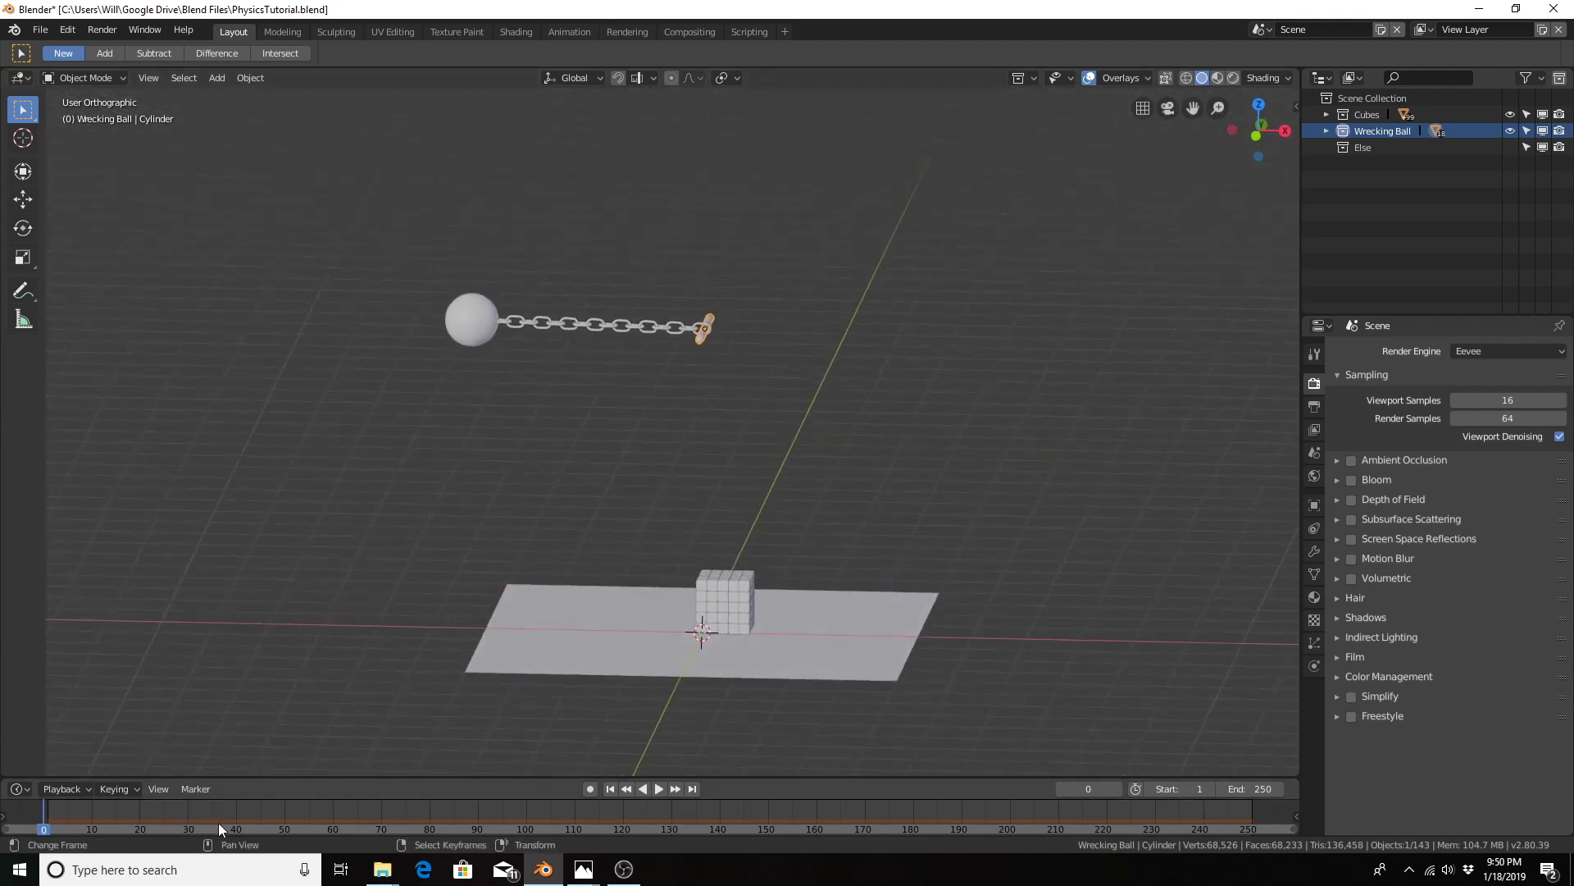
click(178, 807)
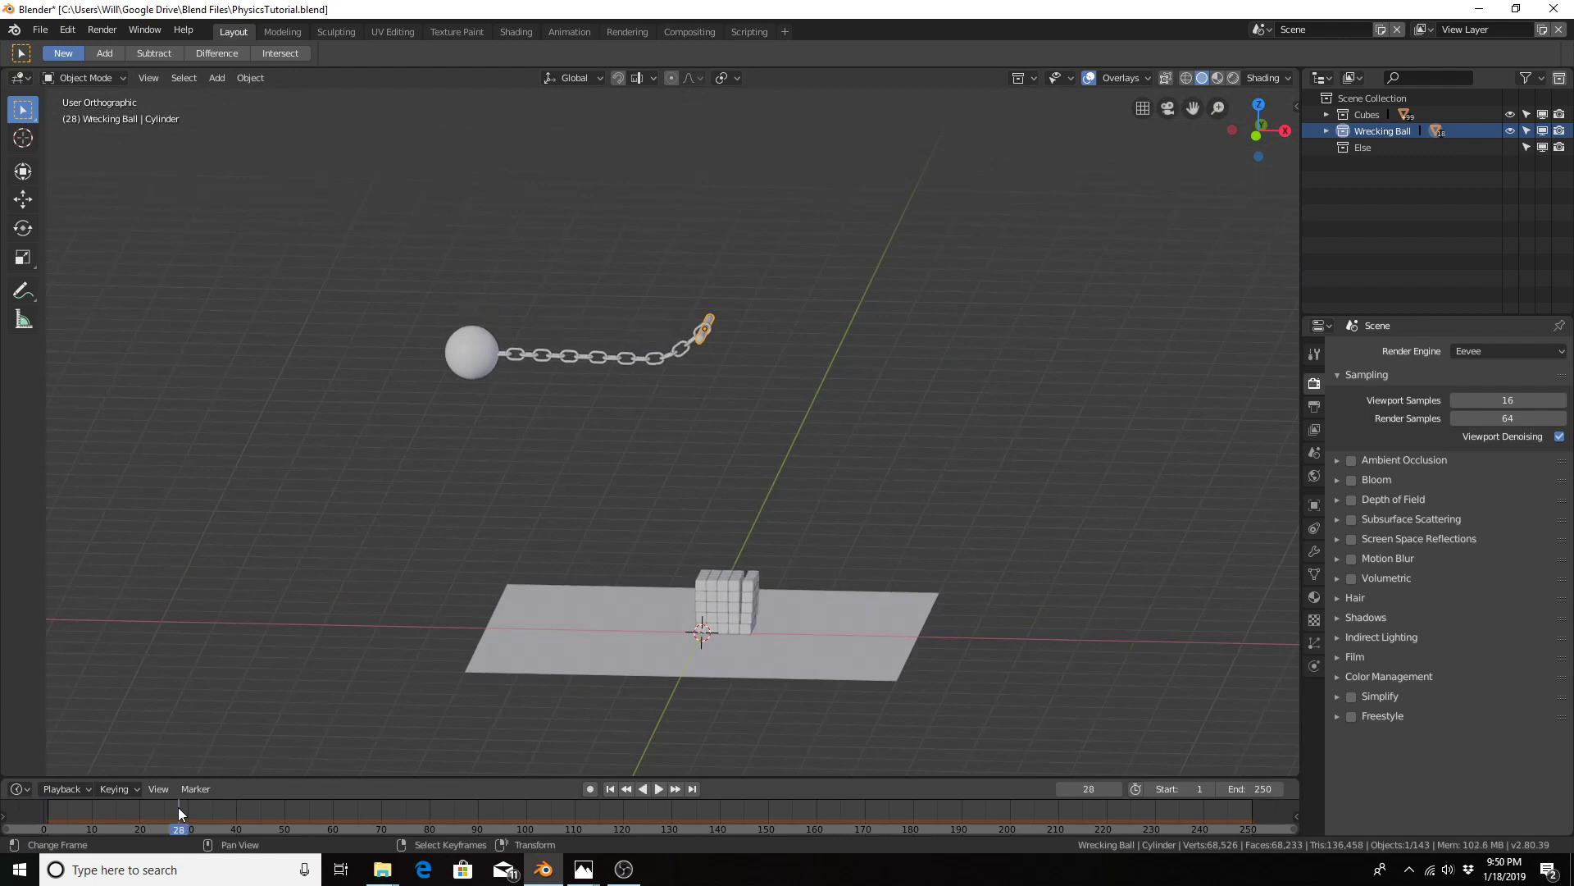
click(238, 808)
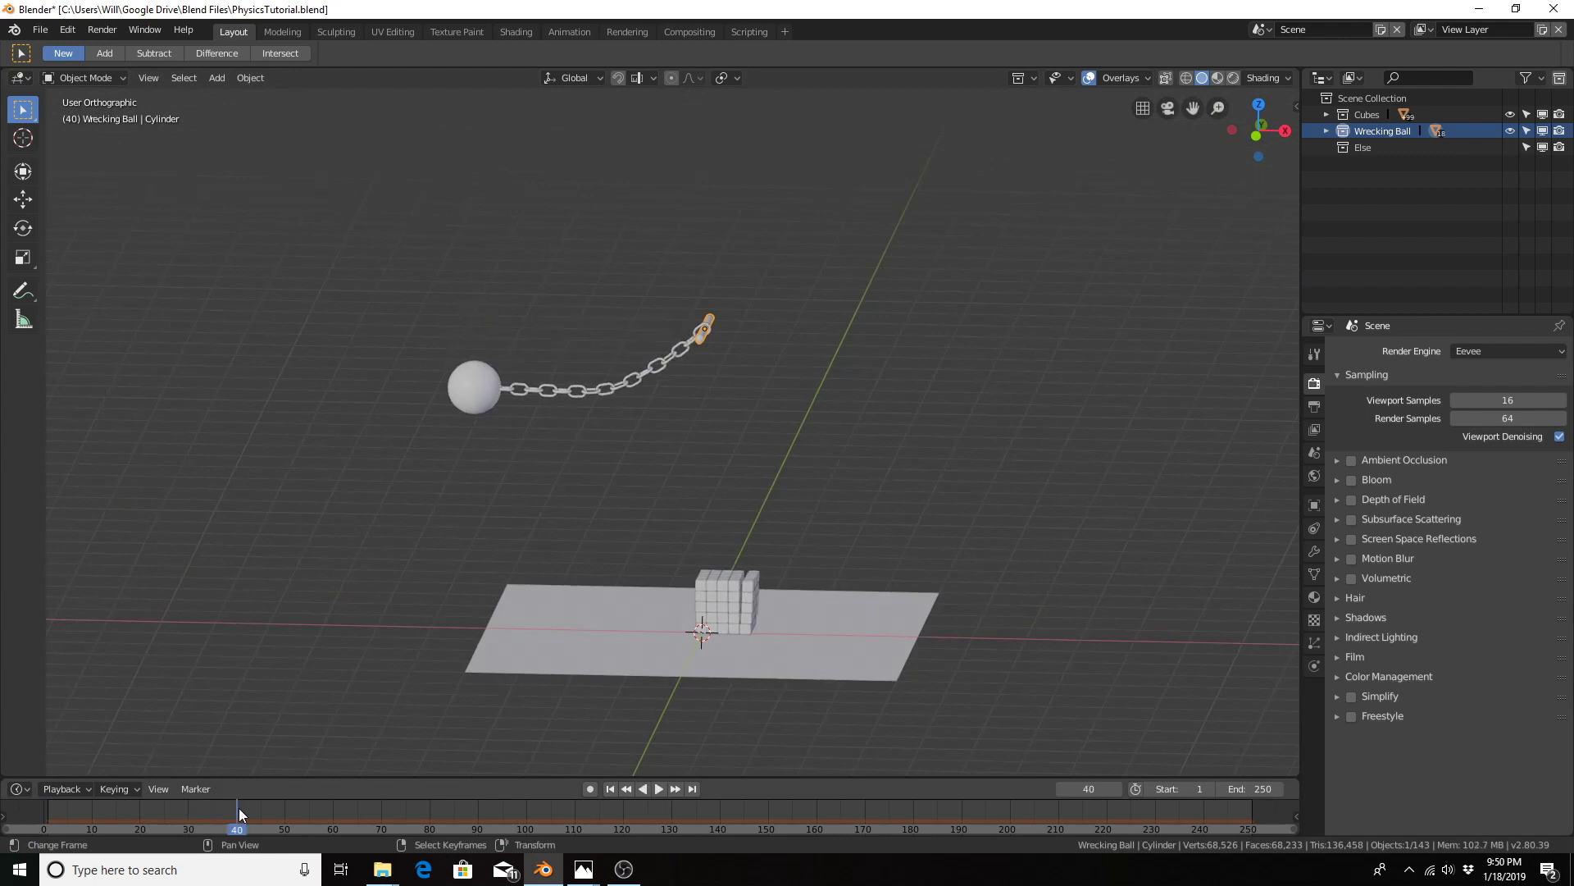
click(338, 806)
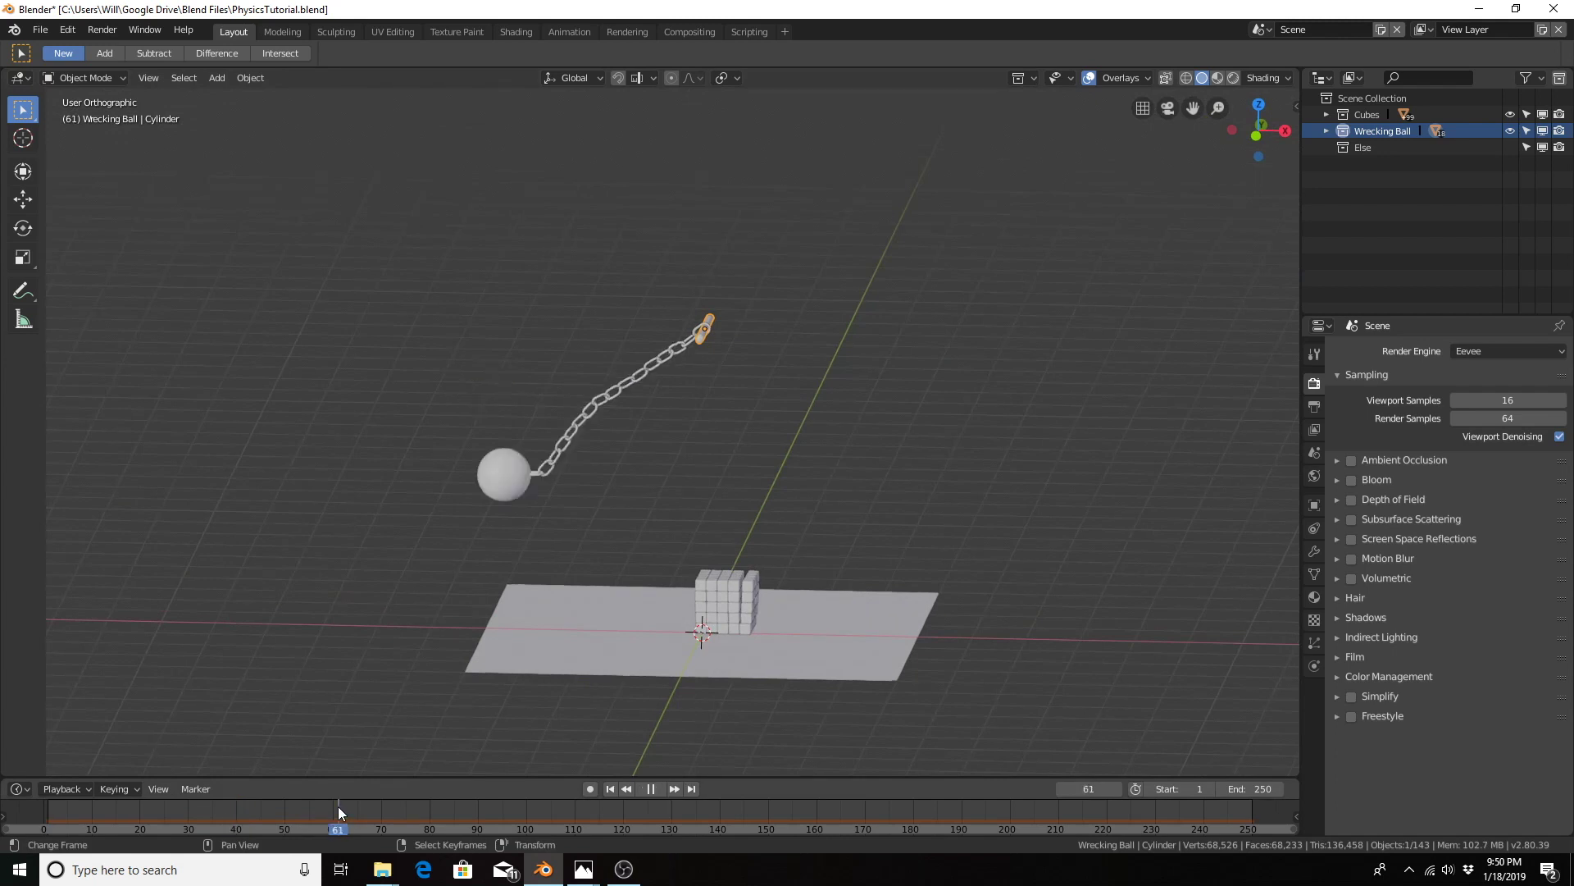
click(371, 810)
Step: Review the simulation from frame 81 onward up close, examining the chain, ball and cube stack, and return to frame 0
middle_drag(682, 653, 707, 582)
scroll(707, 582, up, 2)
scroll(701, 568, up, 2)
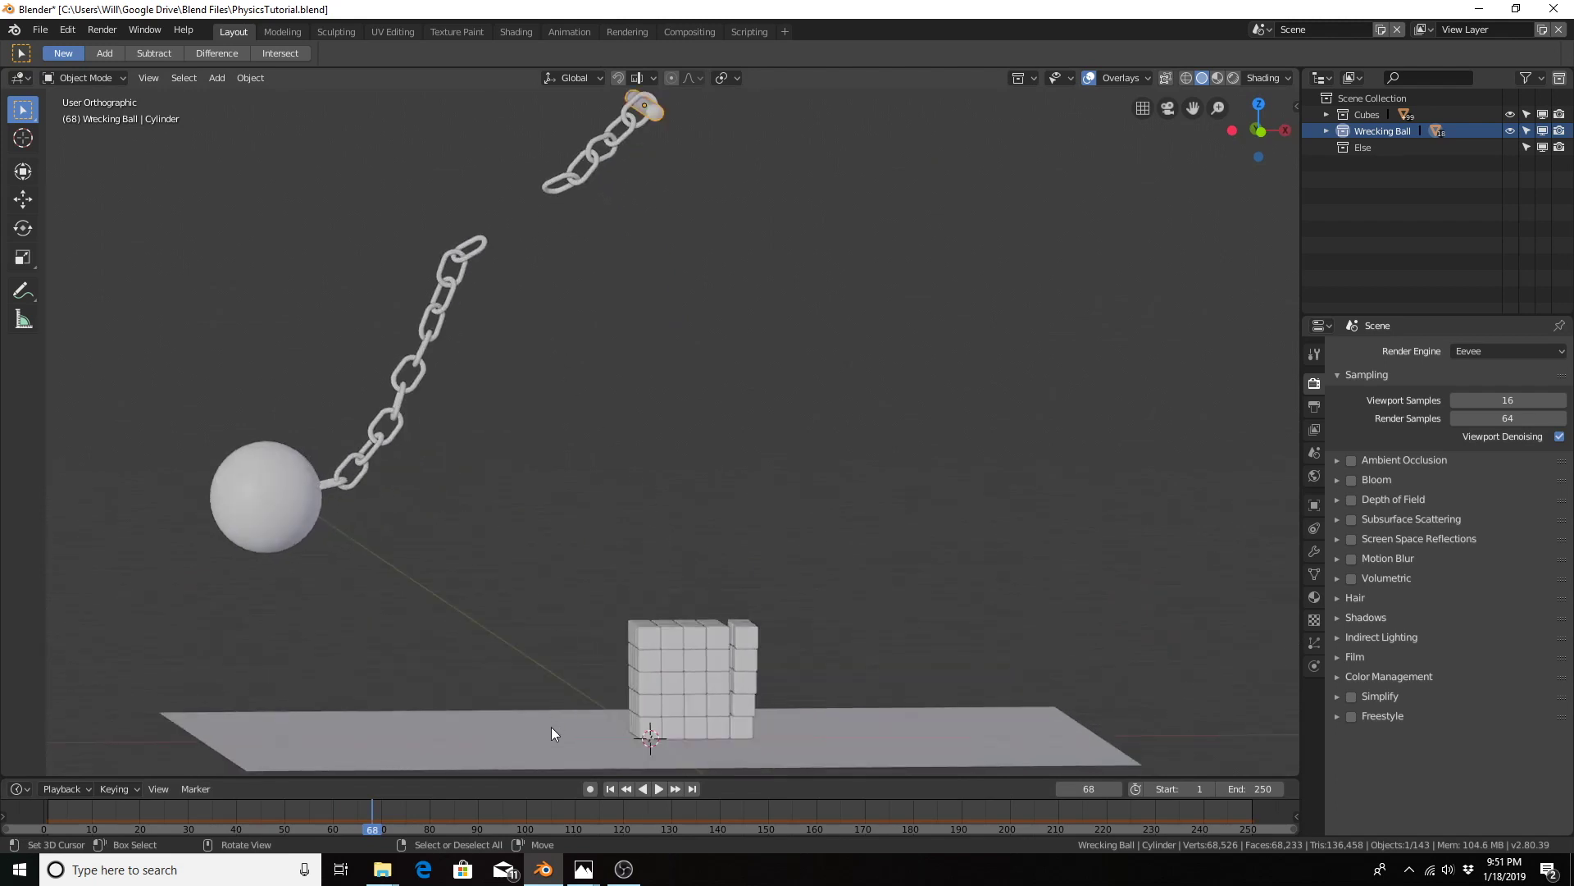
click(434, 808)
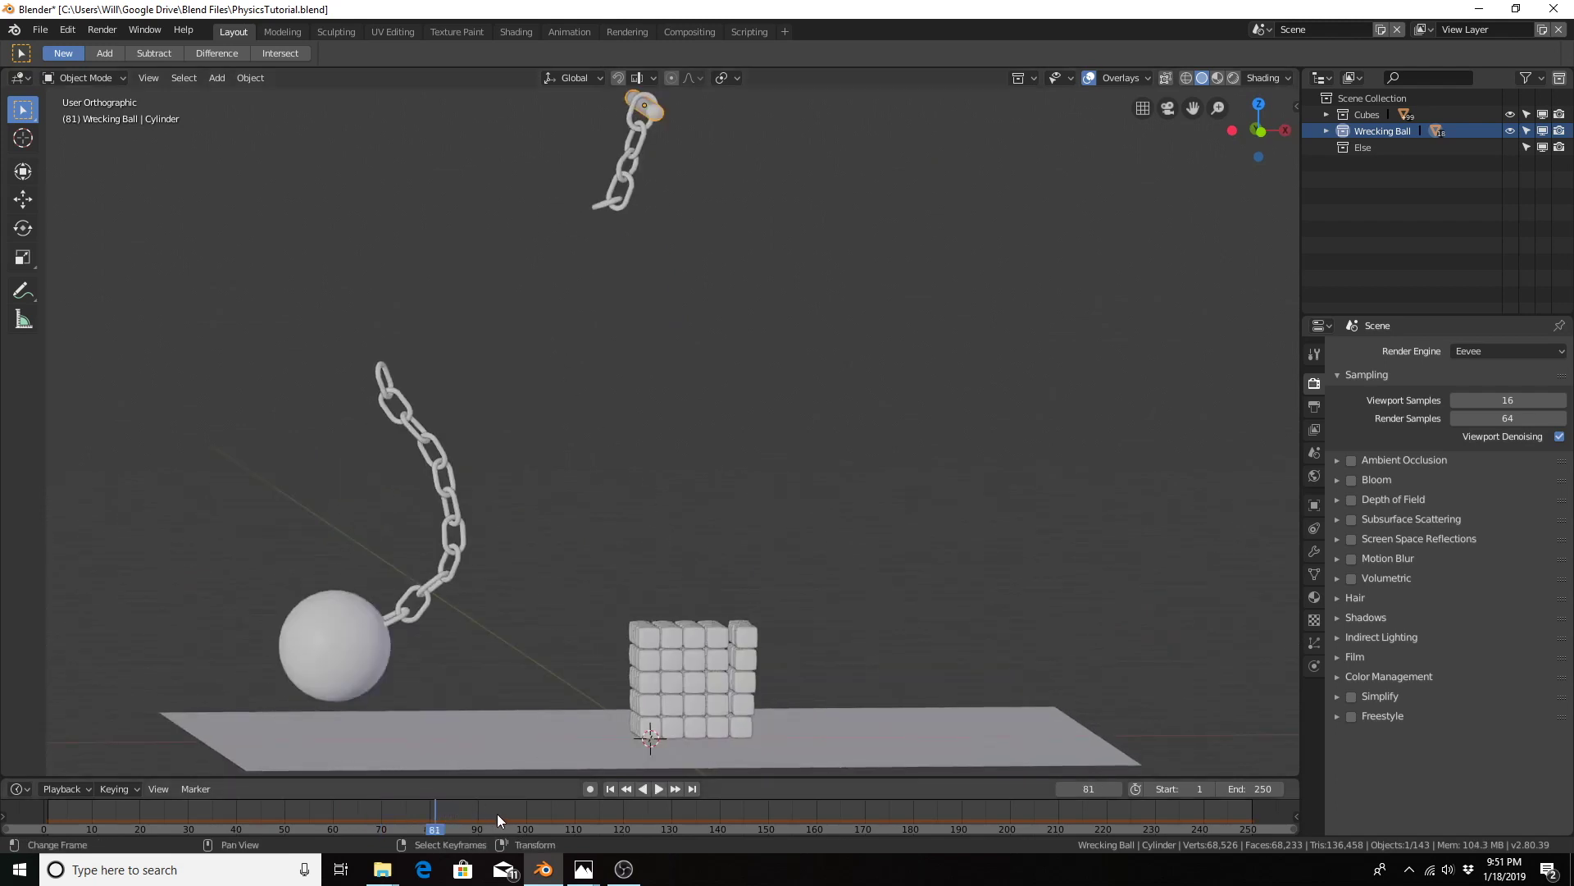
drag(533, 809, 963, 807)
click(753, 809)
key(space)
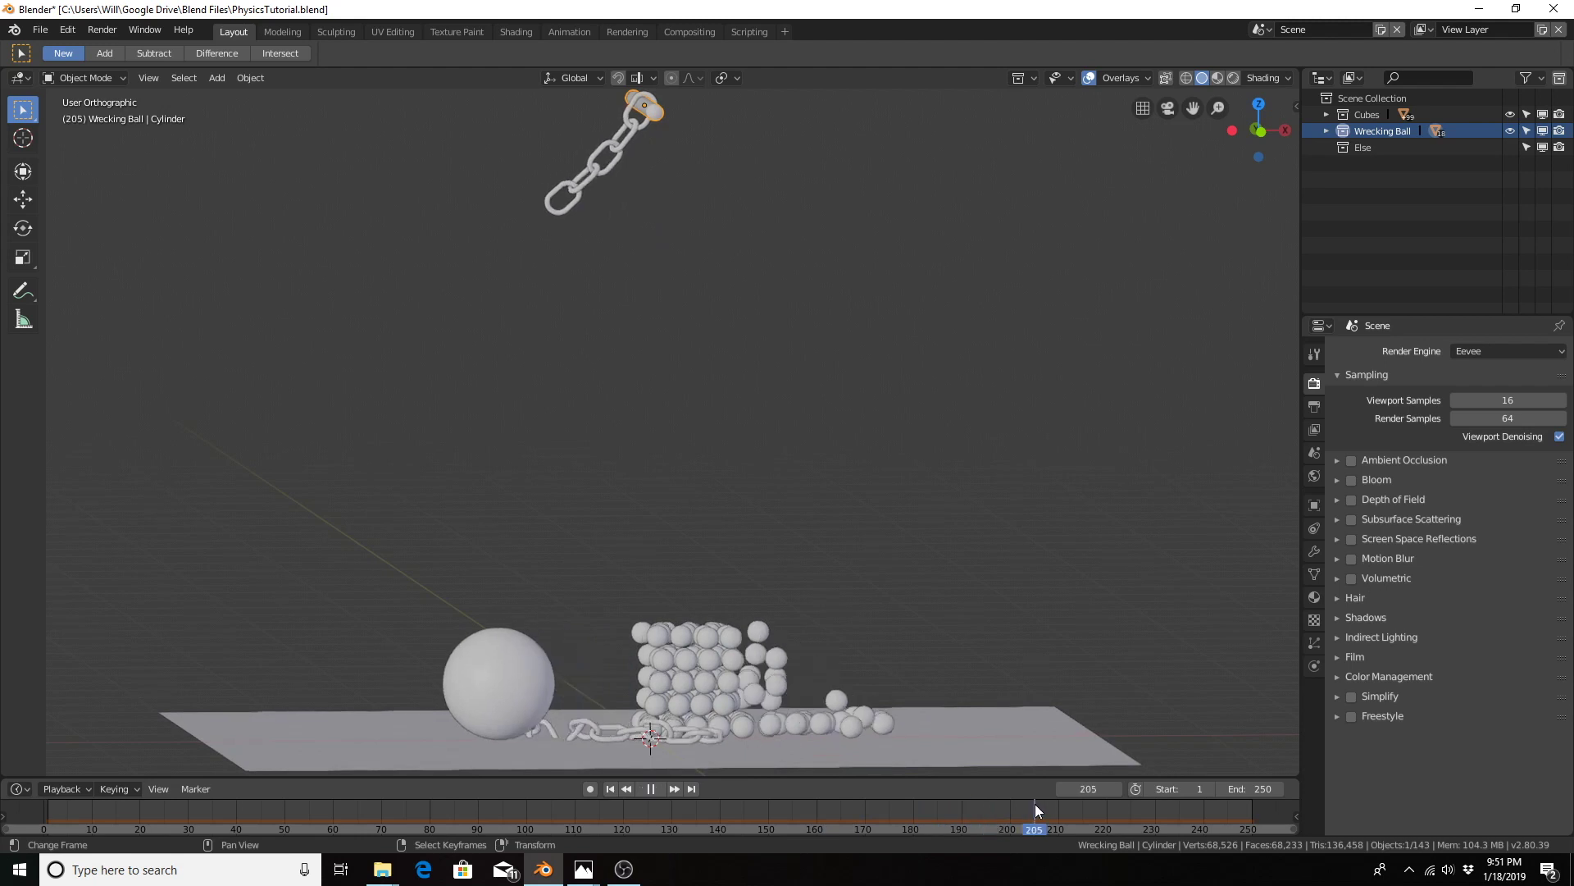
drag(1076, 804, 1150, 804)
click(1196, 806)
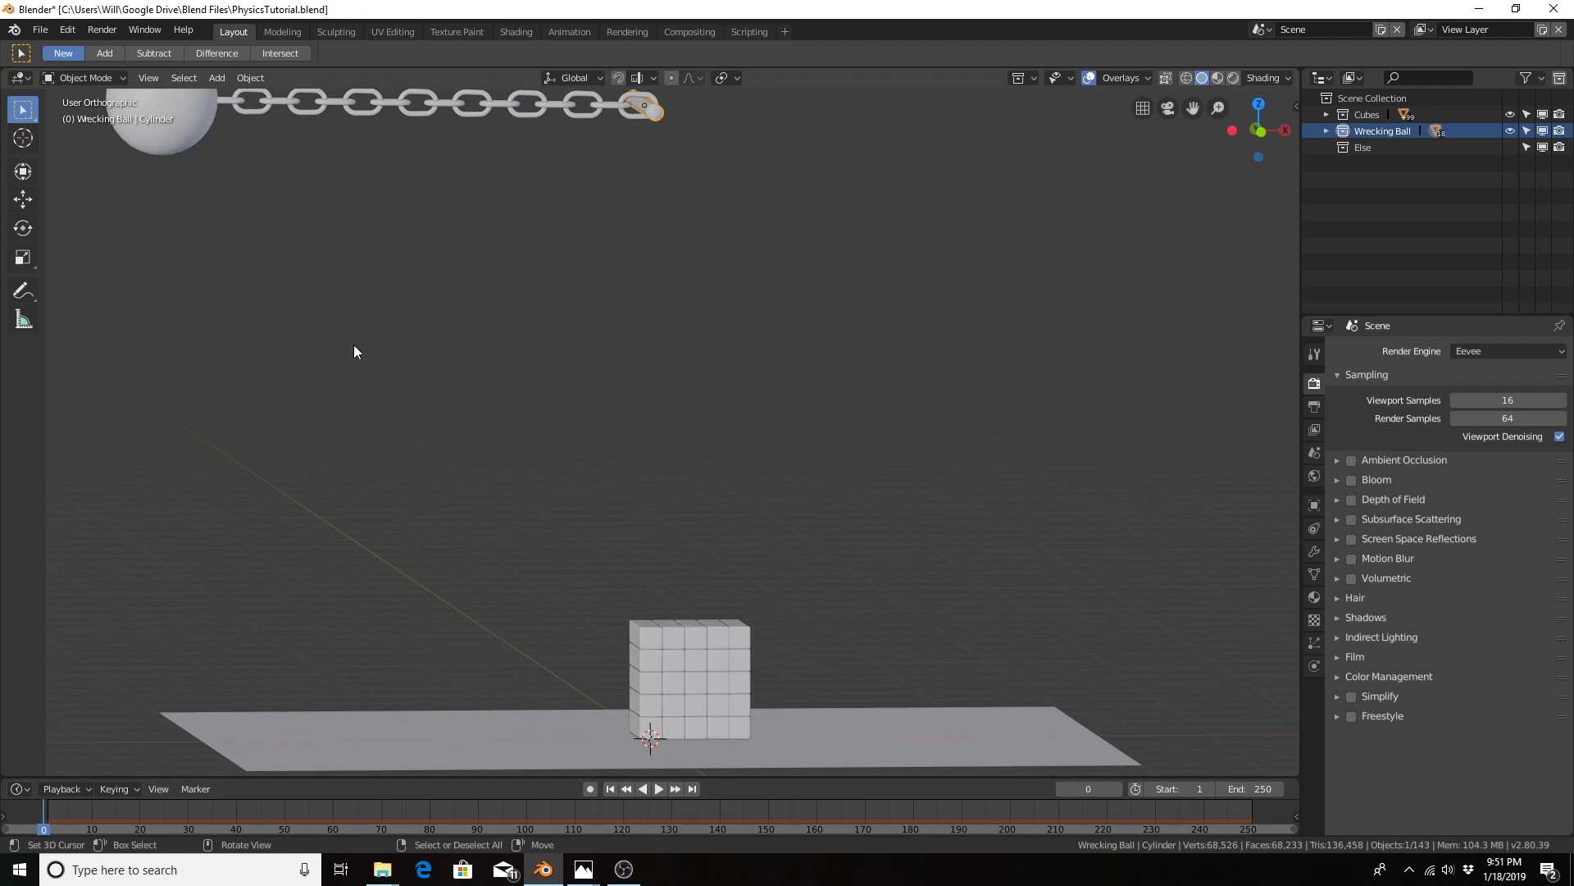
Step: Set the wrecking ball's rigid body mass to 30 kg
shift+middle_drag(432, 311, 535, 356)
click(540, 289)
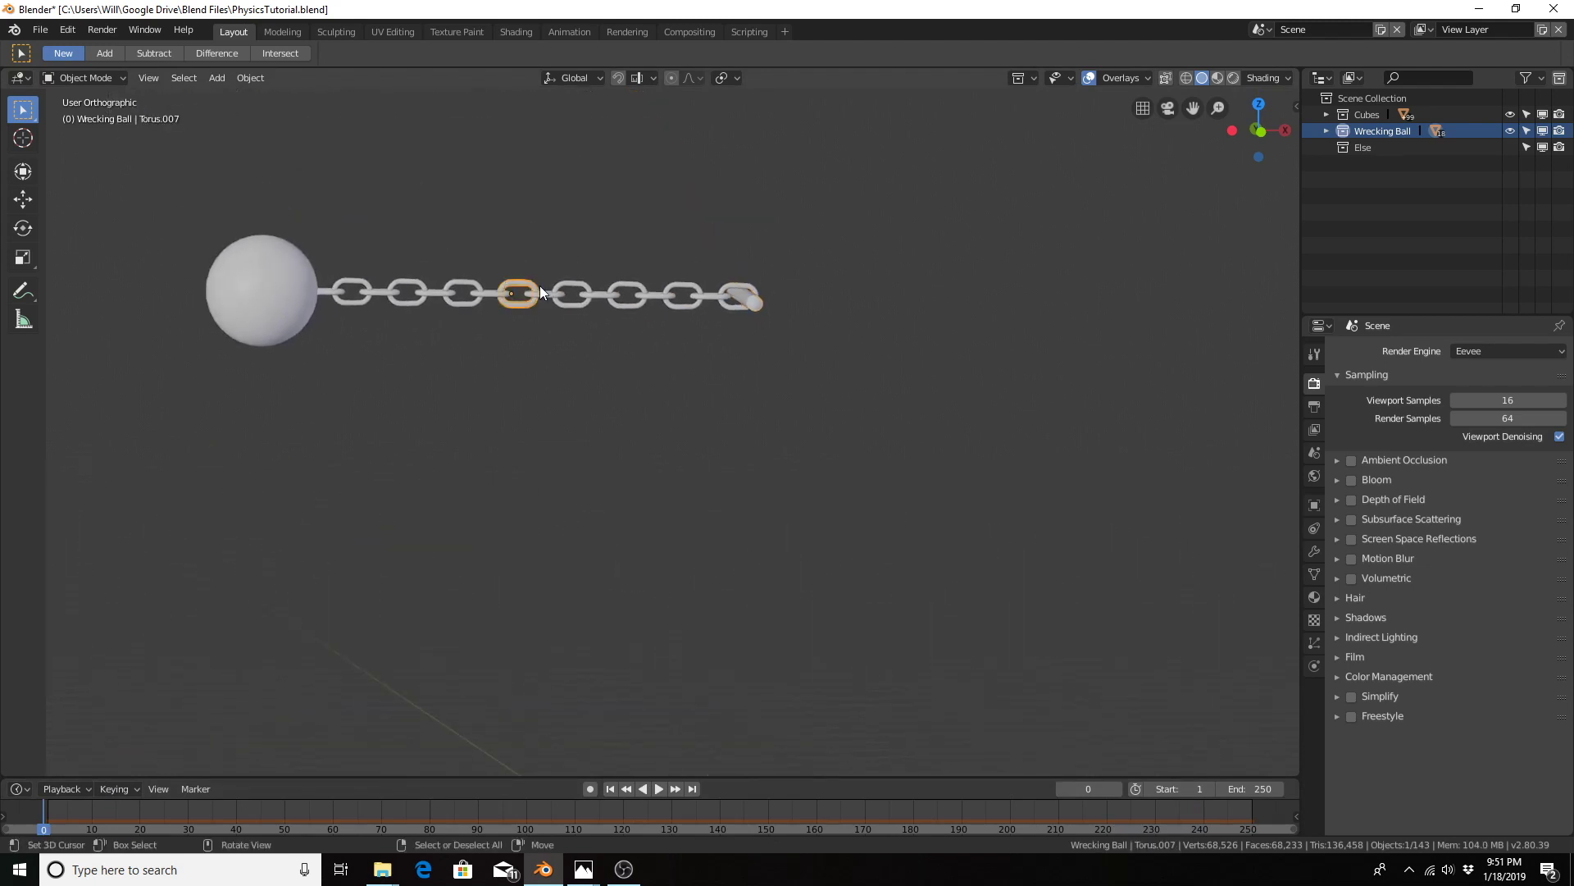
click(589, 294)
click(246, 291)
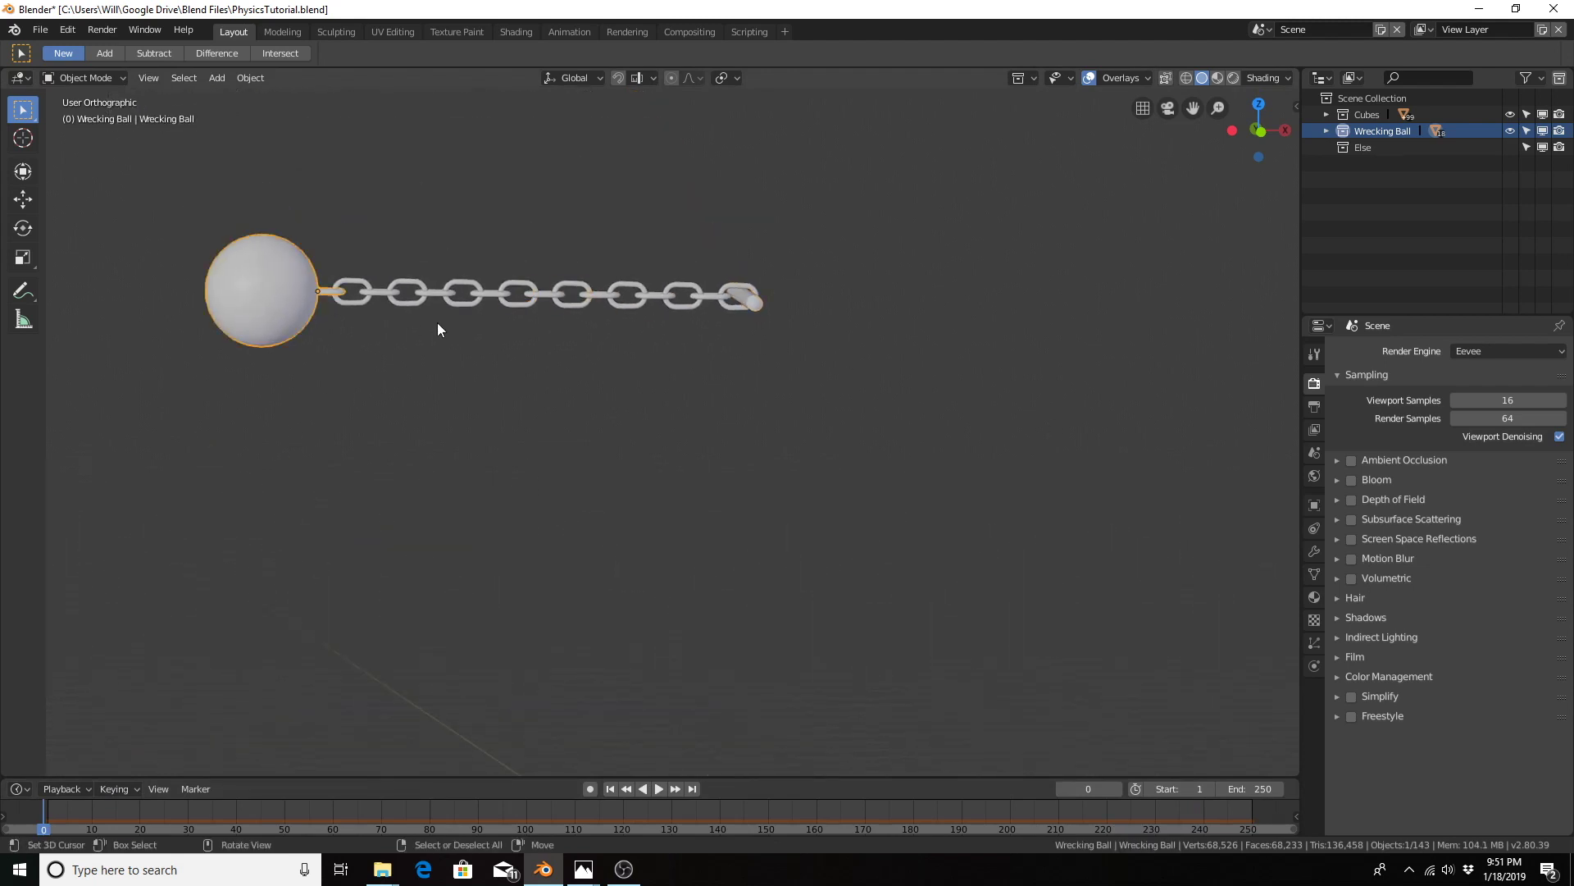
click(1317, 667)
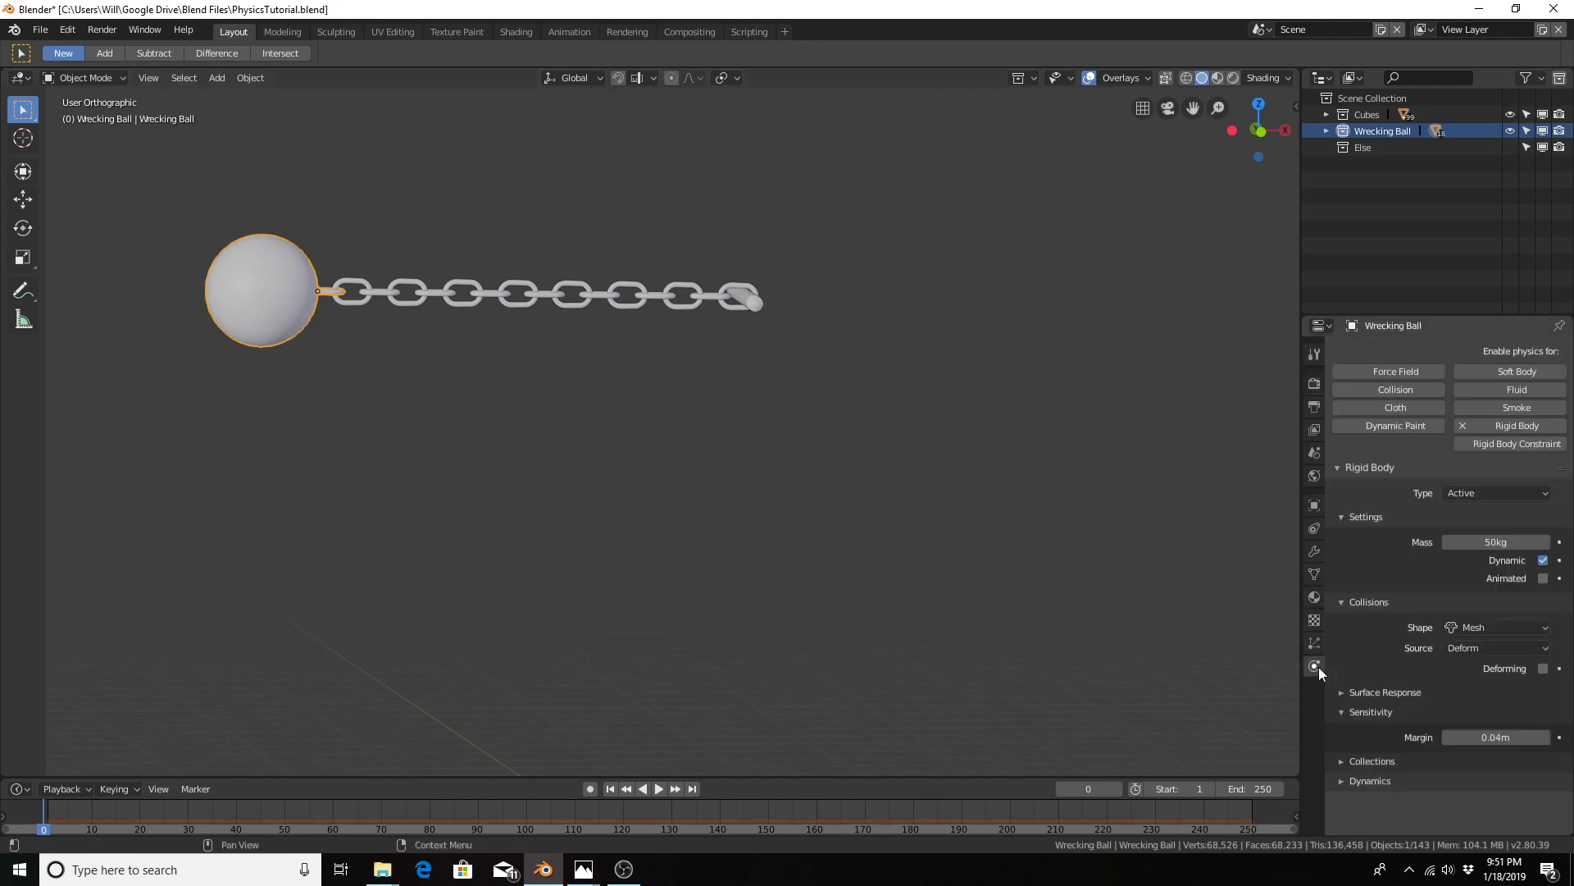
click(1489, 542)
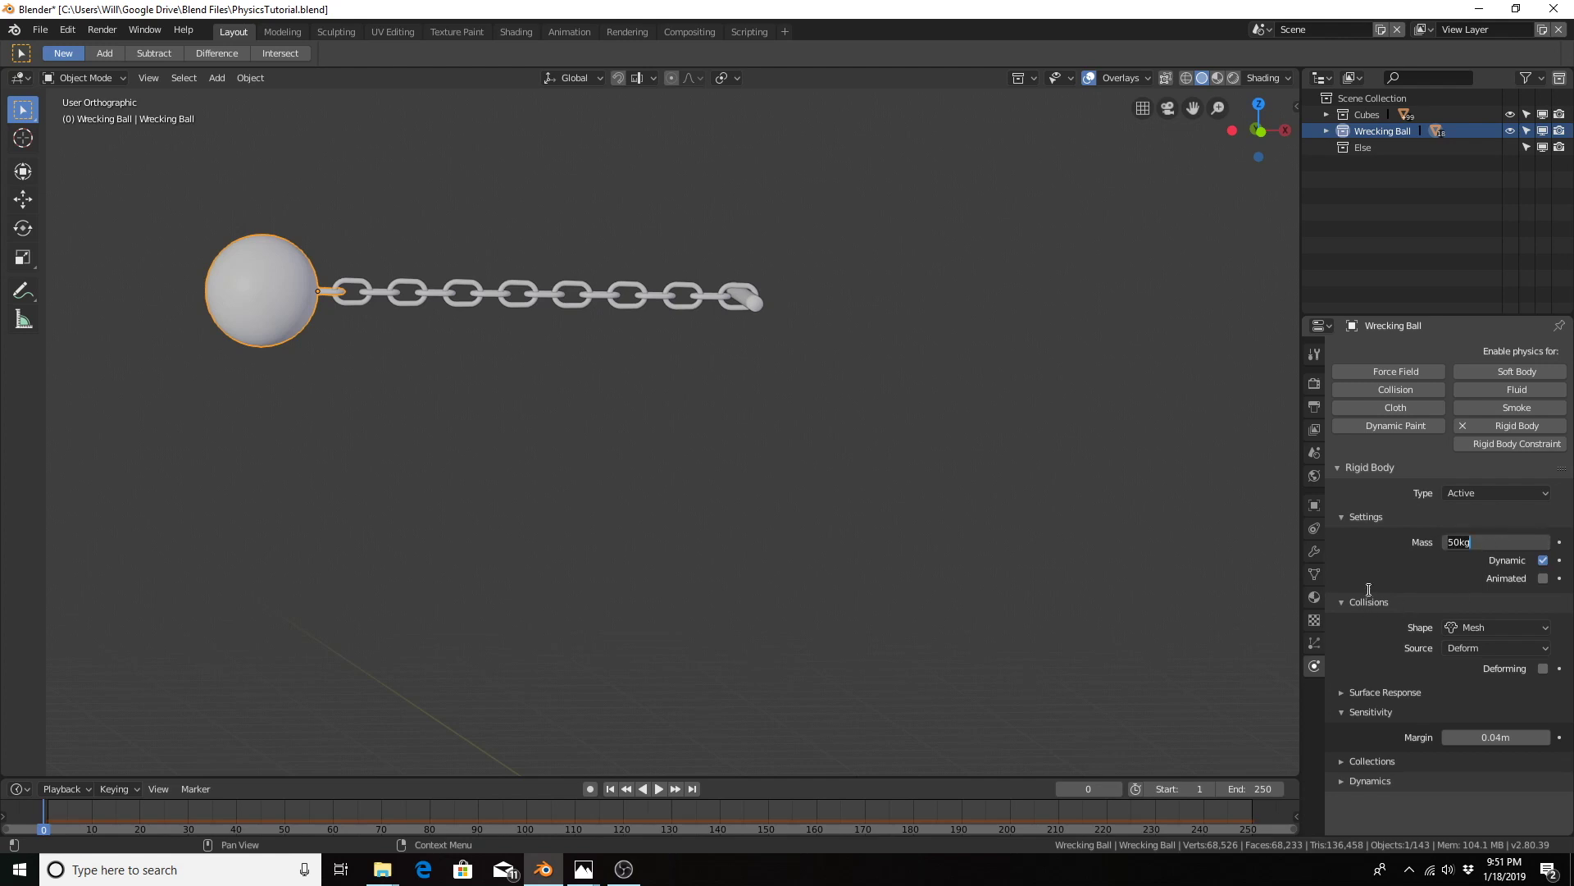
text(30)
key(Return)
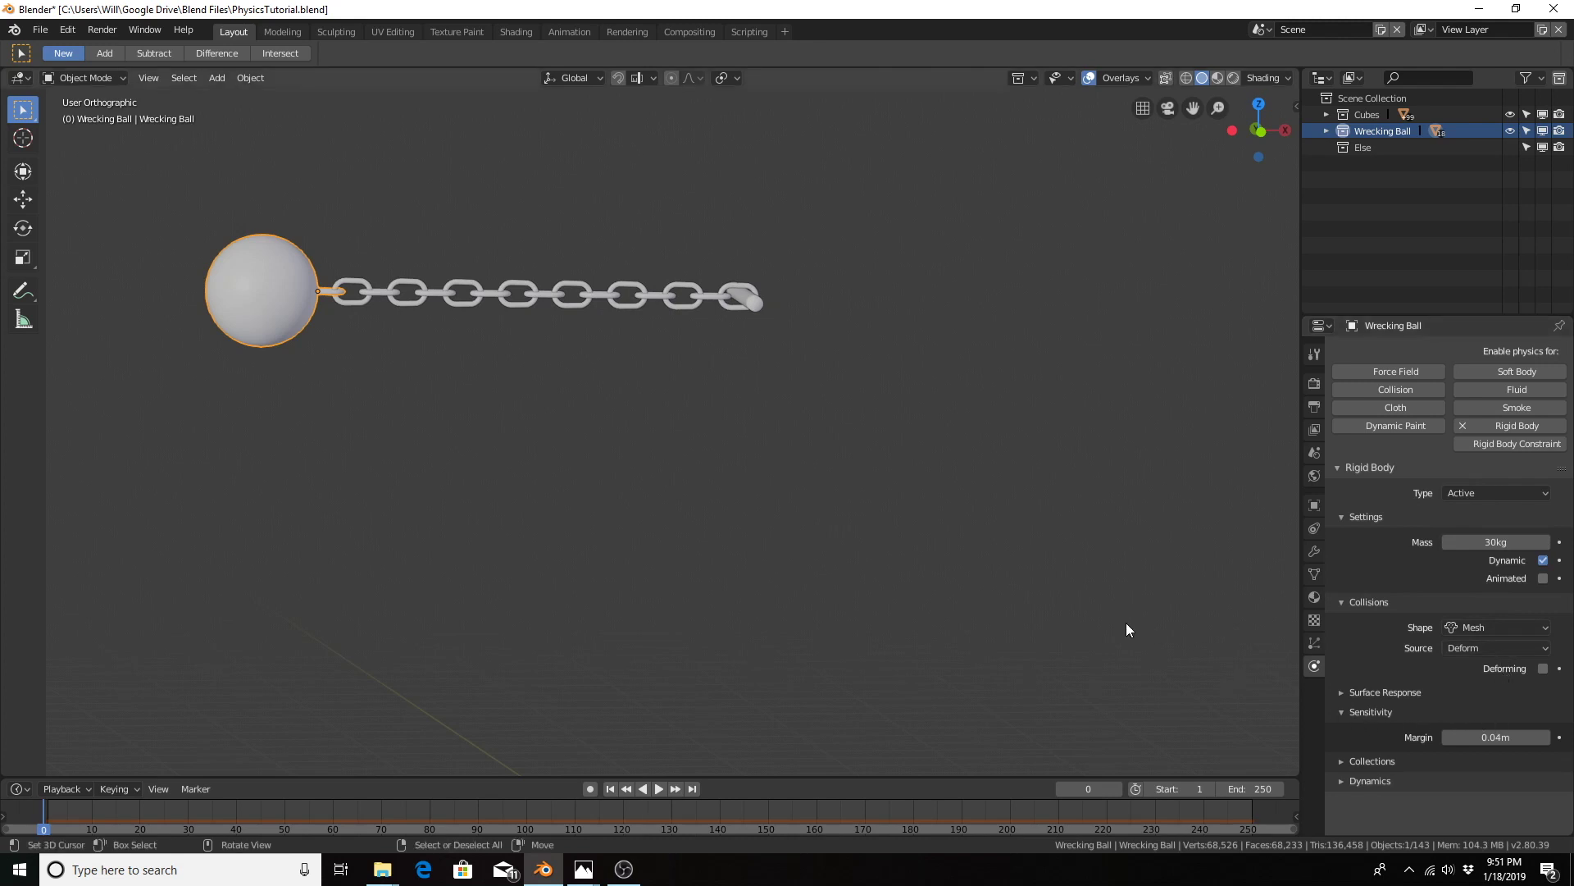
Step: Examine the rigid body and collision settings of a cube in the stack, comparing the stack with the ball and chain
shift+middle_drag(986, 626, 926, 373)
right_click(712, 595)
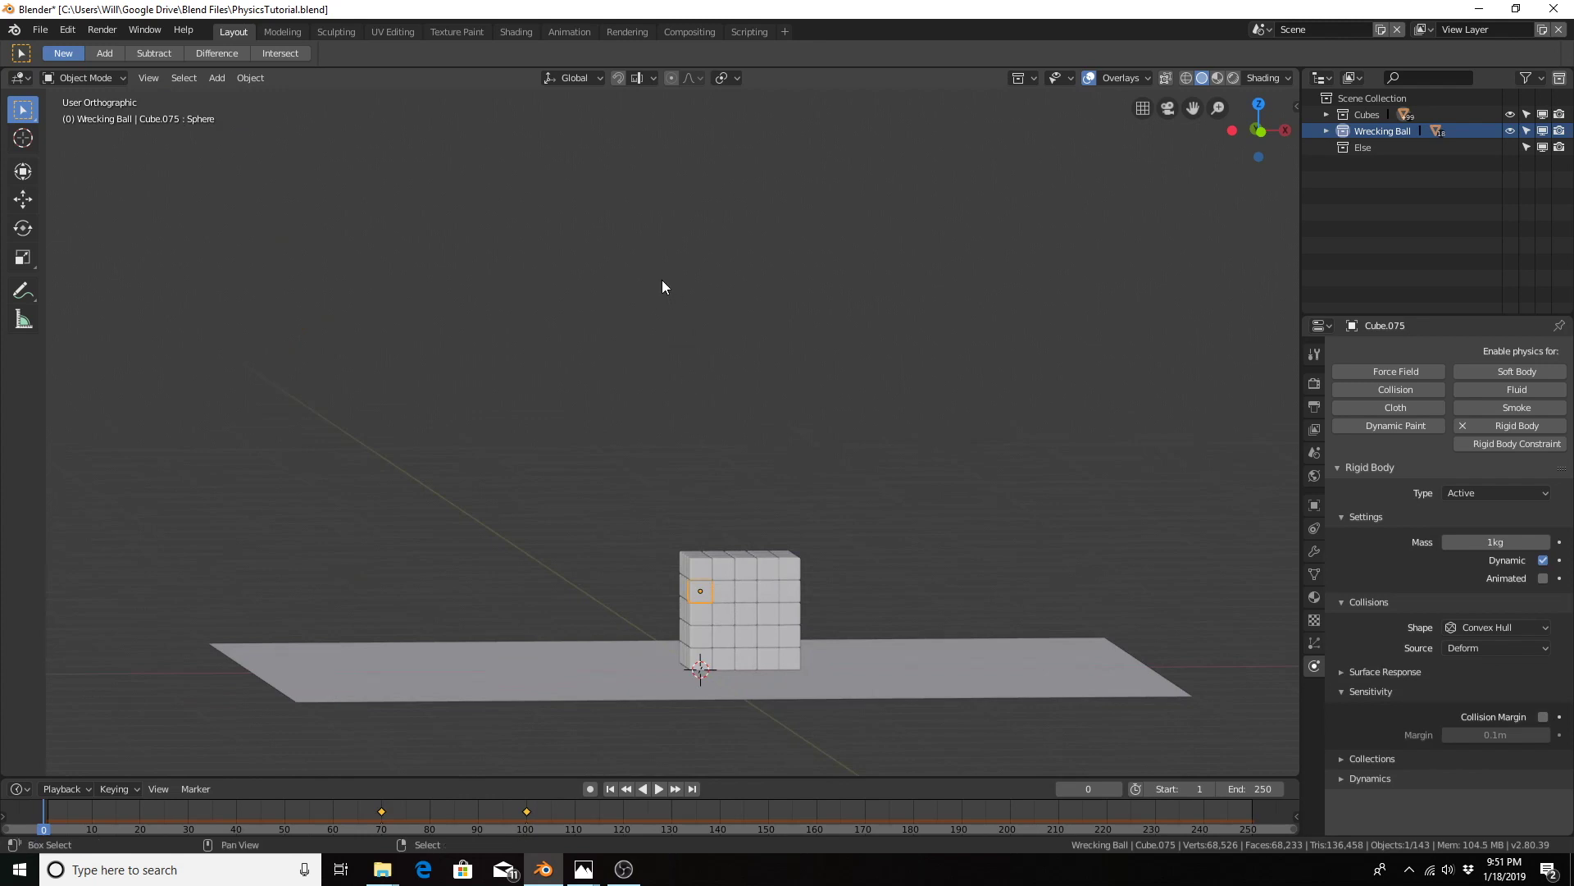
shift+middle_drag(658, 269, 722, 314)
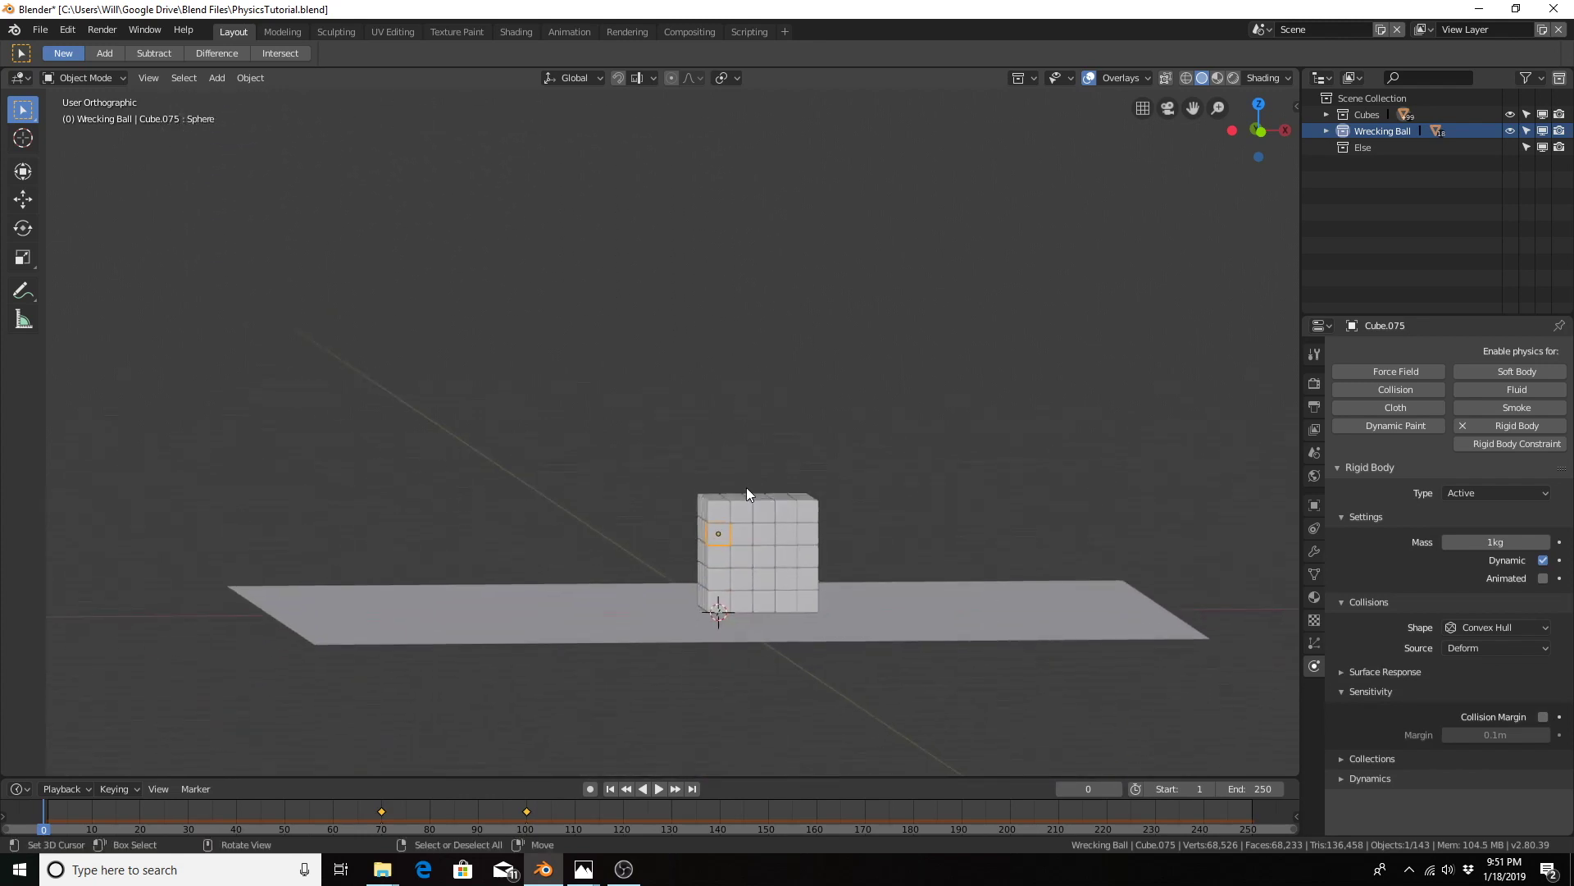
scroll(747, 487, up, 4)
shift+middle_drag(772, 549, 688, 657)
scroll(745, 521, down, 1)
scroll(699, 328, down, 2)
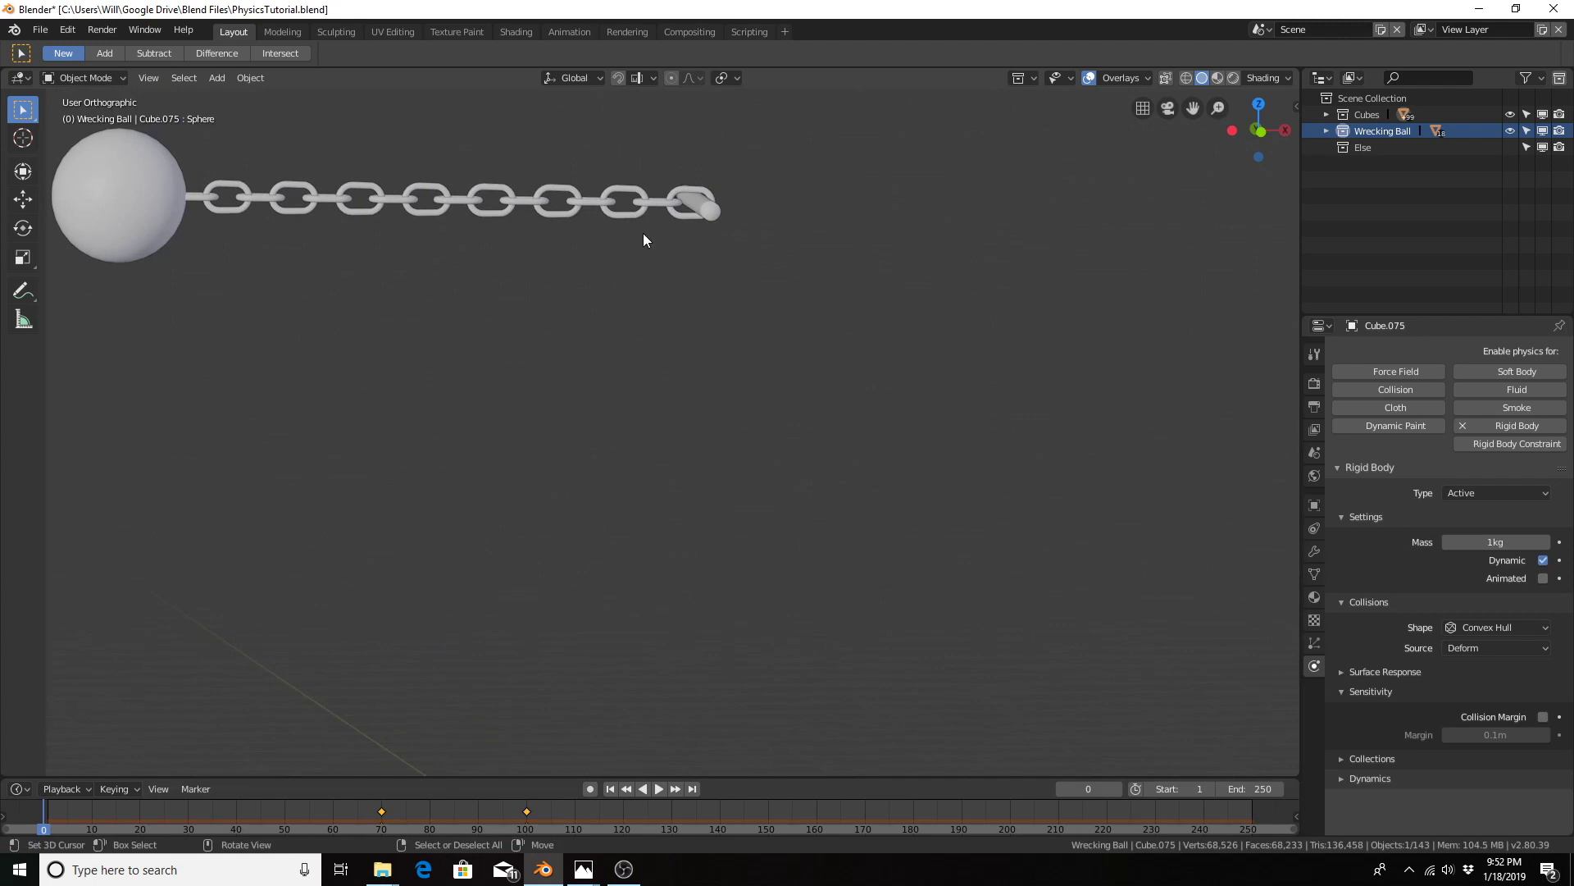
shift+middle_drag(706, 422, 703, 239)
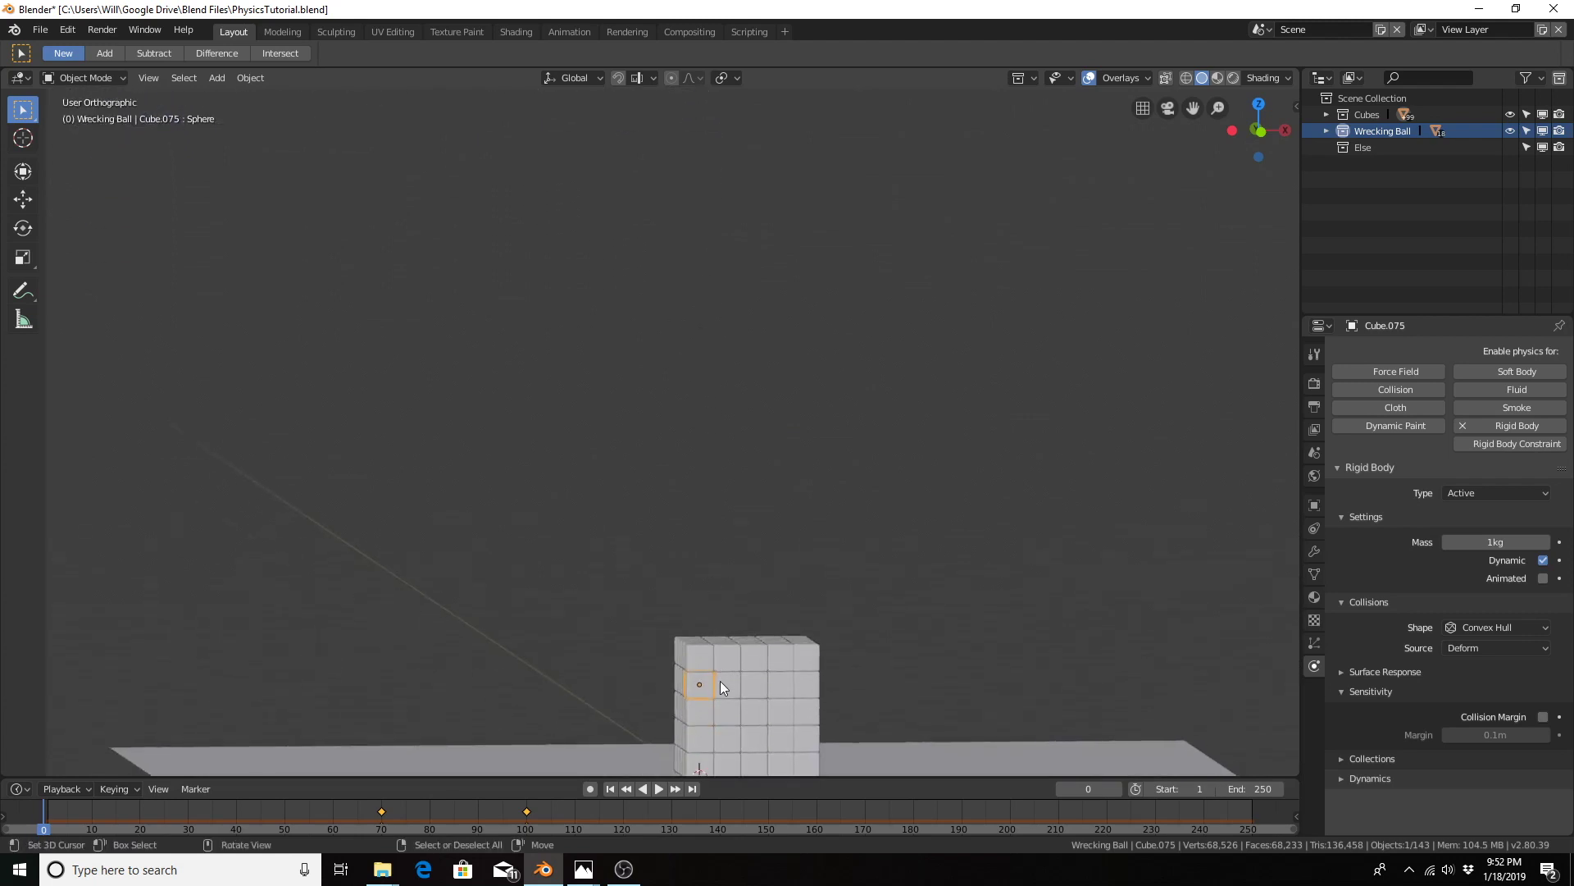
click(1509, 633)
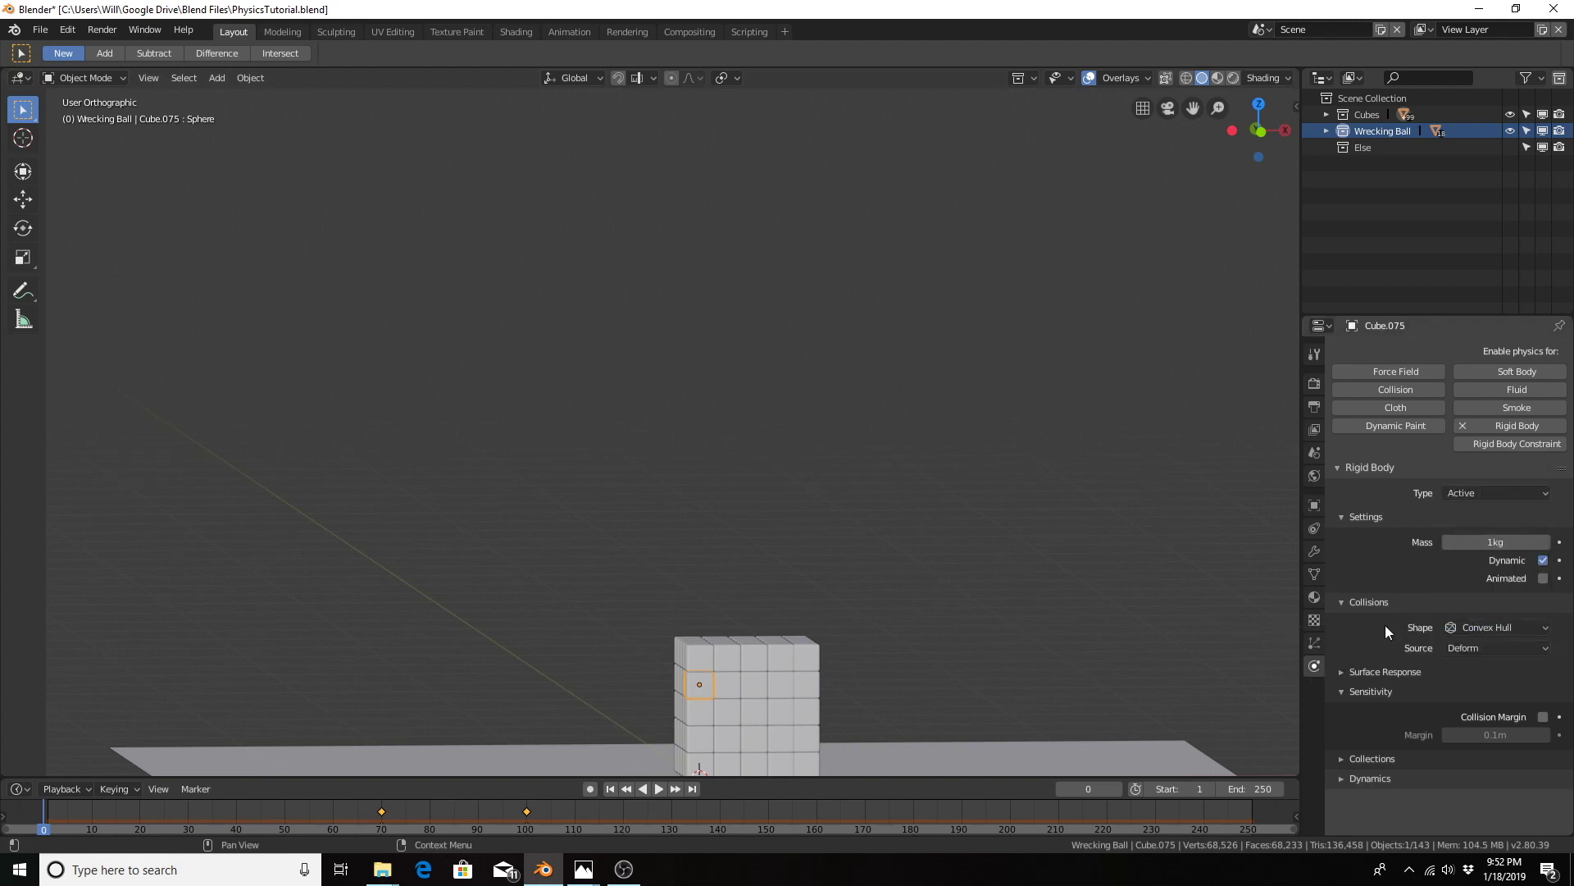
scroll(973, 529, down, 5)
scroll(829, 453, up, 3)
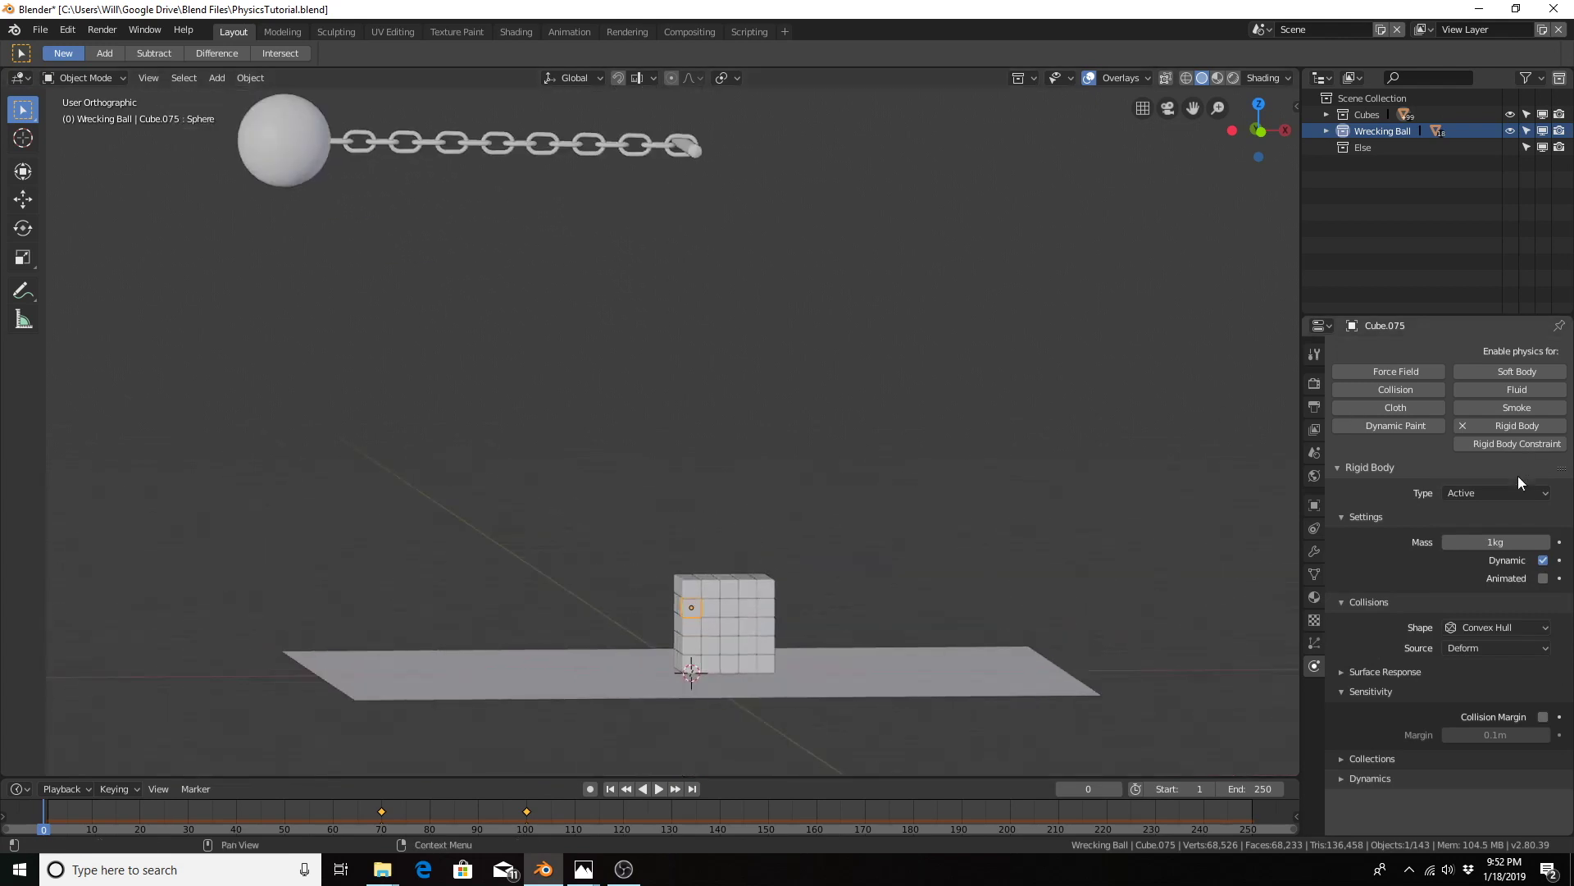
Step: Free all bakes in the scene's Rigid Body World cache and bake all dynamics with the changed ball mass
click(1315, 453)
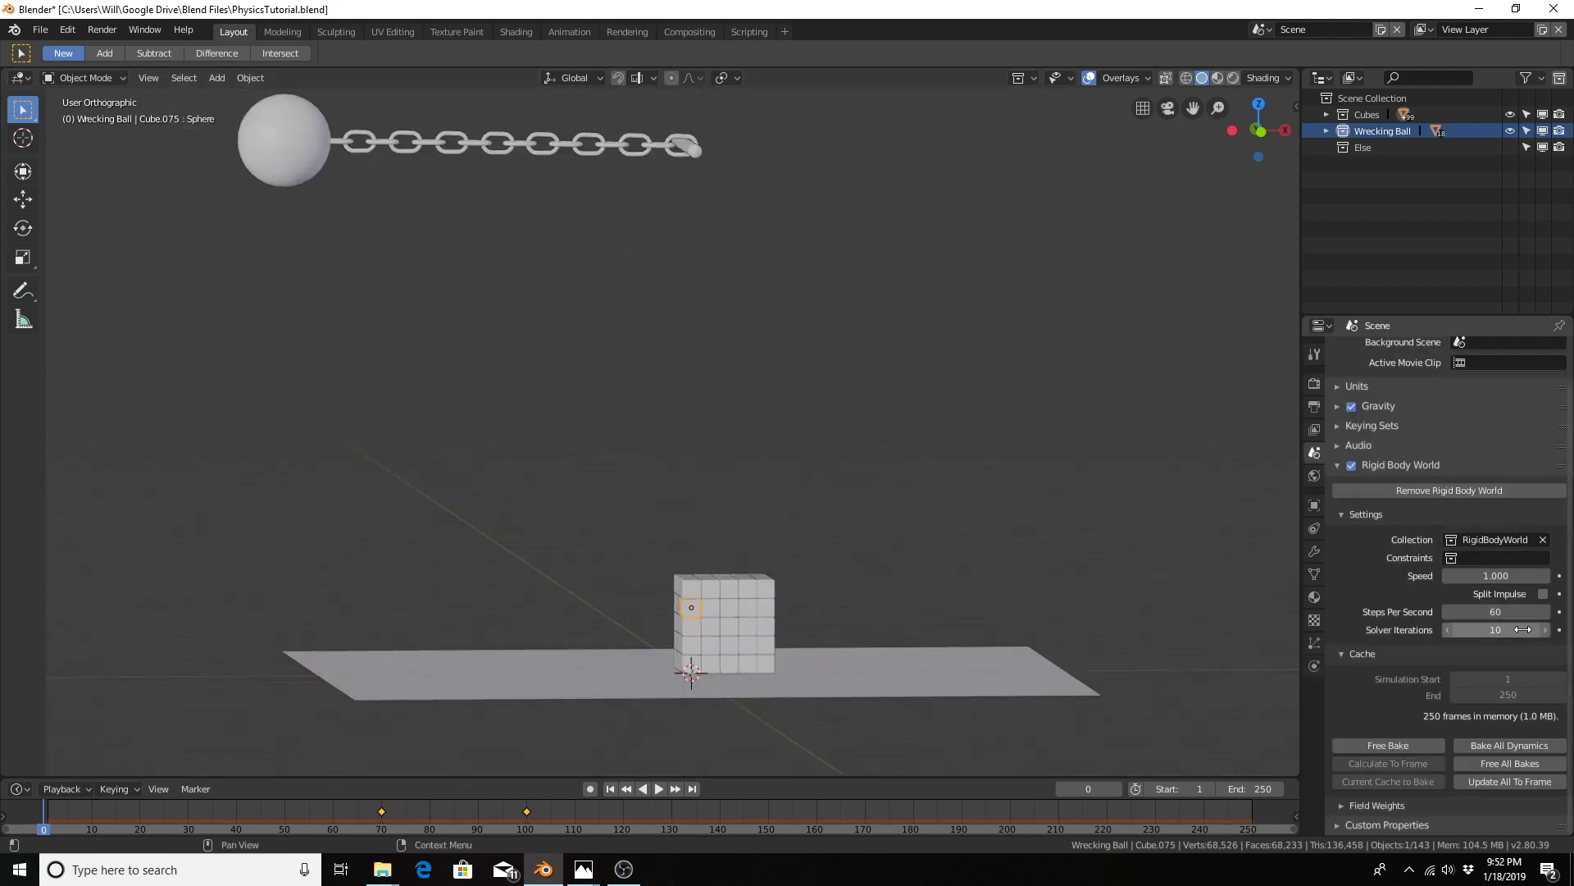
click(1503, 761)
click(1503, 741)
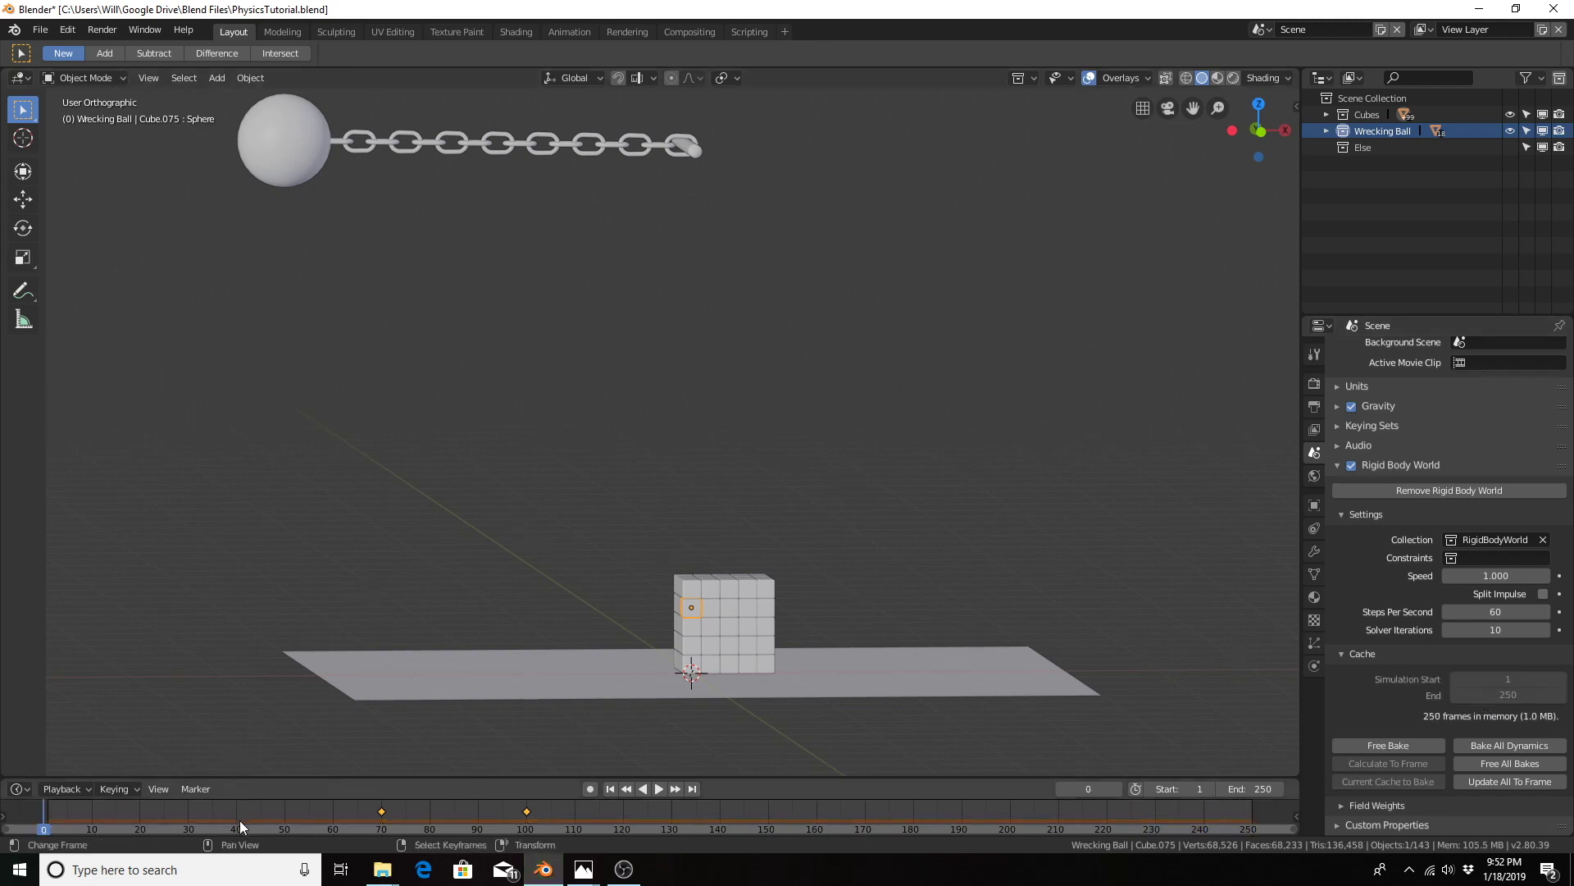
Step: Play and scrub the baked simulation to frame 216 to examine the chain and the impact, and return to frame 1
key(space)
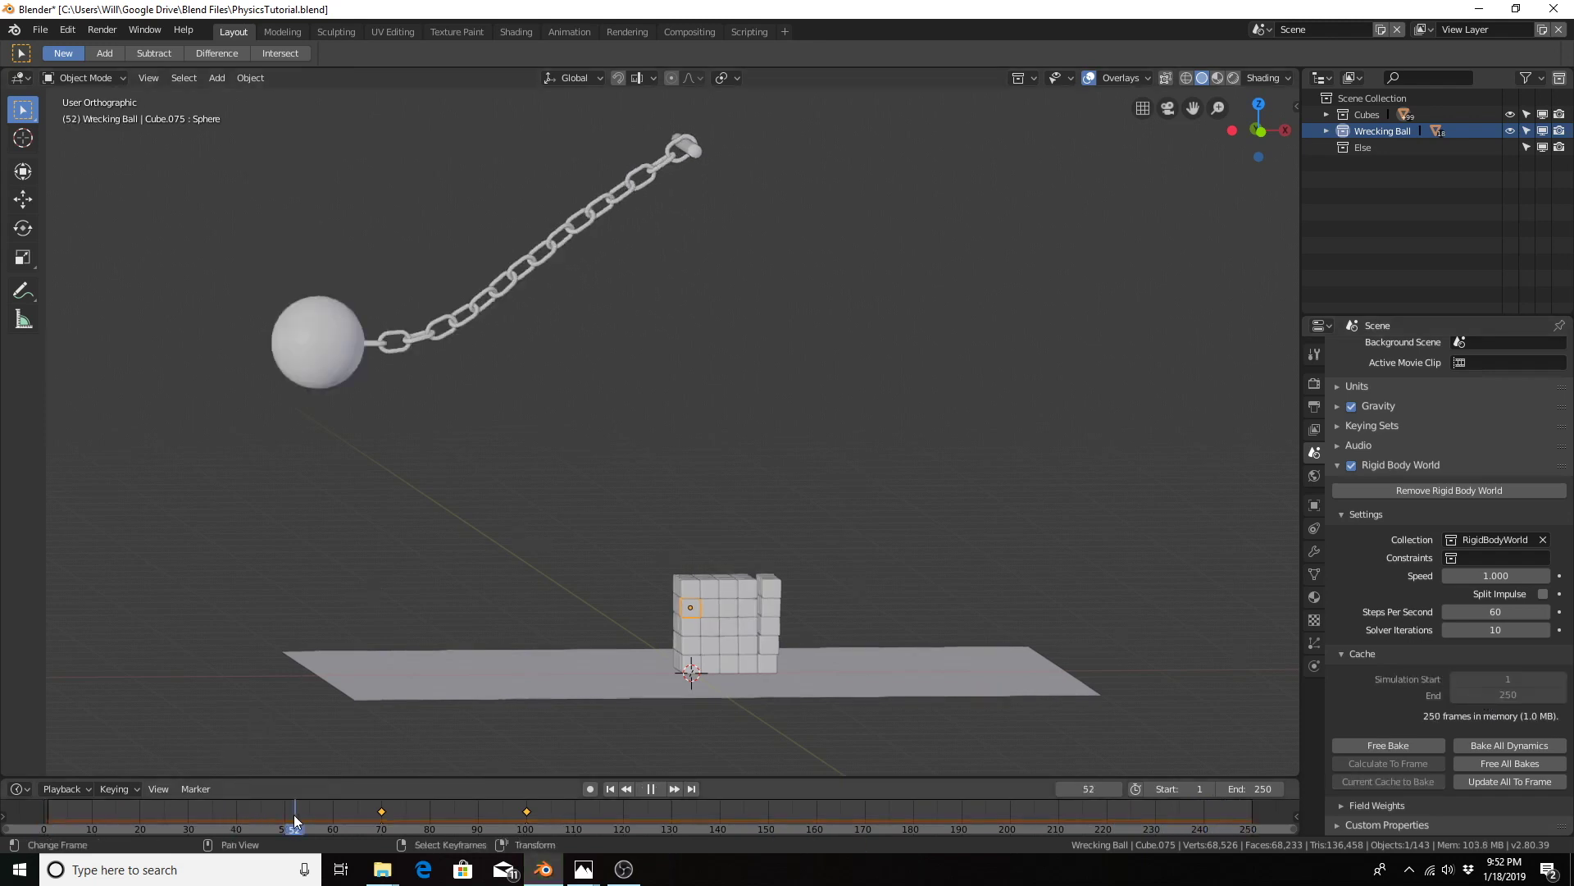
key(space)
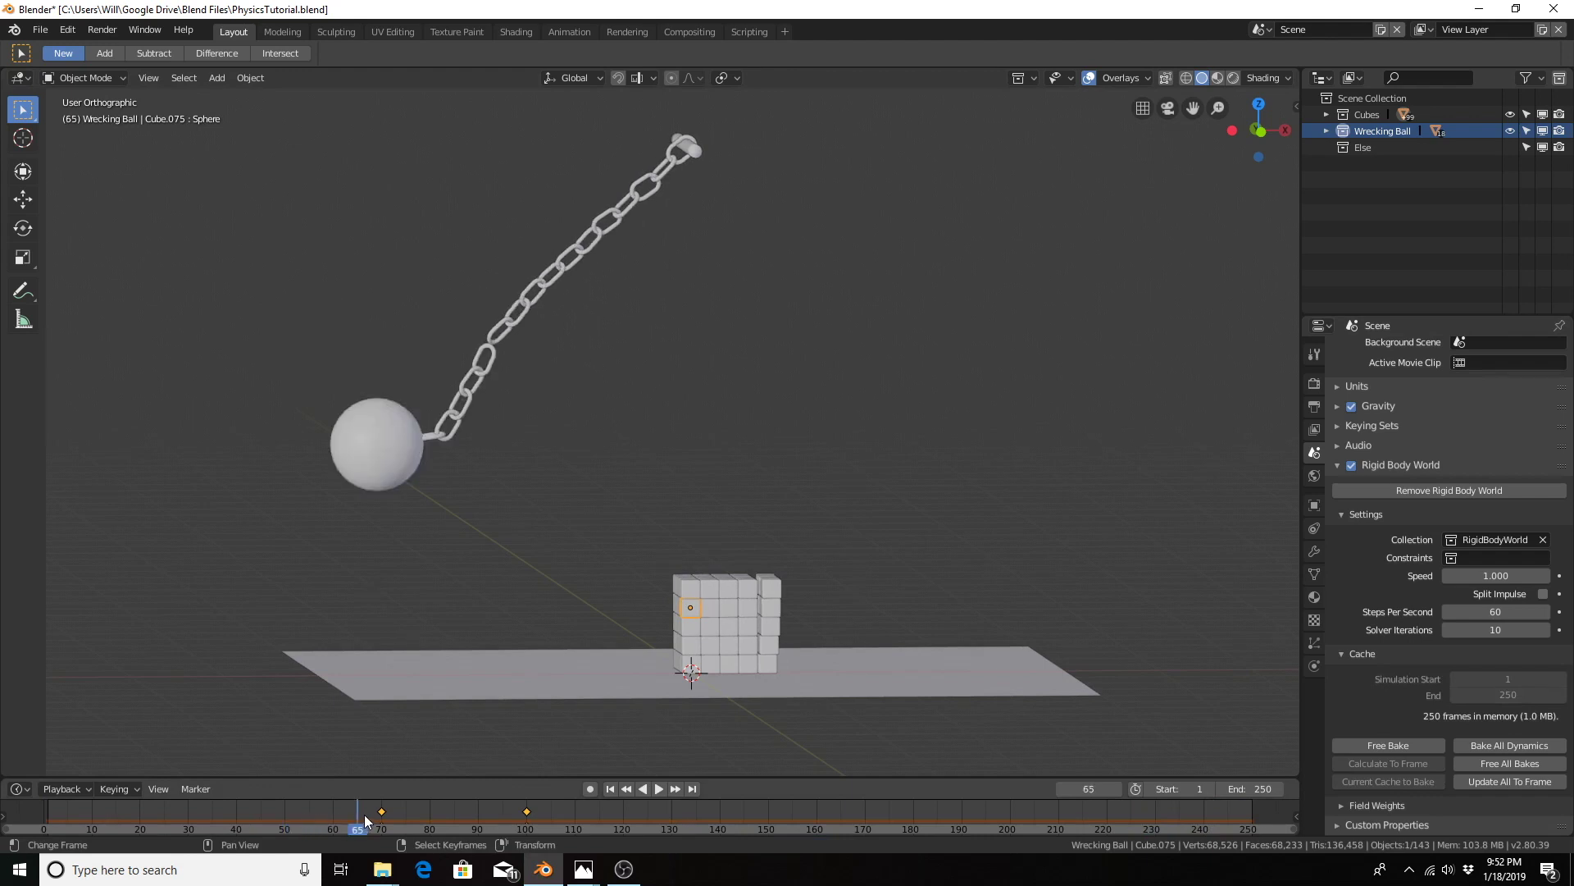
drag(384, 814, 1088, 807)
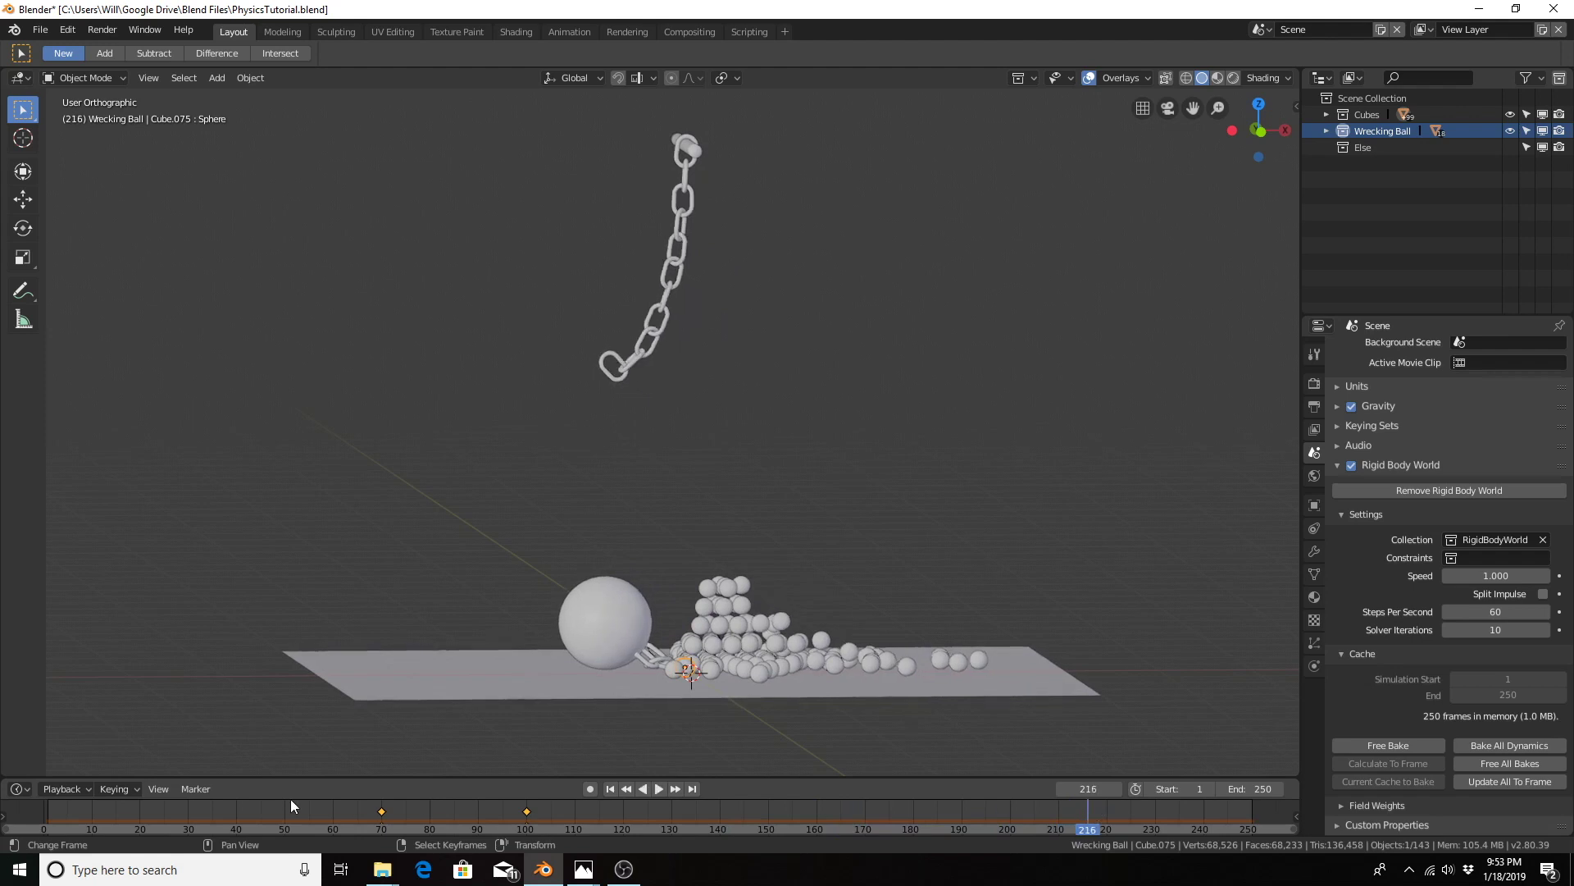
click(47, 807)
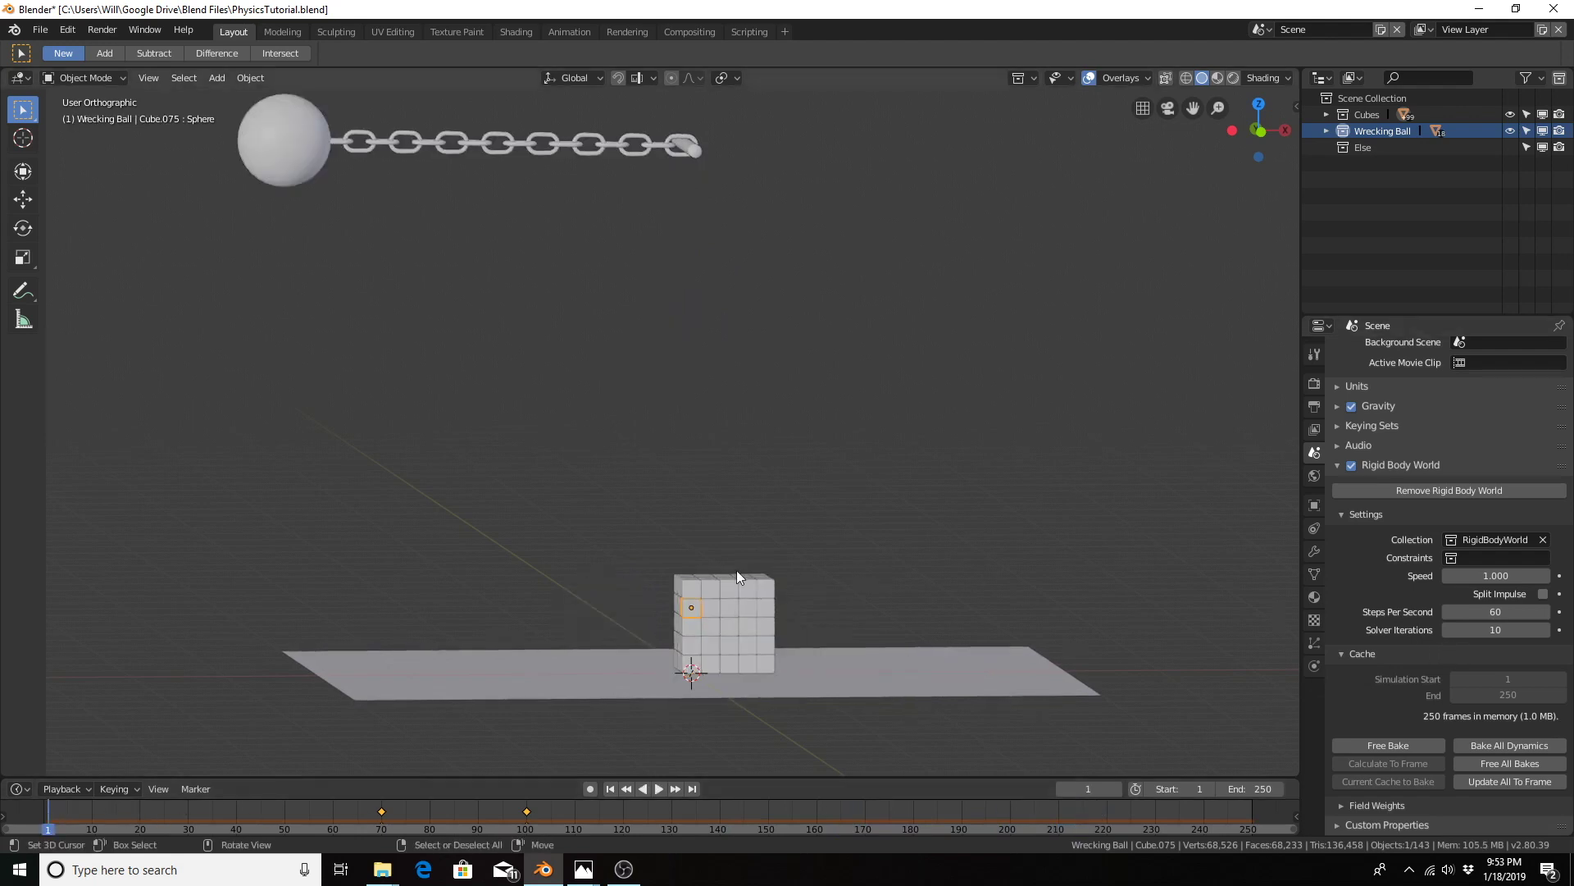
click(250, 143)
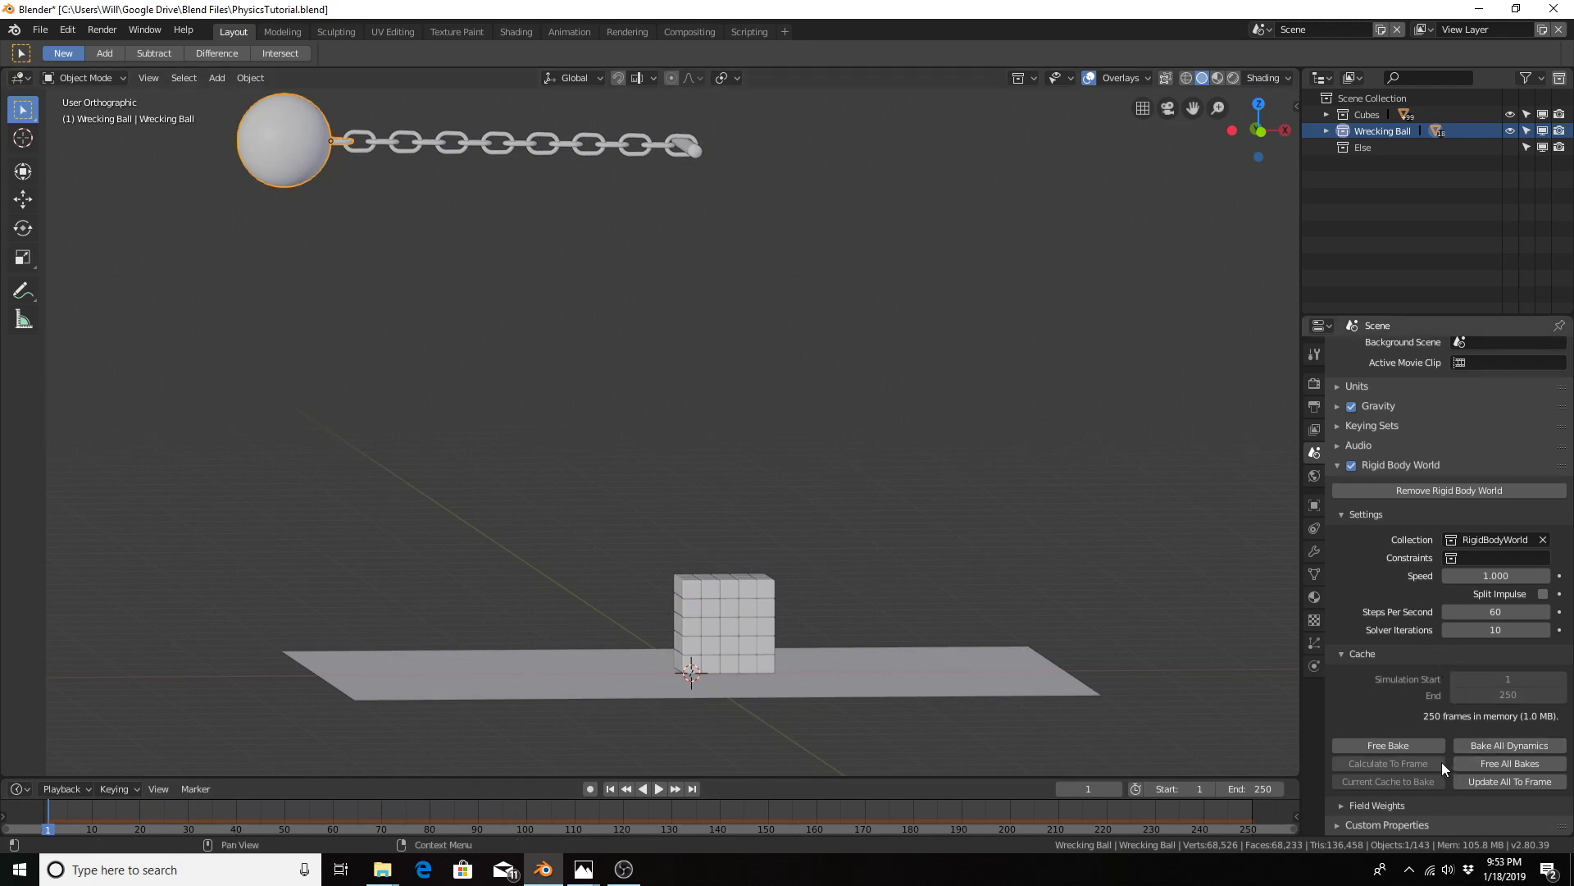
click(1314, 667)
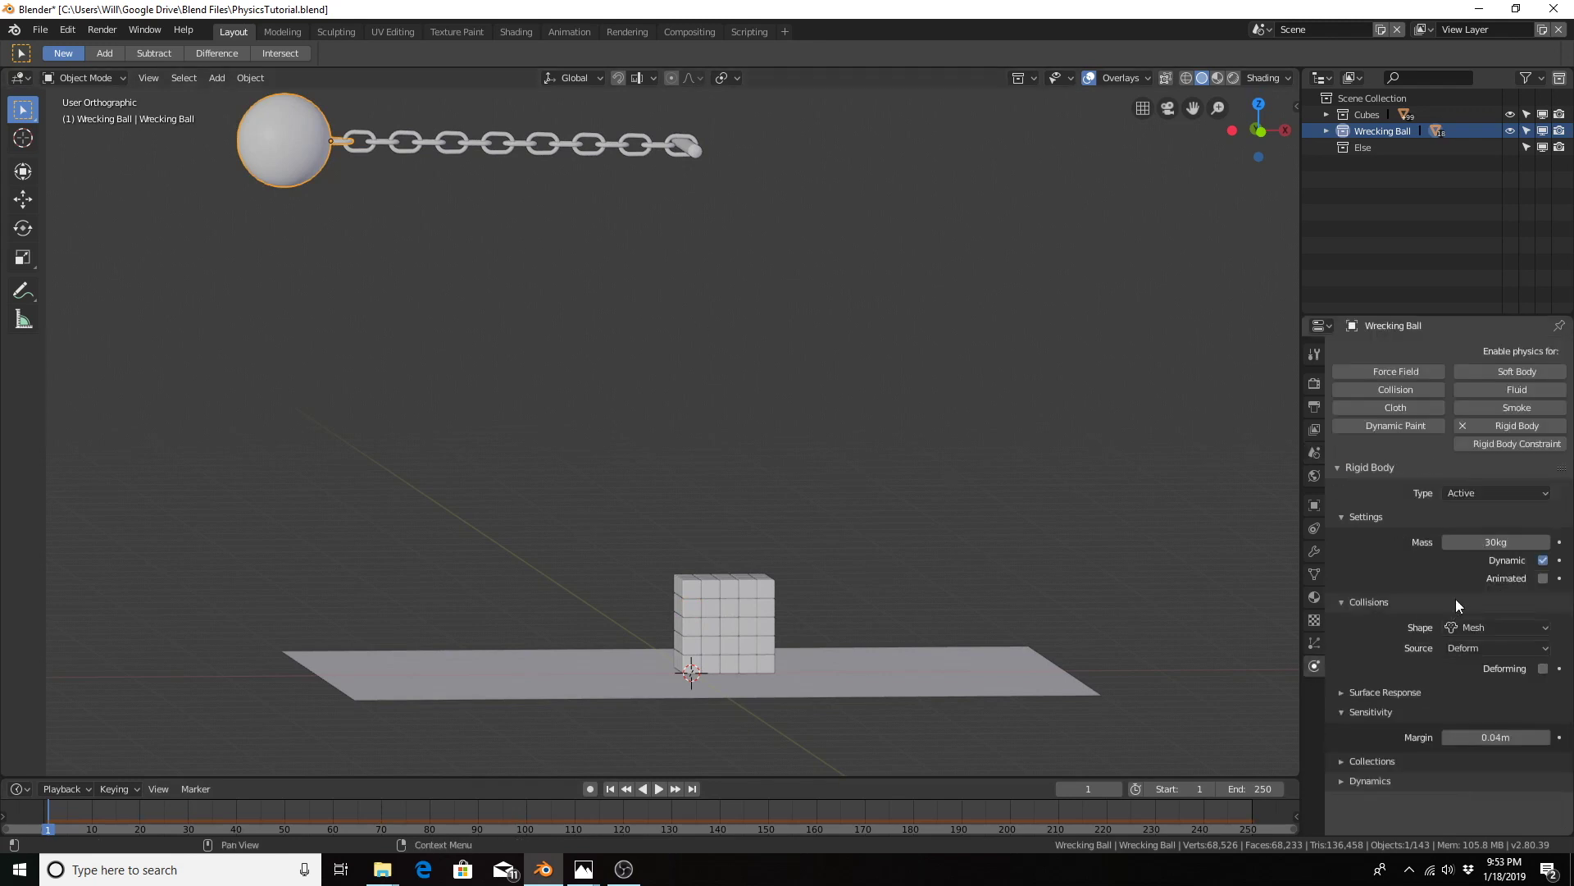
click(1480, 541)
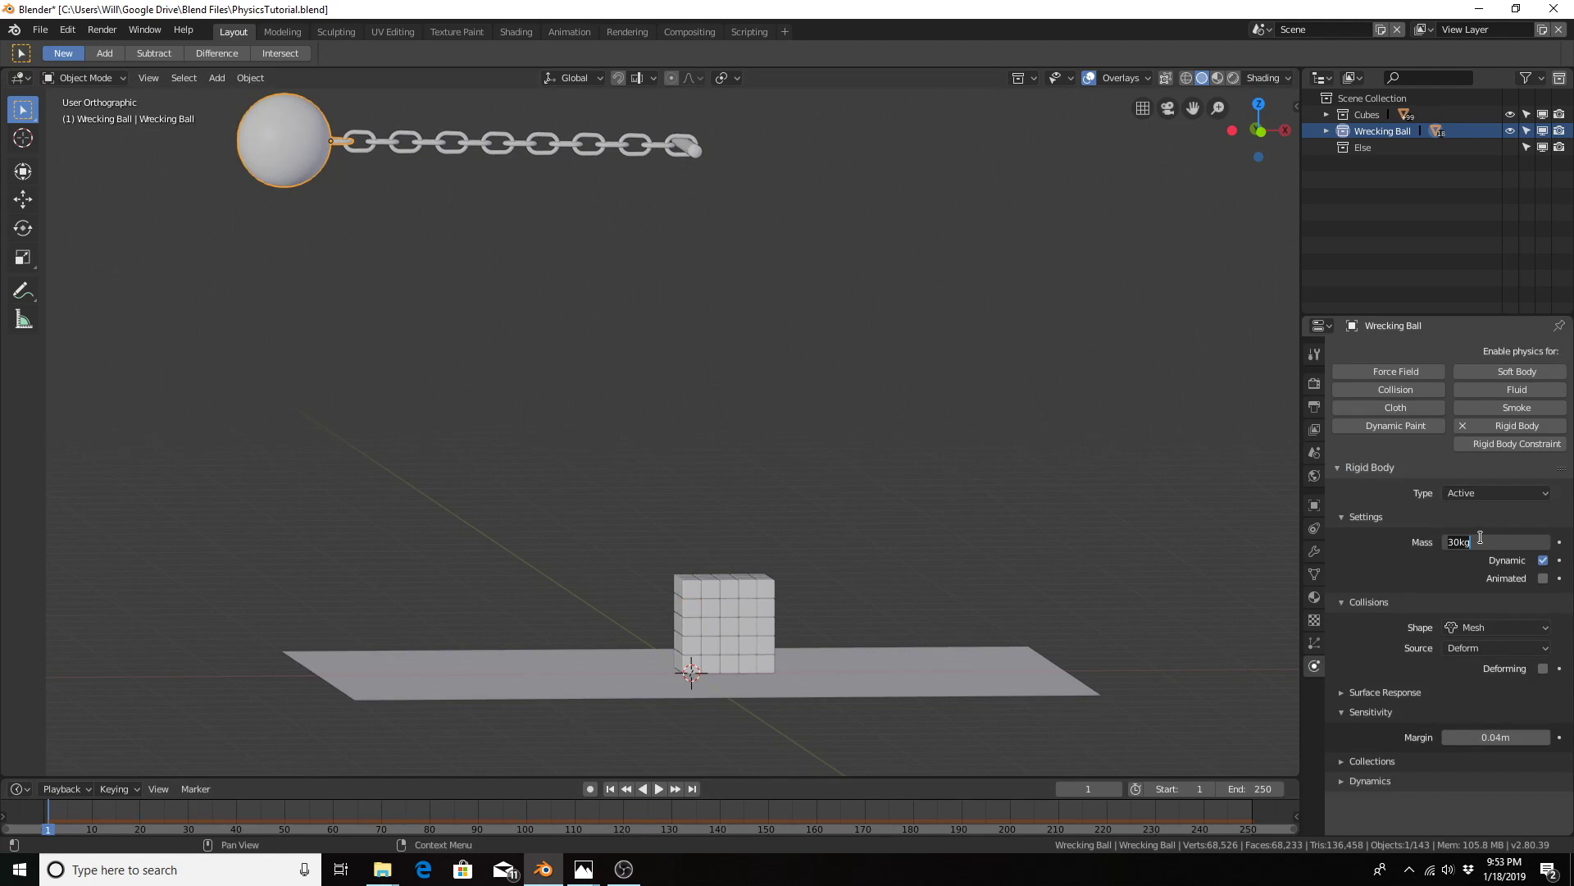
text(15)
key(Escape)
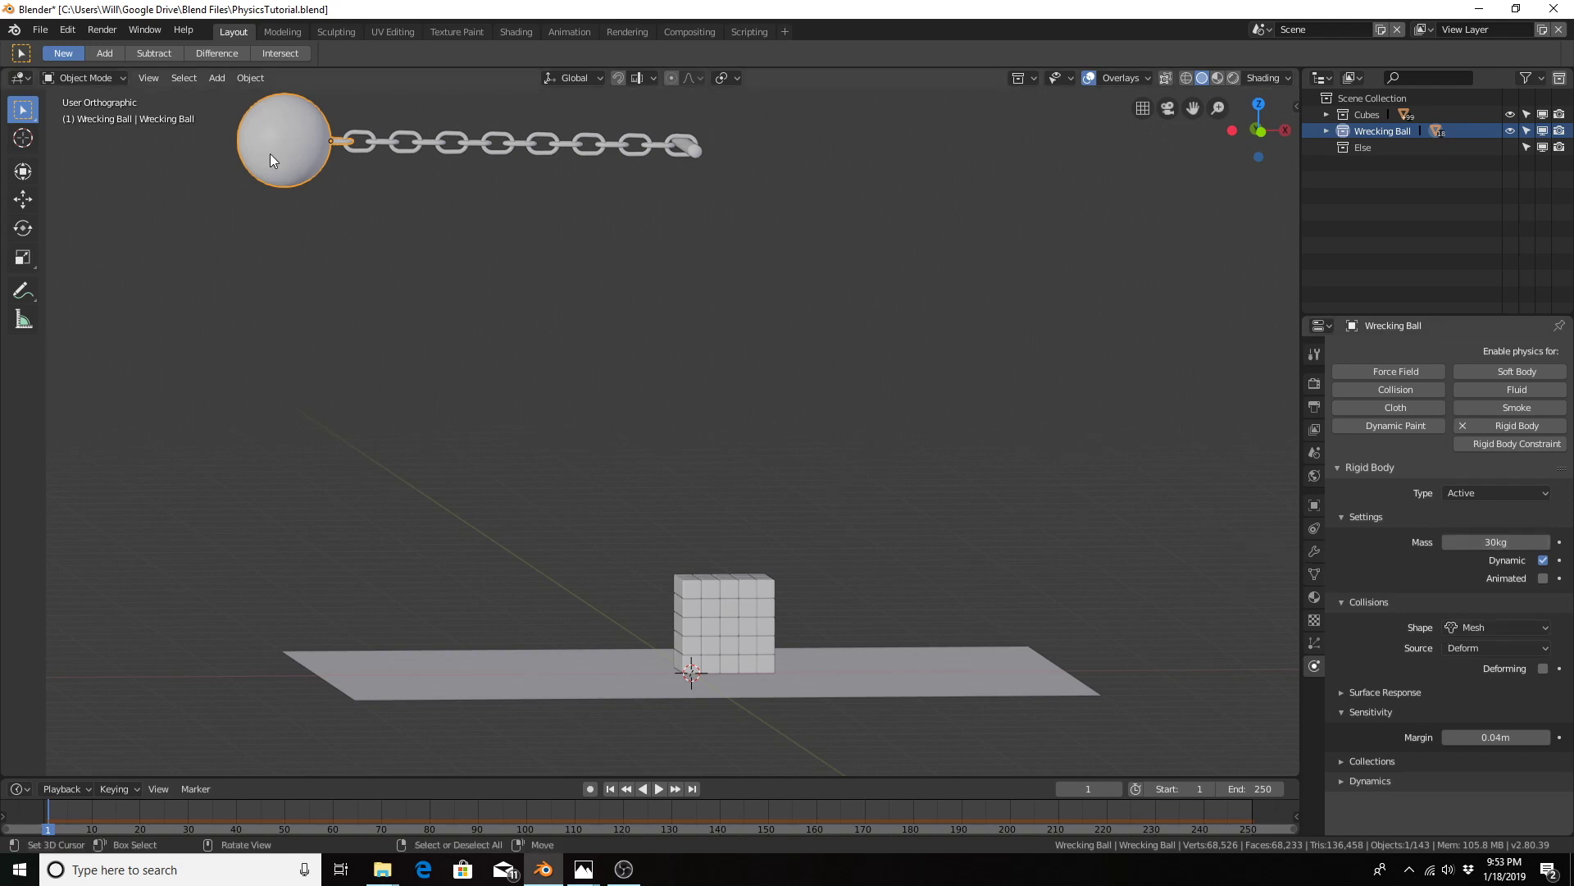
Step: Set the rigid body mass of the chain link nearest the ball to 10 kg
click(368, 136)
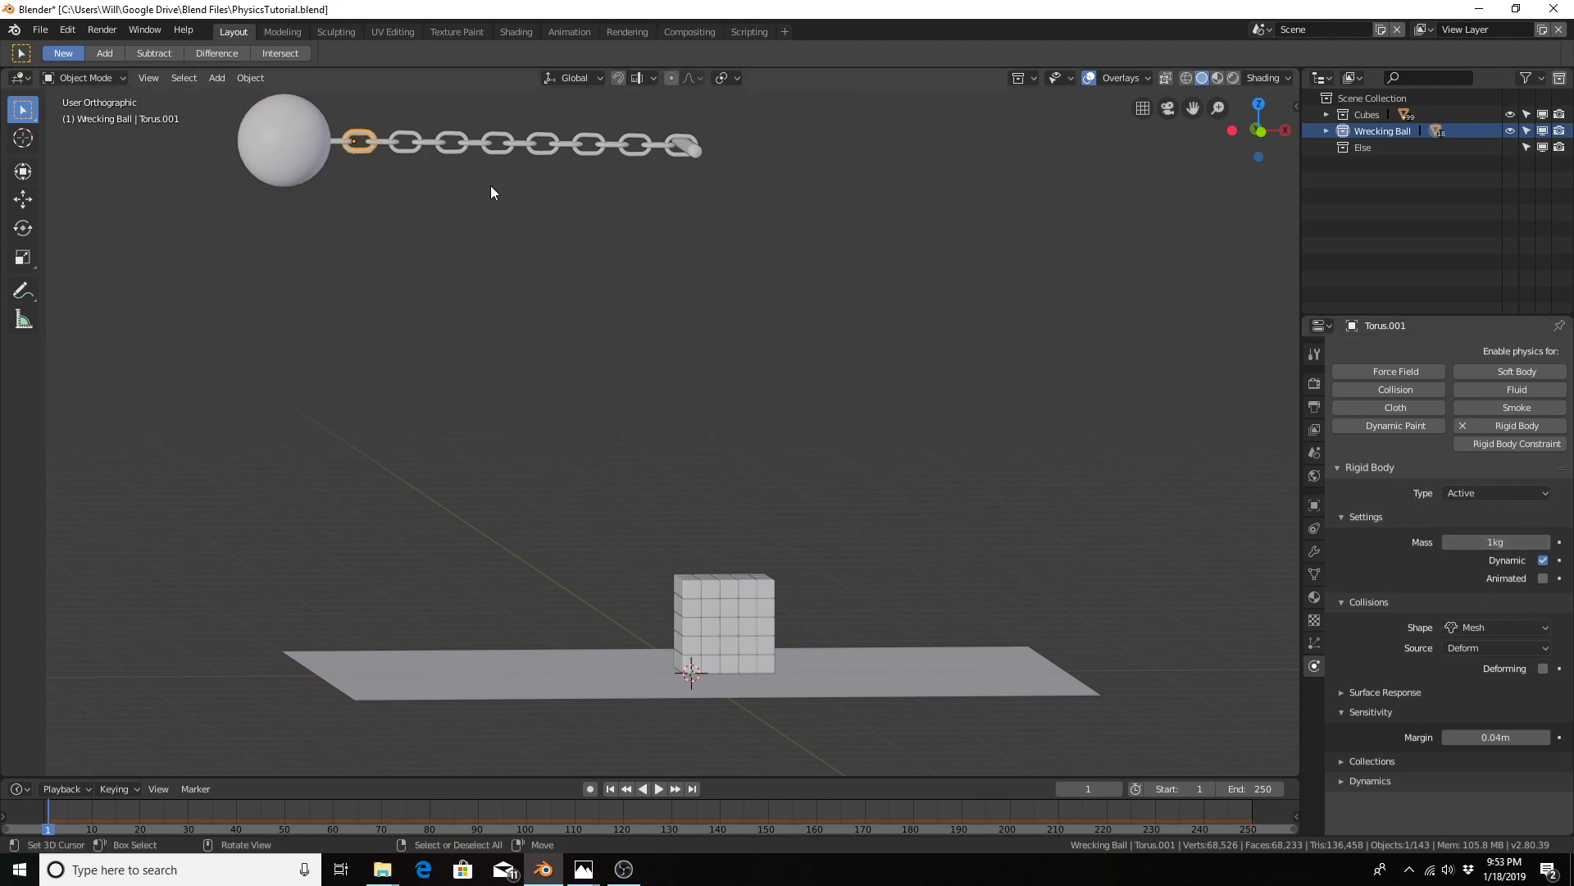
click(1499, 541)
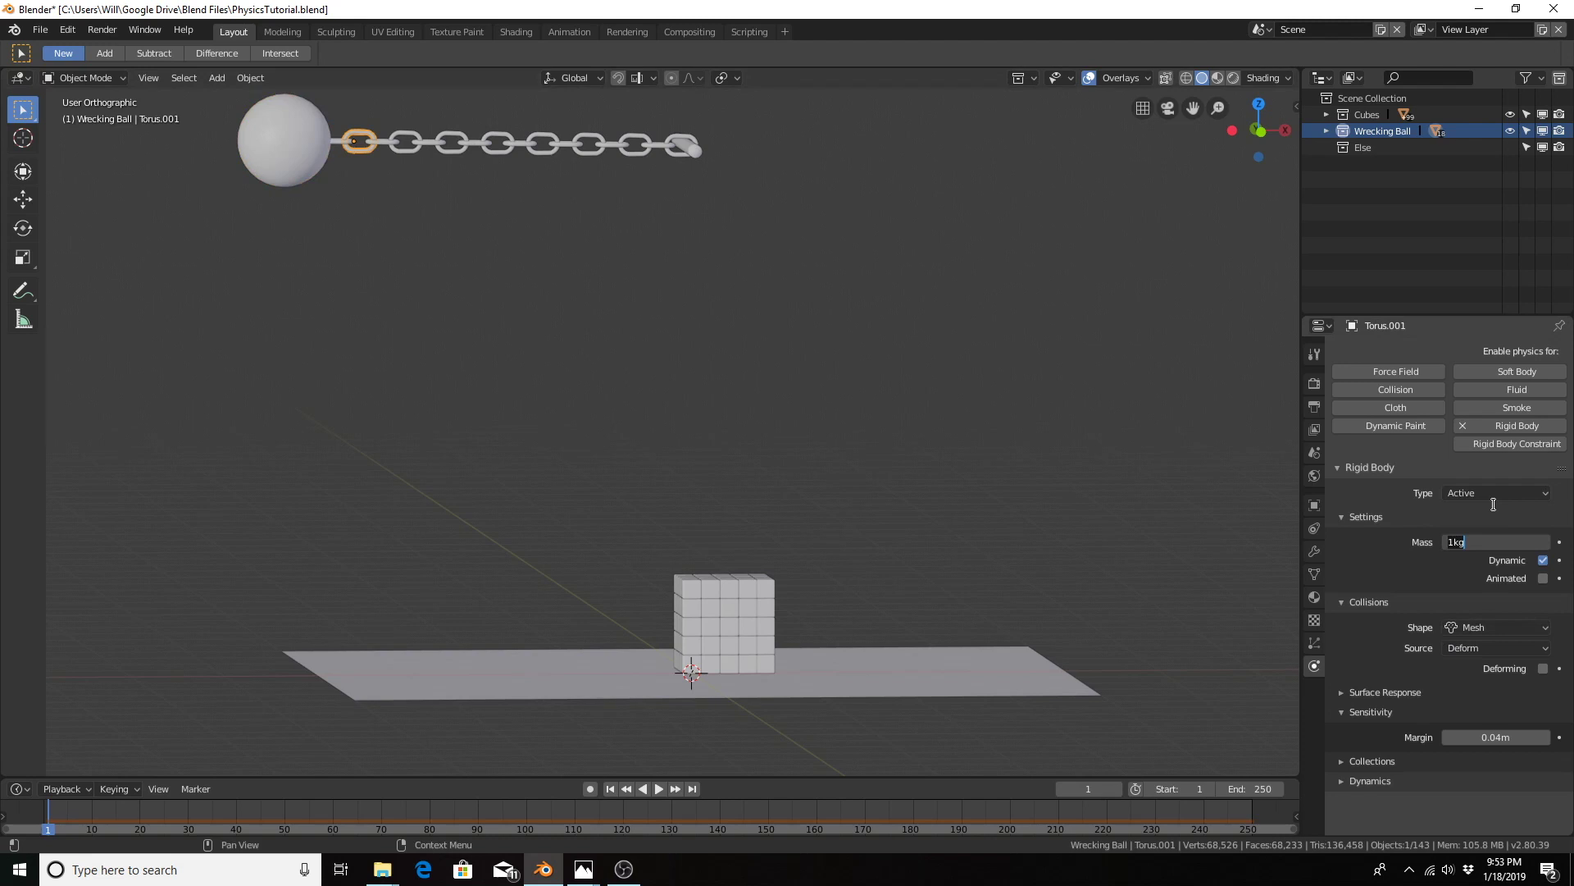
text(10)
key(Return)
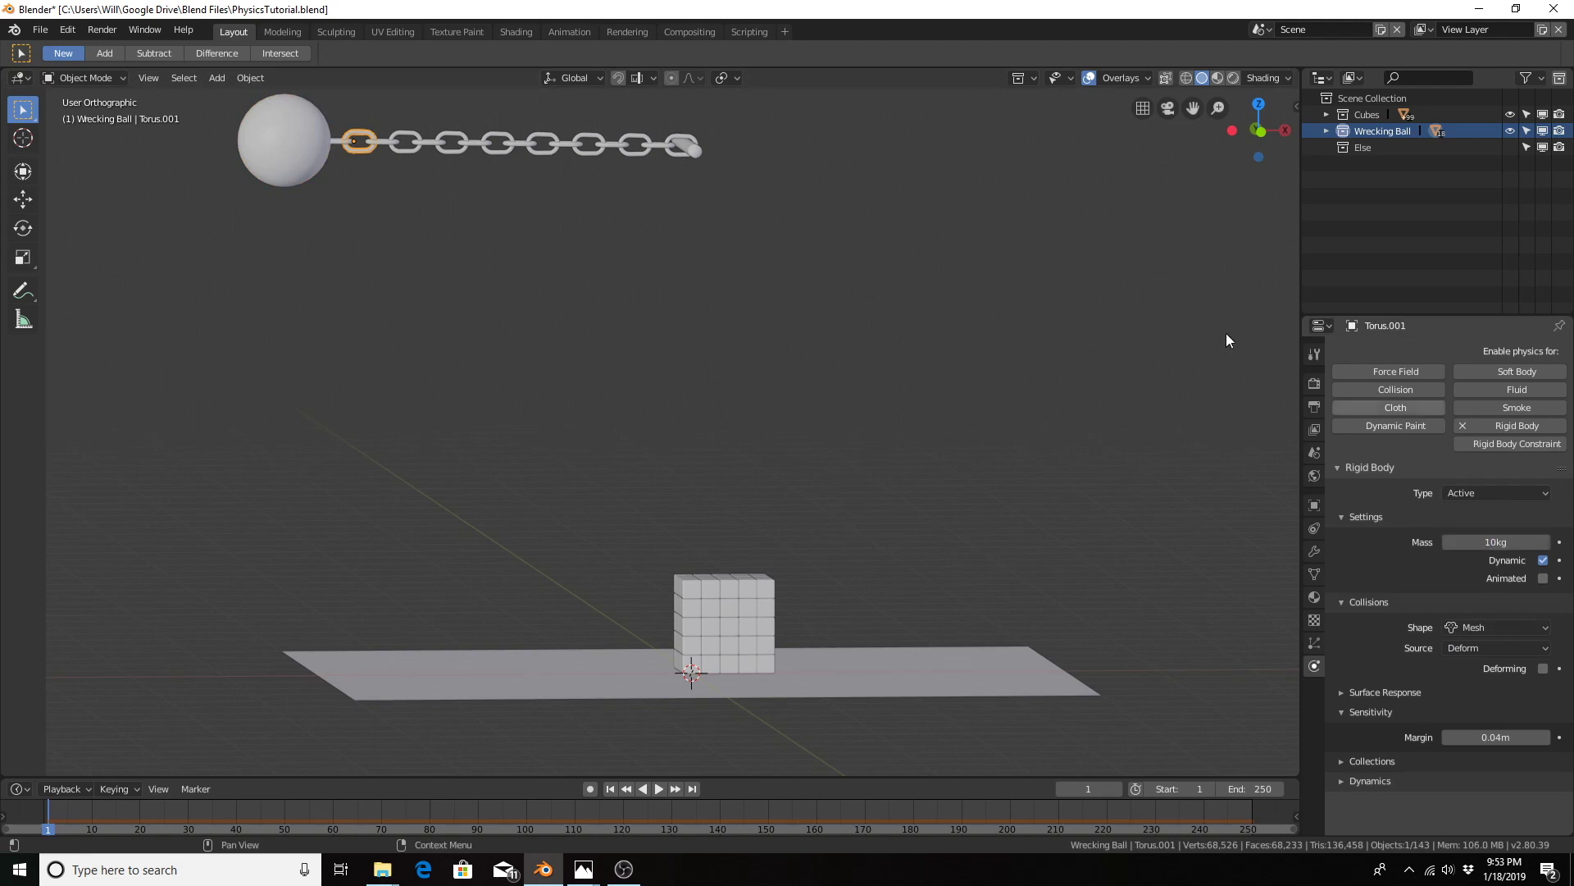
Step: Select all the chain links, copy the first link's rigid body settings to them, and check the mass on individual links
middle_drag(401, 186, 400, 394)
scroll(421, 357, up, 2)
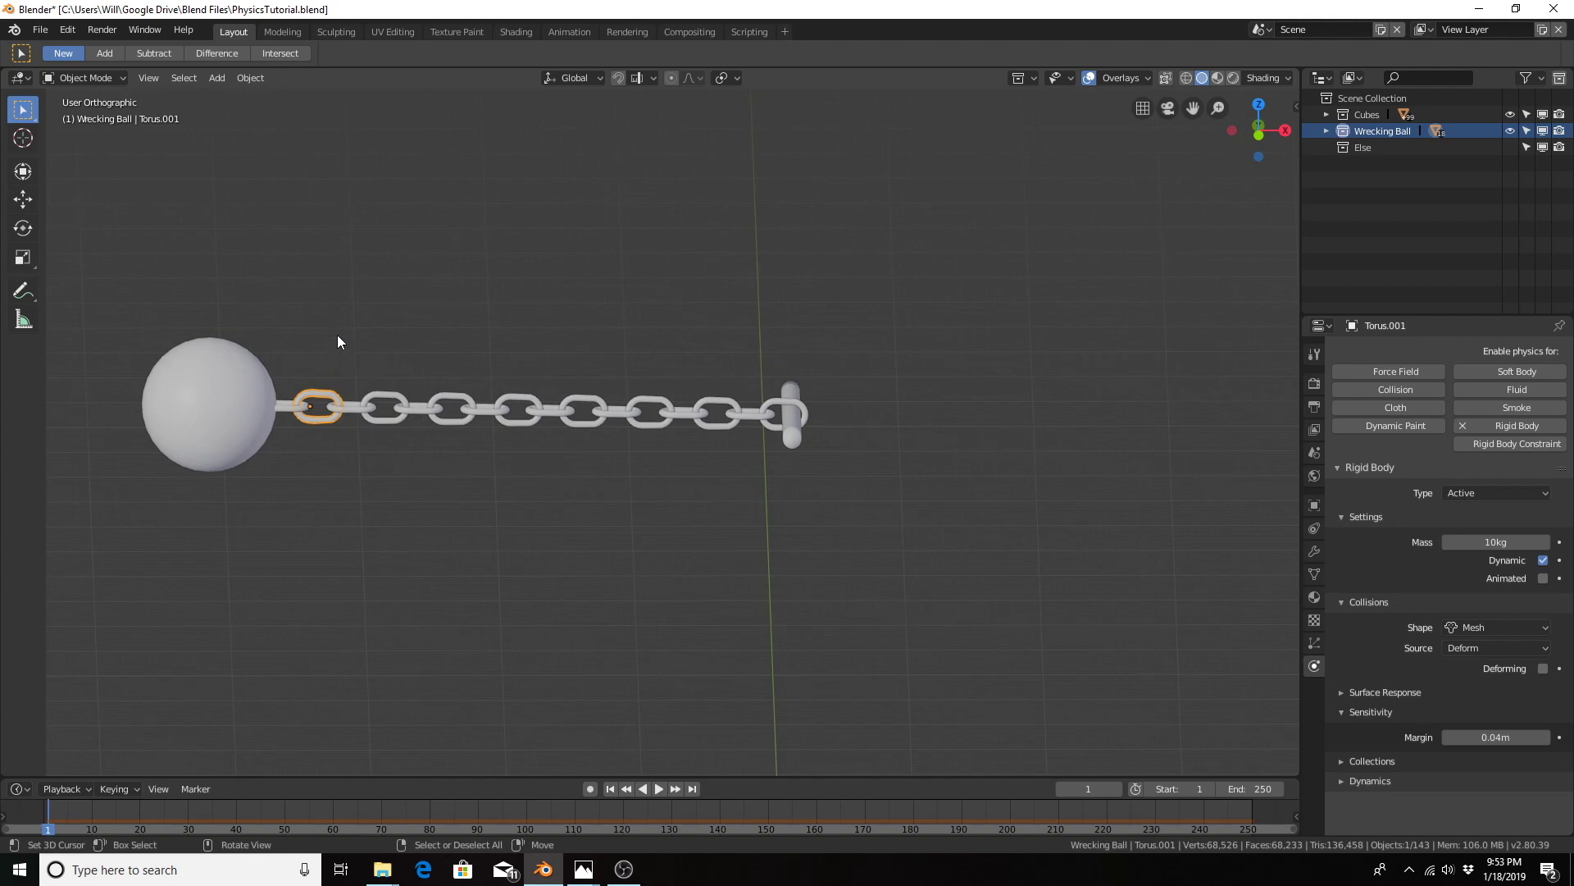
key(b)
drag(339, 325, 769, 529)
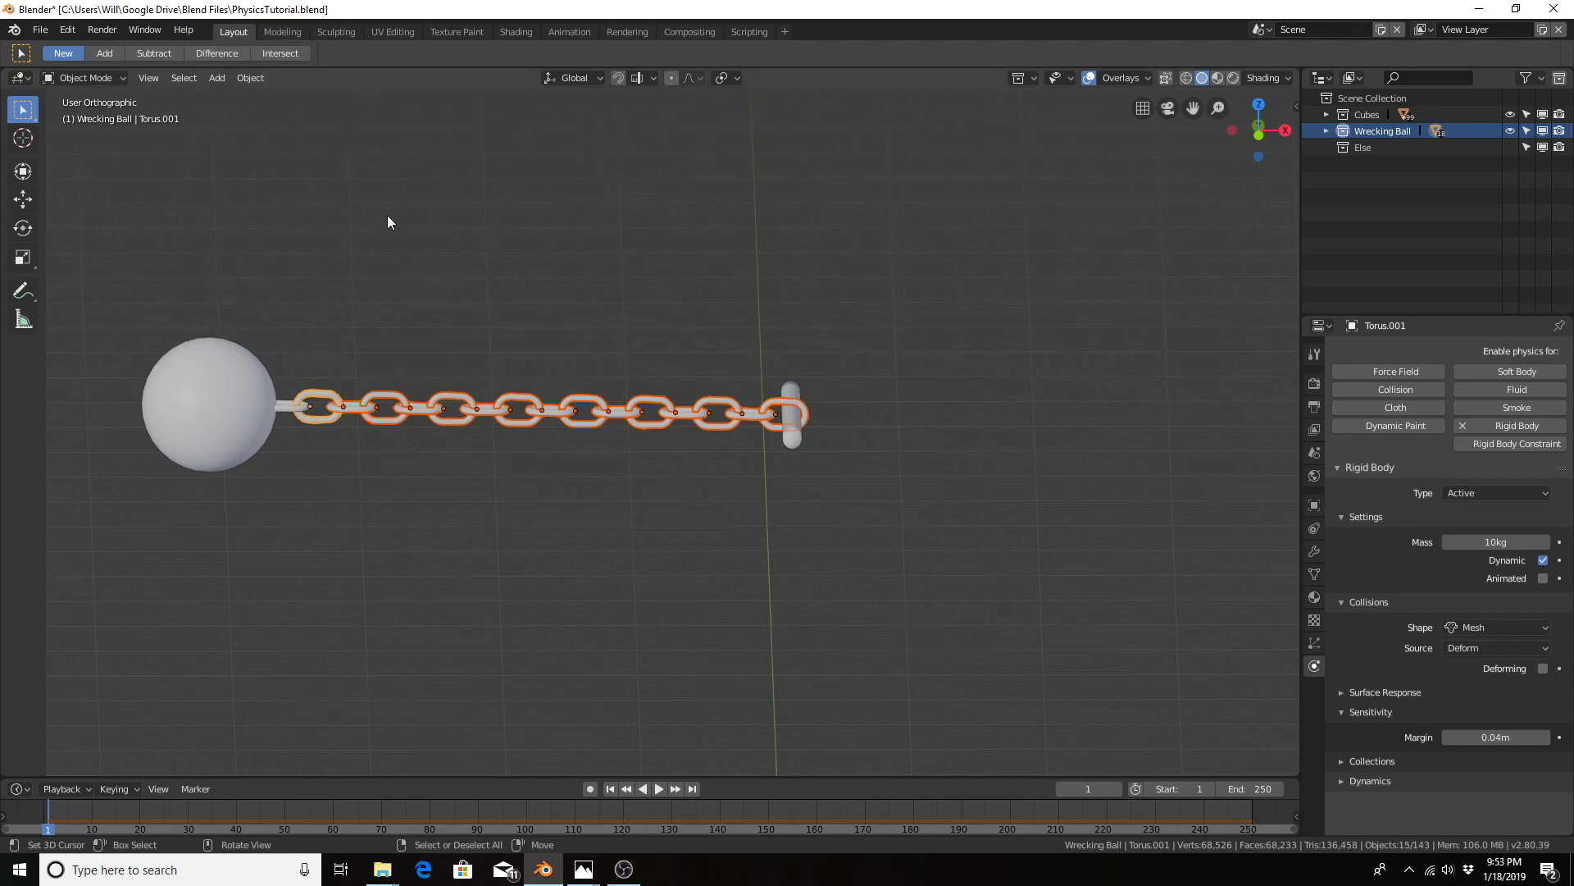
key(F3)
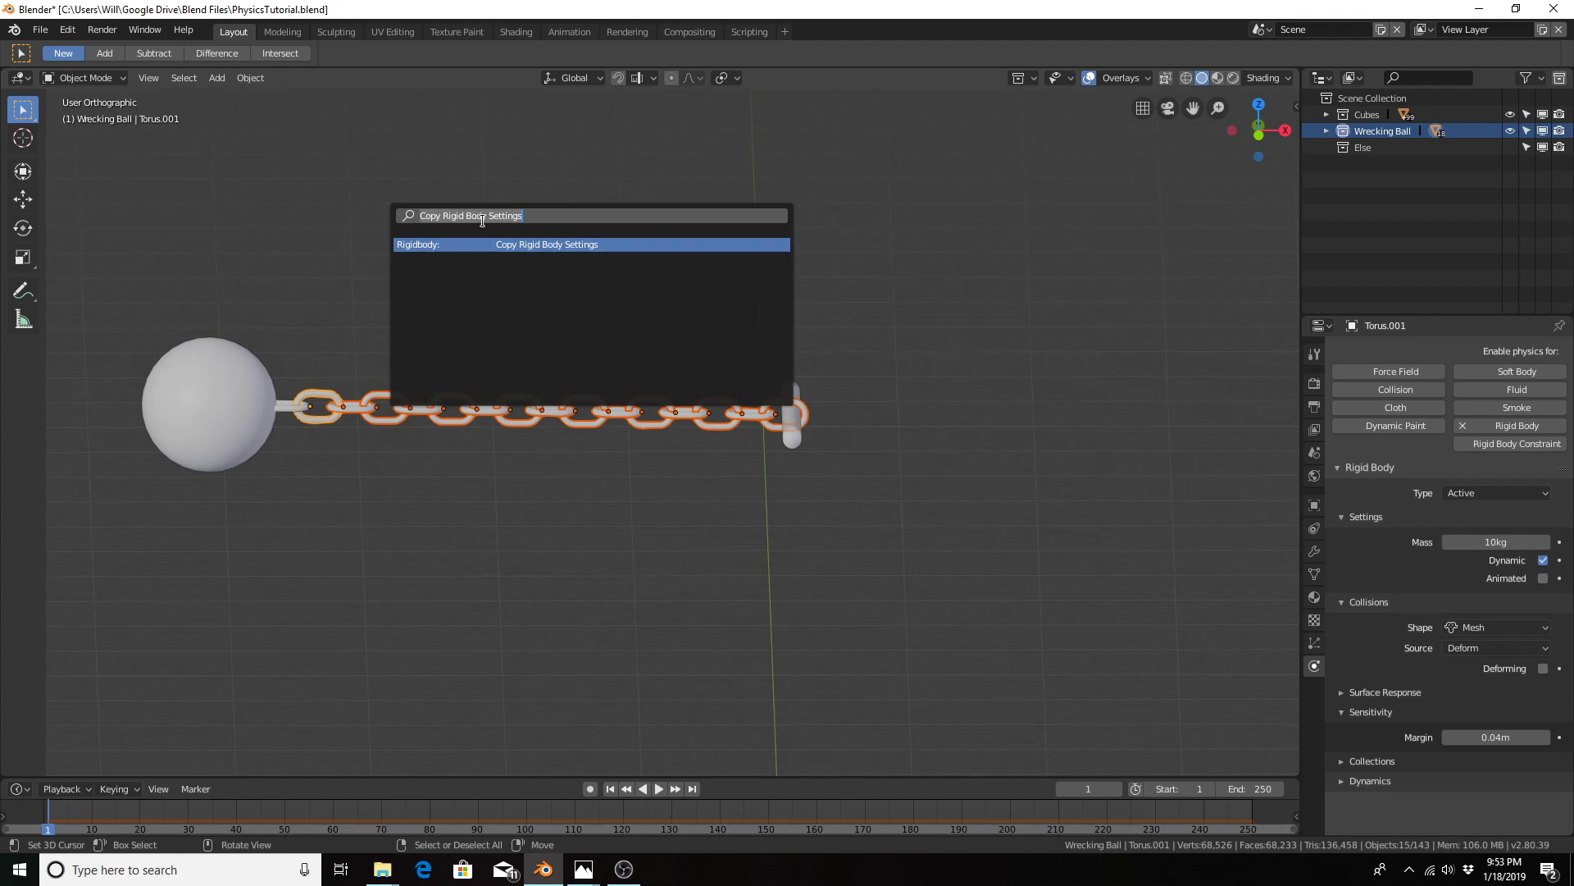
click(574, 247)
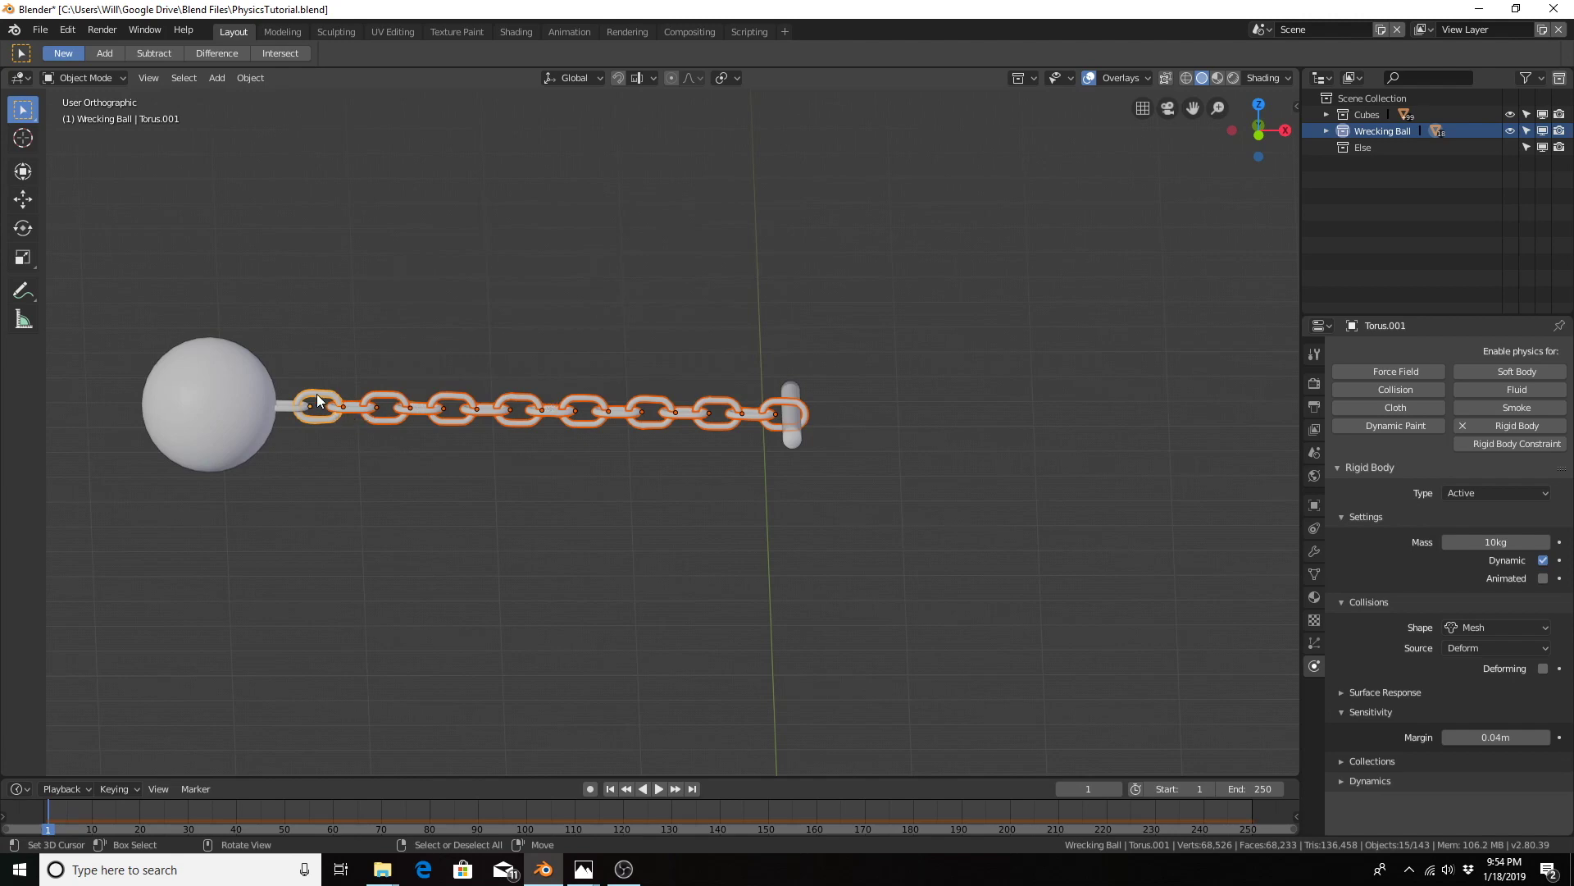
click(639, 407)
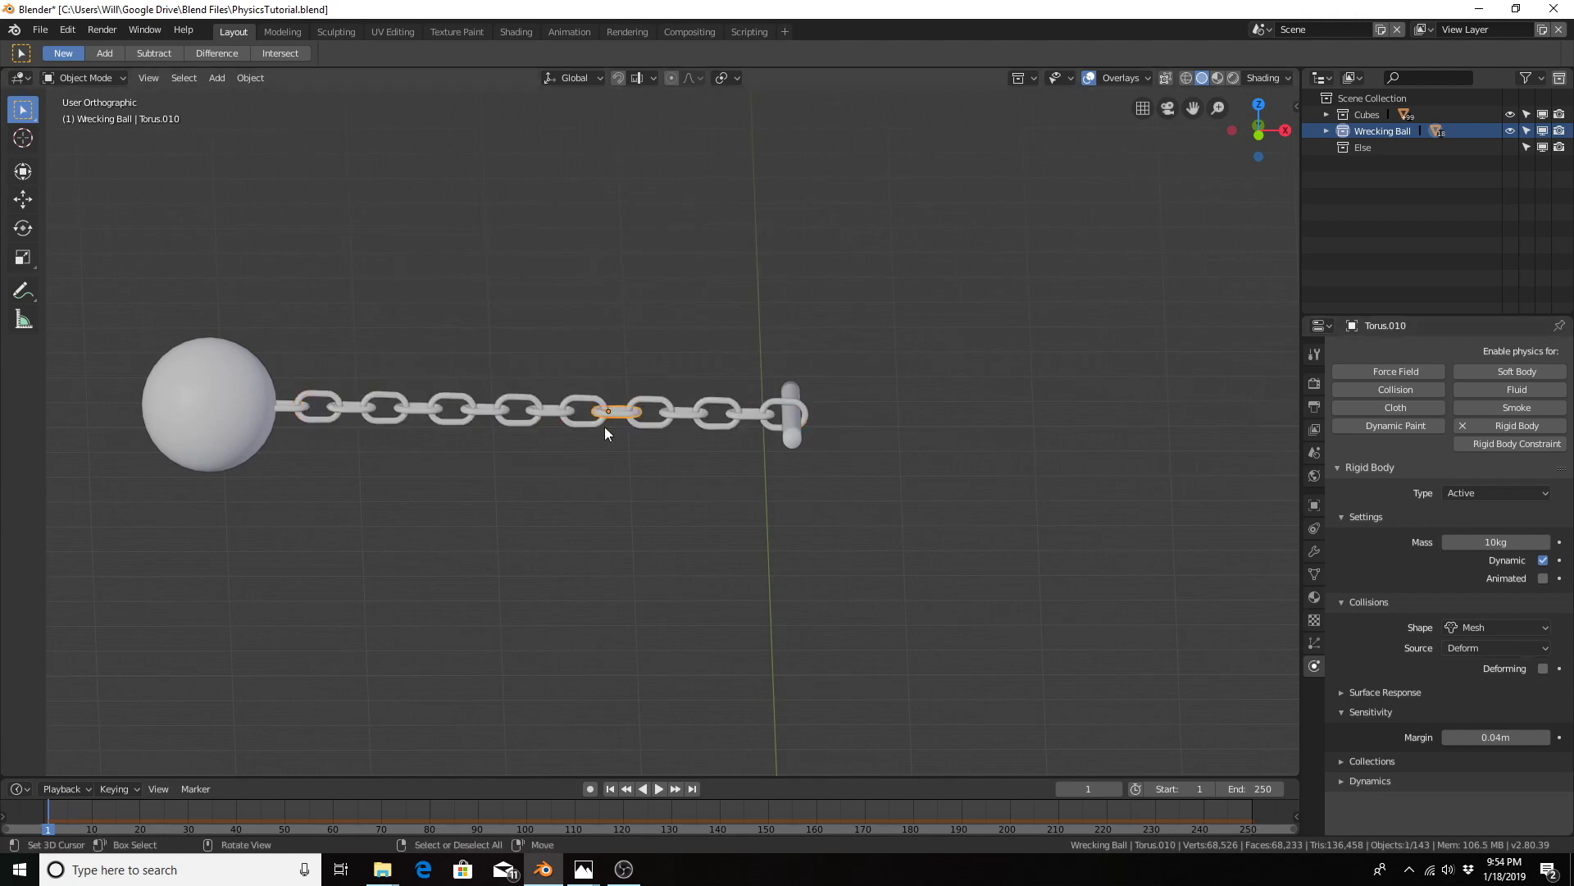
click(538, 404)
Step: Free all bakes in the Rigid Body World cache and bake all dynamics with the heavier chain links
click(1315, 453)
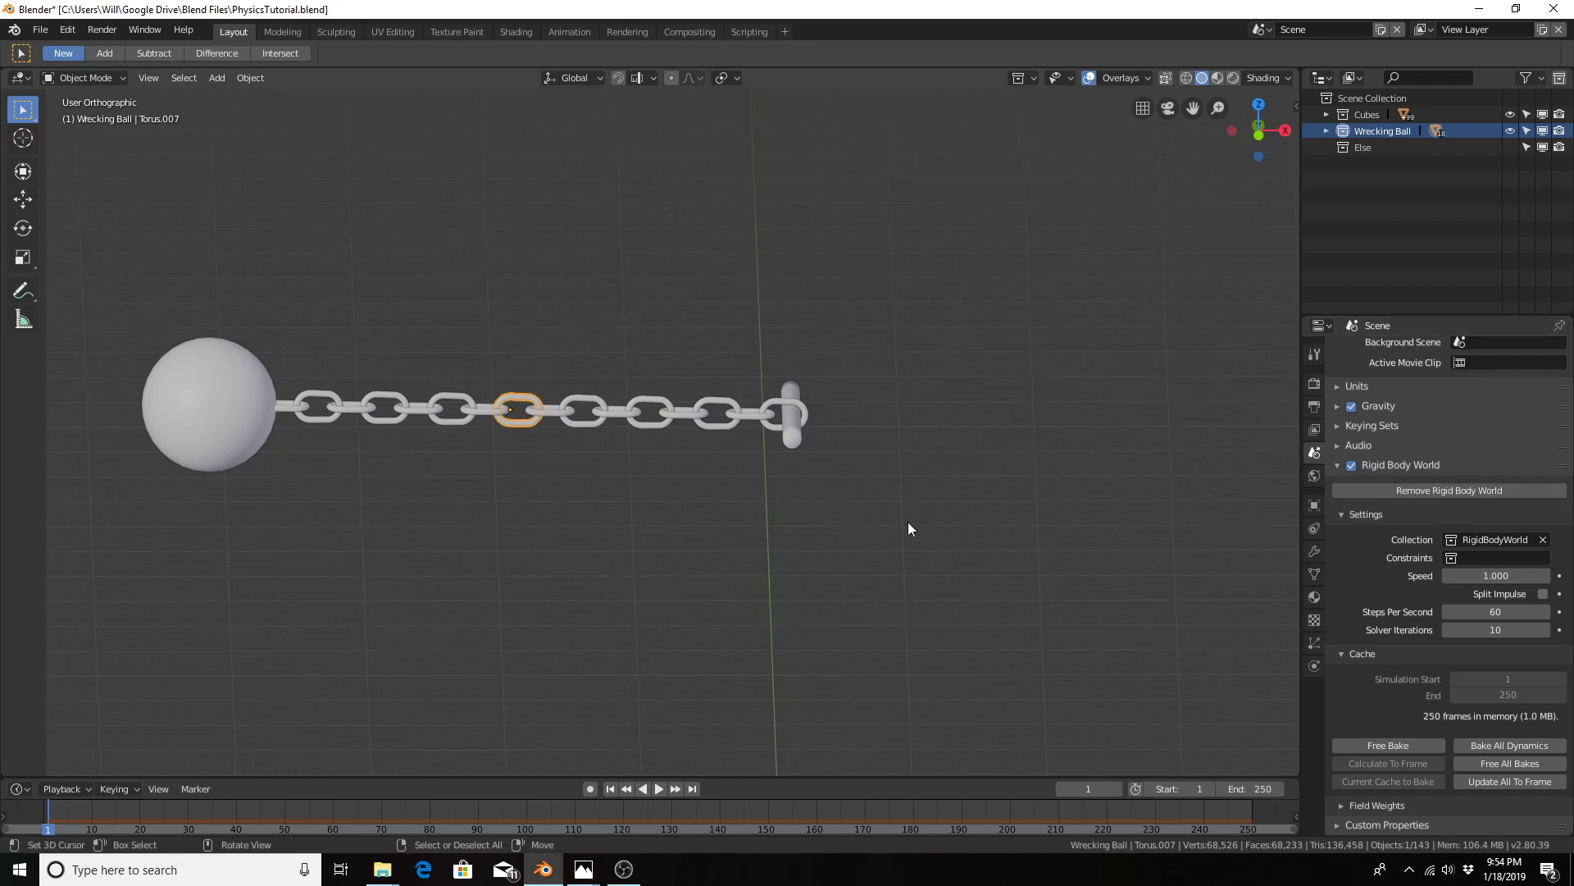
shift+middle_drag(896, 535, 887, 185)
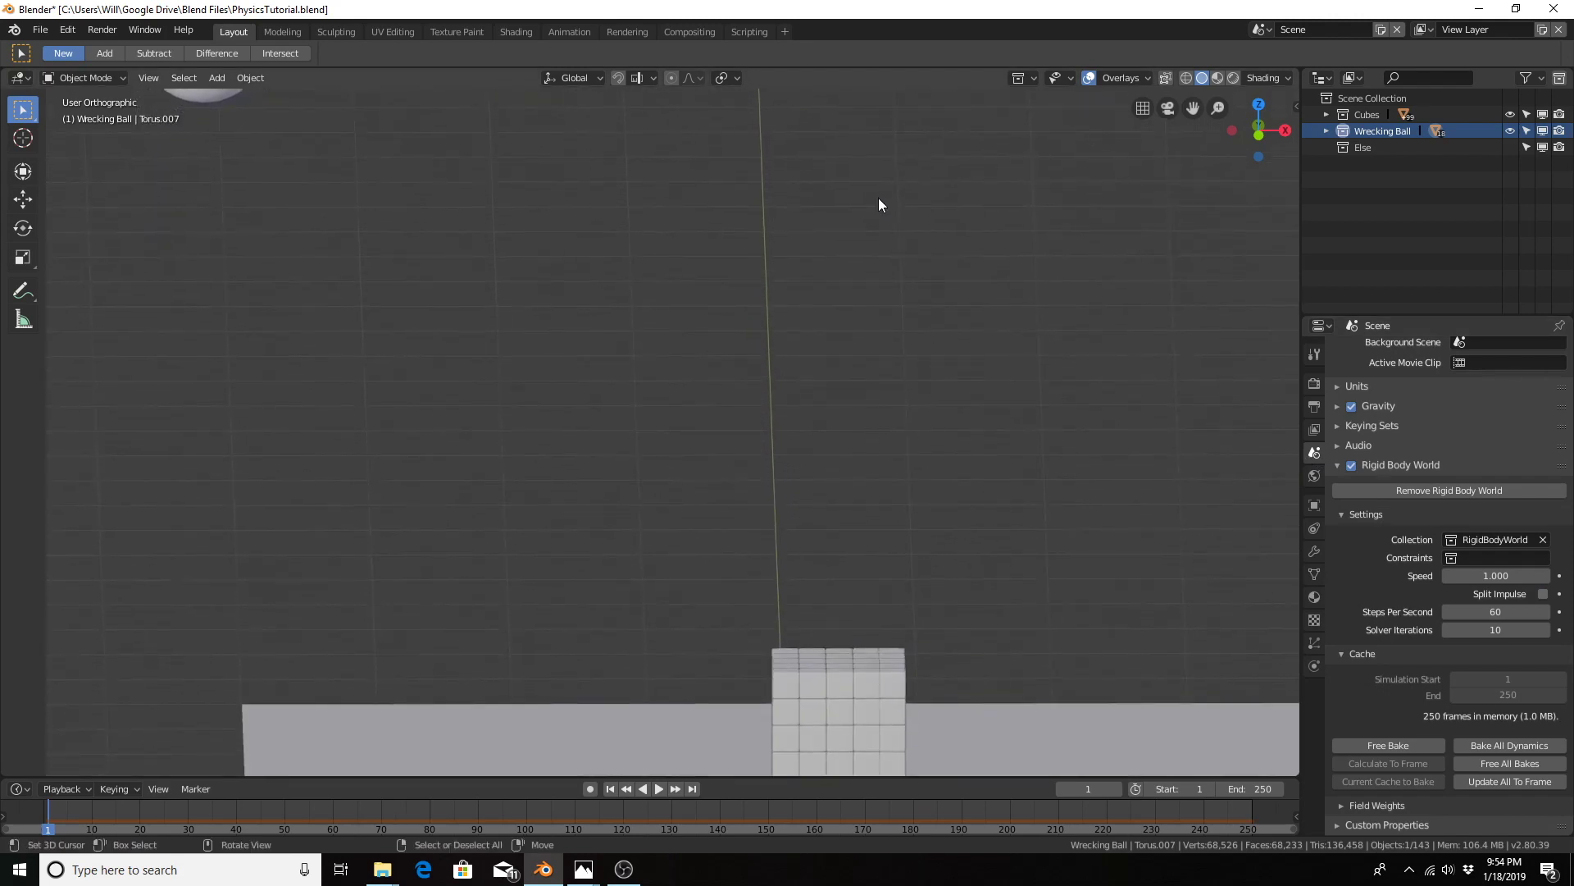
scroll(853, 213, down, 2)
middle_drag(822, 234, 805, 261)
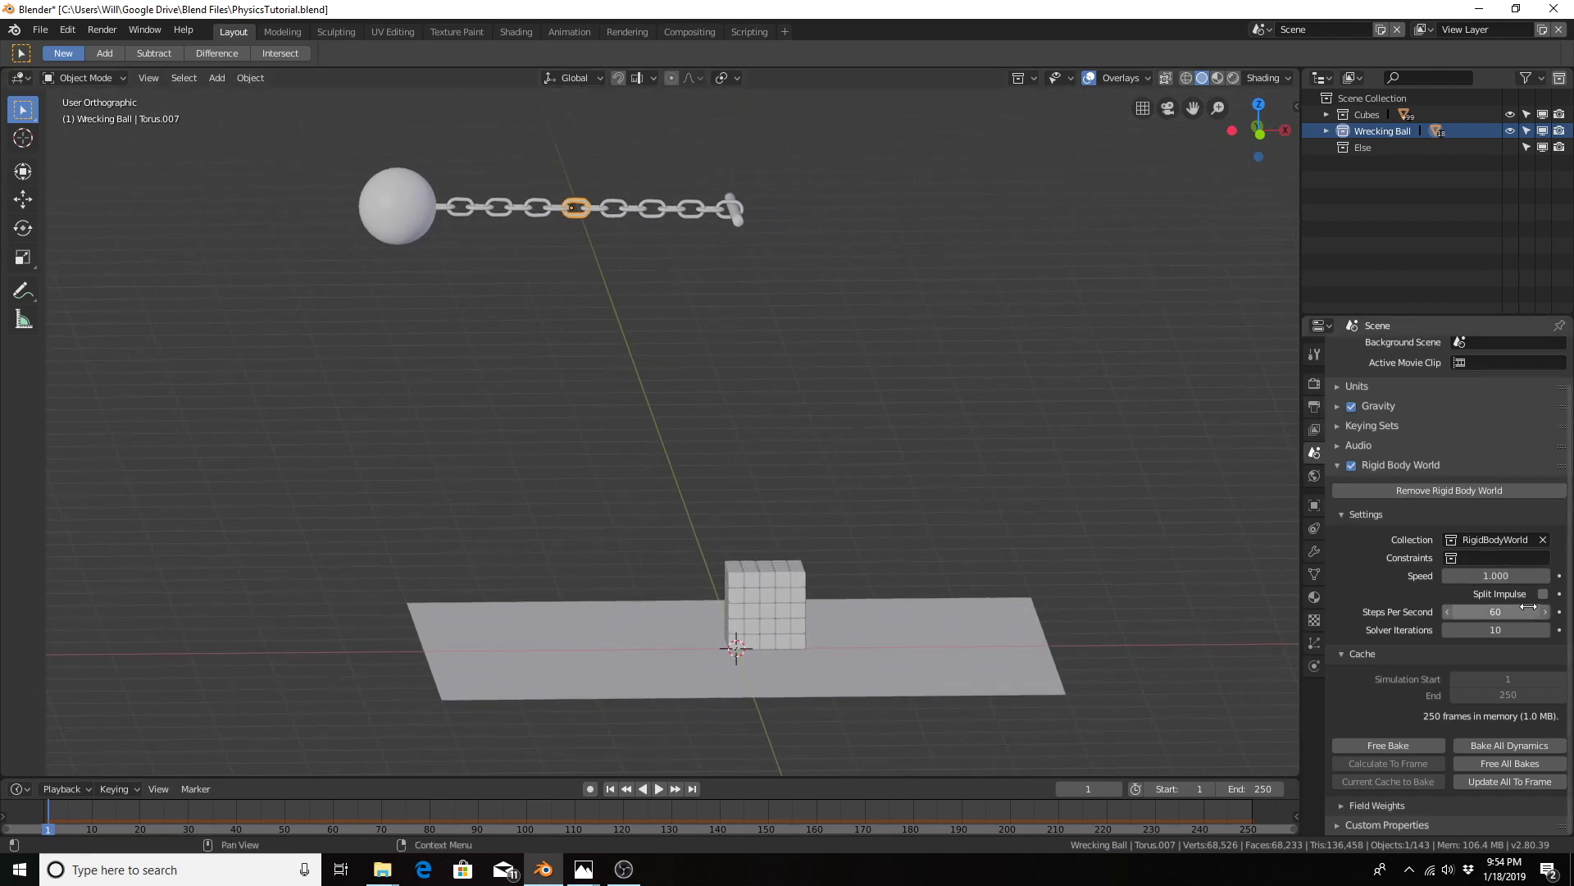
click(1499, 764)
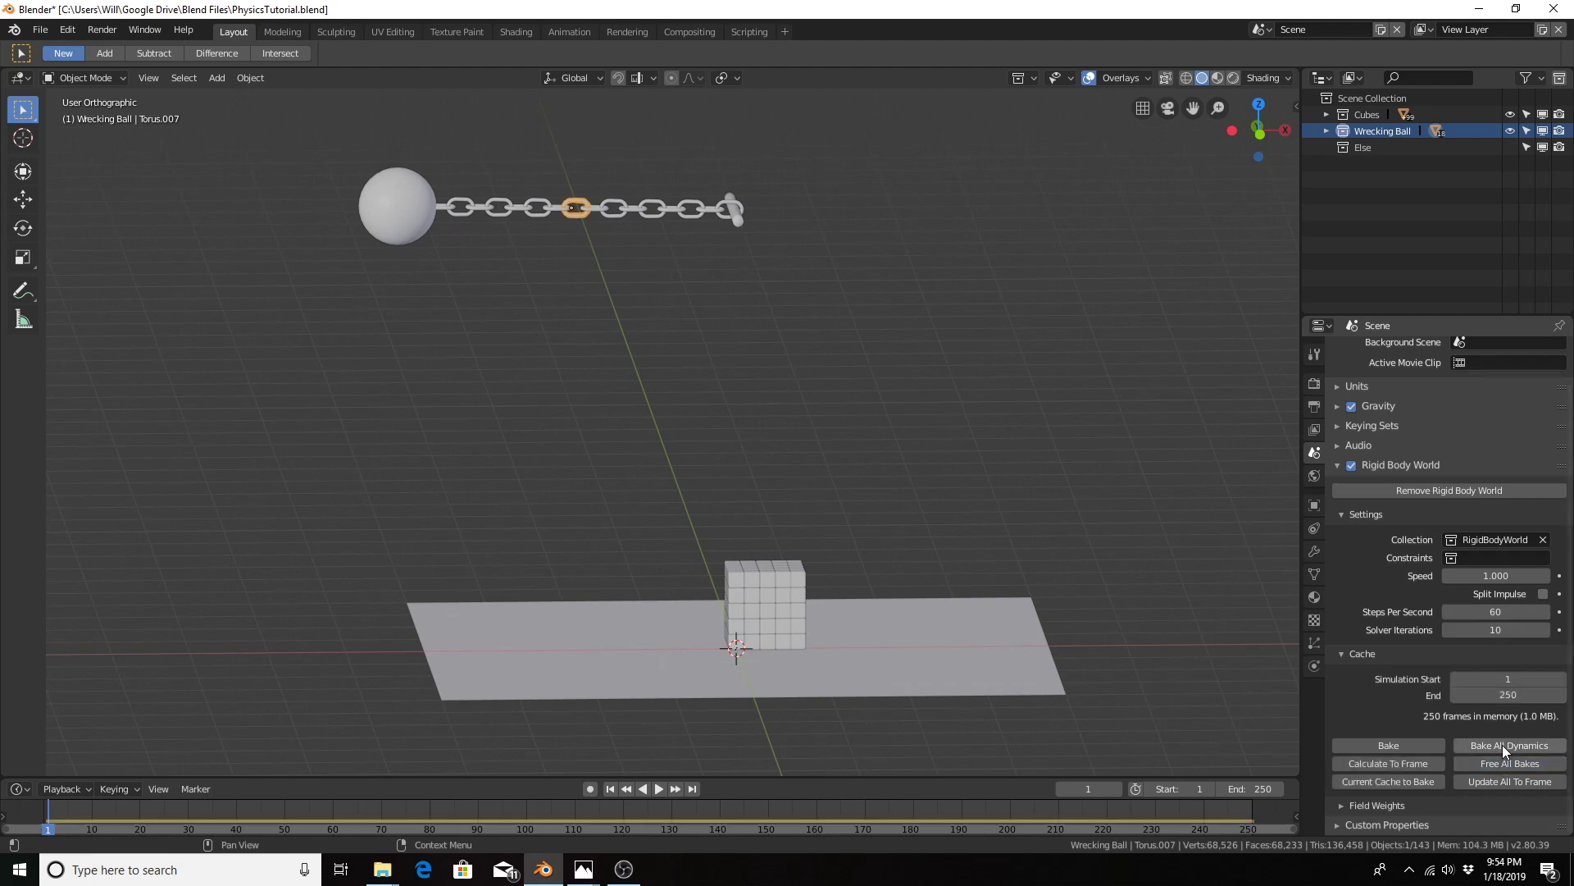
click(1502, 743)
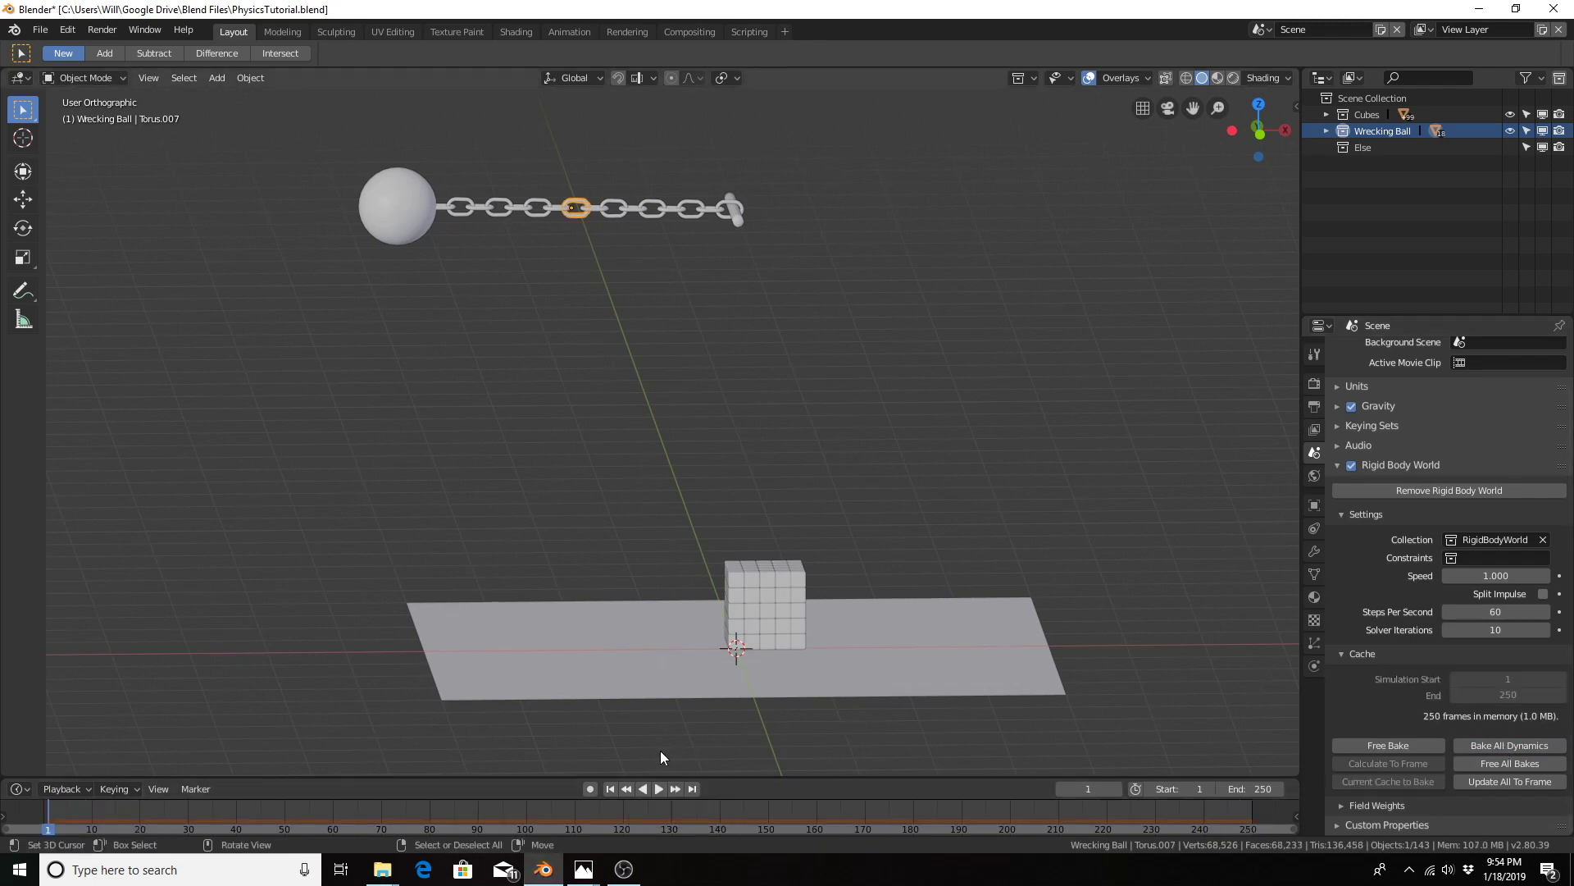
Step: Scrub the newly baked simulation from its start through the impact to examine the chain and the scattering cubes
drag(201, 811, 307, 830)
click(374, 812)
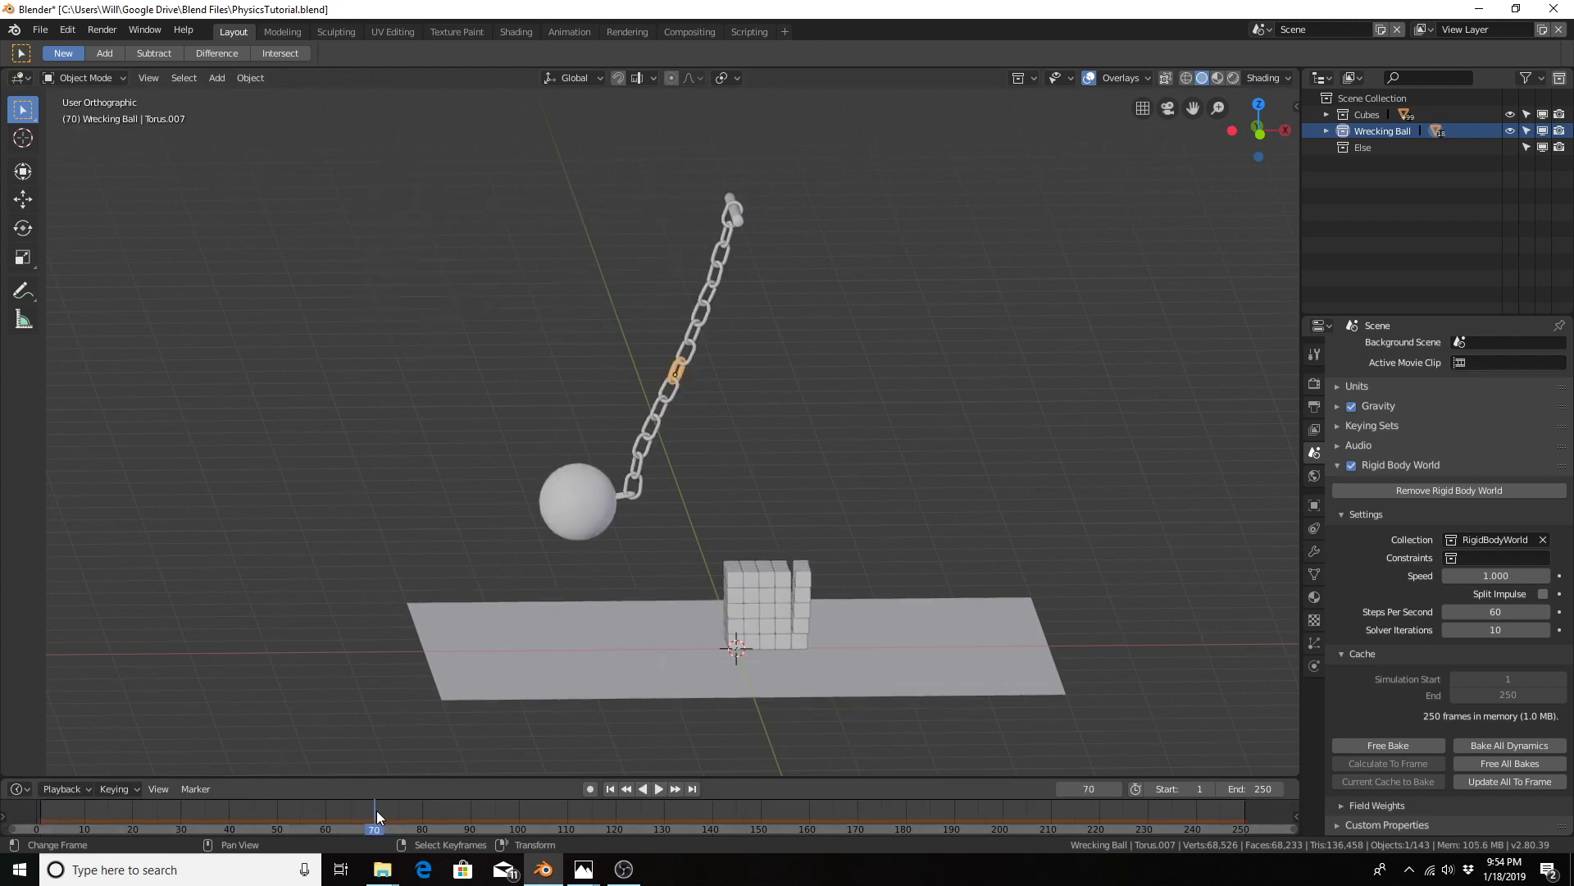
click(416, 812)
click(488, 816)
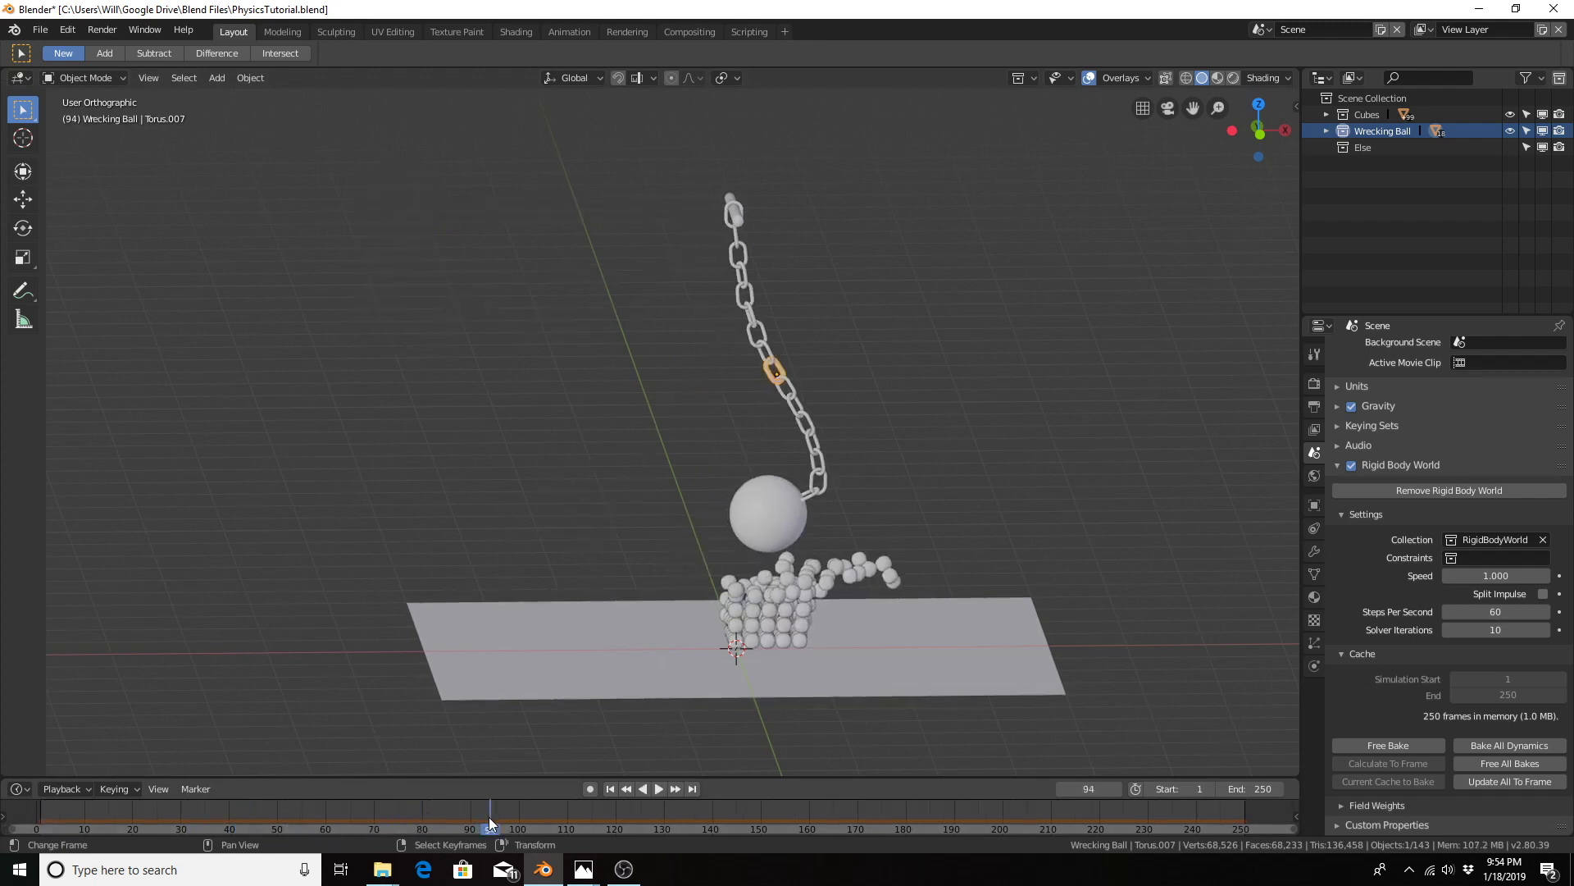
click(571, 814)
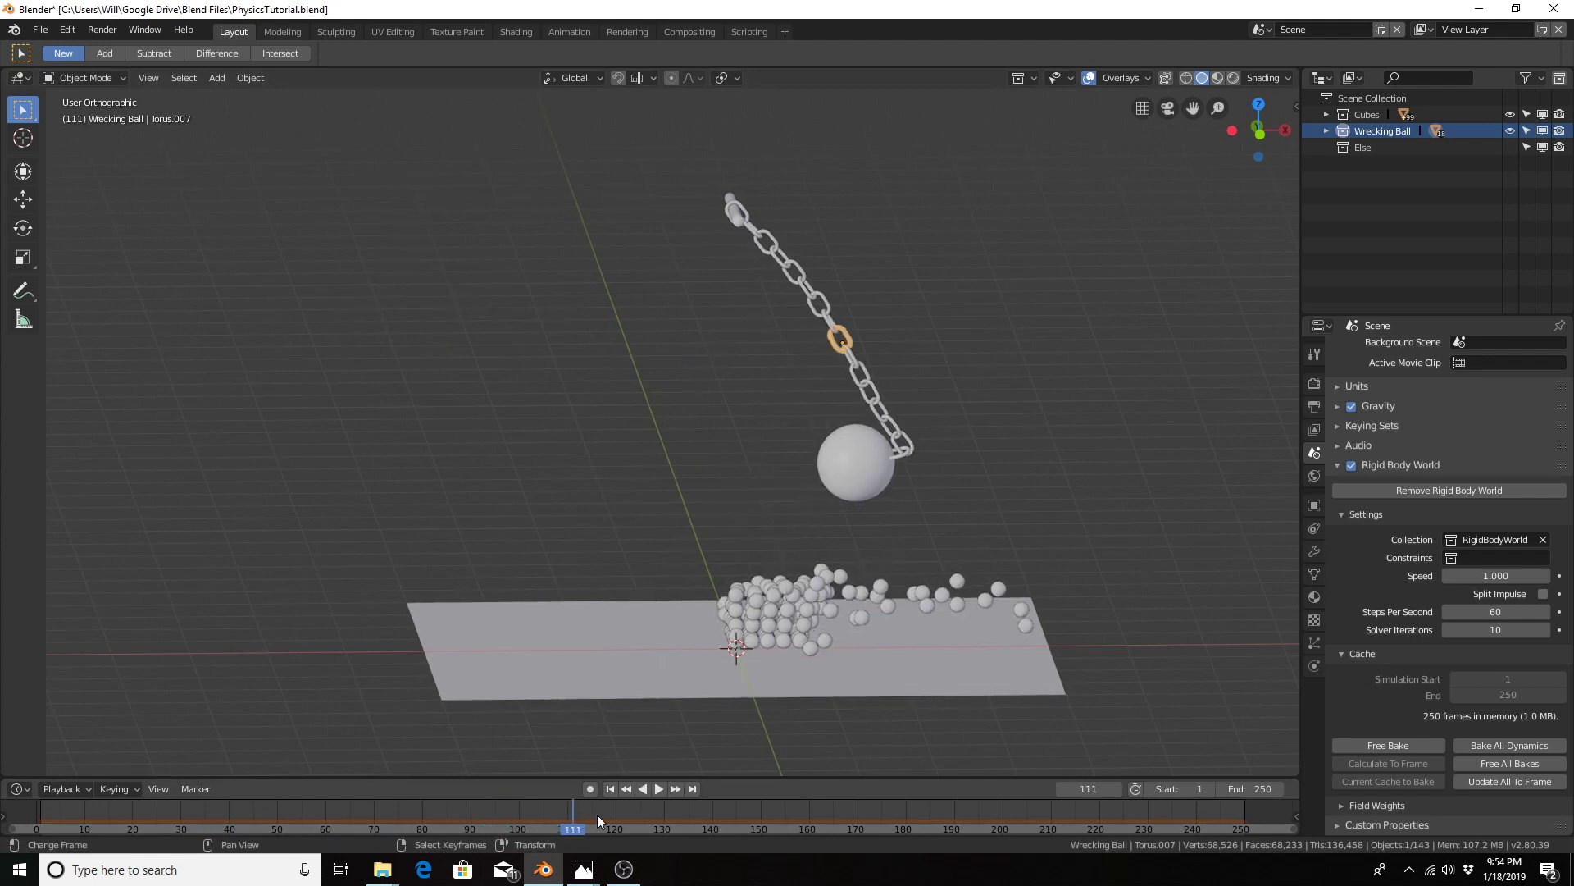
drag(610, 815, 1189, 807)
Step: Examine the ball's impact from the front view between about frames 80 and 94, checking when the cubes start rounding
click(470, 809)
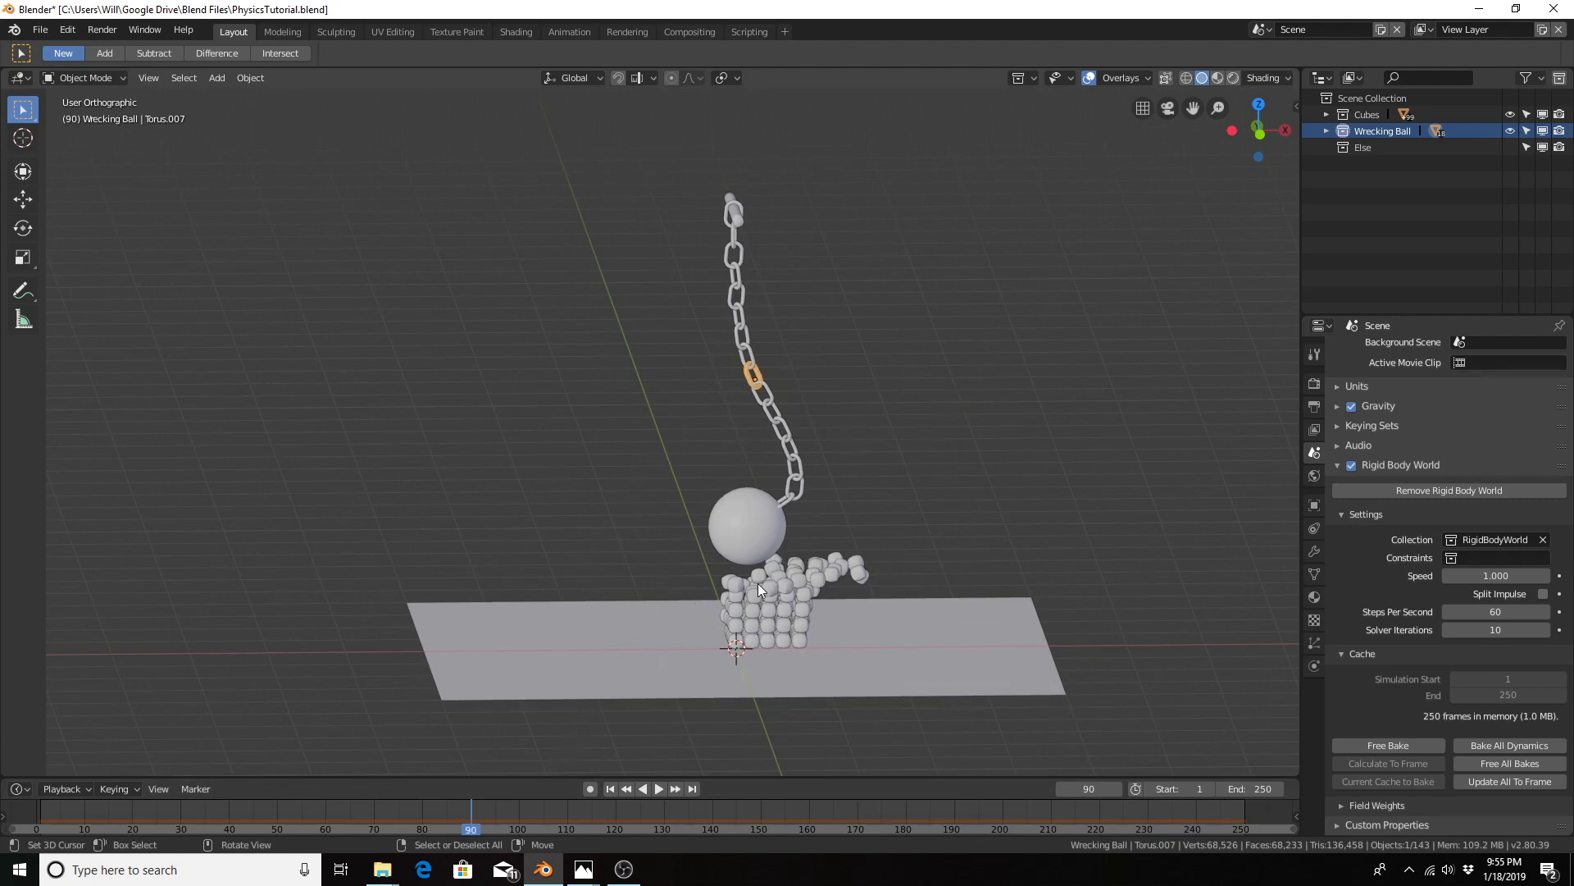
key(KP_1)
scroll(720, 561, up, 2)
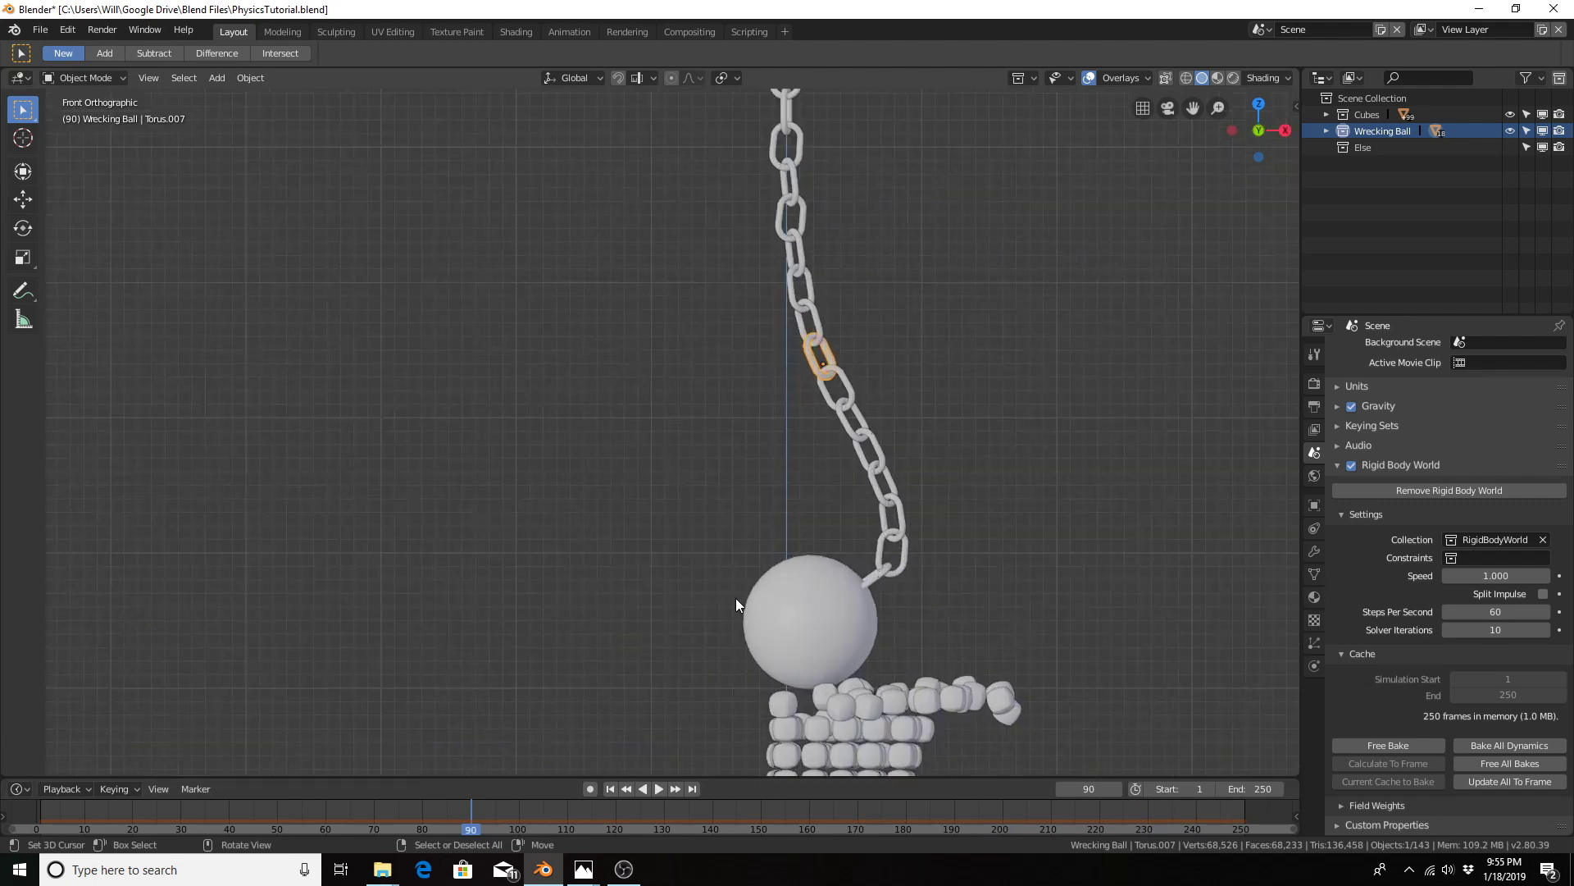
shift+middle_drag(750, 605, 727, 453)
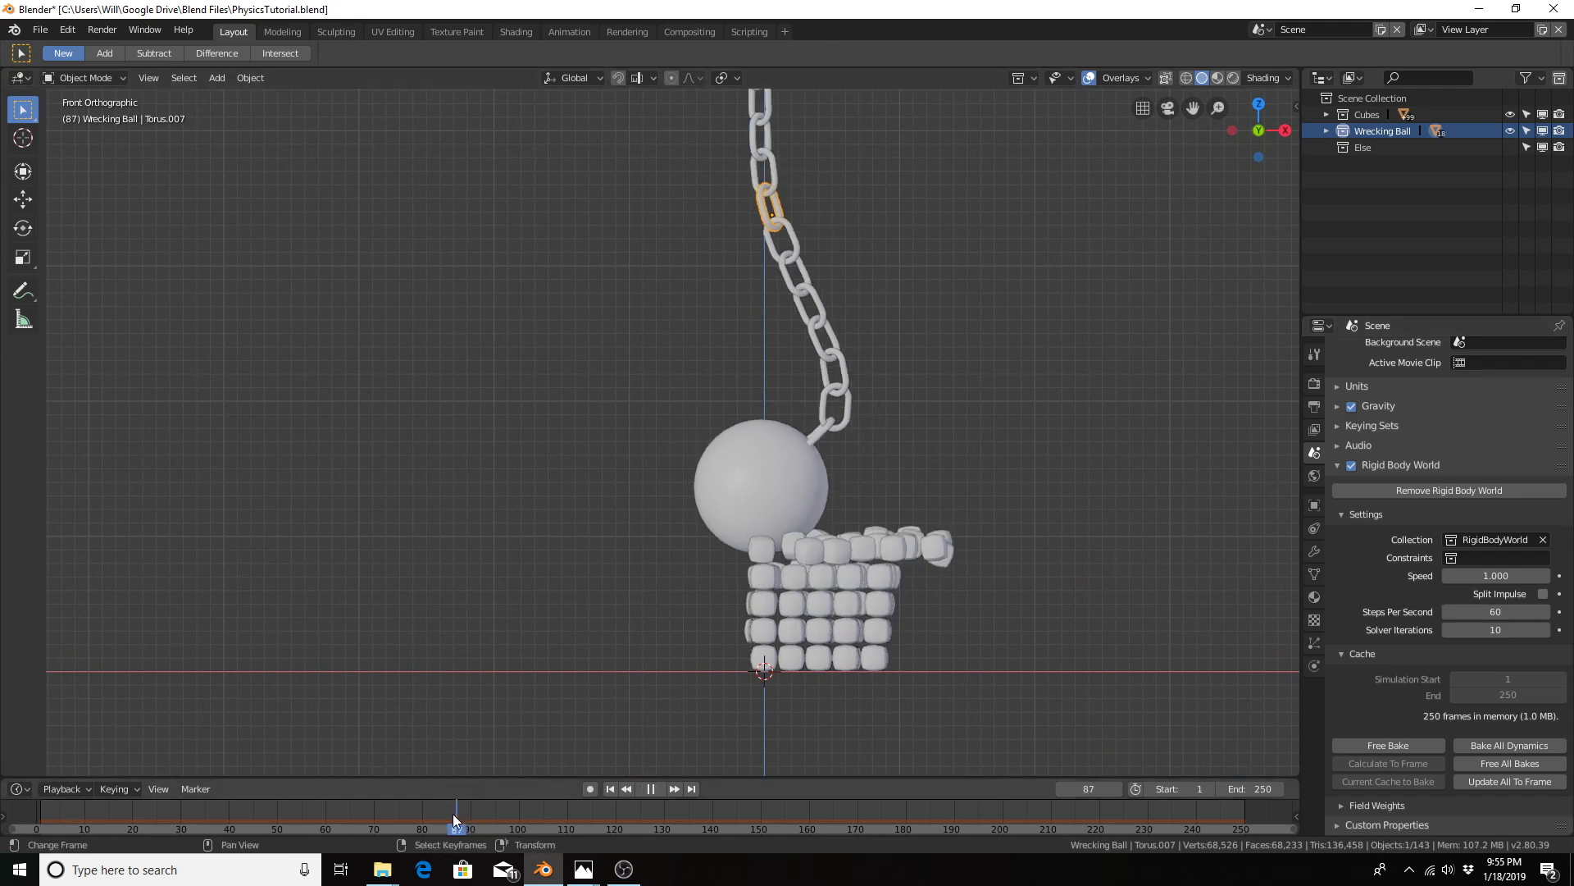
drag(456, 820, 423, 829)
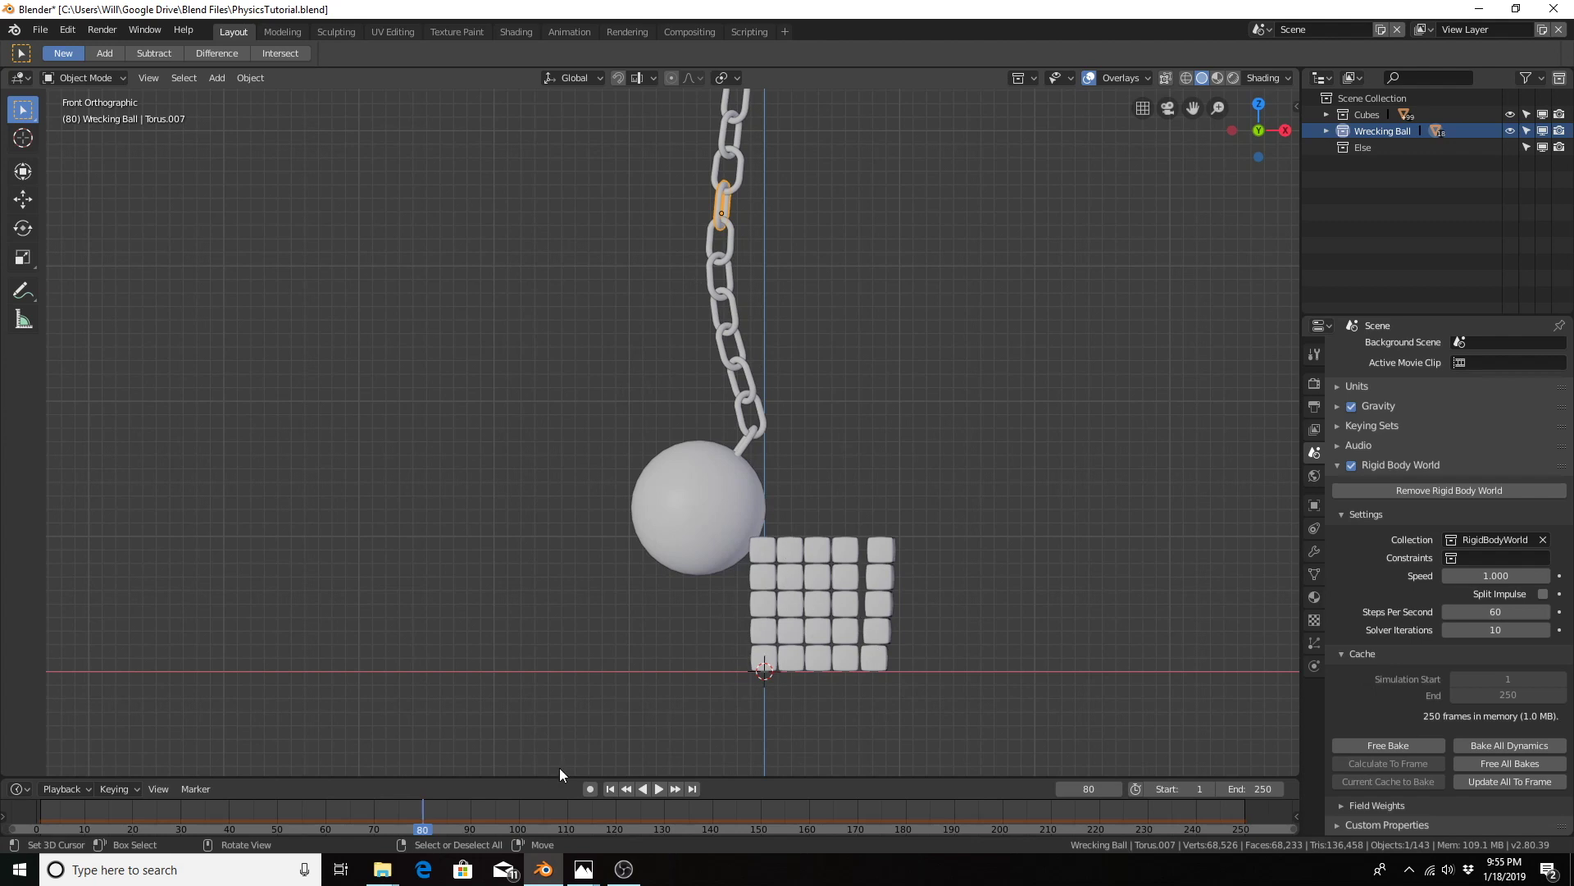
key(space)
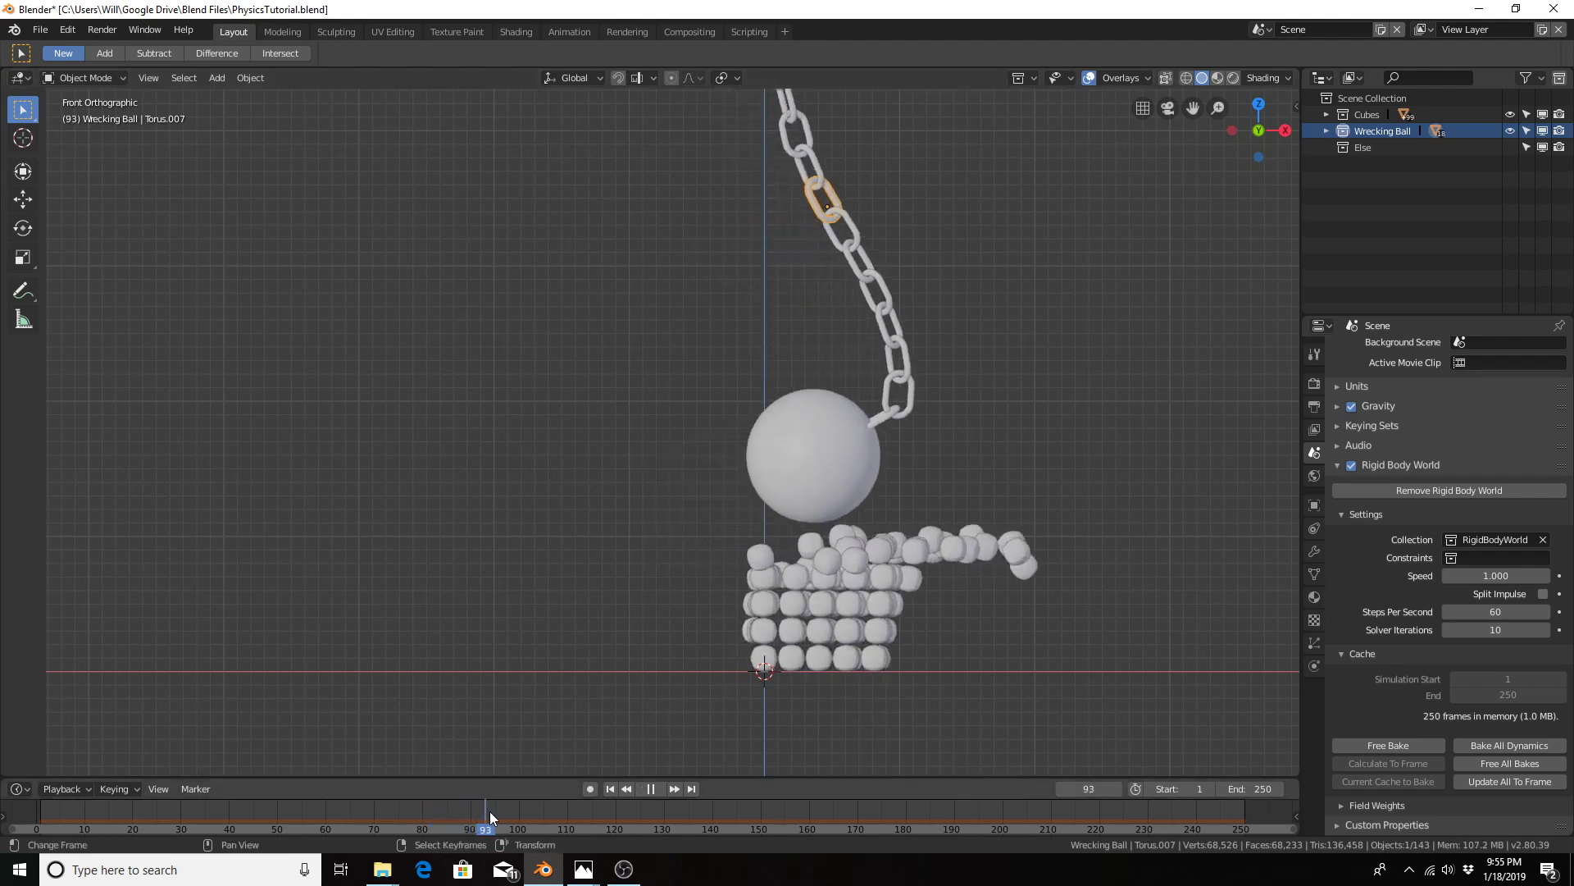
key(space)
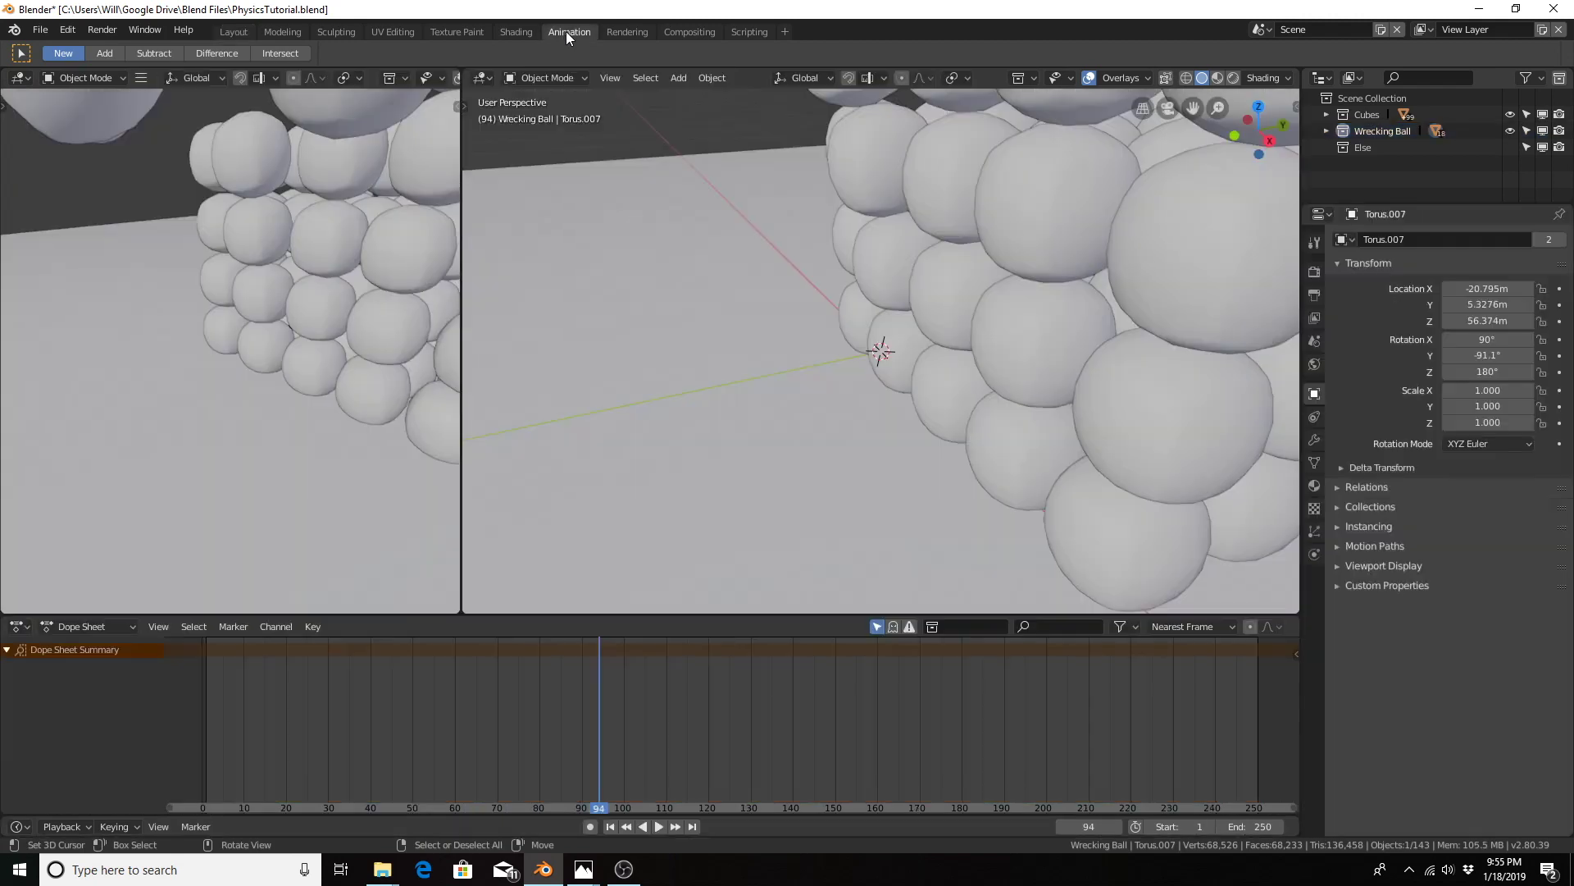
Step: Open the Animation workspace and deselect everything
click(565, 31)
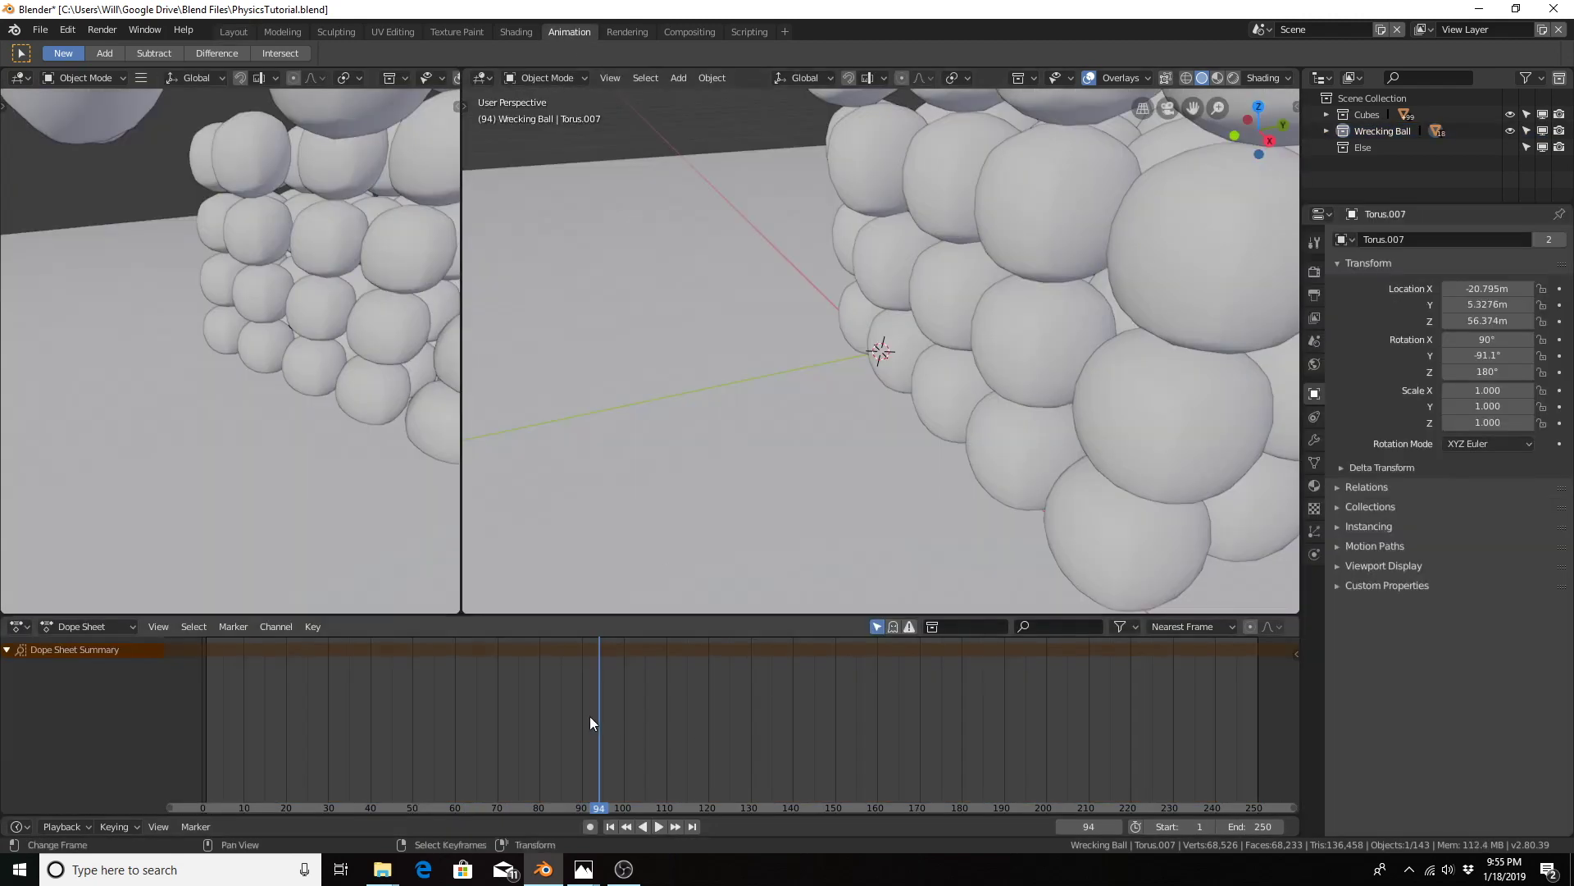
scroll(798, 386, down, 5)
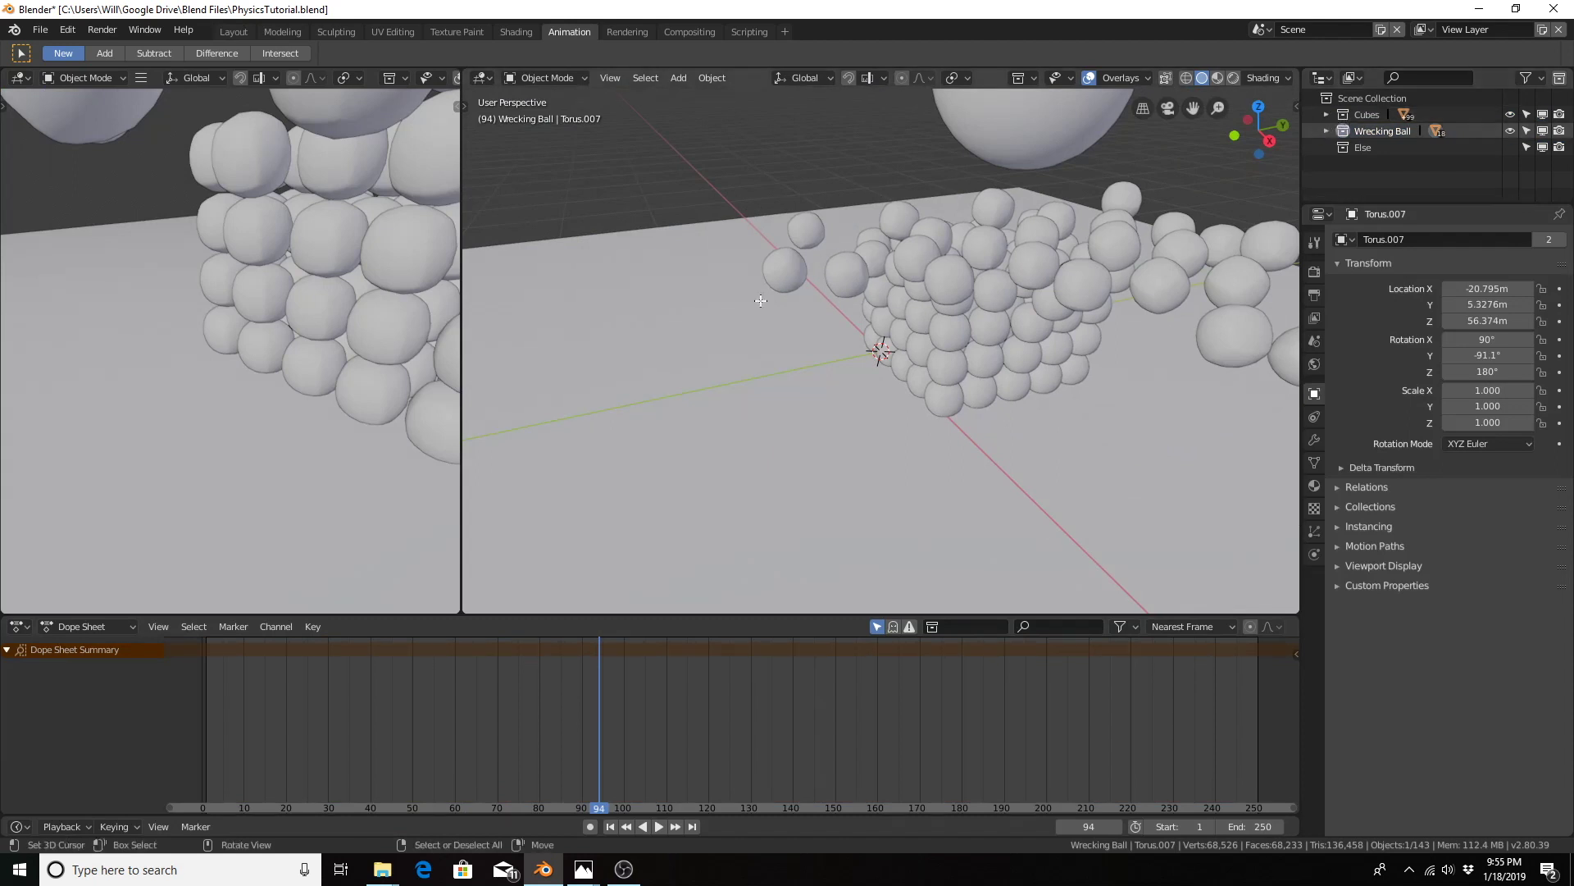
click(716, 192)
Step: Select all objects in the Cubes collection and shift their shape key keyframes to frames 80 and 110, leaving nothing selected
click(1329, 113)
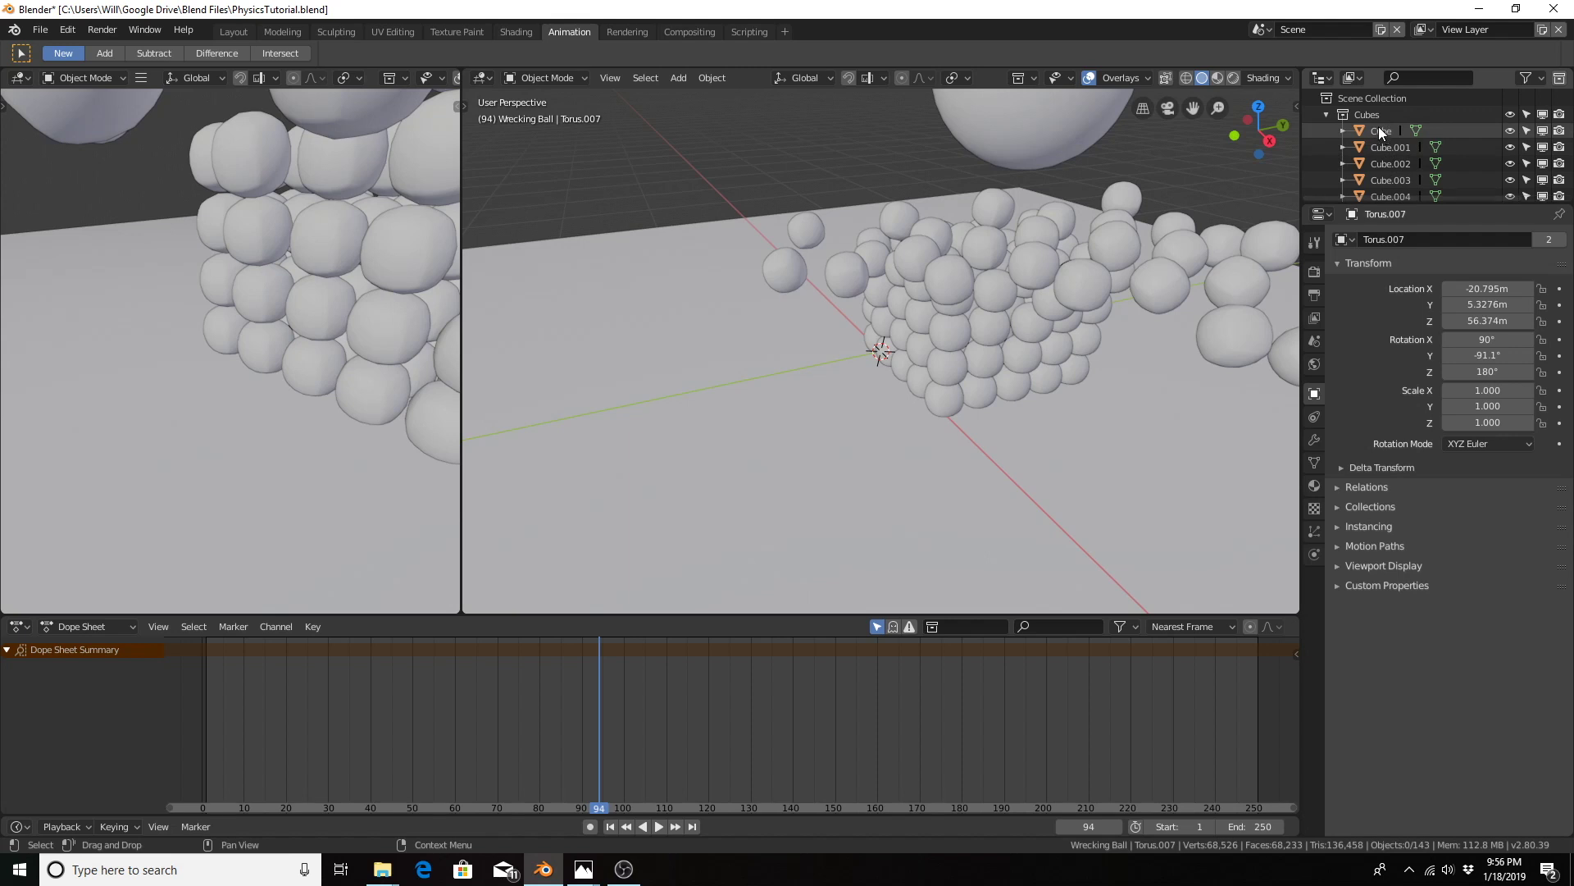
right_click(1360, 114)
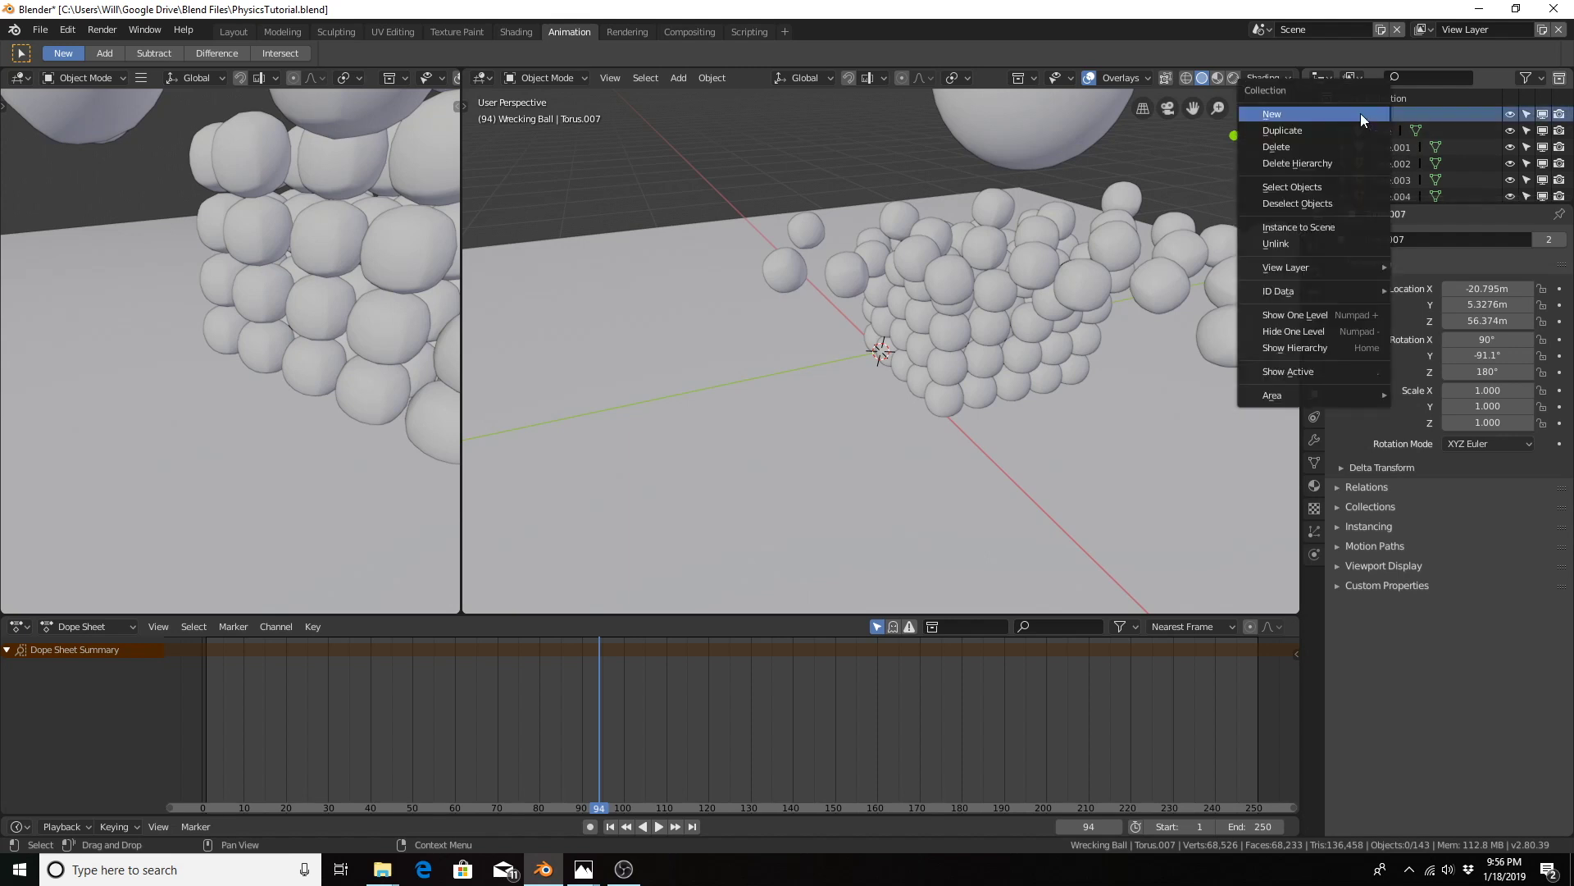
click(1325, 188)
scroll(992, 338, down, 6)
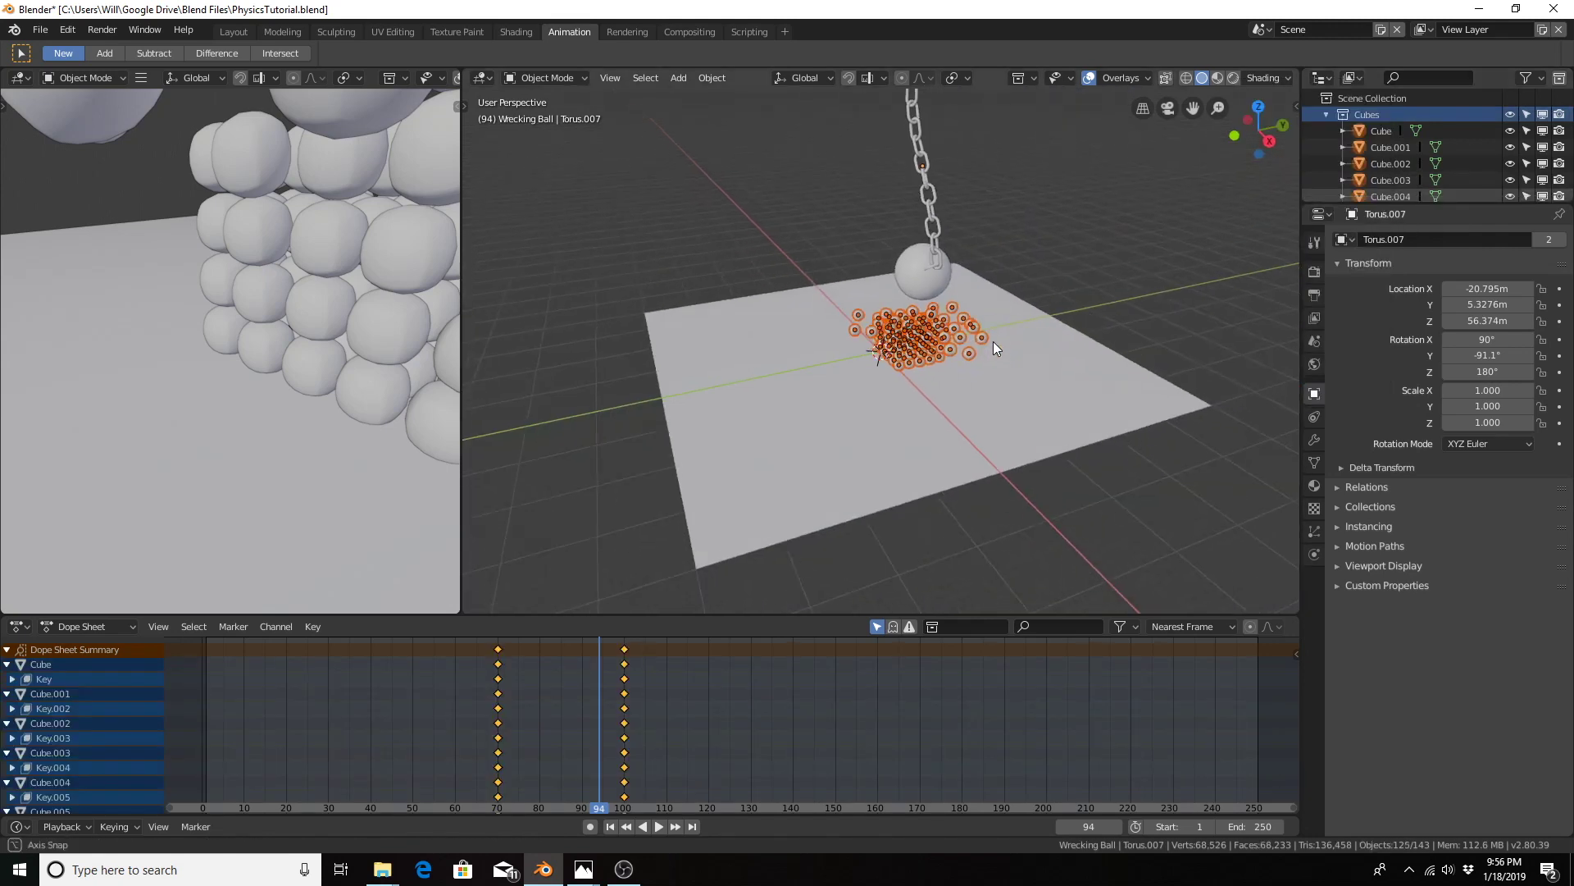
middle_drag(992, 341, 948, 335)
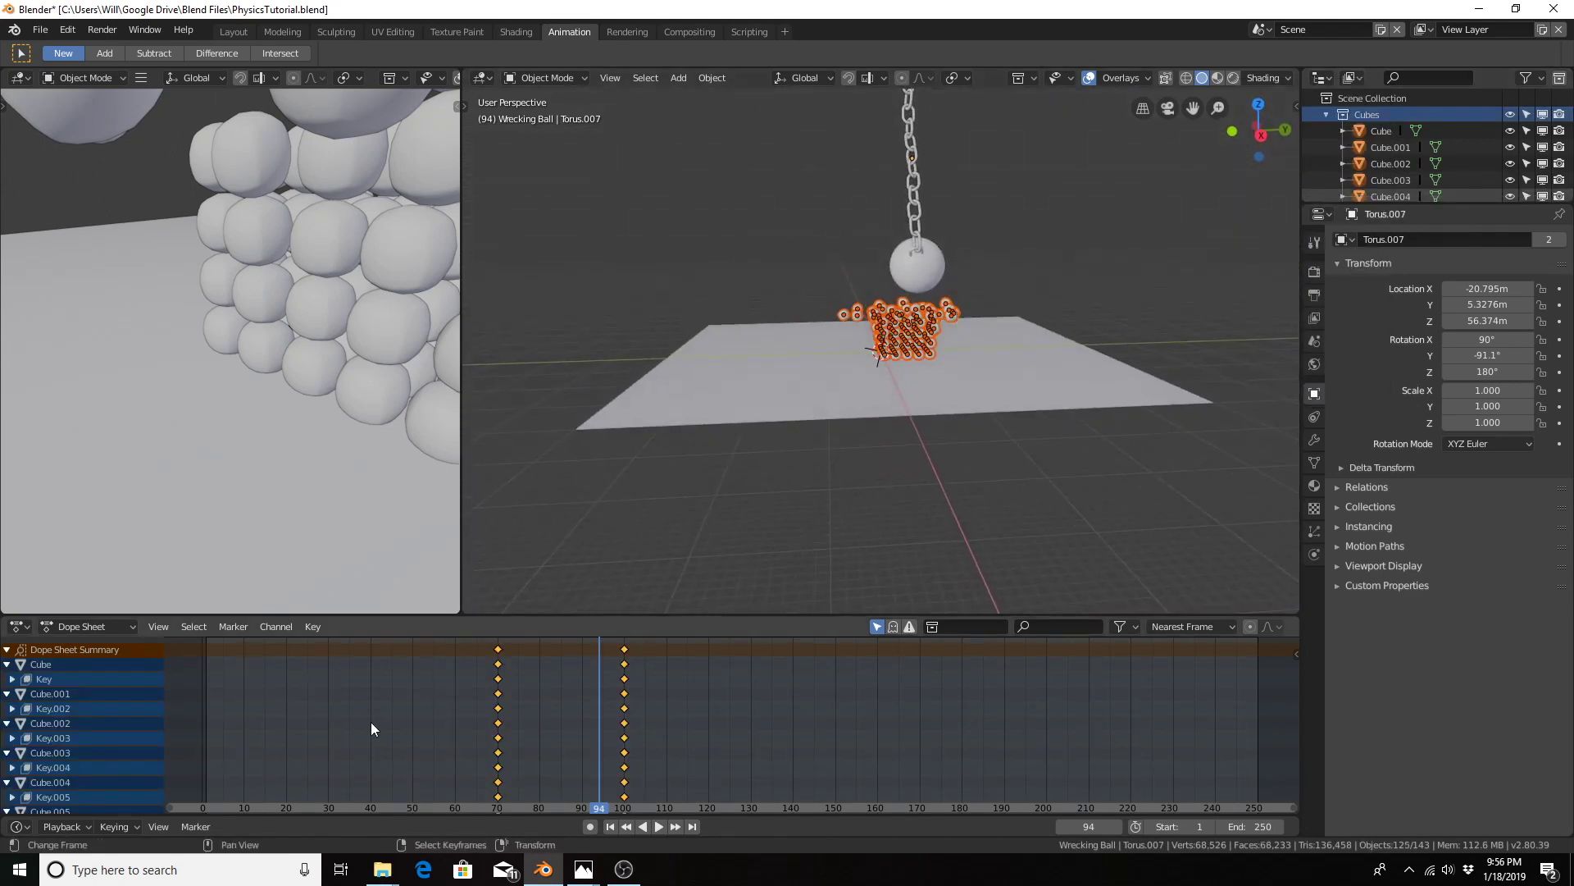
scroll(434, 730, down, 5)
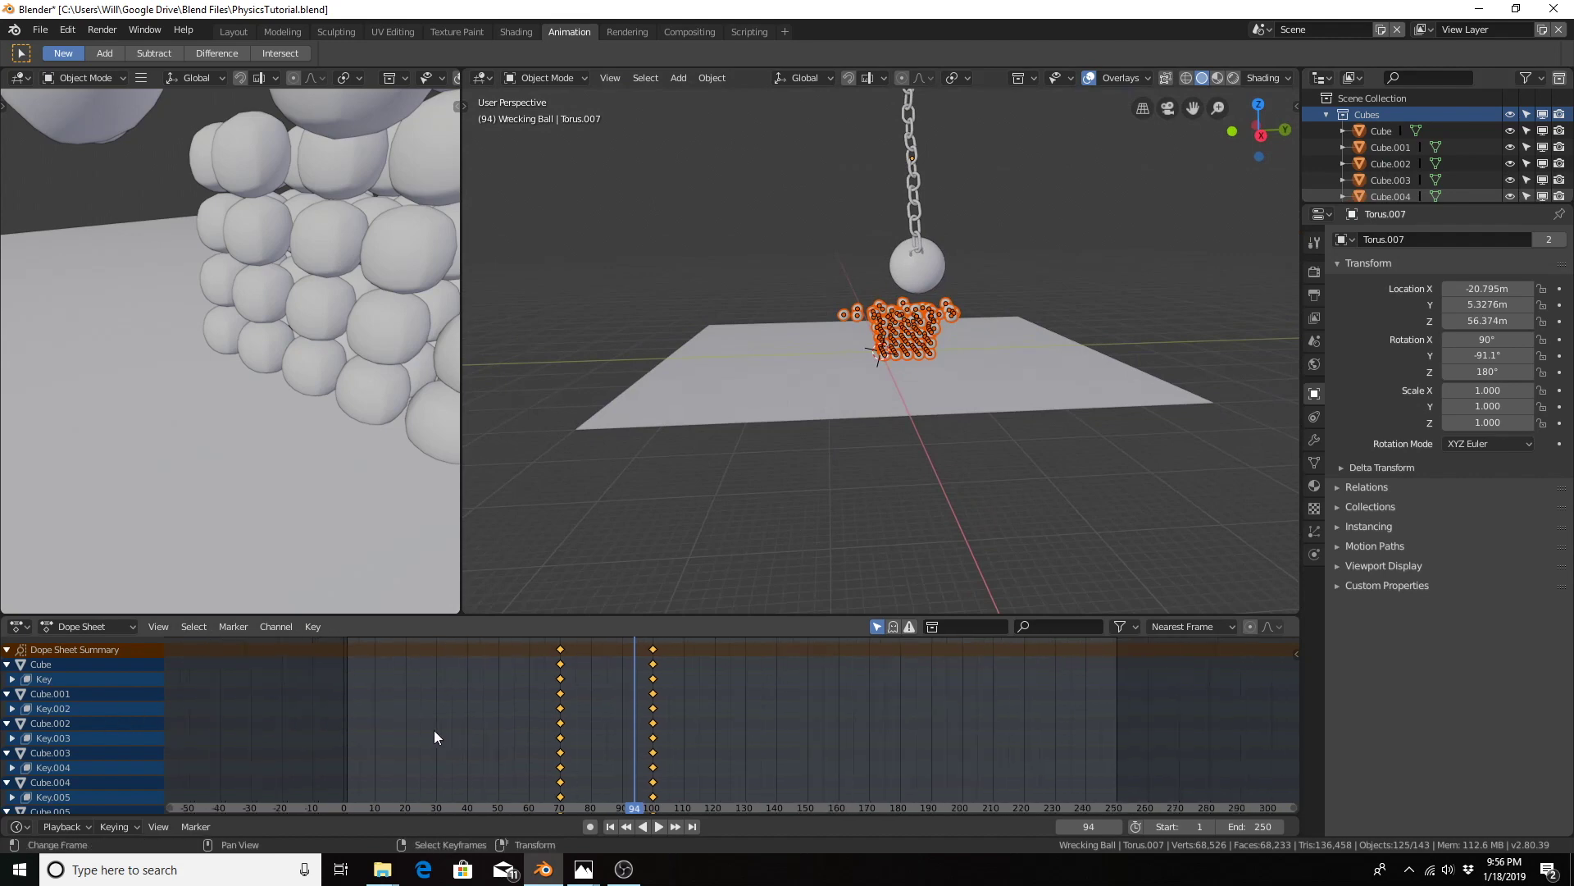
scroll(580, 715, up, 6)
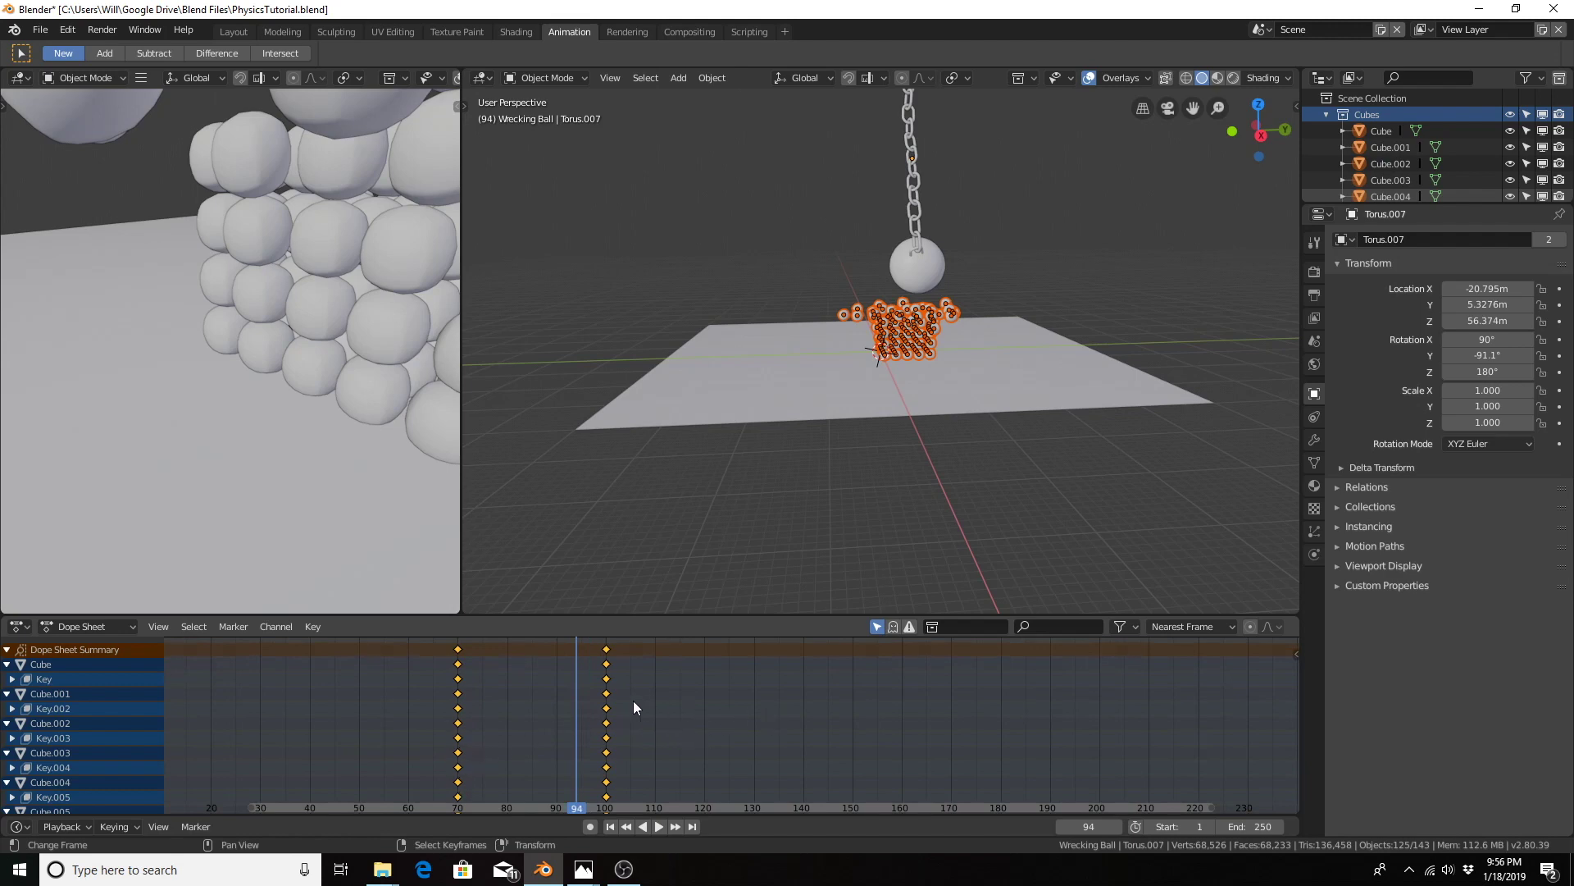
key(g)
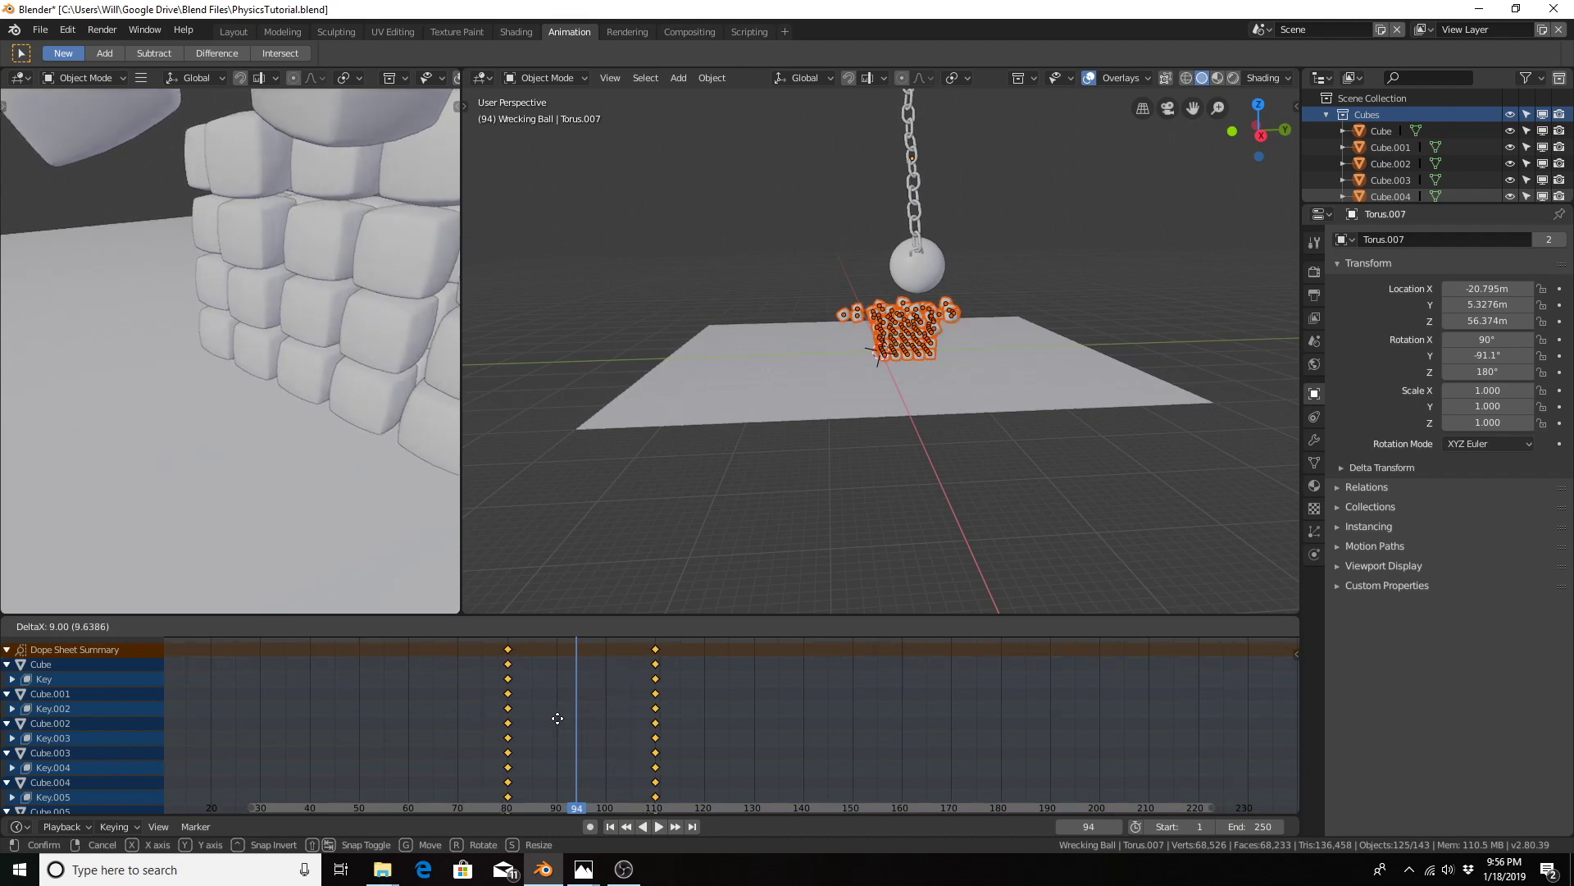
click(558, 718)
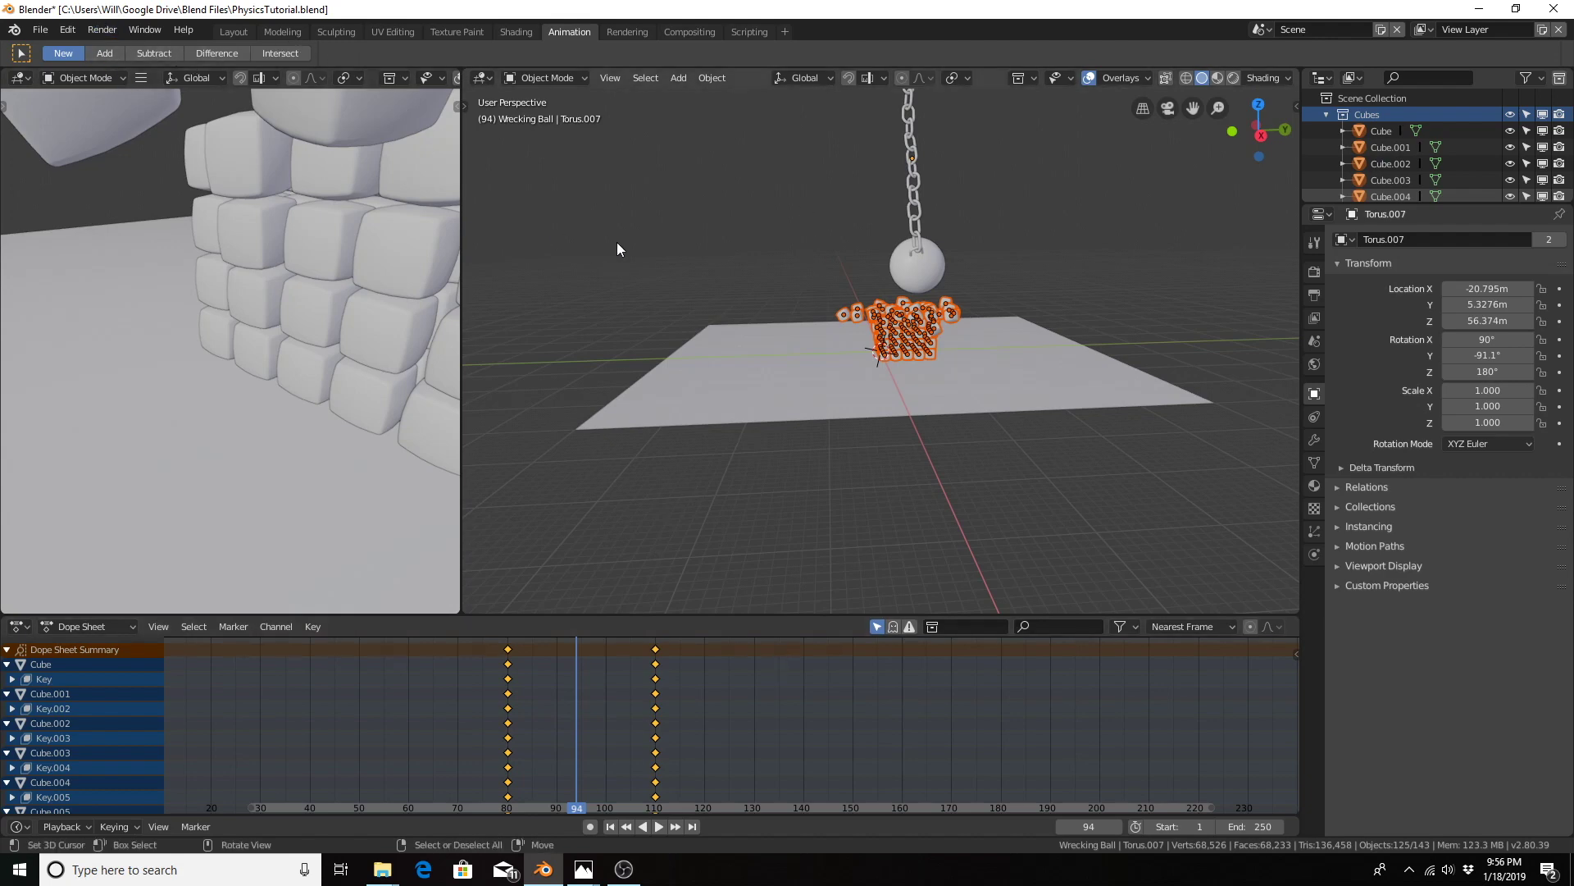
key(alt+a)
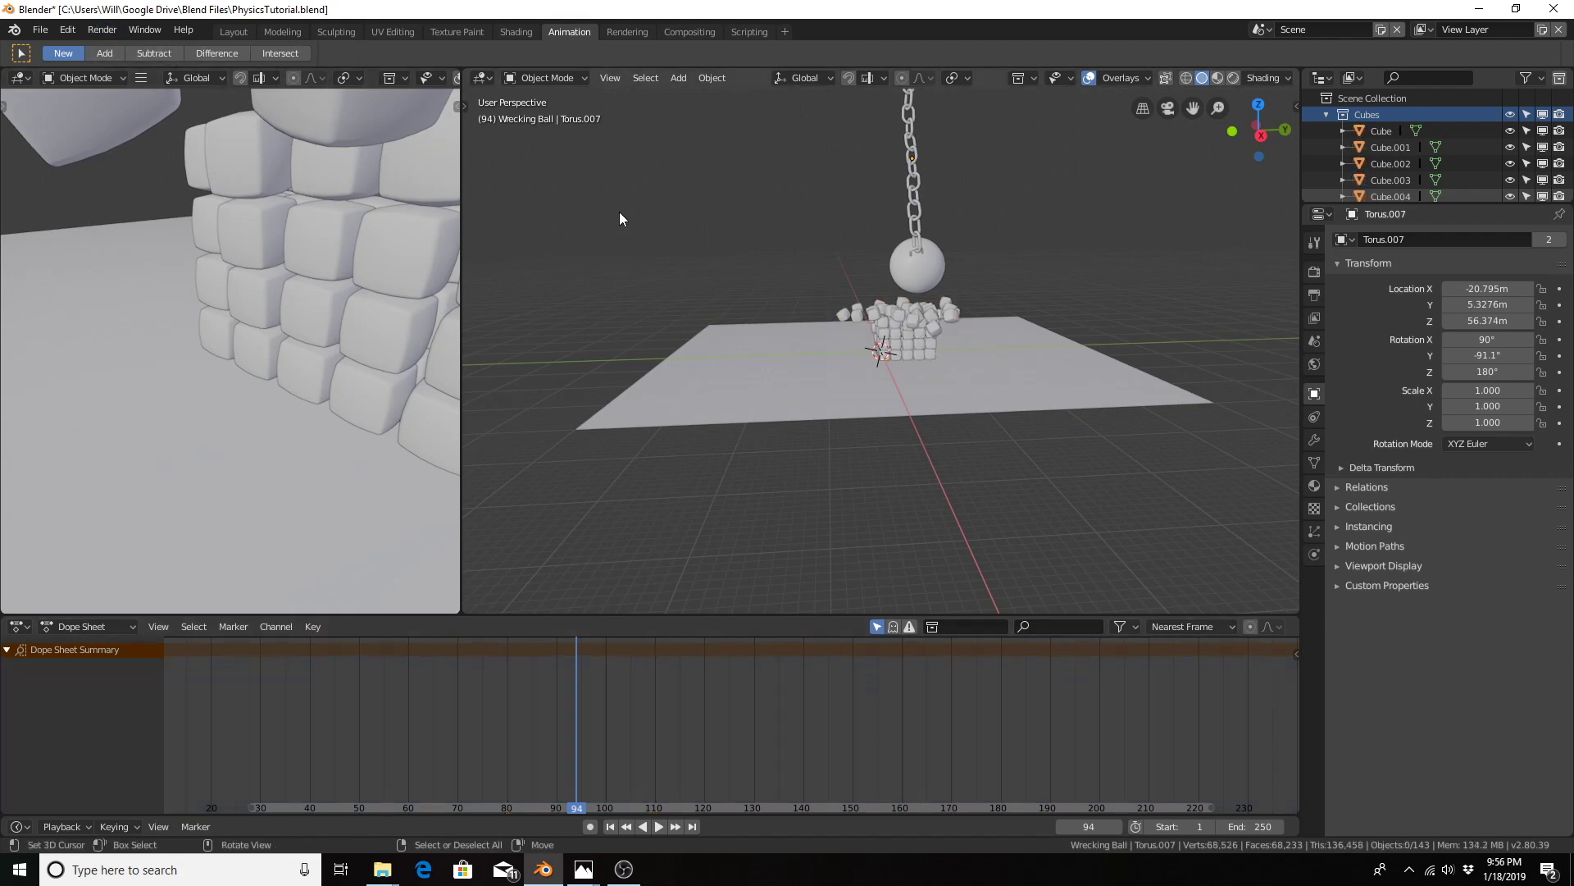
Step: Return to the Layout workspace and scrub the impact close up around frame 85, ending at frame 0
click(230, 31)
scroll(820, 459, up, 3)
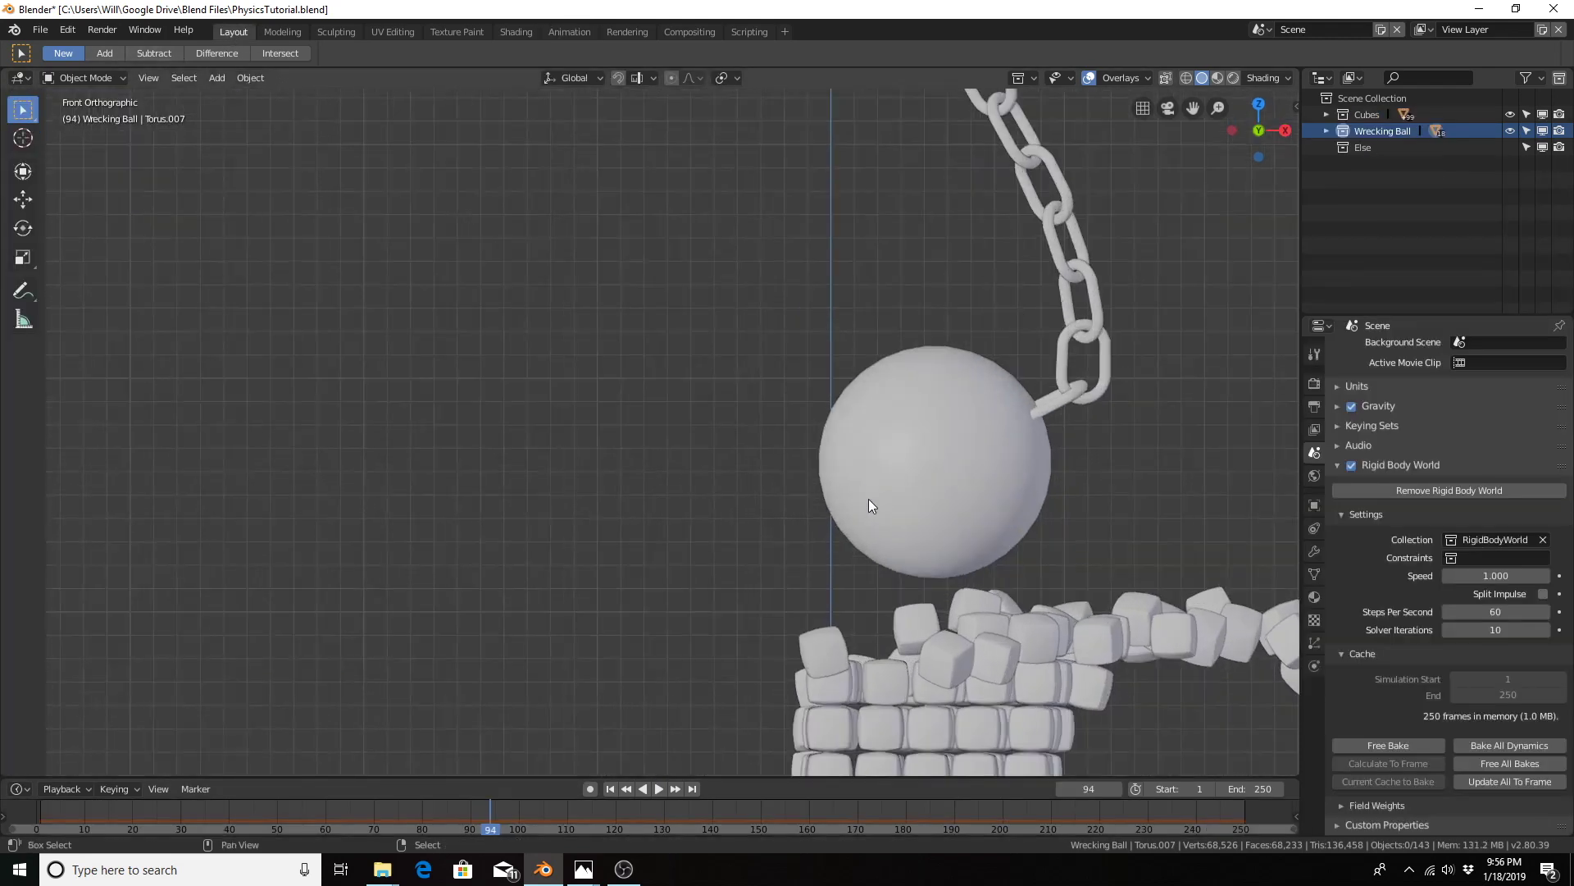
shift+middle_drag(868, 498, 795, 247)
key(space)
click(435, 811)
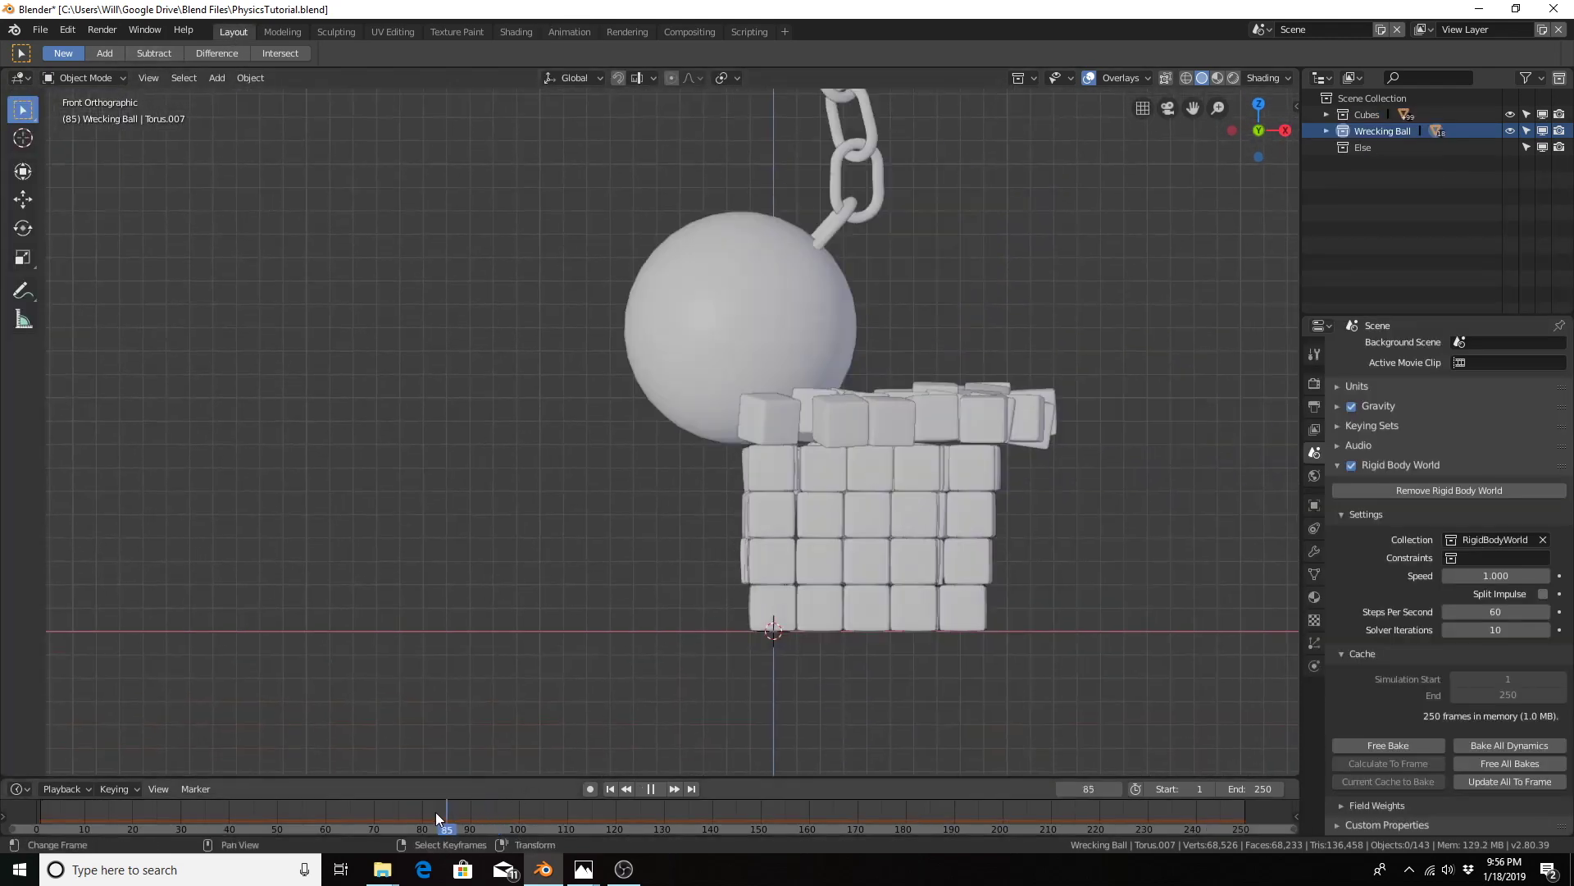
drag(436, 812, 18, 810)
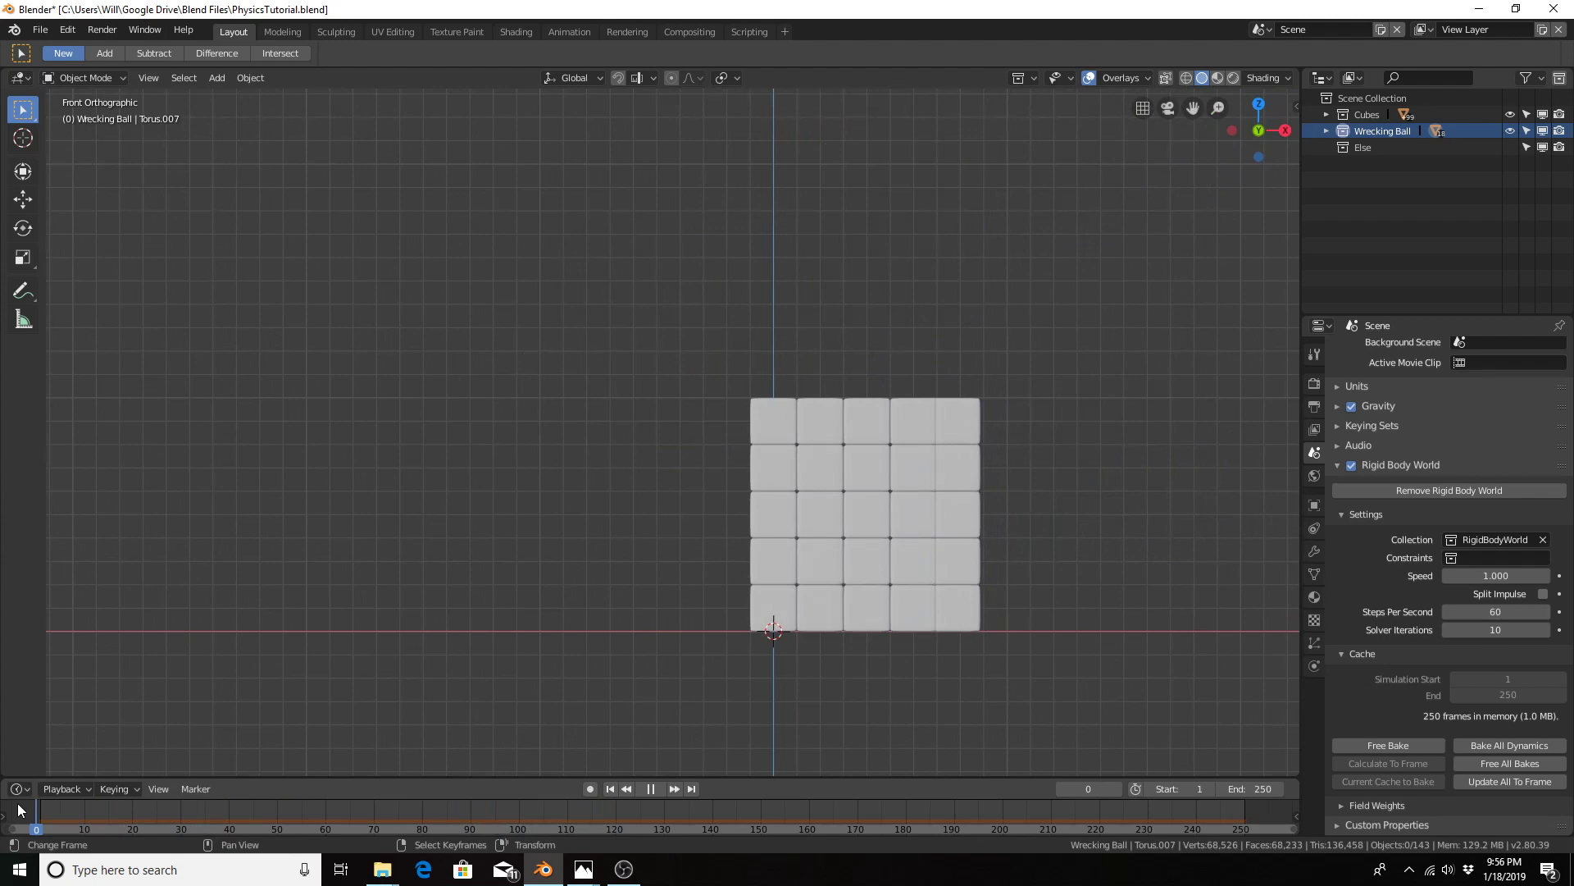
Step: Select the wrecking ball with its whole chain and move them 3.46 m down along the Z axis
scroll(600, 359, down, 6)
shift+middle_drag(657, 250, 681, 487)
key(b)
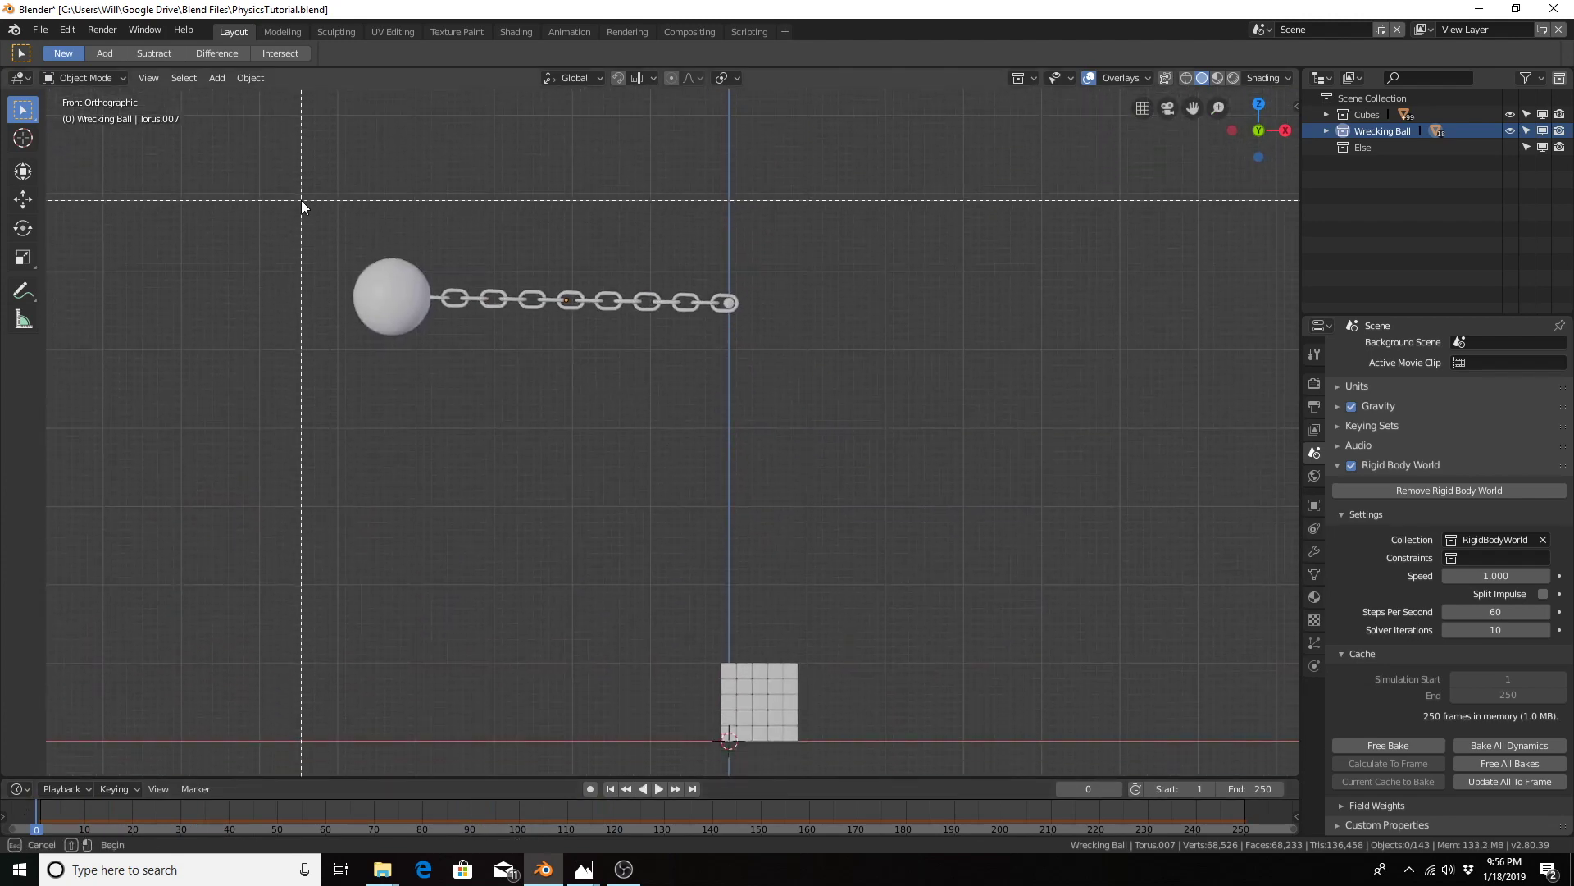
drag(305, 189, 803, 437)
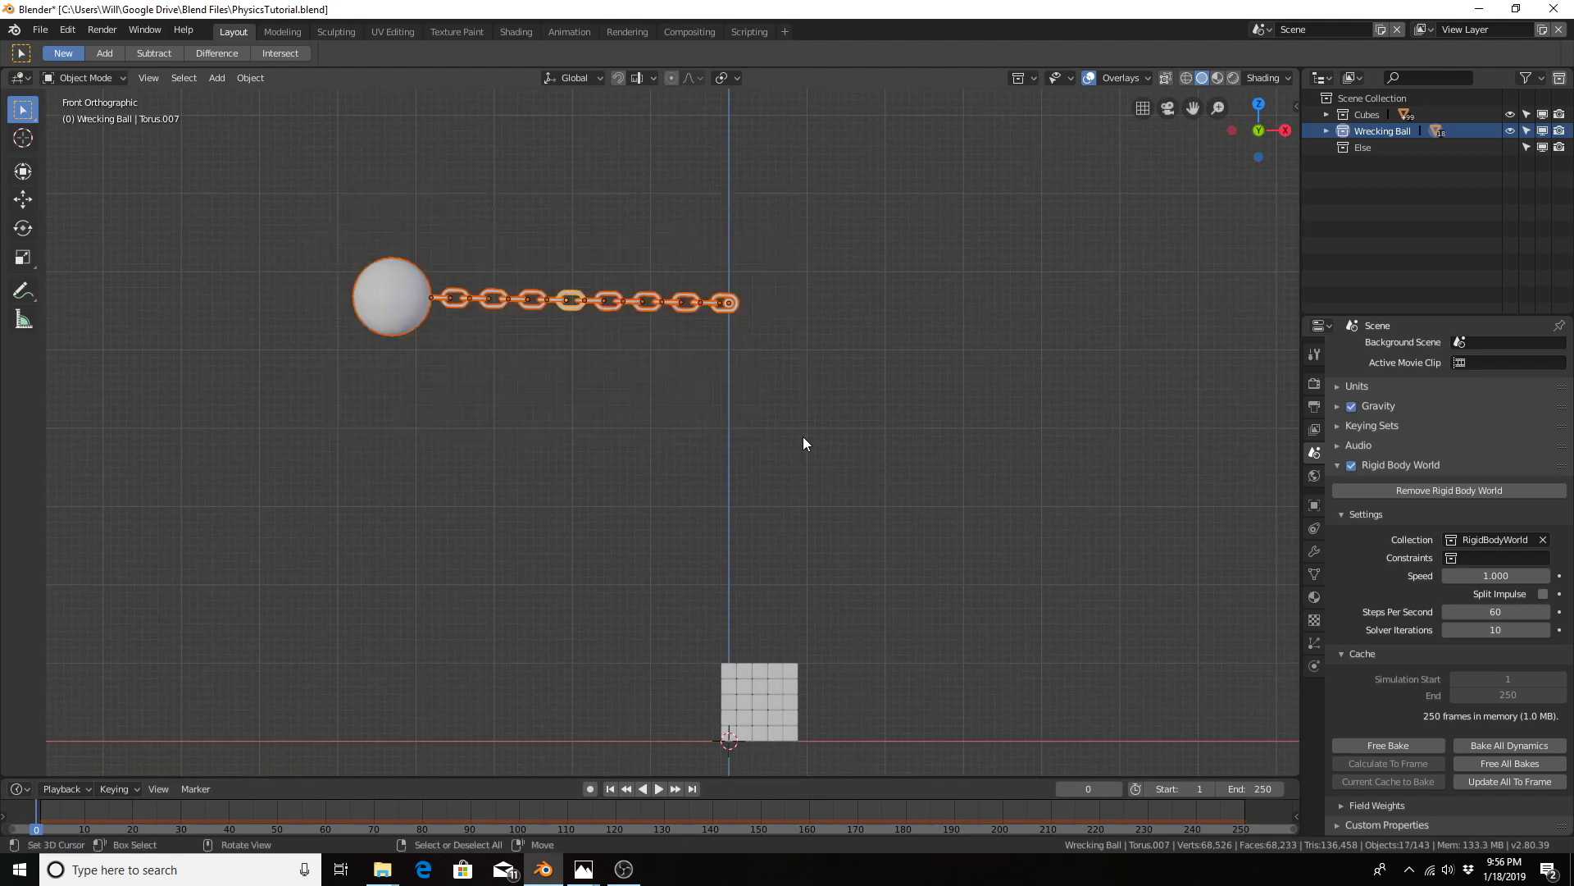
key(g)
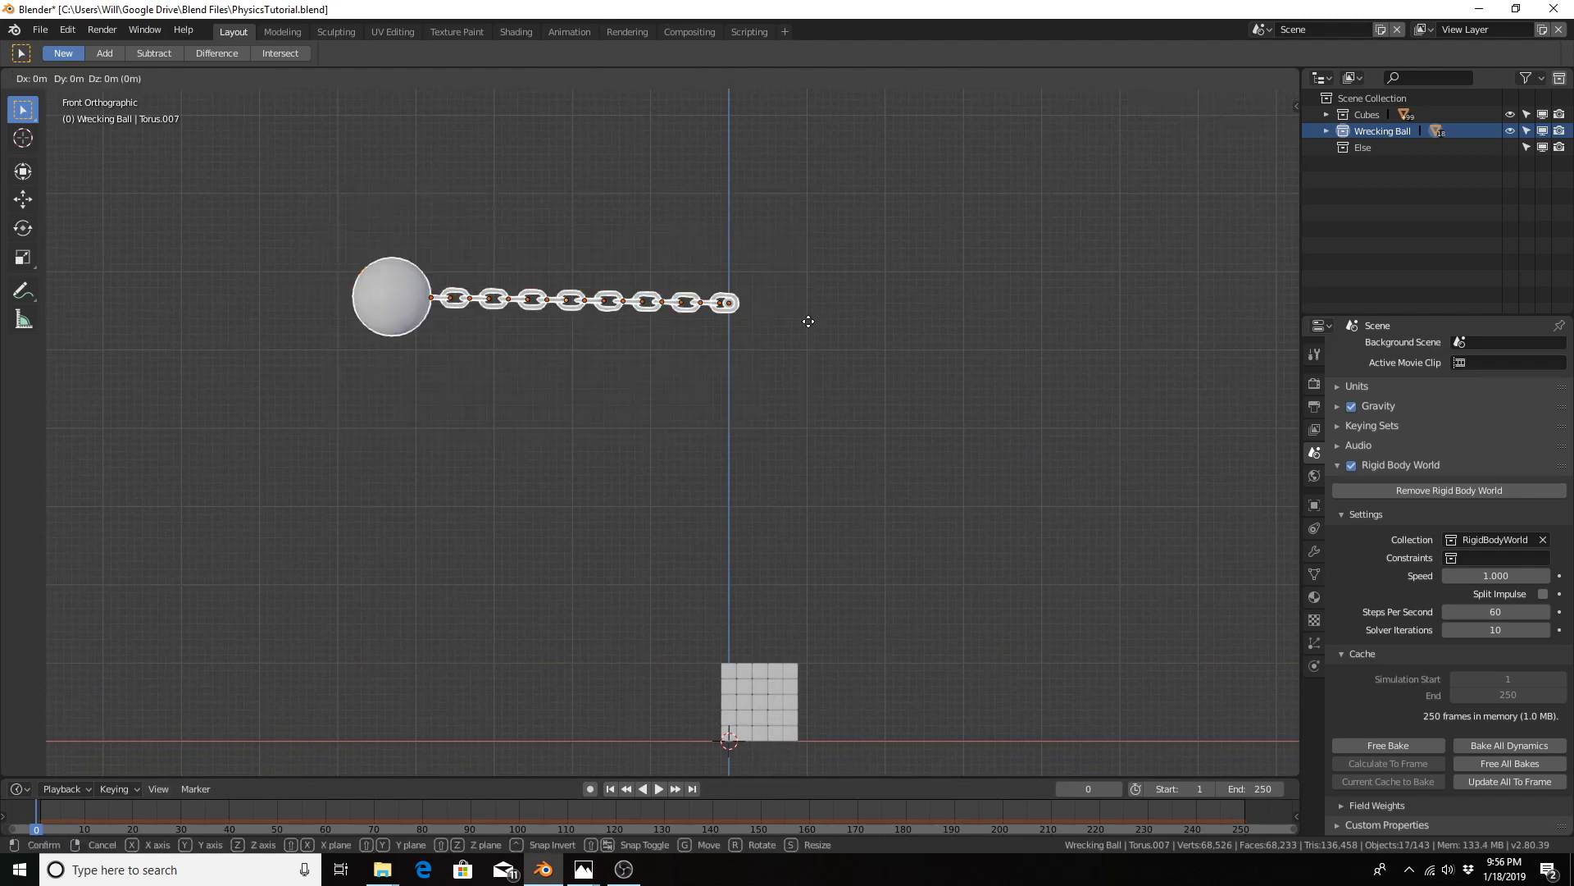
key(z)
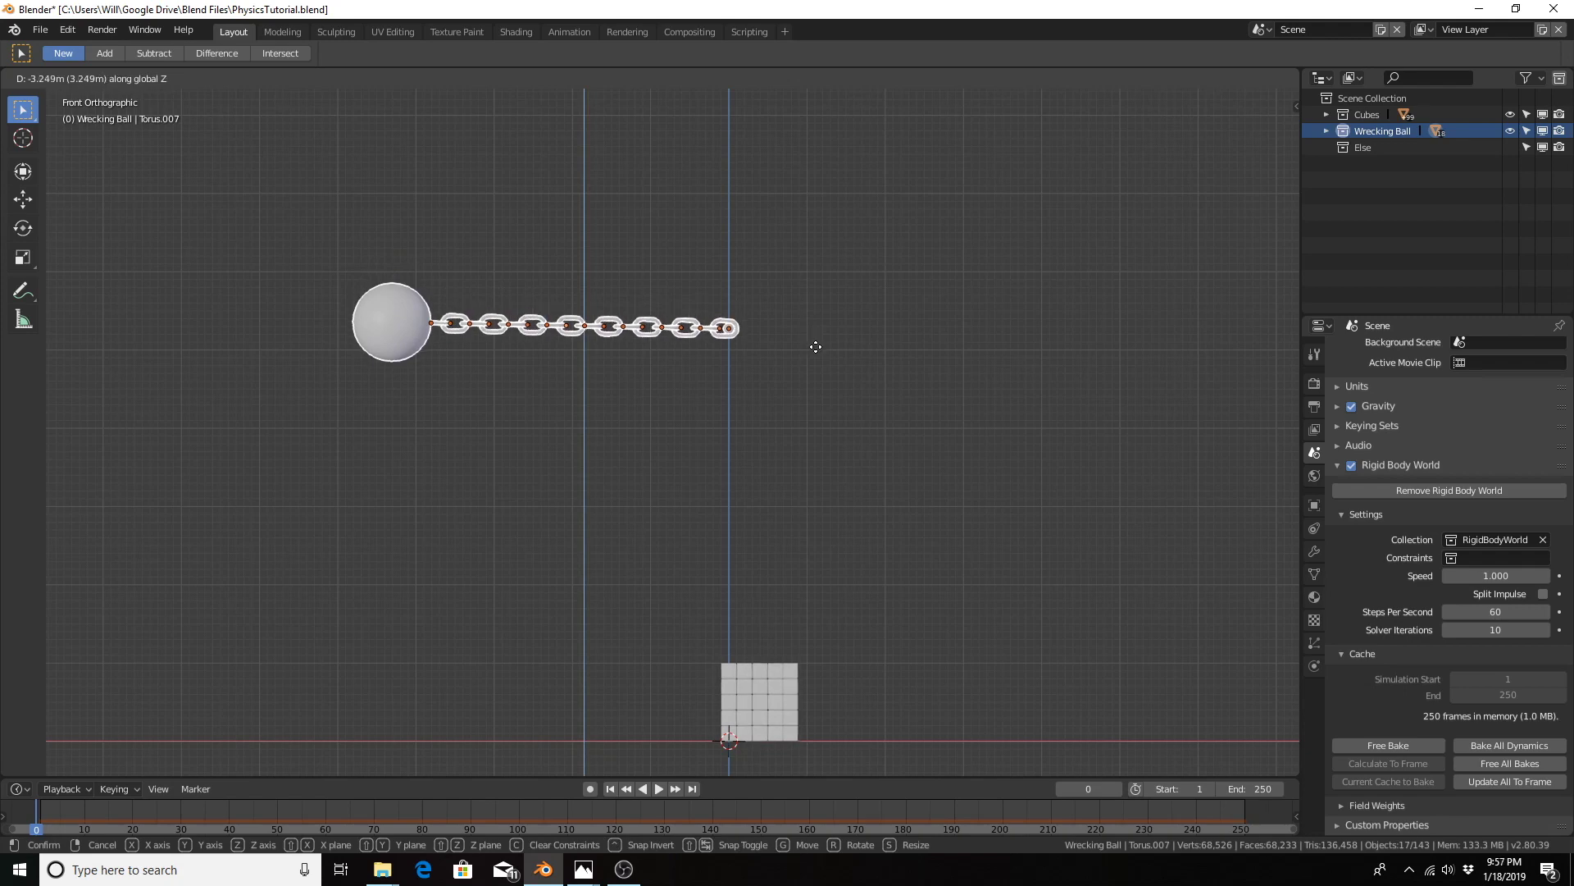
click(819, 353)
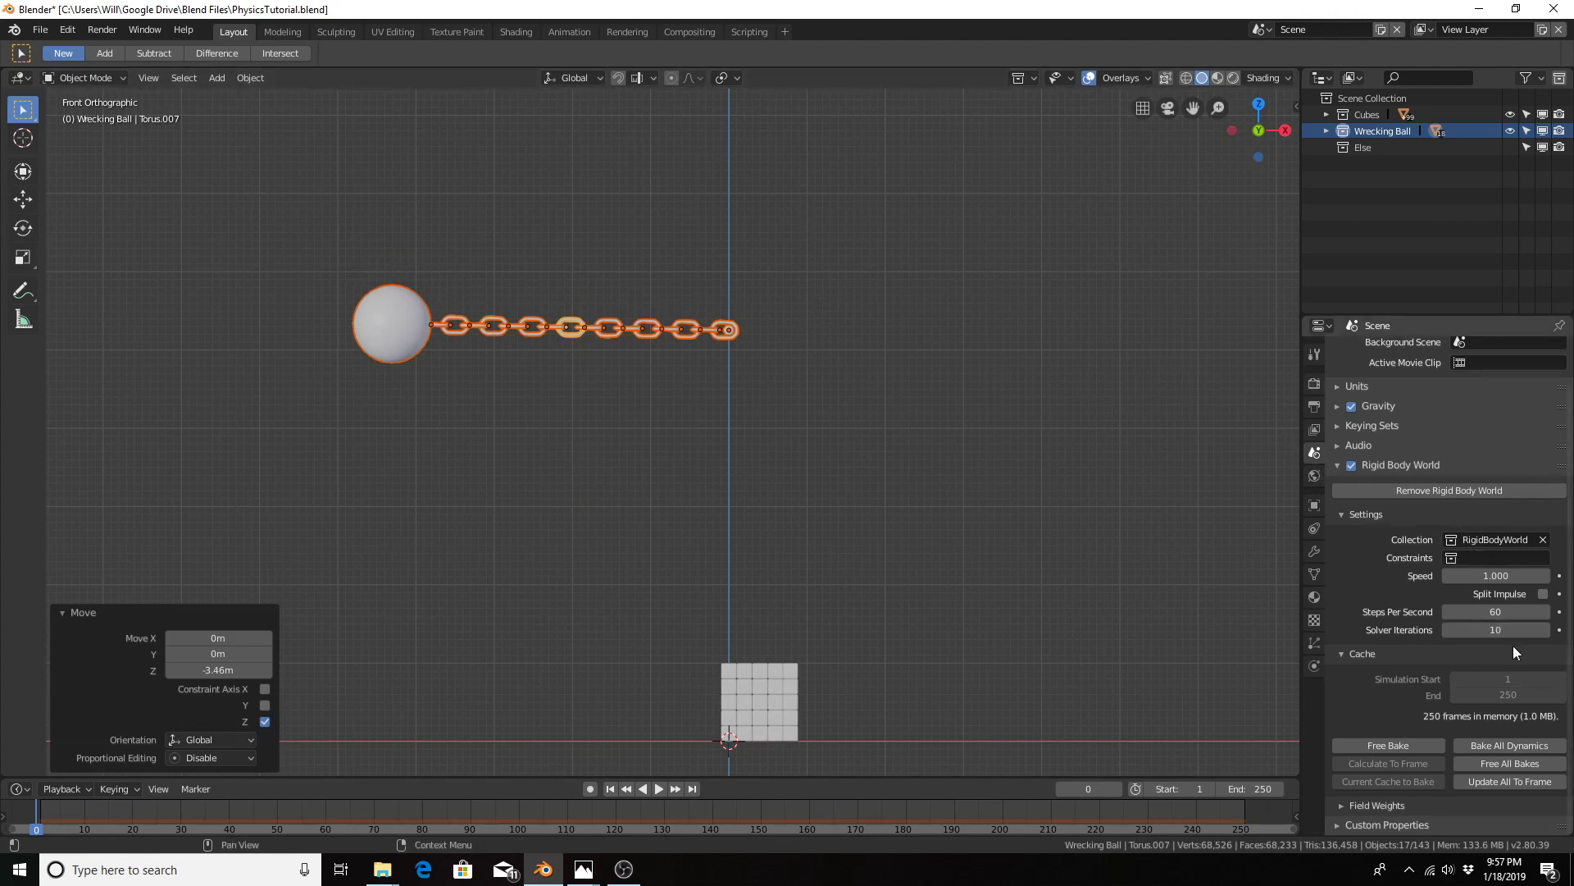
Step: Free all bakes in the Rigid Body World cache and bake all dynamics with the lowered ball and chain
click(1523, 764)
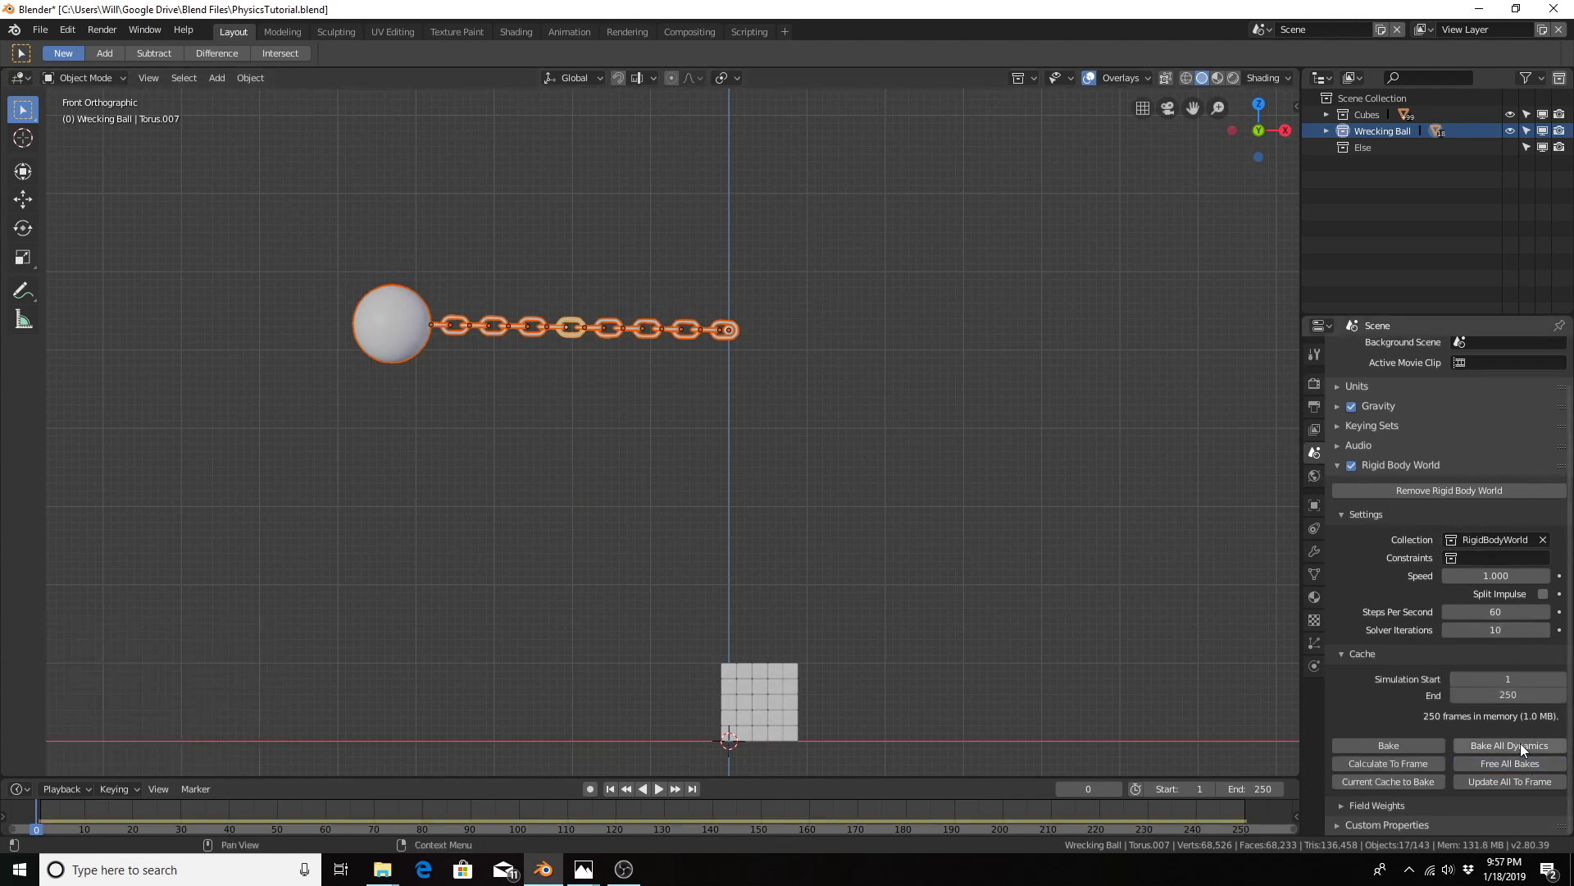
click(1520, 743)
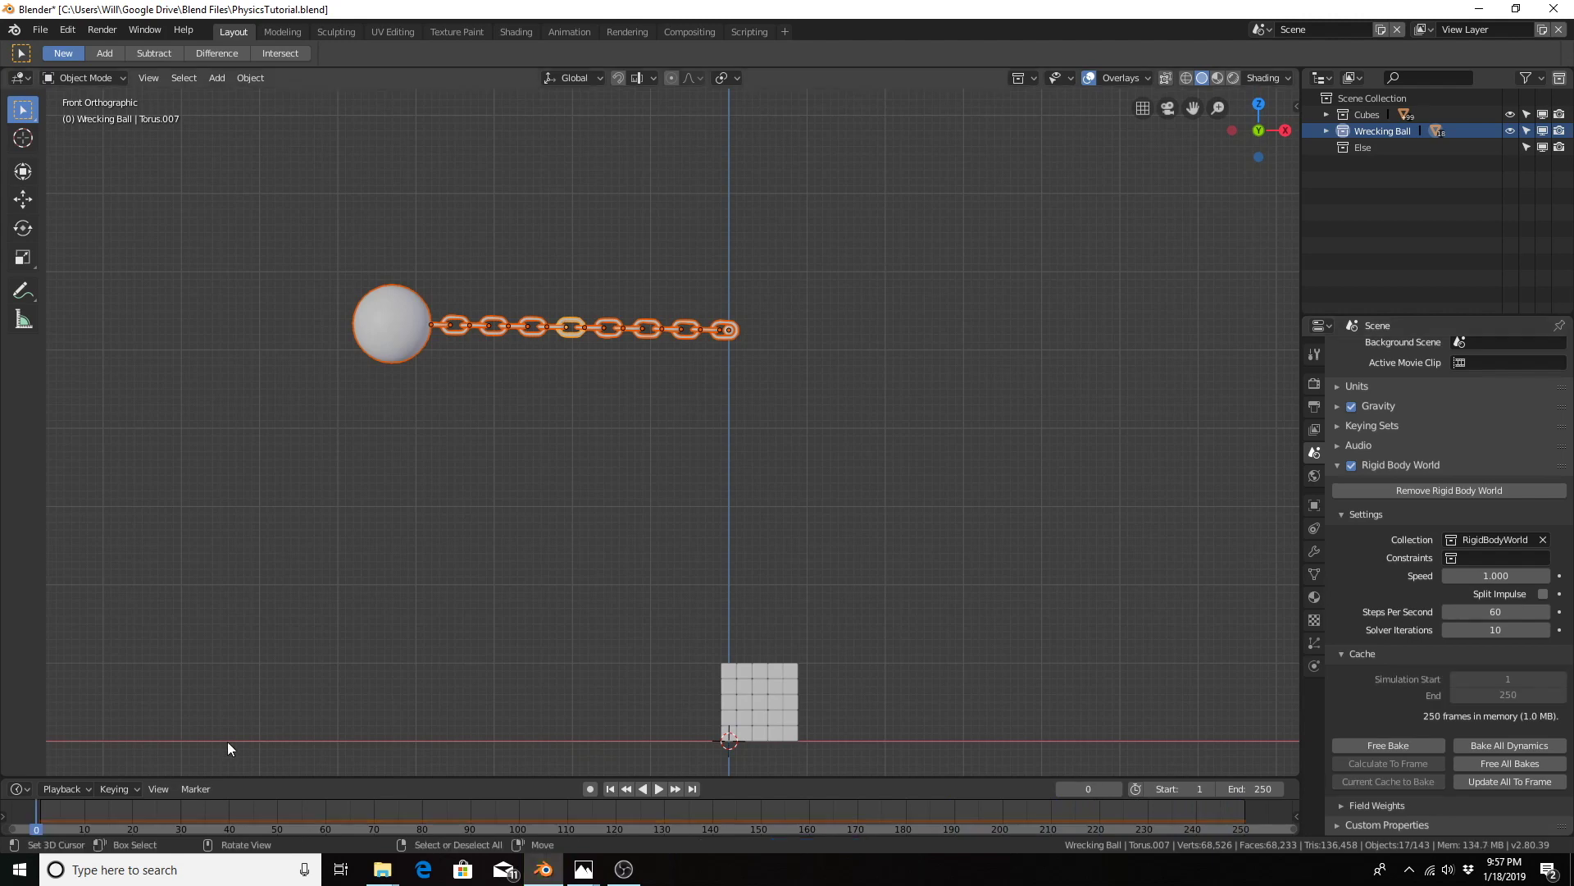
Step: Scrub the new bake to frame 203 from the front and an angled view to examine the lower hit
drag(115, 810, 697, 825)
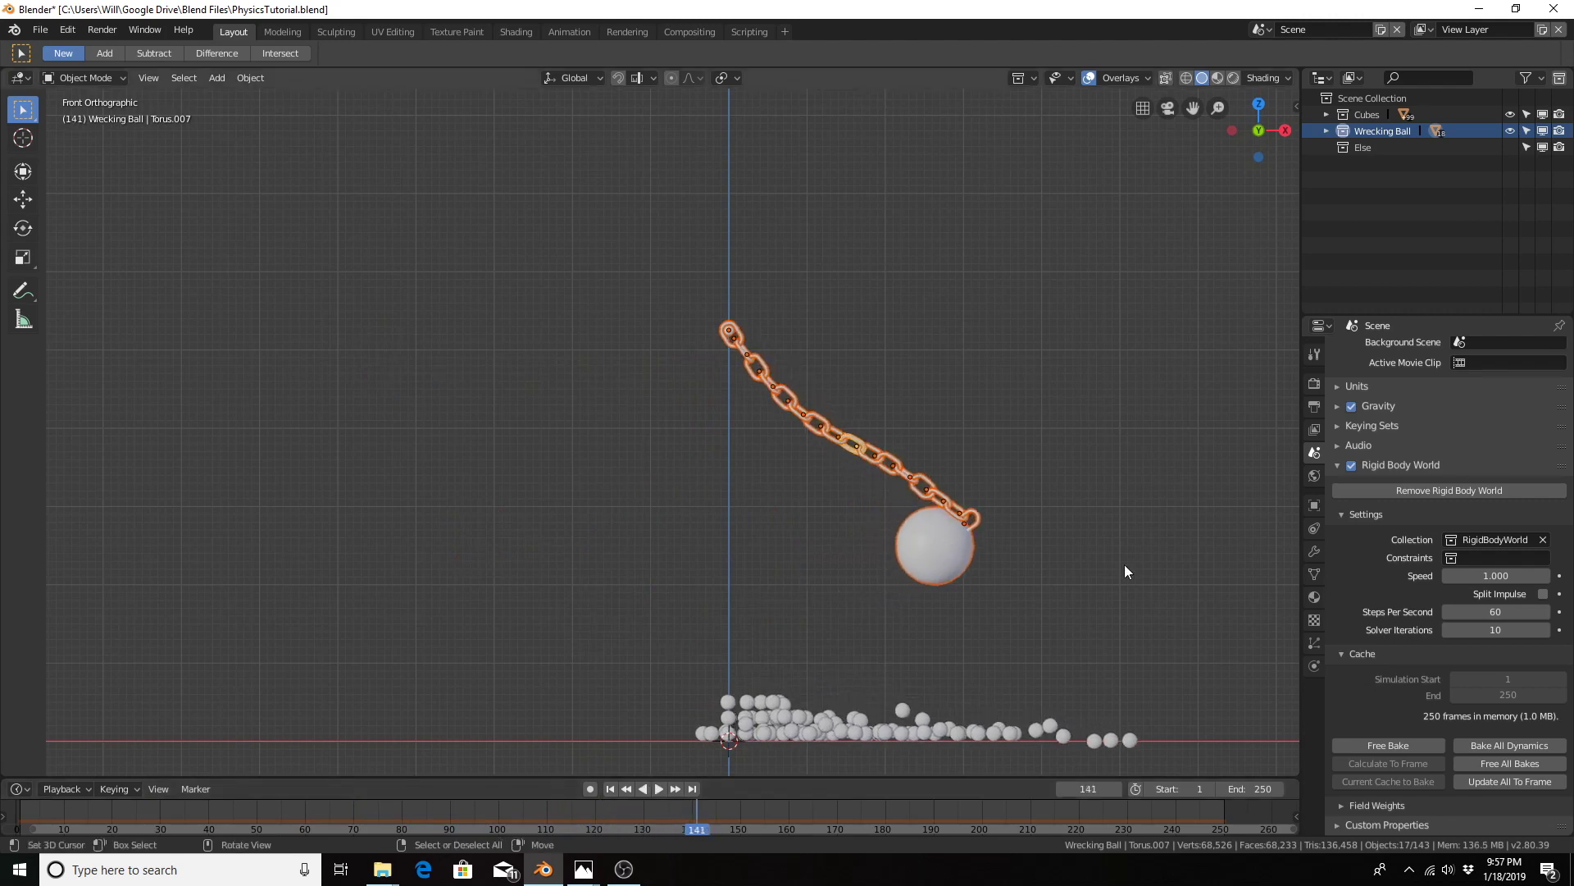
middle_drag(1125, 564, 1140, 603)
drag(830, 798, 997, 801)
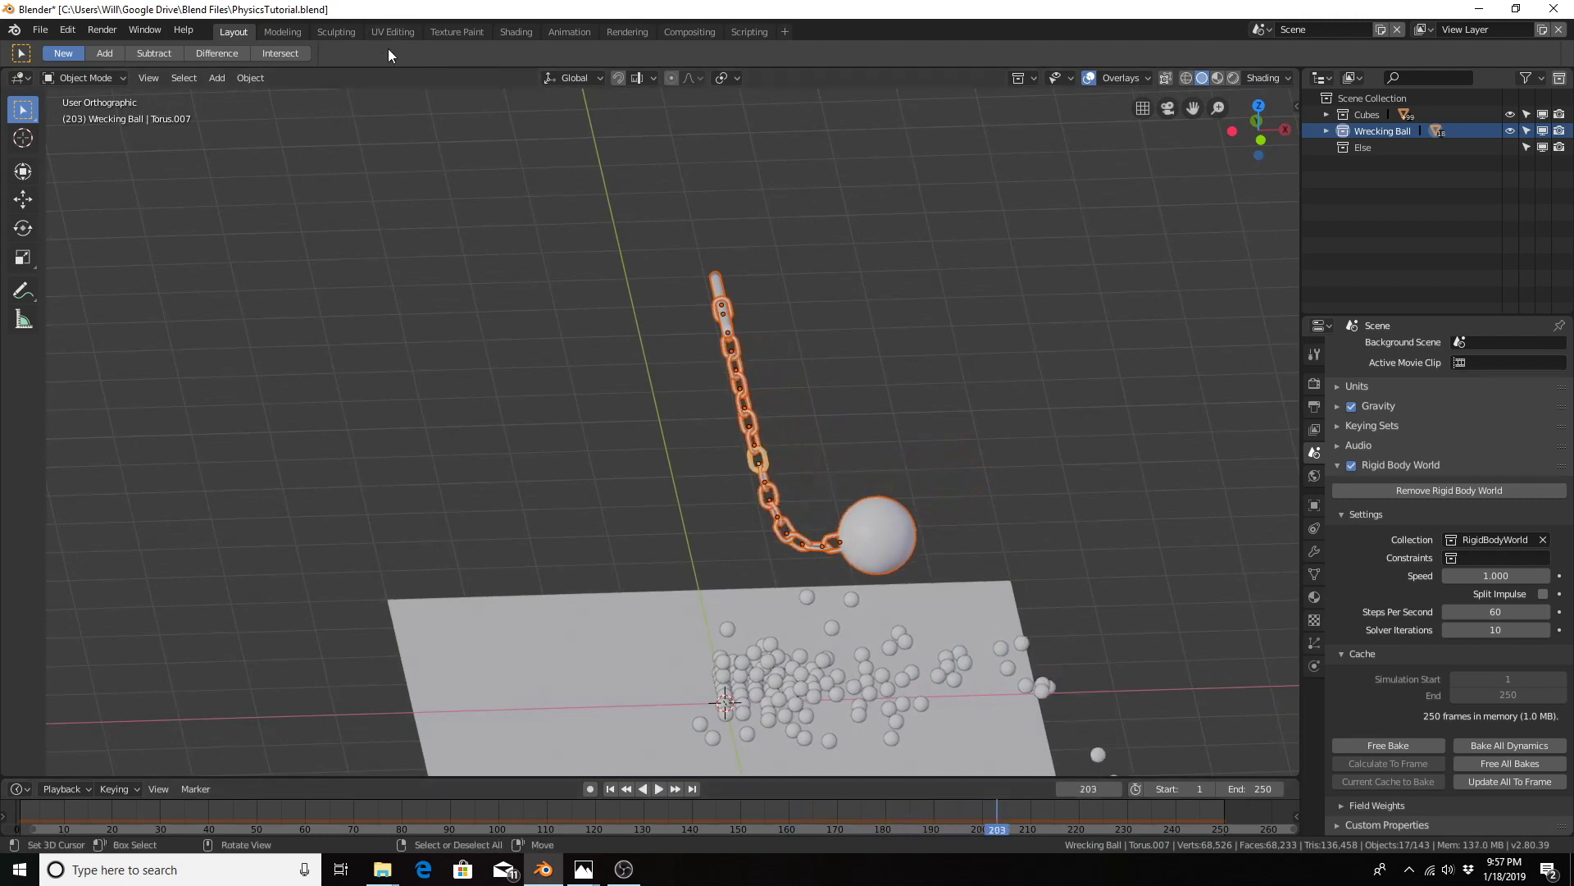
Step: Switch to the Shading workspace and replace the Shader Editor below the viewport with a Timeline
click(516, 31)
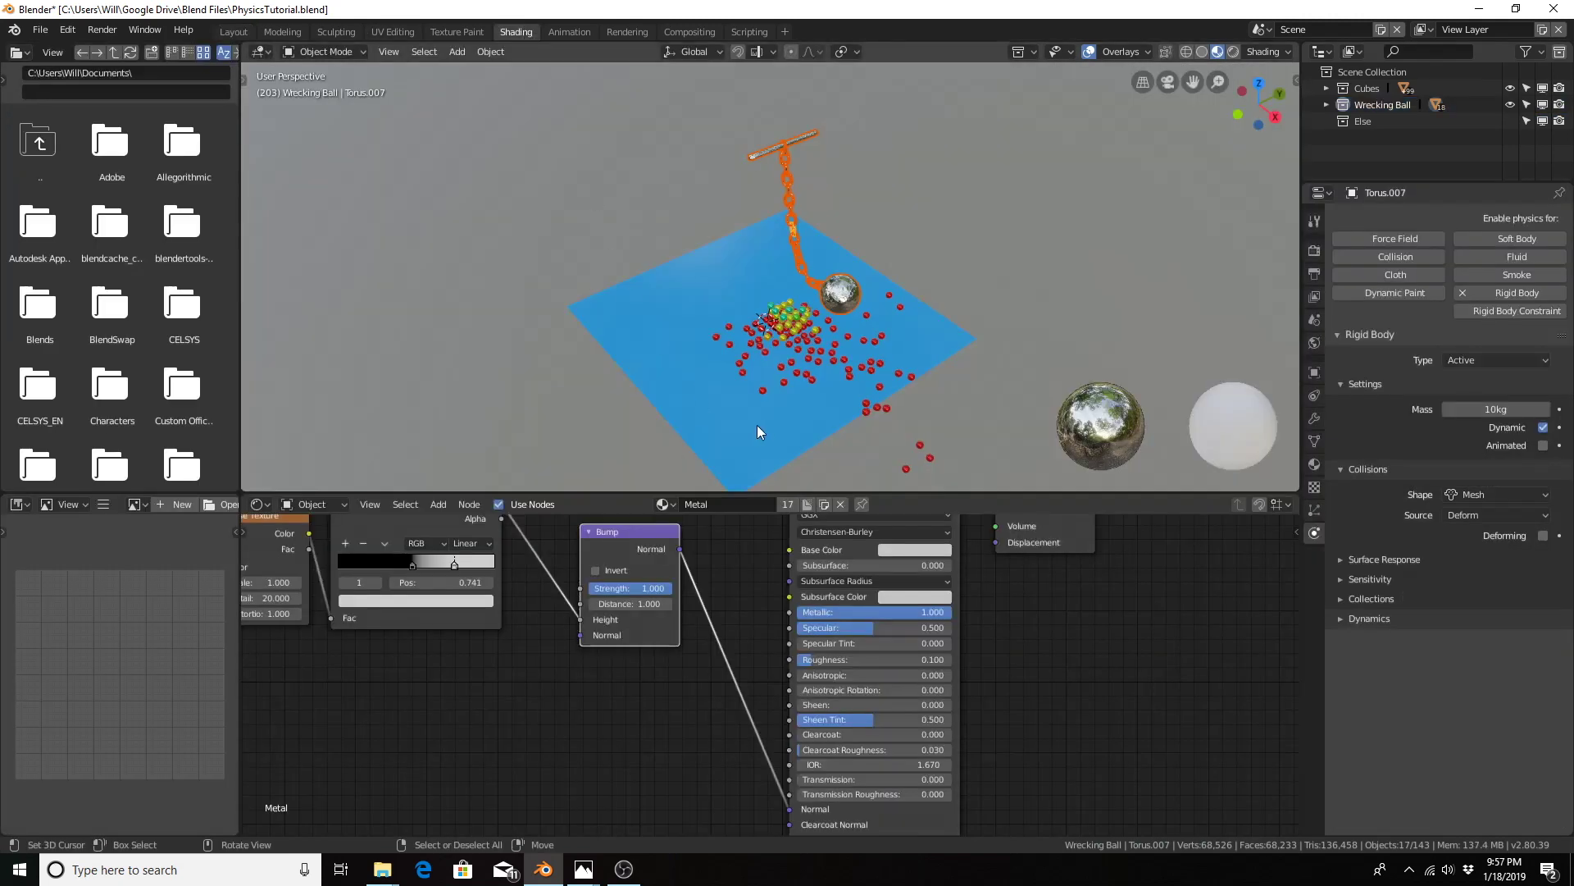
scroll(814, 304, up, 3)
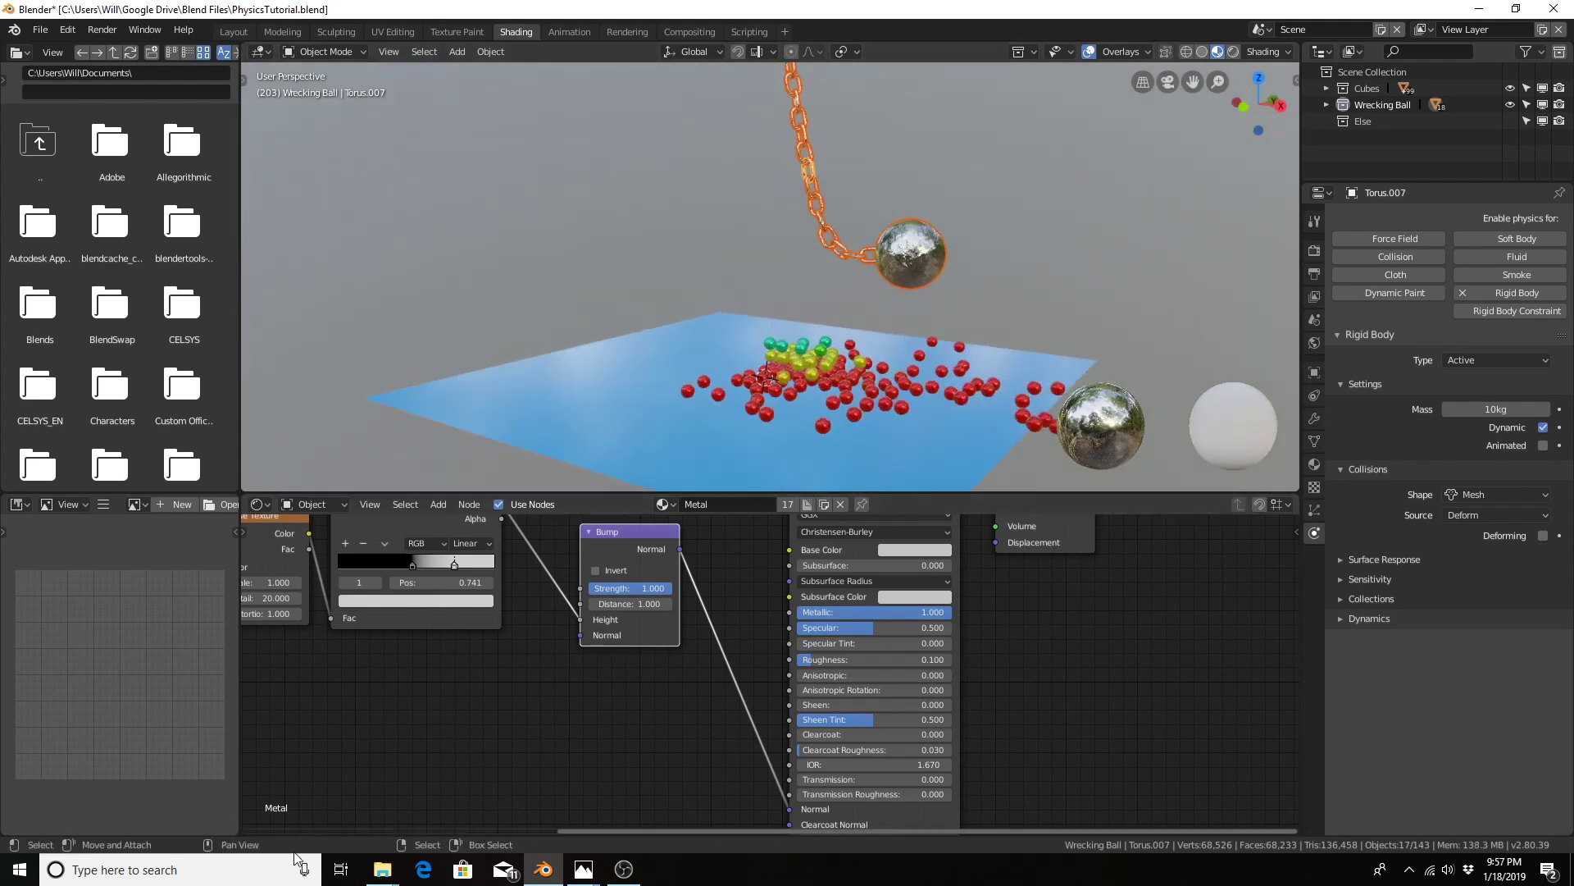
click(259, 505)
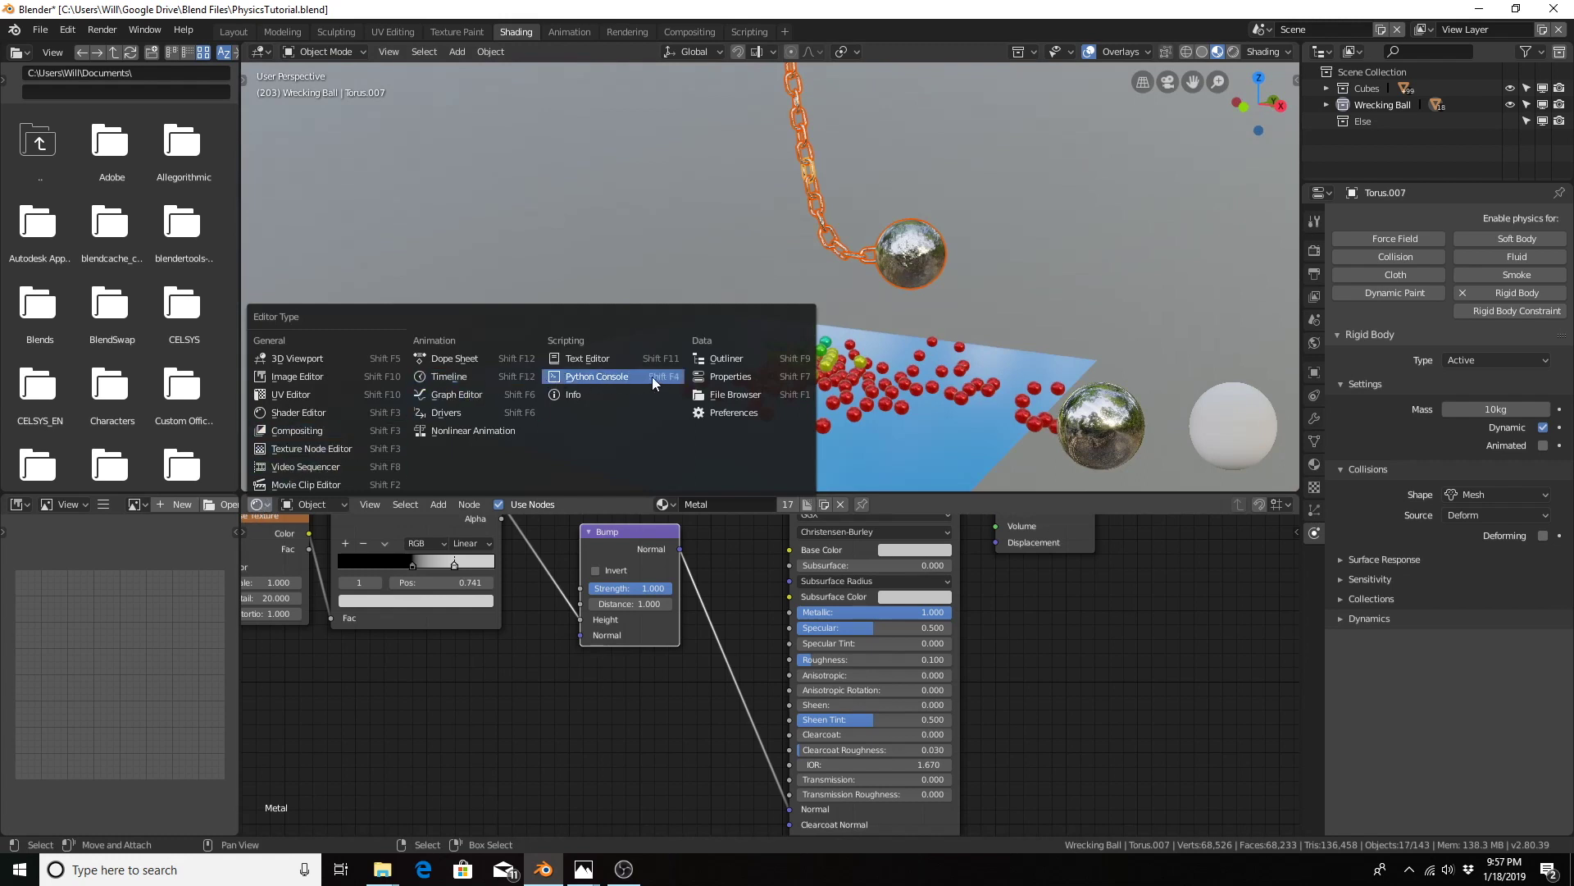
click(462, 371)
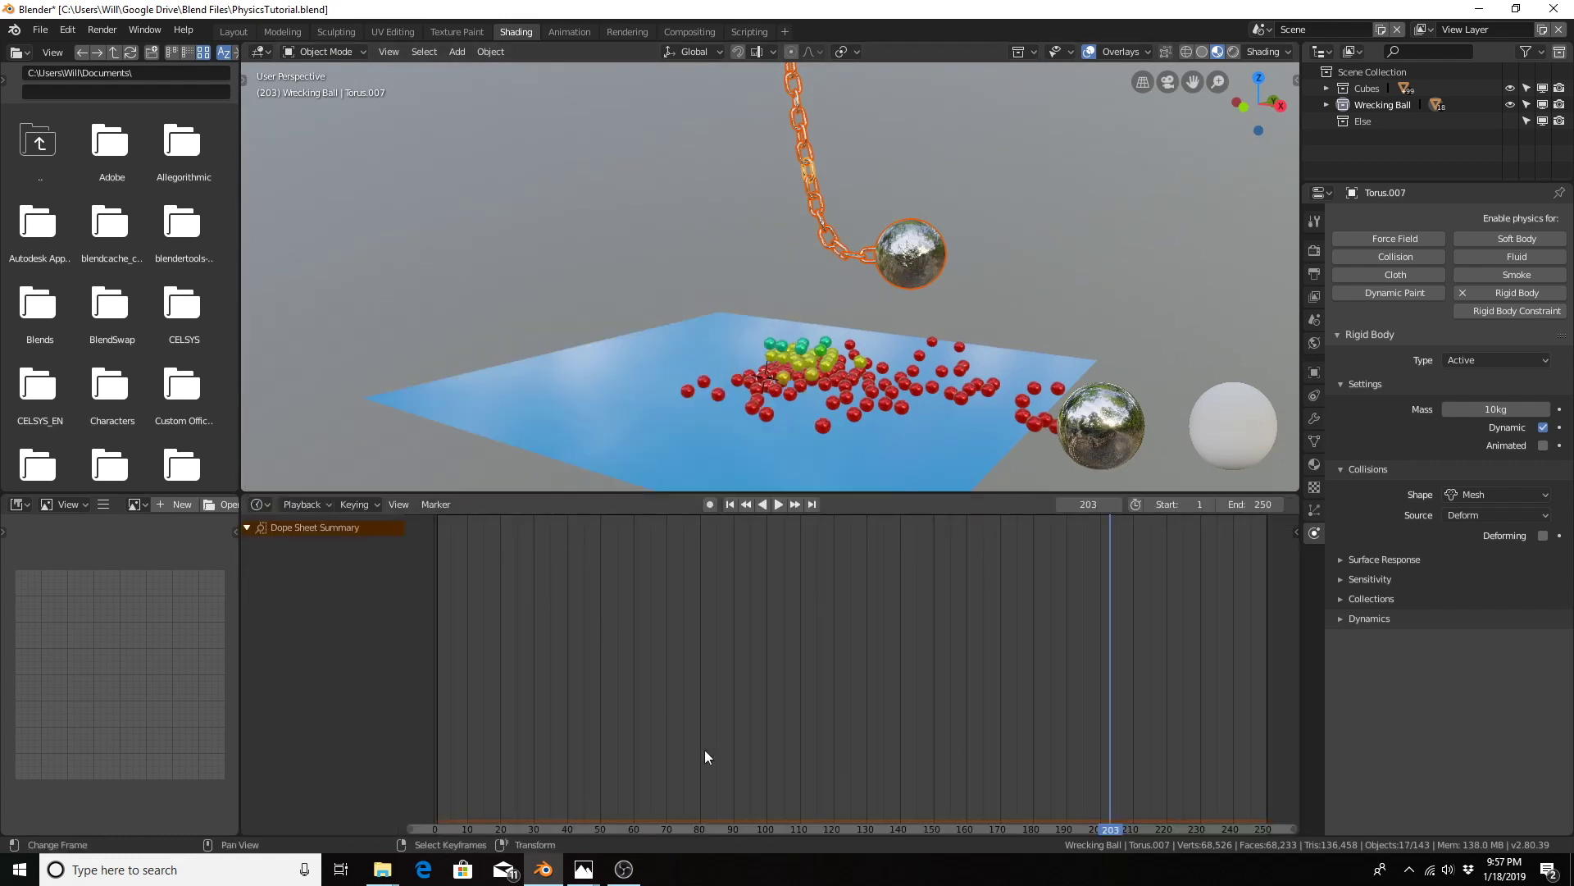
Step: Play the baked simulation with materials from frame 82, return to frame 0 and examine the intact cube stack from several angles
click(706, 711)
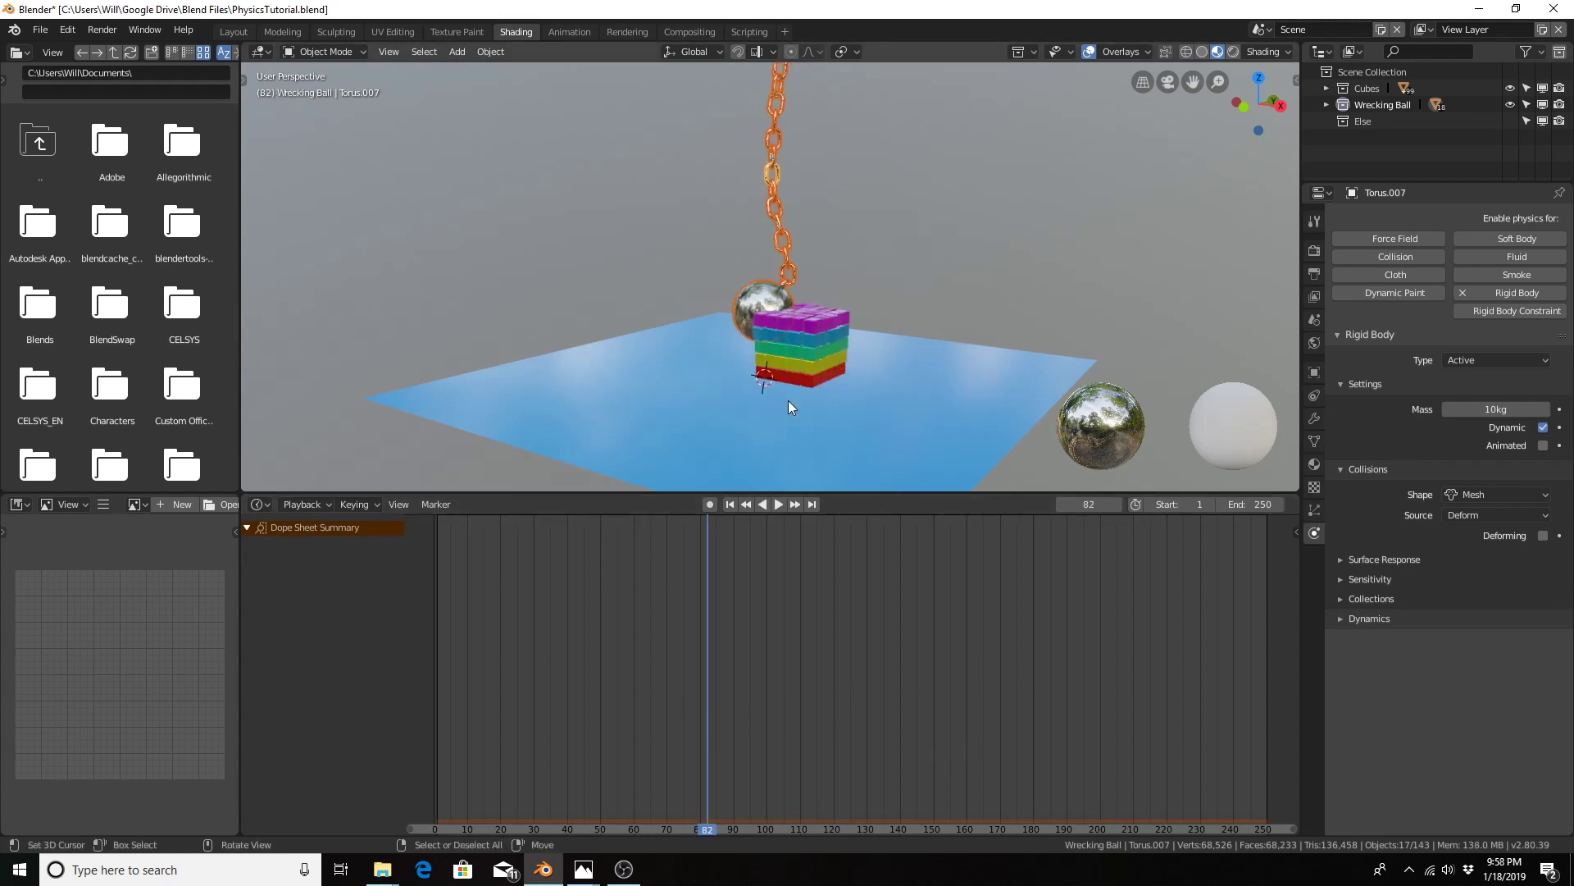
key(space)
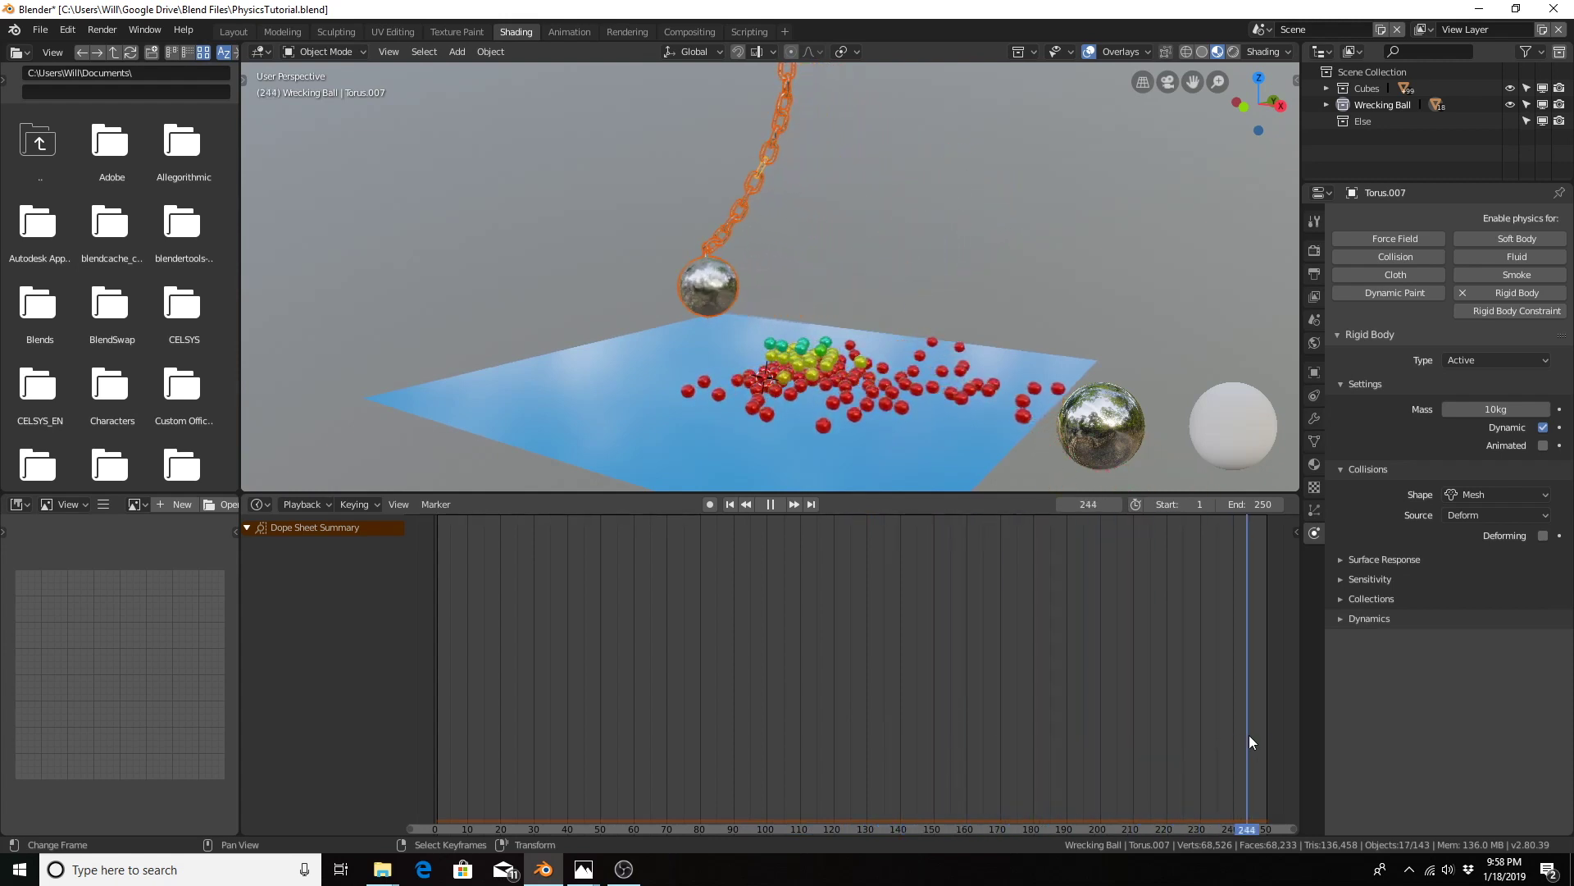
drag(1262, 735, 421, 697)
key(space)
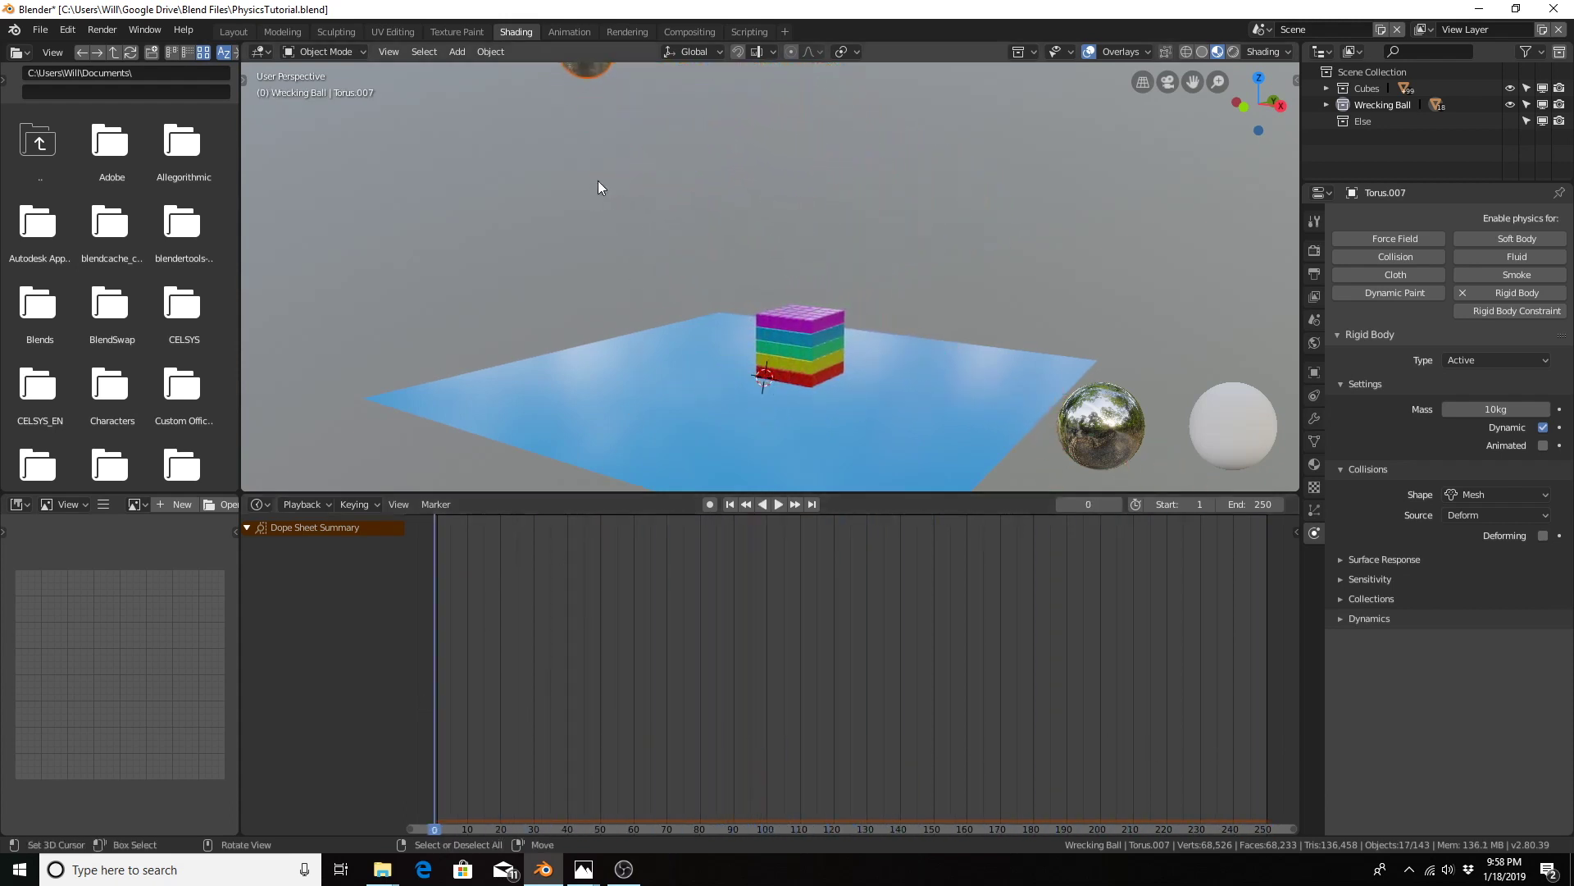
middle_drag(572, 146, 612, 218)
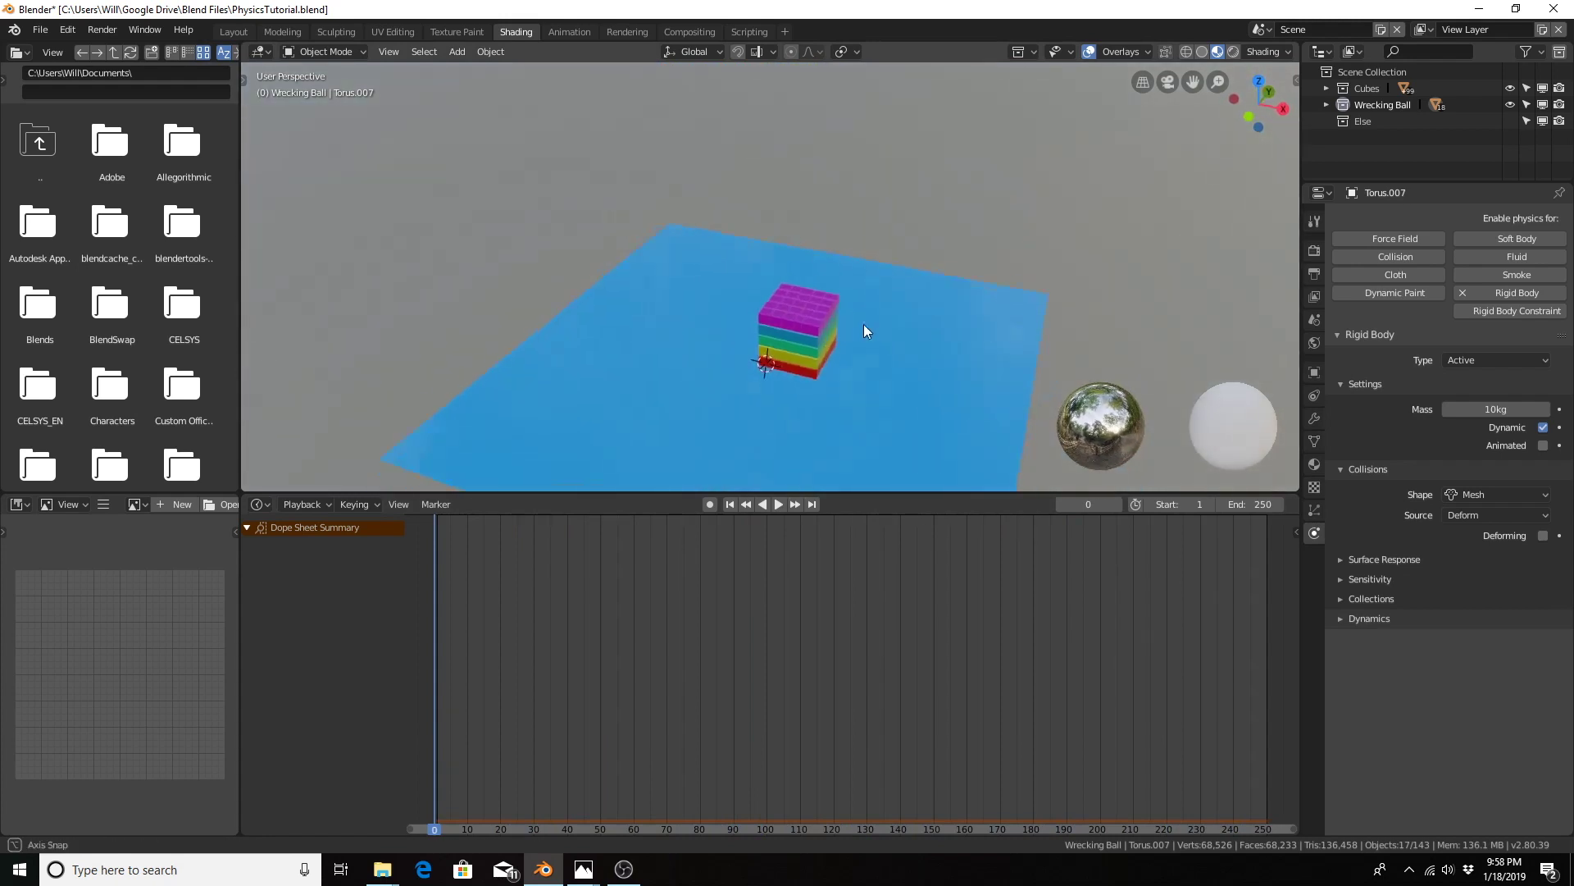
middle_drag(868, 330, 836, 310)
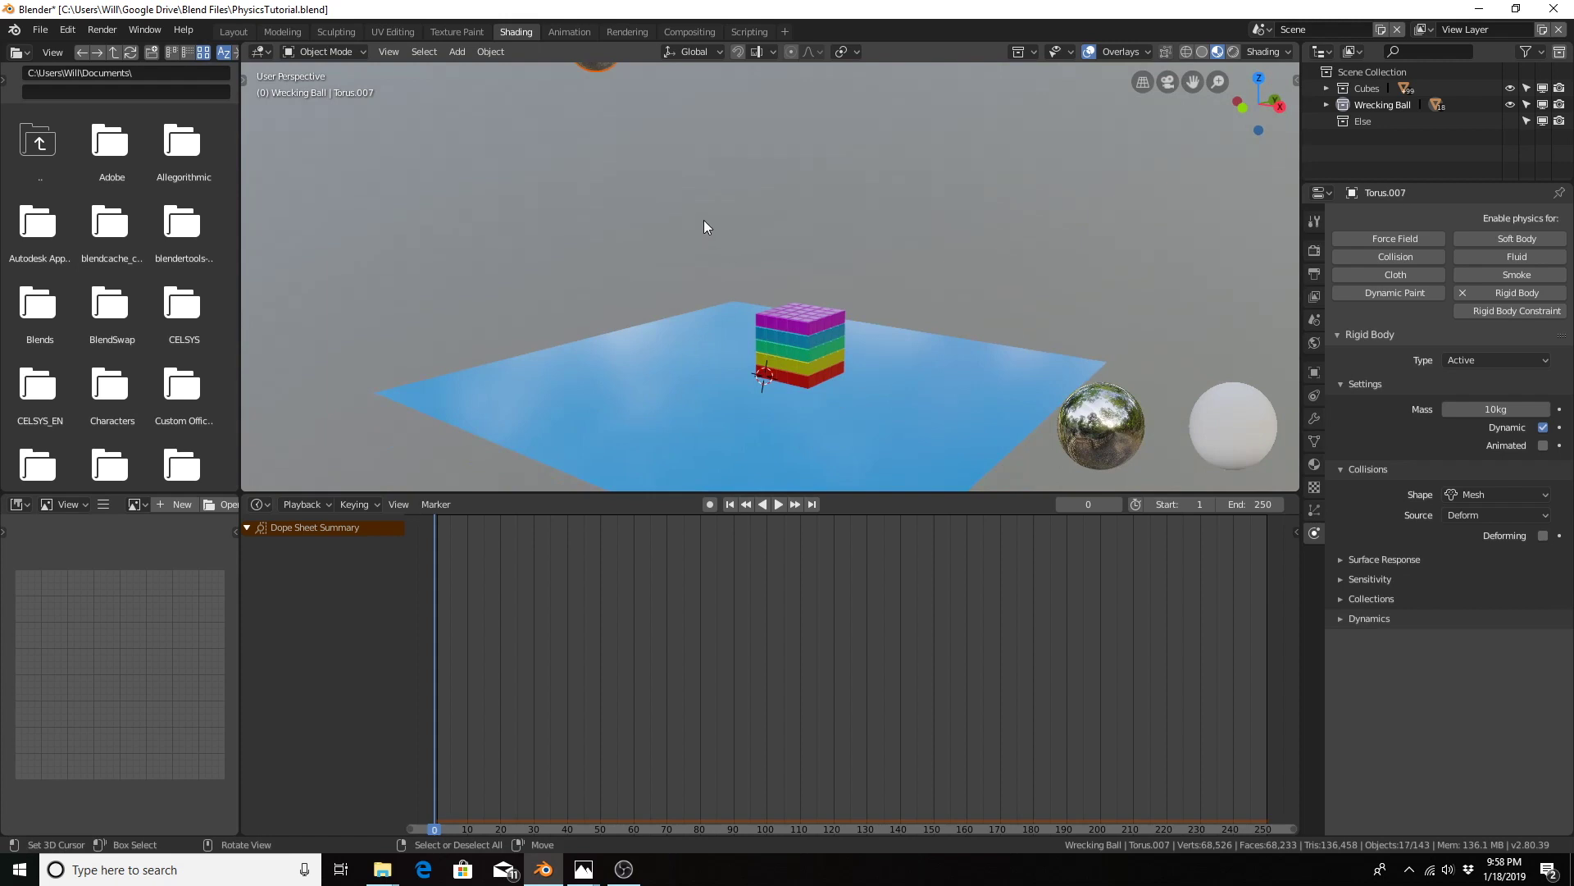